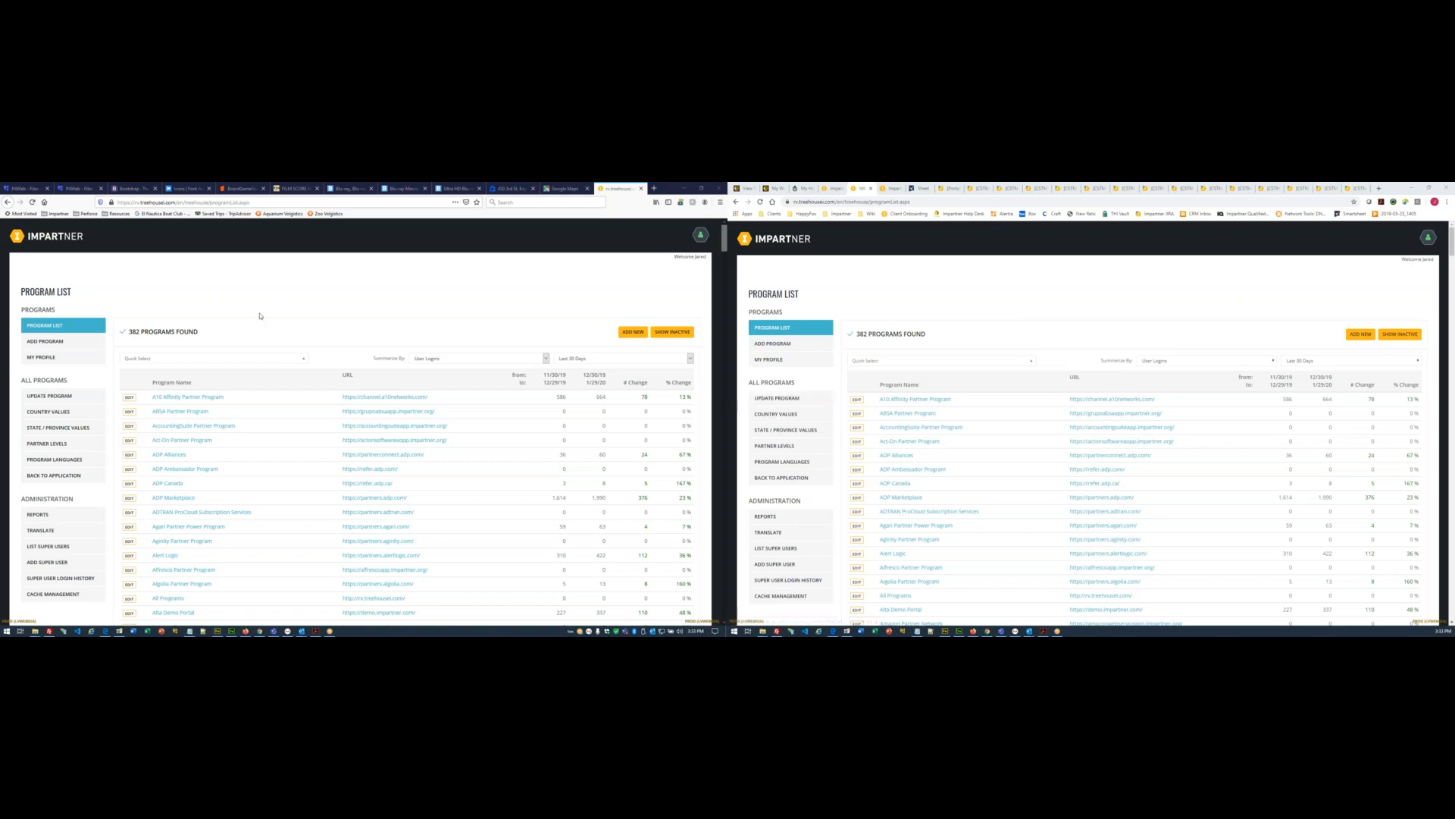
# - Open the RV Portal Template program's Partner Engagement dashboard with assigned tickets alongside
pyautogui.scroll(-6, 207, 402)
pyautogui.scroll(6, 207, 401)
pyautogui.click(171, 360)
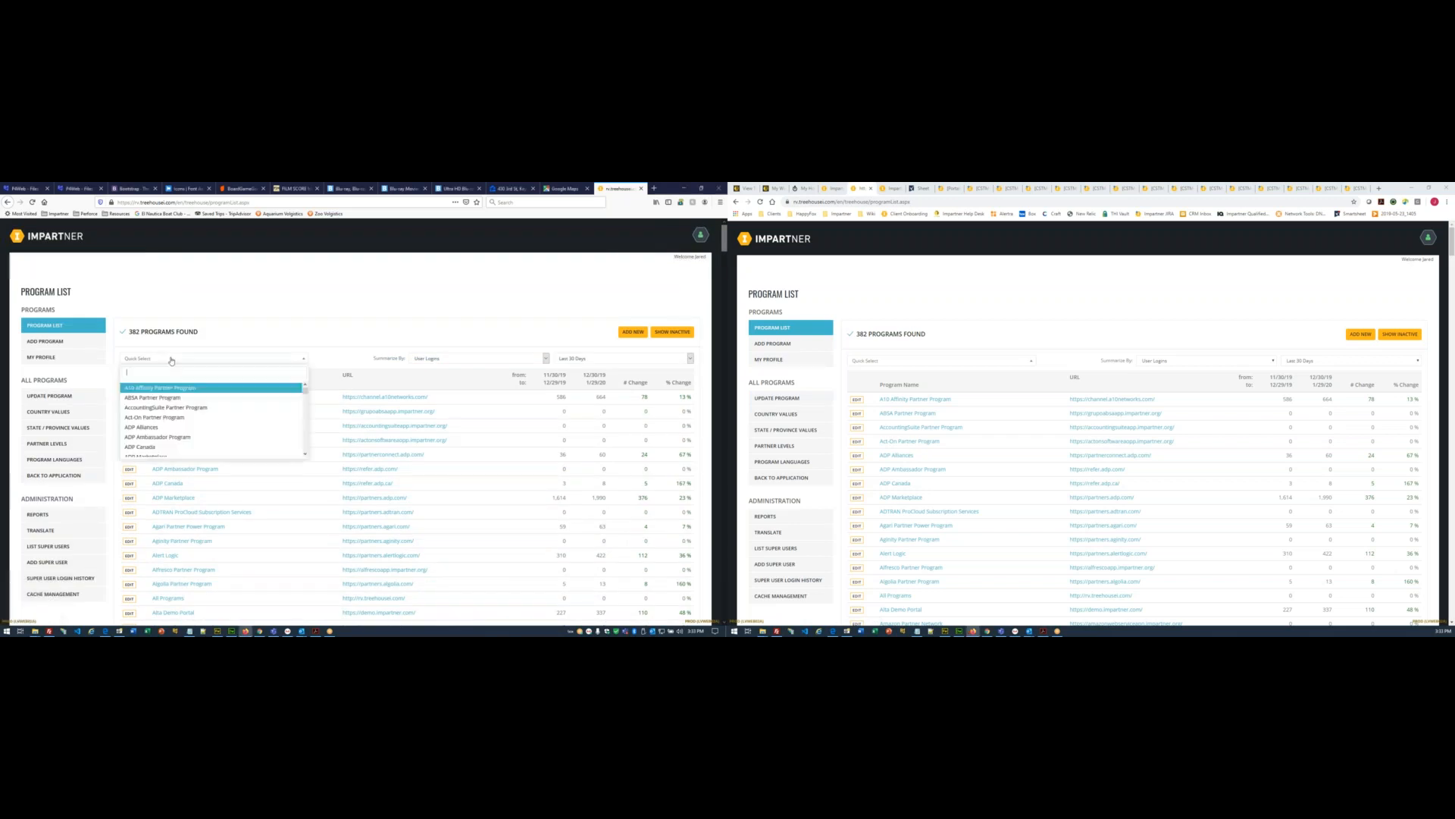
pyautogui.write('RV porta')
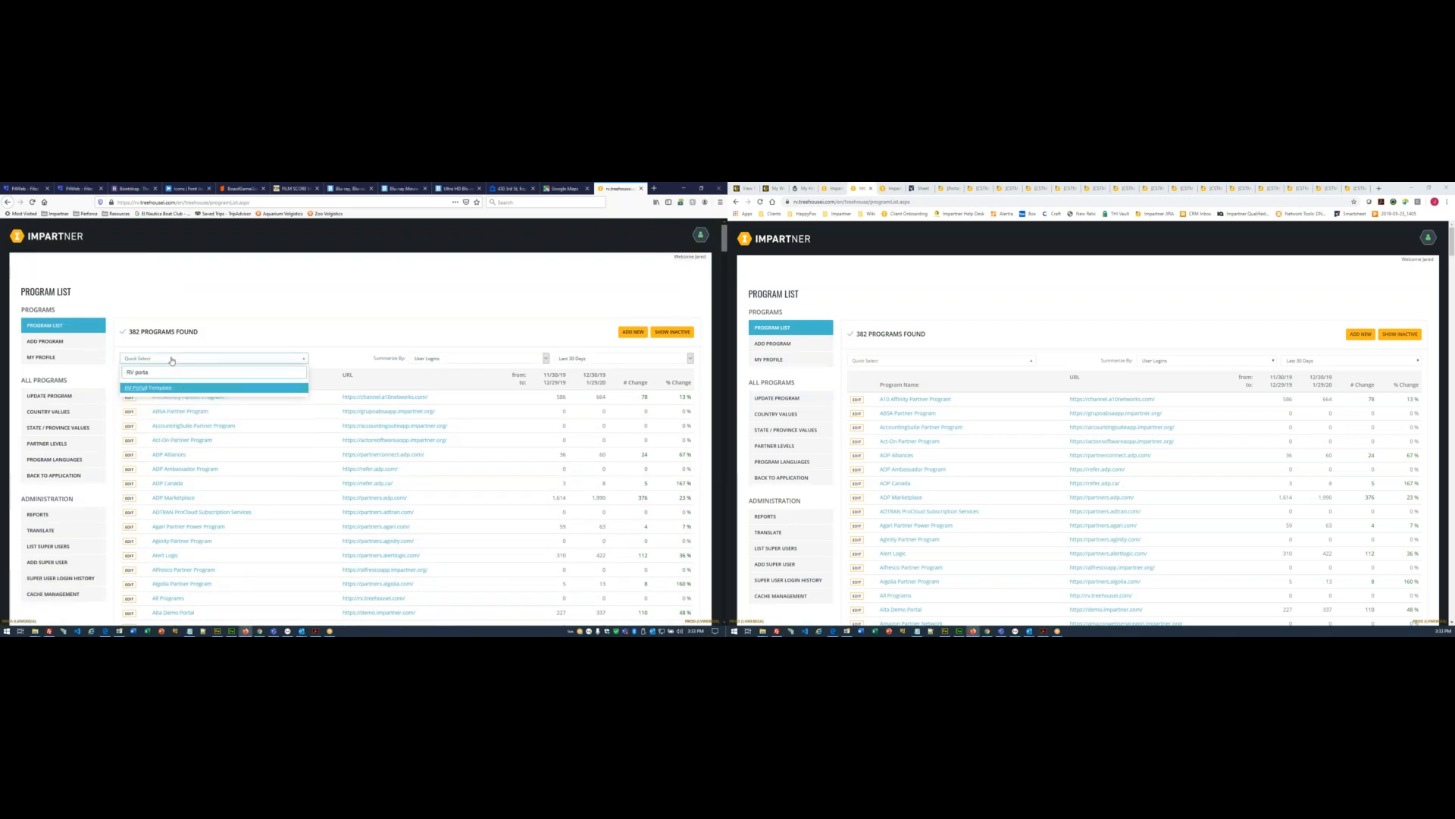
pyautogui.click(154, 388)
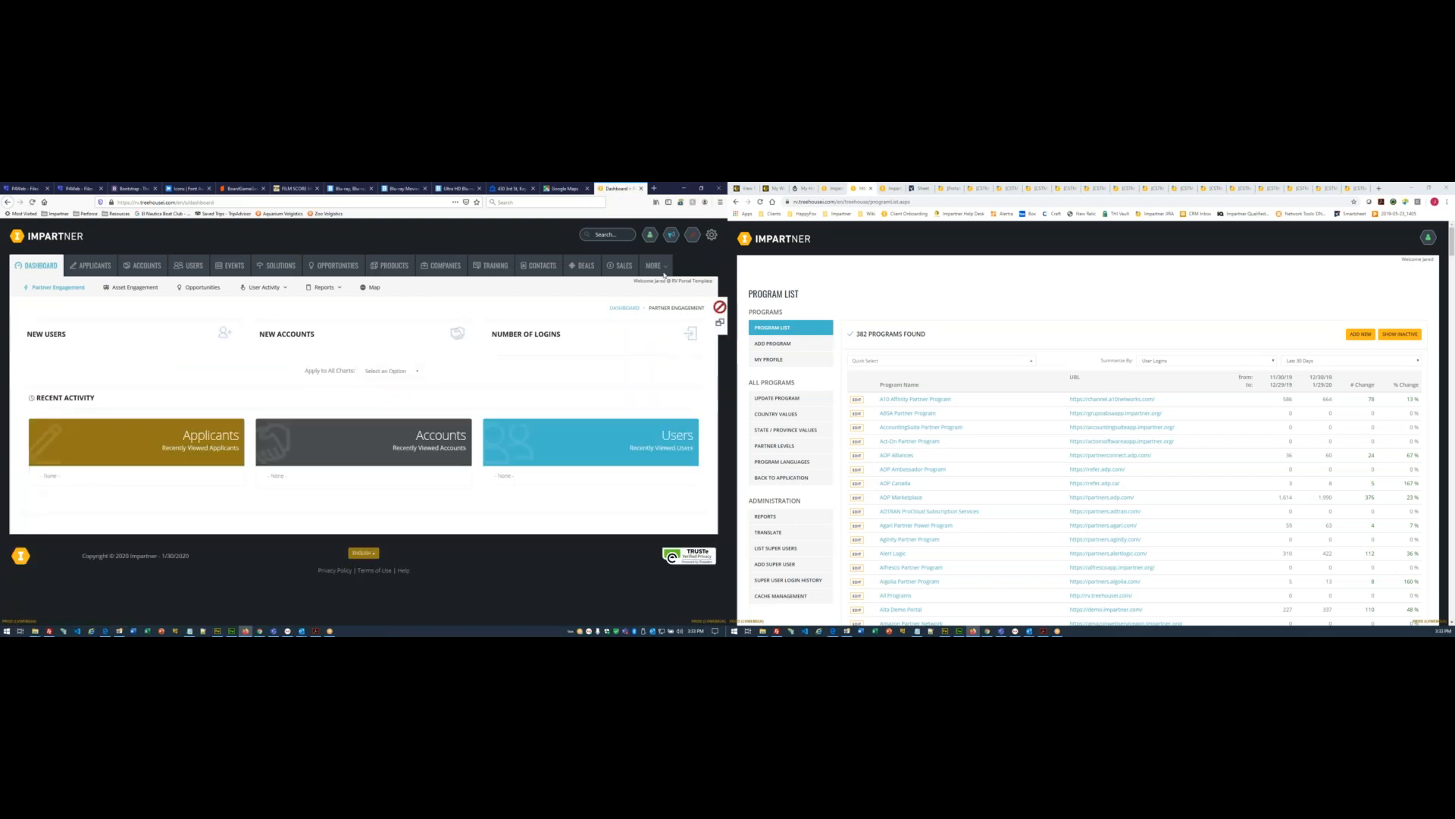
pyautogui.click(661, 270)
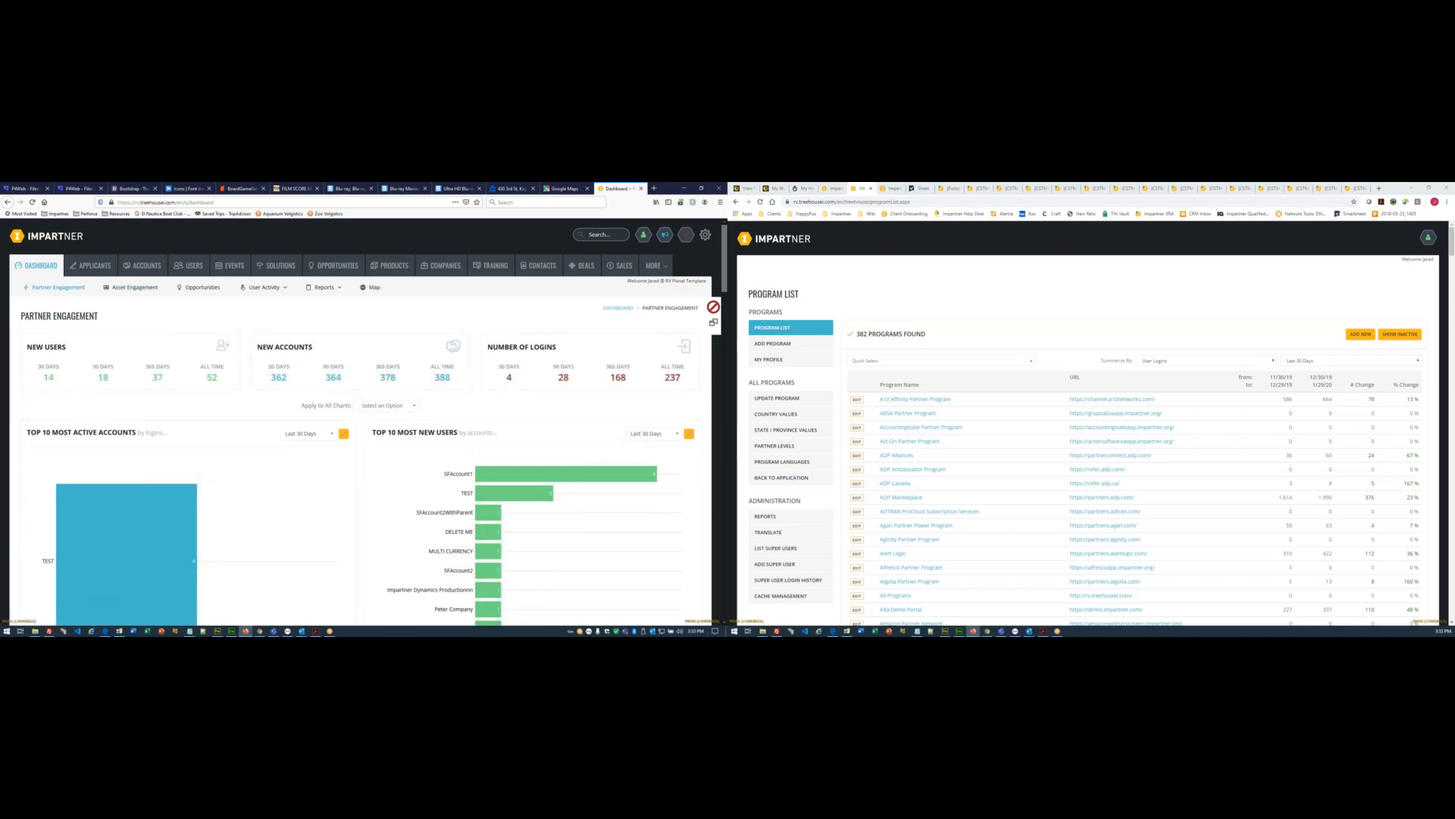
pyautogui.click(739, 188)
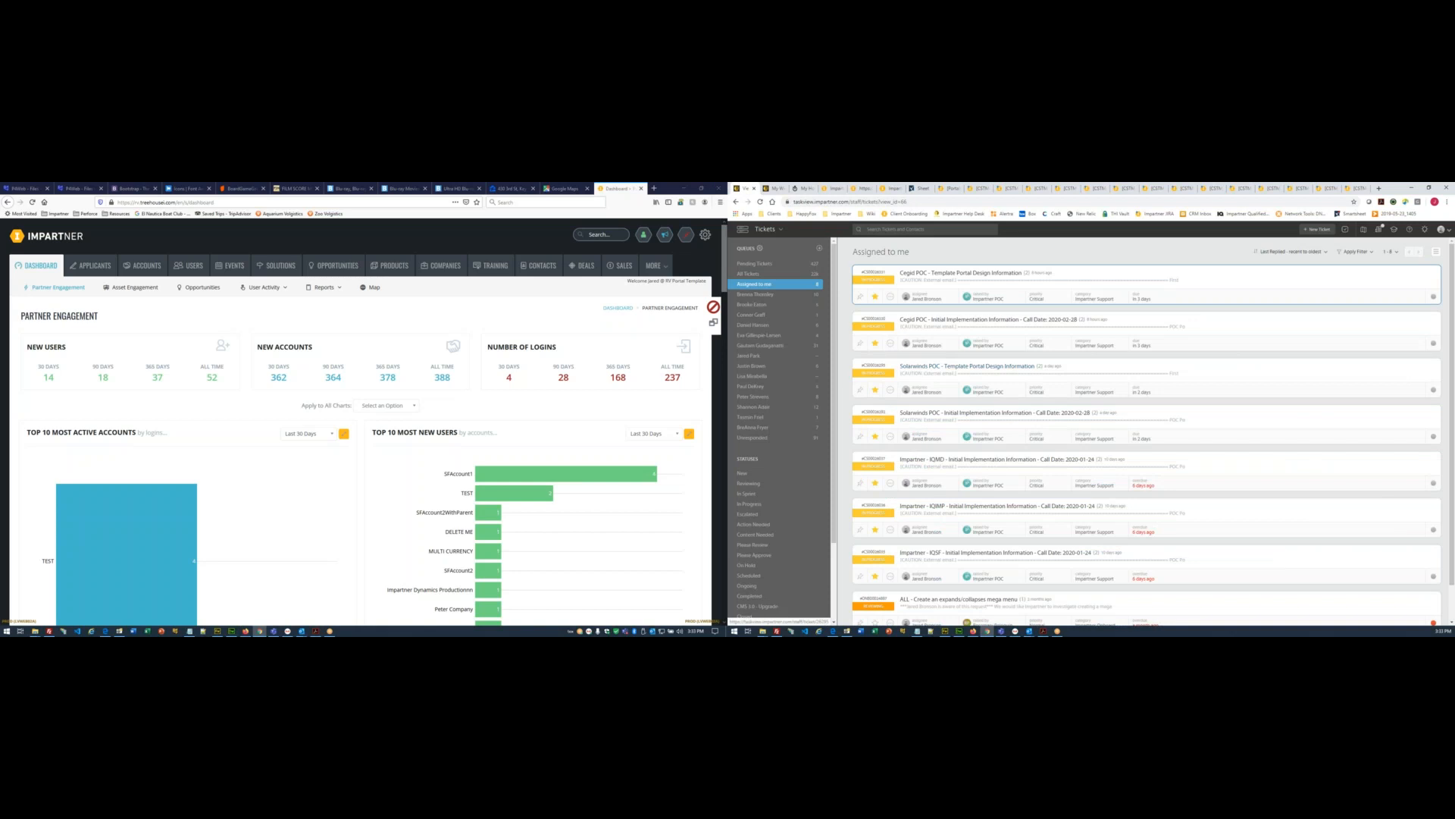
# - Open the Solarwinds POC implementation ticket, then return to the Impartner program list
pyautogui.click(929, 416)
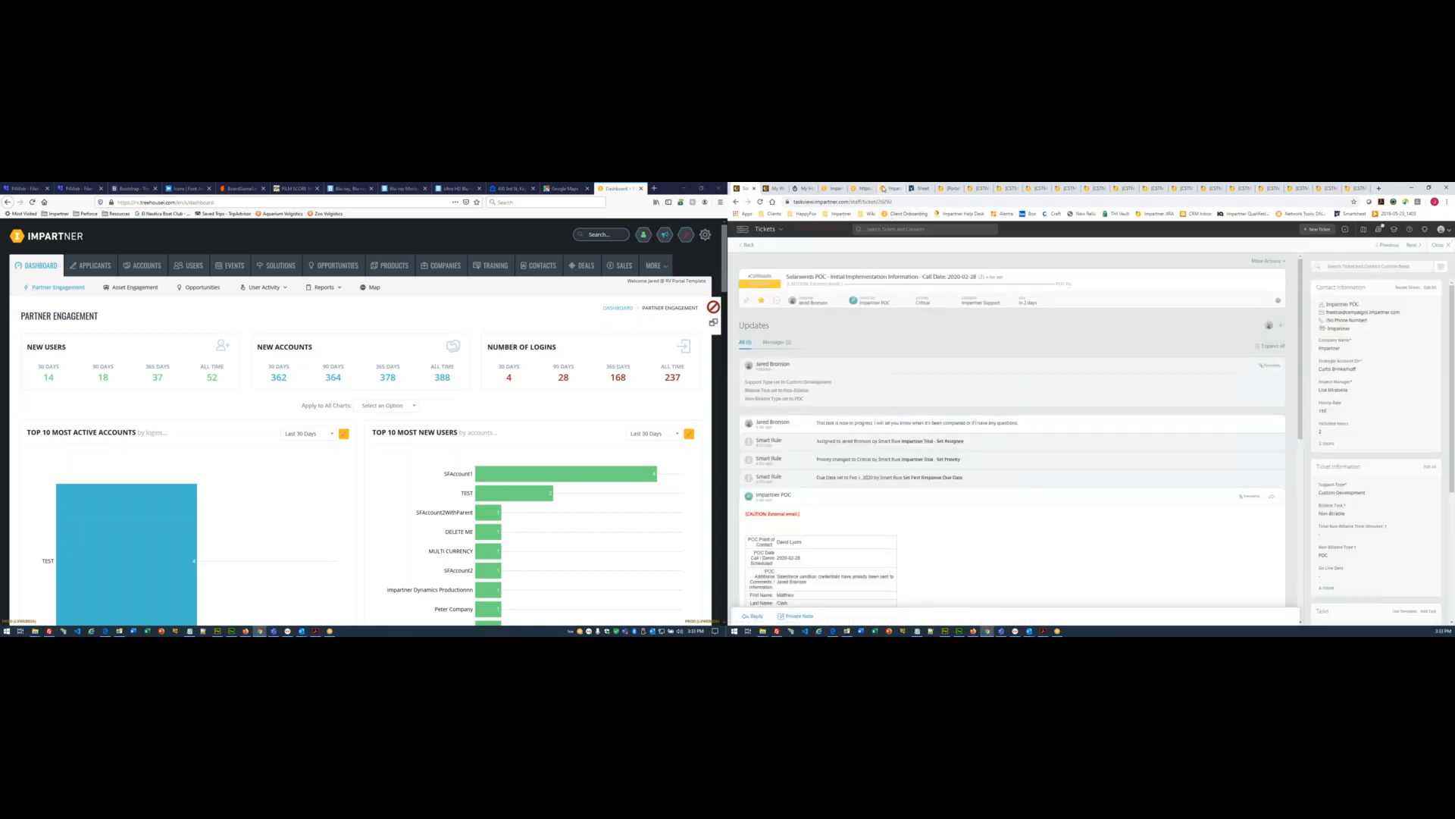
pyautogui.click(884, 189)
pyautogui.click(862, 189)
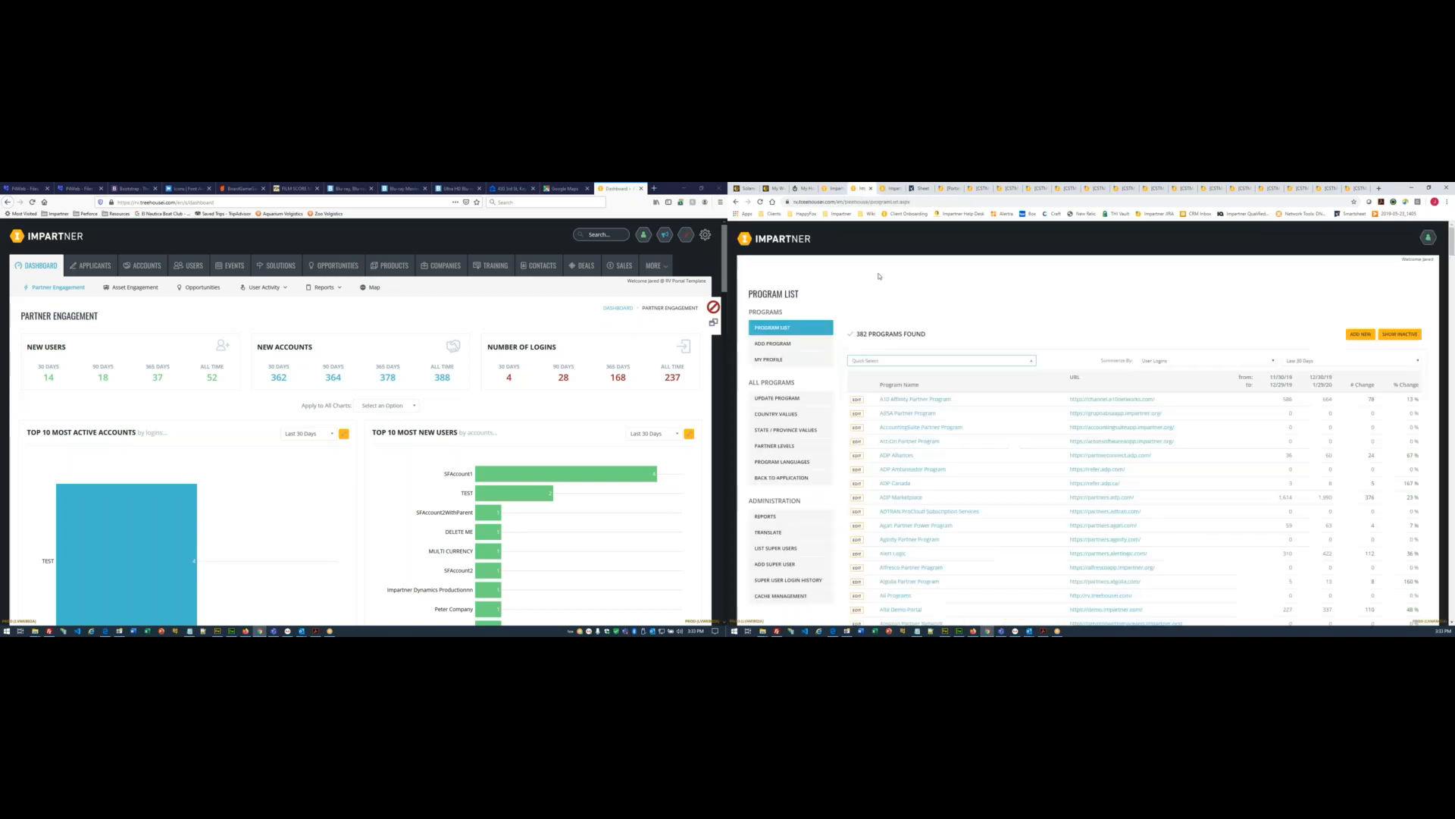
# - Scroll down the program list and select the 'Solarwinds Partner Program' name
pyautogui.scroll(-15, 957, 524)
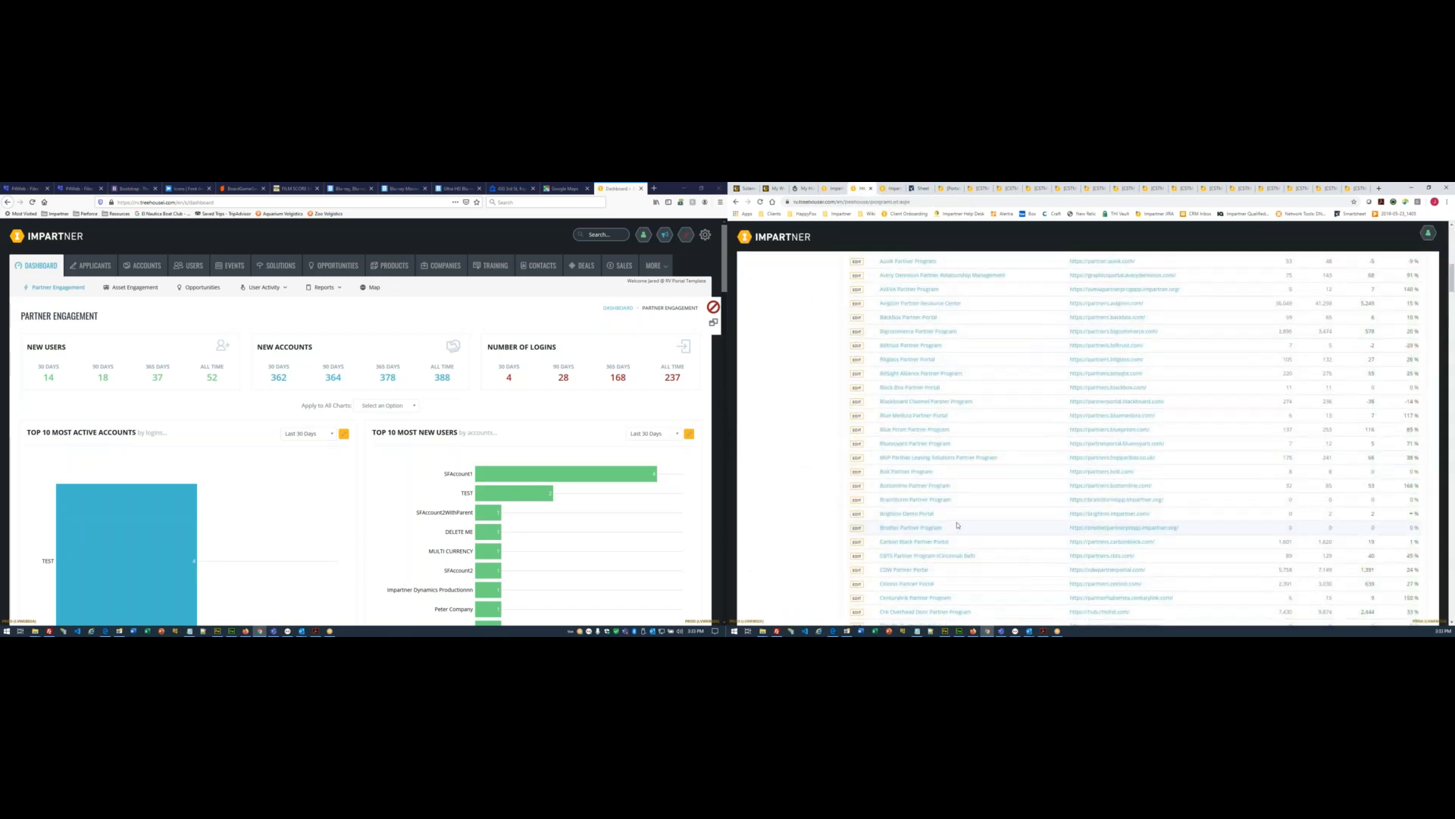
pyautogui.scroll(-10, 957, 526)
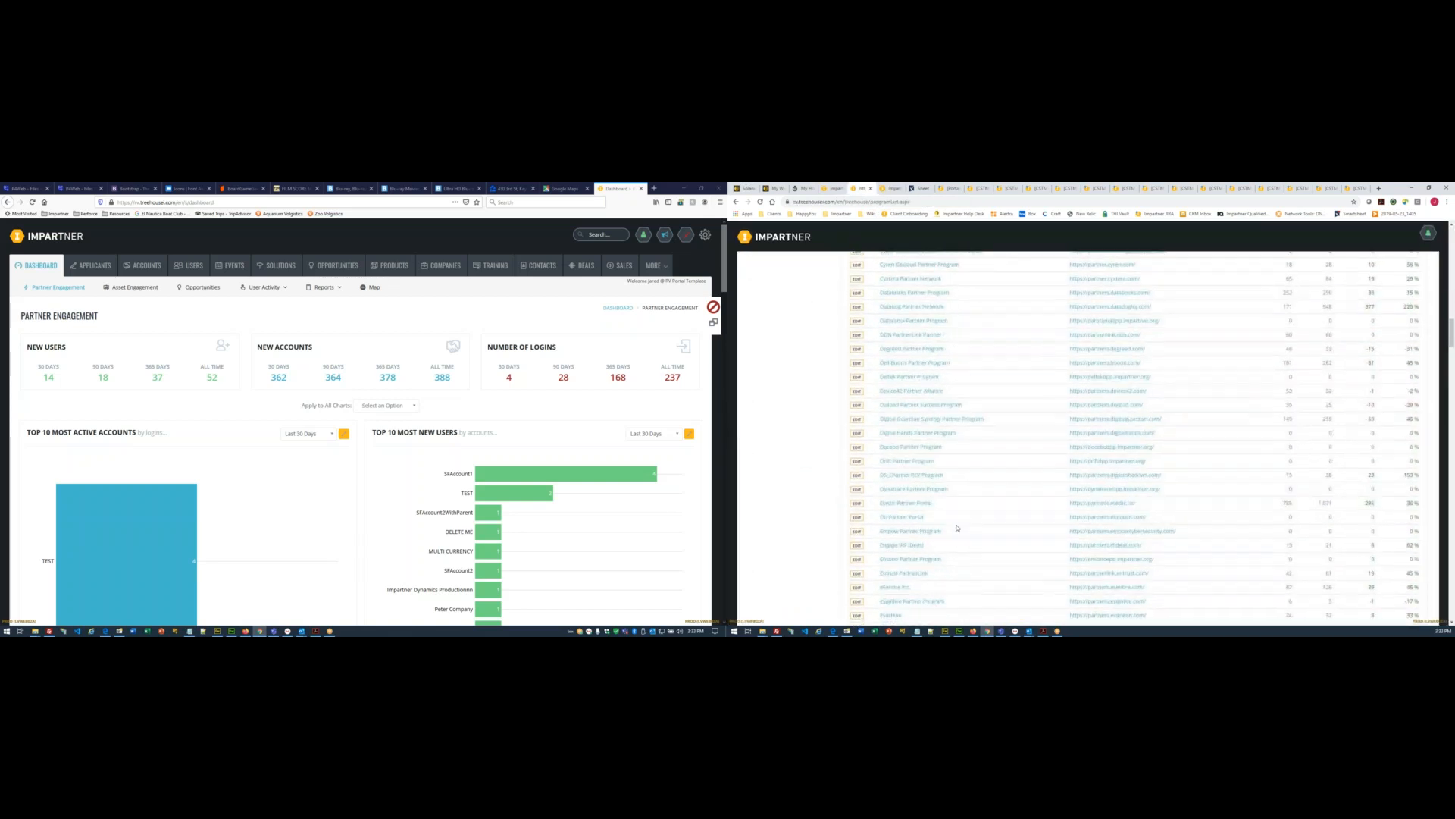
pyautogui.scroll(-12, 956, 528)
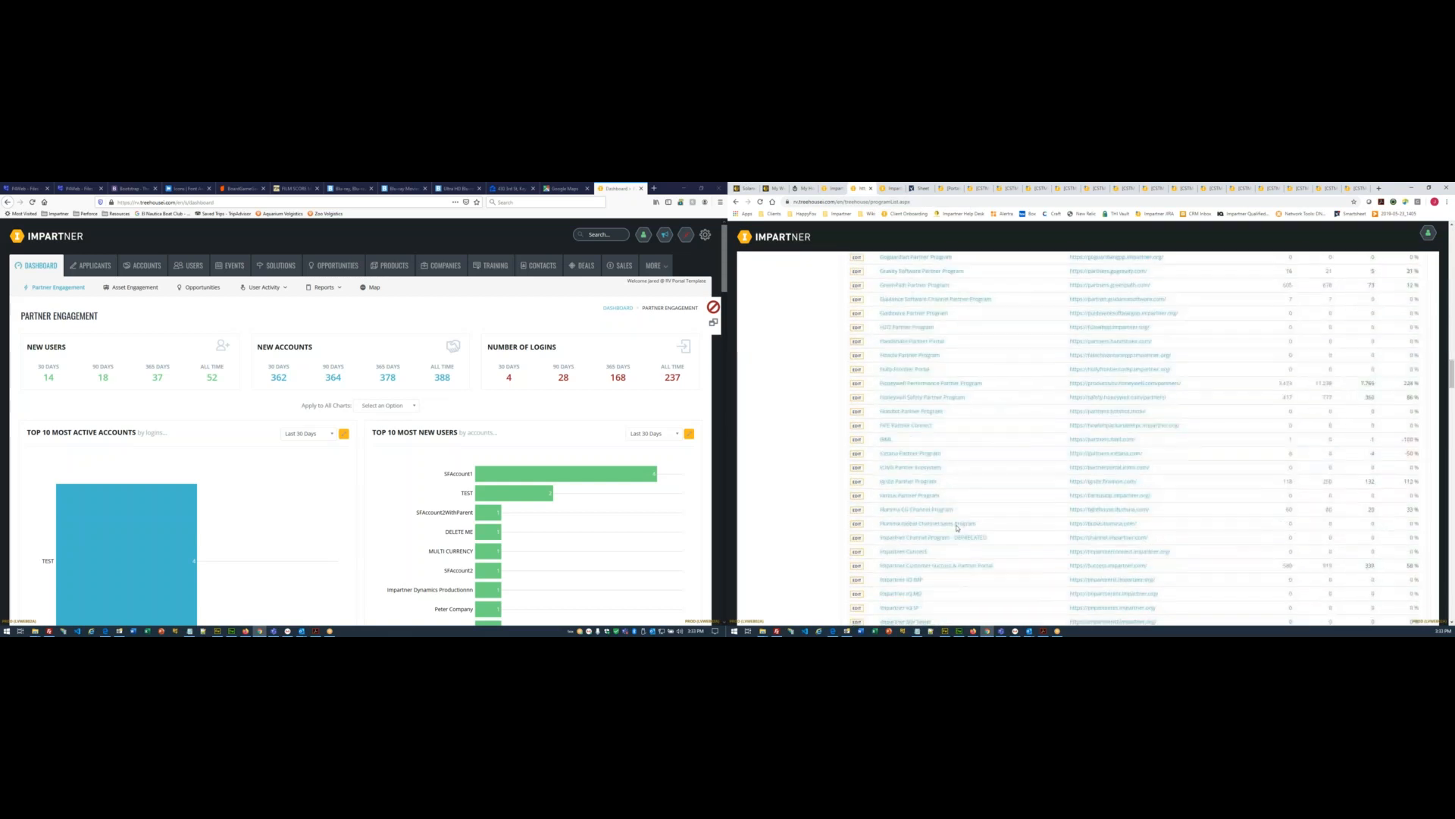
pyautogui.scroll(-12, 957, 529)
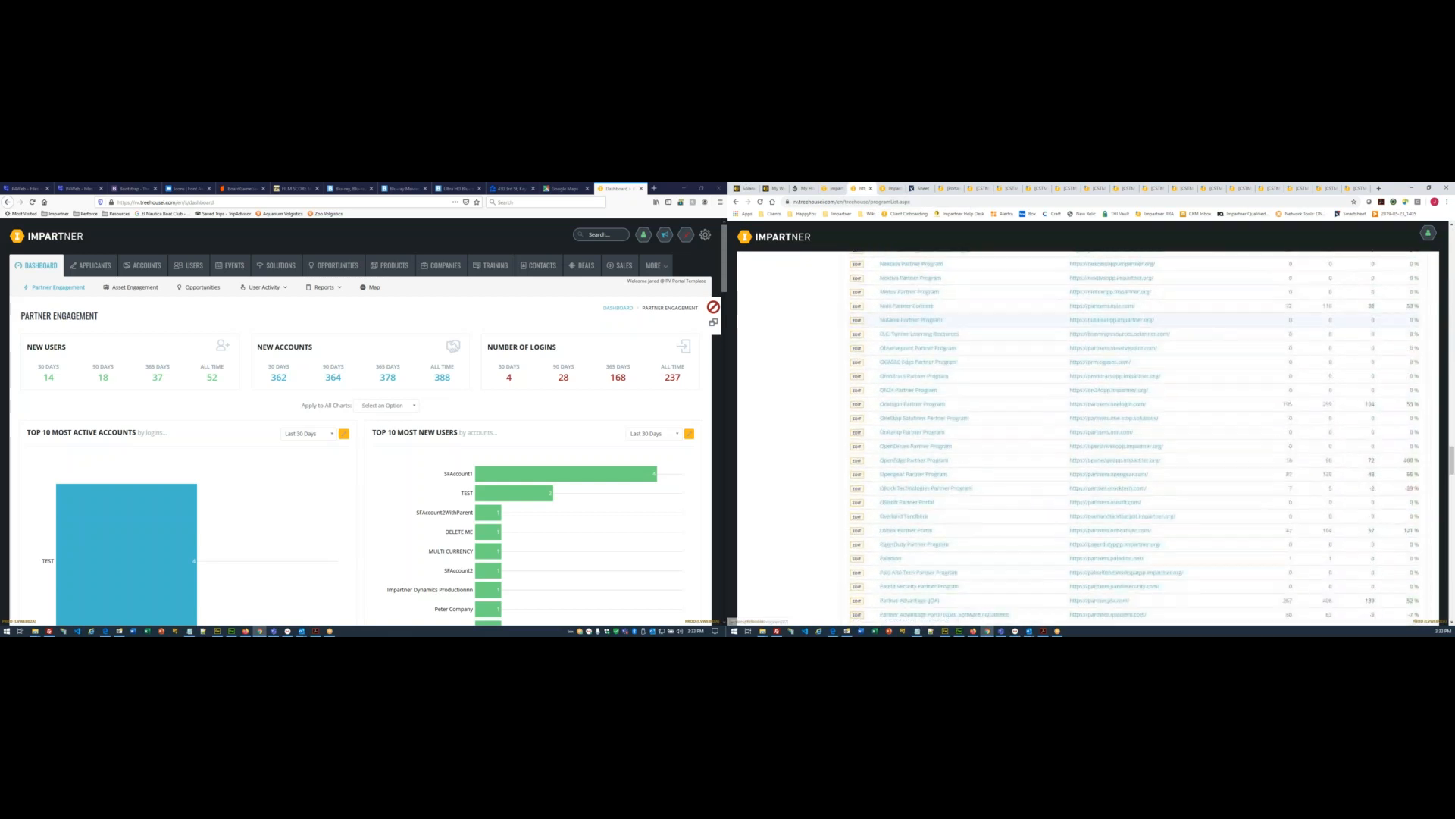
pyautogui.scroll(-12, 957, 528)
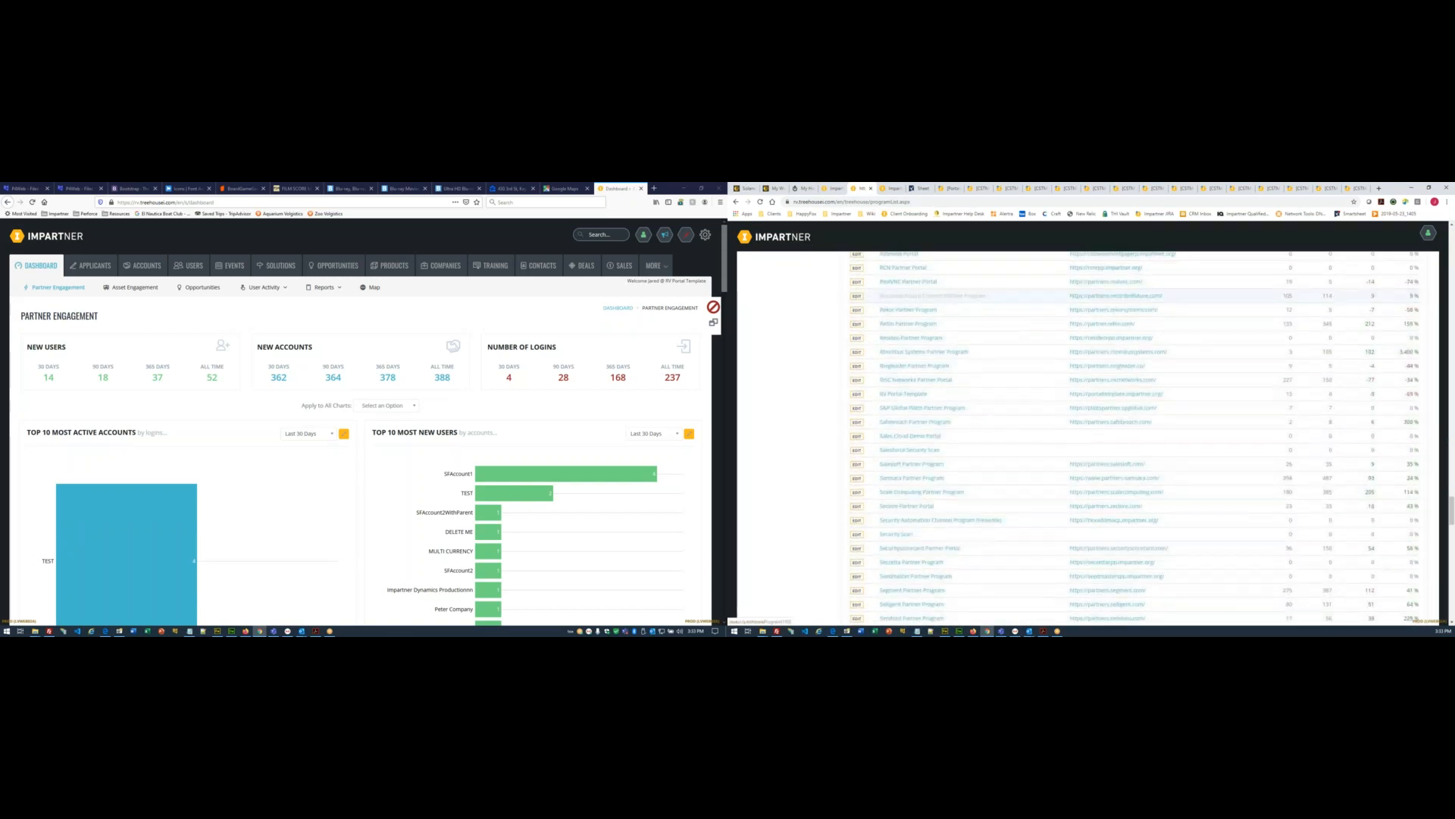
pyautogui.scroll(-4, 956, 528)
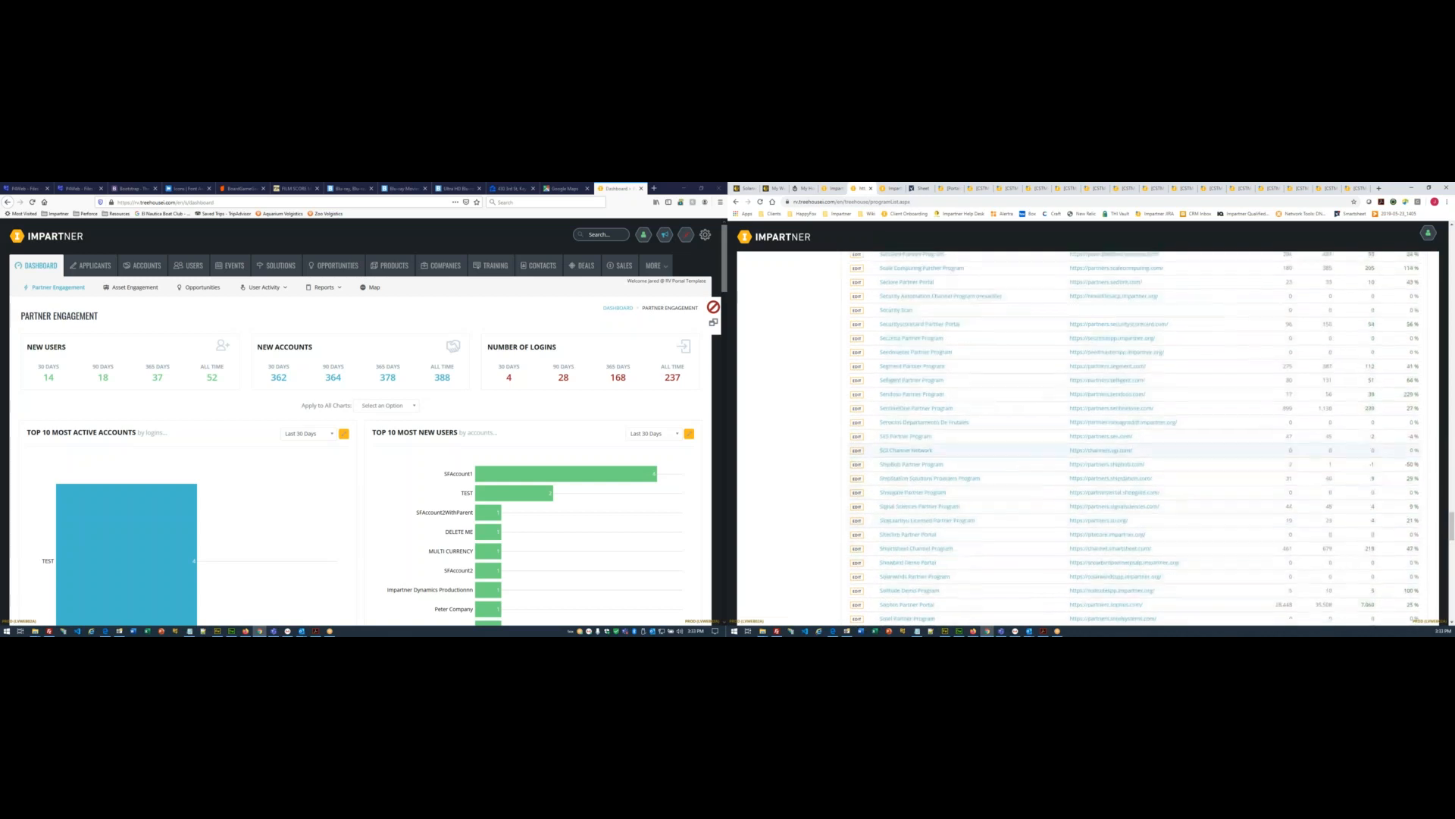
pyautogui.scroll(-3, 956, 528)
pyautogui.moveTo(956, 459); pyautogui.dragTo(880, 460)
pyautogui.hotkey('ctrl', 'c')
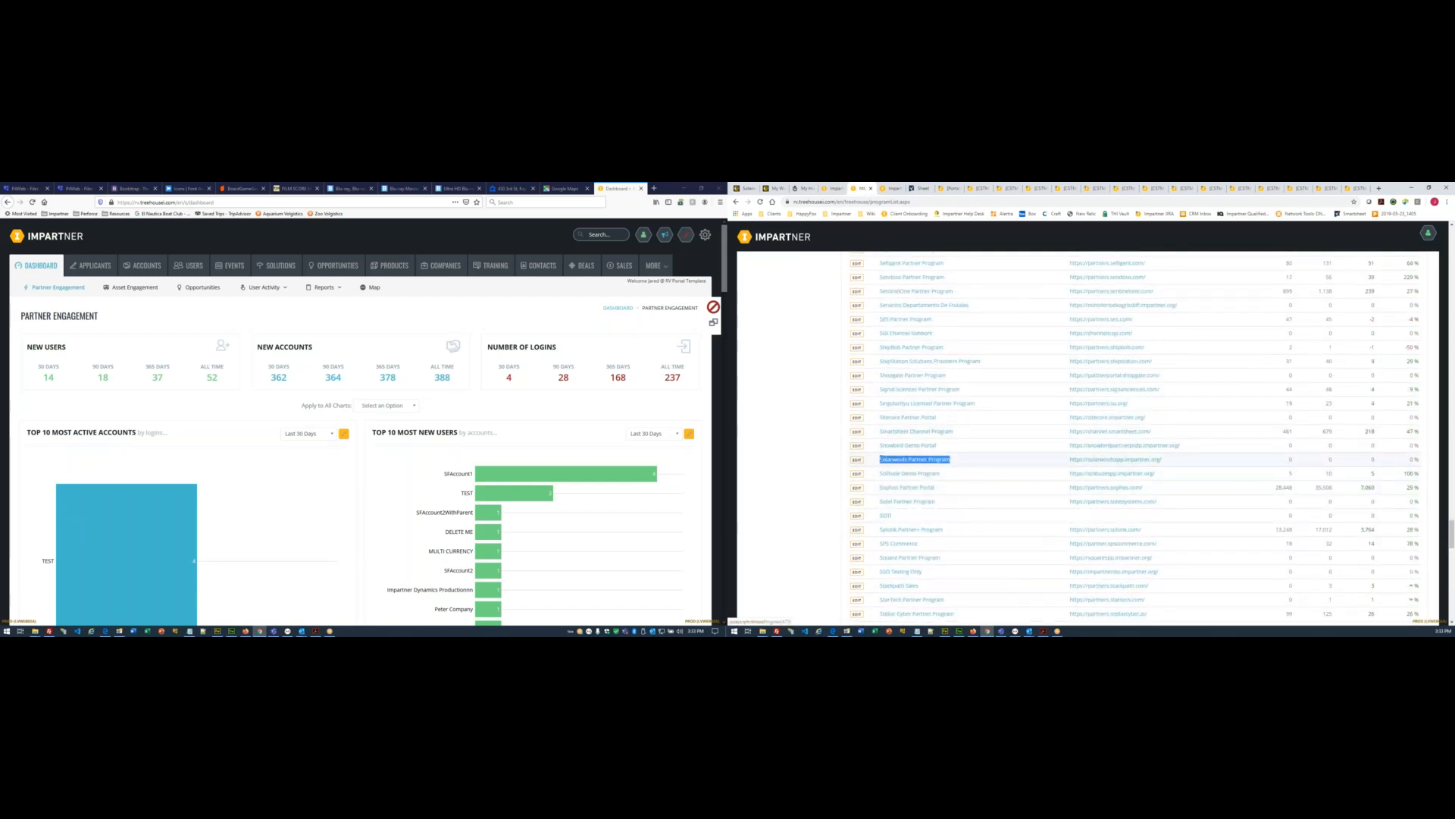
pyautogui.click(190, 631)
pyautogui.hotkey('ctrl', 'v')
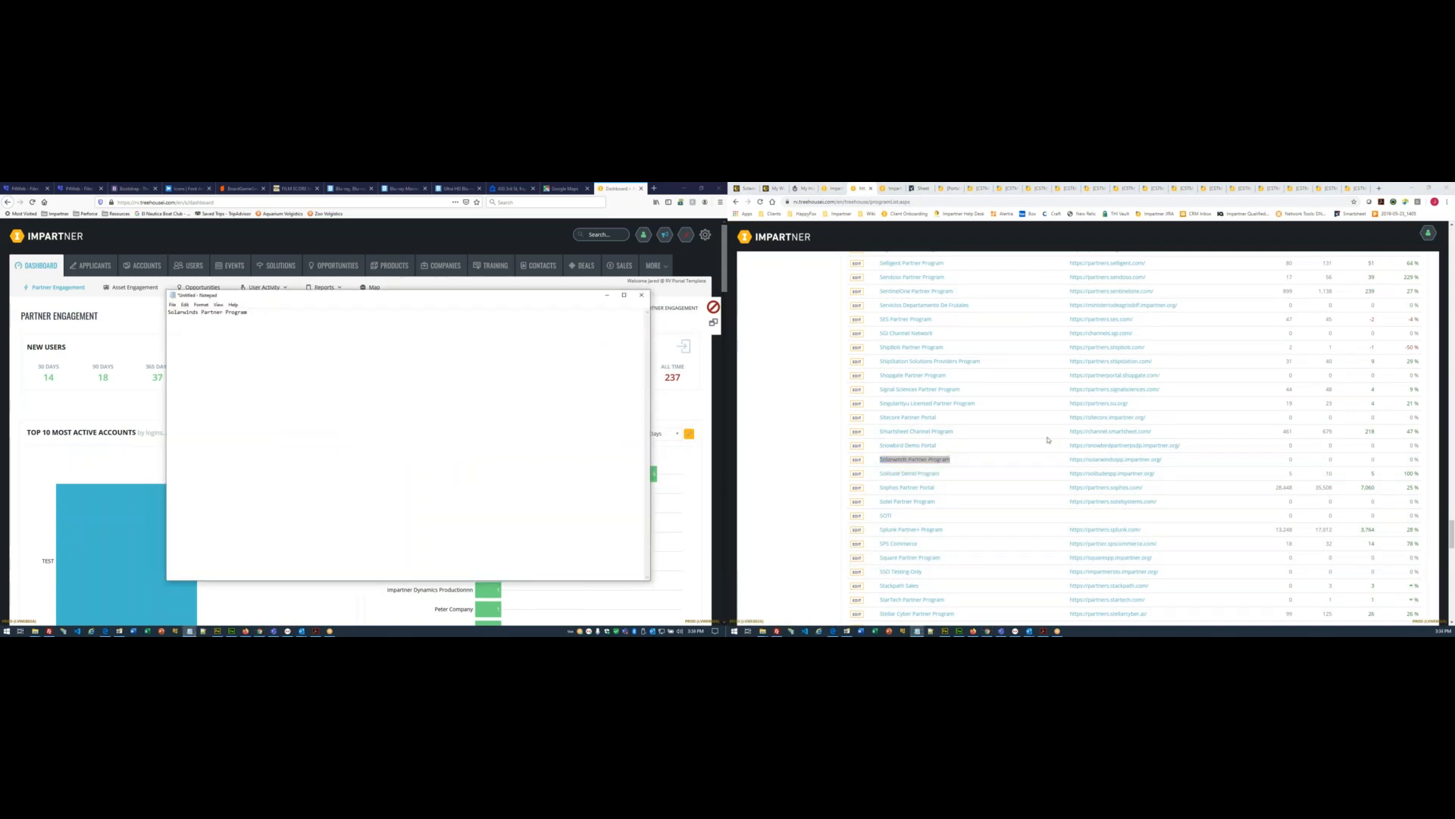
pyautogui.moveTo(1067, 459); pyautogui.dragTo(1161, 460)
pyautogui.hotkey('ctrl', 'c')
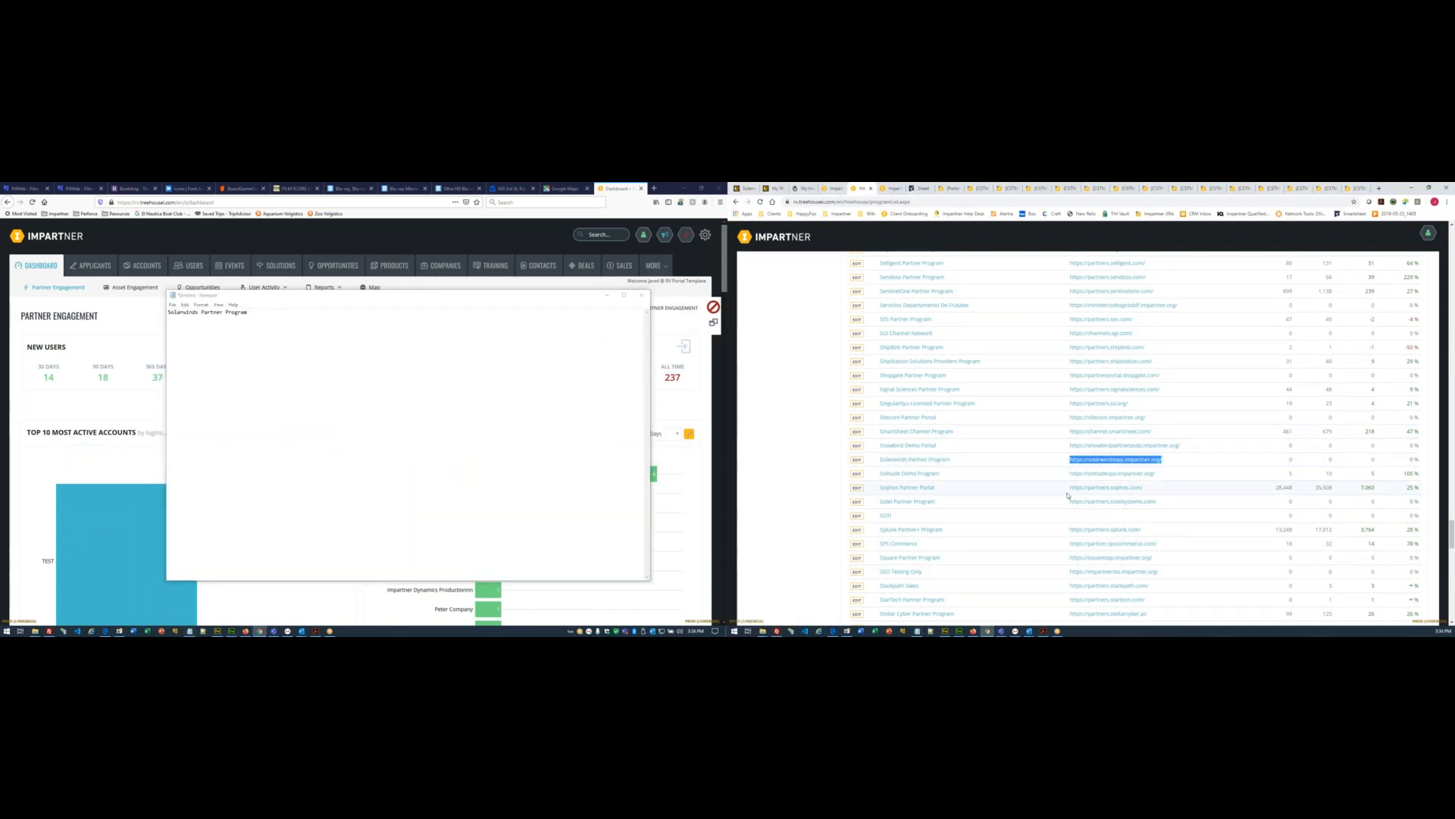
pyautogui.click(268, 320)
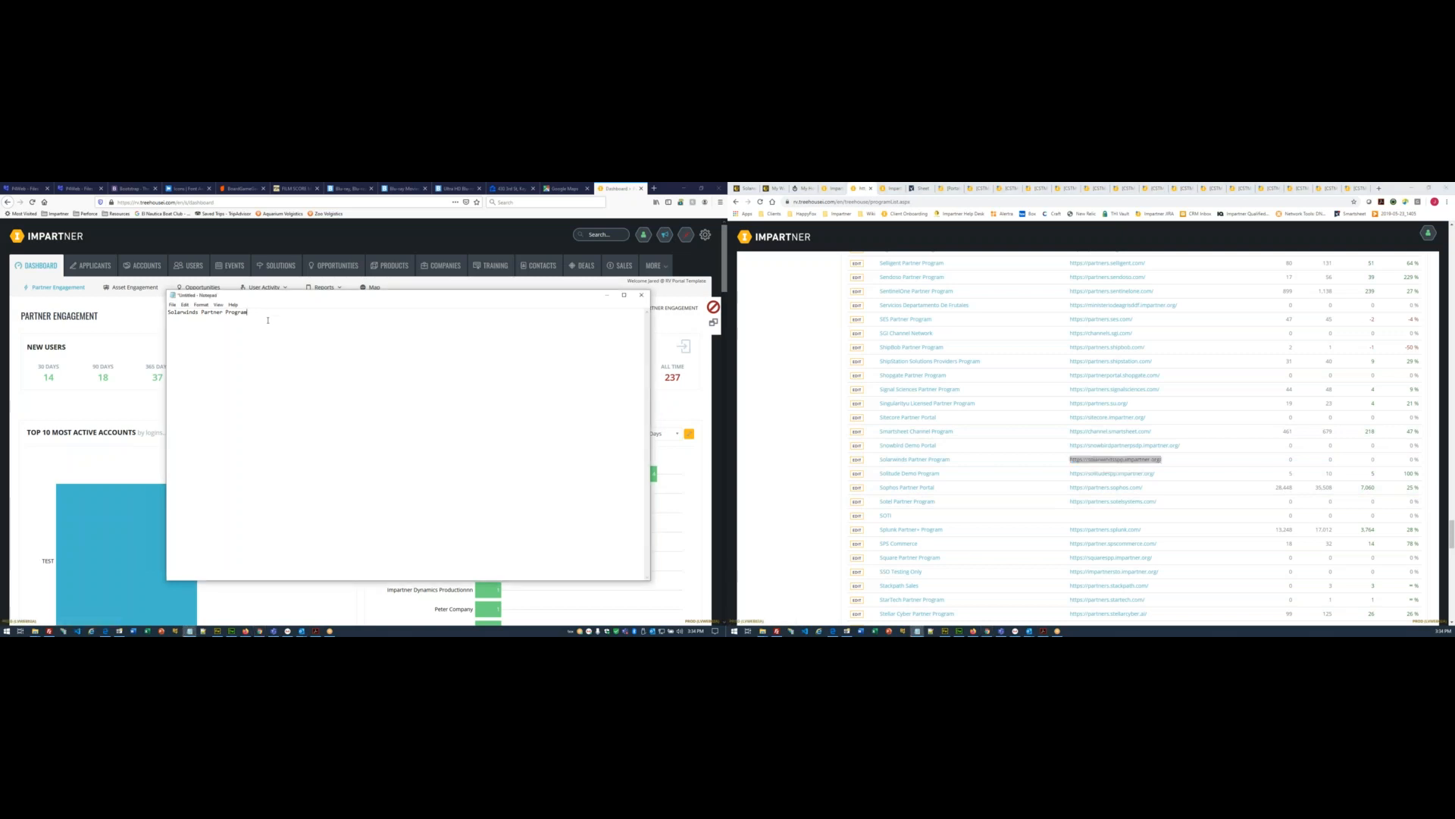
pyautogui.hotkey('ctrl', 'v')
# - Bring up the open File Explorer windows
pyautogui.moveTo(35, 632)
pyautogui.moveTo(255, 623)
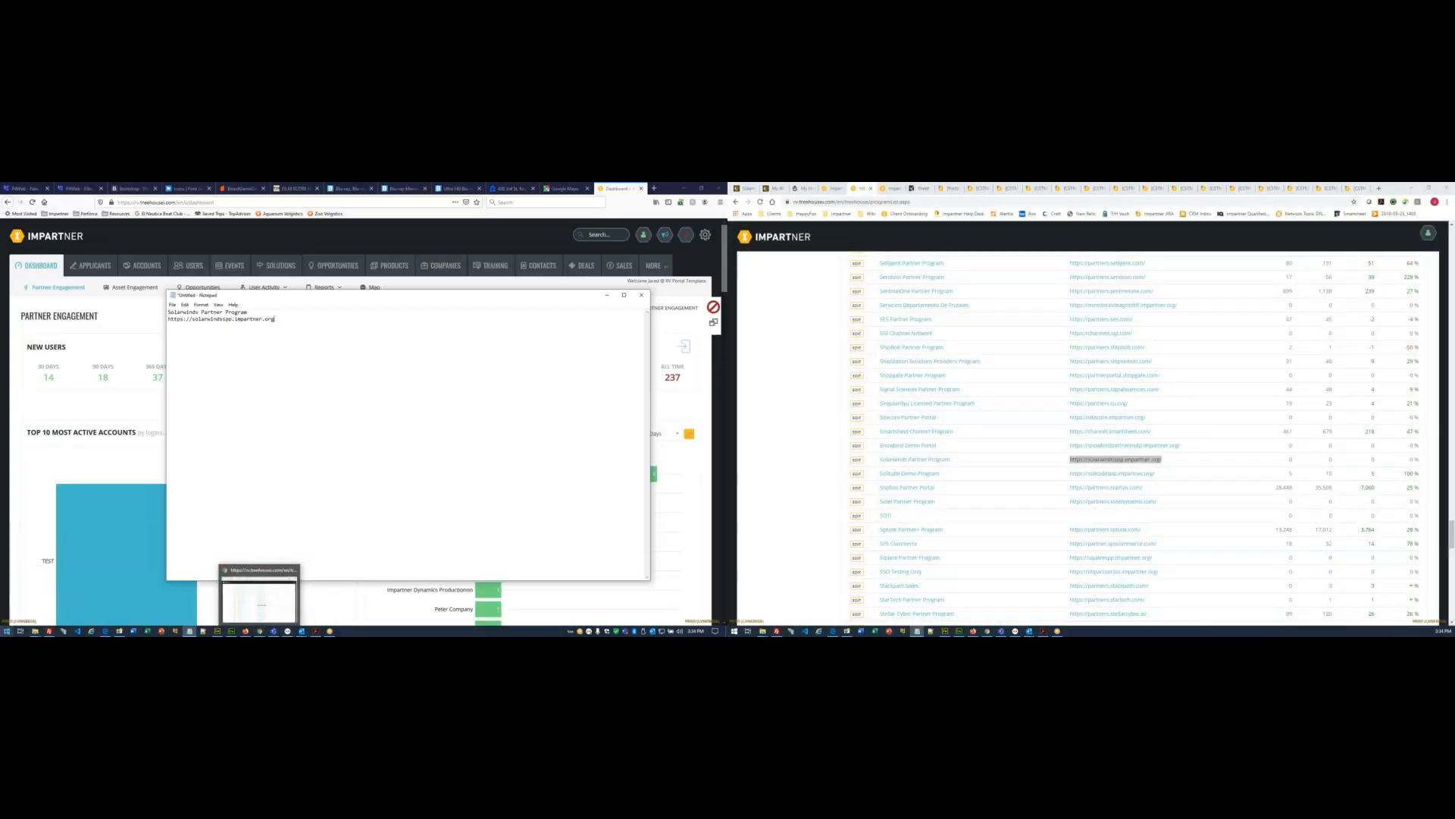
pyautogui.click(35, 630)
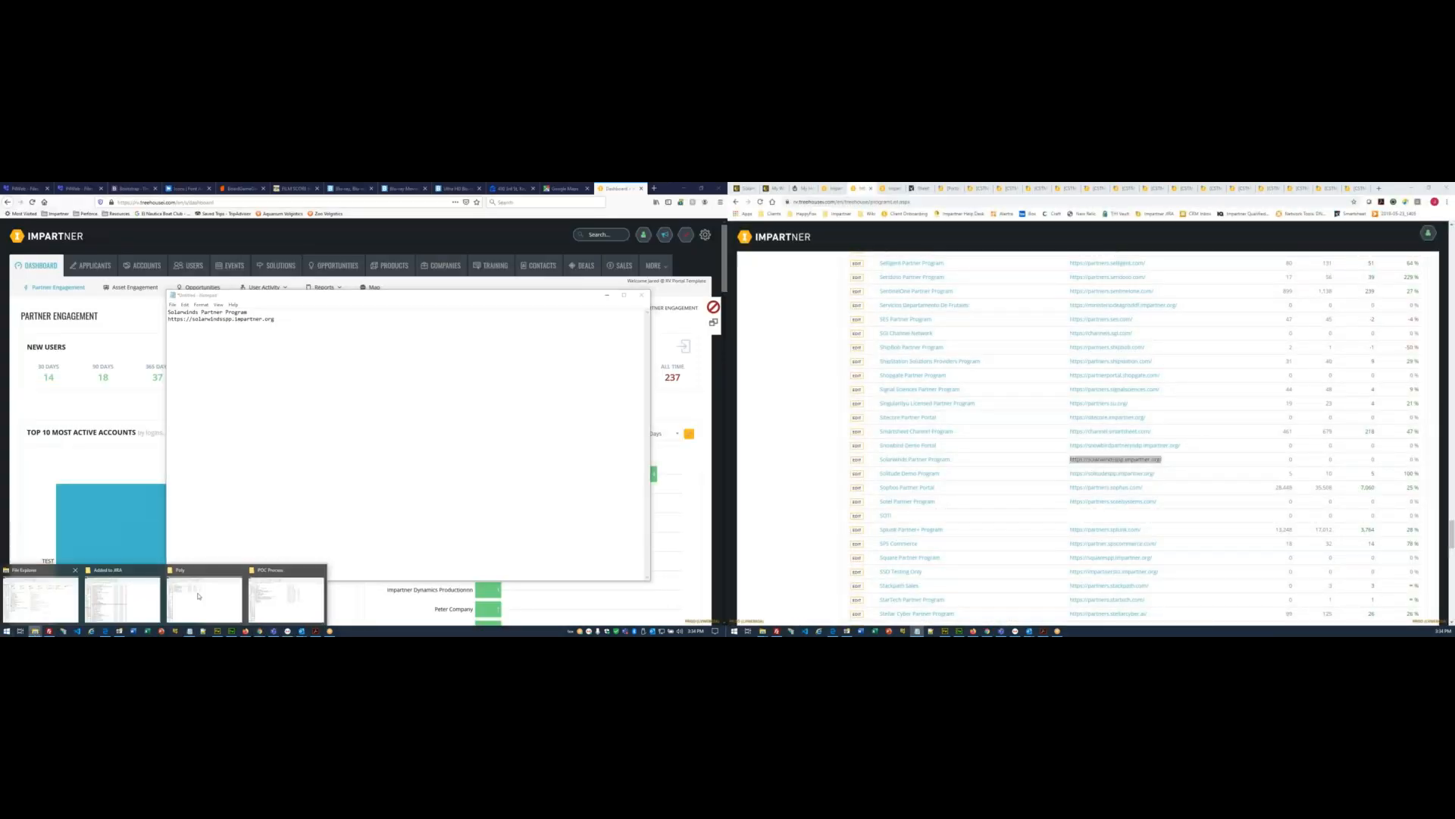
# - Duplicate the Salesforce CRM Sync checklist template in the POC Process folder
pyautogui.click(286, 599)
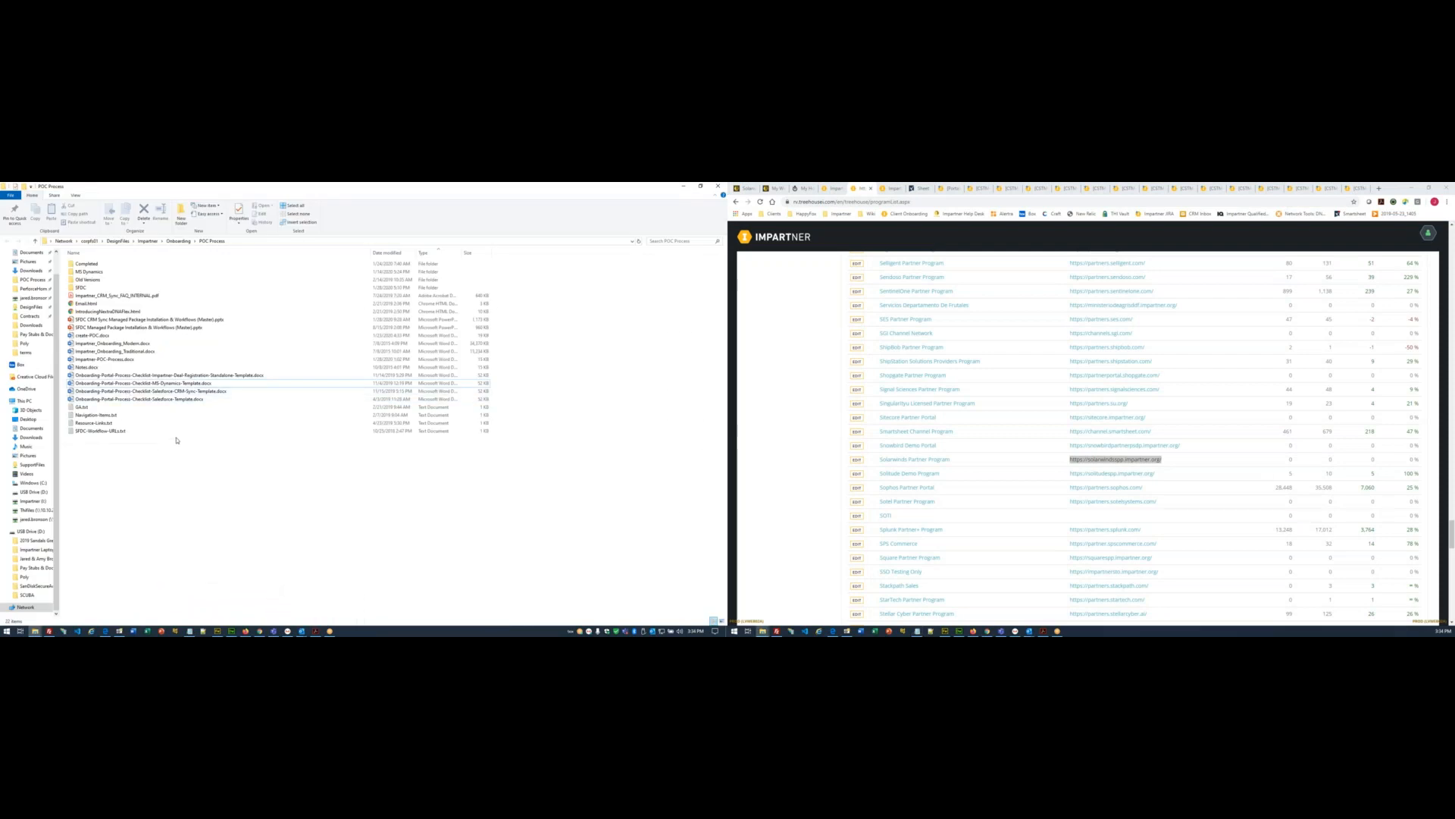
pyautogui.click(182, 391)
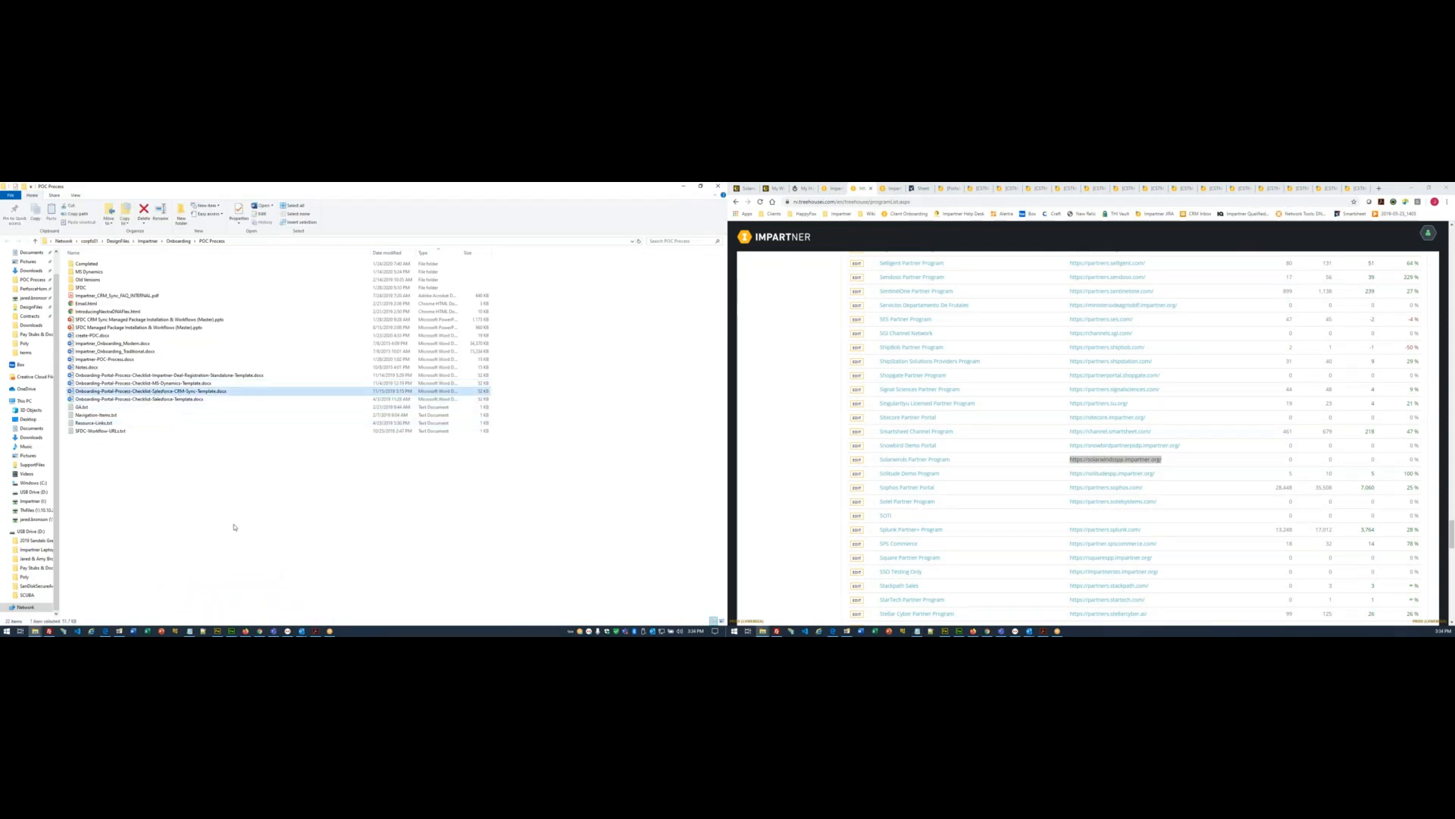
pyautogui.hotkey('ctrl', 'c')
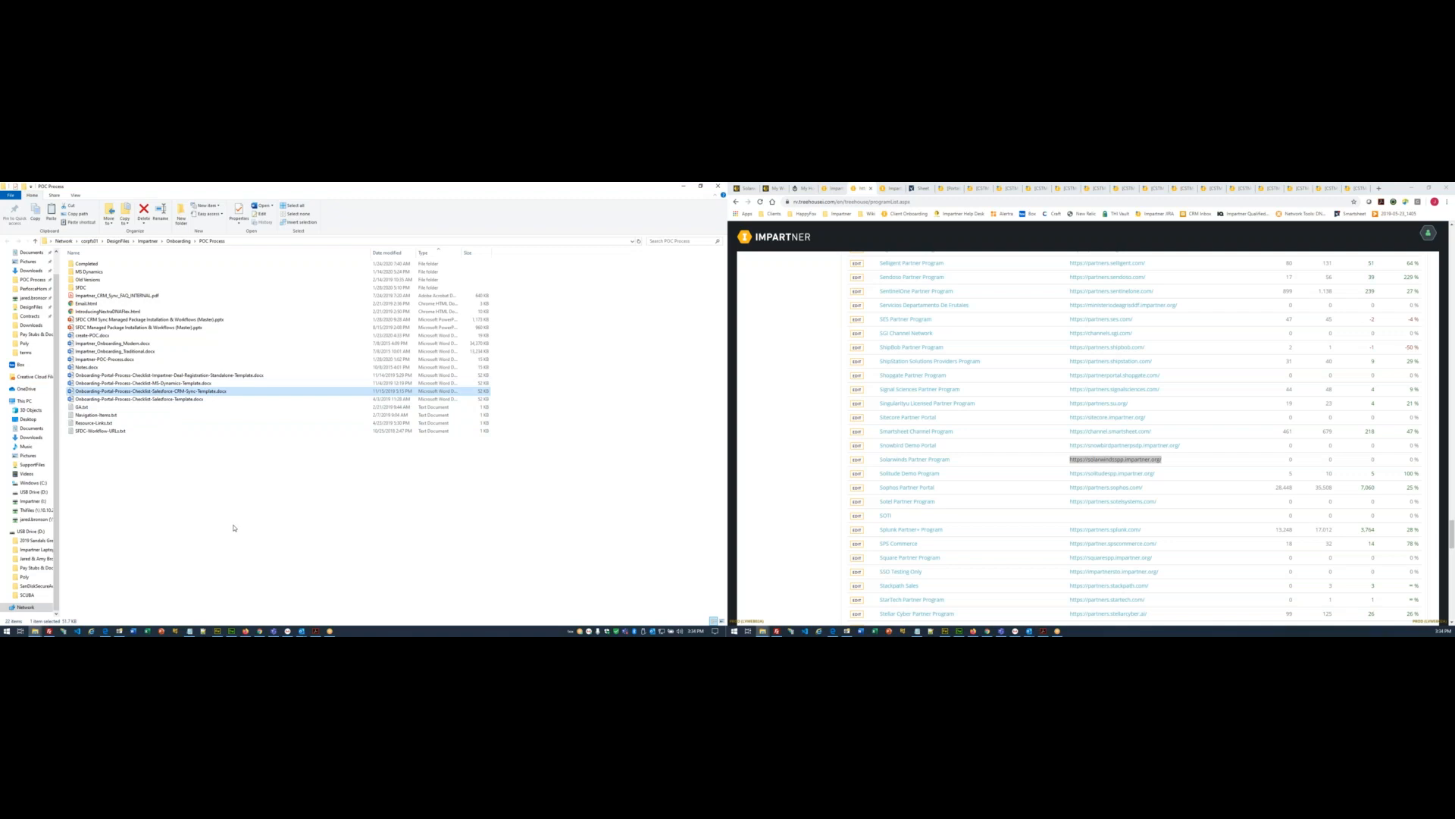
pyautogui.hotkey('ctrl', 'v')
# - Rename the copy to Onboarding-Portal-Process-Checklist-Solarwinds.docx and open it in Word
pyautogui.click(189, 631)
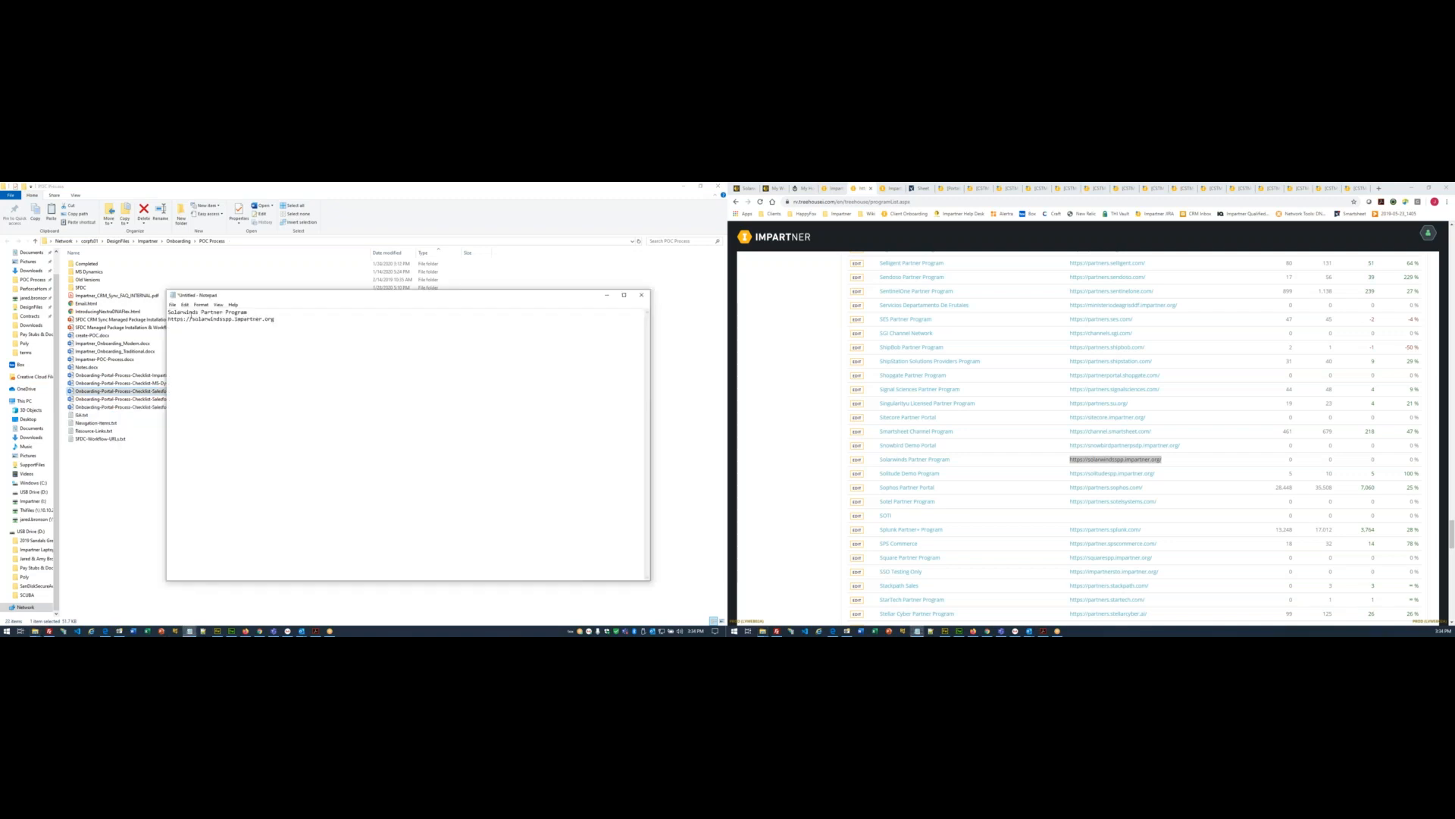
pyautogui.doubleClick(189, 313)
pyautogui.click(187, 392)
pyautogui.click(186, 391)
pyautogui.moveTo(152, 391); pyautogui.dragTo(232, 391)
pyautogui.hotkey('ctrl', 'v')
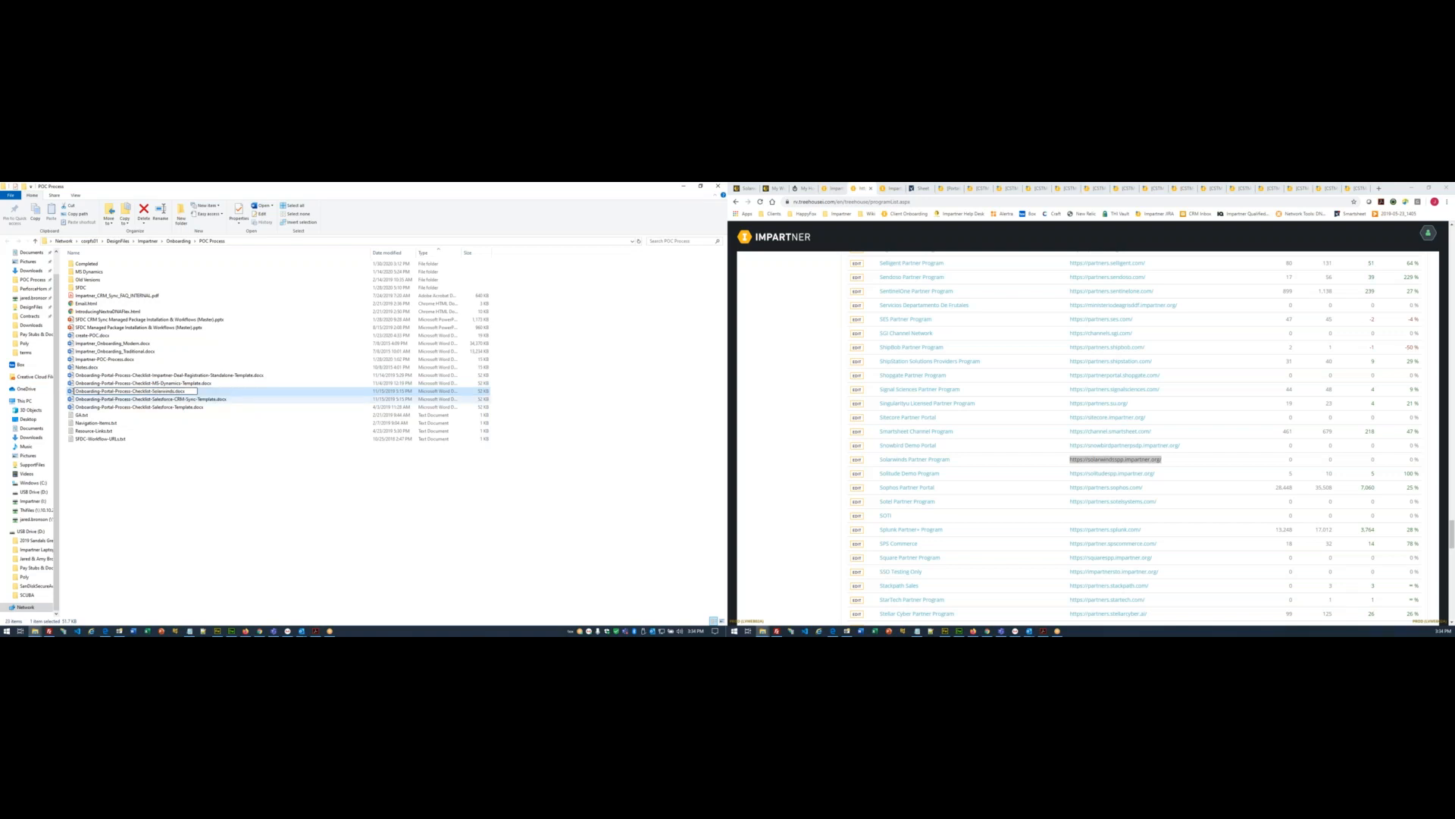
pyautogui.press('Return')
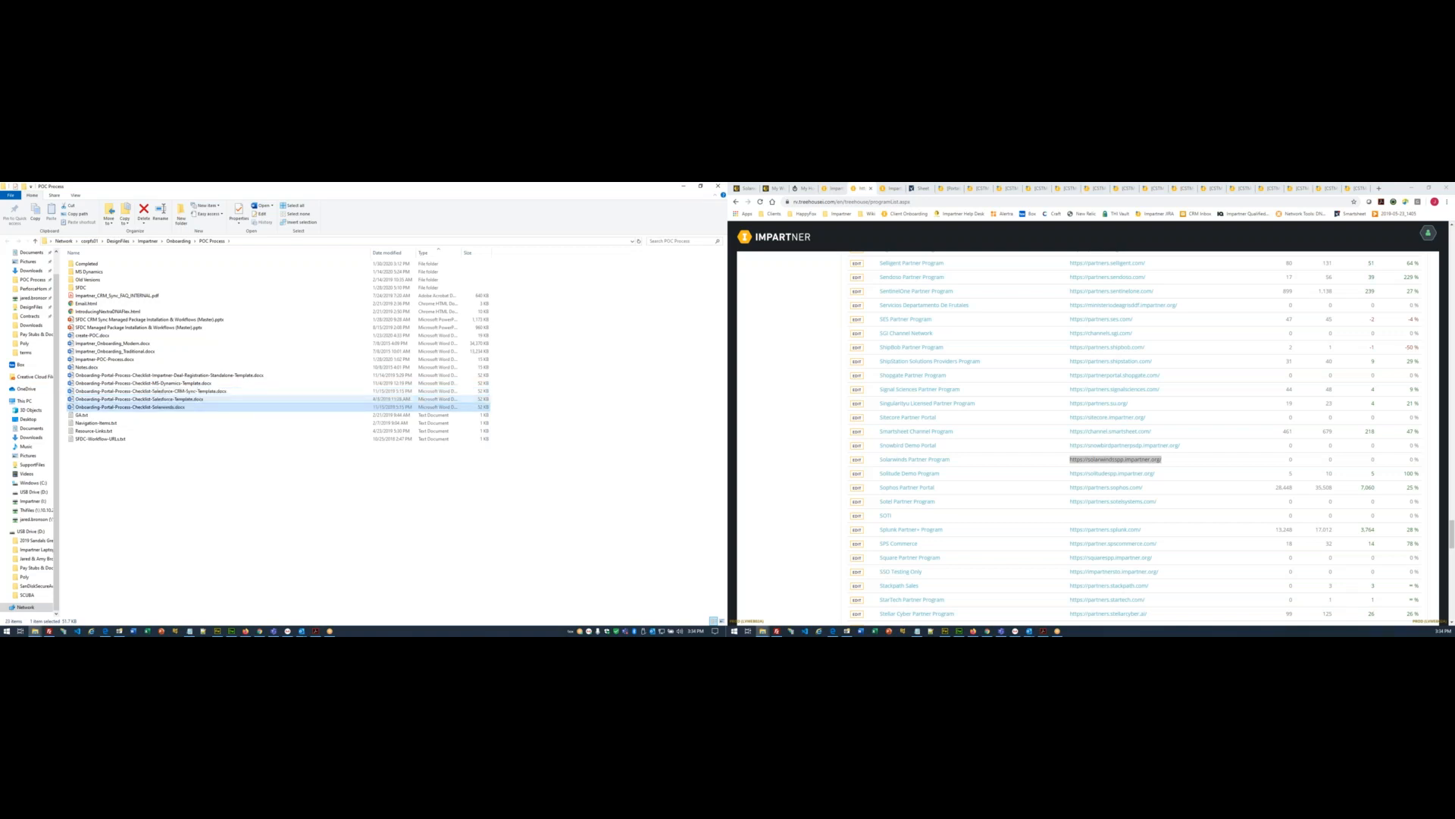
pyautogui.press('Return')
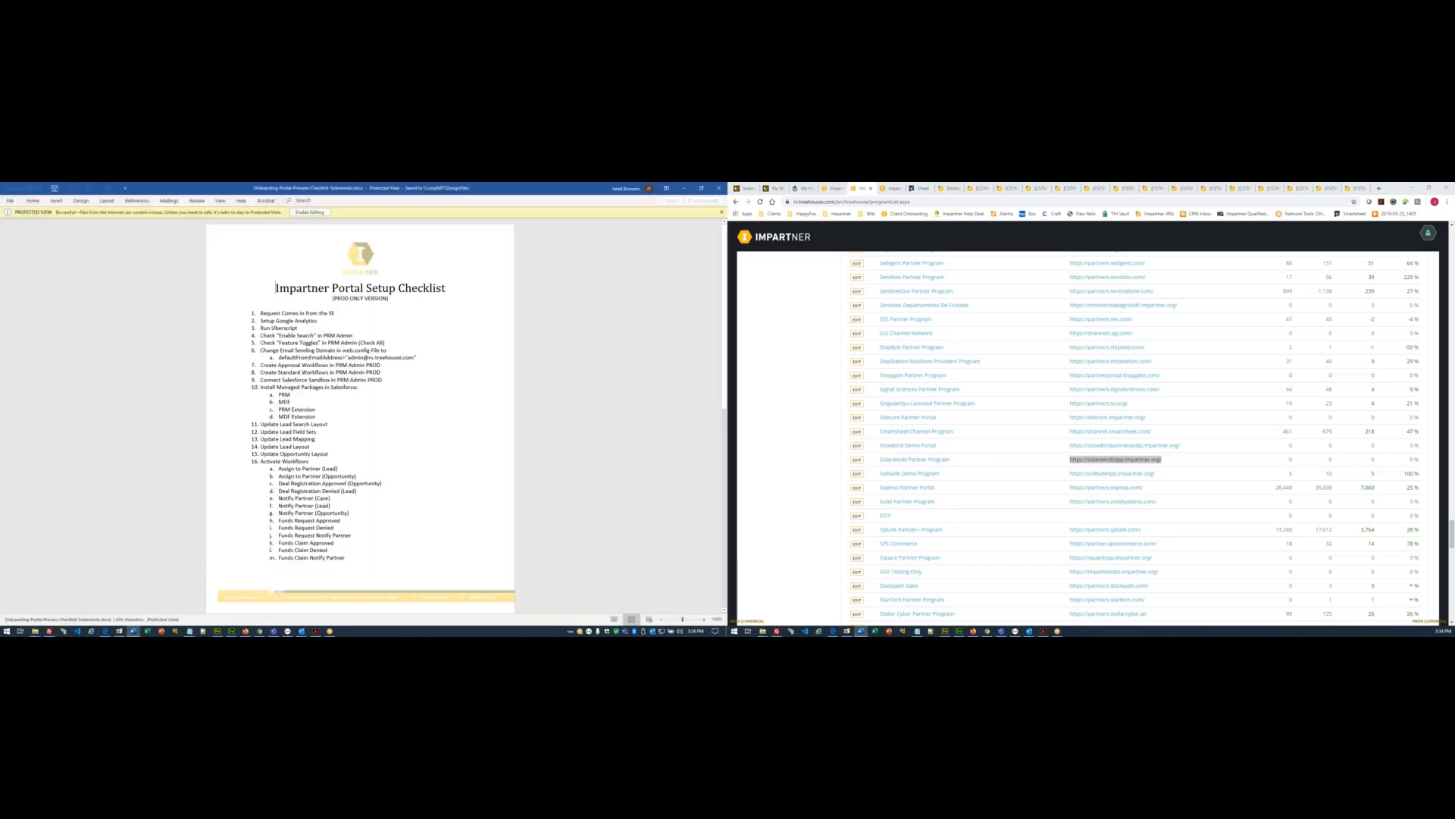
# - Enable editing, color checklist items 1–3 red, and save the document
pyautogui.click(299, 213)
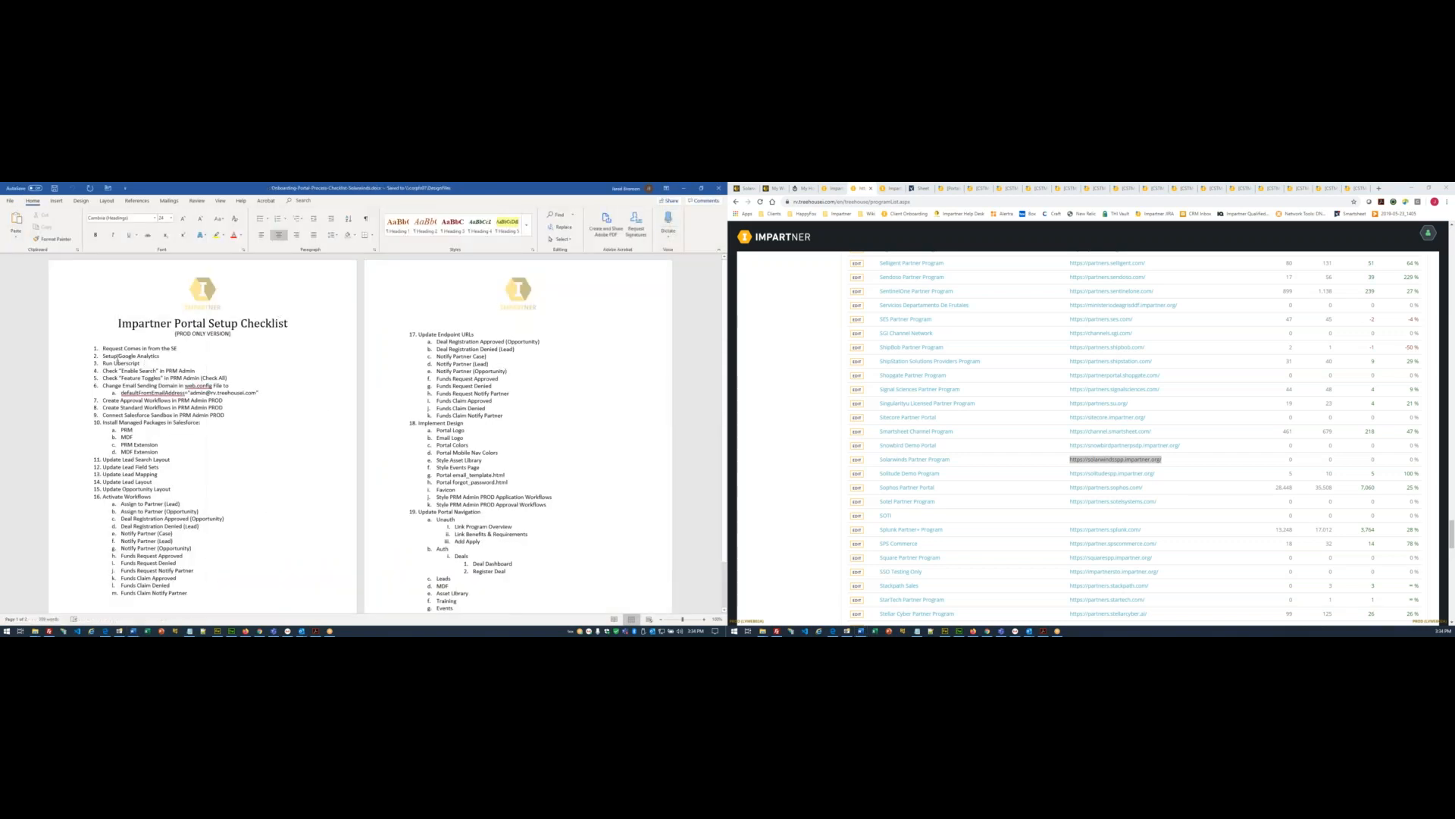
pyautogui.moveTo(143, 363); pyautogui.dragTo(85, 349)
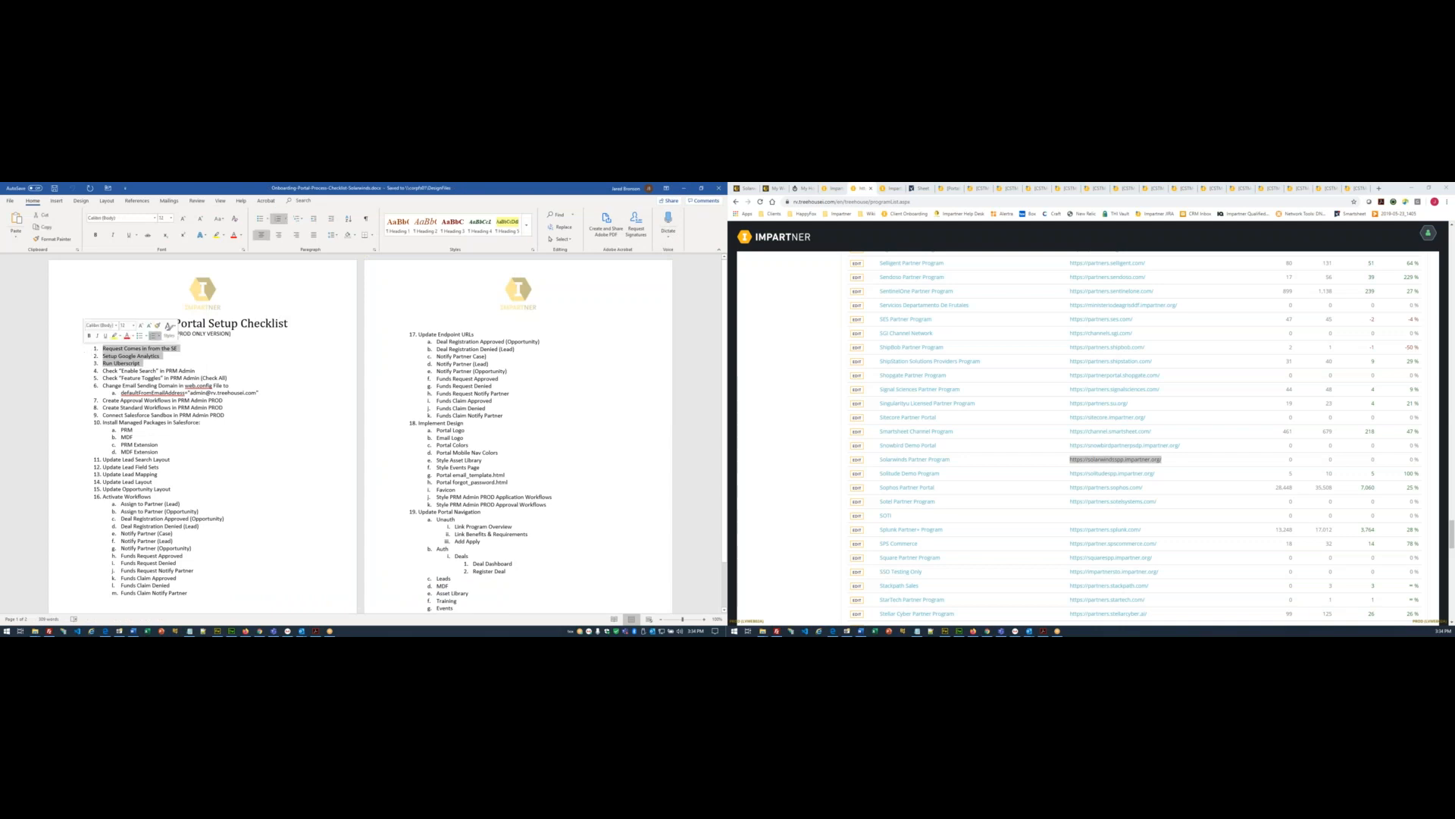
pyautogui.click(234, 236)
pyautogui.click(234, 511)
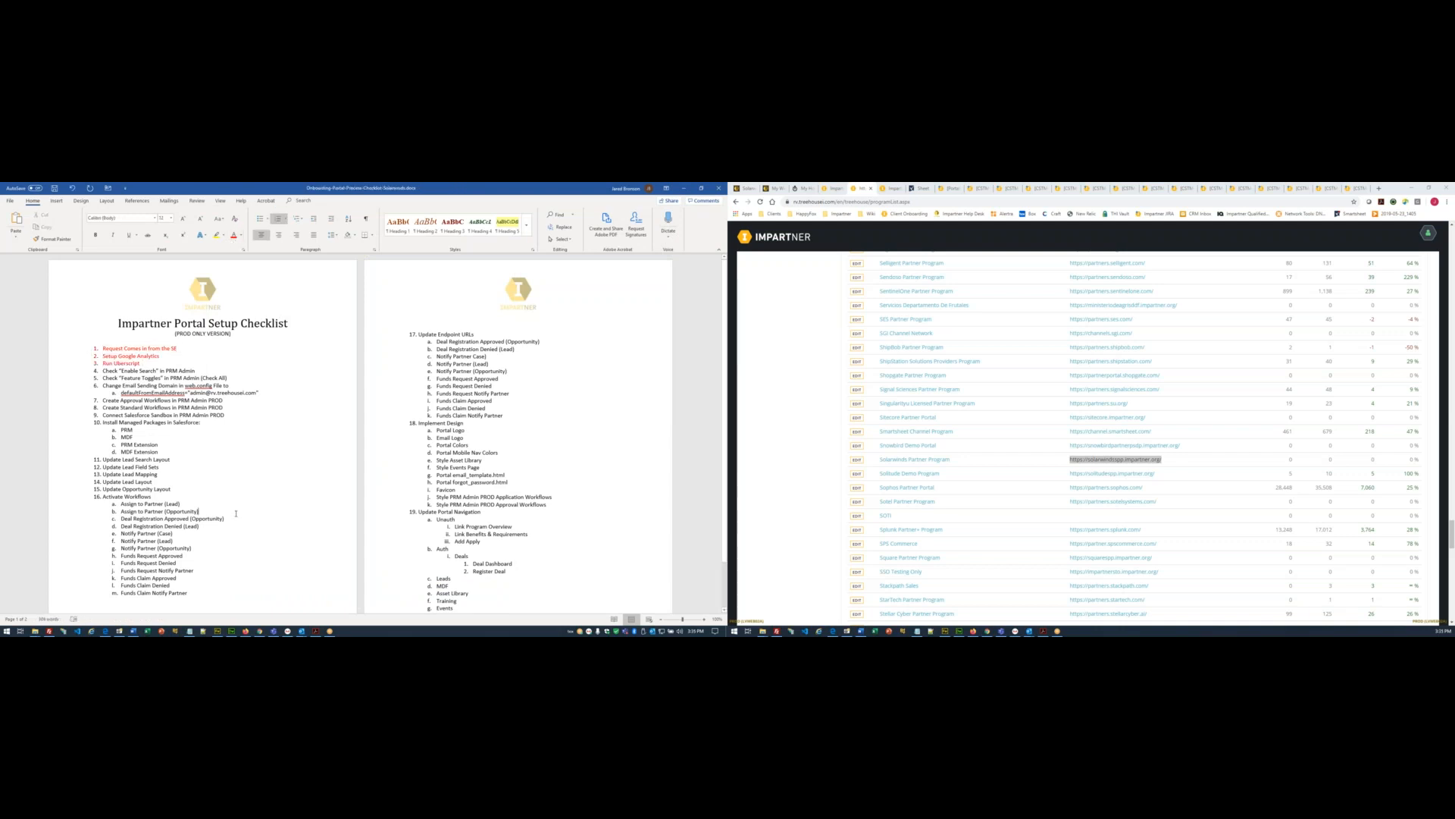
pyautogui.hotkey('ctrl', 's')
# - Review the POC details in the Solarwinds Teamwork Desk ticket, then return to the Impartner programs list
pyautogui.click(747, 188)
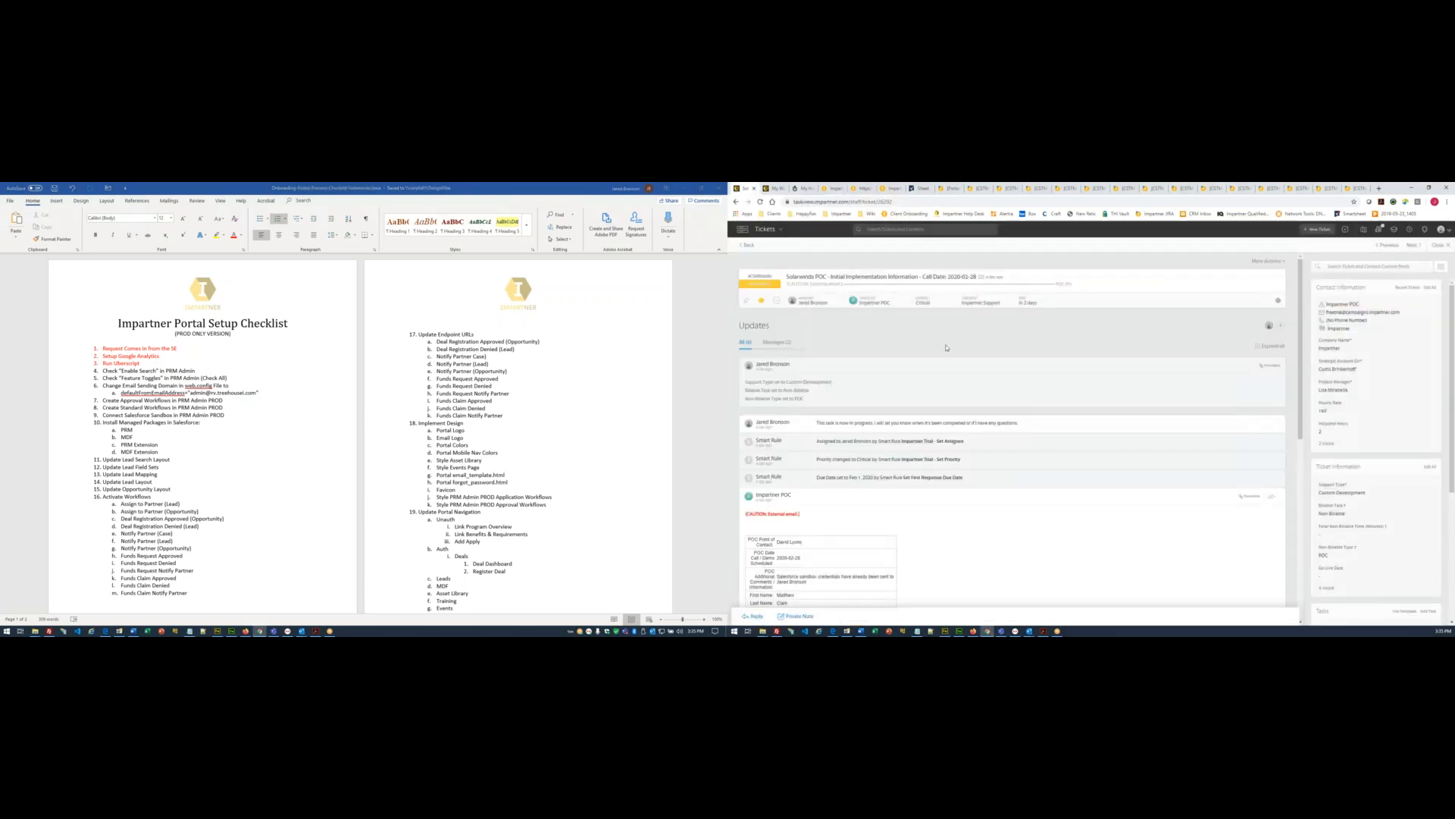
pyautogui.scroll(-4, 946, 371)
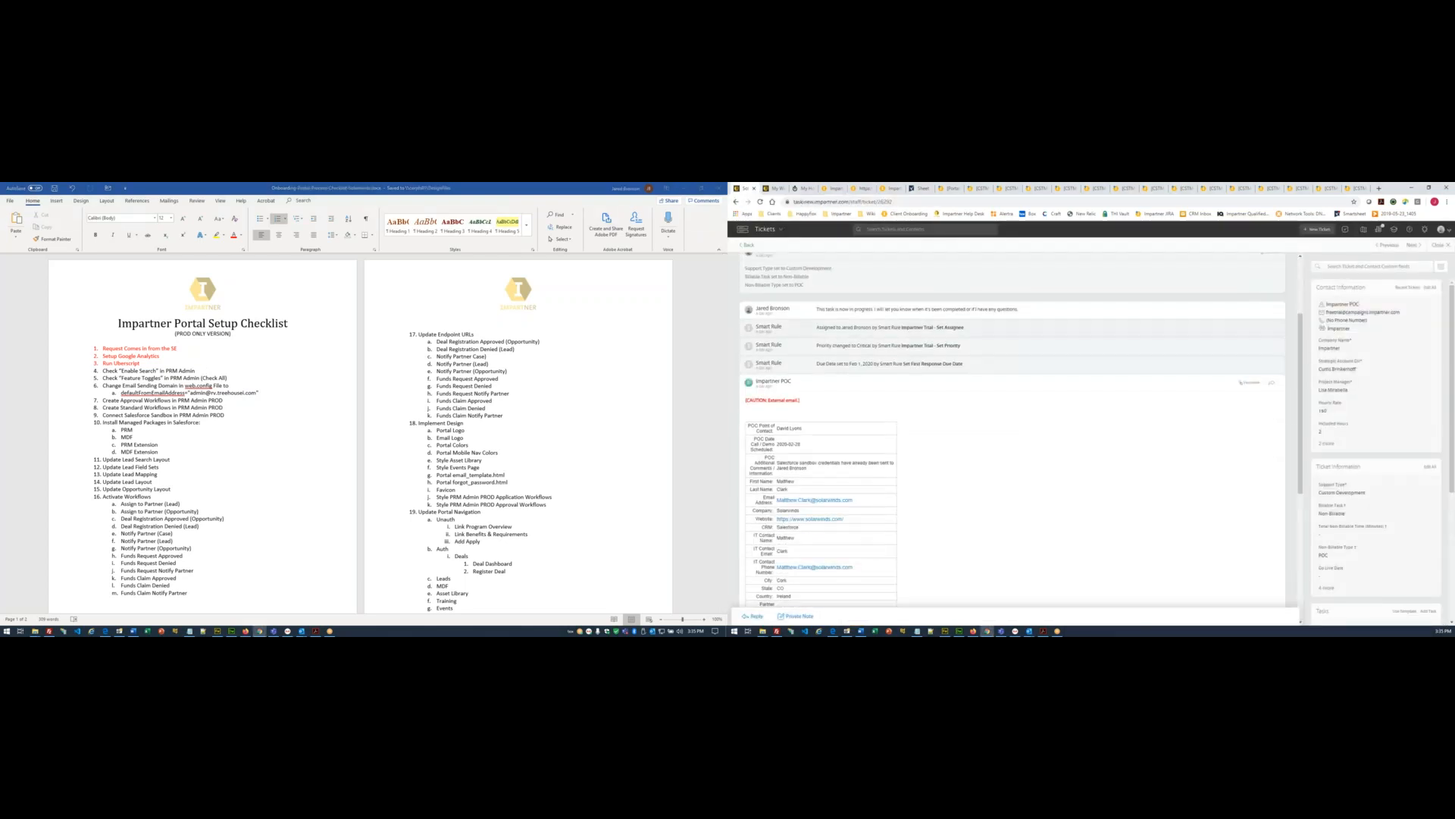
pyautogui.scroll(-1, 1013, 430)
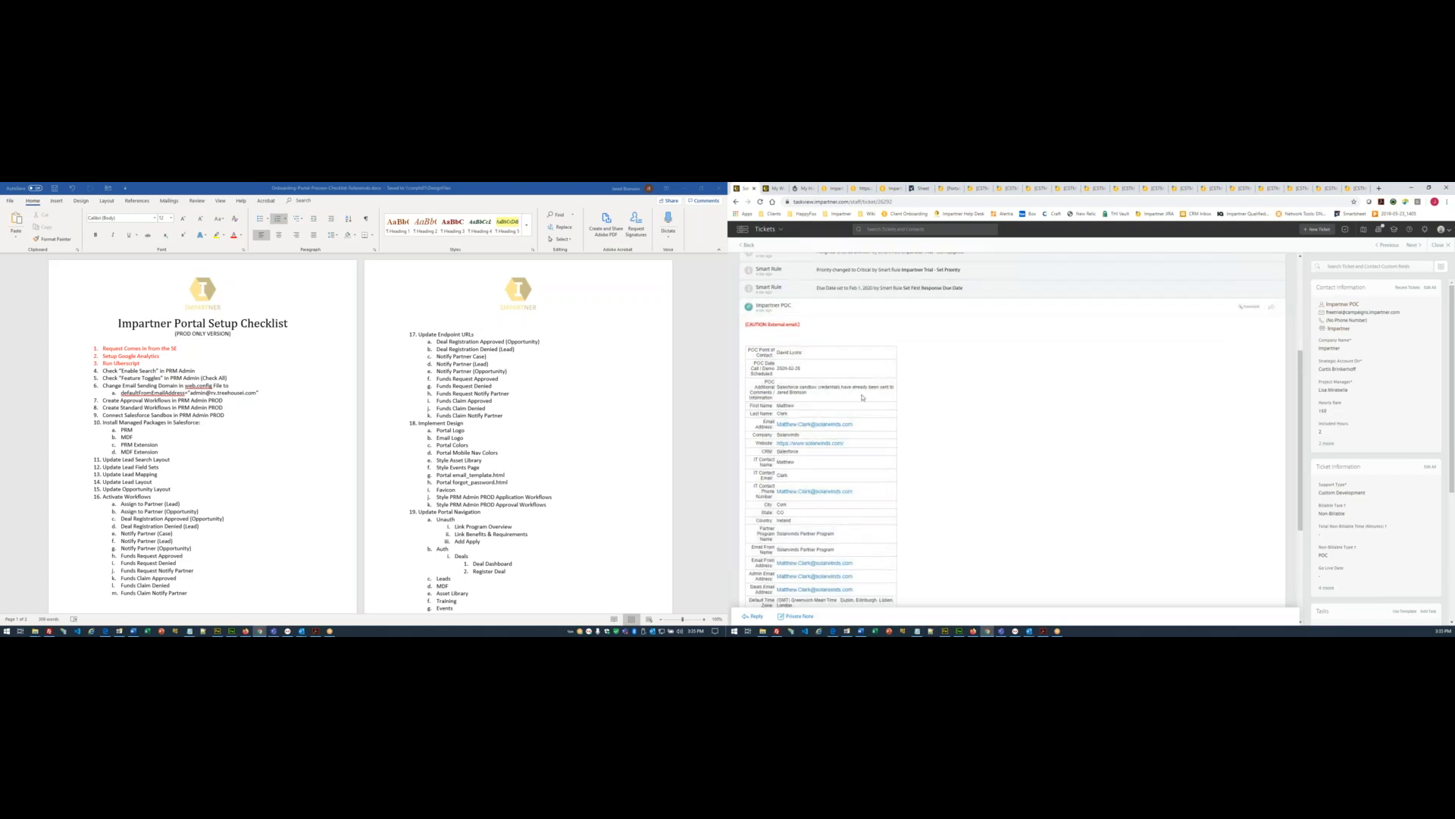
pyautogui.scroll(-3, 862, 397)
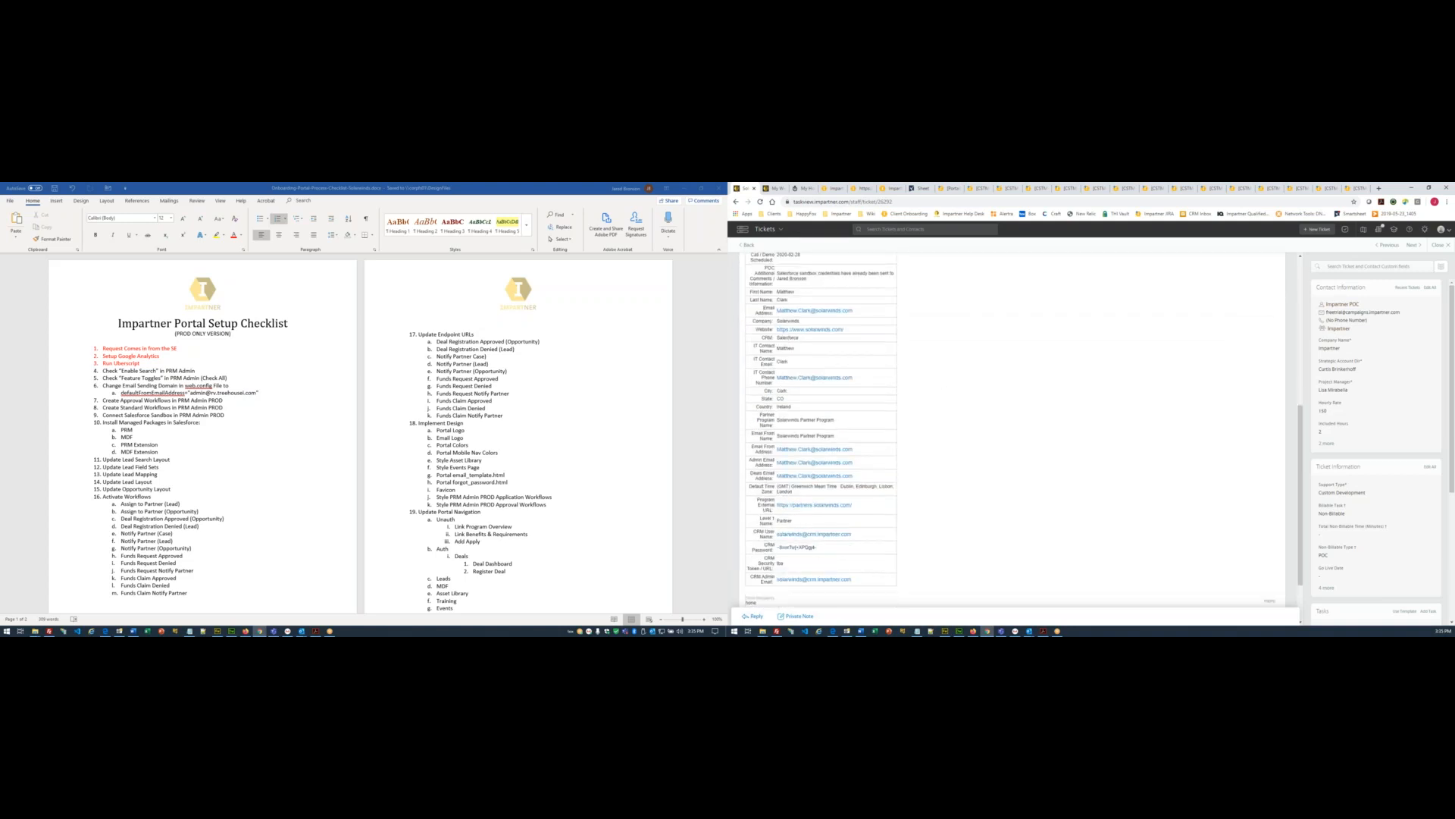
pyautogui.scroll(3, 806, 366)
pyautogui.scroll(-4, 805, 436)
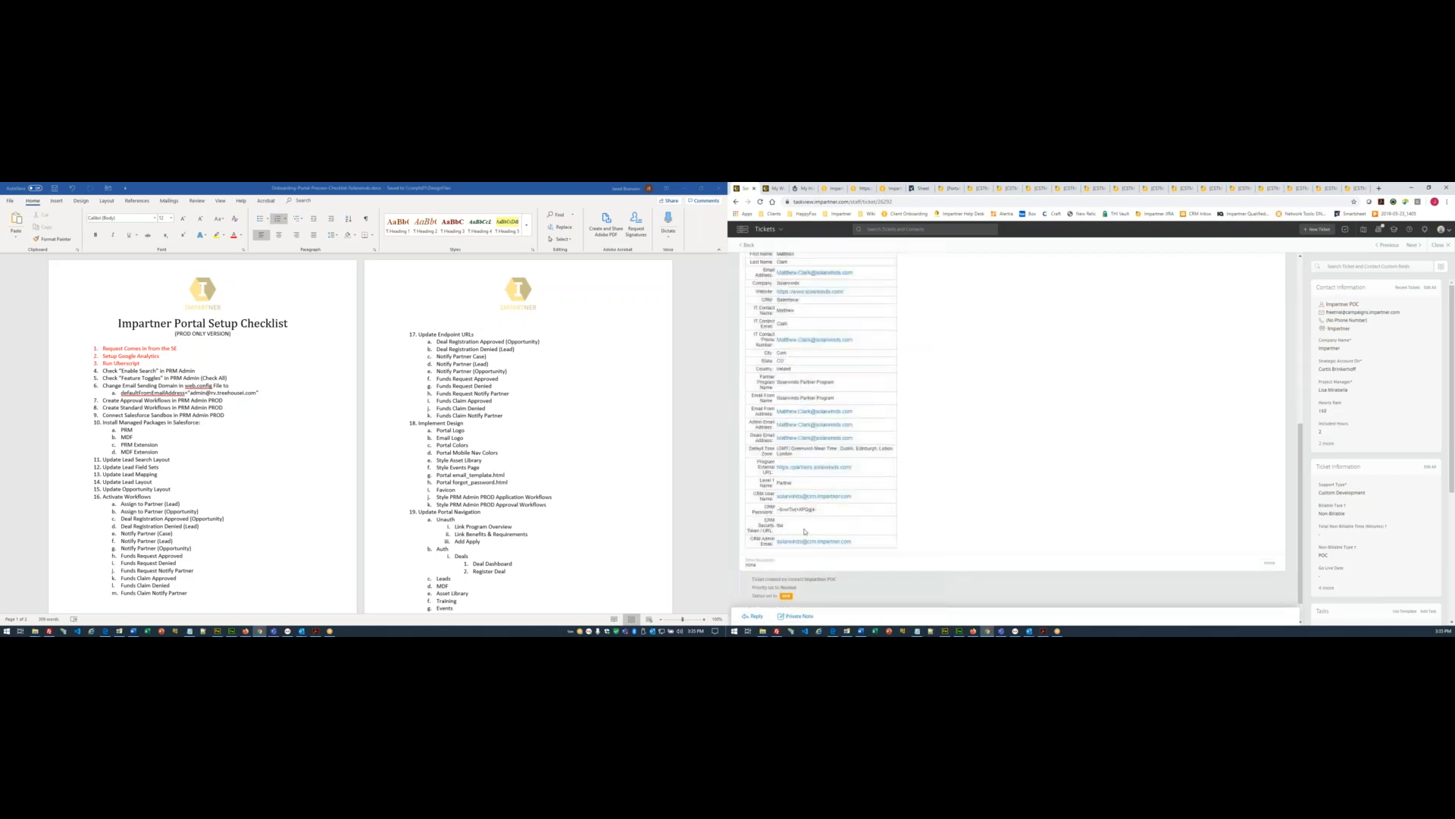
pyautogui.scroll(7, 806, 531)
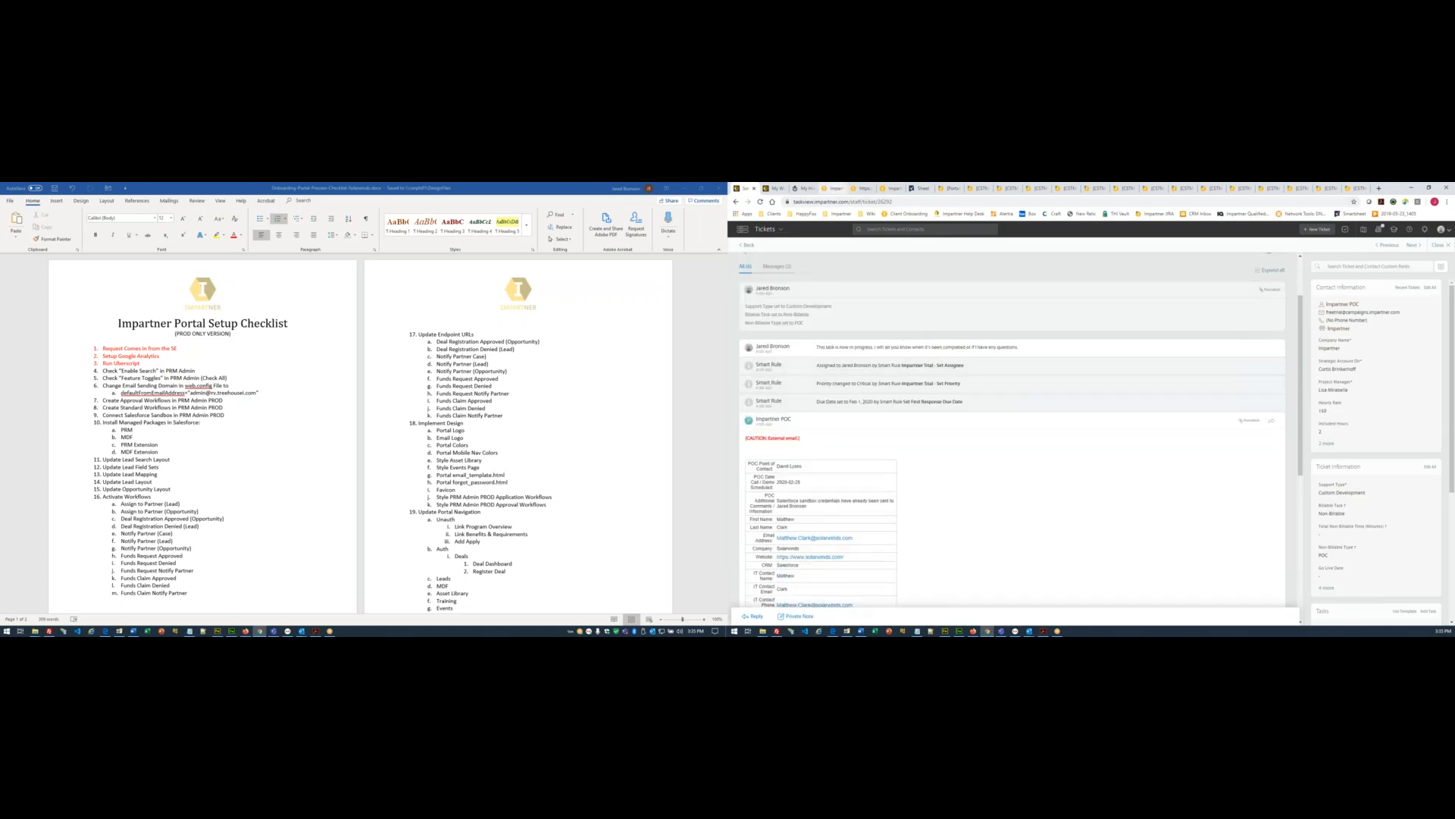
pyautogui.click(115, 371)
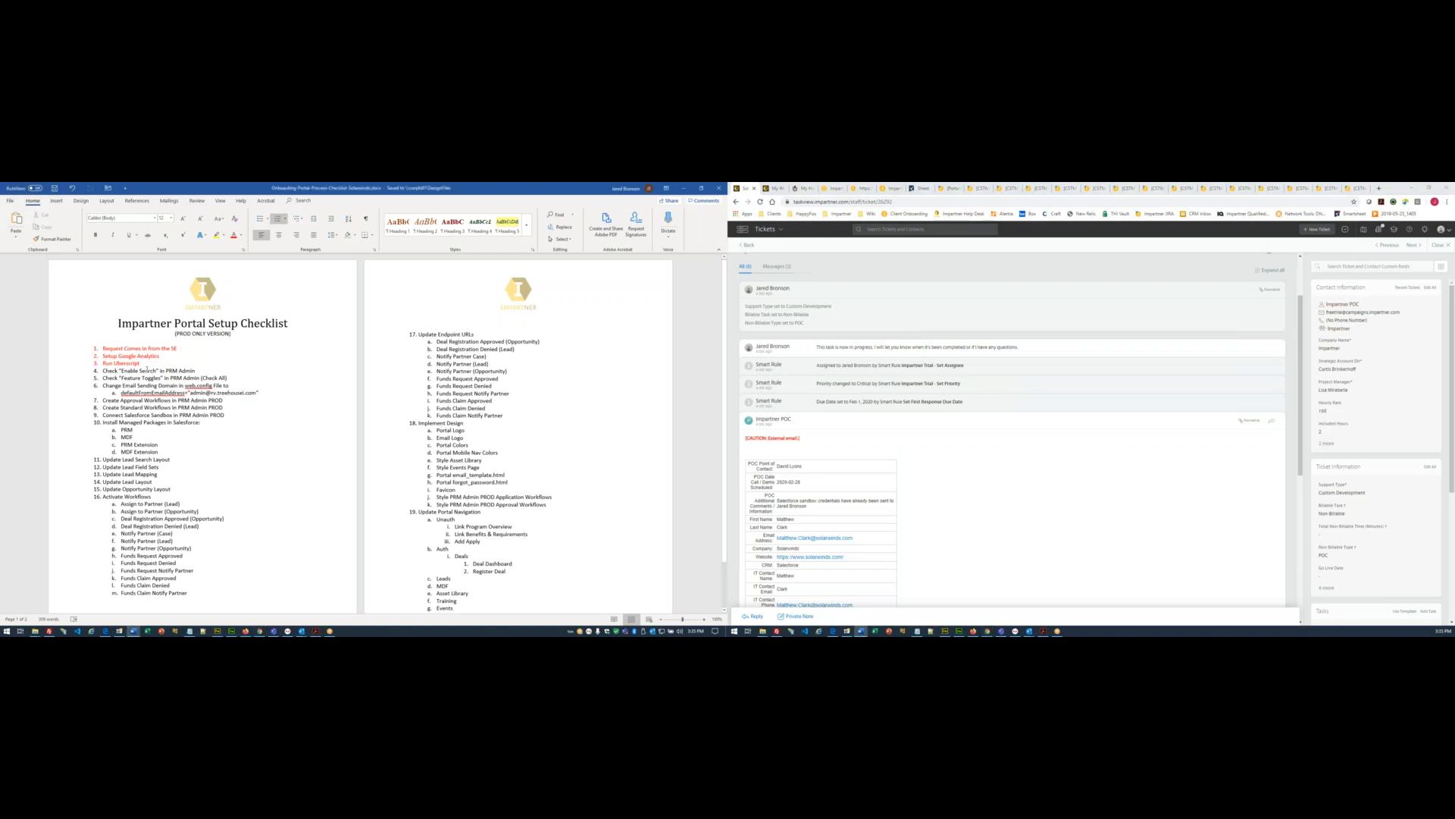
pyautogui.click(860, 188)
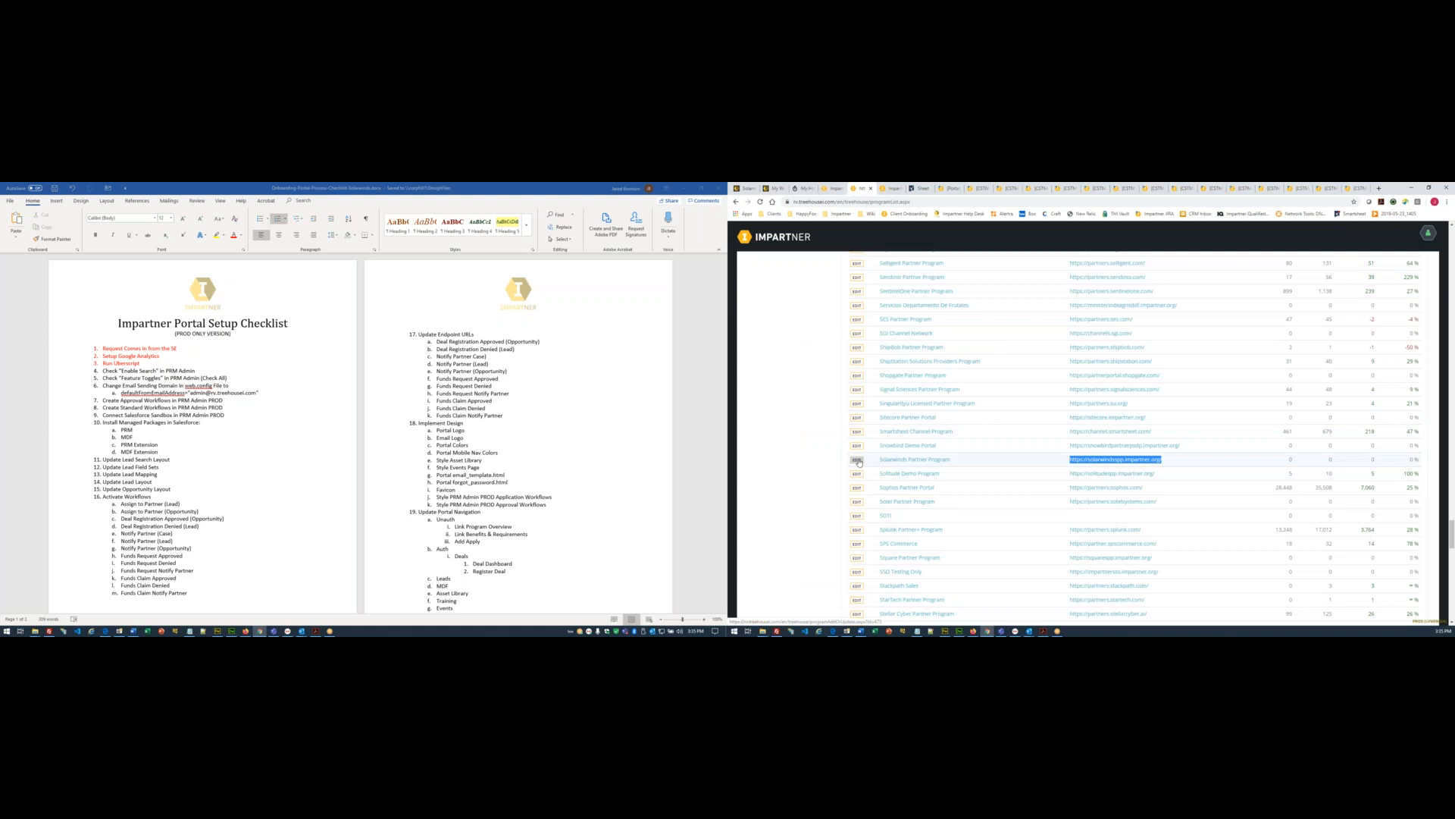
# - Copy Program Id 475 from the Solarwinds Partner Program's settings onto a new Notepad line
pyautogui.click(857, 461)
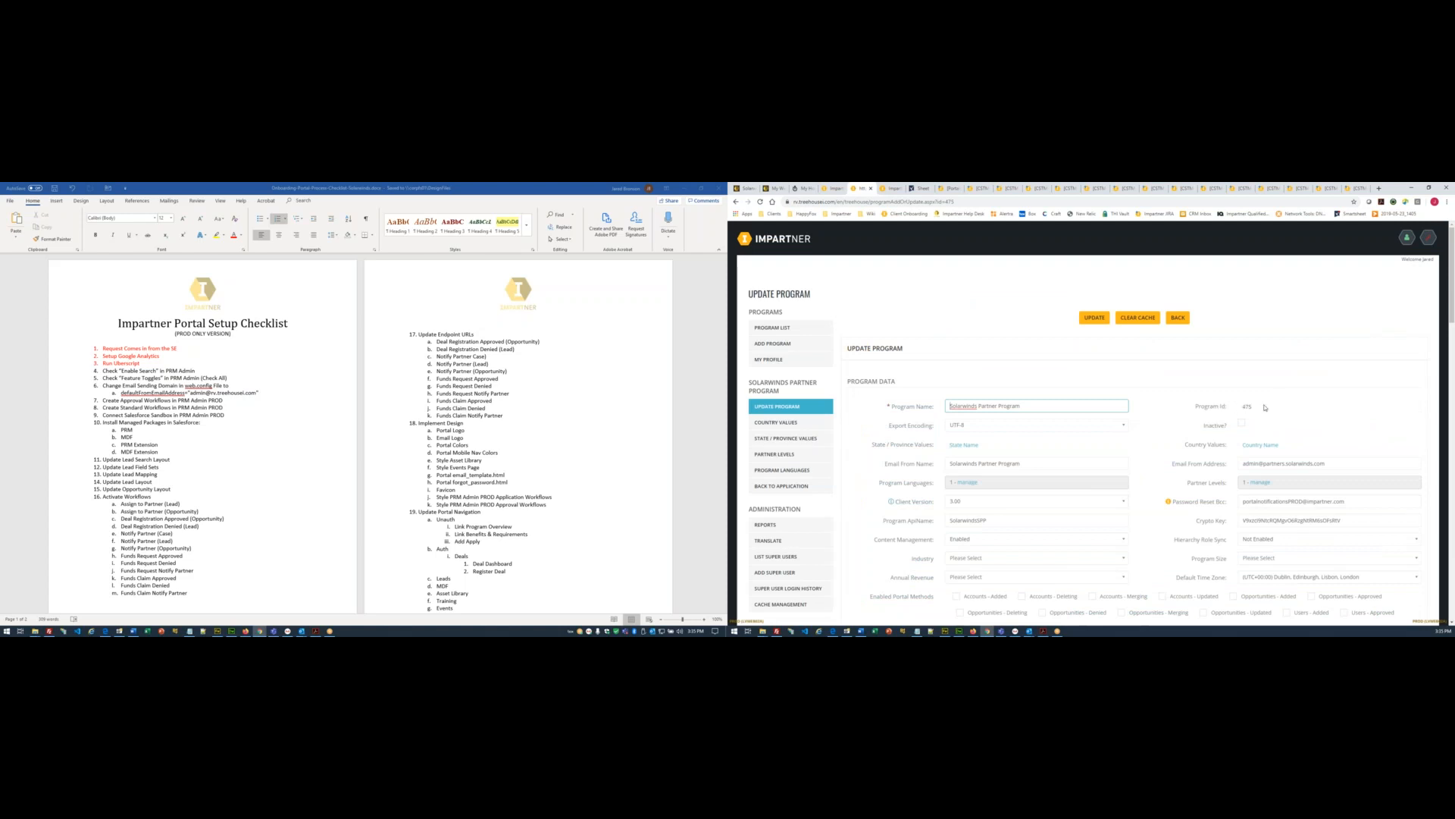
pyautogui.doubleClick(1248, 407)
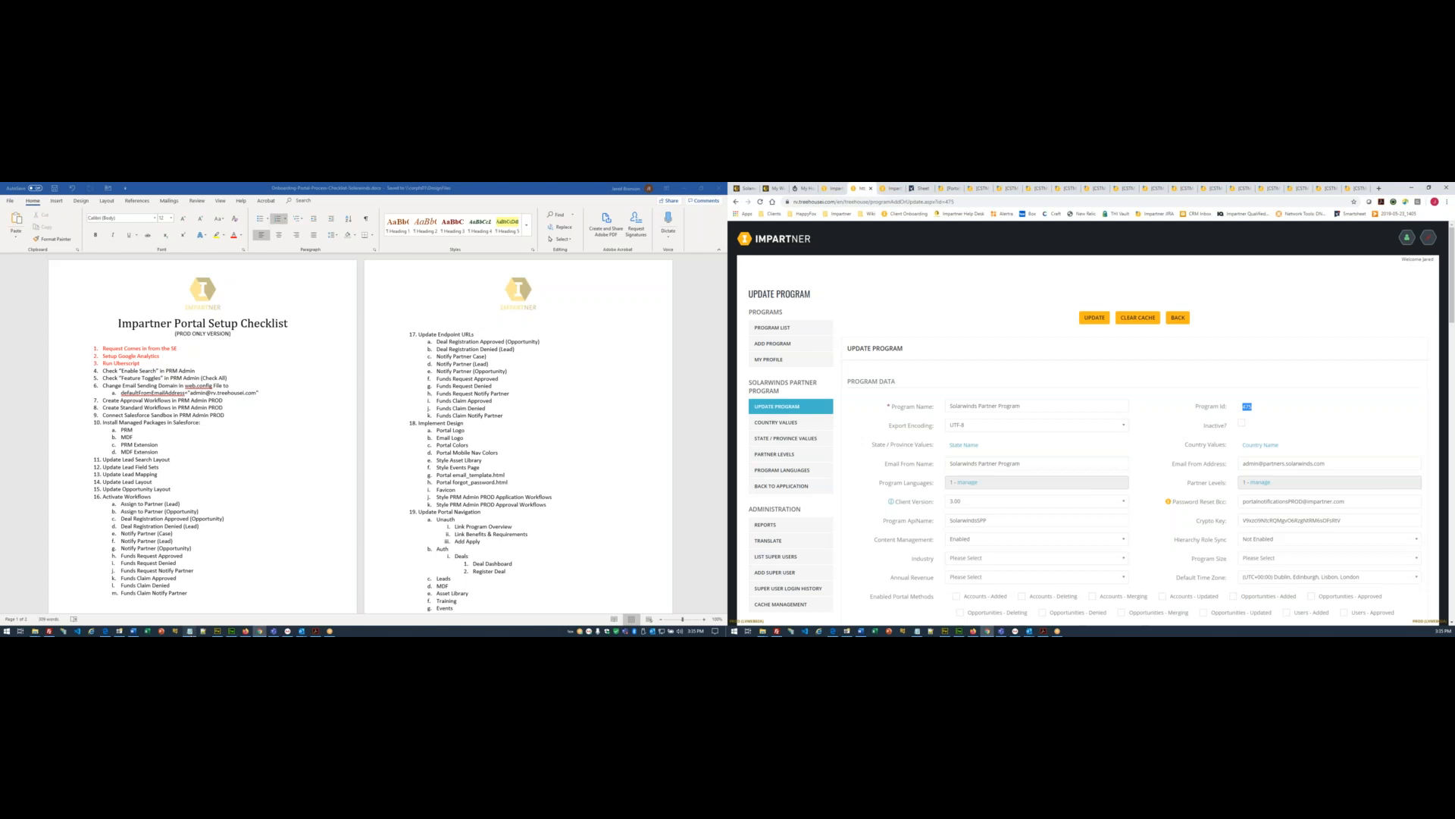
pyautogui.click(190, 630)
pyautogui.click(329, 349)
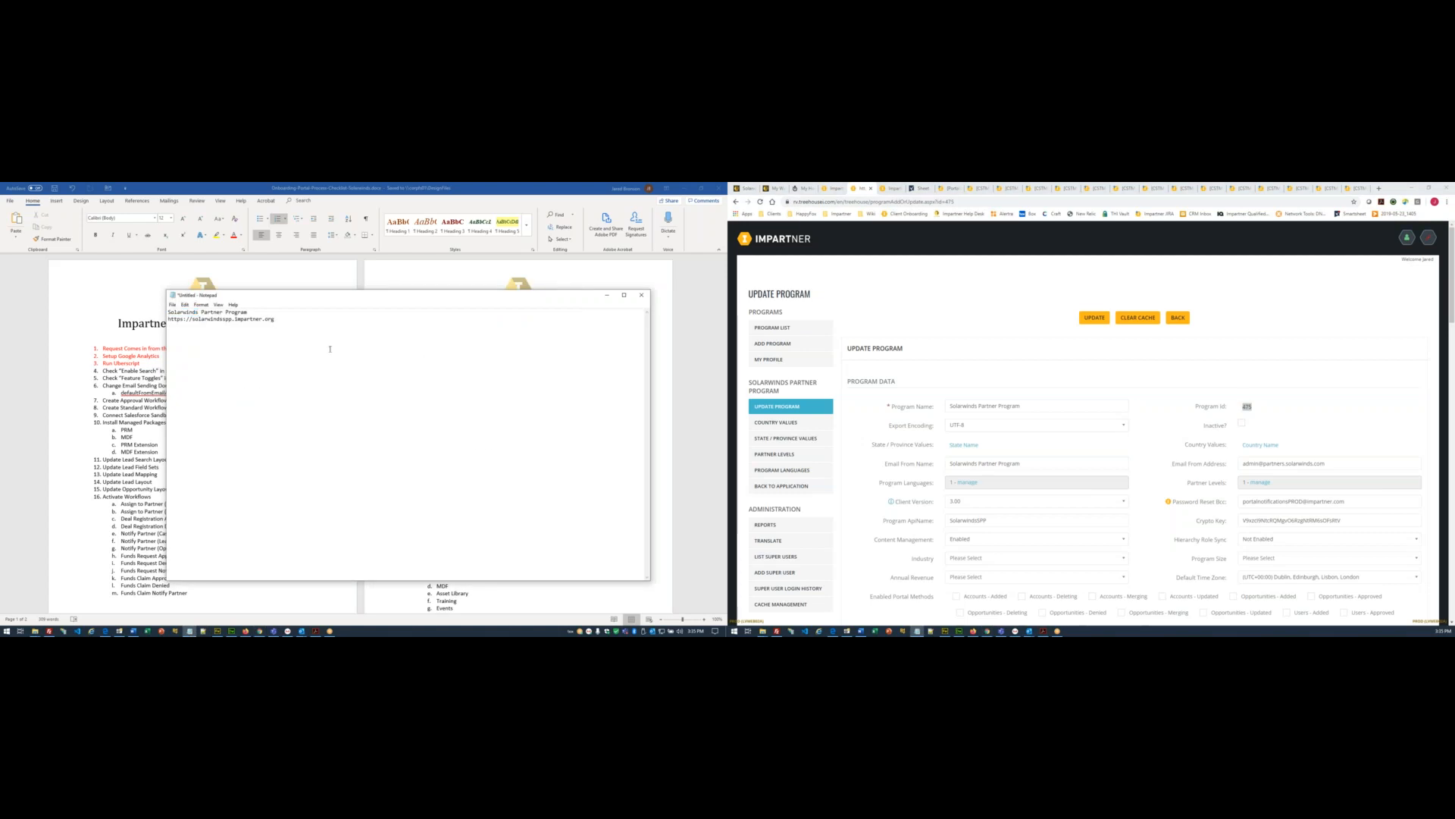
pyautogui.press('Return')
pyautogui.press('Return')
pyautogui.hotkey('ctrl', 'v')
pyautogui.click(802, 188)
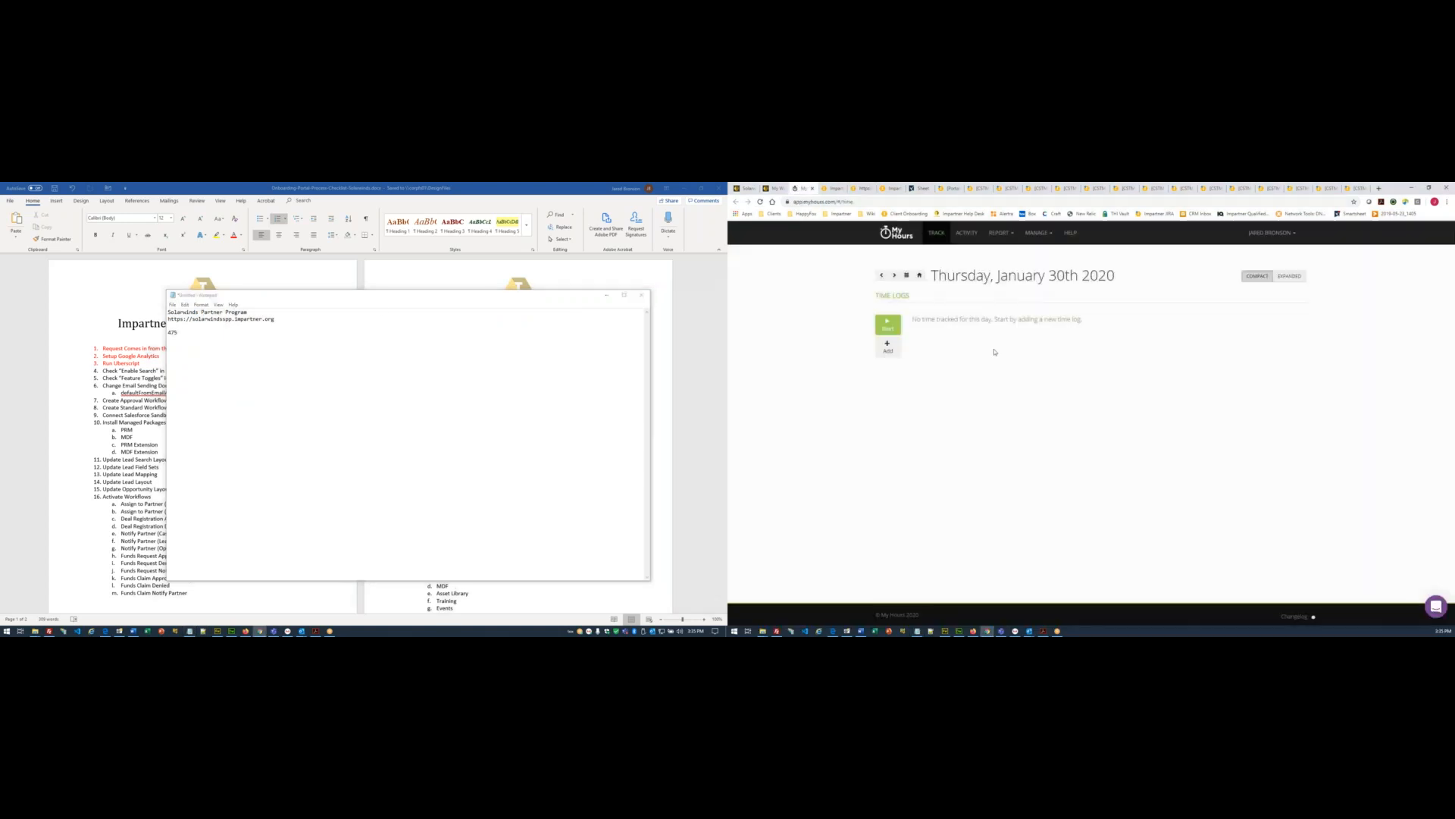
# - Create a new My Hours client named Solarwinds
pyautogui.click(1047, 235)
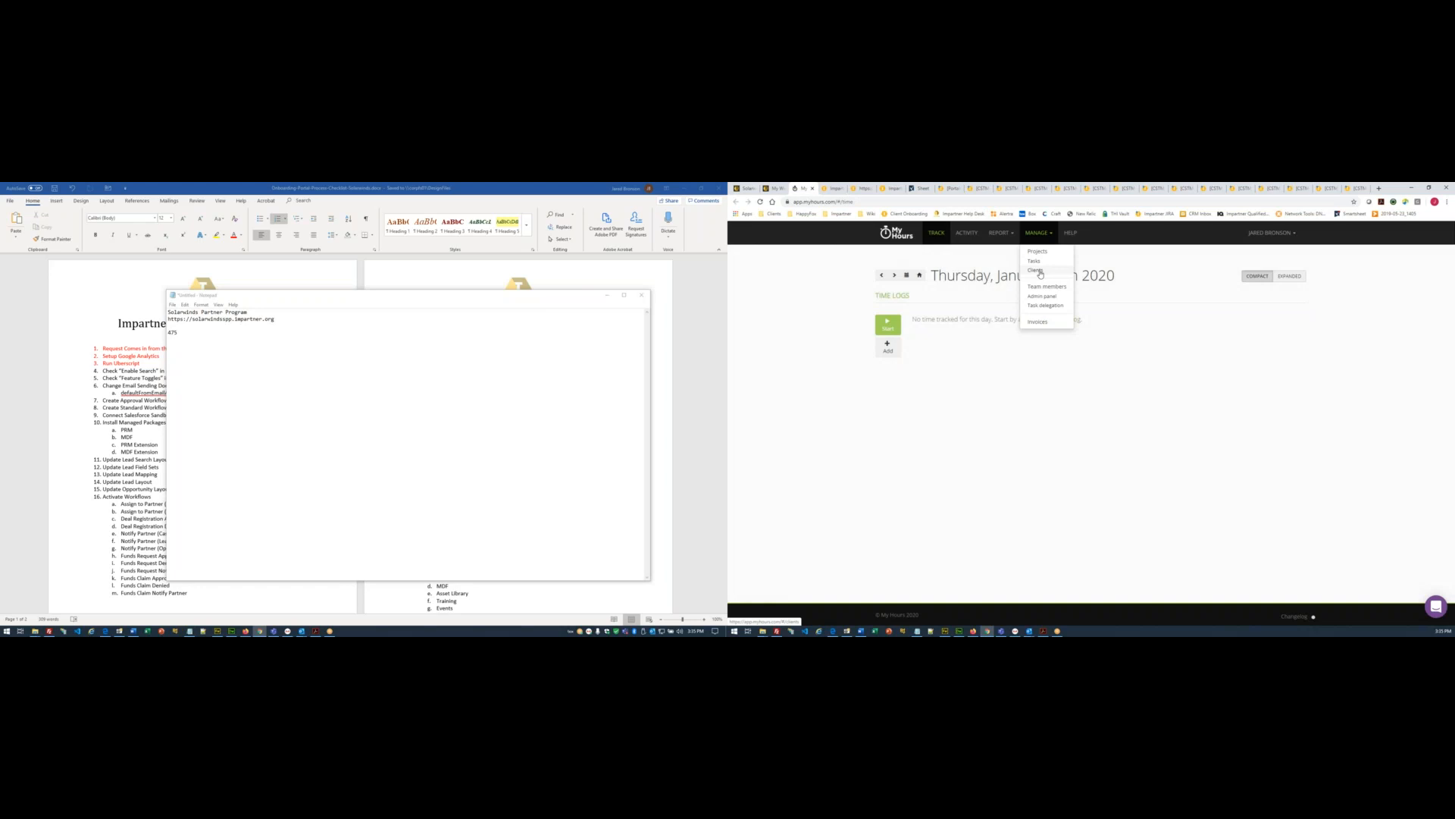
pyautogui.click(1037, 270)
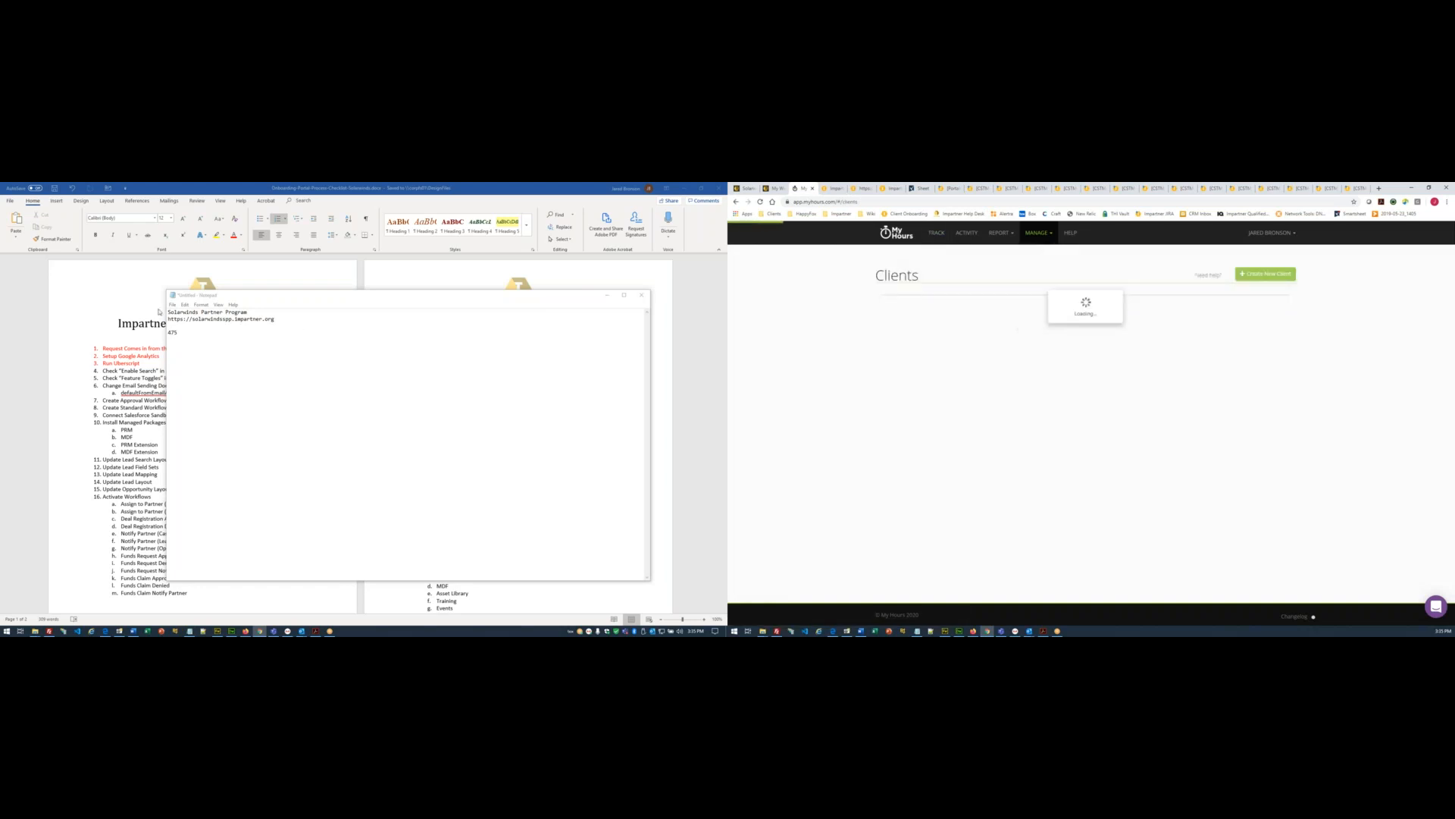
pyautogui.doubleClick(180, 312)
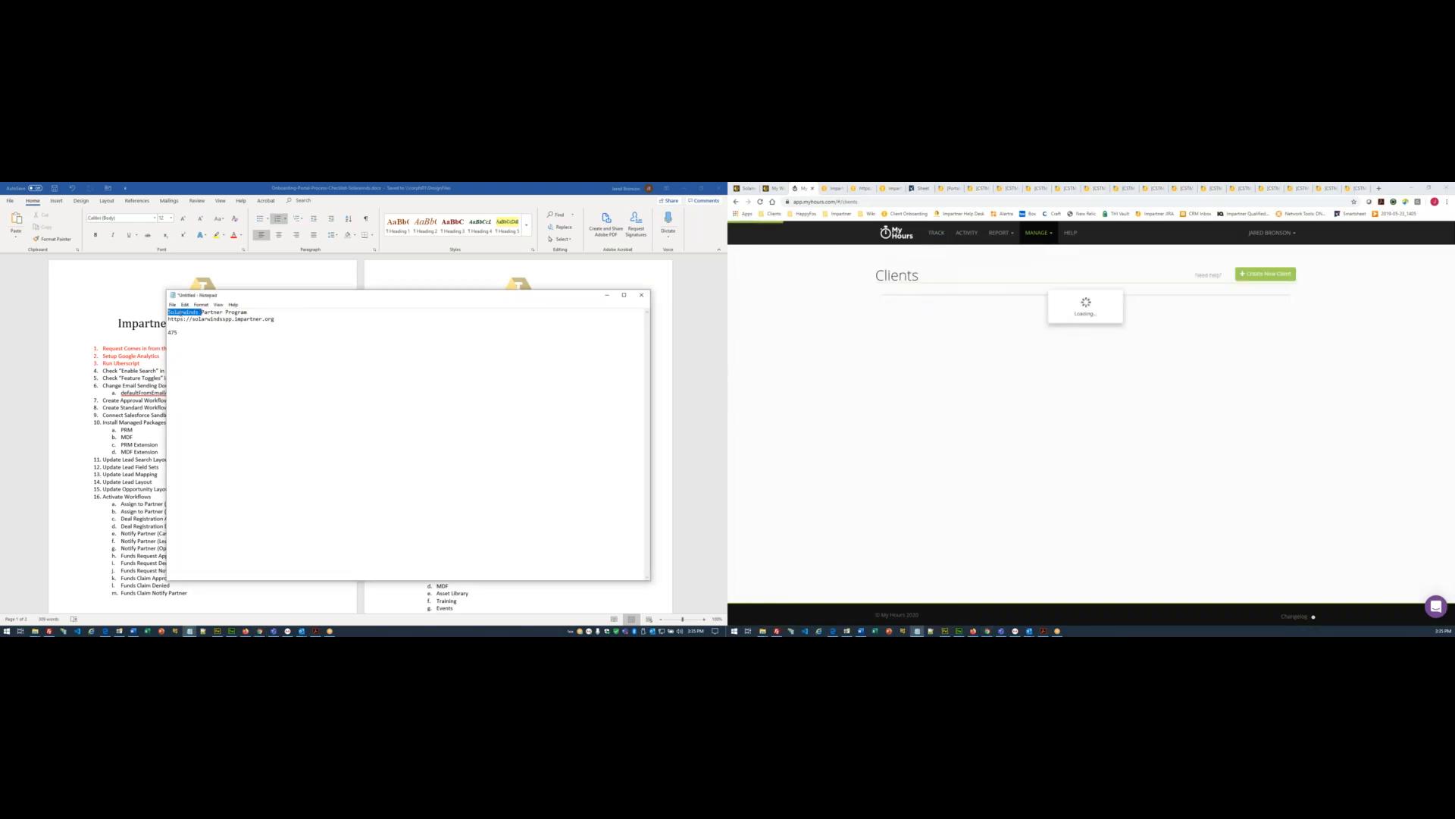
pyautogui.click(1258, 282)
pyautogui.click(1260, 274)
pyautogui.hotkey('ctrl', 'v')
pyautogui.click(988, 501)
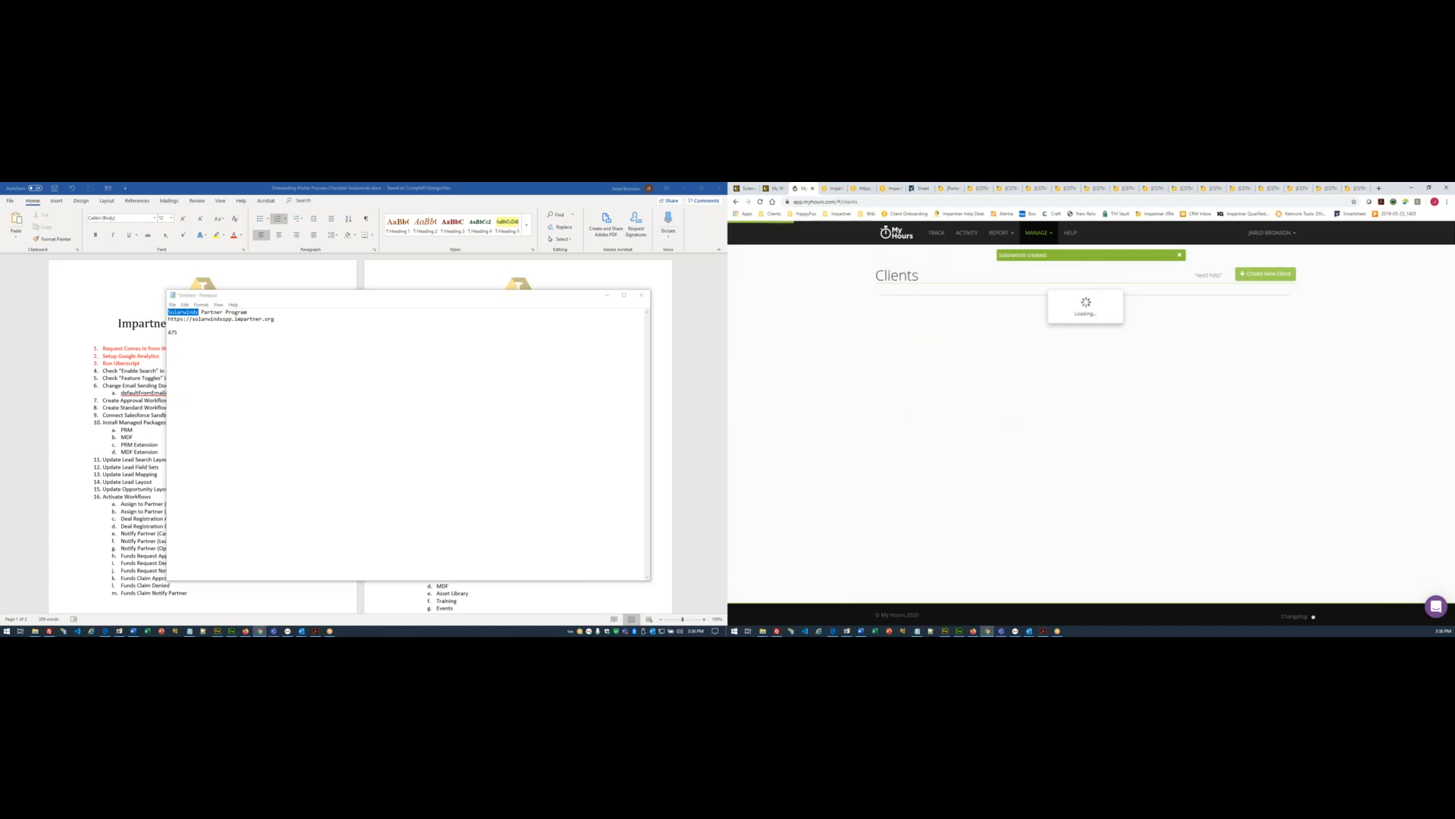
# - Copy an existing project name from the My Hours projects list into the notes as a template
pyautogui.click(1048, 233)
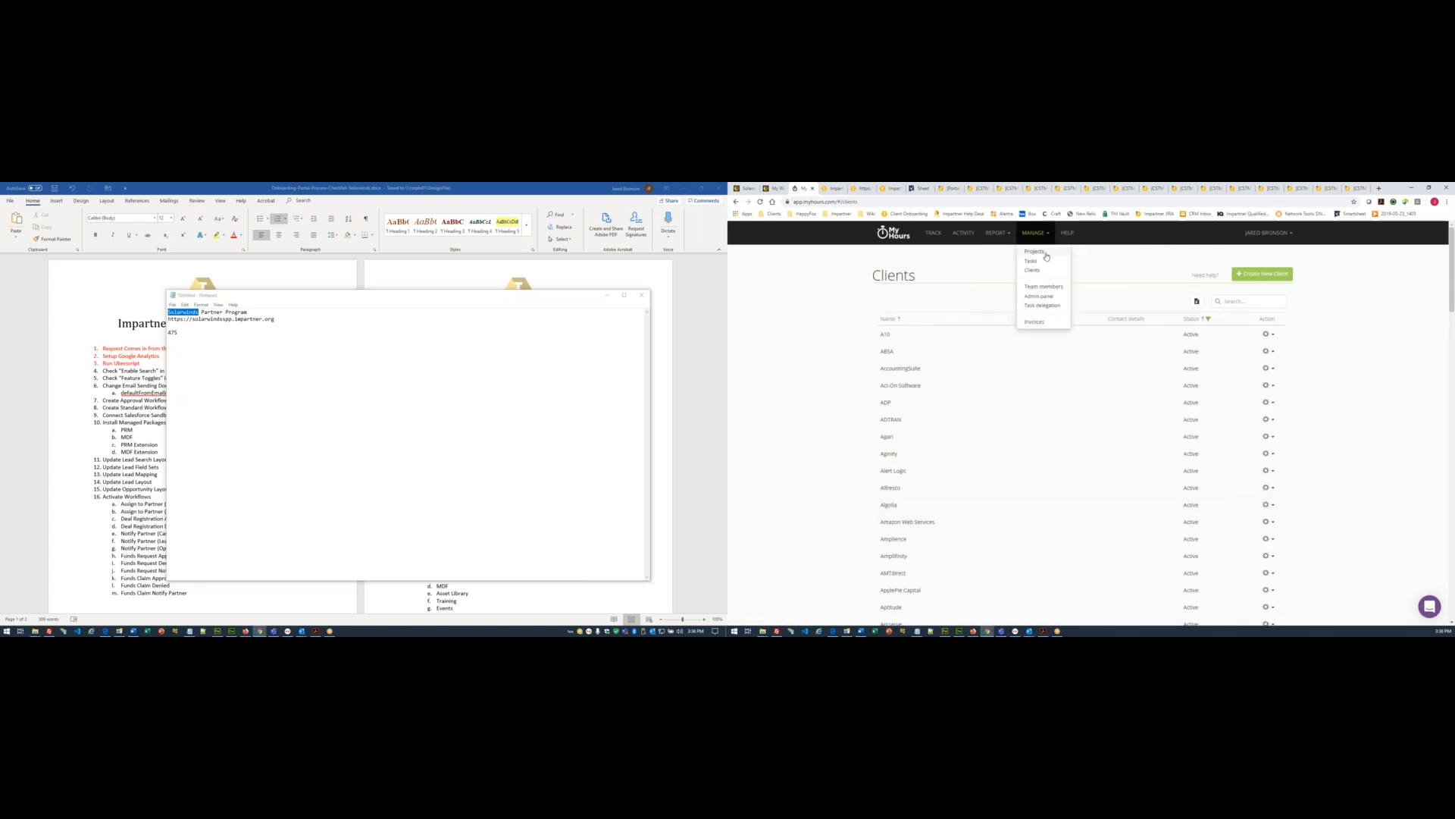
pyautogui.click(1046, 254)
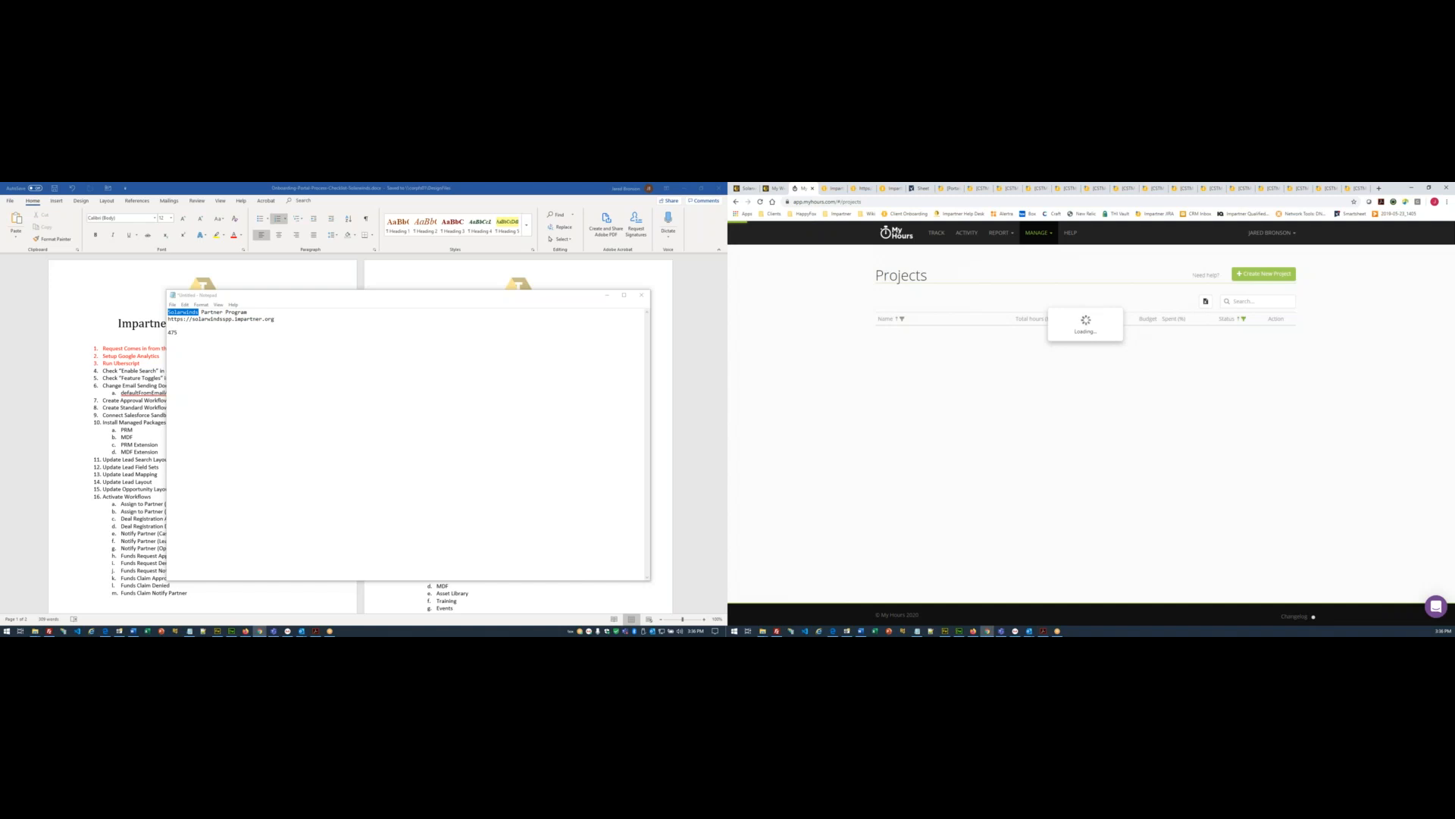
pyautogui.moveTo(985, 333); pyautogui.dragTo(876, 333)
pyautogui.hotkey('ctrl', 'c')
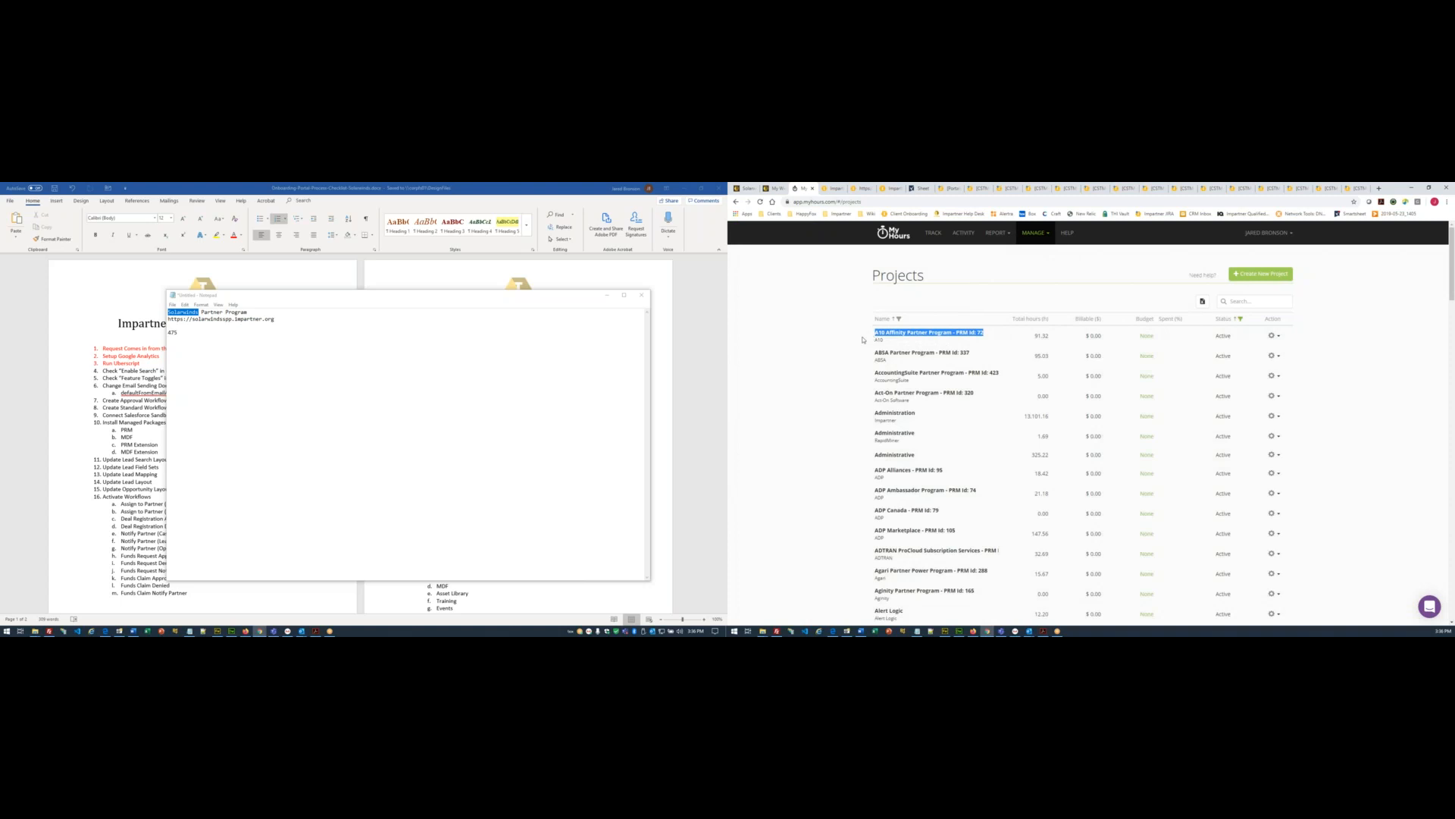
pyautogui.click(215, 332)
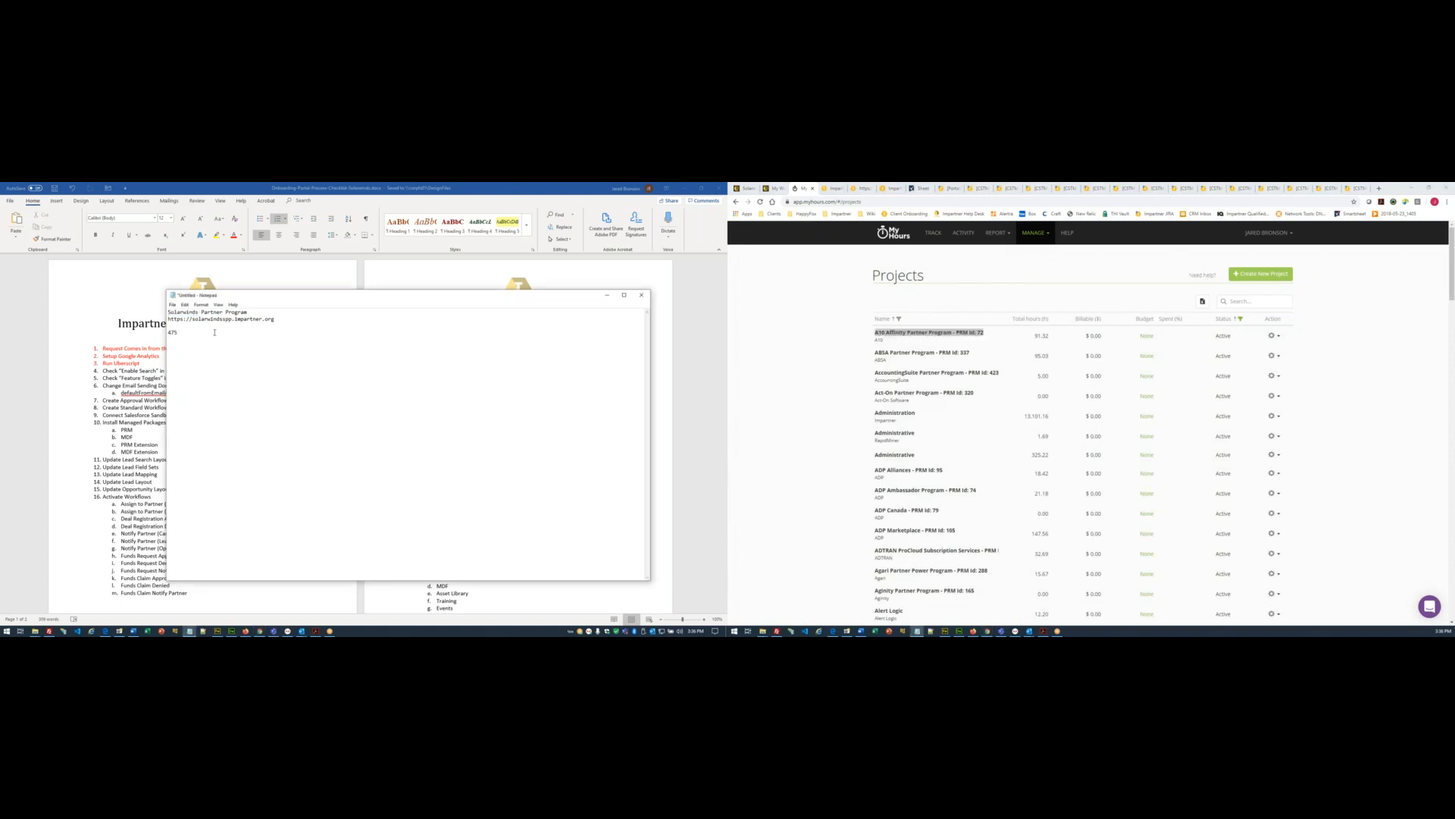
pyautogui.press('Return')
pyautogui.hotkey('ctrl', 'v')
# - Edit the copied name into 'Solarwinds Partner Program - PRM Id: 475' and select it
pyautogui.moveTo(249, 312); pyautogui.dragTo(125, 310)
pyautogui.hotkey('ctrl', 'c')
pyautogui.moveTo(255, 353); pyautogui.dragTo(167, 353)
pyautogui.hotkey('ctrl', 'v')
pyautogui.doubleClick(171, 332)
pyautogui.hotkey('ctrl', 'c')
pyautogui.doubleClick(282, 352)
pyautogui.doubleClick(282, 353)
pyautogui.hotkey('ctrl', 'v')
pyautogui.moveTo(290, 353); pyautogui.dragTo(169, 353)
# - Create the project 'Solarwinds Partner Program - PRM Id: 475' under the Solarwinds client and save it
pyautogui.click(1244, 277)
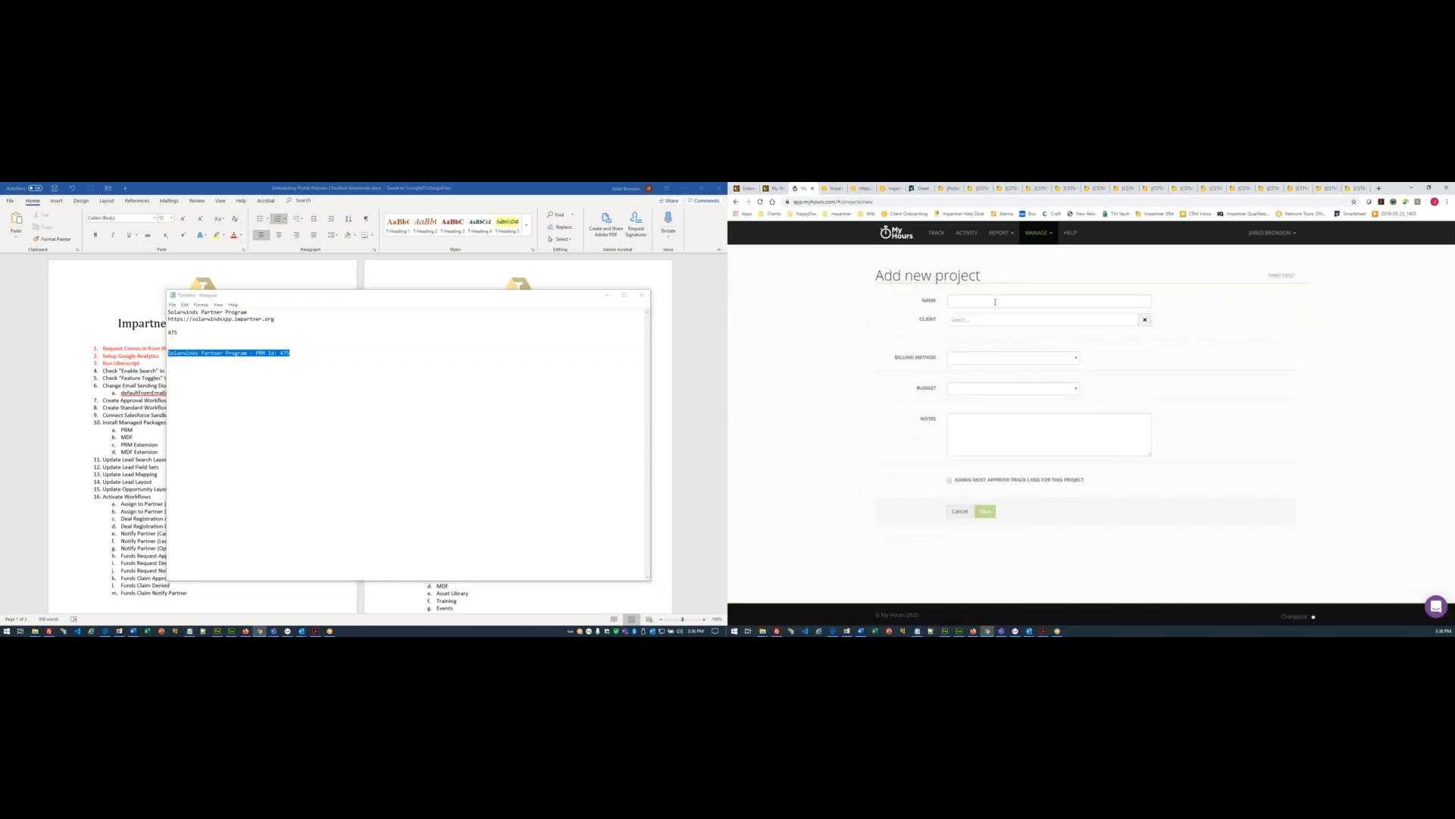
pyautogui.click(996, 301)
pyautogui.write('Solarwinds Partner Program - PRM Id: 475')
pyautogui.click(986, 319)
pyautogui.write('Solar')
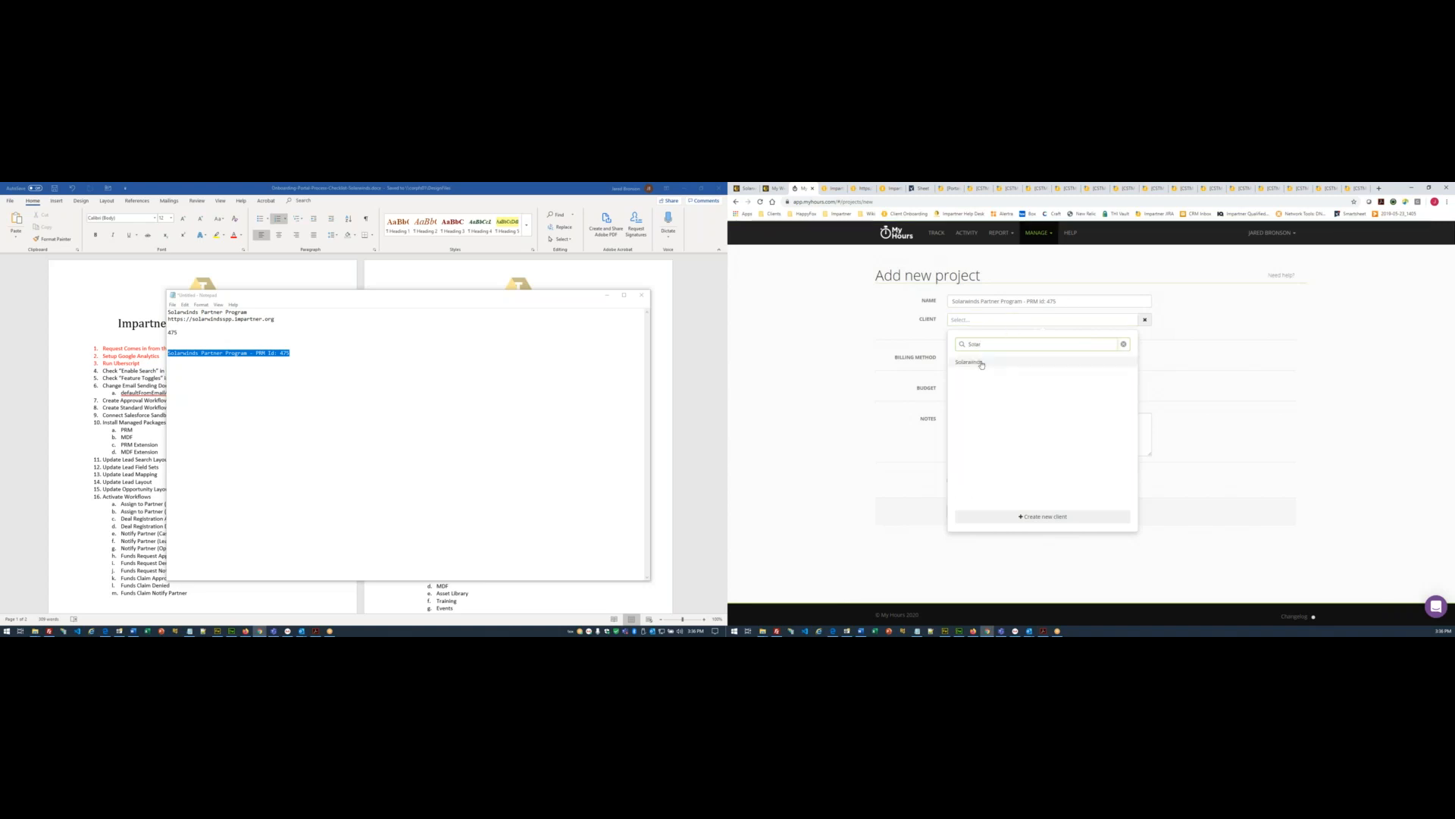
pyautogui.click(984, 362)
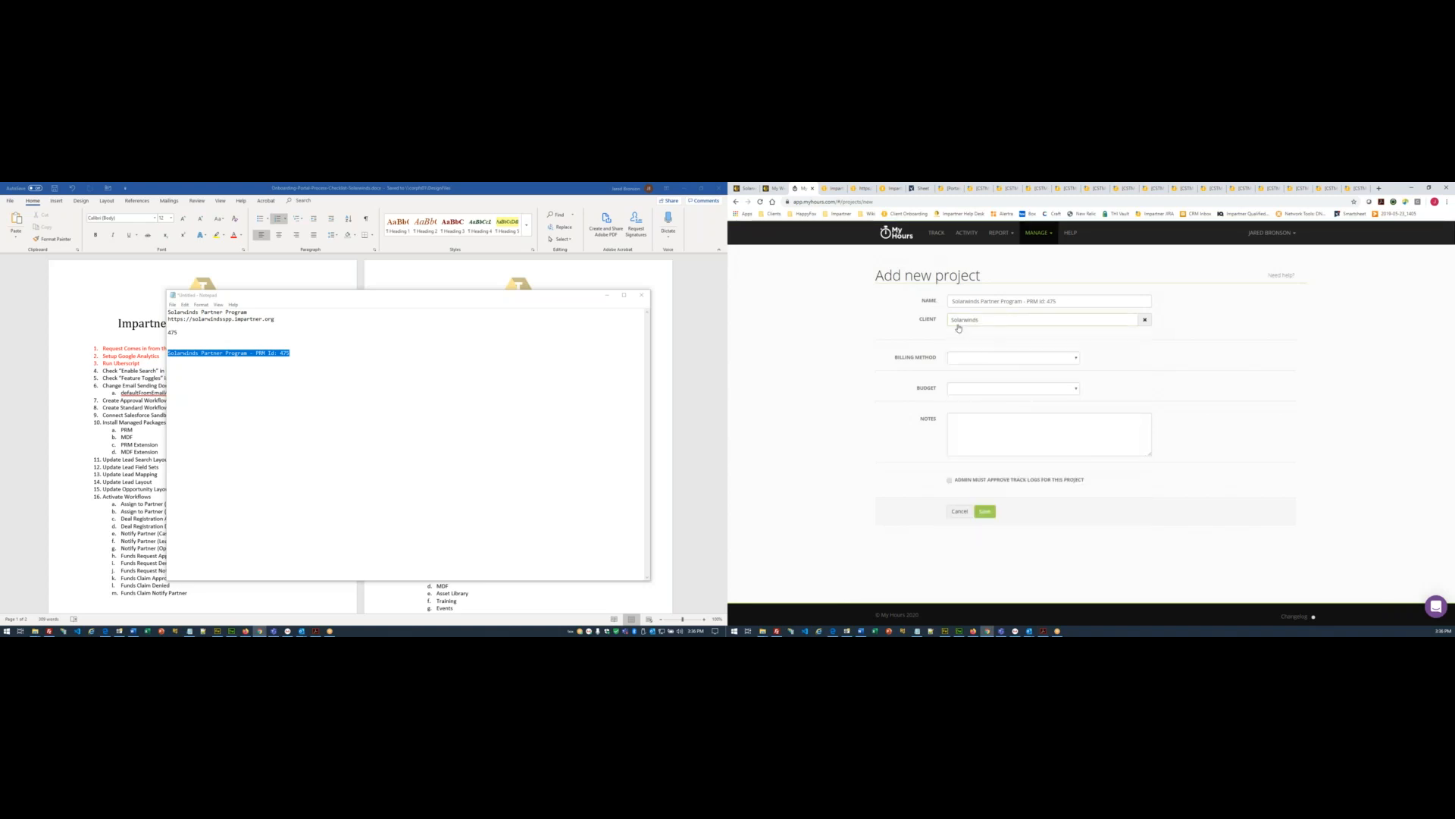
pyautogui.click(986, 513)
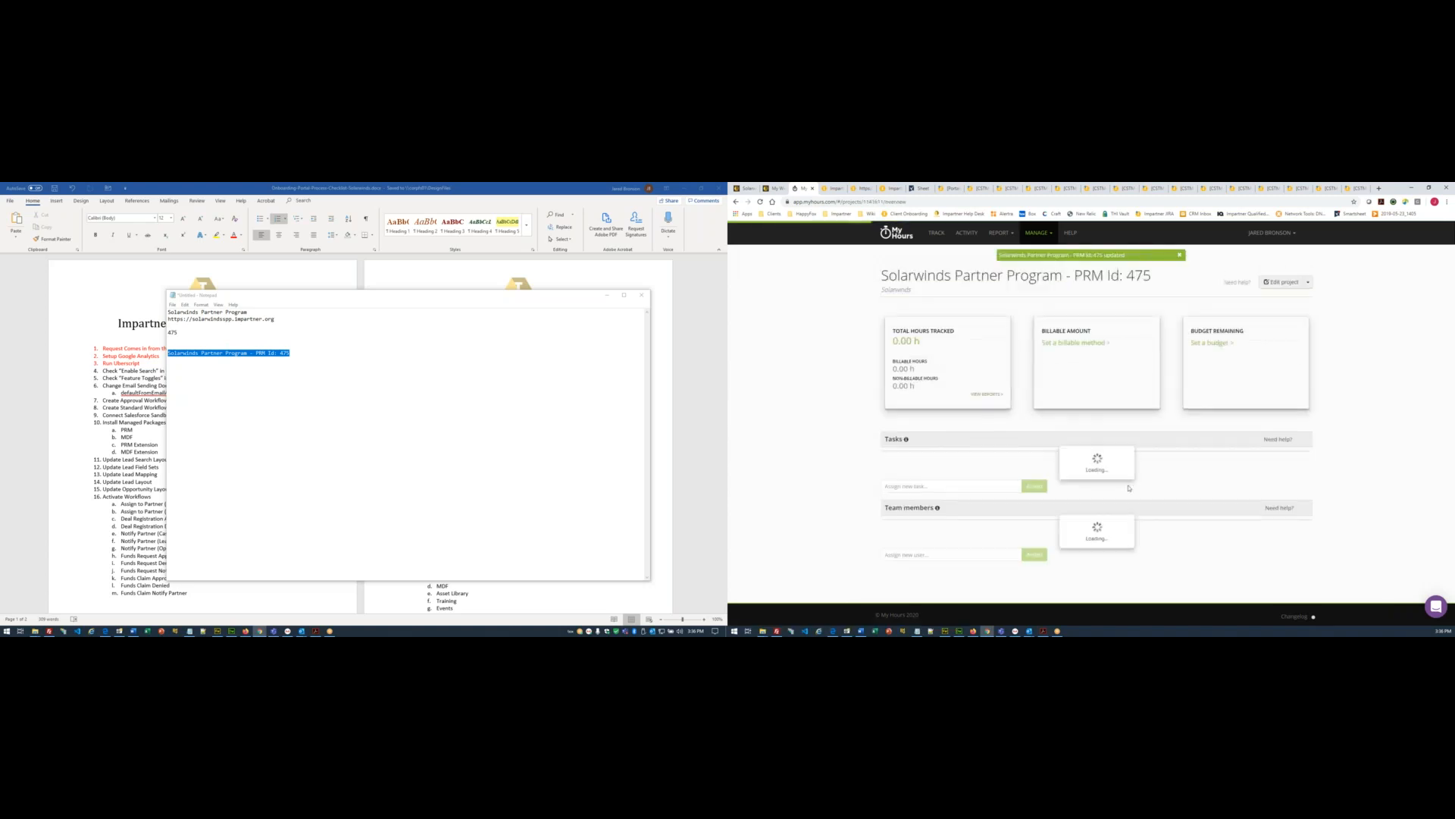
# - Add a time log for today on the Solarwinds Partner Program project's POC task
pyautogui.click(939, 238)
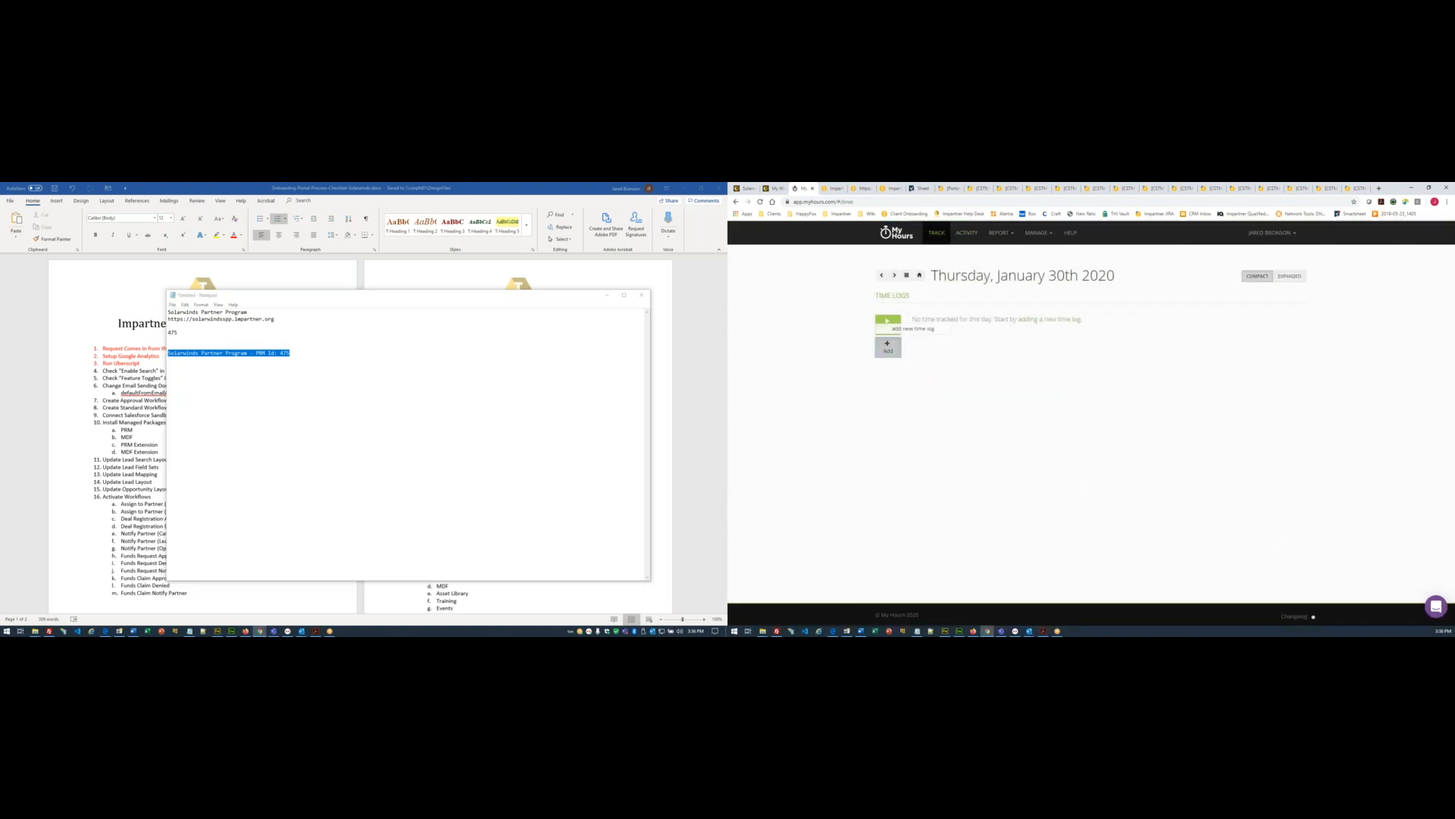
pyautogui.click(888, 347)
pyautogui.click(1038, 267)
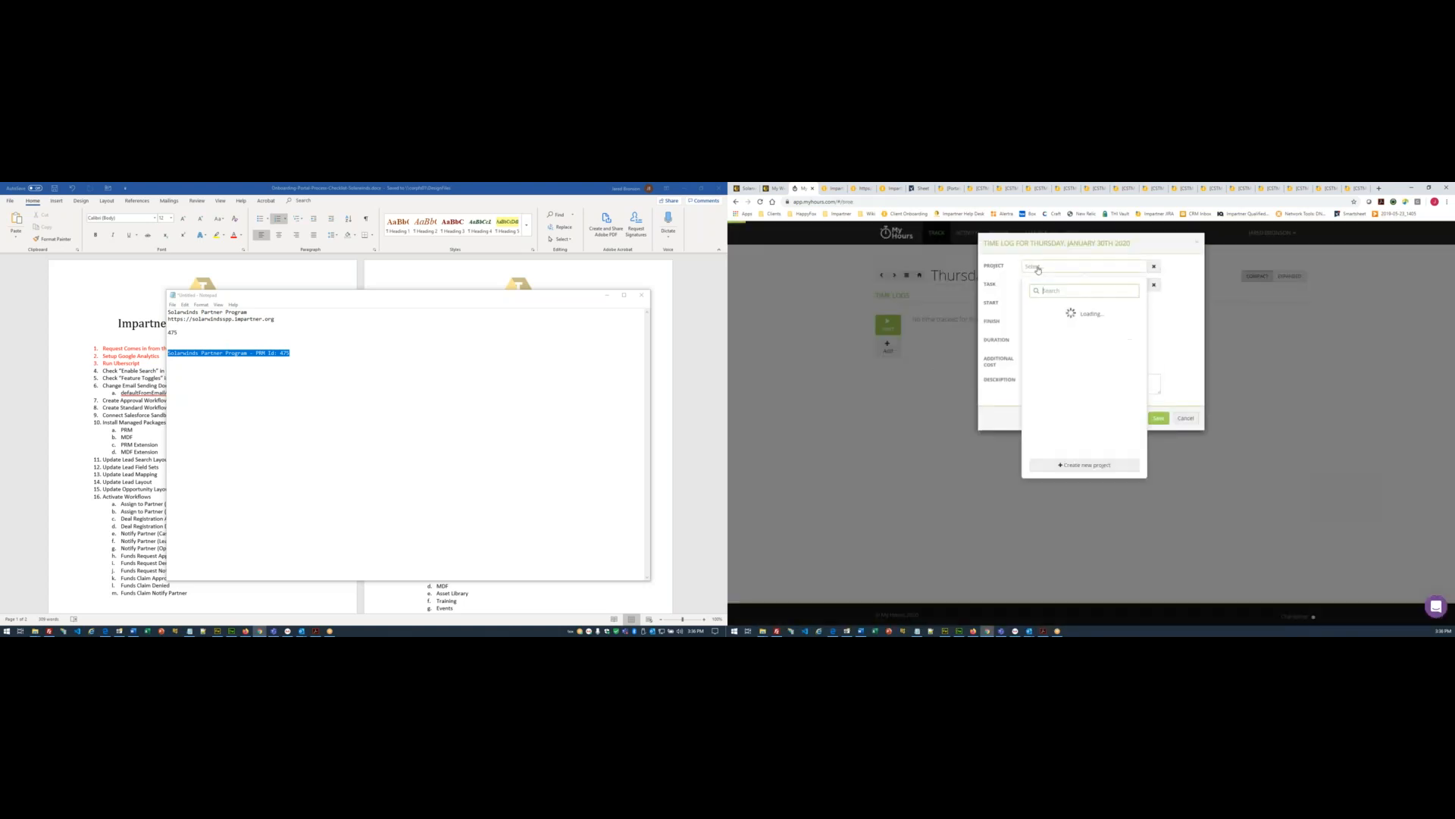
pyautogui.write('Solar')
pyautogui.click(1063, 326)
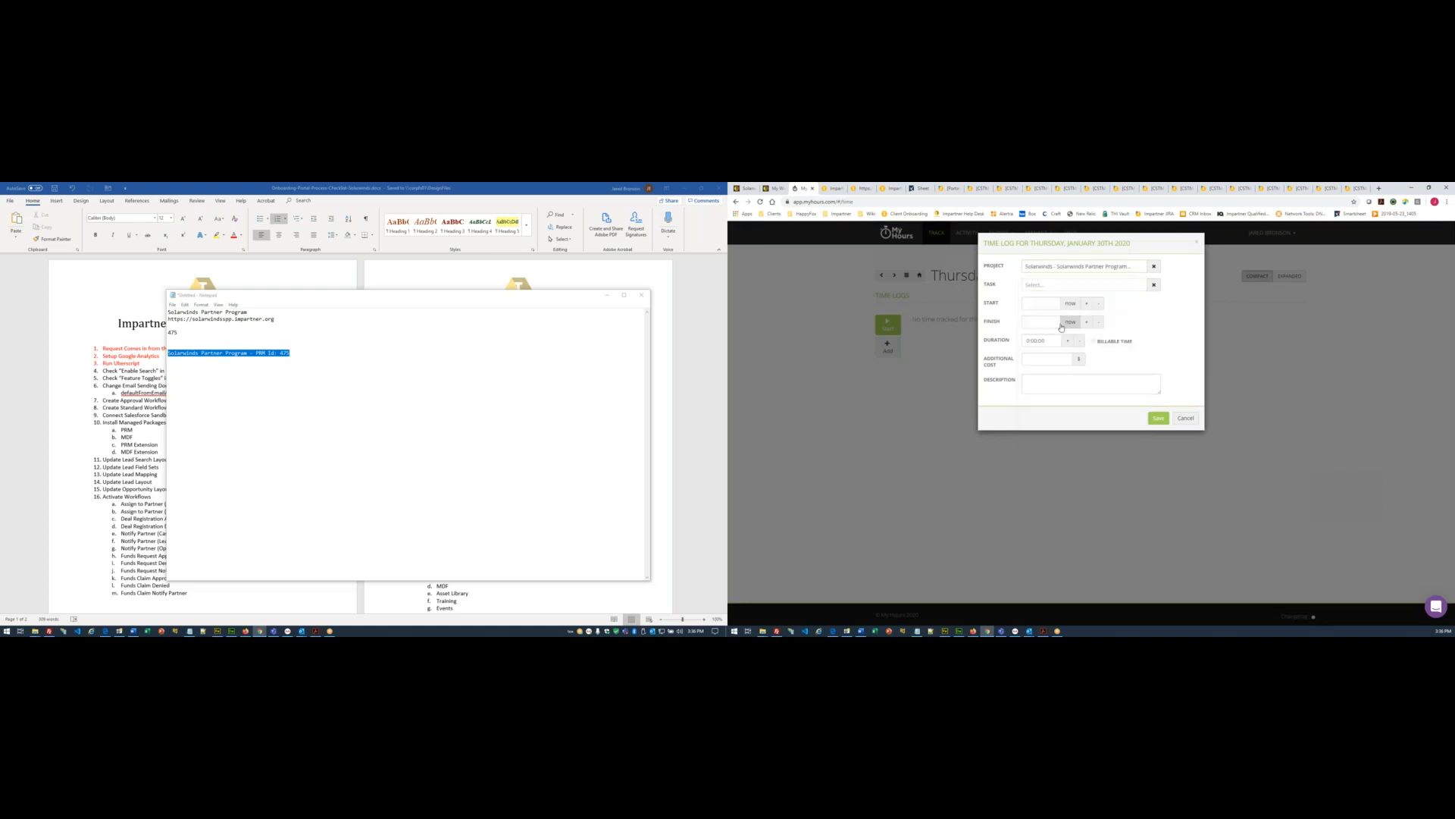
pyautogui.click(1036, 288)
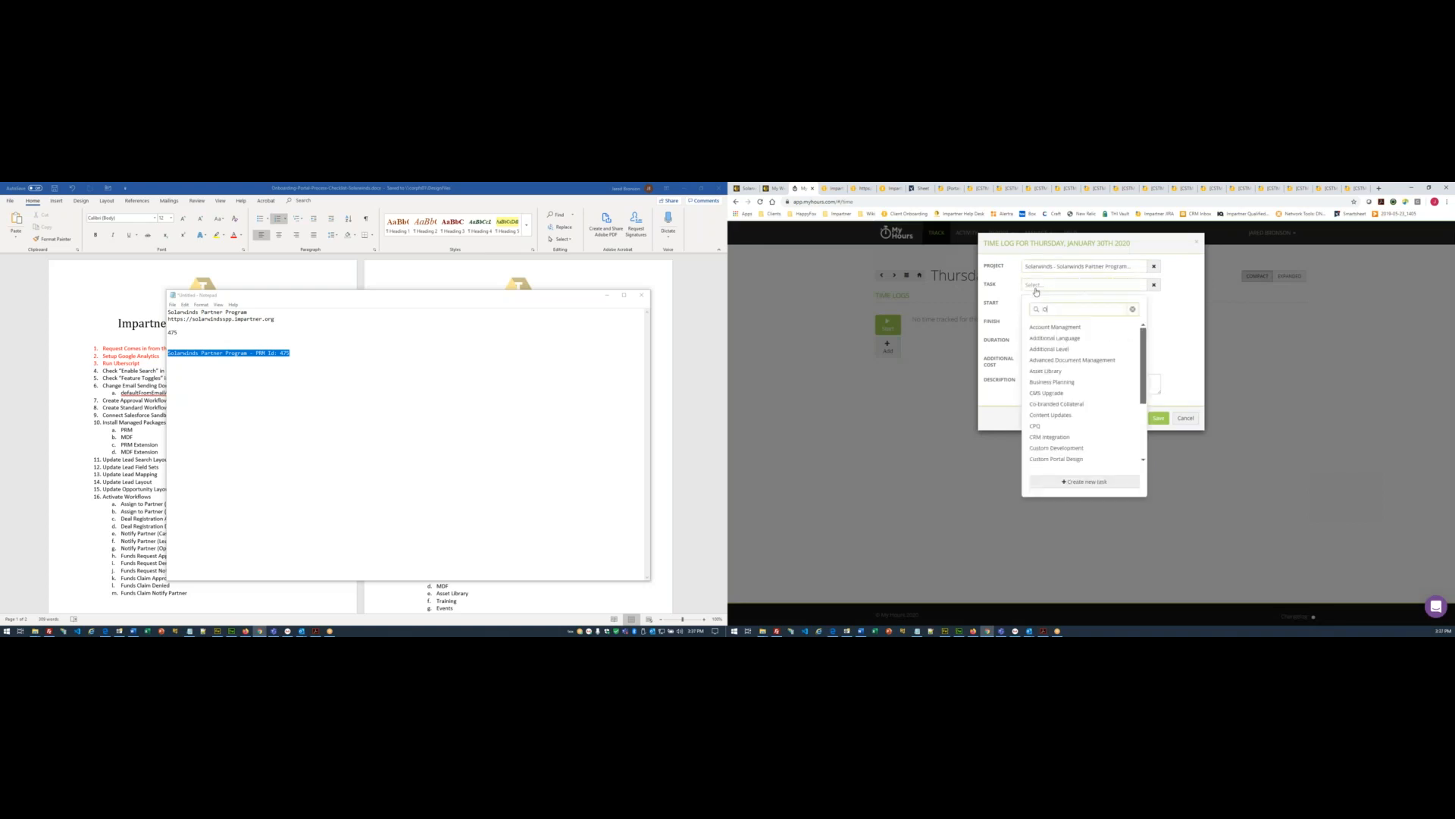
pyautogui.write('POC')
pyautogui.press('Return')
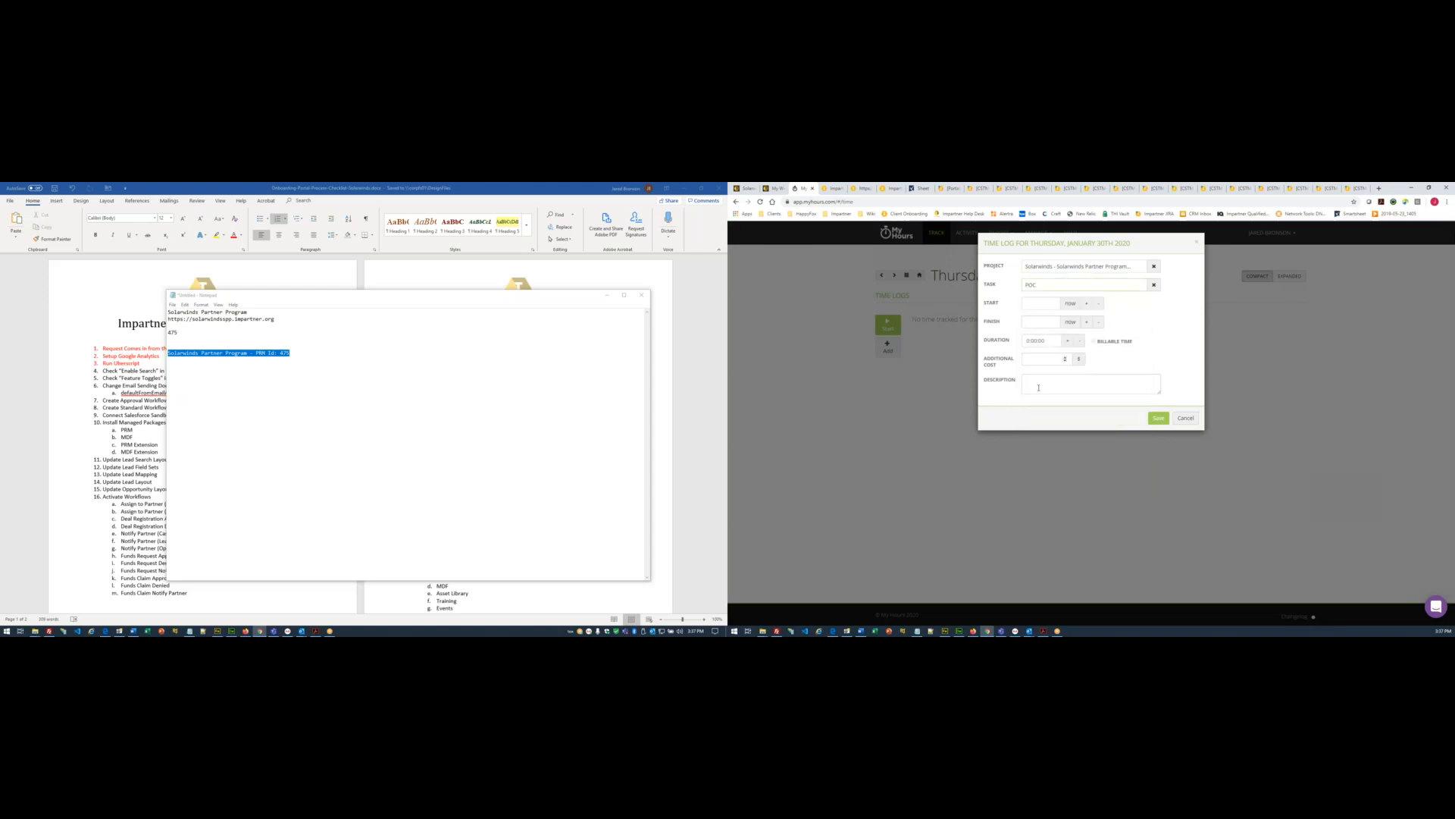
# - Describe the log as 'Solarwinds', save it, and start its timer
pyautogui.click(1039, 387)
pyautogui.write('Solarwinds POC')
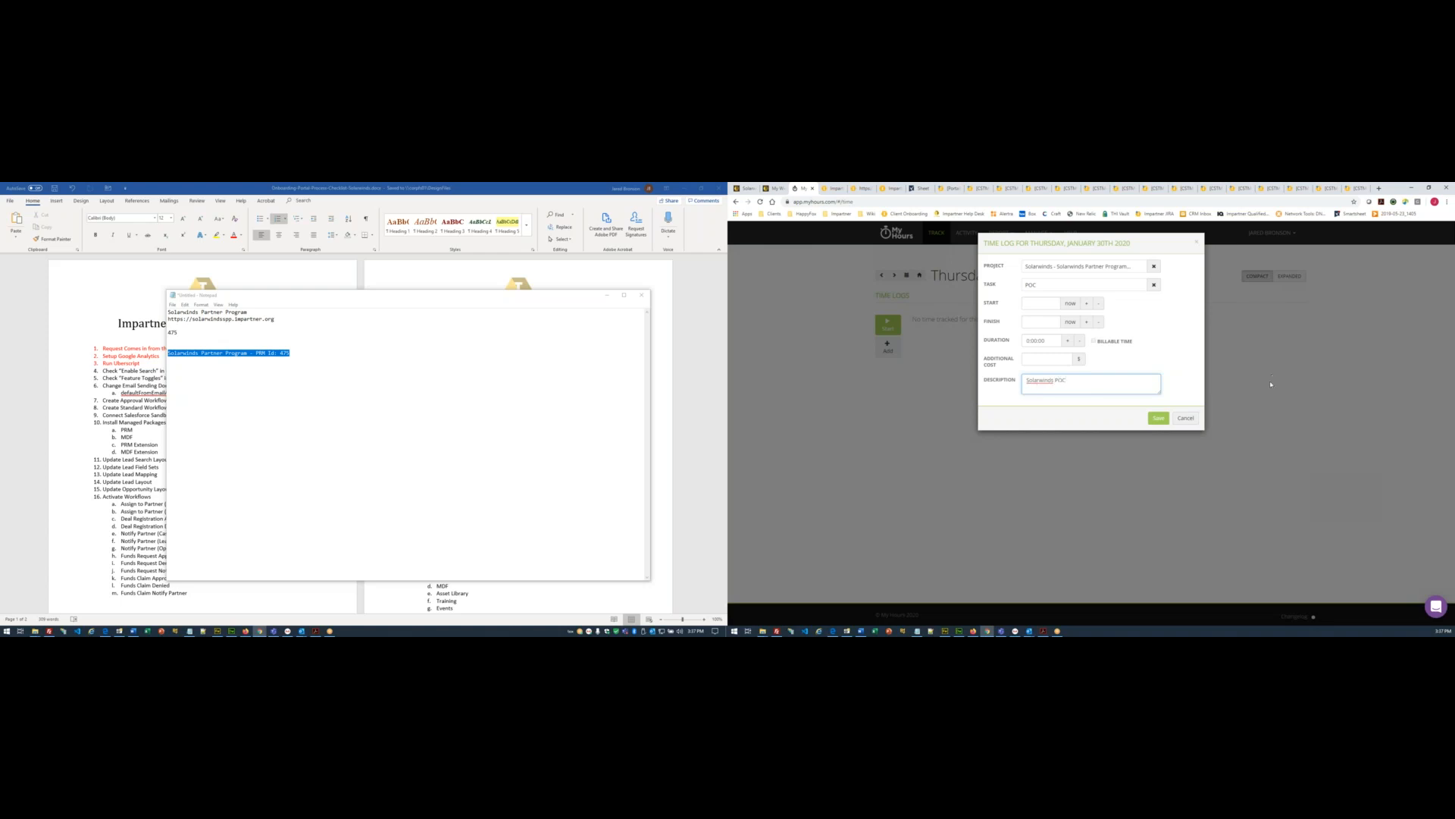
pyautogui.click(1162, 419)
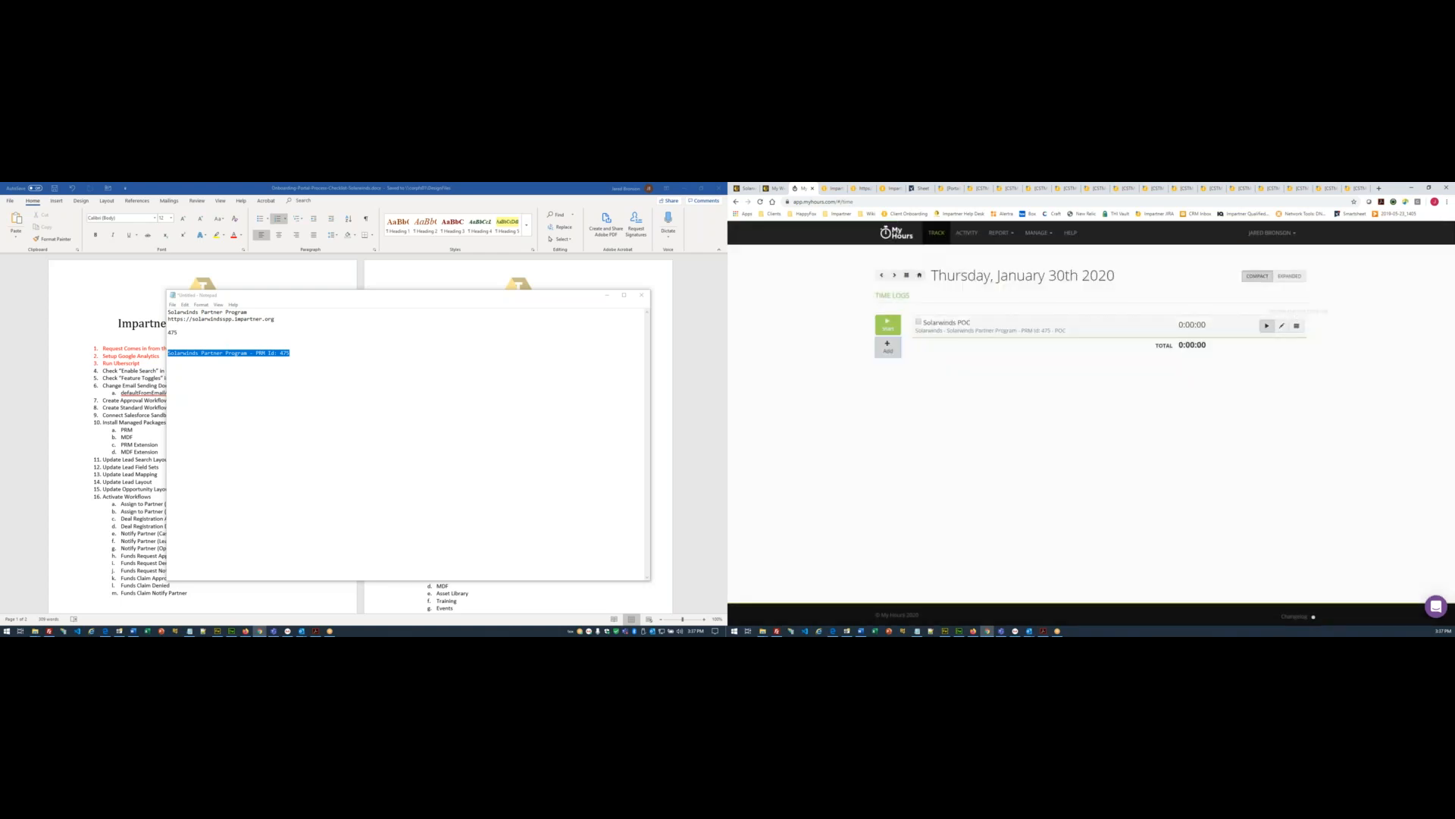
pyautogui.click(1266, 326)
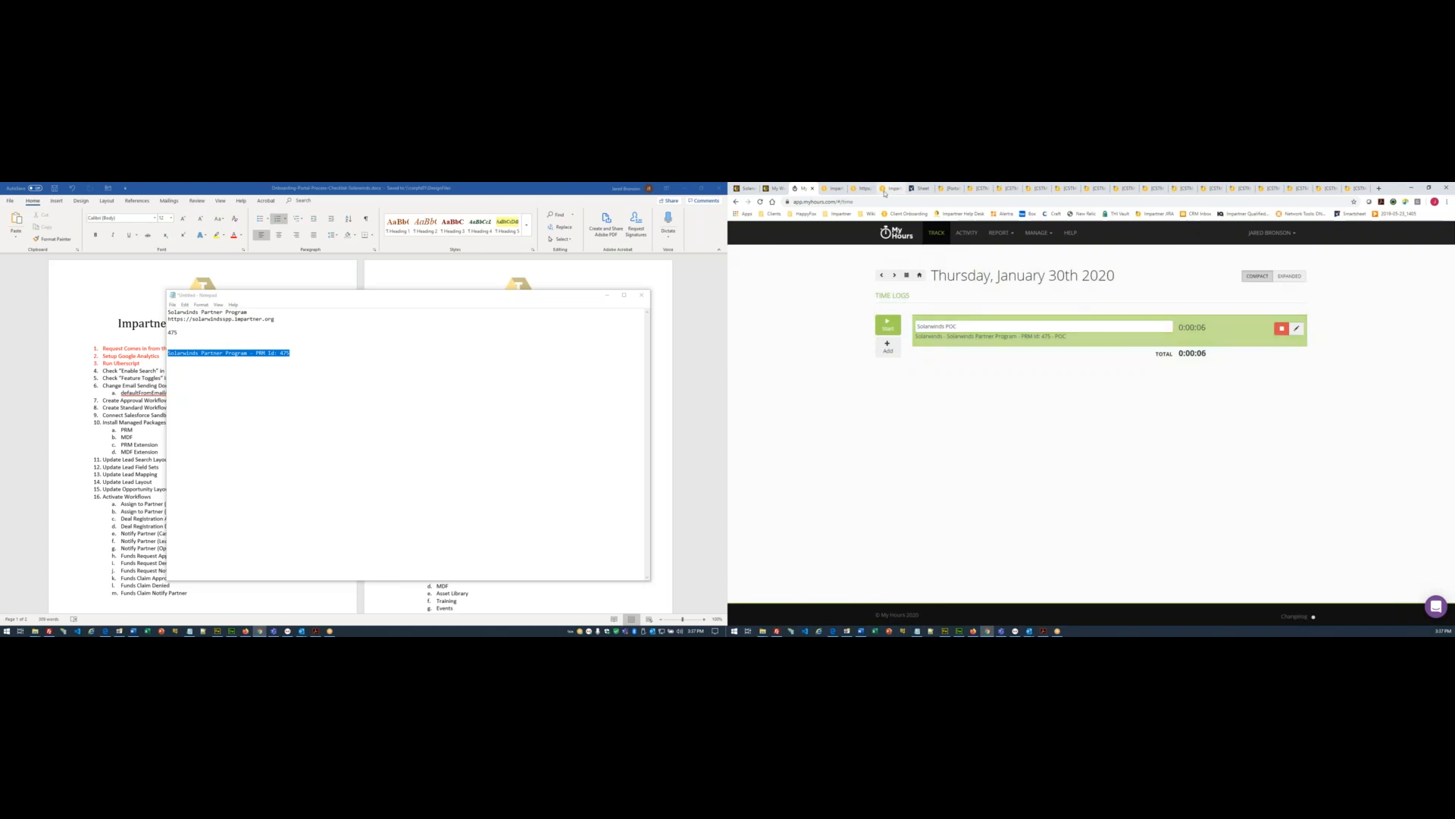
pyautogui.click(863, 188)
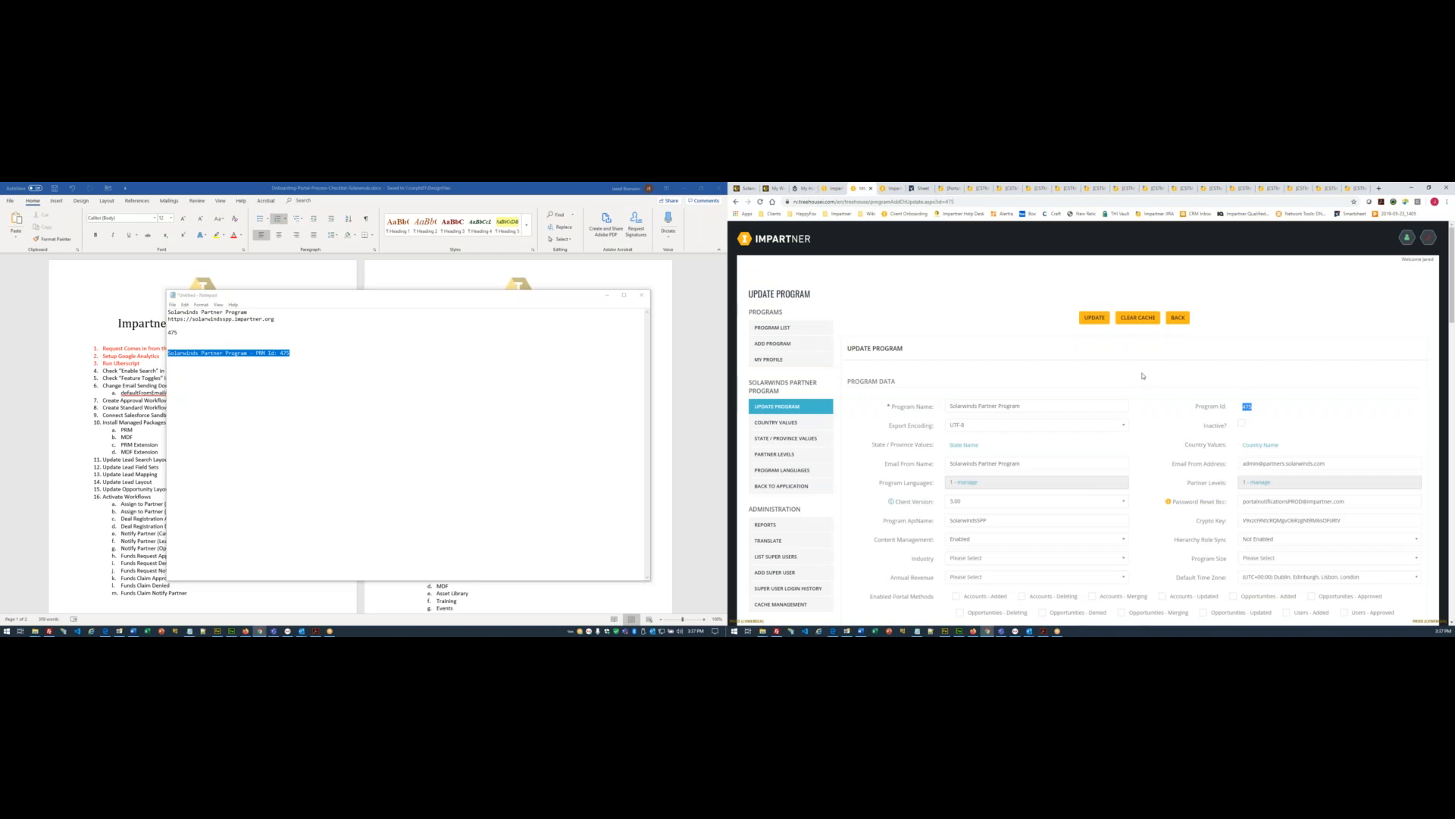
# - Tick Enable Search in the program's Content Settings
pyautogui.scroll(-10, 1151, 387)
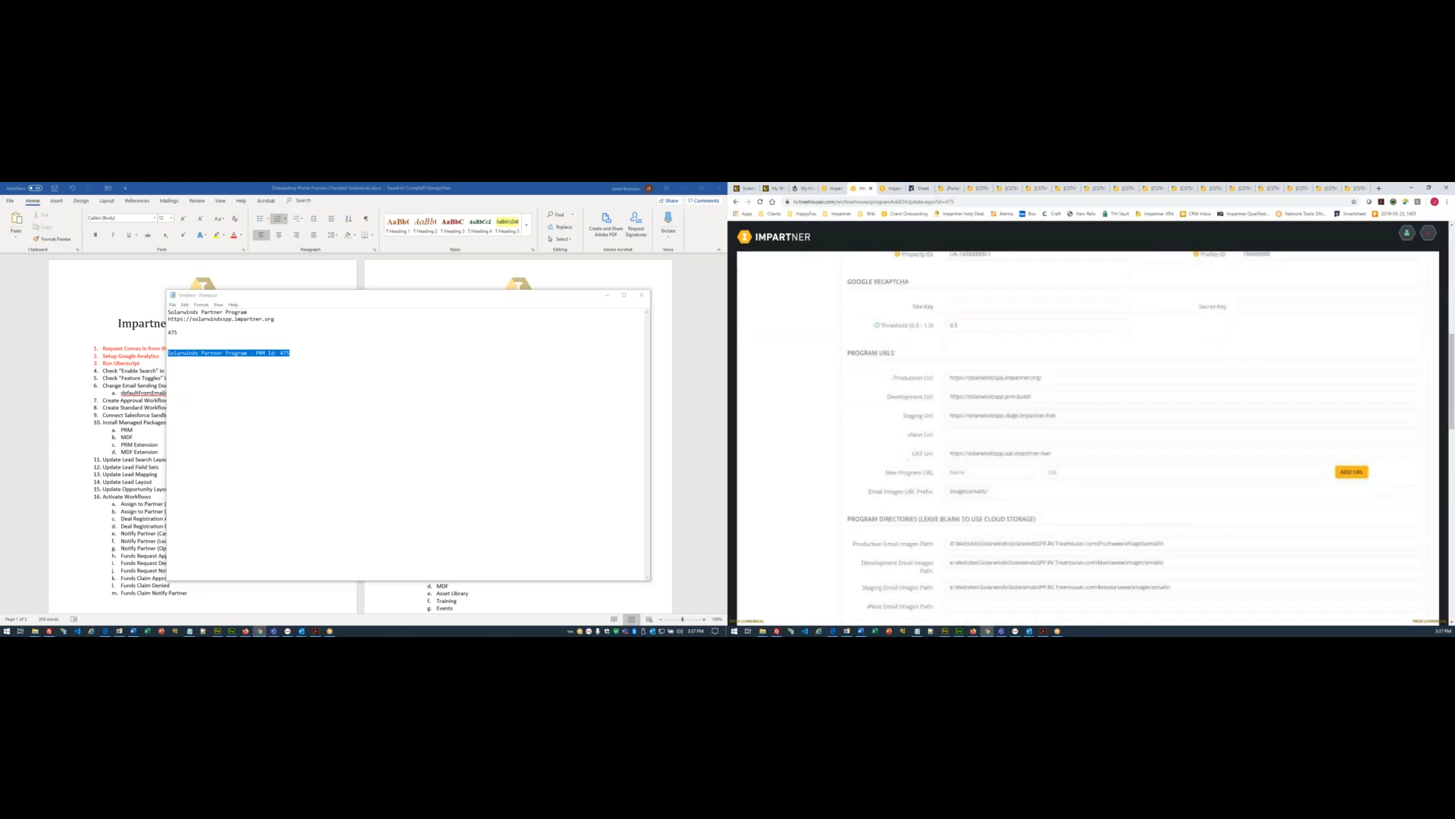
pyautogui.scroll(-10, 1226, 544)
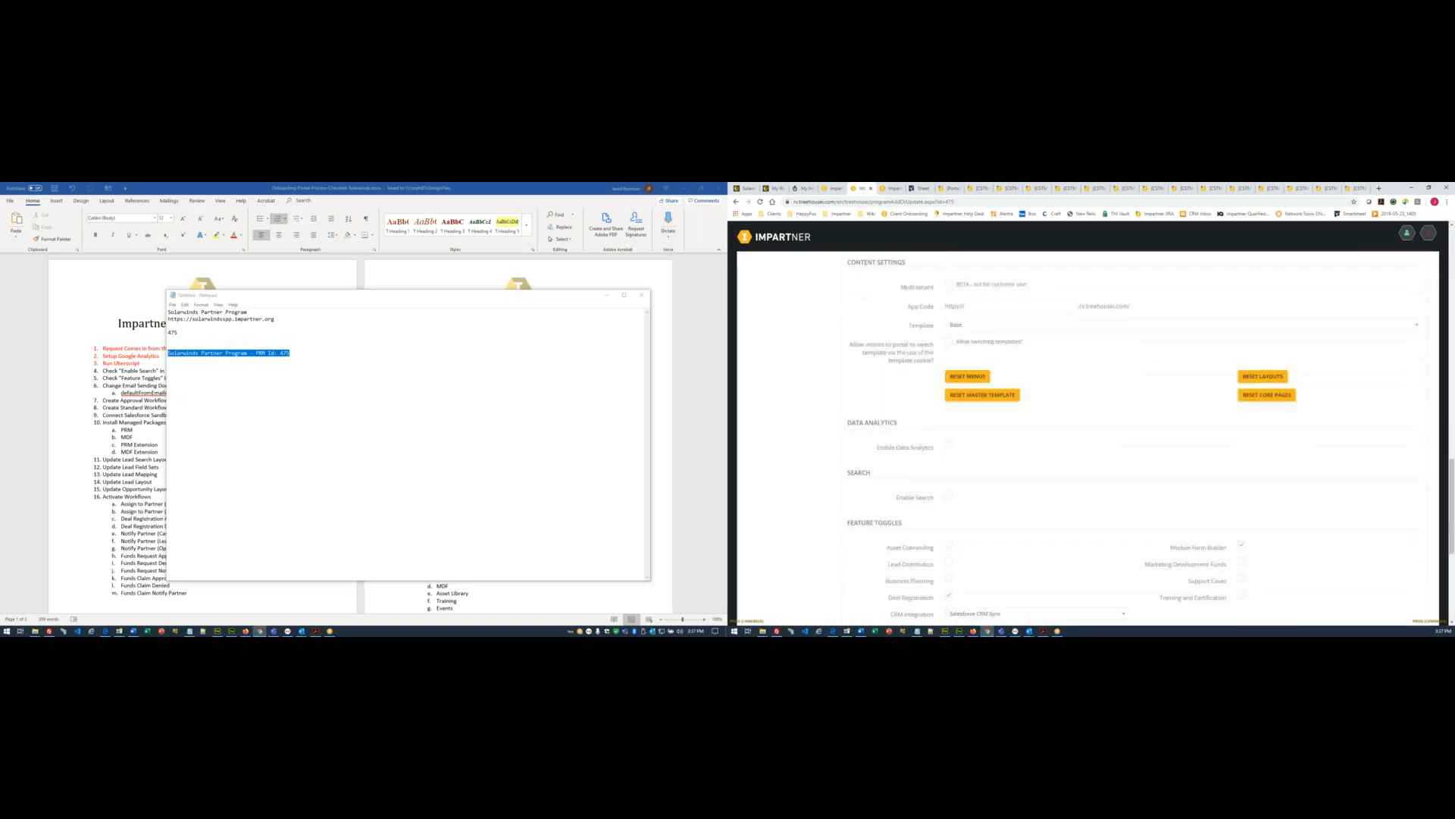
pyautogui.scroll(-1, 892, 436)
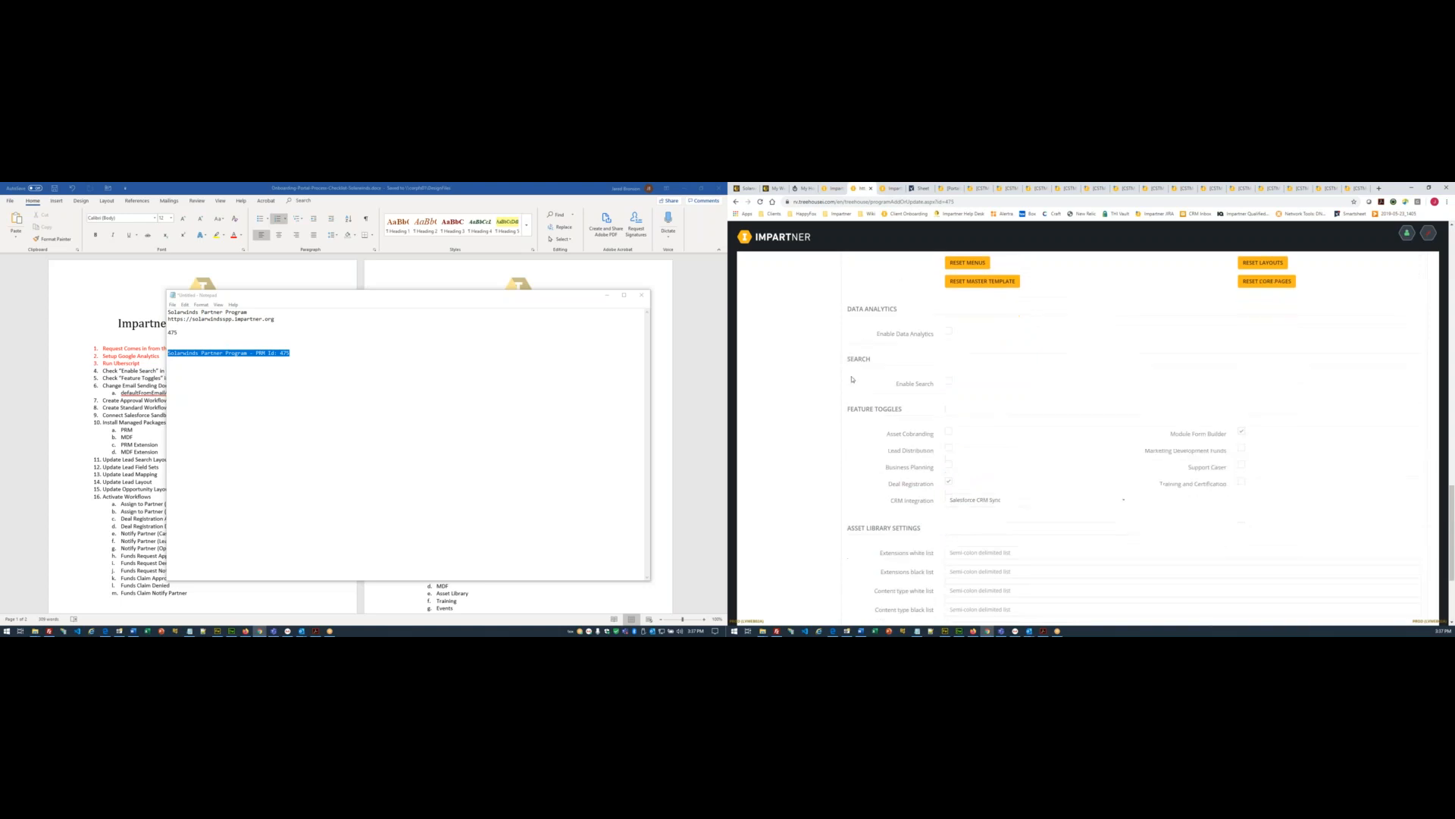
pyautogui.click(933, 385)
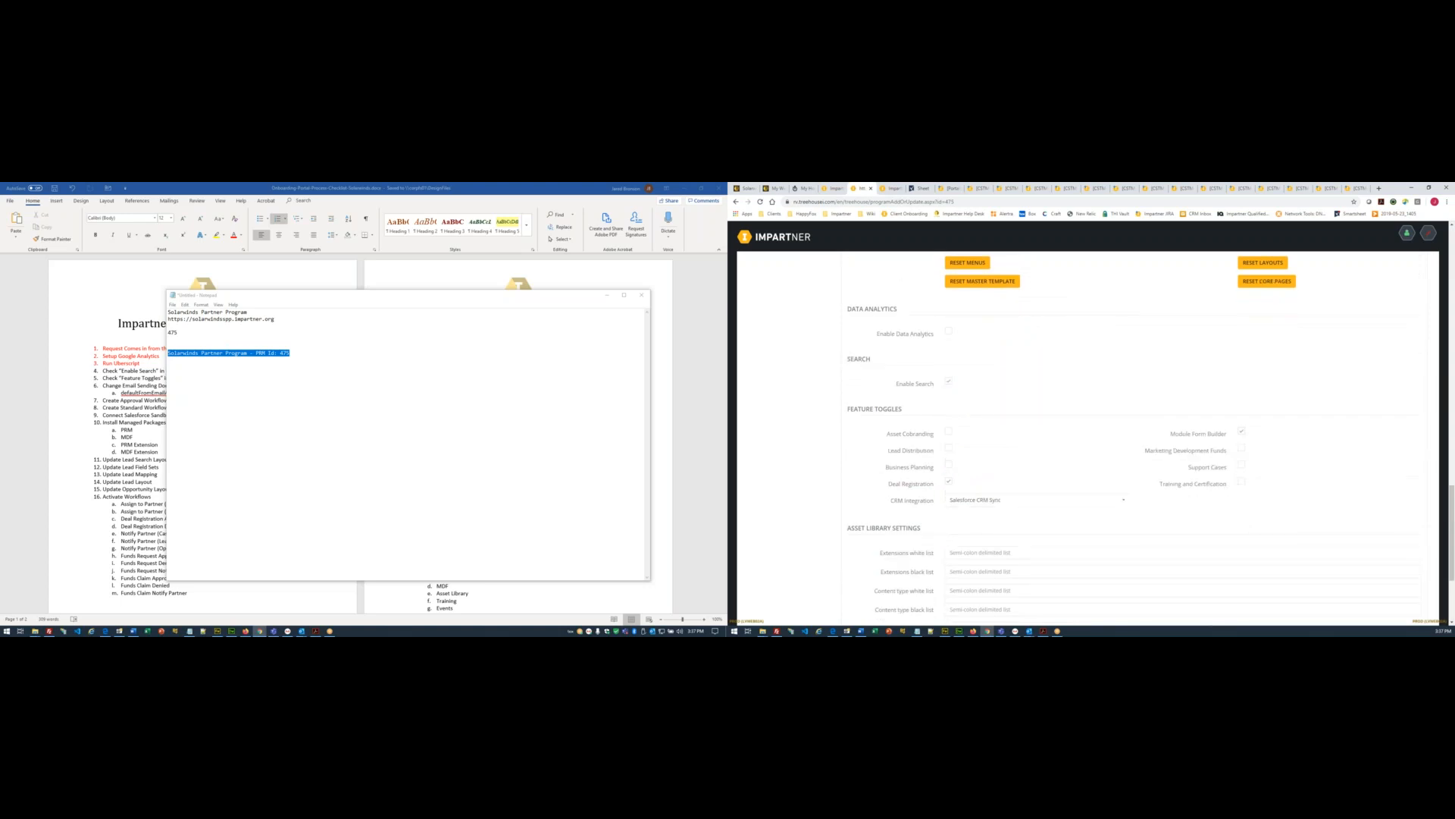
# - Colour checklist items 3 and 4 red in Word and save the checklist
pyautogui.click(607, 294)
pyautogui.scroll(-1, 190, 336)
pyautogui.click(199, 333)
pyautogui.moveTo(51, 335); pyautogui.dragTo(50, 328)
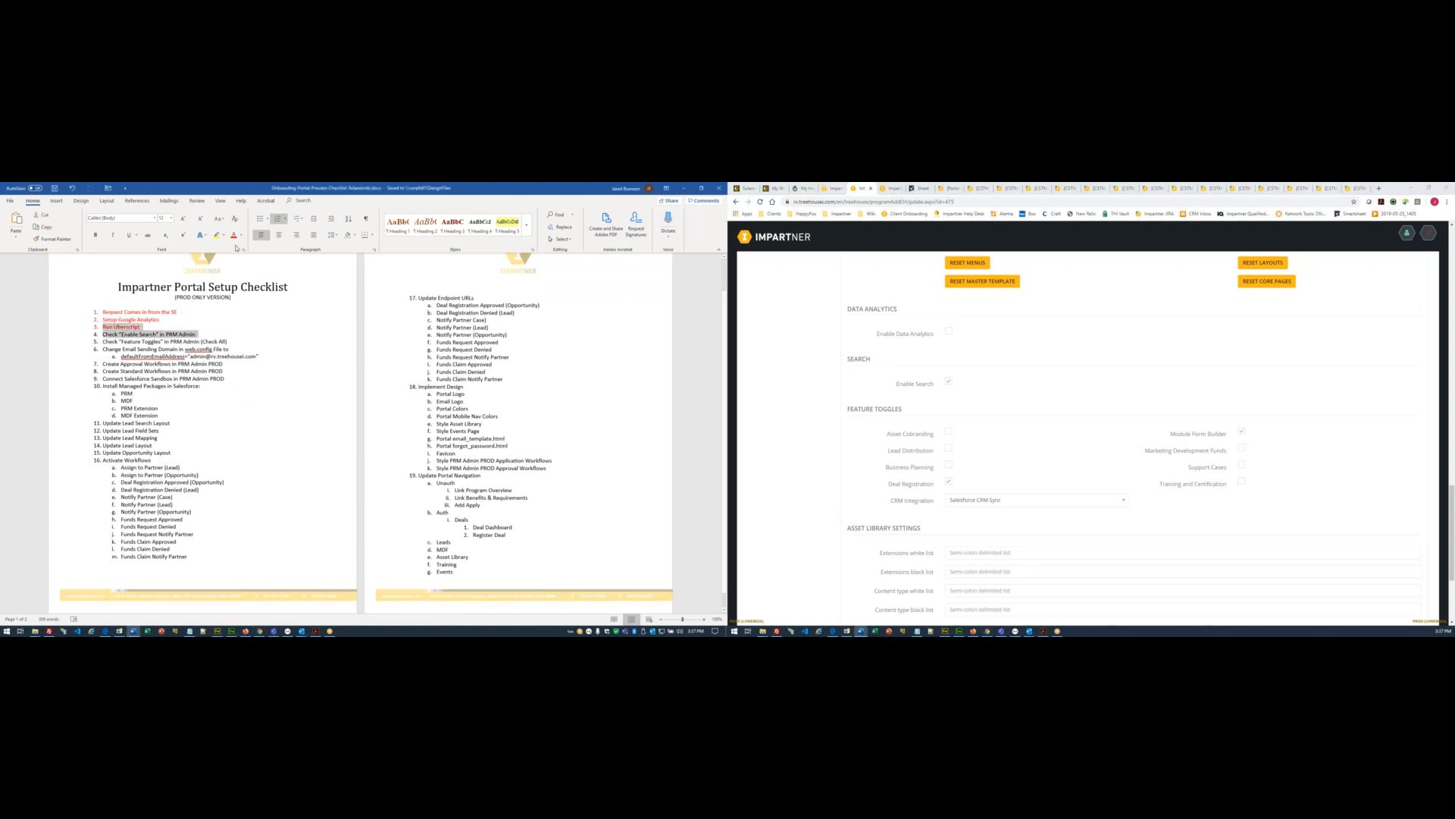
pyautogui.click(233, 236)
pyautogui.click(333, 388)
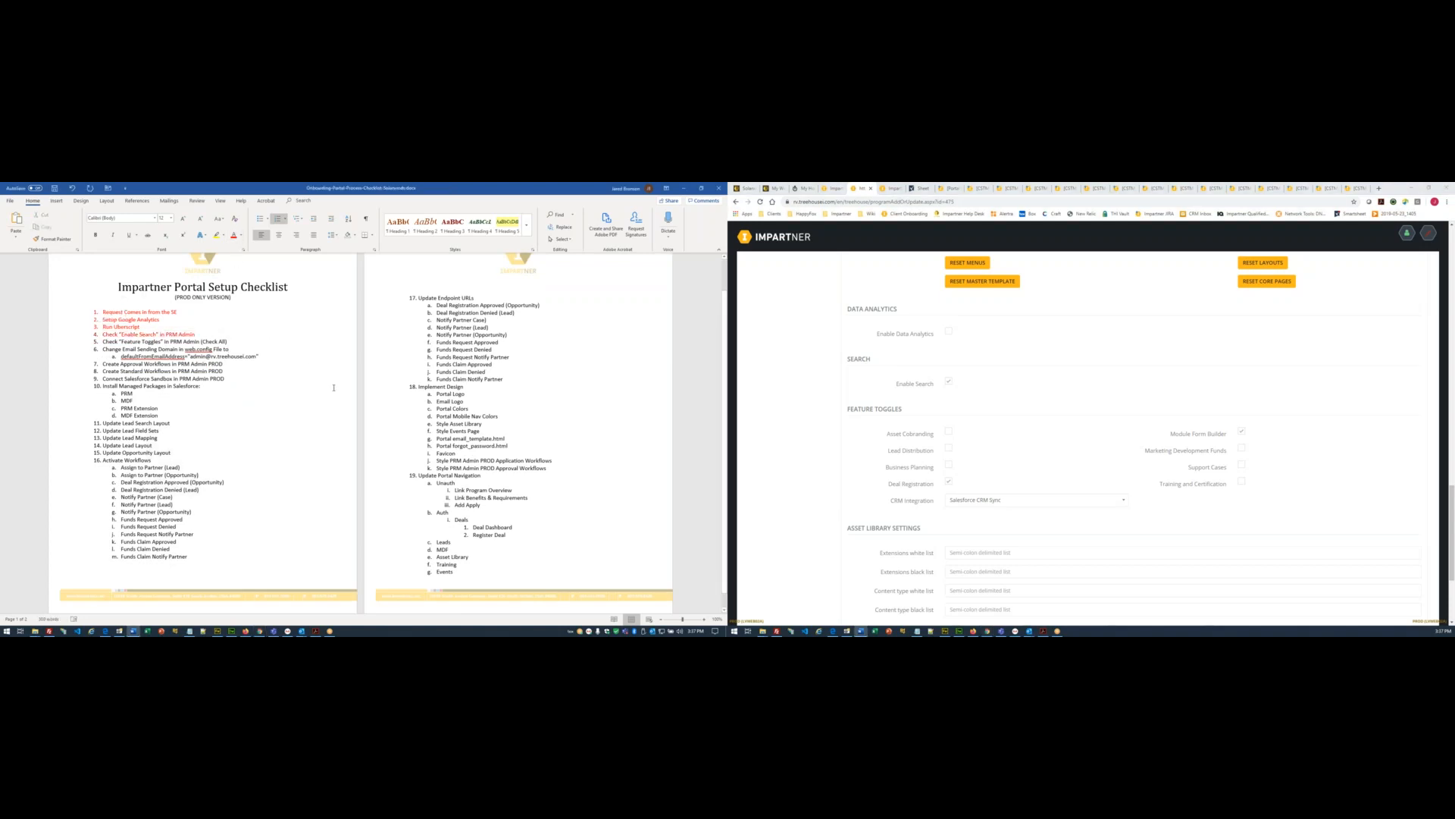
pyautogui.hotkey('ctrl', 's')
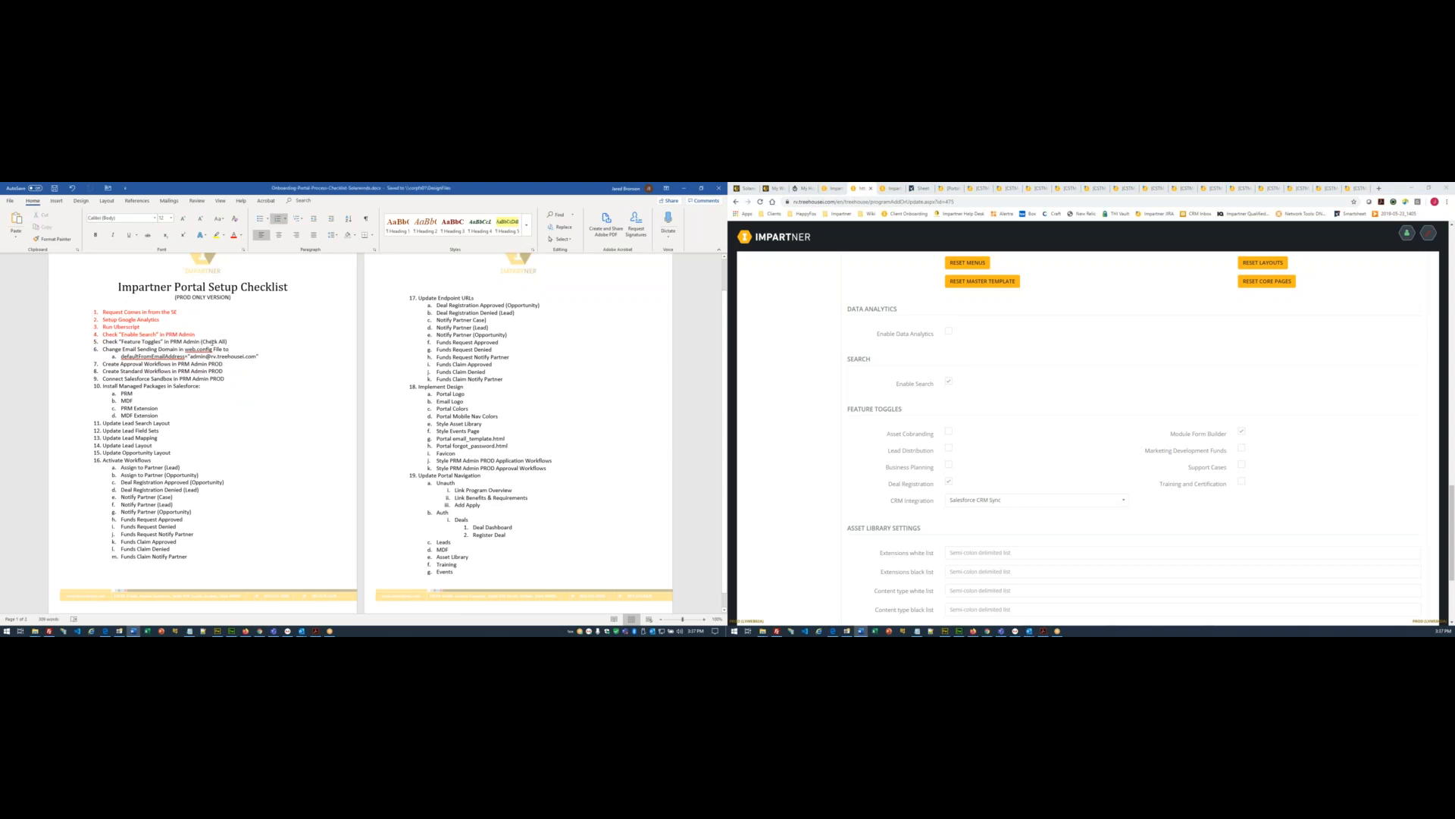
# - Enable Asset Cobranding, Business Planning, Marketing Development Funds, Support Cases and Training and Certification, then update the program
pyautogui.click(947, 434)
pyautogui.click(948, 465)
pyautogui.click(1242, 450)
pyautogui.click(1241, 464)
pyautogui.click(1241, 482)
pyautogui.scroll(-2, 1061, 537)
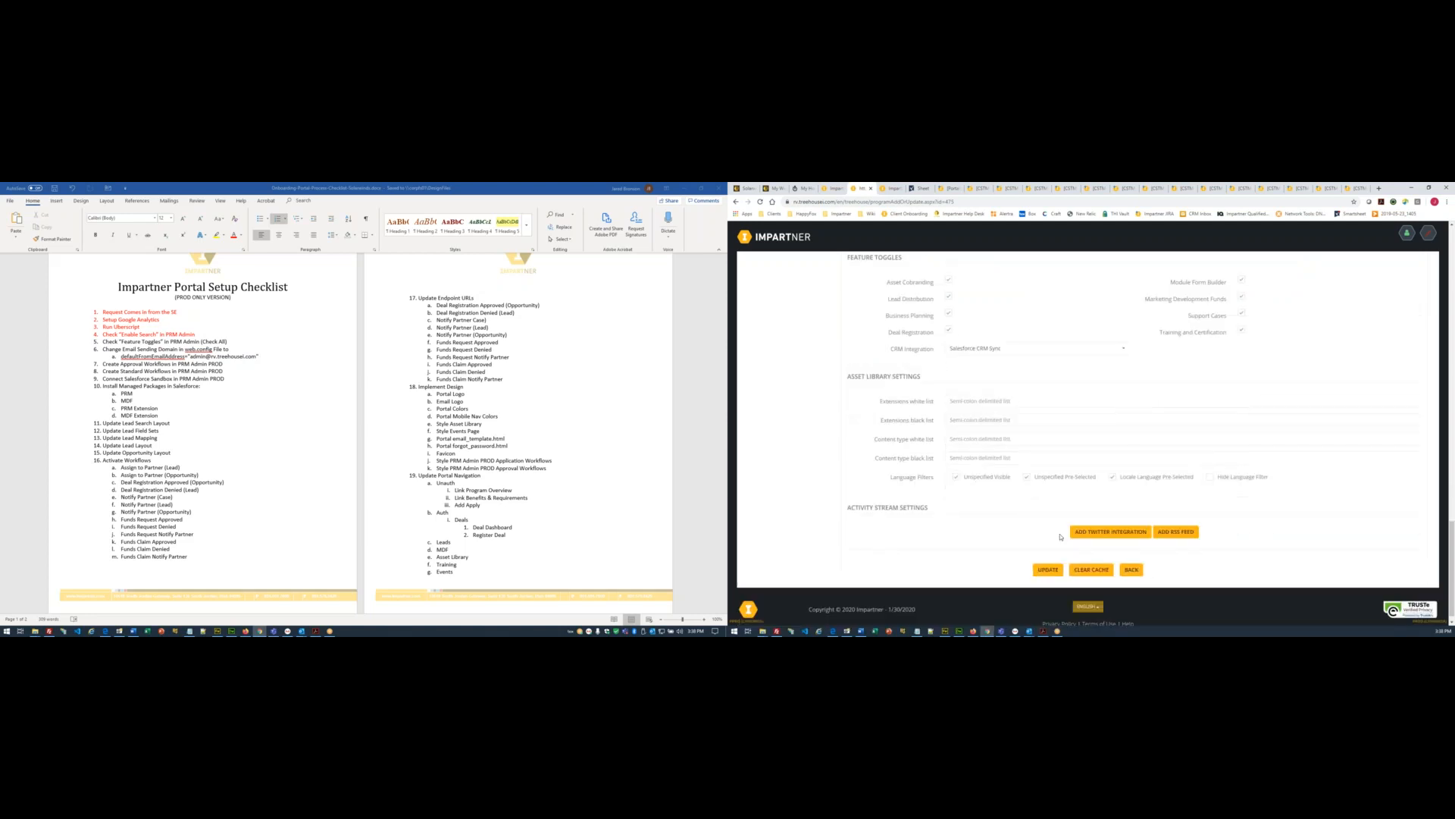
pyautogui.click(1046, 567)
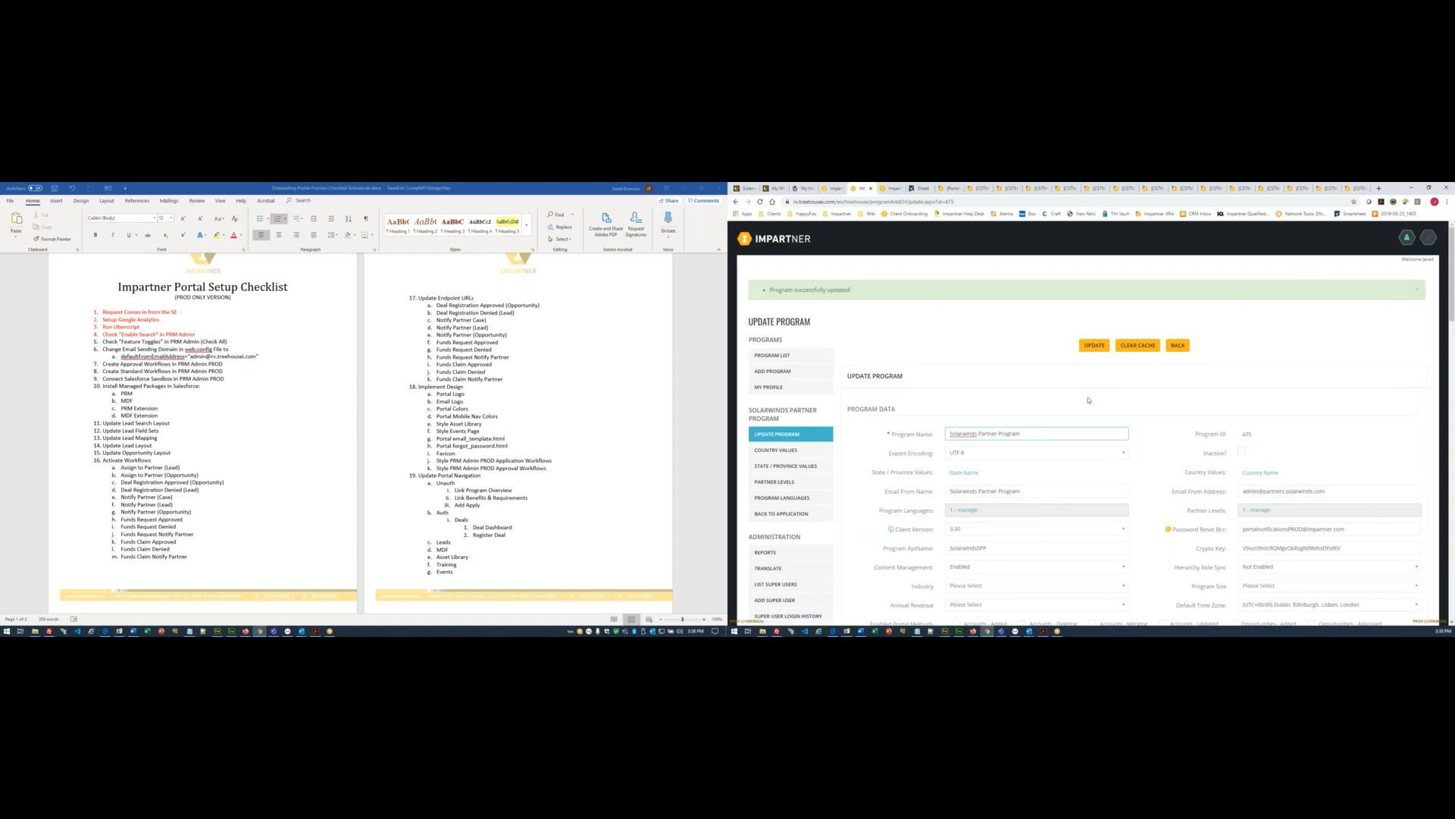
# - Mark the Enable Search and Feature Toggles checklist items red and save the checklist
pyautogui.scroll(-10, 1089, 400)
pyautogui.scroll(-8, 1088, 437)
pyautogui.click(158, 377)
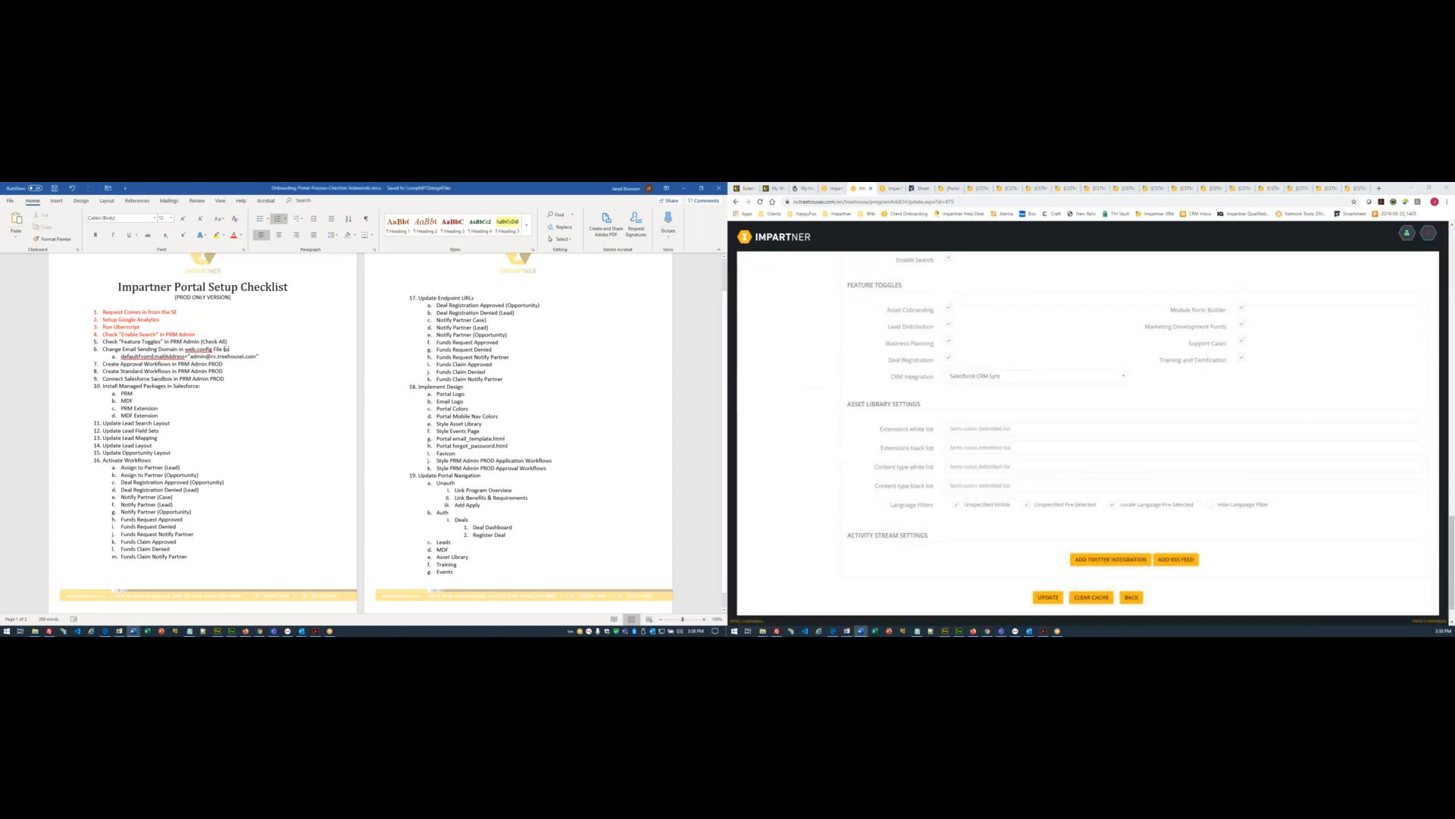
pyautogui.moveTo(73, 343); pyautogui.dragTo(73, 334)
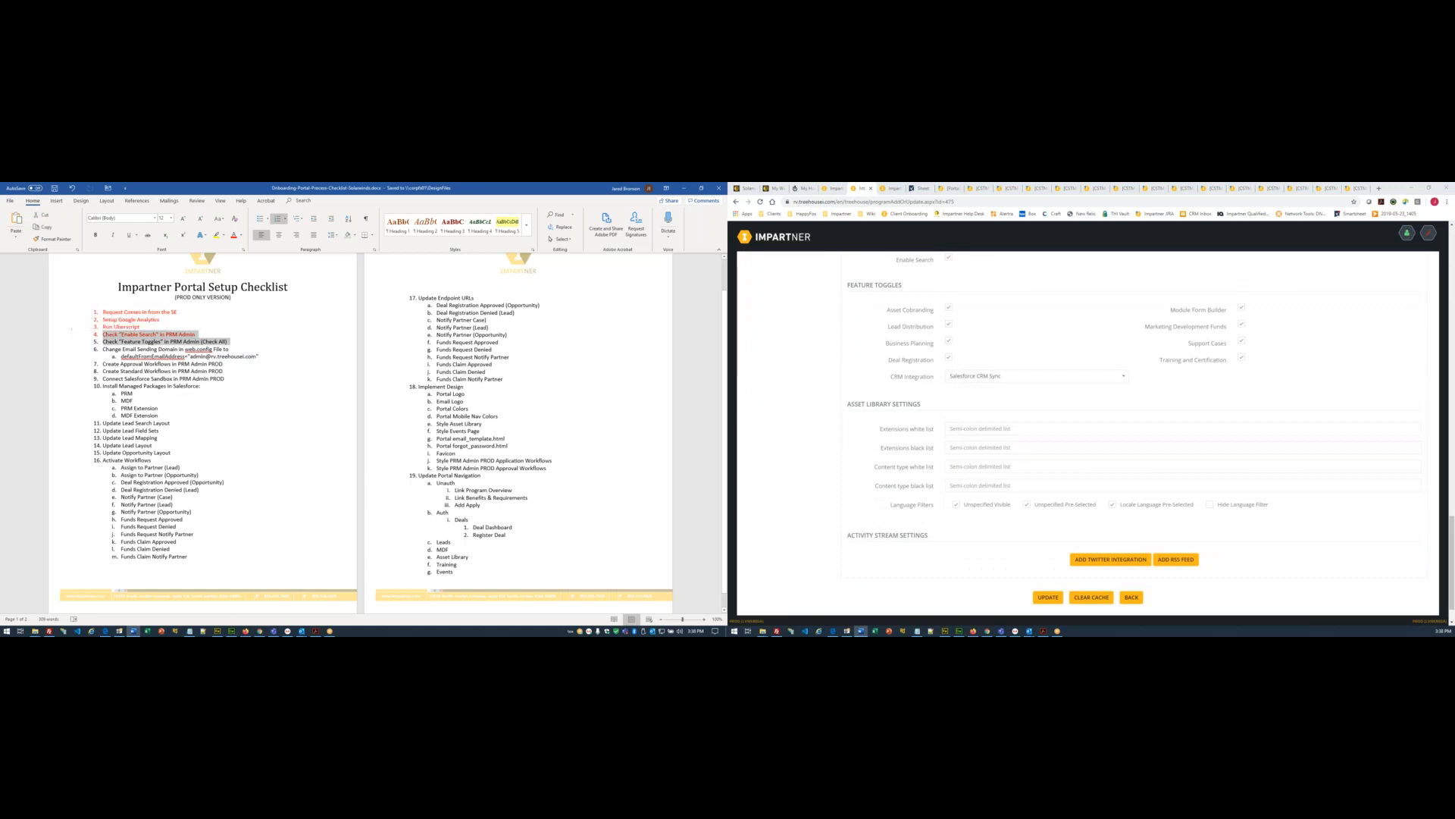
pyautogui.click(280, 435)
pyautogui.hotkey('ctrl', 's')
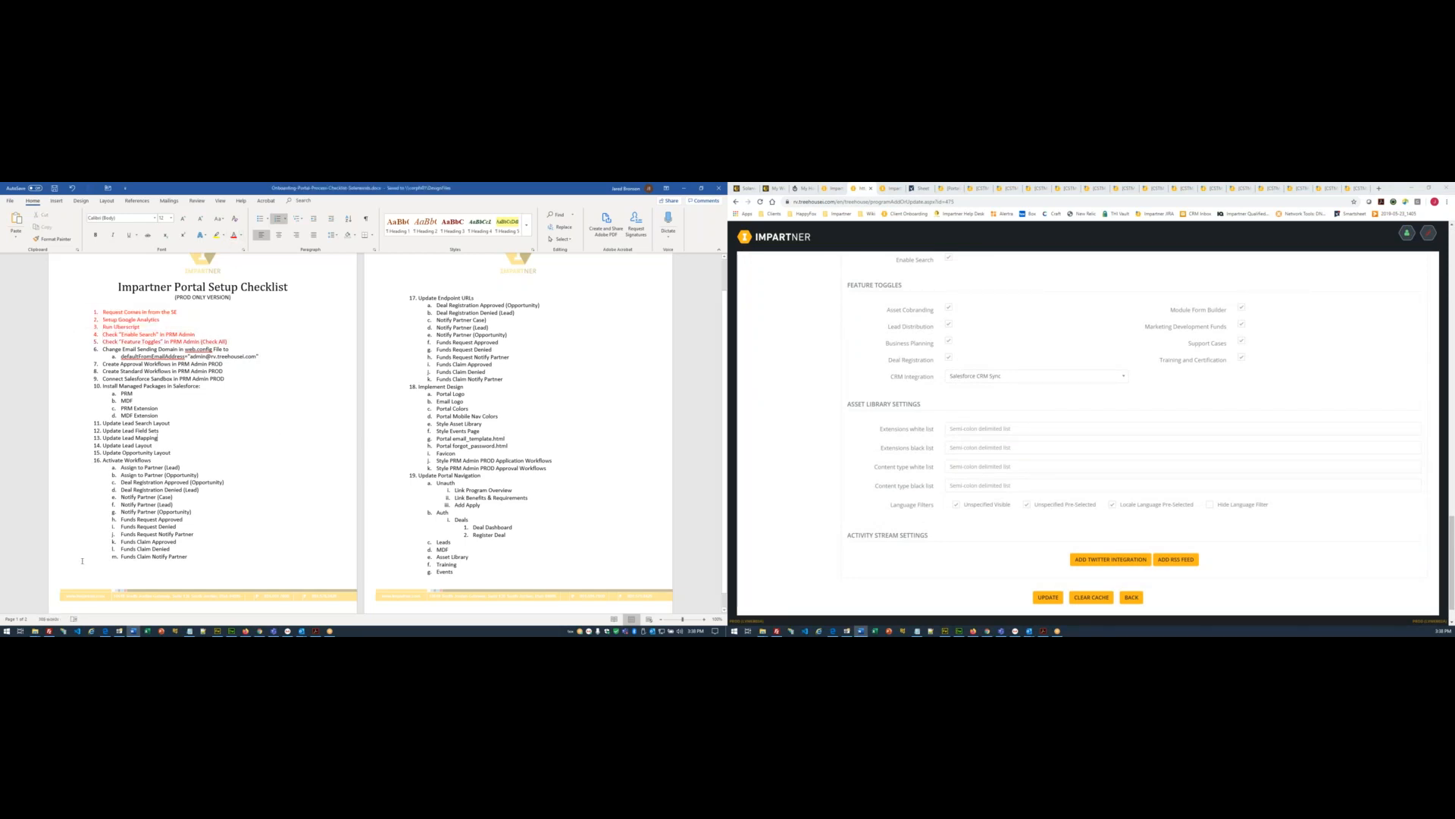
pyautogui.click(49, 630)
# - Go up the remote folder tree to the /websites list
pyautogui.scroll(6, 1141, 430)
pyautogui.doubleClick(1098, 383)
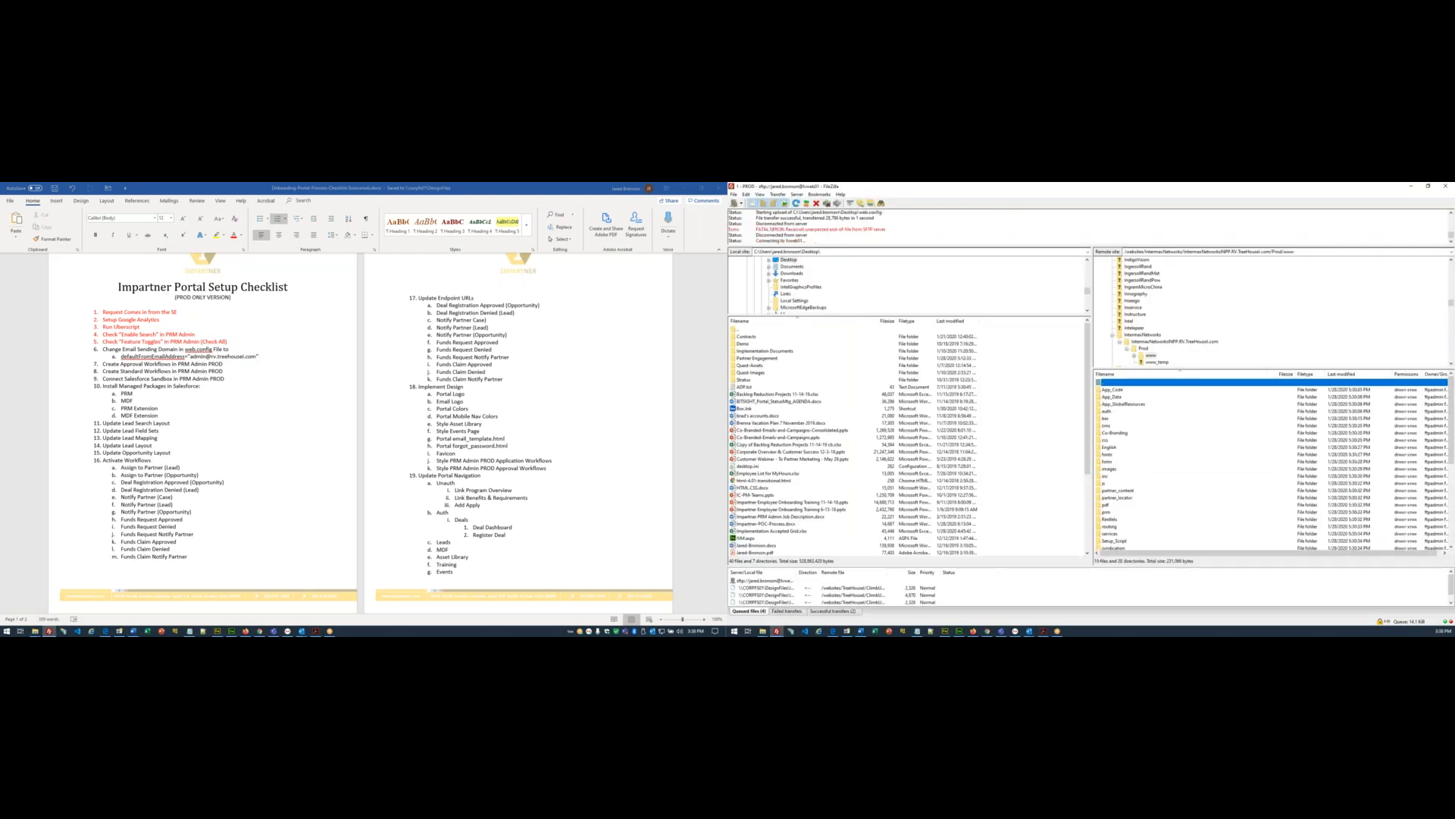
pyautogui.doubleClick(1097, 383)
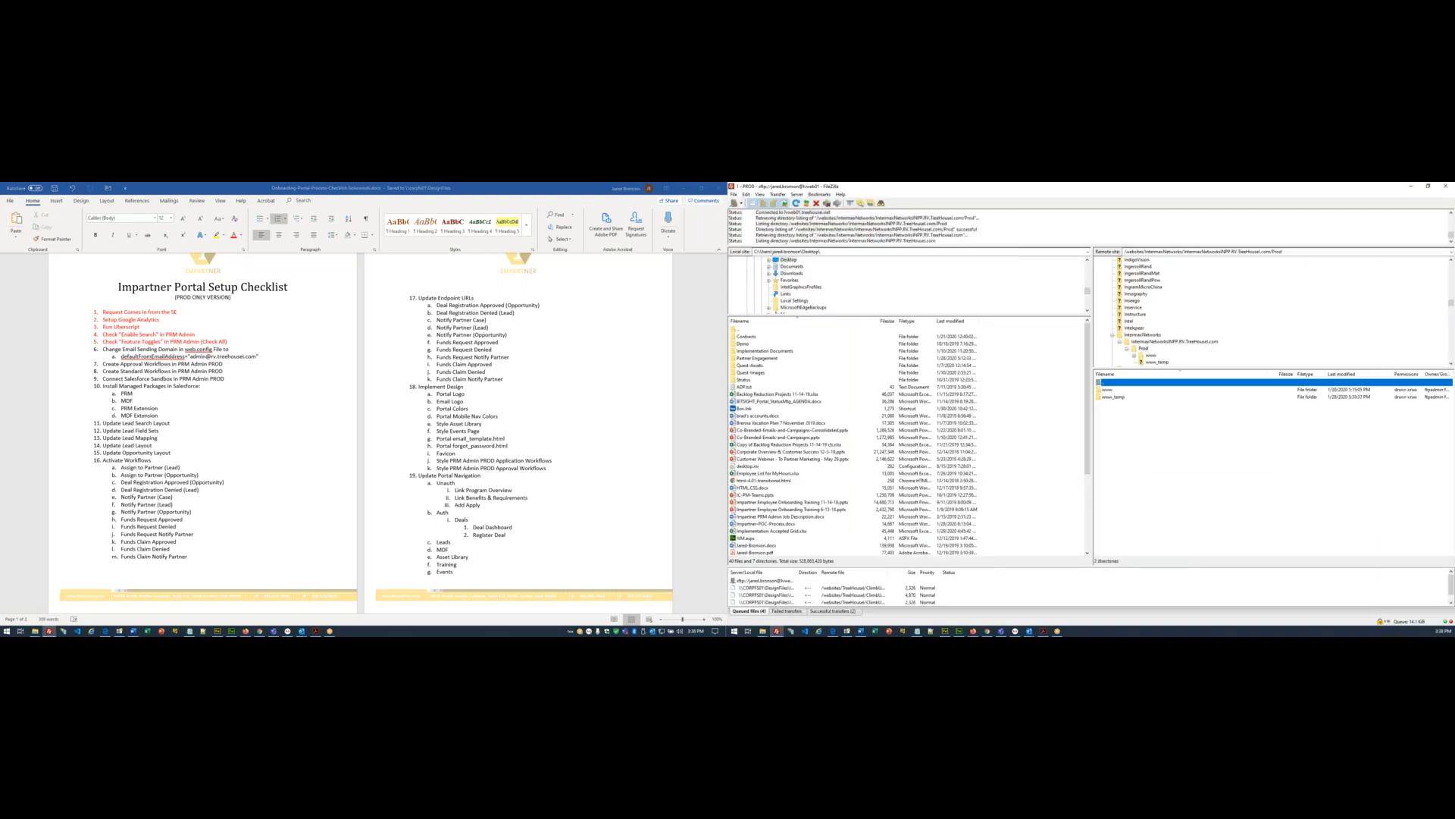
pyautogui.doubleClick(1097, 383)
pyautogui.doubleClick(1097, 383)
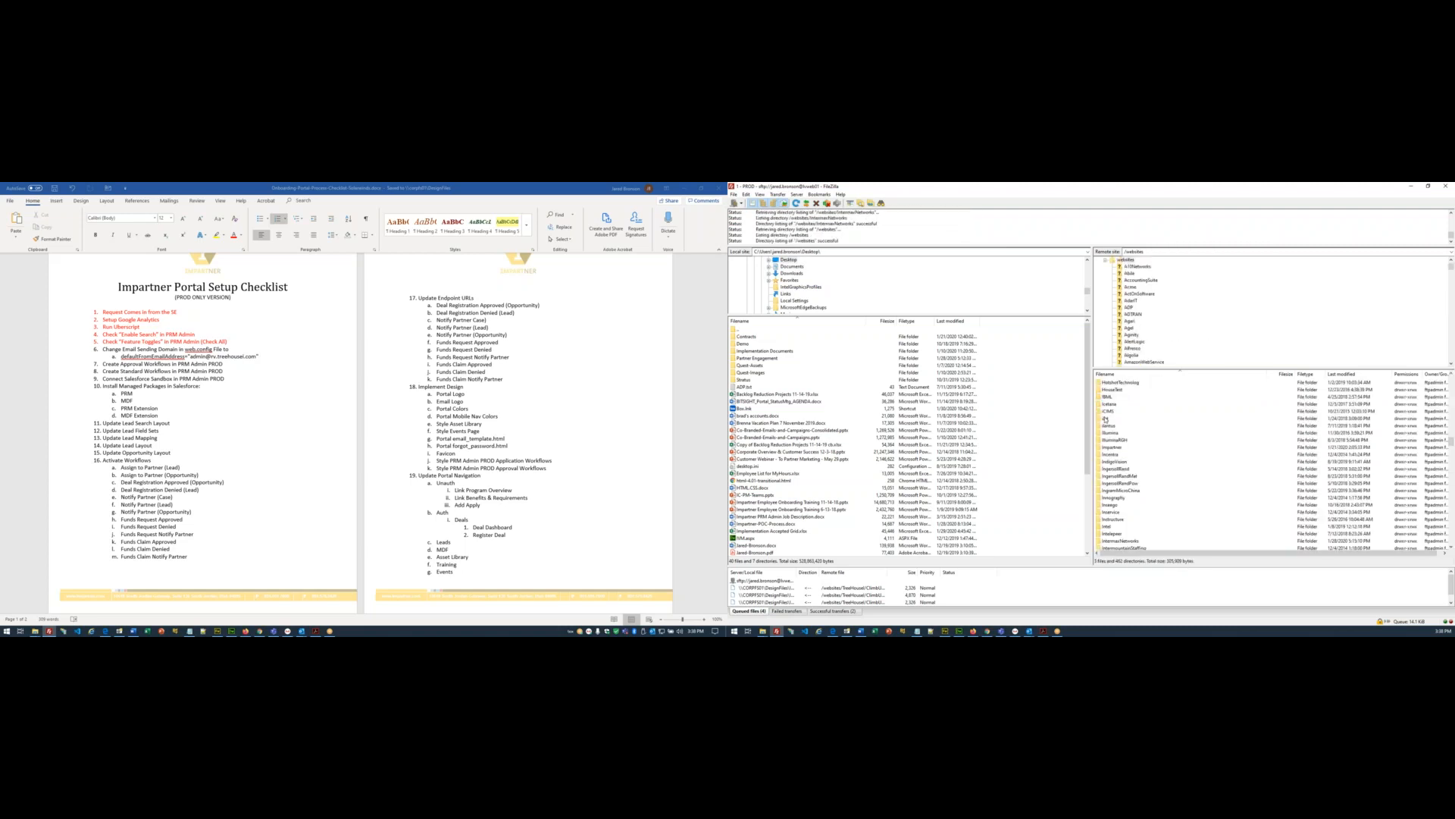
# - Jump to the S entries and scroll the remote list to the Solarwinds folder
pyautogui.click(1110, 441)
pyautogui.press('s')
pyautogui.scroll(-9, 1122, 444)
pyautogui.scroll(-10, 1129, 473)
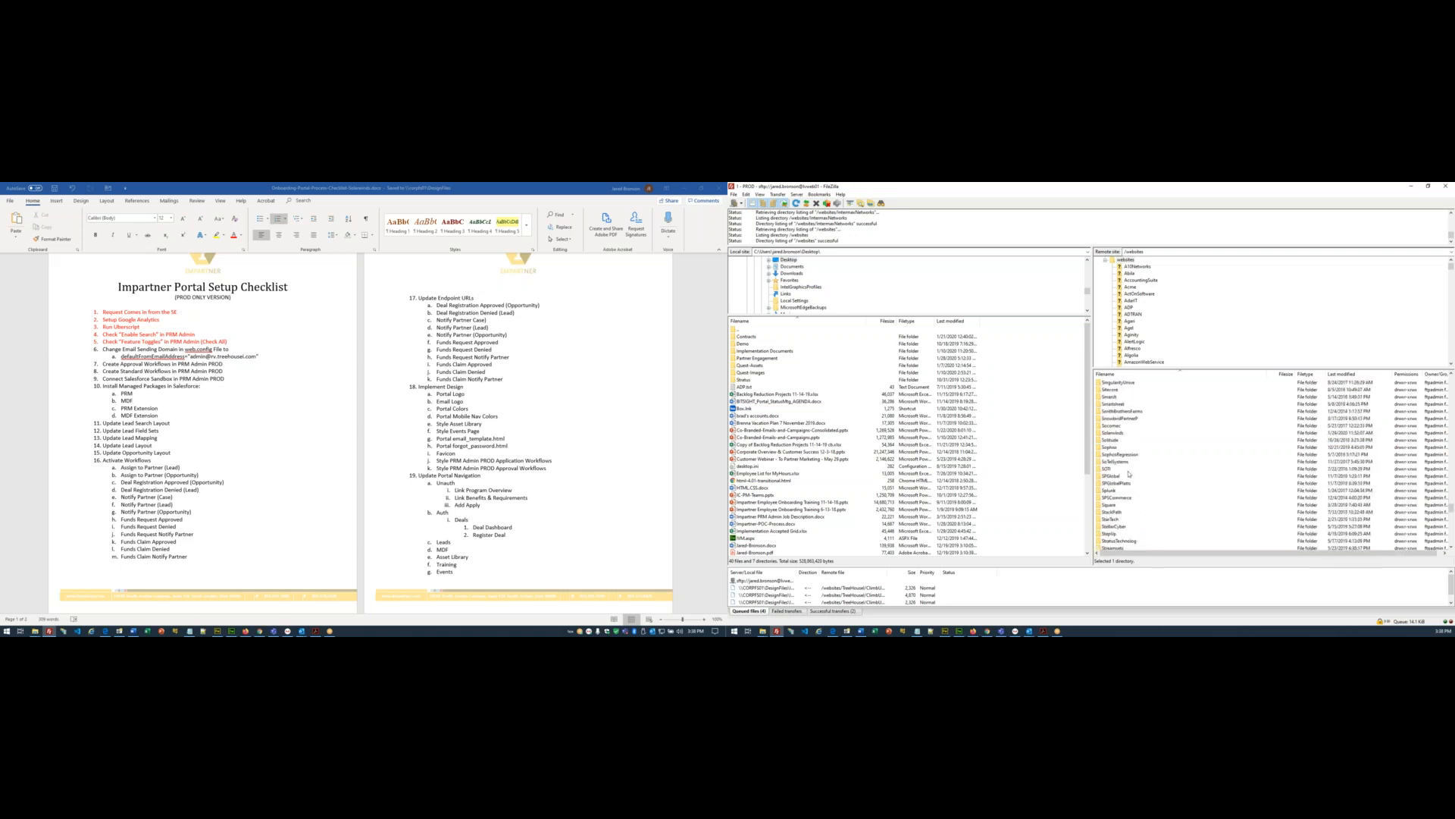
pyautogui.scroll(2, 1128, 473)
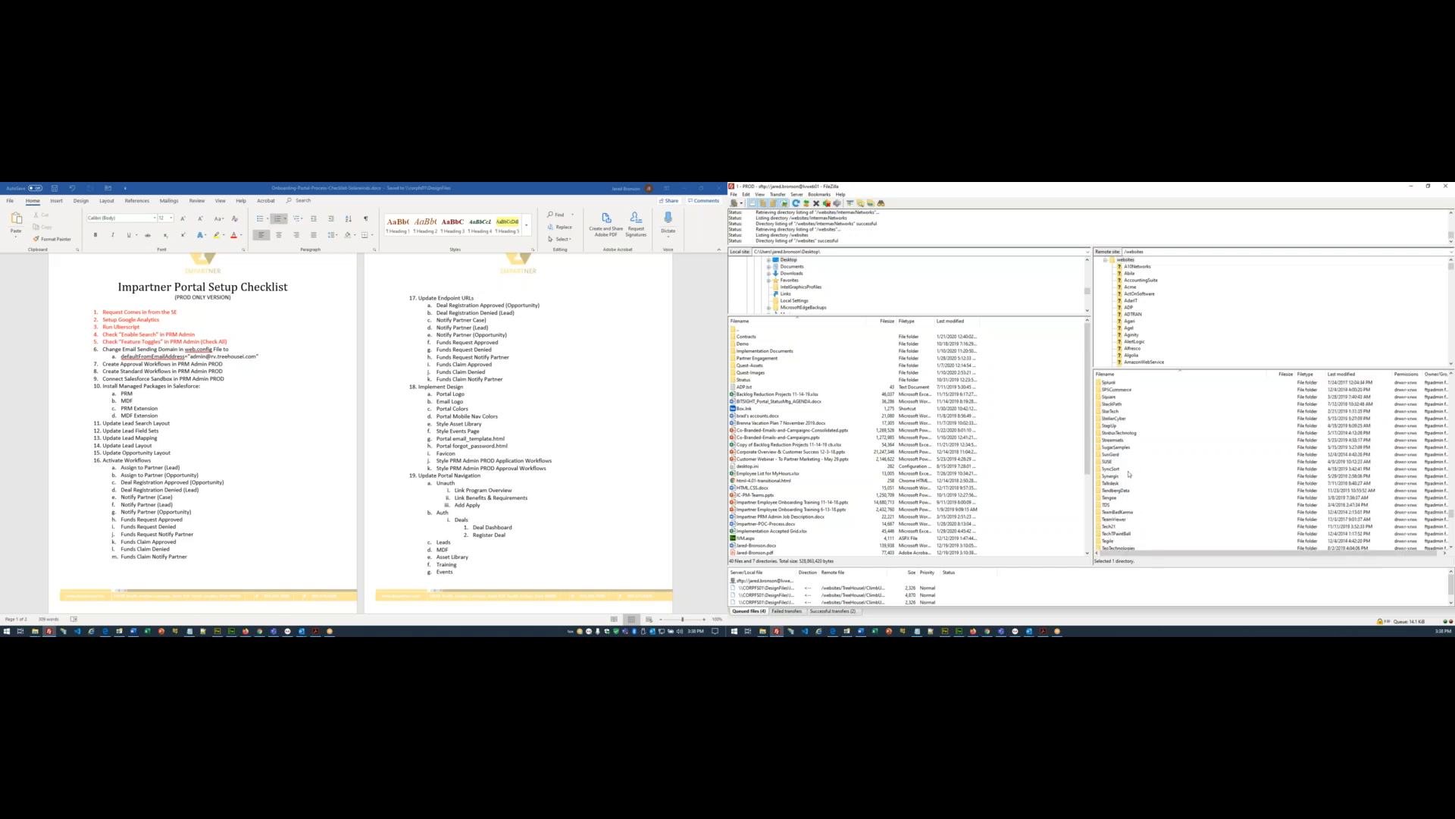
pyautogui.scroll(1, 1128, 466)
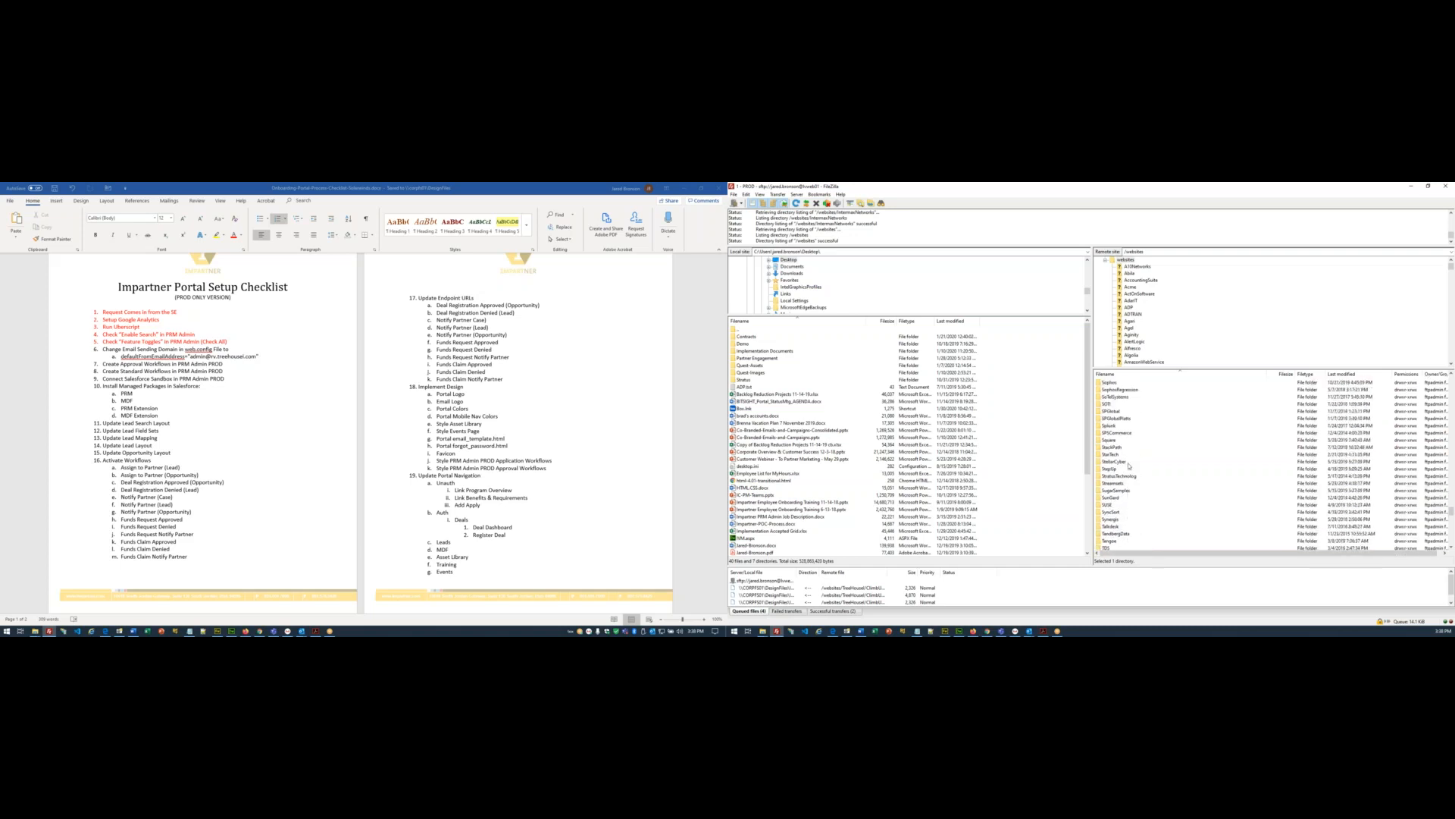
pyautogui.scroll(1, 1135, 469)
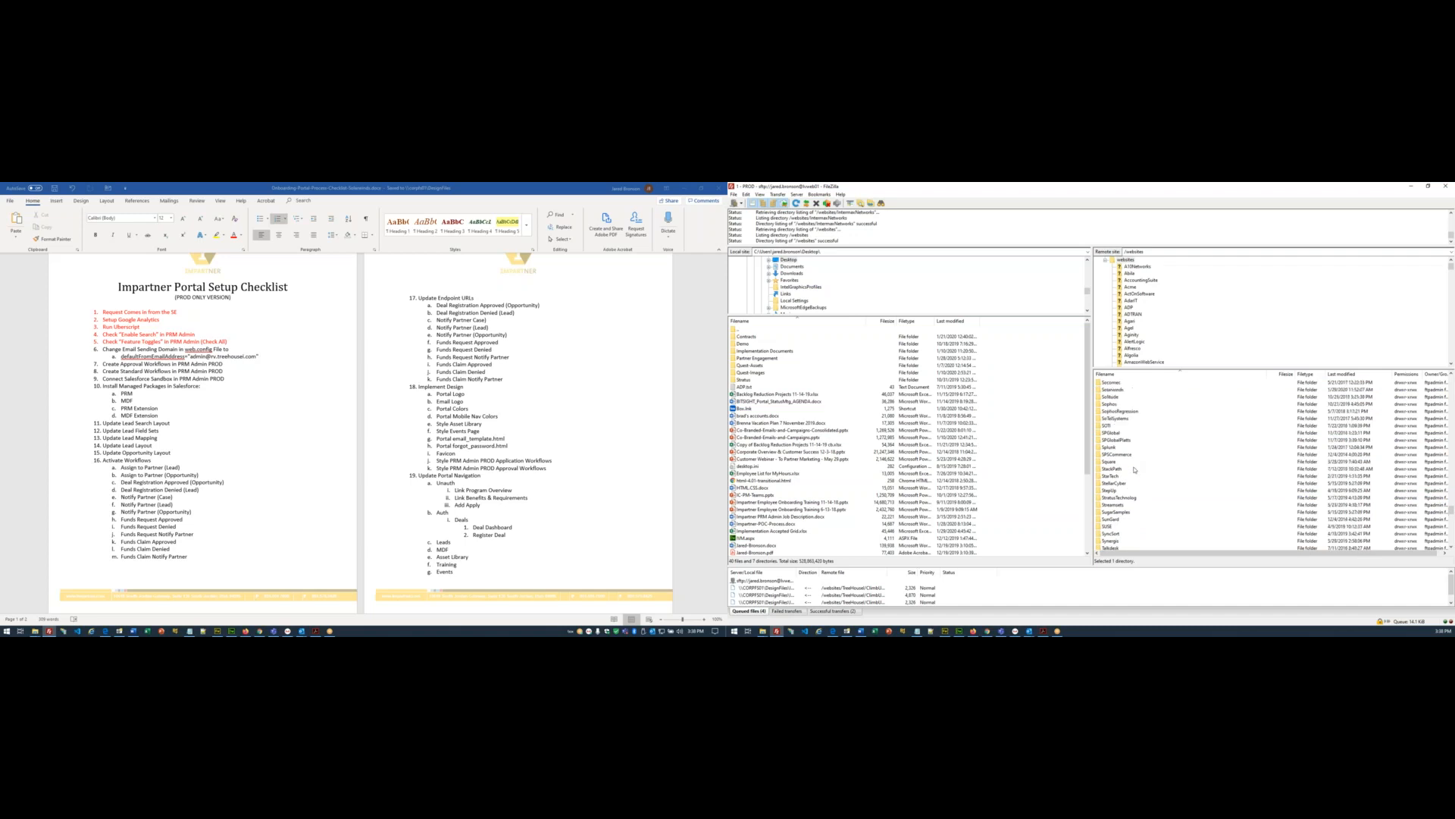
# - Open the Solarwinds site's Prod/www folder and select web.config
pyautogui.doubleClick(1118, 390)
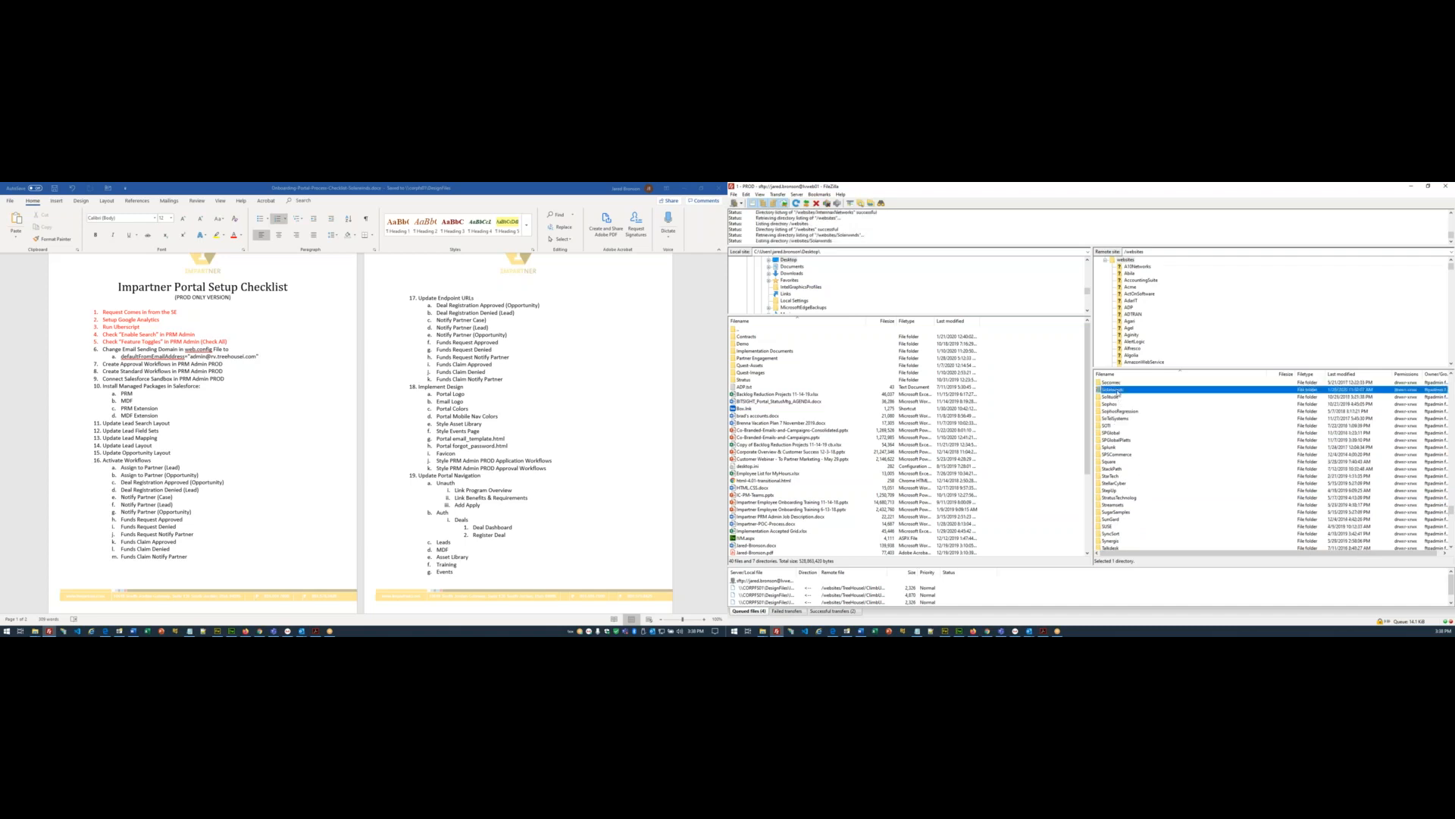
pyautogui.doubleClick(1117, 390)
pyautogui.doubleClick(1117, 390)
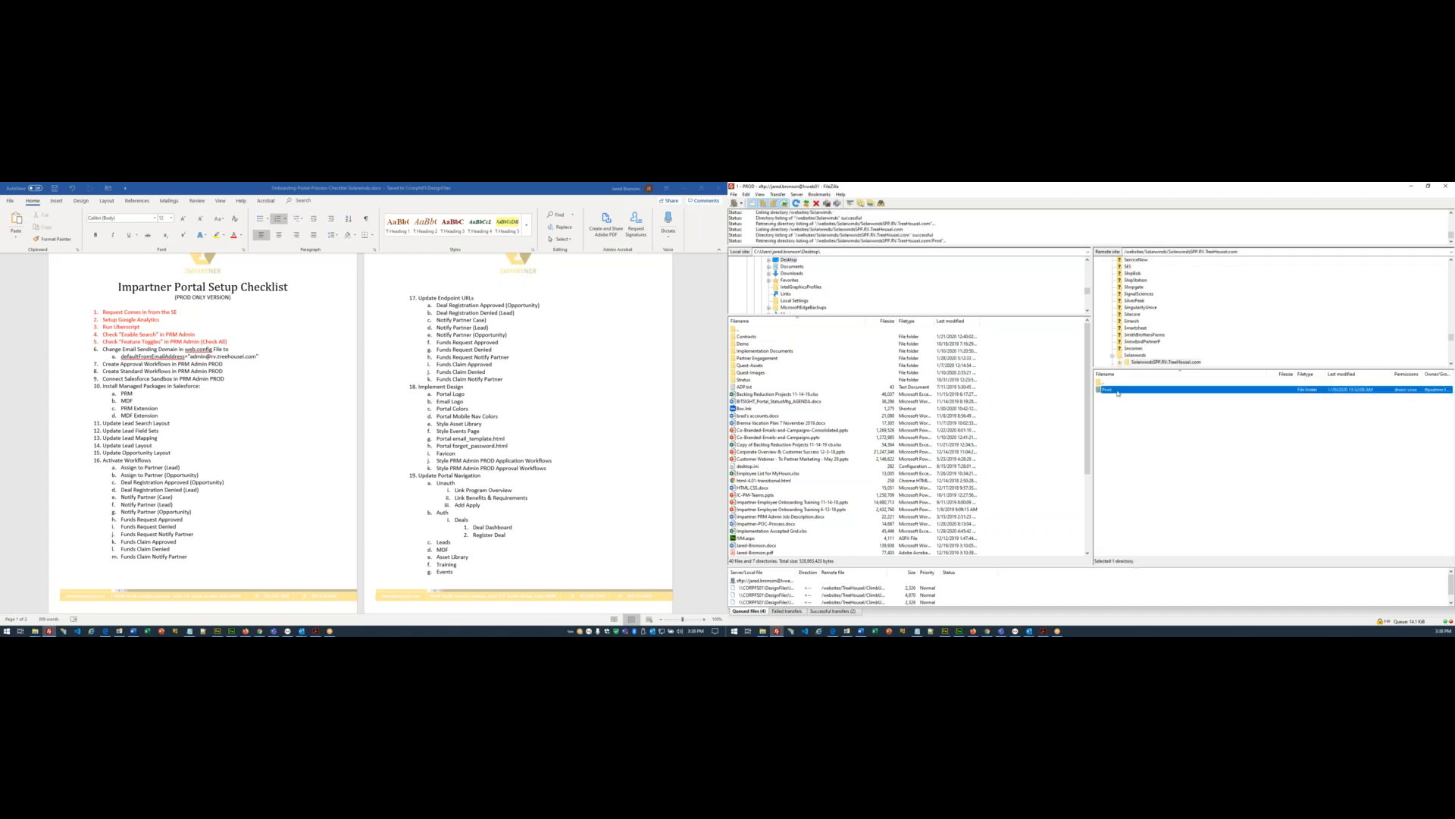
pyautogui.doubleClick(1117, 390)
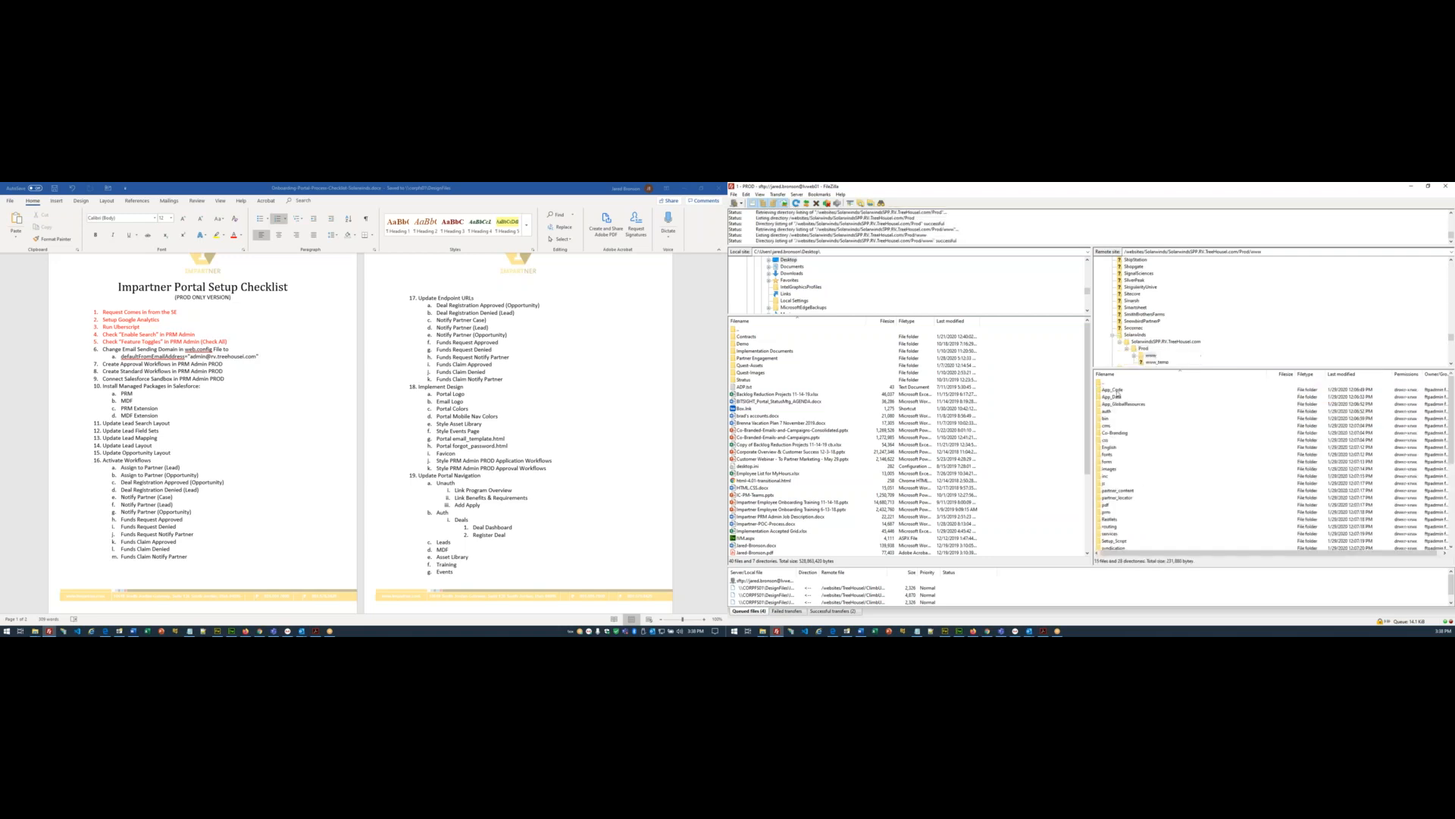
pyautogui.click(684, 186)
pyautogui.click(1108, 541)
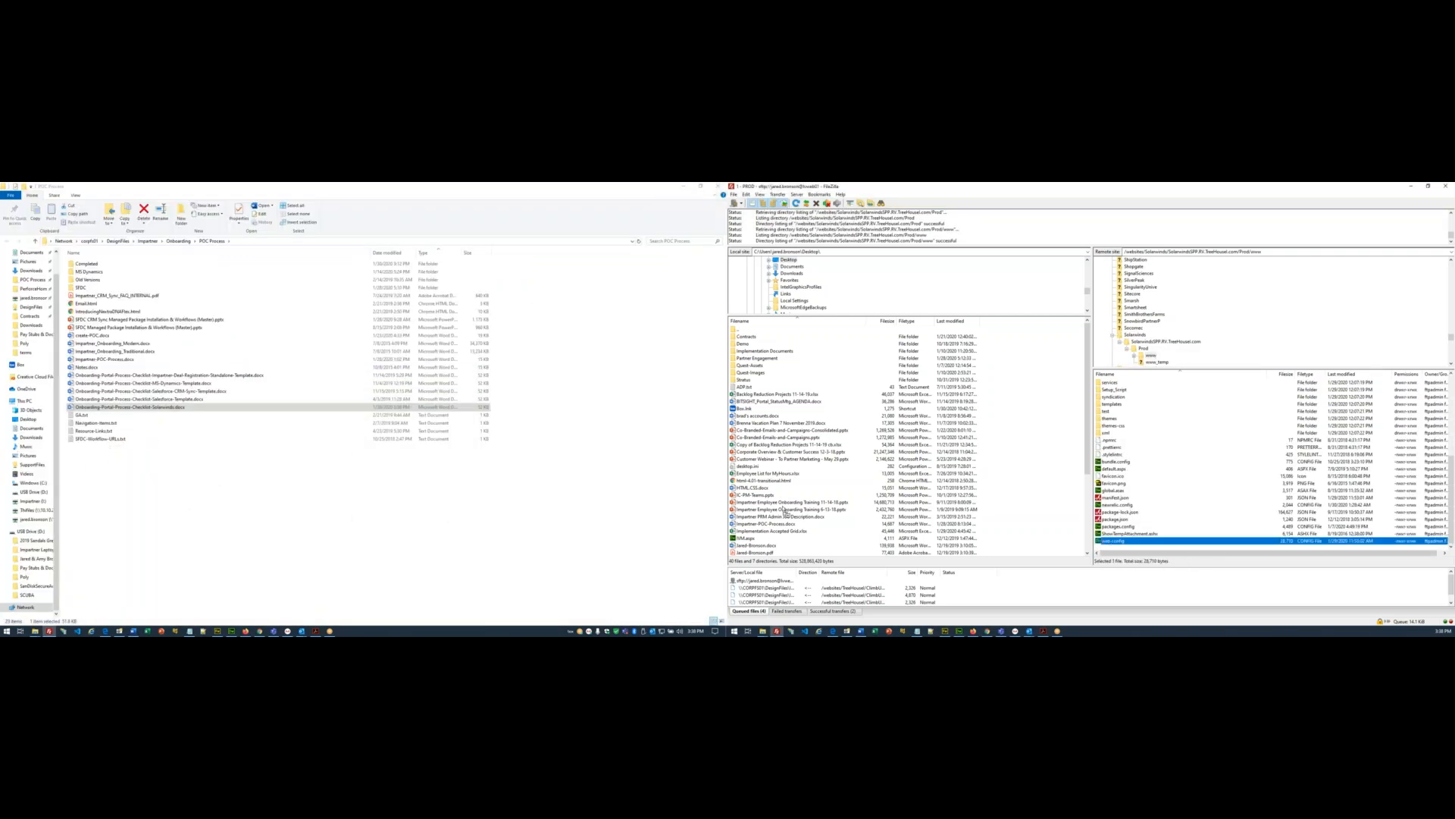
# - Download web.config to the local Desktop, overwriting the existing copy
pyautogui.moveTo(1108, 541); pyautogui.dragTo(785, 510)
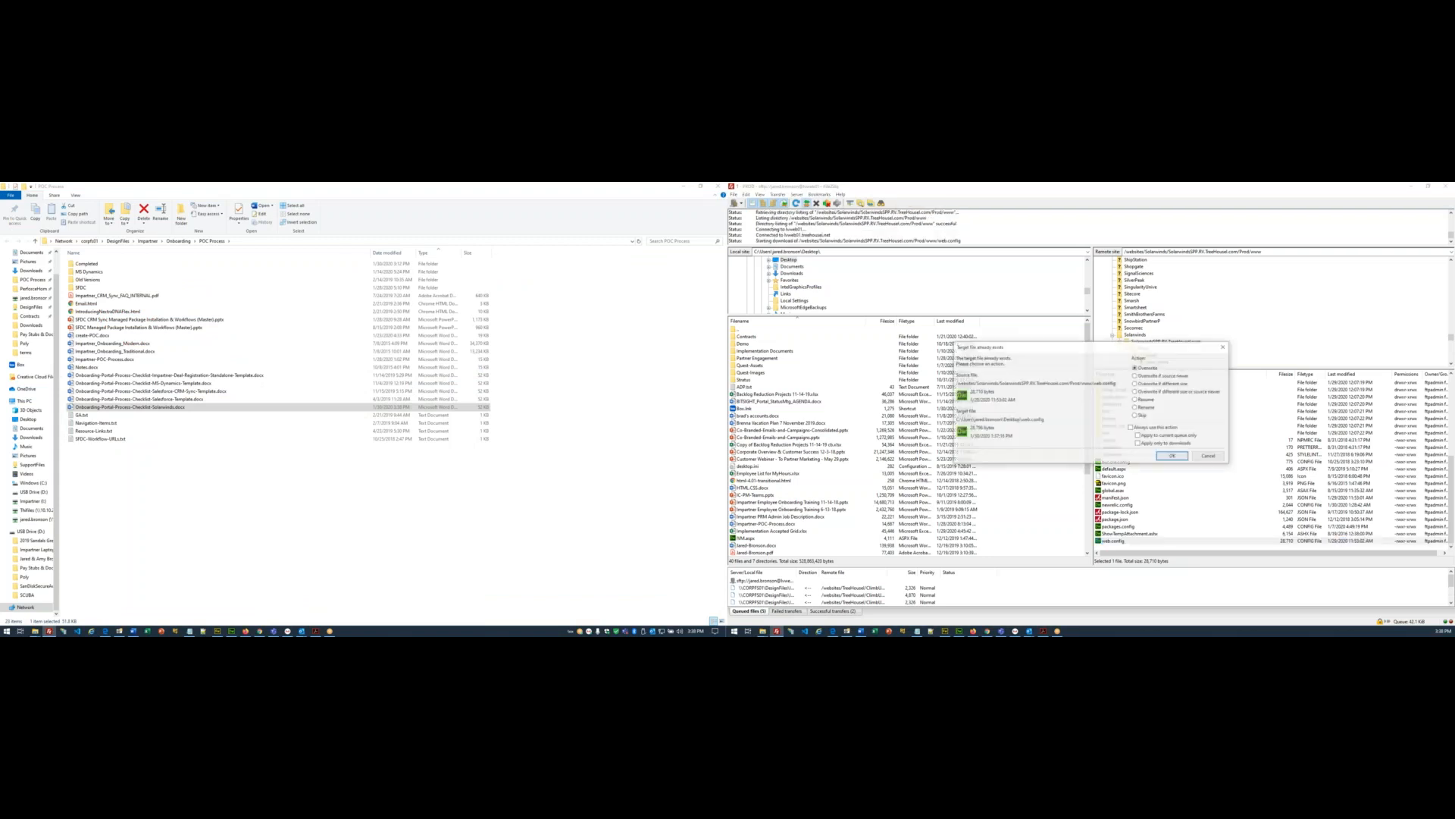
pyautogui.click(1172, 456)
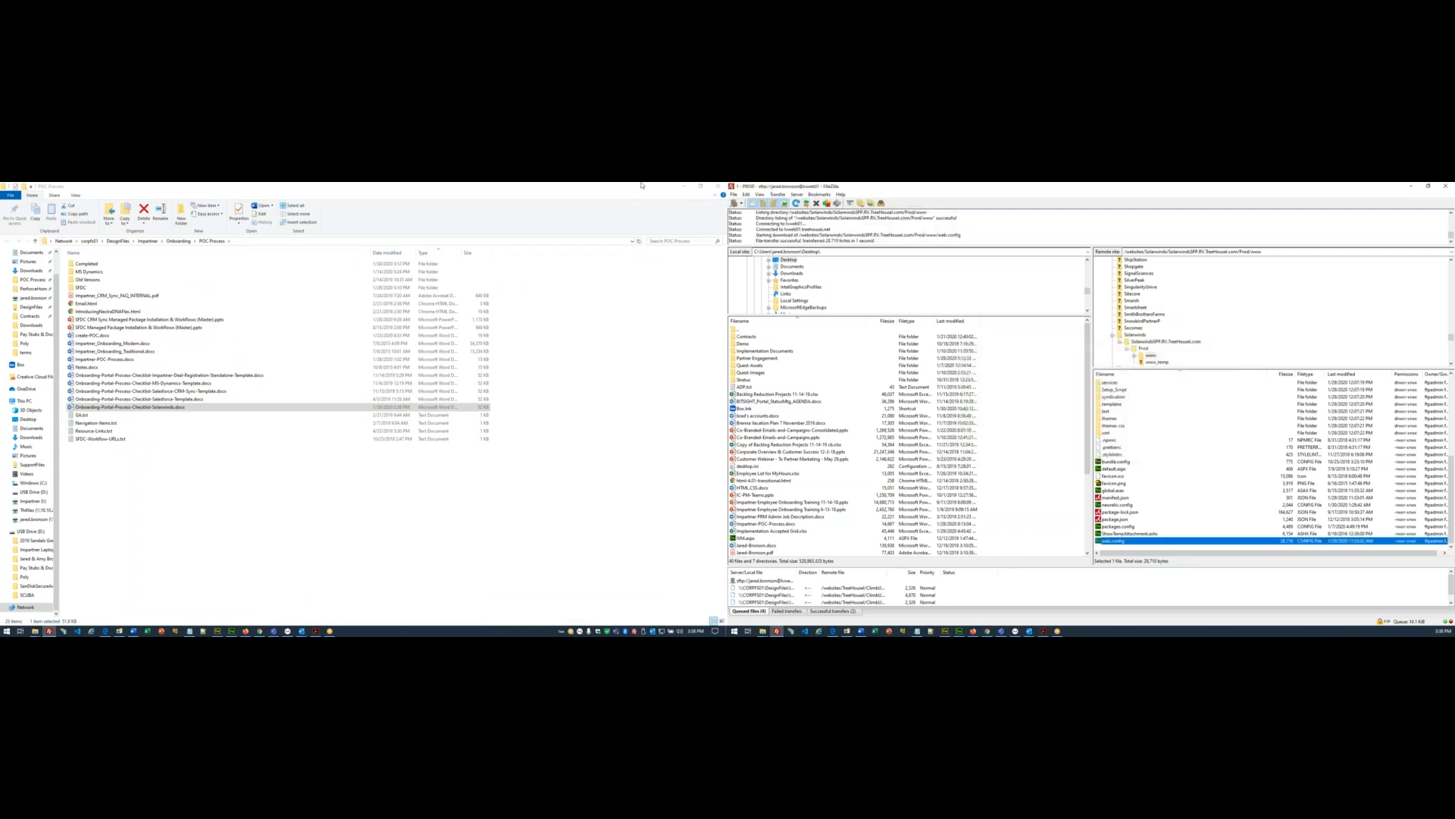
pyautogui.click(684, 188)
pyautogui.click(684, 188)
pyautogui.click(685, 188)
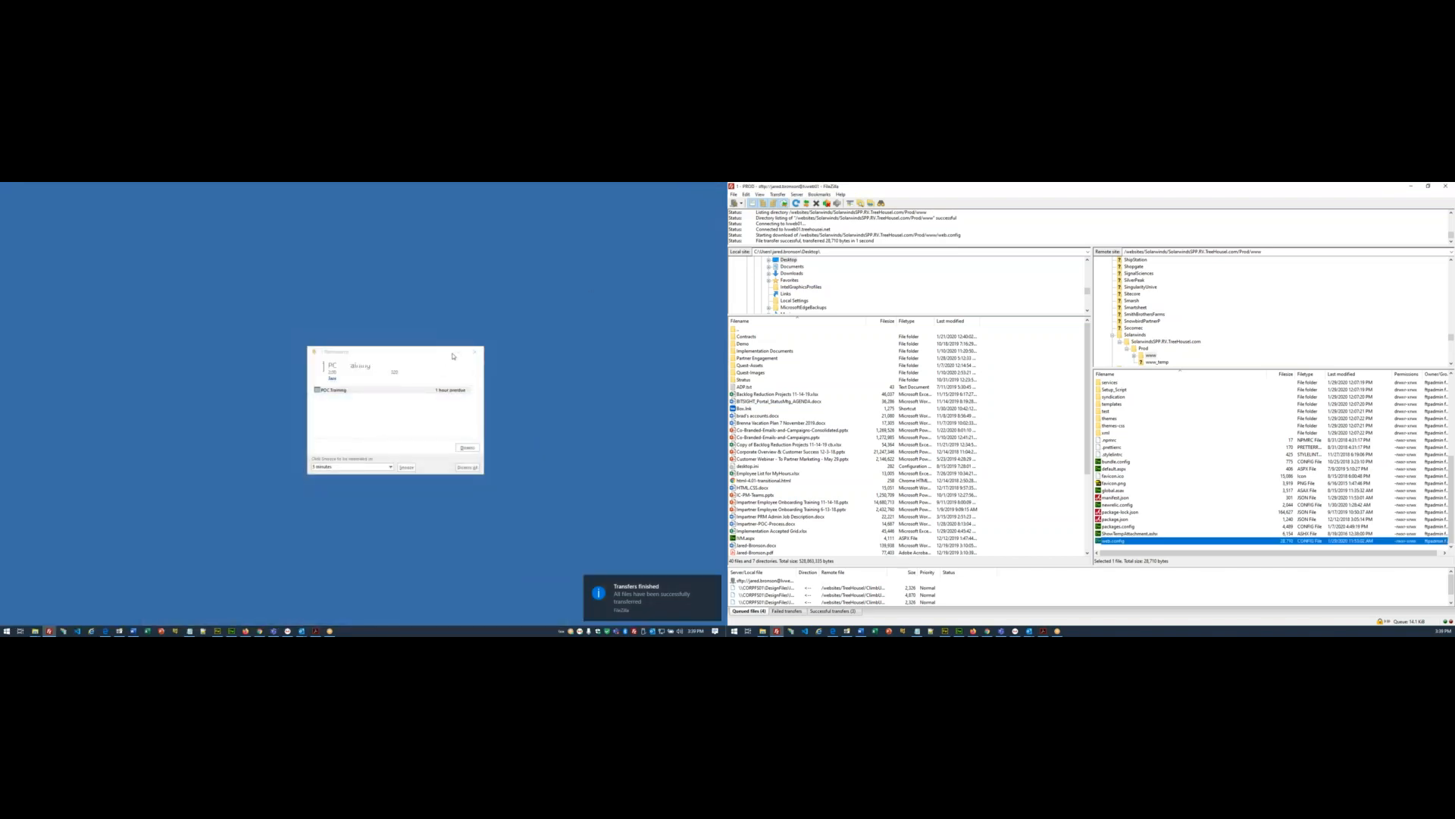
pyautogui.click(474, 351)
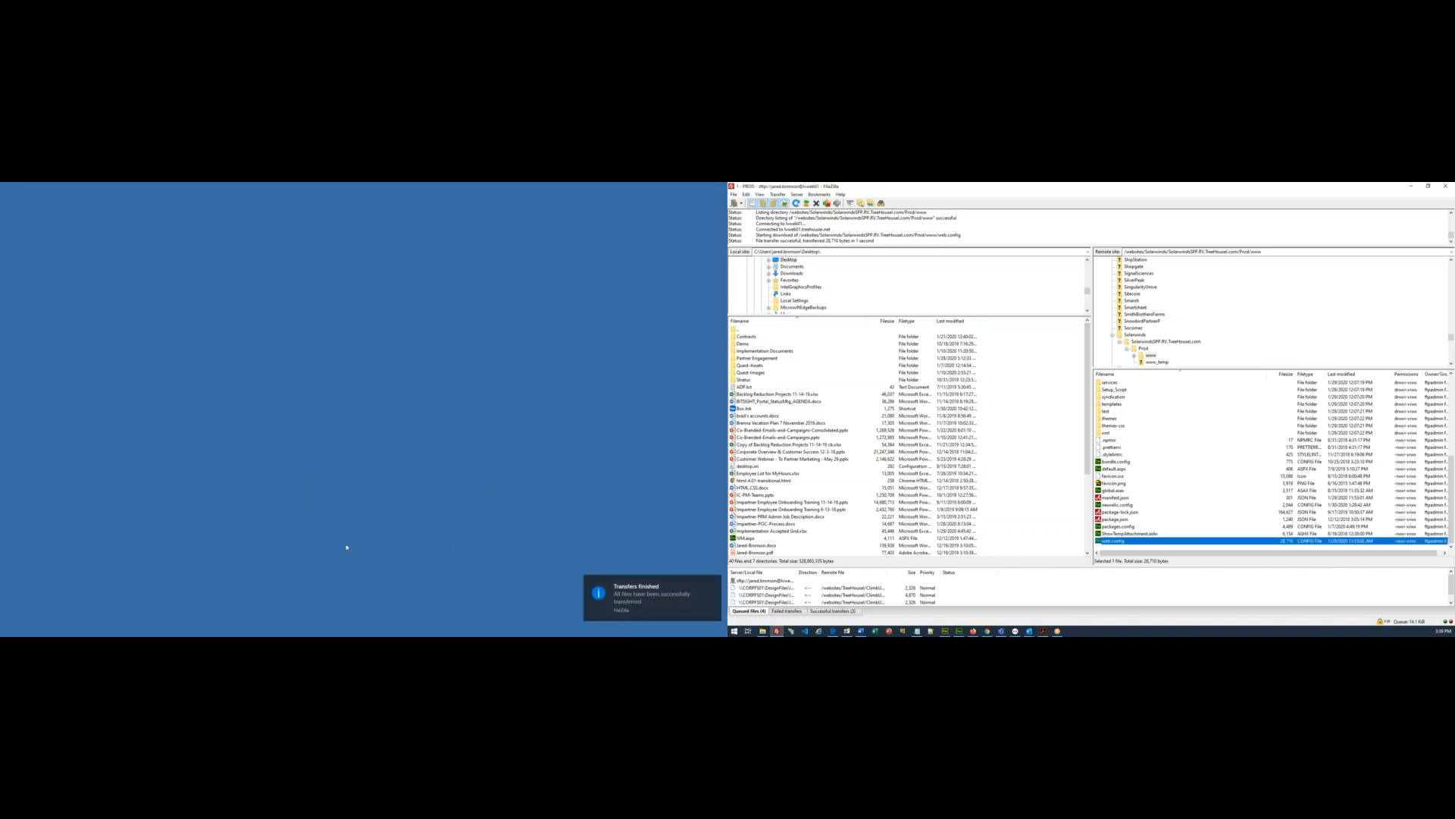
# - Open the Desktop folder in File Explorer and locate the downloaded web.config
pyautogui.hotkey('alt', 'Tab')
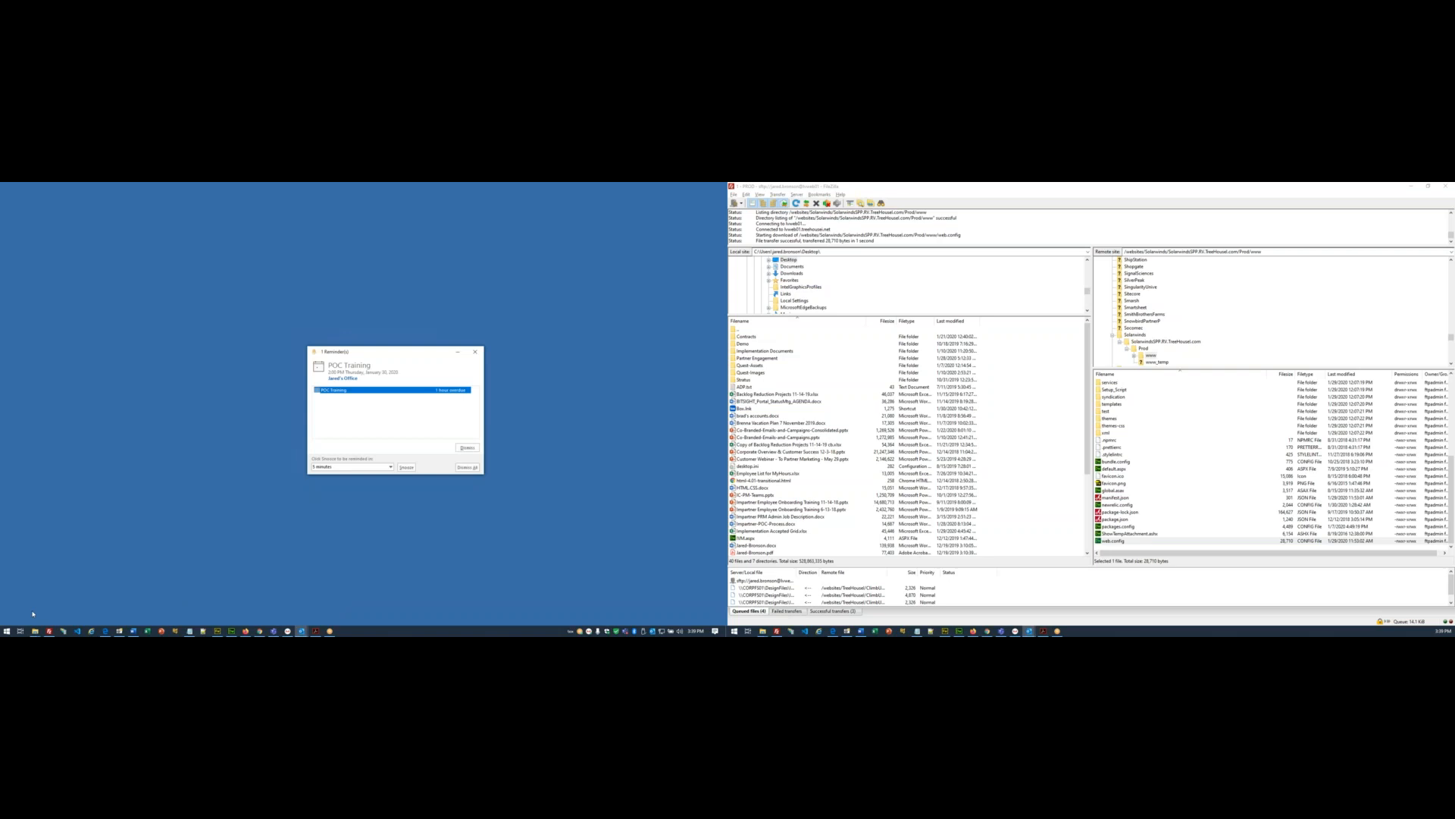
pyautogui.click(35, 631)
pyautogui.click(35, 632)
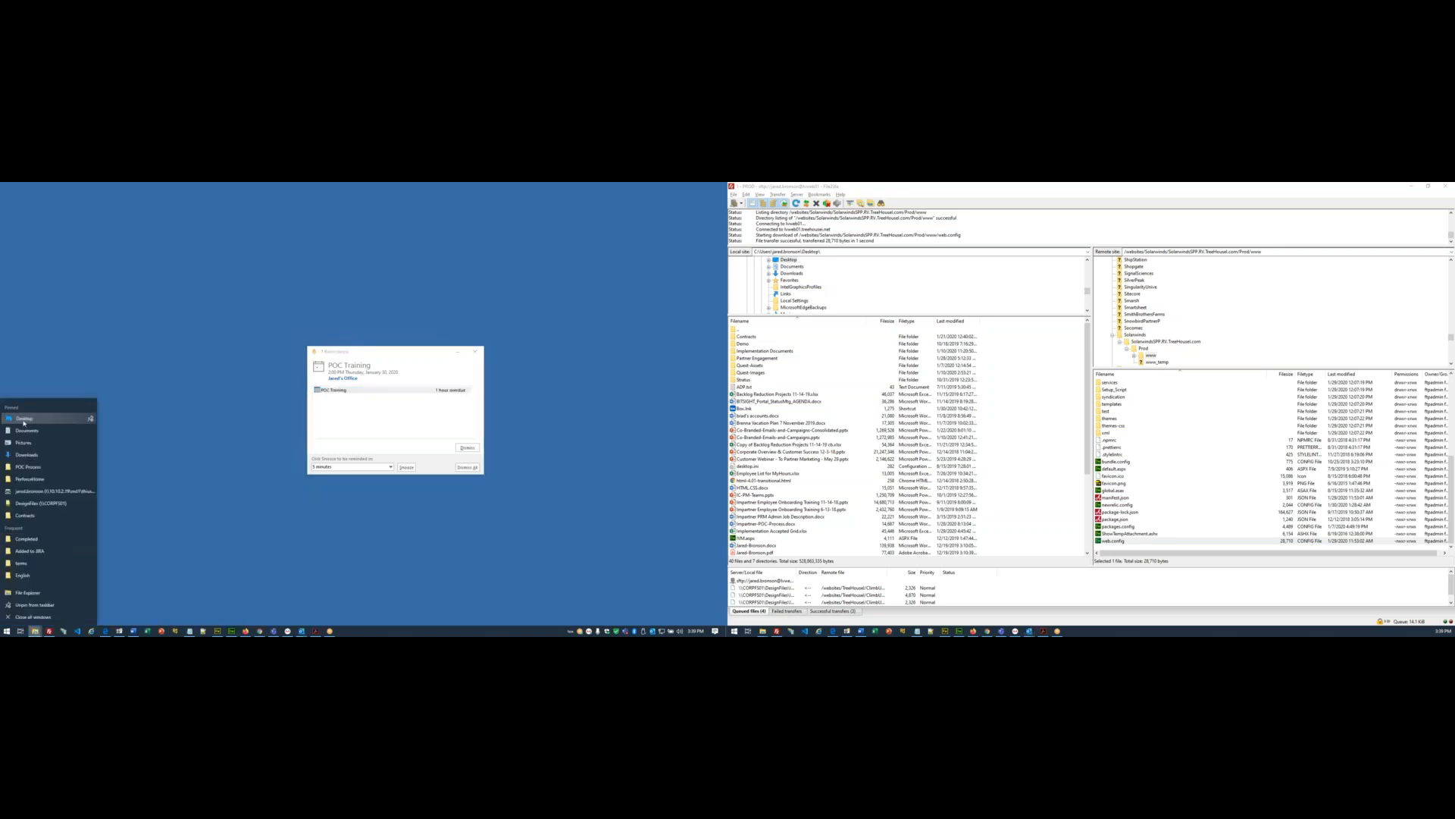
pyautogui.click(23, 419)
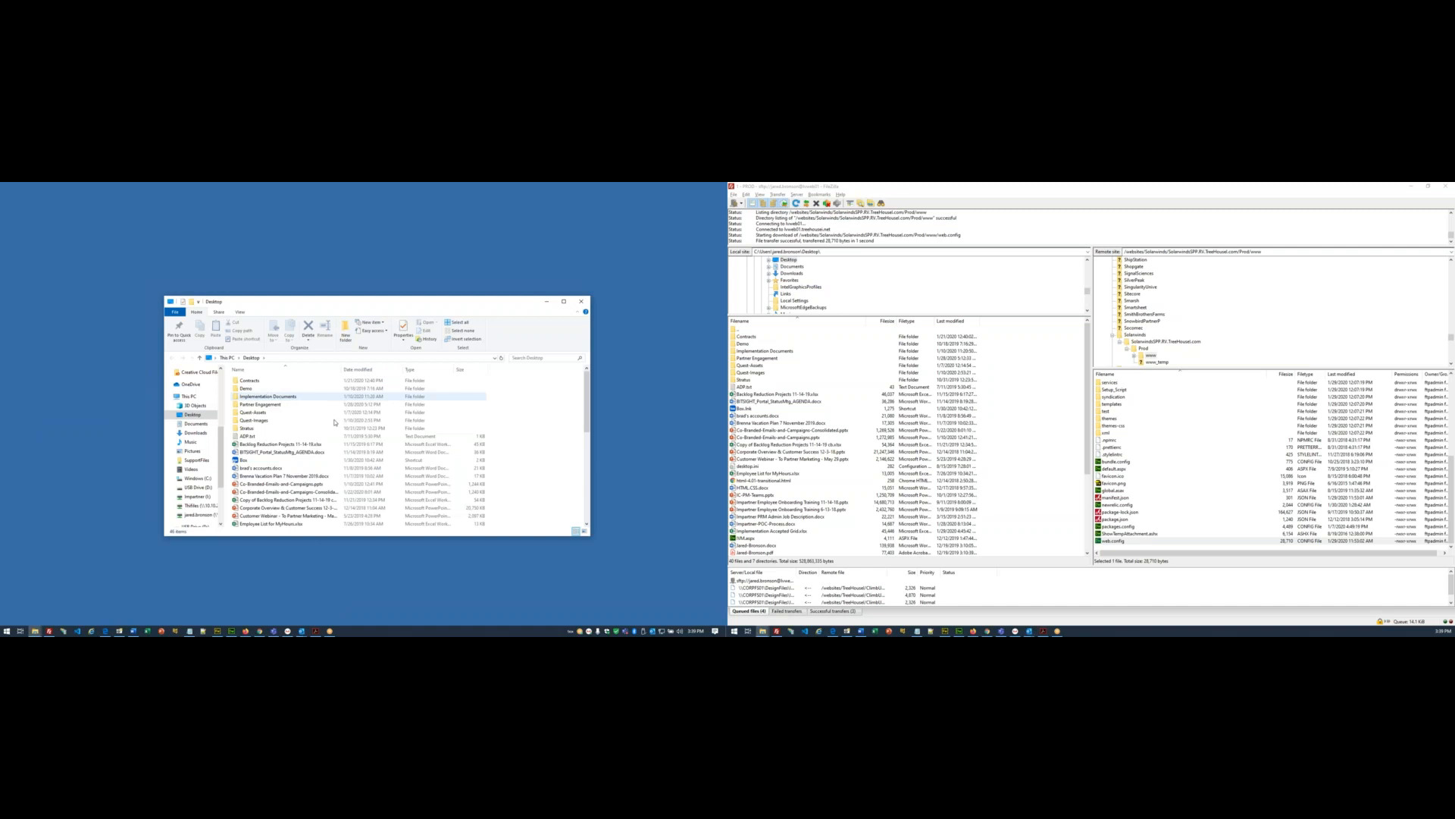
pyautogui.scroll(-6, 259, 498)
pyautogui.scroll(-3, 258, 498)
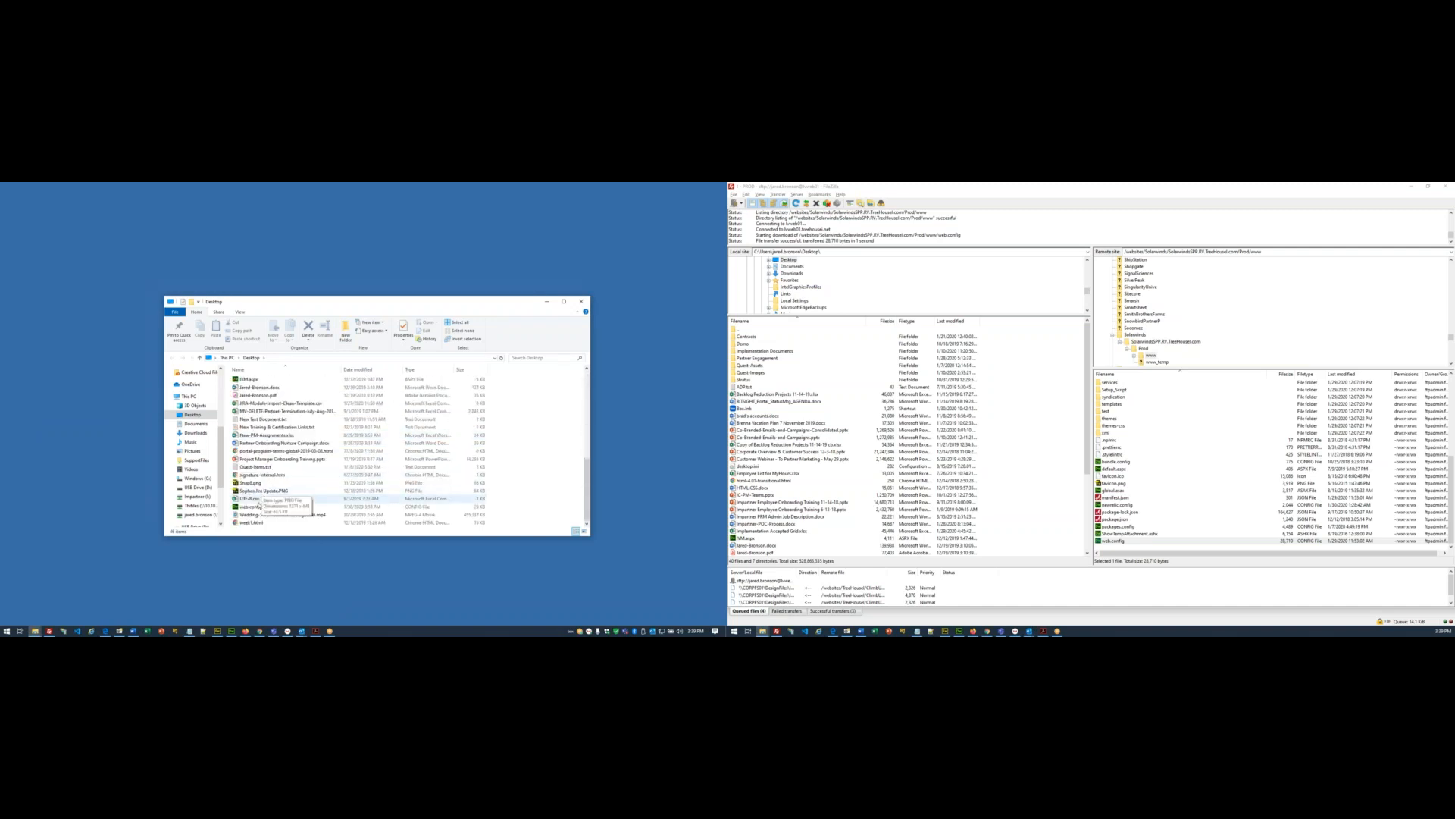
pyautogui.click(253, 507)
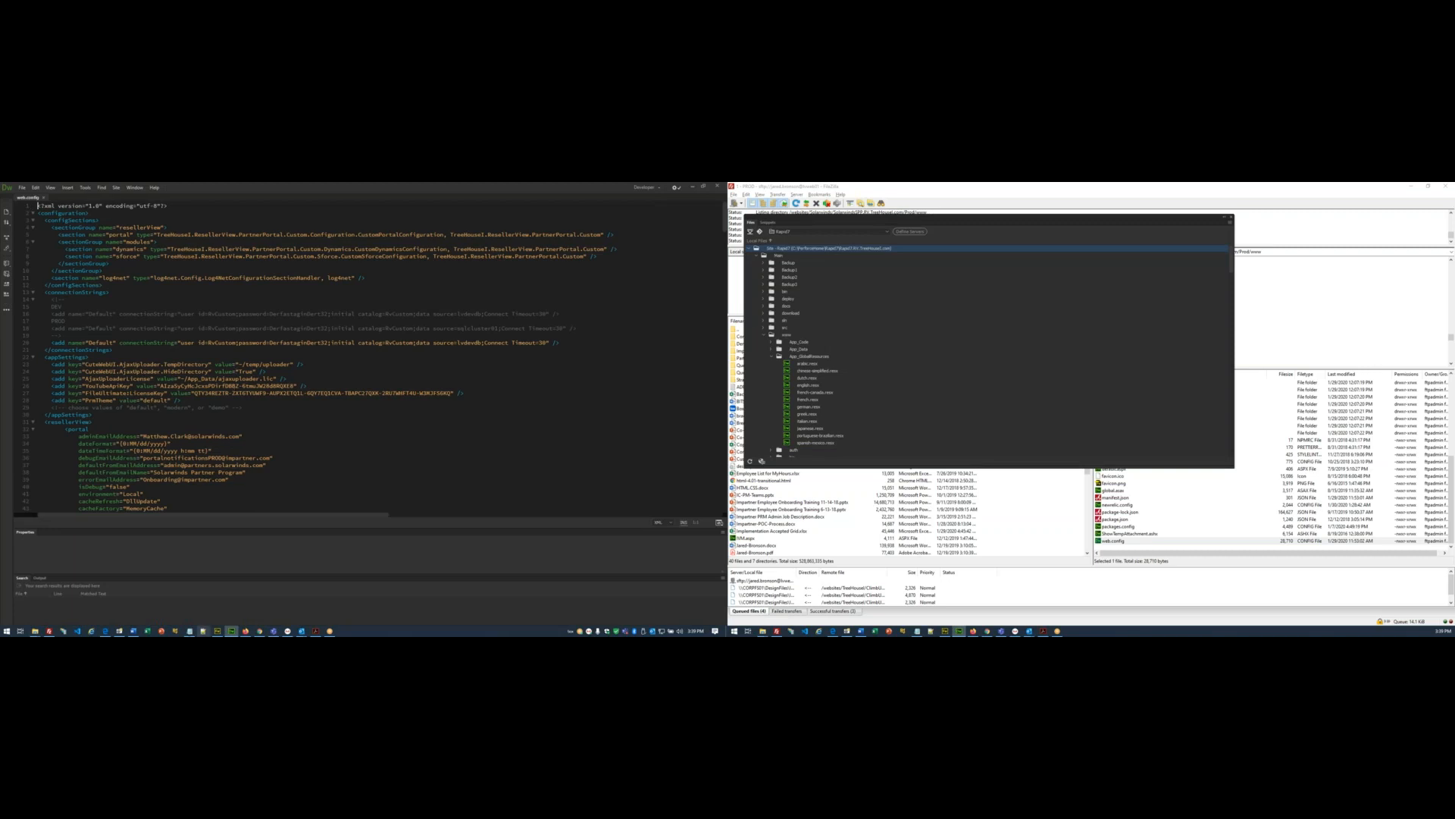
# - Copy the sending e-mail address from the setup checklist
pyautogui.click(190, 631)
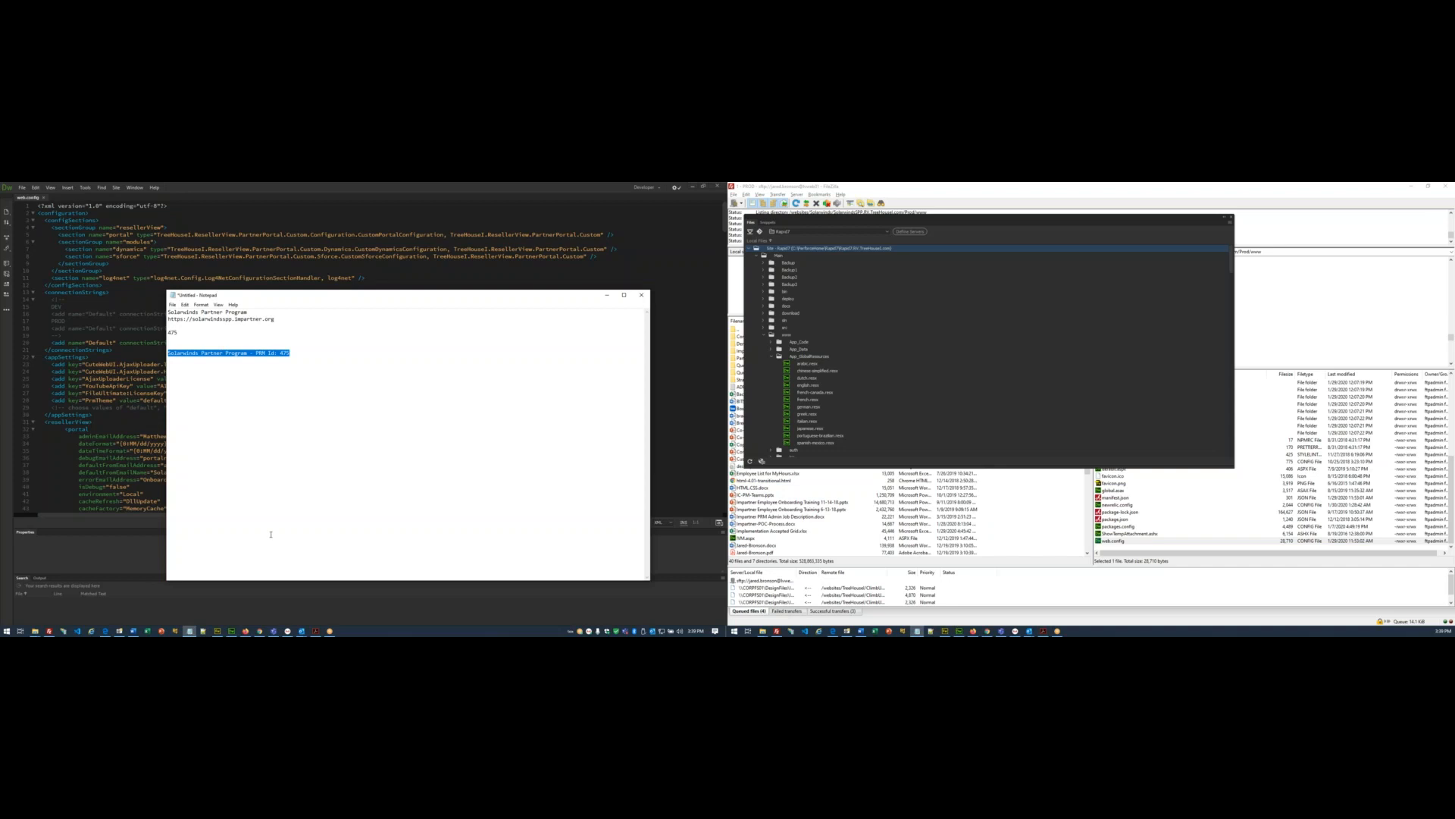
pyautogui.click(134, 631)
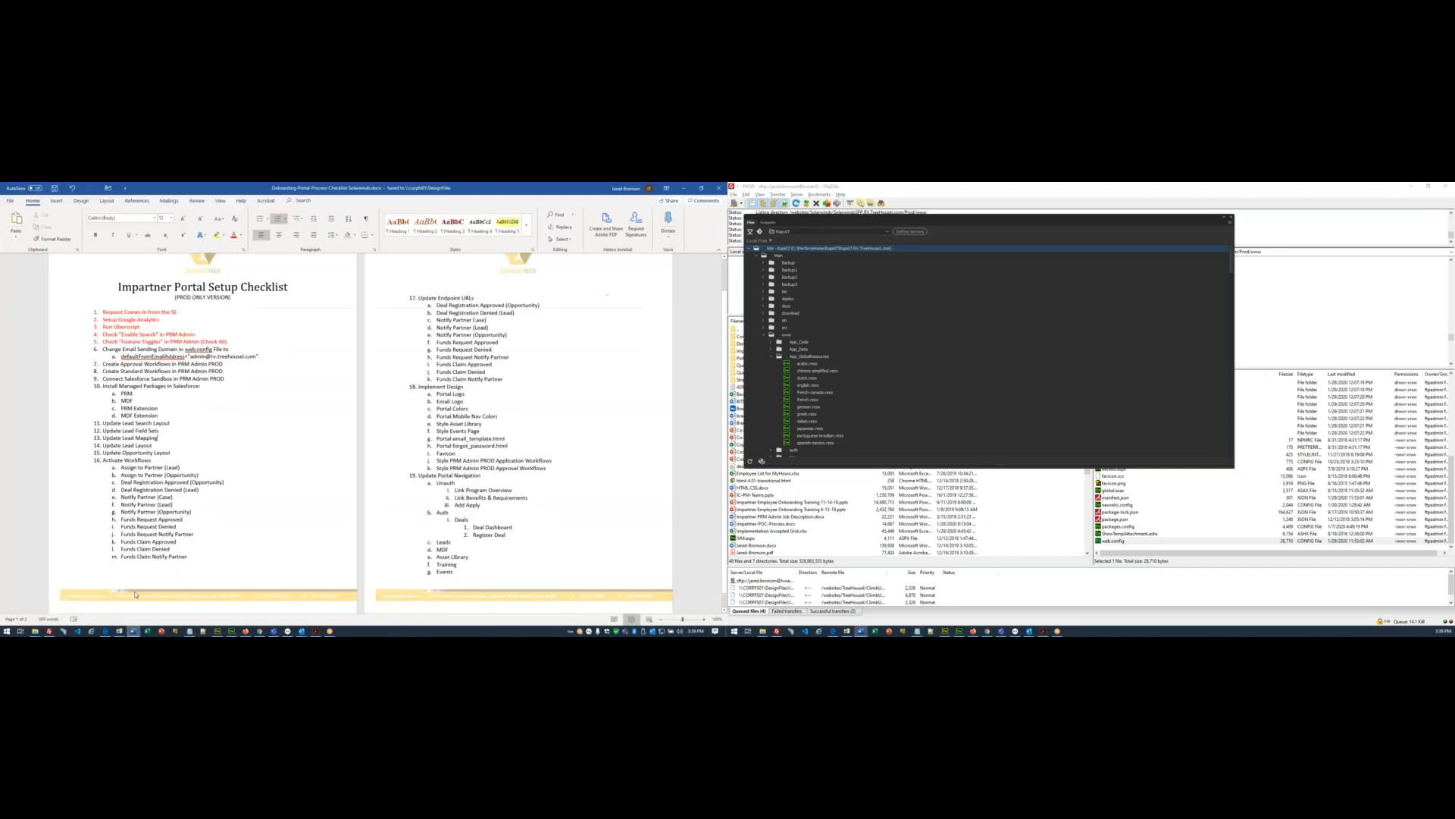
pyautogui.doubleClick(230, 355)
pyautogui.hotkey('ctrl', 'c')
pyautogui.hotkey('alt', 'Tab')
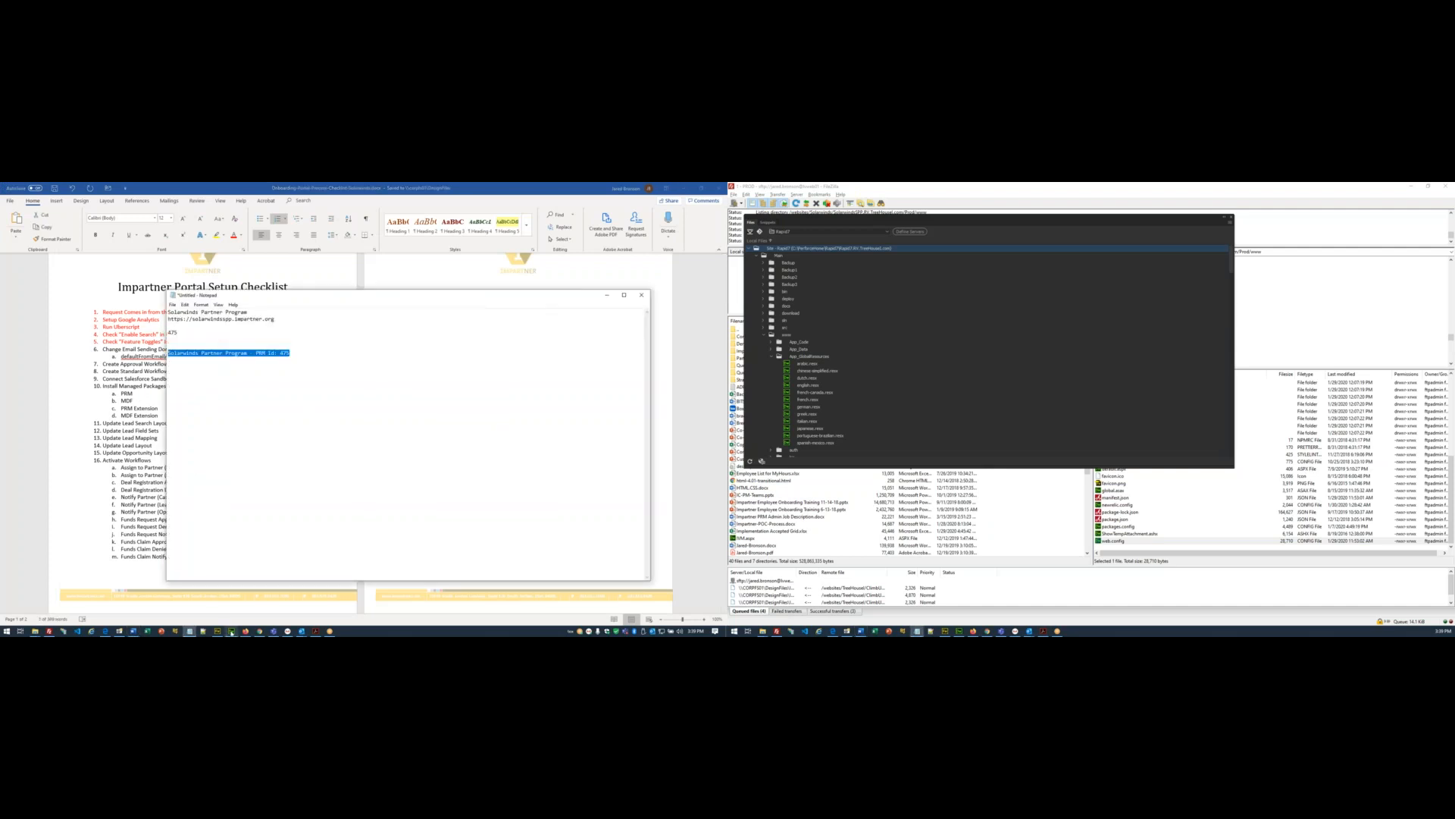
# - Paste the copied address over the admin e-mail value in web.config and close the file
pyautogui.click(231, 631)
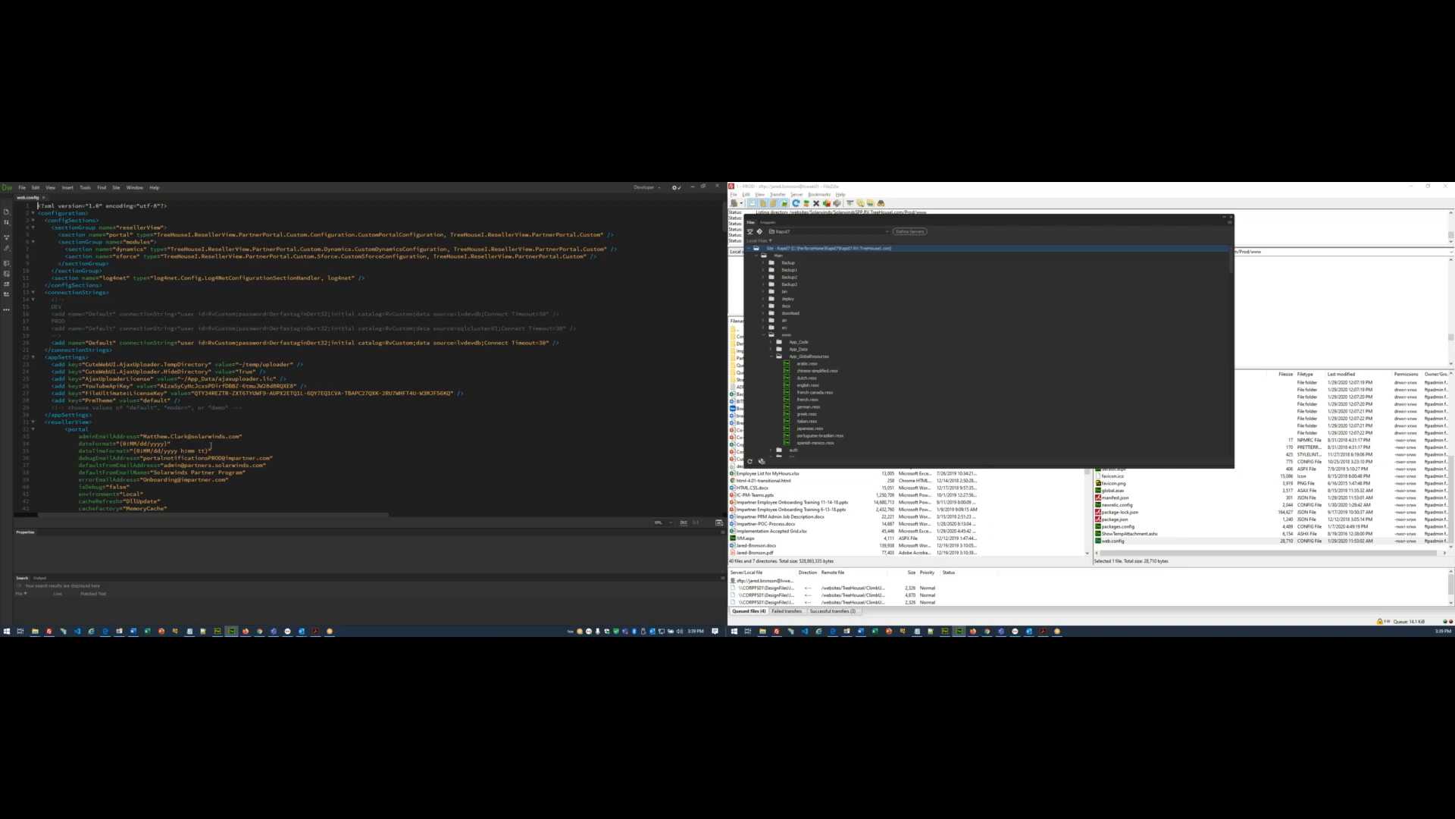
pyautogui.scroll(-3, 212, 447)
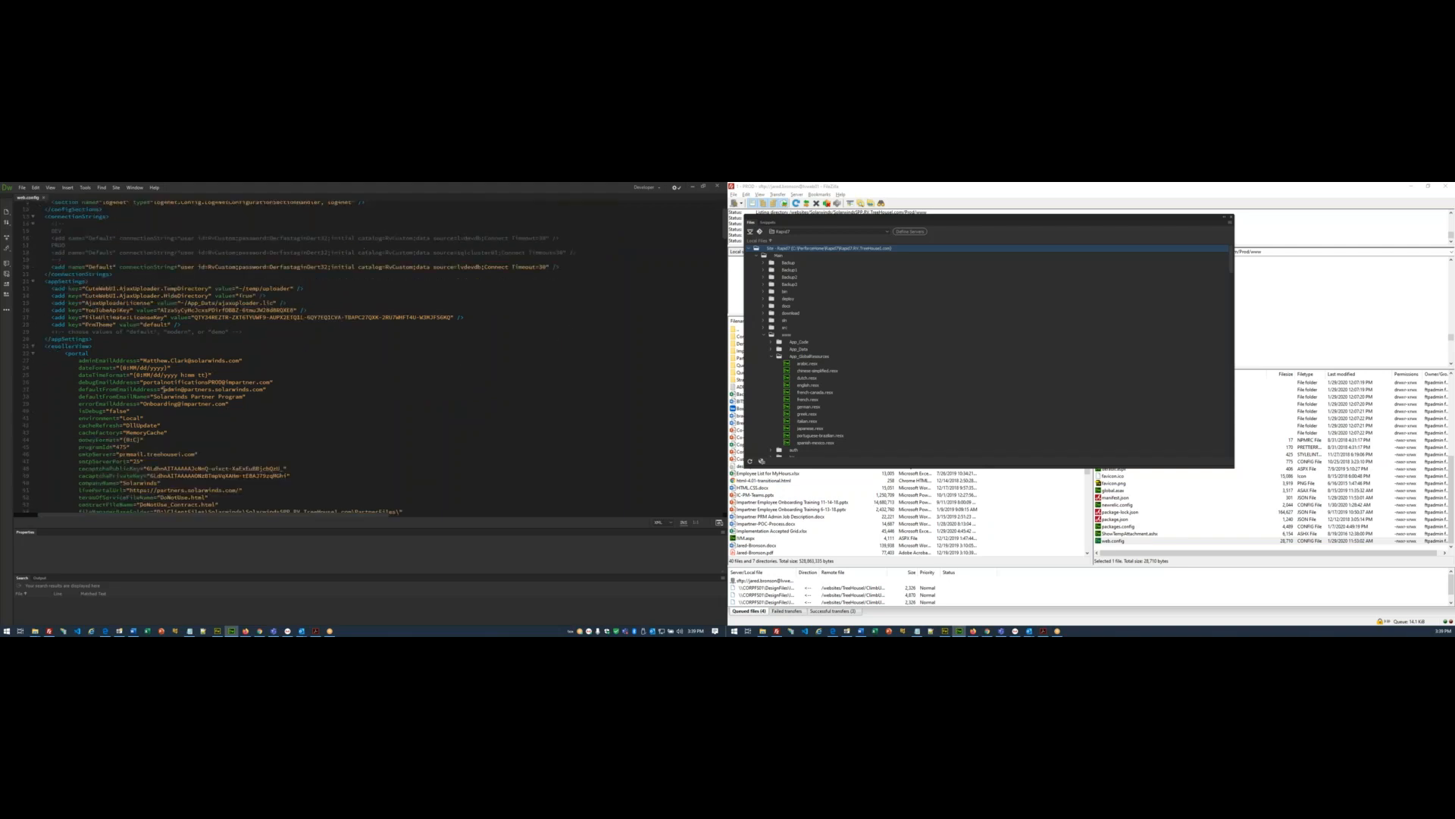
pyautogui.moveTo(164, 388); pyautogui.dragTo(264, 389)
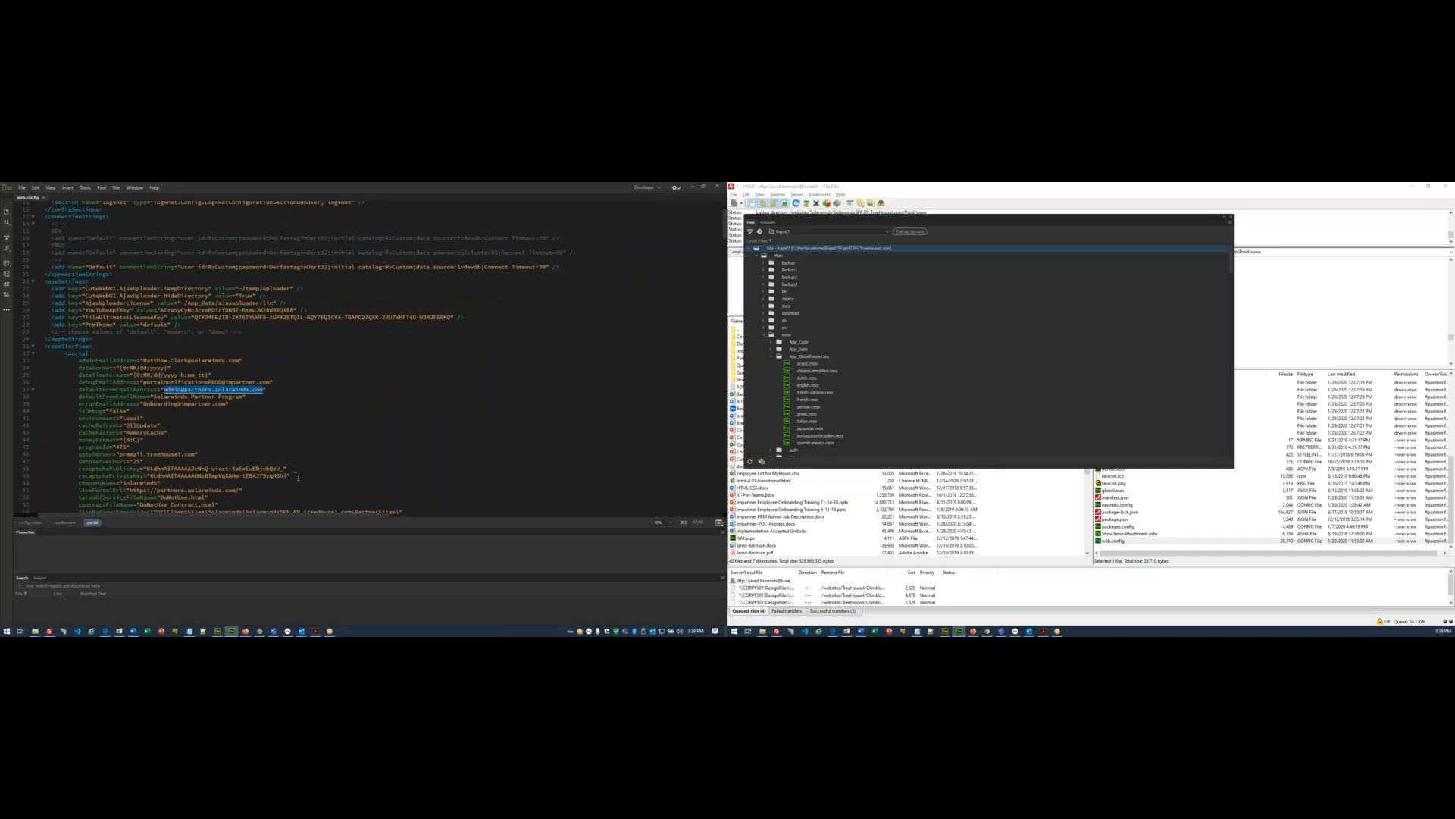
pyautogui.hotkey('ctrl', 'v')
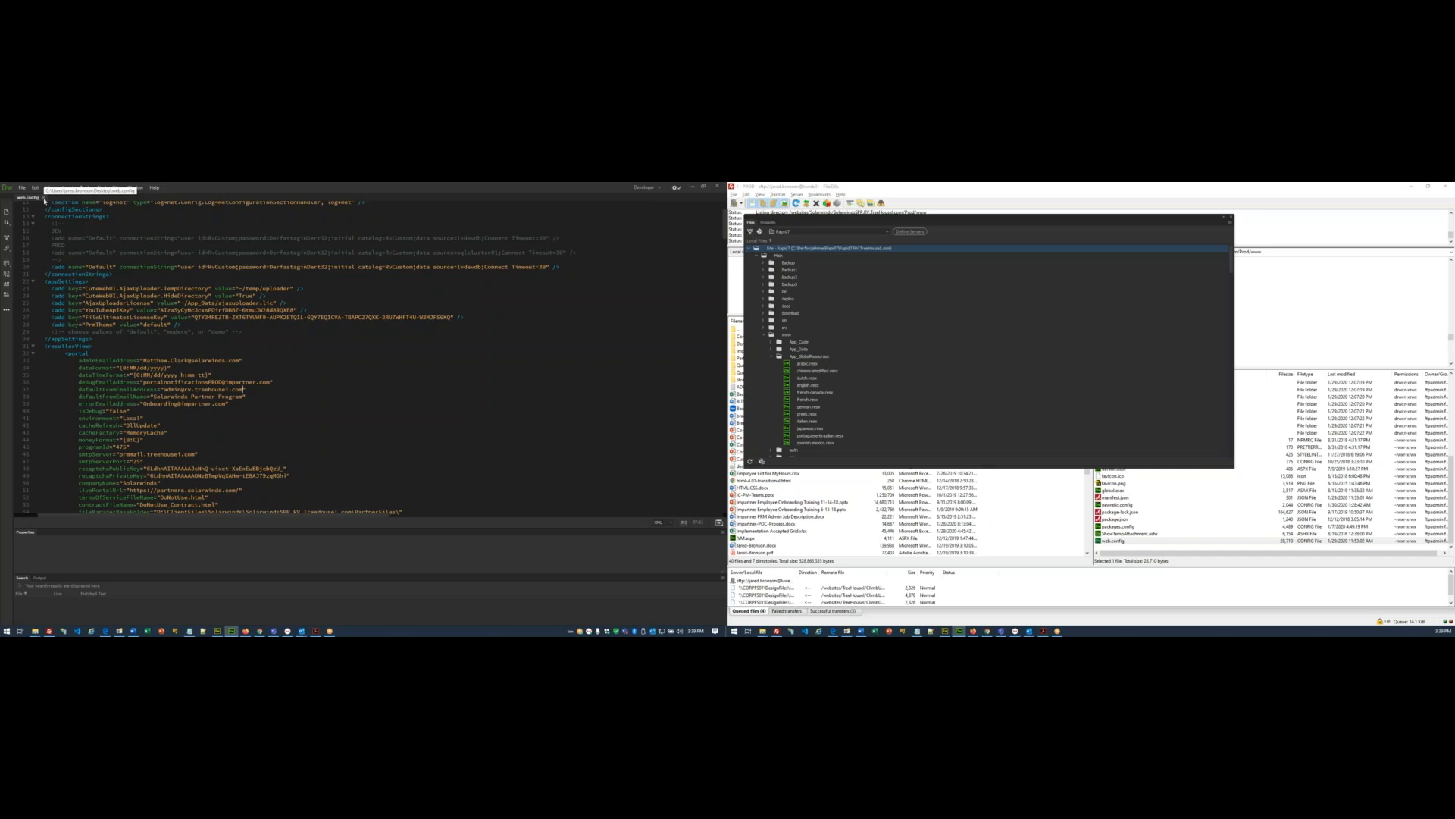
pyautogui.hotkey('ctrl', 'w')
pyautogui.click(691, 186)
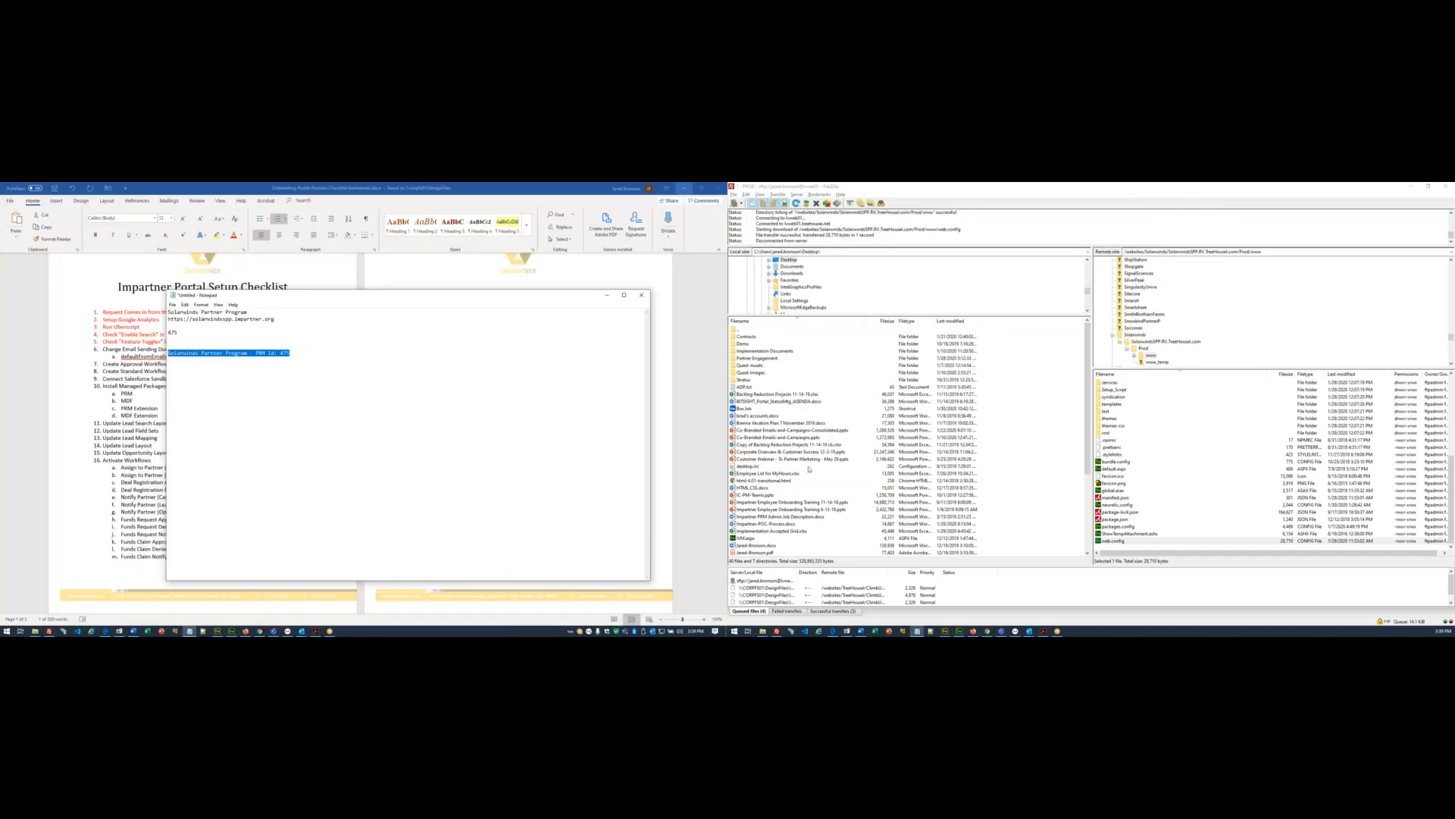
# - Upload the edited web.config to the Solarwinds server, overwriting the remote copy
pyautogui.scroll(-5, 808, 483)
pyautogui.moveTo(759, 539); pyautogui.dragTo(1229, 528)
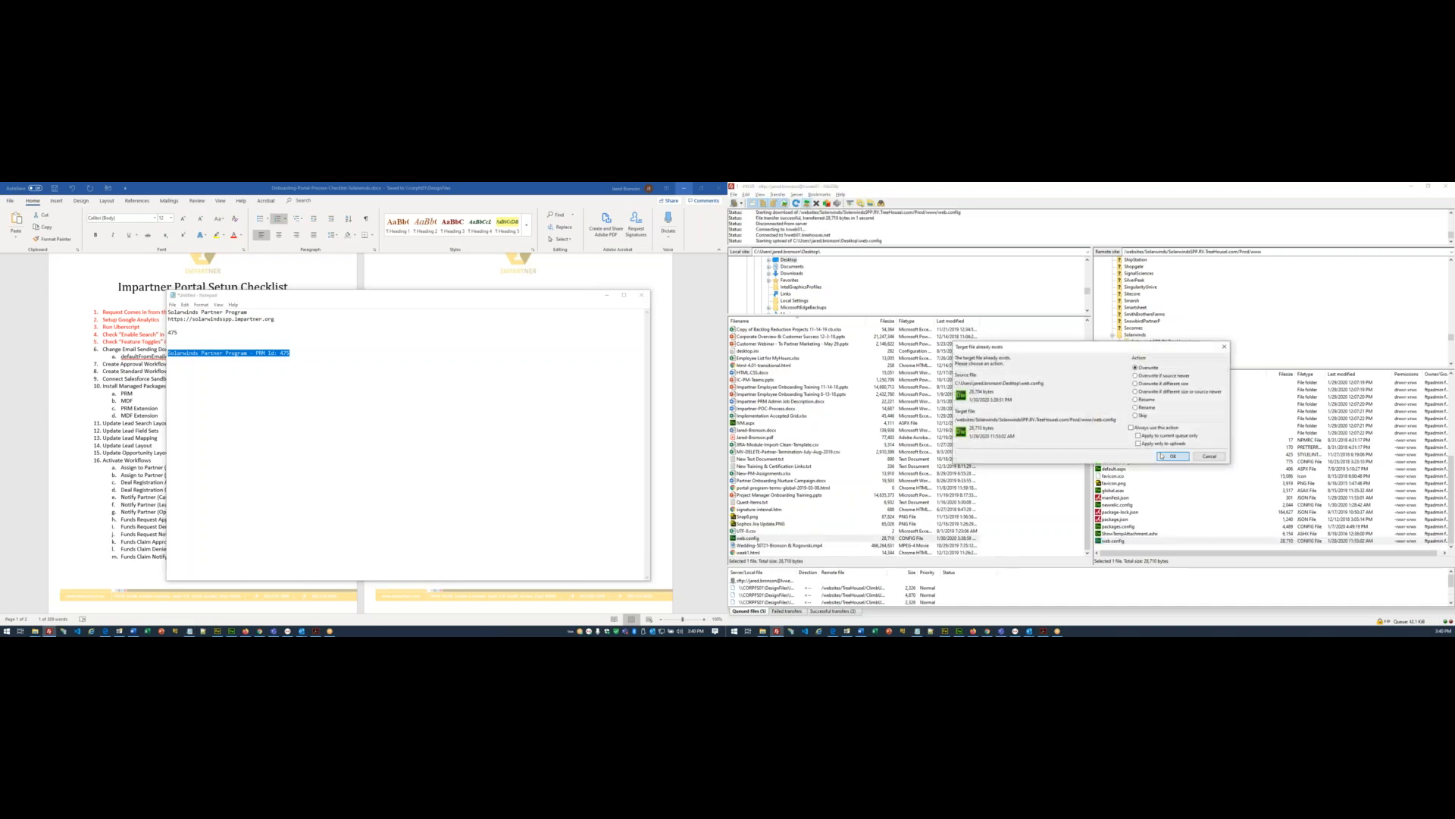
pyautogui.click(1171, 456)
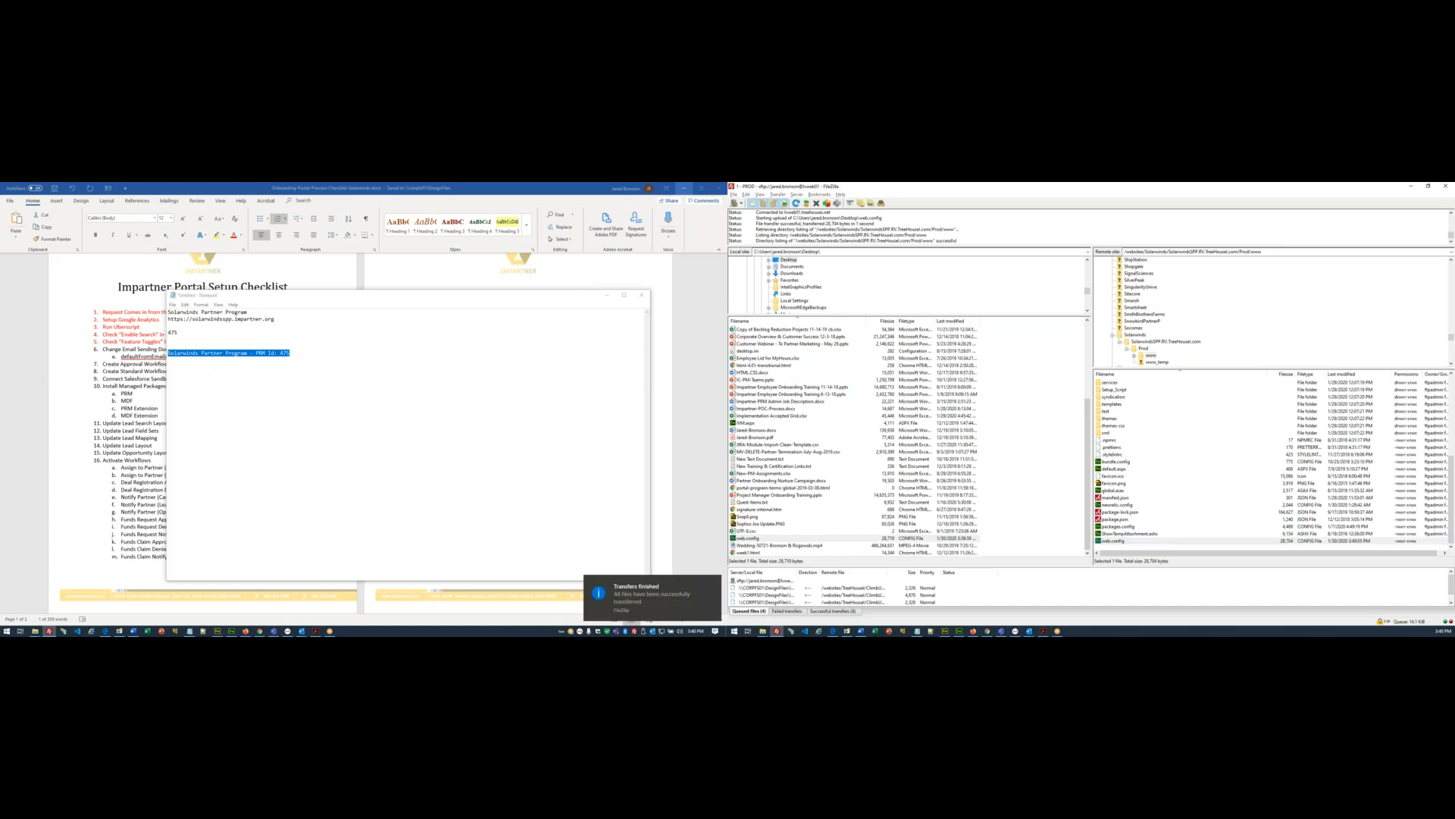
# - Select the email-domain checklist item and its sub-line in the setup checklist
pyautogui.click(30, 407)
pyautogui.moveTo(237, 353); pyautogui.dragTo(66, 341)
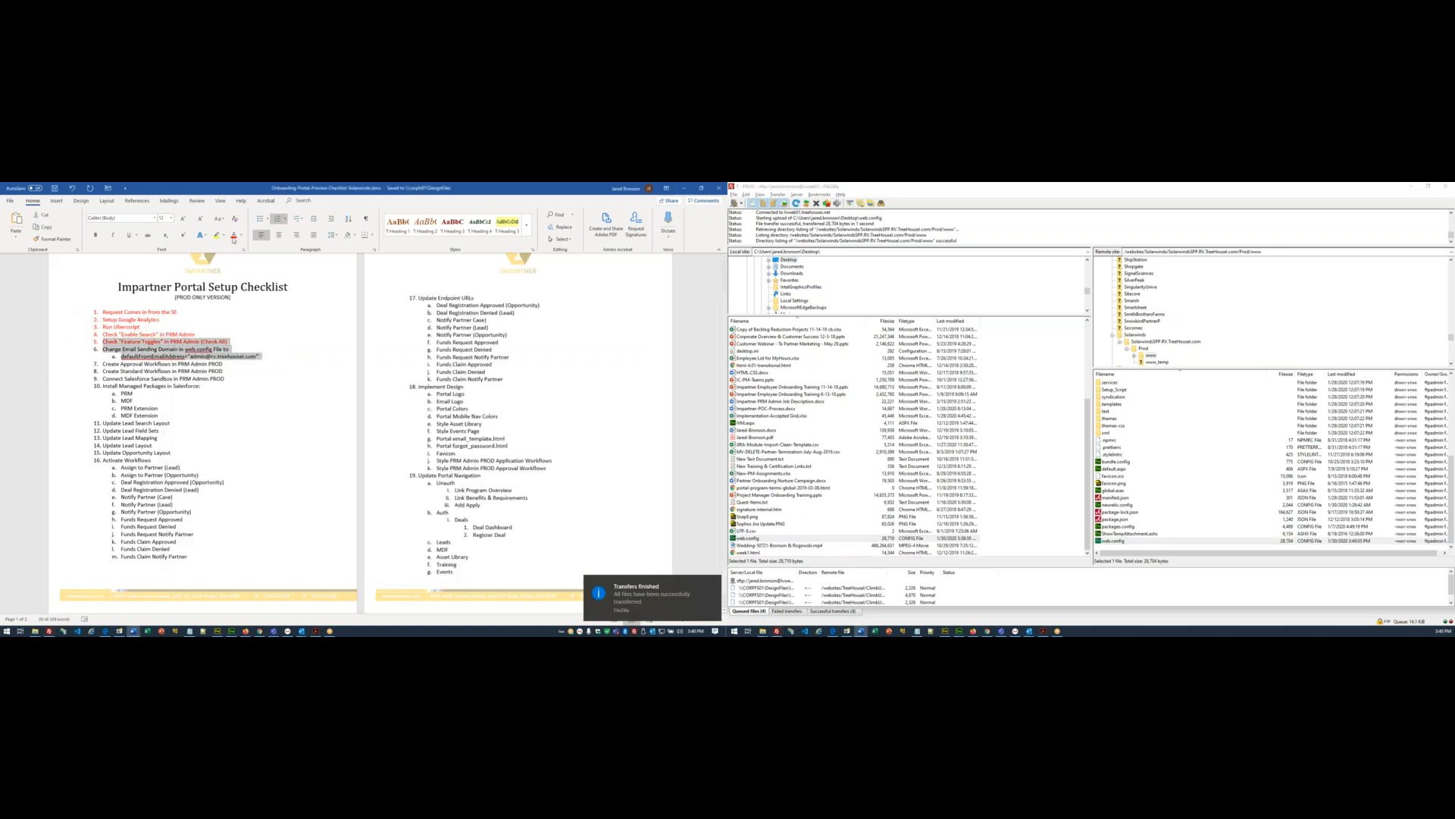
pyautogui.click(240, 406)
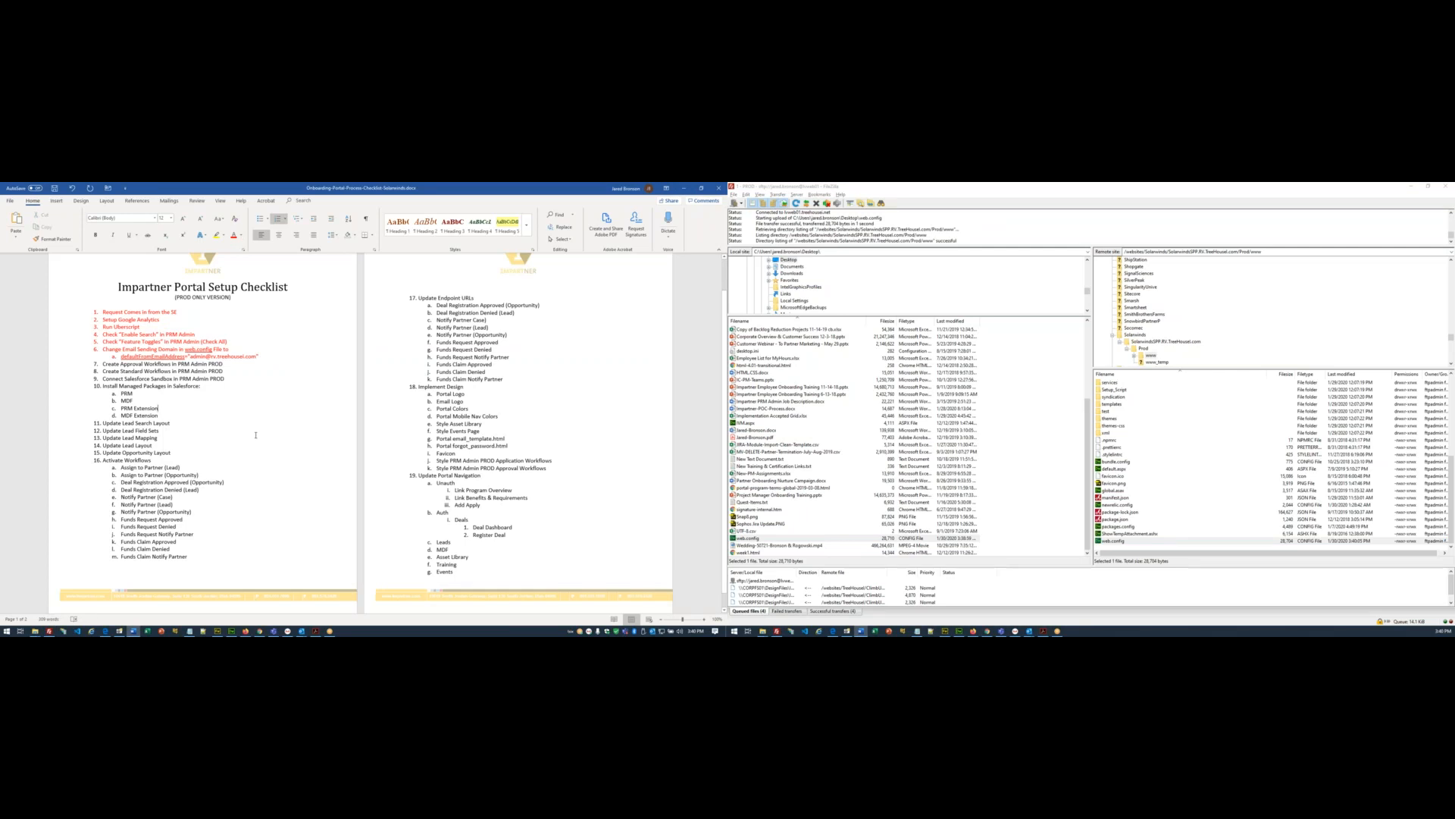
# - Save the checklist, then go Back to Application from the Solarwinds Update Program page
pyautogui.hotkey('ctrl', 's')
pyautogui.click(260, 630)
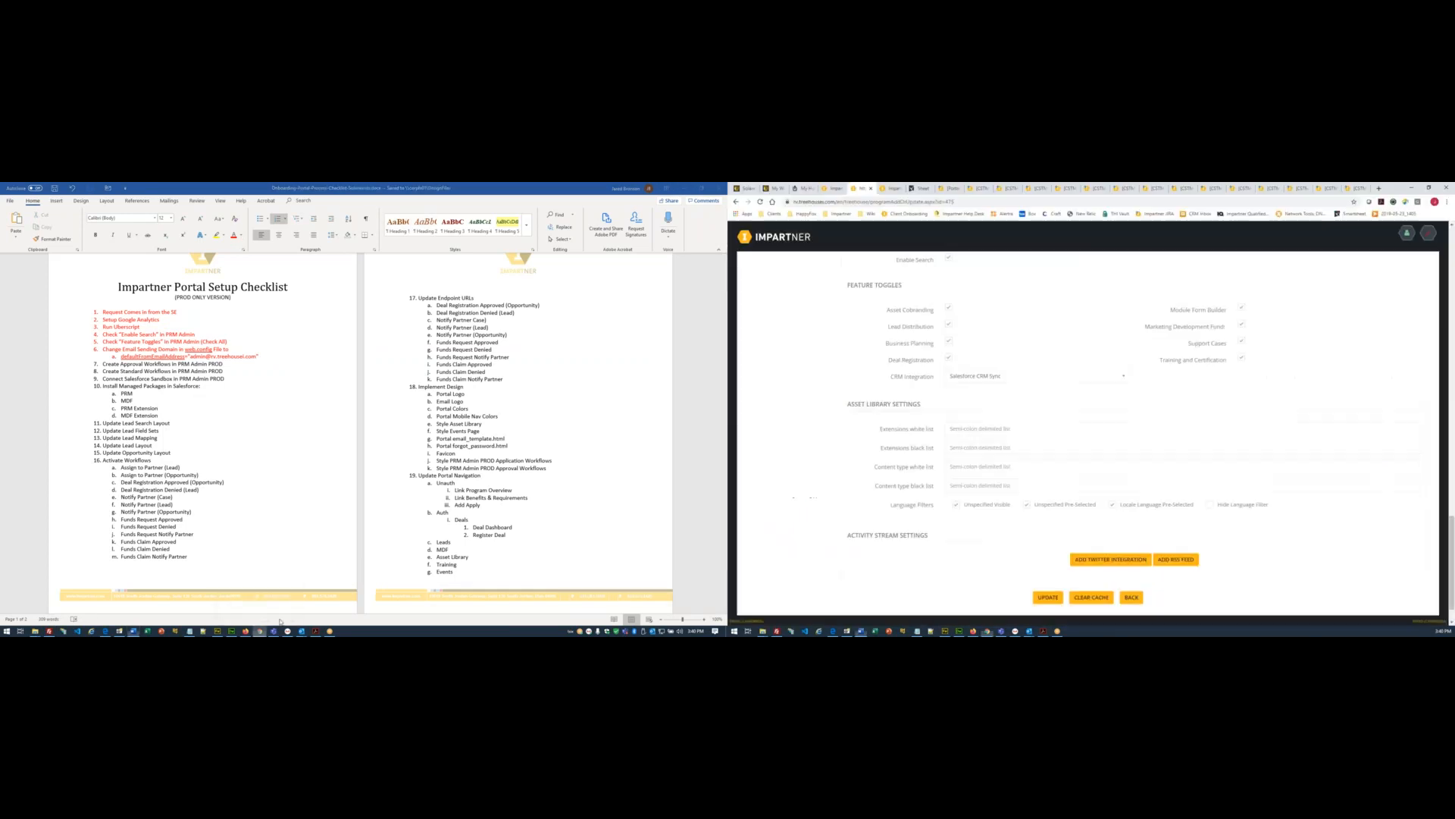
pyautogui.scroll(20, 884, 344)
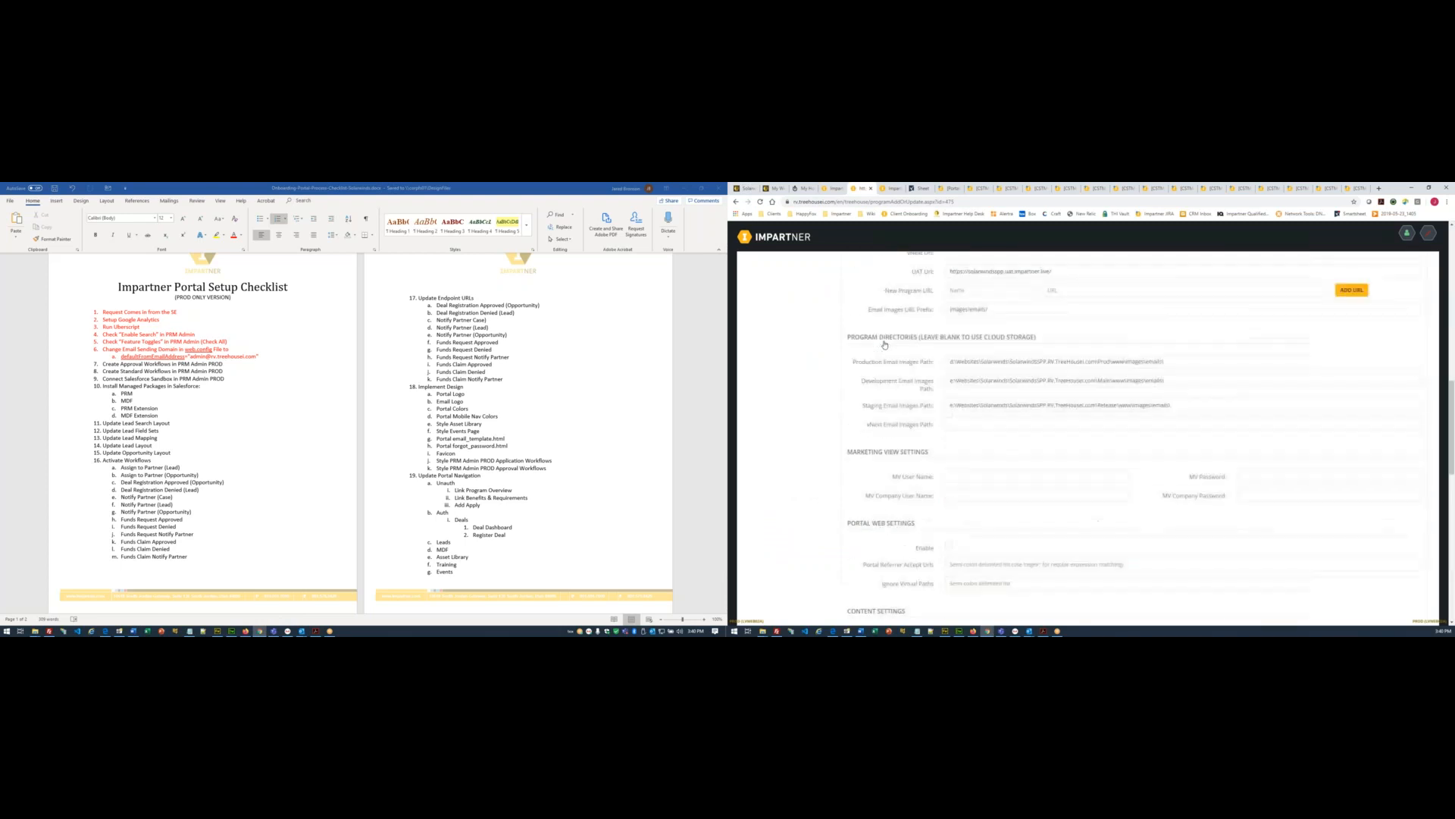
pyautogui.scroll(1, 807, 493)
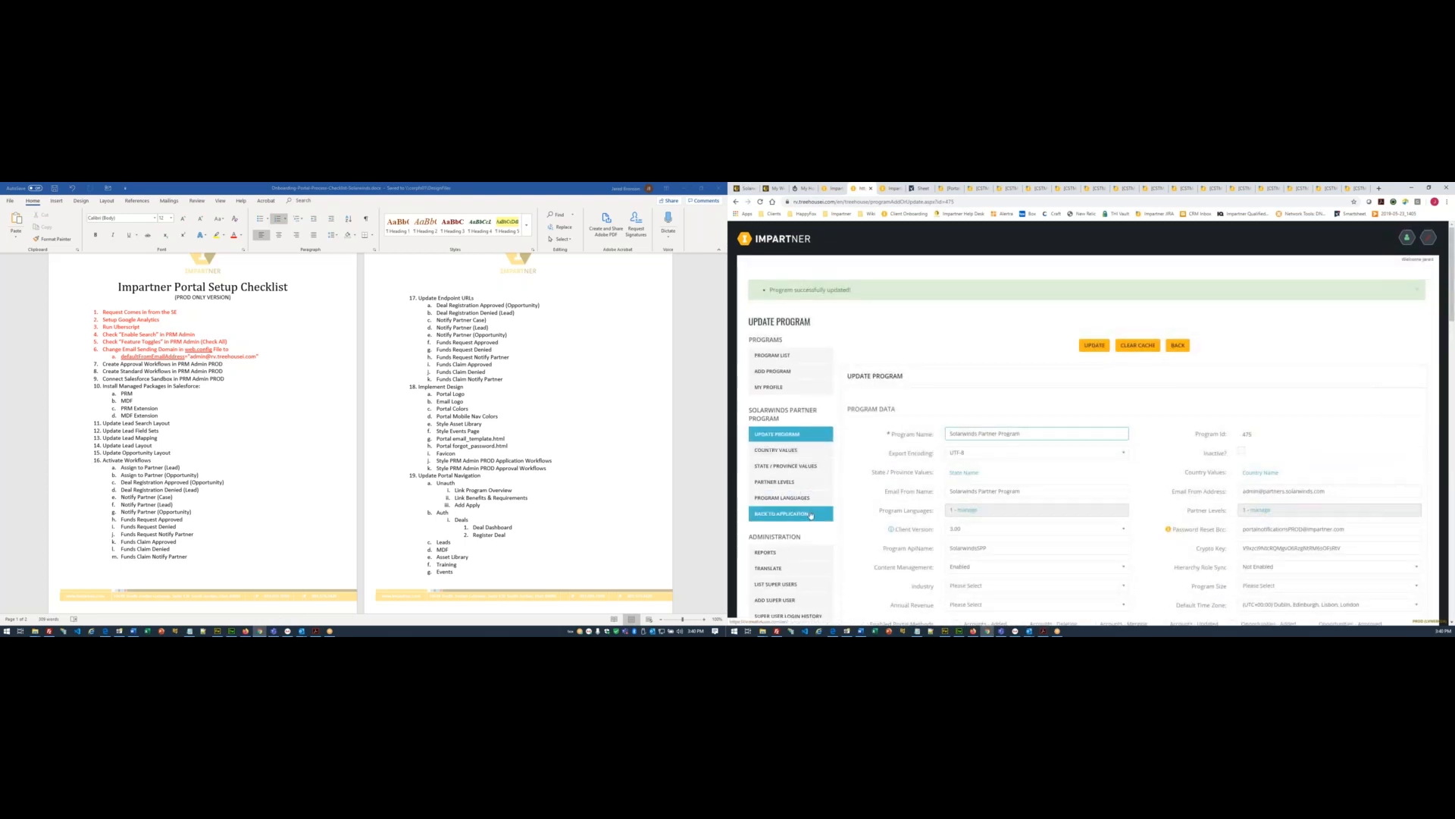
pyautogui.click(805, 514)
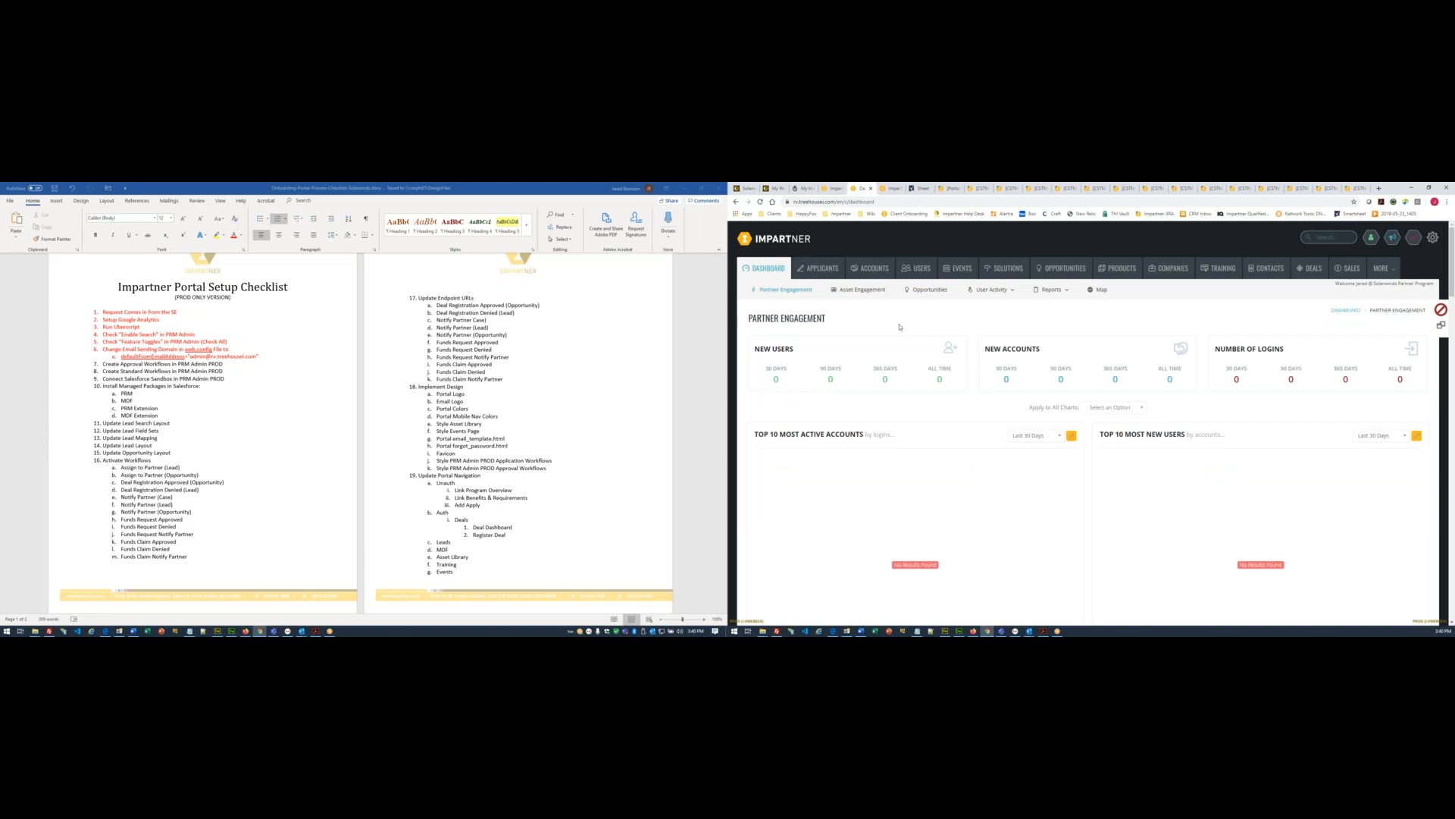
# - Open Applicants > Approval Workflows > Notification Templates, then bring up the reference portal in Firefox
pyautogui.click(824, 270)
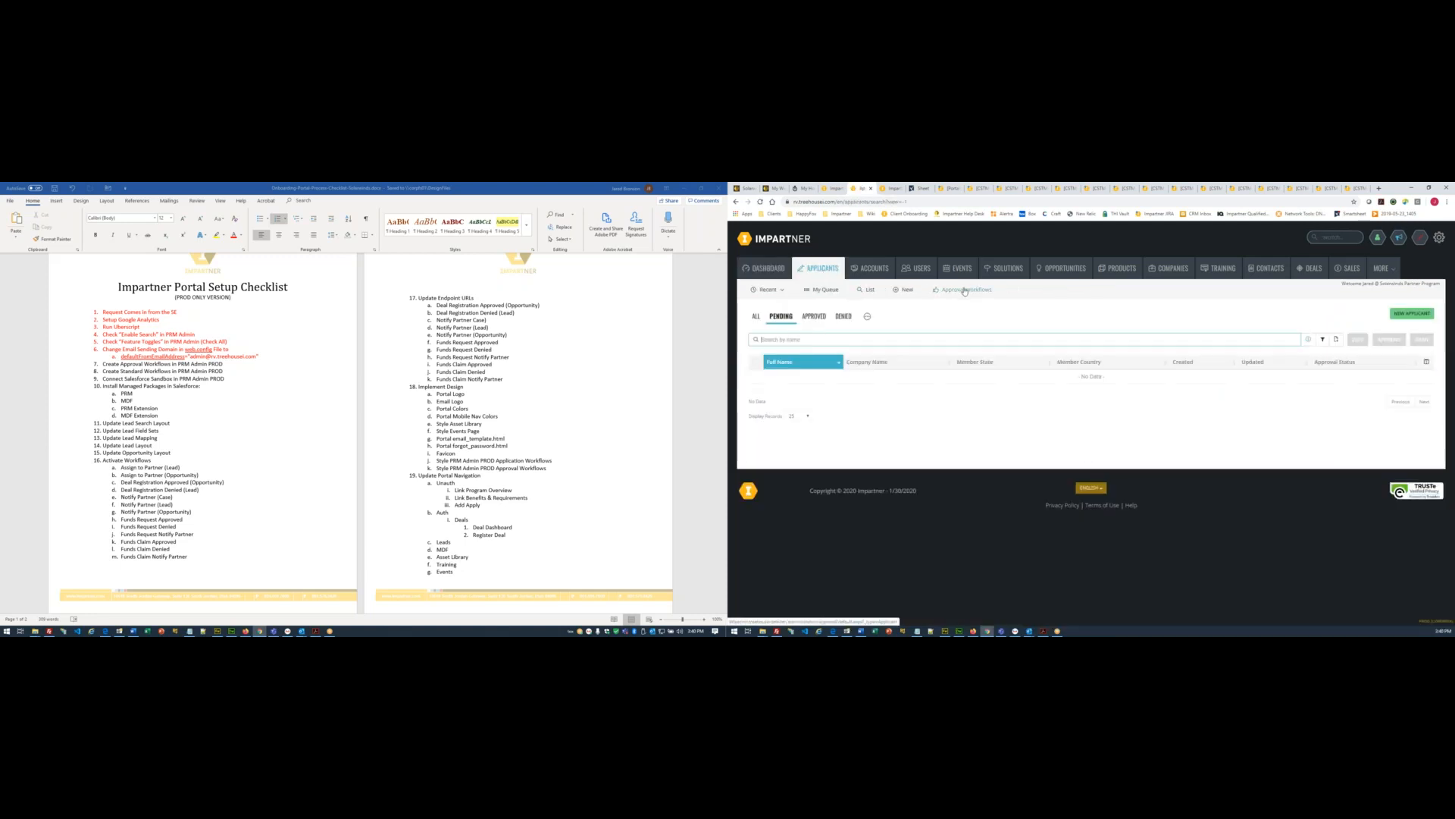
pyautogui.click(964, 291)
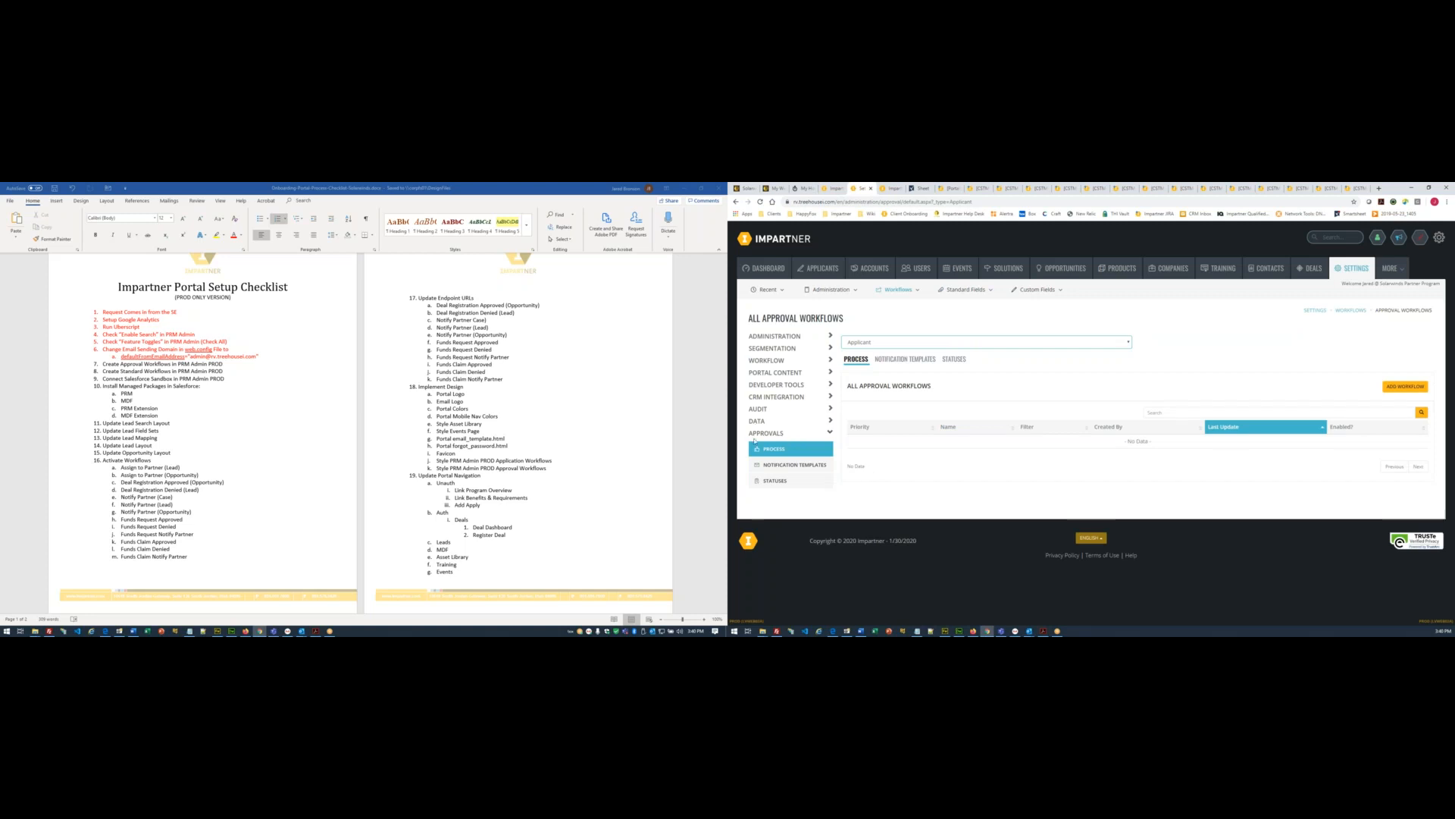
pyautogui.click(794, 465)
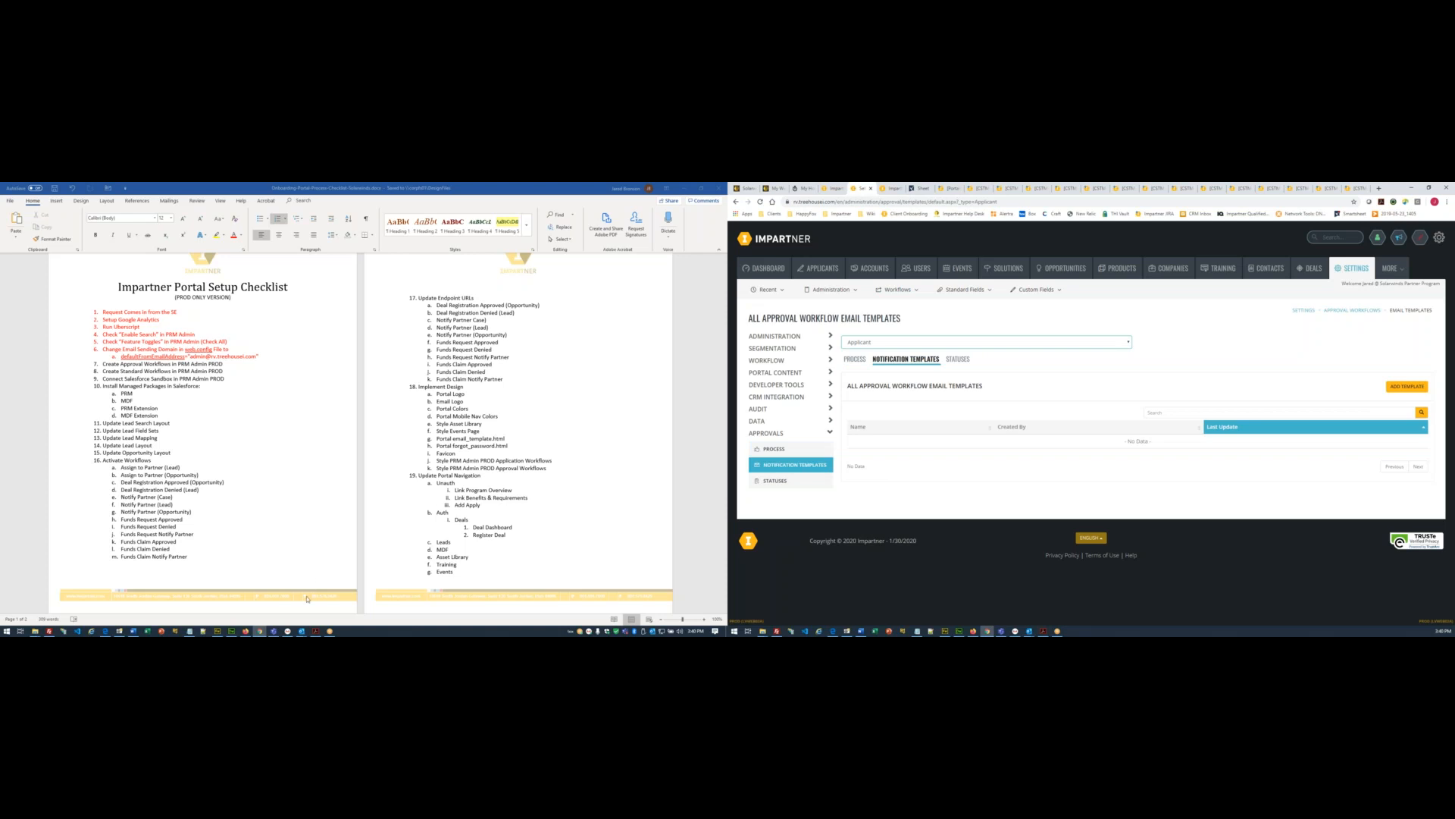
pyautogui.click(245, 630)
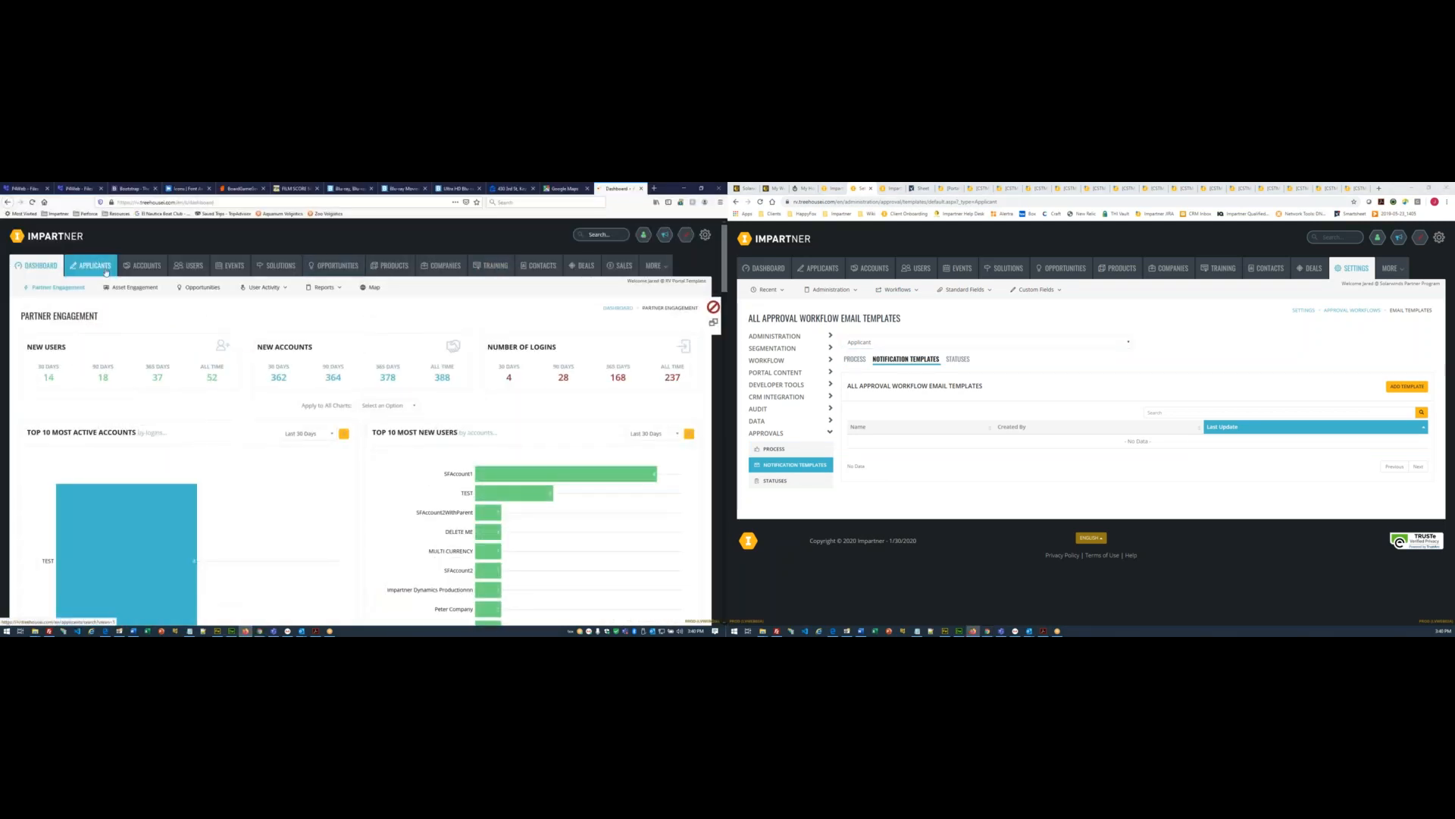
# - Open the reference Internal Notification template, add a new template in the new portal, and copy its name
pyautogui.click(106, 271)
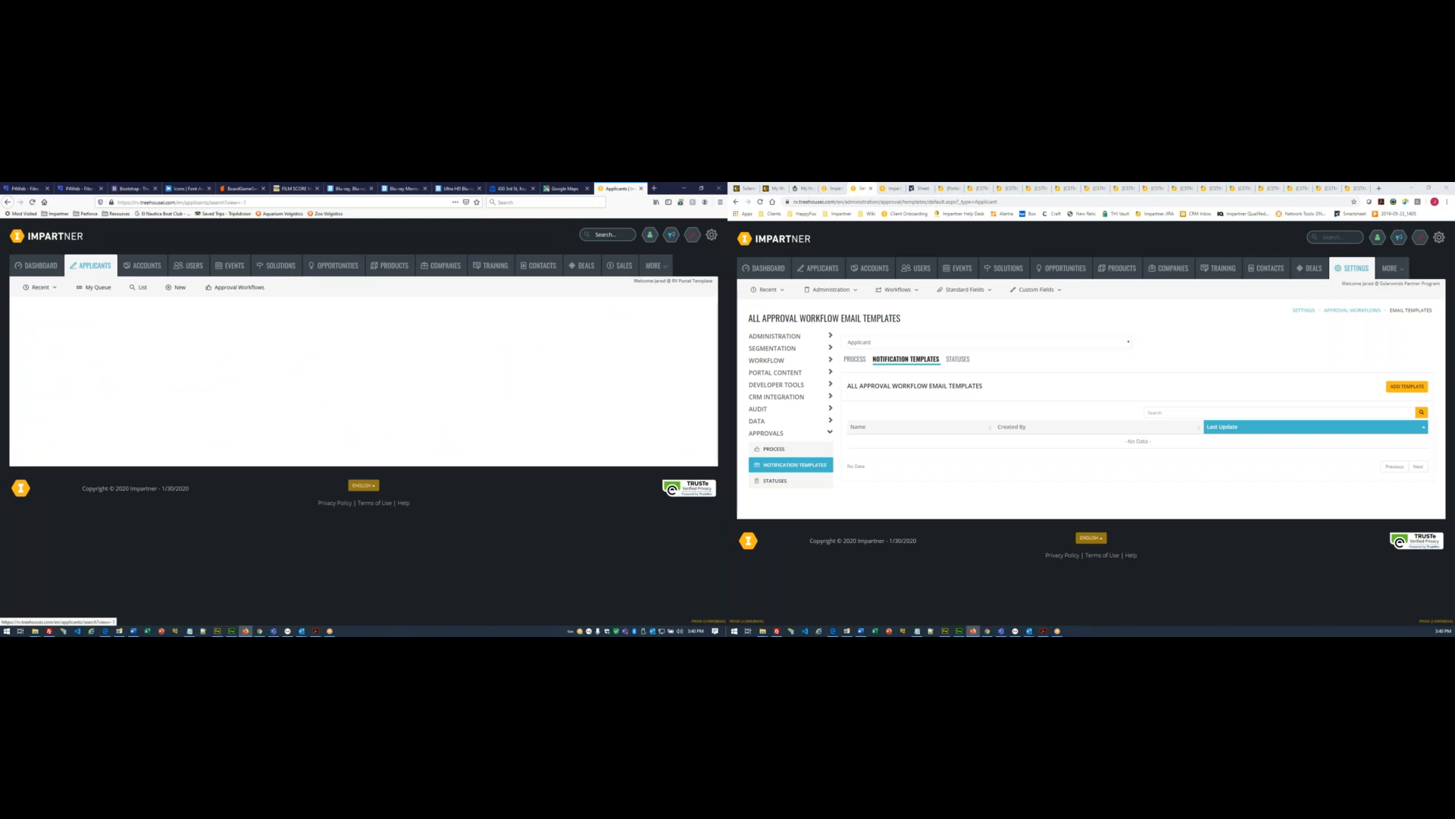
pyautogui.click(239, 288)
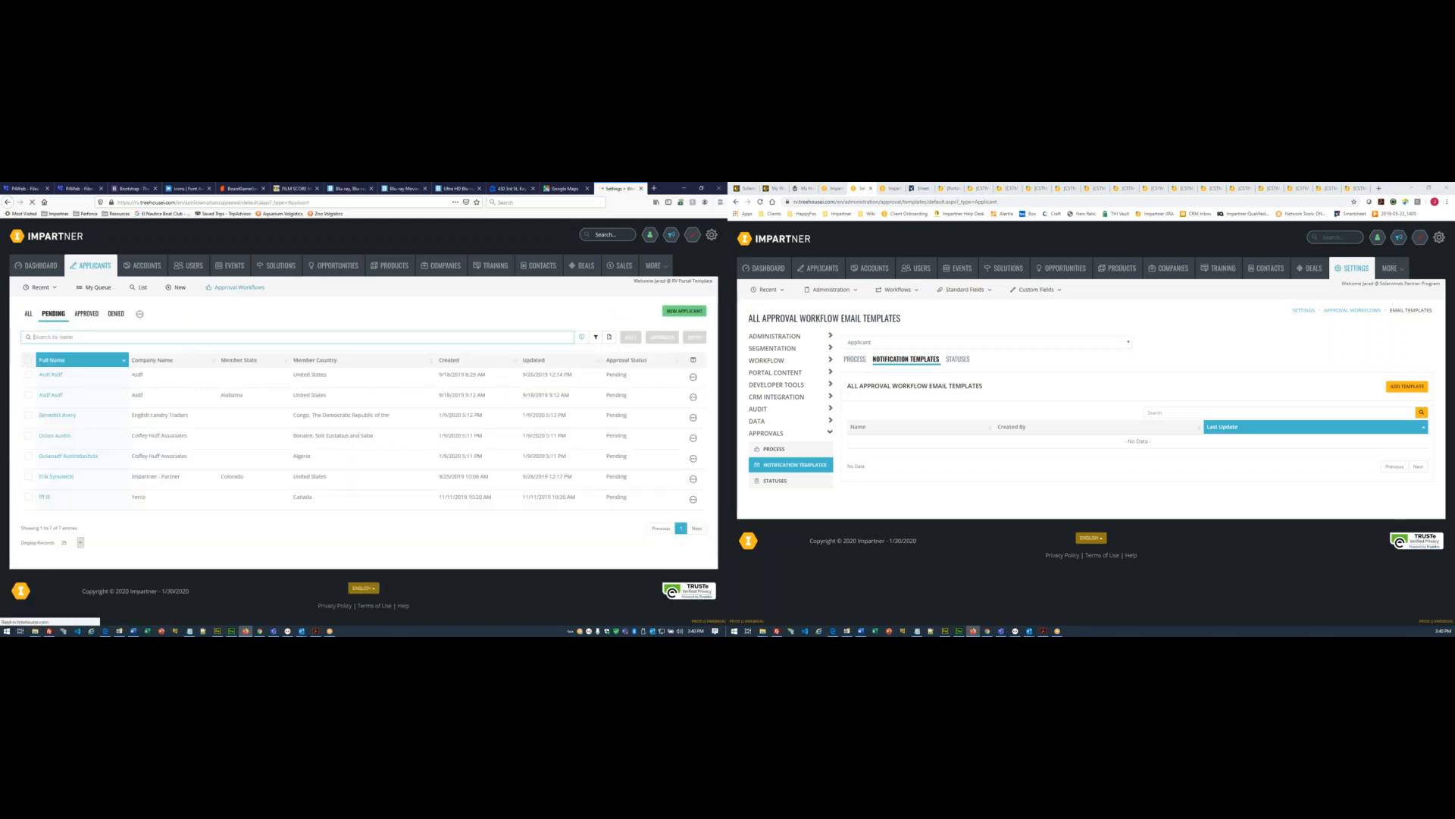
pyautogui.click(75, 464)
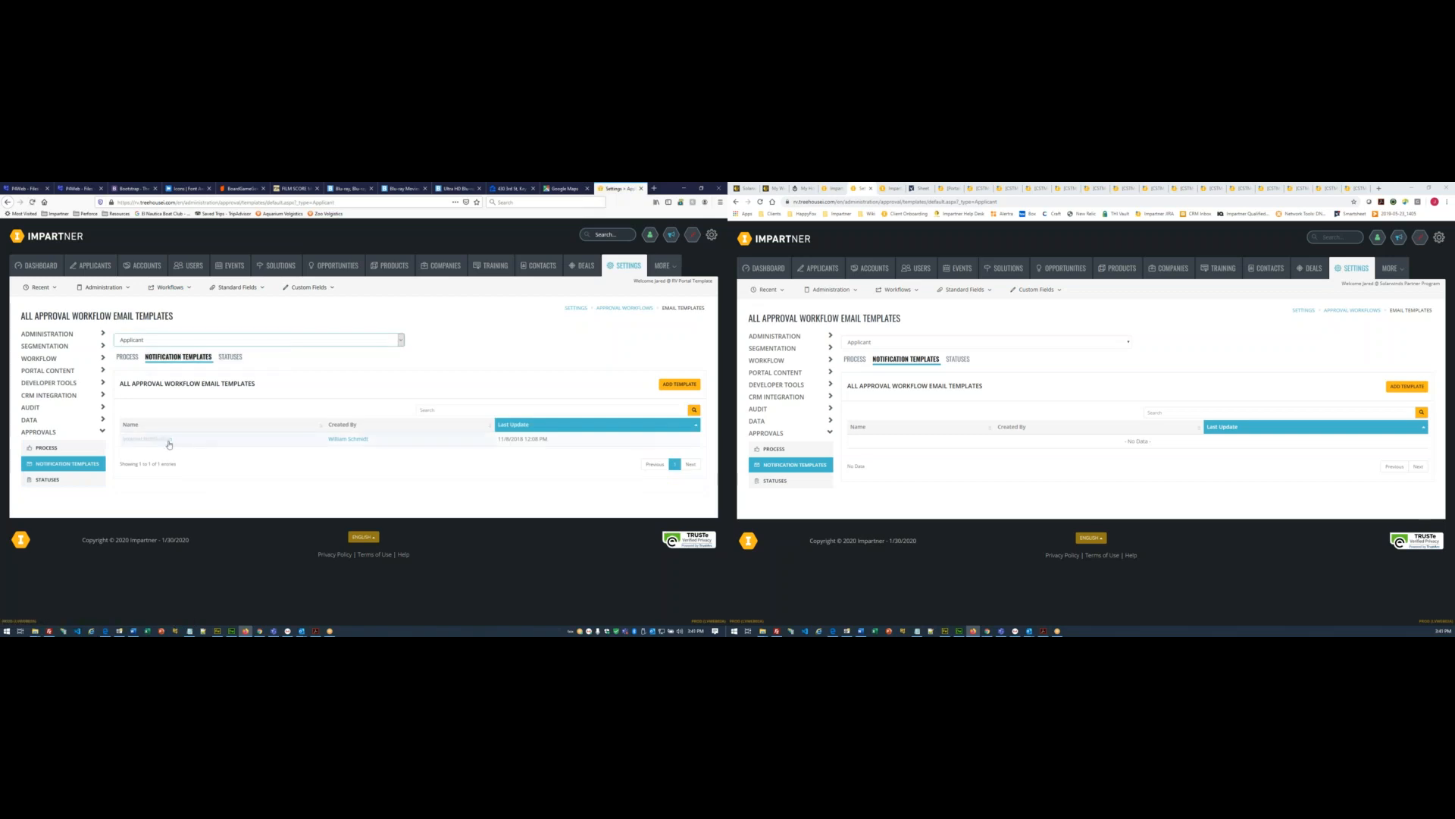
pyautogui.click(169, 440)
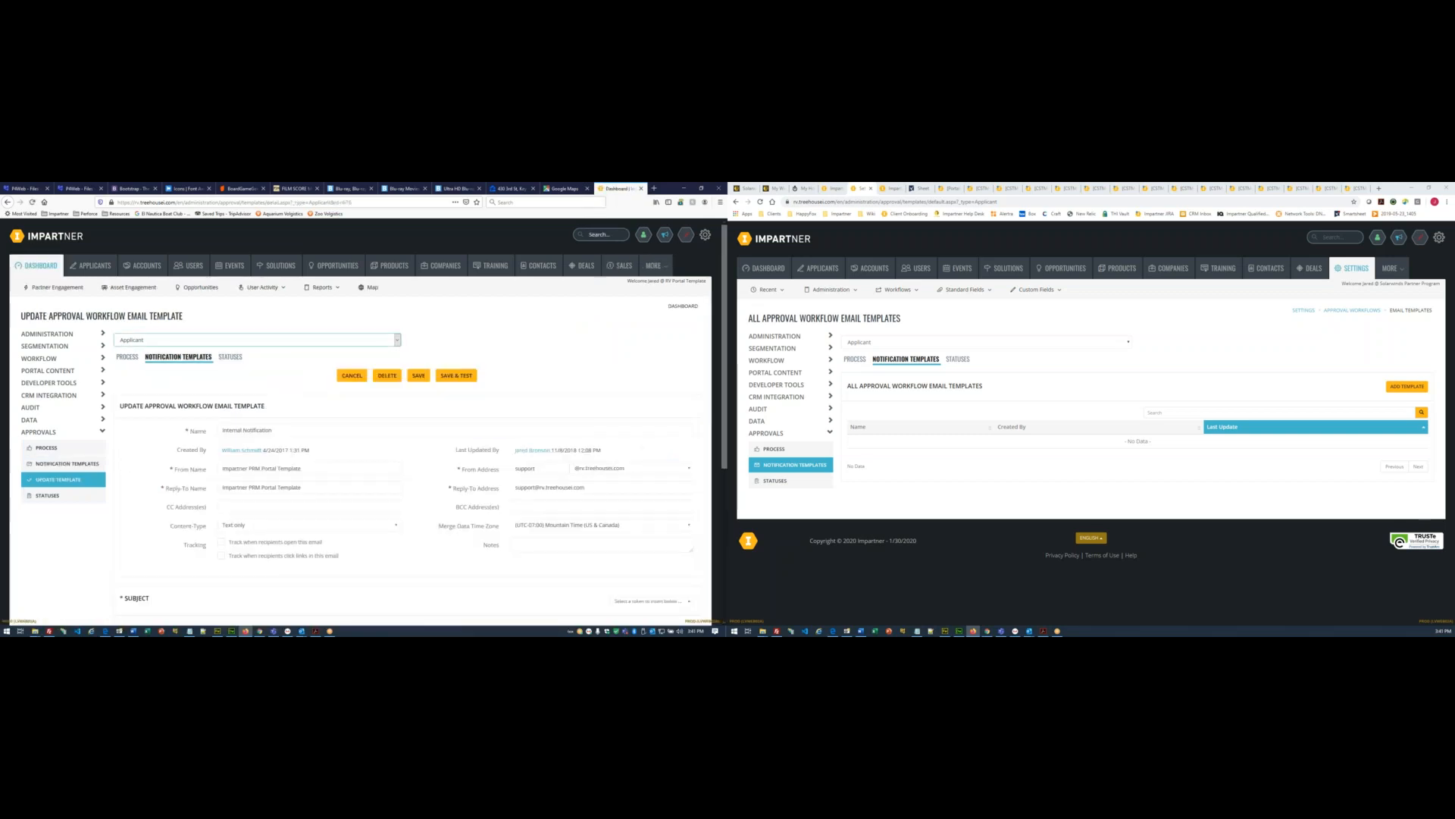
pyautogui.click(1407, 388)
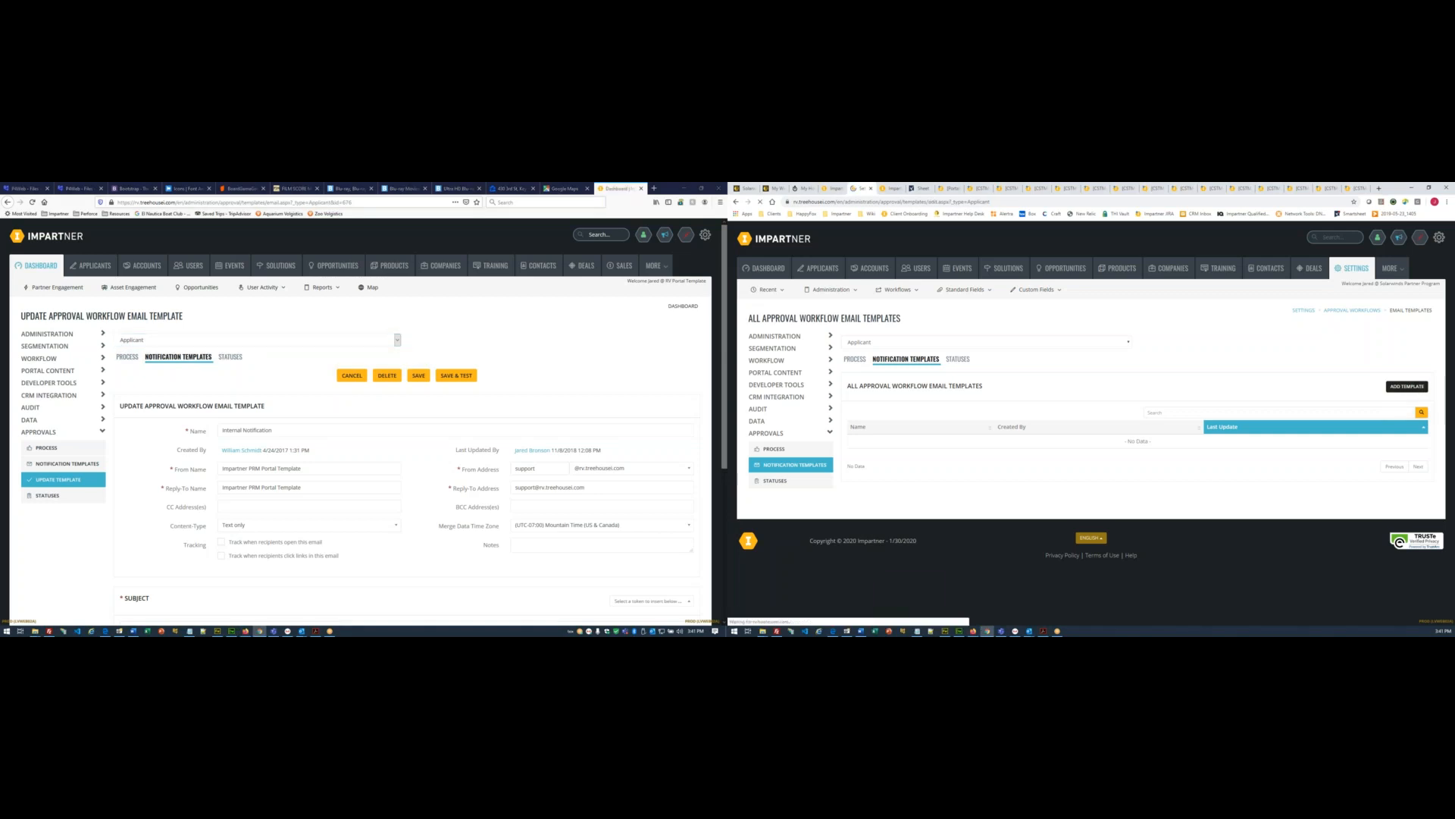
pyautogui.moveTo(296, 430); pyautogui.dragTo(219, 430)
pyautogui.hotkey('ctrl', 'c')
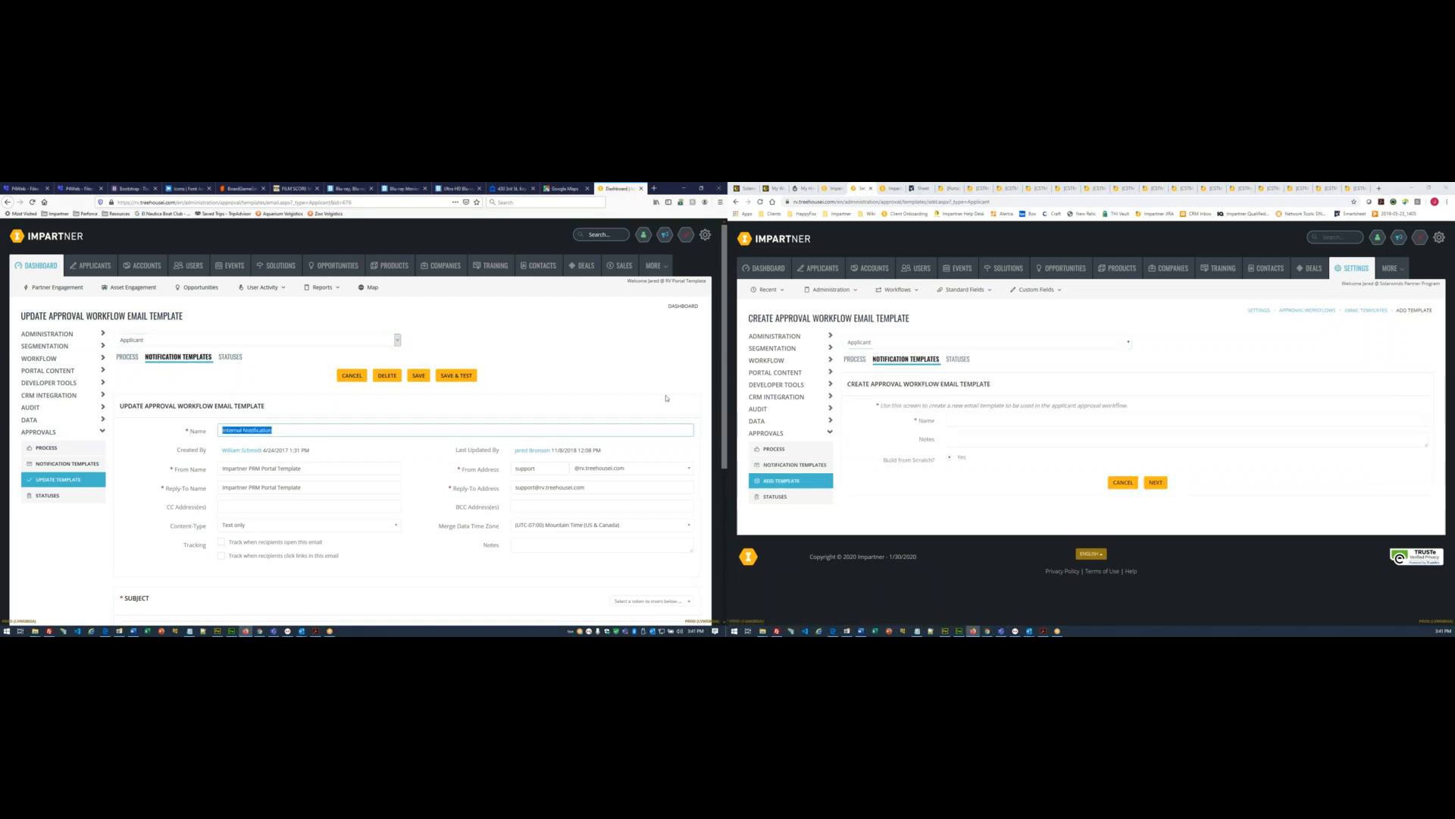
# - Name the new template 'Internal Notification' and create it
pyautogui.click(964, 423)
pyautogui.hotkey('ctrl', 'v')
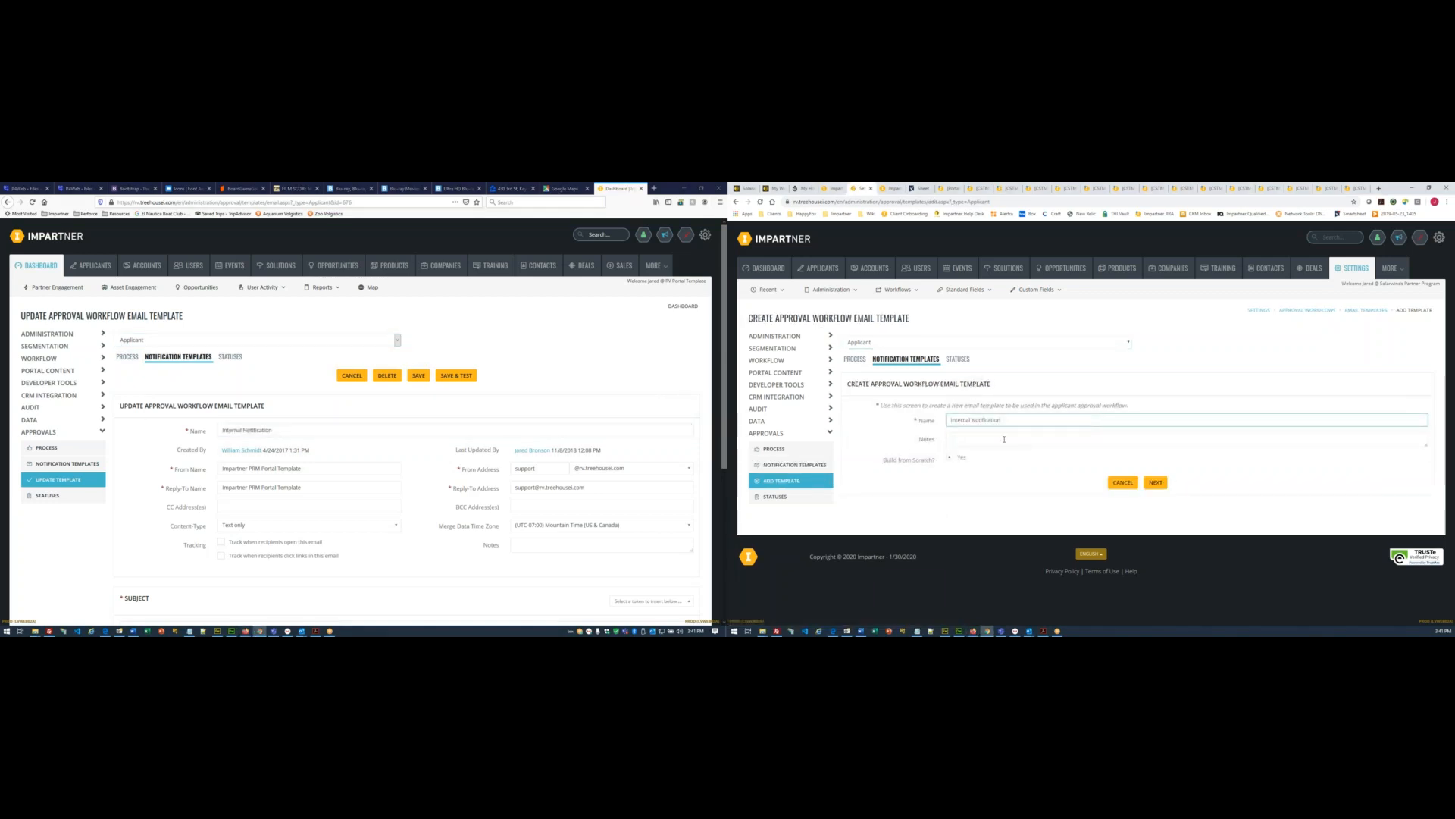
pyautogui.click(1153, 484)
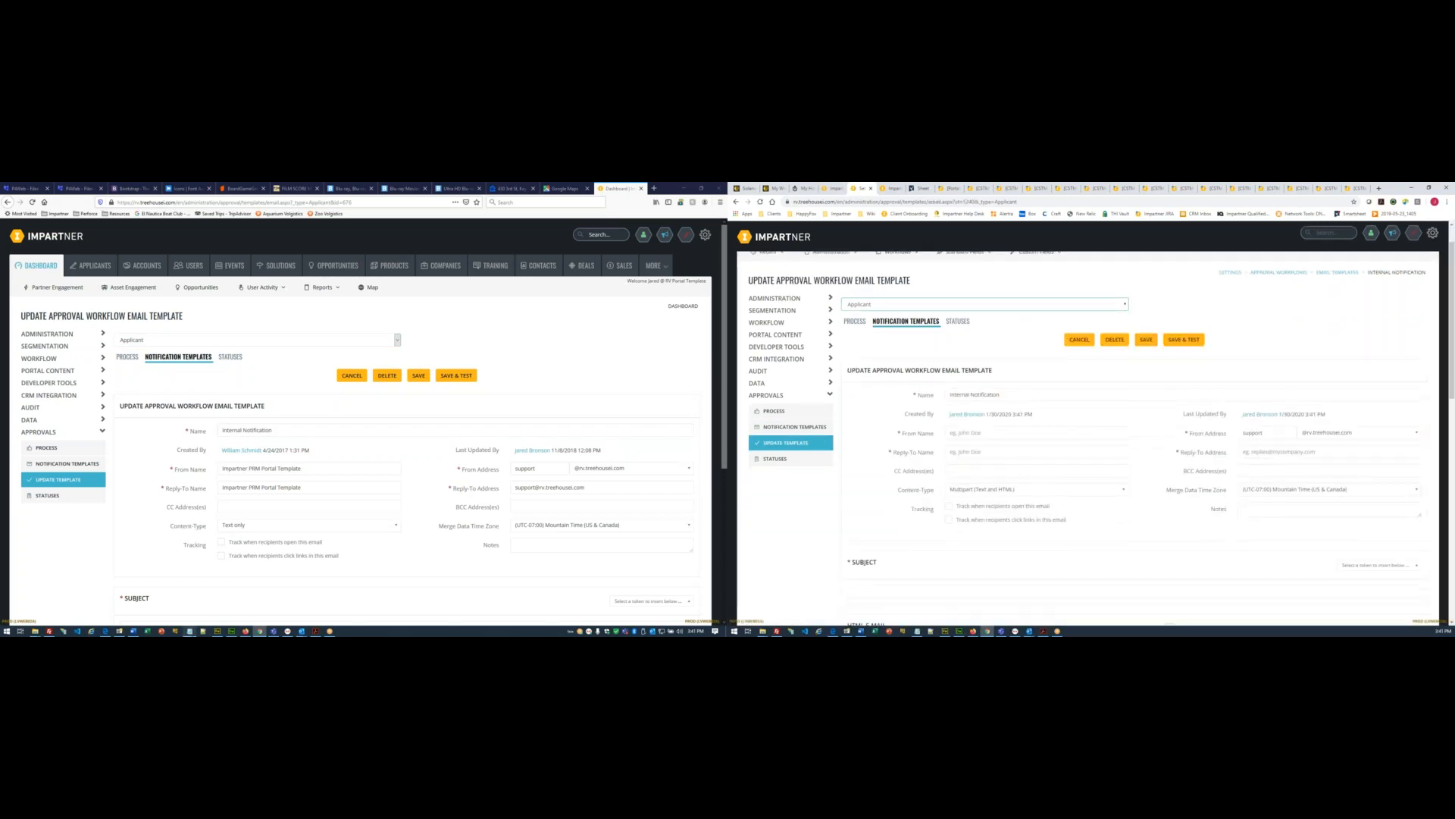
# - Set the From Name to 'Solarwinds Partner Program', copied from the notes
pyautogui.click(190, 631)
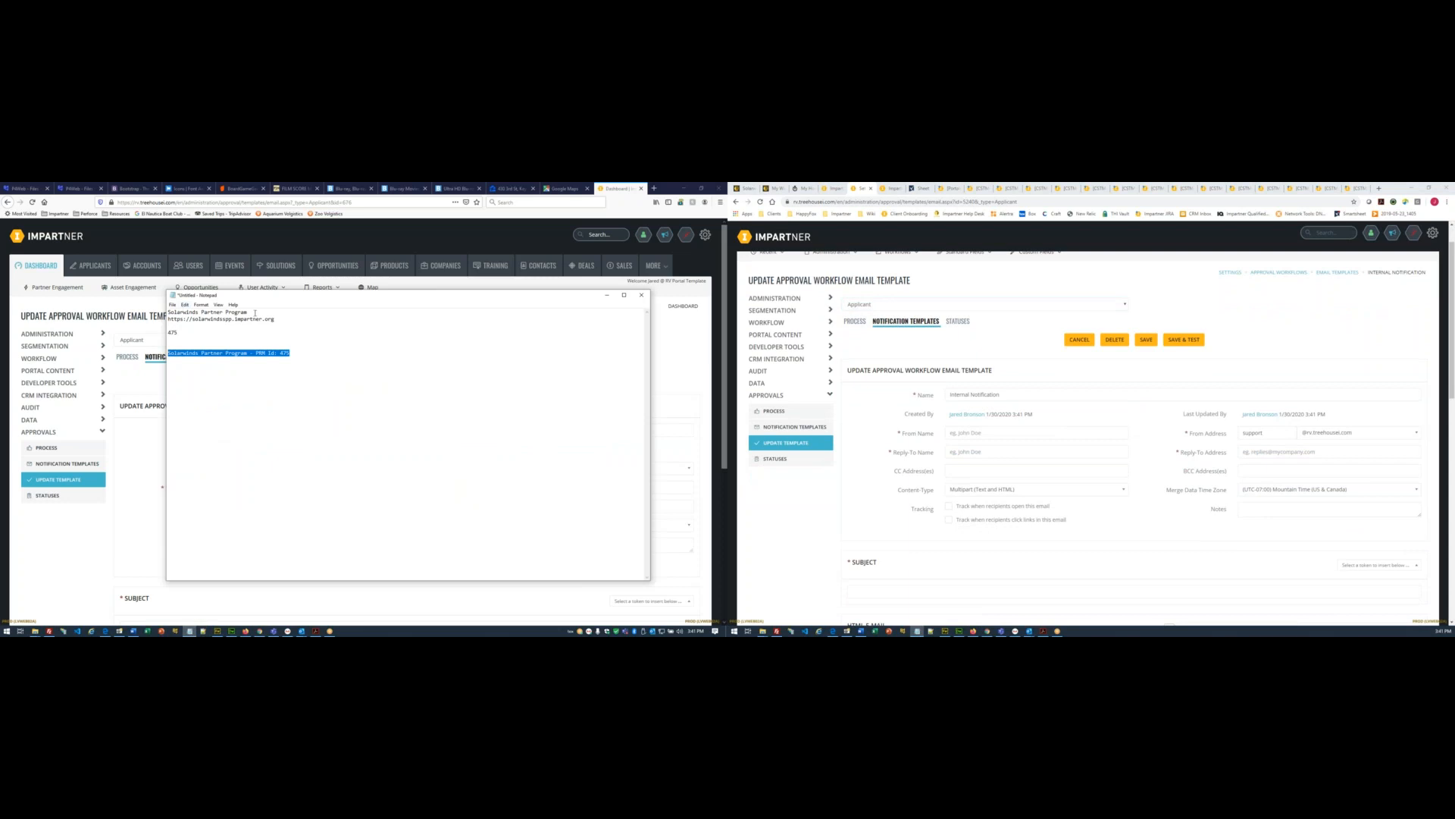
pyautogui.moveTo(255, 313); pyautogui.dragTo(168, 312)
pyautogui.hotkey('ctrl', 'c')
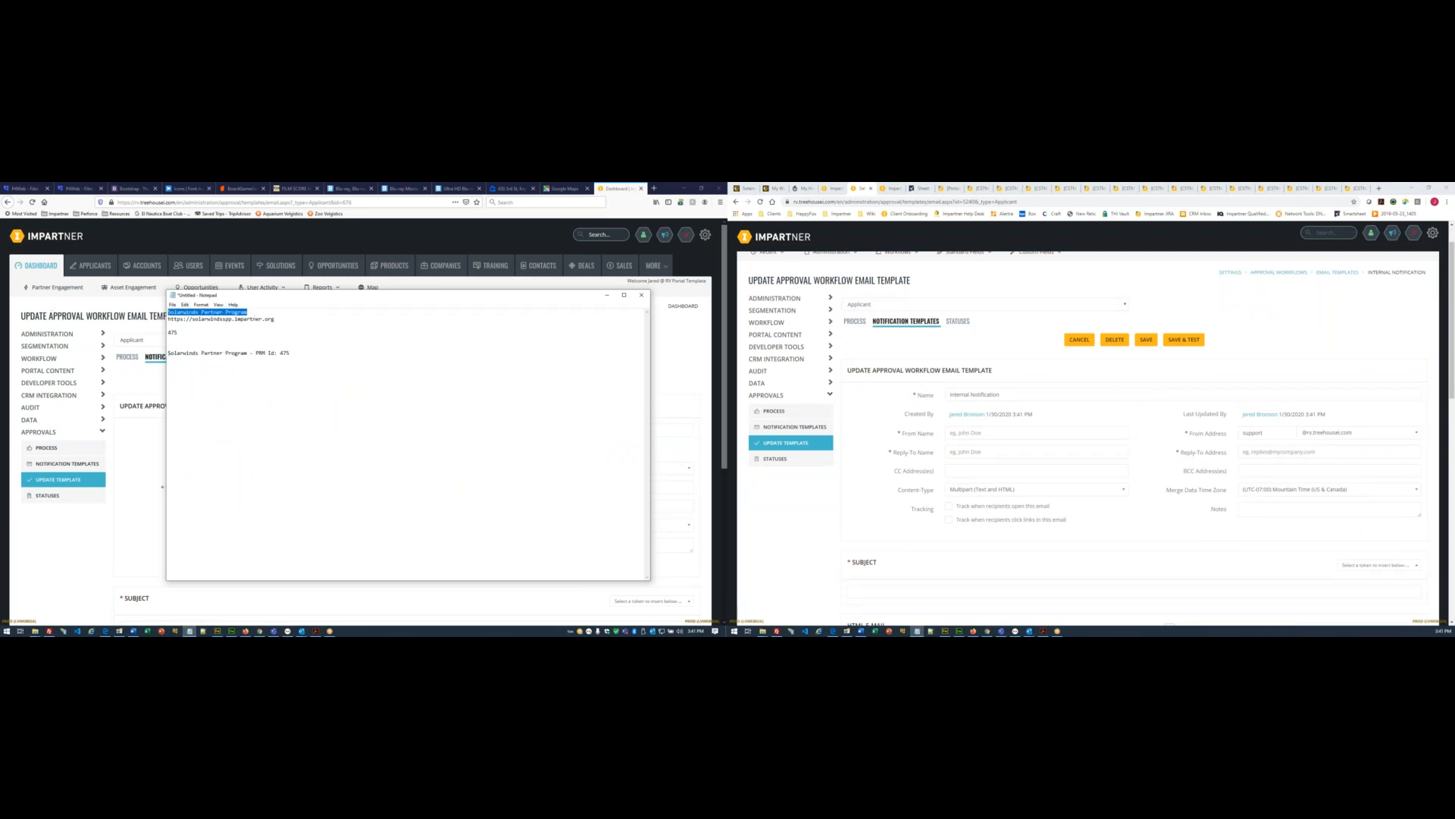
pyautogui.click(607, 294)
pyautogui.click(978, 431)
pyautogui.hotkey('ctrl', 'v')
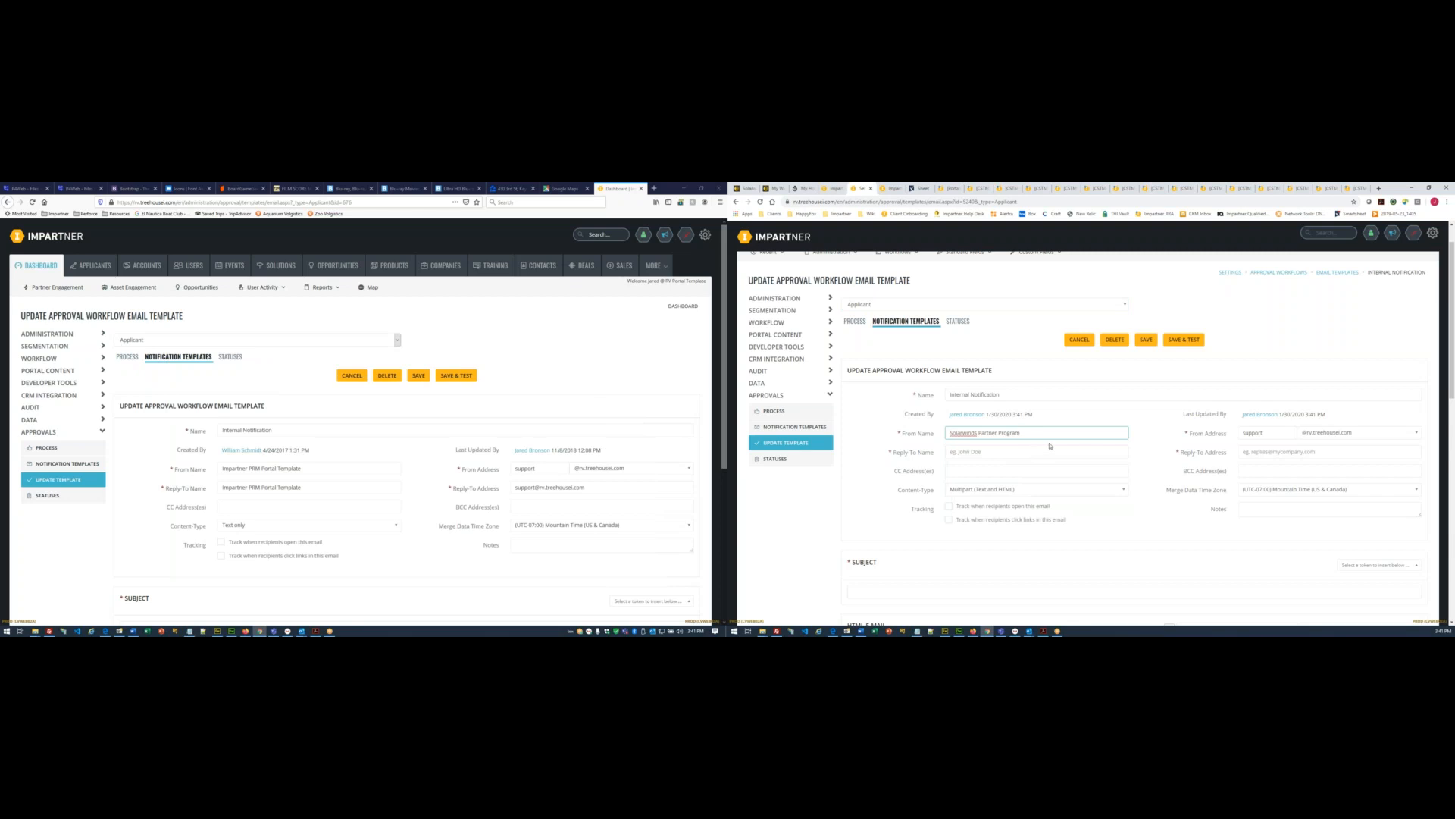
# - Adjust the From Address mailbox and fill Reply-To Name with the contact's first and last name
pyautogui.doubleClick(1263, 430)
pyautogui.write('at')
pyautogui.scroll(-1, 1062, 402)
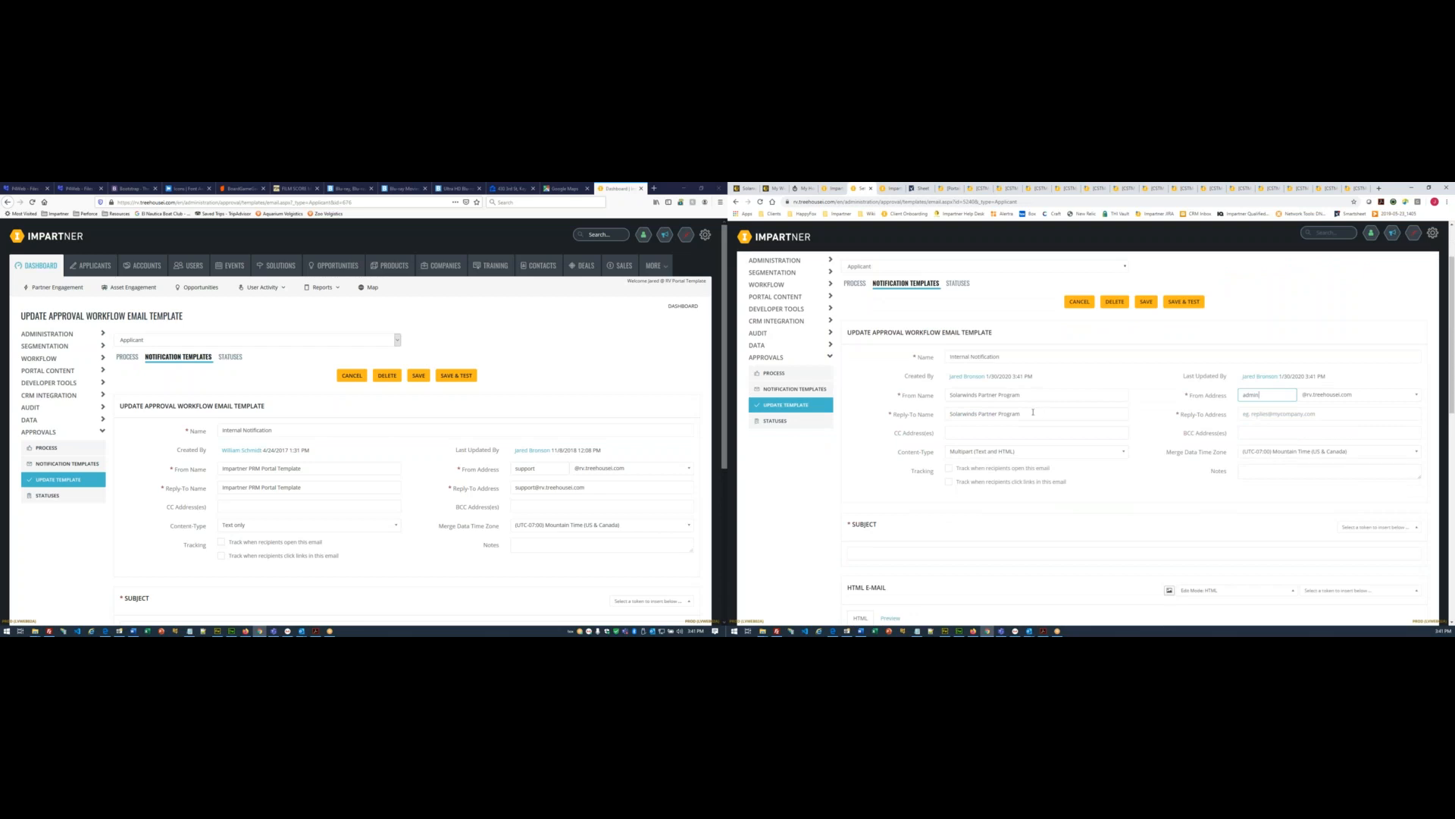
pyautogui.click(758, 190)
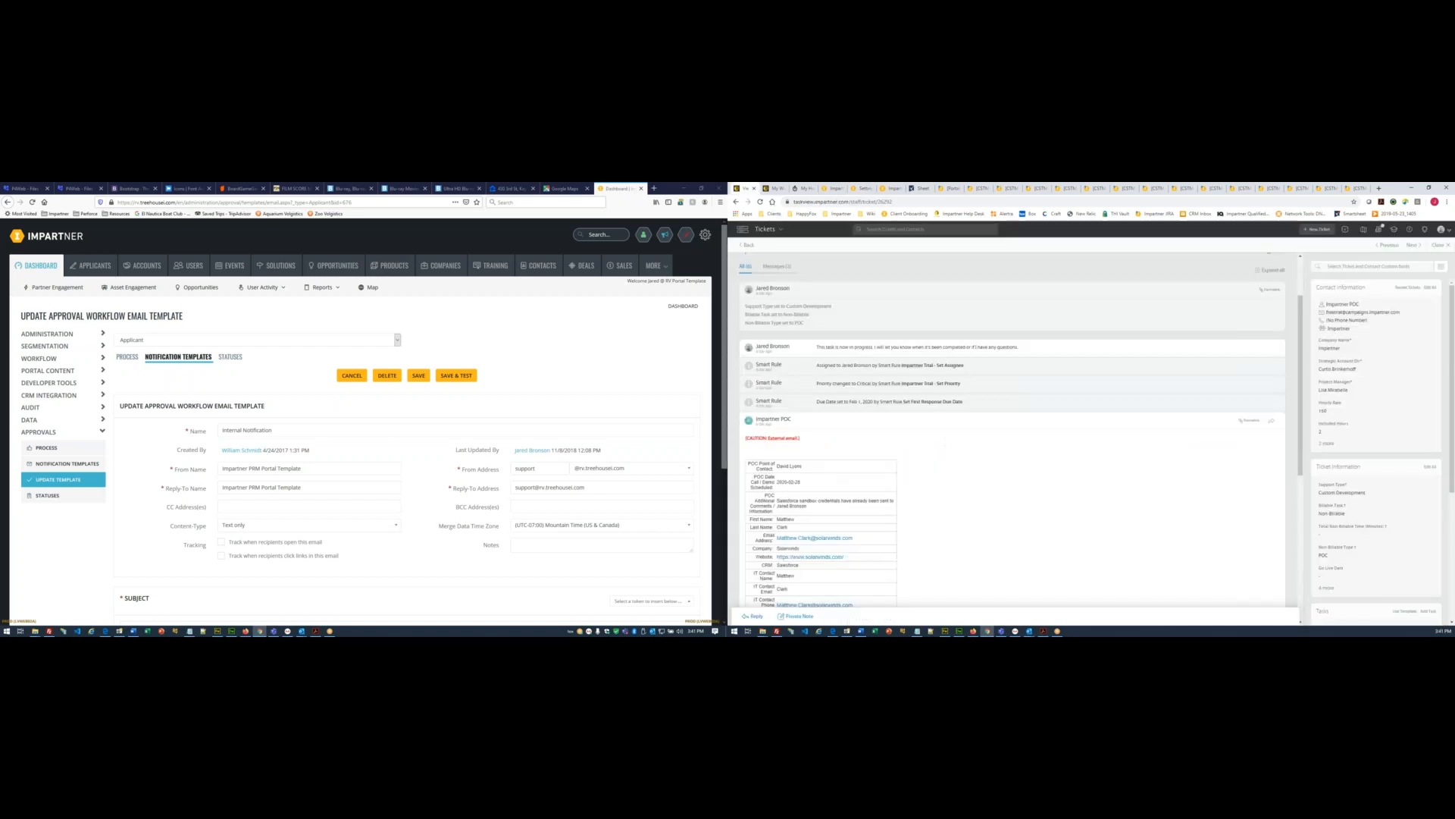
pyautogui.scroll(-1, 909, 454)
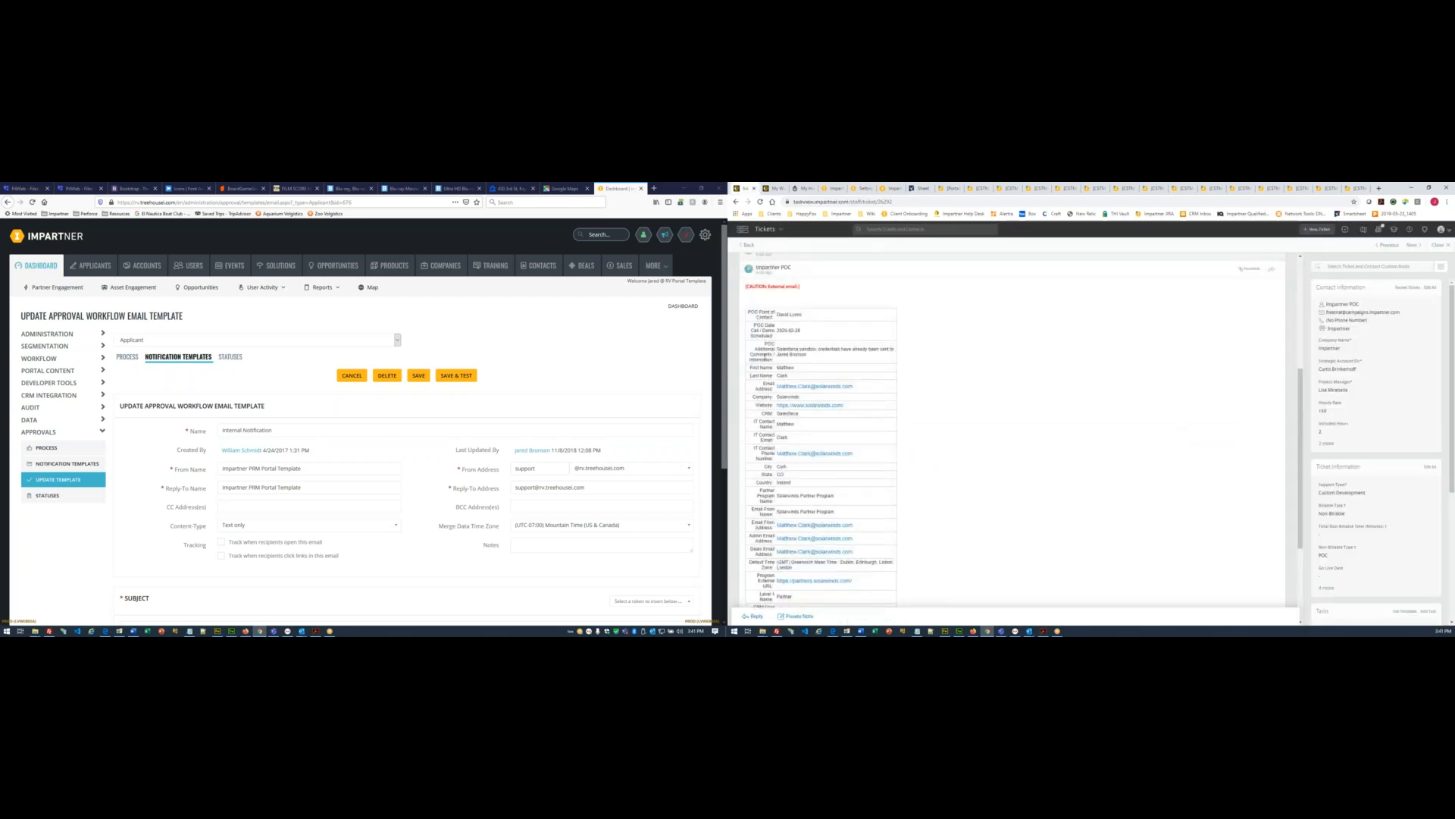
pyautogui.doubleClick(785, 366)
pyautogui.hotkey('ctrl', 'c')
pyautogui.click(862, 189)
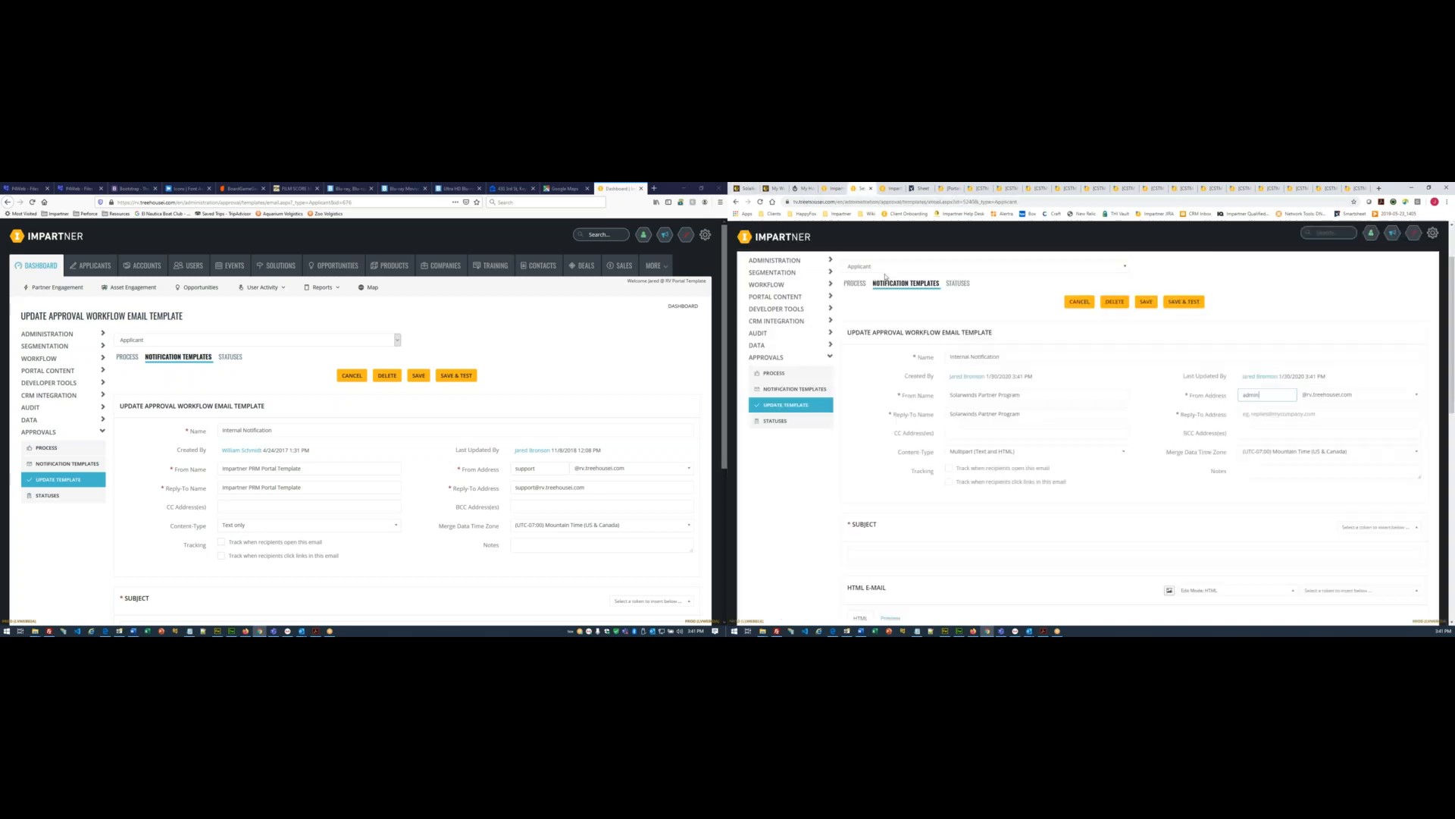
pyautogui.tripleClick(1048, 409)
pyautogui.hotkey('ctrl', 'v')
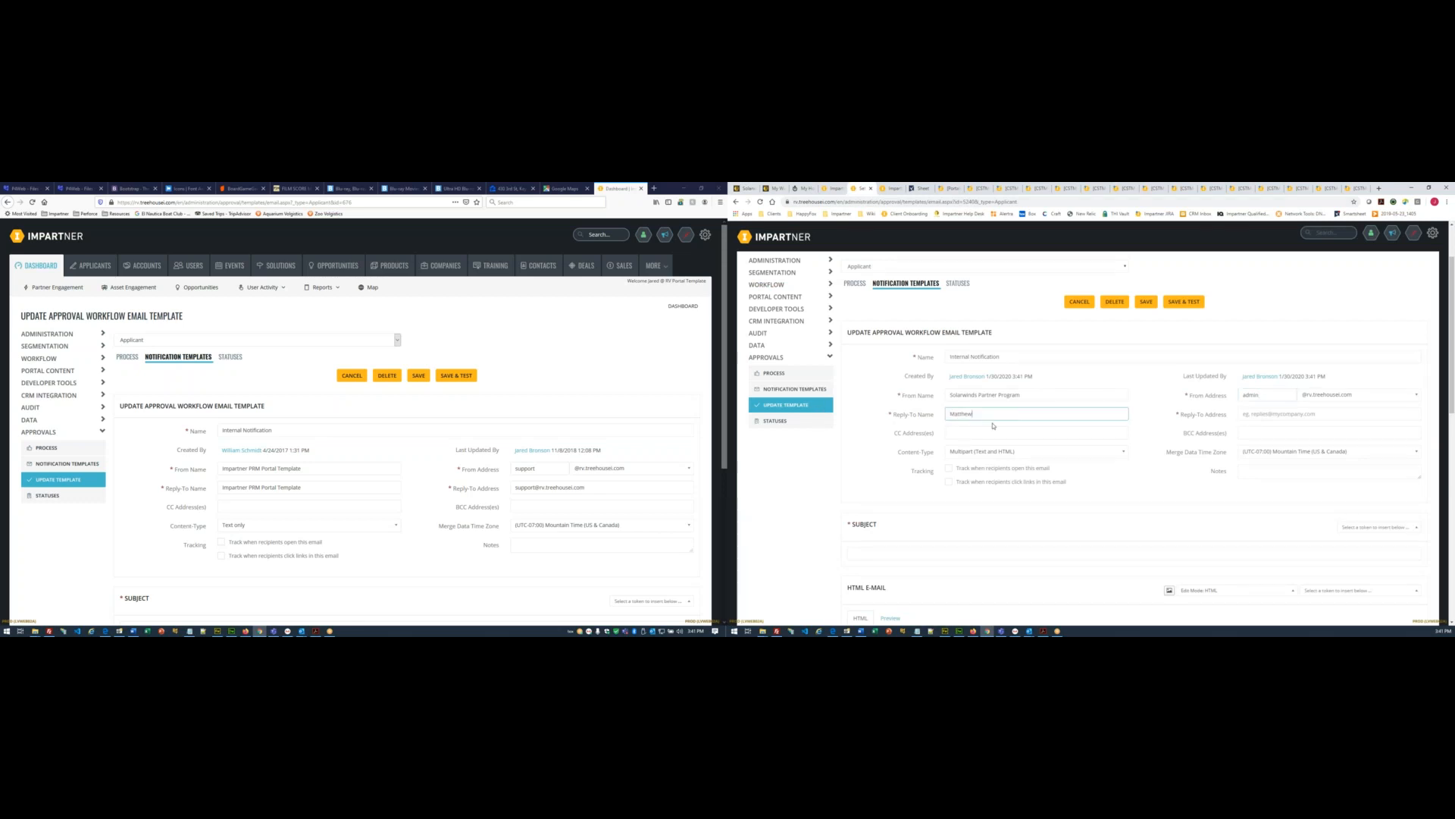
pyautogui.click(749, 188)
pyautogui.doubleClick(782, 375)
pyautogui.hotkey('ctrl', 'c')
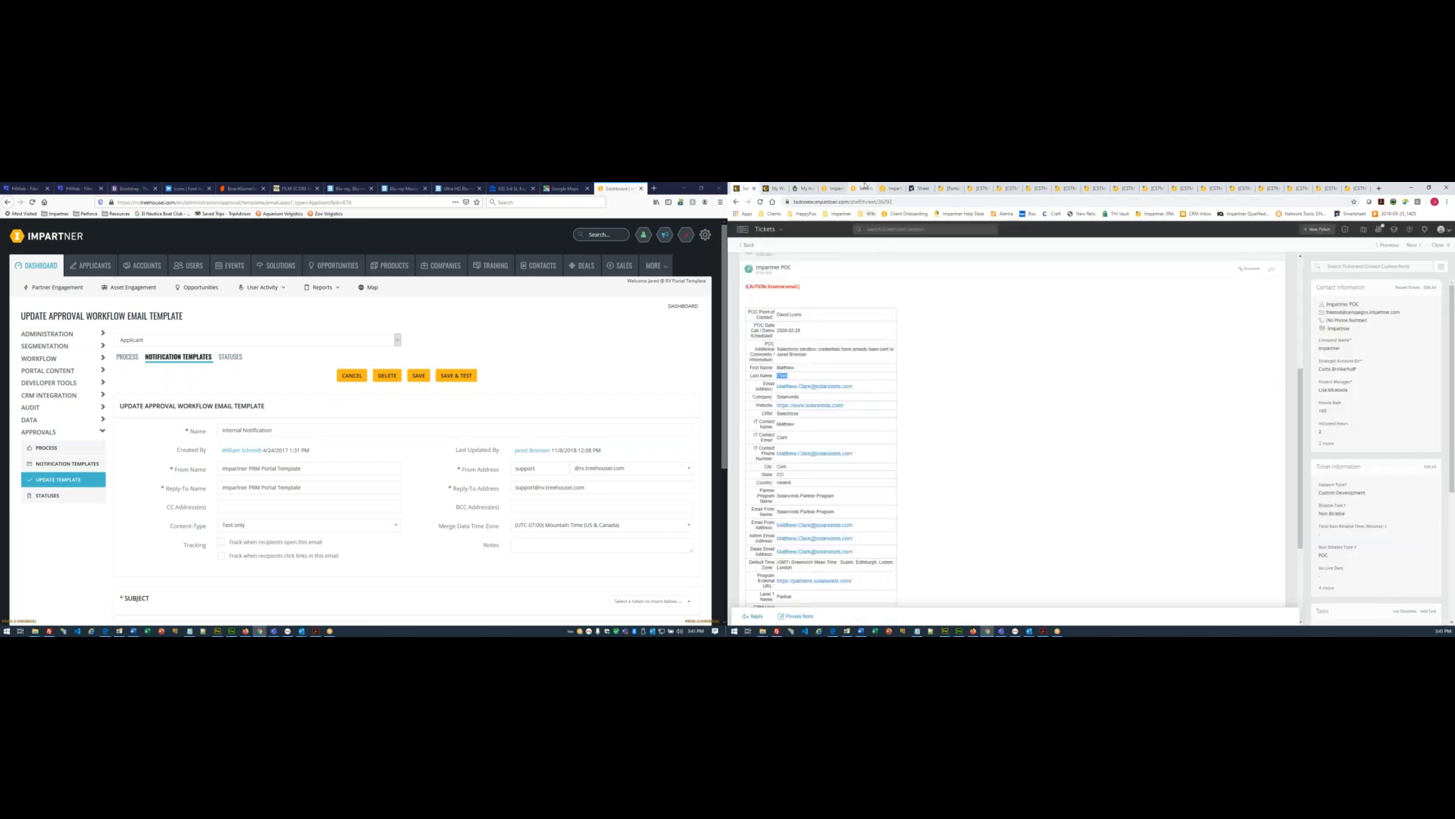
pyautogui.click(865, 188)
pyautogui.hotkey('ctrl', 'v')
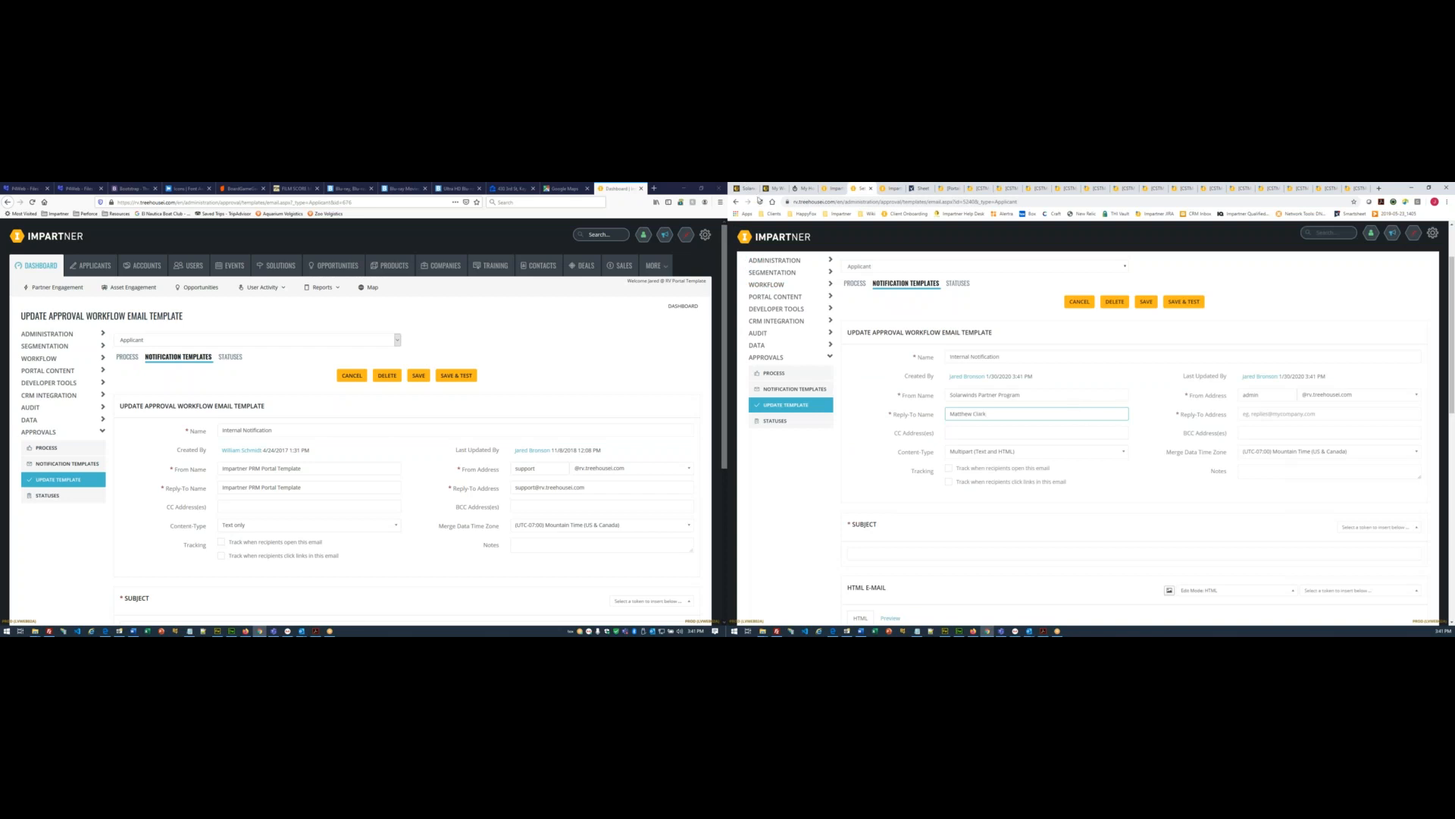
# - Set Reply-To Address to the contact's e-mail address from the ticket
pyautogui.click(748, 188)
pyautogui.moveTo(858, 390); pyautogui.dragTo(779, 388)
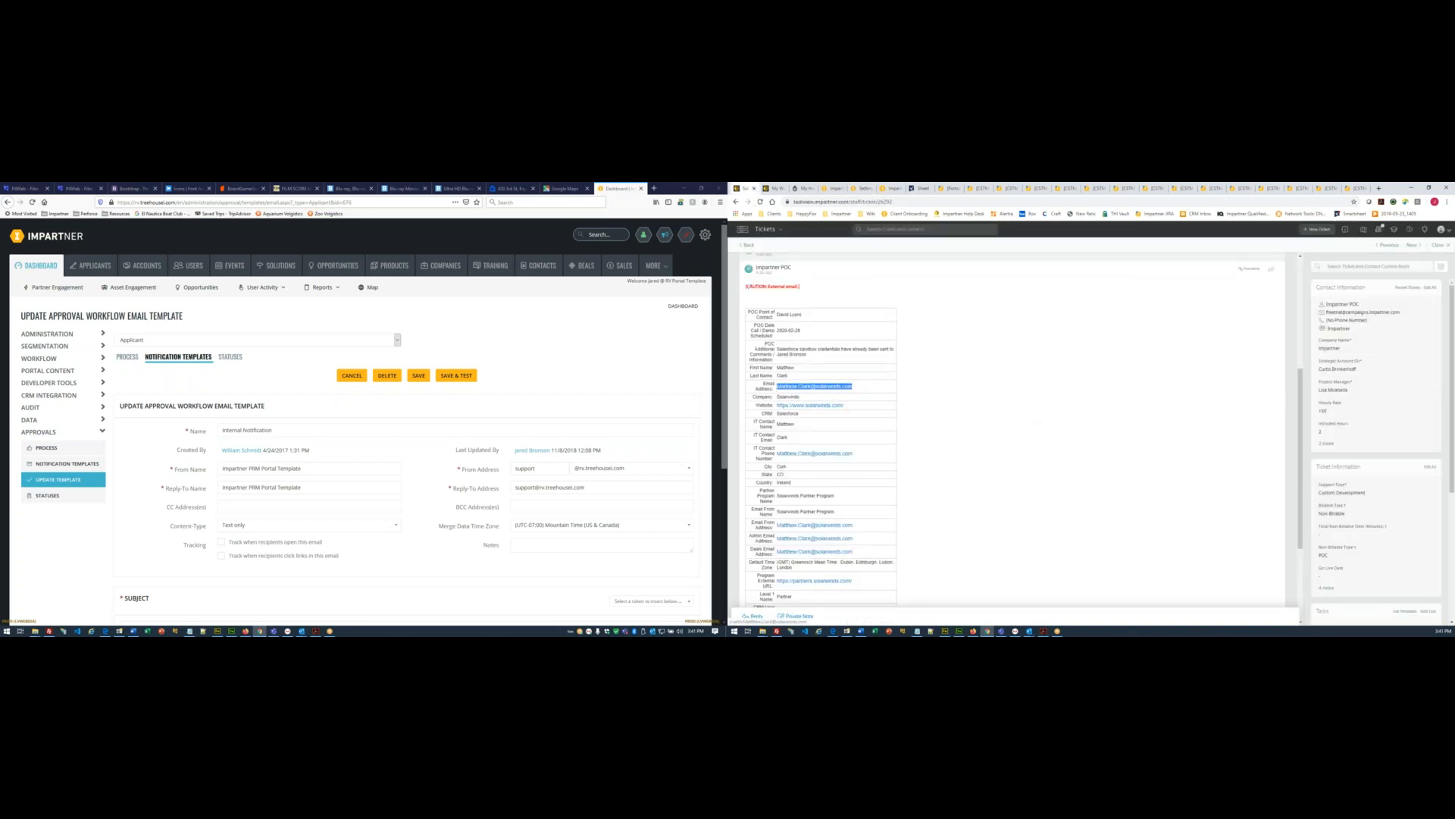
pyautogui.click(861, 188)
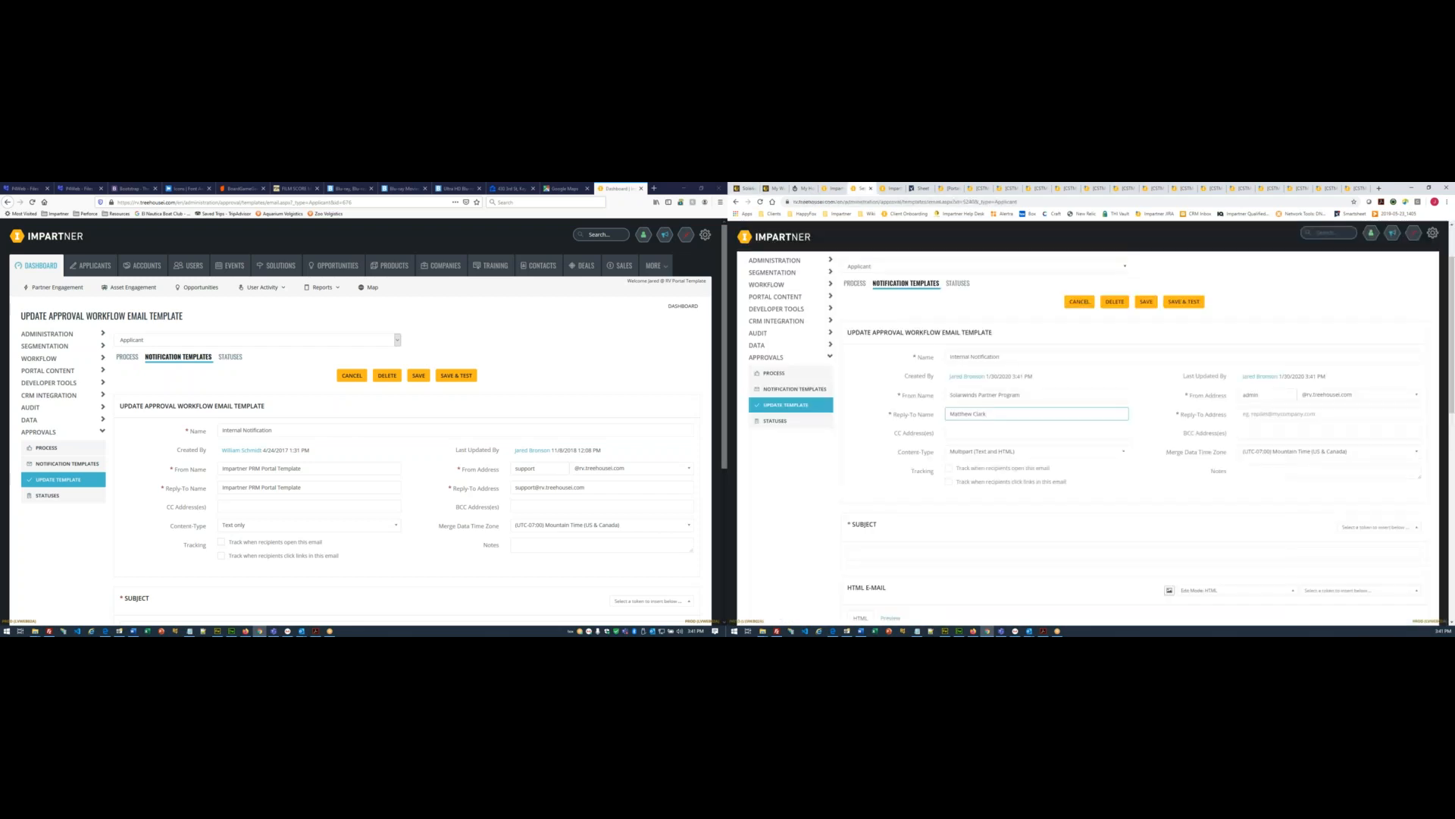
pyautogui.click(1252, 415)
pyautogui.hotkey('ctrl', 'v')
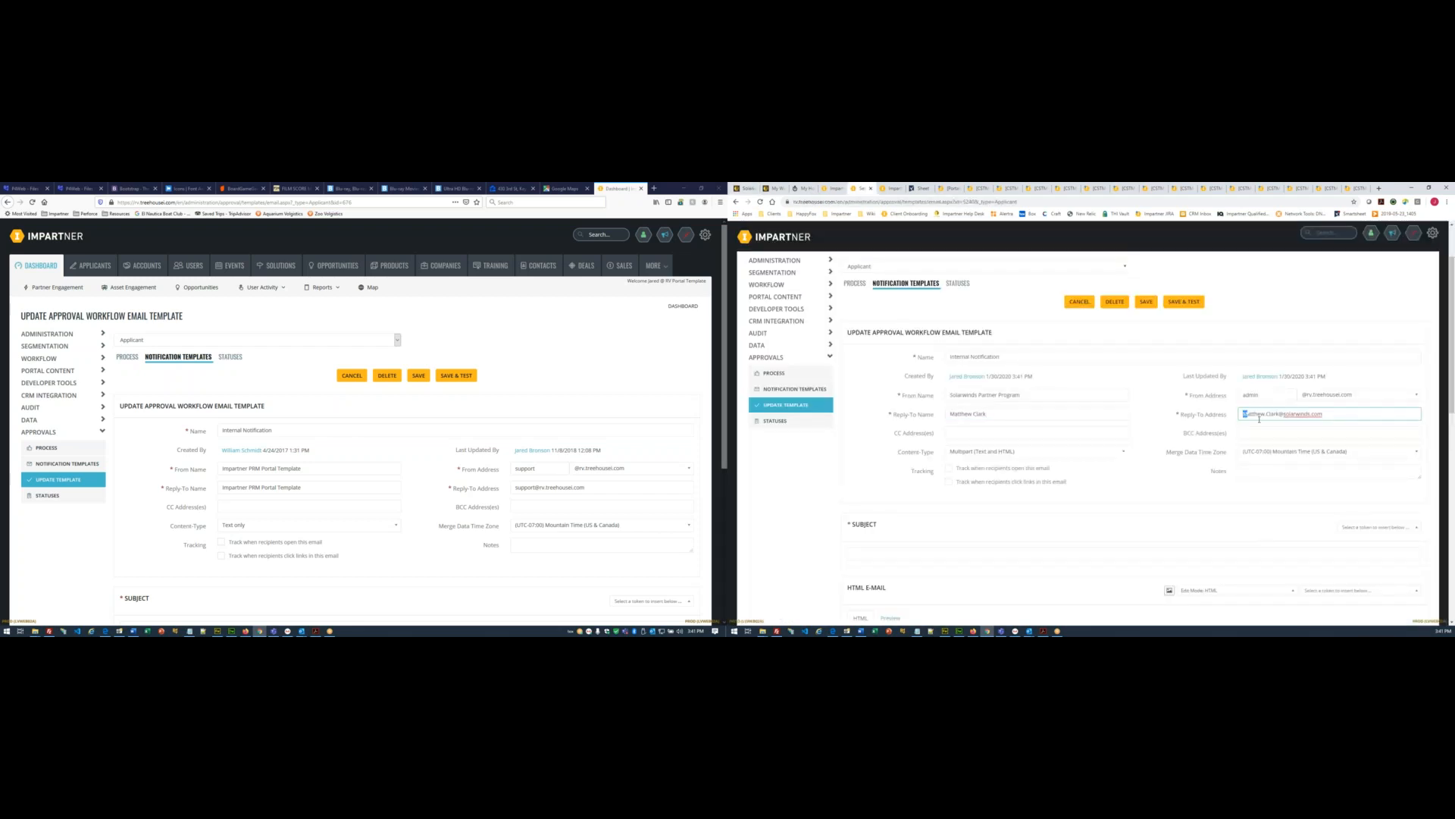
pyautogui.write('m')
pyautogui.write('c')
# - Set Merge Data Time Zone to (UTC+00:00) Dublin, Edinburgh, Lisbon, London
pyautogui.scroll(-1, 1331, 343)
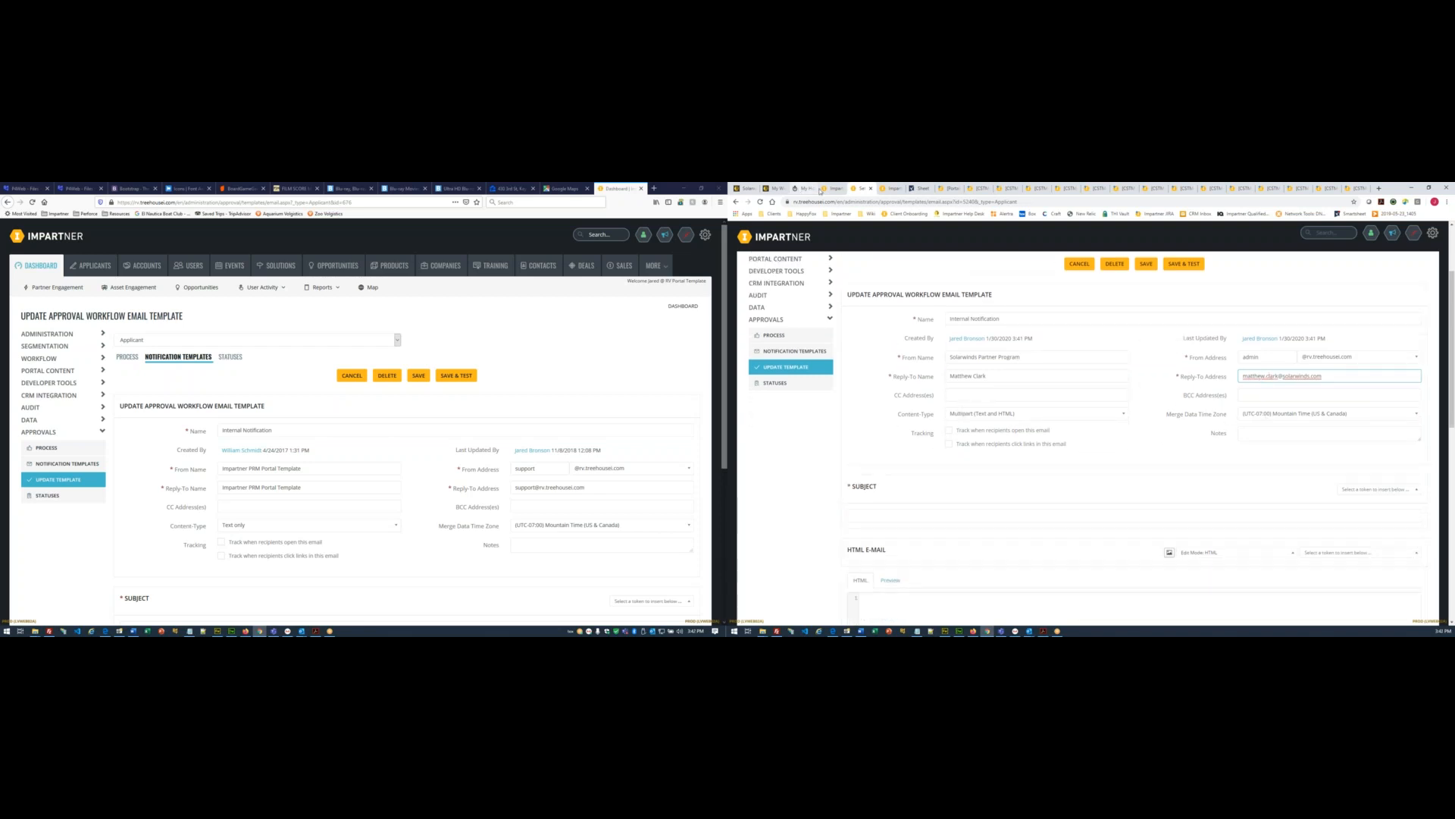
pyautogui.click(746, 188)
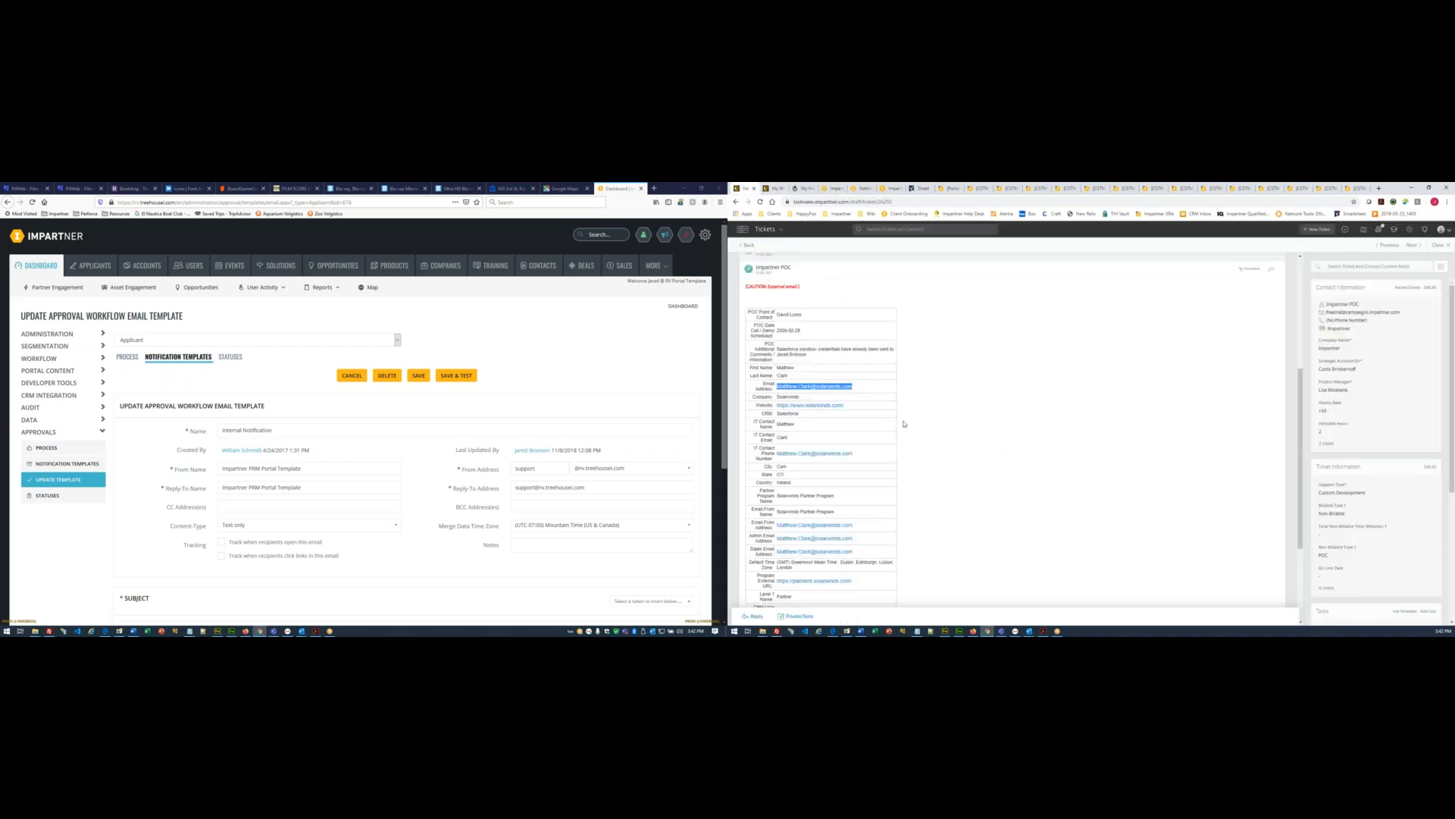
pyautogui.scroll(-2, 903, 442)
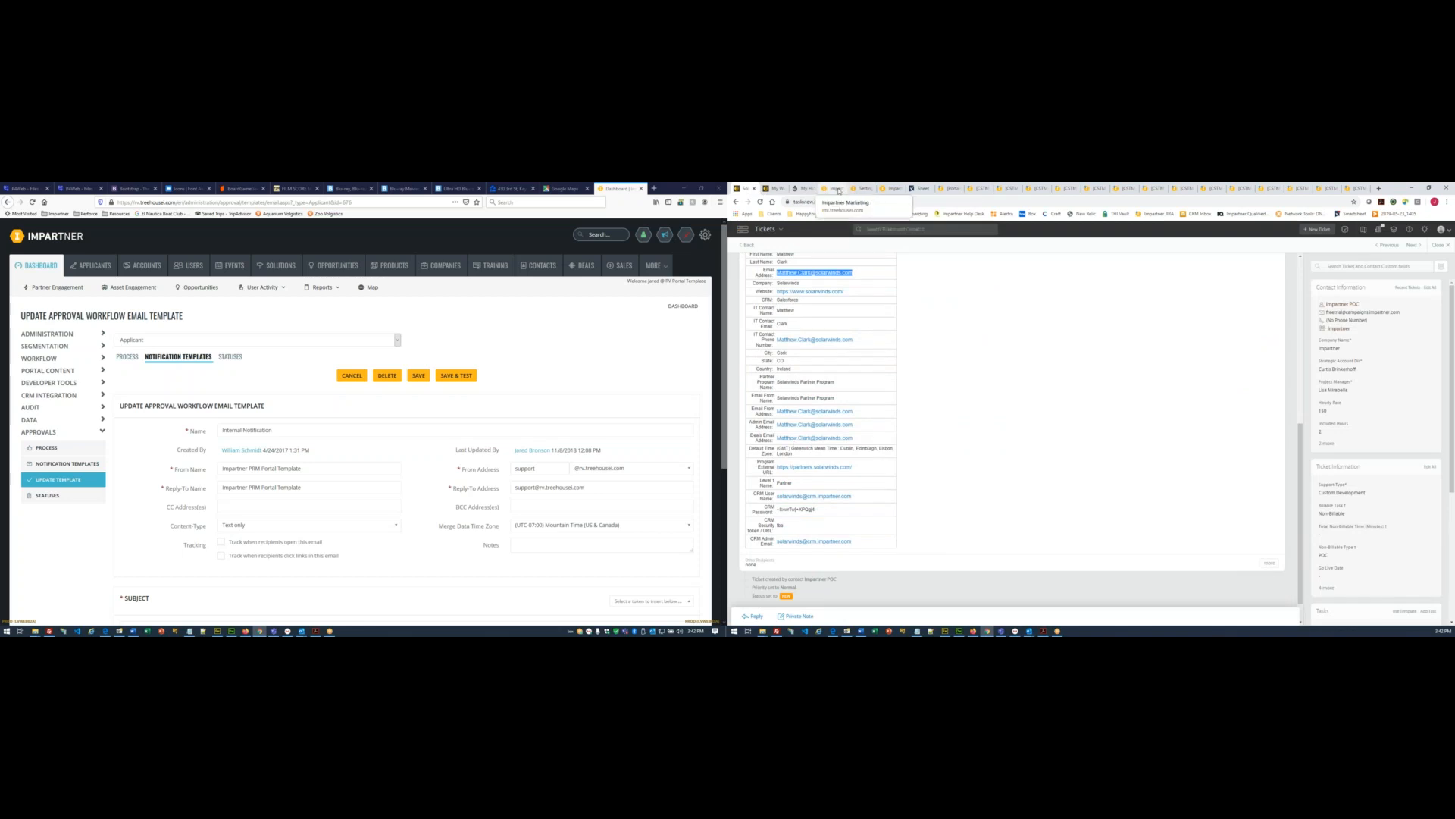
pyautogui.click(854, 189)
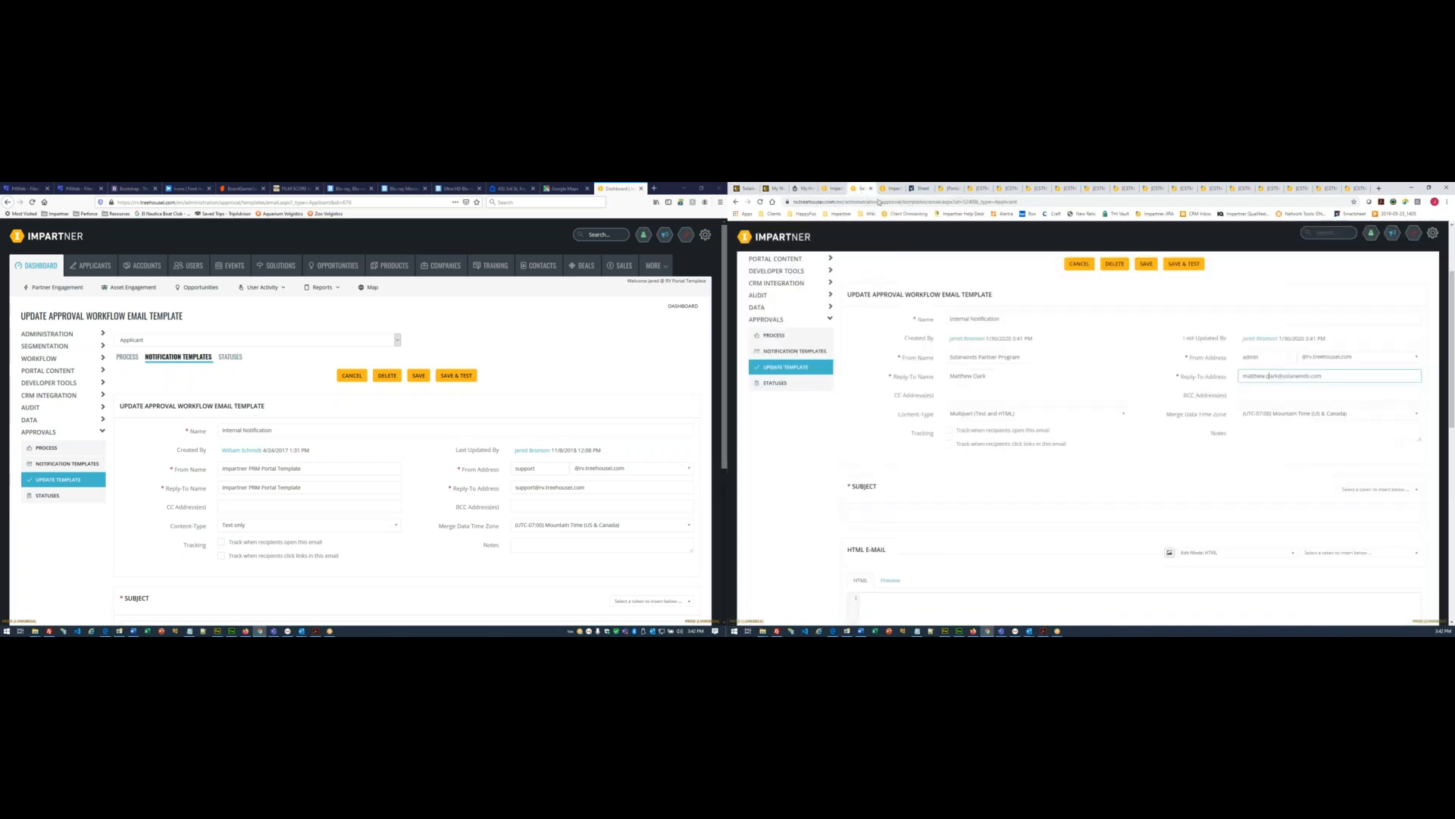
pyautogui.click(1310, 414)
pyautogui.scroll(-8, 1327, 466)
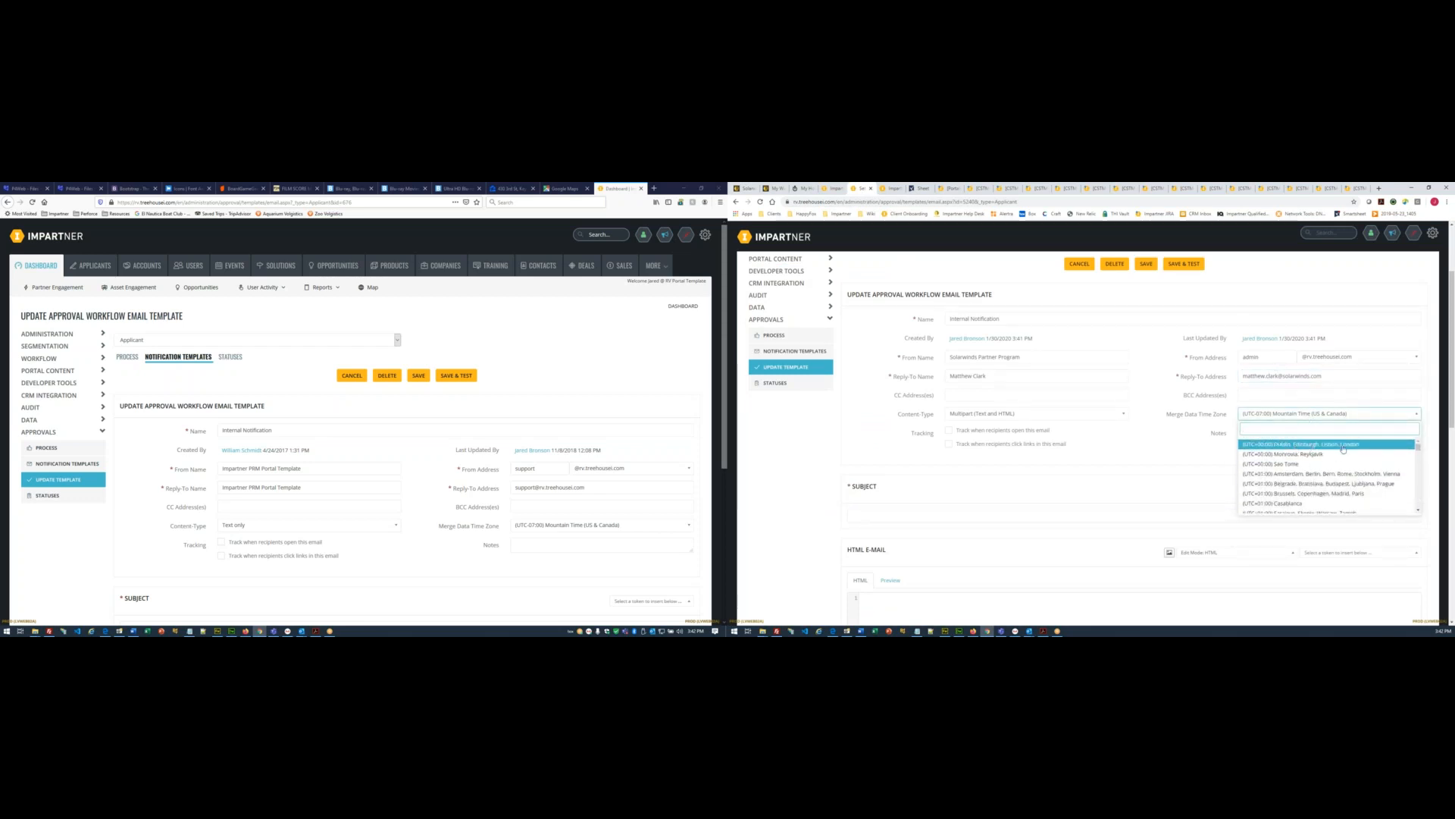
pyautogui.click(1281, 444)
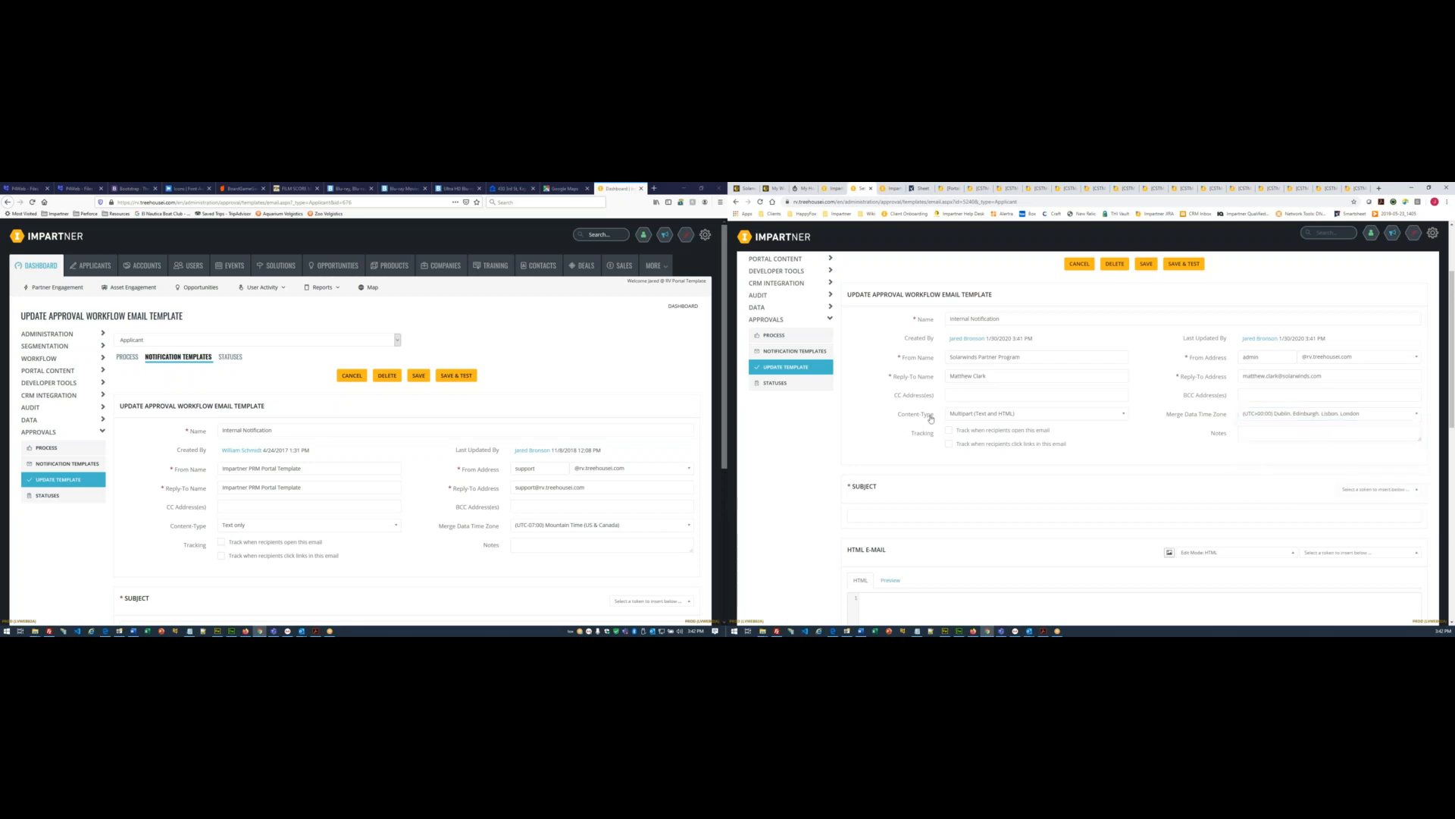
# - Make the template Text only with the subject 'New Partner Application'
pyautogui.click(996, 417)
pyautogui.click(980, 439)
pyautogui.scroll(-1, 817, 449)
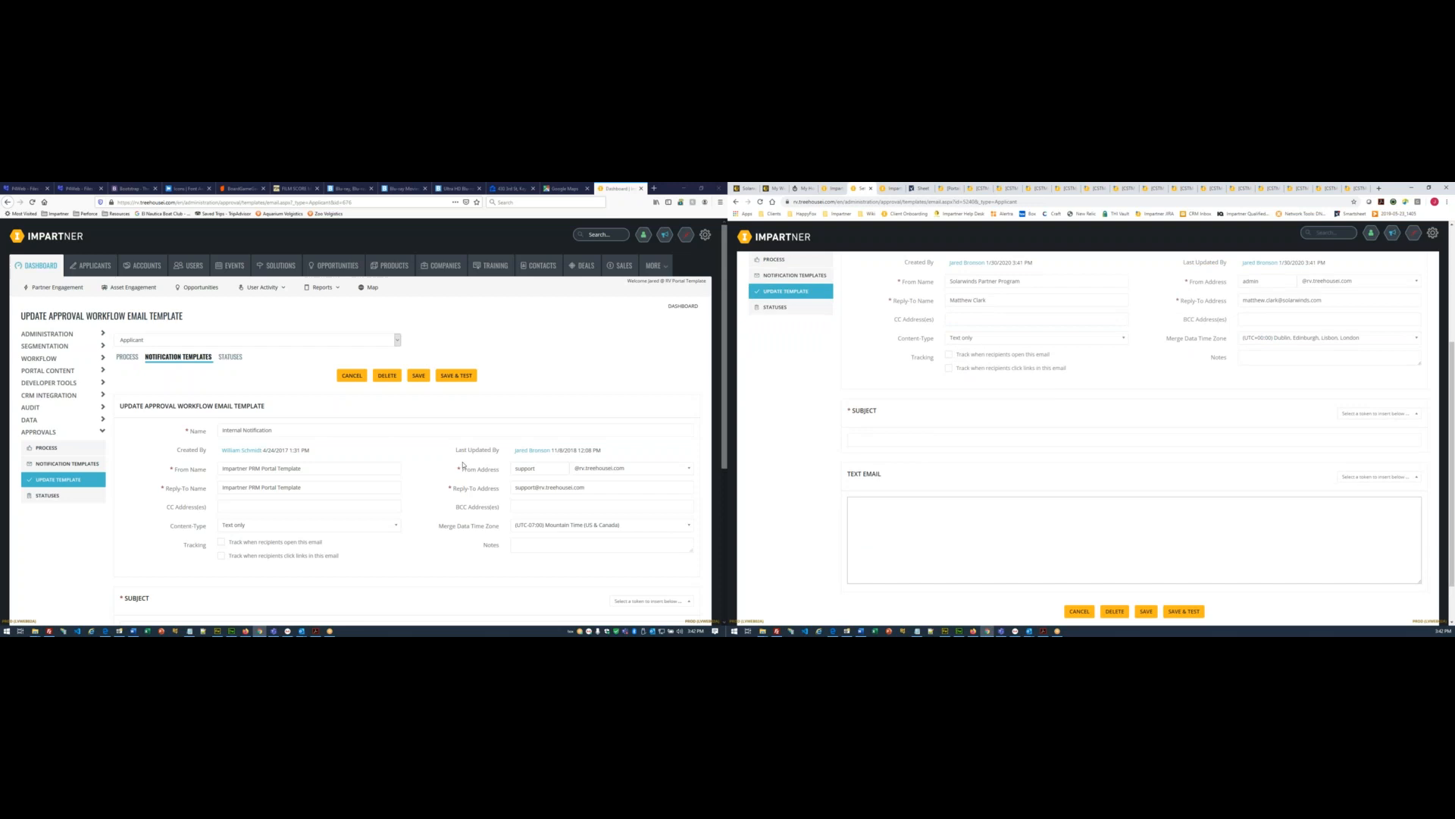
pyautogui.scroll(-3, 201, 395)
pyautogui.moveTo(202, 390); pyautogui.dragTo(67, 383)
pyautogui.hotkey('ctrl', 'c')
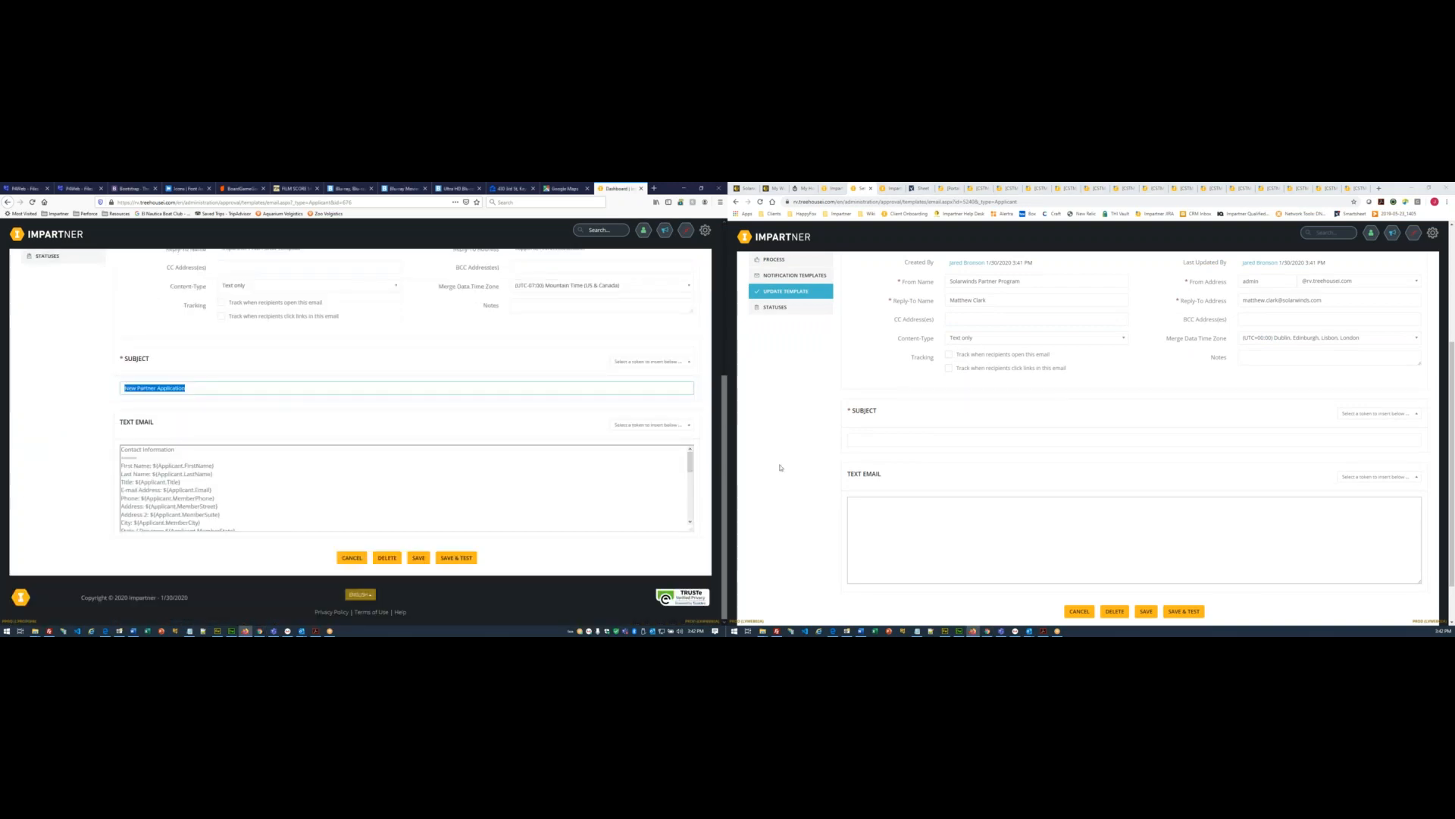
pyautogui.click(902, 443)
pyautogui.hotkey('ctrl', 'v')
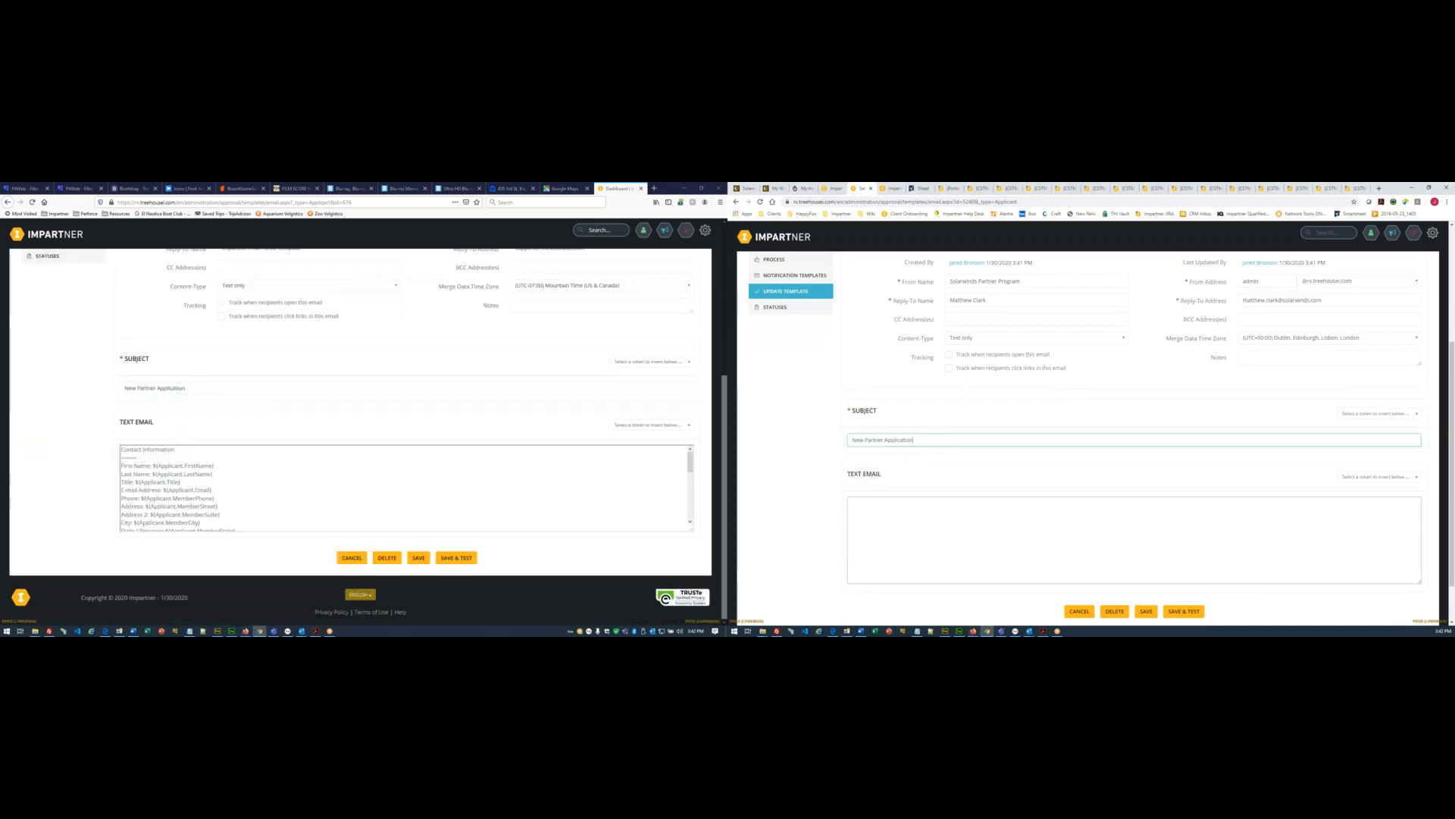
# - Copy the old template's applicant contact-information body into Text Email and save the template
pyautogui.click(190, 475)
pyautogui.hotkey('ctrl', 'a')
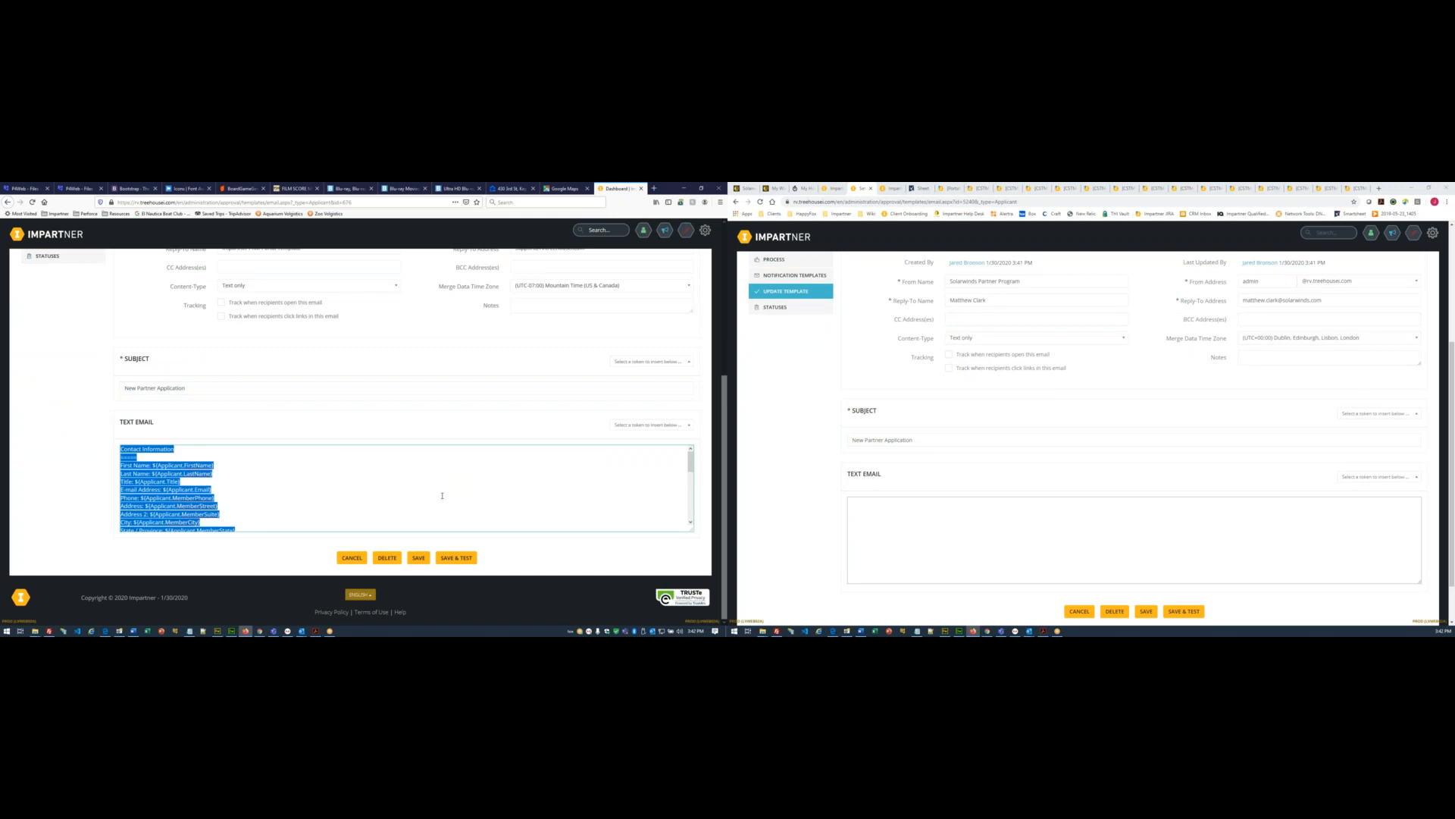
pyautogui.click(920, 513)
pyautogui.hotkey('ctrl', 'v')
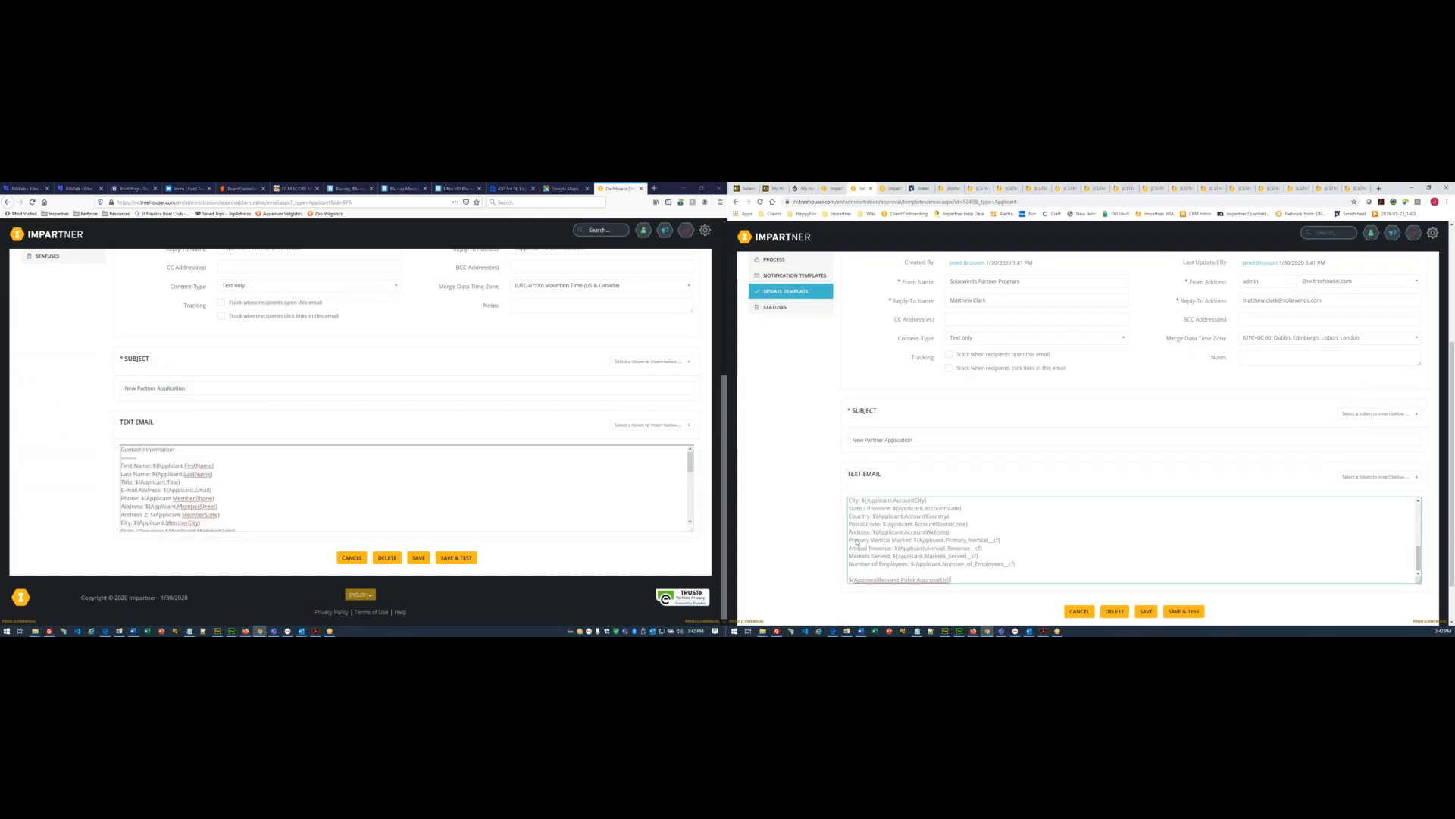
pyautogui.scroll(1, 875, 533)
pyautogui.scroll(-2, 1135, 556)
pyautogui.click(1139, 557)
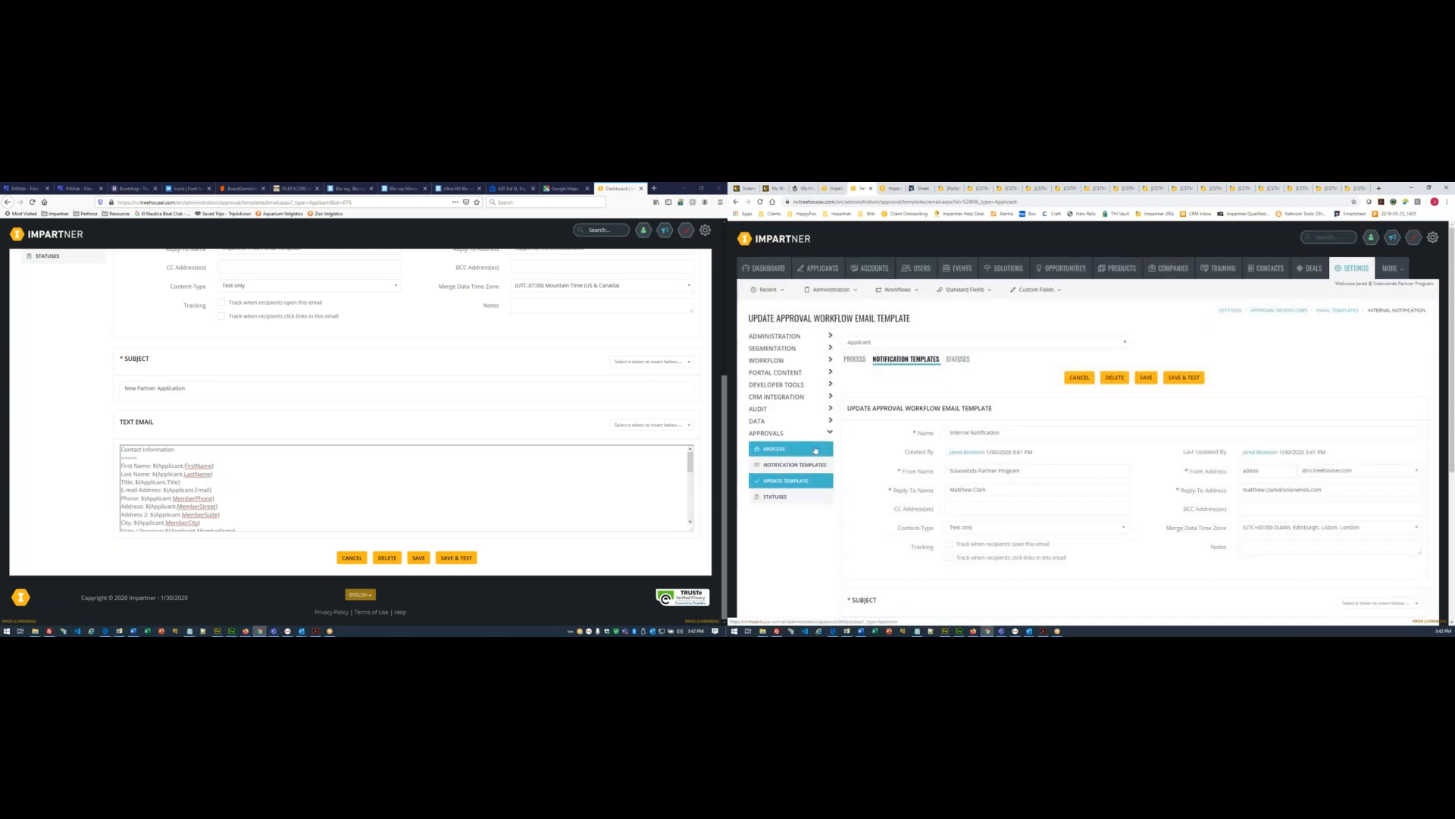
# - Open the old portal's New Account Application workflow for reference
pyautogui.click(786, 450)
pyautogui.scroll(4, 13, 354)
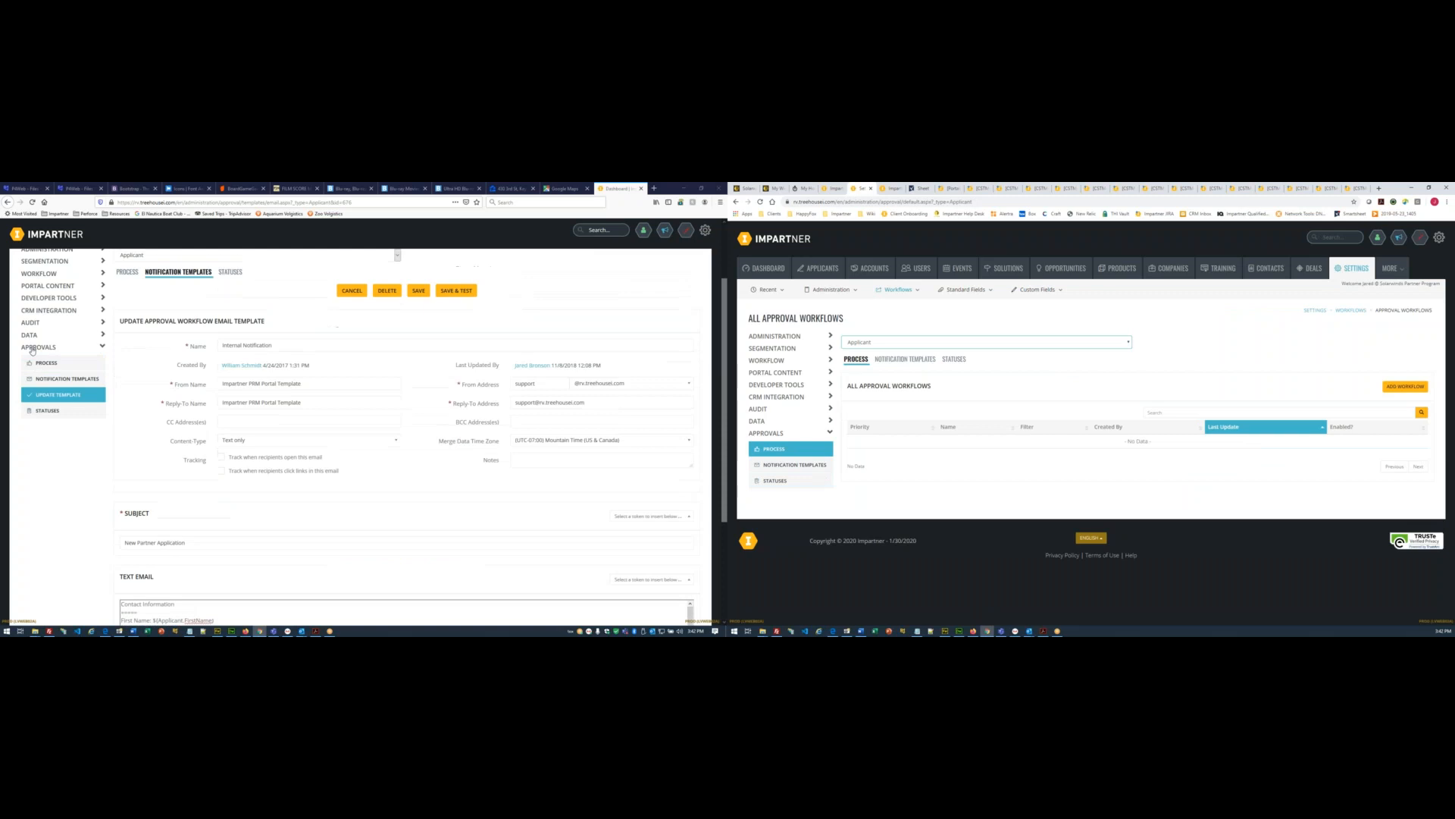
pyautogui.click(46, 362)
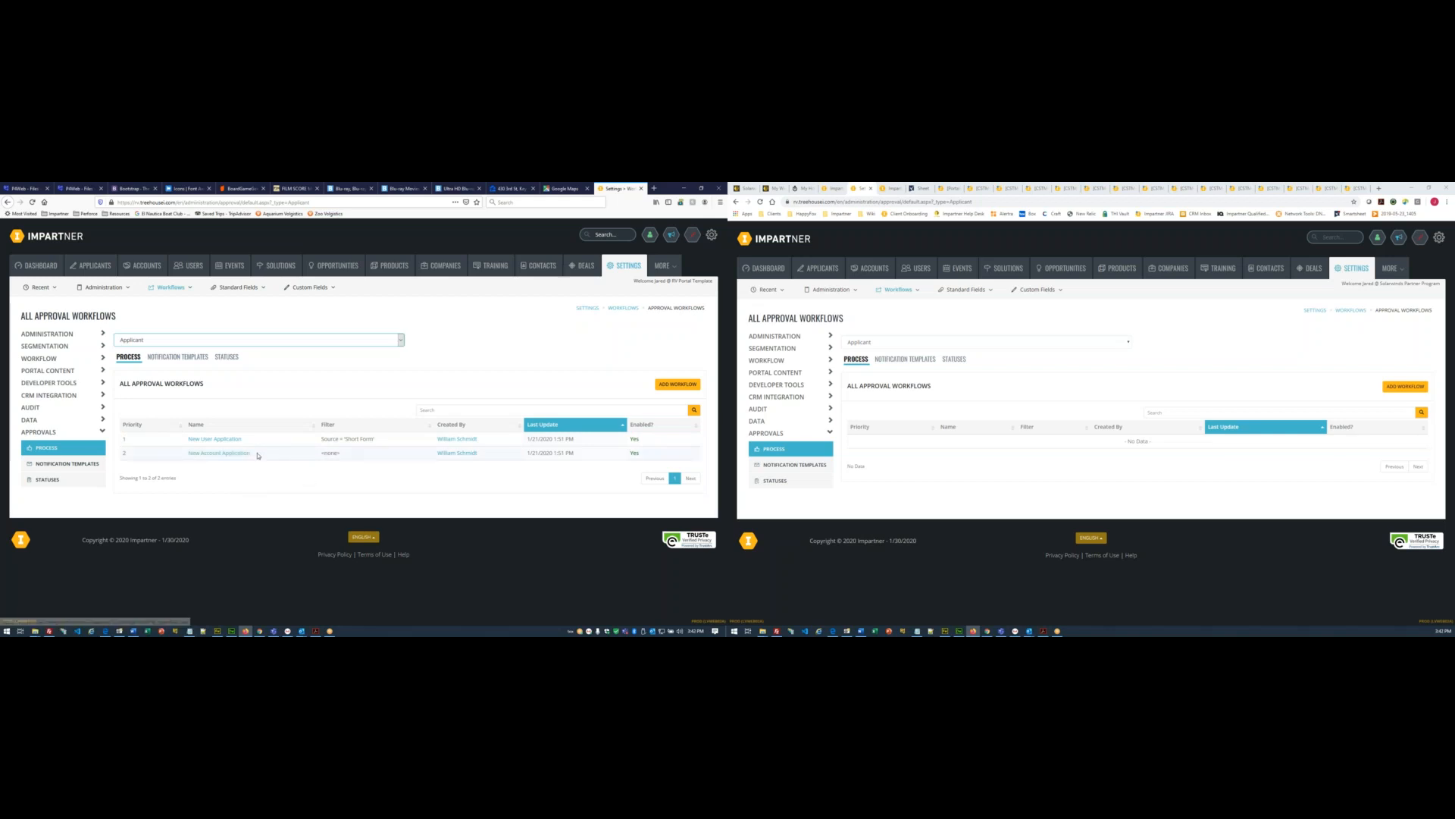
pyautogui.click(244, 454)
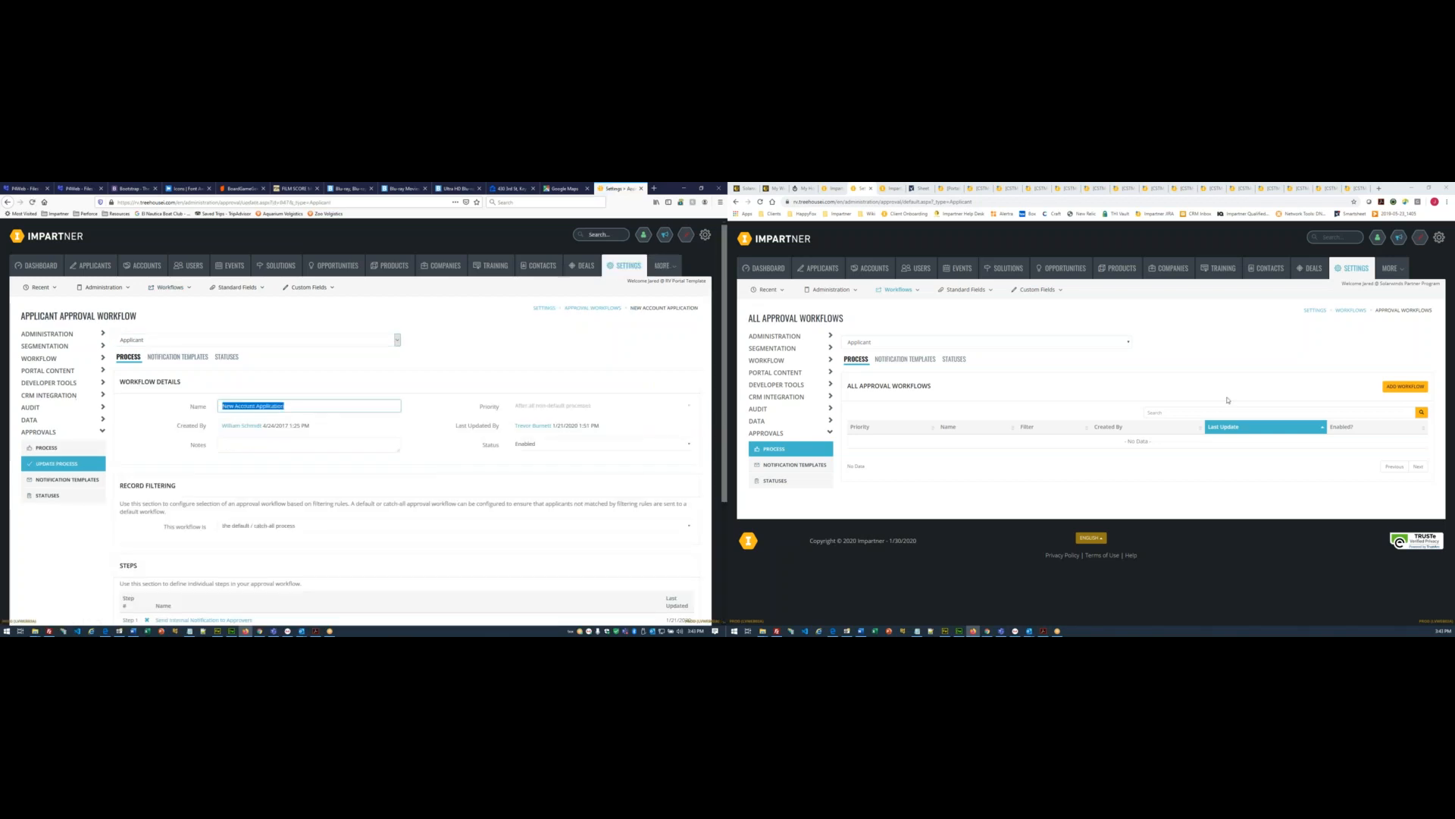
# - Add a new workflow named New Account Application and save it
pyautogui.click(1406, 387)
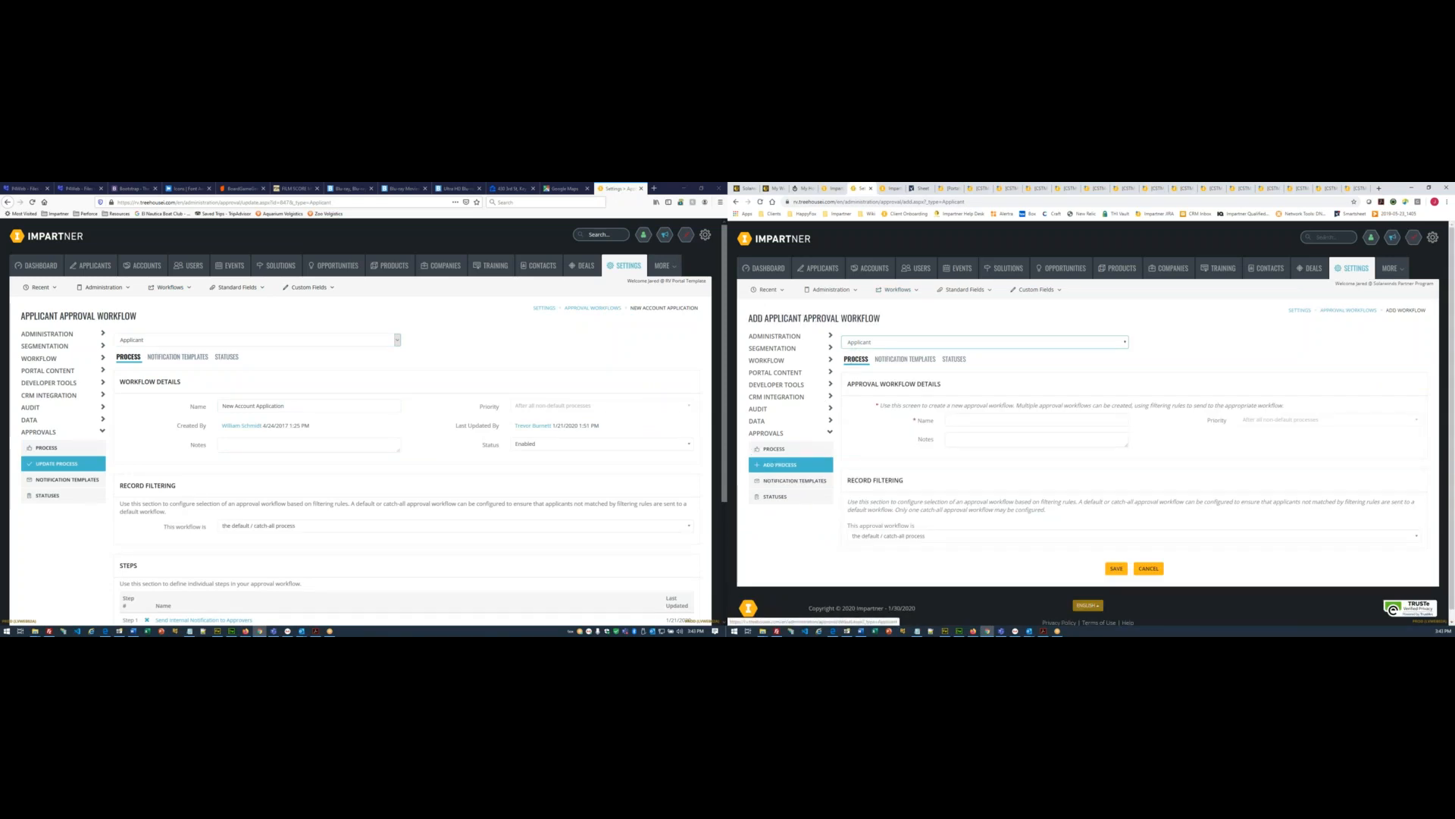
pyautogui.doubleClick(959, 420)
pyautogui.click(971, 508)
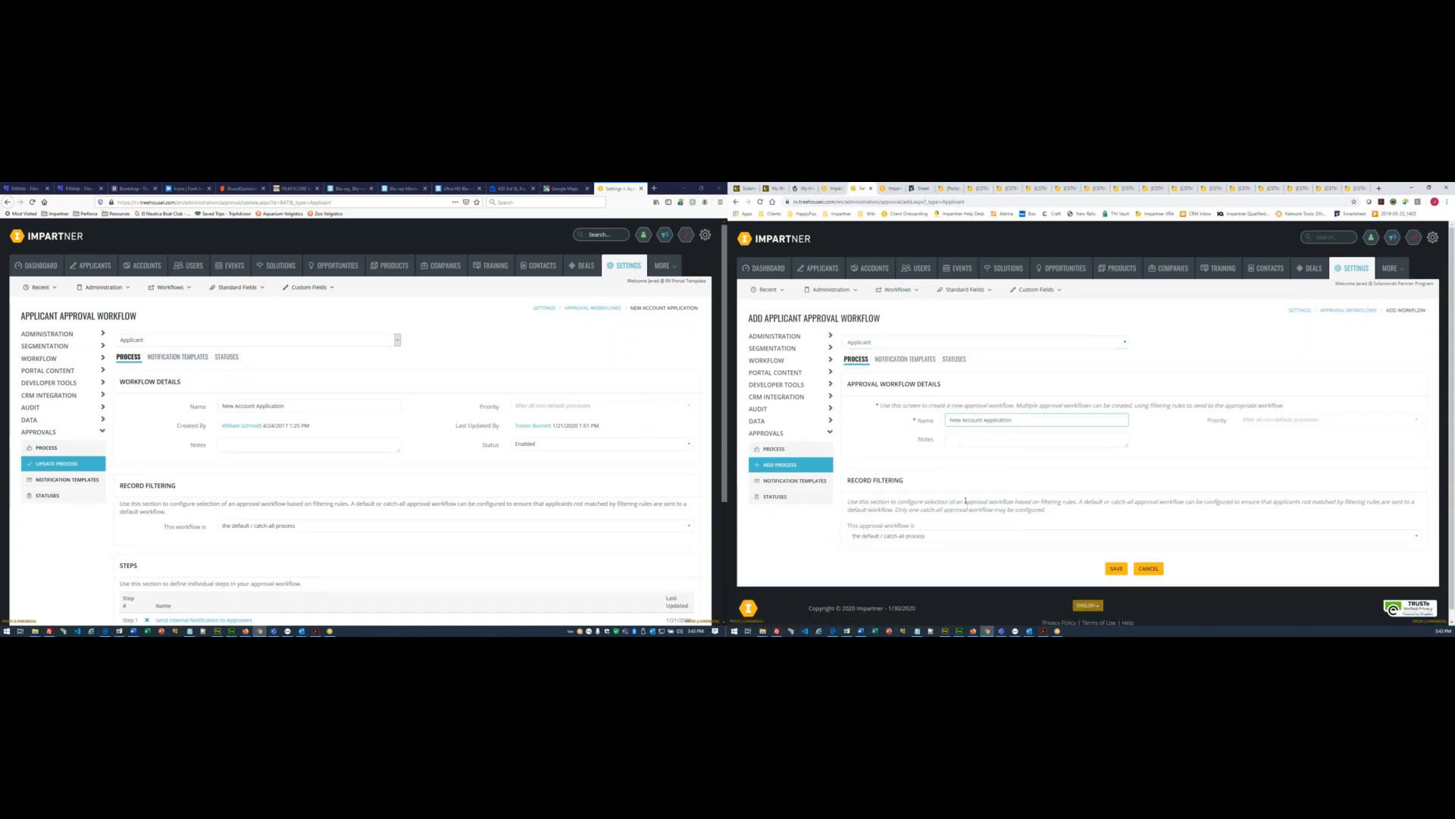
pyautogui.scroll(-1, 964, 499)
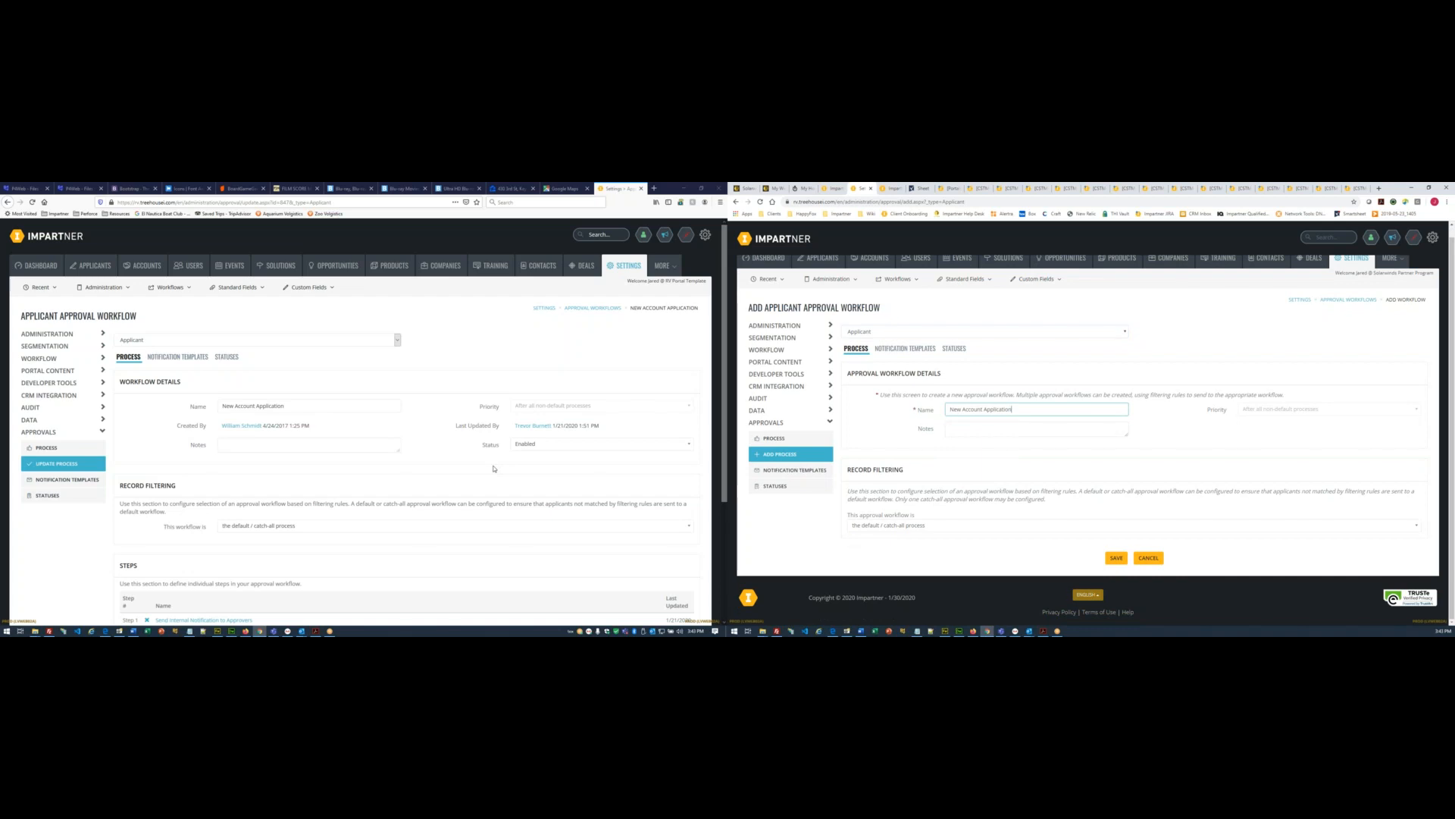
pyautogui.scroll(-3, 494, 468)
pyautogui.click(1116, 558)
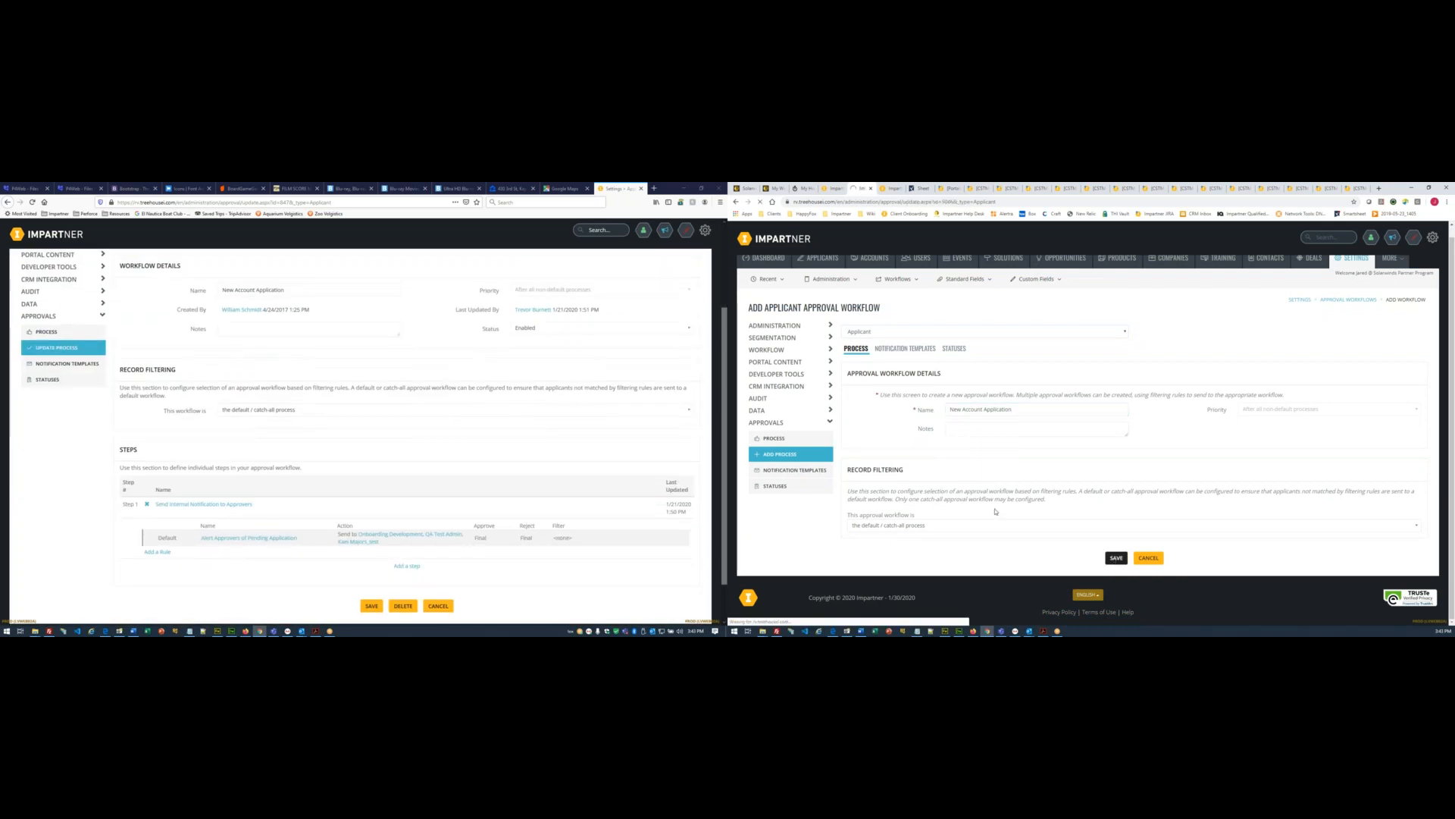
pyautogui.scroll(-2, 995, 512)
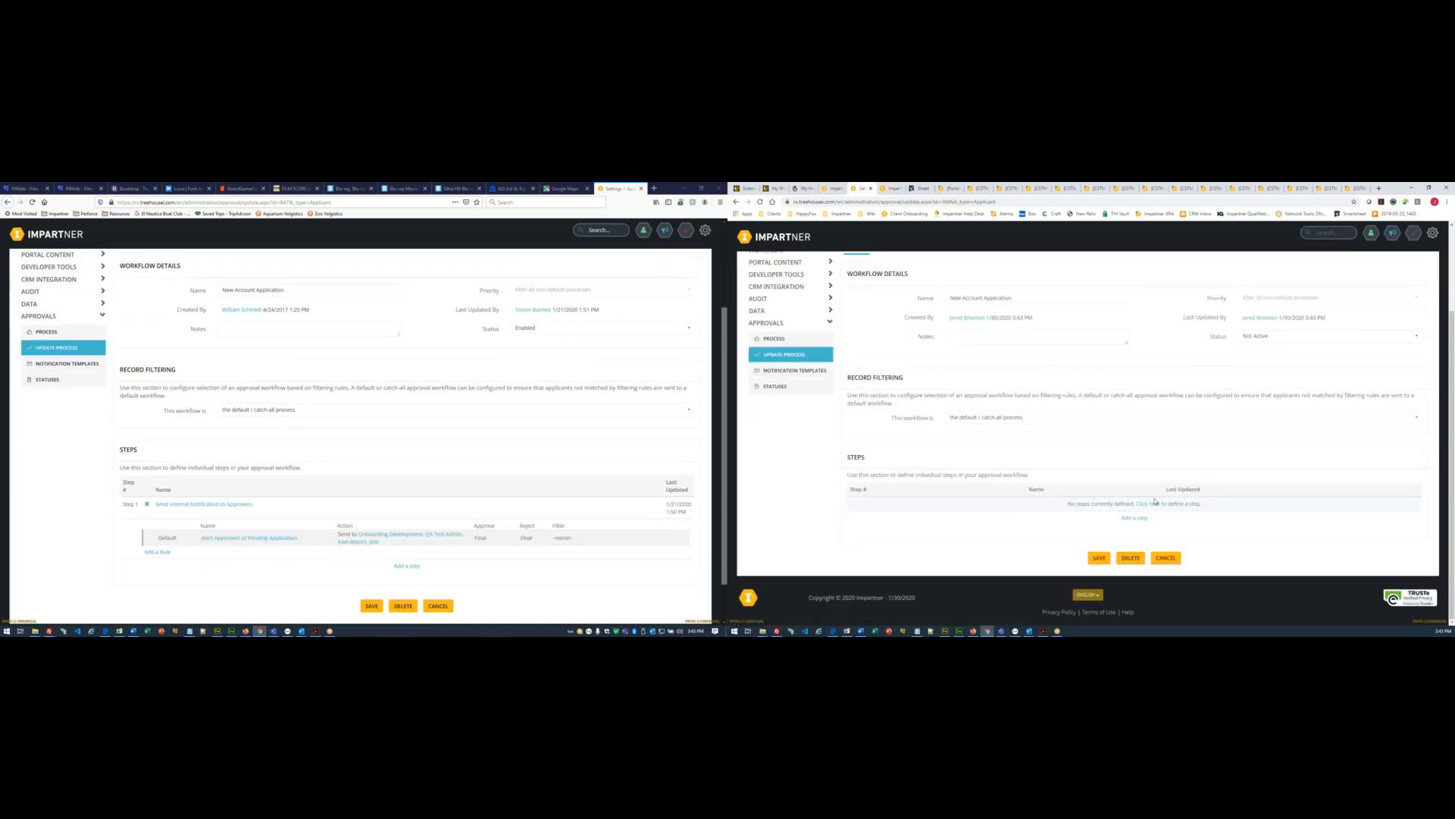
# - Name the first step 'Send Internal Notification to Approvers' and its rule 'Alert Approvers of Pending Application'
pyautogui.click(1149, 504)
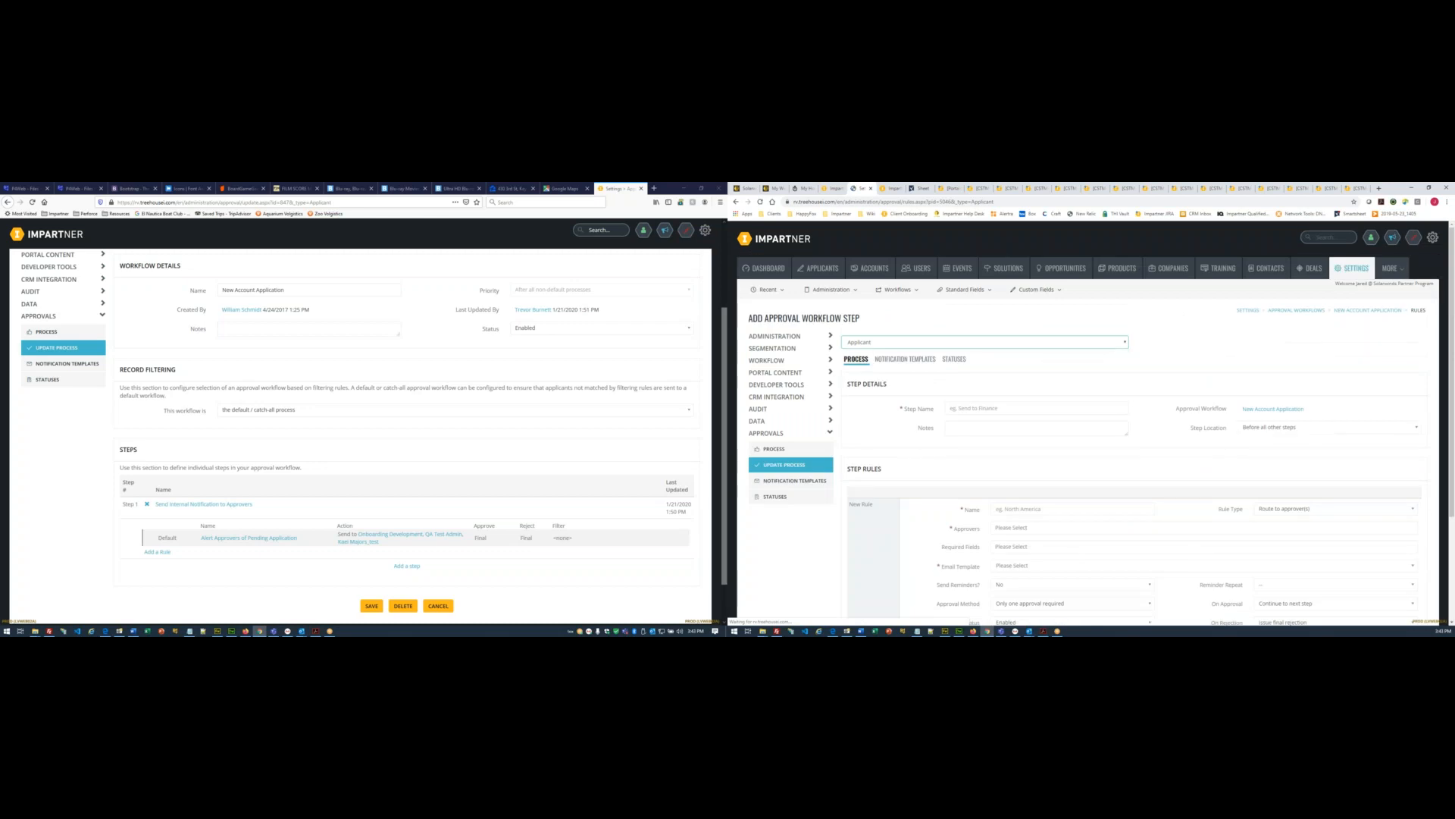
pyautogui.click(205, 506)
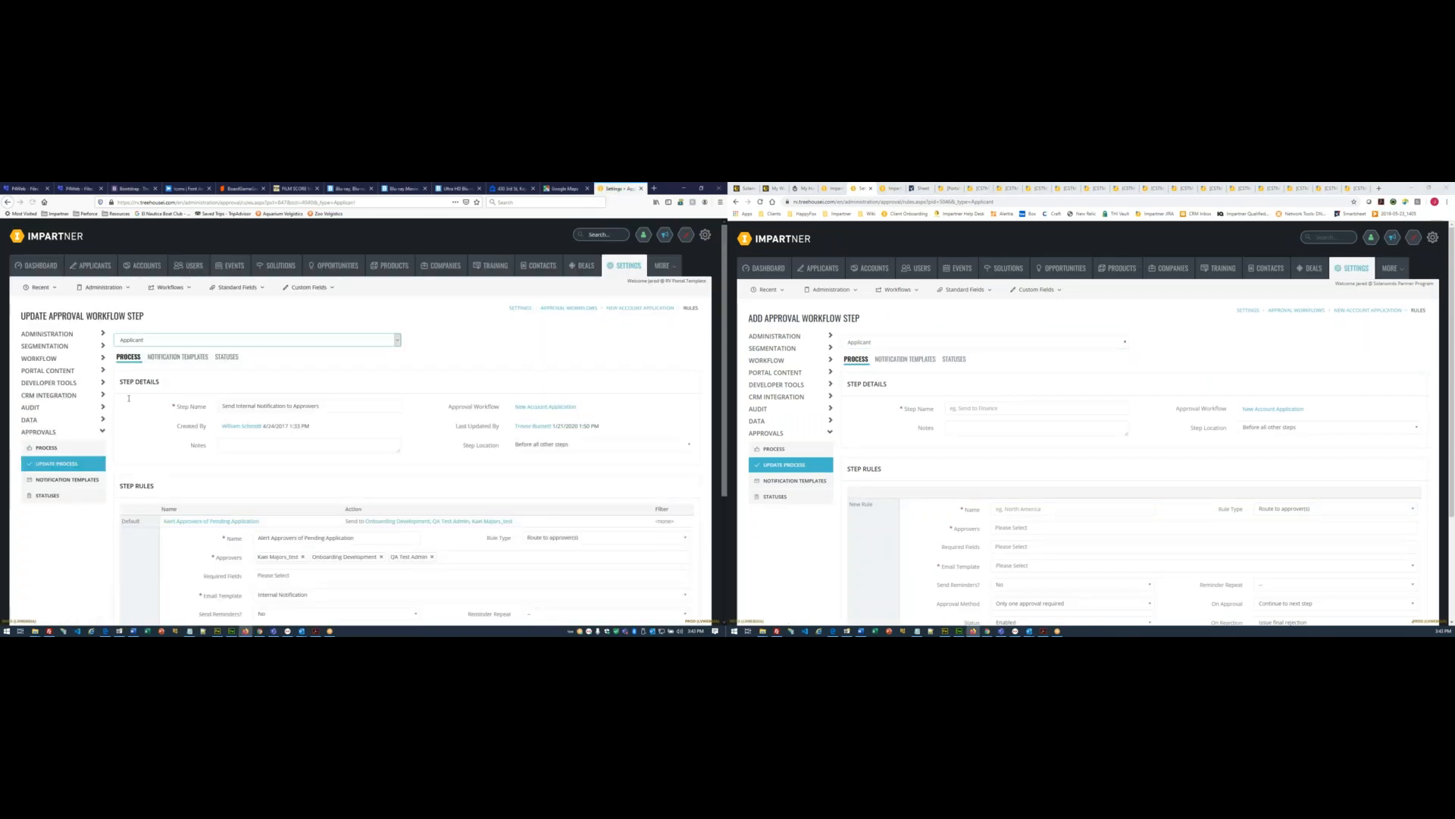
pyautogui.tripleClick(336, 405)
pyautogui.hotkey('ctrl', 'c')
pyautogui.click(992, 409)
pyautogui.hotkey('ctrl', 'v')
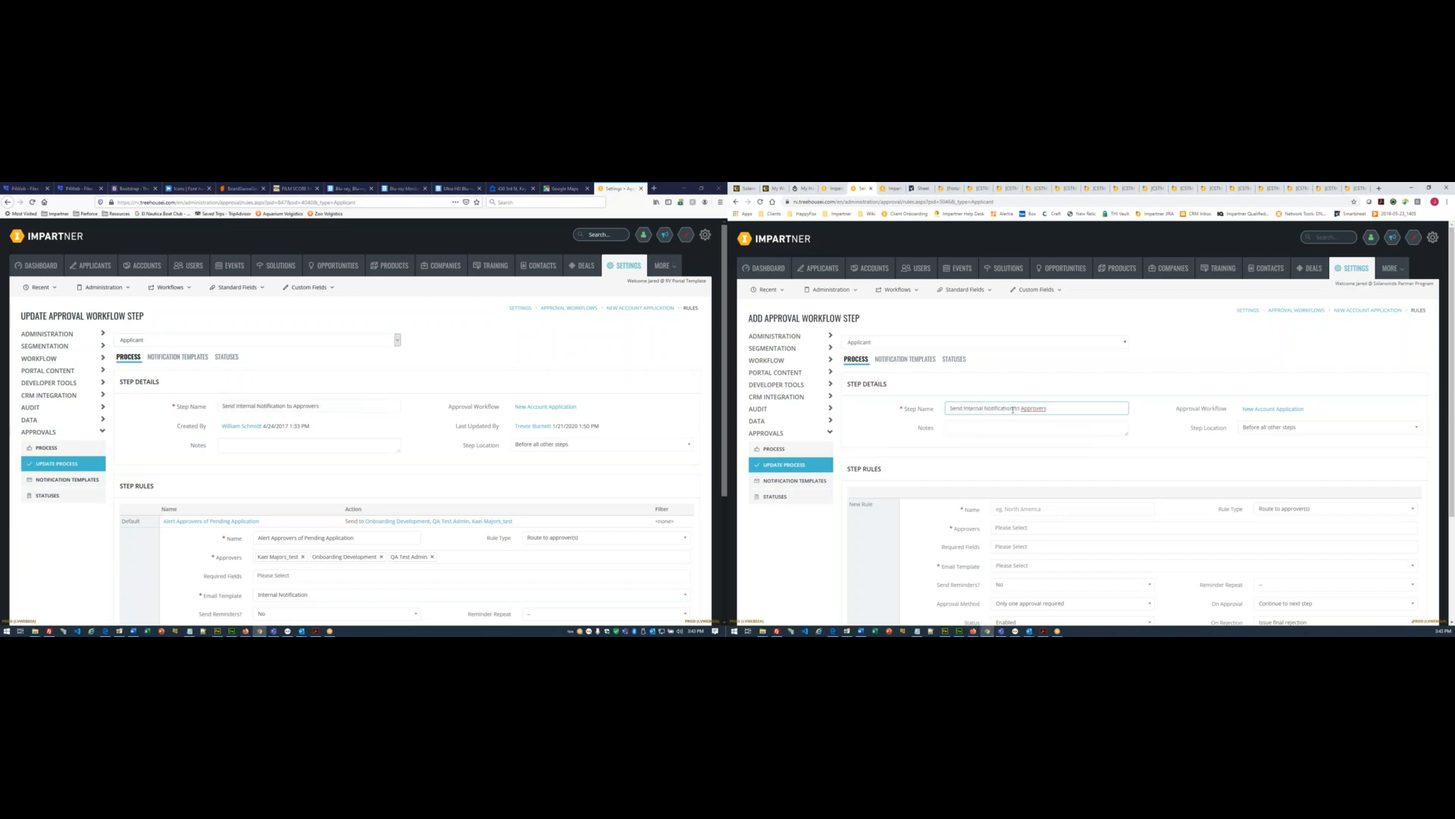
pyautogui.scroll(-1, 1012, 409)
pyautogui.scroll(-3, 377, 380)
pyautogui.tripleClick(333, 362)
pyautogui.hotkey('ctrl', 'c')
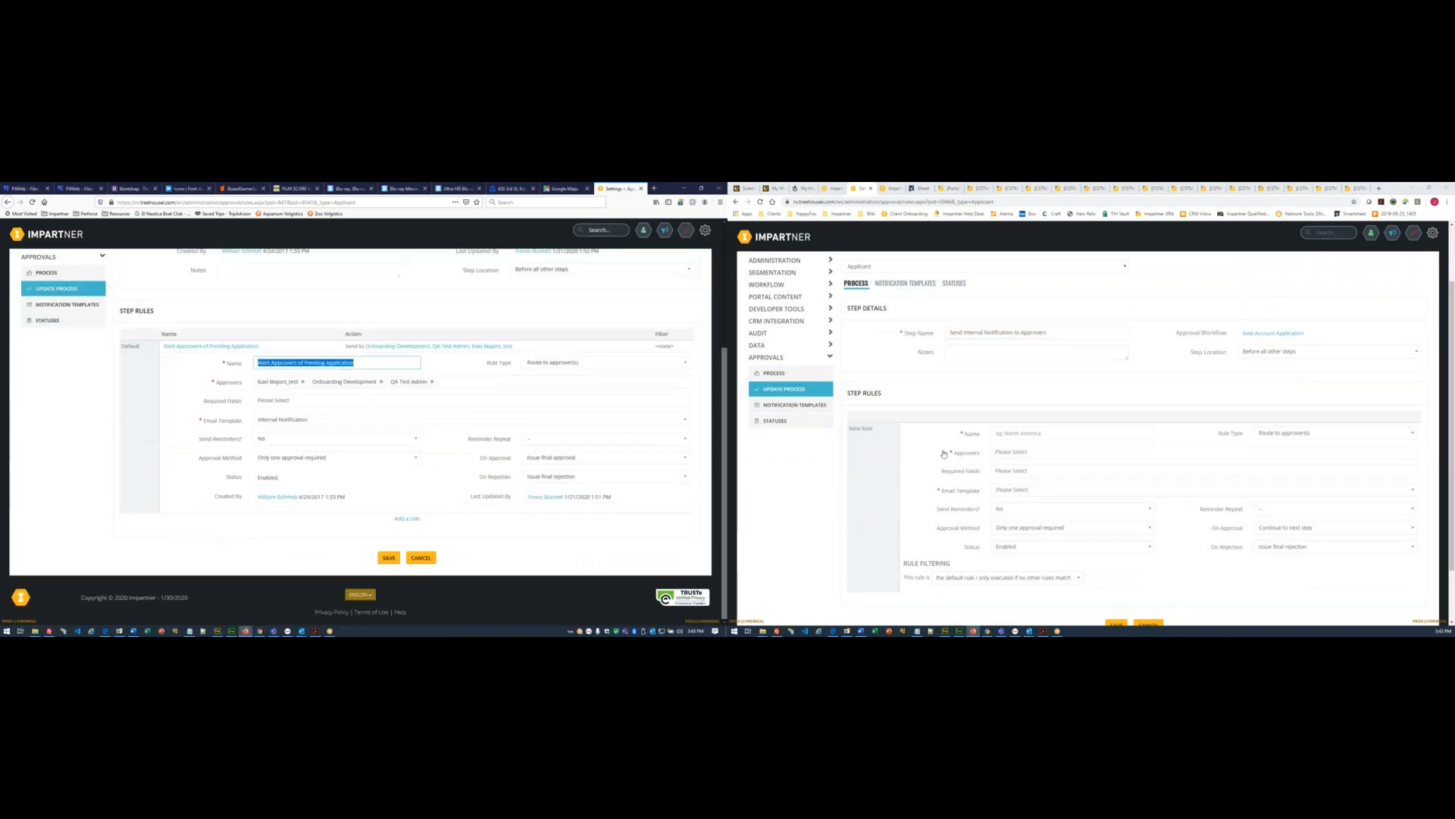
pyautogui.click(1030, 432)
pyautogui.hotkey('ctrl', 'v')
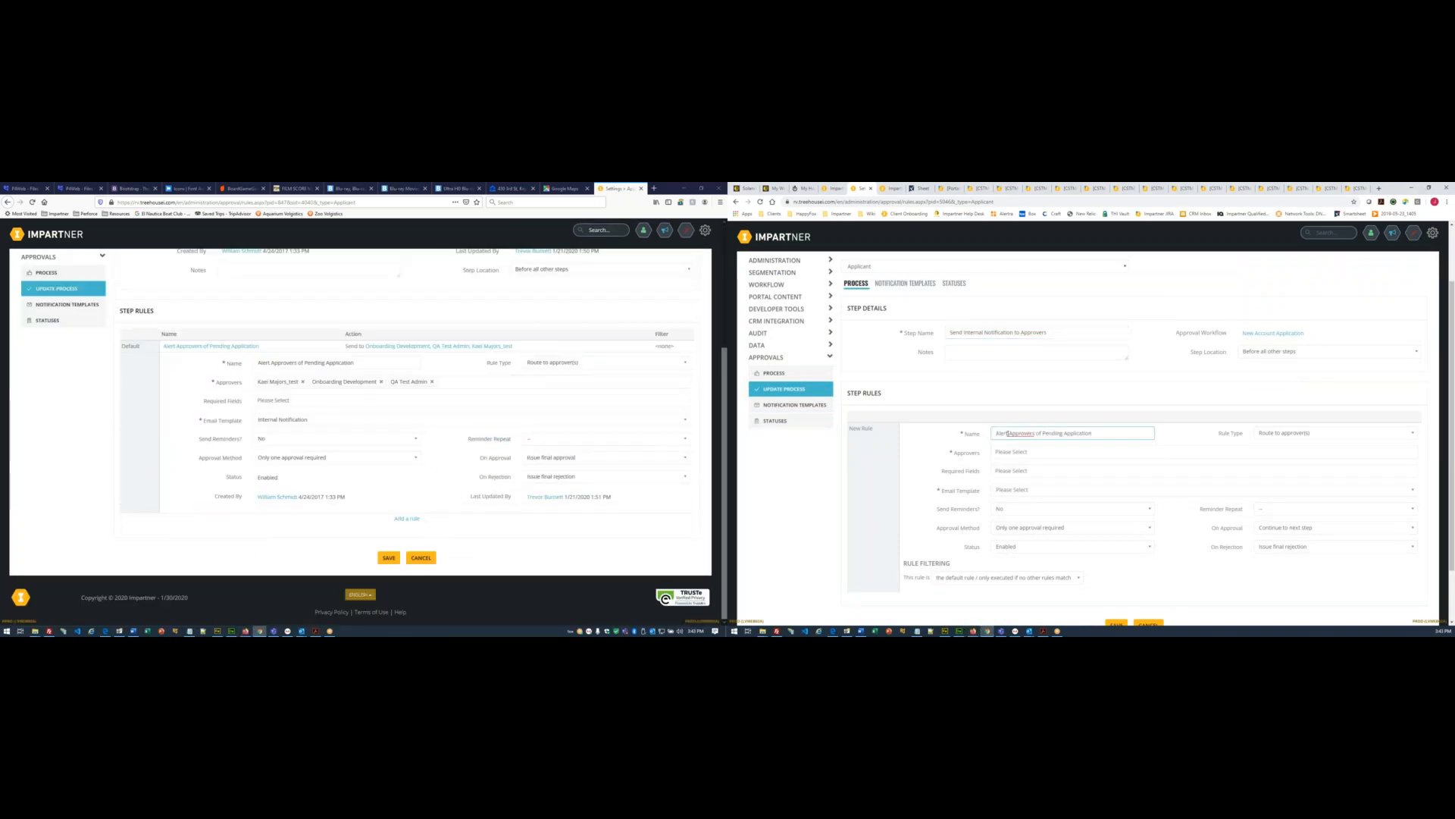
# - Set approvers Onboarding Development and Quality Assurance, template Internal Notification, and On Approval 'Issue final approval'
pyautogui.scroll(-1, 999, 436)
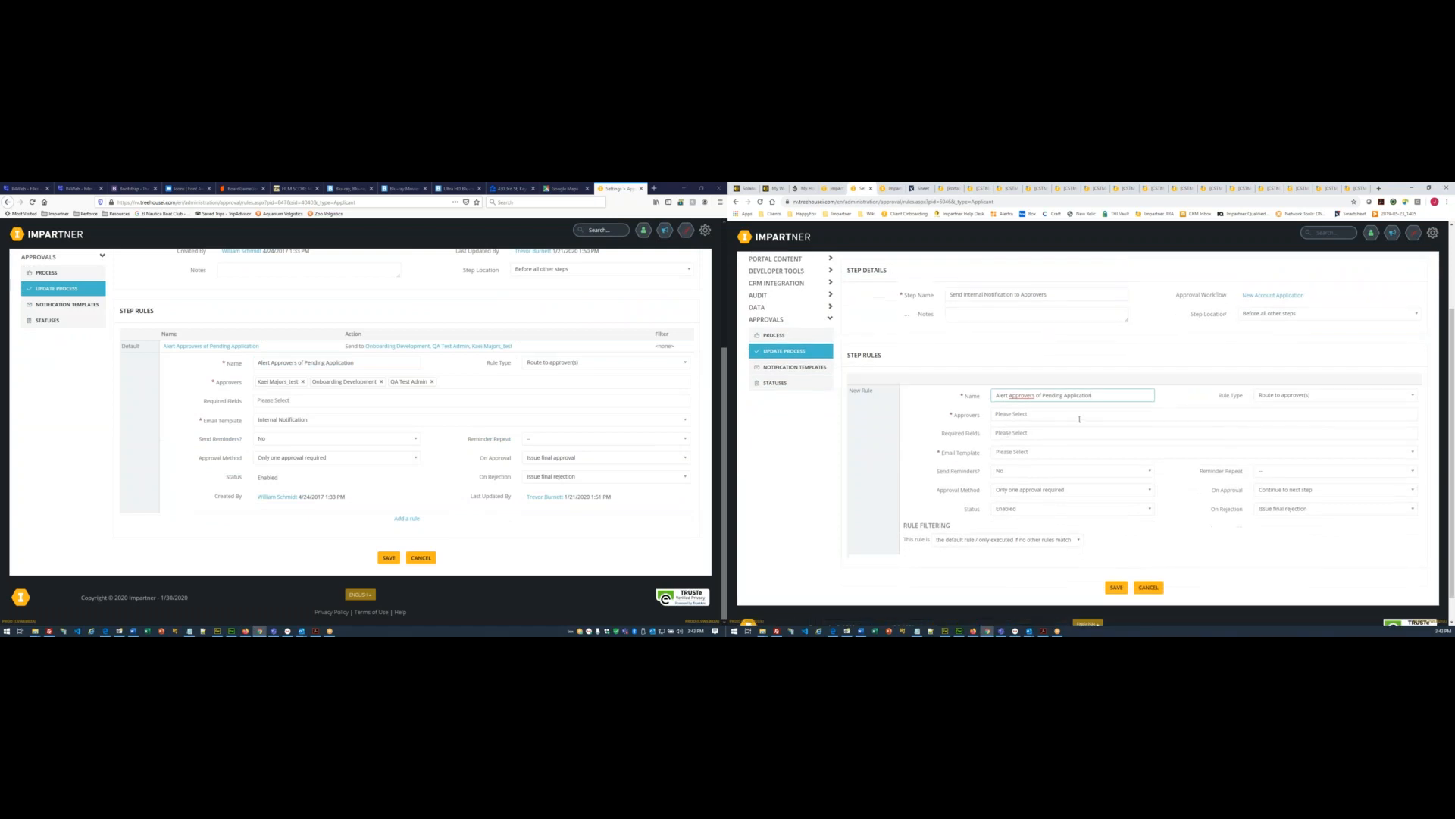
pyautogui.click(997, 413)
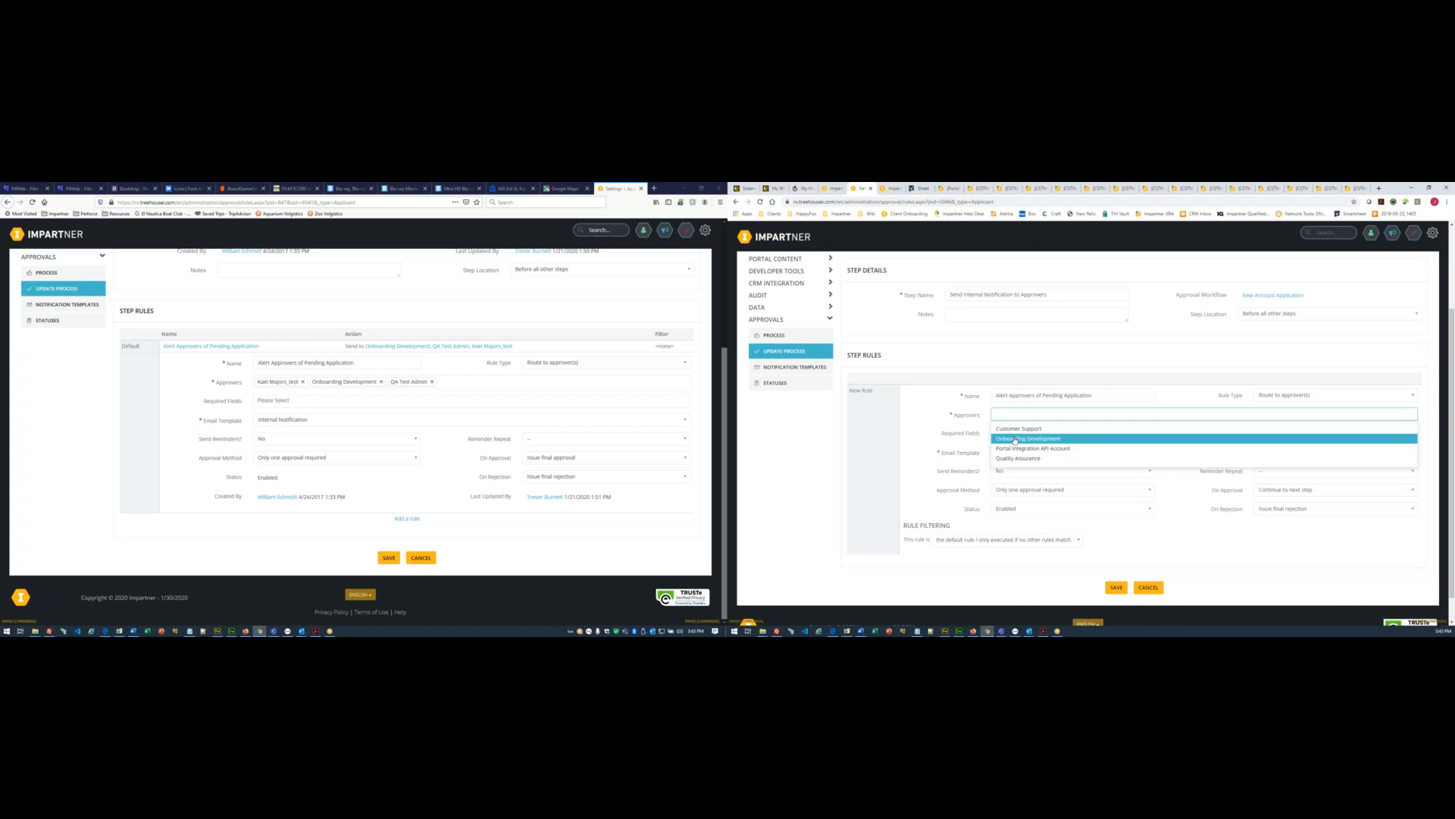
pyautogui.click(1015, 439)
pyautogui.click(1087, 414)
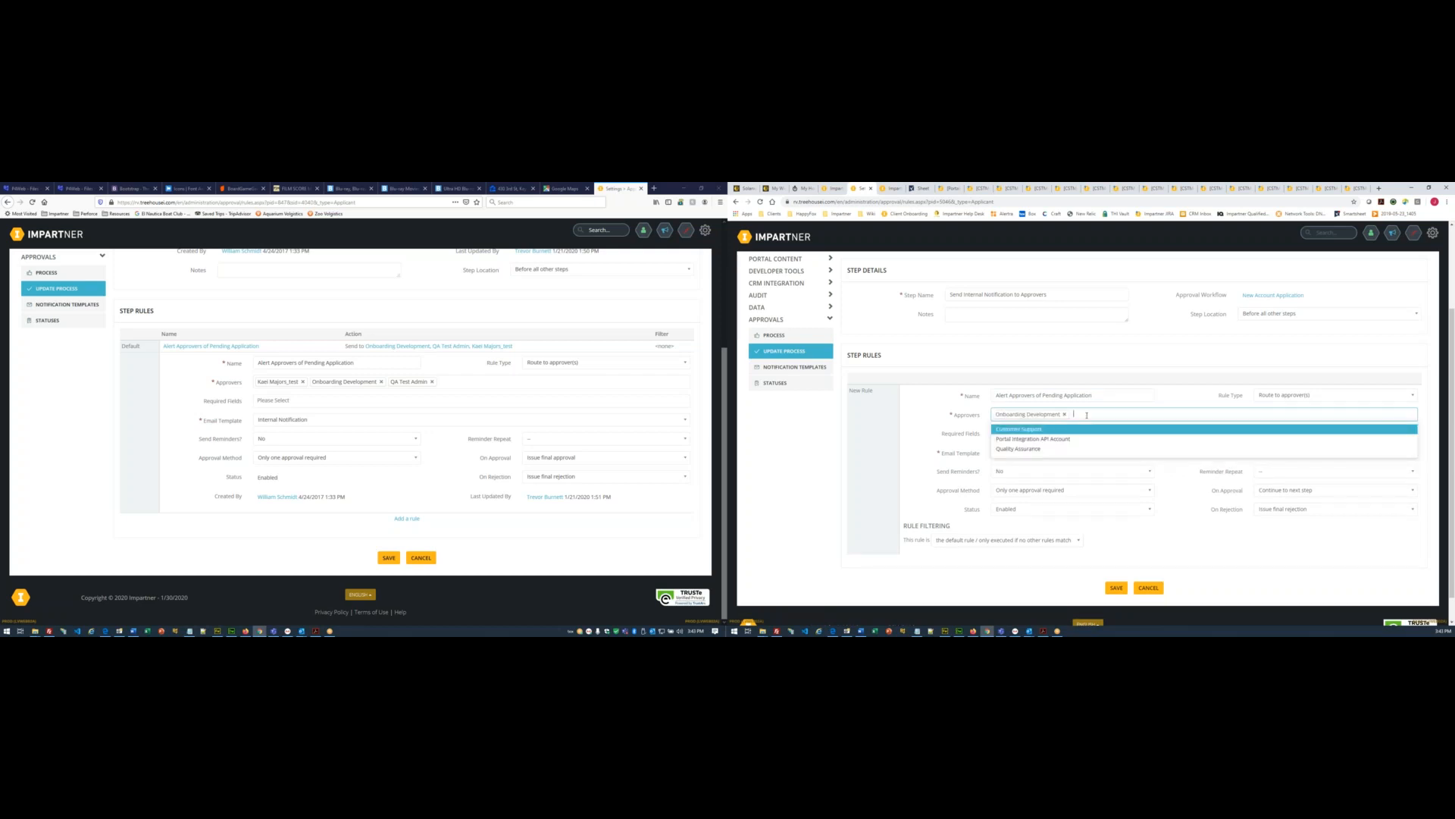
pyautogui.click(1039, 451)
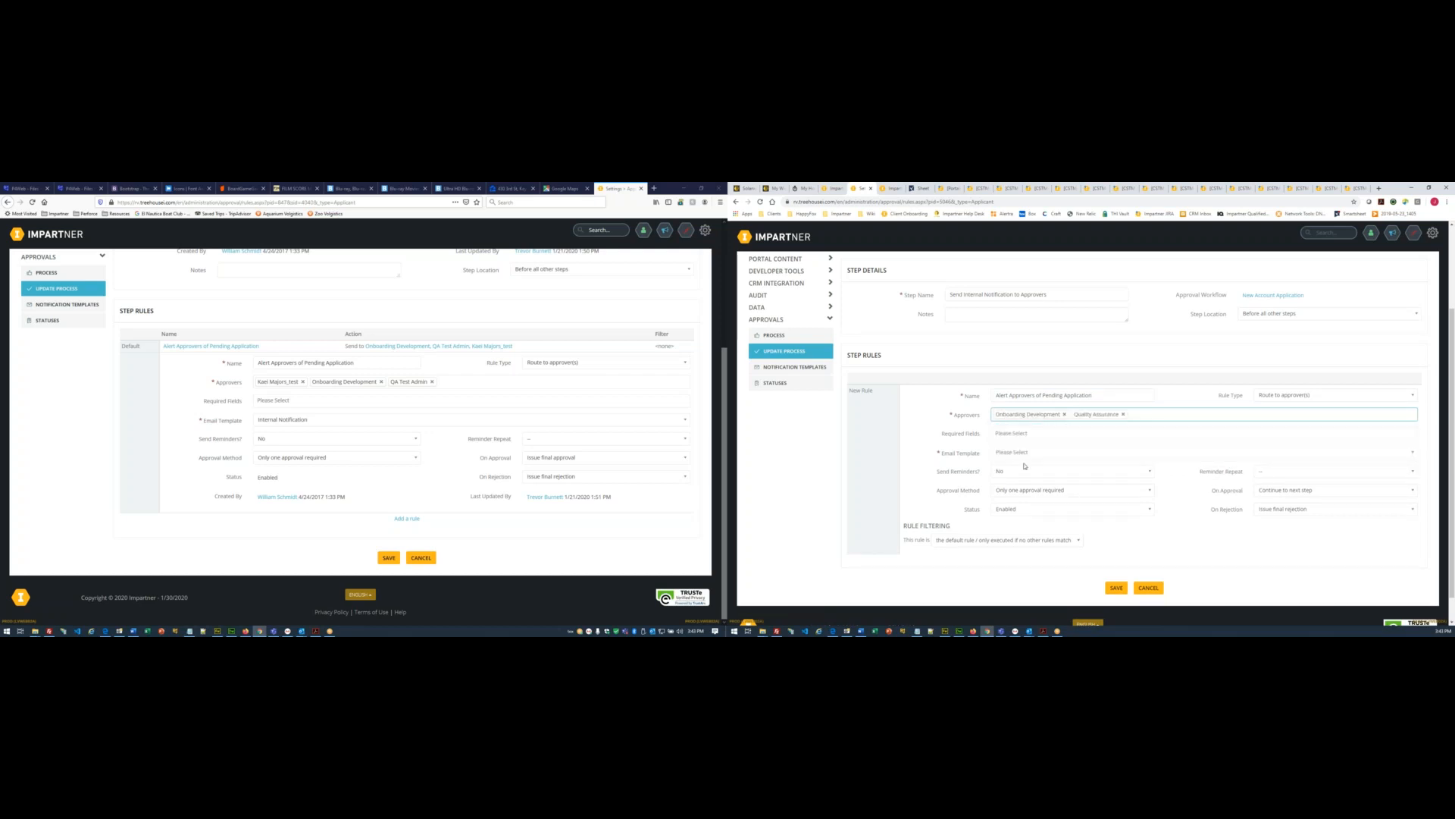
pyautogui.scroll(-1, 1020, 423)
pyautogui.click(1019, 424)
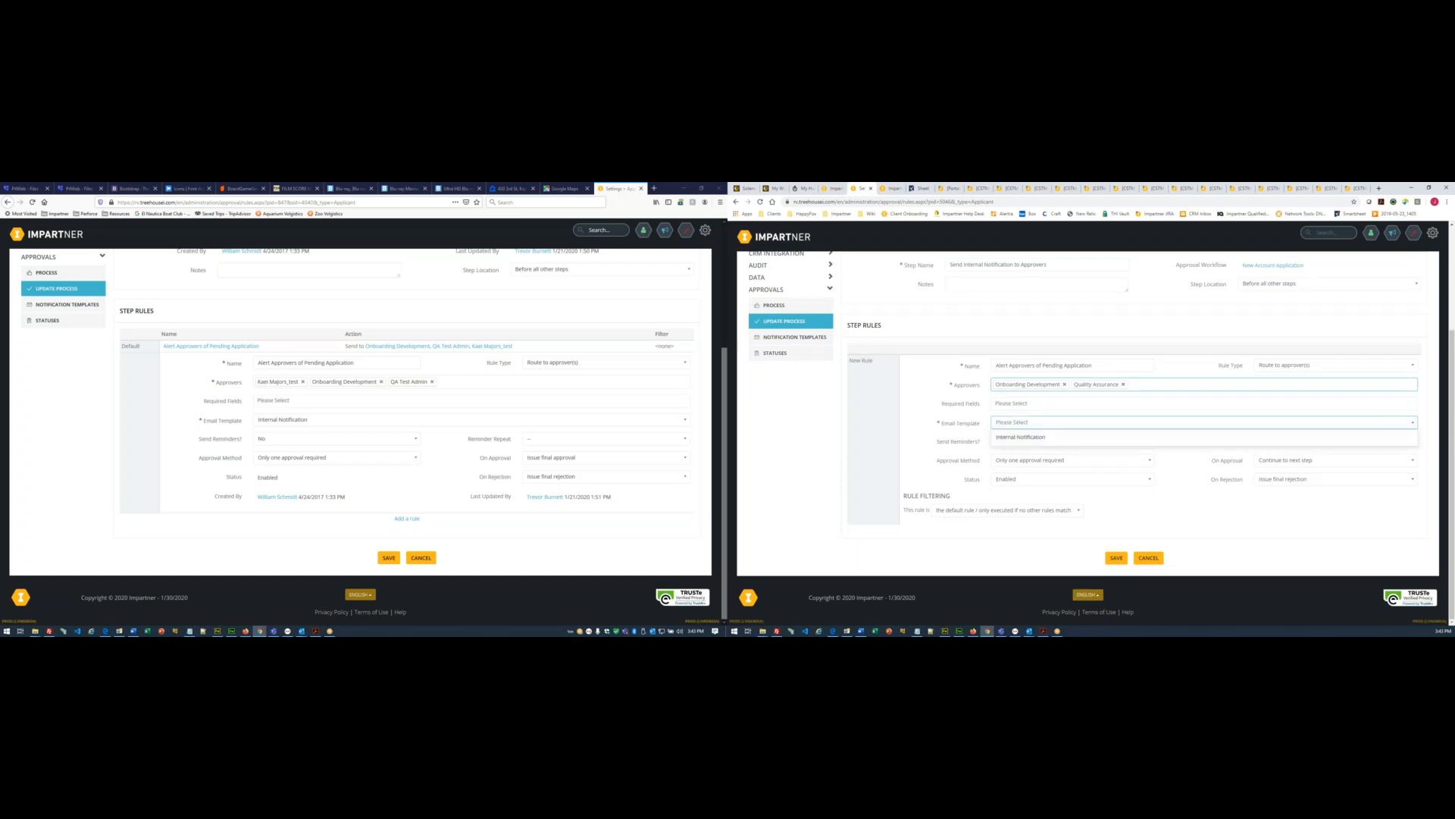
pyautogui.click(1013, 437)
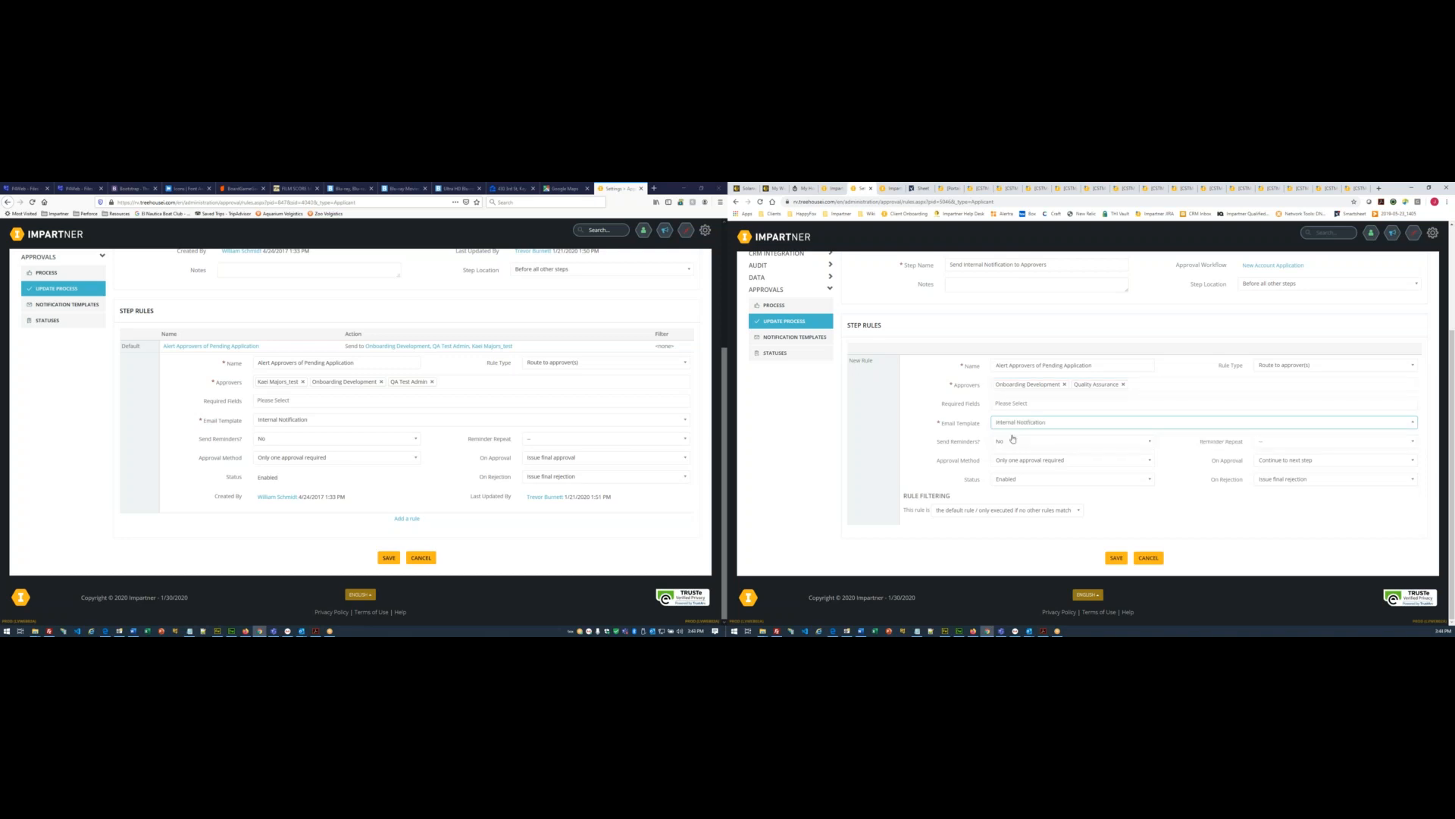
pyautogui.click(1270, 465)
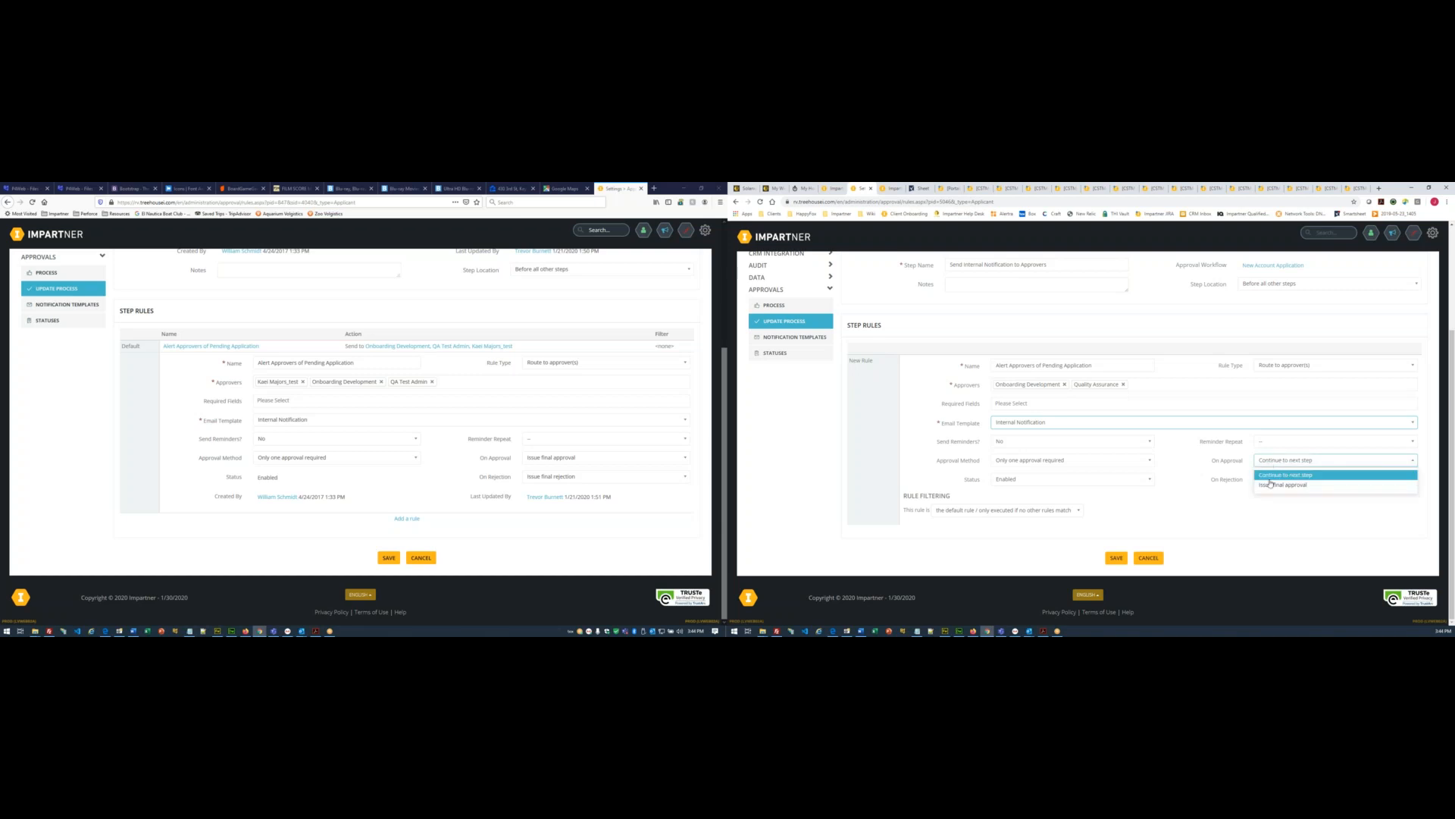
pyautogui.click(1270, 483)
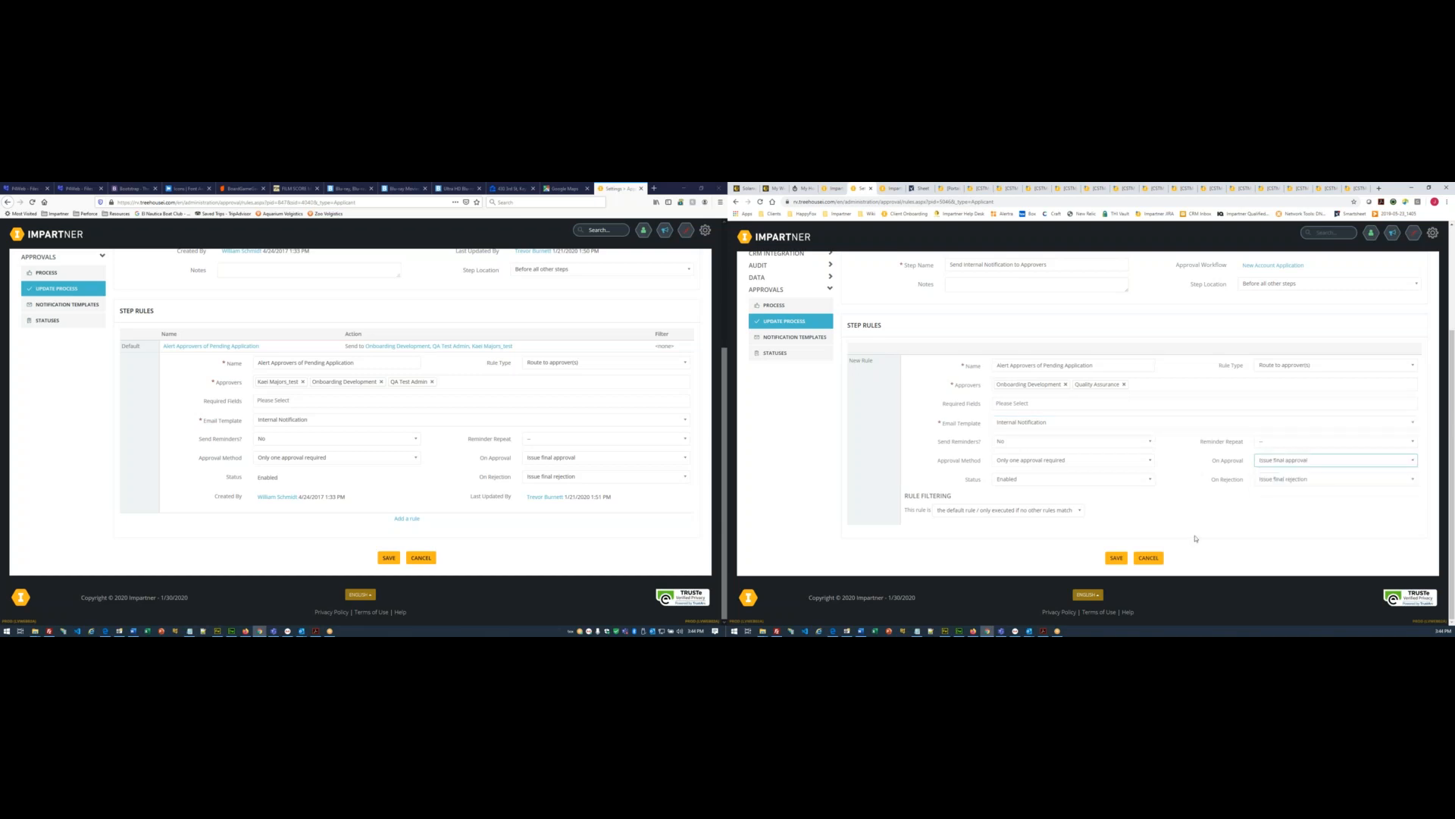
pyautogui.scroll(2, 1181, 539)
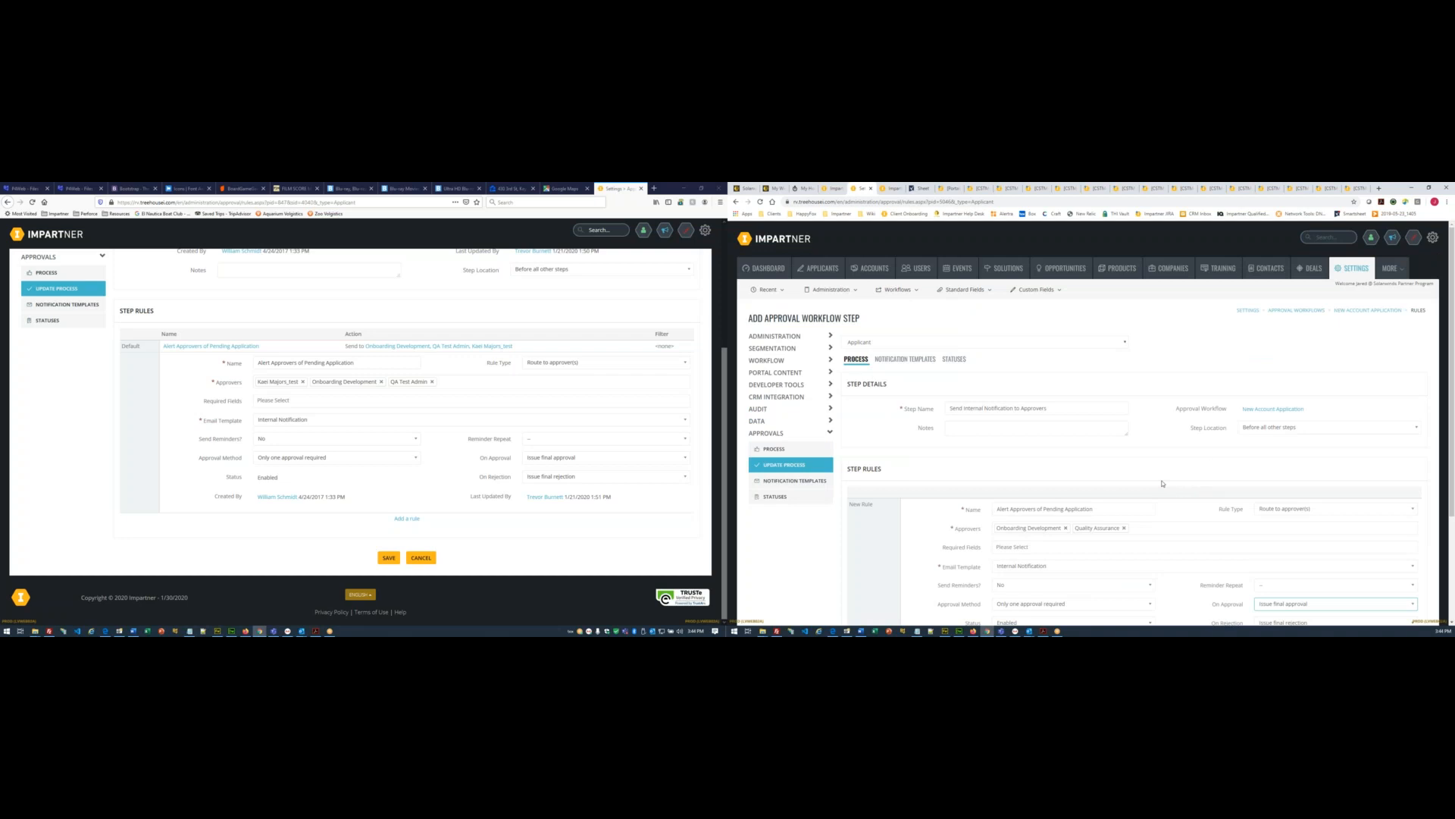
pyautogui.scroll(-2, 1163, 483)
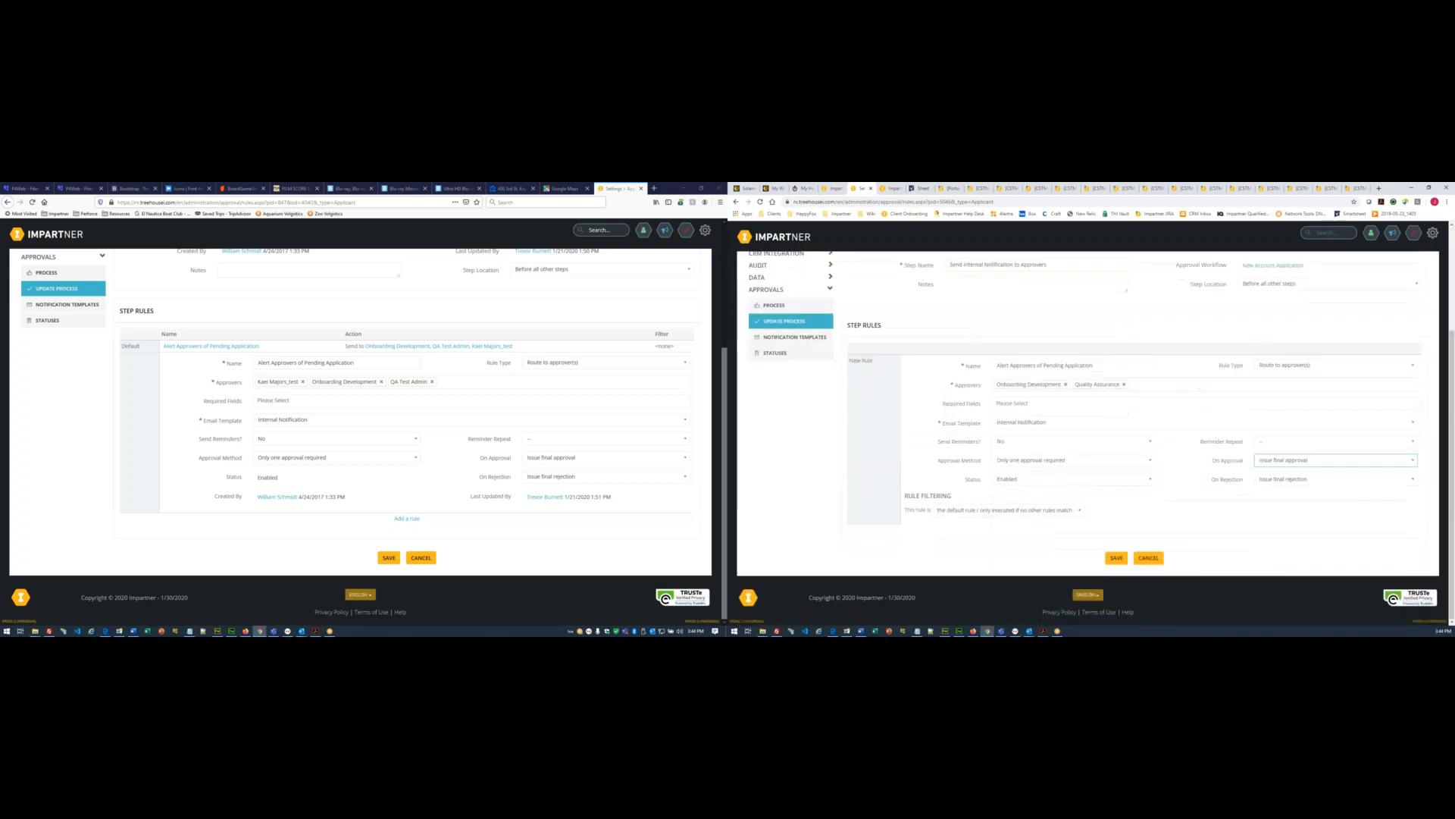
# - Save the step, set New Account Application's status to Enabled, save, and return to Process
pyautogui.click(1117, 559)
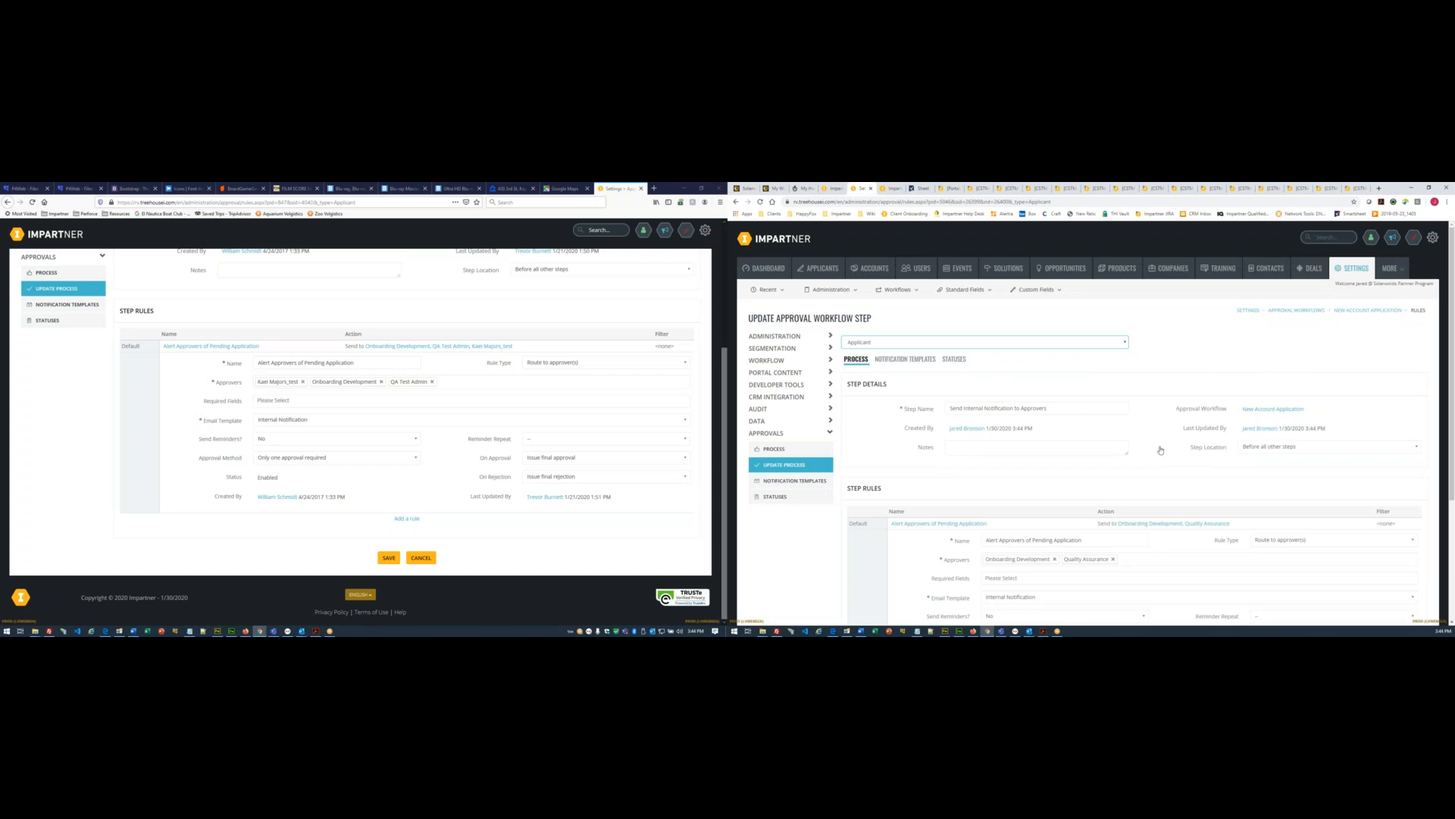
pyautogui.scroll(-1, 1161, 448)
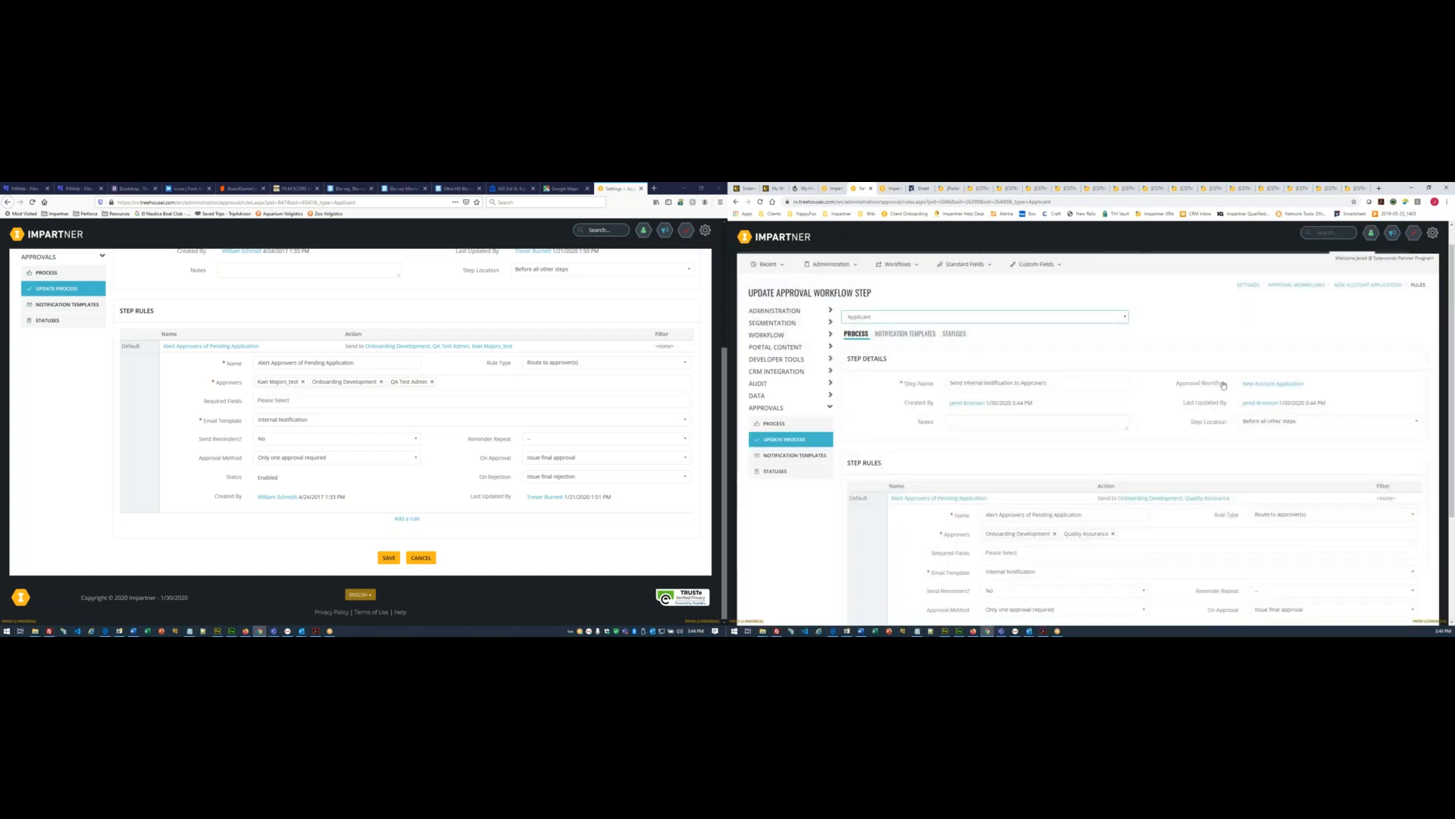
pyautogui.click(1263, 385)
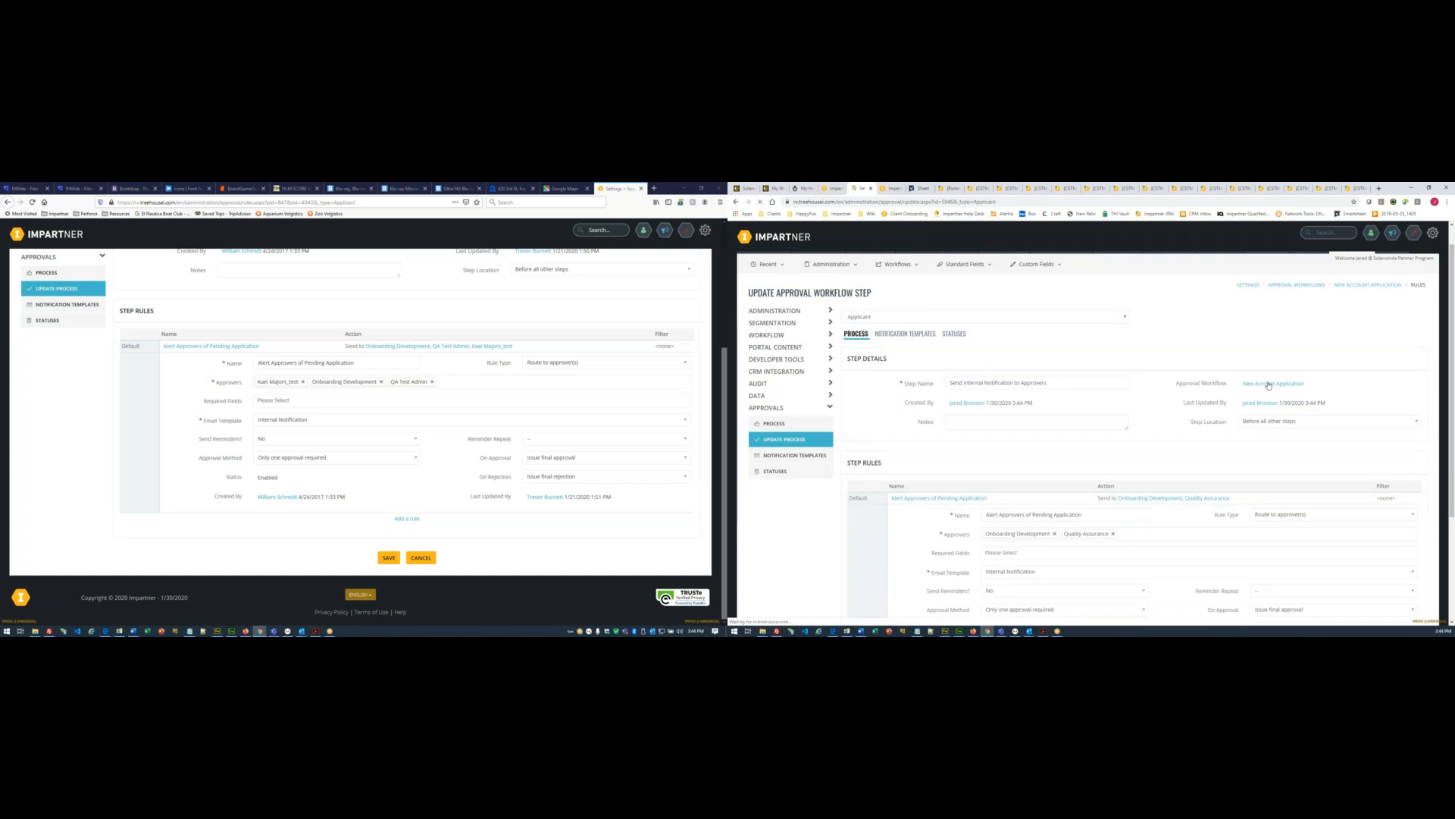
pyautogui.scroll(-2, 1167, 371)
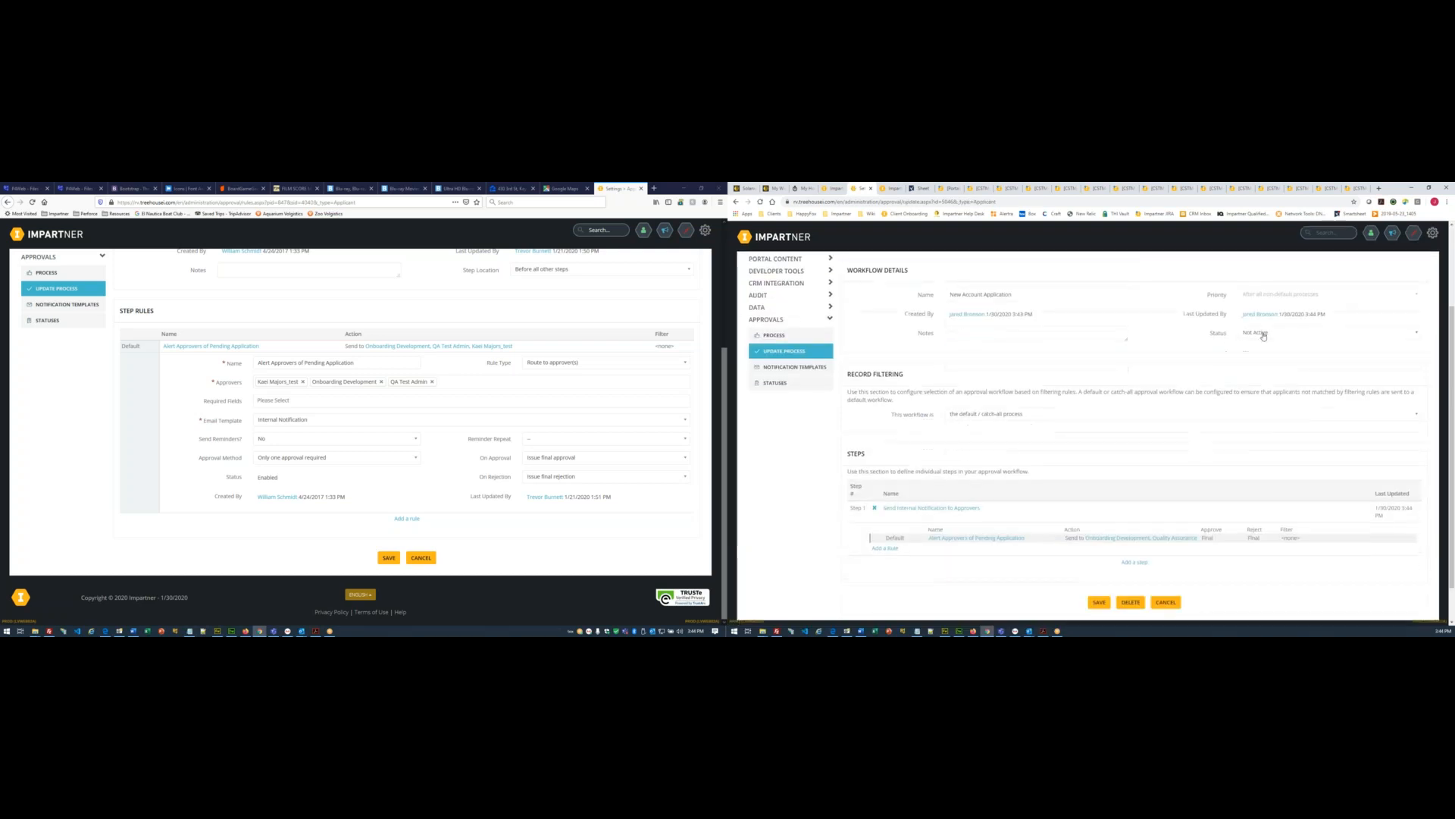
pyautogui.click(1262, 336)
pyautogui.click(1262, 348)
pyautogui.click(1100, 602)
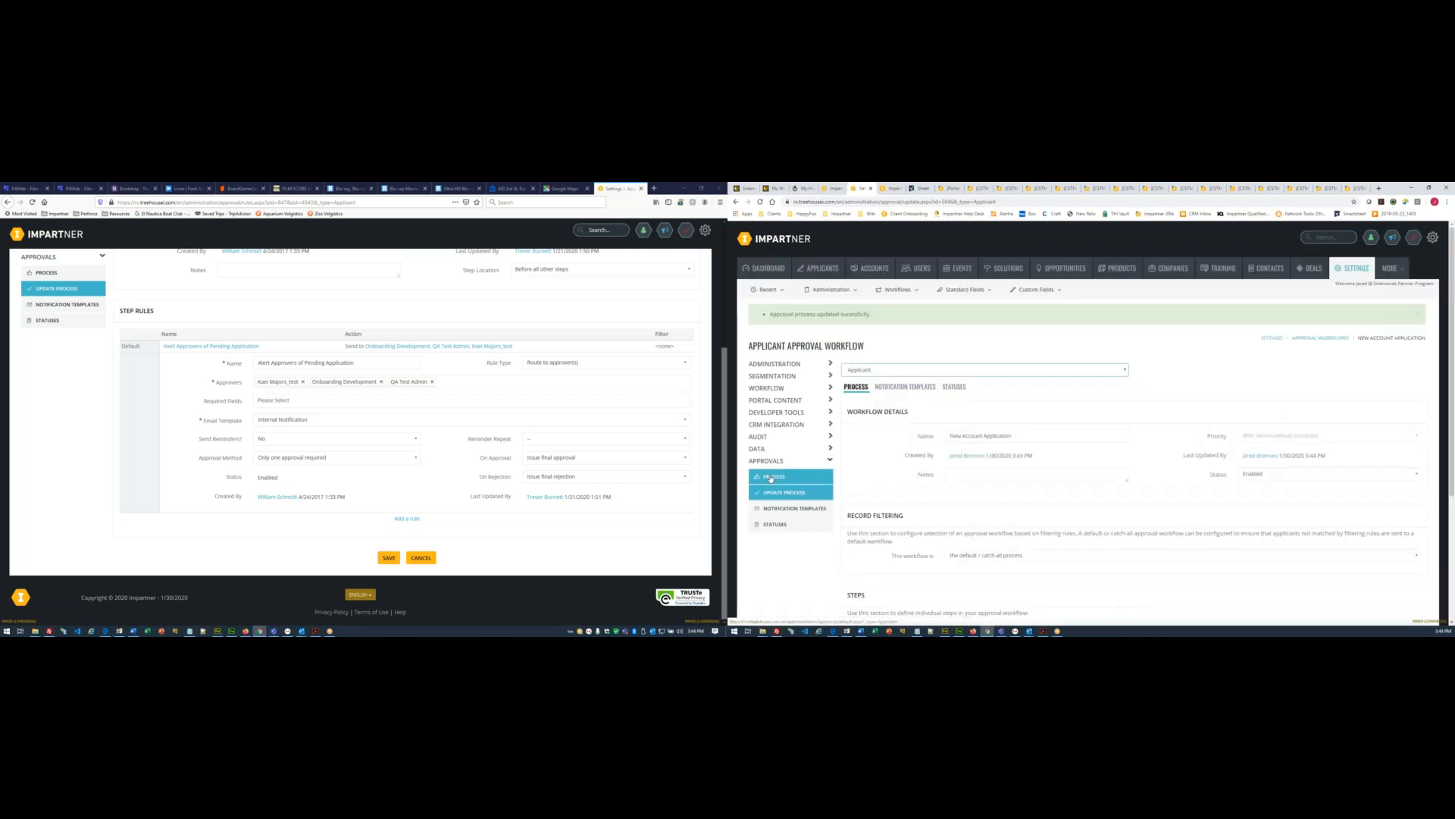
pyautogui.click(786, 483)
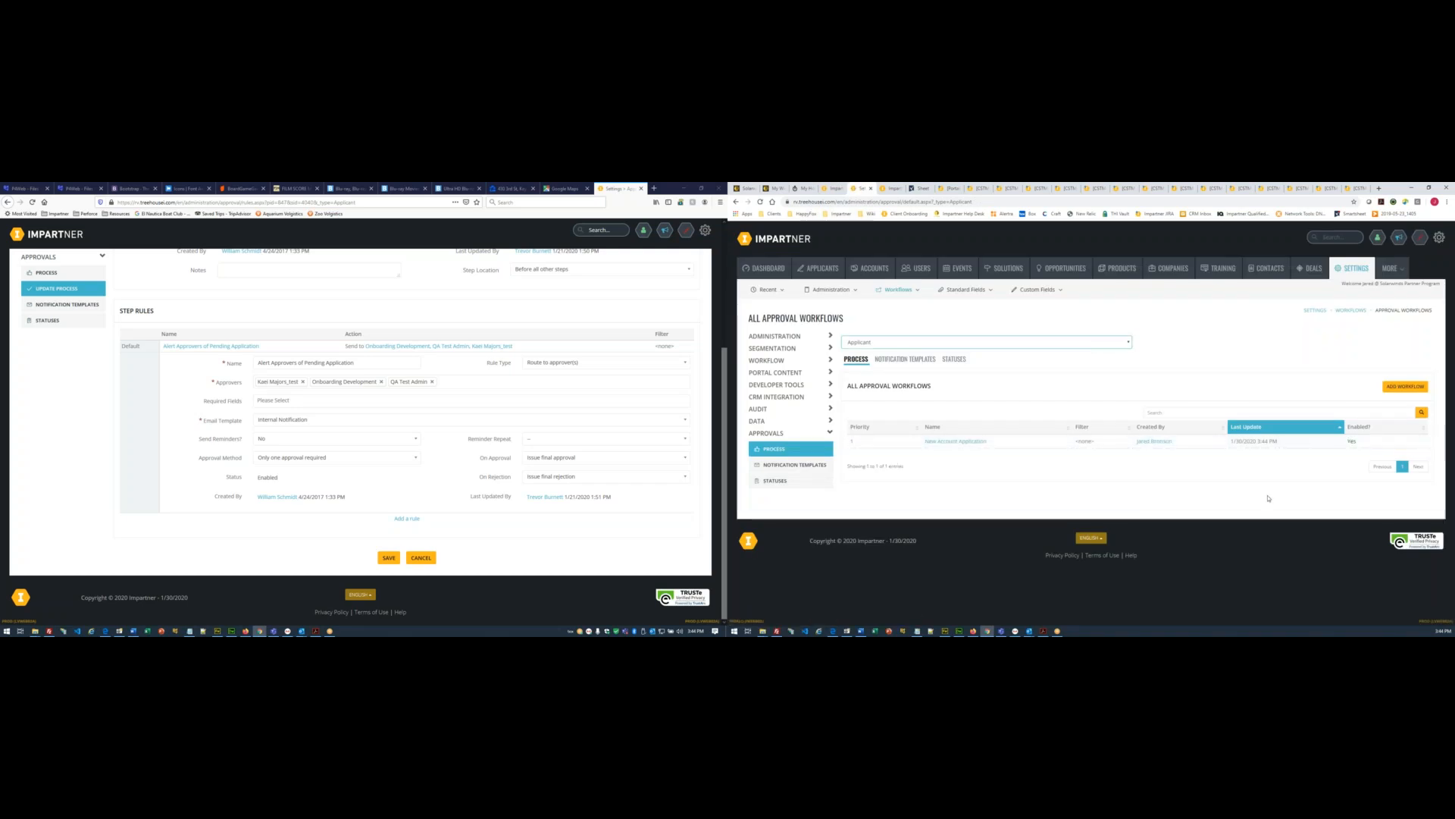
# - Open the reference New User Application workflow and select its name for copying
pyautogui.scroll(2, 22, 439)
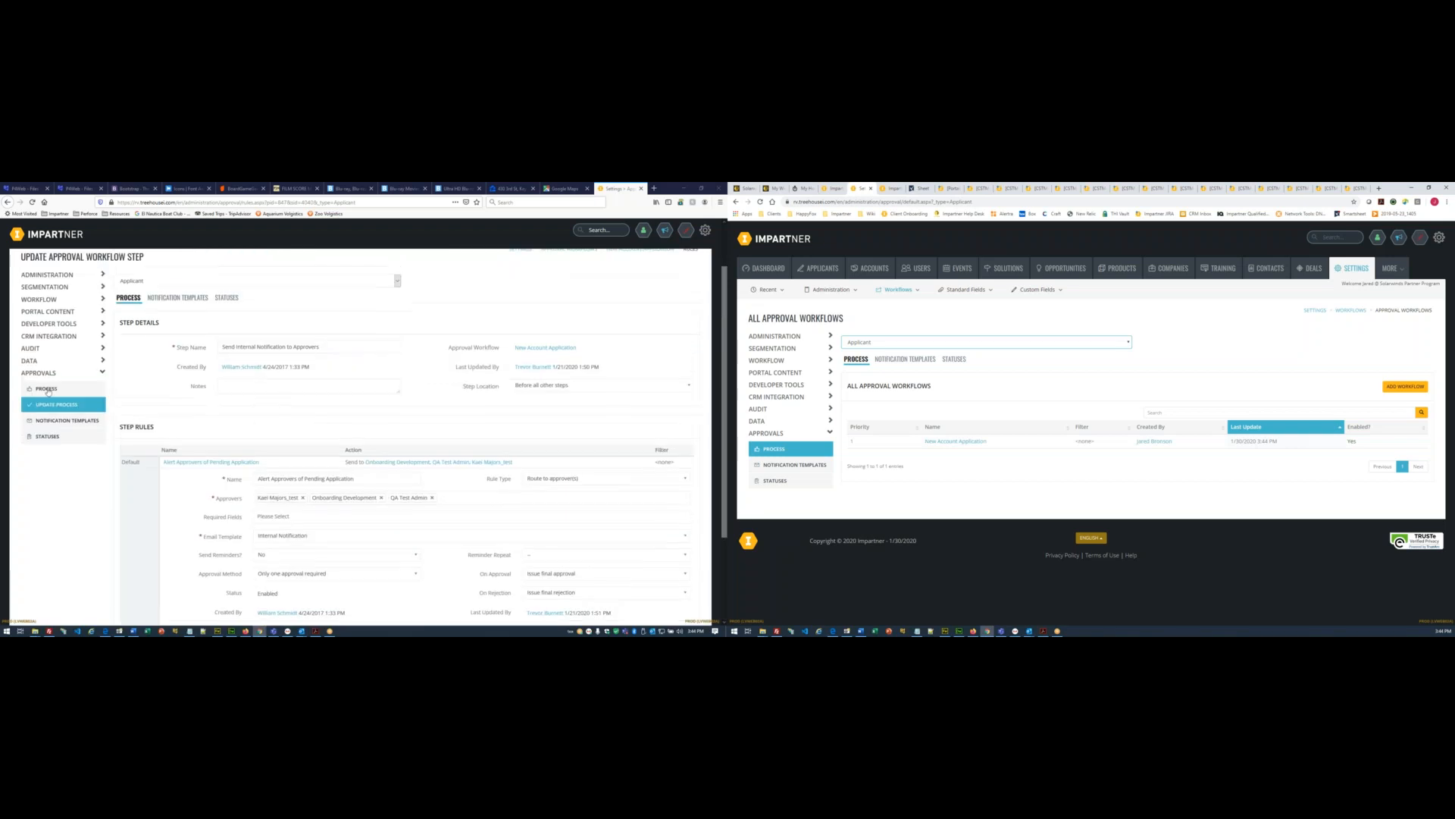
pyautogui.click(47, 389)
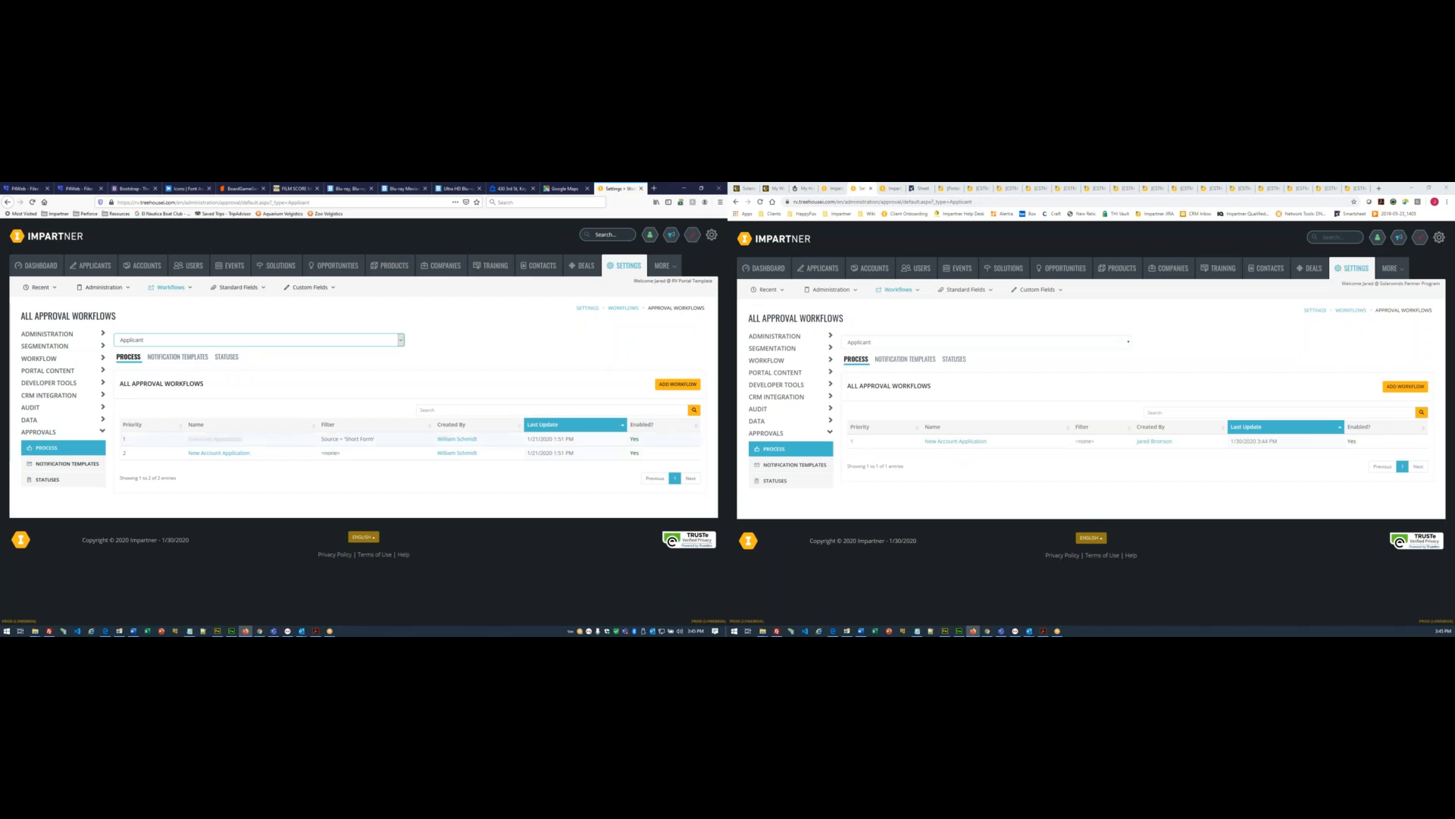
pyautogui.click(206, 439)
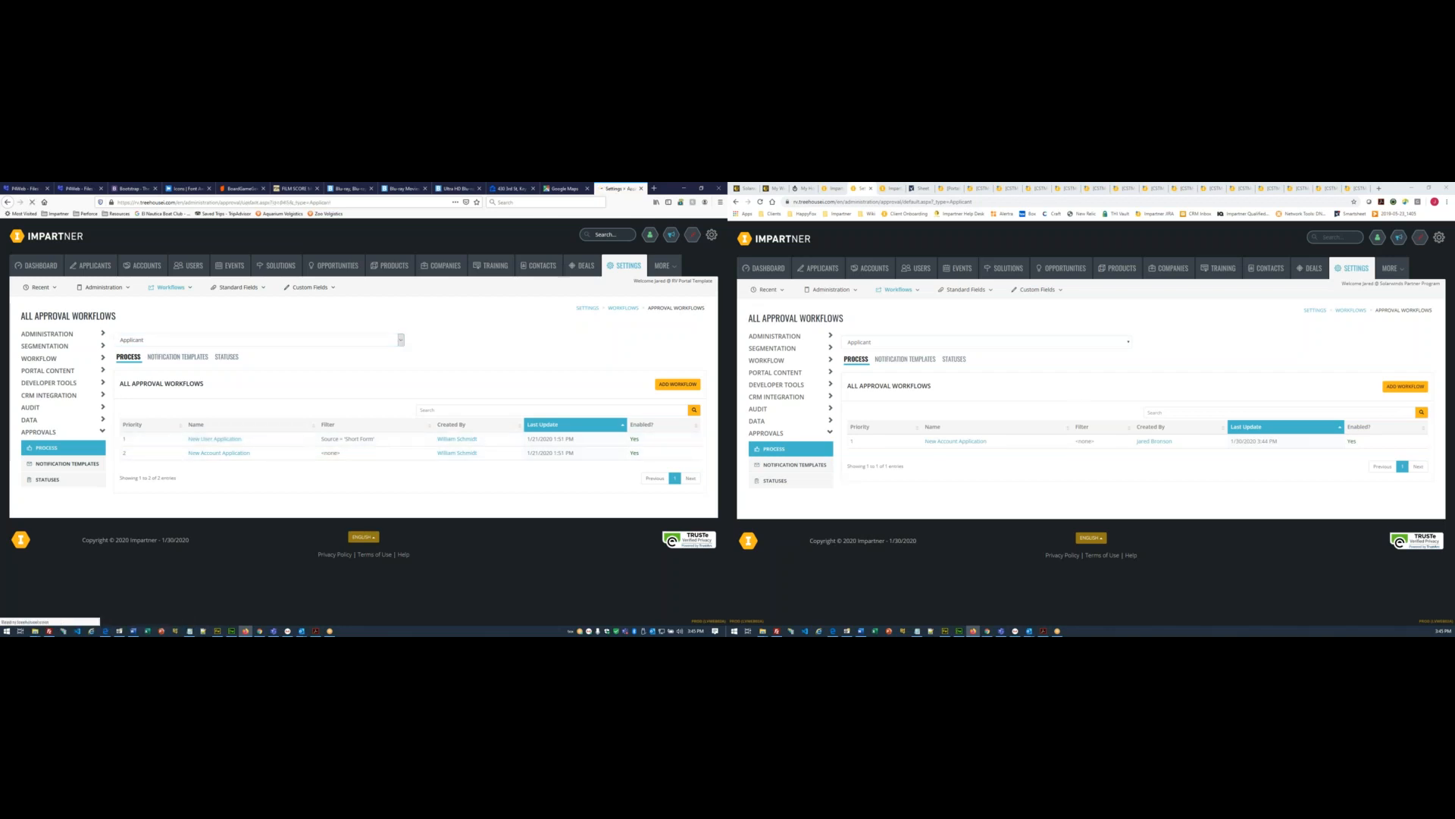
pyautogui.tripleClick(296, 407)
pyautogui.hotkey('ctrl', 'c')
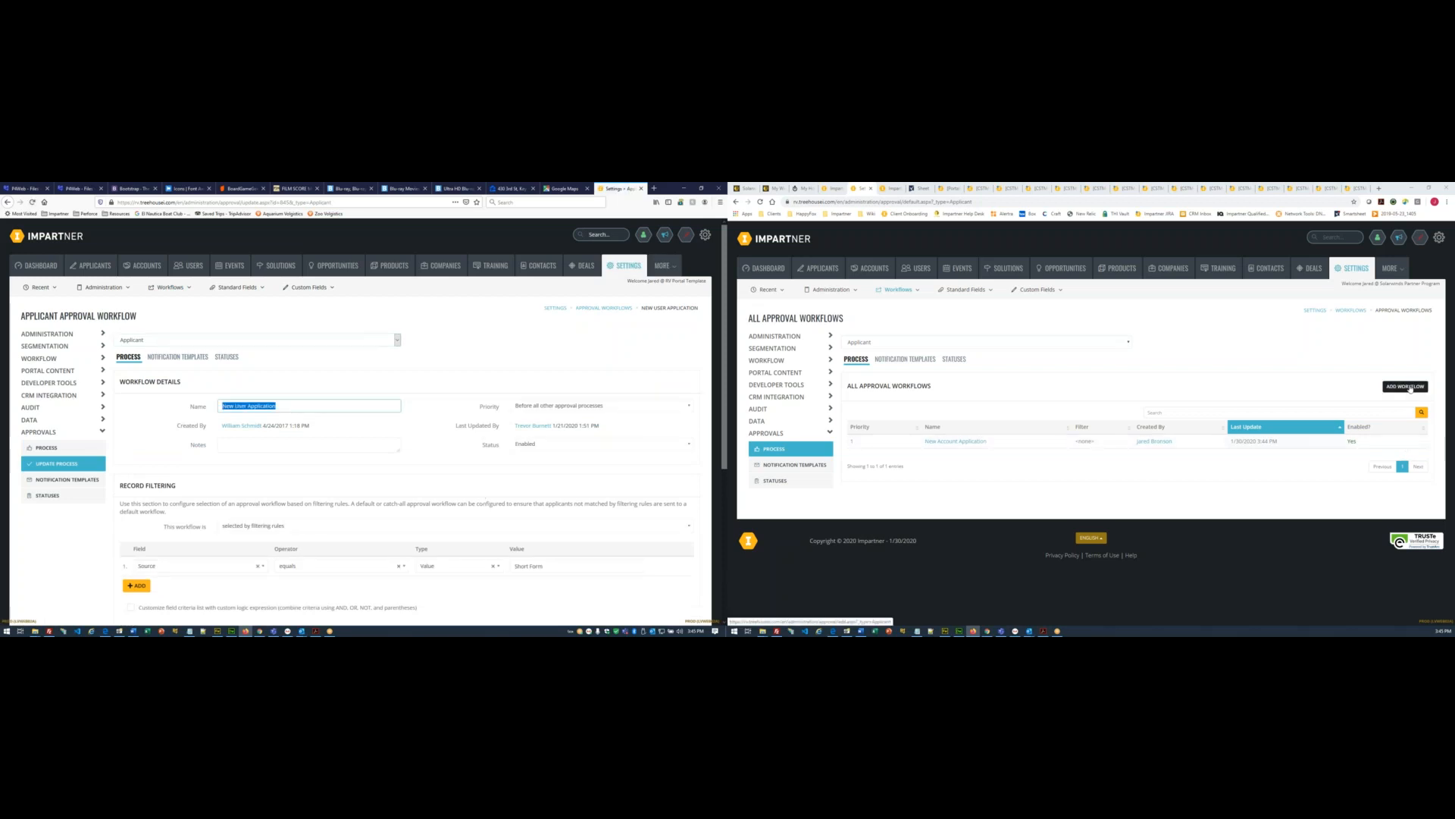
# - Add a workflow named New User Application, prioritised before all other approval processes
pyautogui.click(1412, 388)
pyautogui.hotkey('ctrl', 'v')
pyautogui.scroll(-1, 1178, 433)
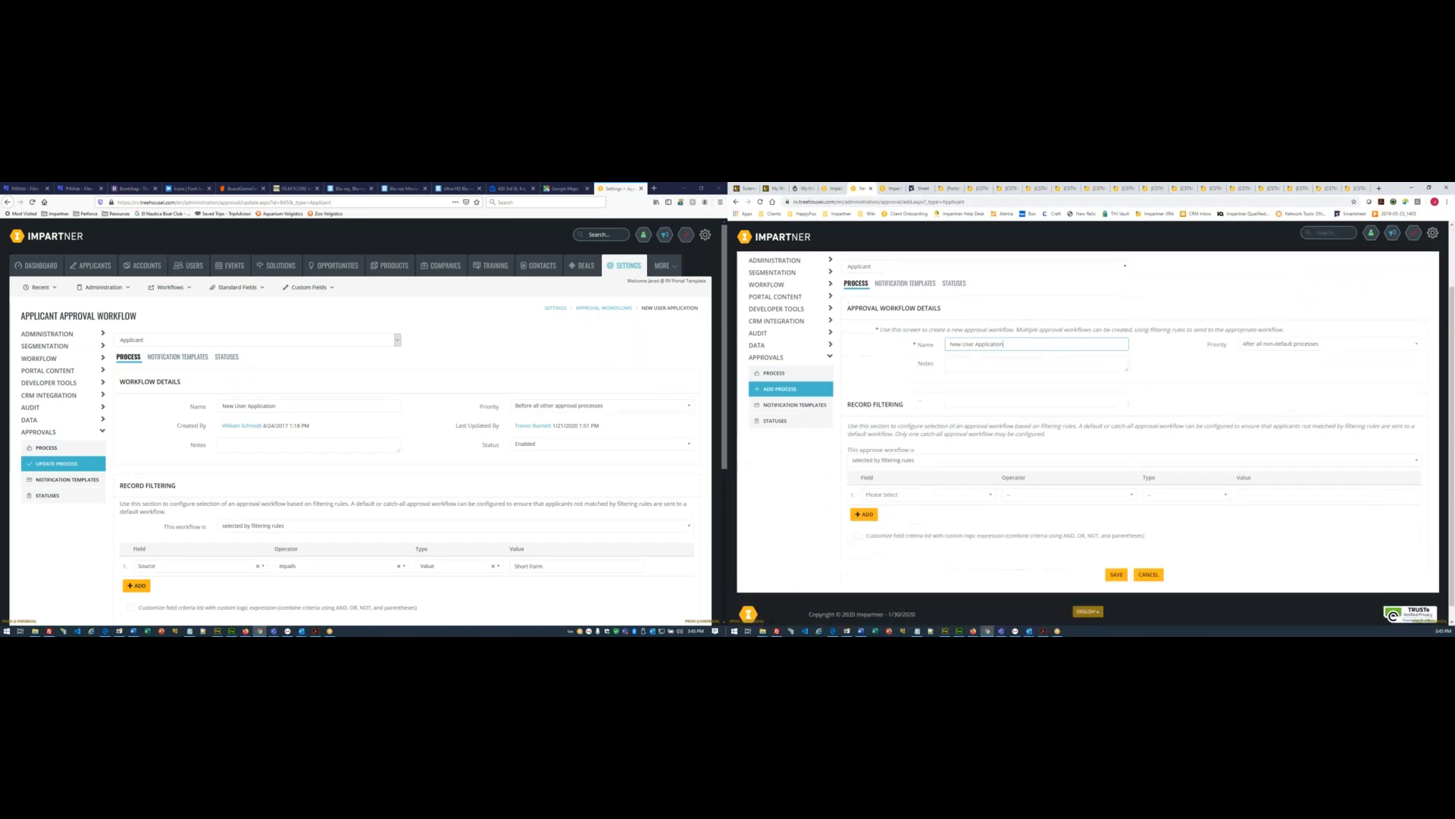
pyautogui.click(1269, 345)
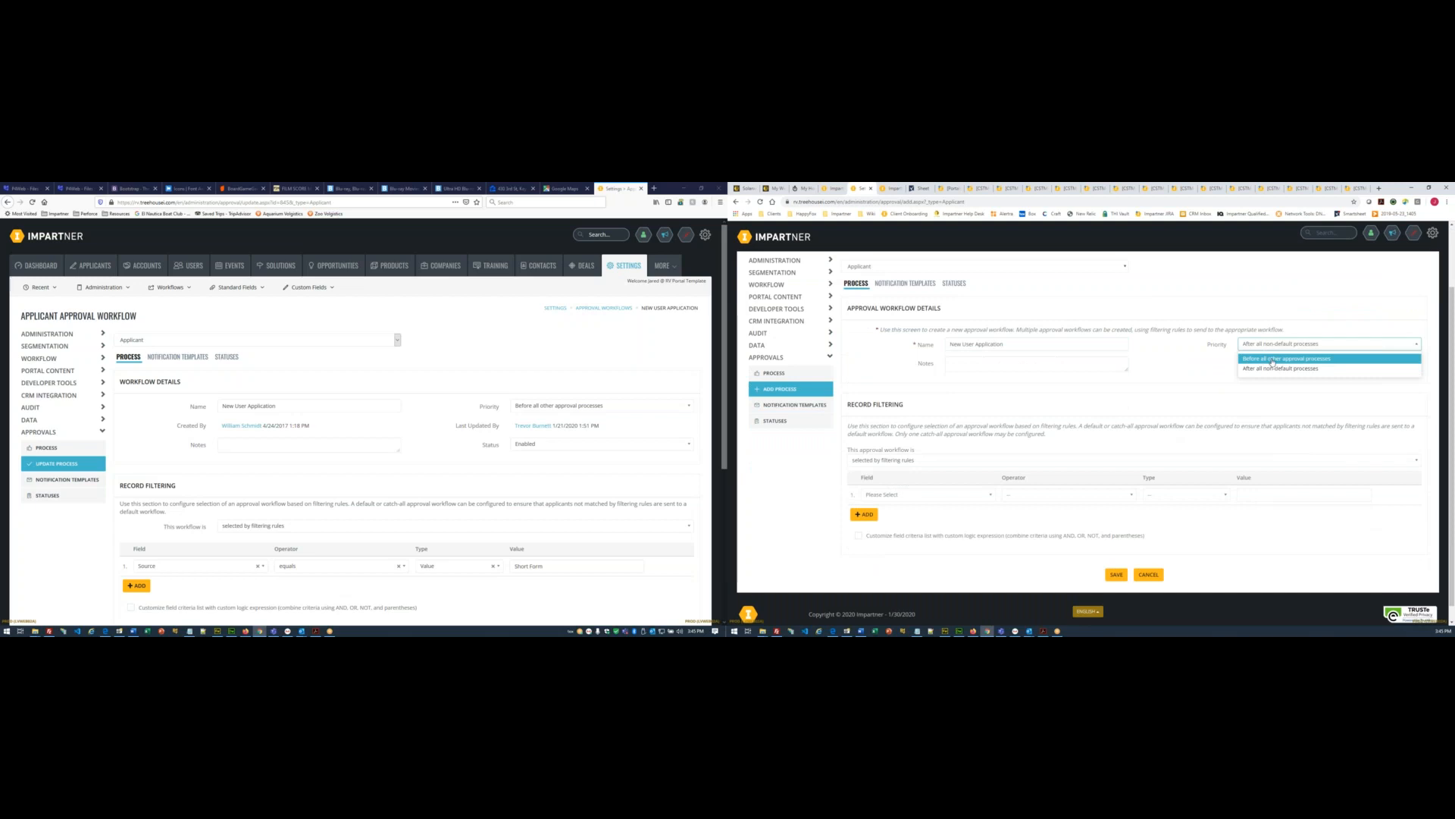
pyautogui.click(1271, 359)
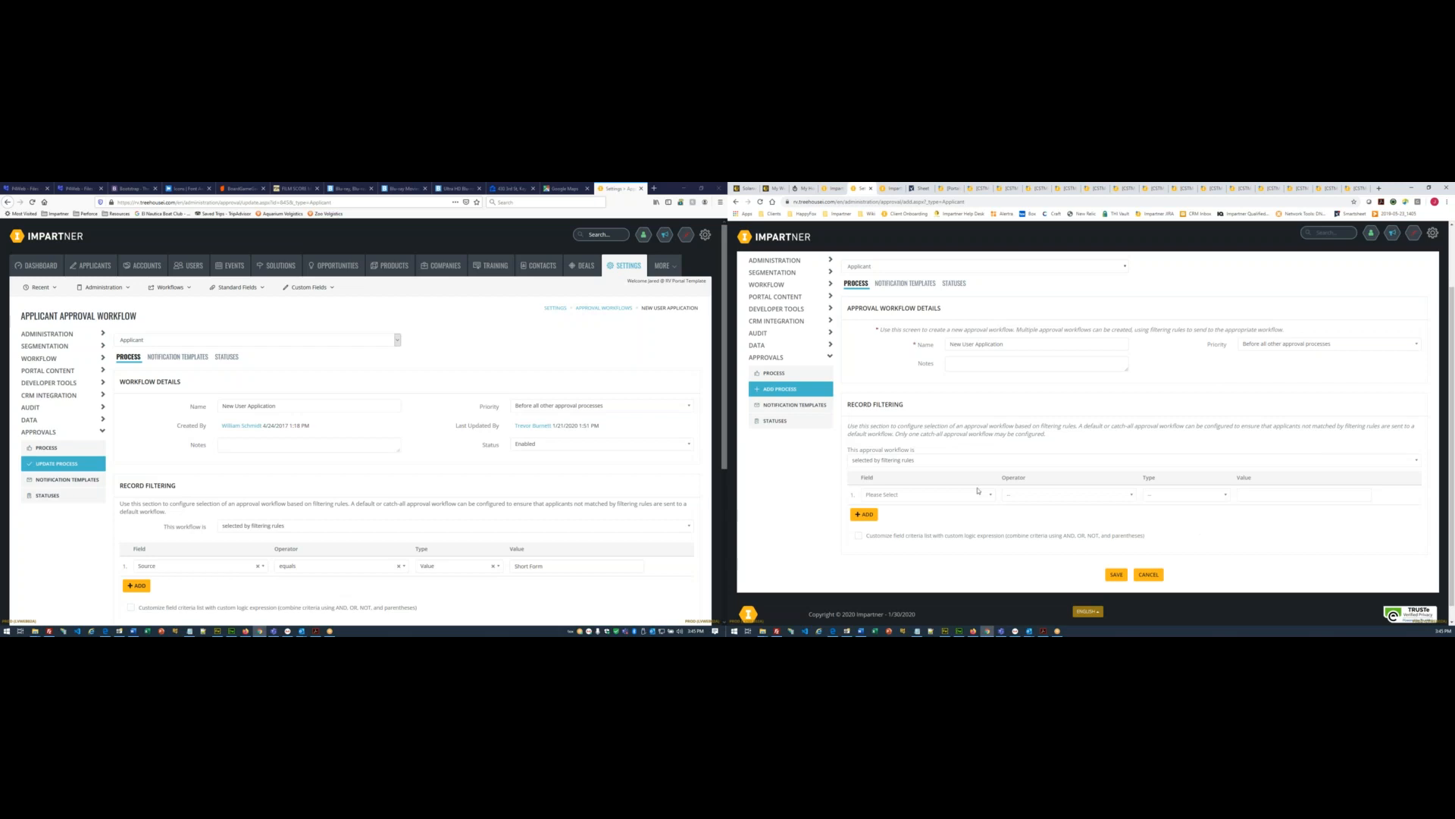
# - Add the filter Source equals Value 'Short Form'
pyautogui.scroll(-1, 899, 476)
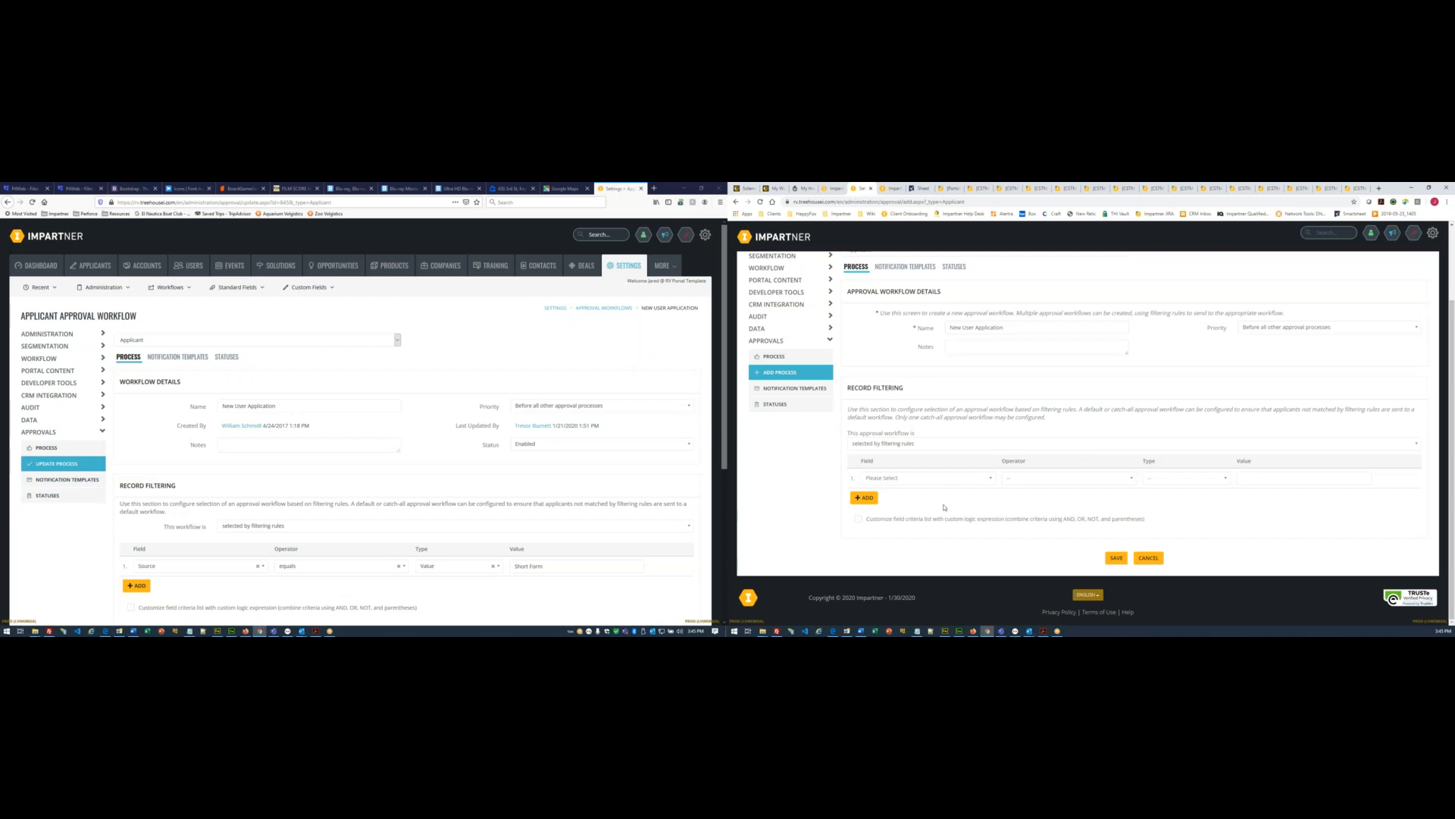
pyautogui.click(908, 478)
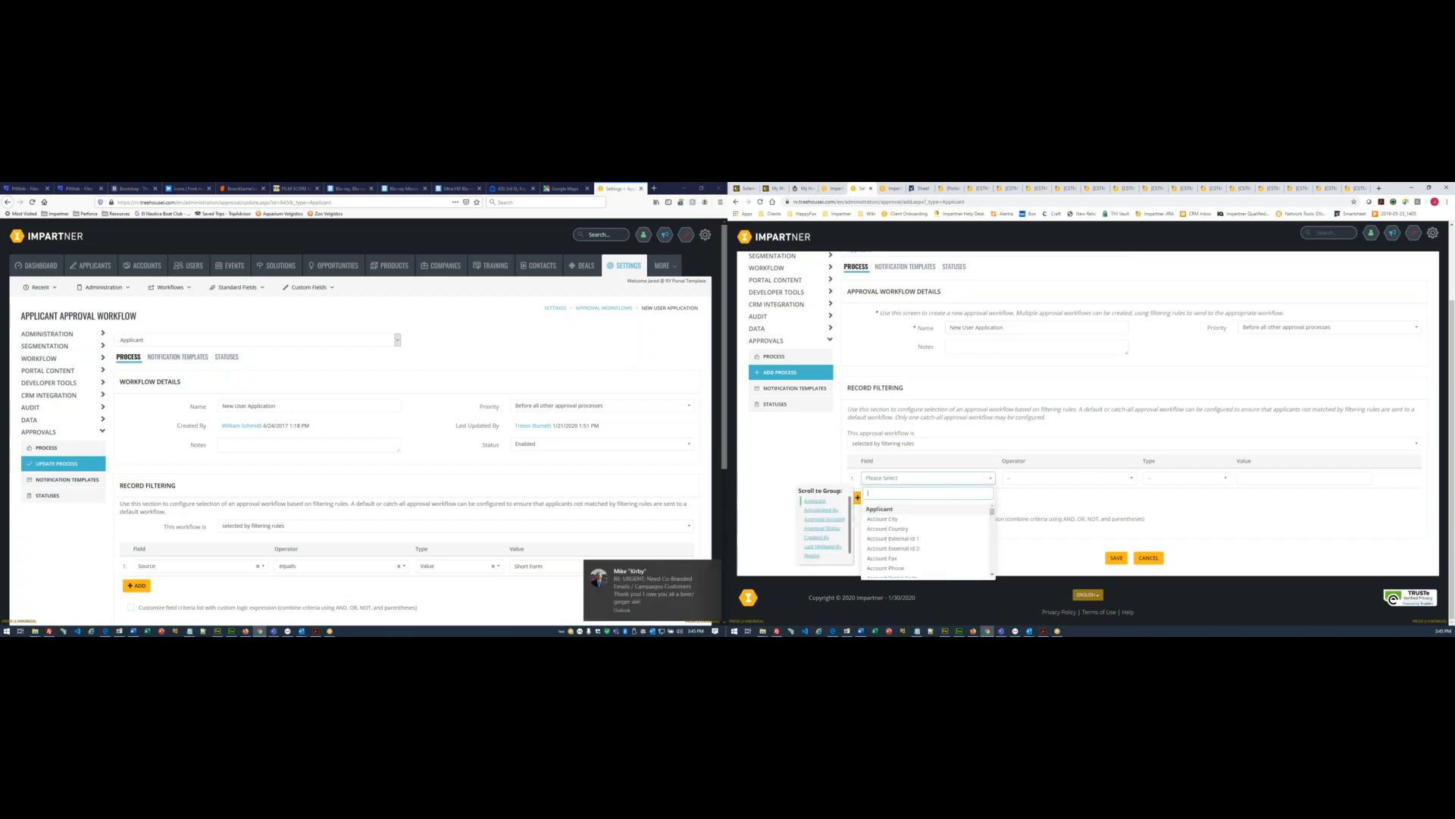
pyautogui.click(714, 566)
pyautogui.click(897, 478)
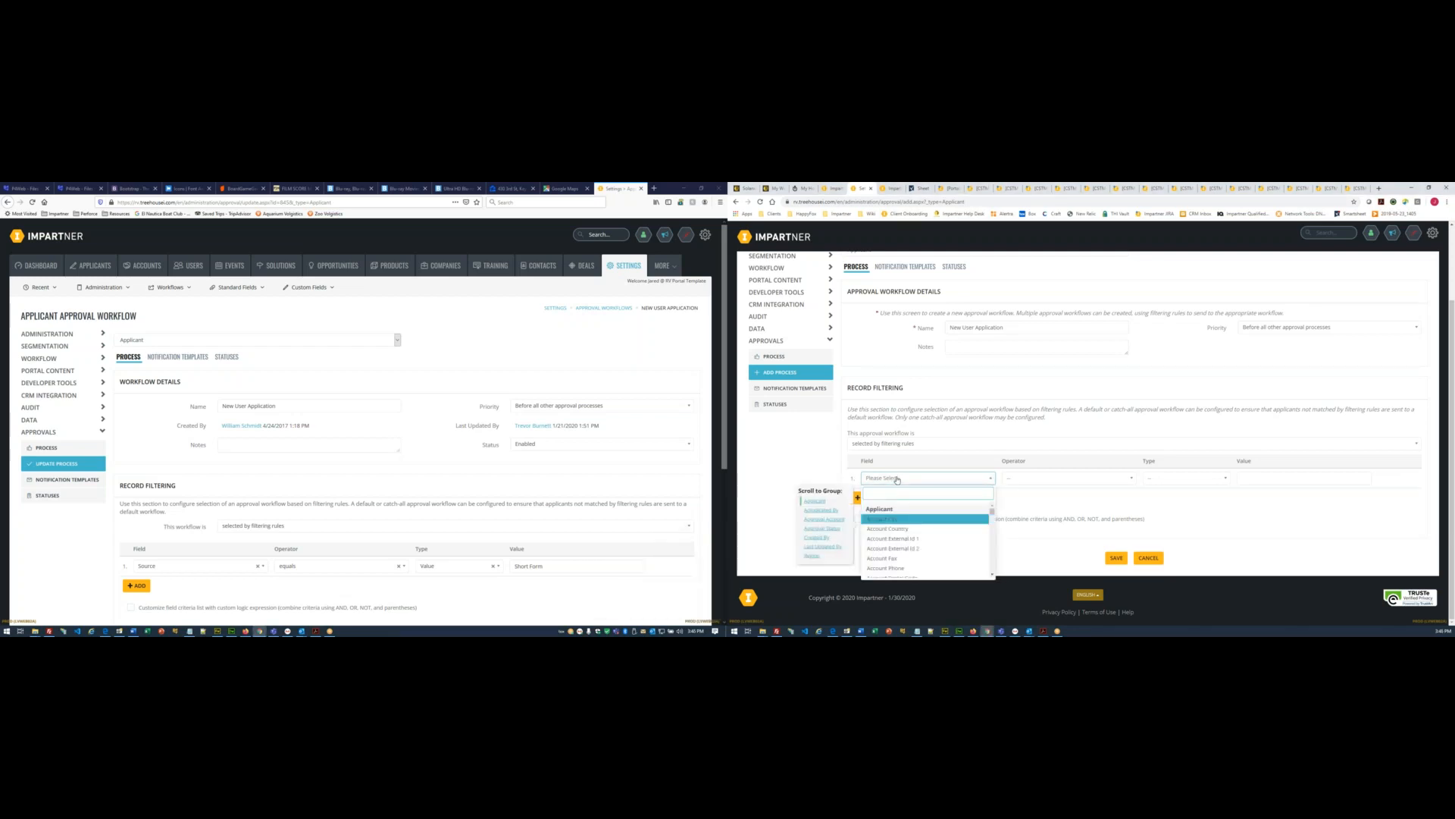
pyautogui.write('Sour')
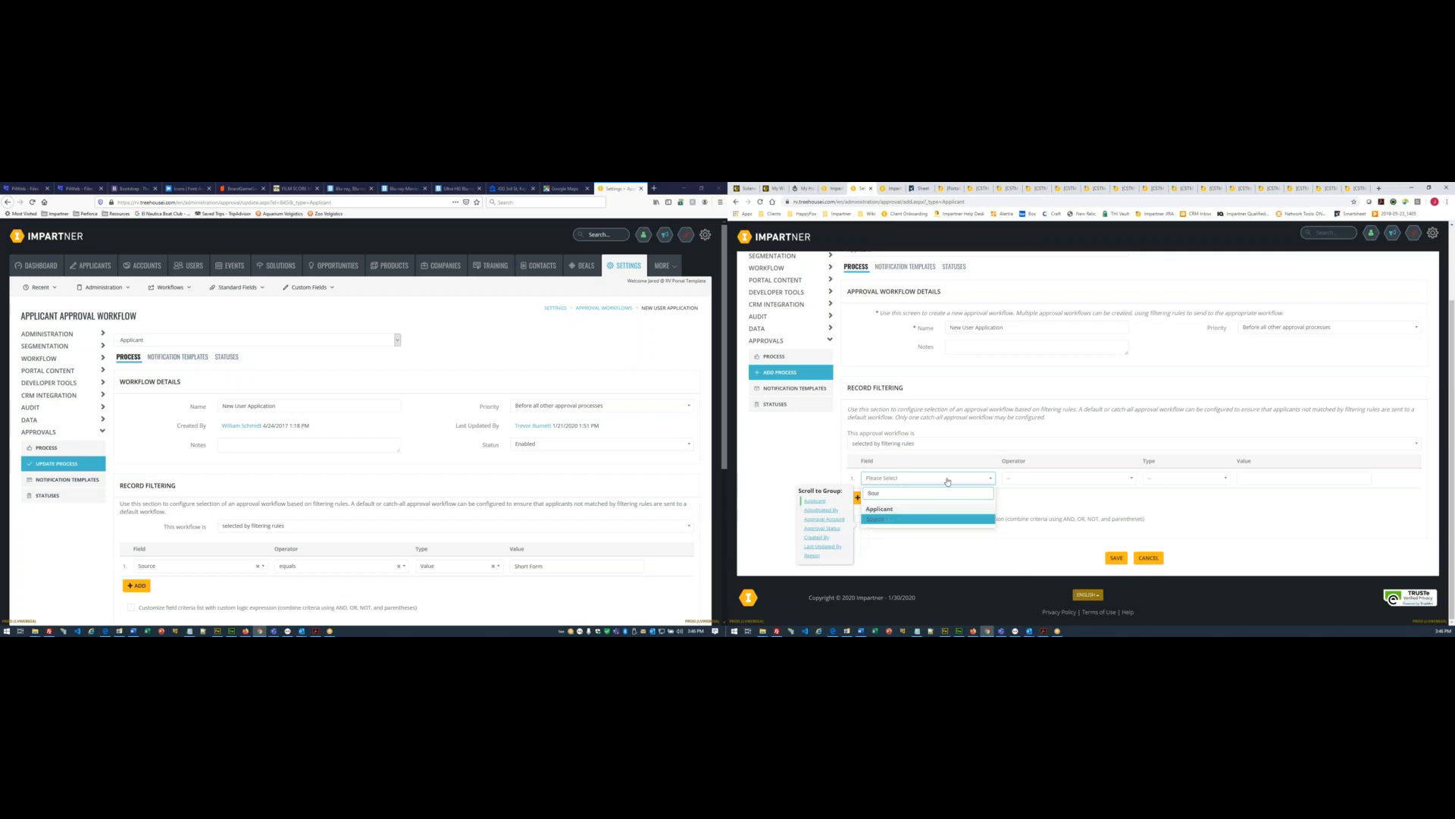
pyautogui.click(878, 520)
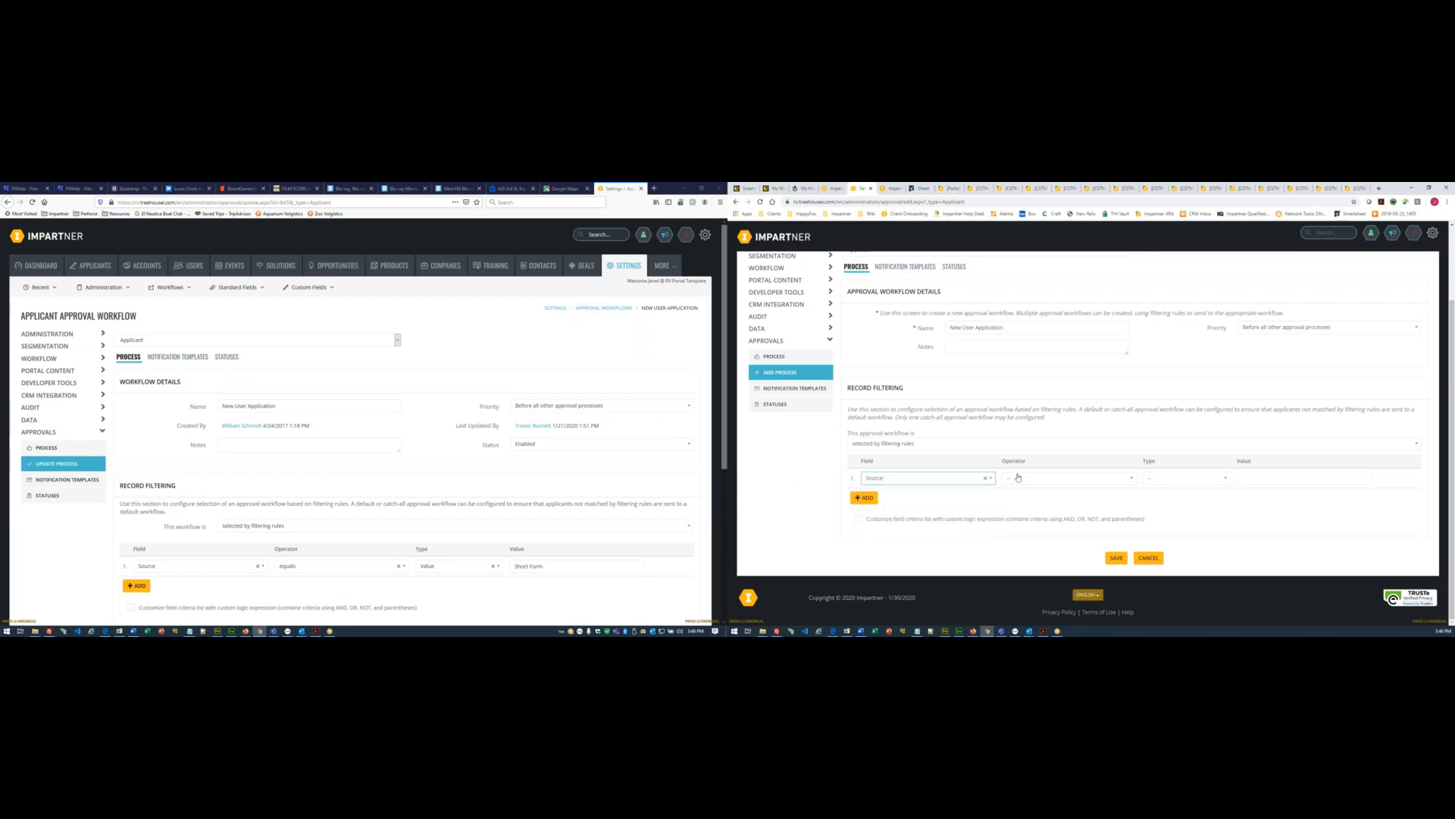
pyautogui.click(1017, 479)
pyautogui.click(1019, 493)
pyautogui.click(1165, 479)
pyautogui.click(1171, 492)
pyautogui.moveTo(513, 566); pyautogui.dragTo(641, 567)
pyautogui.hotkey('ctrl', 'c')
pyautogui.click(1283, 478)
pyautogui.hotkey('ctrl', 'v')
# - Save the New User Application workflow and start adding its first step
pyautogui.scroll(-2, 500, 512)
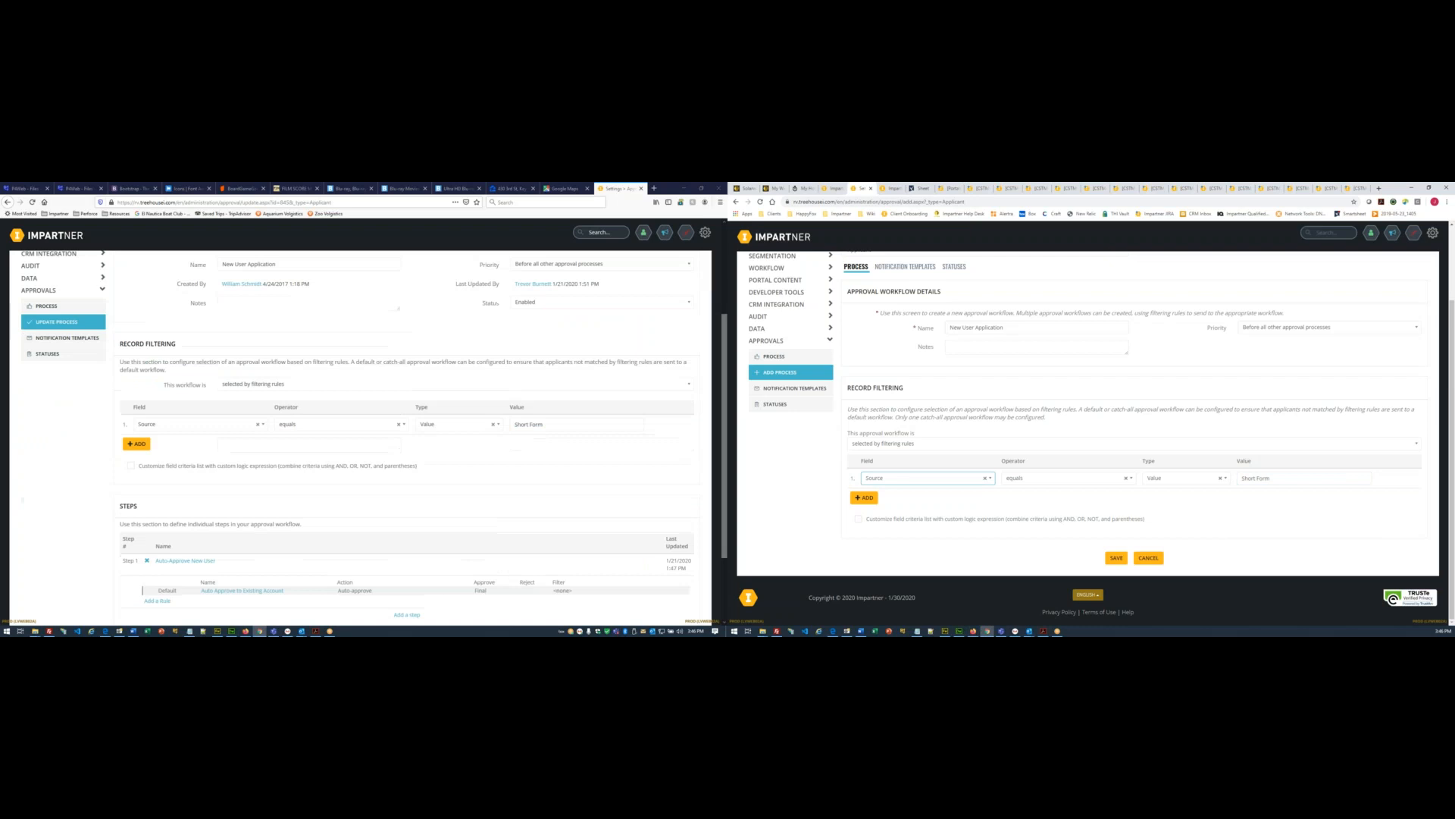
pyautogui.click(1122, 559)
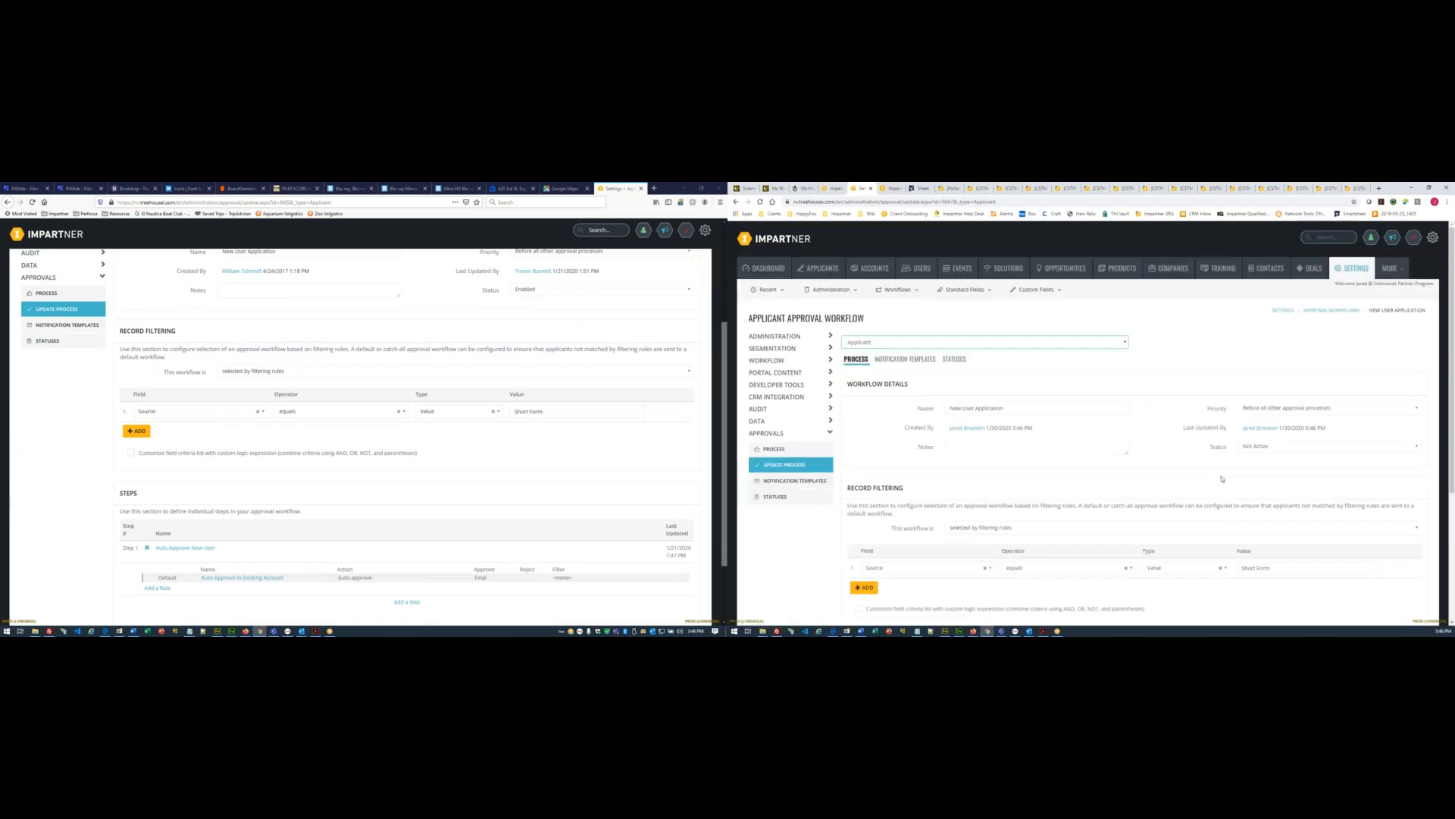
pyautogui.scroll(-2, 1164, 508)
pyautogui.scroll(-1, 1164, 508)
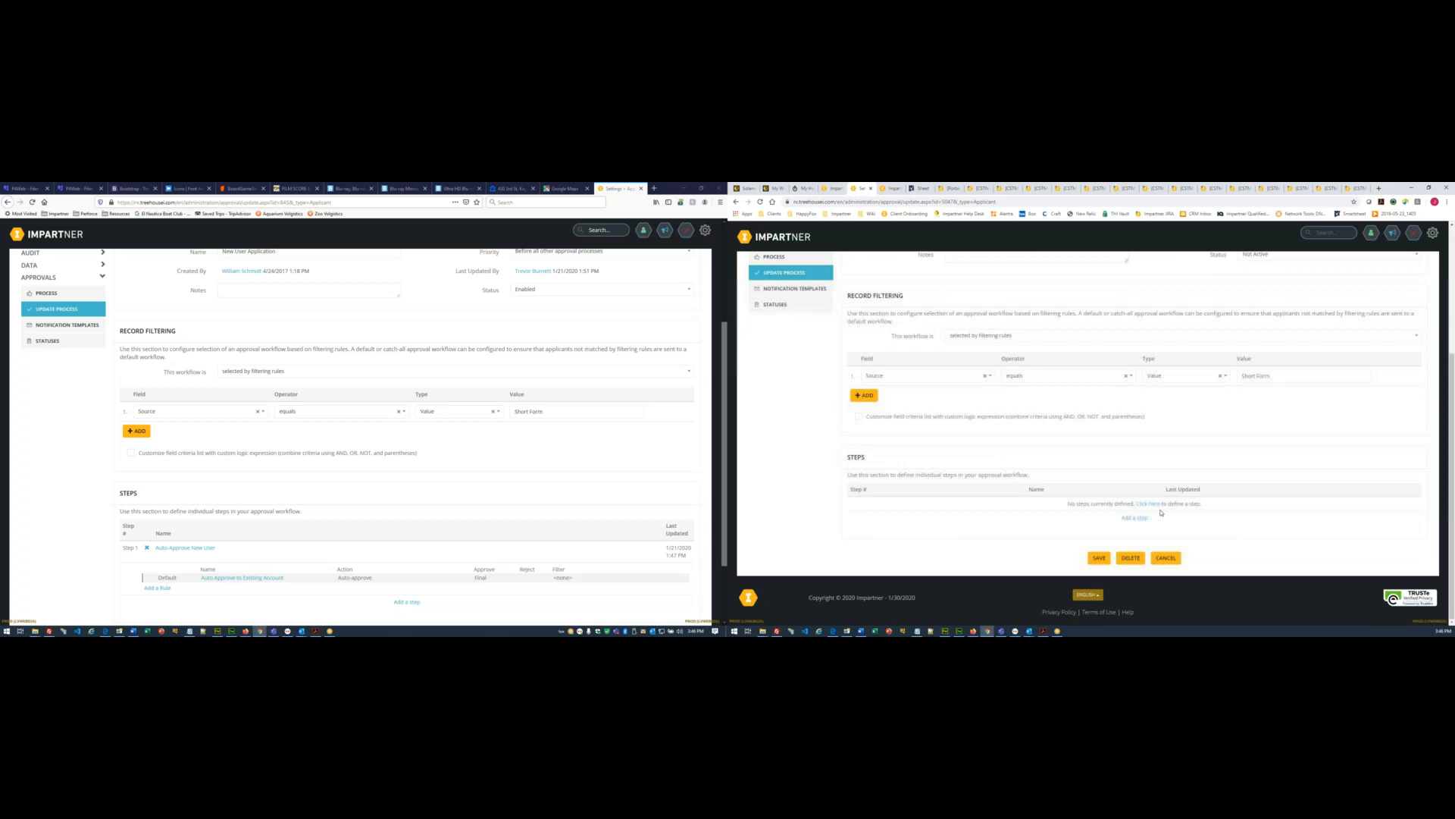
pyautogui.click(1153, 506)
pyautogui.scroll(-2, 151, 496)
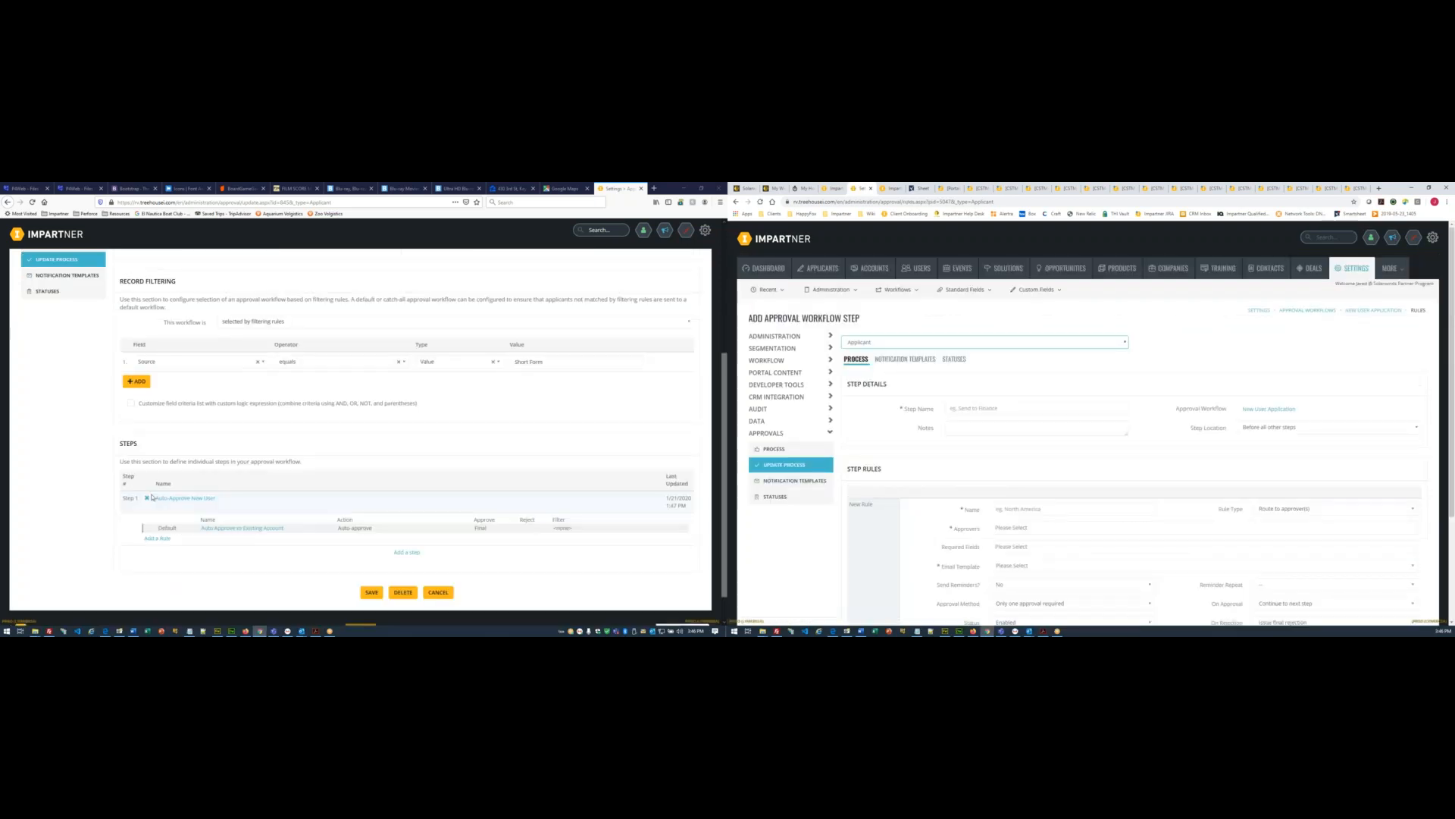
# - Name the step 'Auto-Approve New User' and its rule 'Auto Approve to Existing Account'
pyautogui.scroll(-1, 152, 496)
pyautogui.click(179, 464)
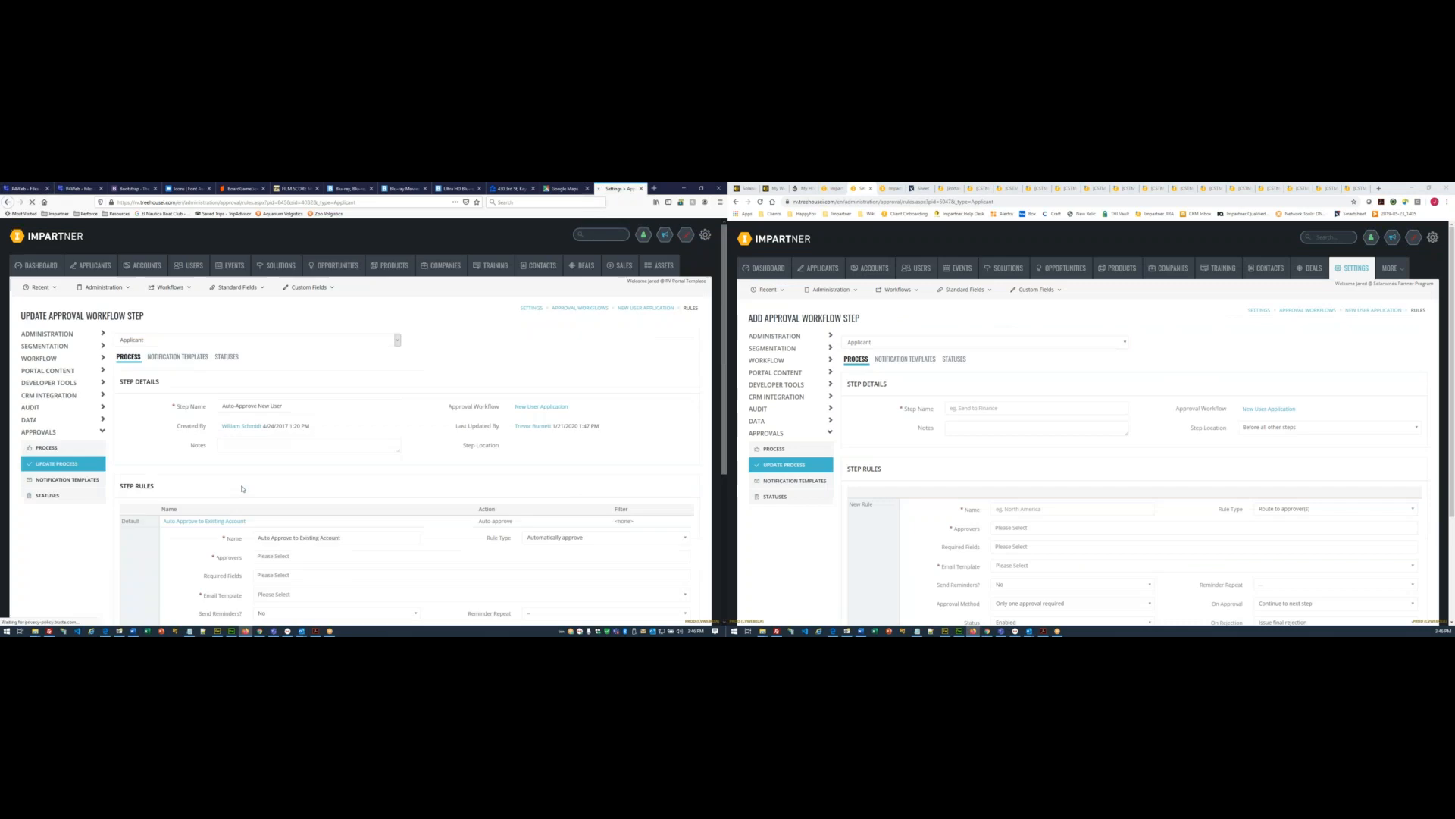
pyautogui.tripleClick(289, 403)
pyautogui.hotkey('ctrl', 'c')
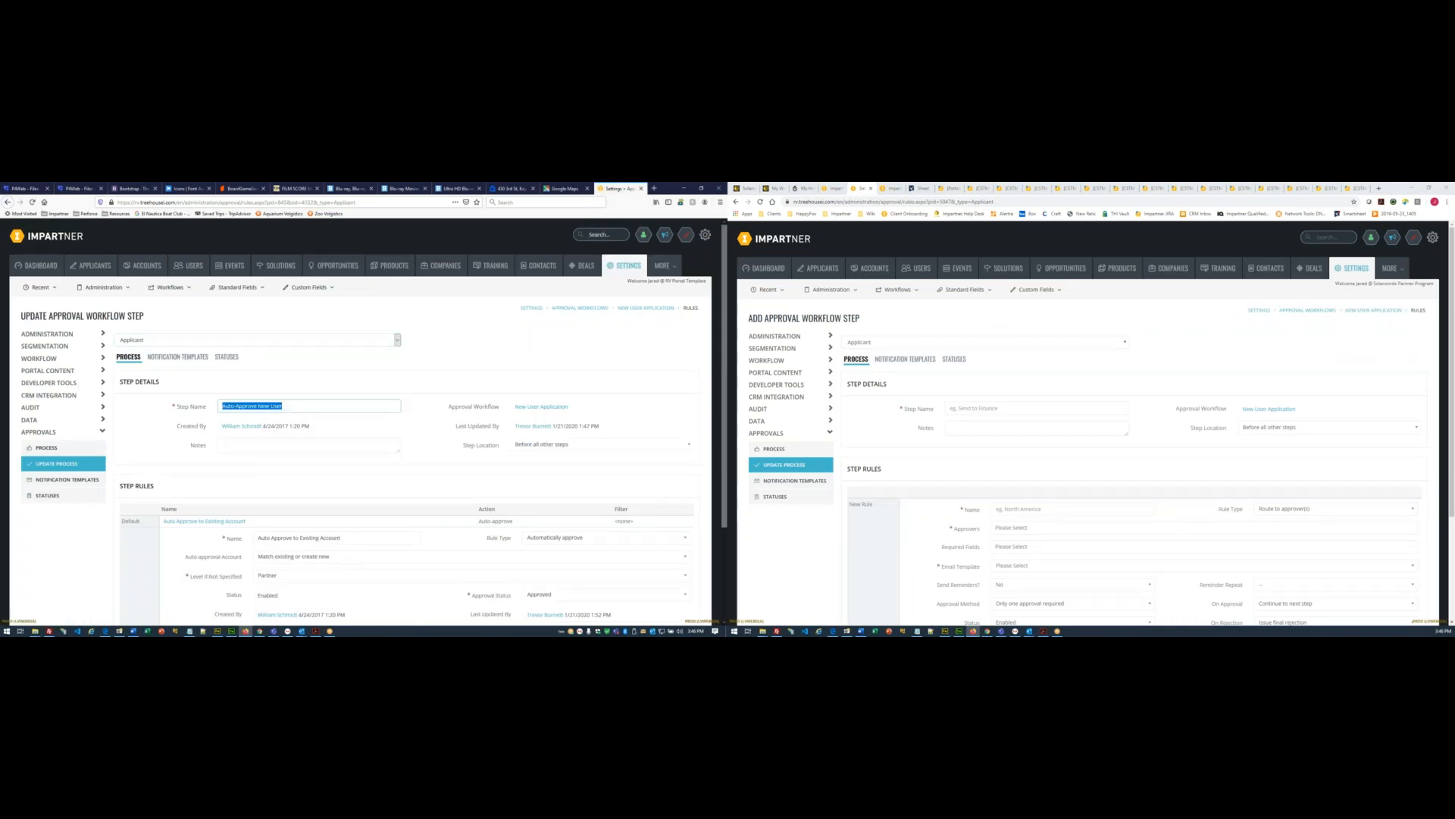
pyautogui.click(970, 408)
pyautogui.hotkey('ctrl', 'v')
pyautogui.scroll(-1, 974, 395)
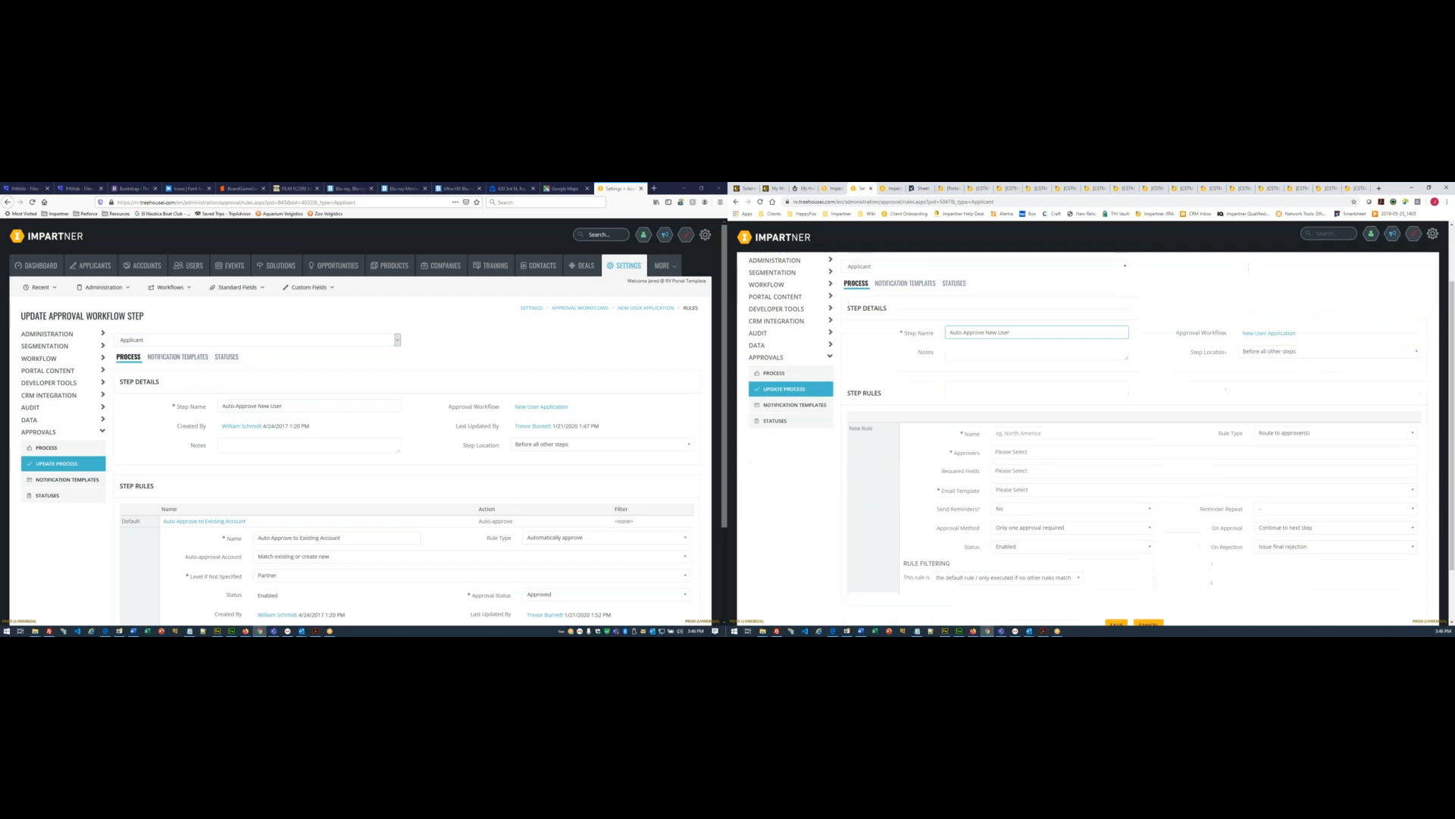
pyautogui.scroll(-3, 464, 395)
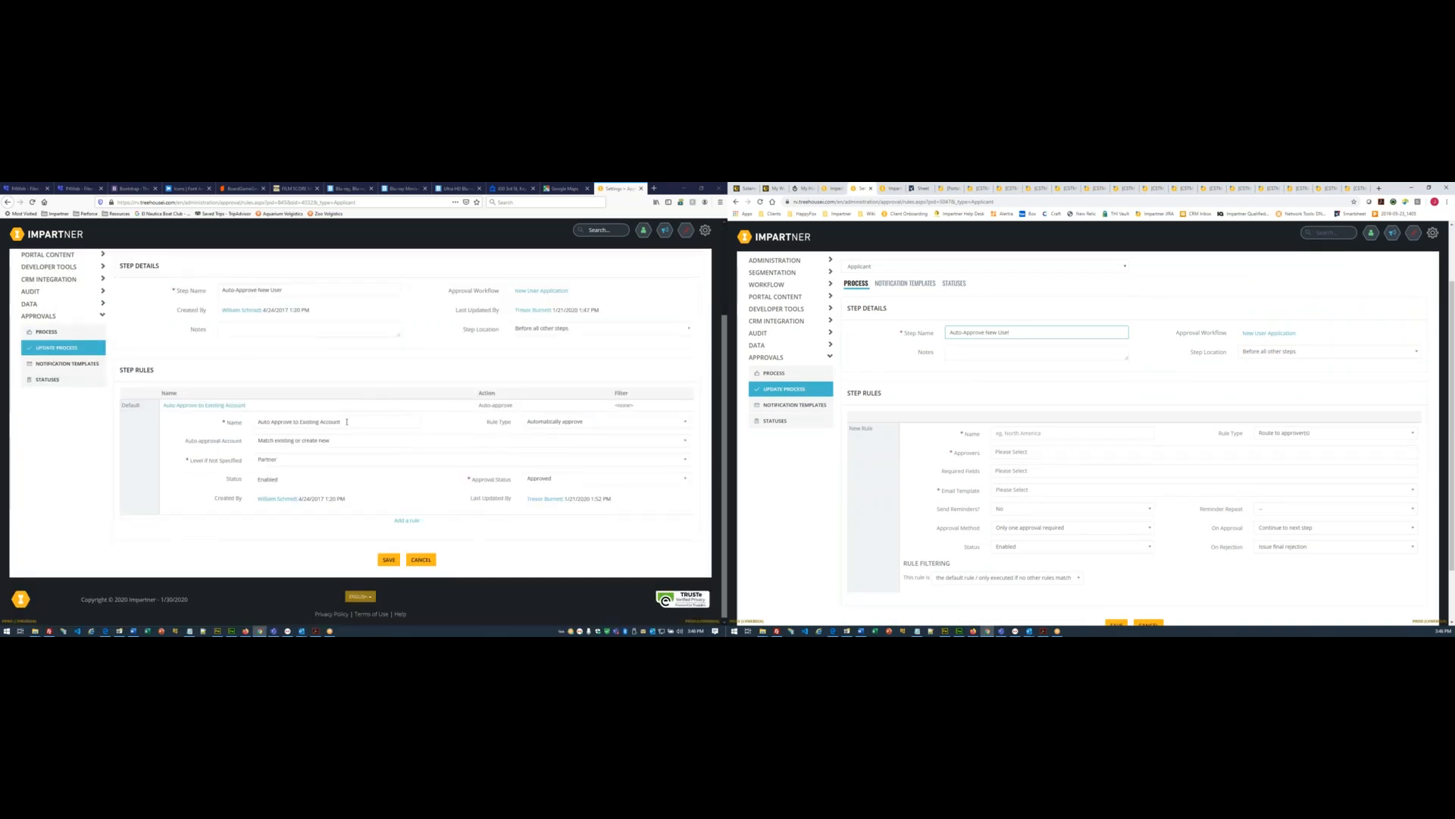
pyautogui.tripleClick(349, 421)
pyautogui.hotkey('ctrl', 'c')
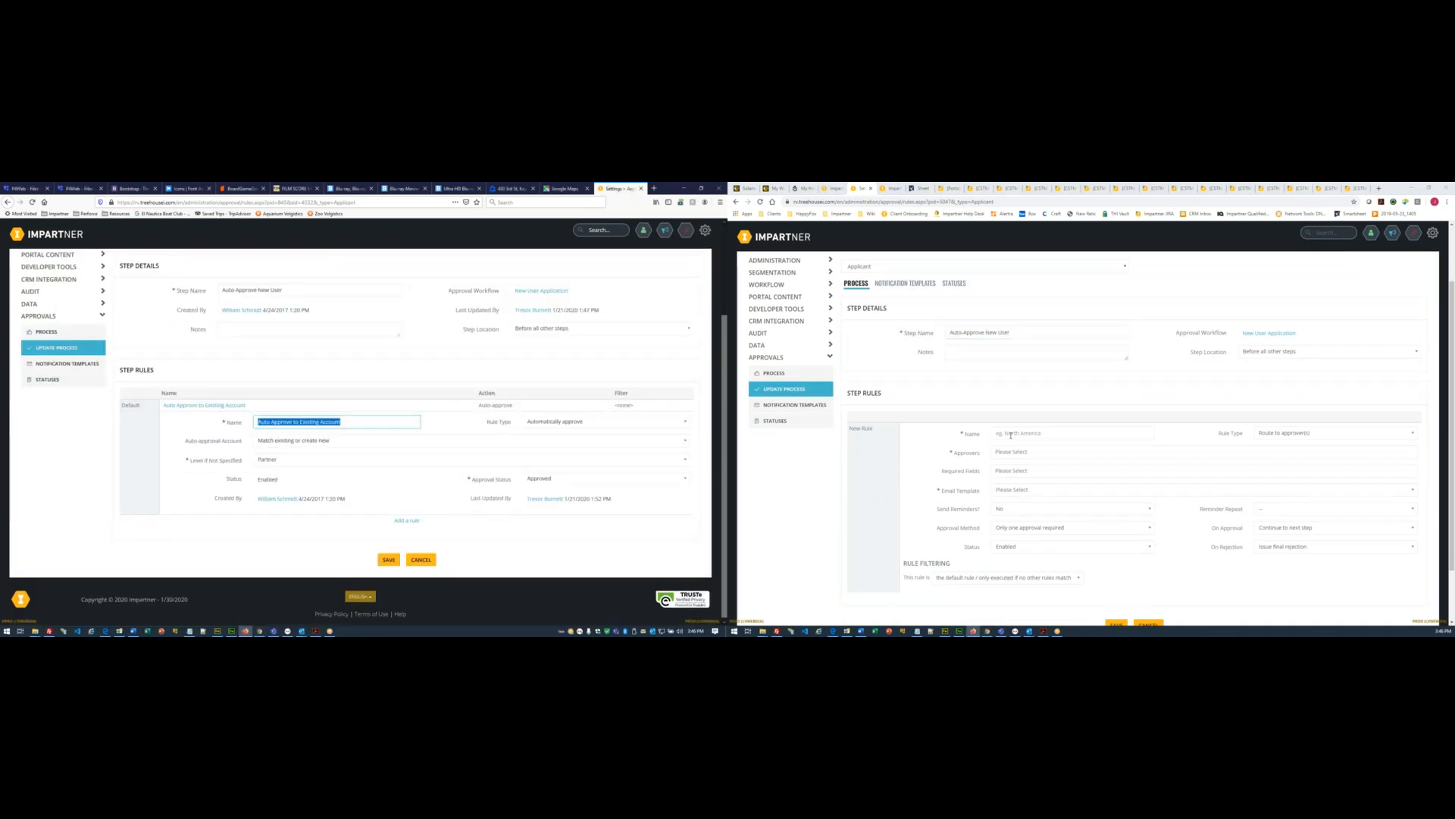
pyautogui.click(1010, 436)
pyautogui.hotkey('ctrl', 'v')
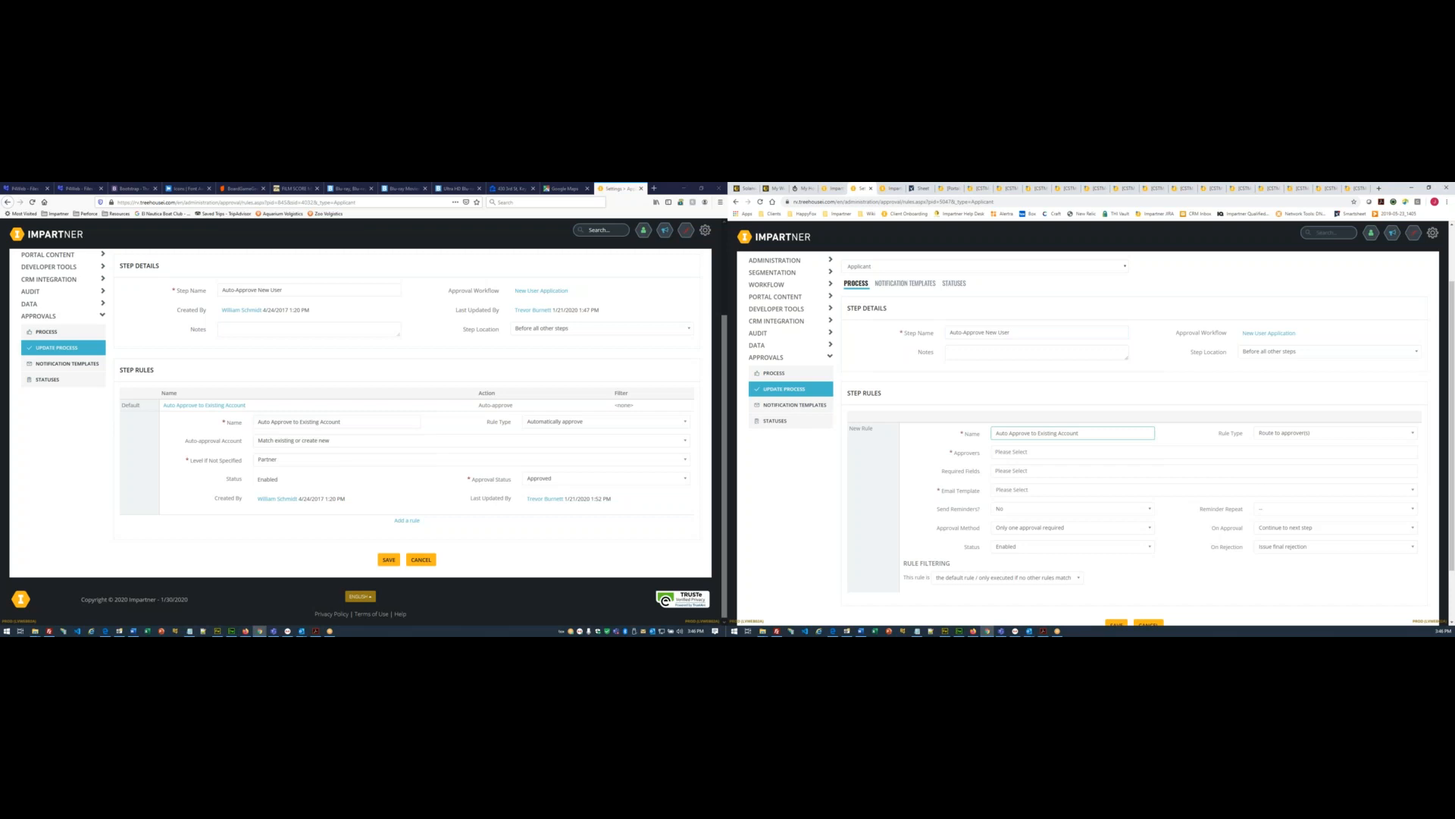
# - Set the rule to Automatically approve with level Partner and status Approved, then save
pyautogui.click(1256, 437)
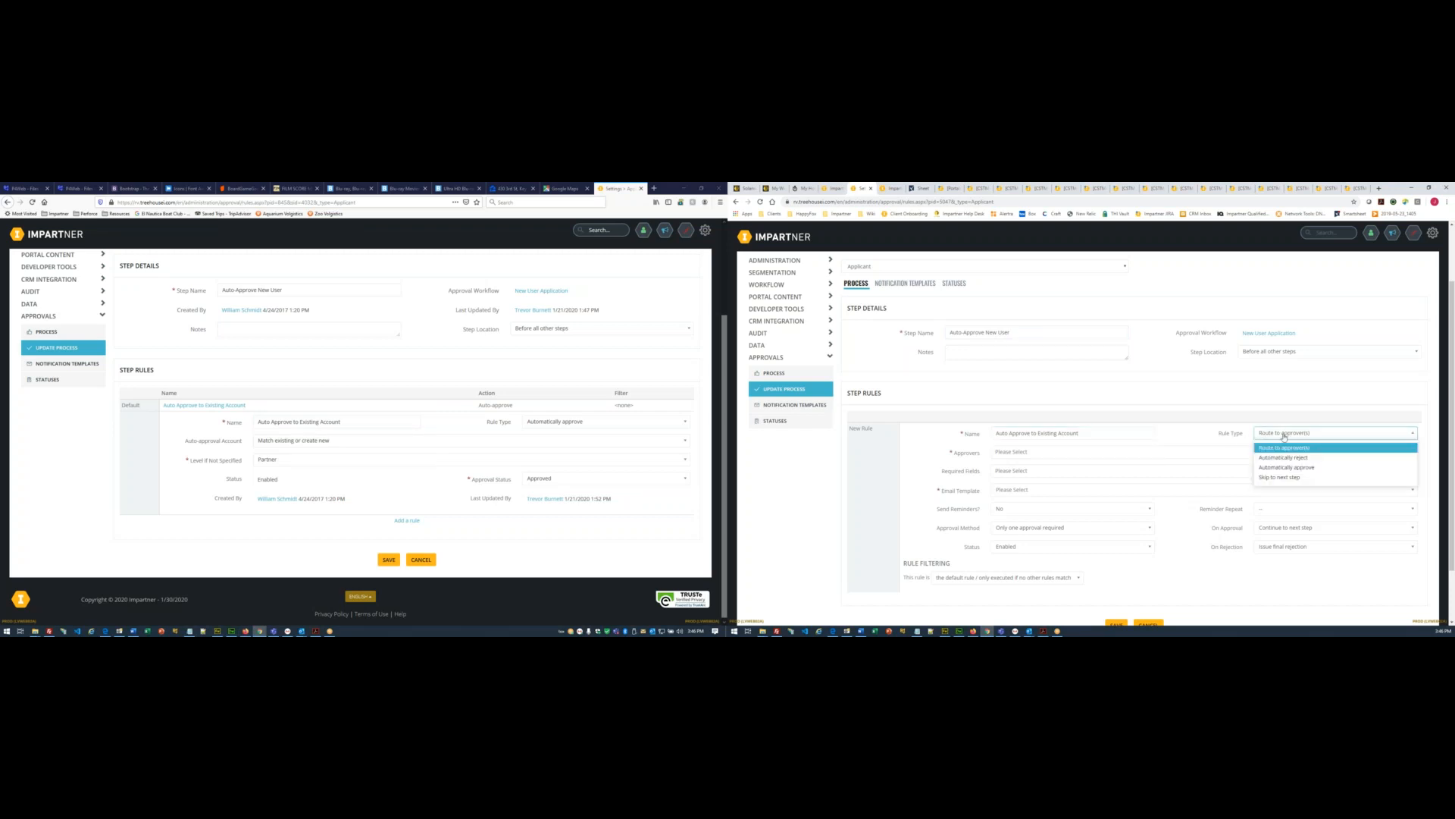
pyautogui.click(1285, 467)
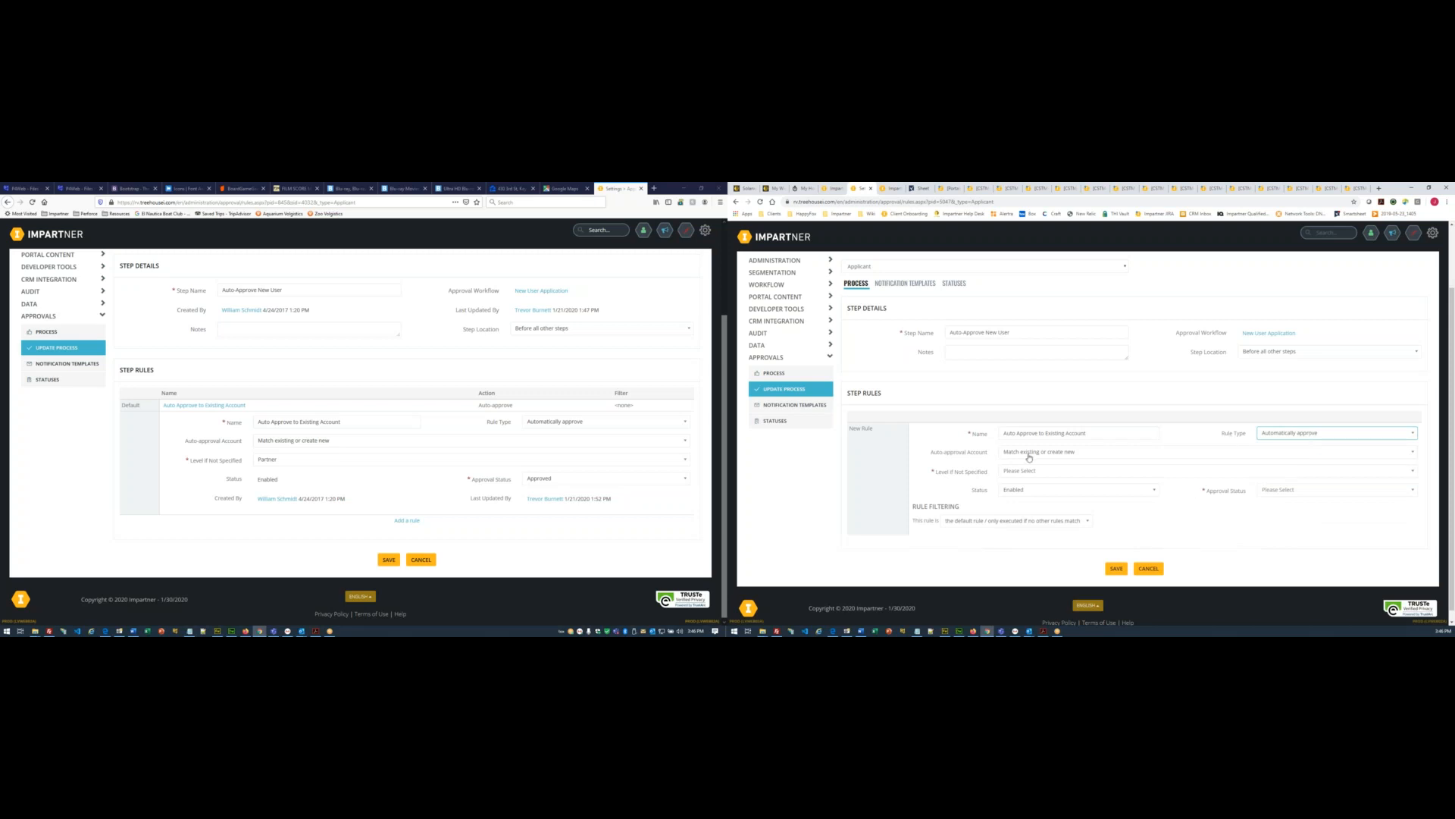
pyautogui.scroll(-1, 985, 496)
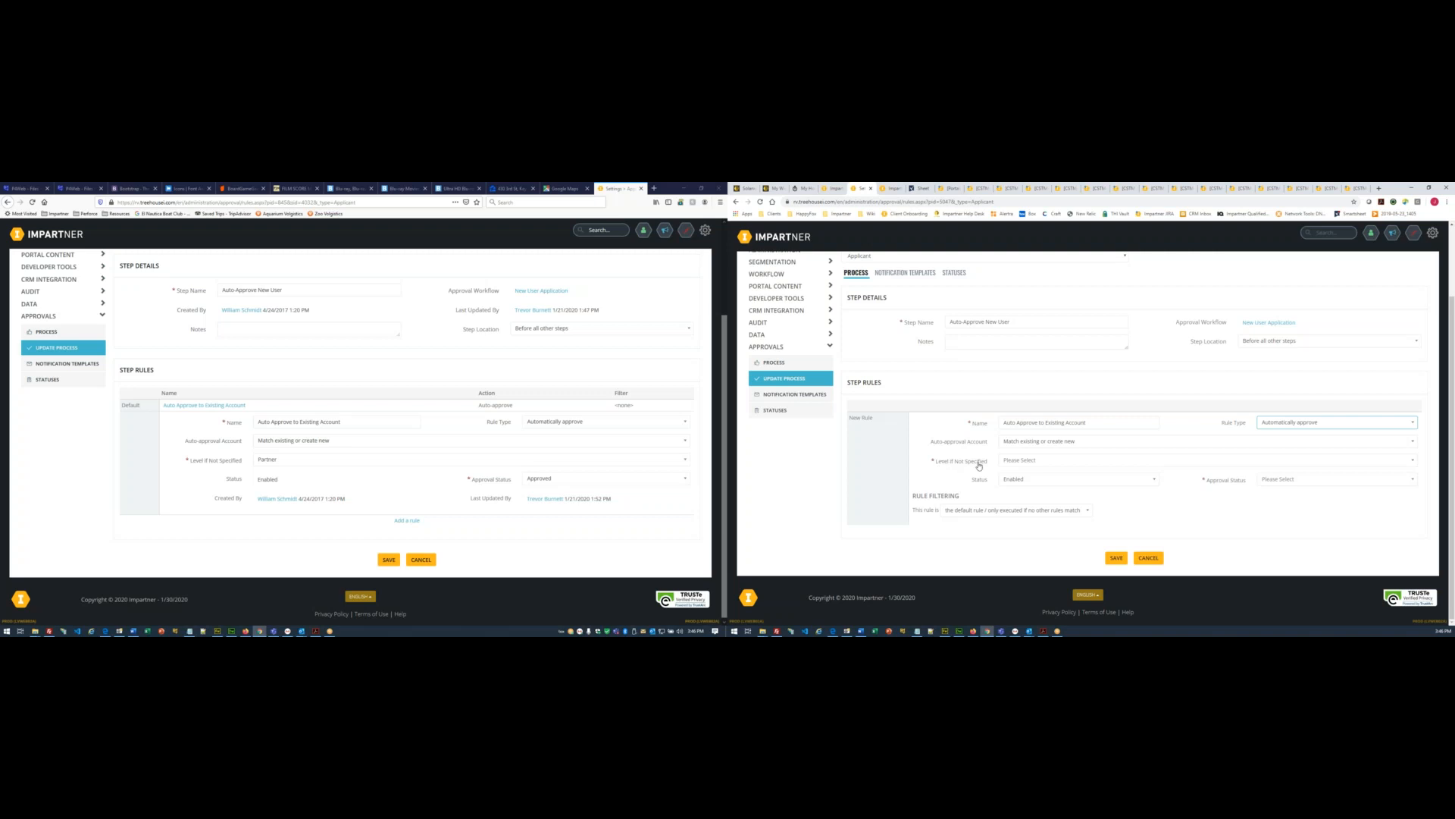
pyautogui.click(1015, 463)
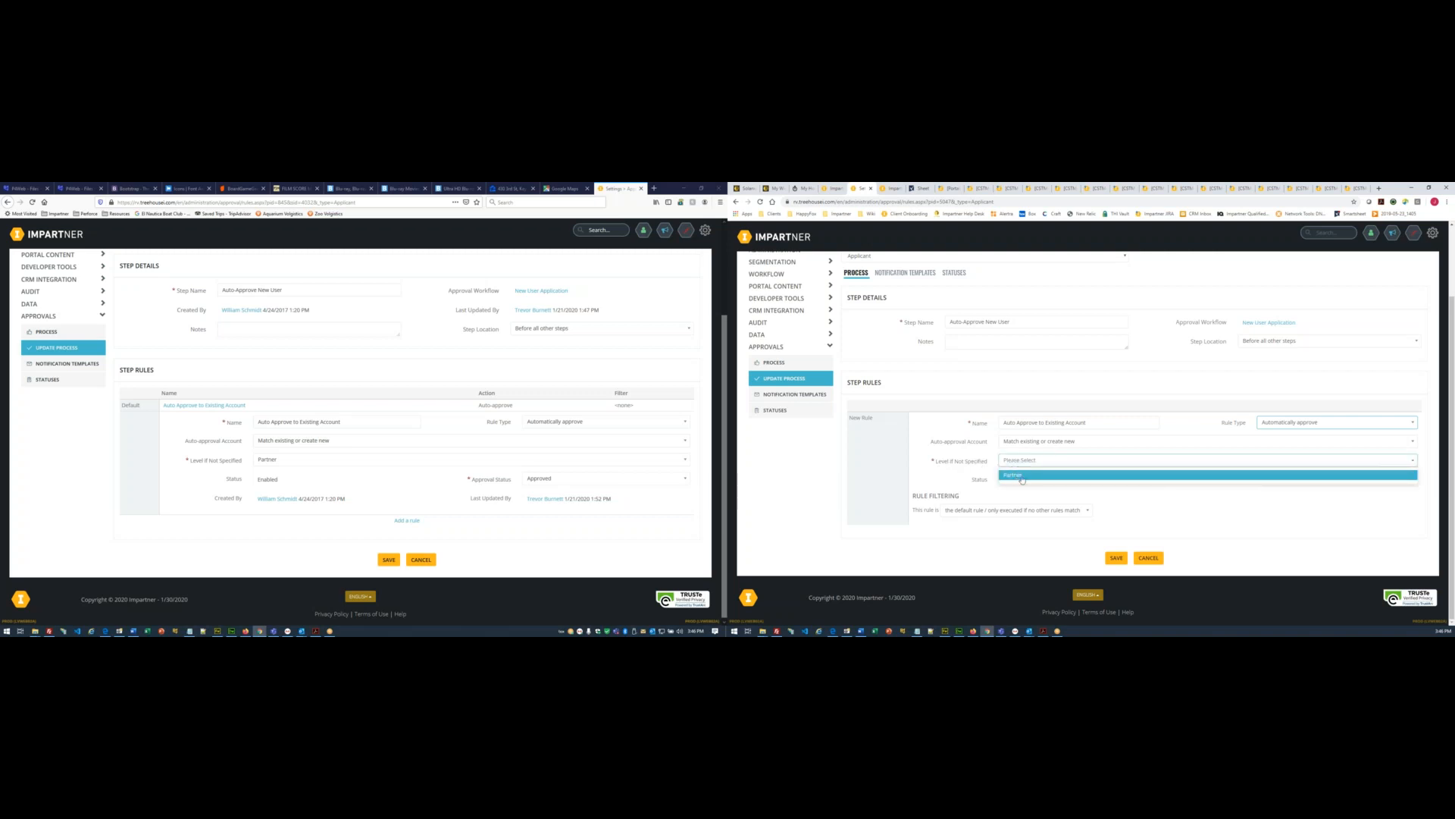
pyautogui.click(1021, 476)
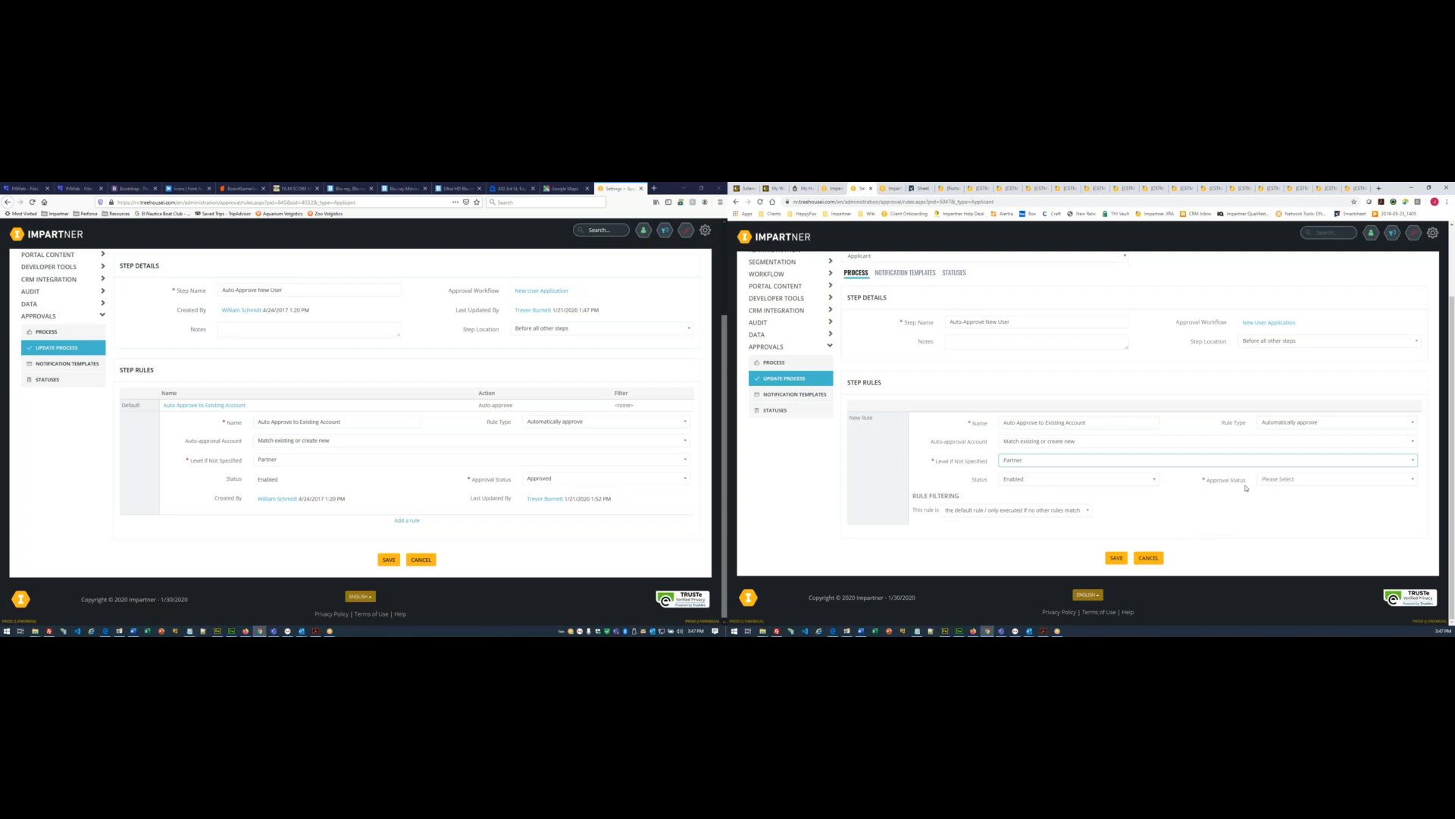
pyautogui.click(1270, 486)
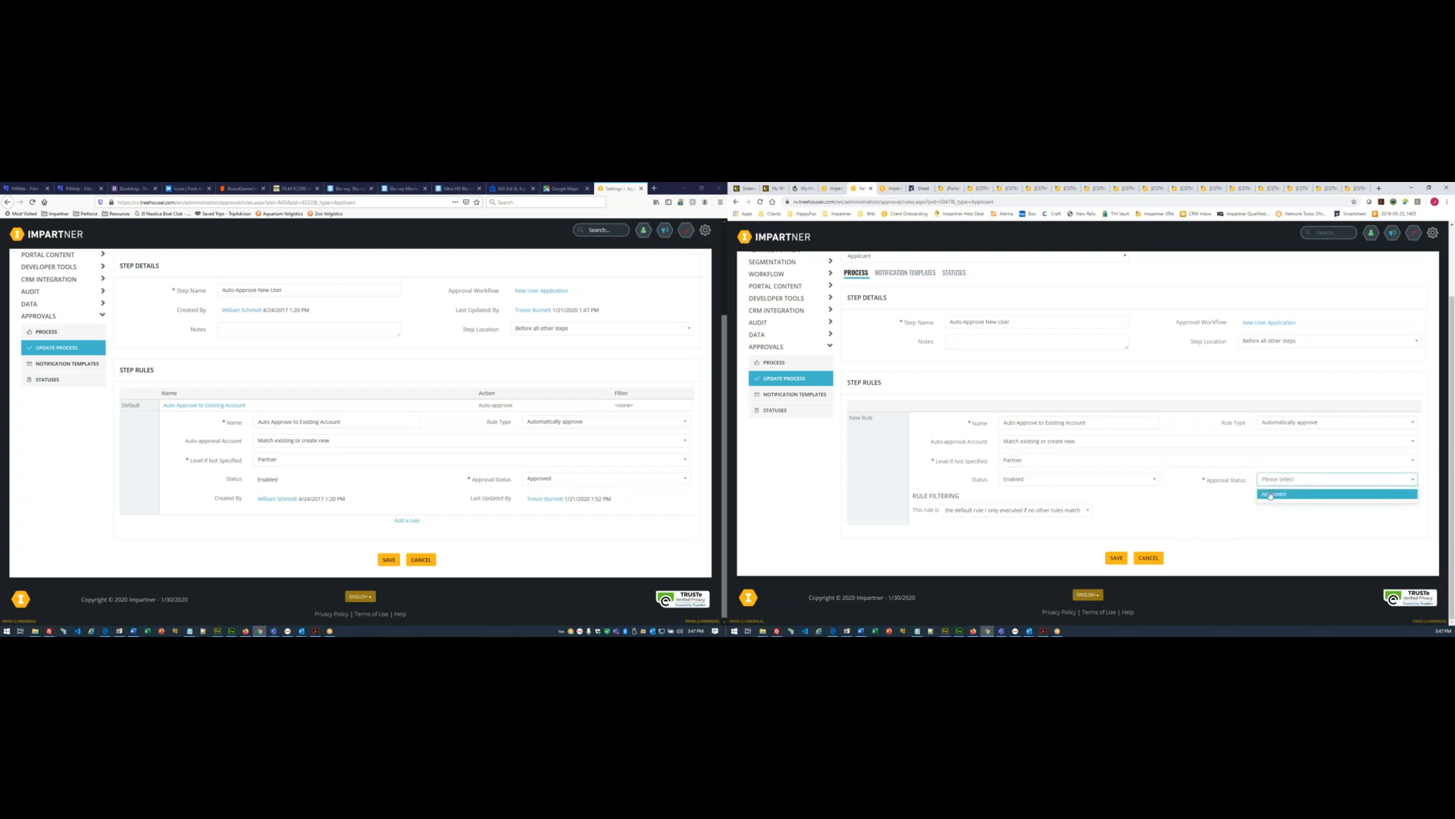
pyautogui.click(1271, 495)
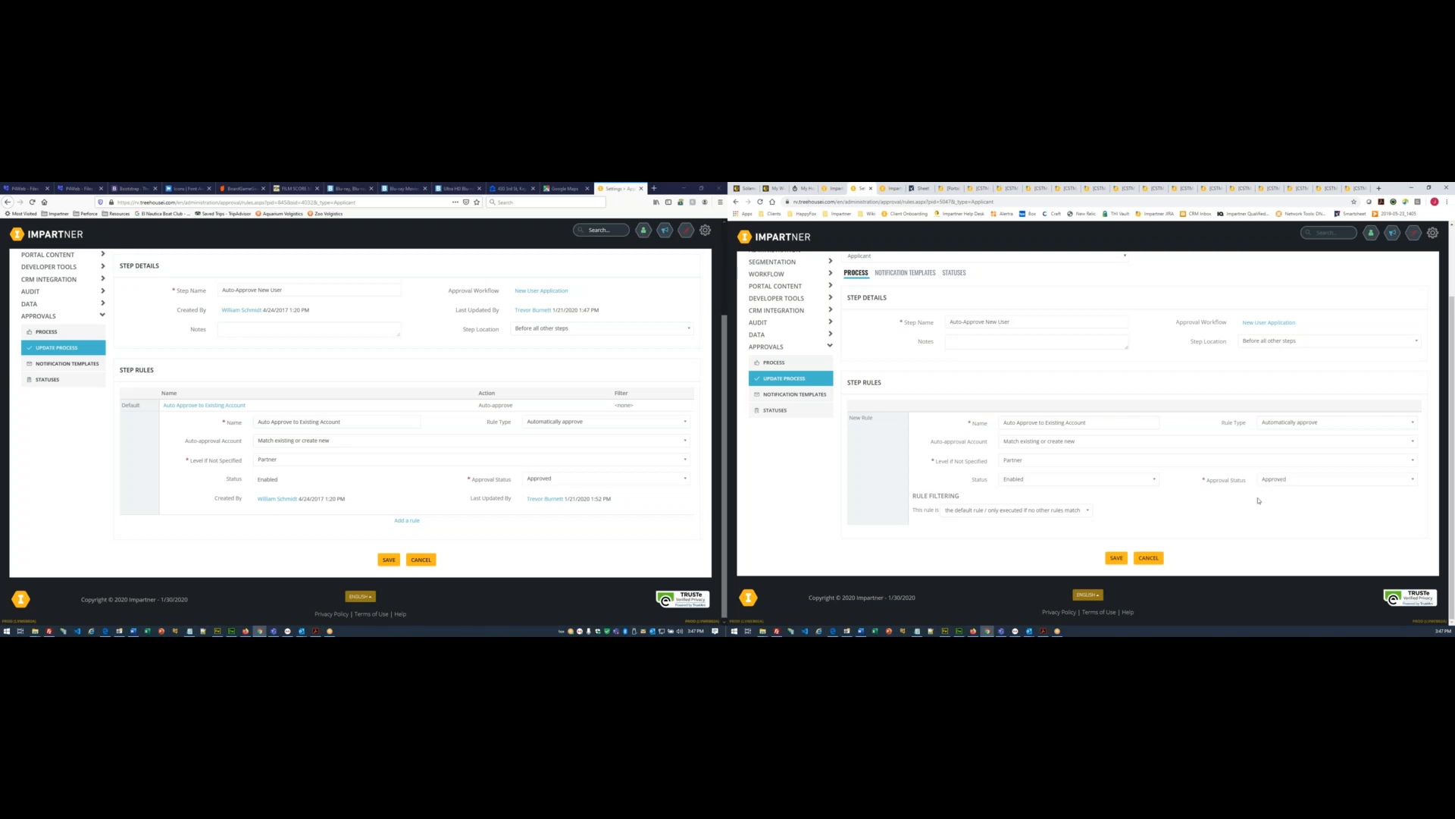
pyautogui.click(1116, 558)
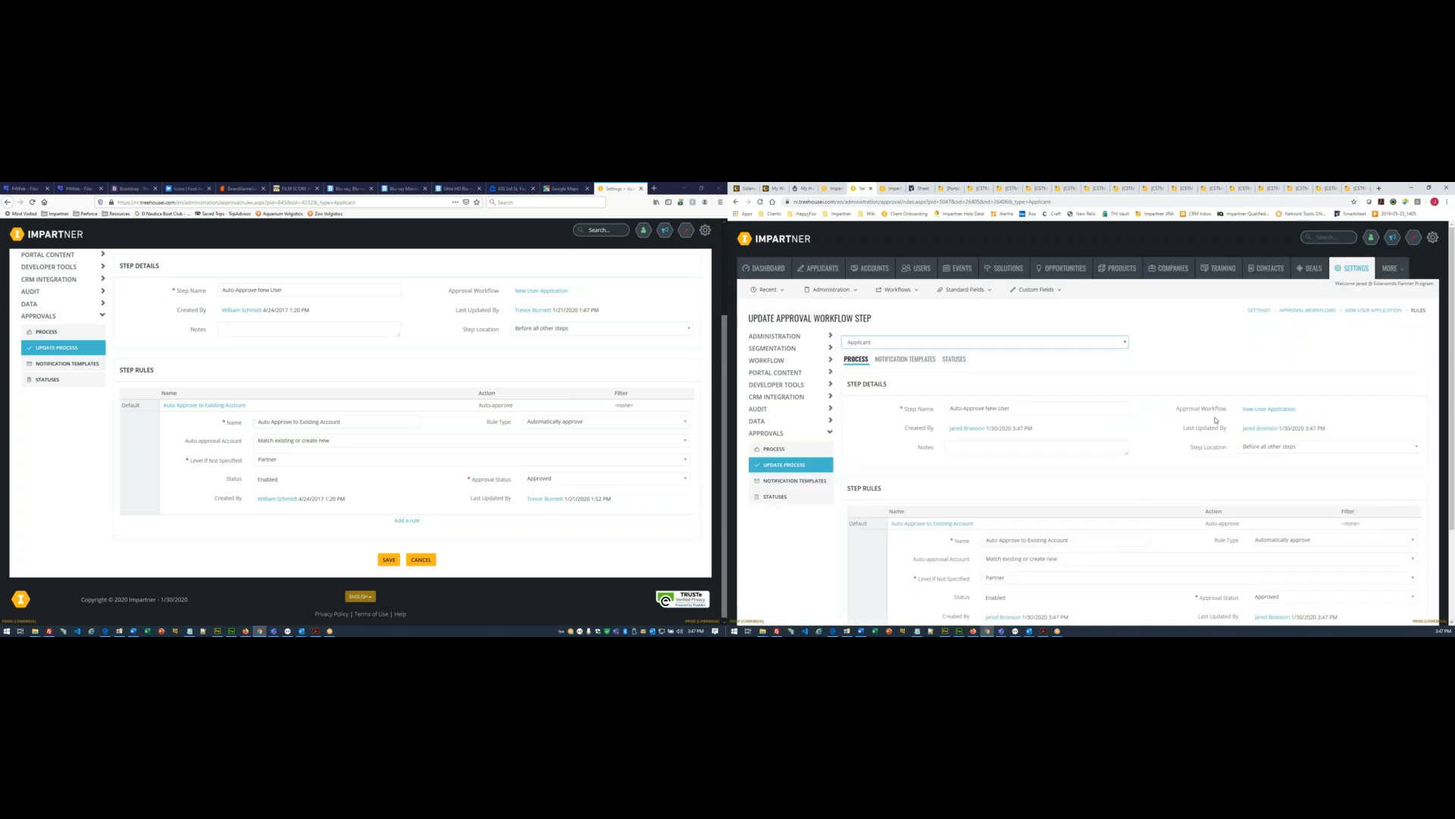
# - Set New User Application's status to Enabled, save, and return to the workflows list
pyautogui.click(1263, 409)
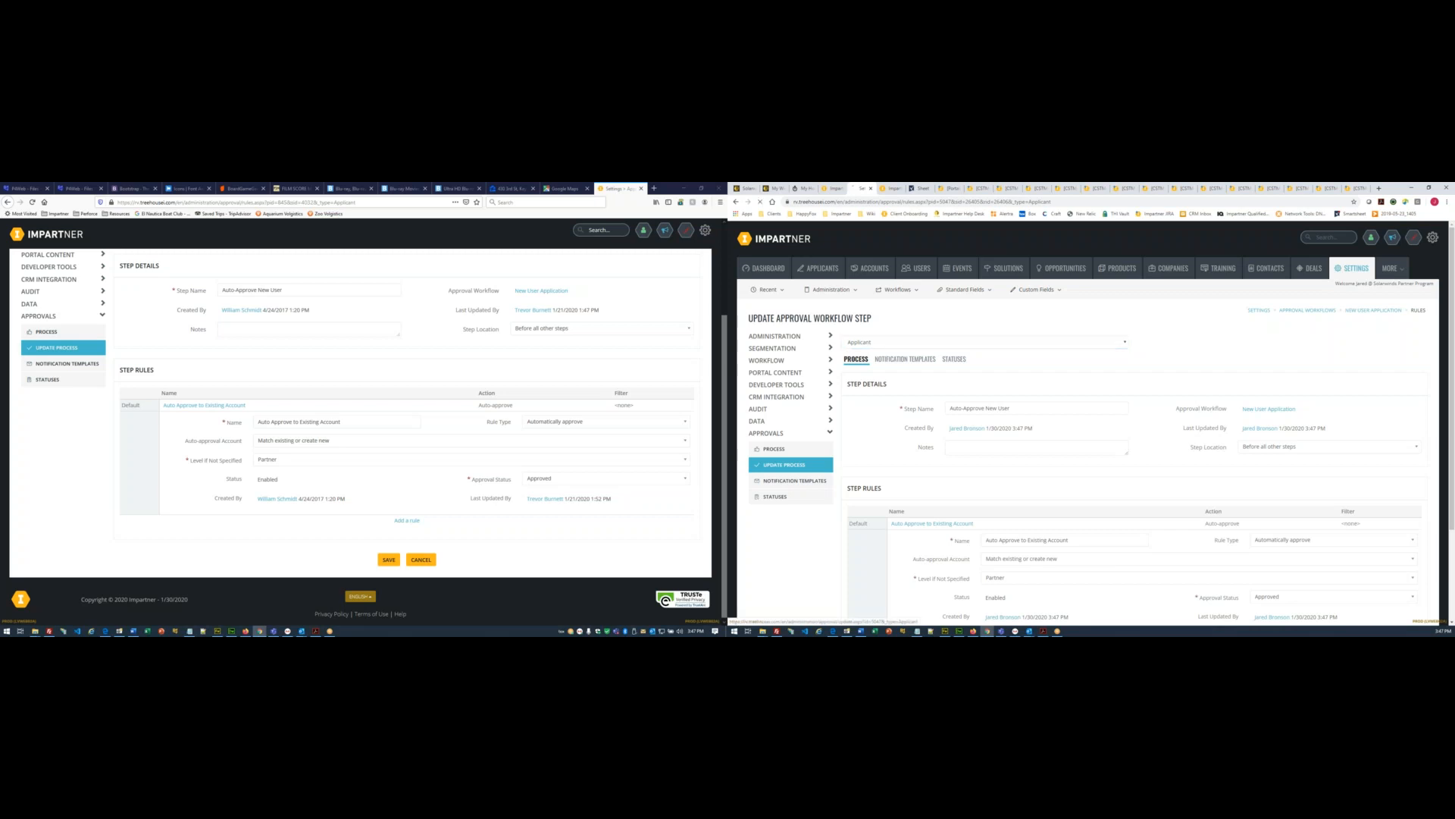
pyautogui.click(1254, 448)
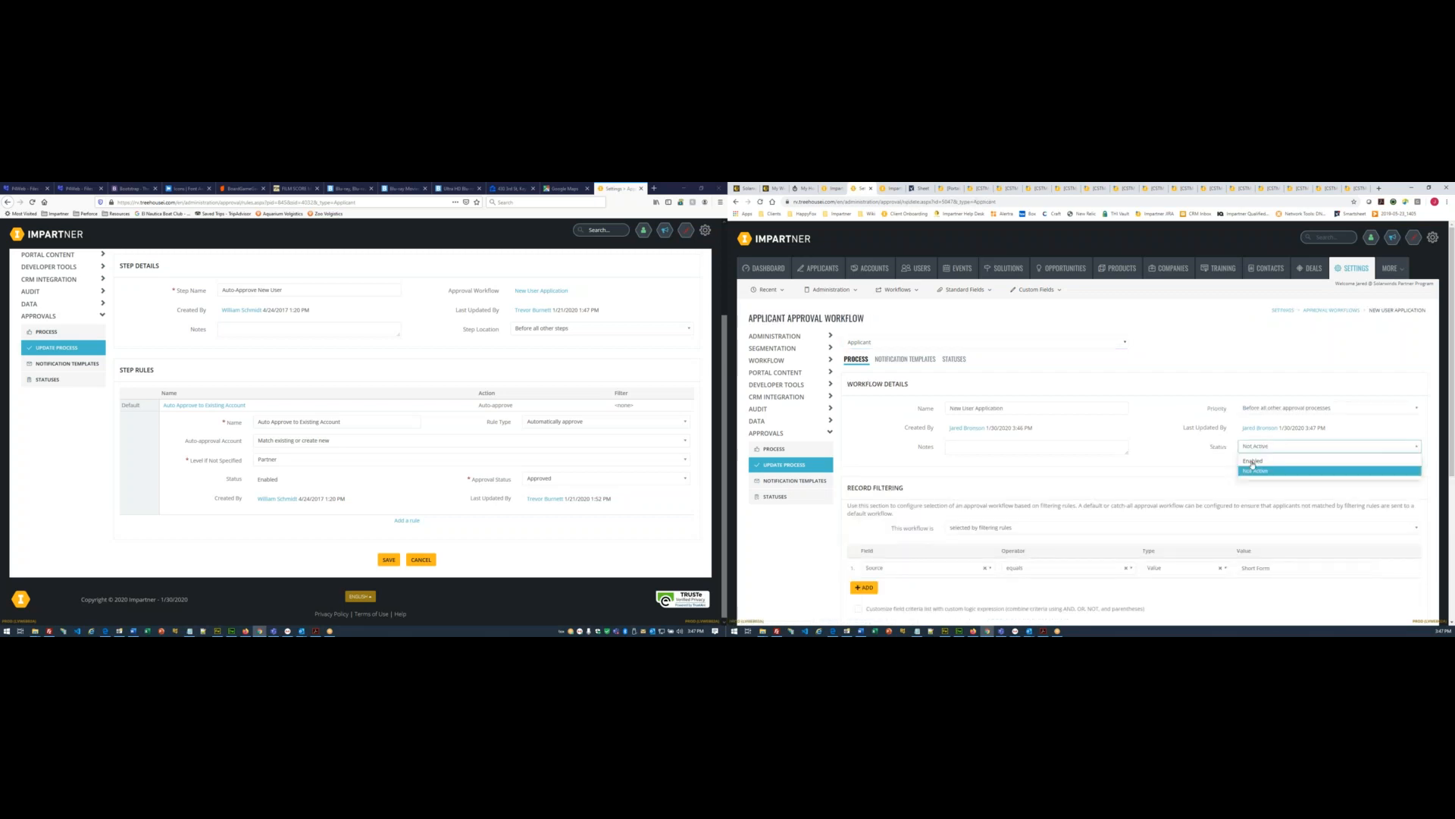
pyautogui.click(1253, 461)
pyautogui.scroll(-4, 1175, 546)
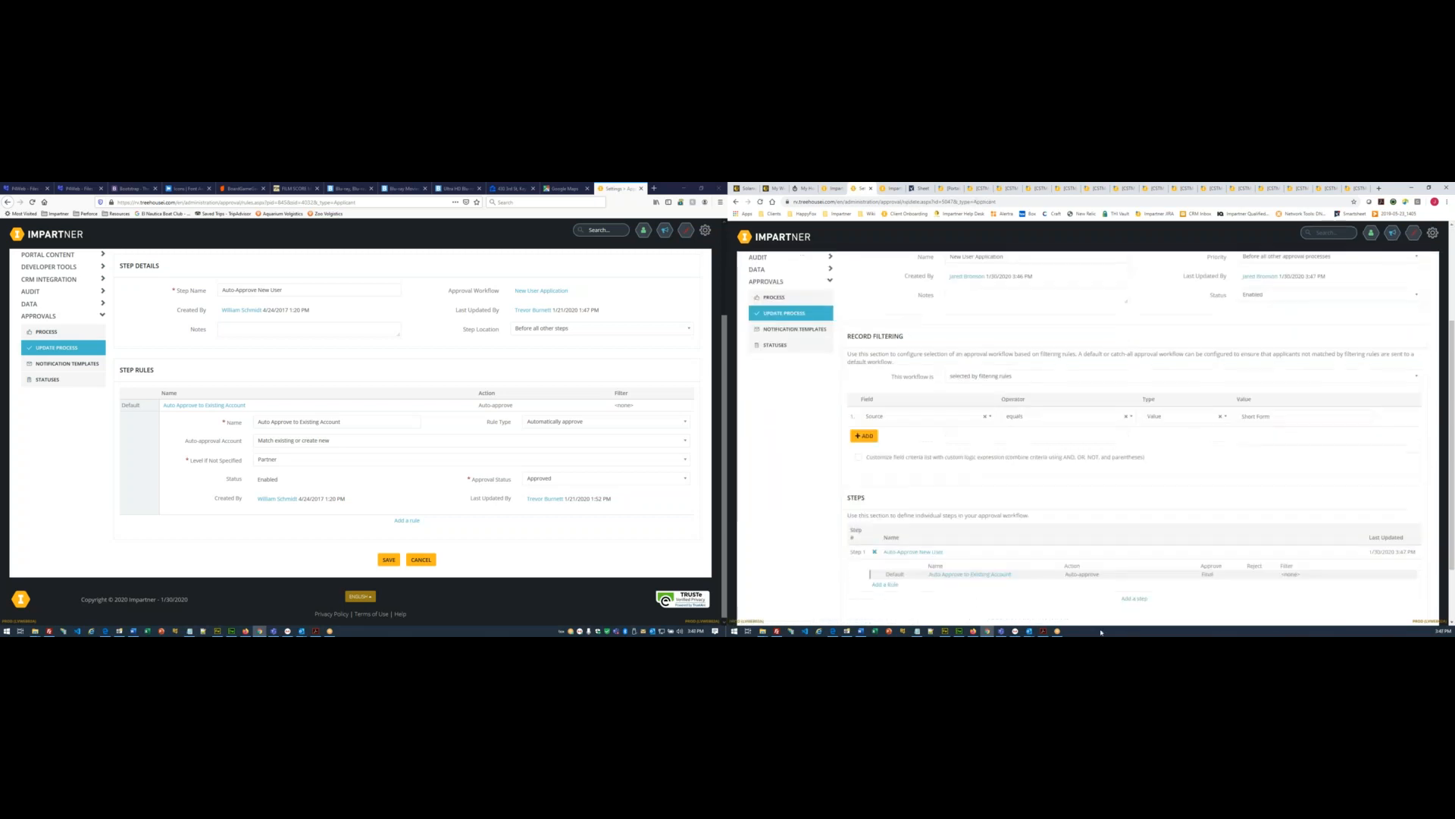
pyautogui.scroll(-2, 1138, 592)
pyautogui.click(1097, 561)
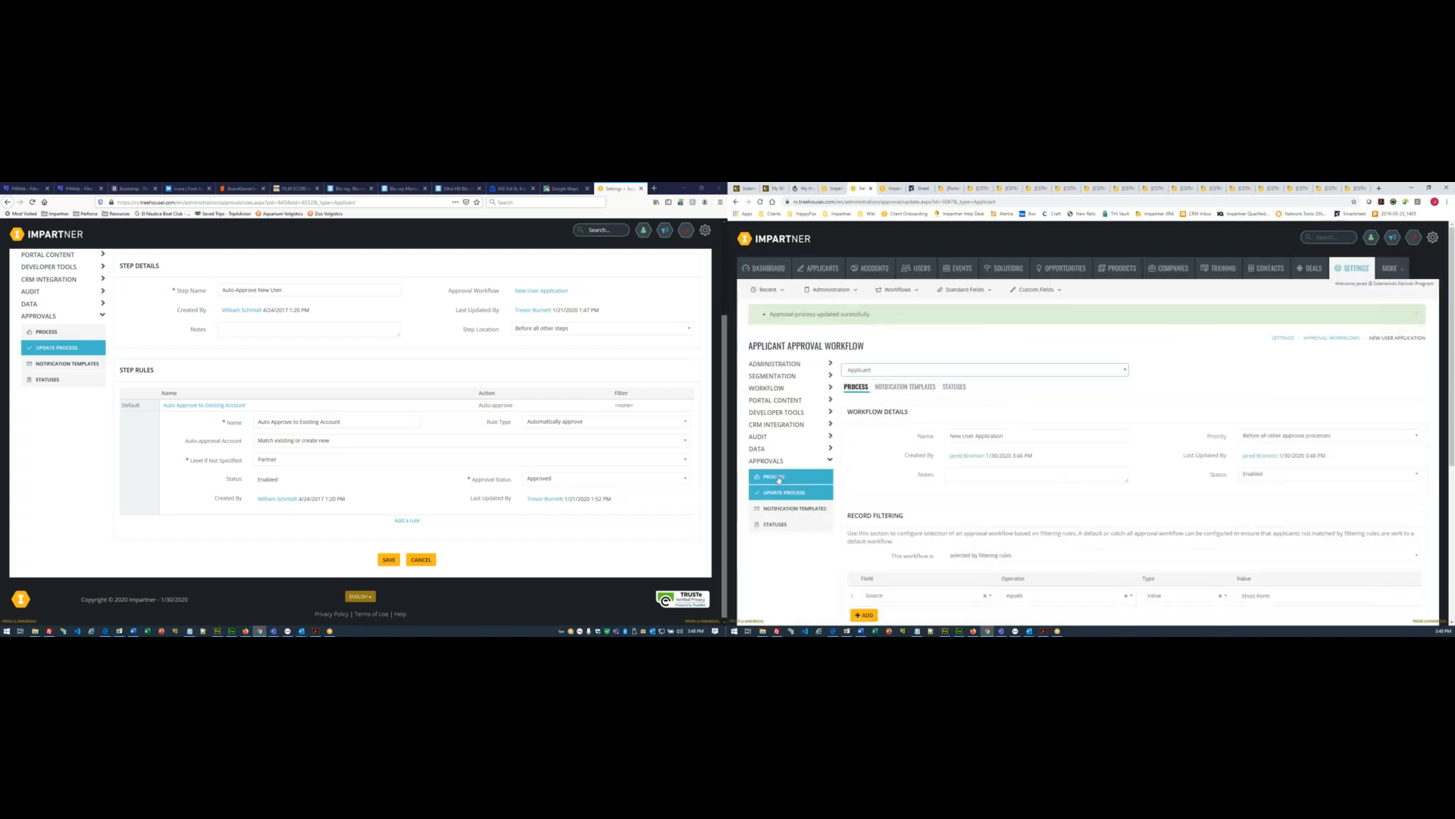
pyautogui.click(780, 477)
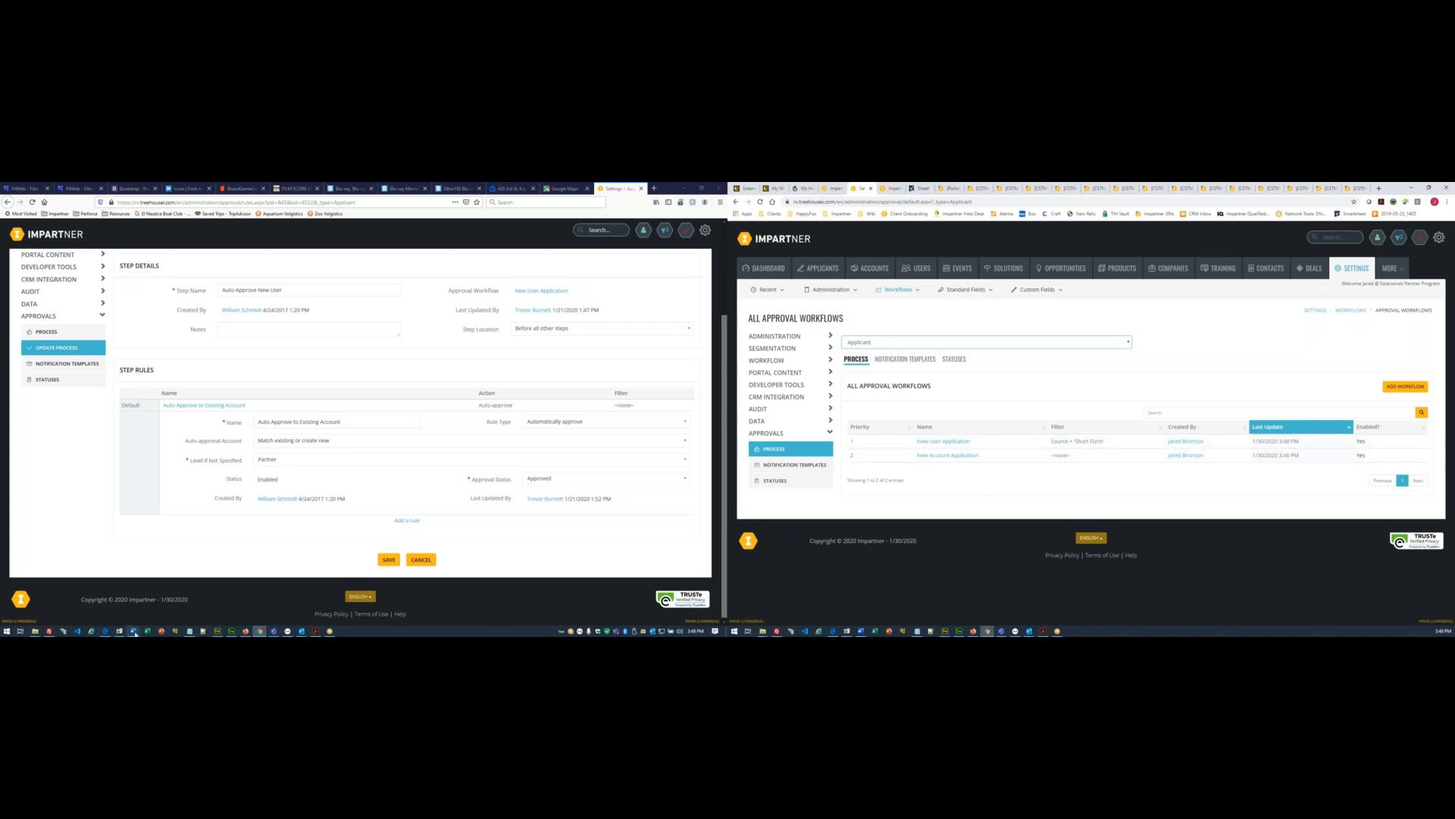
pyautogui.click(134, 630)
# - Colour checklist item 7, 'Create Approval Workflows in PRM Admin PROD', red
pyautogui.moveTo(225, 364); pyautogui.dragTo(10, 356)
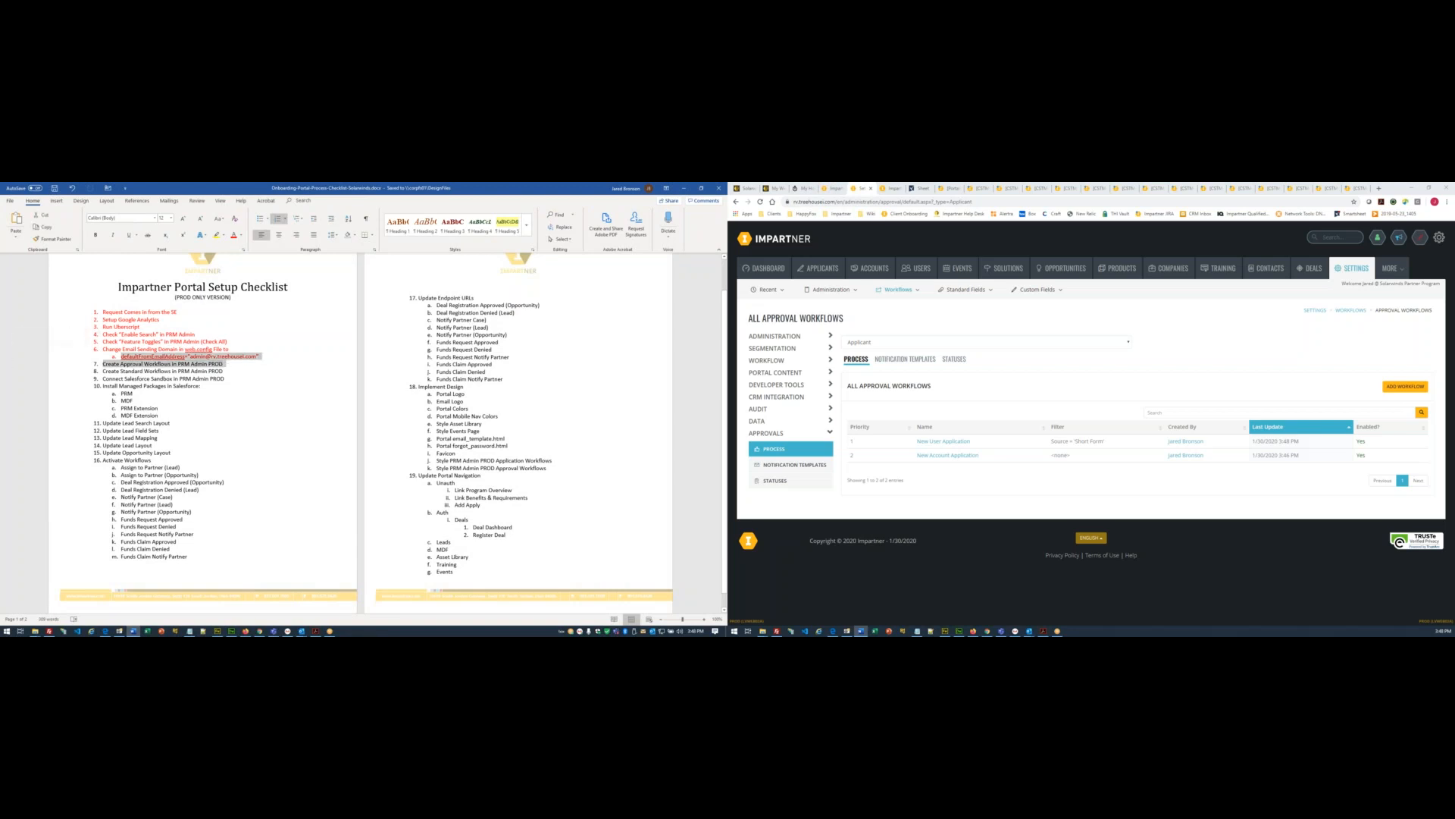
pyautogui.click(263, 479)
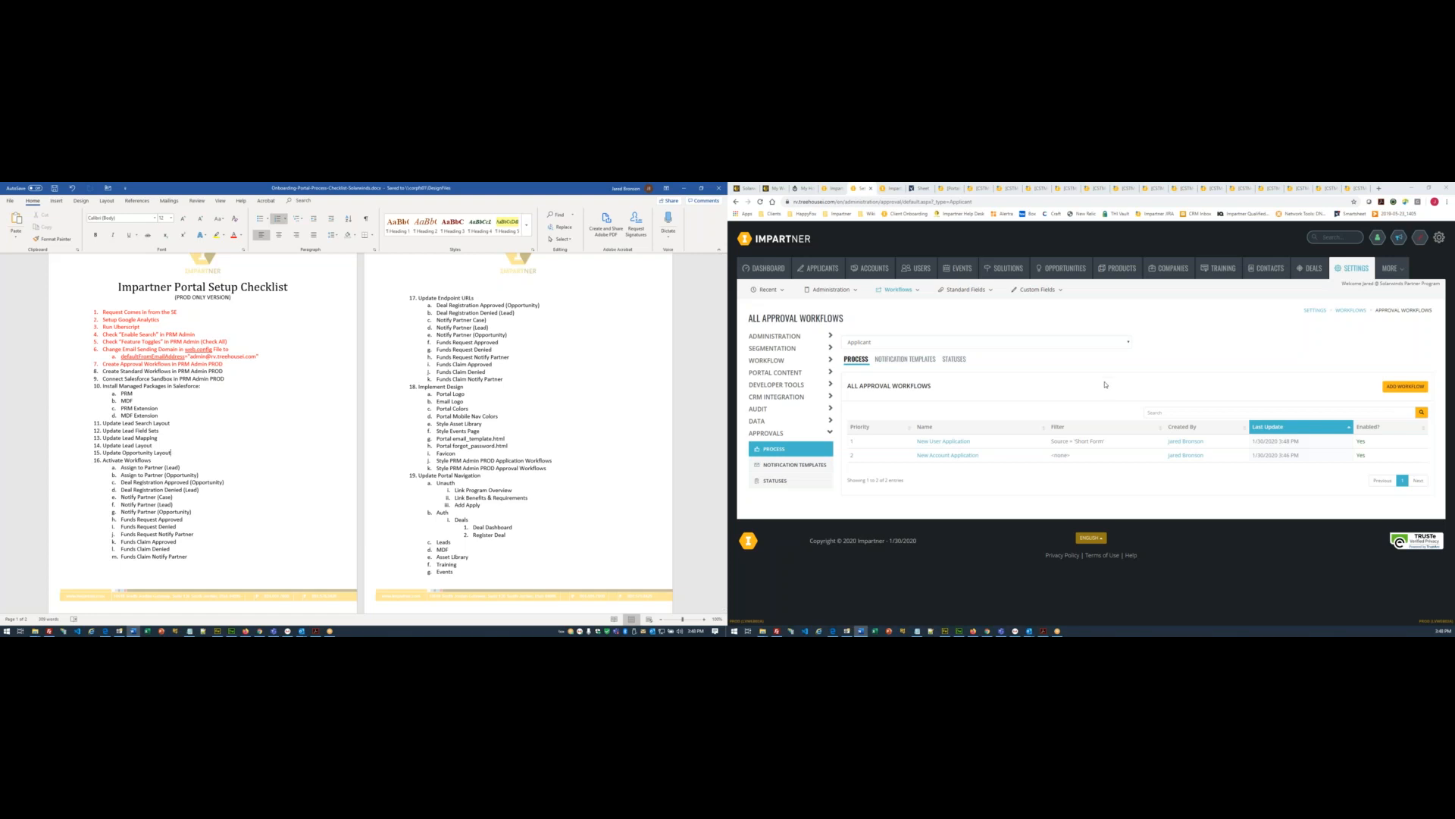
pyautogui.moveTo(899, 292)
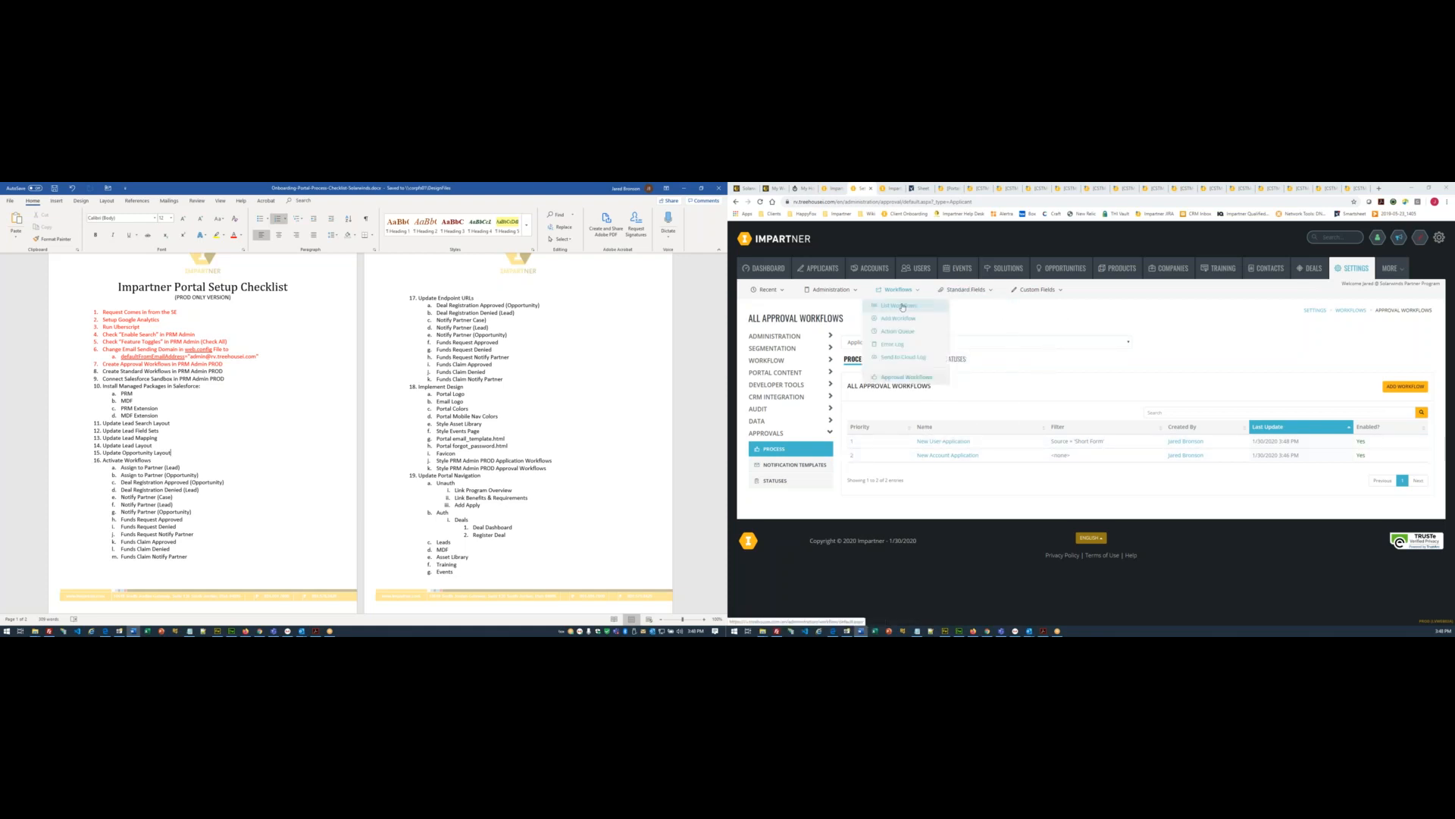
pyautogui.moveTo(1397, 273)
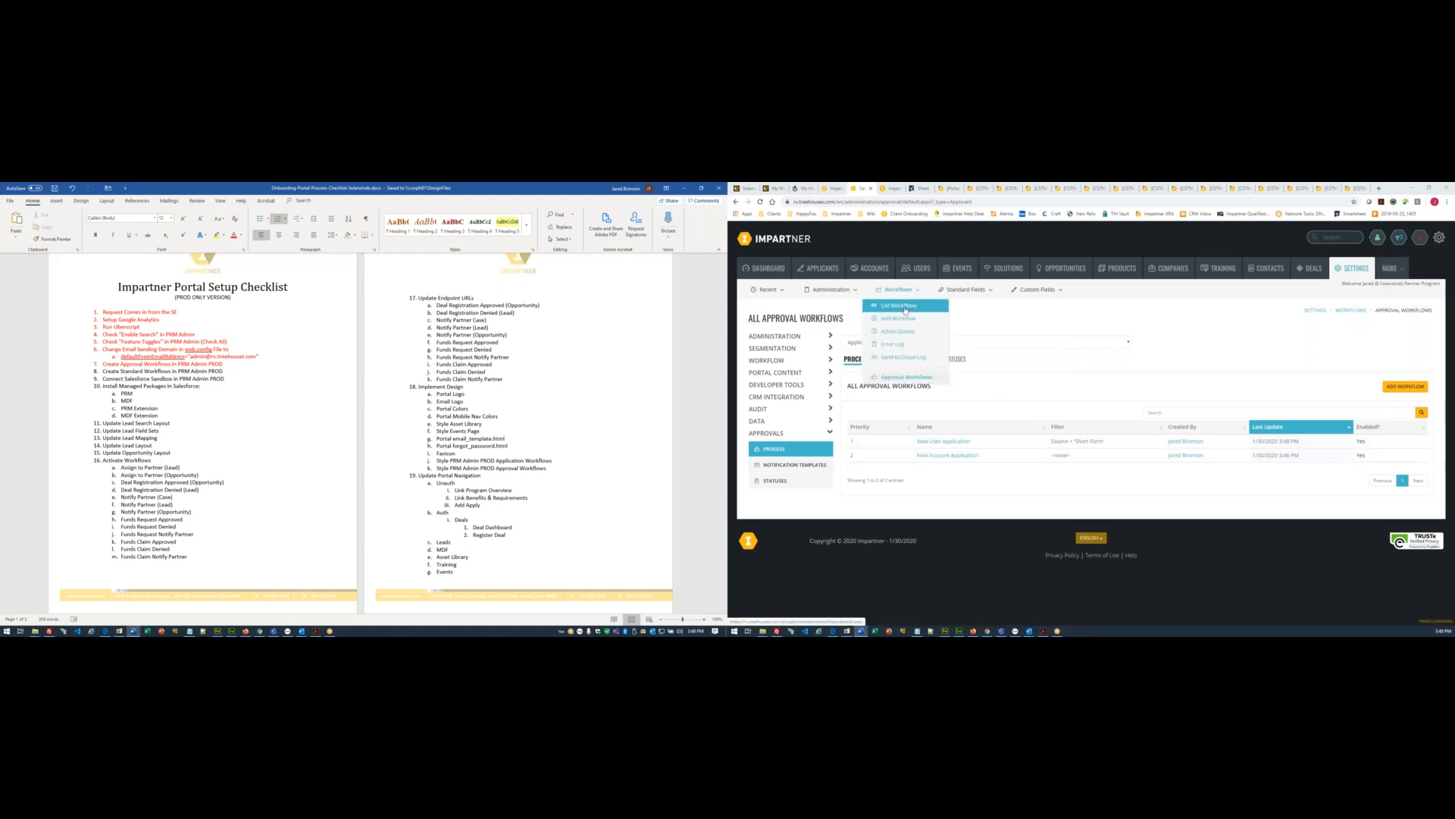
# - Show the new portal's empty All Workflows list beside the old portal's ten standard workflows
pyautogui.click(919, 323)
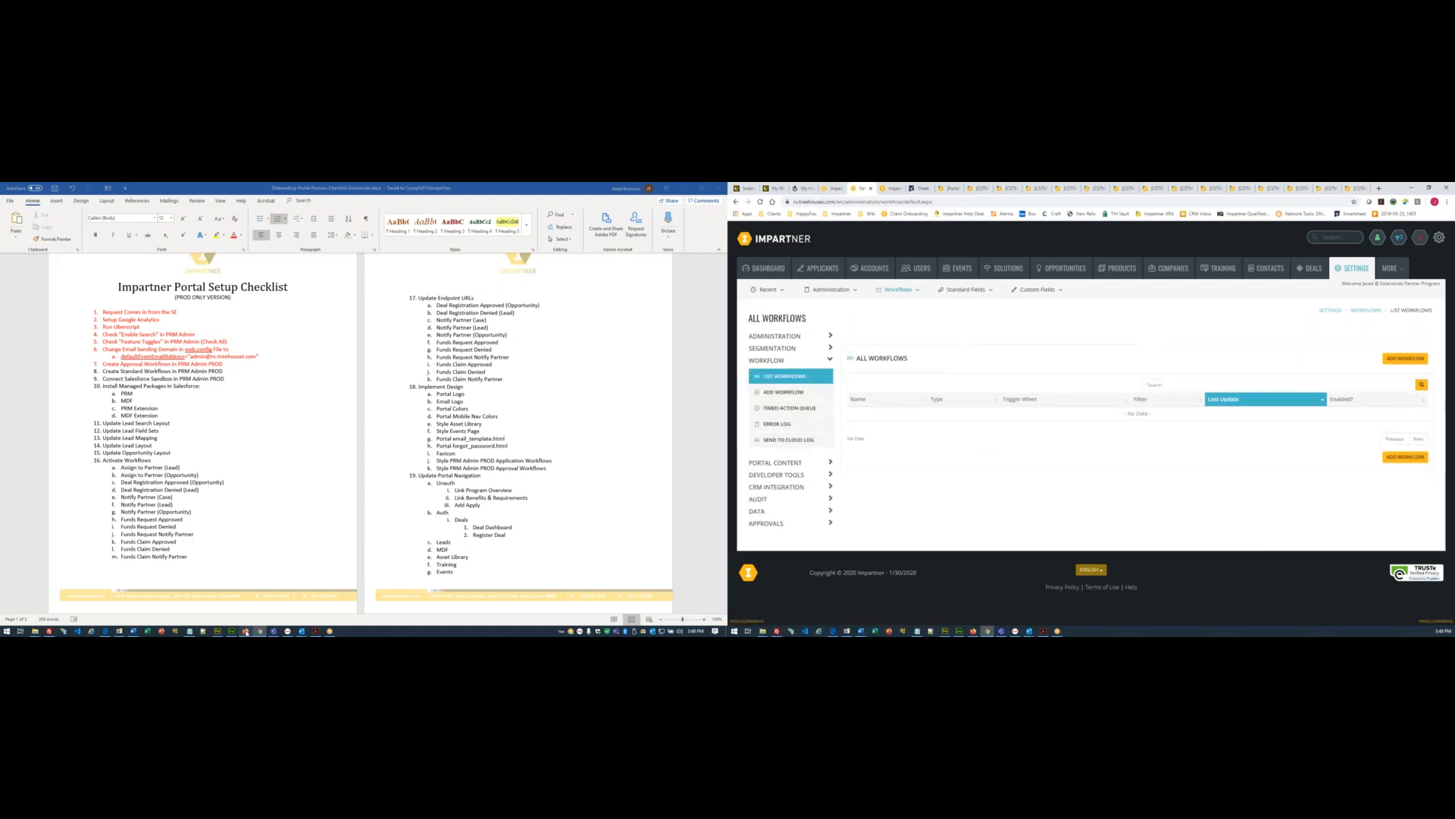
pyautogui.click(245, 631)
pyautogui.scroll(4, 118, 377)
pyautogui.click(173, 304)
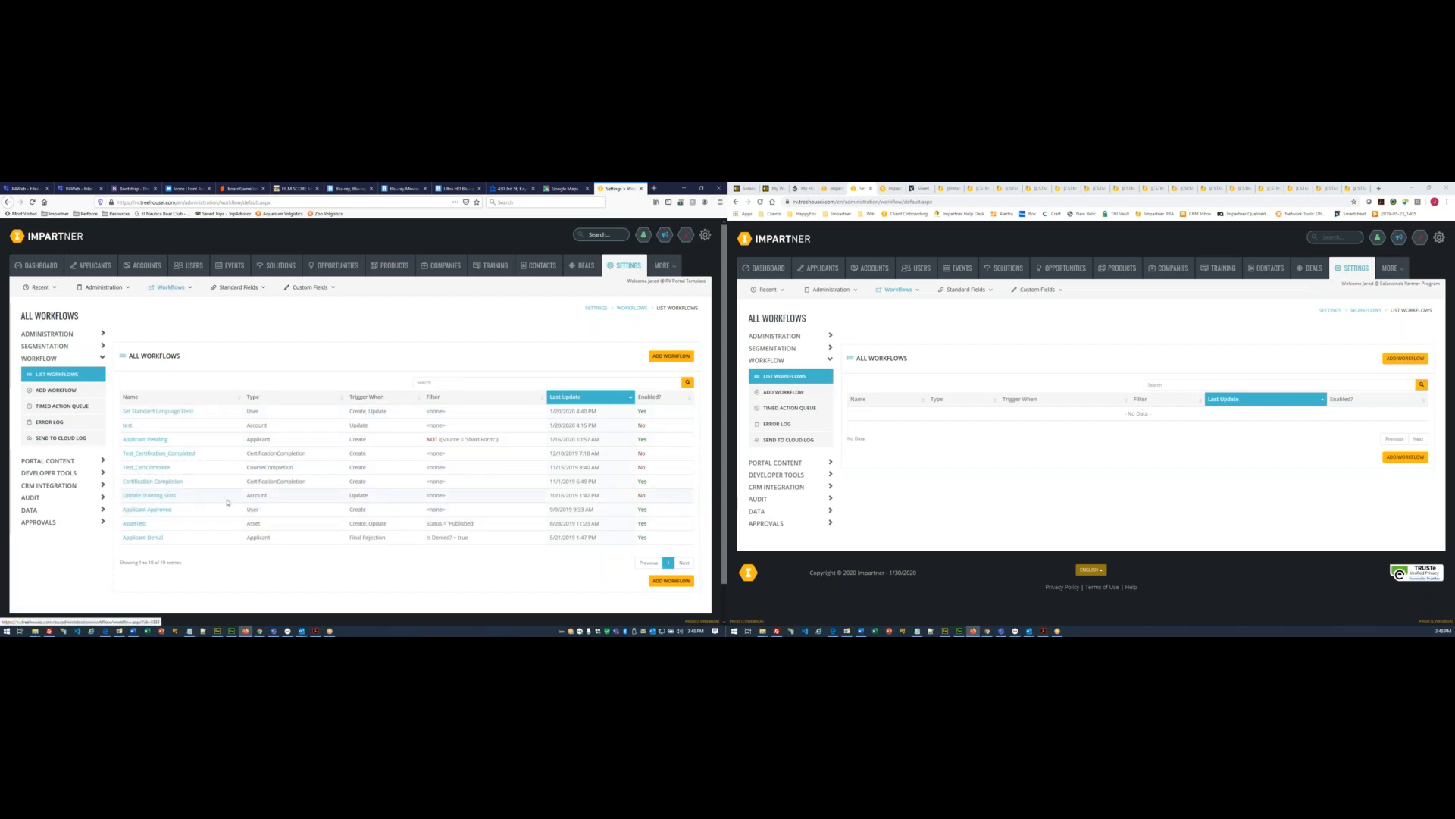
pyautogui.scroll(-1, 201, 538)
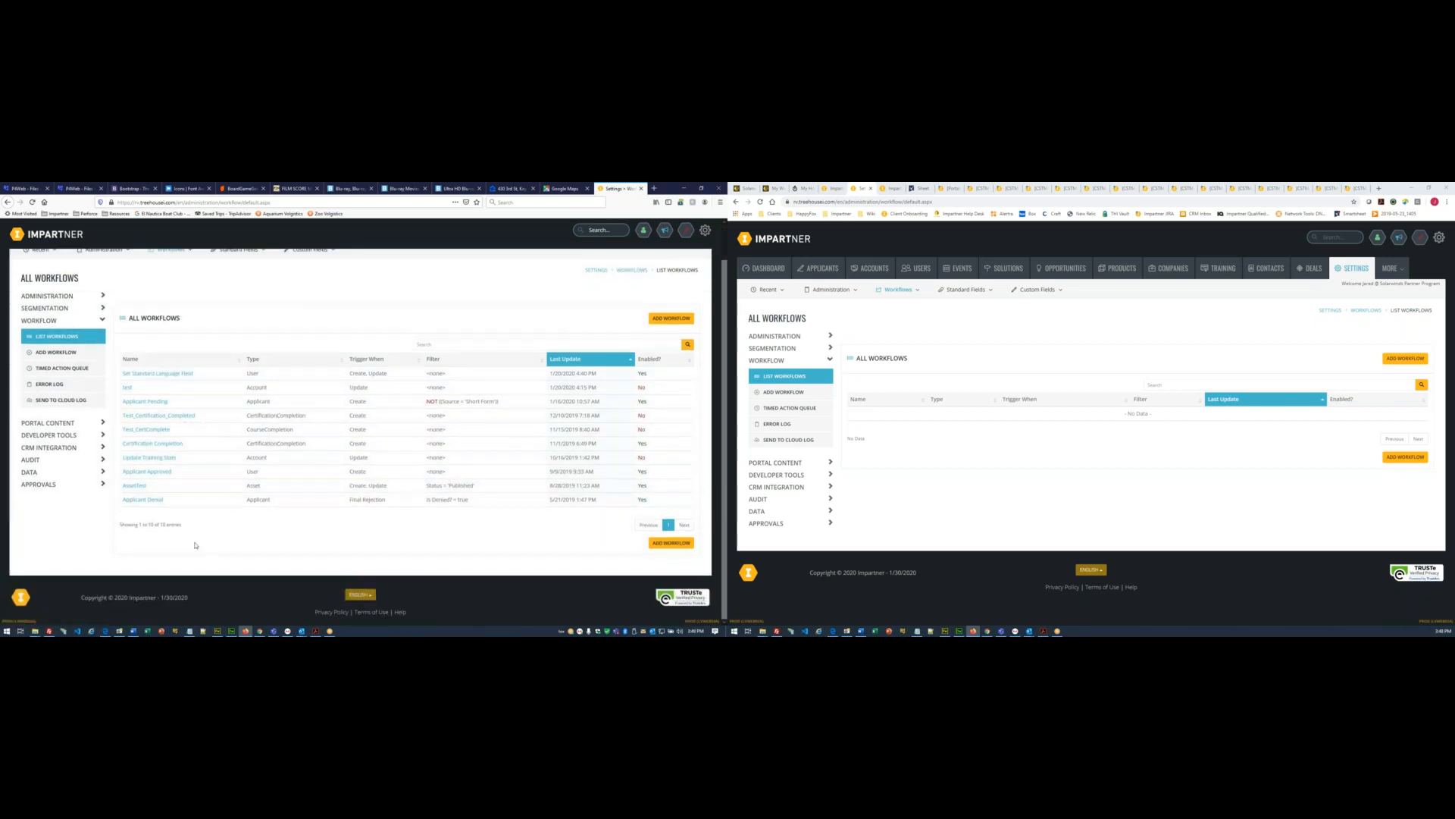
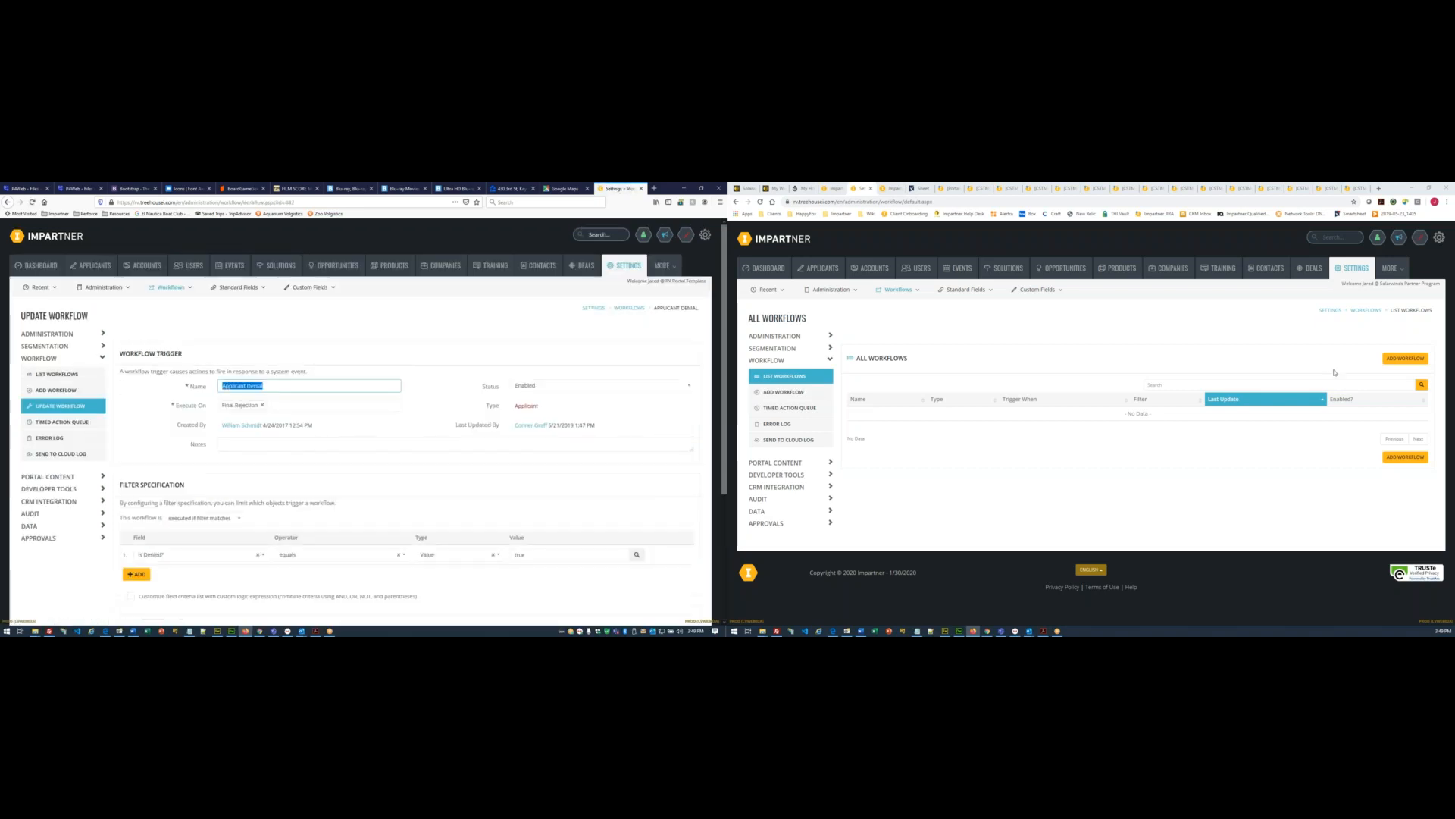
# - Create an Applicant workflow named Applicant Denial, status Enabled, executing on Final Rejection
pyautogui.click(1401, 361)
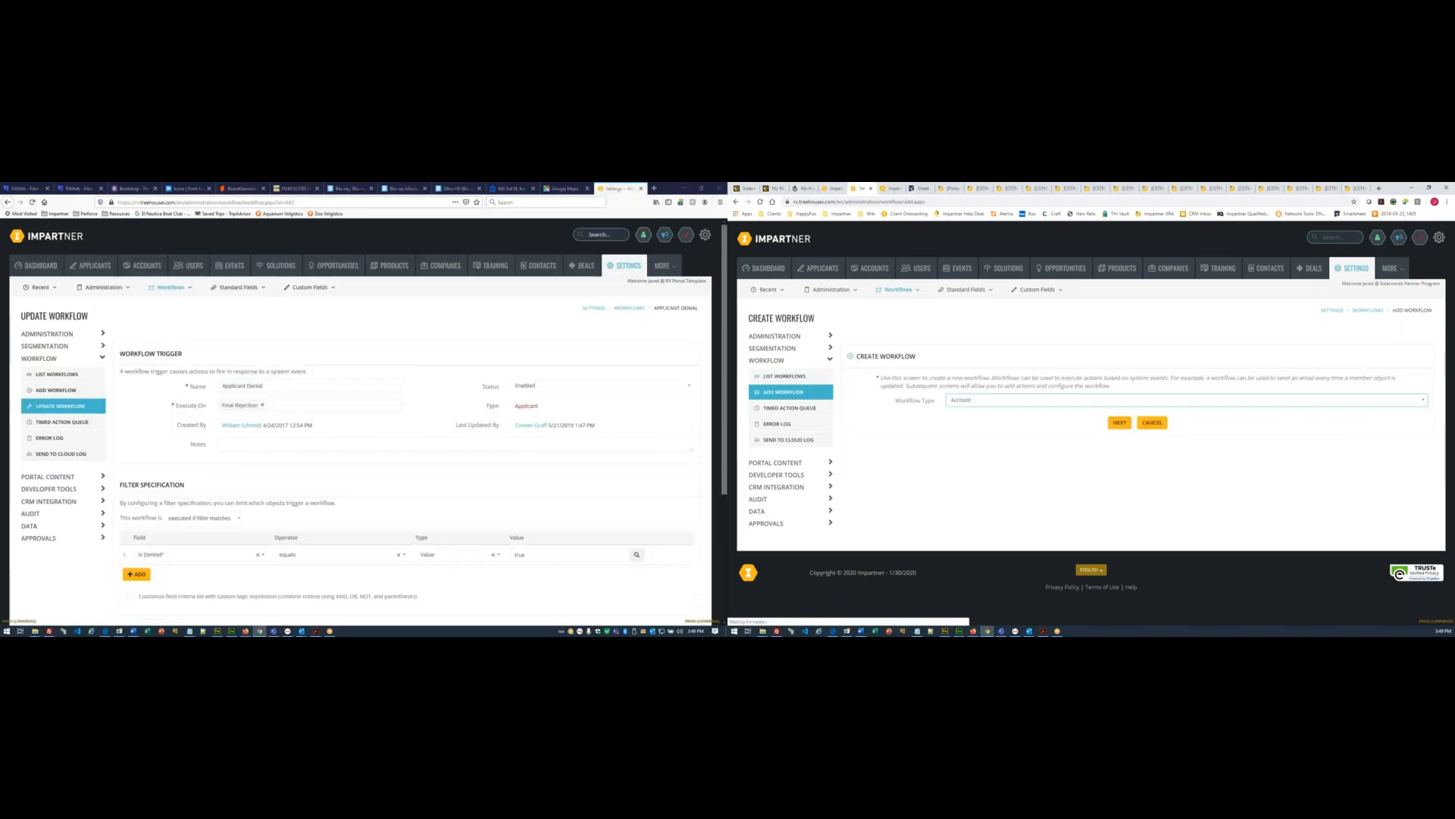
pyautogui.click(967, 401)
pyautogui.click(965, 426)
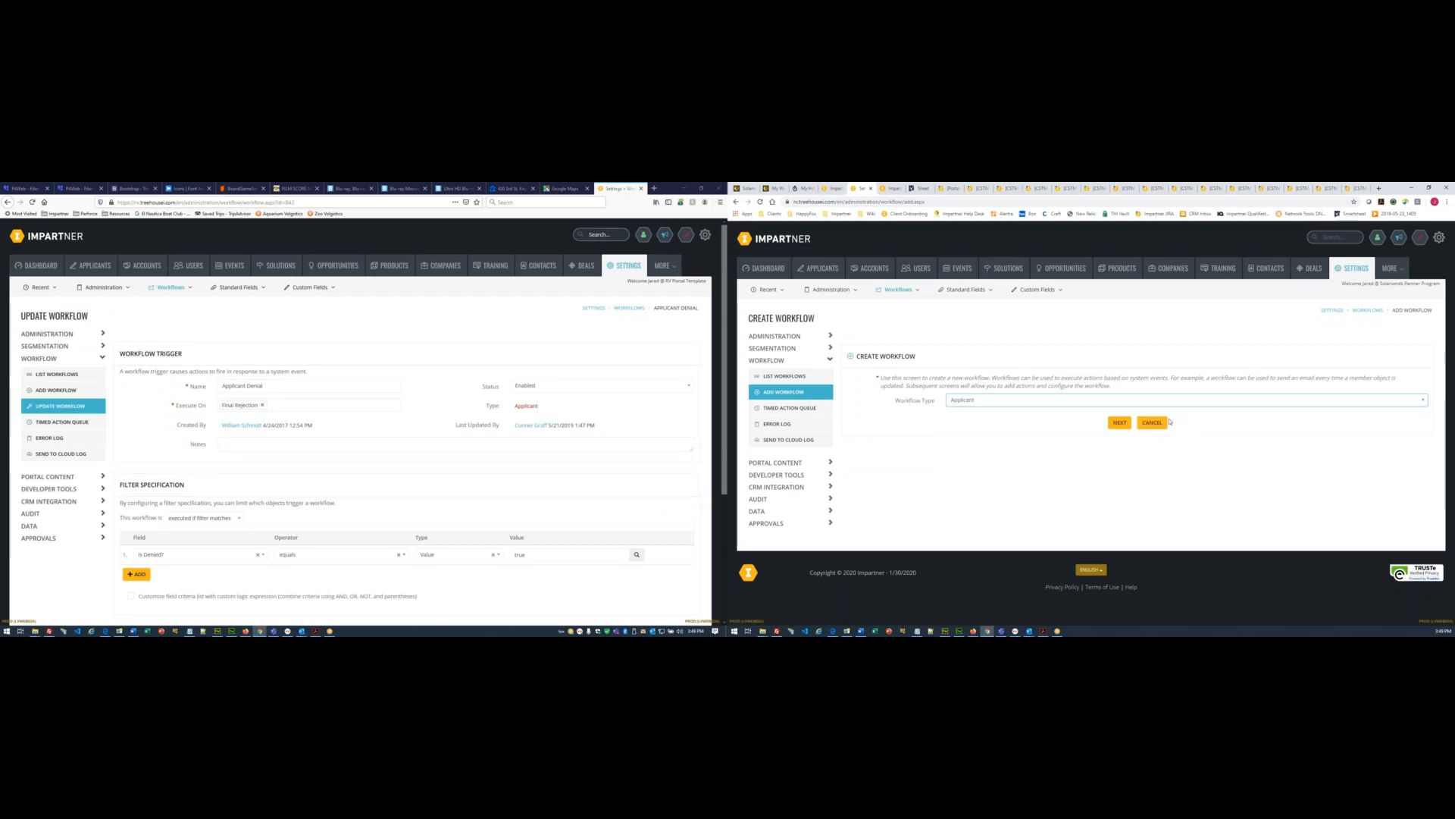
pyautogui.click(1117, 424)
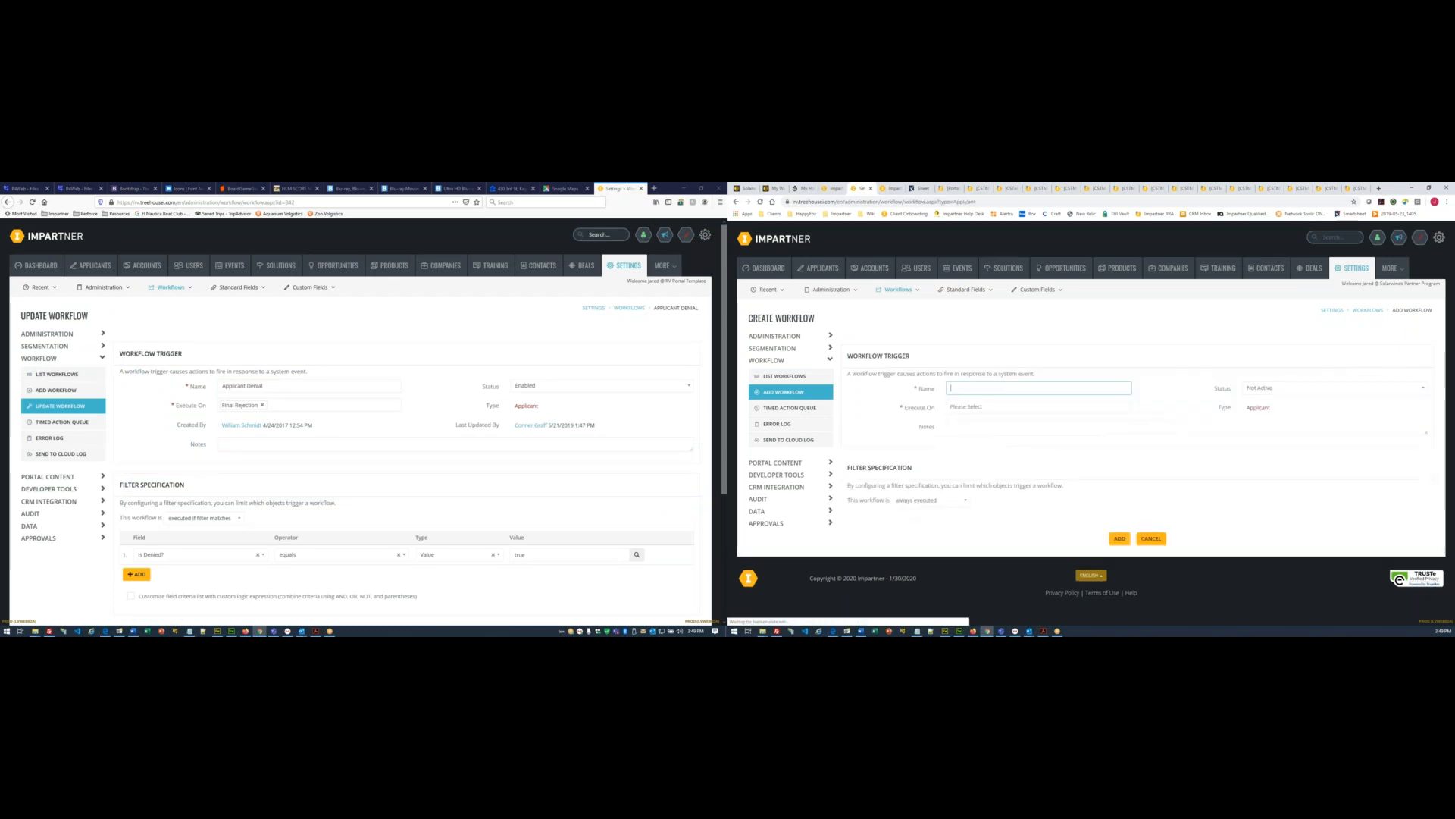
pyautogui.write('Applicant Denial')
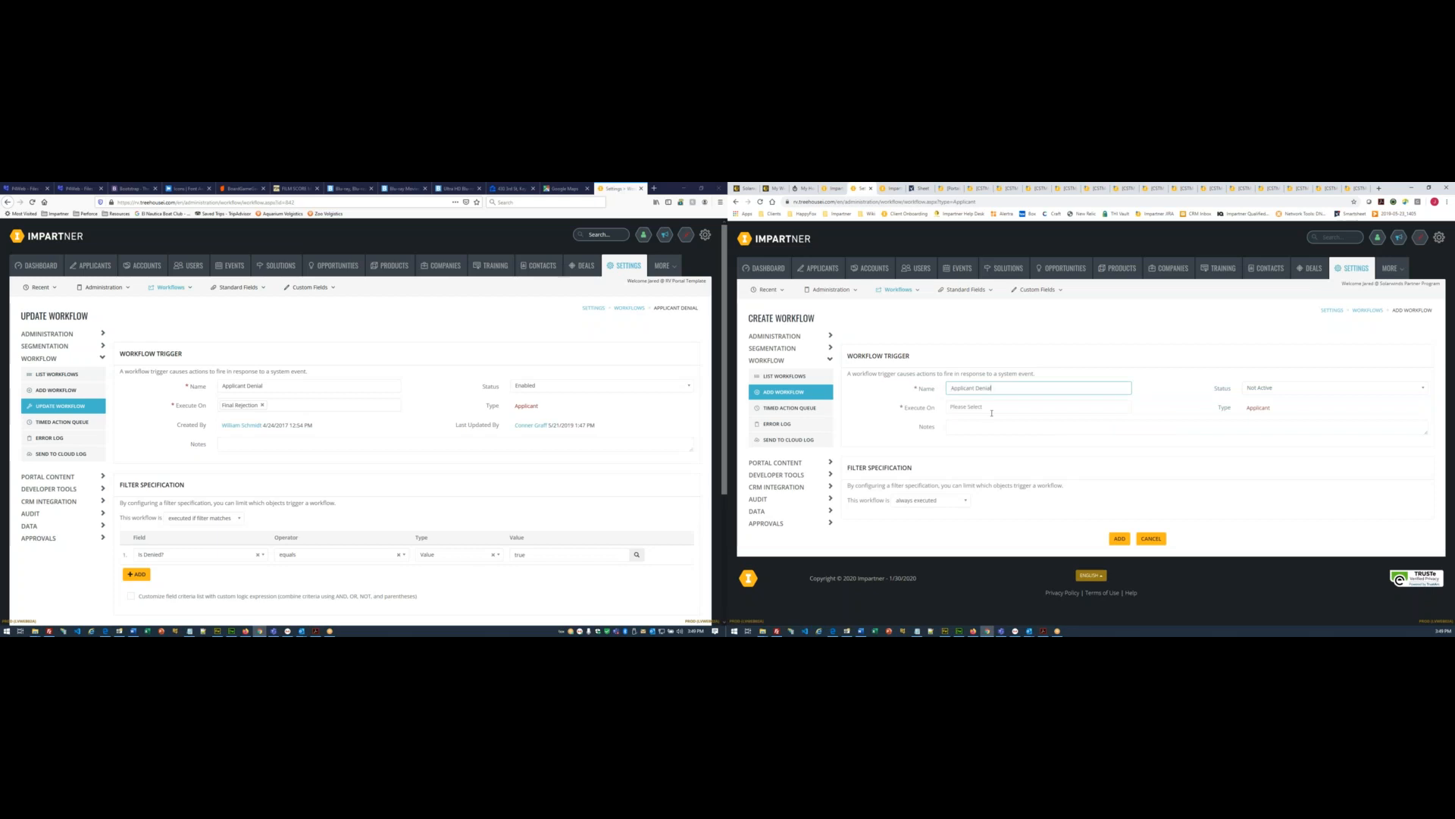
pyautogui.click(1258, 390)
pyautogui.click(1258, 407)
pyautogui.click(962, 407)
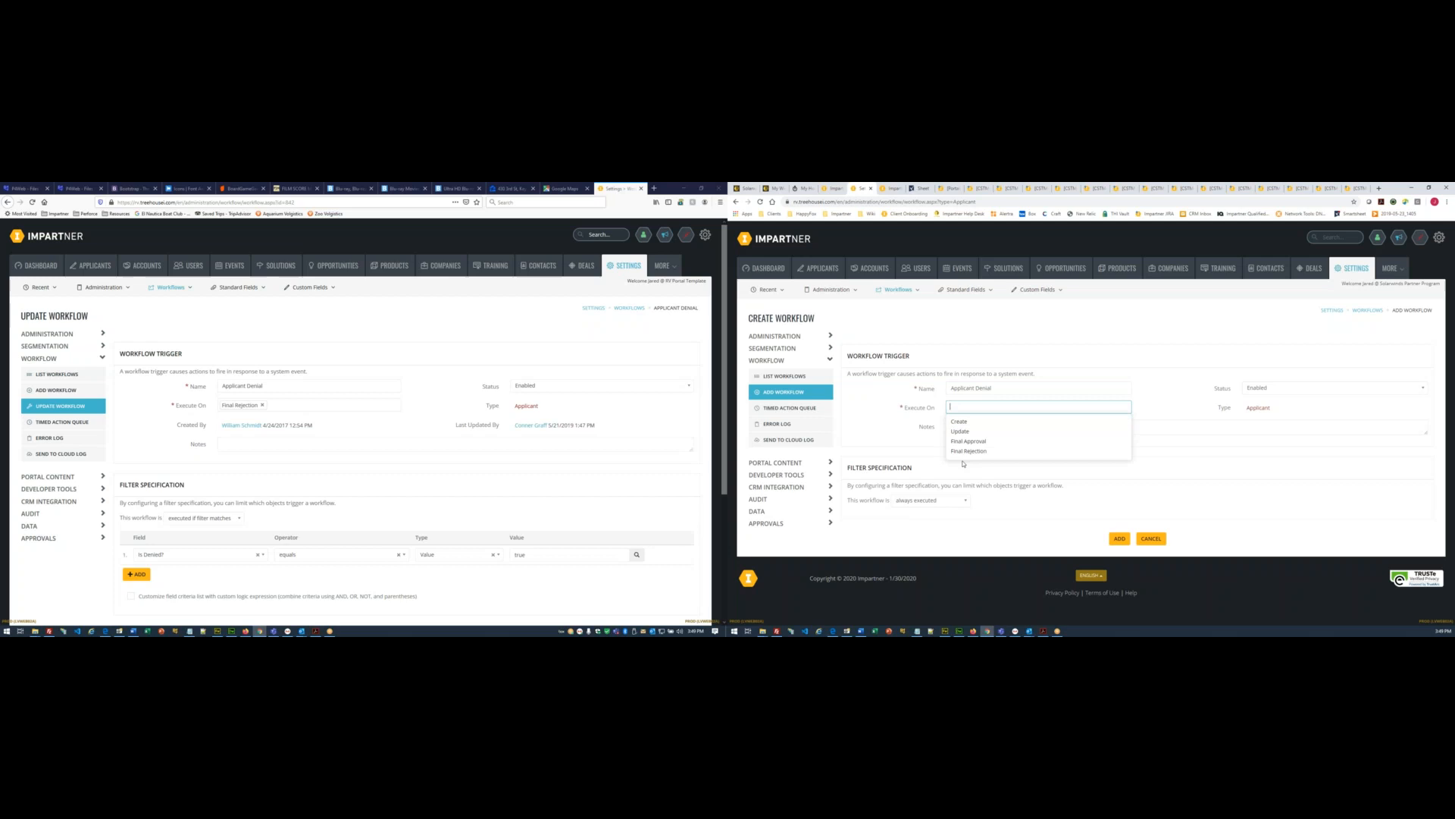
pyautogui.click(1122, 451)
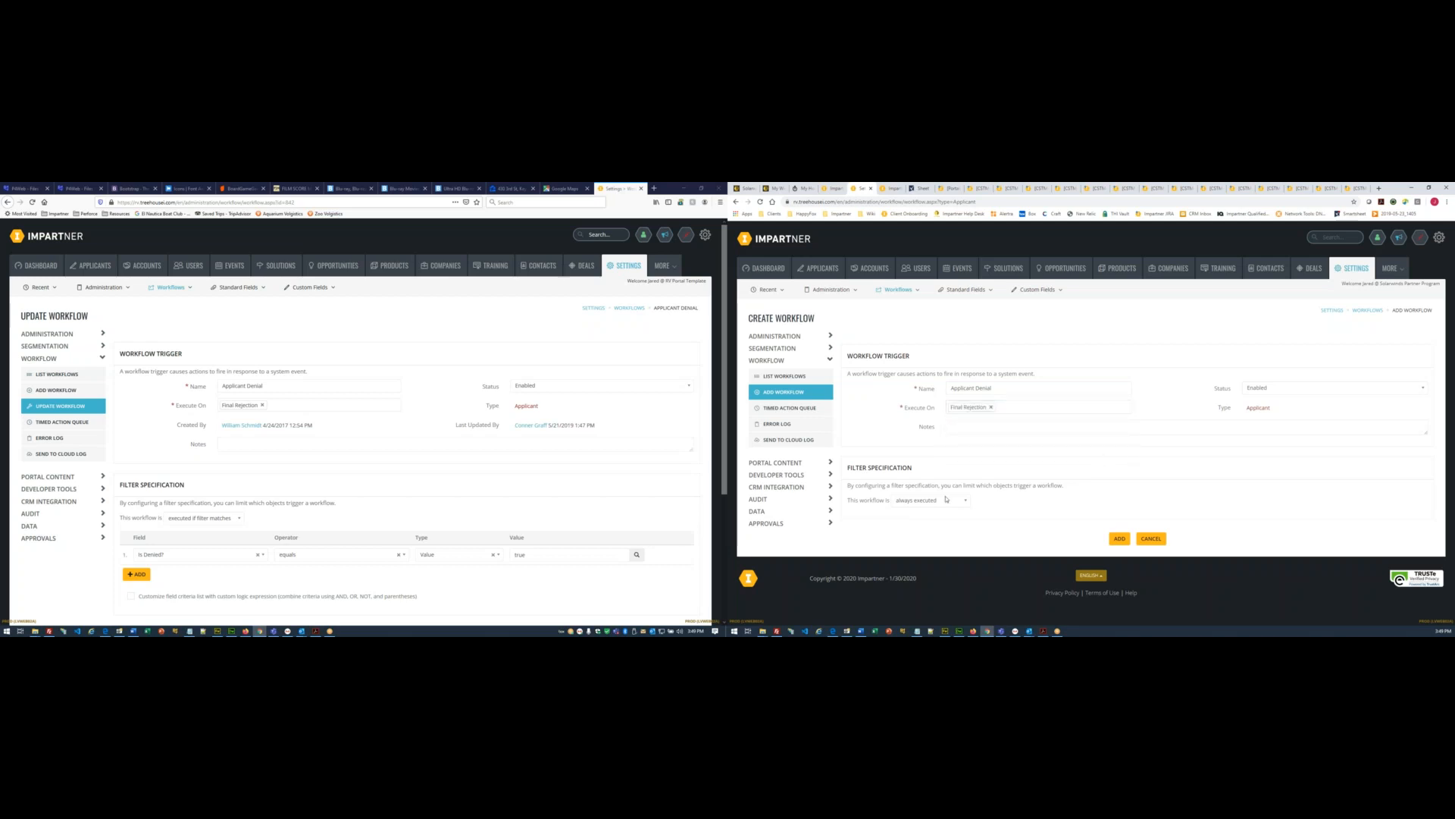
pyautogui.scroll(-2, 508, 515)
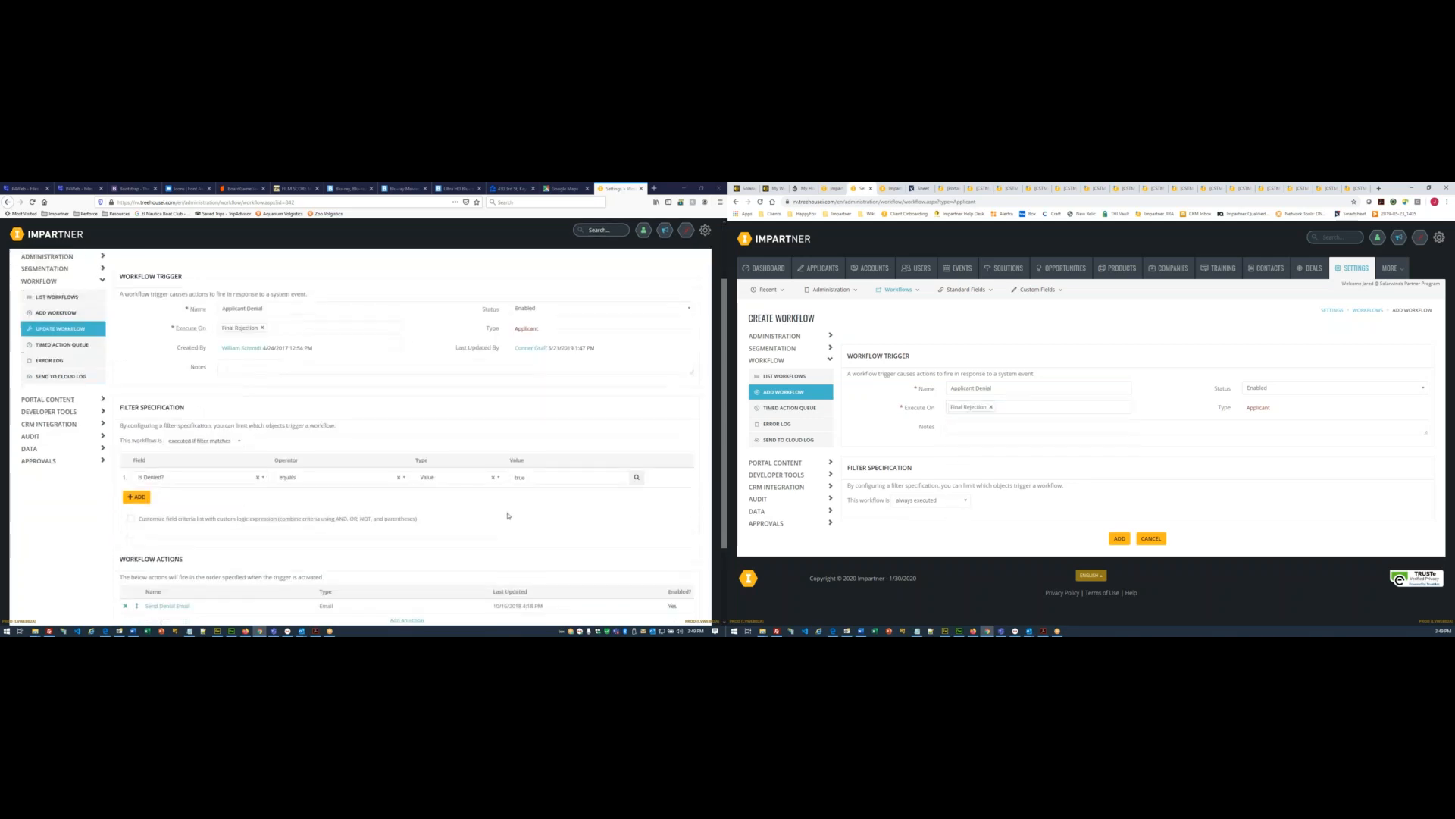
pyautogui.scroll(-2, 508, 515)
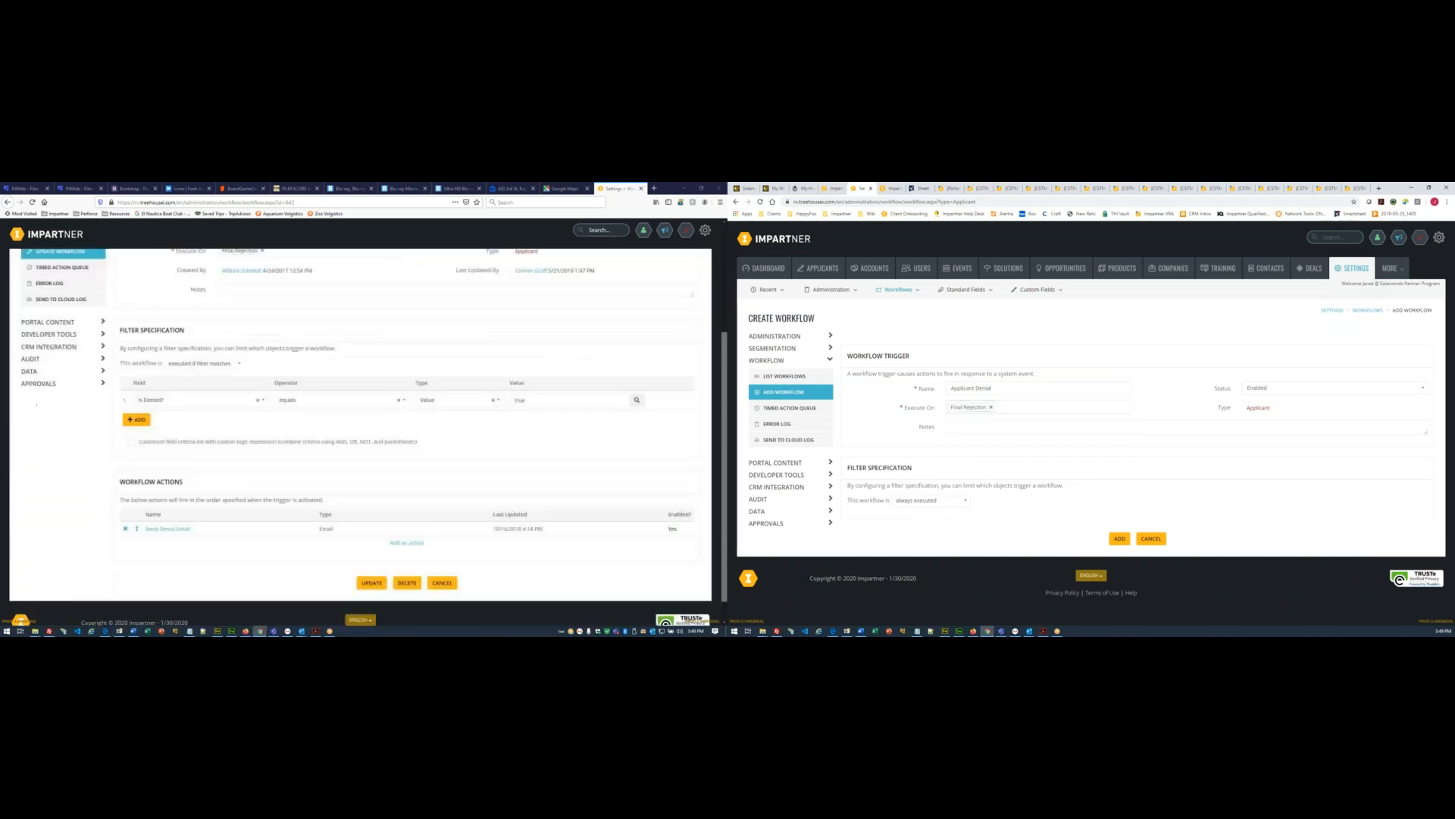
# - Run the workflow only when its filter matches: Is Denied? equals a Value
pyautogui.click(935, 501)
pyautogui.click(928, 524)
pyautogui.click(921, 537)
pyautogui.write('Deni')
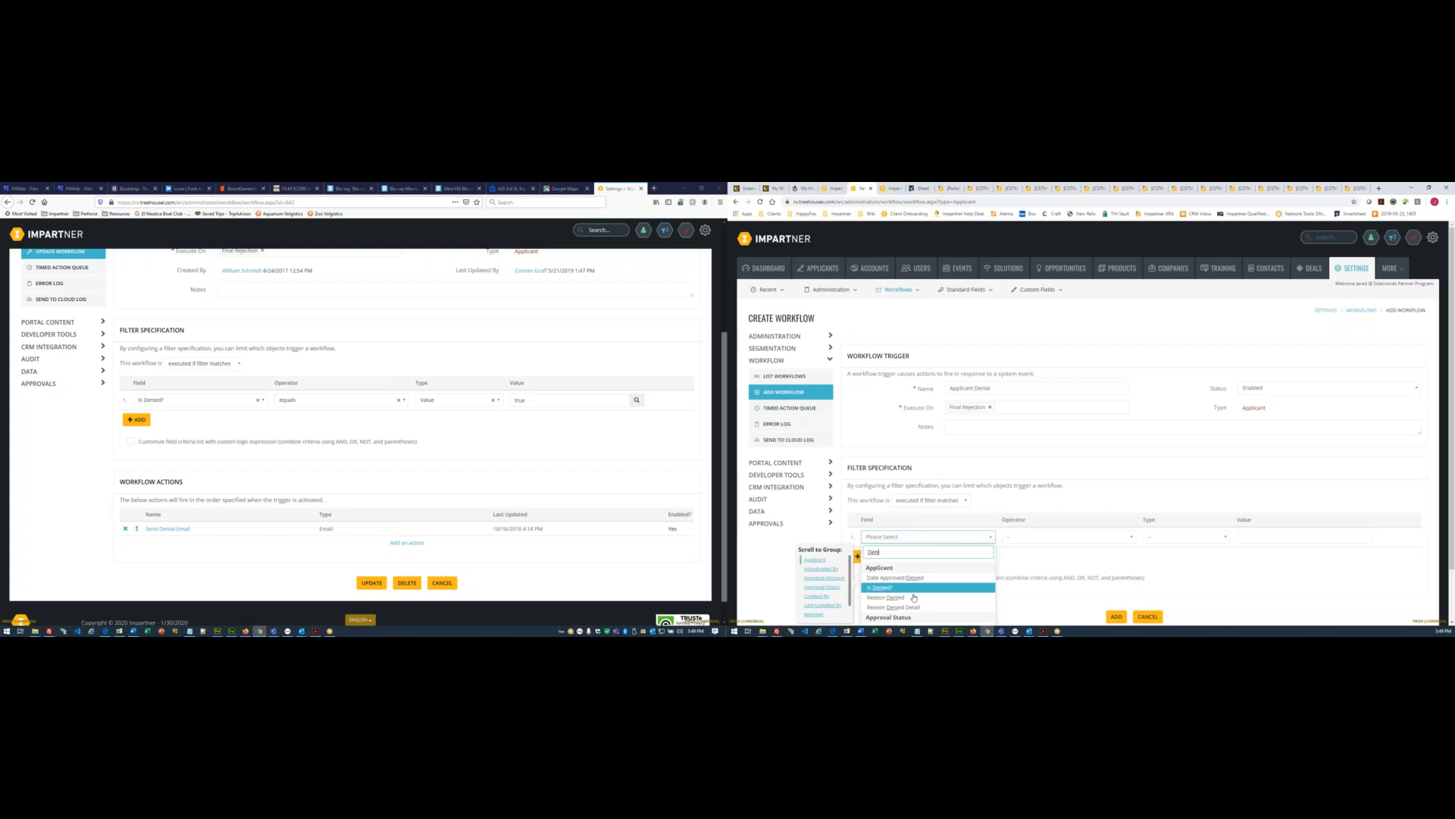
pyautogui.click(910, 589)
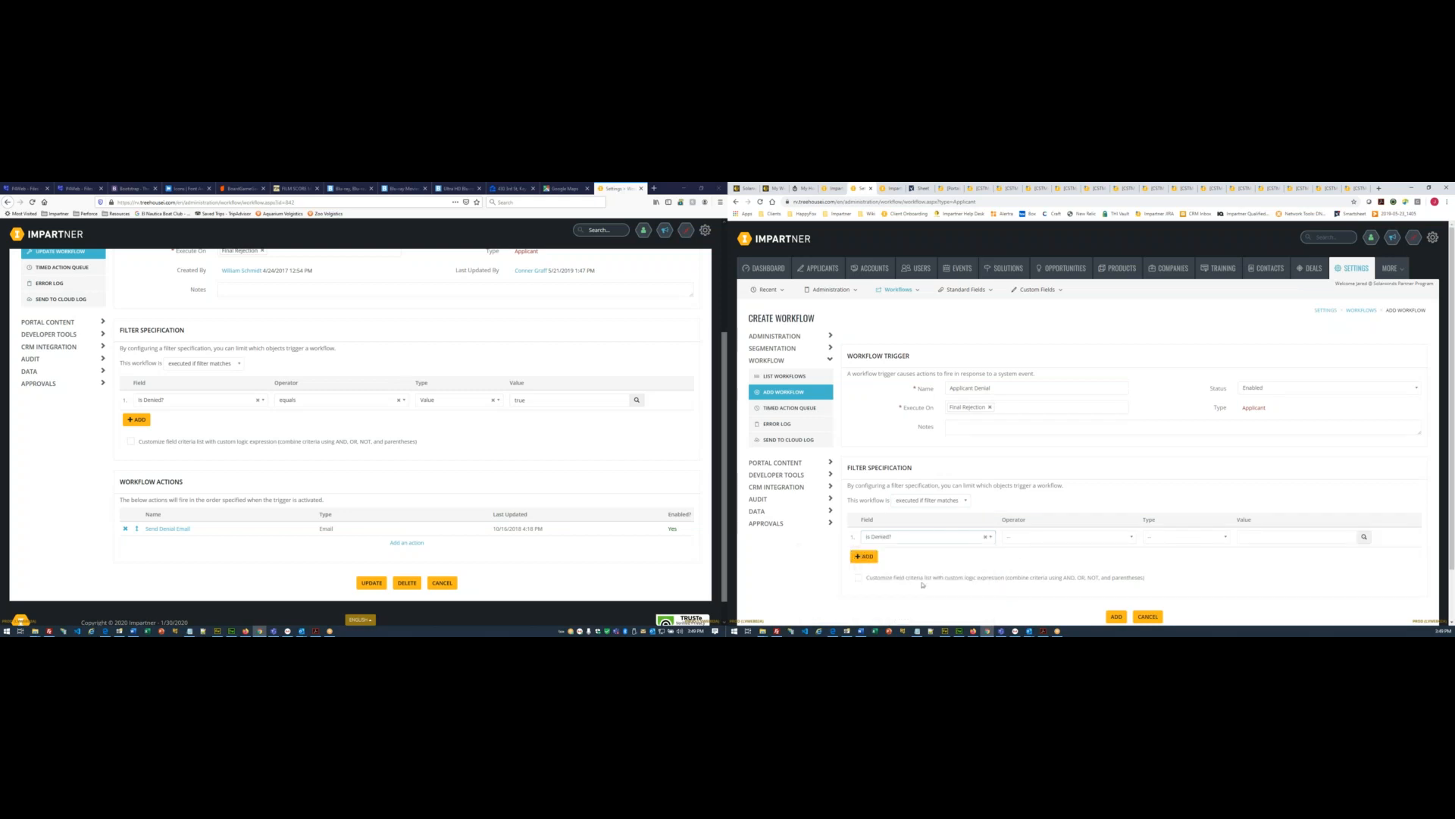
pyautogui.click(1044, 537)
pyautogui.click(1040, 551)
pyautogui.click(1184, 537)
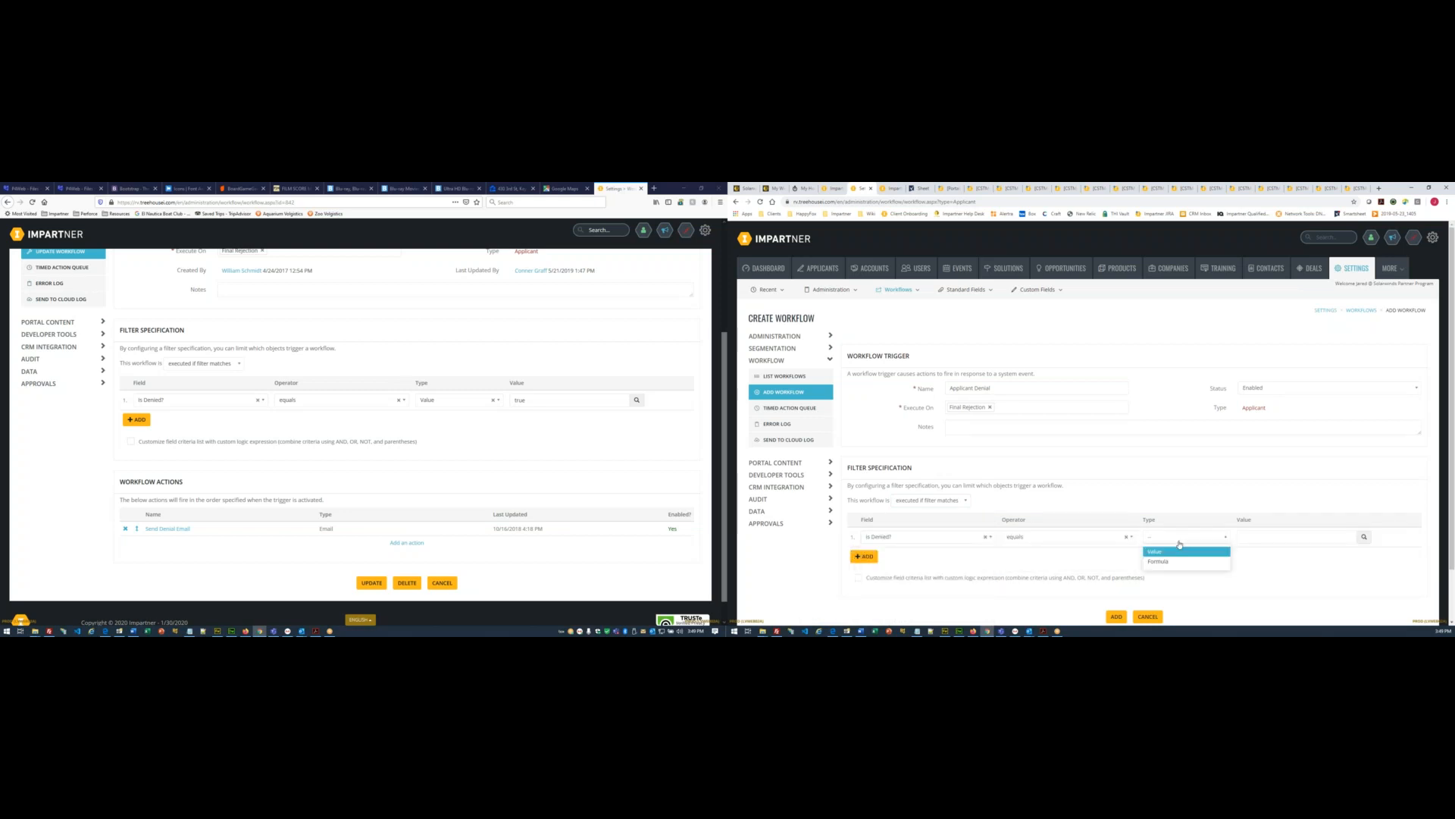
pyautogui.click(1160, 551)
# - Set the filter value to true and save the Applicant Denial workflow
pyautogui.doubleClick(519, 400)
pyautogui.hotkey('ctrl', 'c')
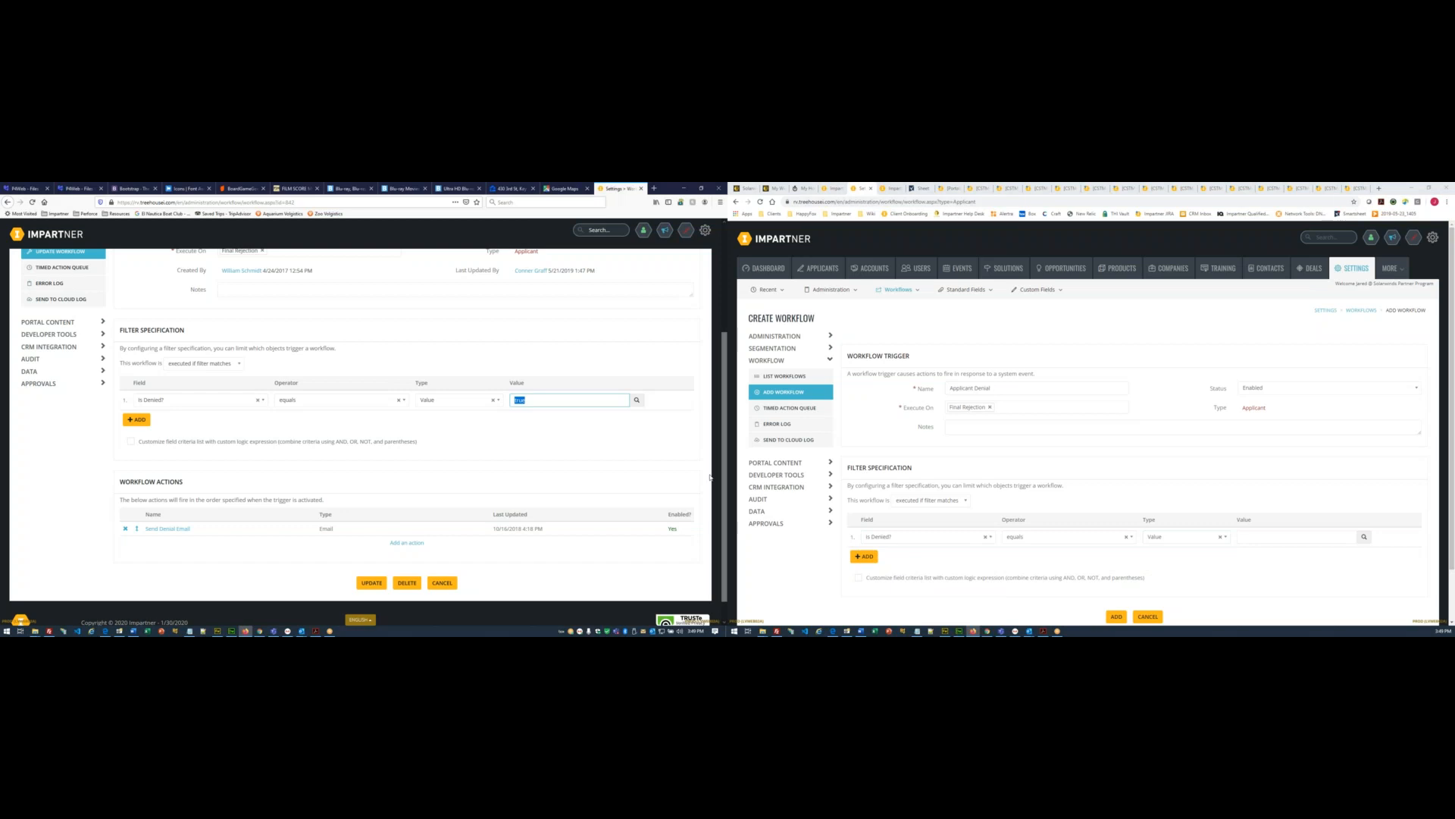
pyautogui.click(1246, 536)
pyautogui.hotkey('ctrl', 'v')
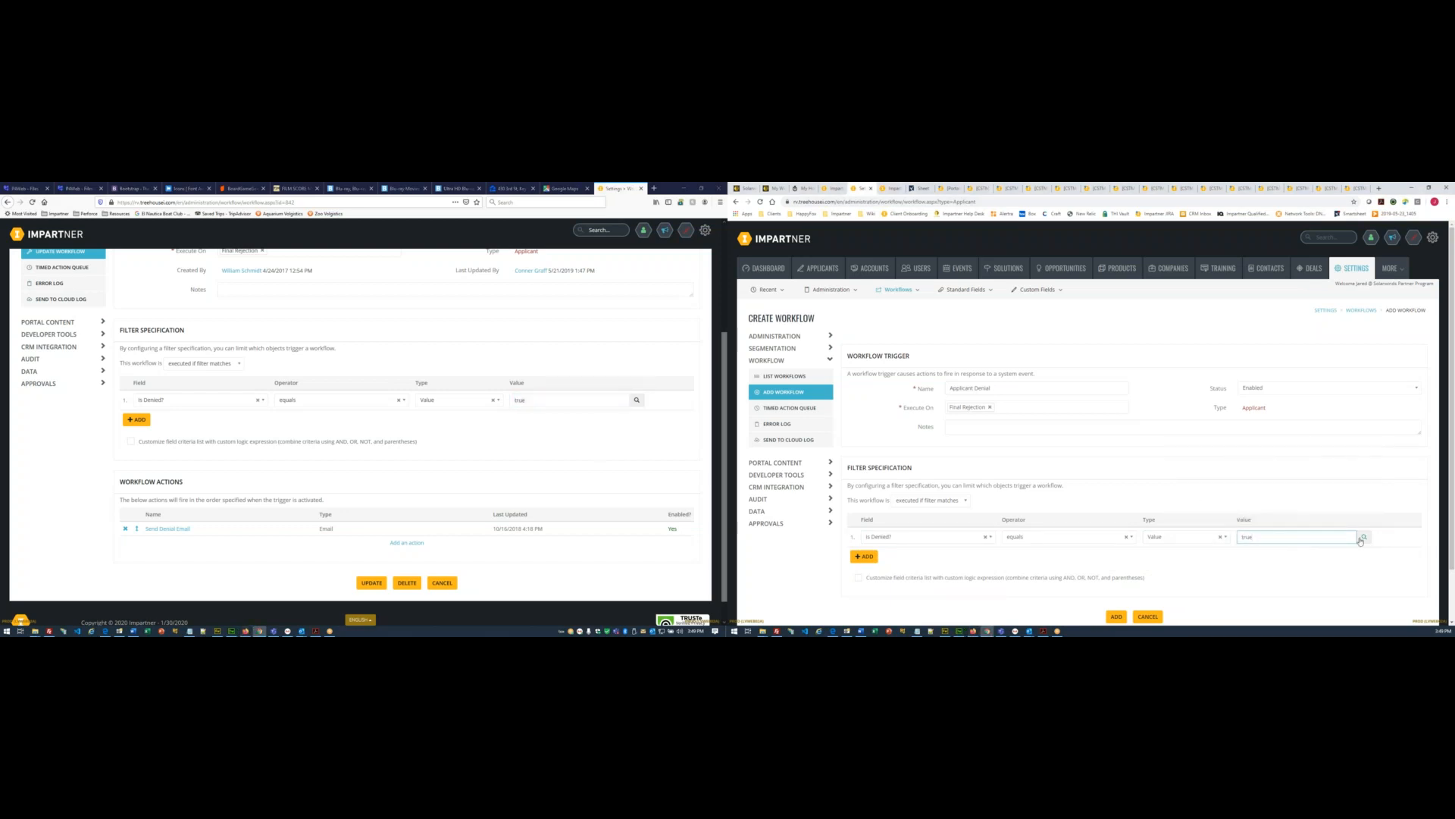
pyautogui.click(1363, 537)
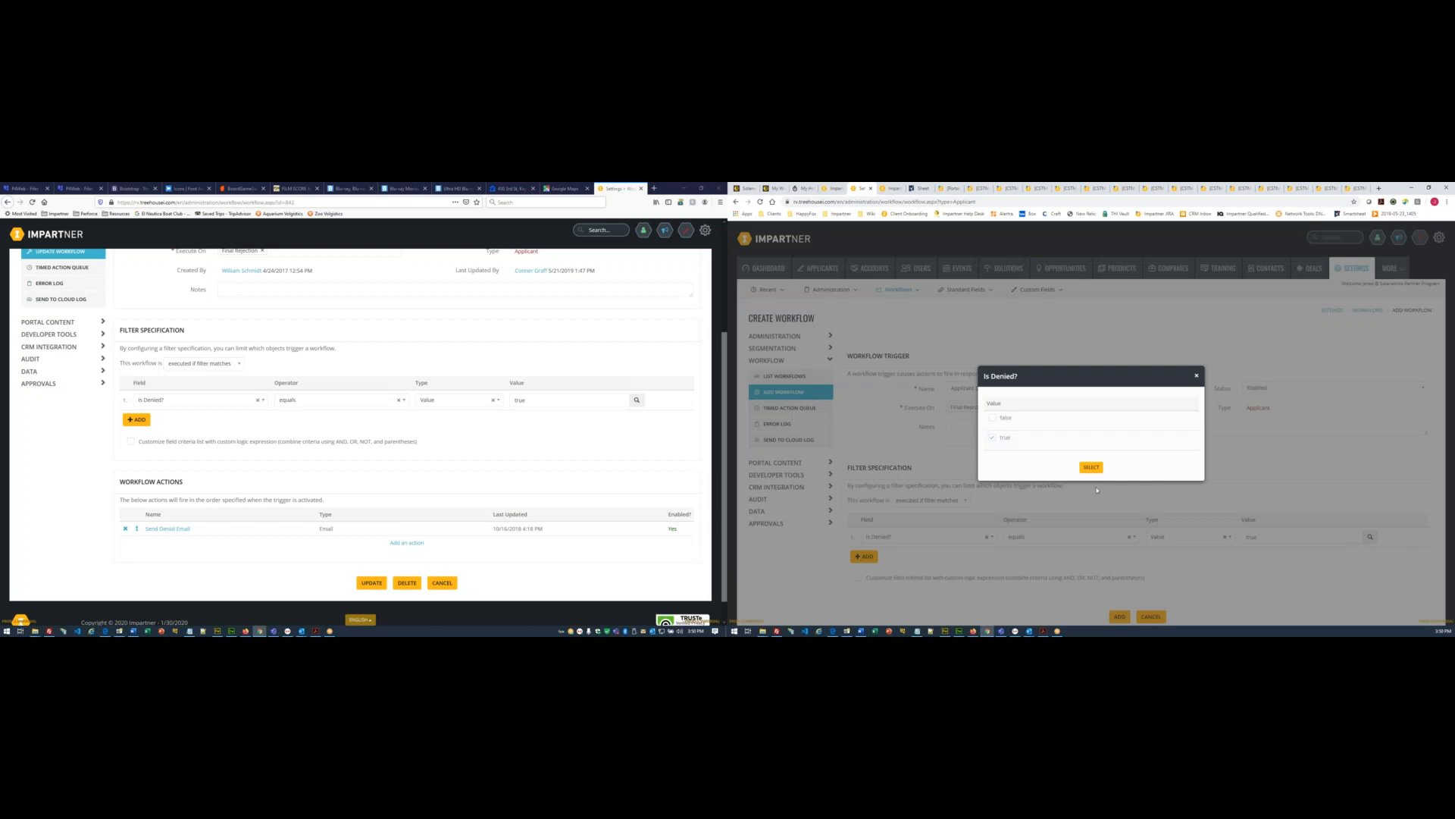
pyautogui.click(1080, 469)
pyautogui.scroll(-1, 994, 513)
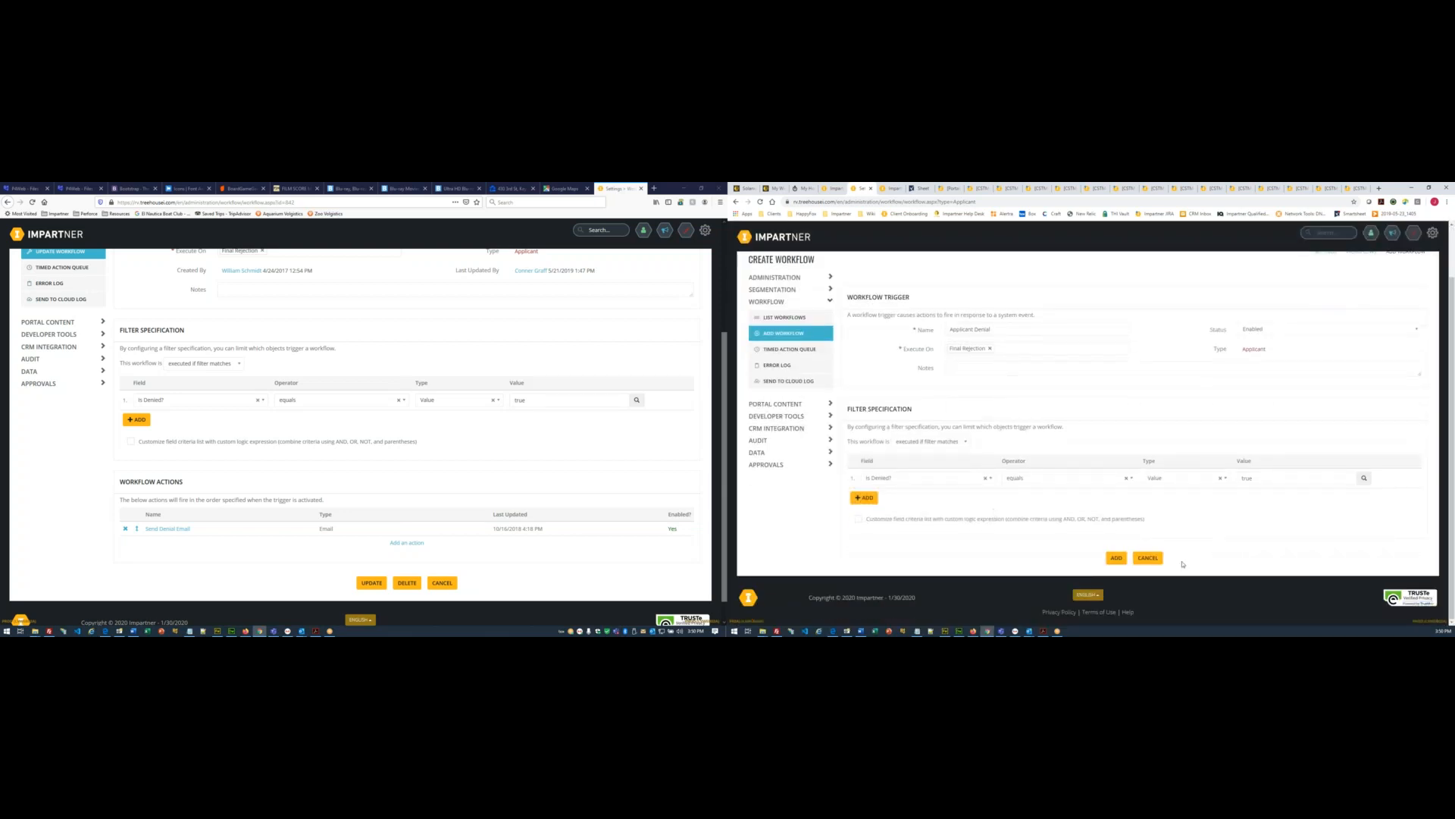
pyautogui.click(1117, 558)
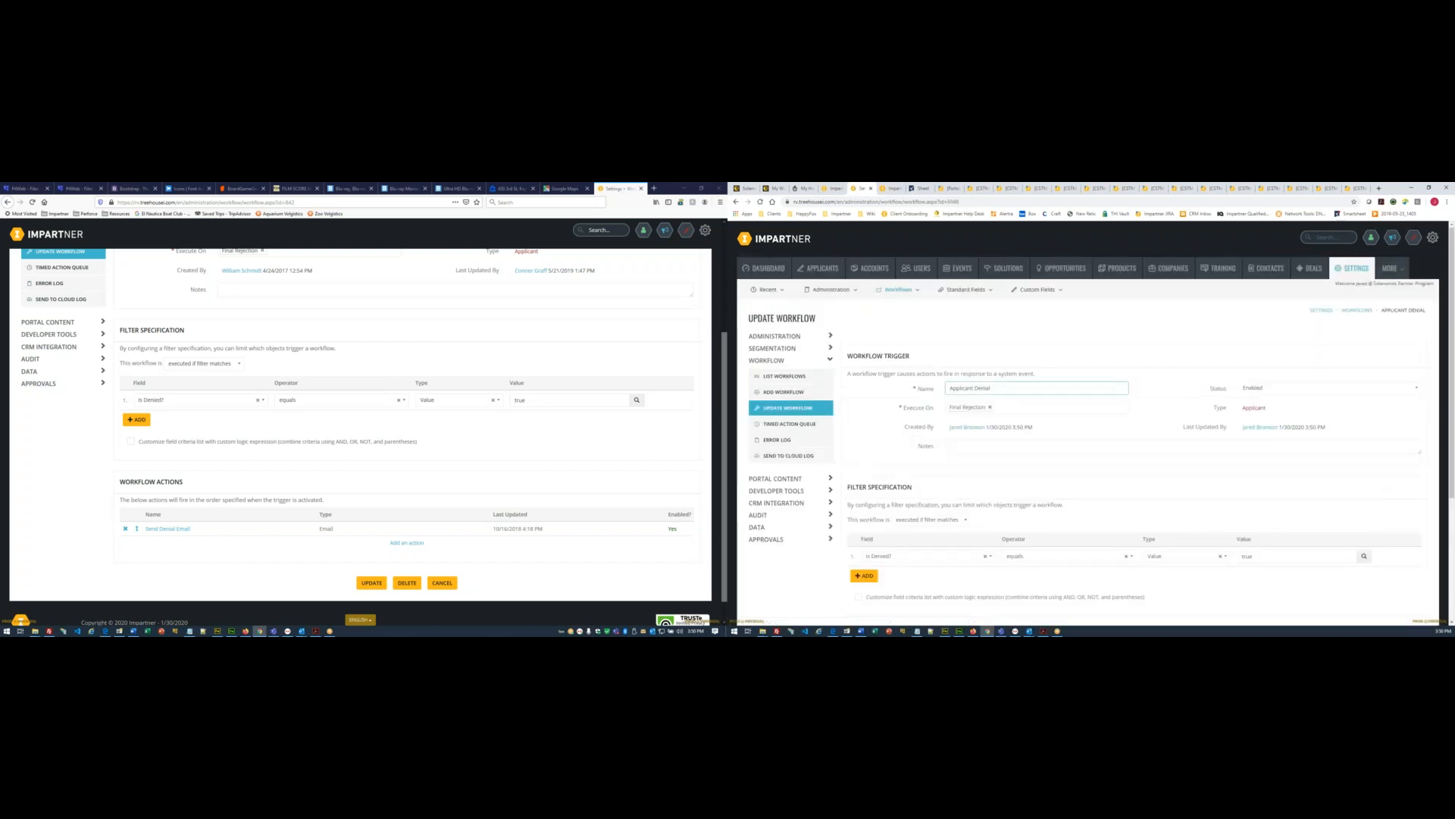
# - Add an Email action named Send Denial Email, copying the name from the existing action
pyautogui.scroll(-3, 1110, 476)
pyautogui.click(1123, 518)
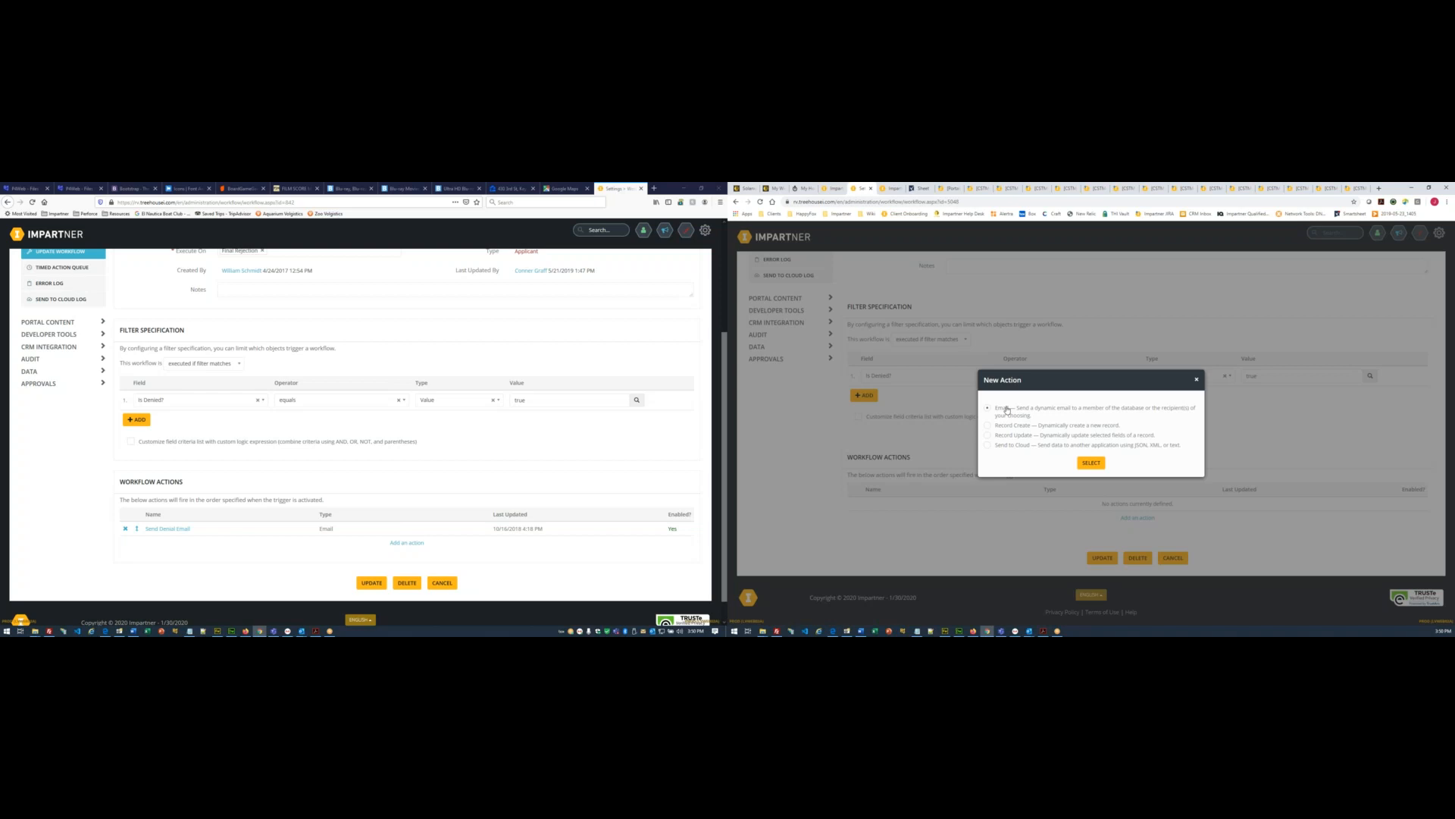
pyautogui.click(1091, 463)
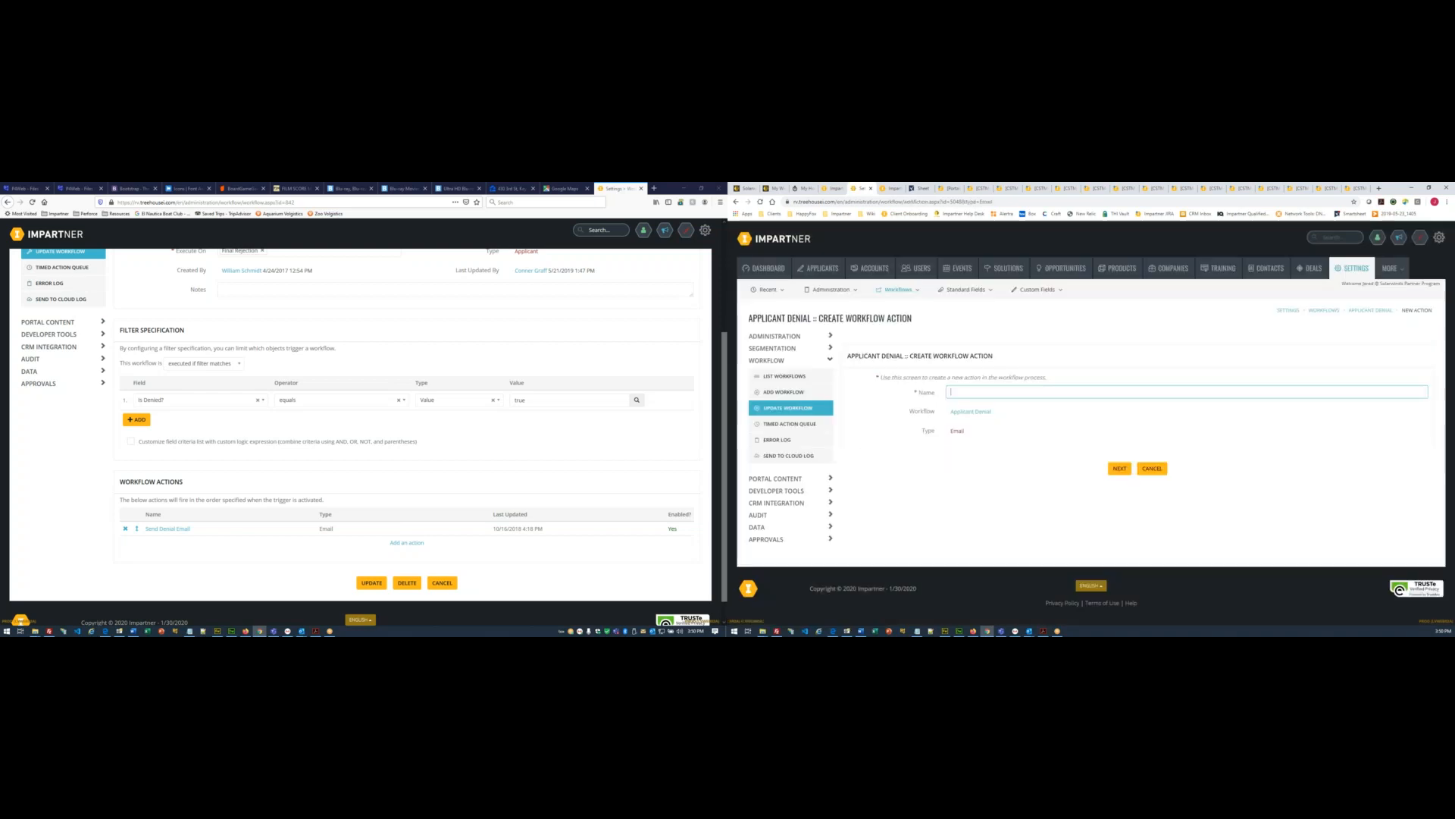
pyautogui.click(168, 528)
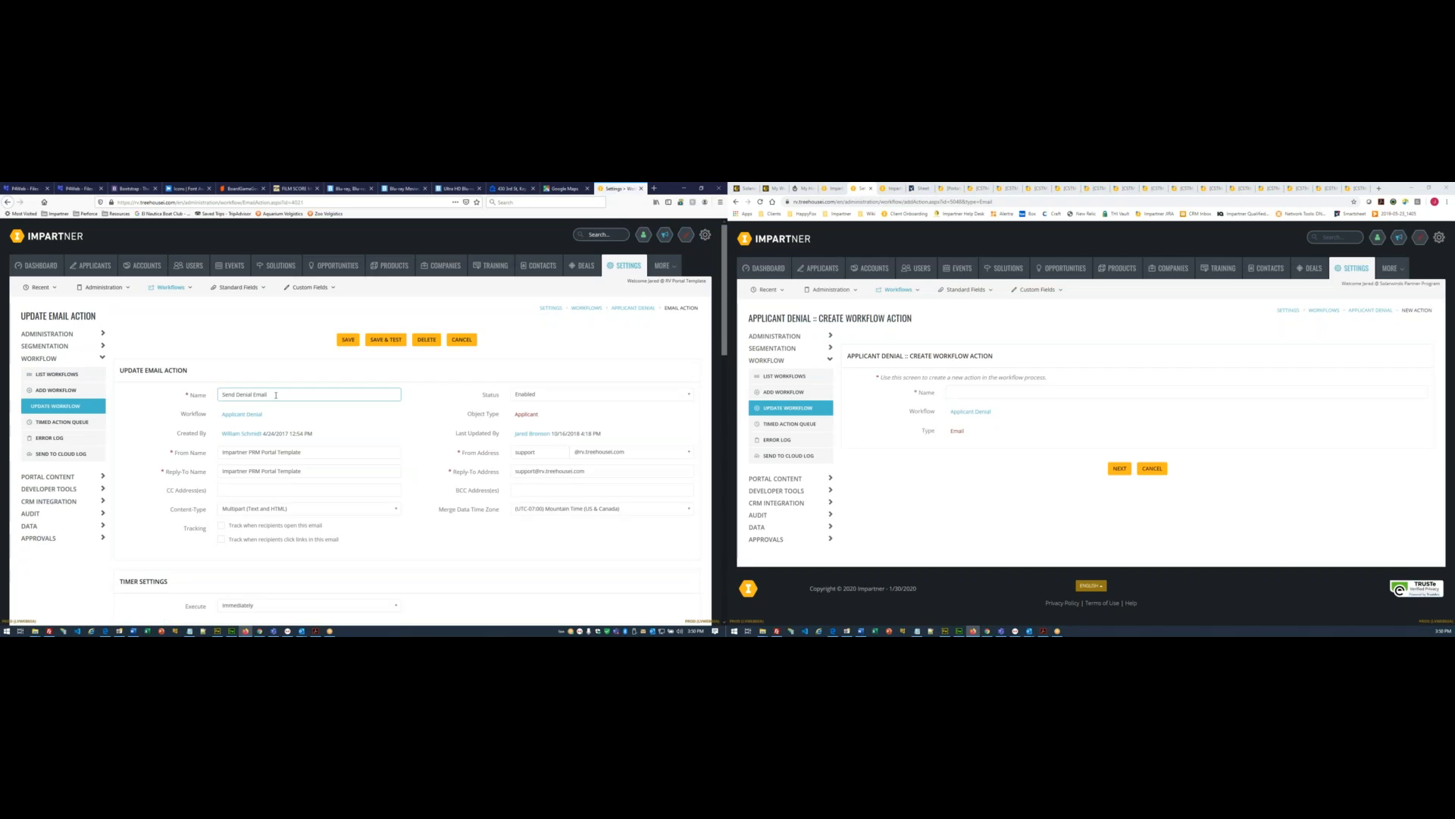
pyautogui.hotkey('ctrl', 'a')
pyautogui.hotkey('ctrl', 'c')
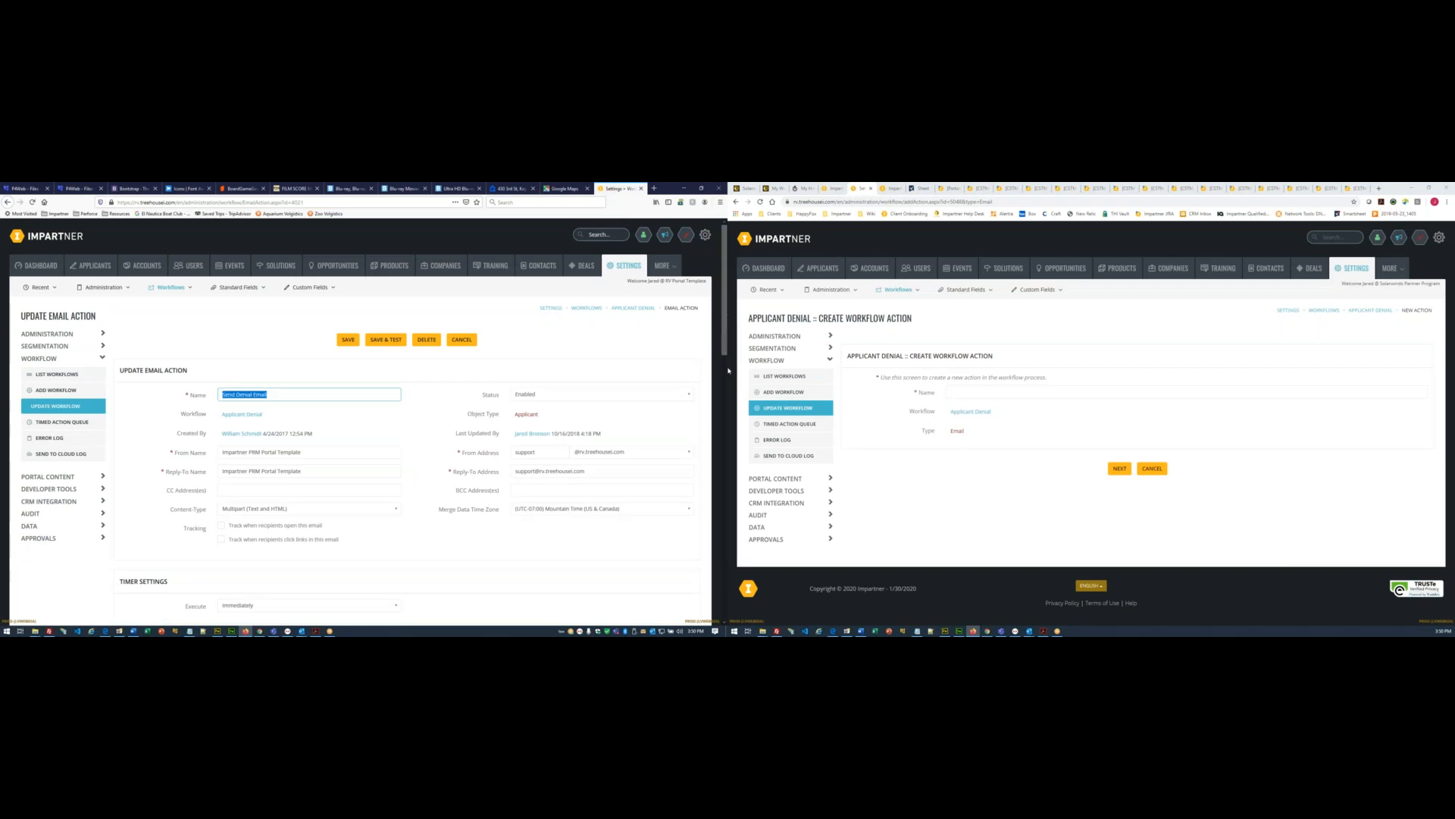
pyautogui.click(959, 393)
pyautogui.hotkey('ctrl', 'v')
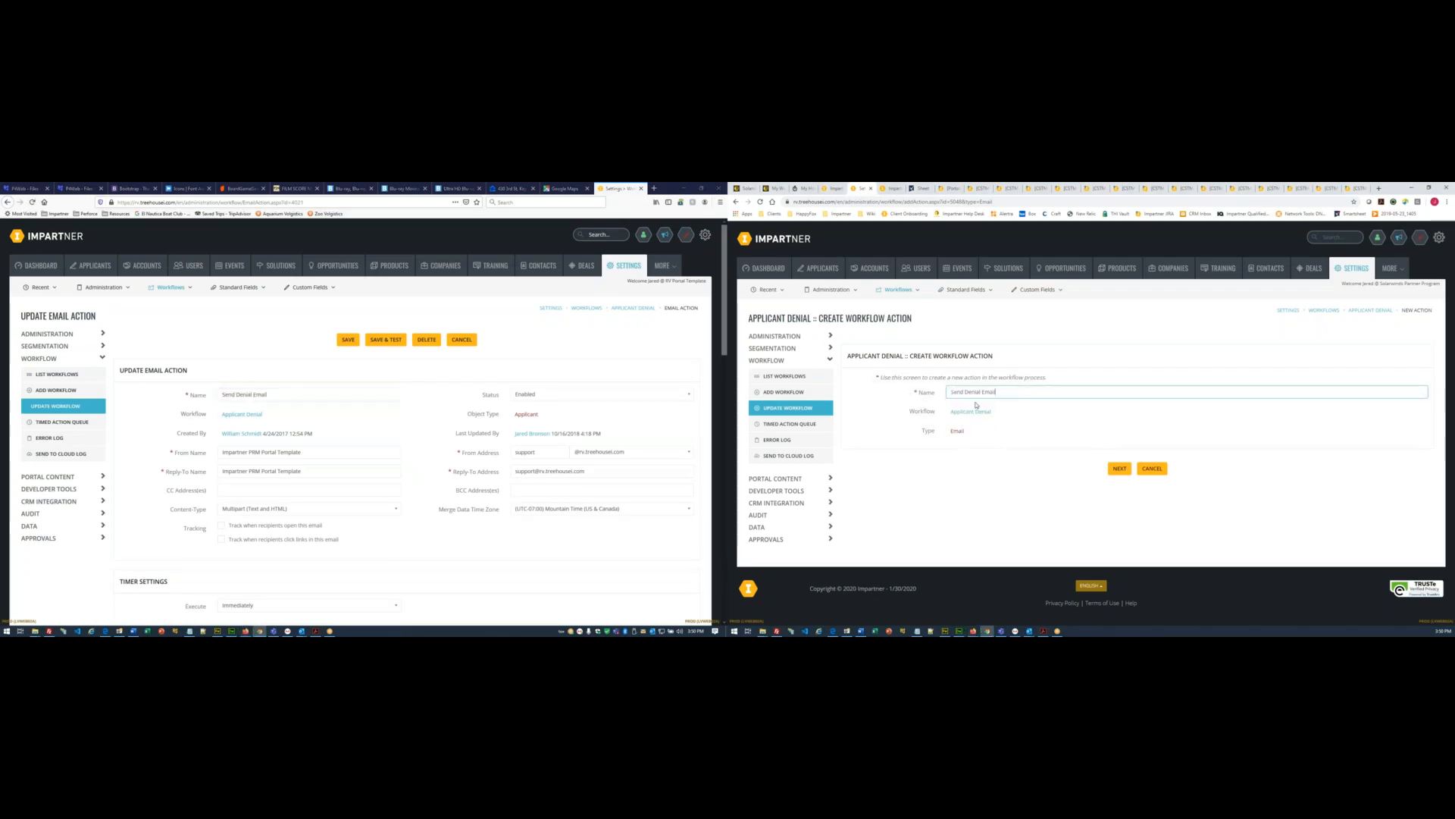
pyautogui.click(1121, 469)
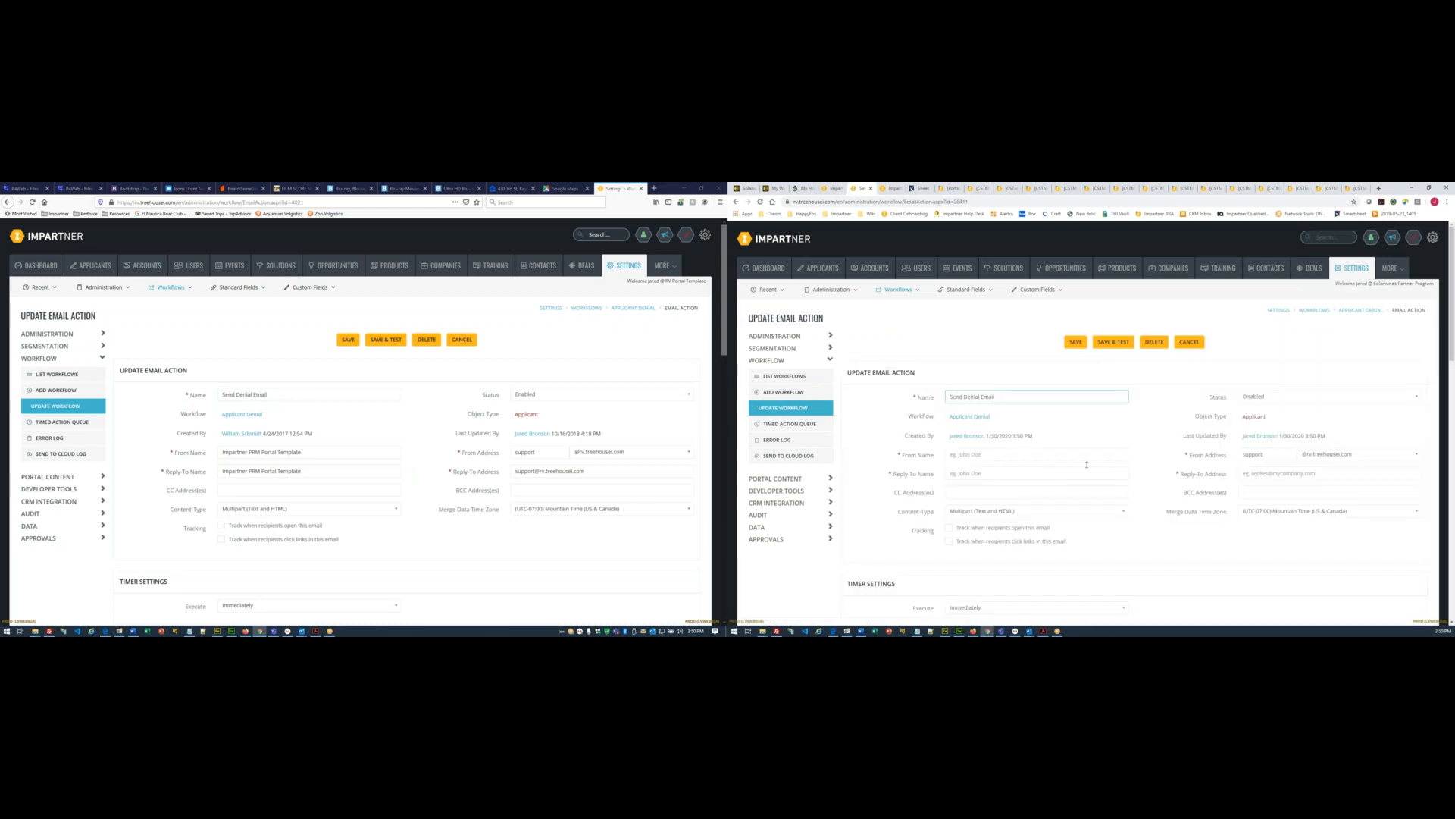
# - Enable the email action, with sender name Solarwinds Partner Program and the admin from address
pyautogui.click(1270, 397)
pyautogui.click(1297, 417)
pyautogui.scroll(-2, 1185, 396)
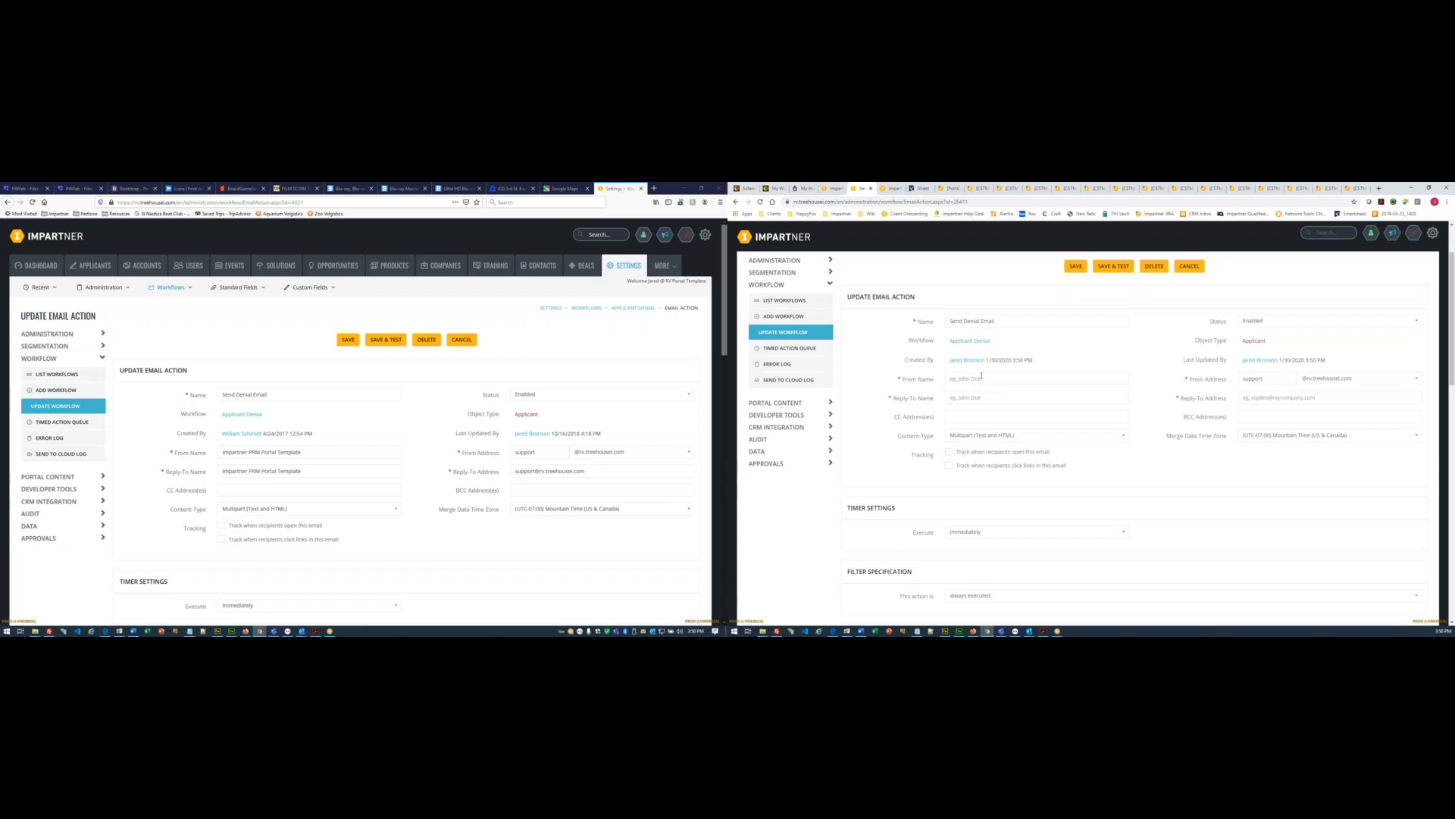
pyautogui.click(980, 376)
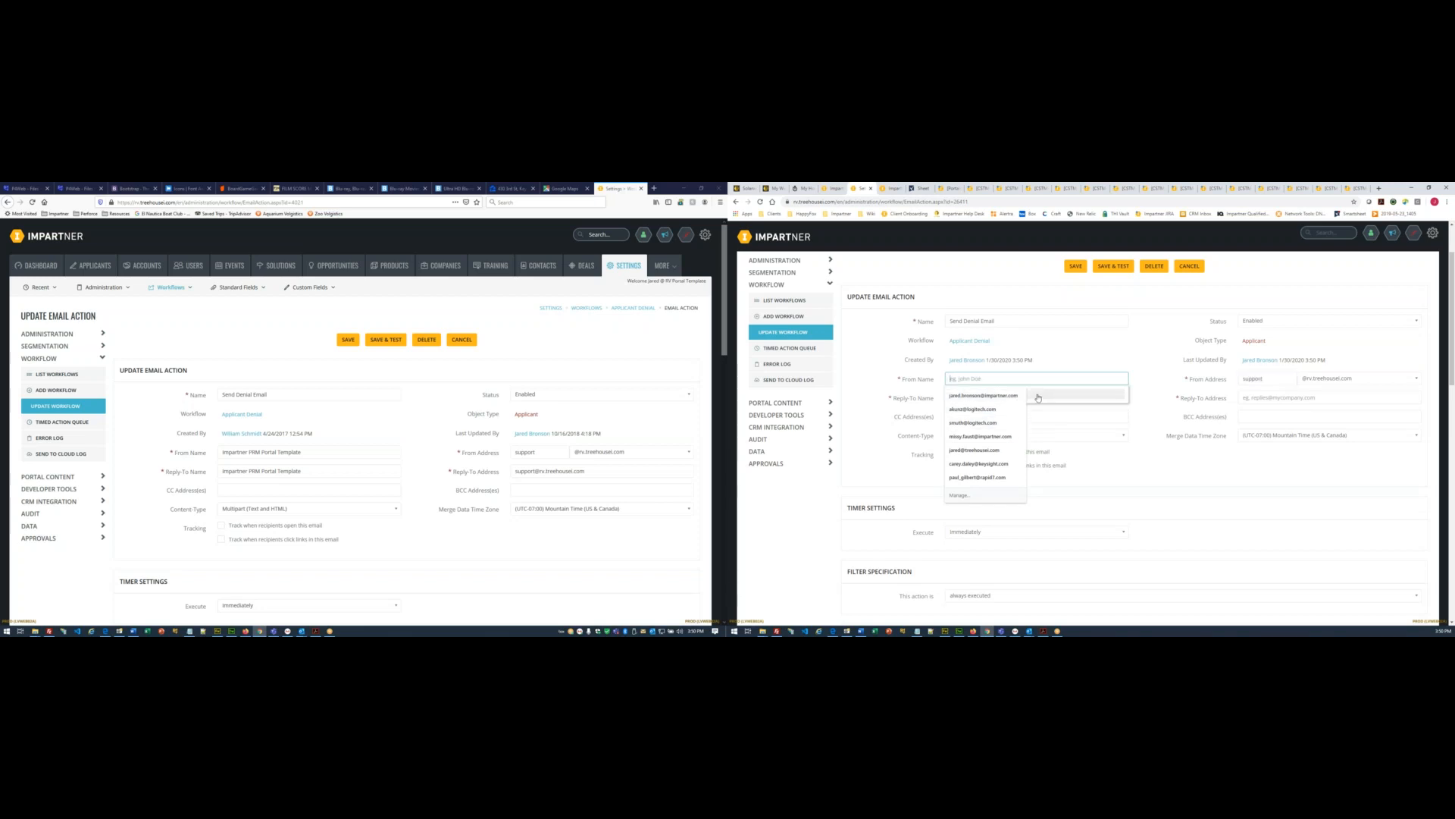
pyautogui.write('Solarwinds Partner Program')
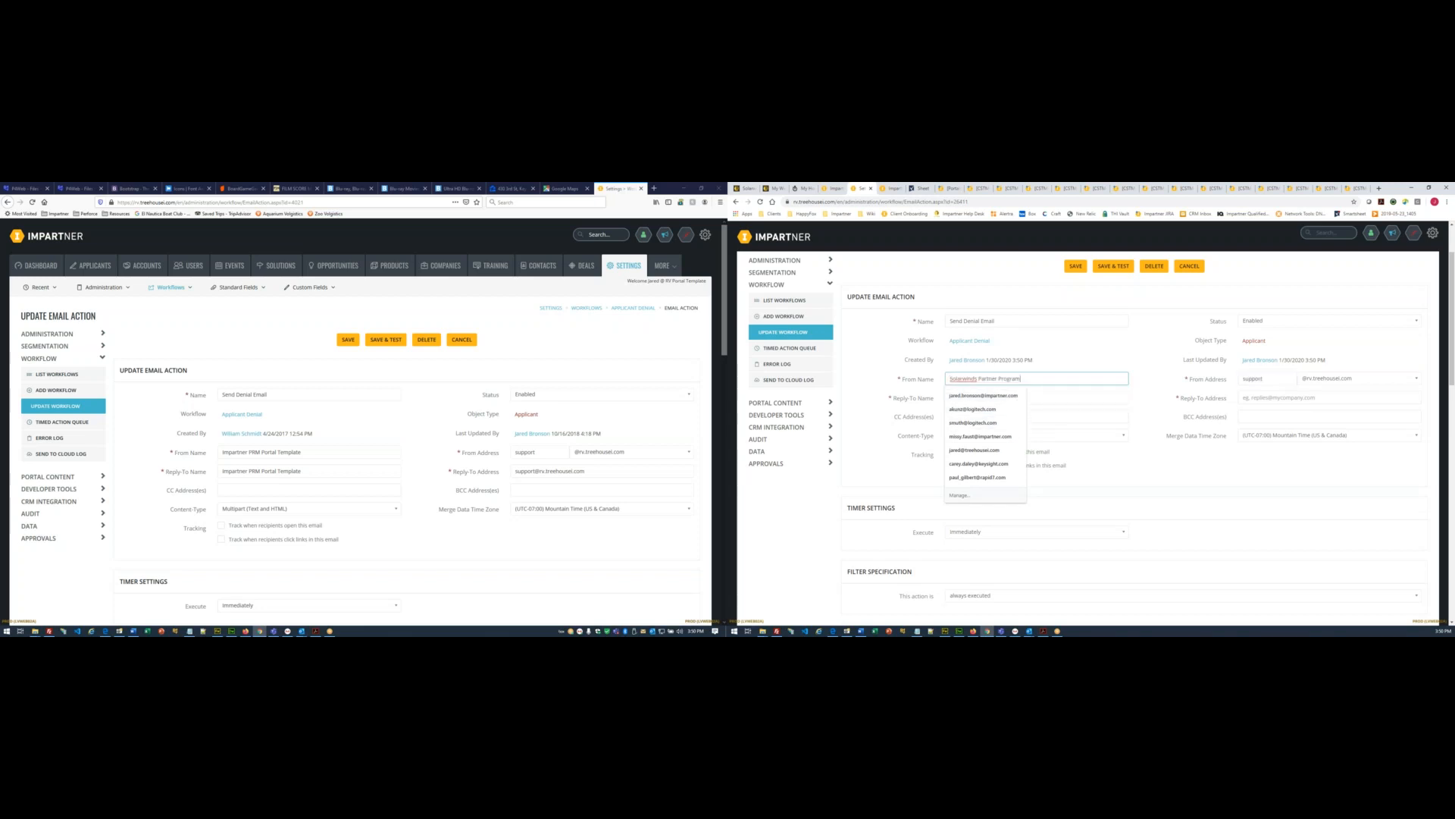
pyautogui.click(1079, 352)
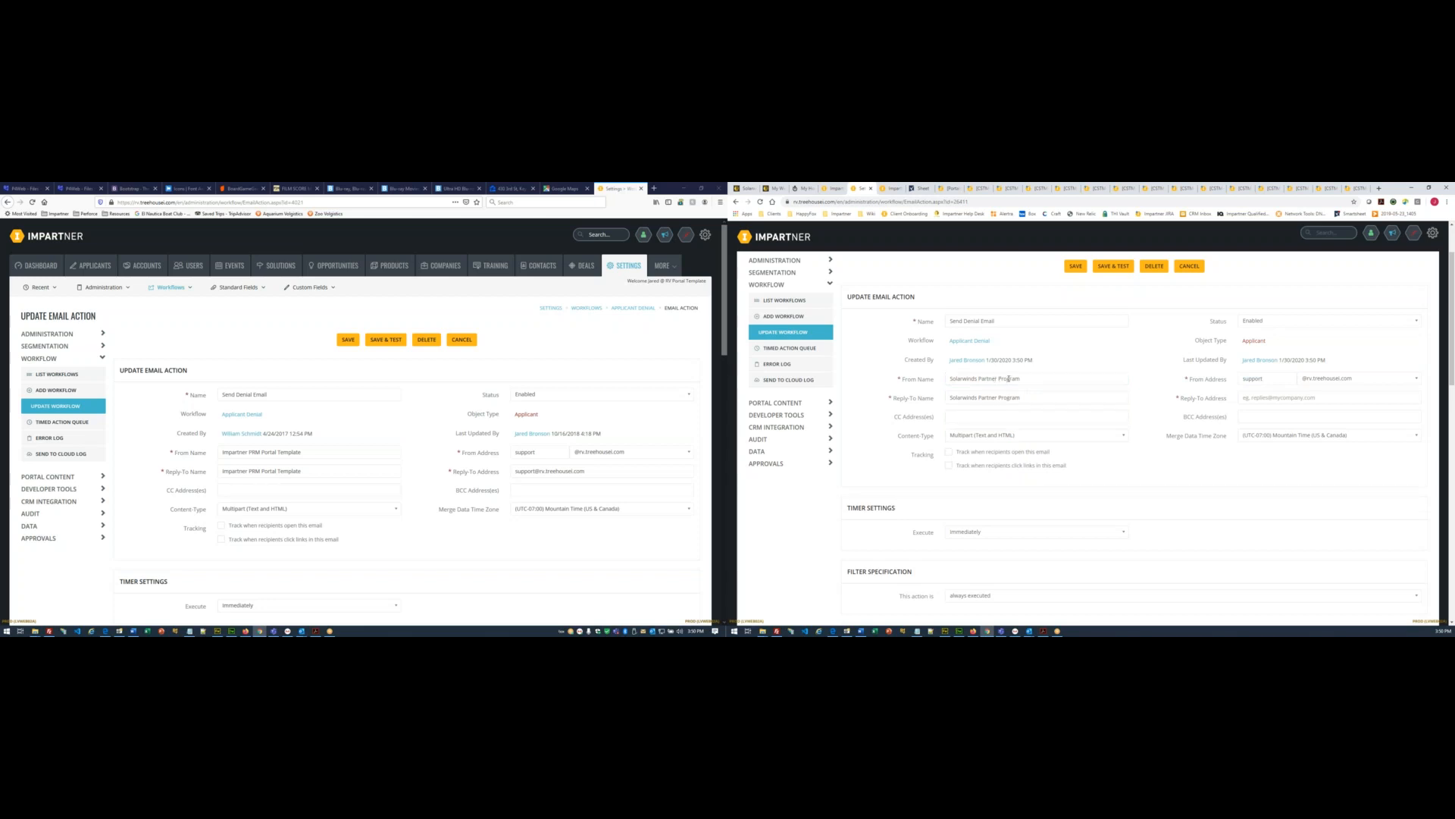
pyautogui.click(1221, 379)
pyautogui.click(1279, 394)
# - Fill in the reply-to contact's name and e-mail, and set merge time zone to UTC+00:00 London
pyautogui.click(978, 396)
pyautogui.click(973, 413)
pyautogui.click(1246, 396)
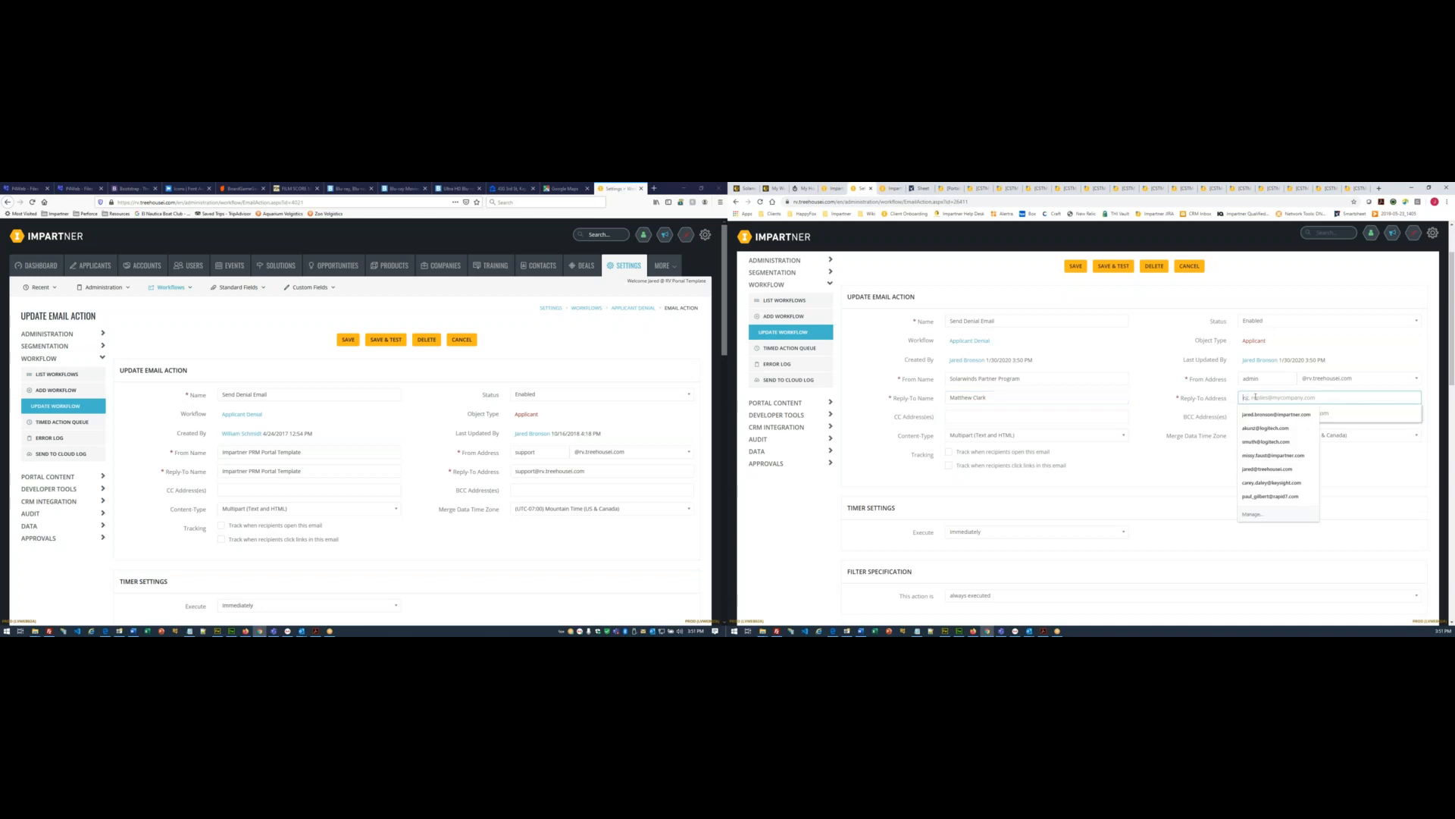
pyautogui.click(1402, 412)
pyautogui.click(1432, 412)
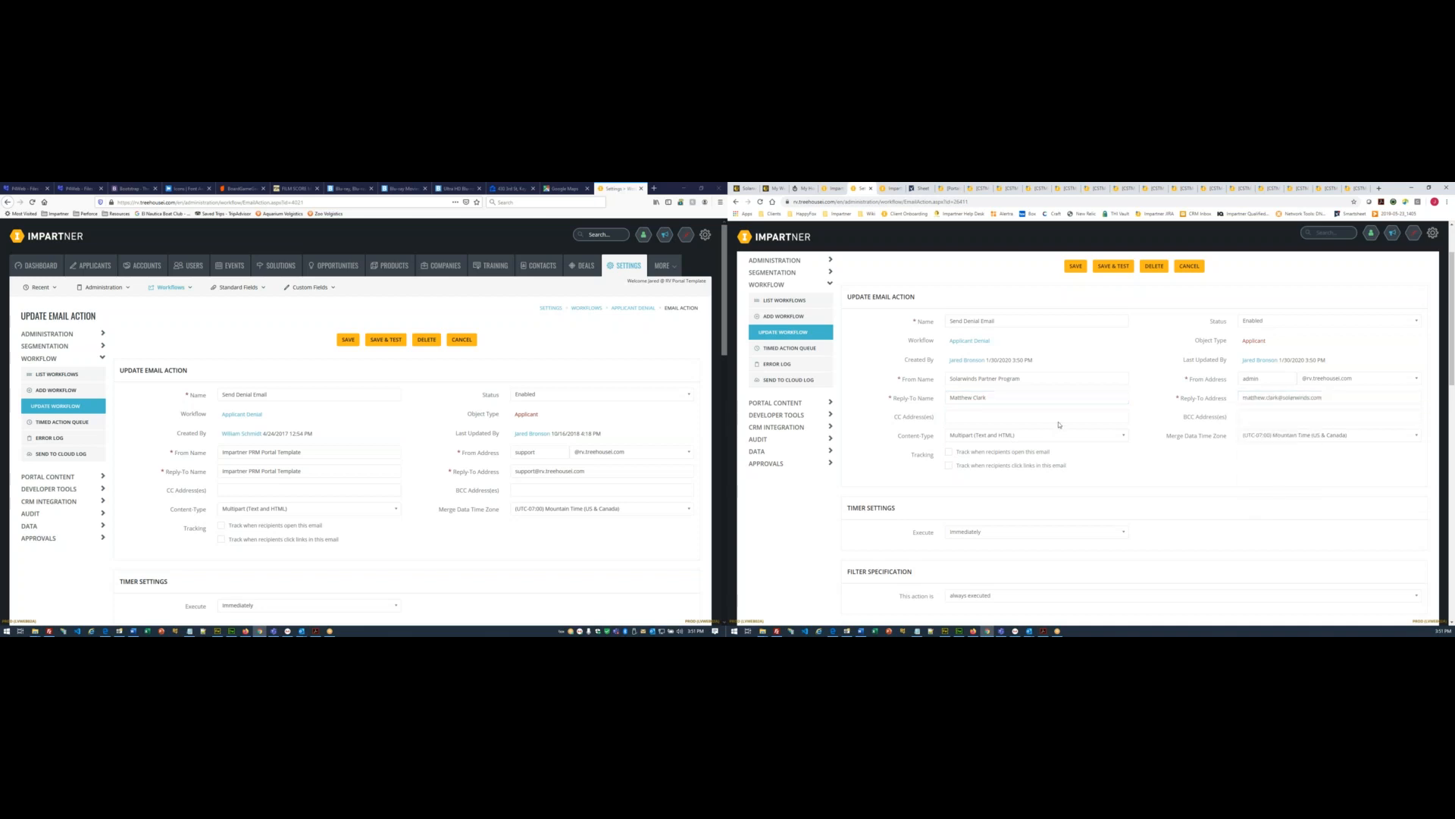
pyautogui.scroll(-1, 1058, 425)
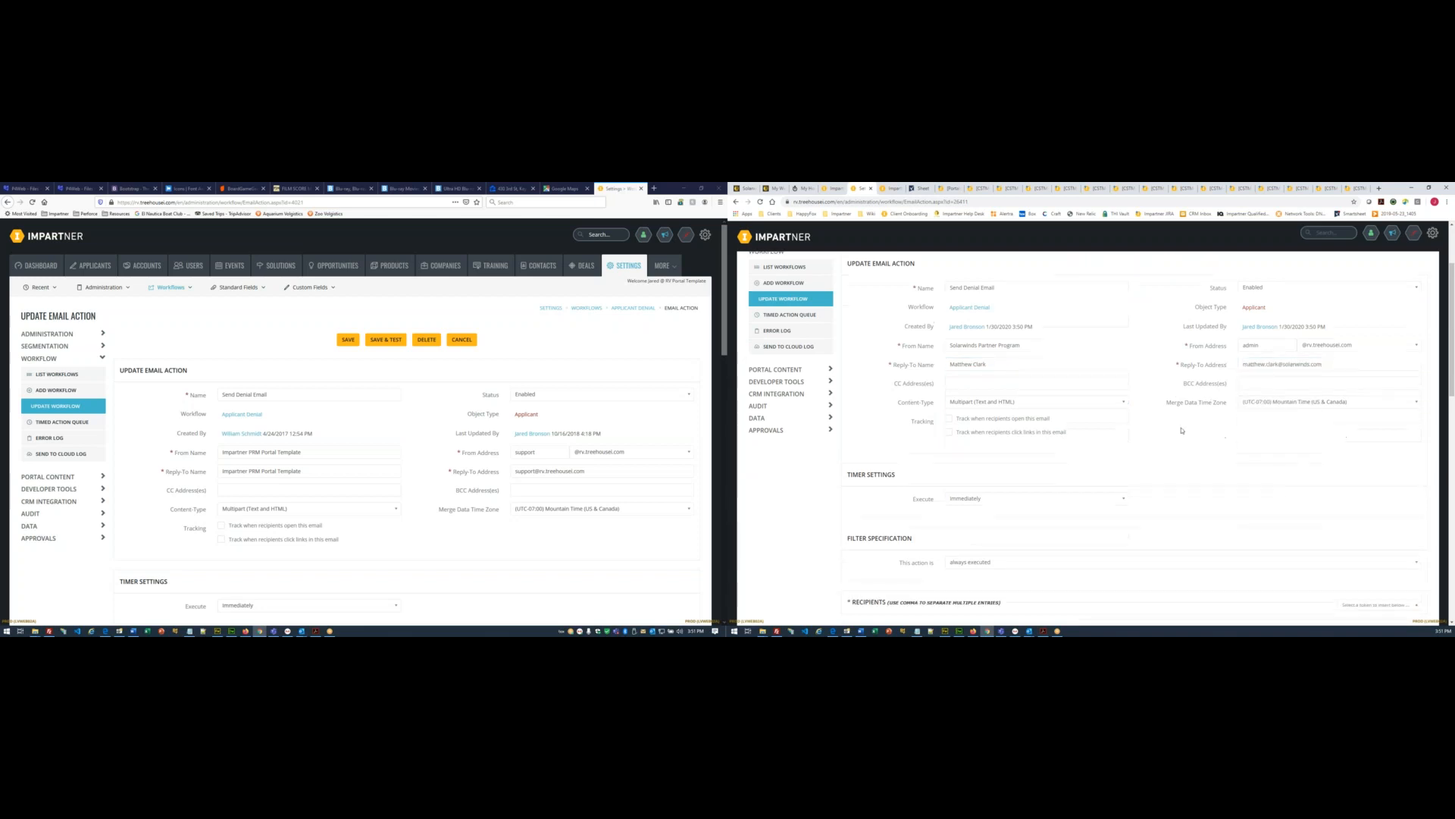
pyautogui.click(1275, 400)
pyautogui.scroll(-5, 1323, 435)
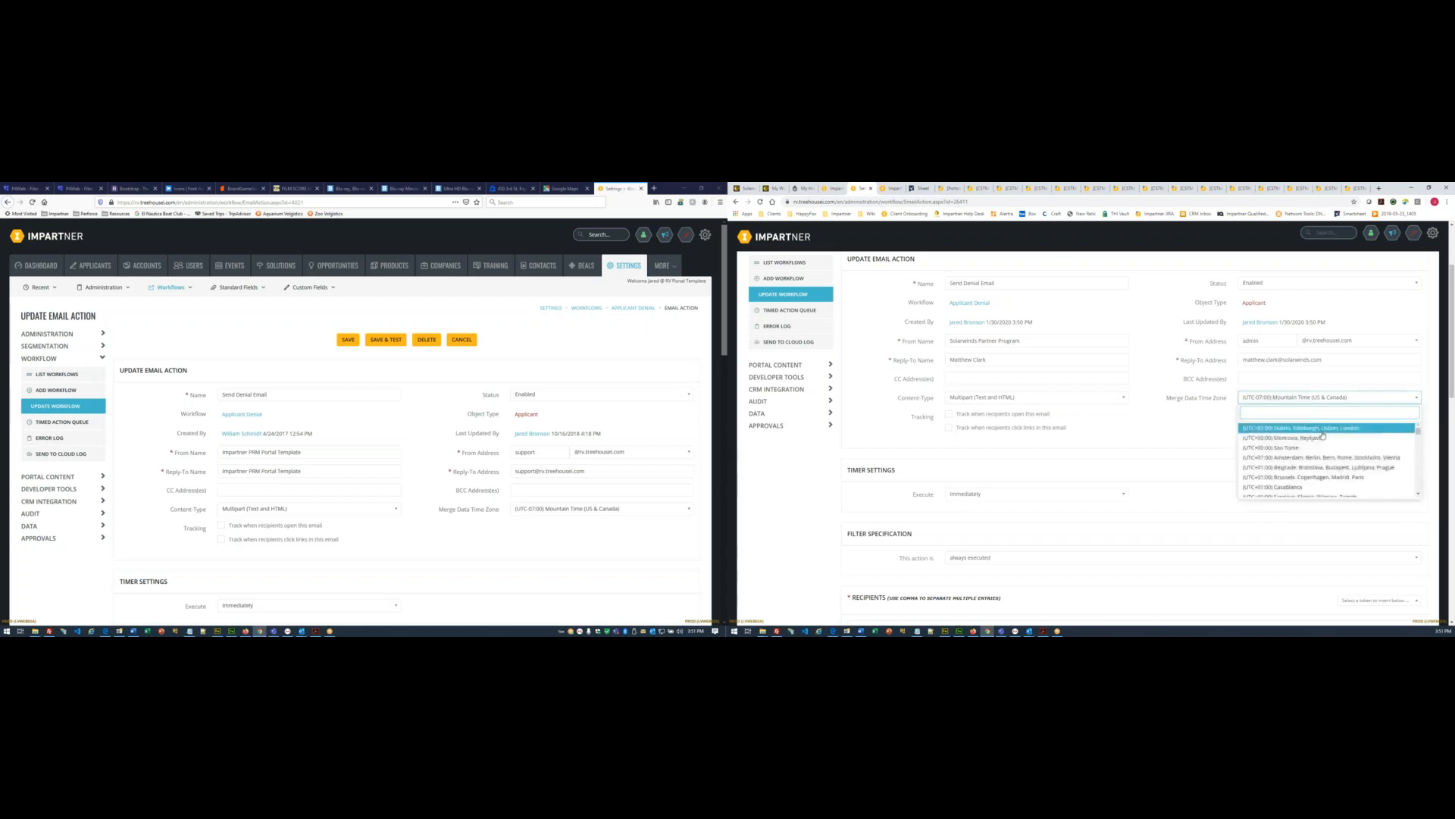
pyautogui.click(1298, 428)
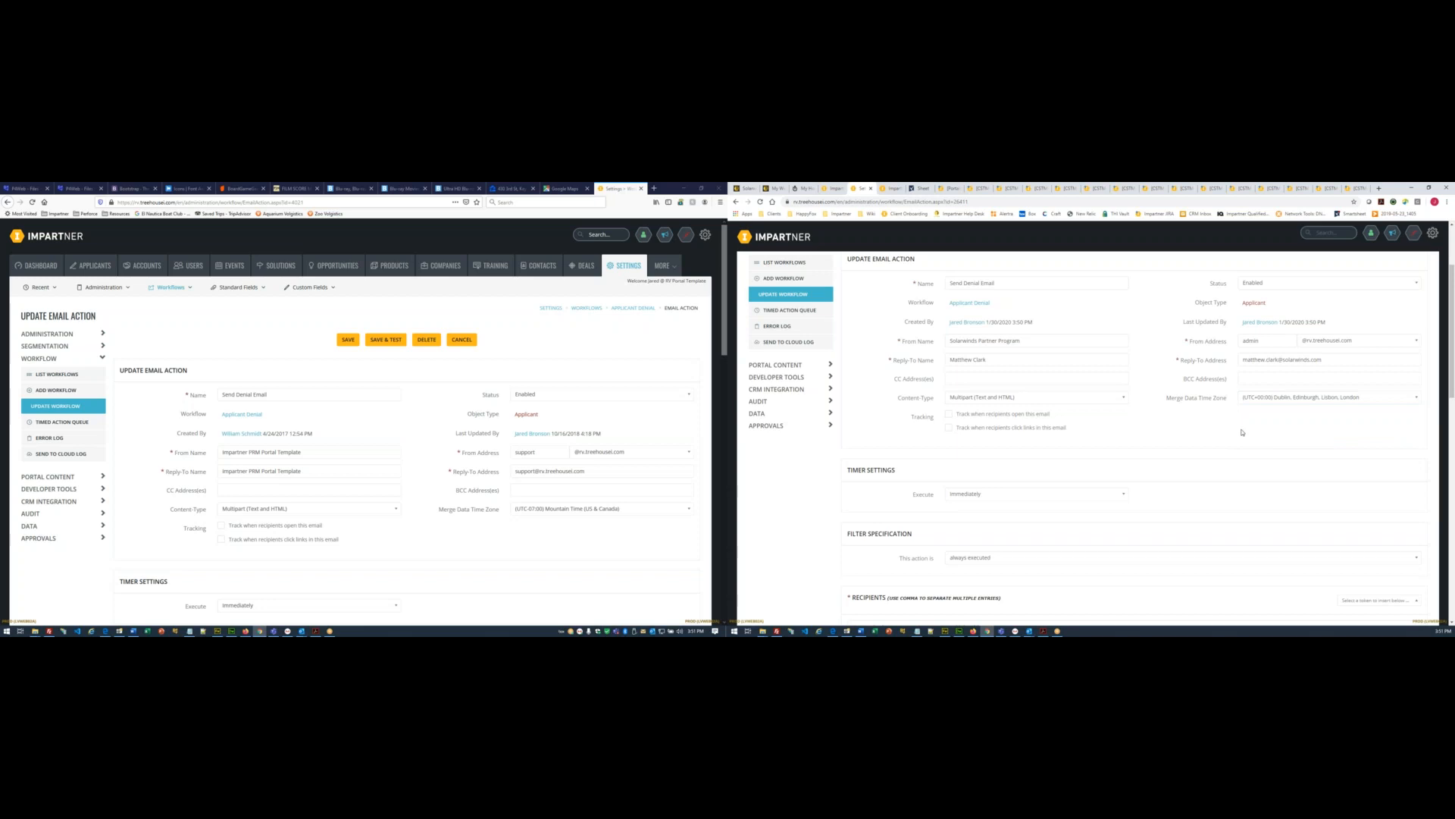
# - Set the recipient to the Applicant Email token
pyautogui.scroll(-2, 1242, 432)
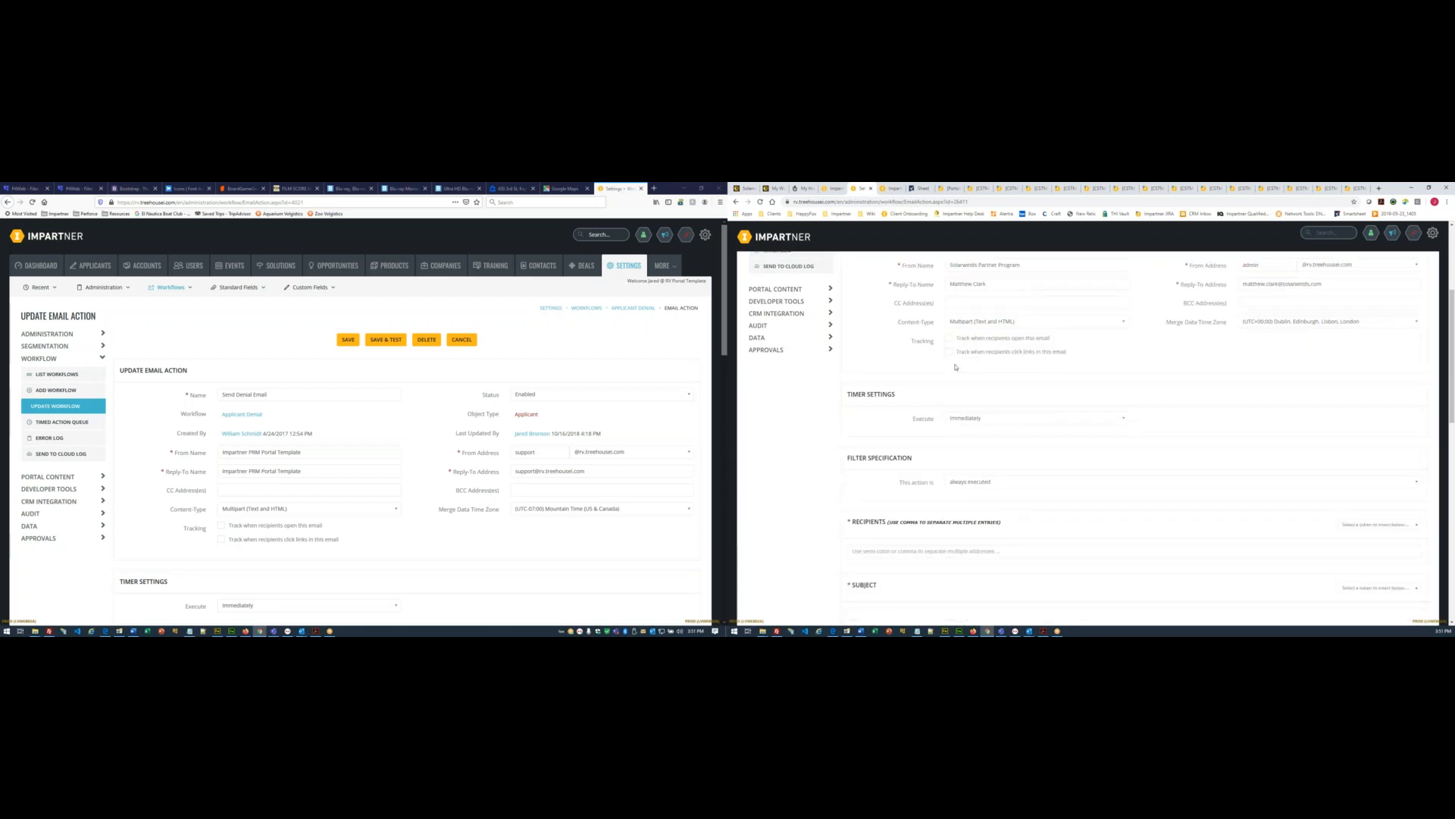
pyautogui.scroll(2, 954, 356)
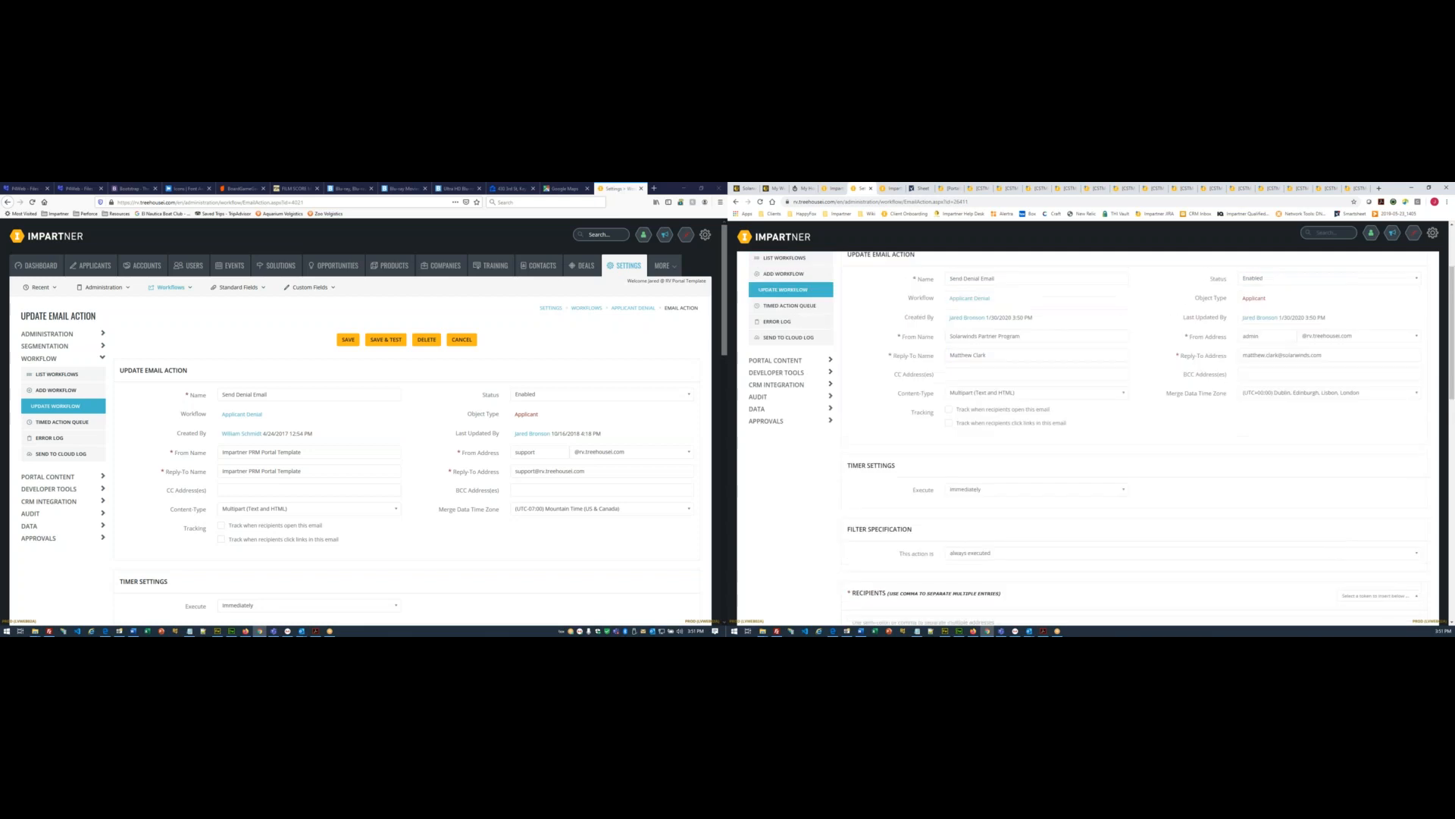
pyautogui.scroll(1, 1044, 486)
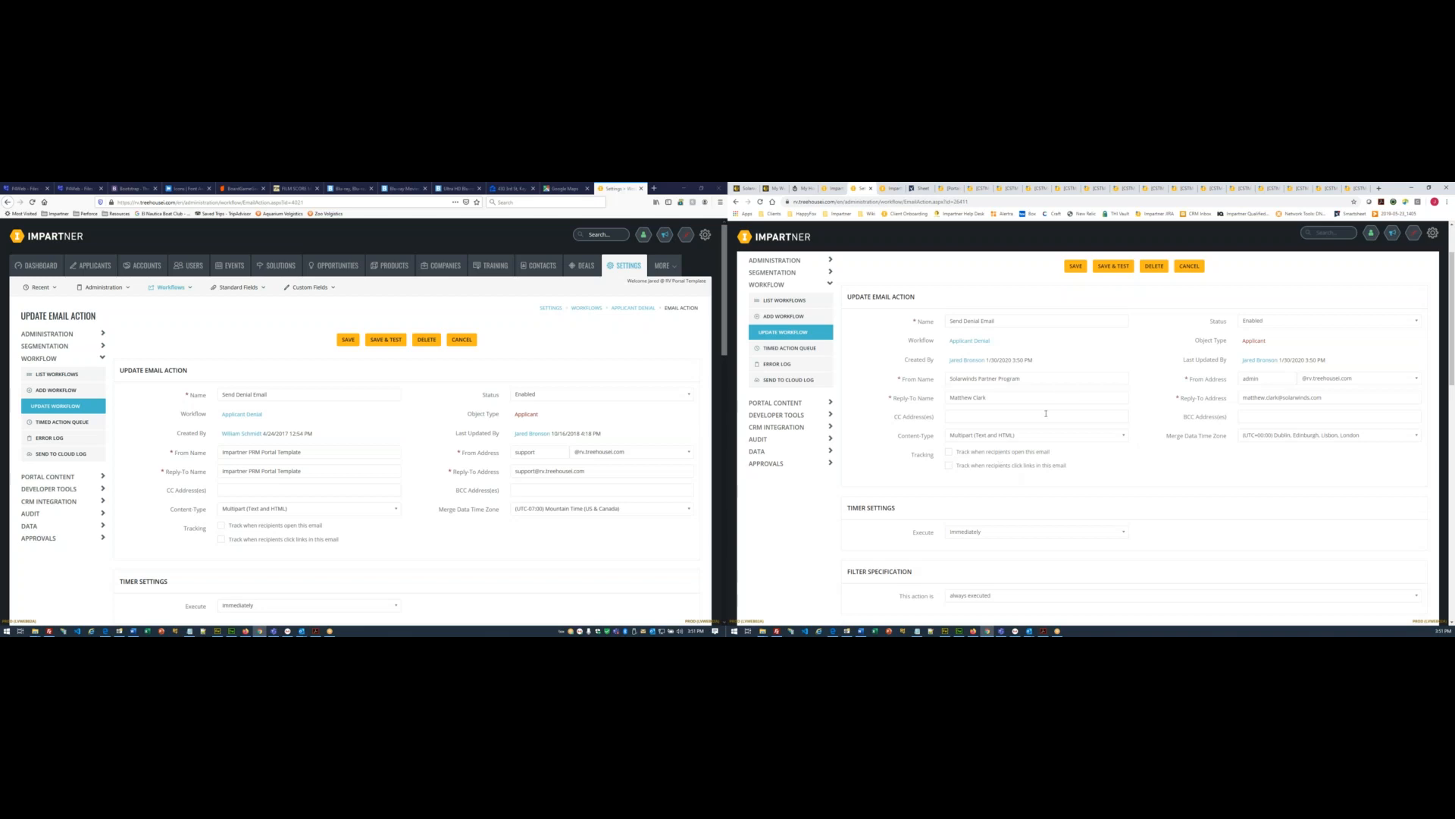
pyautogui.scroll(-3, 1081, 443)
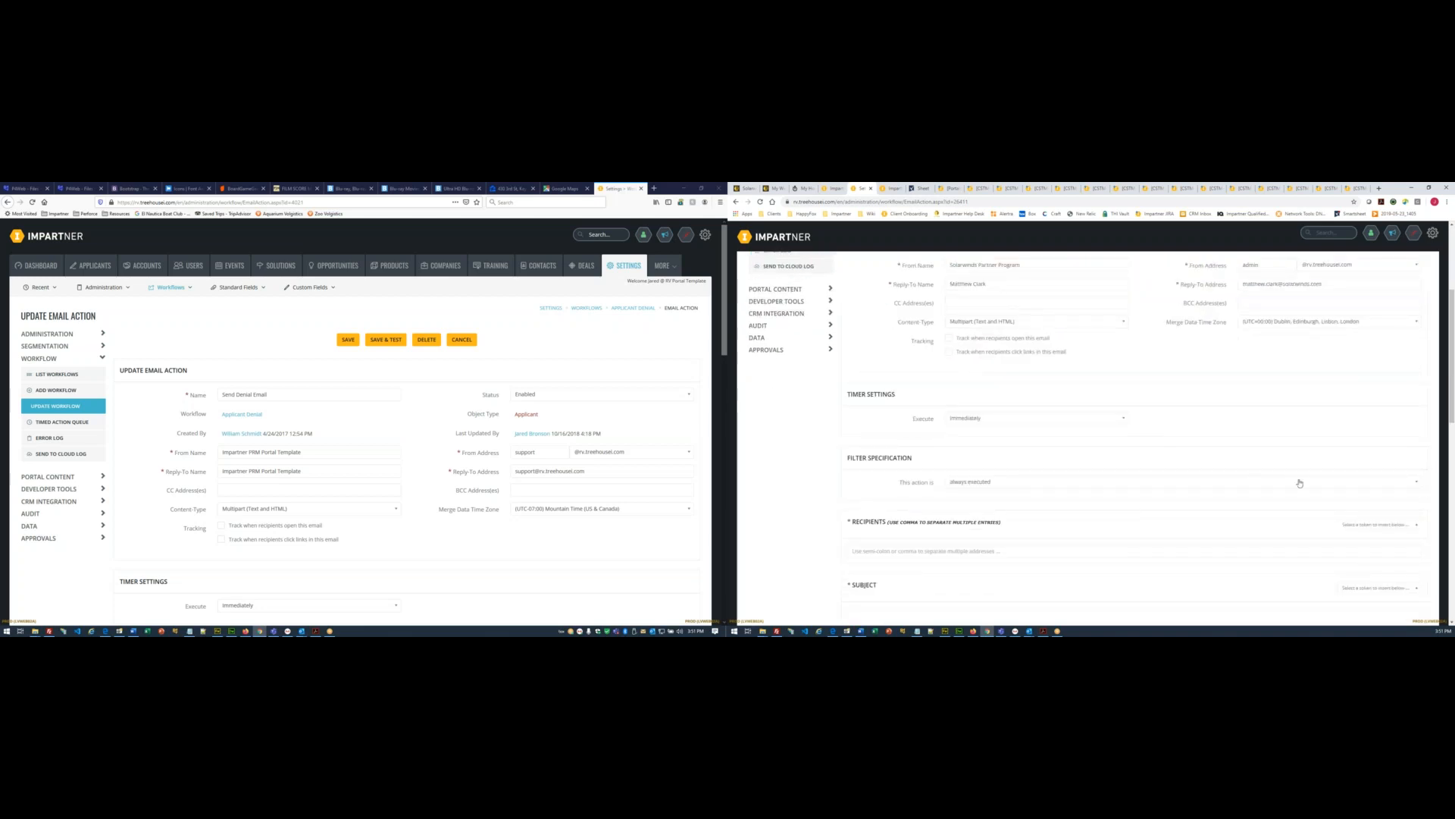
pyautogui.scroll(-3, 1300, 483)
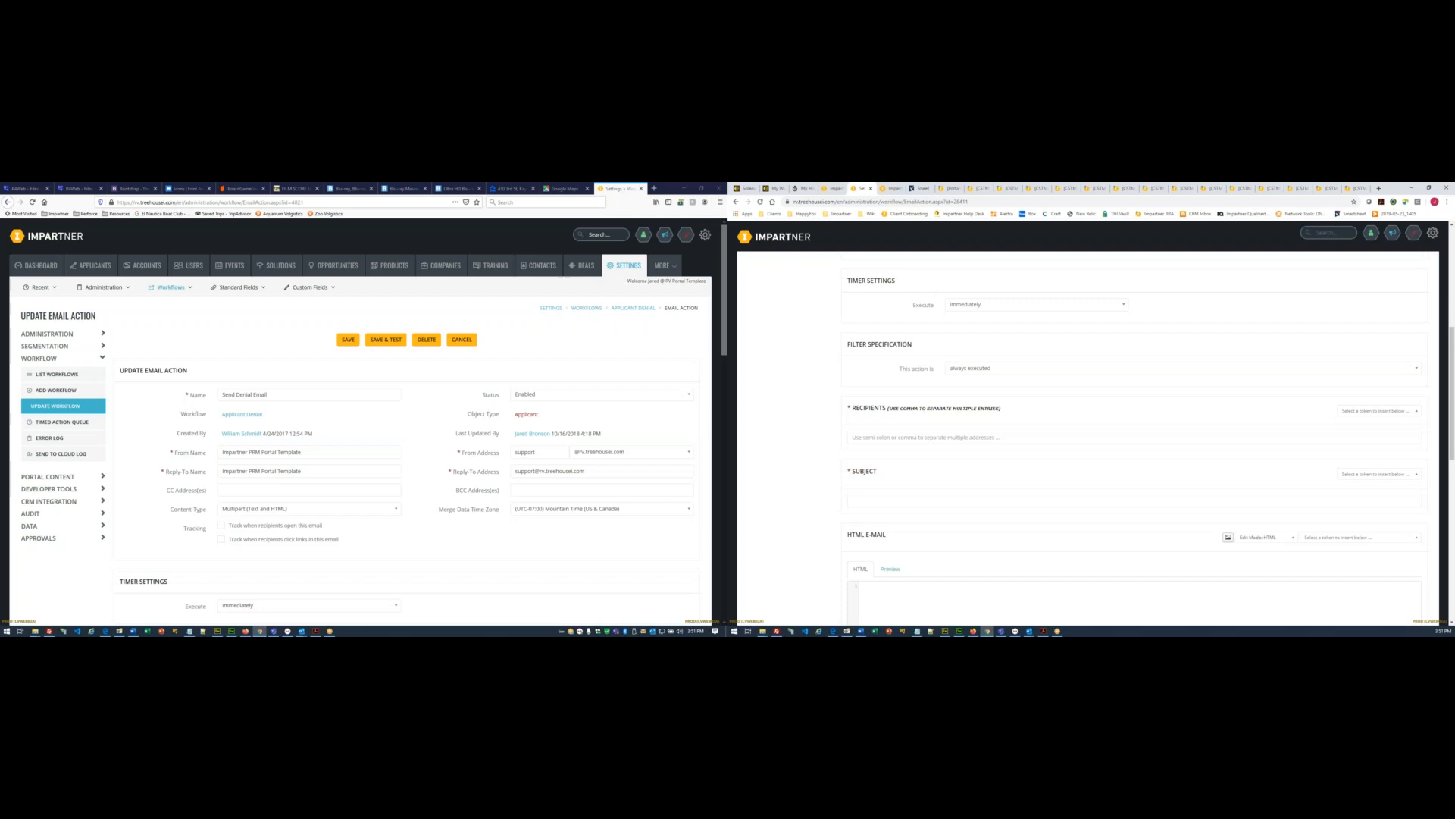
pyautogui.click(1371, 413)
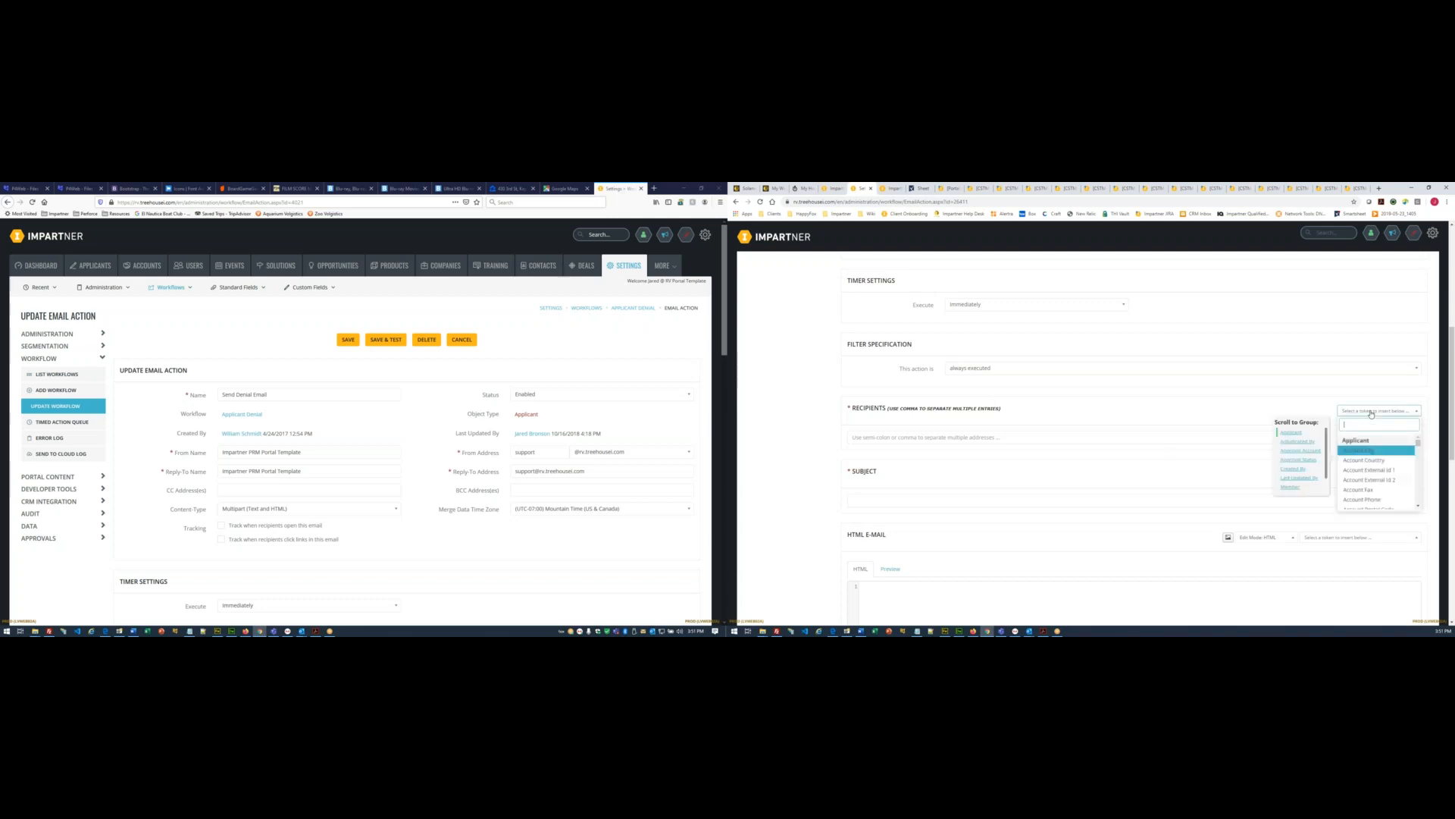
pyautogui.write('Email')
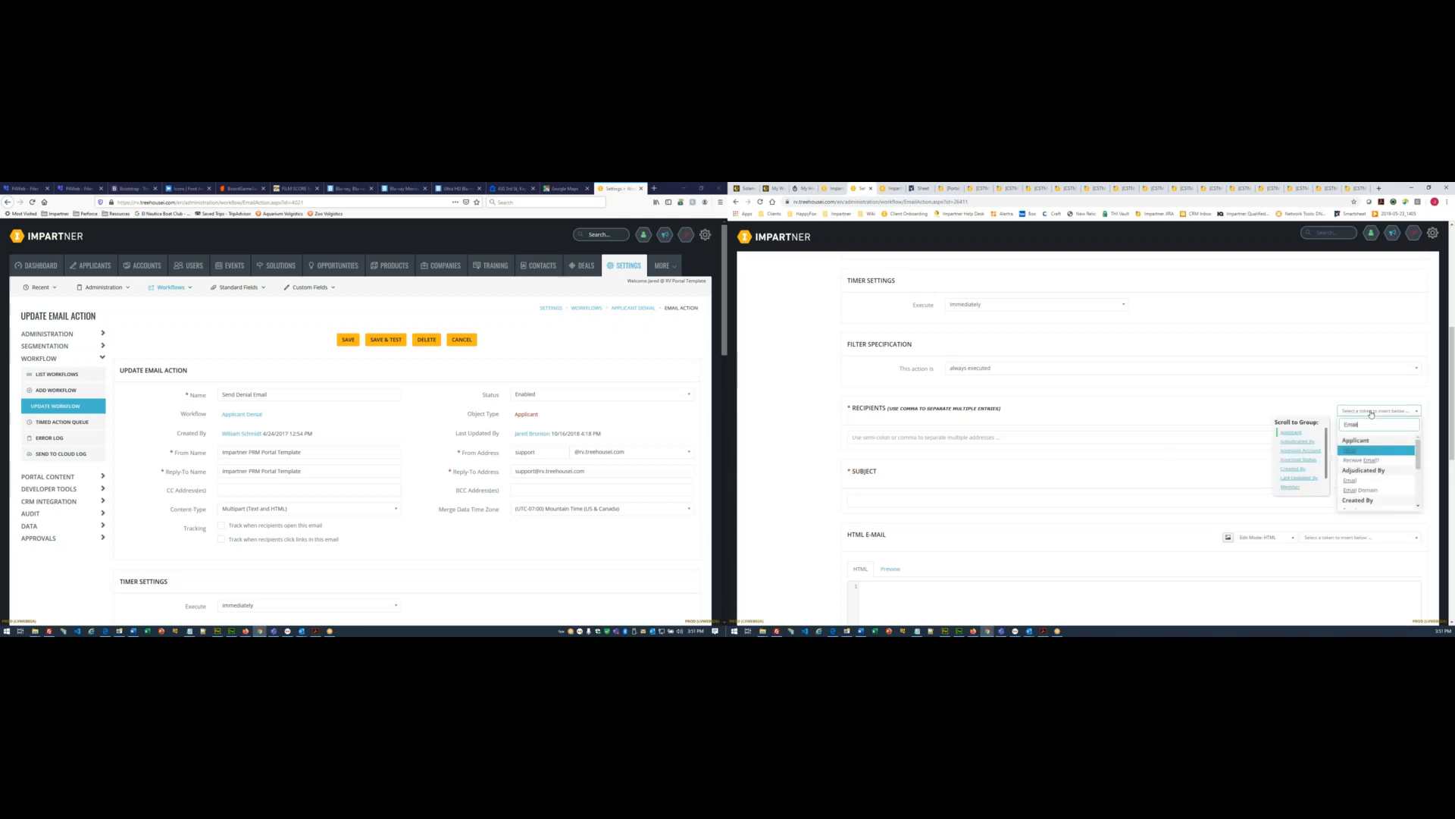
pyautogui.click(1353, 451)
pyautogui.click(821, 448)
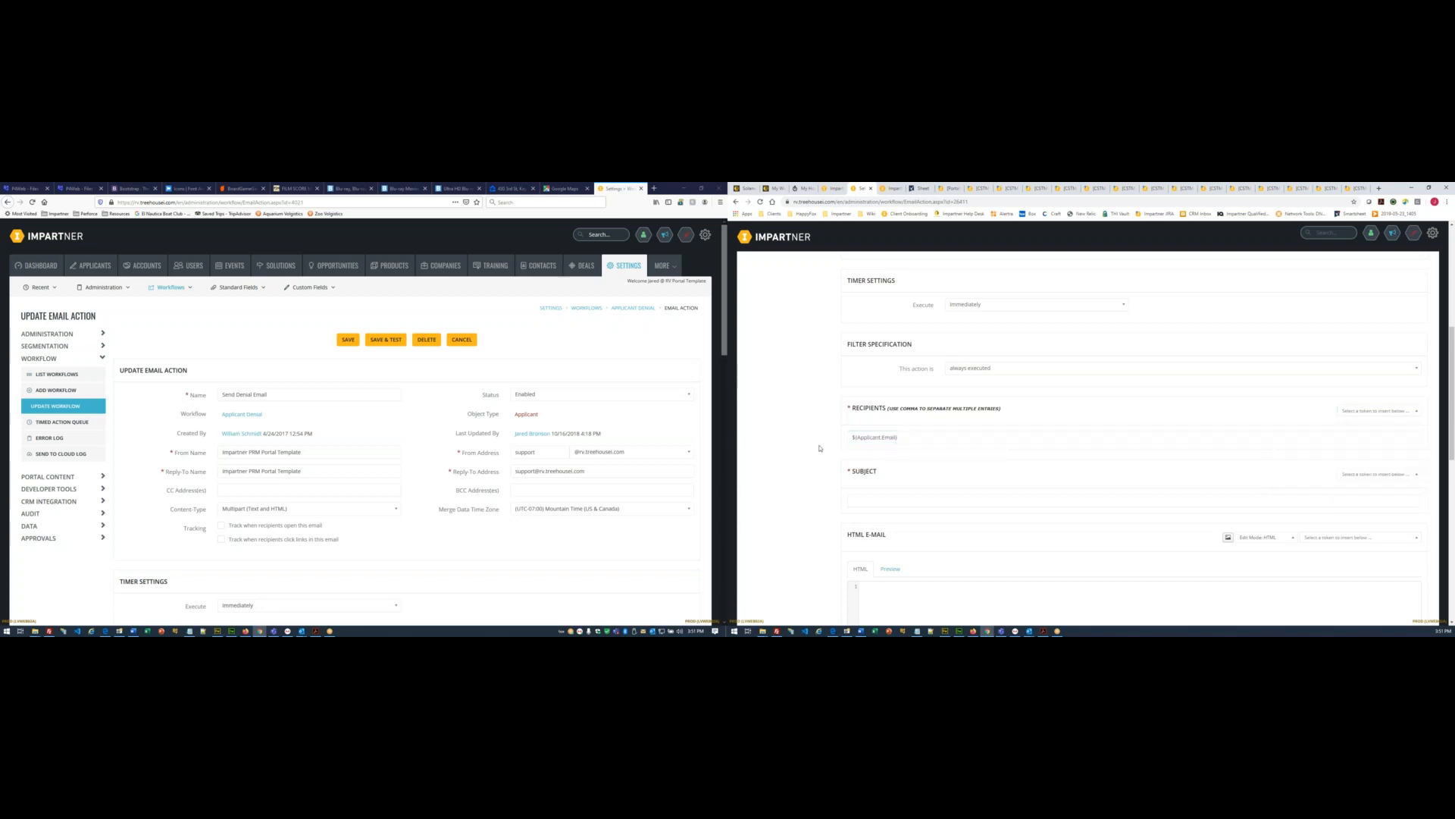
# - Set the subject to 'Update to Your Partner Program Application', copied without the PROD prefix
pyautogui.scroll(-1, 813, 468)
pyautogui.scroll(-4, 672, 404)
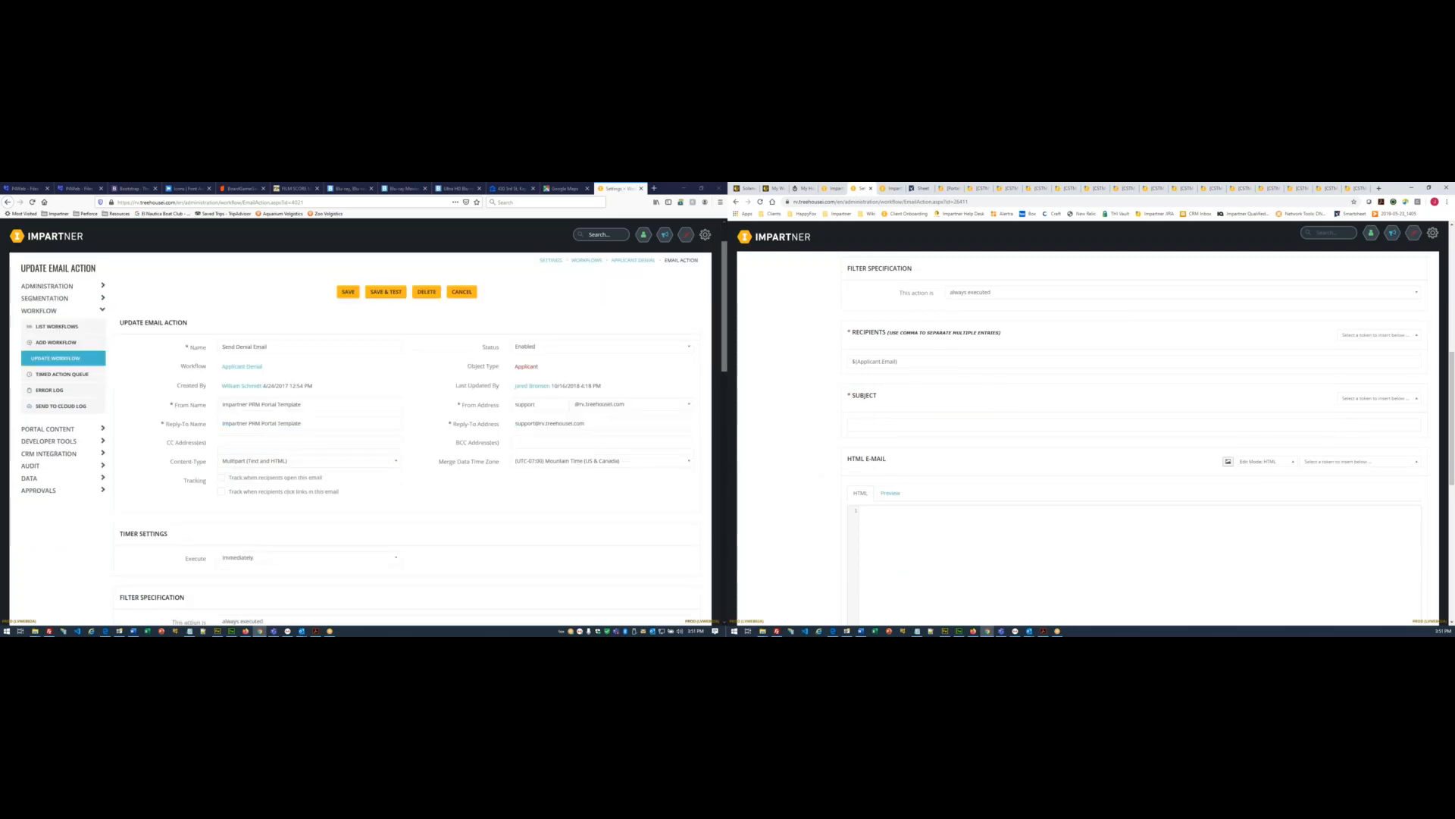
pyautogui.scroll(-2, 283, 447)
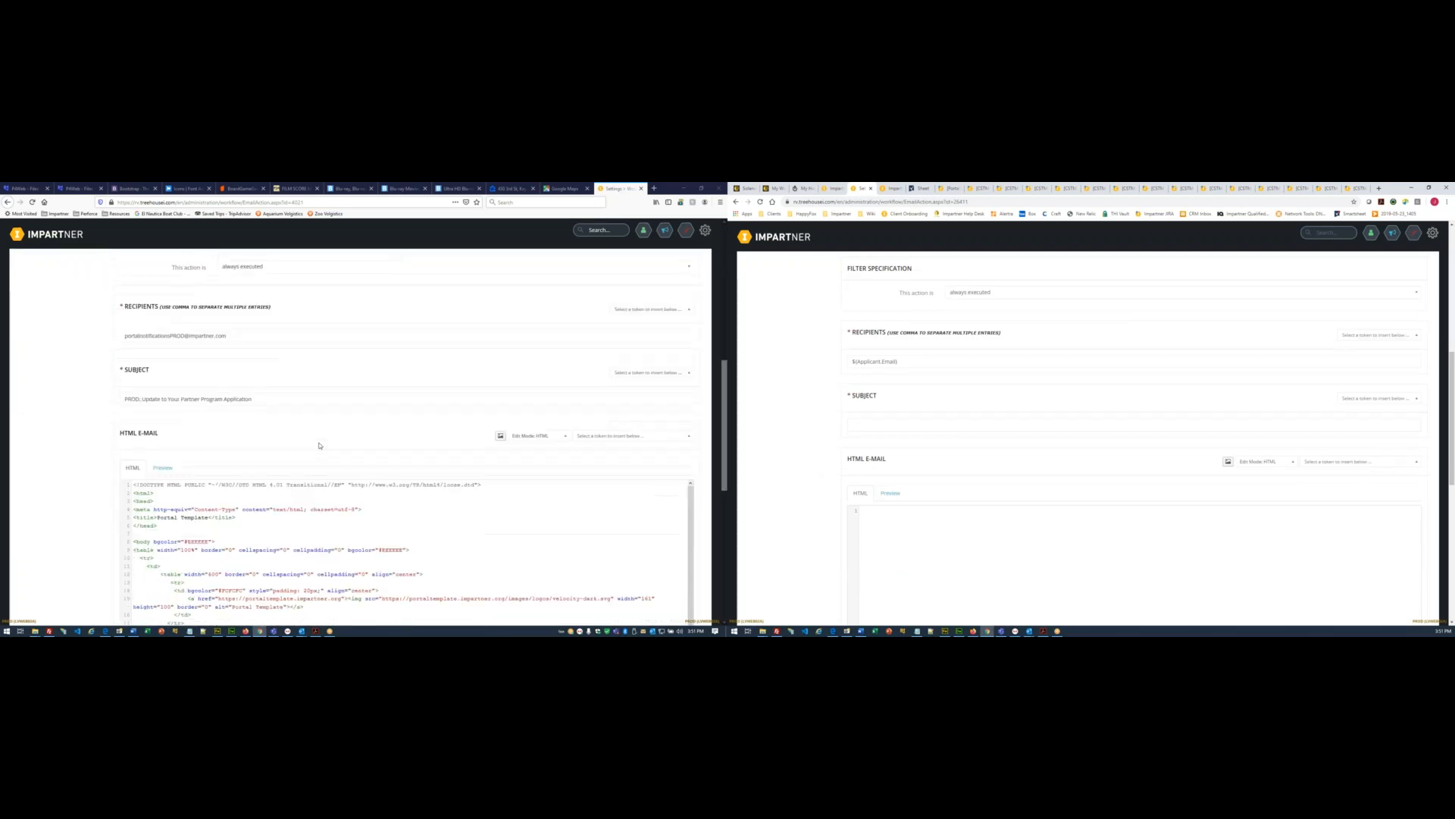
pyautogui.scroll(-1, 828, 425)
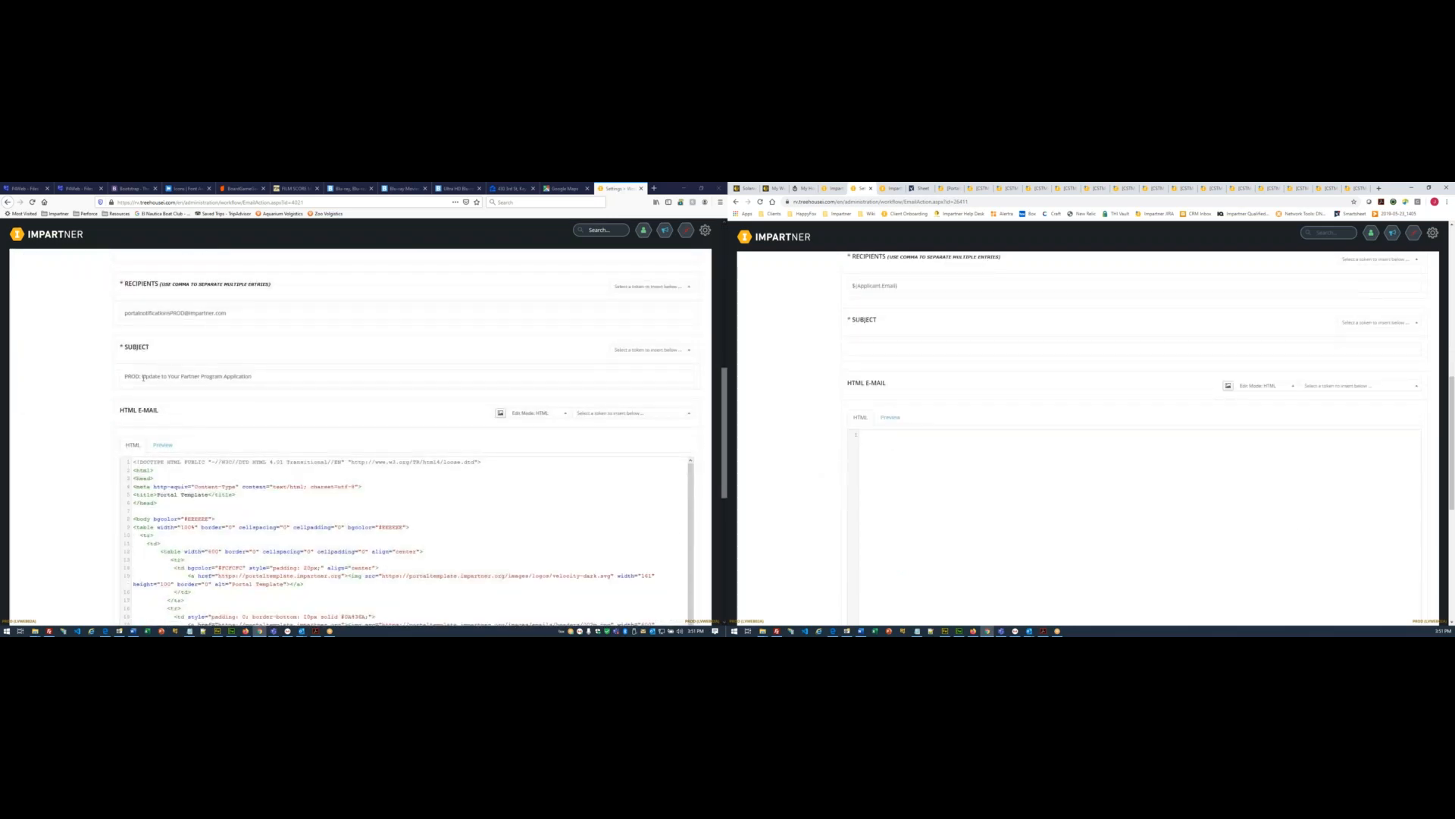
pyautogui.moveTo(143, 376); pyautogui.dragTo(307, 373)
pyautogui.hotkey('ctrl', 'c')
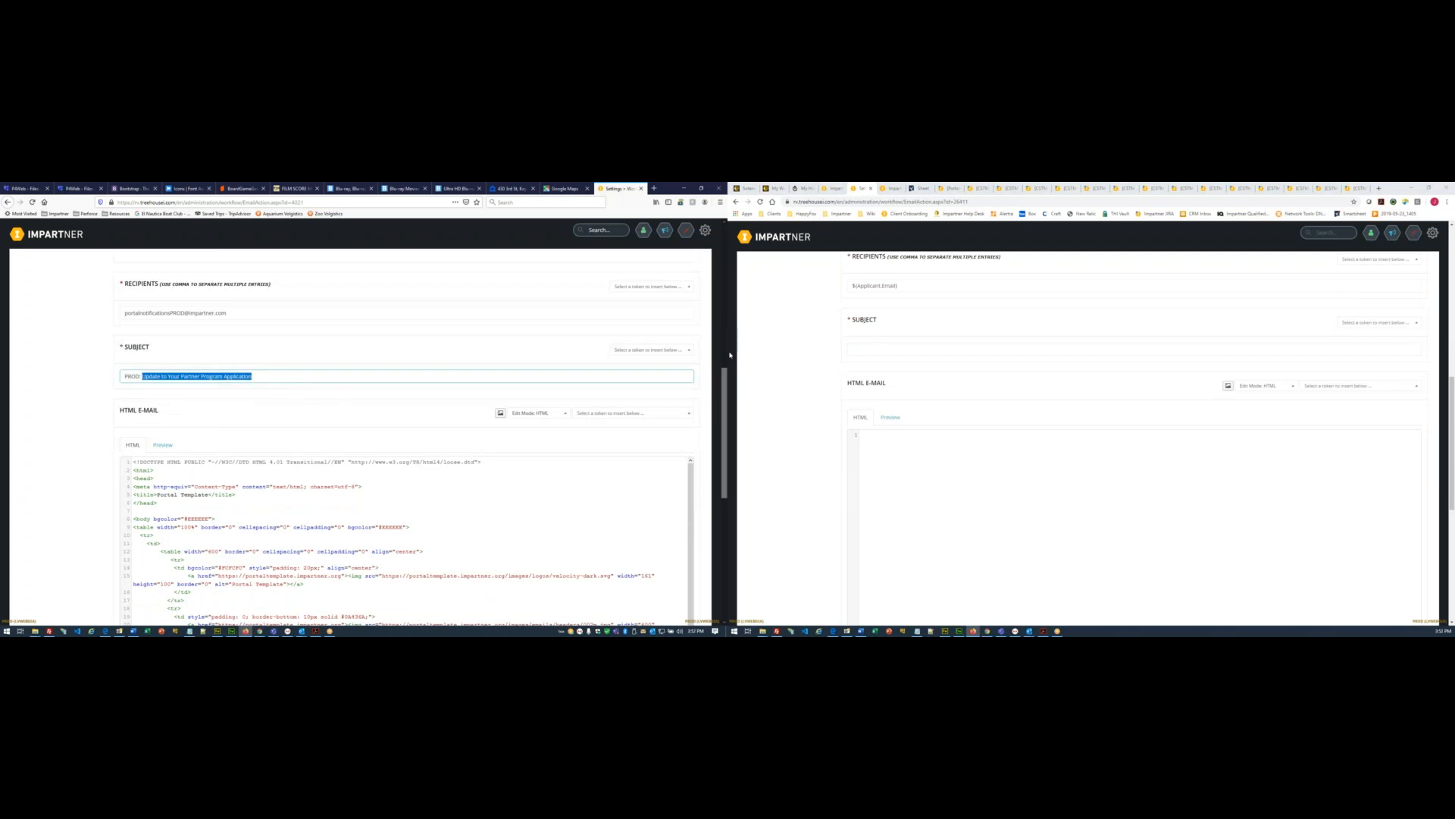
pyautogui.click(900, 347)
pyautogui.hotkey('ctrl', 'v')
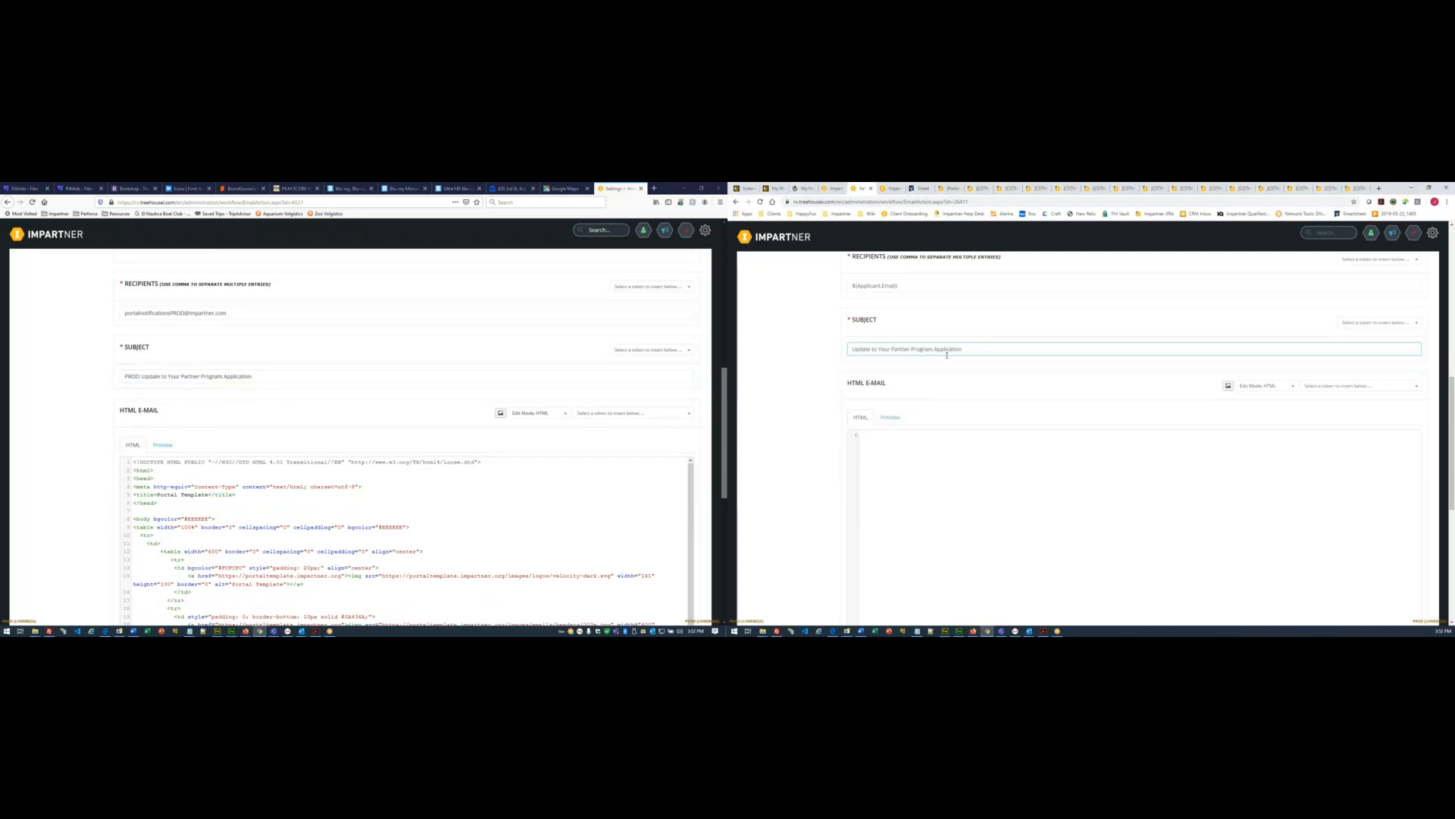
pyautogui.scroll(-1, 826, 389)
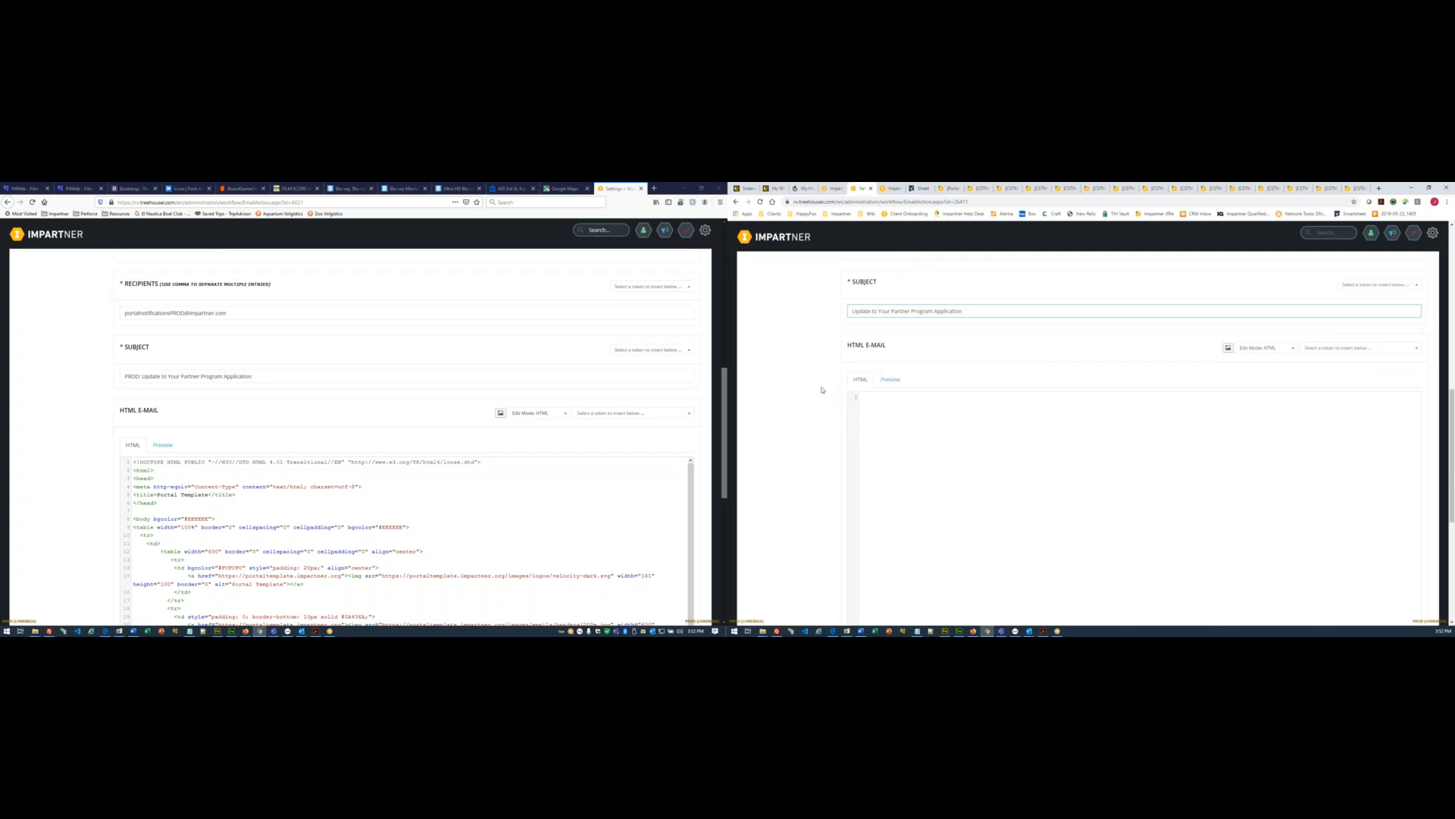
pyautogui.scroll(-3, 377, 400)
pyautogui.scroll(-2, 235, 428)
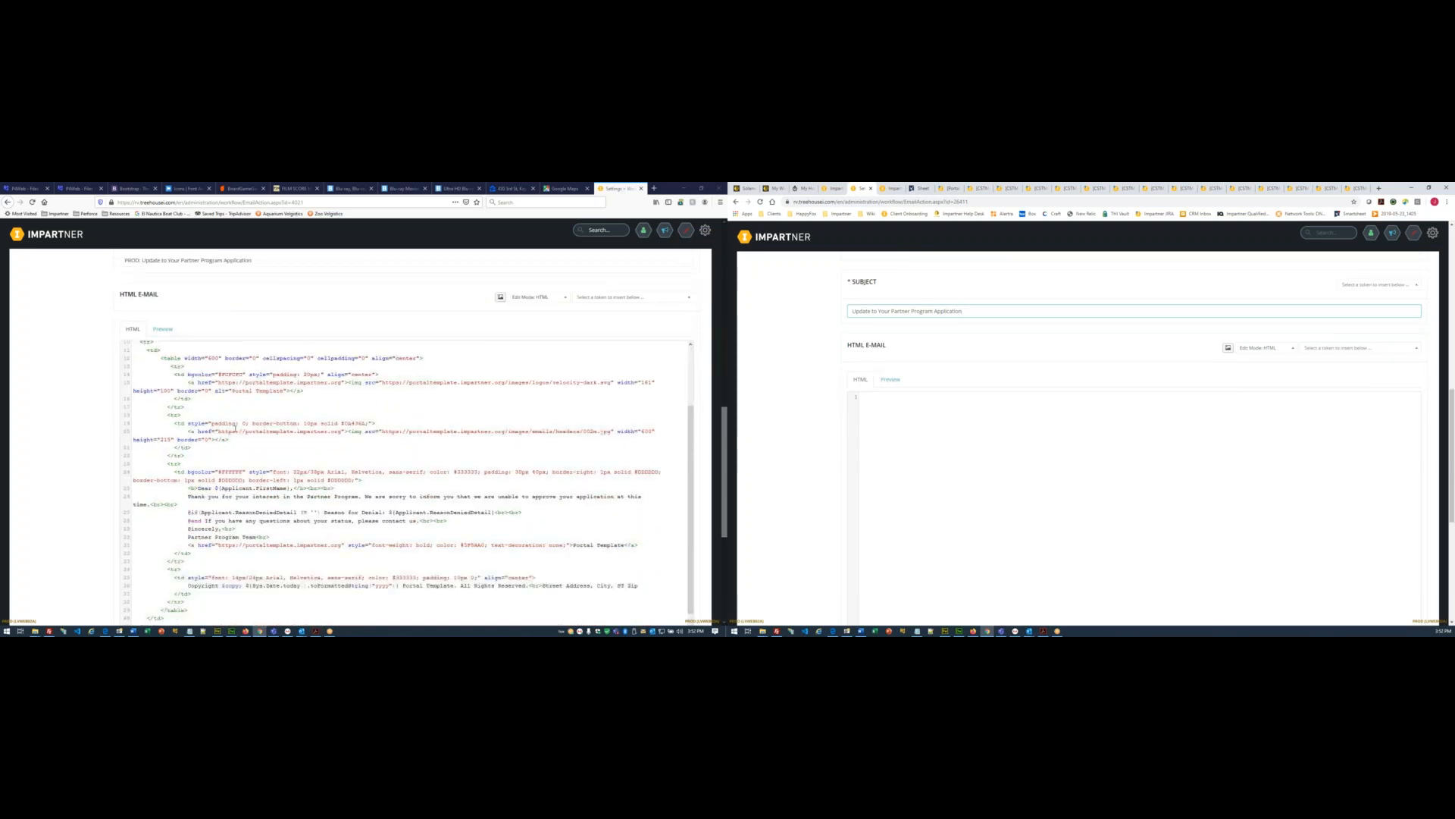
# - Paste the denial email's full HTML over the boilerplate of a new Dreamweaver HTML document
pyautogui.click(235, 428)
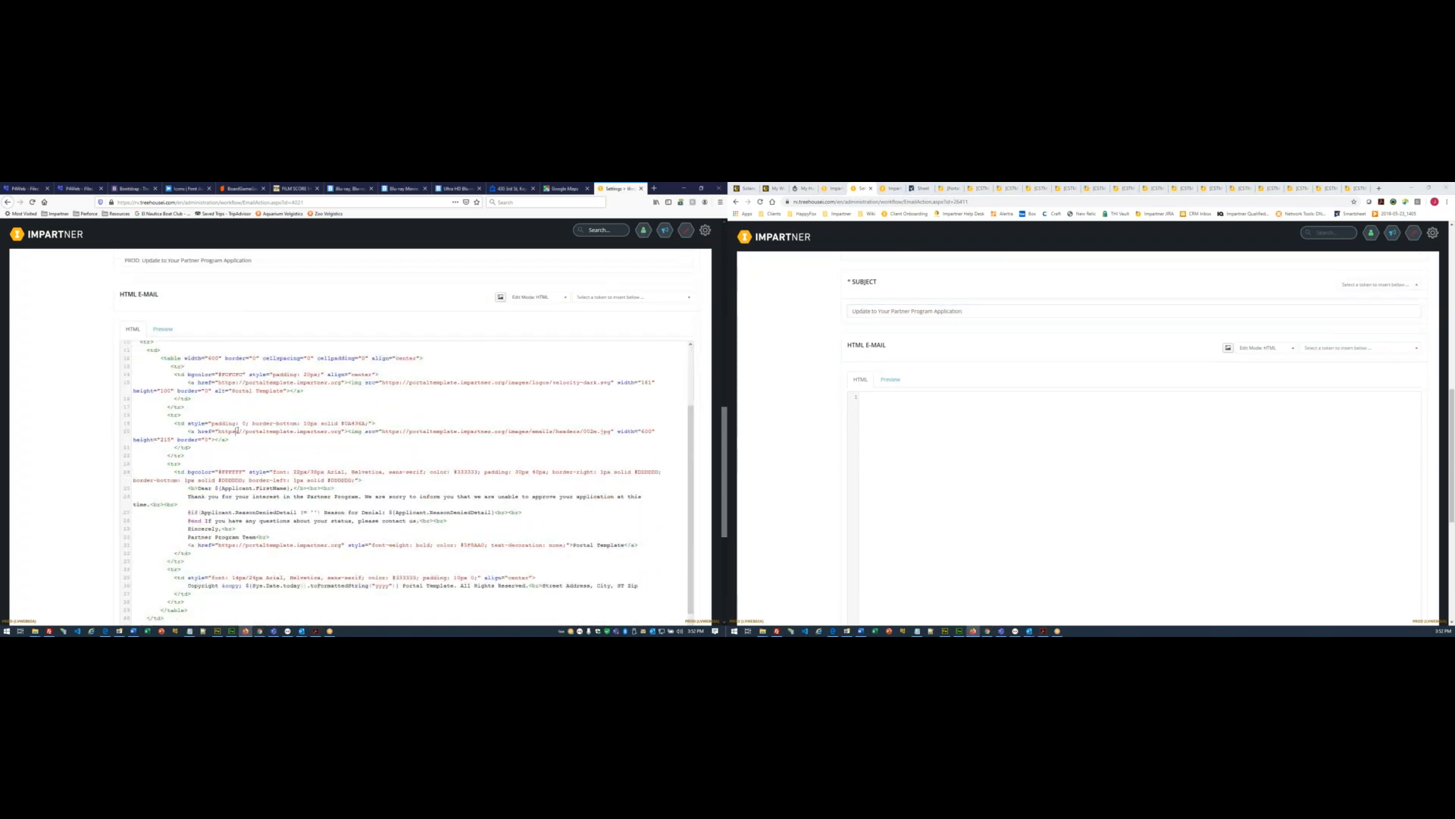
pyautogui.hotkey('ctrl', 'a')
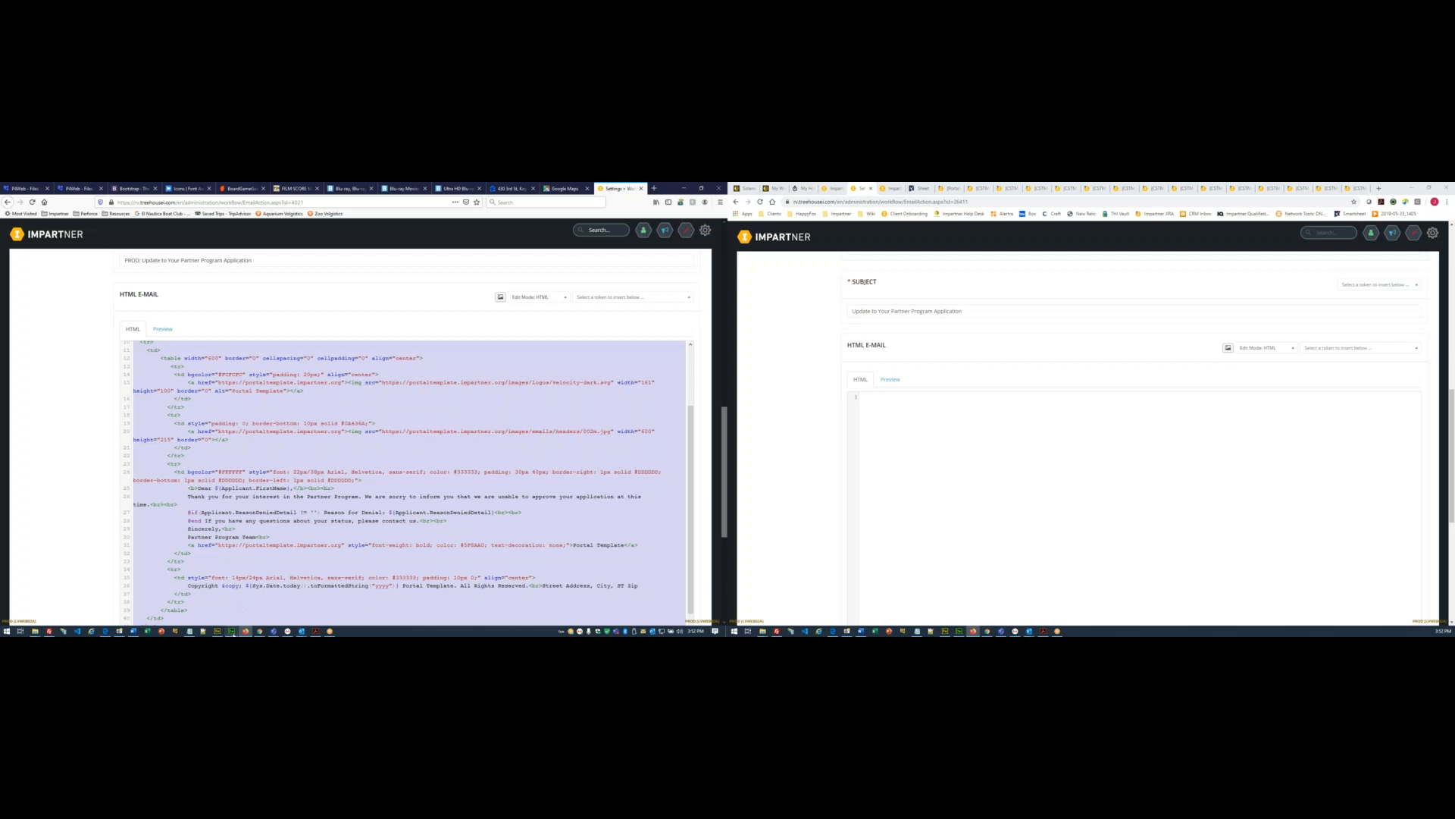
pyautogui.click(232, 631)
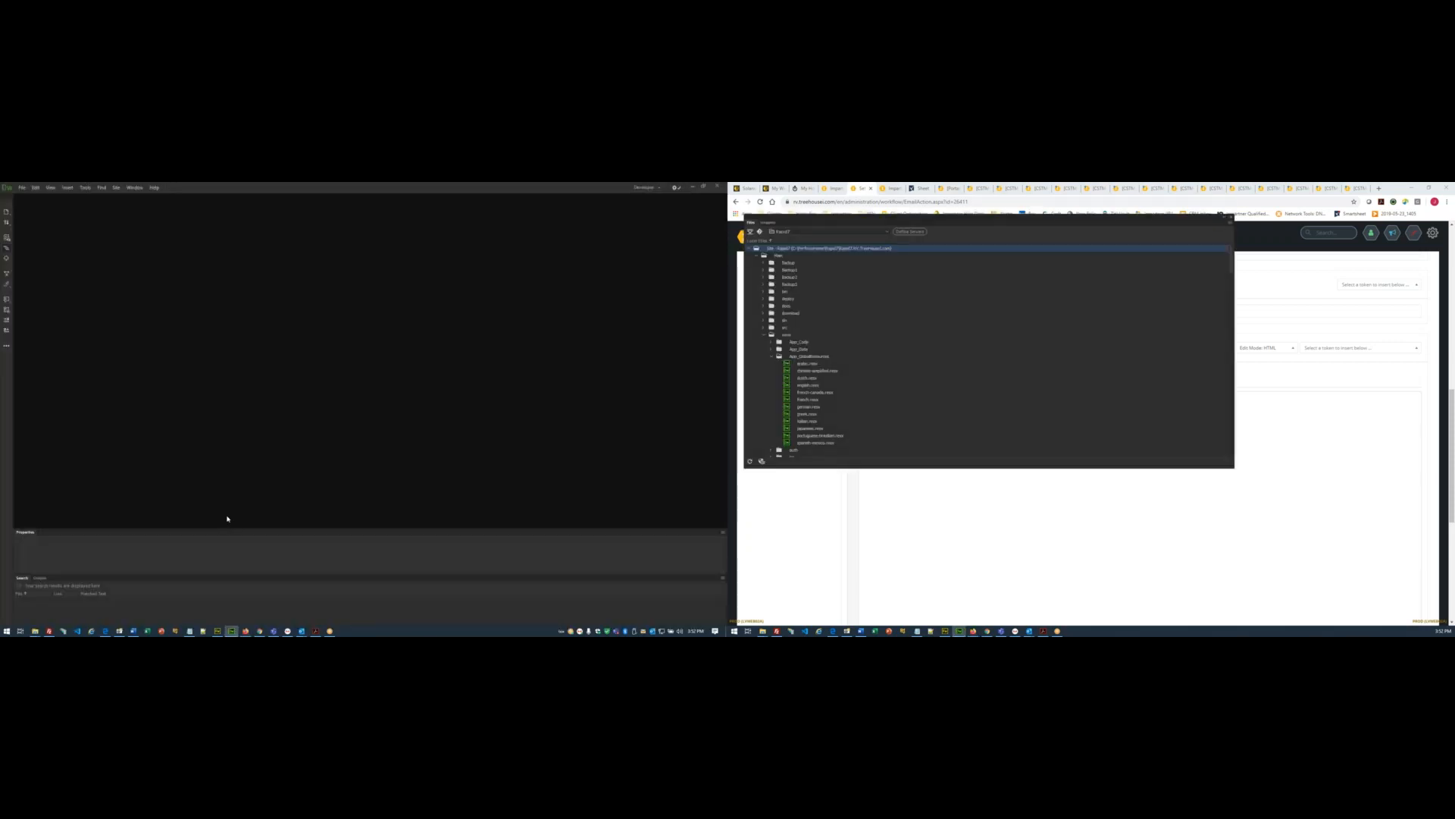
pyautogui.hotkey('ctrl', 'n')
pyautogui.press('Return')
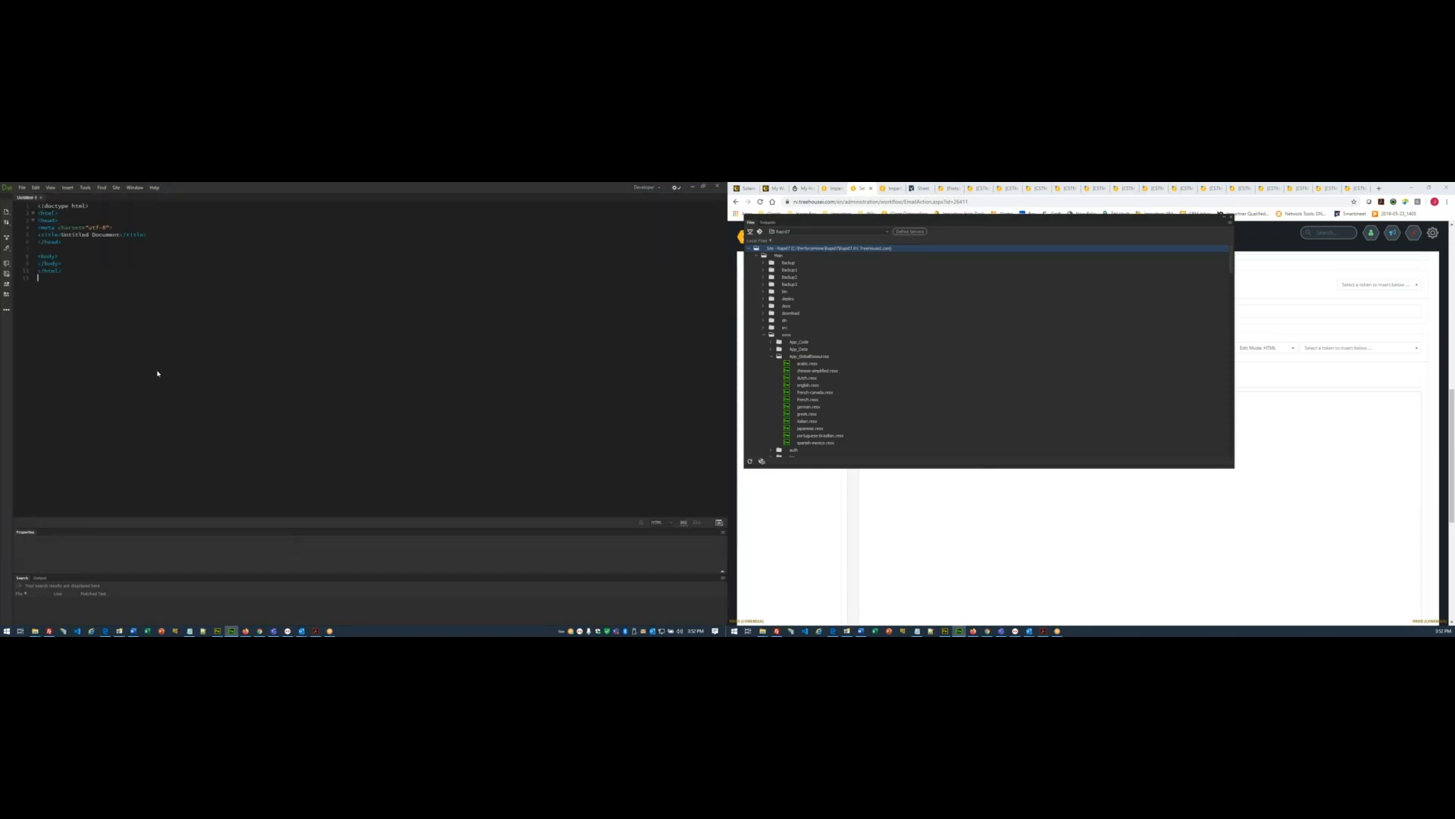
pyautogui.hotkey('ctrl', 'a')
pyautogui.hotkey('ctrl', 'v')
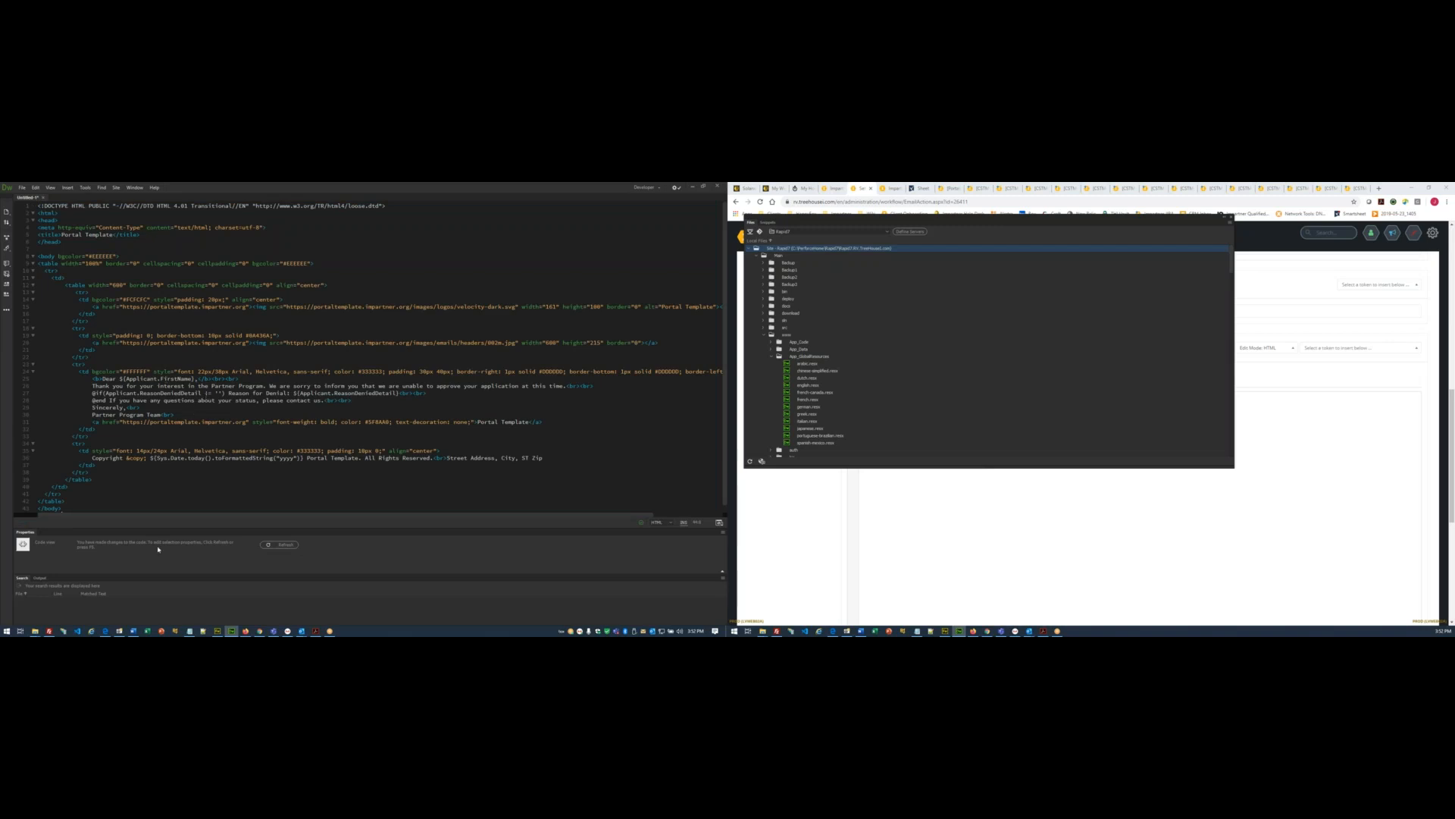
# - Copy the partner portal URL from the notes
pyautogui.click(190, 631)
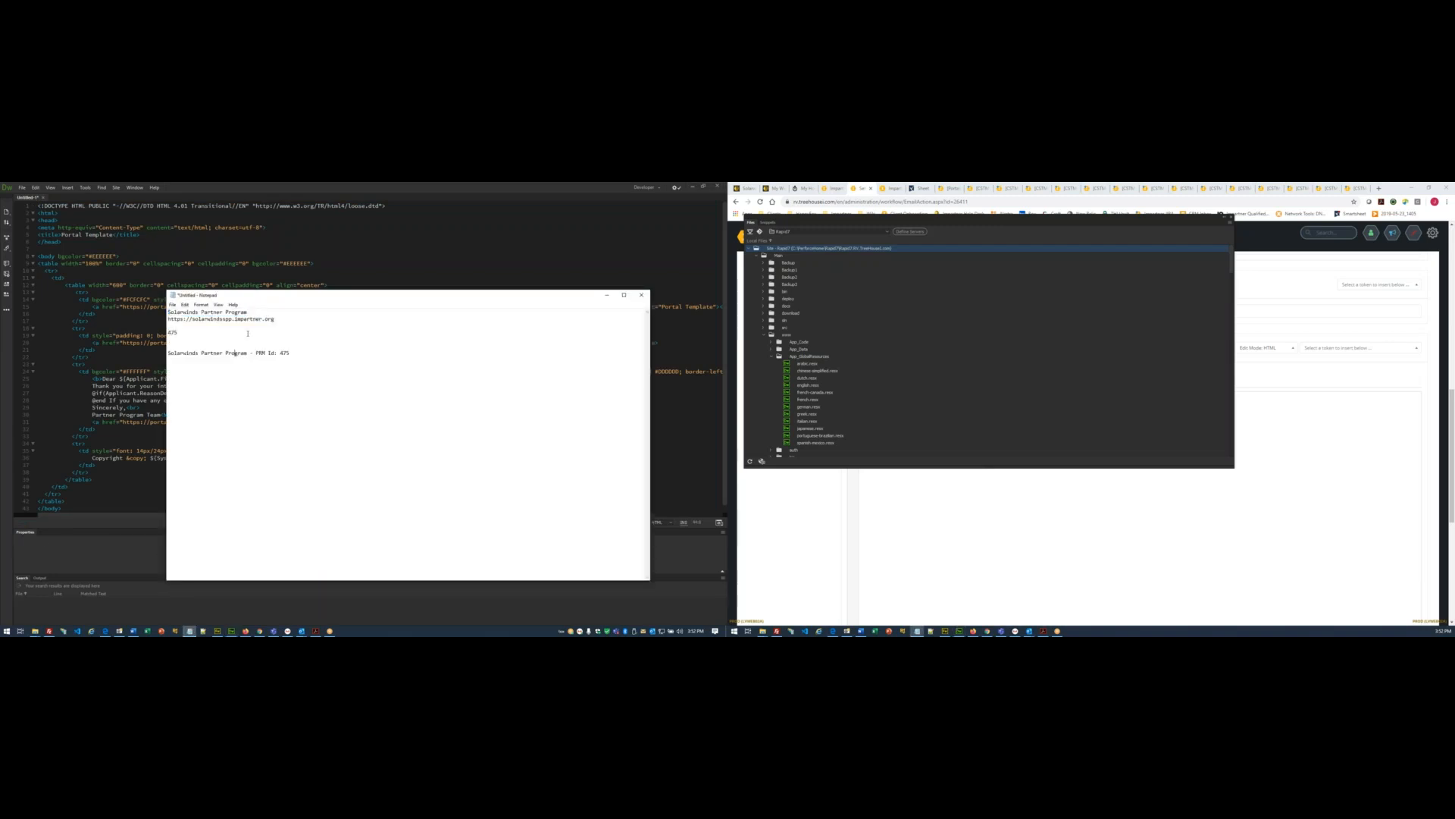
pyautogui.moveTo(276, 319); pyautogui.dragTo(169, 319)
pyautogui.hotkey('ctrl', 'c')
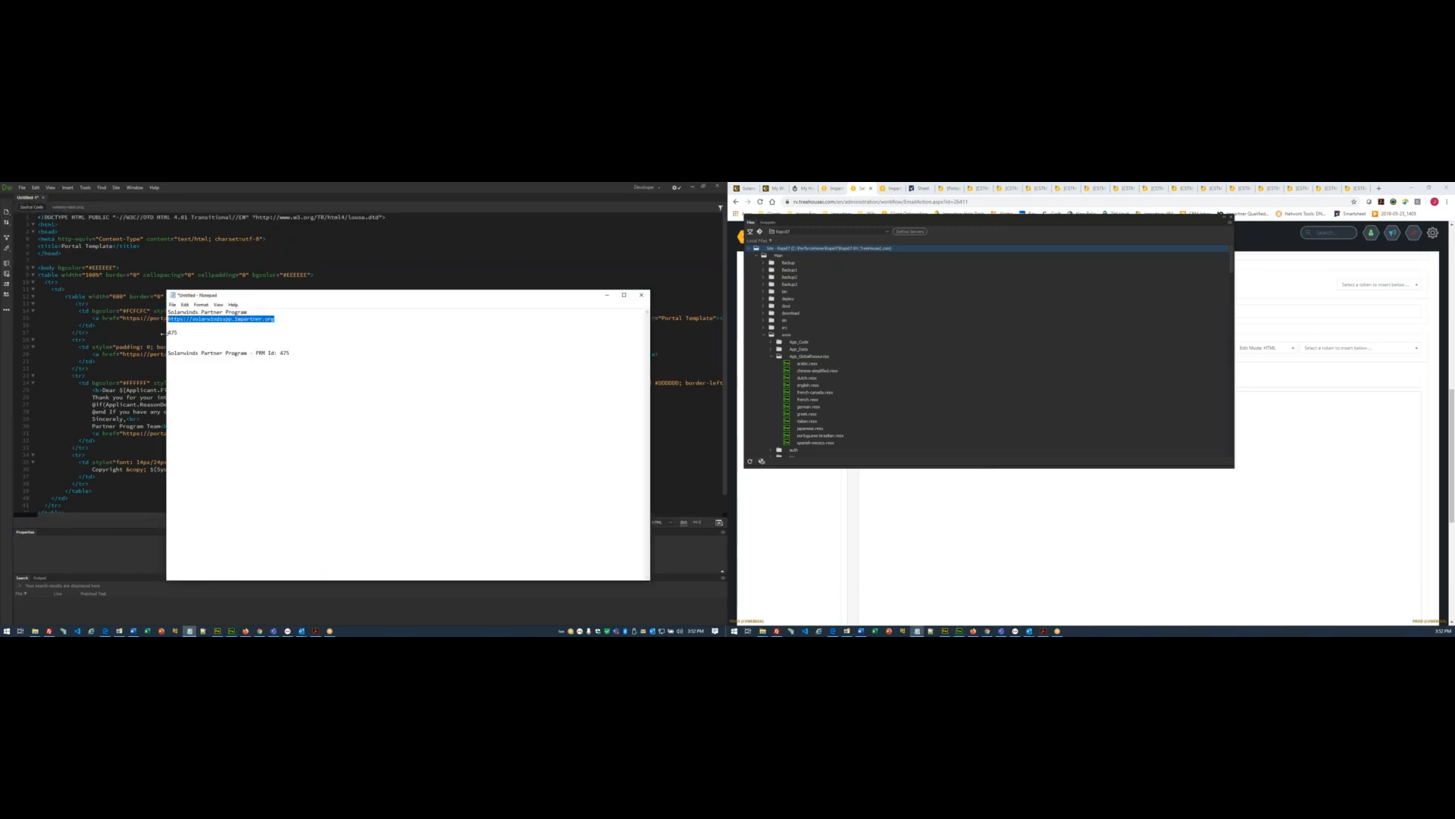
pyautogui.click(605, 294)
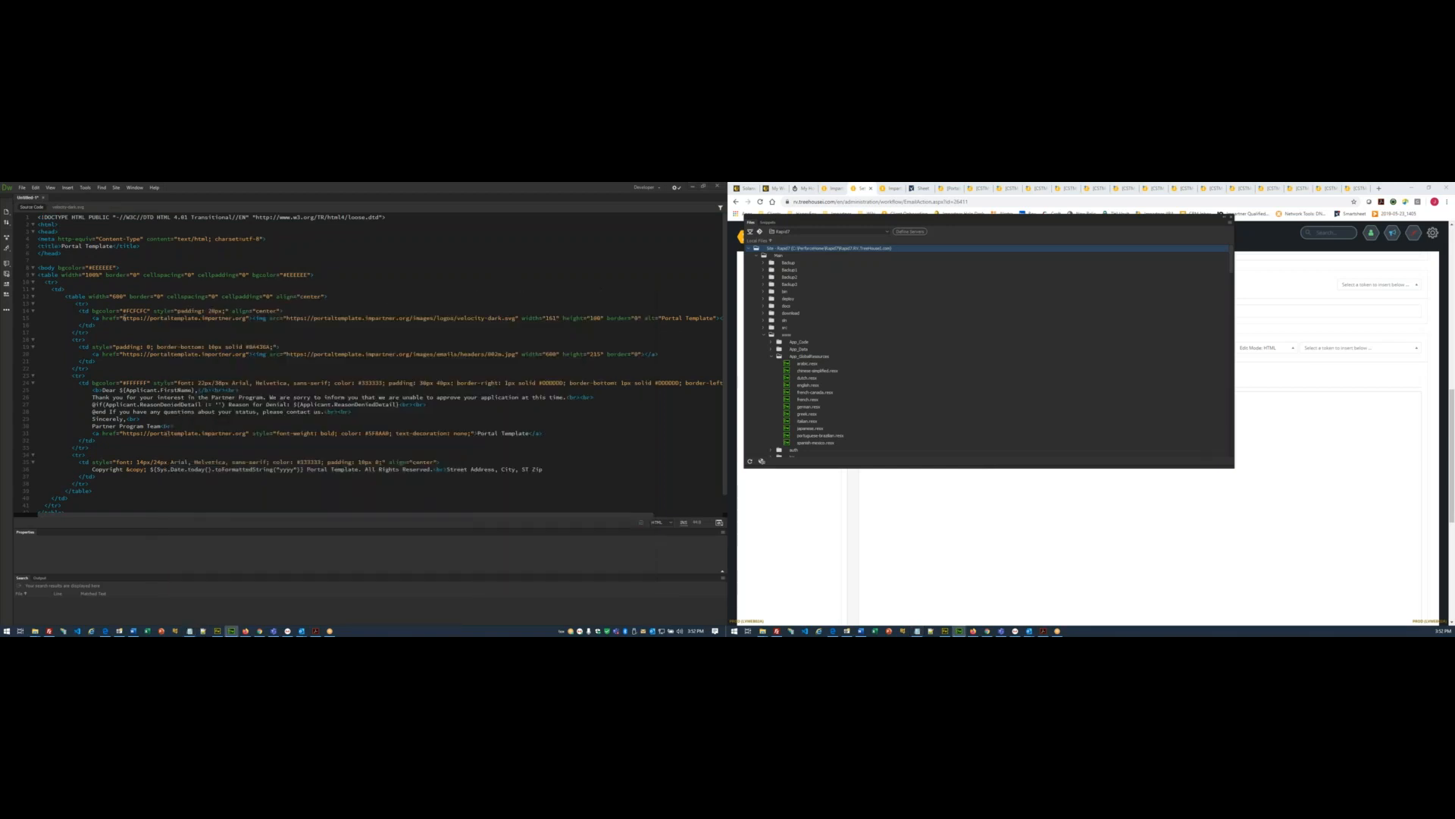
# - Replace the template URLs on lines 15, 20 and 31 with the partner portal URL
pyautogui.moveTo(123, 318); pyautogui.dragTo(246, 319)
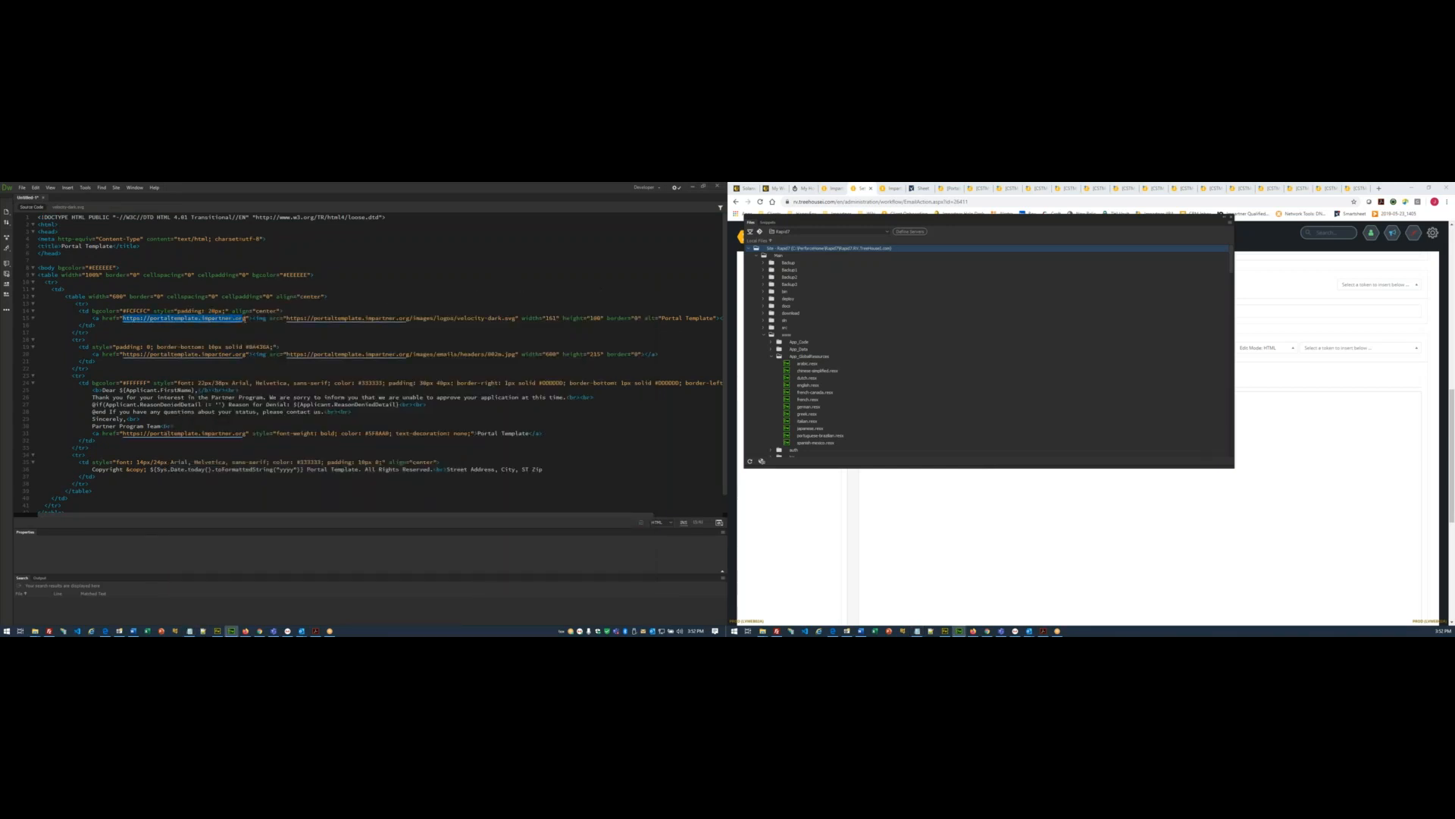
pyautogui.write('https://solarwindsapp.impartner.org')
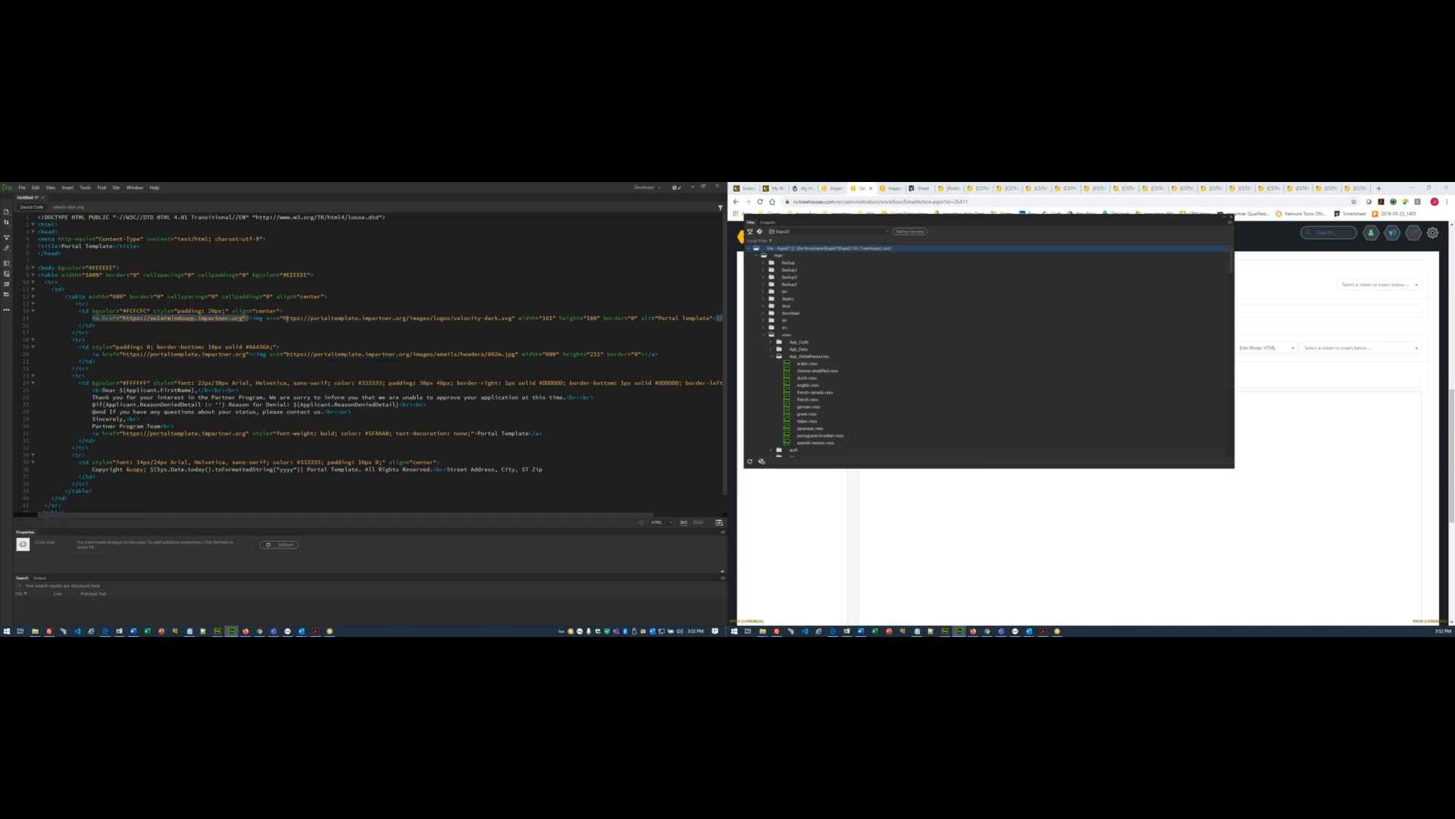
pyautogui.moveTo(285, 318); pyautogui.dragTo(405, 319)
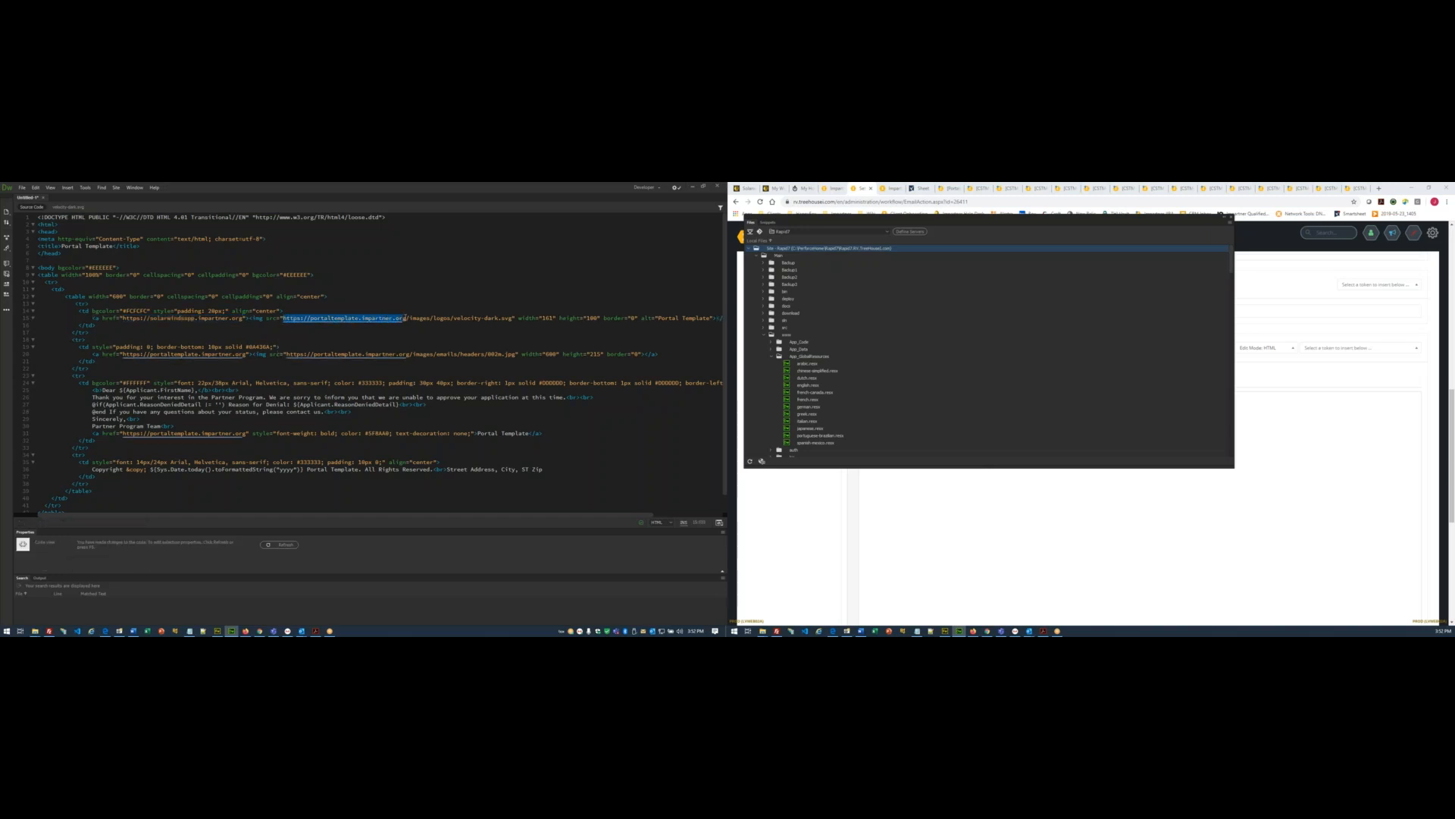
pyautogui.write('https://solarwindsapp.impartner.org')
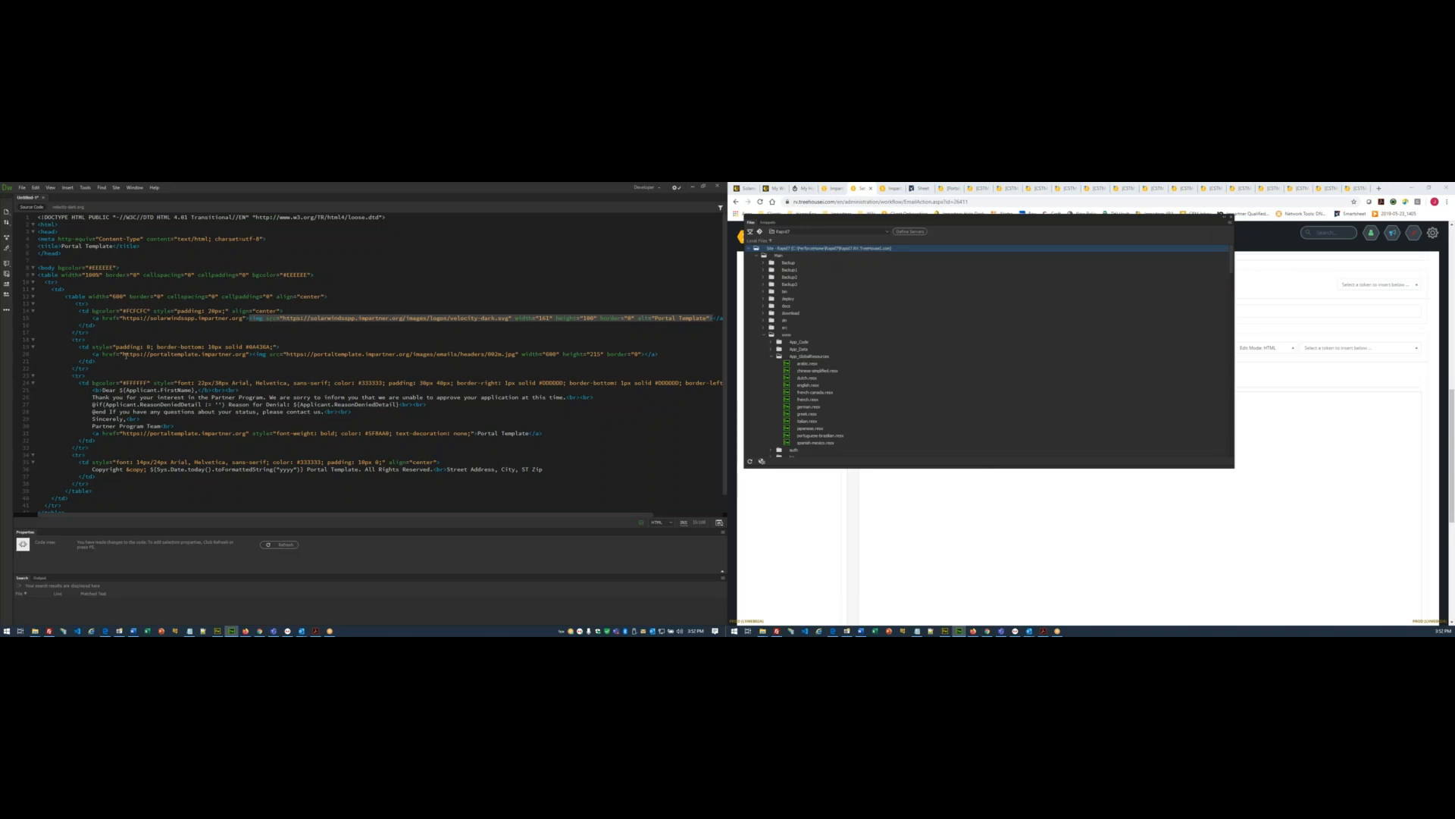
pyautogui.moveTo(124, 354); pyautogui.dragTo(248, 354)
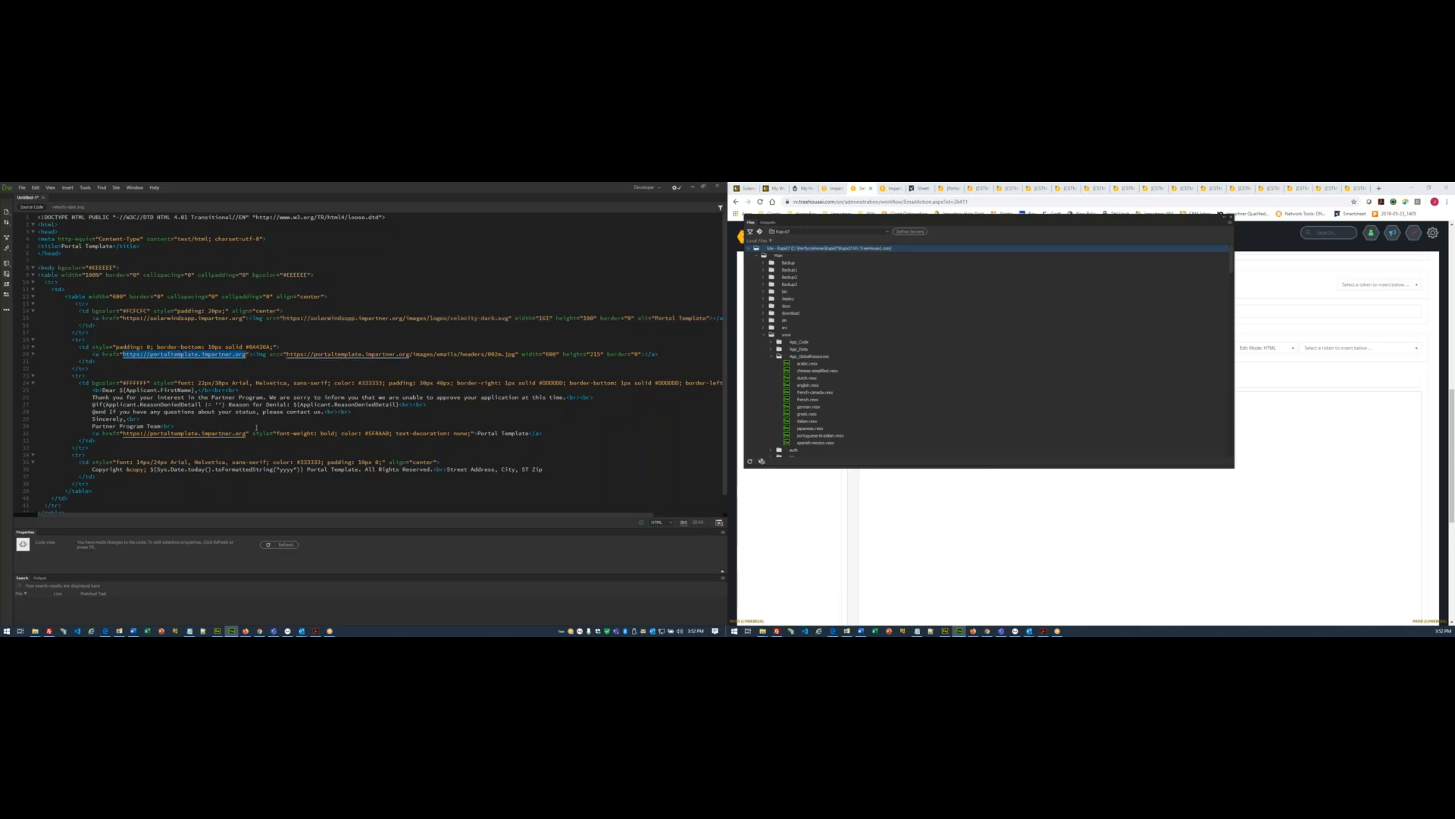
pyautogui.write('https://solarwindsapp.impartner.org')
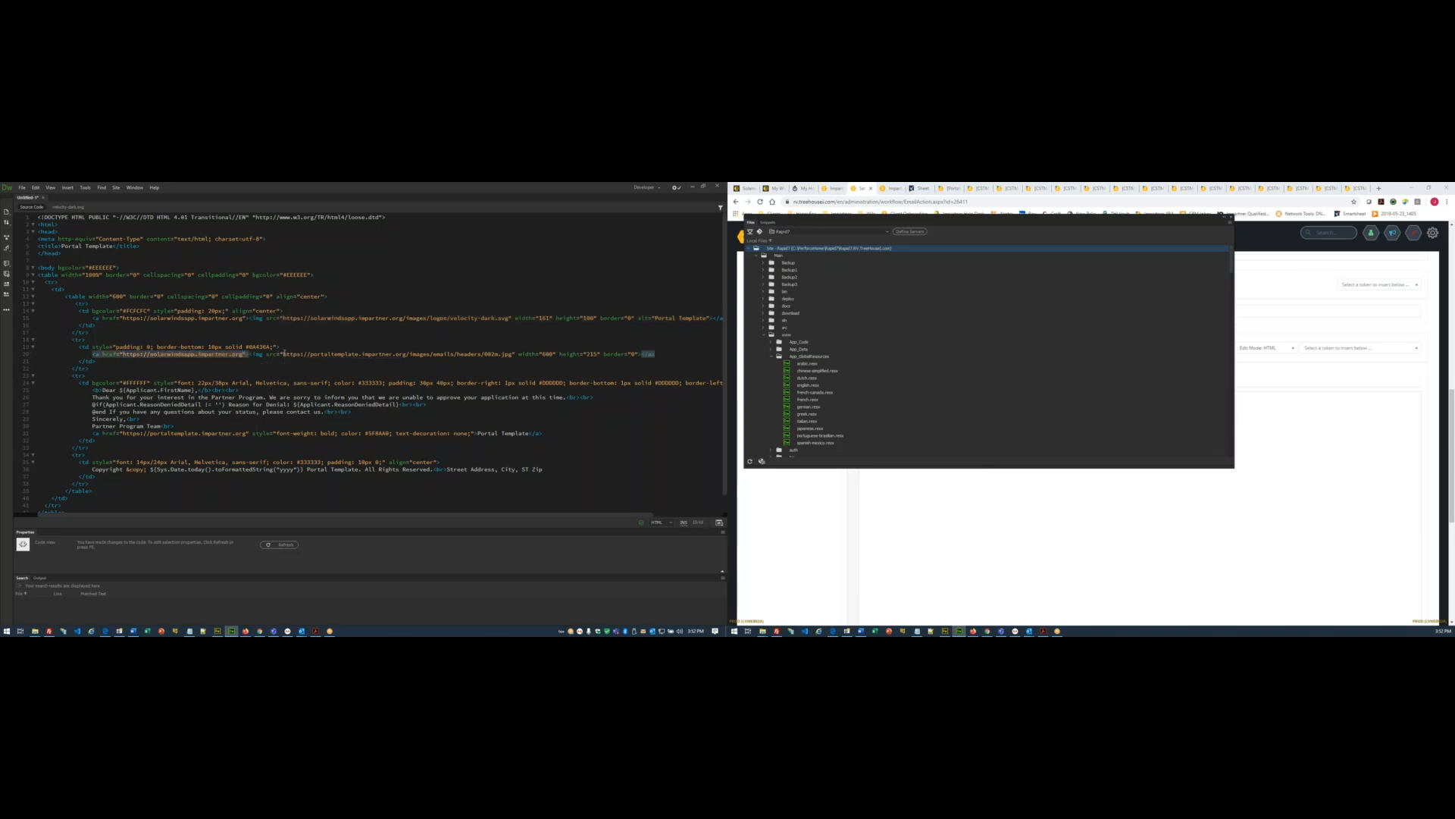
pyautogui.moveTo(283, 354); pyautogui.dragTo(406, 354)
pyautogui.hotkey('ctrl', 'v')
pyautogui.scroll(-1, 251, 402)
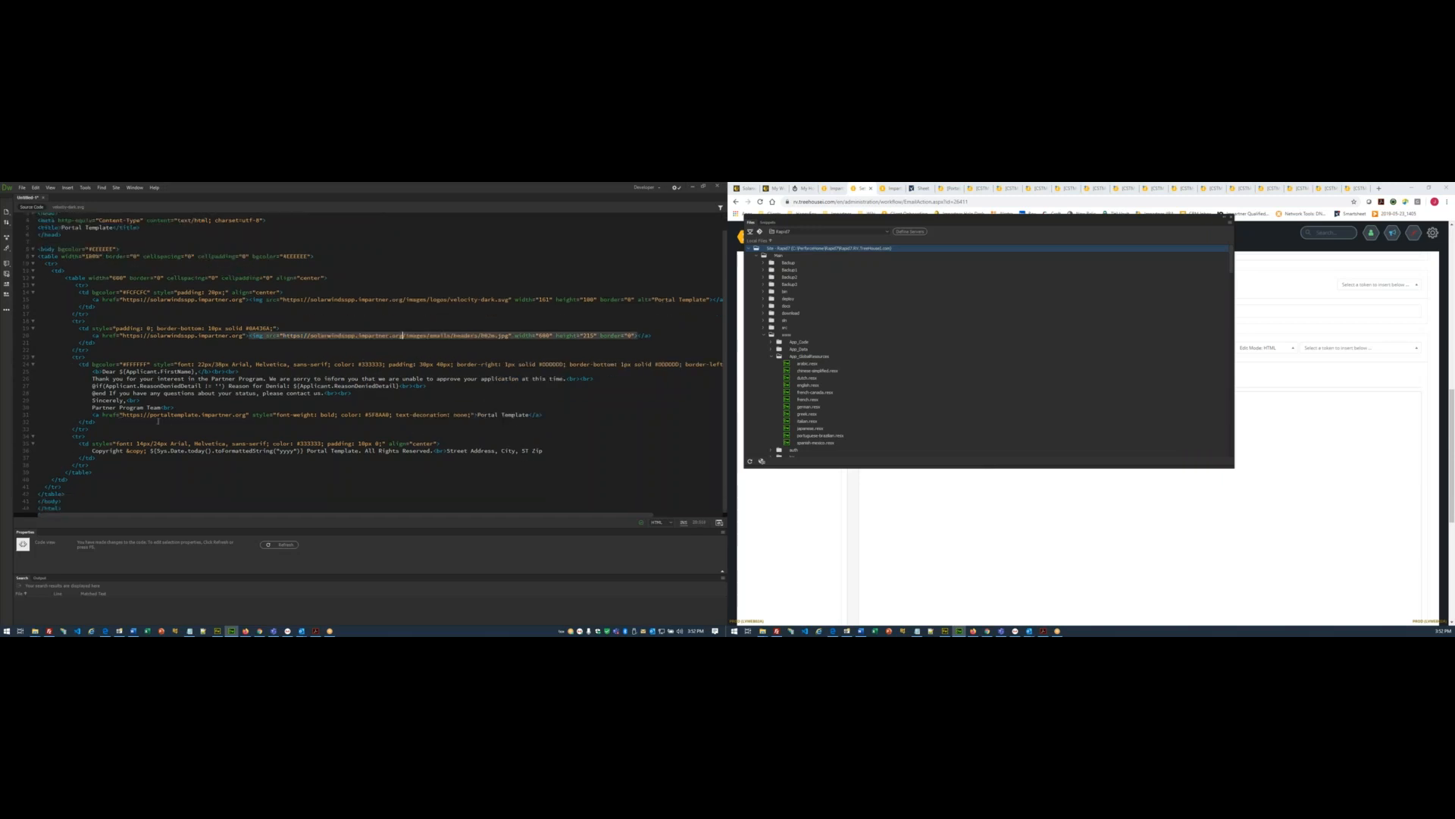
pyautogui.moveTo(122, 415); pyautogui.dragTo(246, 415)
pyautogui.hotkey('ctrl', 'v')
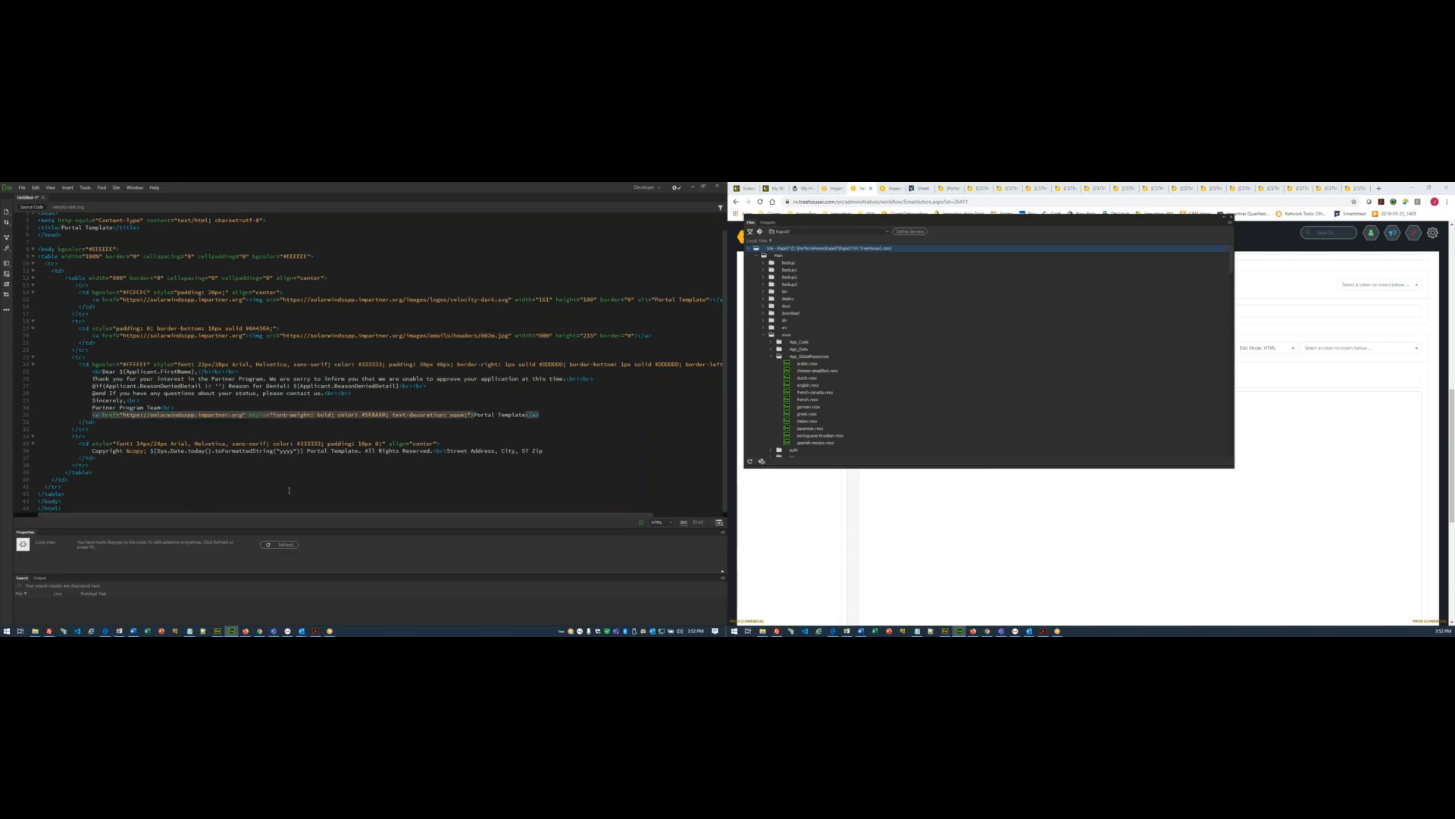
# - Change the page title from Portal Template to Solarwinds Partner Program
pyautogui.hotkey('alt', 'Tab')
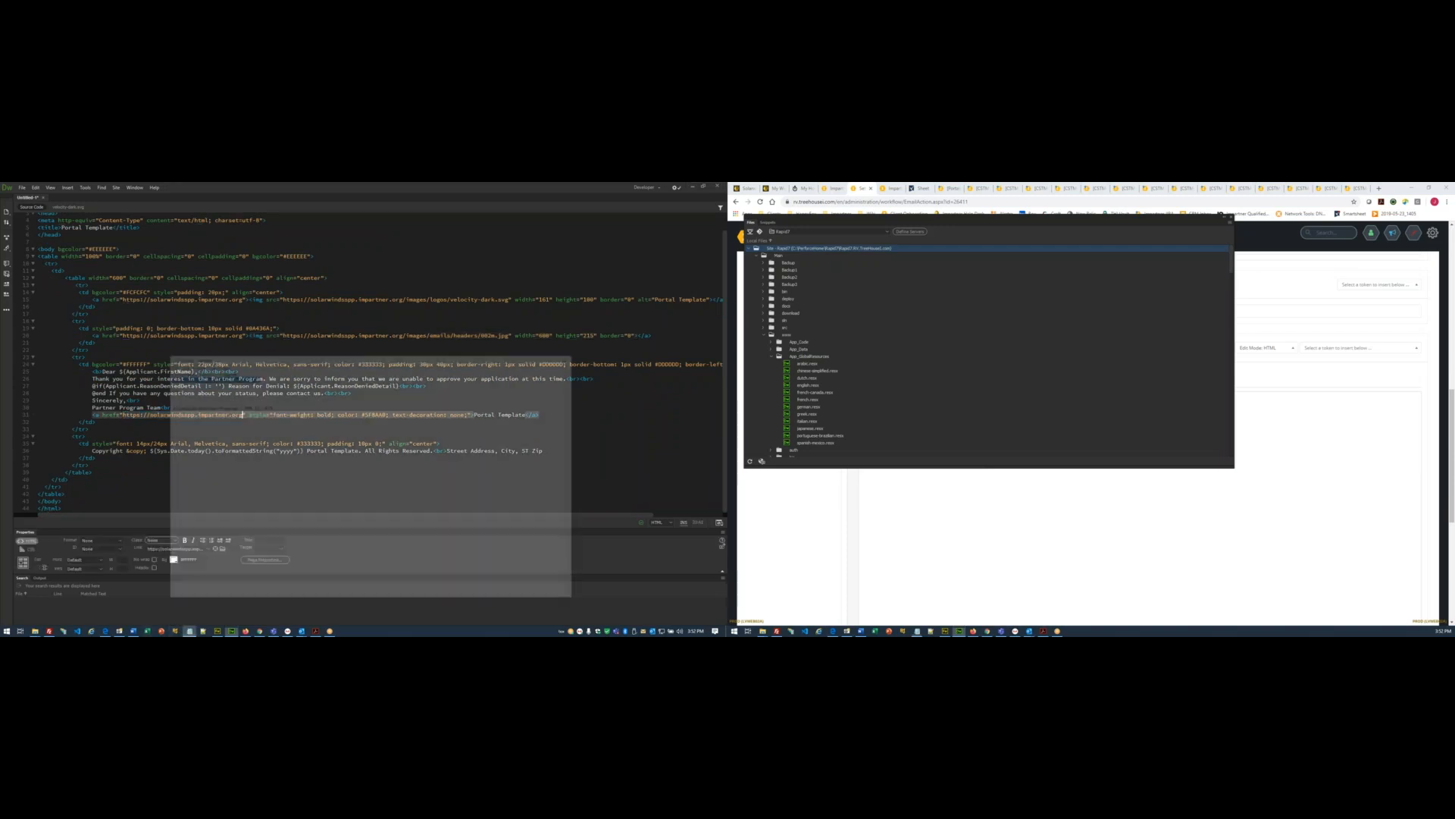
pyautogui.moveTo(248, 311); pyautogui.dragTo(167, 312)
pyautogui.hotkey('ctrl', 'c')
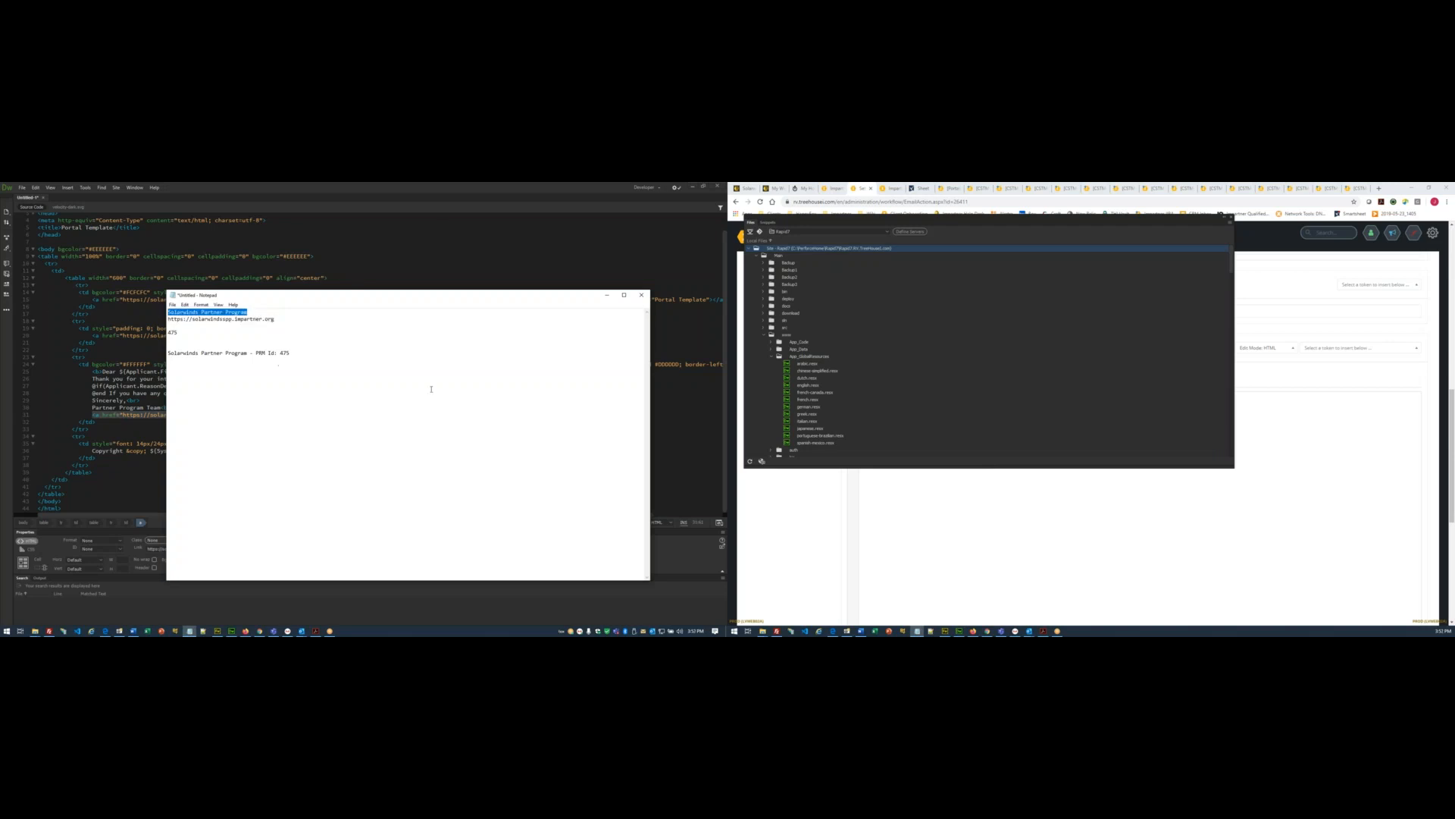
pyautogui.click(605, 296)
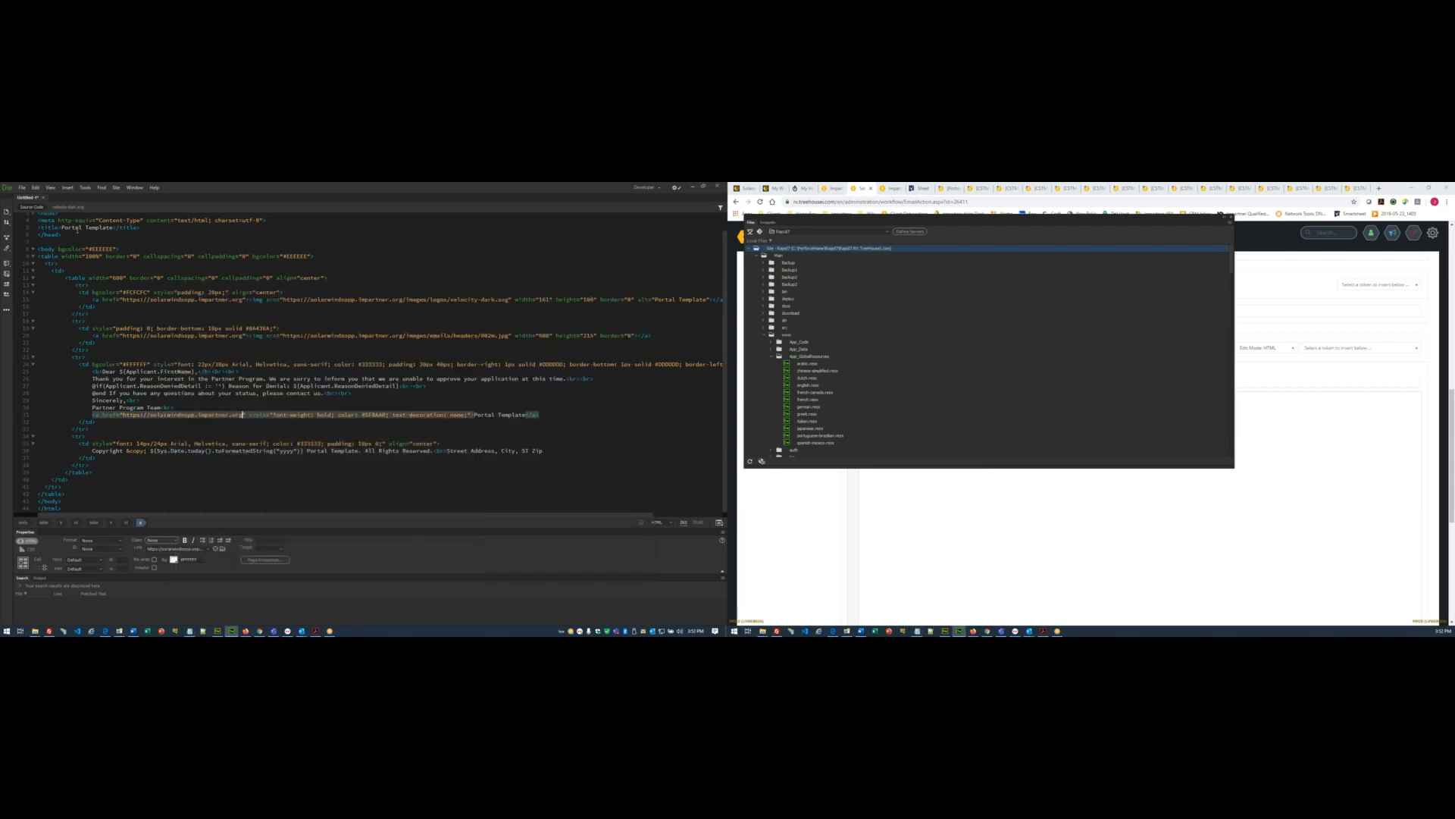
pyautogui.moveTo(62, 228); pyautogui.dragTo(113, 228)
pyautogui.hotkey('ctrl', 'v')
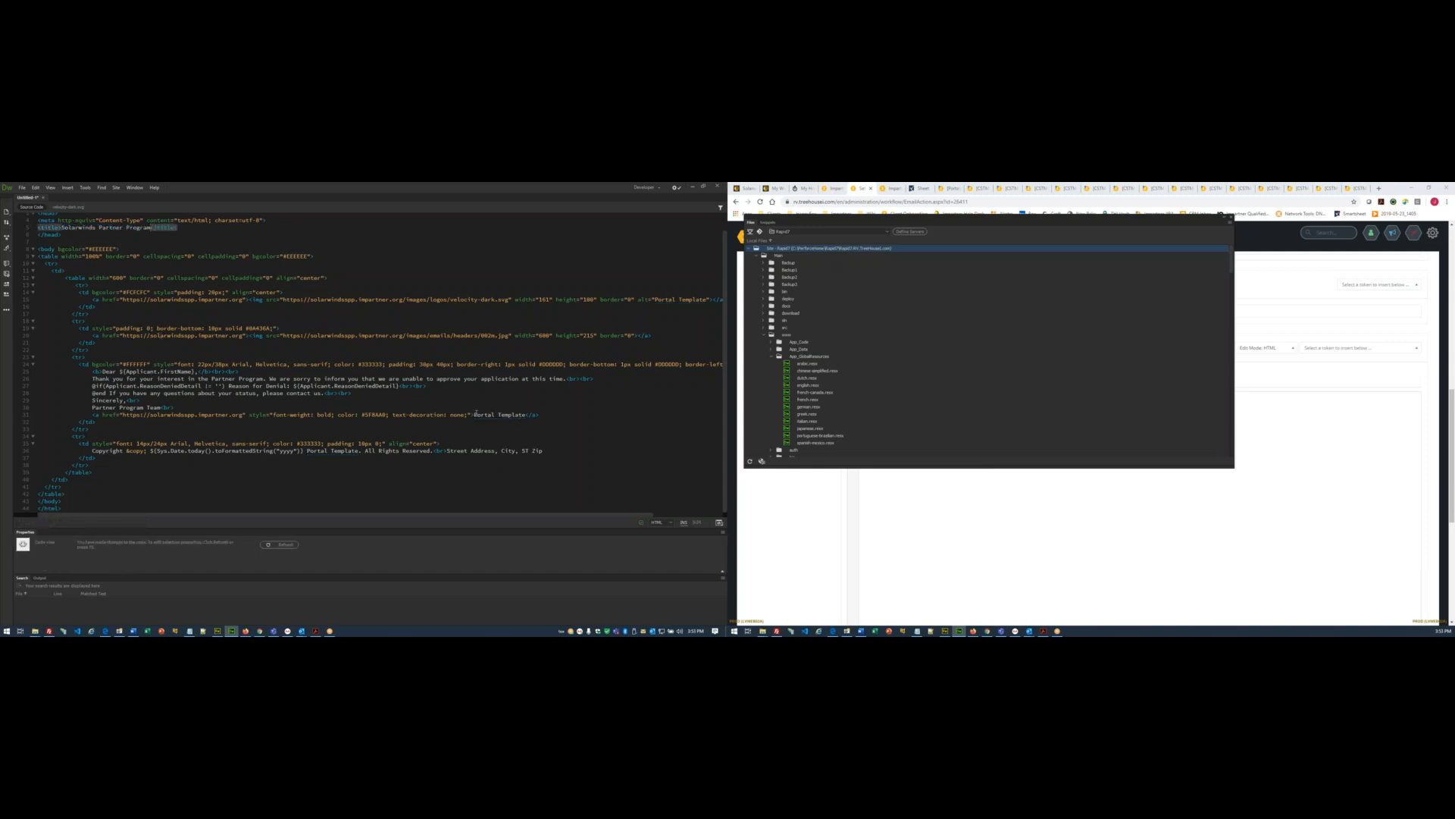
# - Change the sign-off link text to Solarwinds Partner Program and the logo alt text to Solarwinds
pyautogui.moveTo(474, 414); pyautogui.dragTo(524, 415)
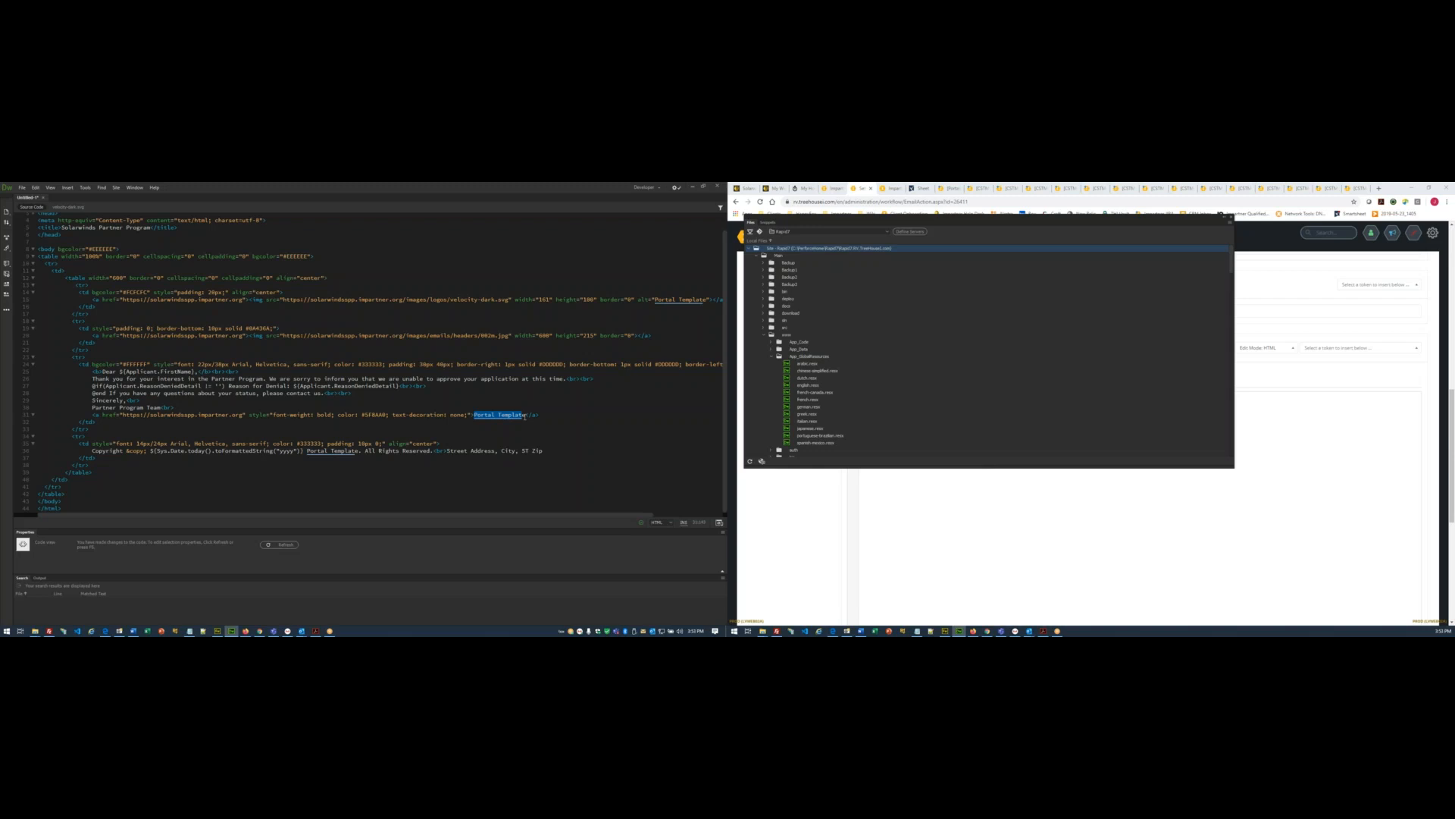
pyautogui.hotkey('ctrl', 'v')
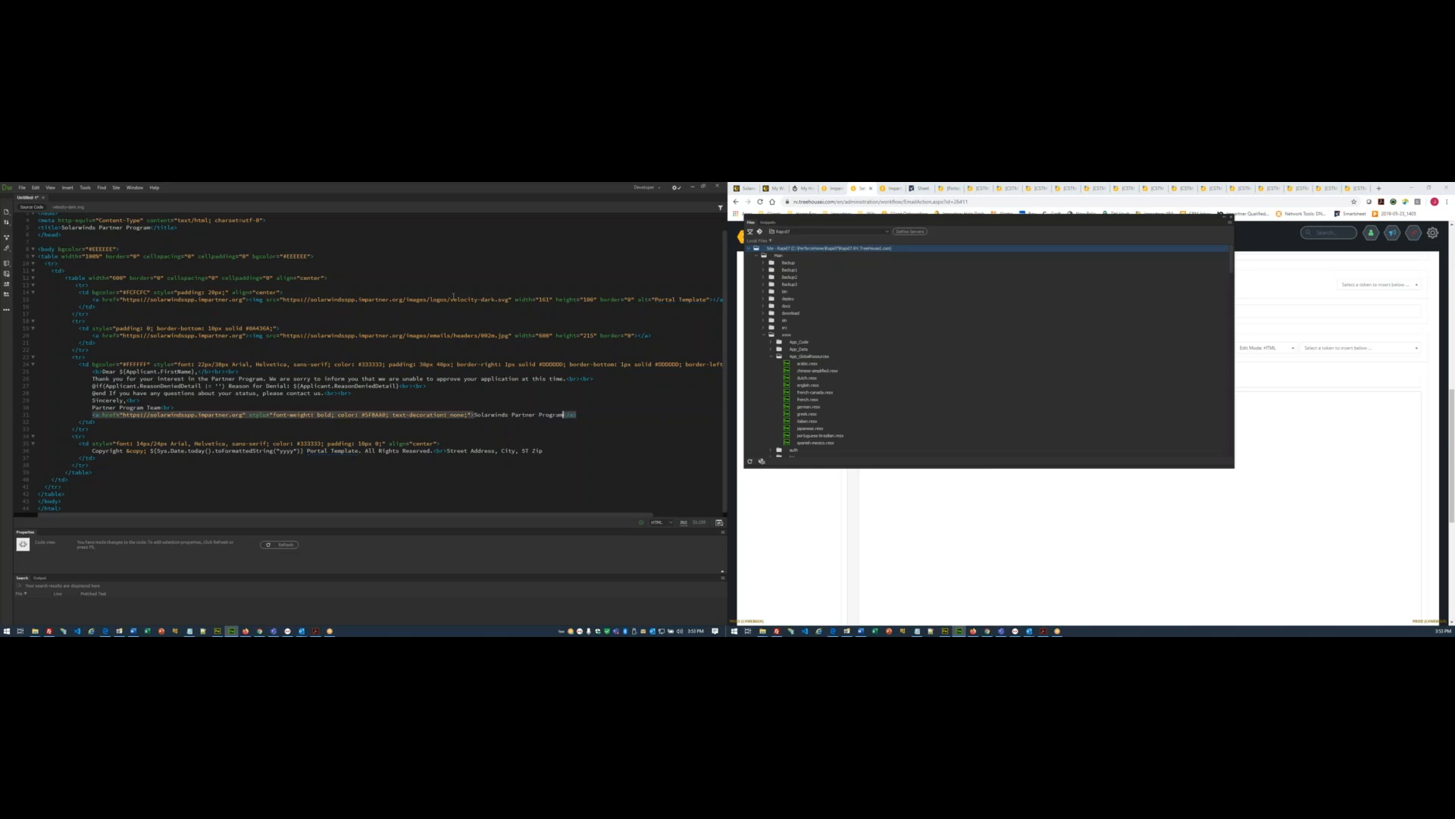
pyautogui.doubleClick(494, 414)
pyautogui.hotkey('ctrl', 'c')
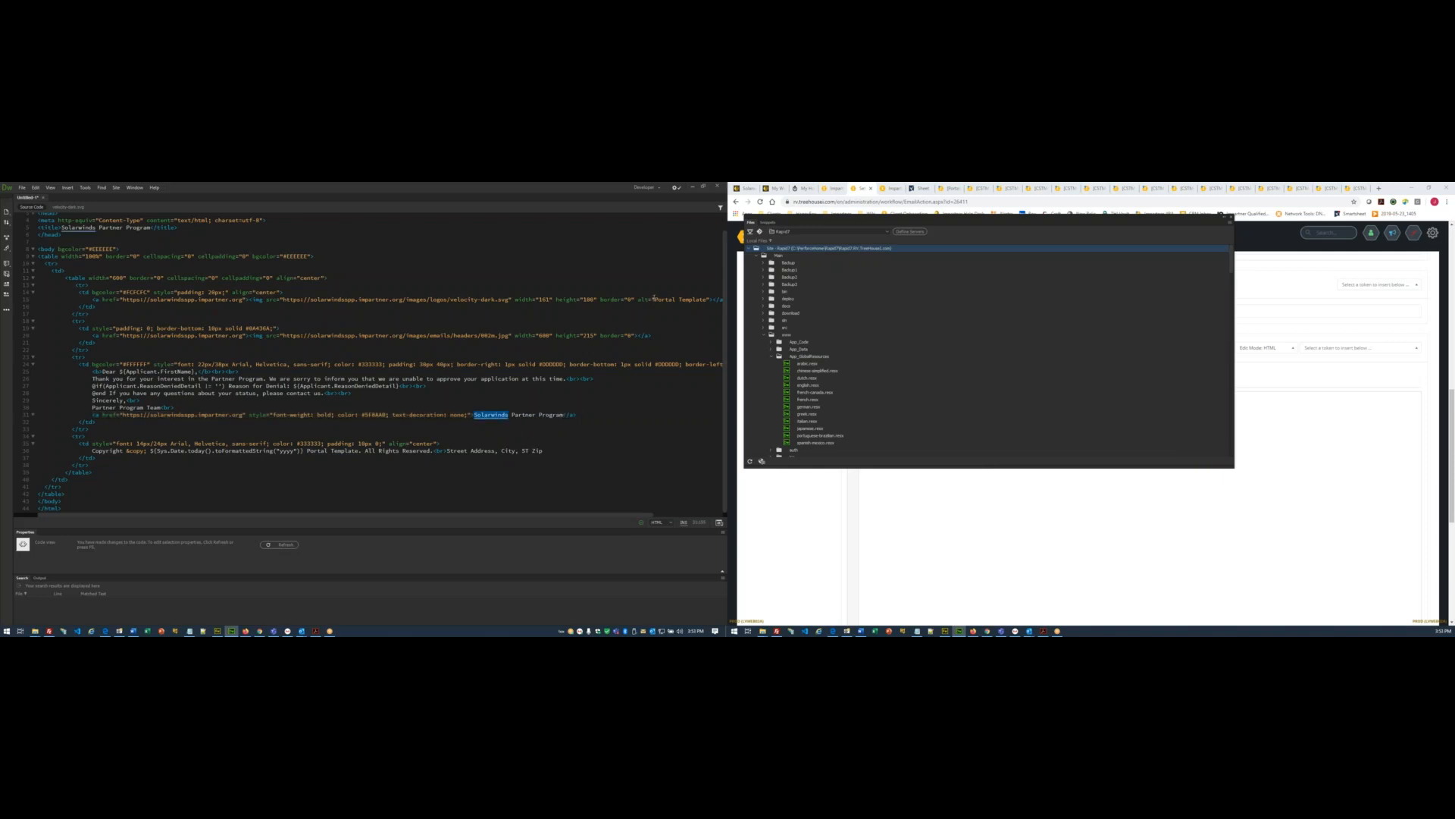
pyautogui.moveTo(657, 300); pyautogui.dragTo(710, 300)
pyautogui.hotkey('ctrl', 'v')
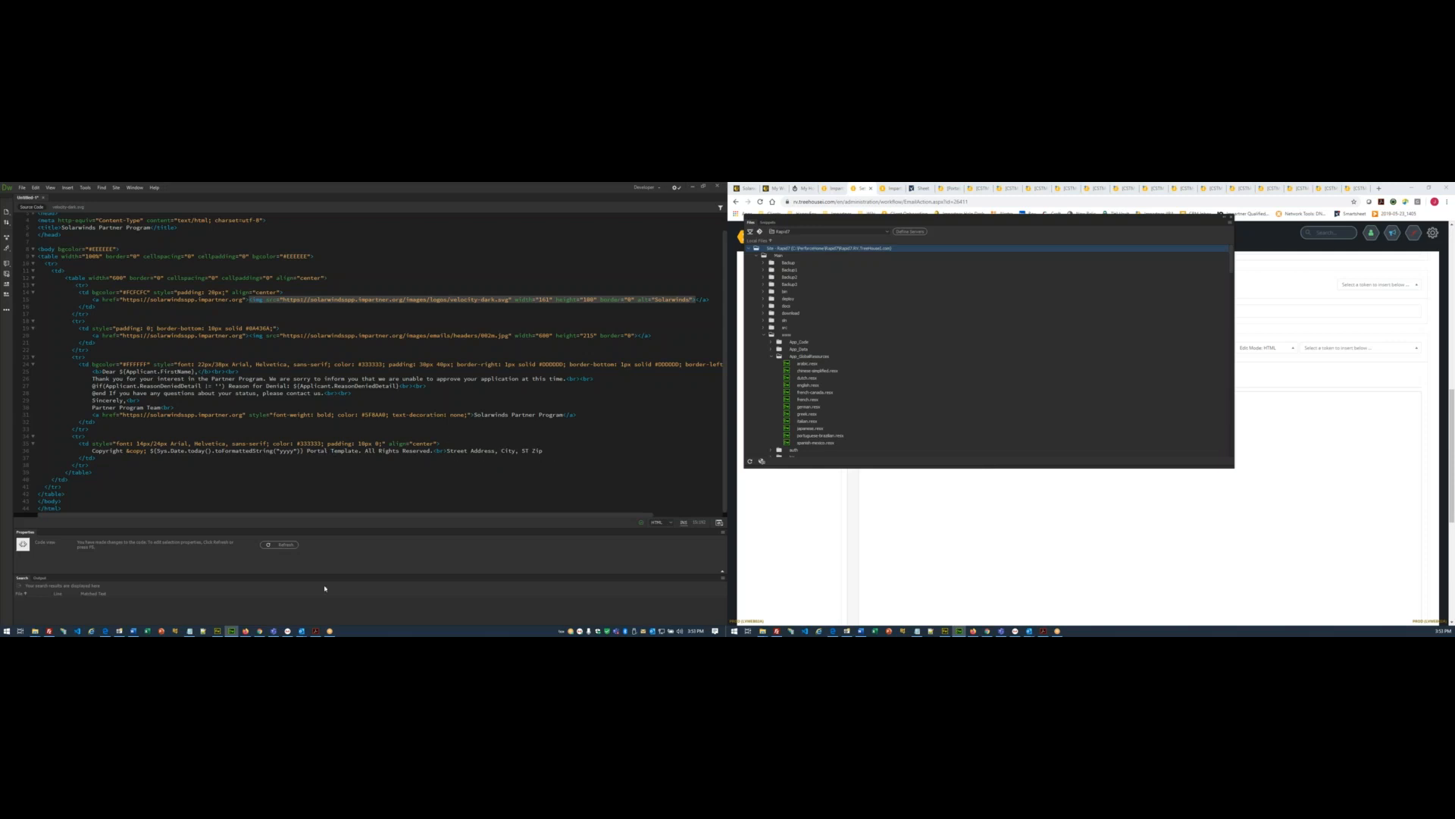
pyautogui.click(259, 631)
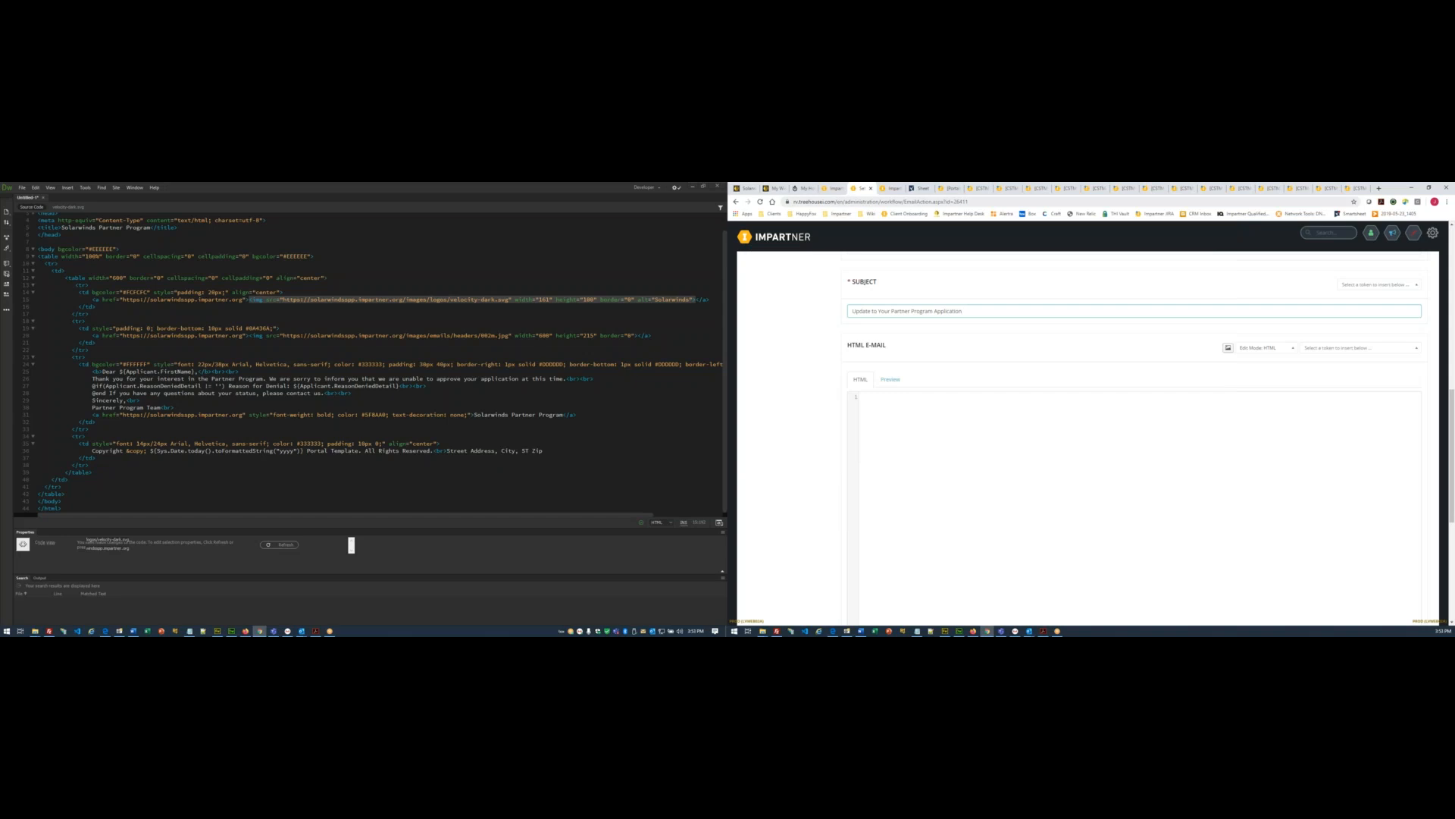
# - Load solarwinds.com from the ticket's Website field and scroll to its SolarWinds Worldwide, LLC footer
pyautogui.click(742, 188)
pyautogui.scroll(2, 902, 360)
pyautogui.moveTo(849, 444); pyautogui.dragTo(775, 443)
pyautogui.hotkey('ctrl', 'c')
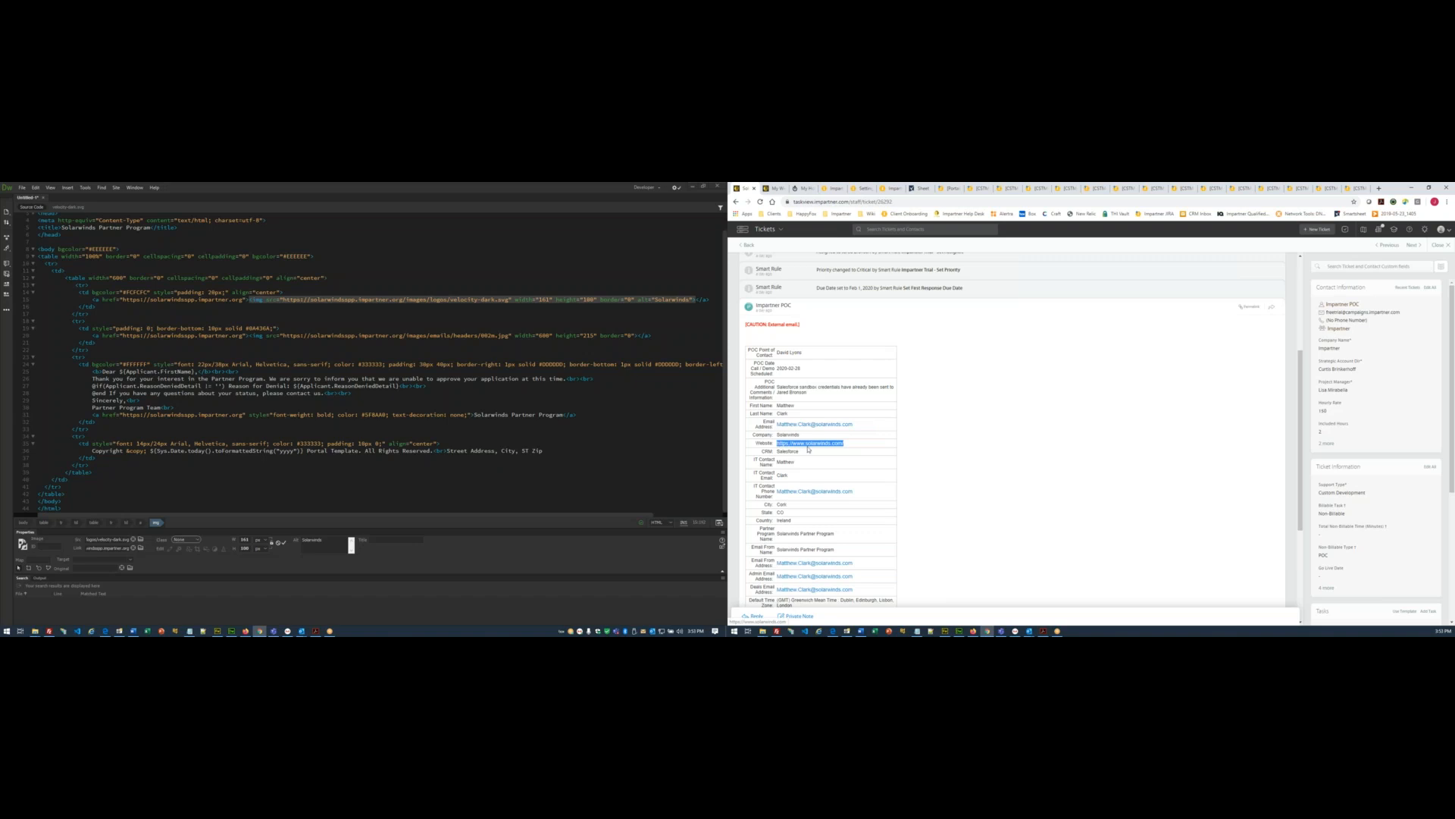
pyautogui.click(1378, 190)
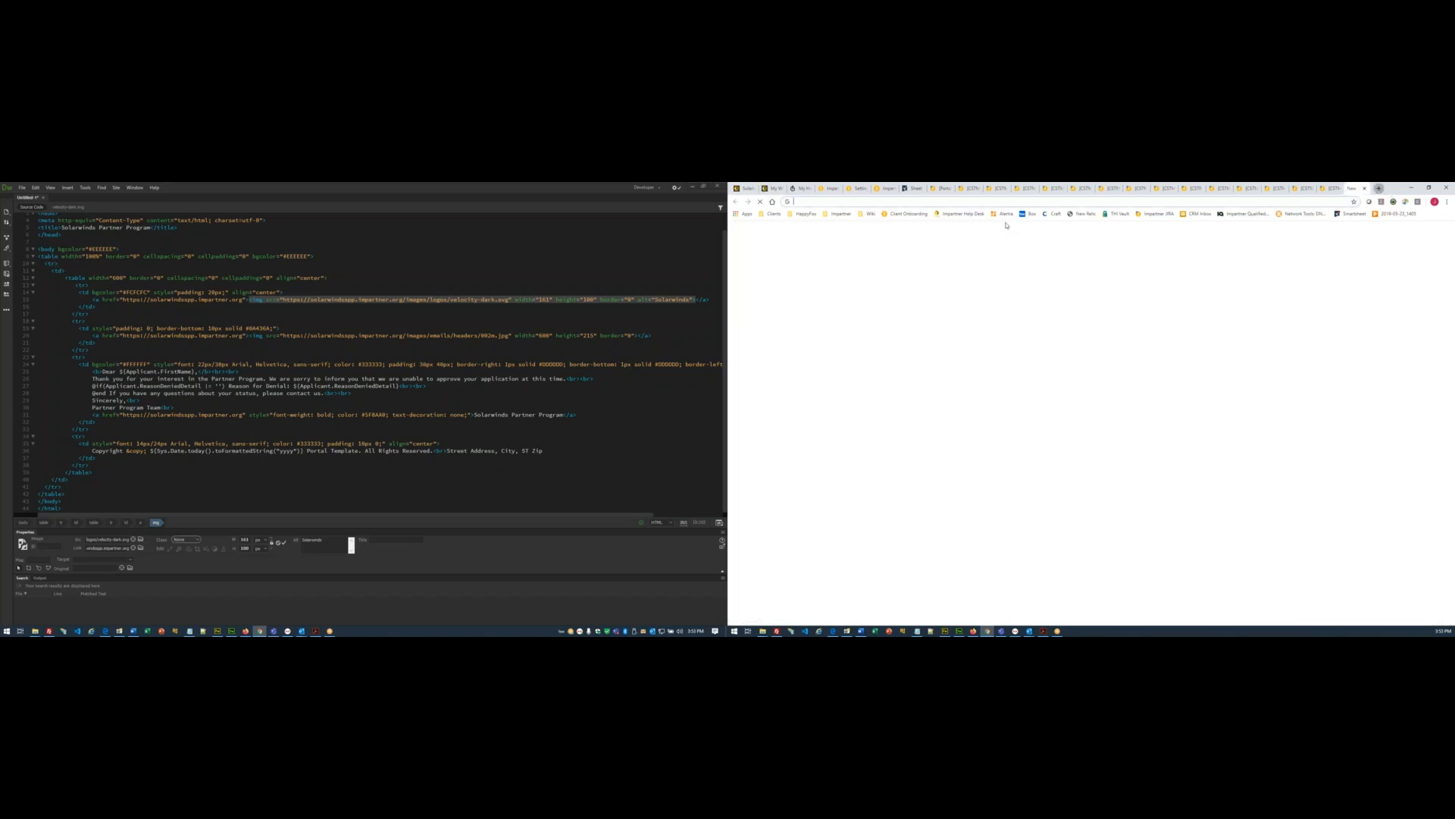
pyautogui.hotkey('ctrl', 'v')
pyautogui.press('Return')
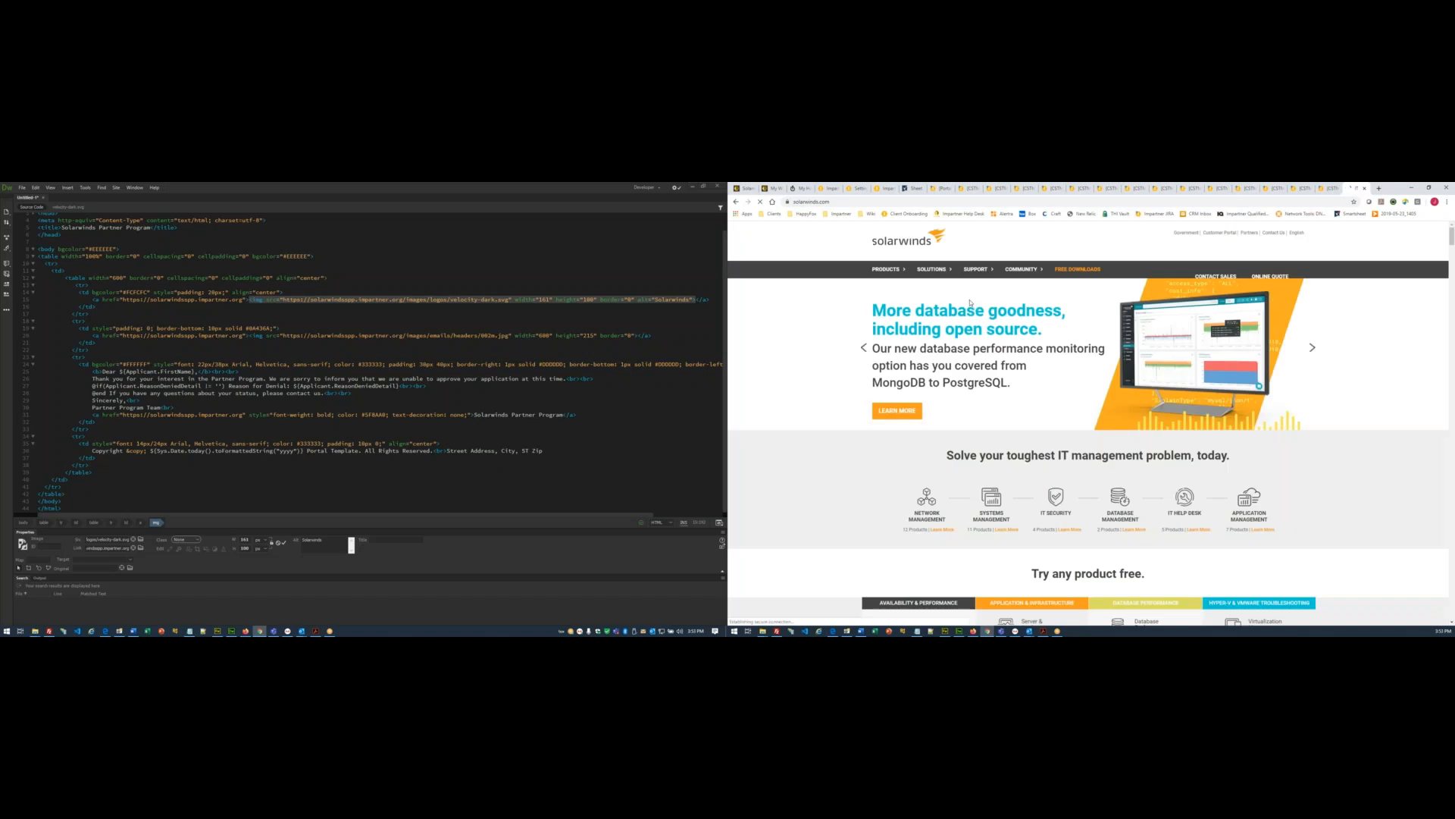
pyautogui.scroll(-5, 1097, 388)
pyautogui.scroll(-10, 1097, 388)
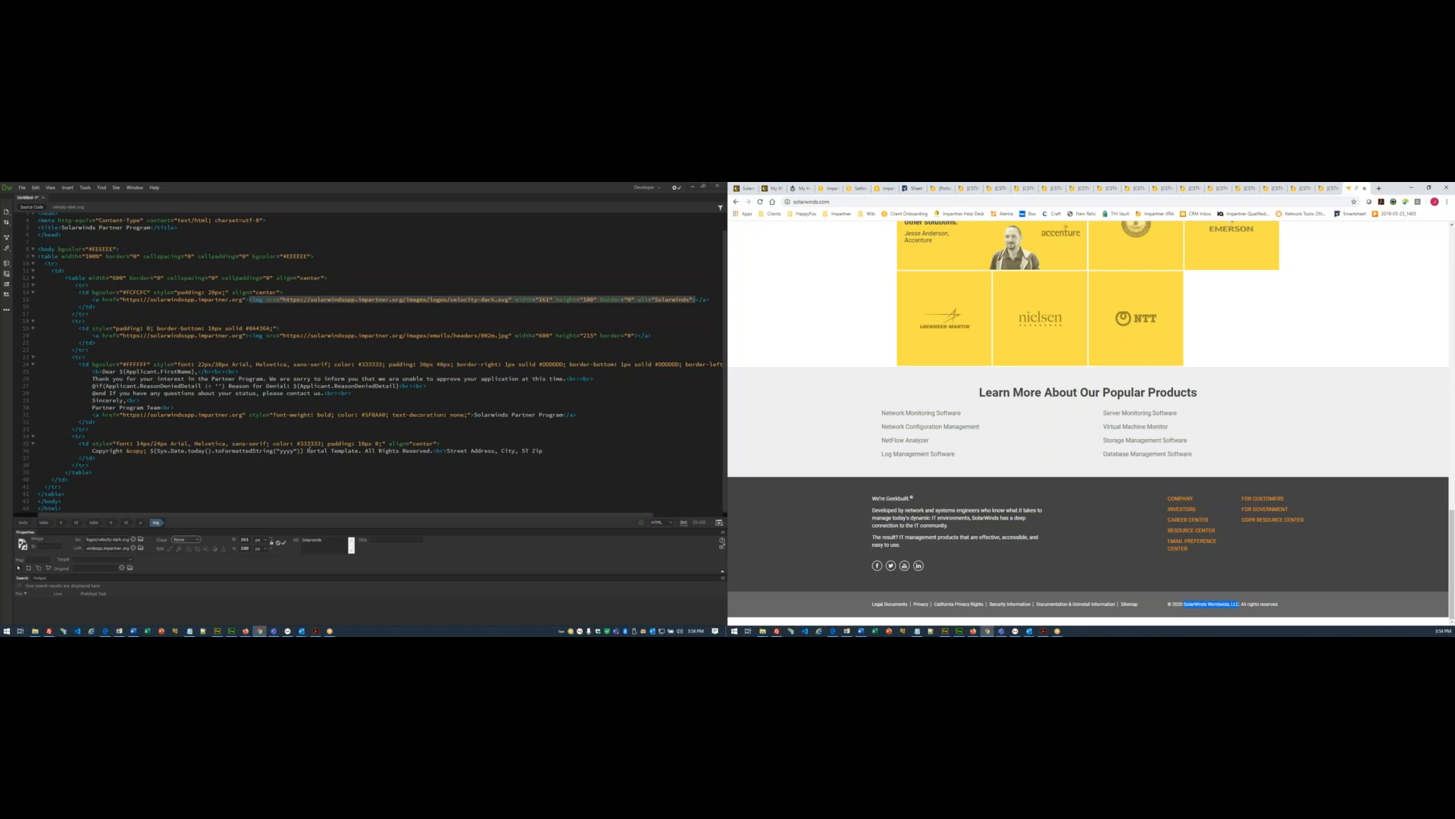
pyautogui.click(307, 450)
# - Replace Portal Template in the copyright line with SolarWinds Worldwide, LLC
pyautogui.moveTo(308, 450); pyautogui.dragTo(356, 451)
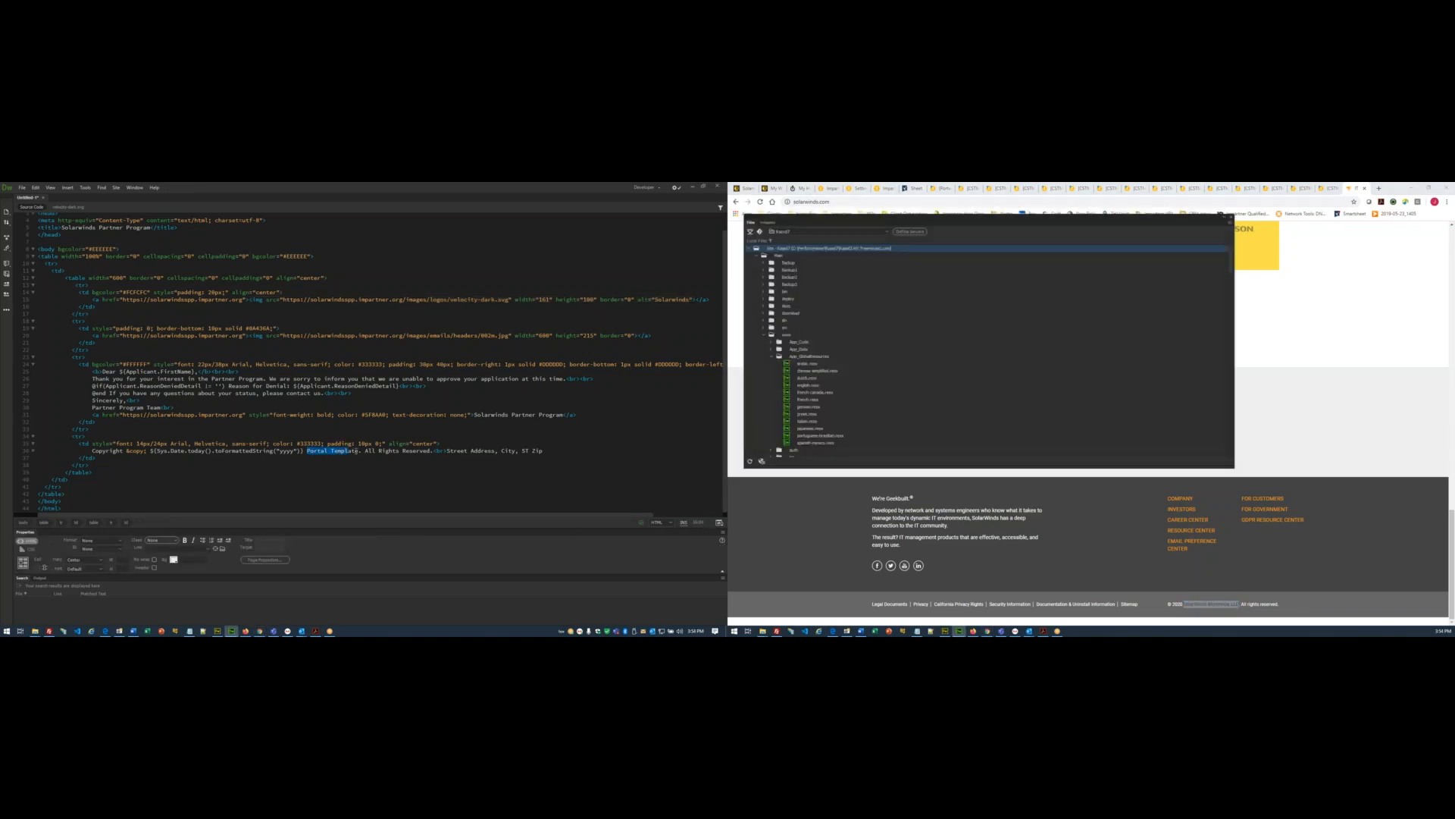
pyautogui.write('SolarWinds Worldwide, LLC')
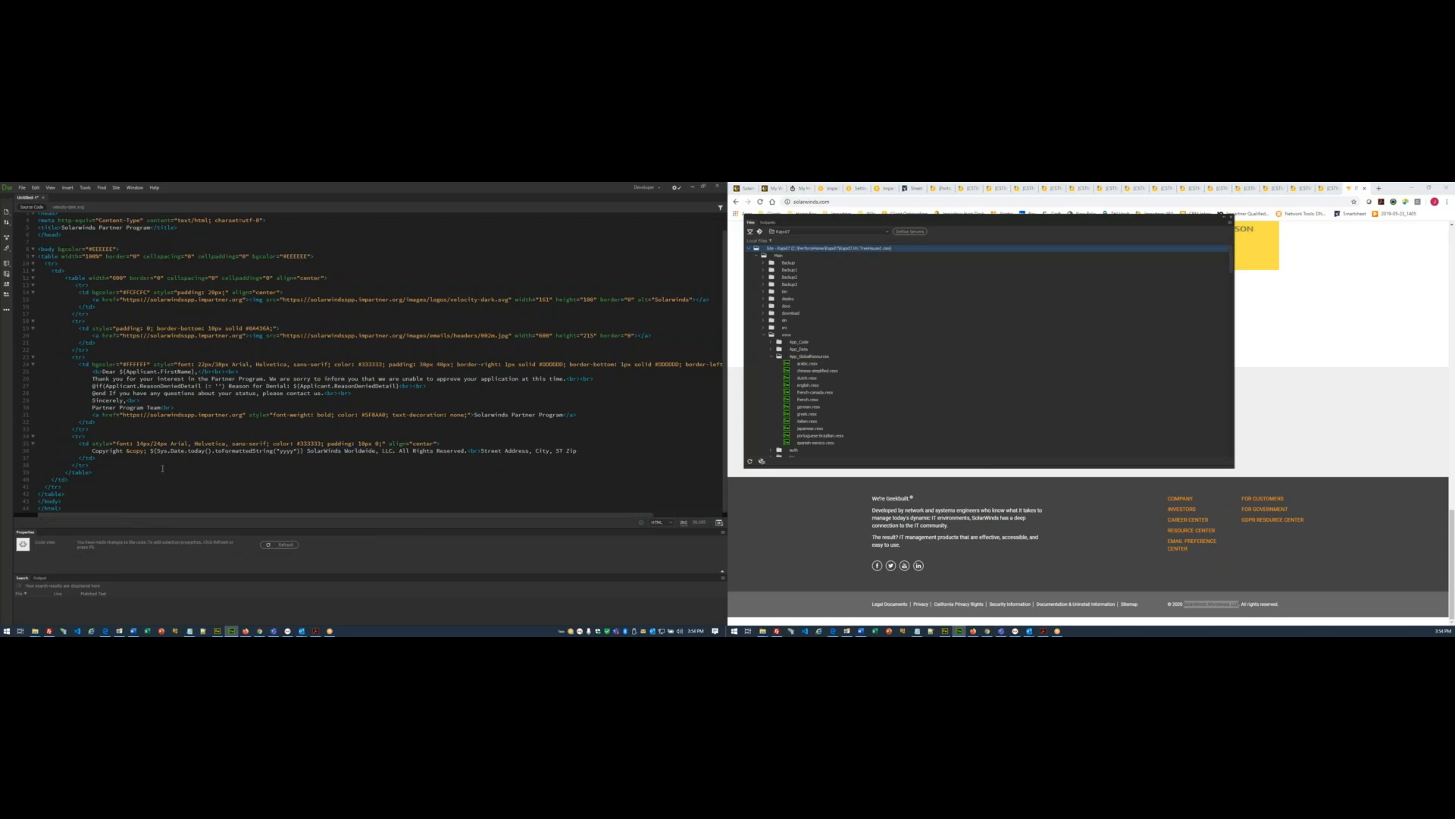
pyautogui.doubleClick(326, 450)
pyautogui.hotkey('ctrl', 'c')
pyautogui.click(670, 300)
# - Capitalise Solarwinds as SolarWinds in the sign-off link text and the page title
pyautogui.doubleClick(491, 415)
pyautogui.hotkey('ctrl', 'v')
pyautogui.scroll(1, 95, 378)
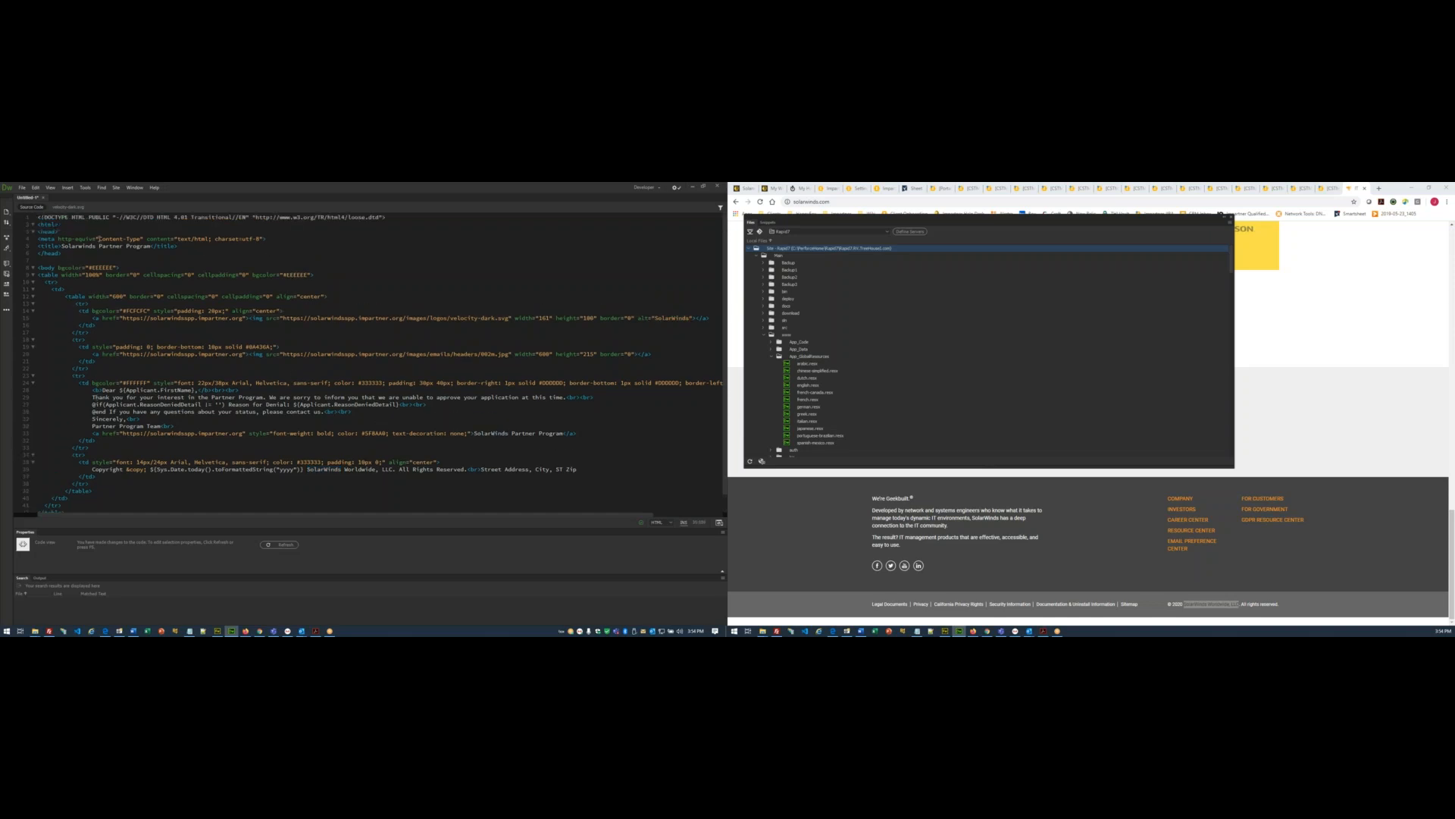
pyautogui.doubleClick(79, 246)
pyautogui.hotkey('ctrl', 'v')
pyautogui.scroll(-1, 413, 350)
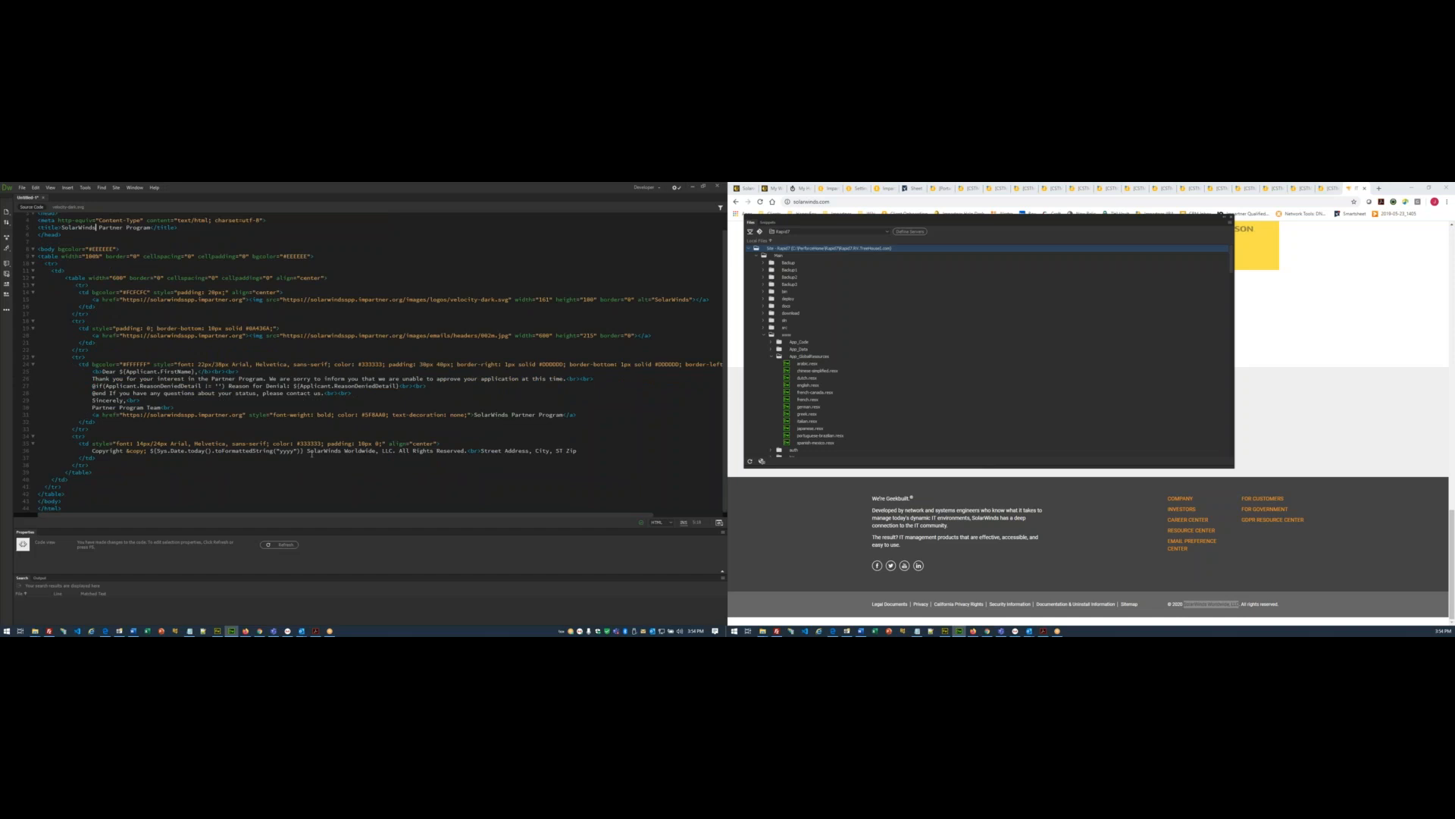
pyautogui.click(257, 414)
pyautogui.click(130, 419)
pyautogui.scroll(1, 177, 374)
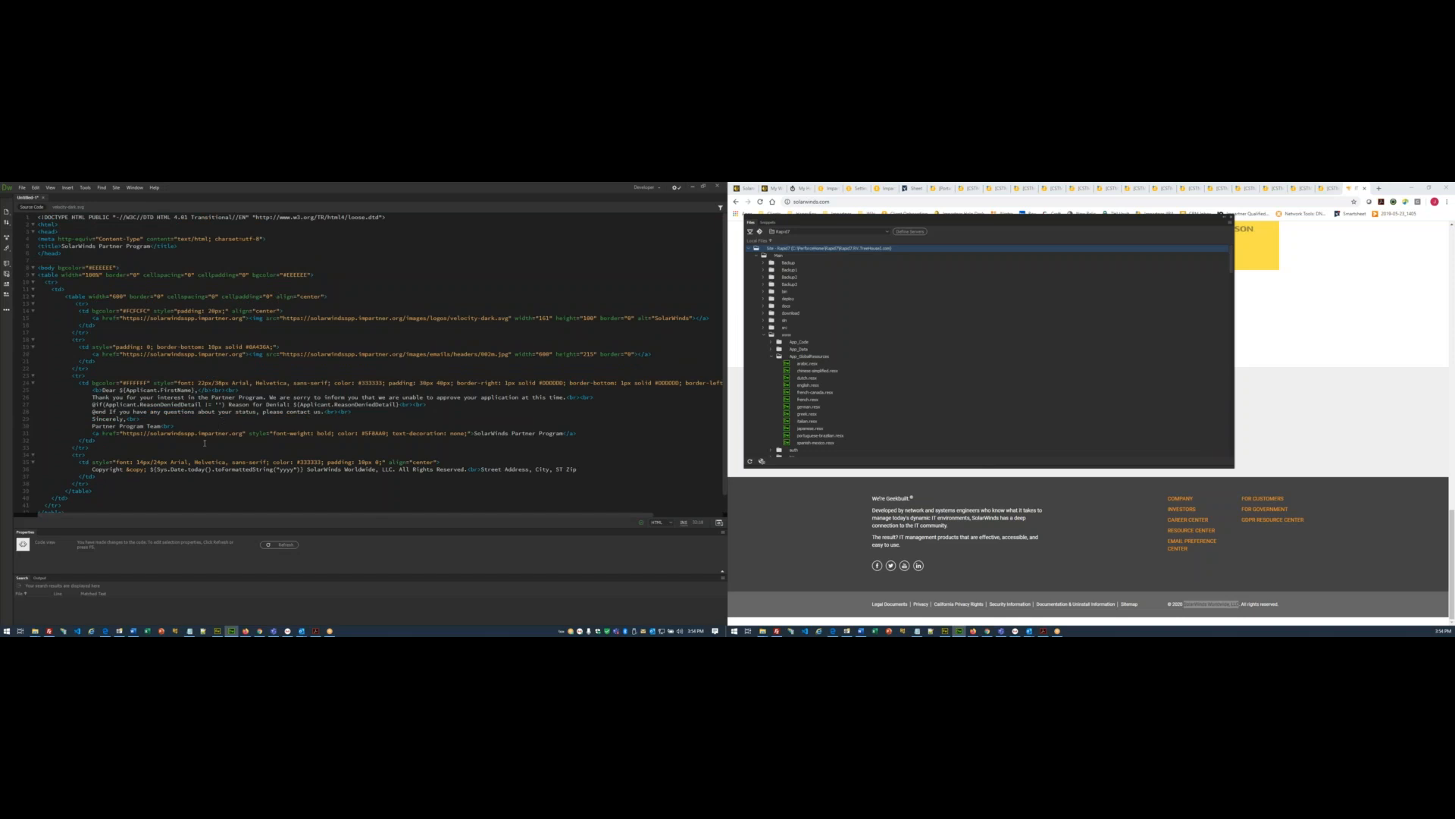
pyautogui.hotkey('ctrl', 'a')
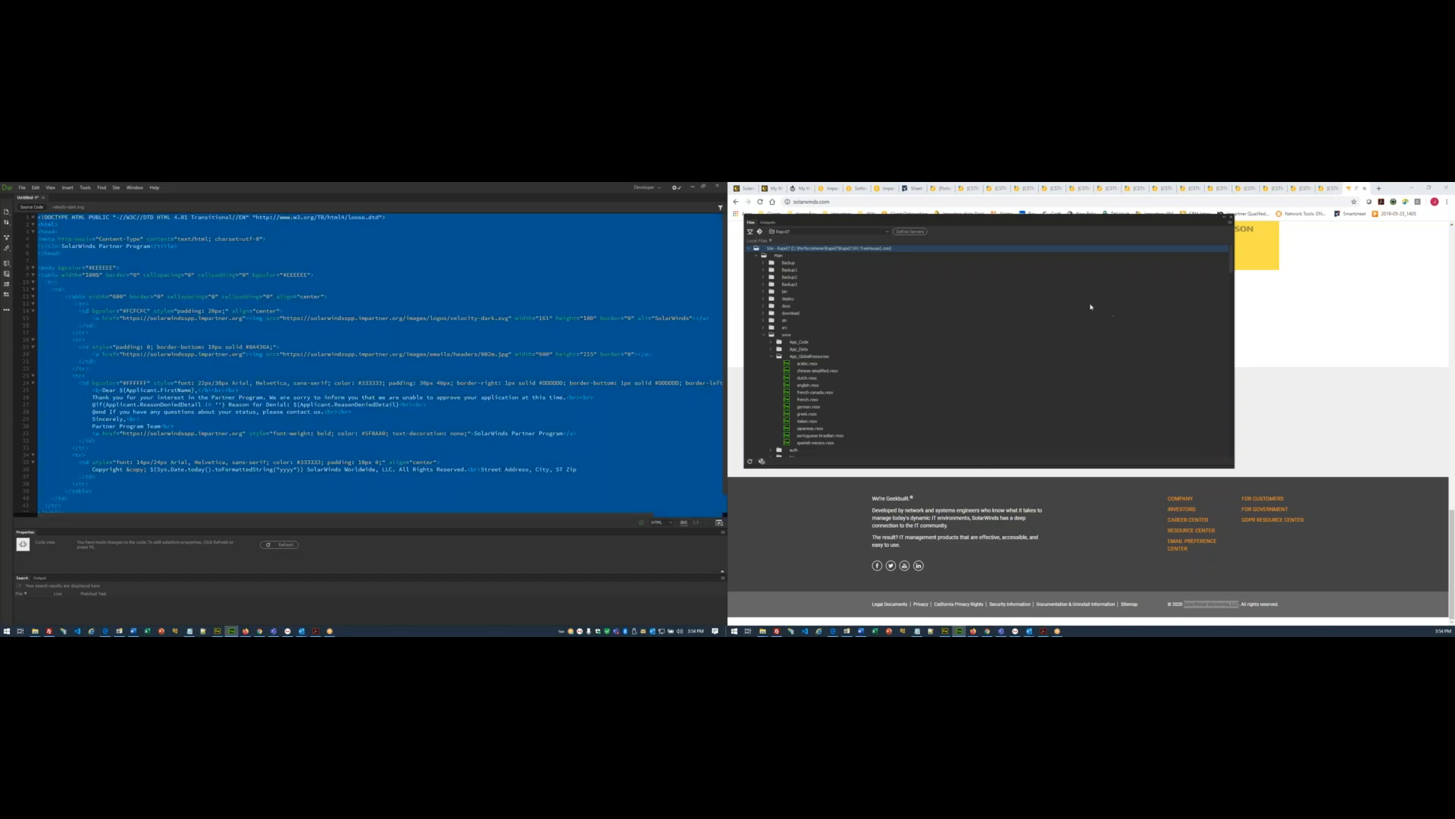
# - Paste the edited template into the HTML E-mail body and preview the rendered email
pyautogui.click(1416, 363)
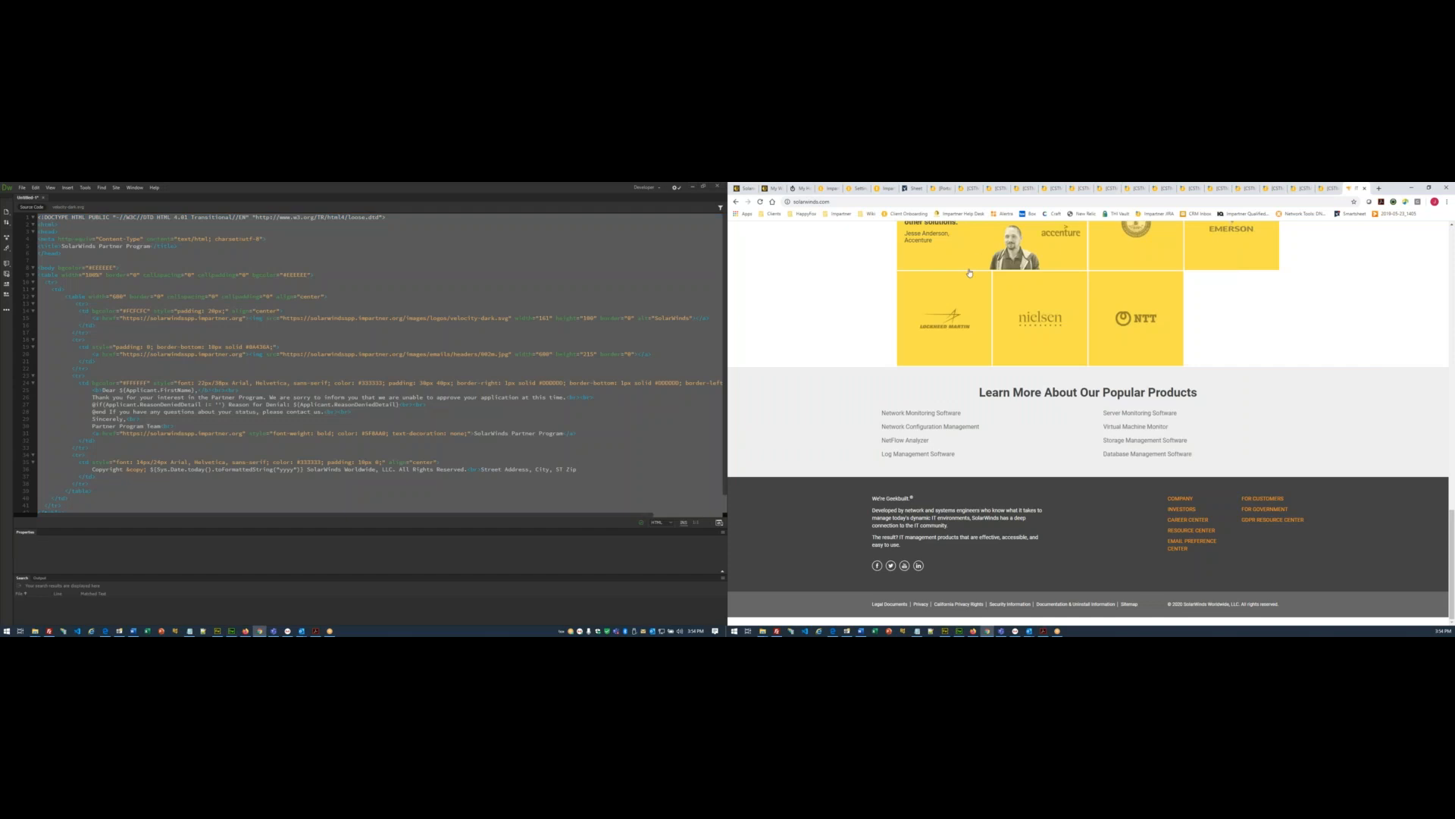
pyautogui.click(861, 189)
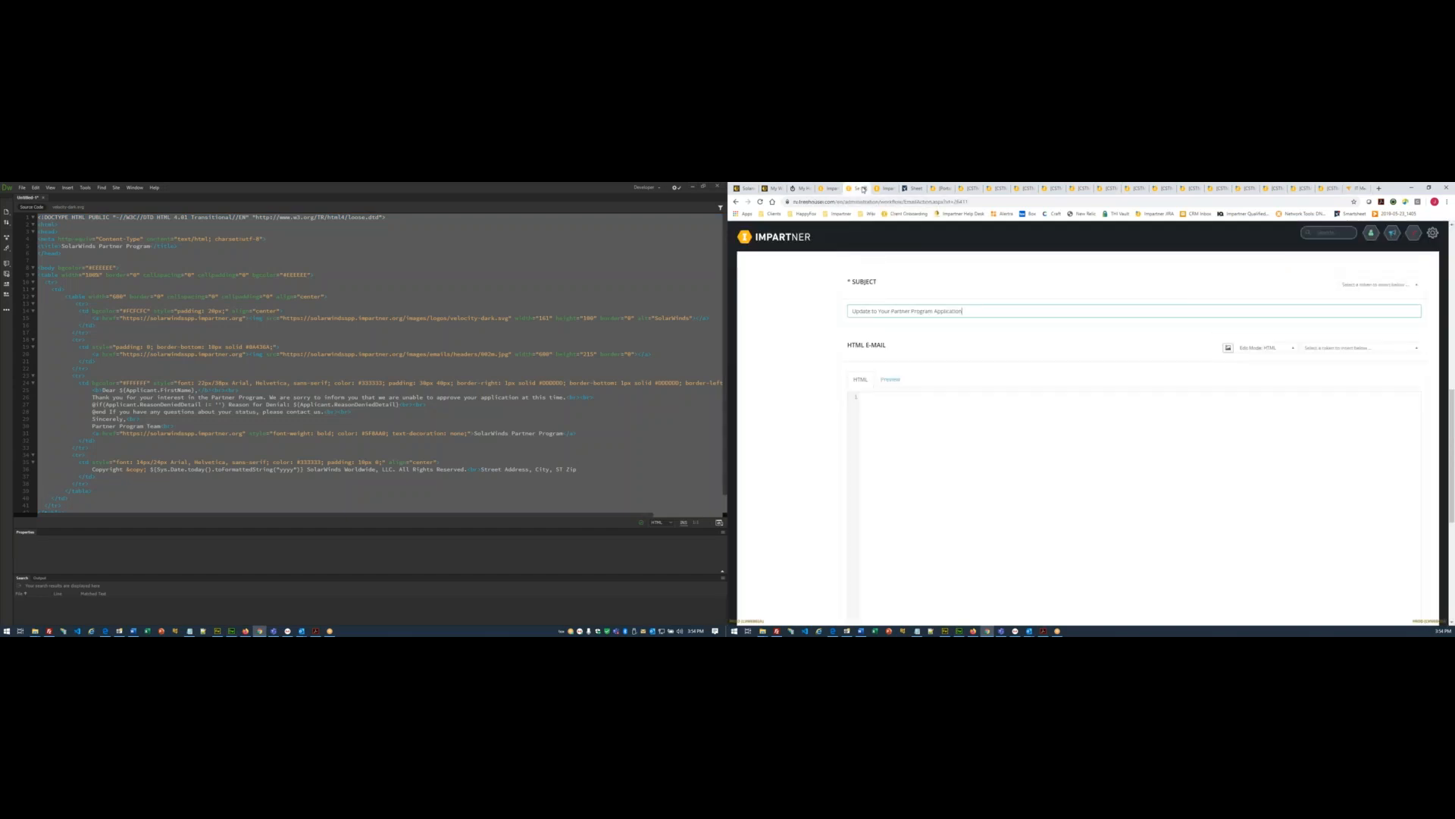
pyautogui.click(905, 452)
pyautogui.hotkey('ctrl', 'v')
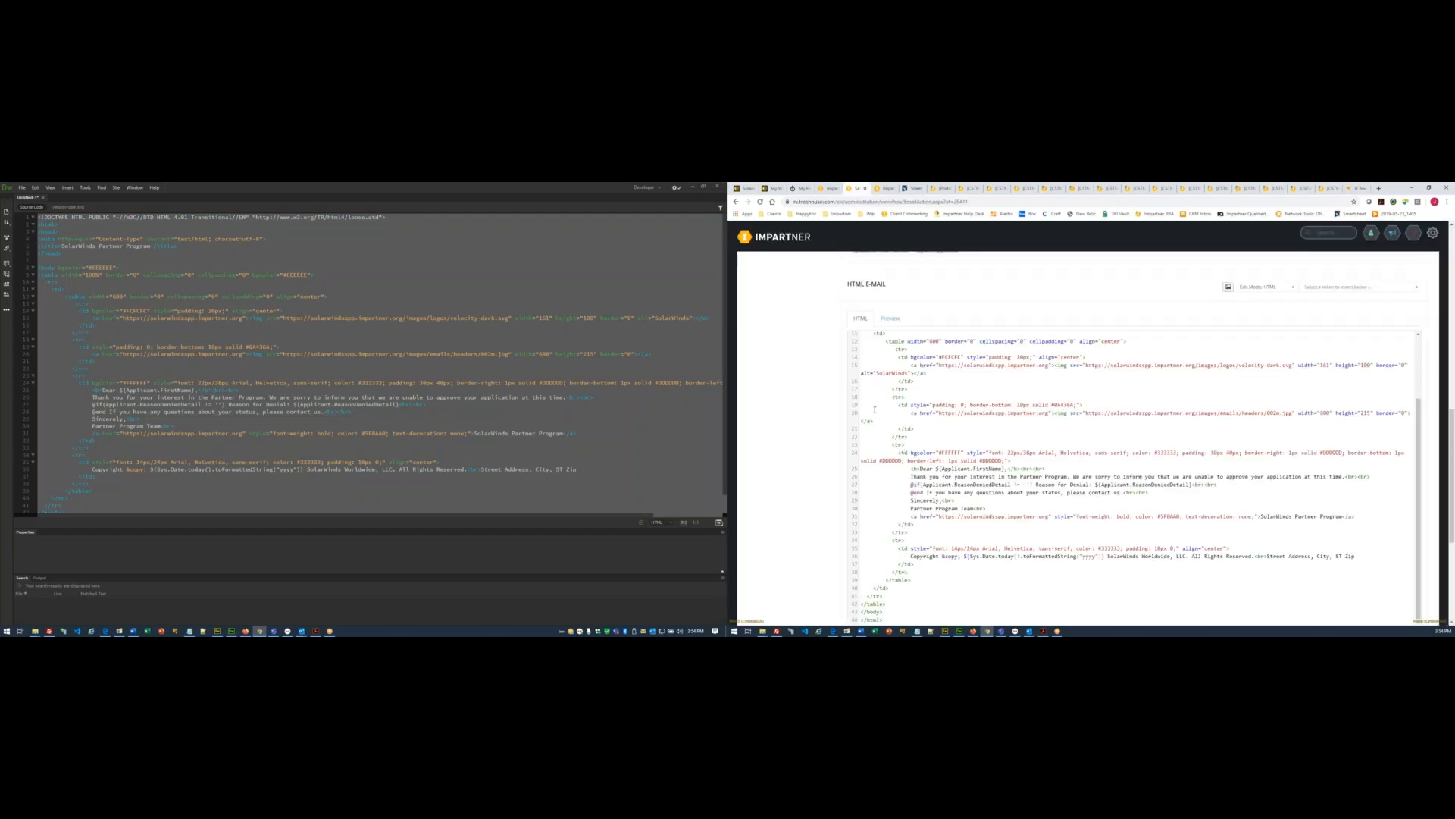
pyautogui.click(891, 319)
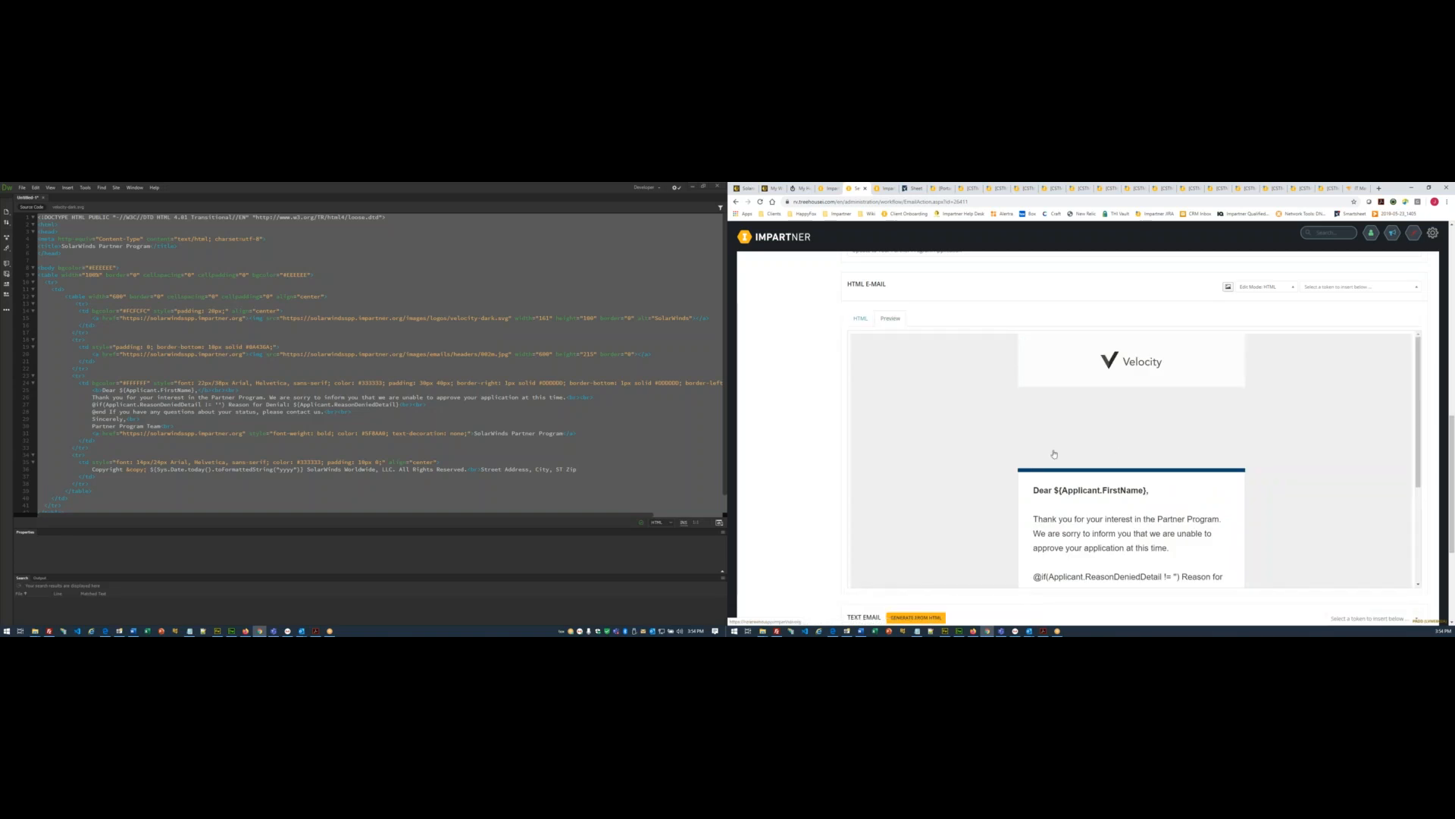
pyautogui.scroll(-3, 816, 442)
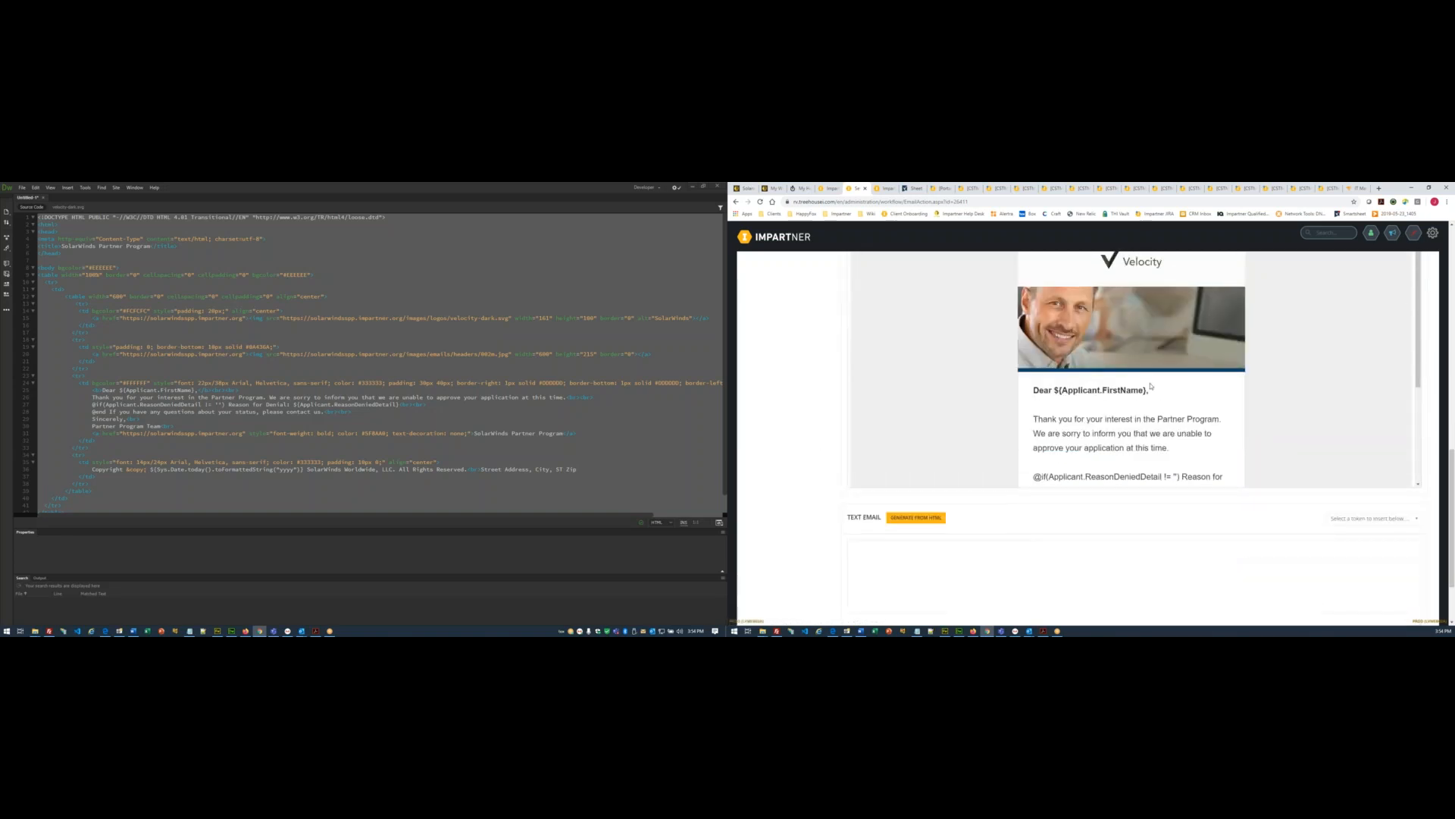
pyautogui.scroll(2, 1150, 383)
pyautogui.scroll(-3, 832, 404)
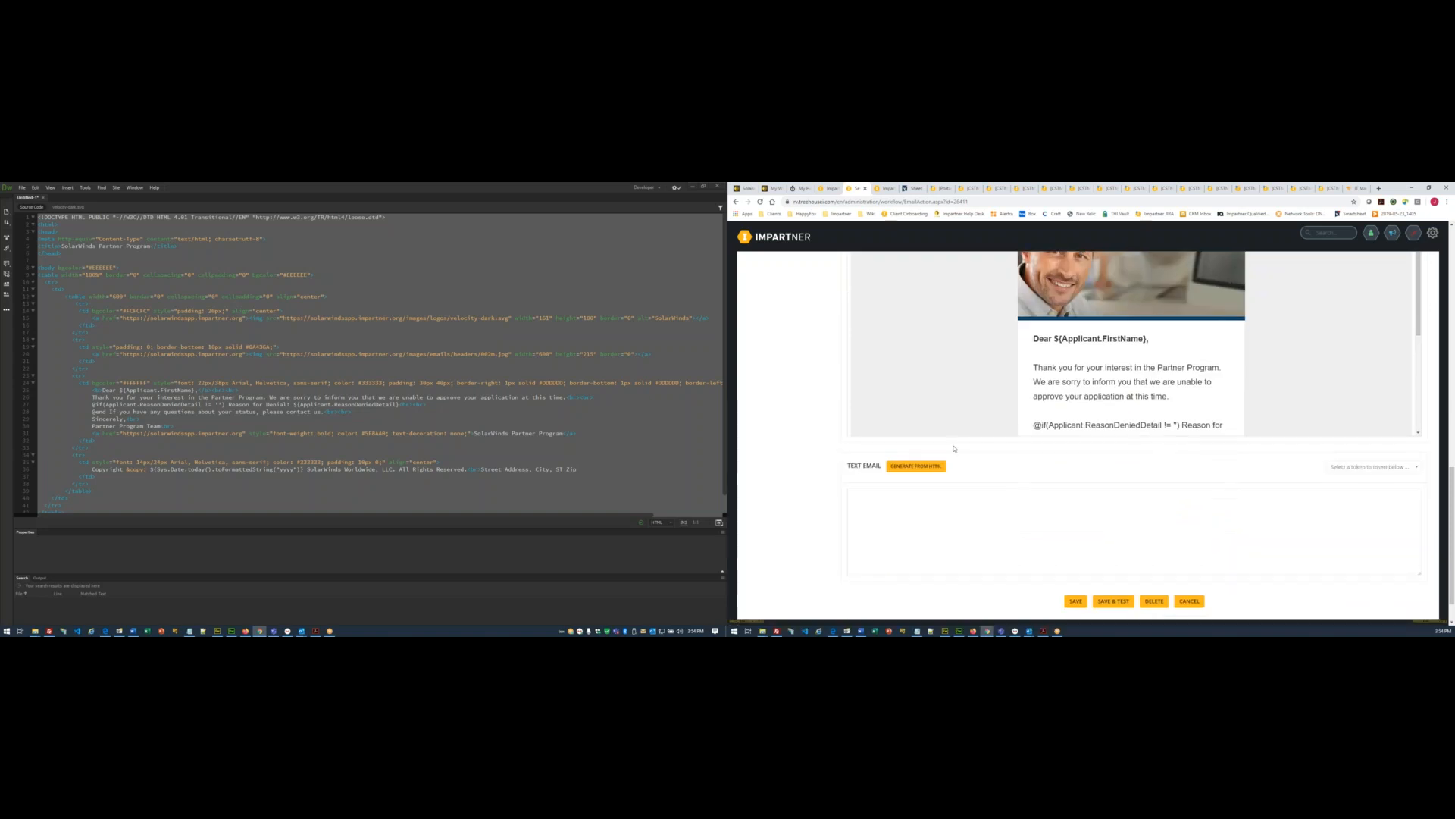
# - Generate the plain-text version from the HTML, save the action, and return to All Workflows
pyautogui.click(922, 466)
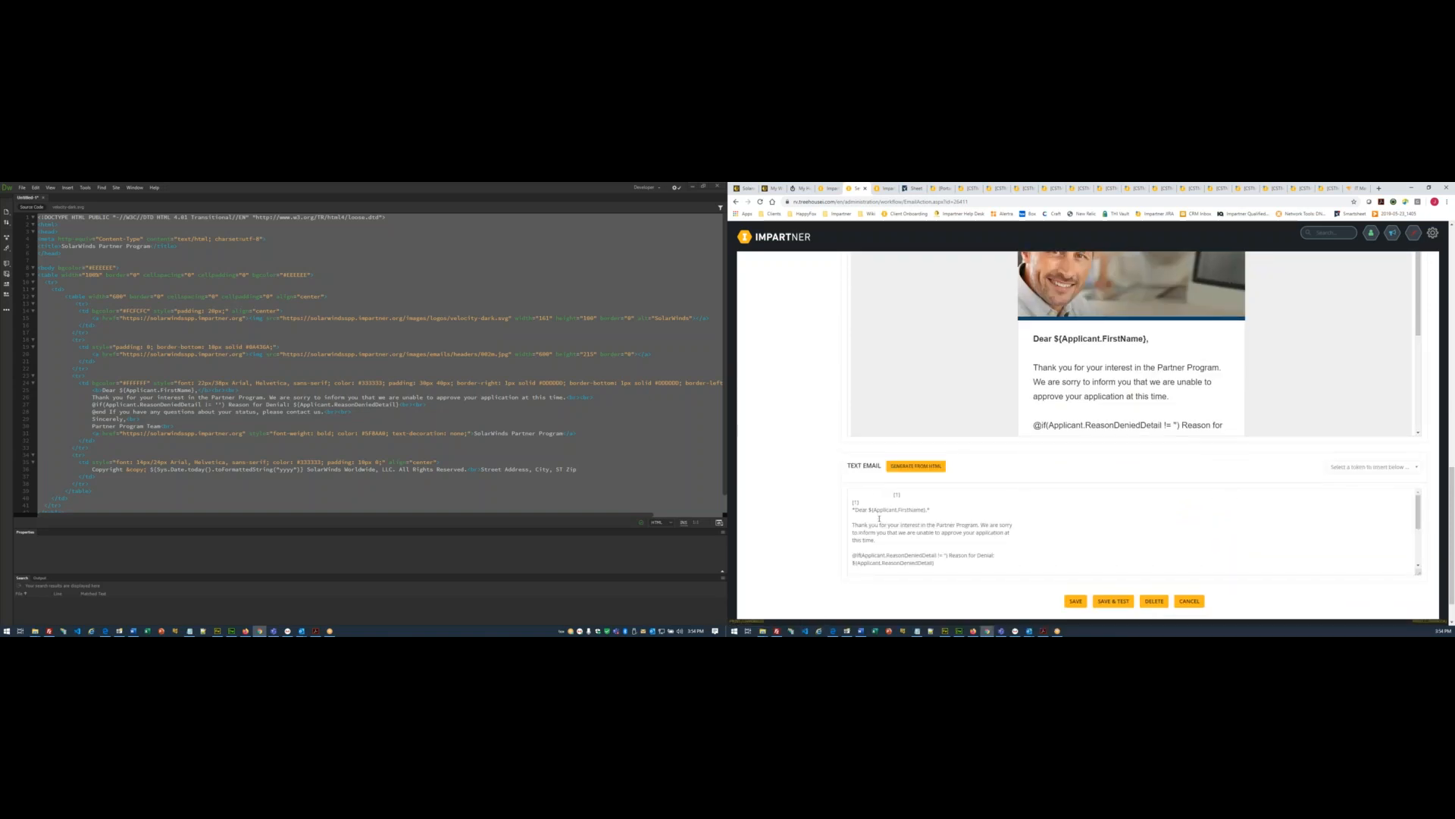
pyautogui.scroll(-1, 810, 505)
pyautogui.click(1076, 558)
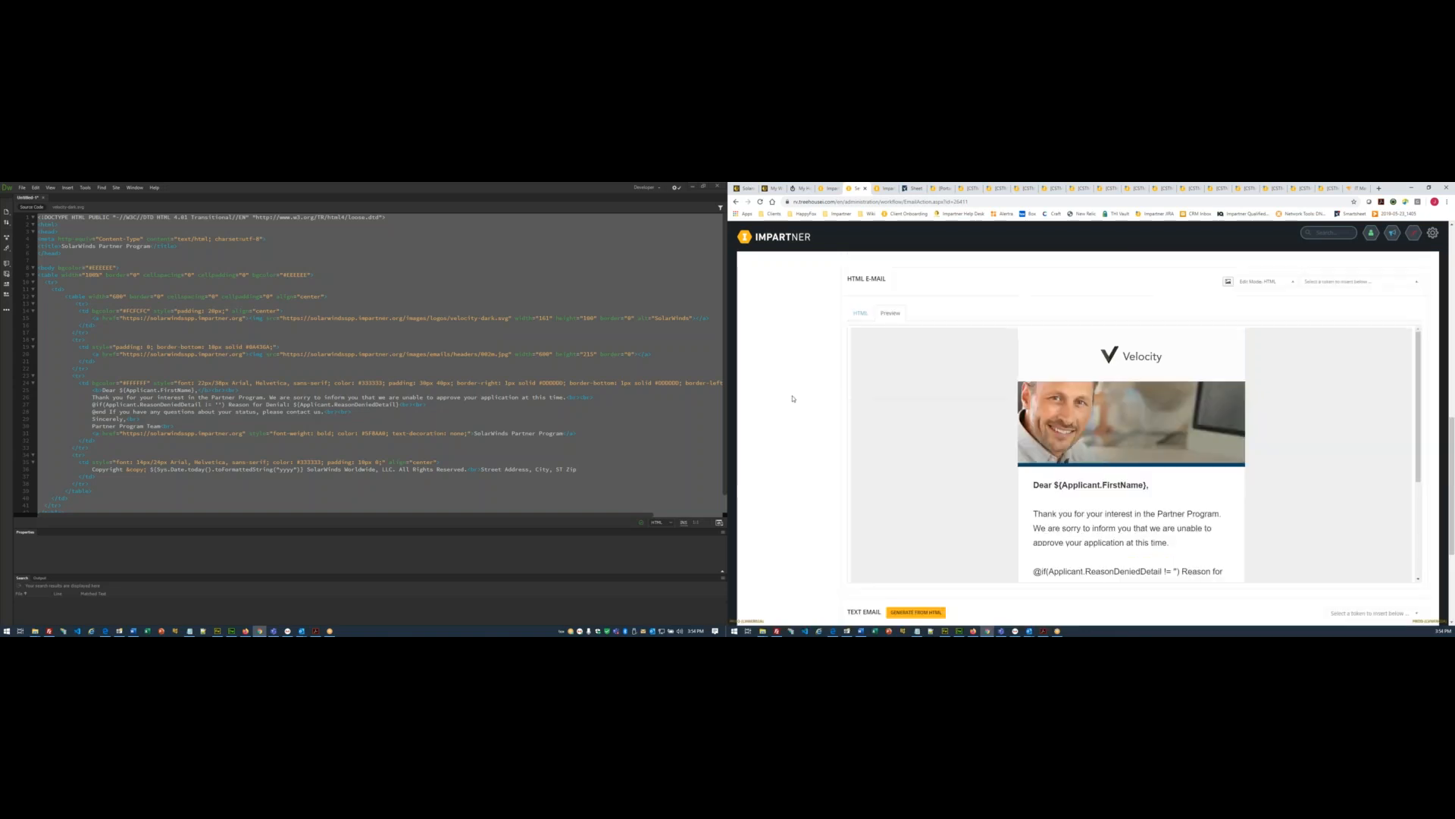
pyautogui.scroll(2, 1225, 404)
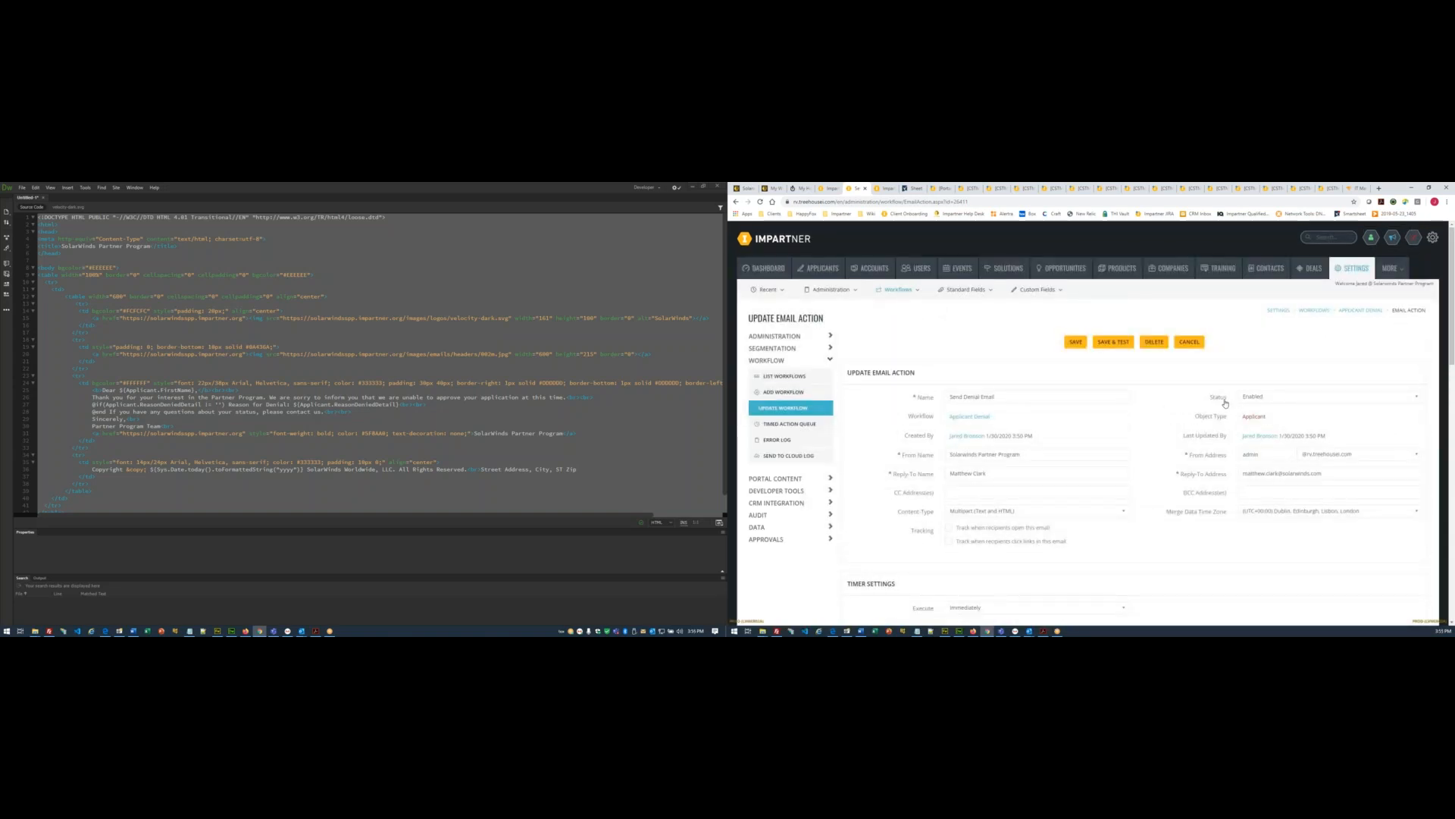
pyautogui.click(796, 378)
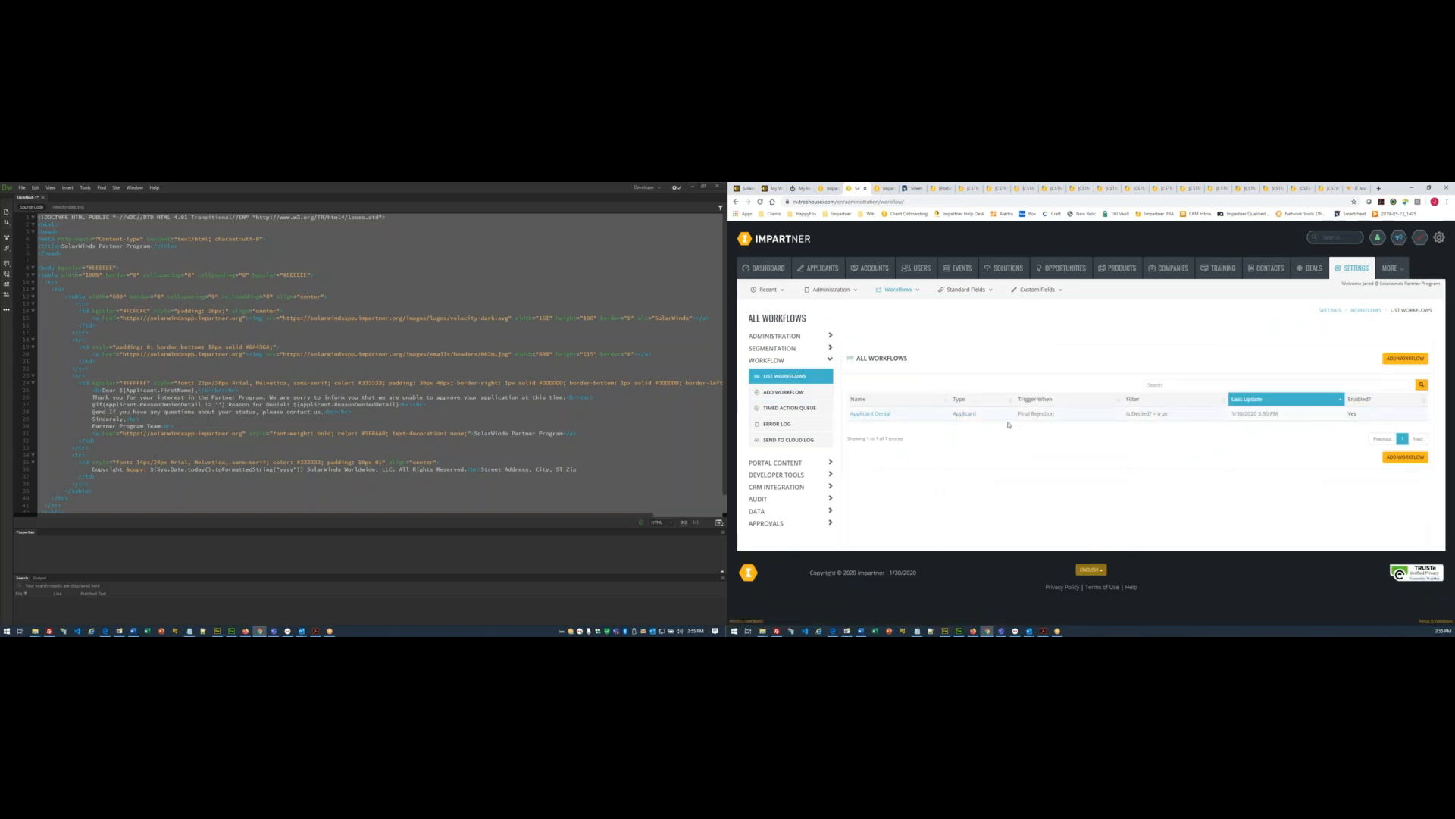
# - Open the existing Applicant Pending workflow from the workflows list for reference
pyautogui.click(246, 631)
pyautogui.scroll(10, 94, 343)
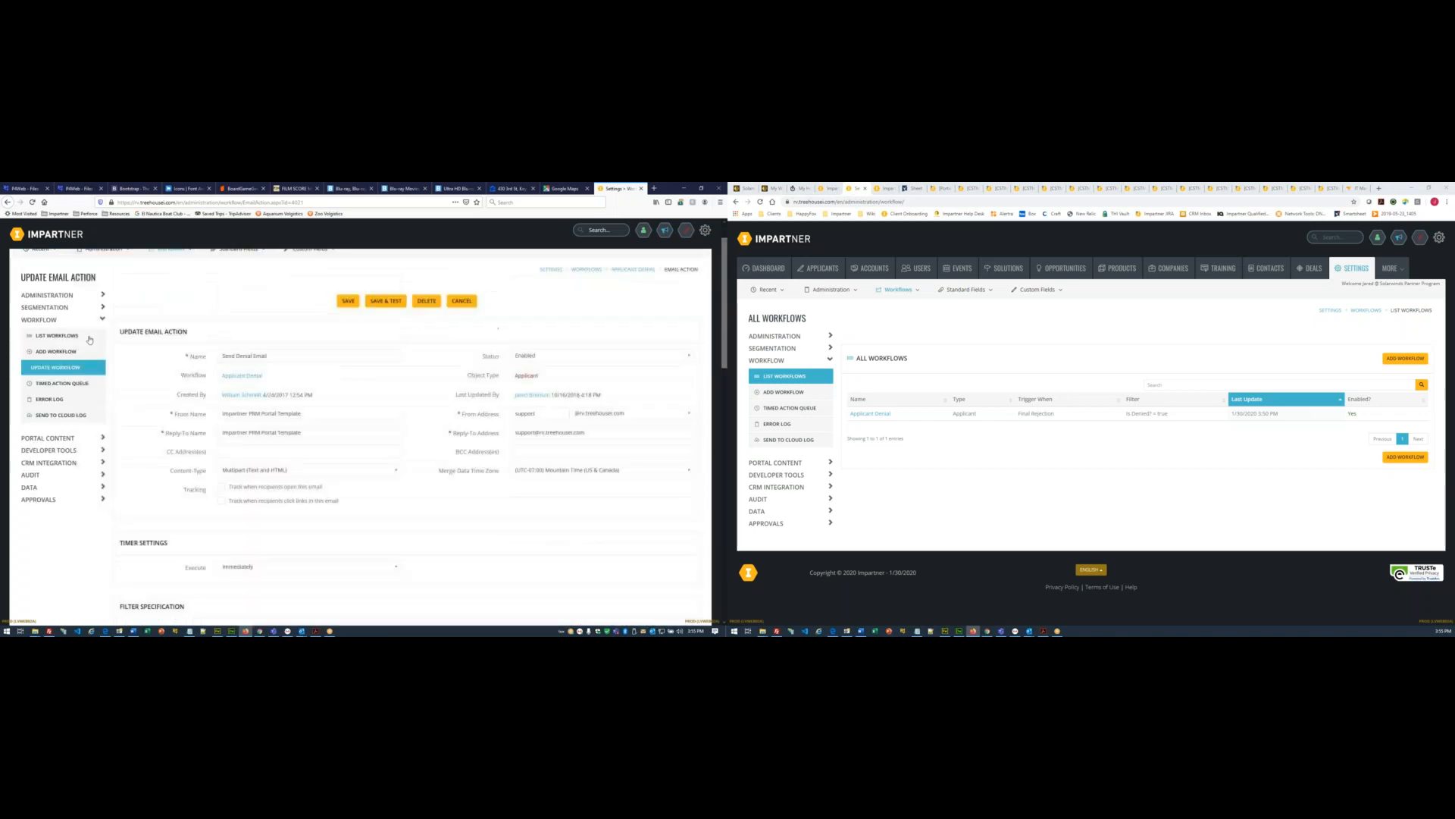
pyautogui.click(88, 339)
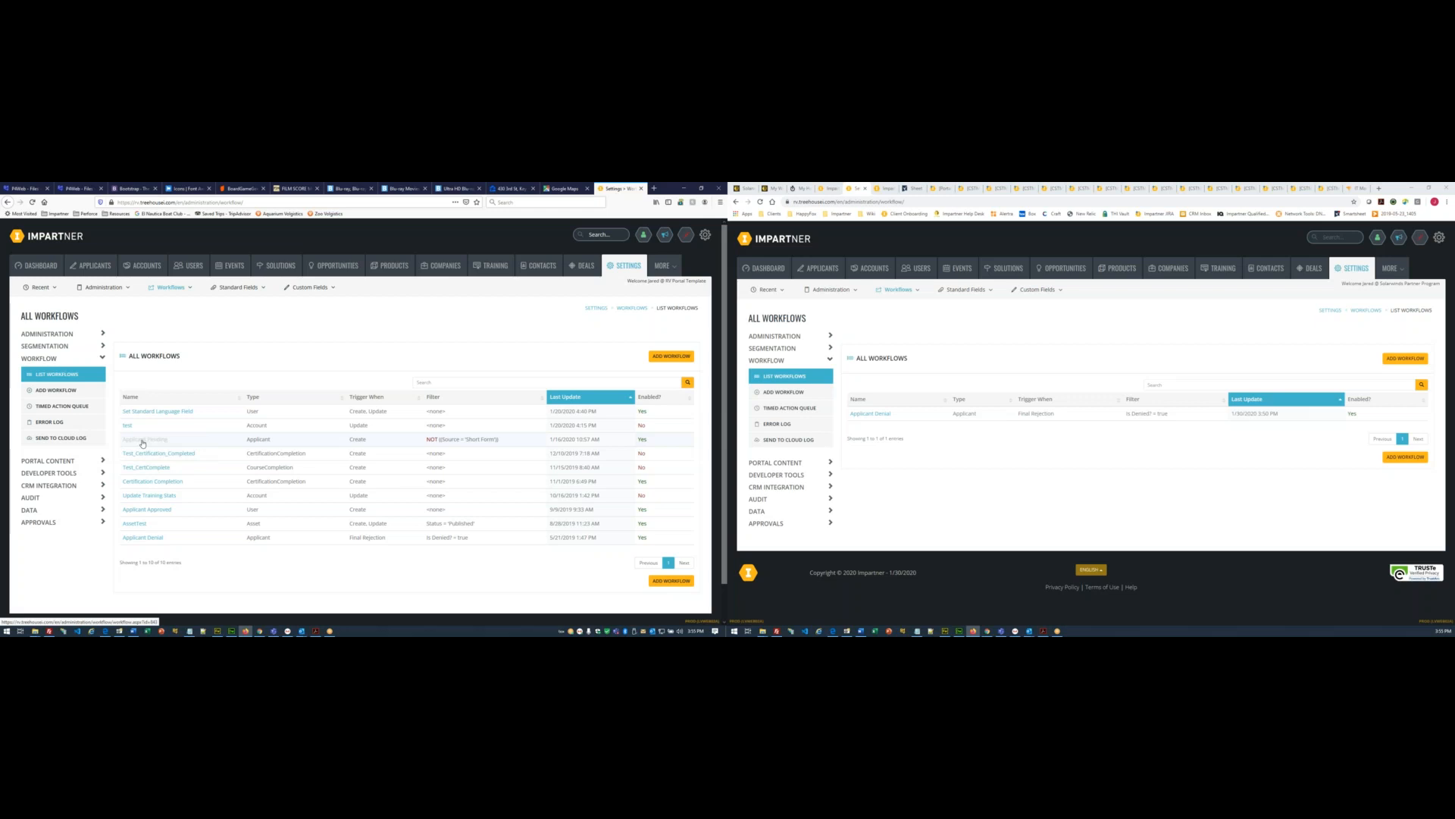
pyautogui.click(145, 439)
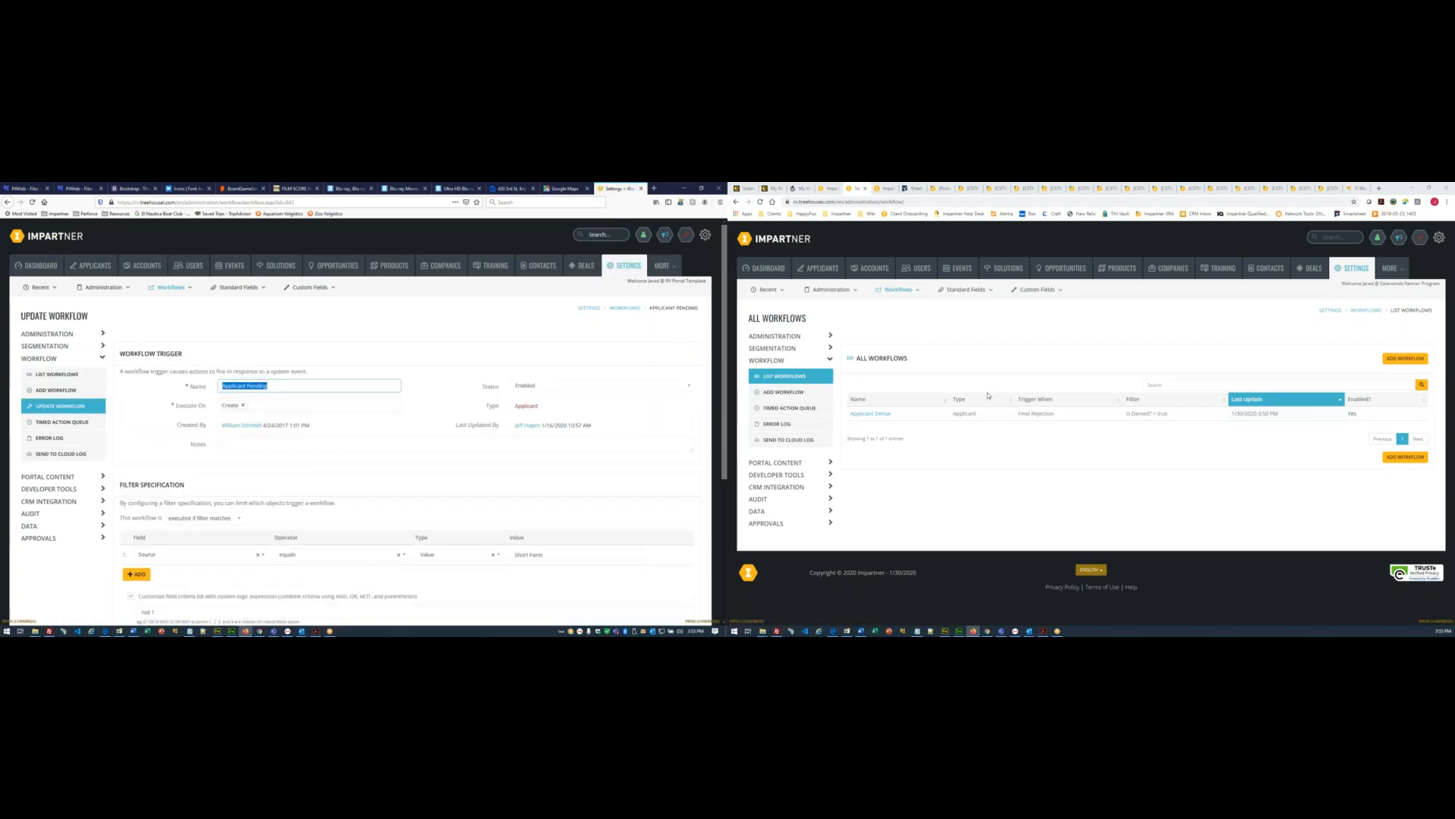
# - Start a new workflow with Workflow Type Applicant and continue to its trigger form
pyautogui.click(1406, 358)
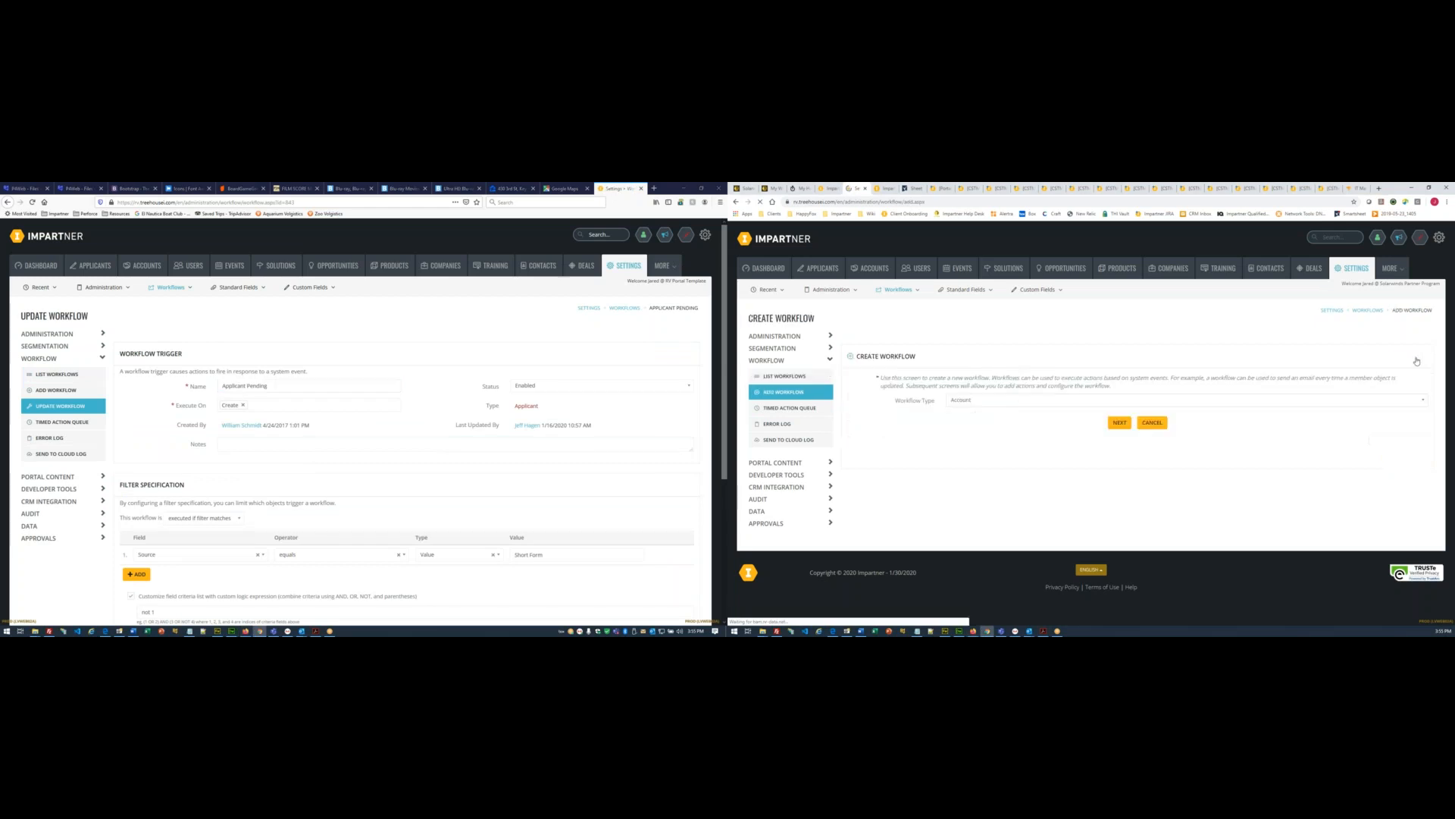
pyautogui.click(972, 405)
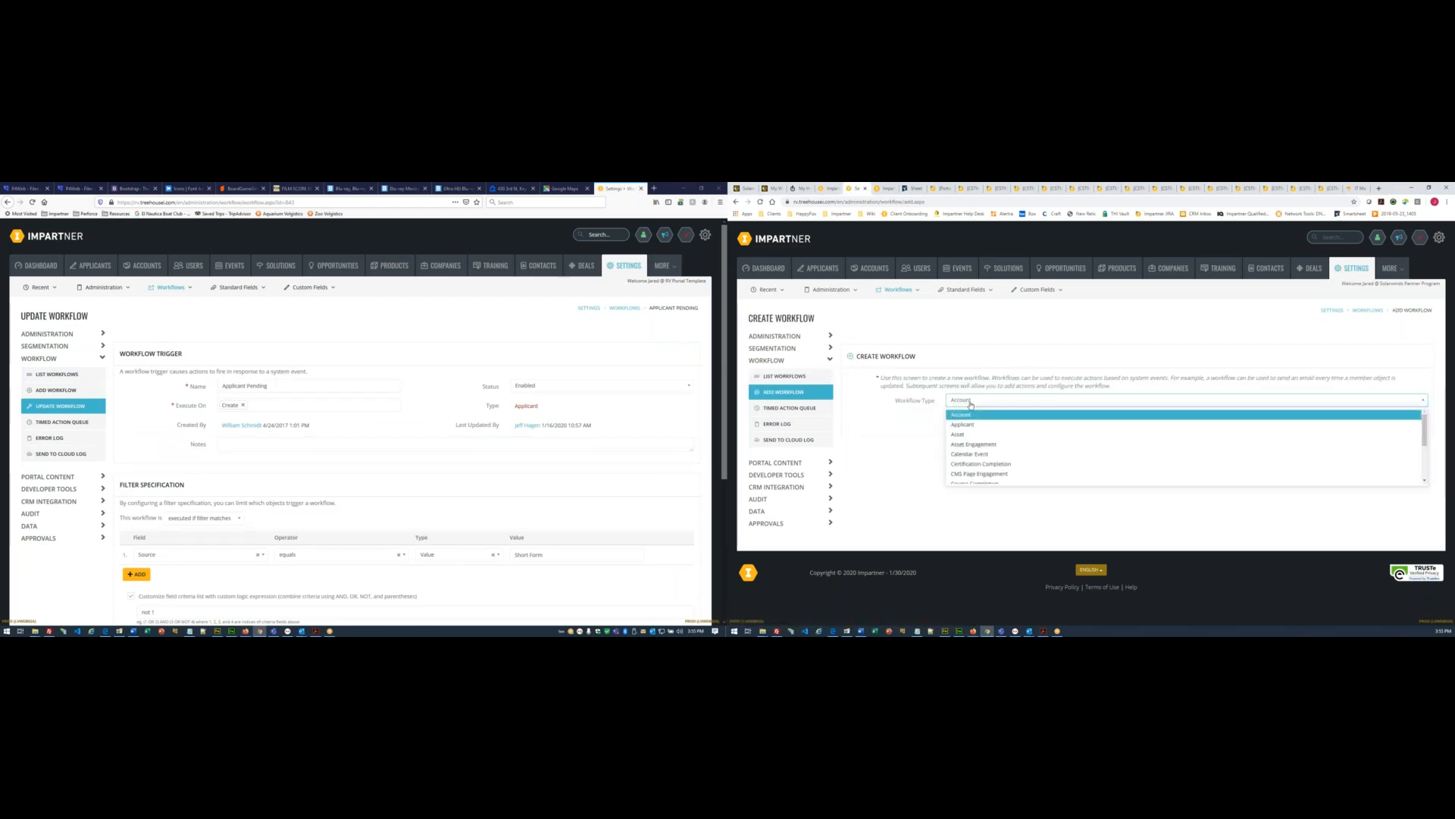
pyautogui.click(963, 424)
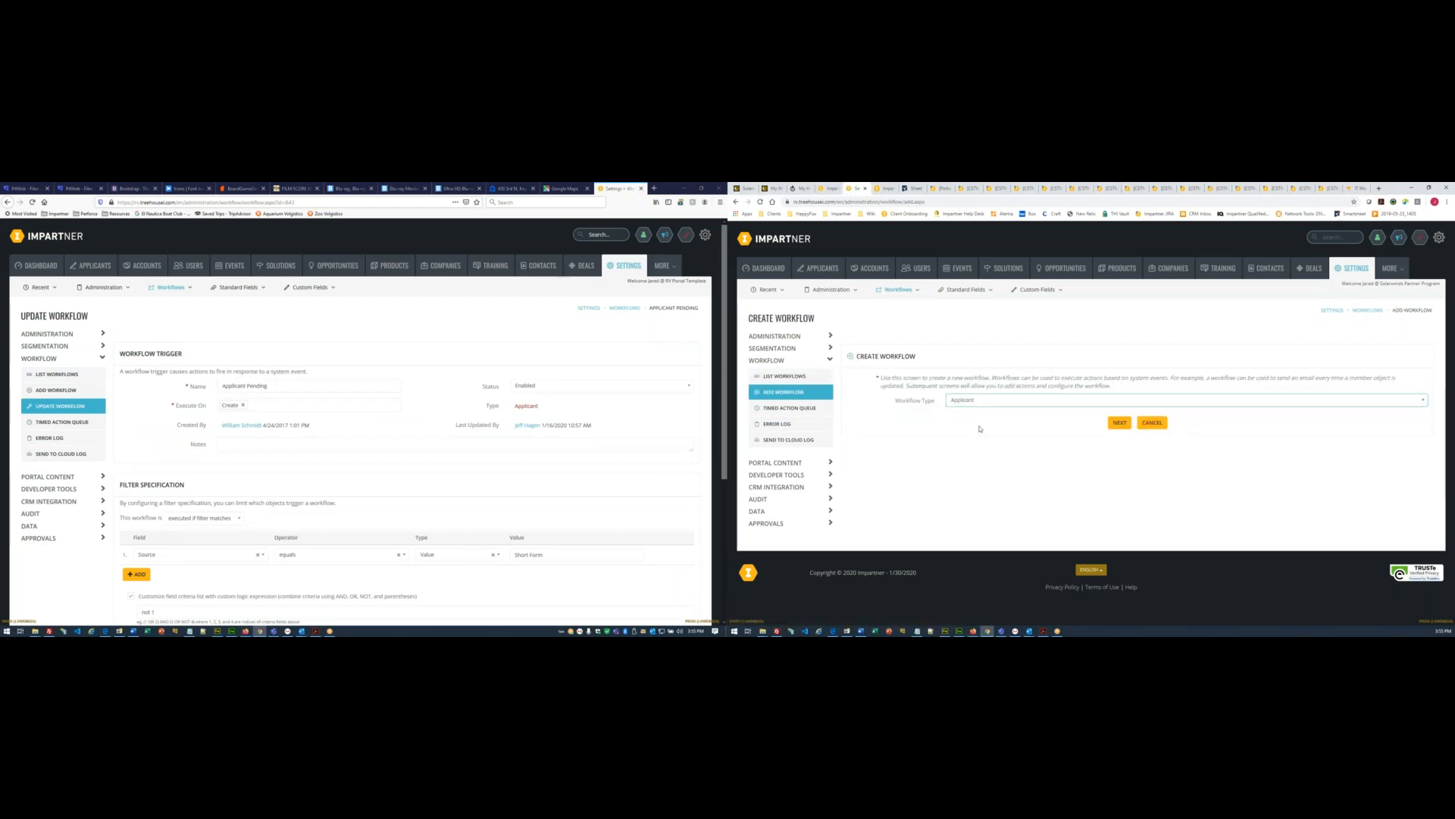
pyautogui.click(1123, 426)
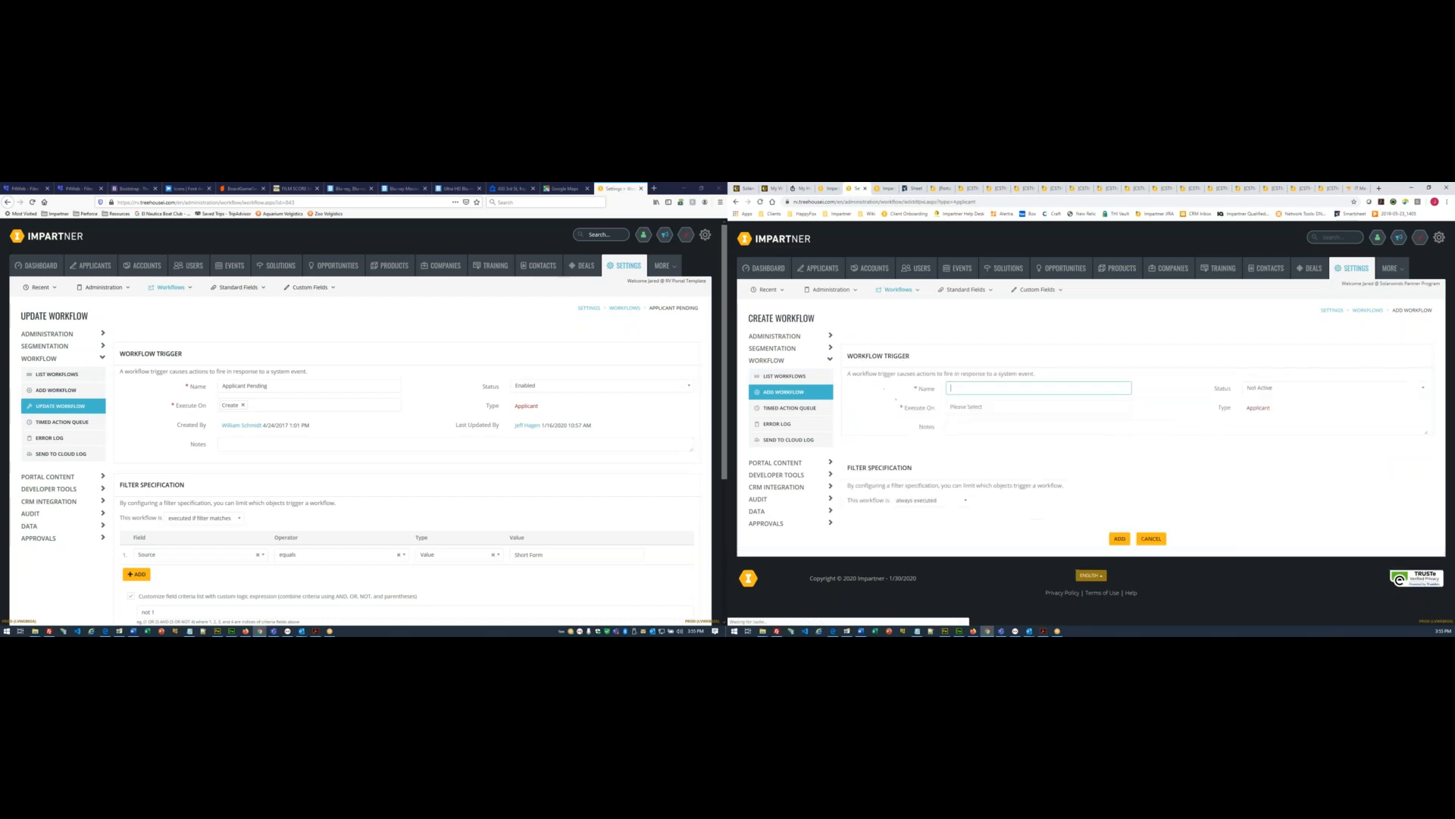
# - Name the new workflow Applicant Pending, executing on Create with status Enabled
pyautogui.write('Applicant Pending')
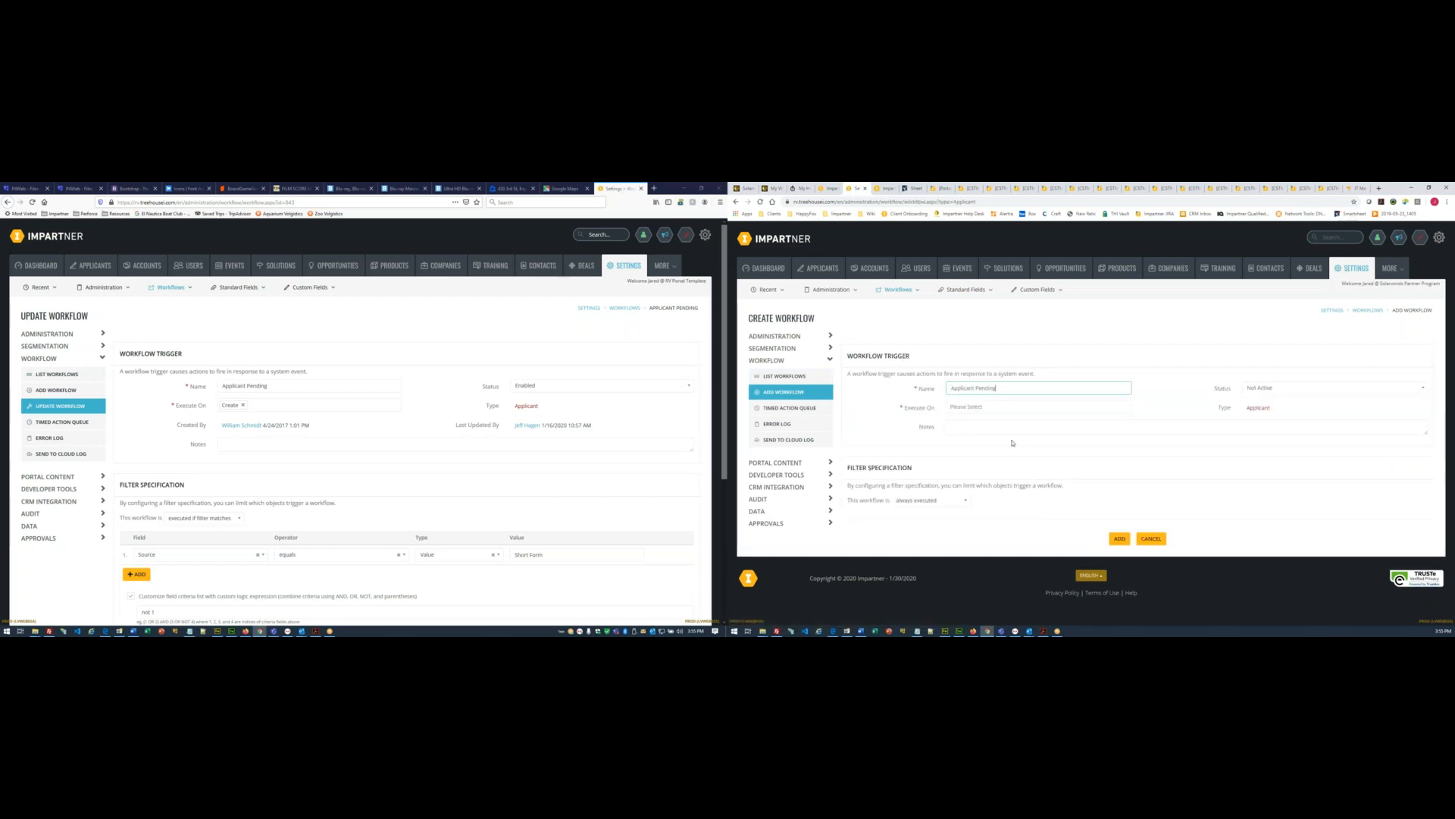
pyautogui.click(977, 407)
pyautogui.click(973, 421)
pyautogui.click(1267, 387)
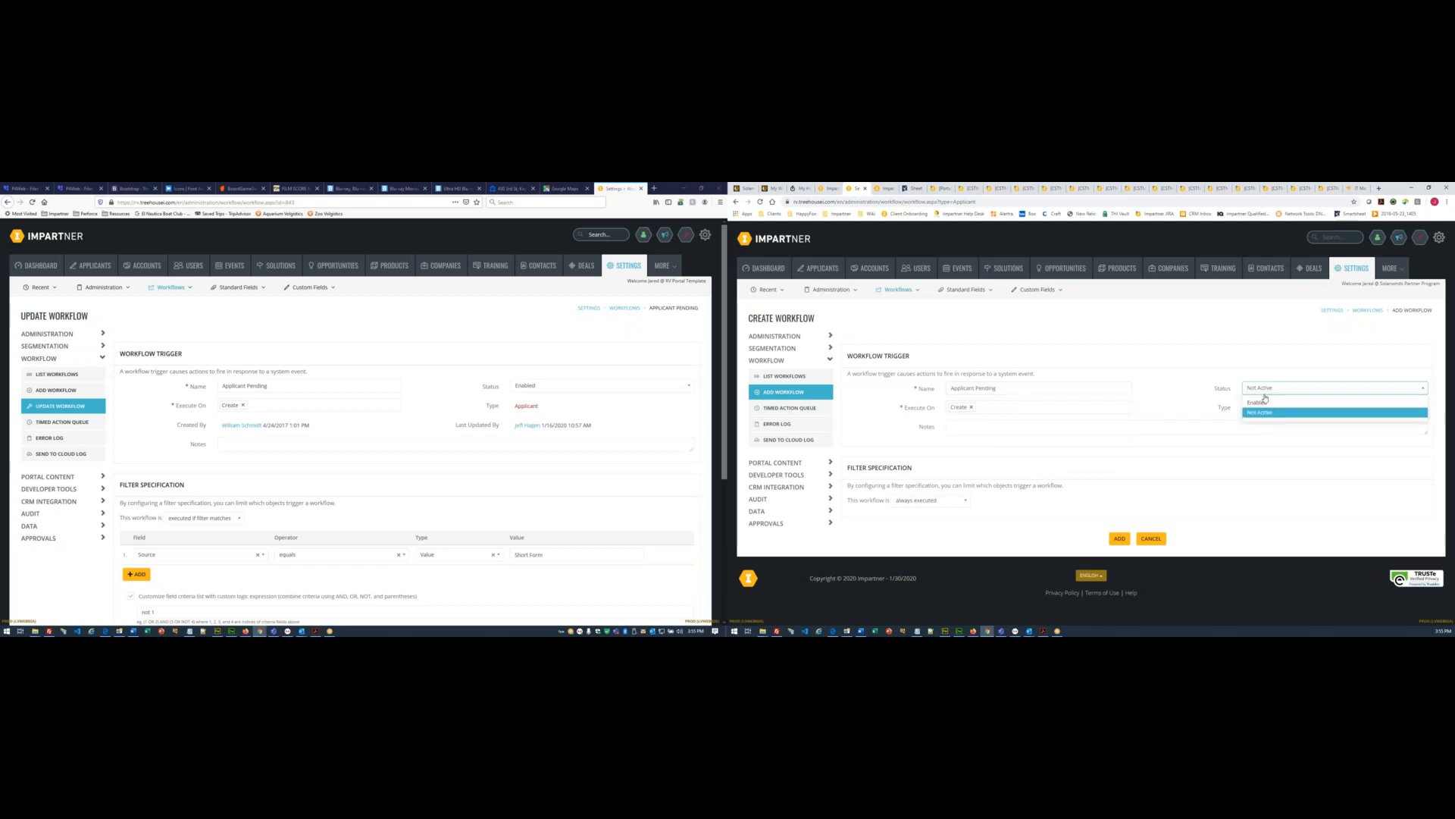
pyautogui.click(1266, 403)
pyautogui.scroll(-4, 462, 416)
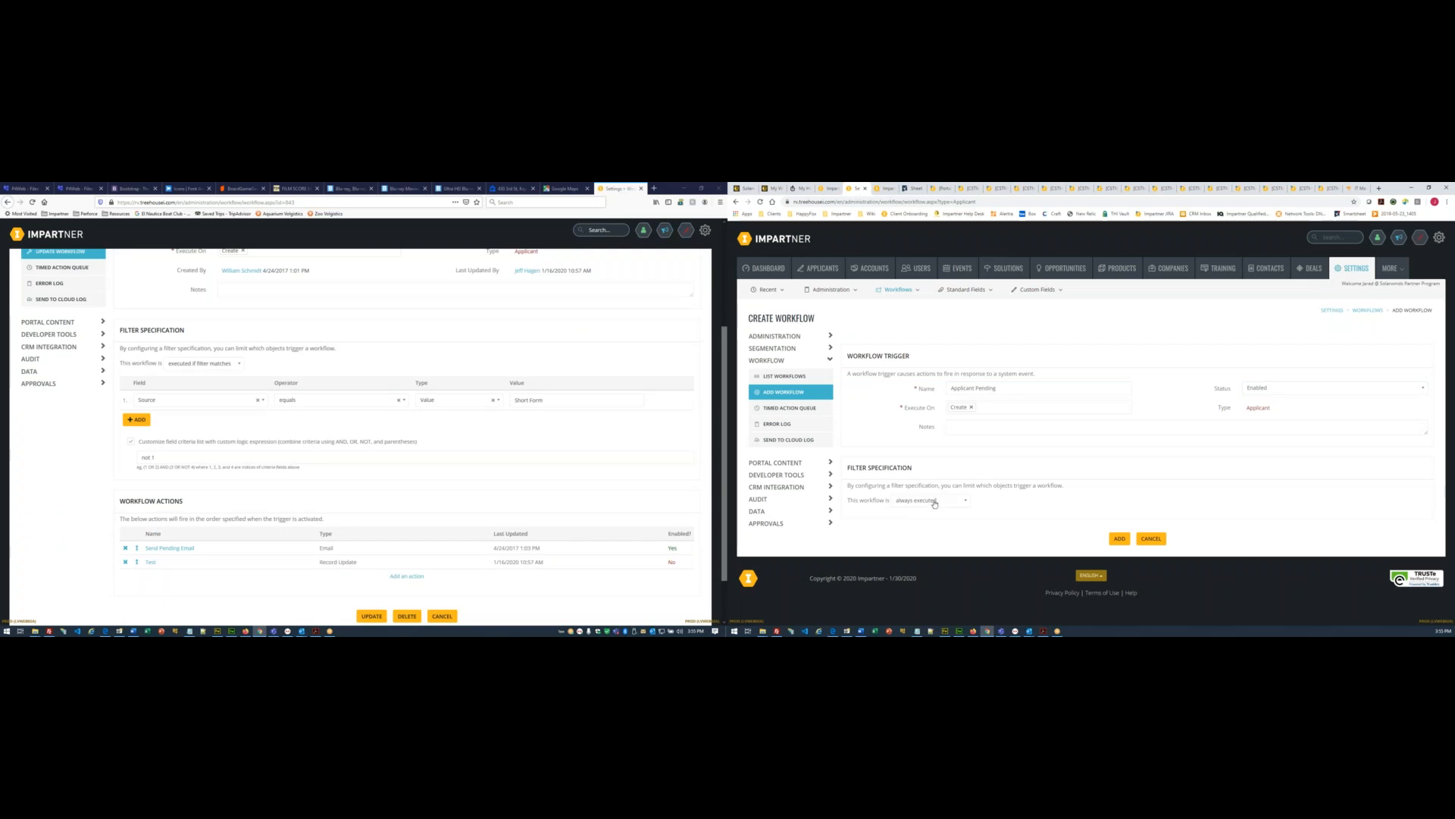
# - Make the workflow run only when the filter criteria match
pyautogui.click(935, 503)
pyautogui.click(935, 529)
pyautogui.scroll(-2, 1062, 455)
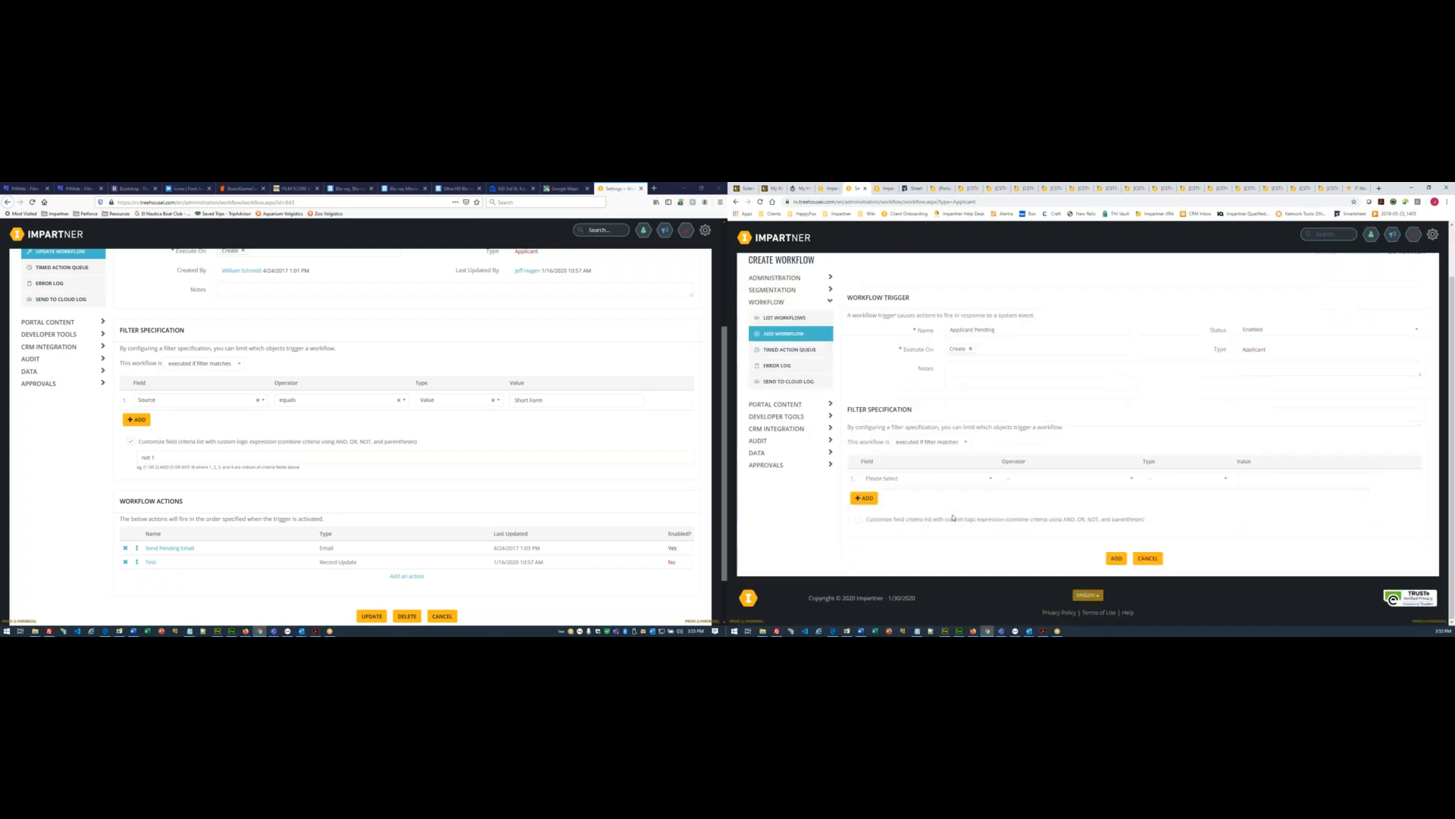
pyautogui.scroll(-2, 323, 449)
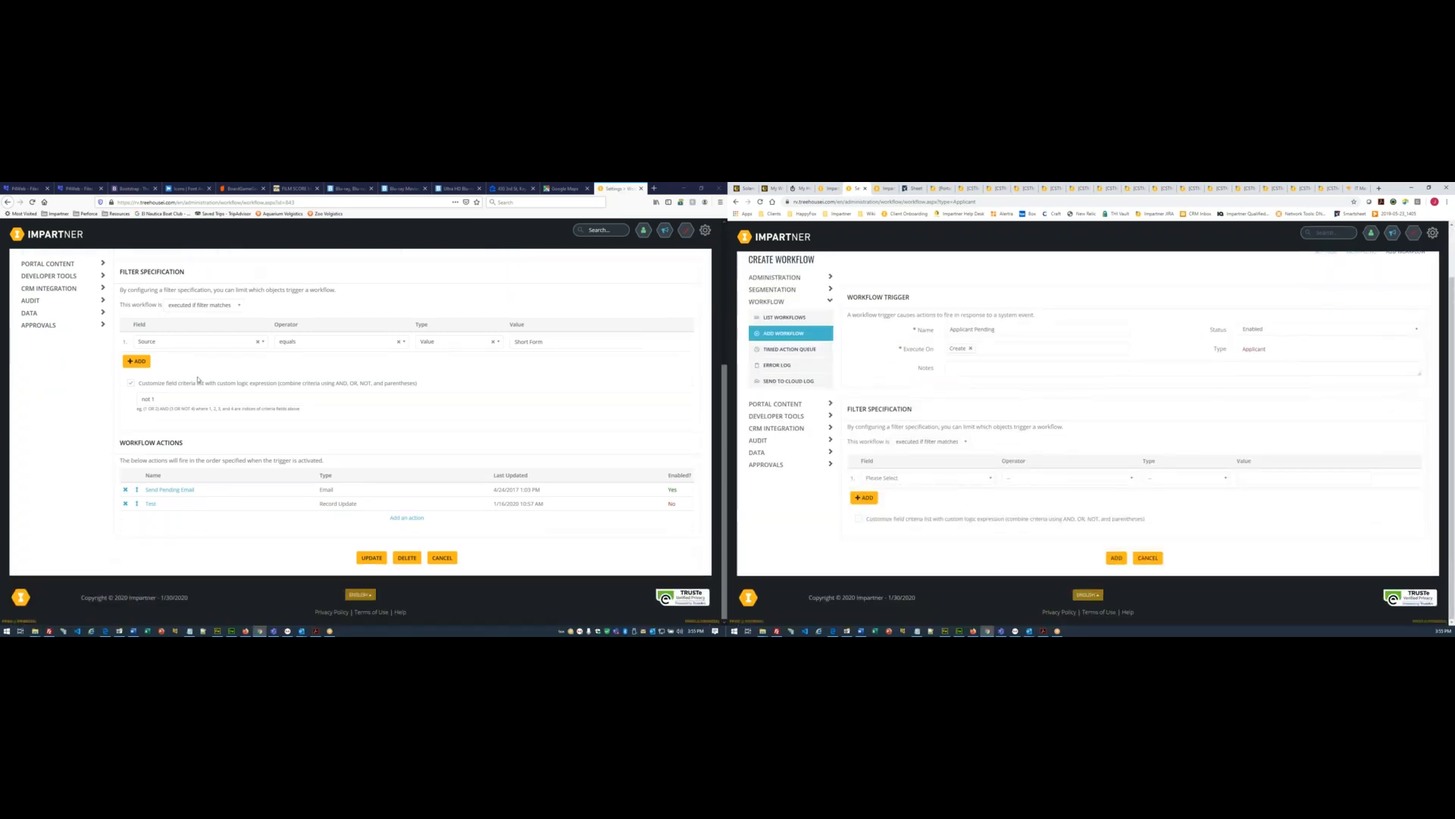
pyautogui.scroll(1, 198, 380)
# - Add the filter Source equals the Value 'Short Form', copied from the old workflow
pyautogui.click(937, 479)
pyautogui.write('S')
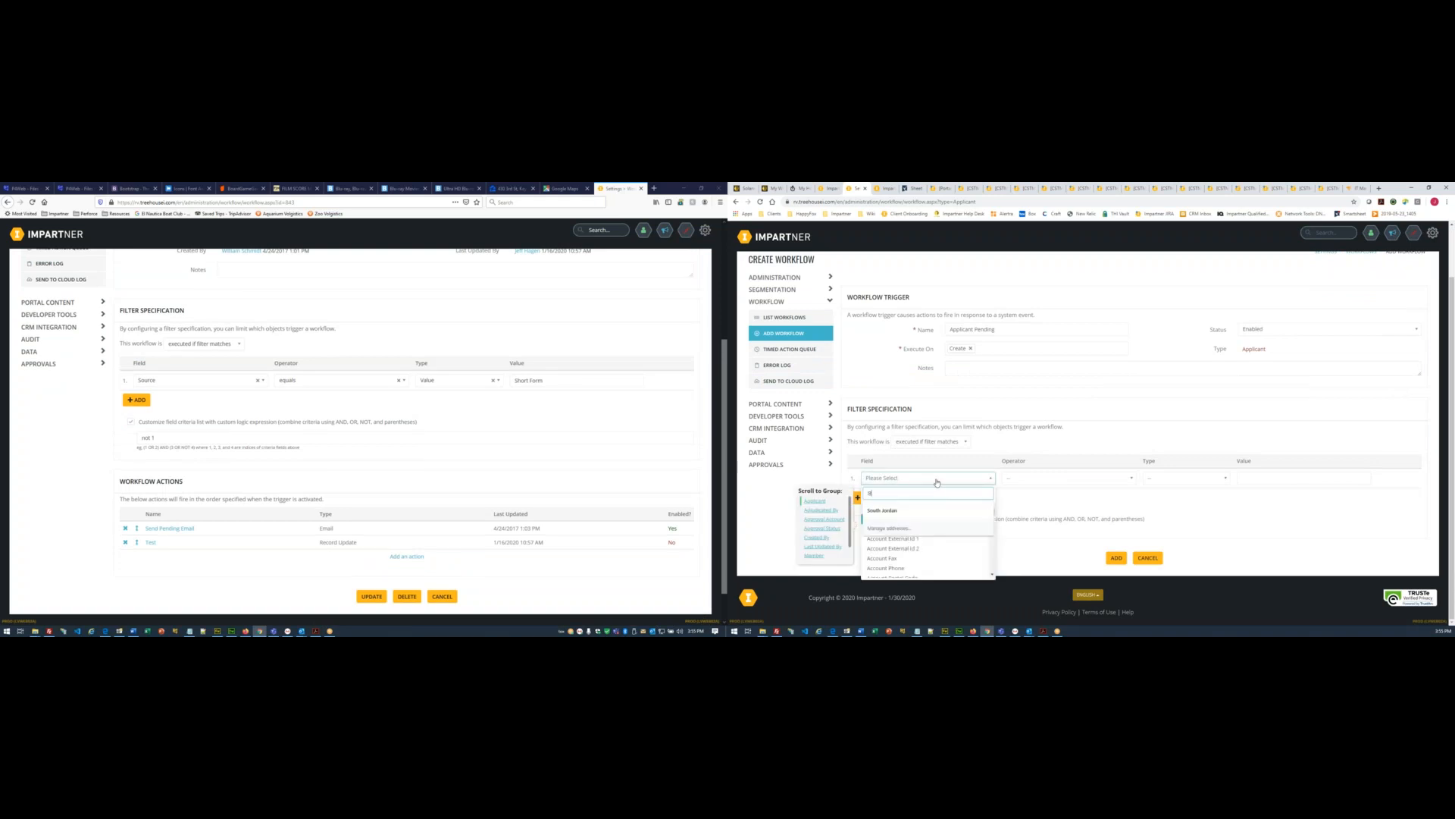
pyautogui.write('our')
pyautogui.press('Return')
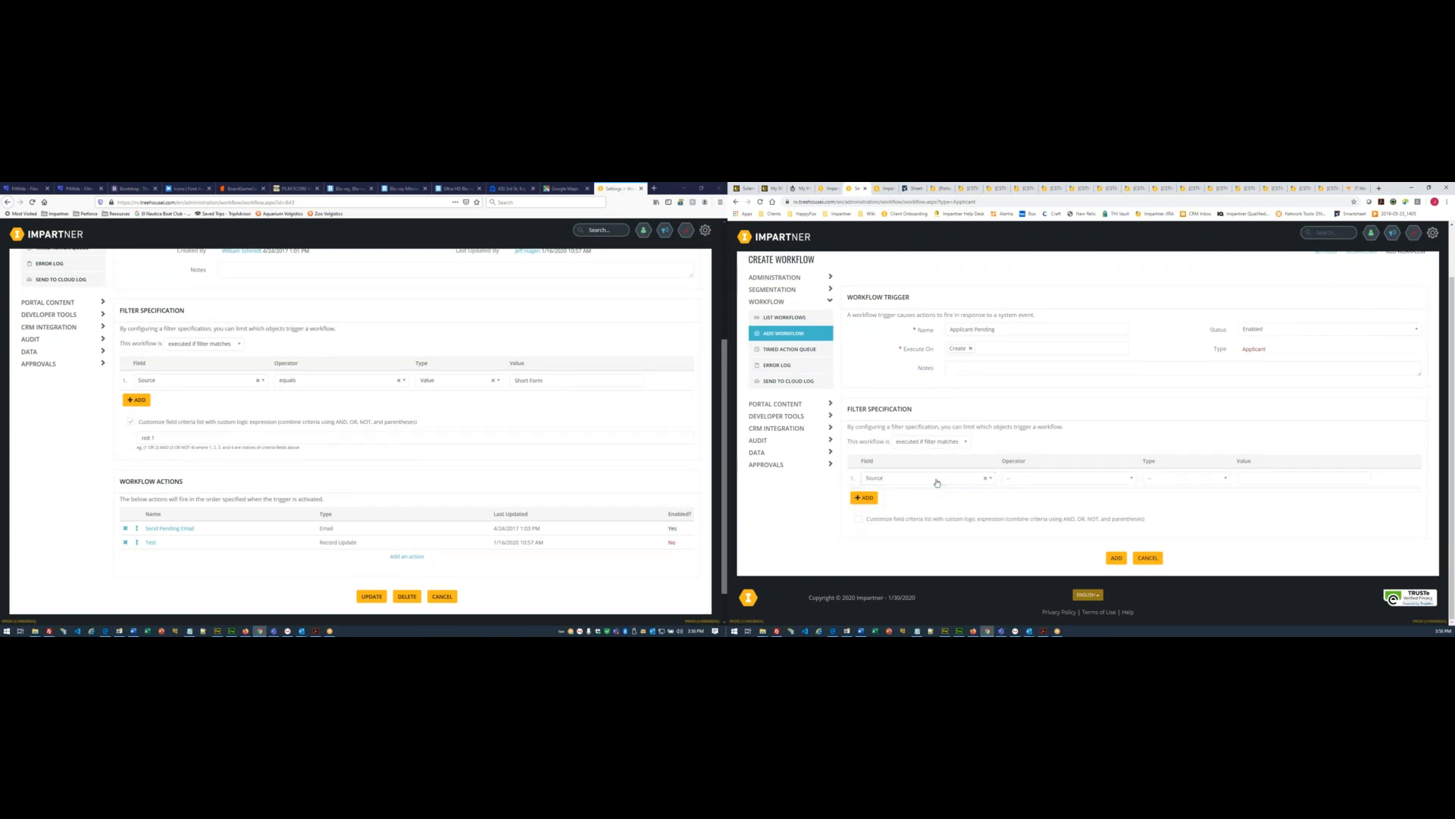
pyautogui.click(1044, 479)
pyautogui.click(1042, 493)
pyautogui.click(1164, 479)
pyautogui.click(1165, 491)
pyautogui.tripleClick(553, 379)
pyautogui.hotkey('ctrl', 'c')
pyautogui.click(1261, 477)
pyautogui.hotkey('ctrl', 'v')
# - Set custom filter logic to NOT 1 and save the workflow
pyautogui.click(859, 521)
pyautogui.write('1')
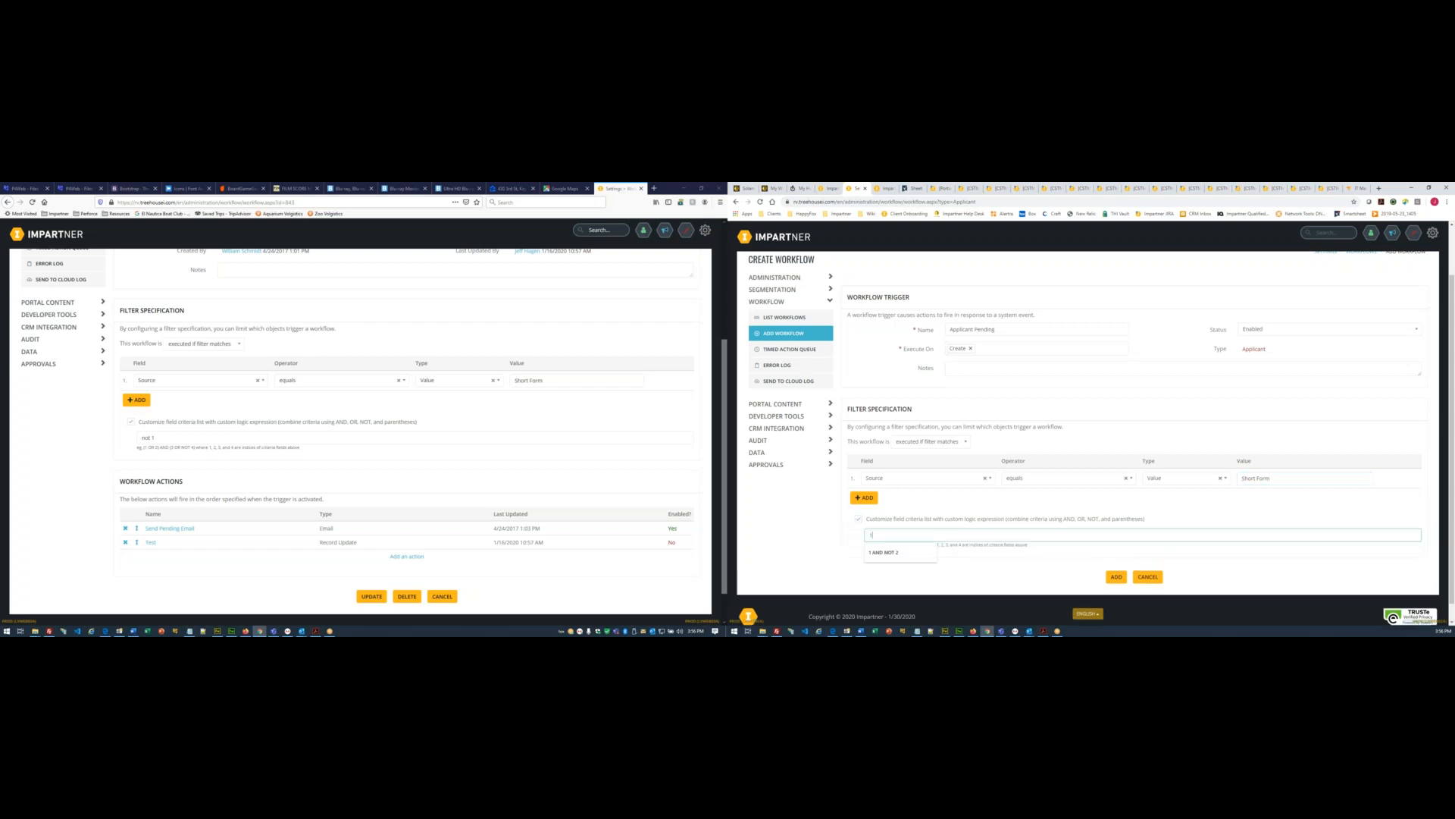
pyautogui.write('NOT')
pyautogui.click(818, 529)
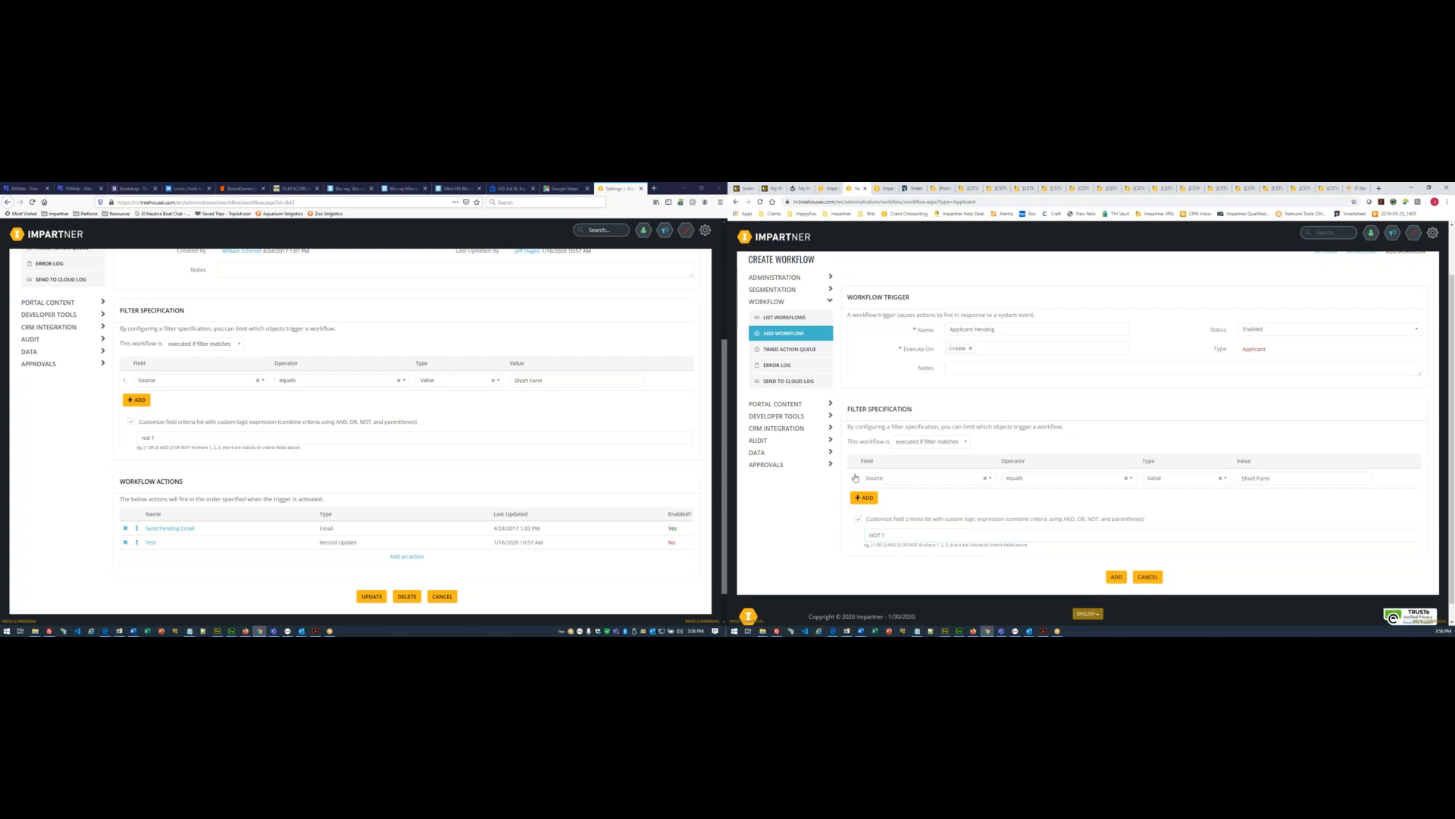
pyautogui.click(1115, 578)
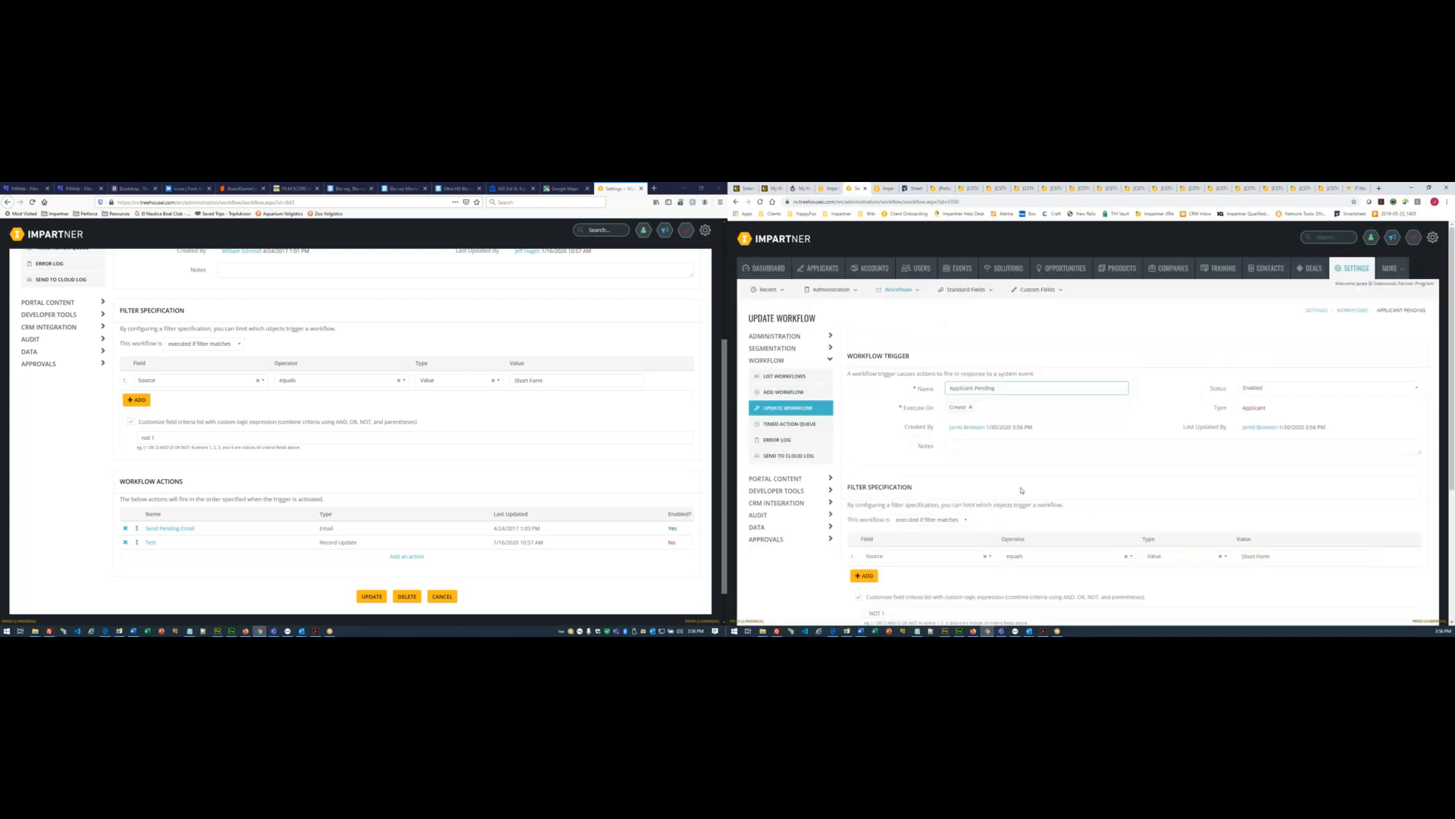
# - Add an Email action to the workflow named 'Send Pending Email'
pyautogui.scroll(-3, 995, 532)
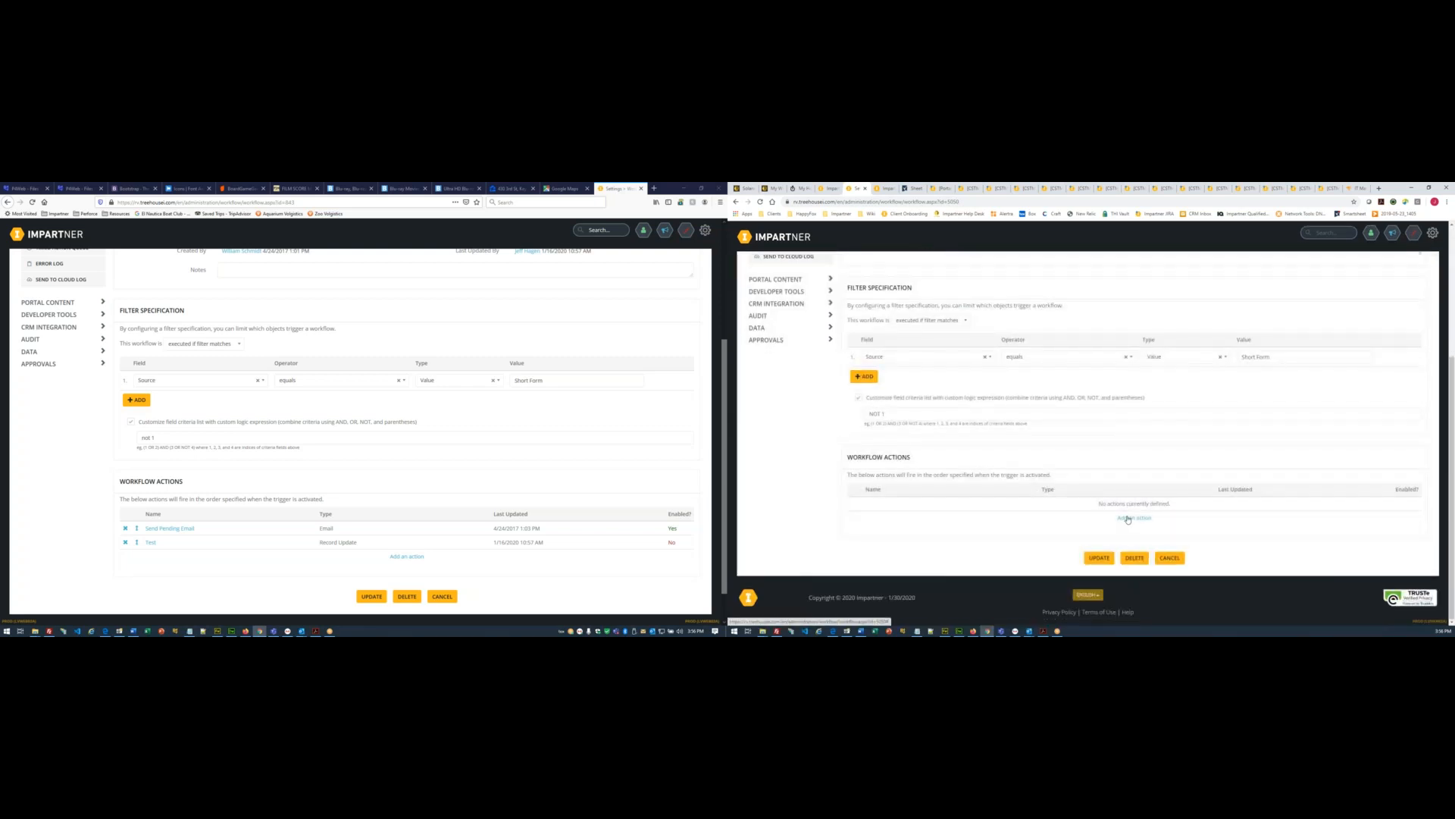
pyautogui.click(1128, 518)
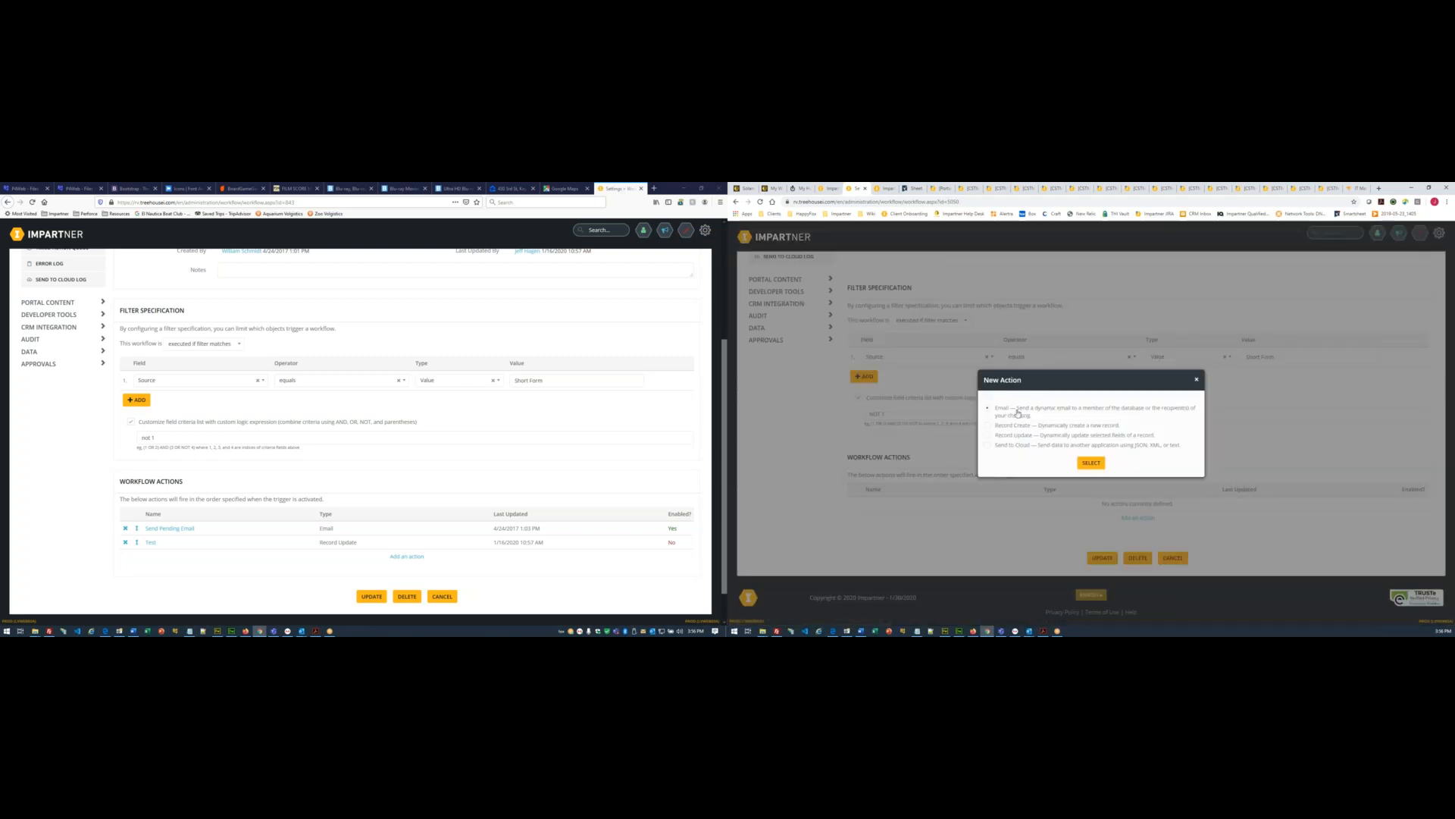
pyautogui.click(1092, 463)
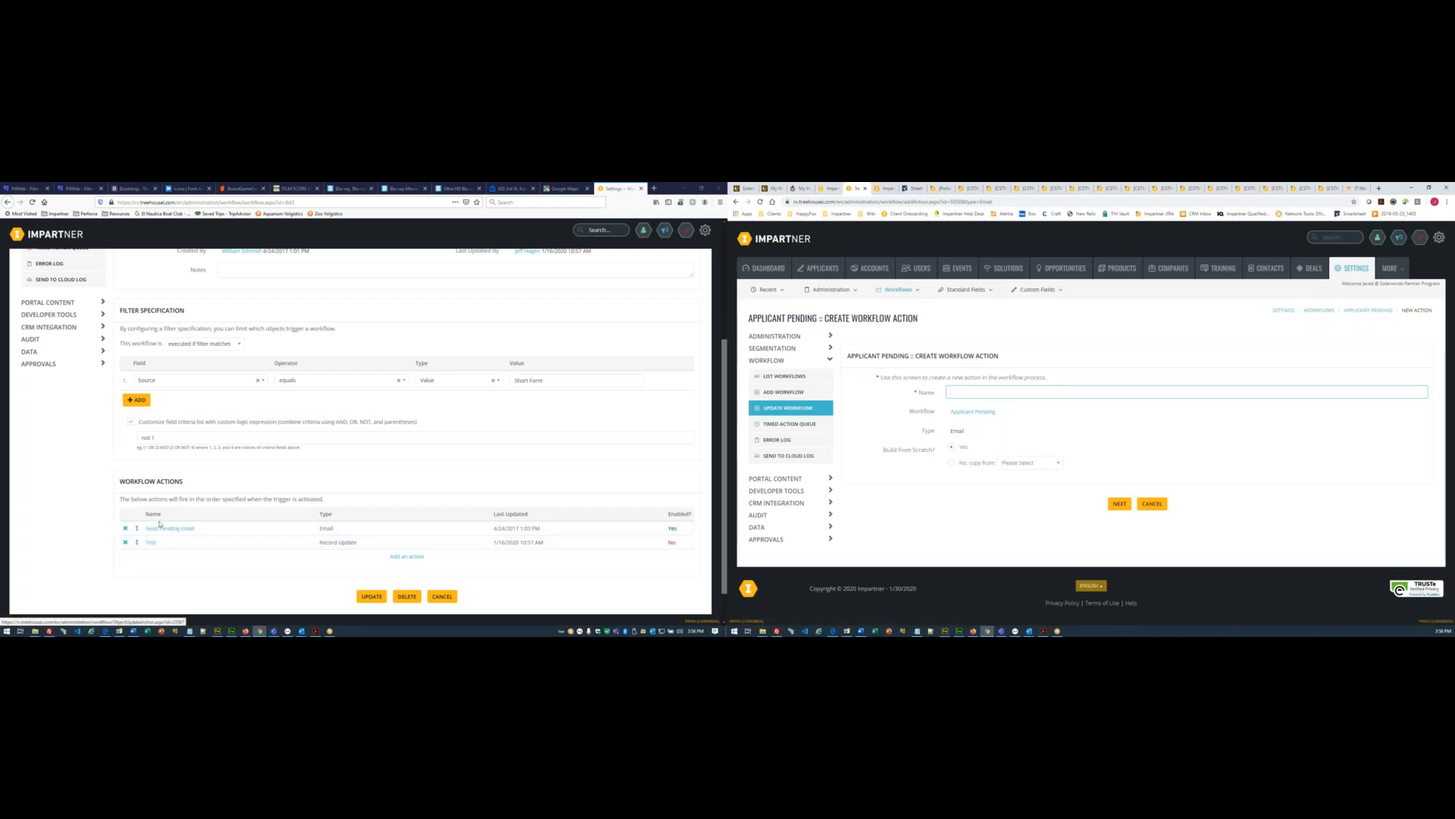
pyautogui.click(163, 530)
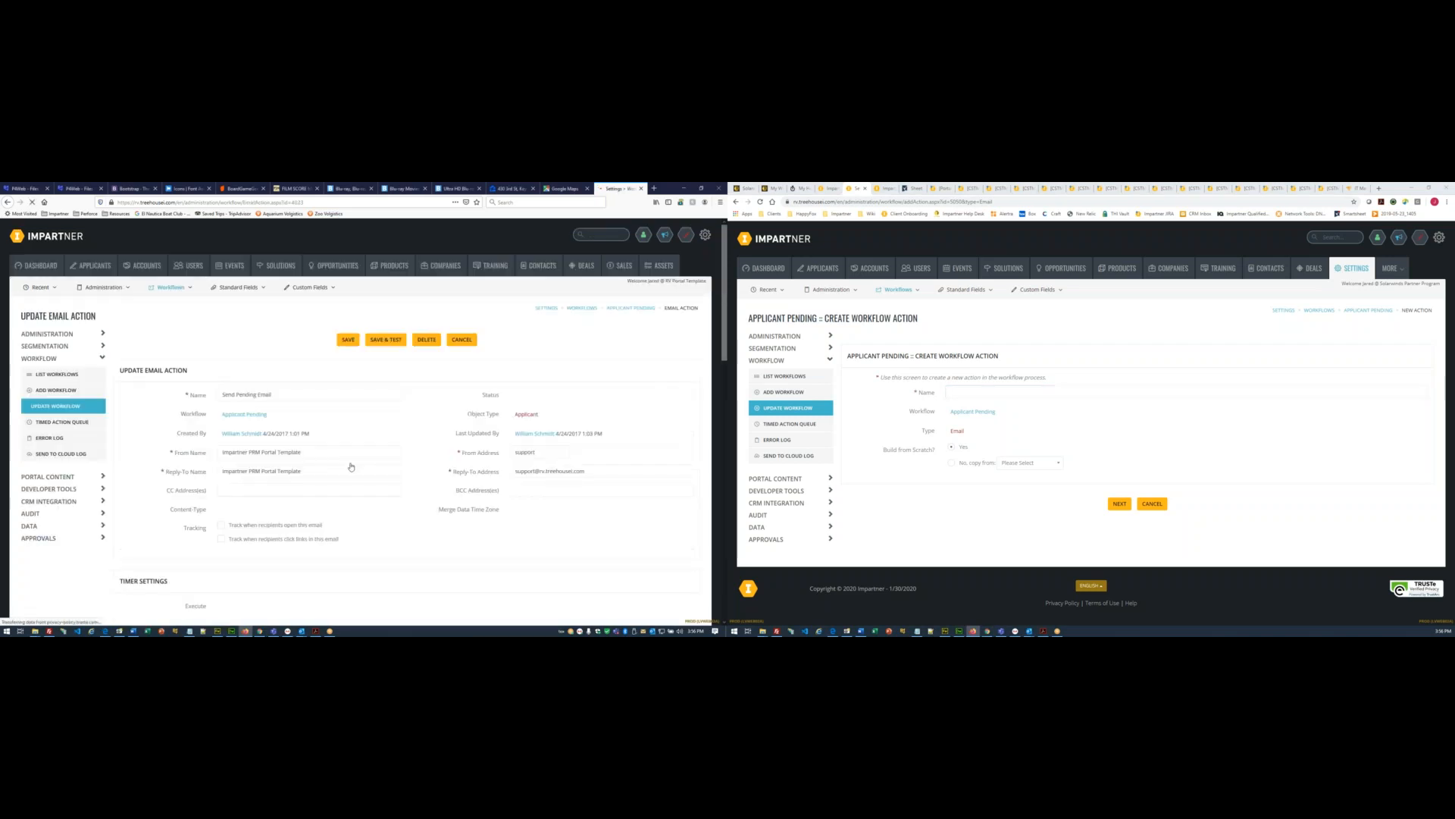
pyautogui.moveTo(295, 396); pyautogui.dragTo(118, 375)
pyautogui.hotkey('ctrl', 'c')
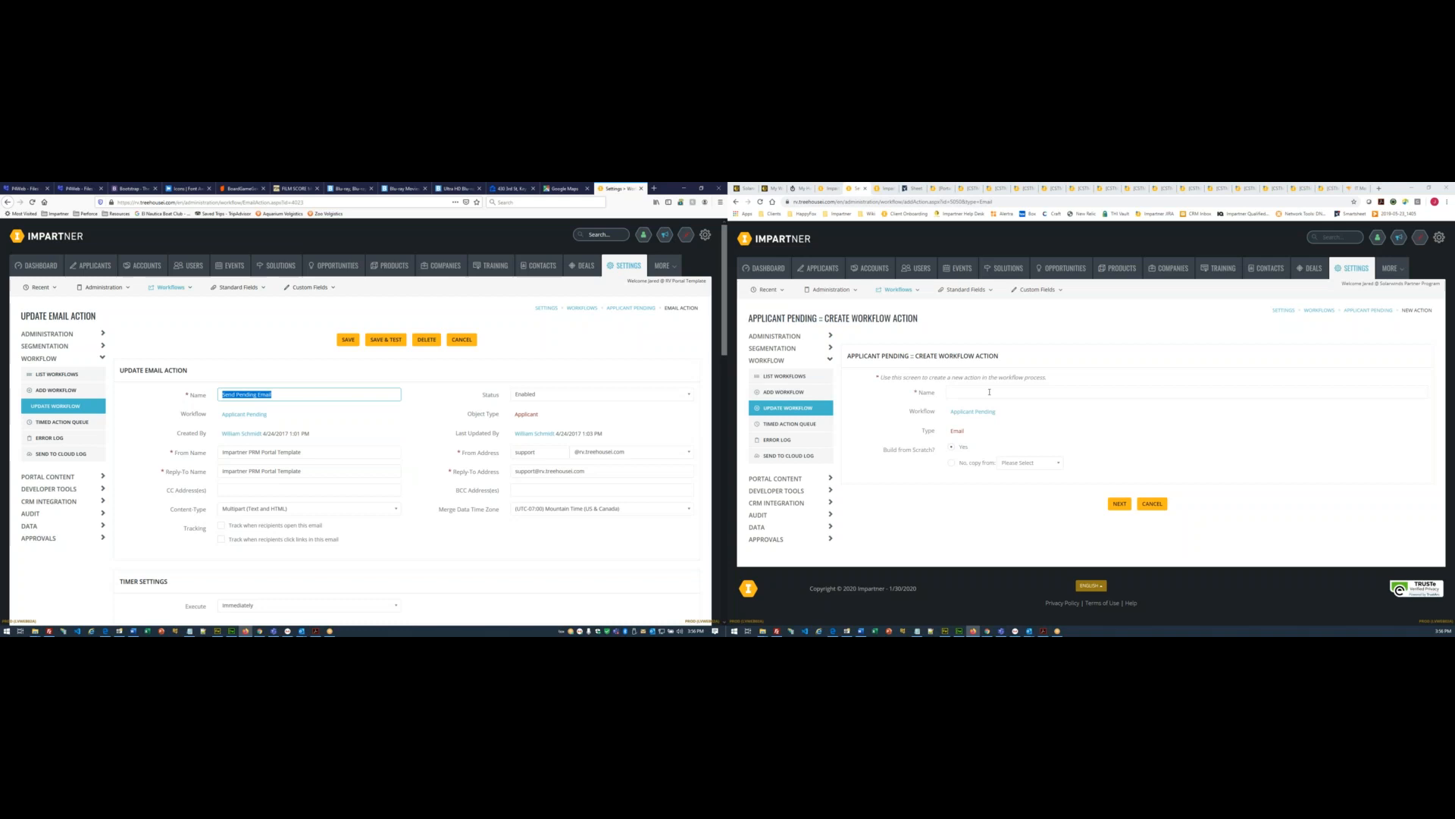
pyautogui.click(989, 391)
pyautogui.hotkey('ctrl', 'v')
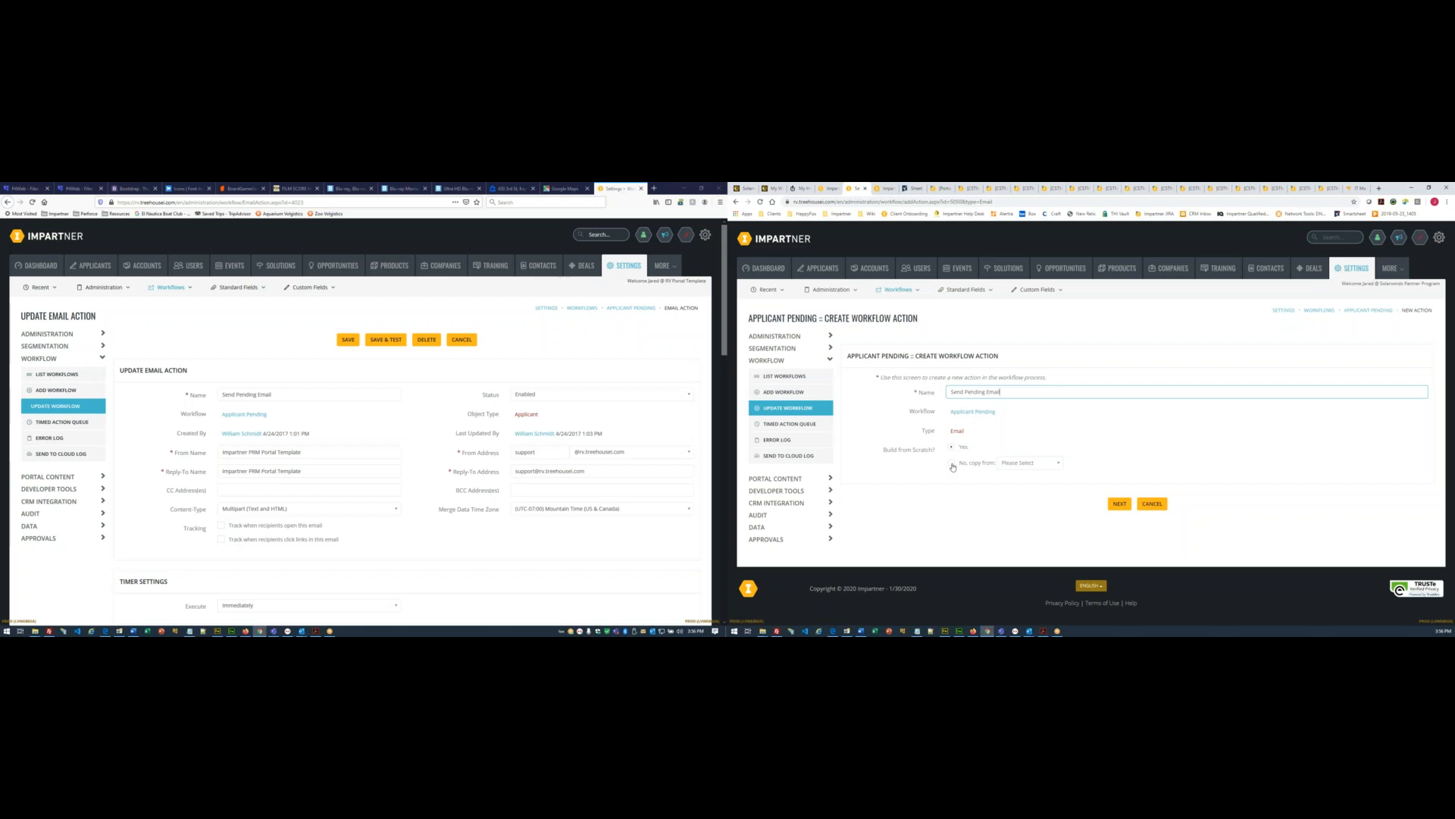
# - Copy the new action from the existing Send Denial Email action
pyautogui.click(952, 465)
pyautogui.click(1012, 464)
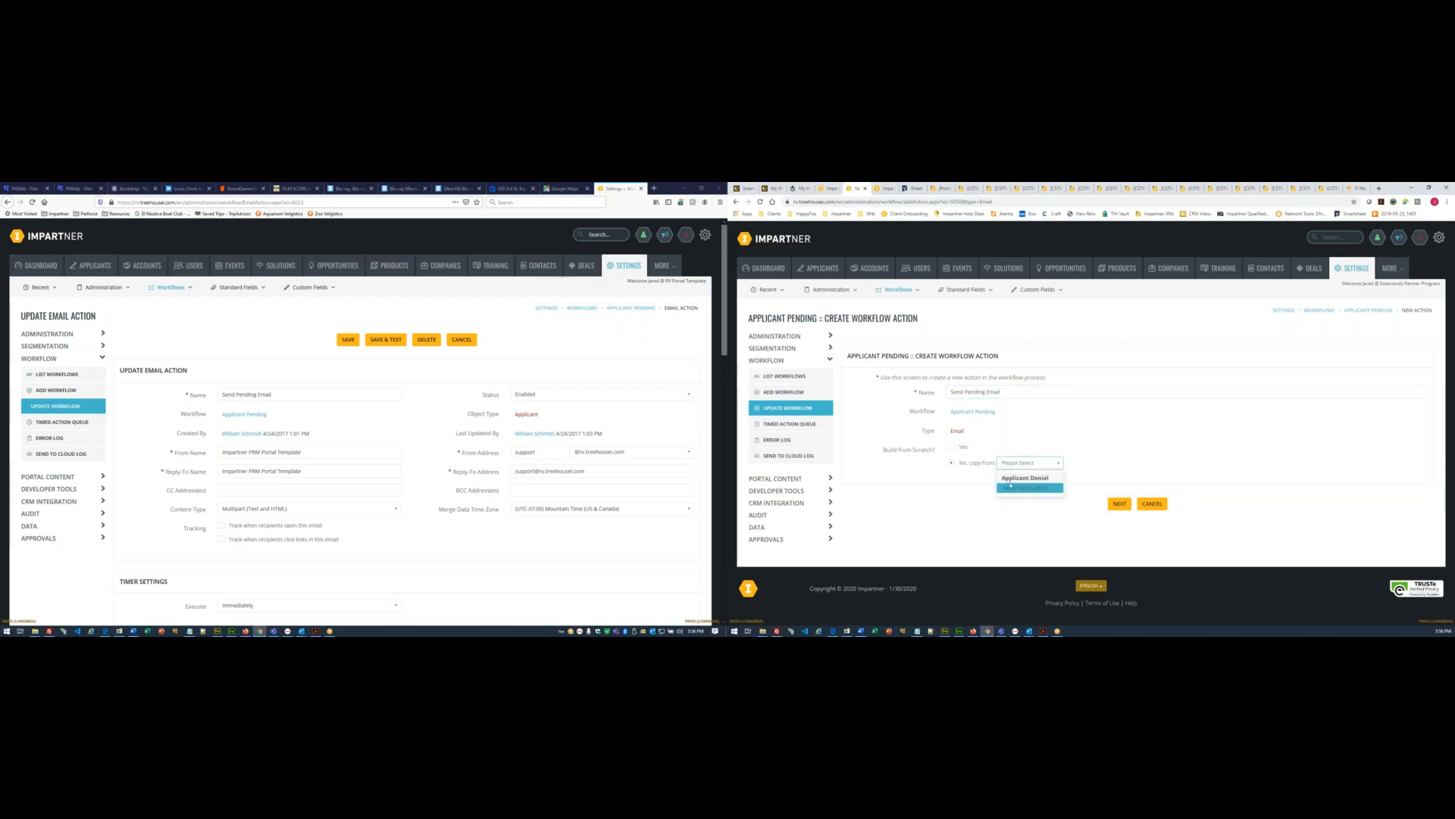
pyautogui.click(1025, 488)
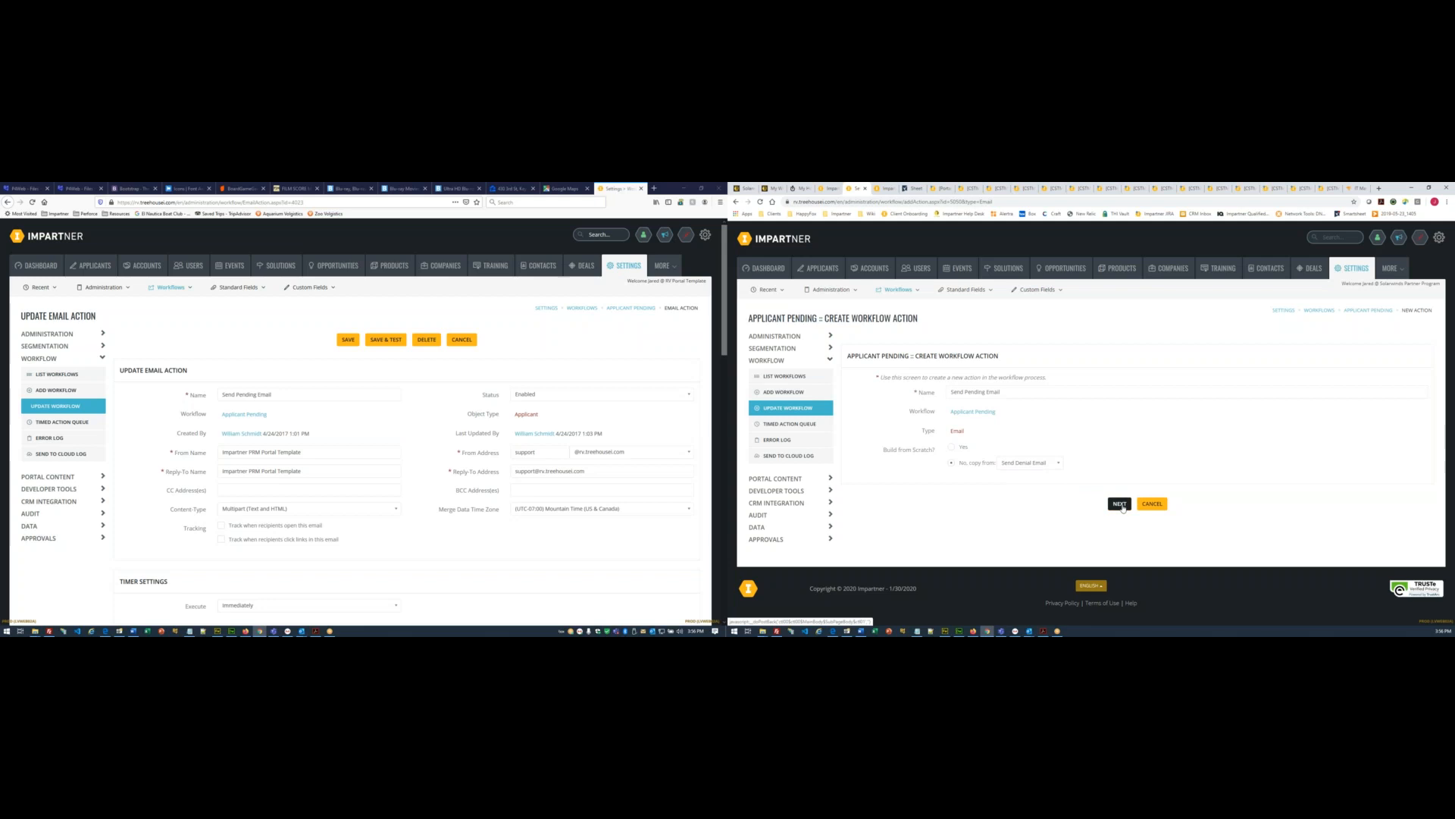
pyautogui.click(1121, 504)
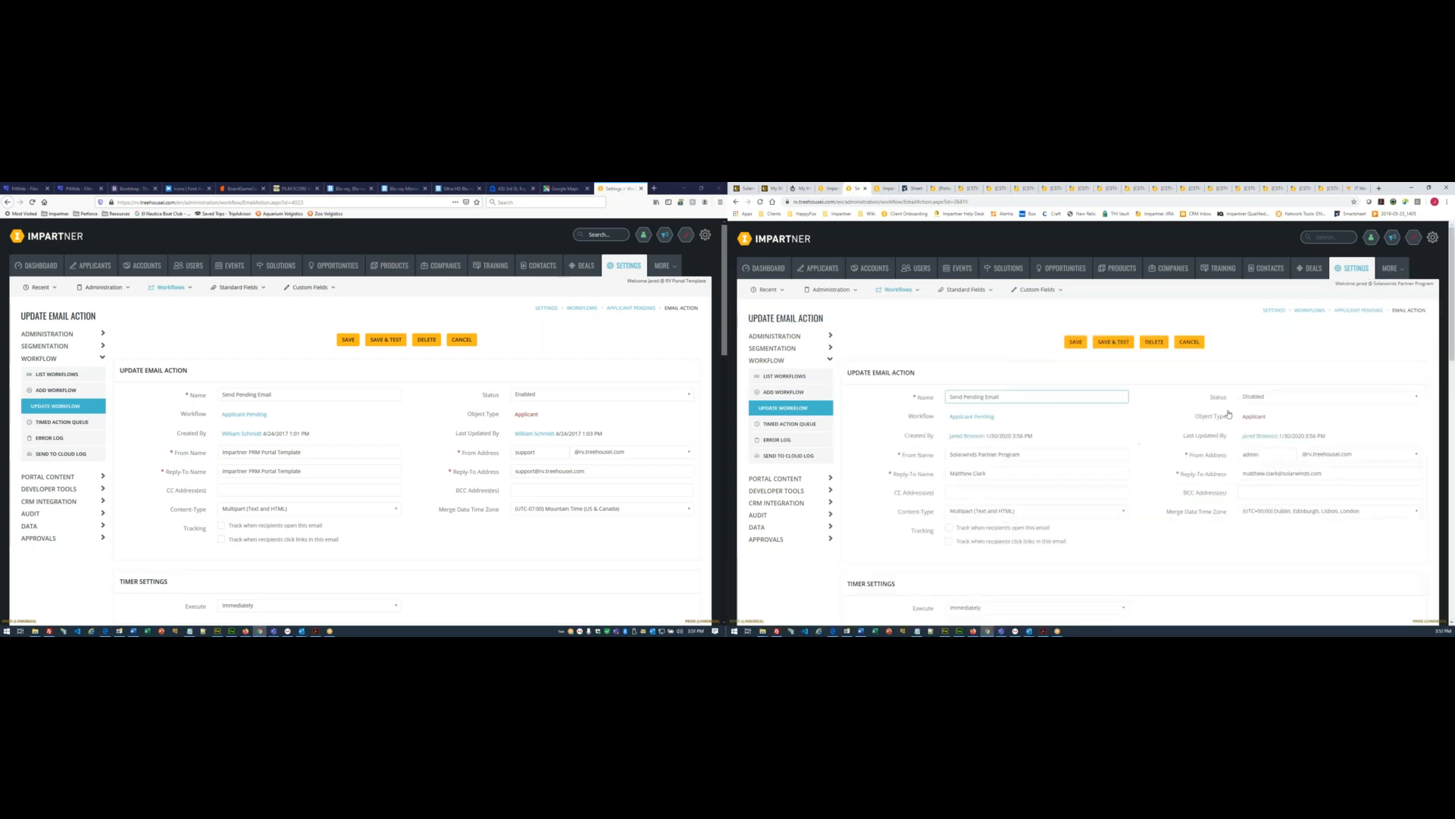
# - Set the new email action's status to Enabled
pyautogui.click(1263, 396)
pyautogui.click(1262, 407)
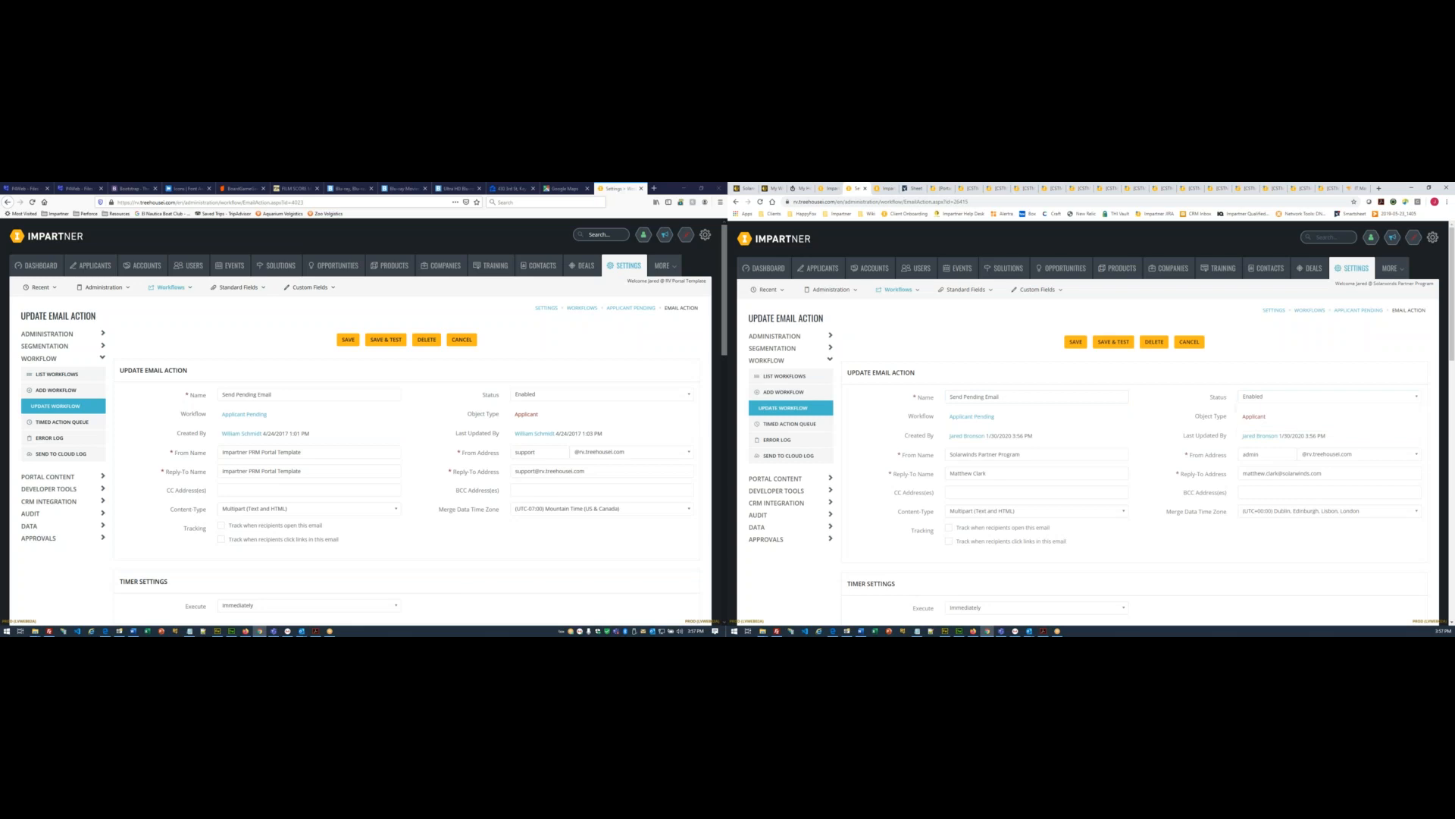
pyautogui.scroll(-1, 1256, 415)
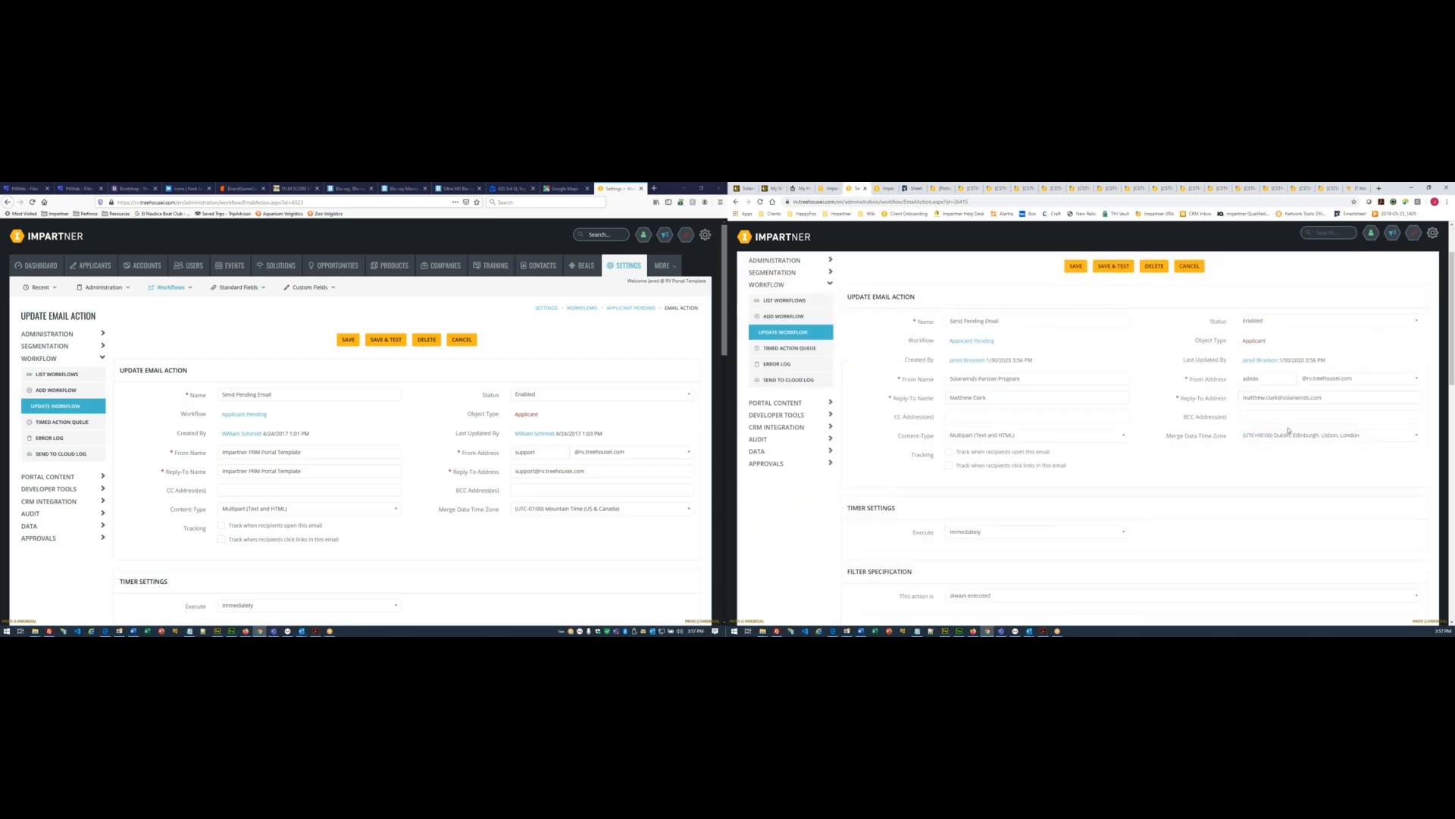
pyautogui.scroll(-1, 1289, 429)
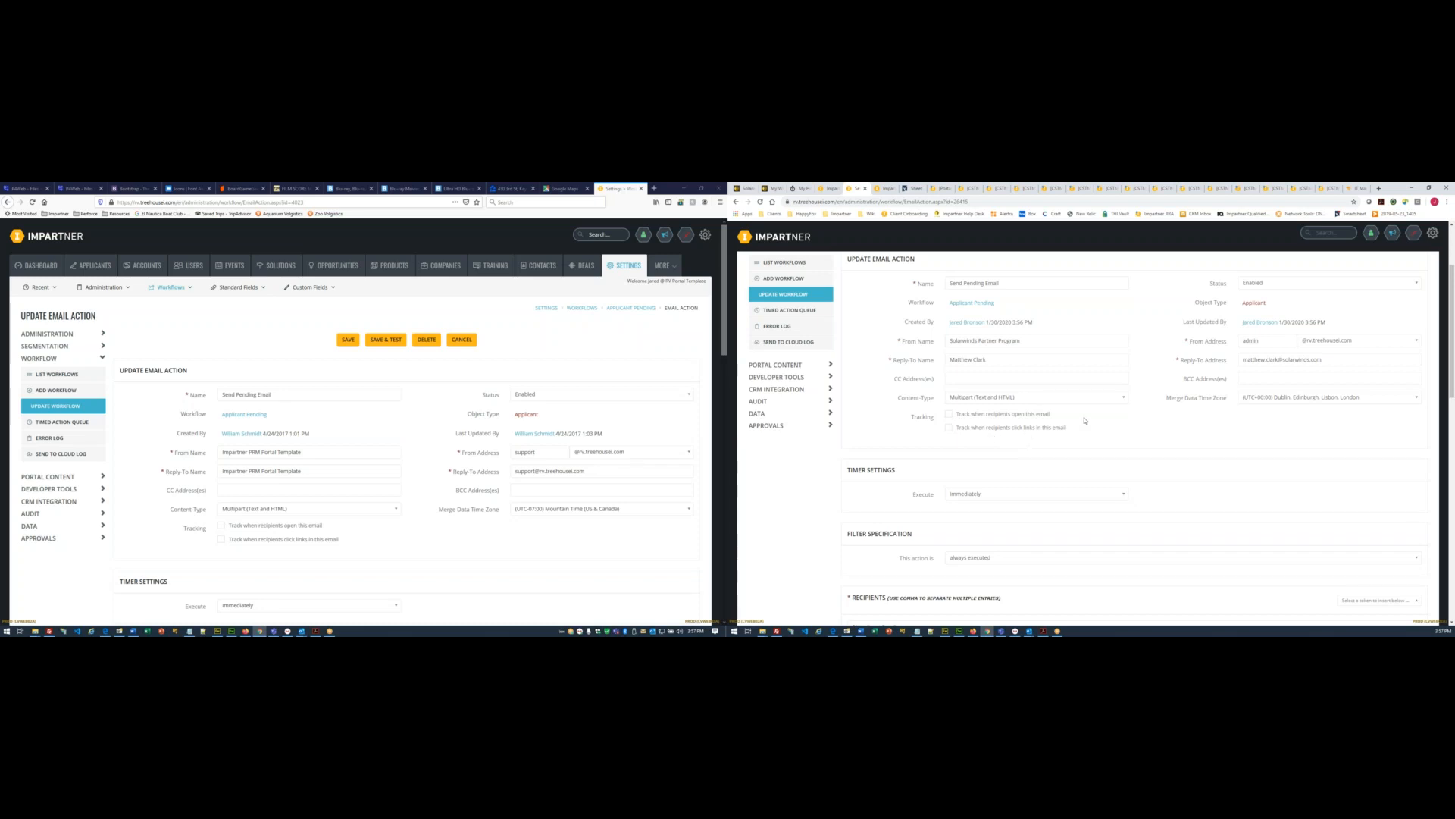
pyautogui.scroll(-1, 1113, 420)
pyautogui.scroll(-2, 1114, 419)
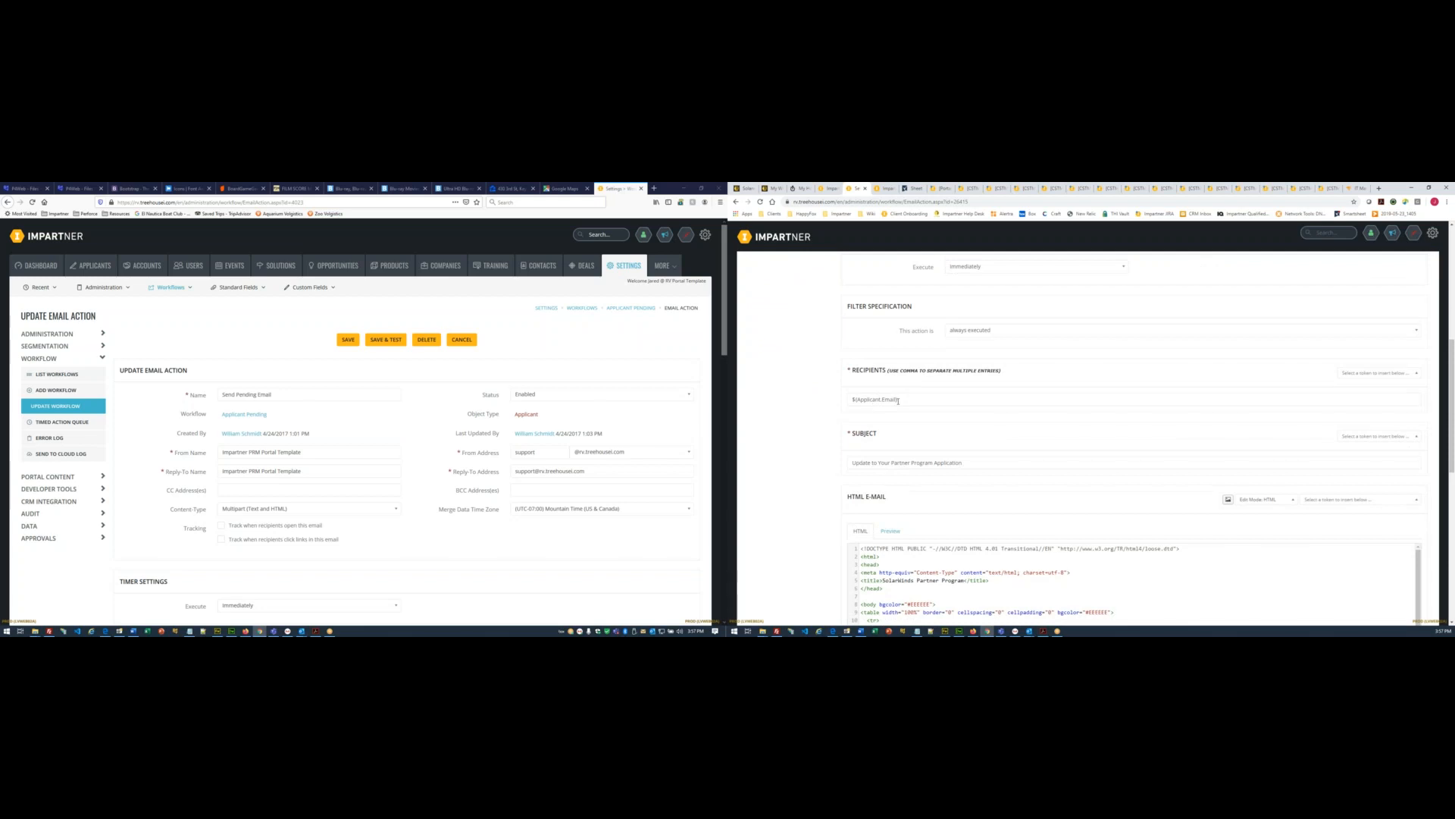
pyautogui.scroll(-3, 536, 443)
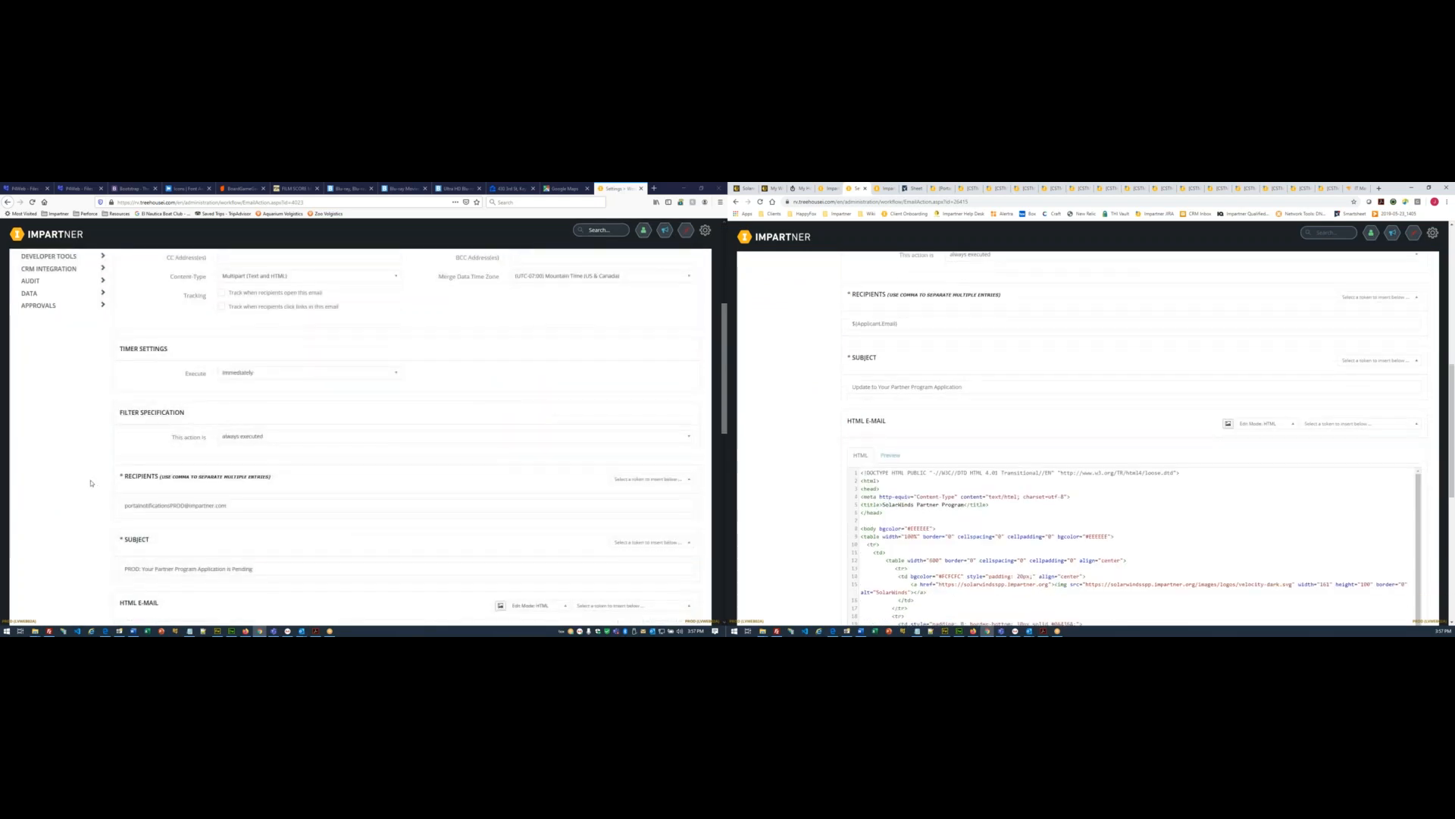
pyautogui.scroll(-1, 113, 524)
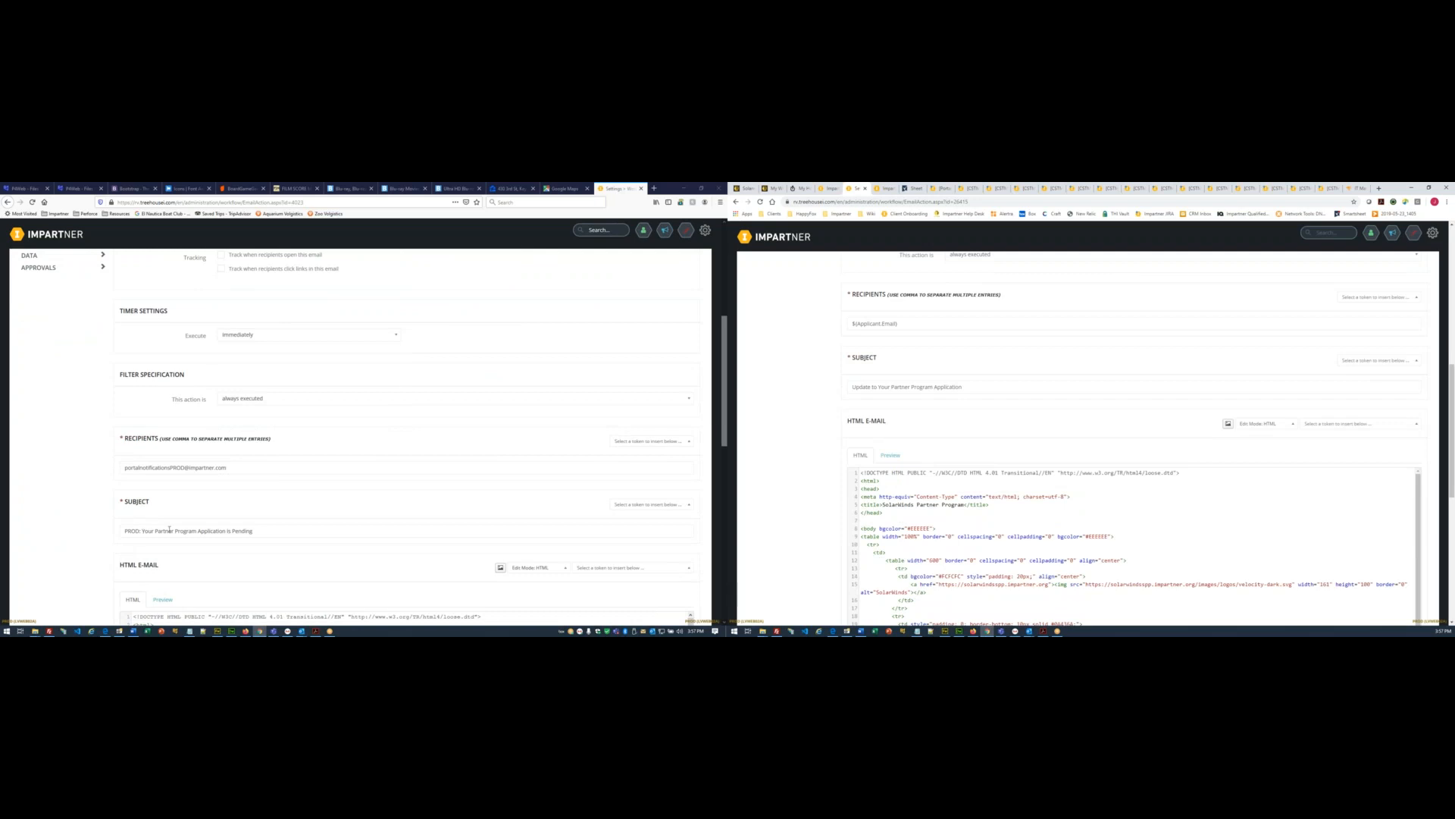
# - Replace the subject with 'Your Partner Program Application is Pending'
pyautogui.moveTo(143, 530); pyautogui.dragTo(391, 532)
pyautogui.hotkey('ctrl', 'c')
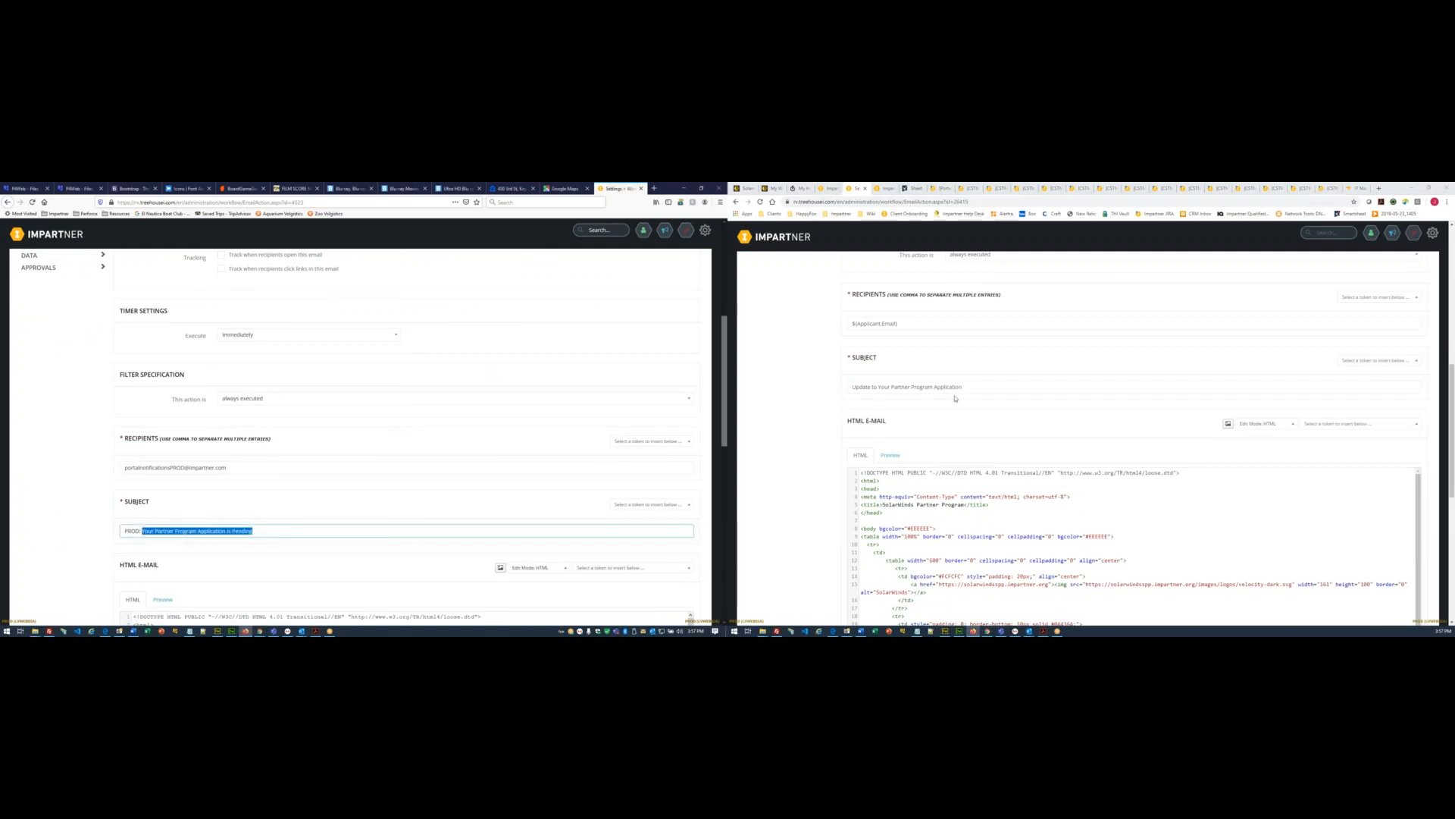
pyautogui.tripleClick(978, 382)
pyautogui.hotkey('ctrl', 'v')
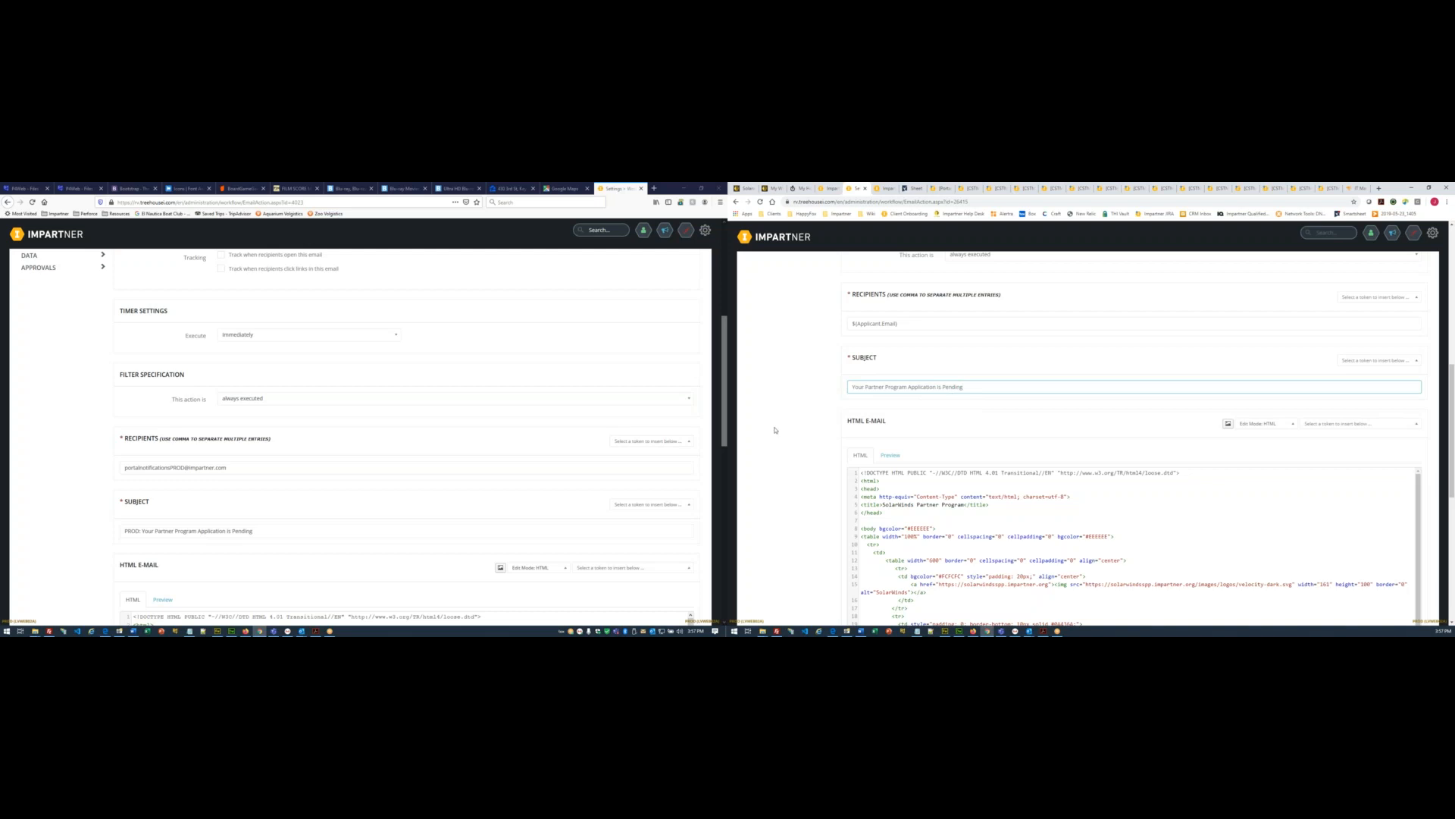
pyautogui.scroll(-2, 839, 432)
# - Paste the pending-review greeting and message over the denial lines, then regenerate the plain-text body from HTML
pyautogui.scroll(-10, 135, 424)
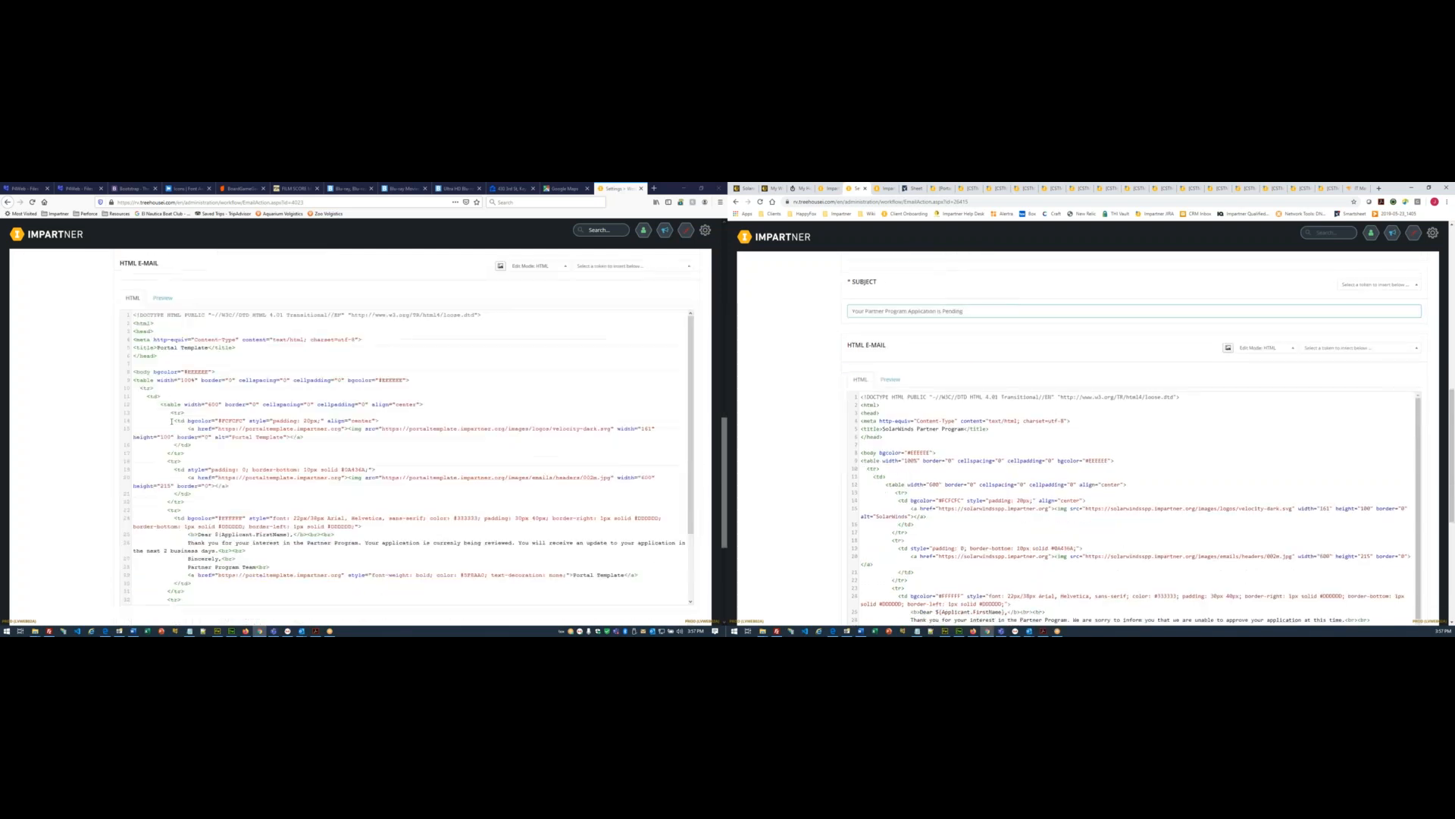
pyautogui.scroll(-5, 821, 477)
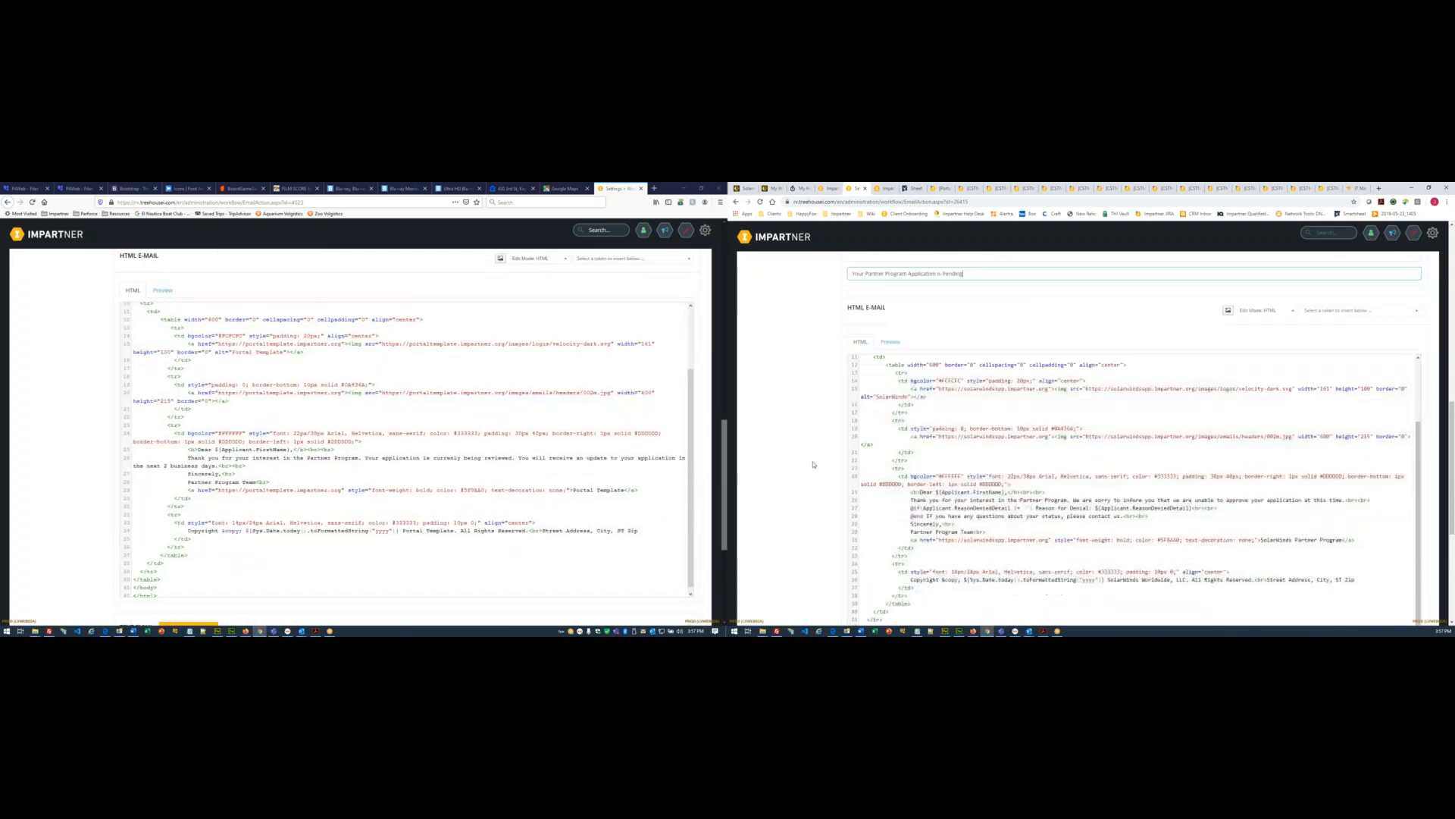
pyautogui.click(189, 448)
pyautogui.moveTo(188, 448); pyautogui.dragTo(242, 466)
pyautogui.hotkey('ctrl', 'c')
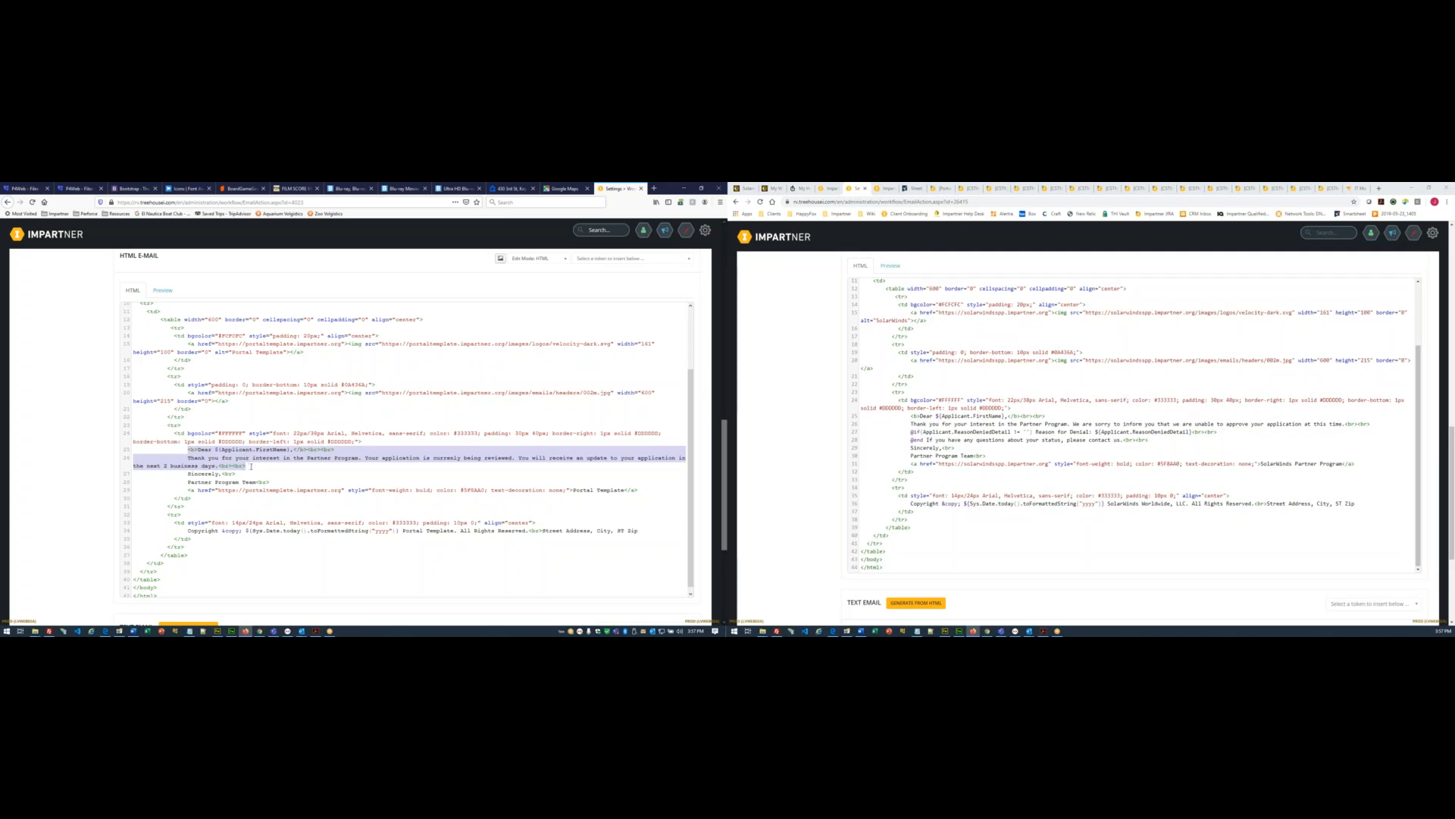
pyautogui.moveTo(911, 415); pyautogui.dragTo(1152, 438)
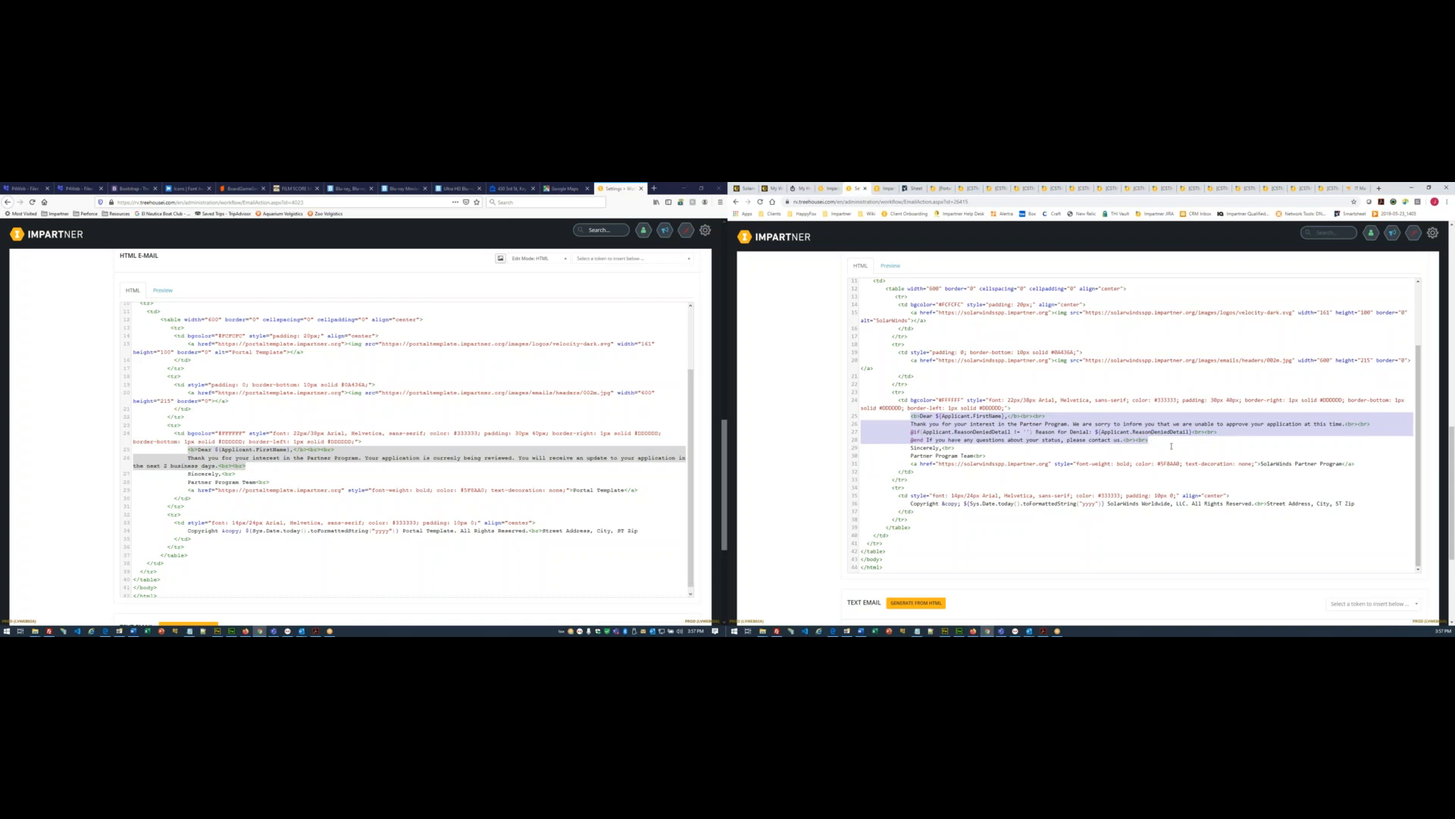
pyautogui.hotkey('ctrl', 'v')
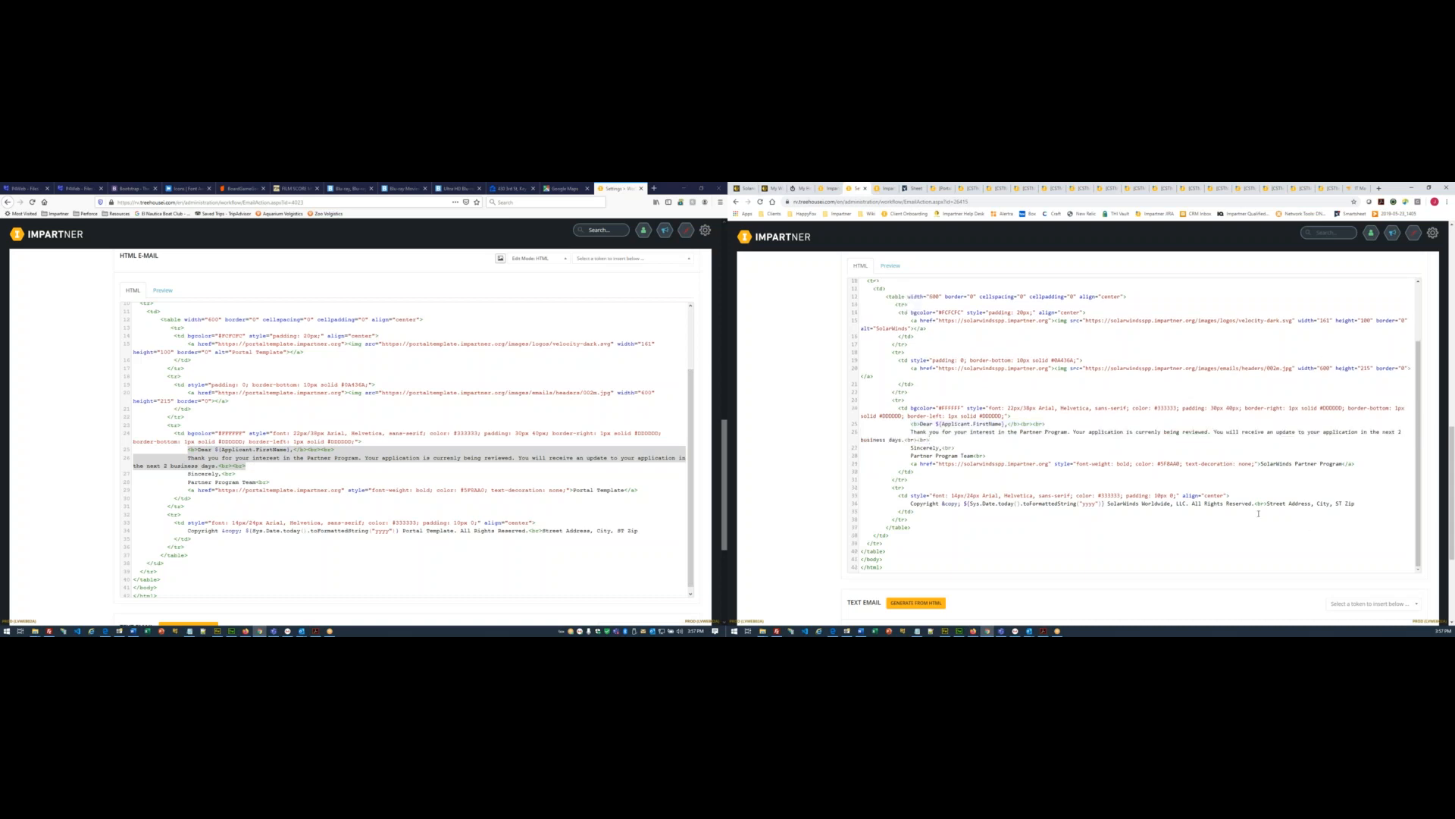
pyautogui.scroll(-2, 810, 468)
pyautogui.click(918, 487)
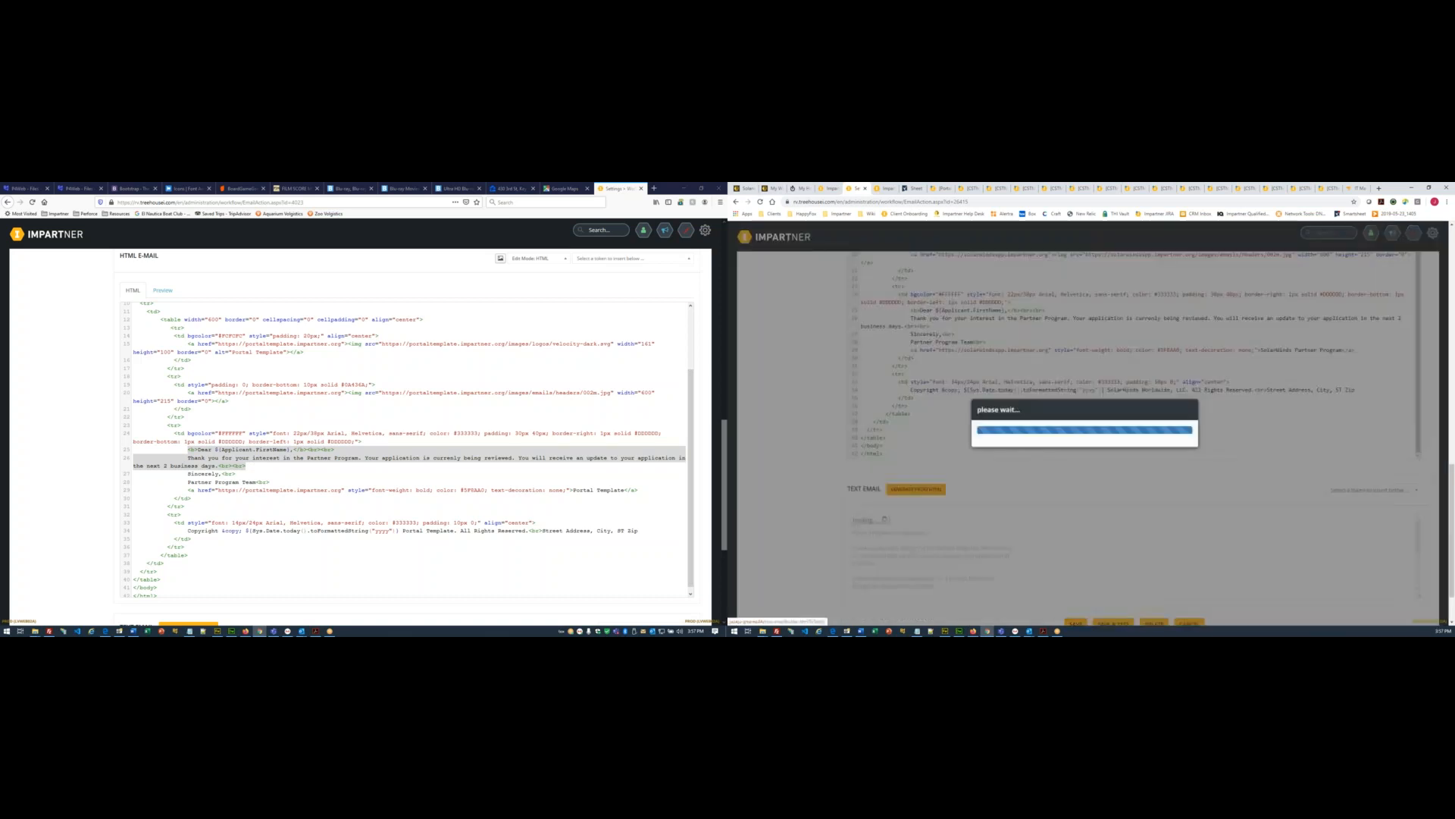
pyautogui.scroll(5, 840, 483)
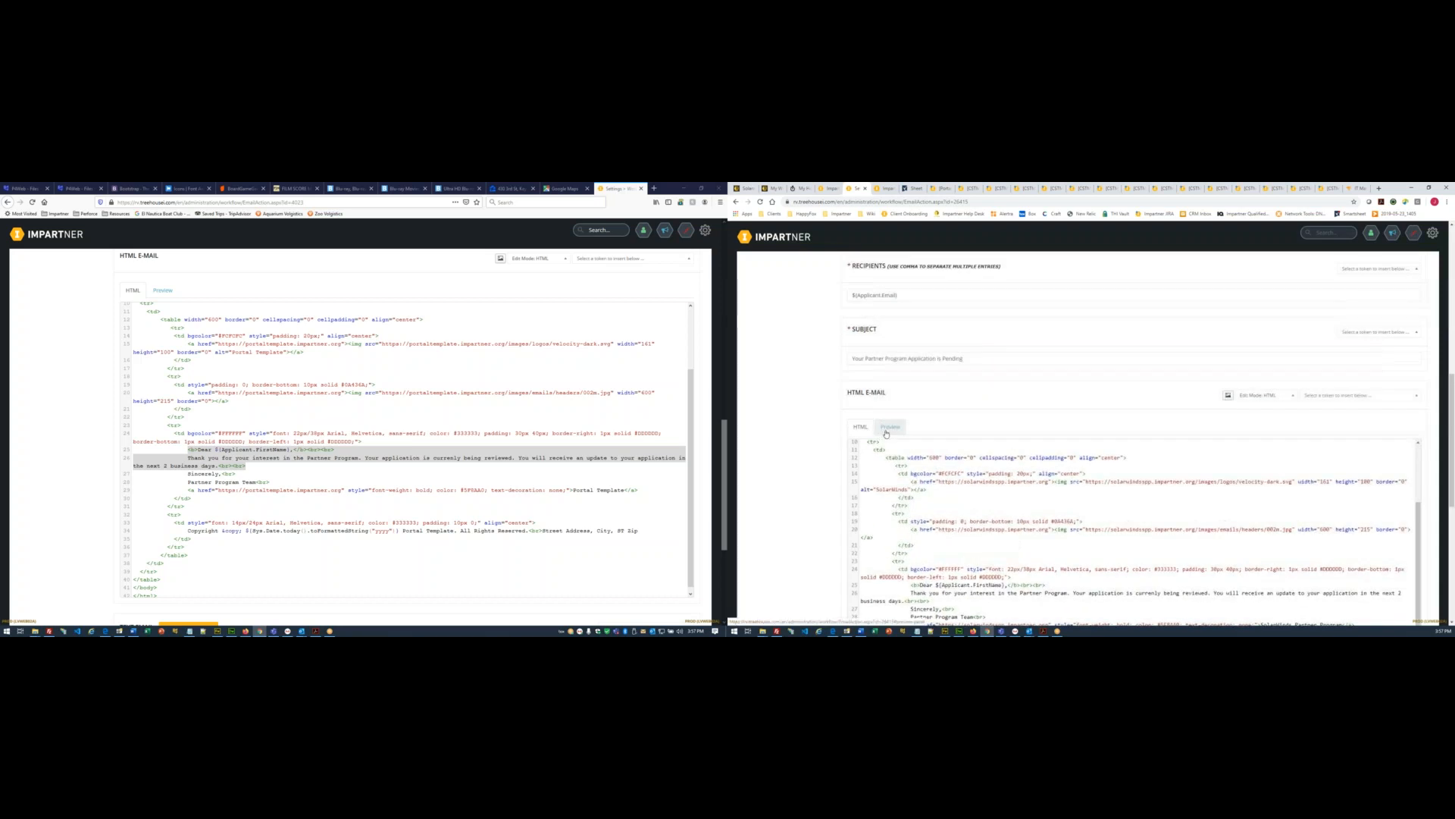
# - Preview the rendered Send Pending Email, checking its greeting, message and signature
pyautogui.click(890, 426)
pyautogui.scroll(-1, 1172, 462)
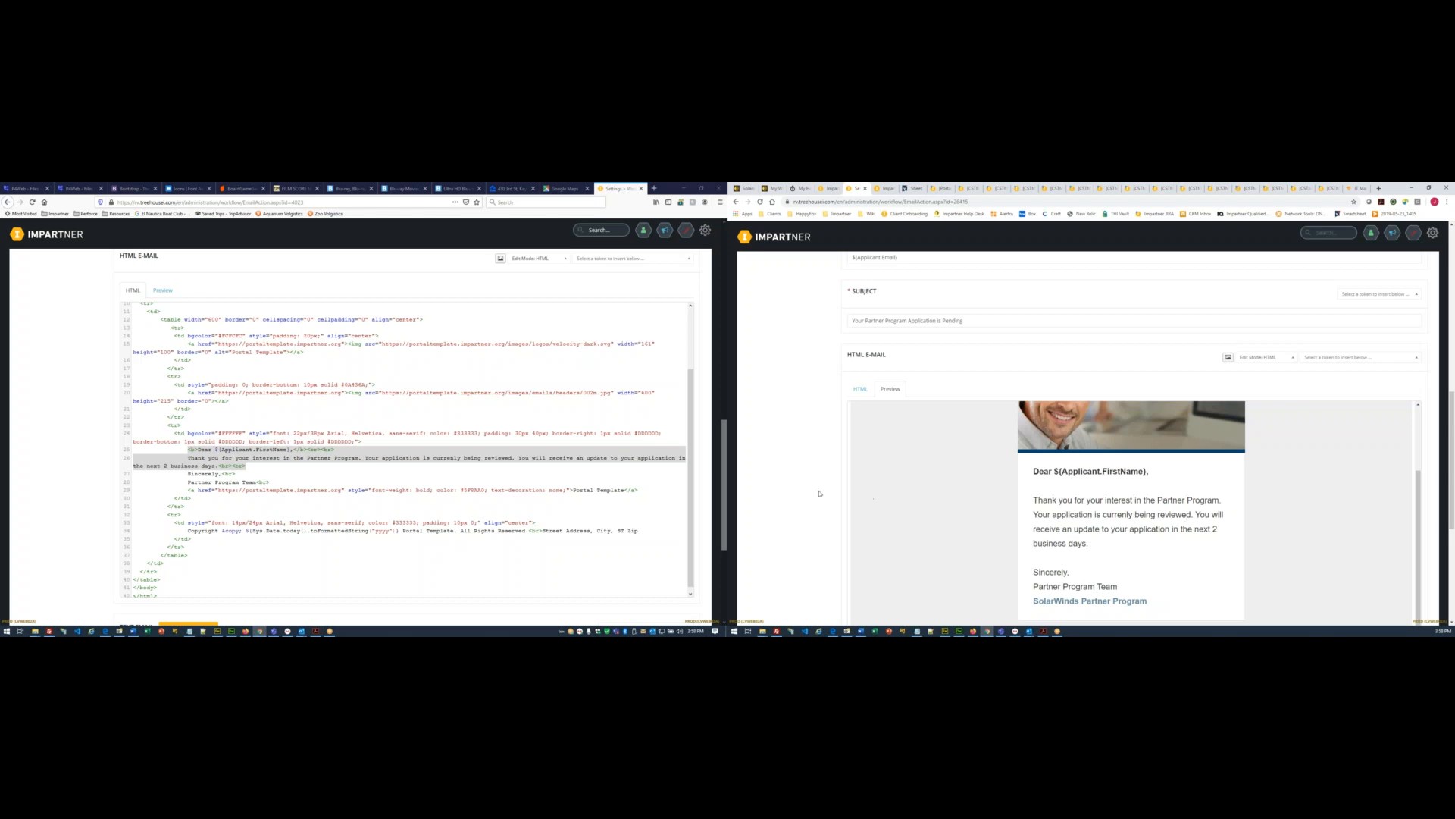
pyautogui.scroll(-1, 872, 488)
pyautogui.scroll(-2, 814, 504)
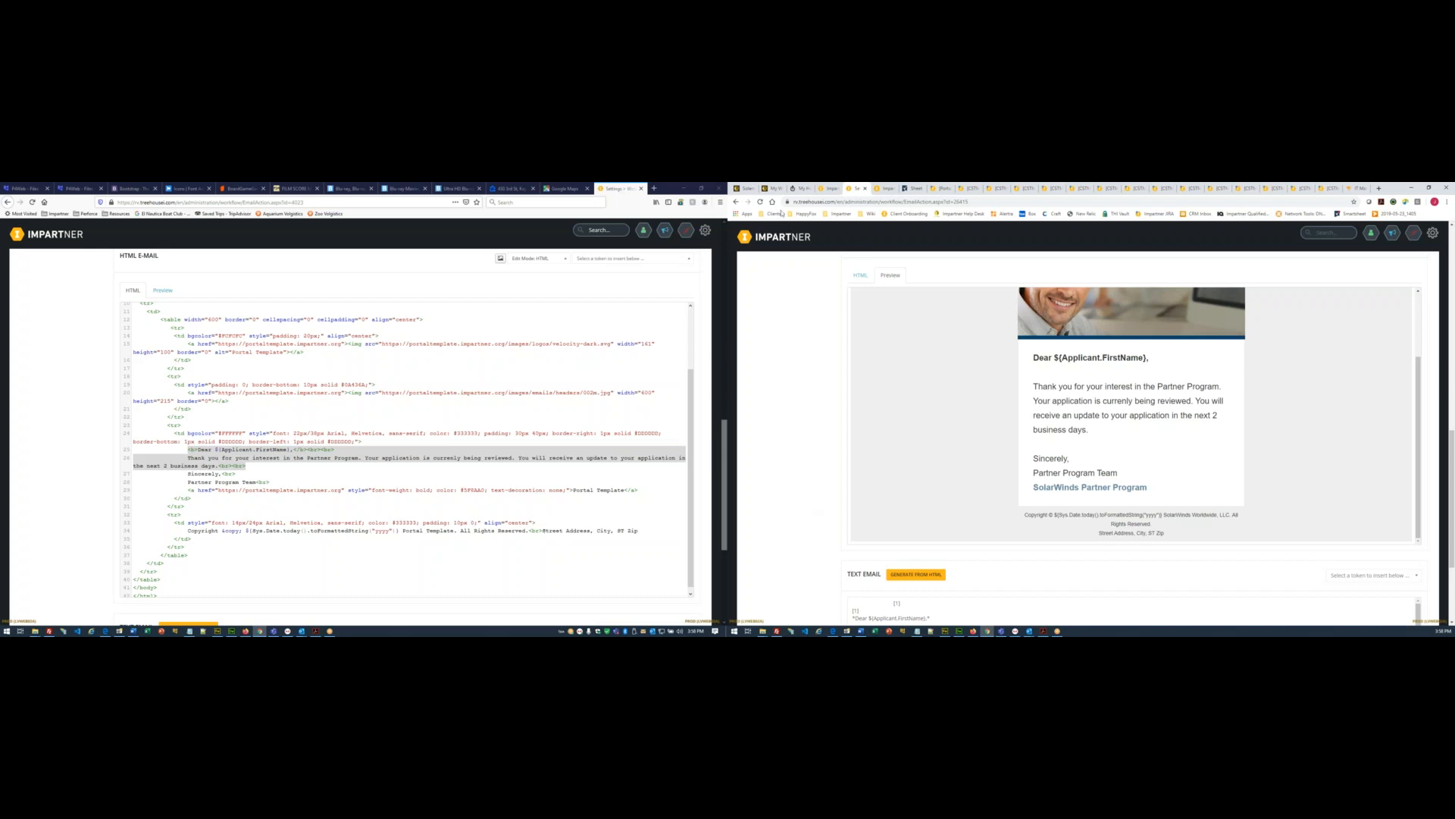
pyautogui.click(745, 188)
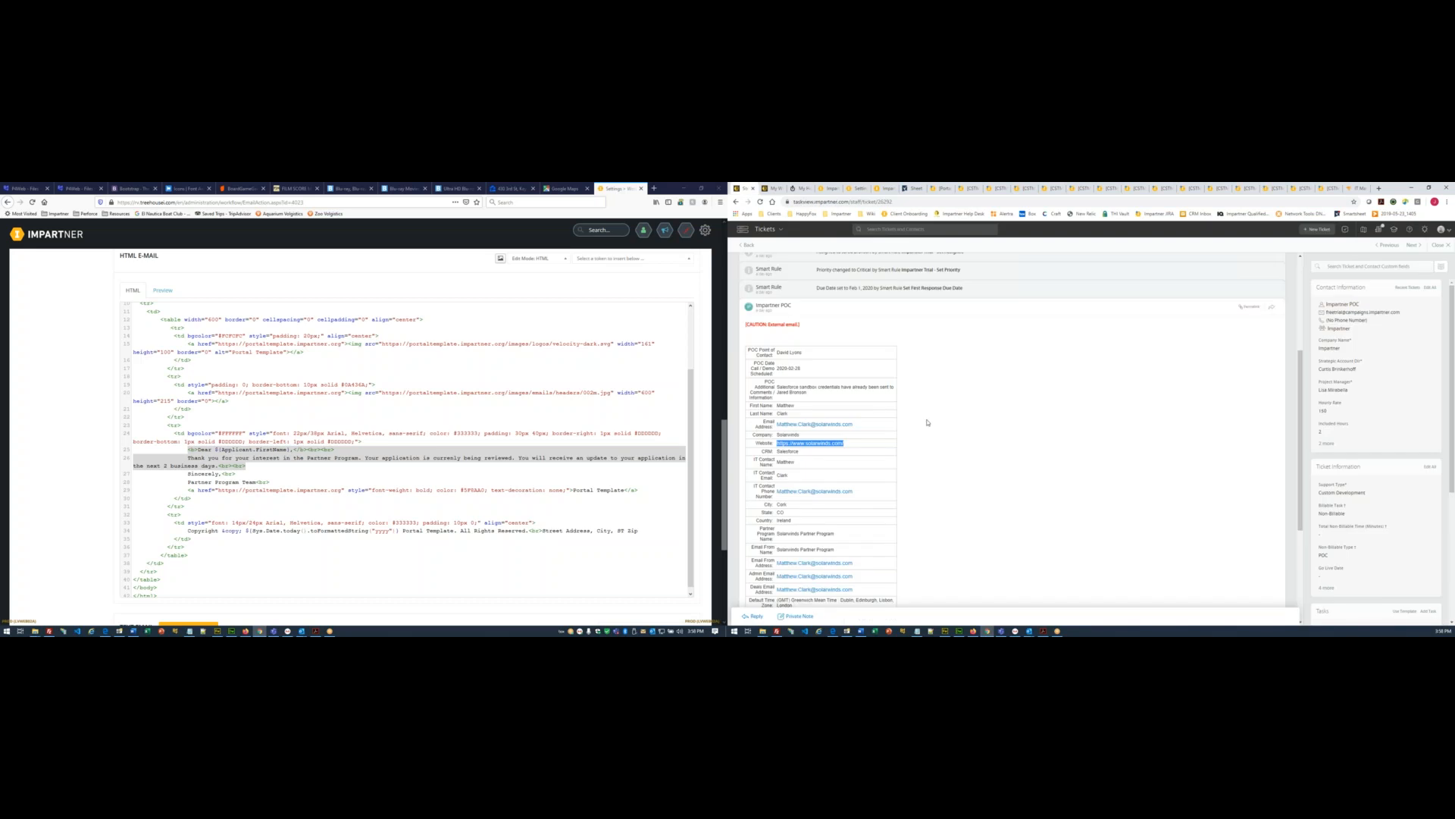
# - Look up the partner's contact table in the Template Portal Design Information ticket
pyautogui.scroll(5, 924, 420)
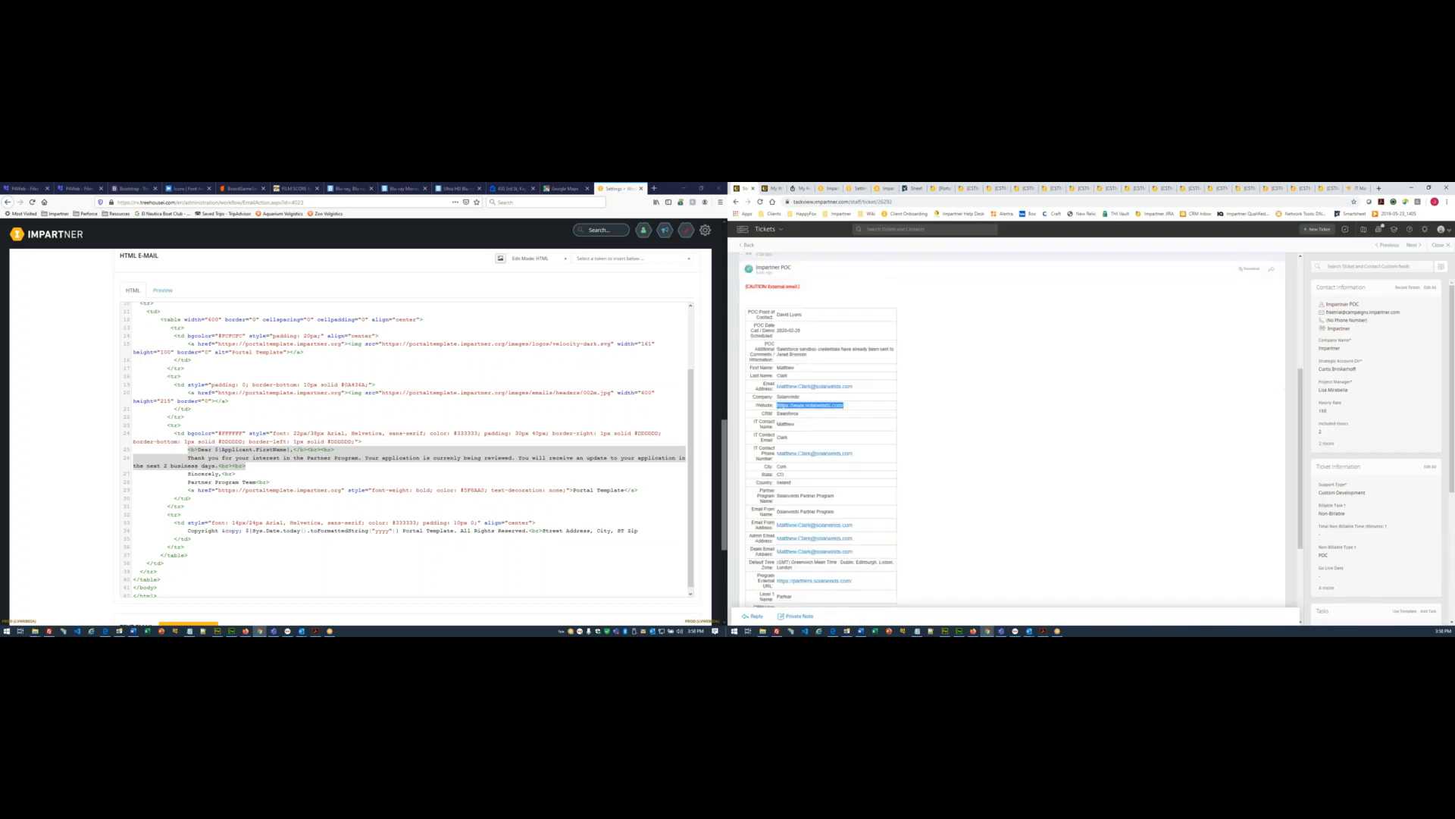
pyautogui.scroll(-10, 924, 455)
pyautogui.scroll(10, 924, 508)
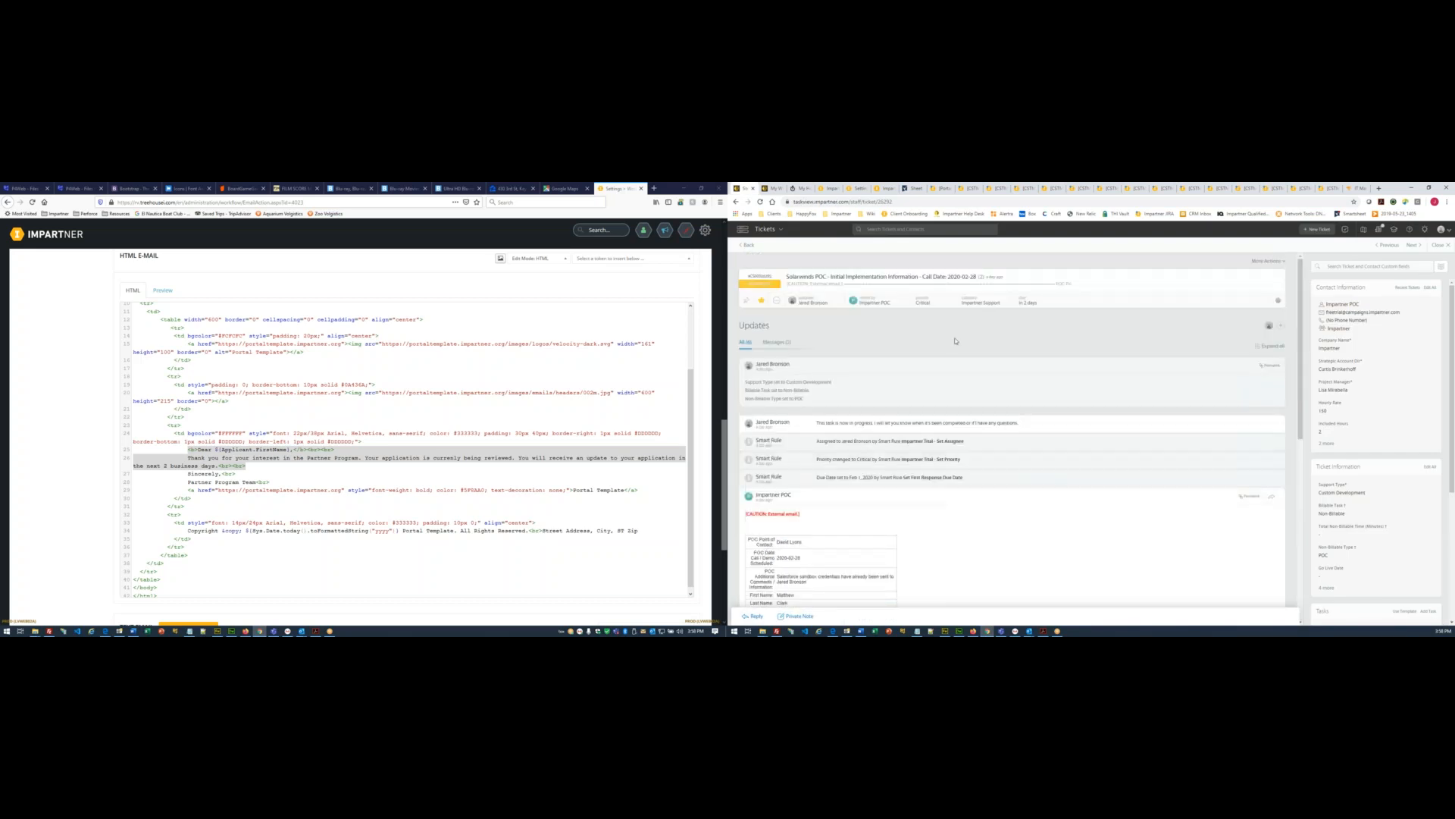
pyautogui.hotkey('alt', 'Left')
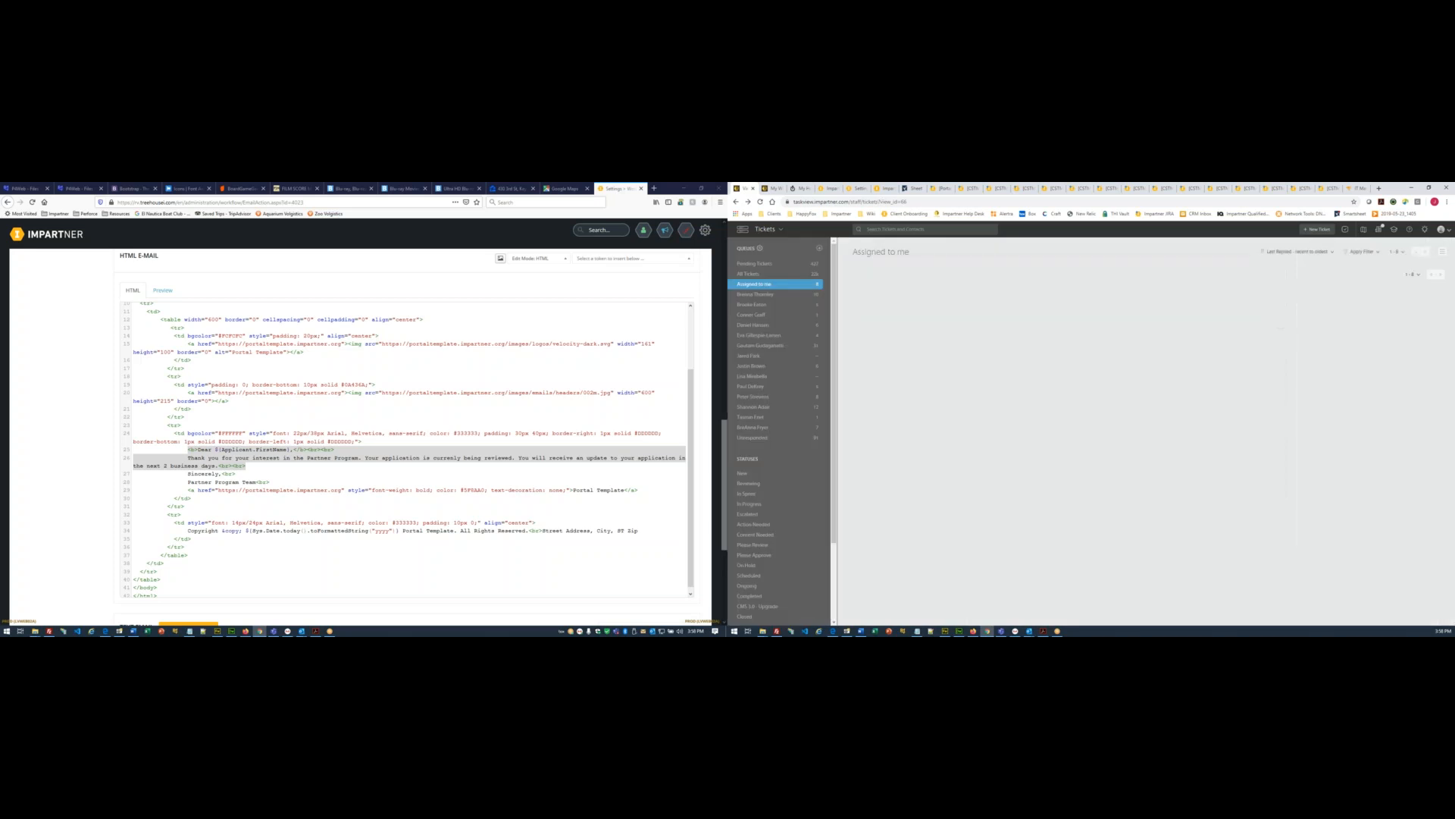
pyautogui.click(953, 367)
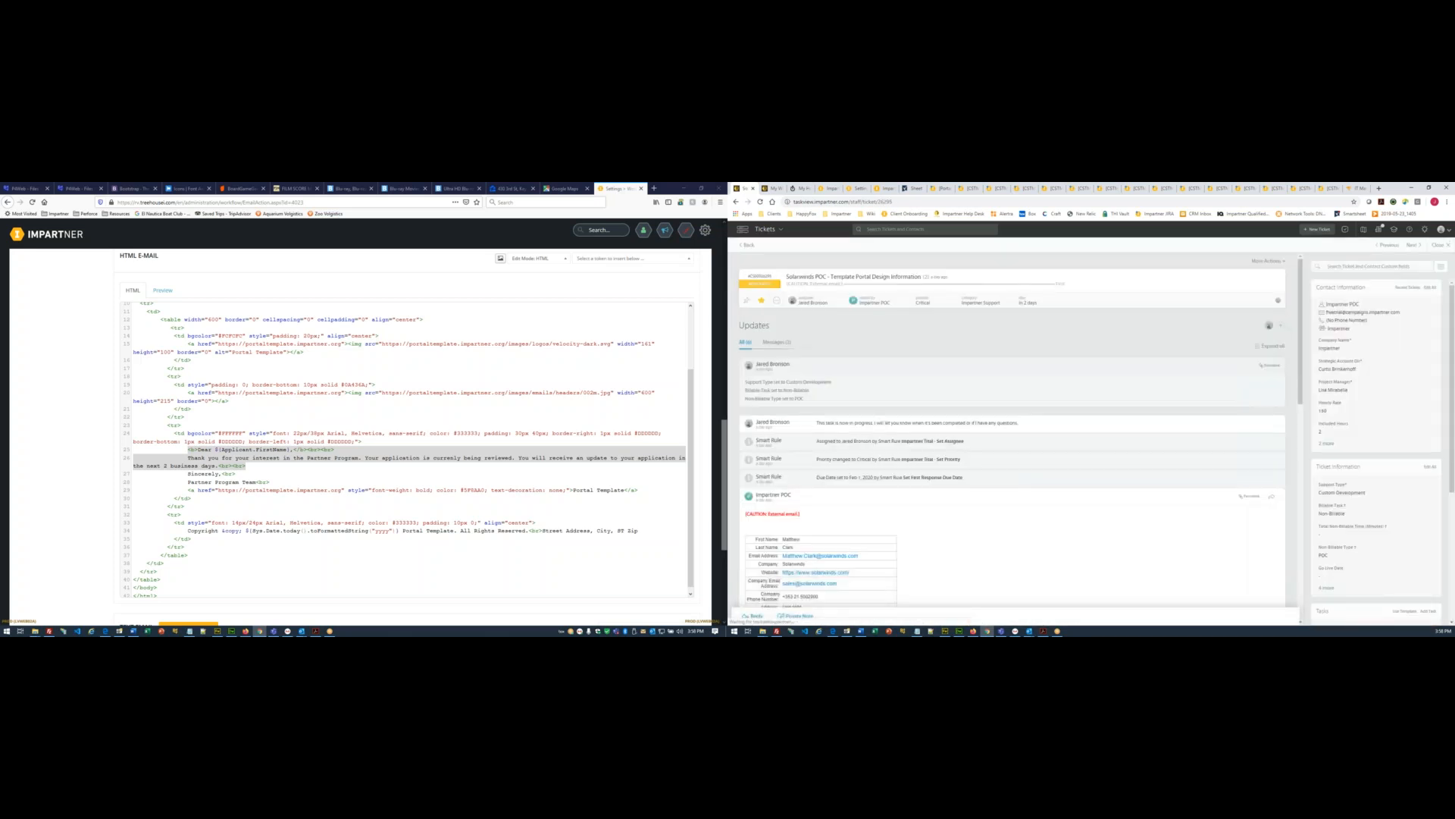
pyautogui.scroll(-3, 1012, 429)
pyautogui.scroll(-2, 972, 380)
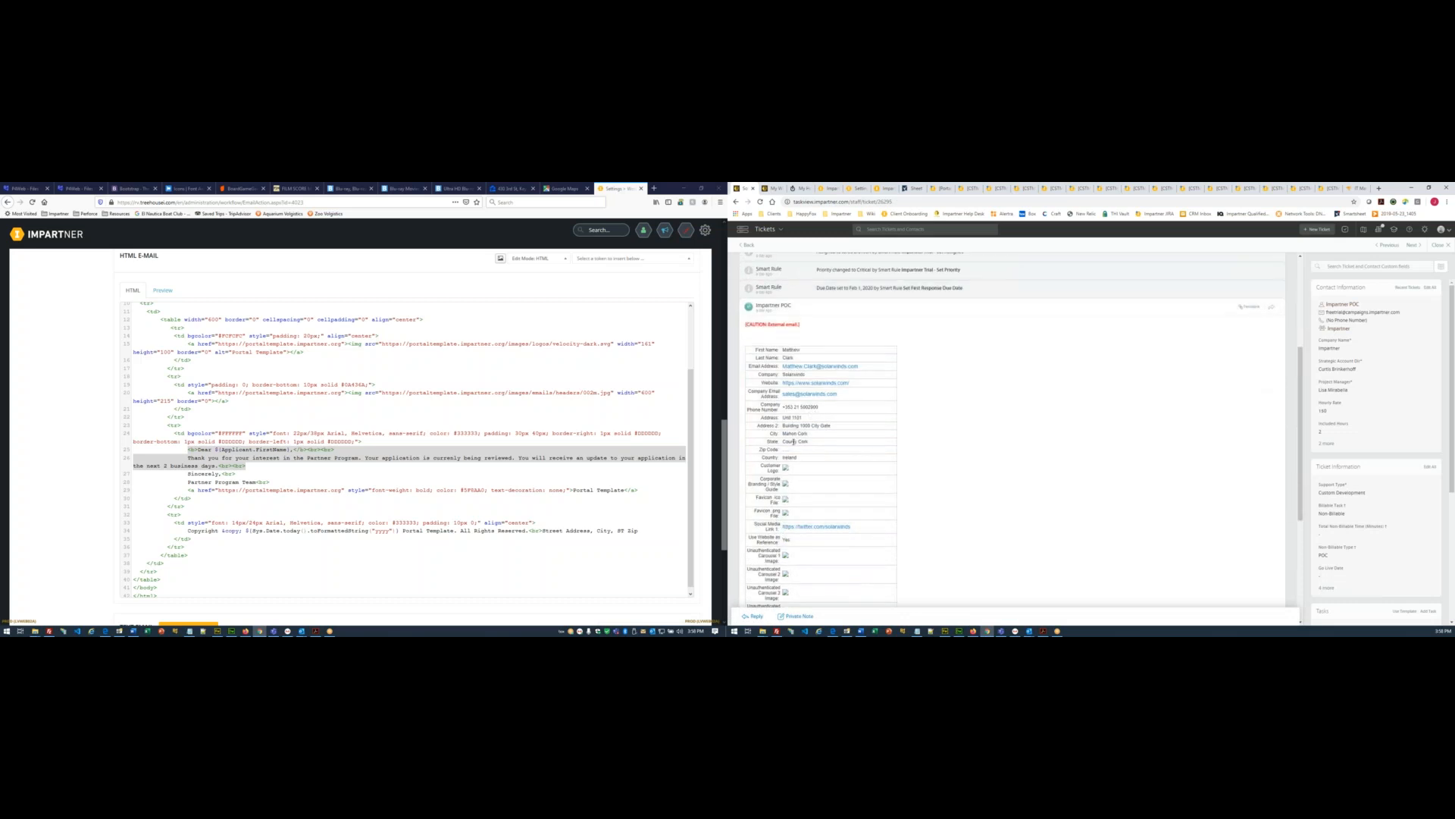
pyautogui.click(1354, 188)
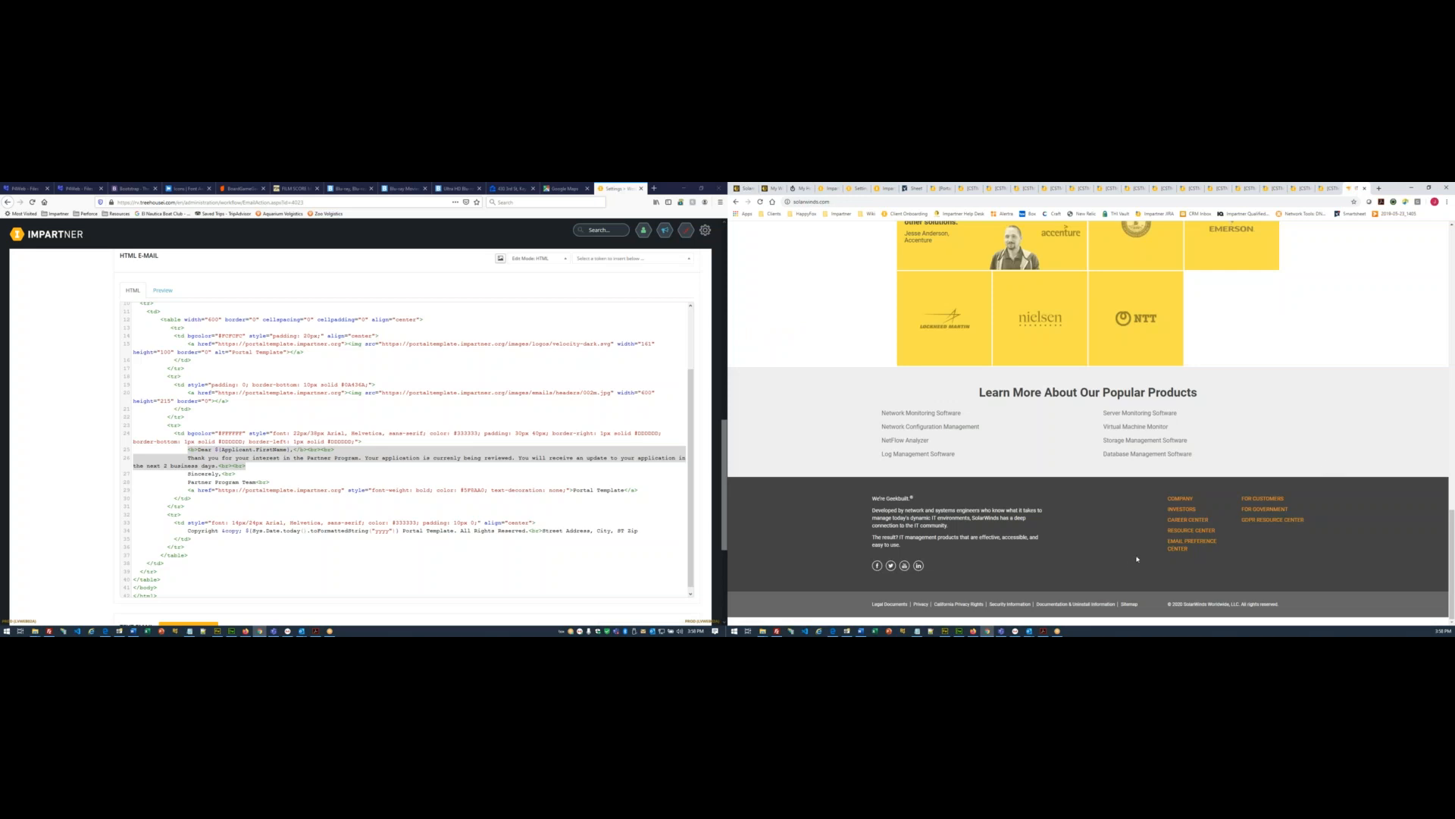
# - Open SolarWinds' Company > Contact Us page and review Corporate Headquarters and Other Locations
pyautogui.click(1241, 523)
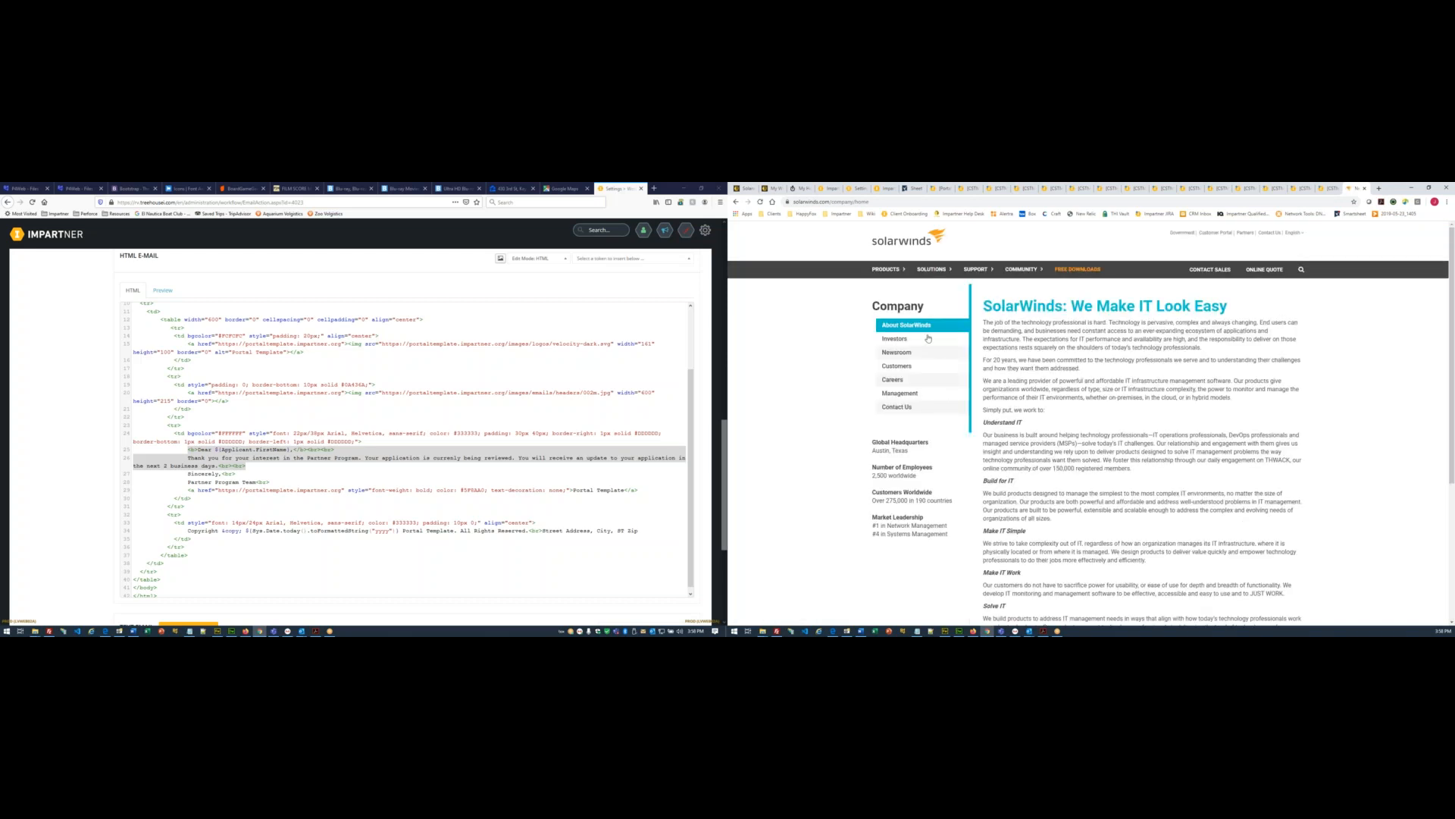
pyautogui.click(906, 407)
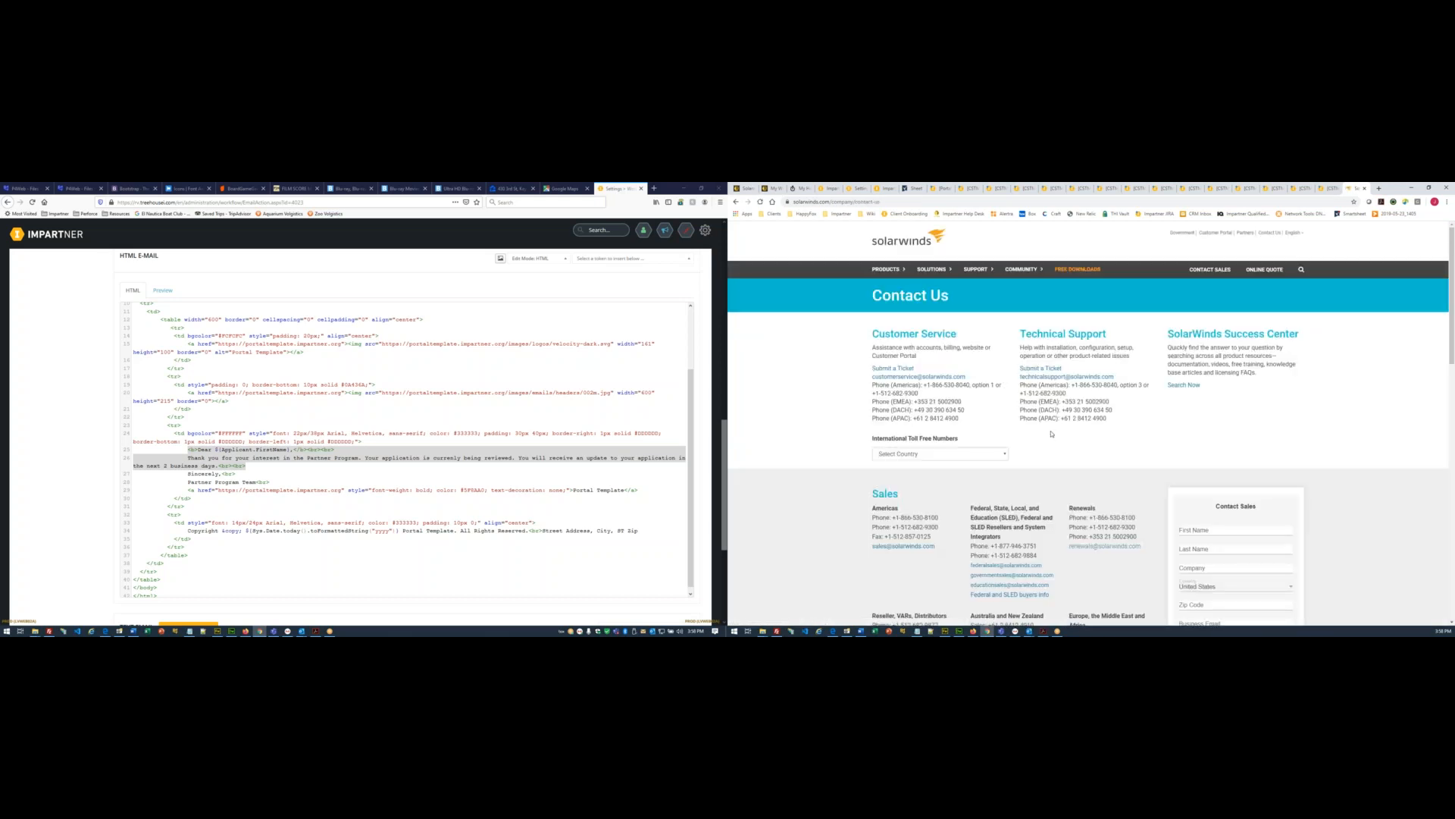
pyautogui.scroll(-3, 1086, 401)
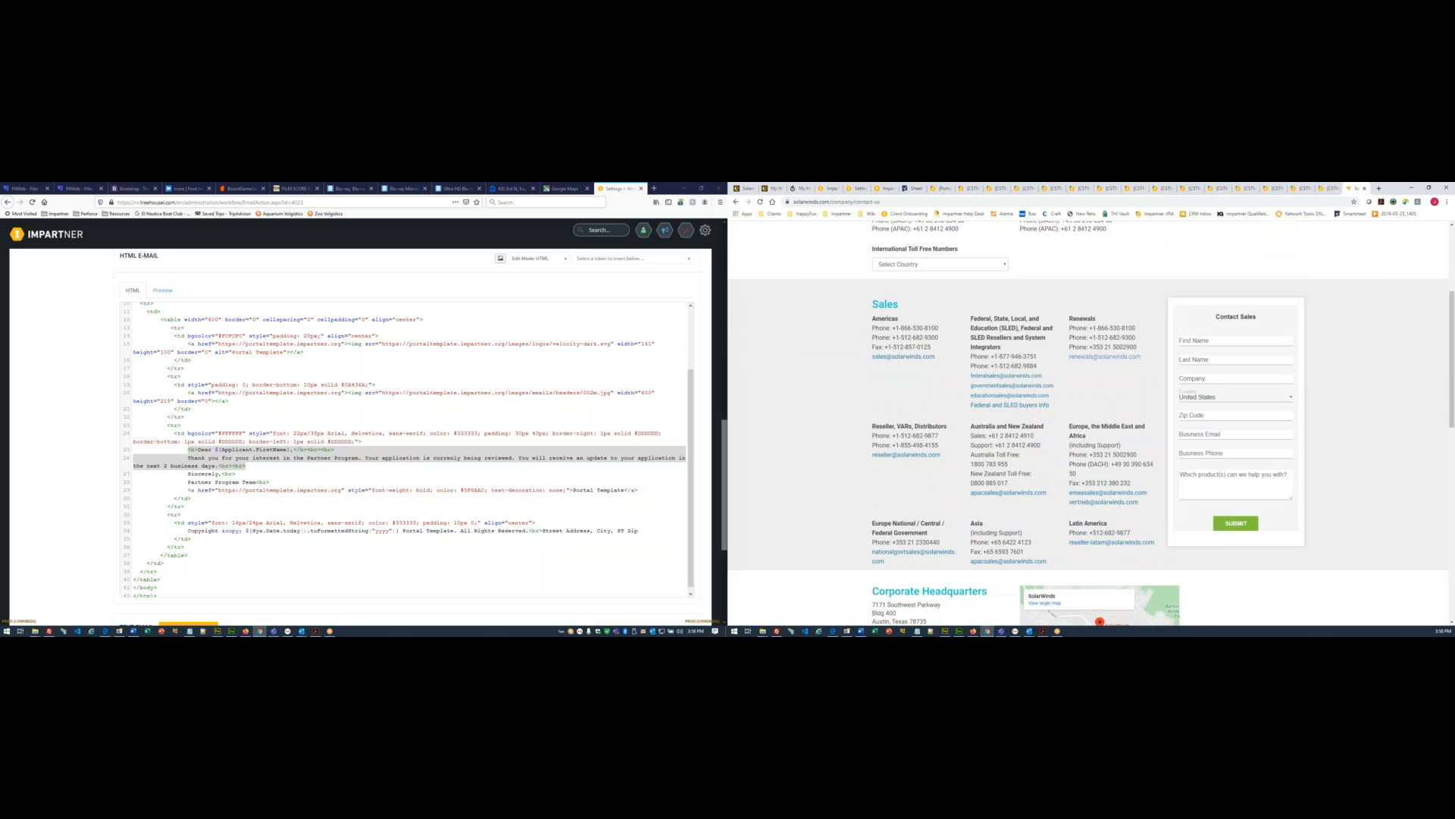
pyautogui.scroll(-2, 872, 261)
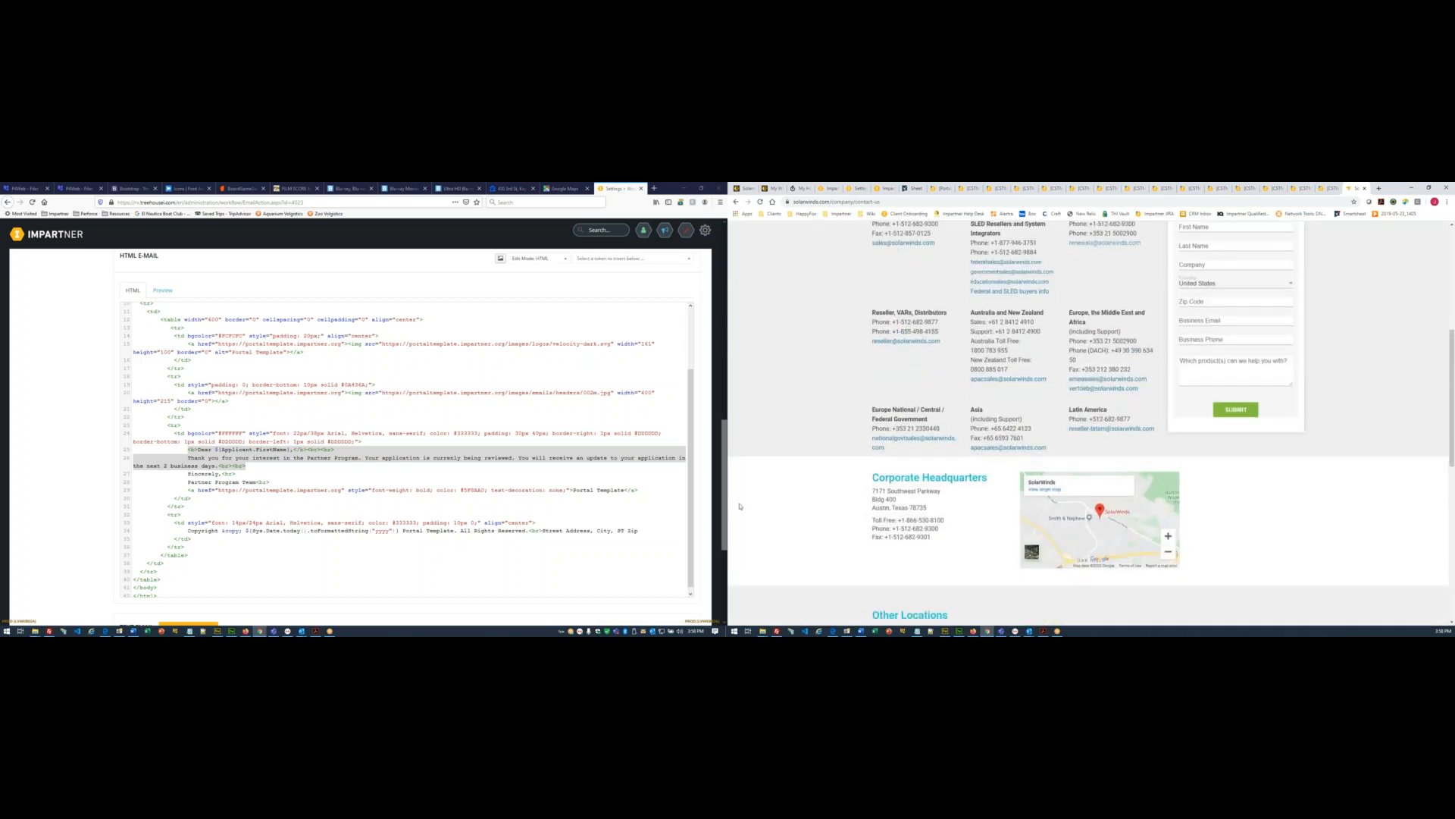
pyautogui.scroll(-3, 812, 523)
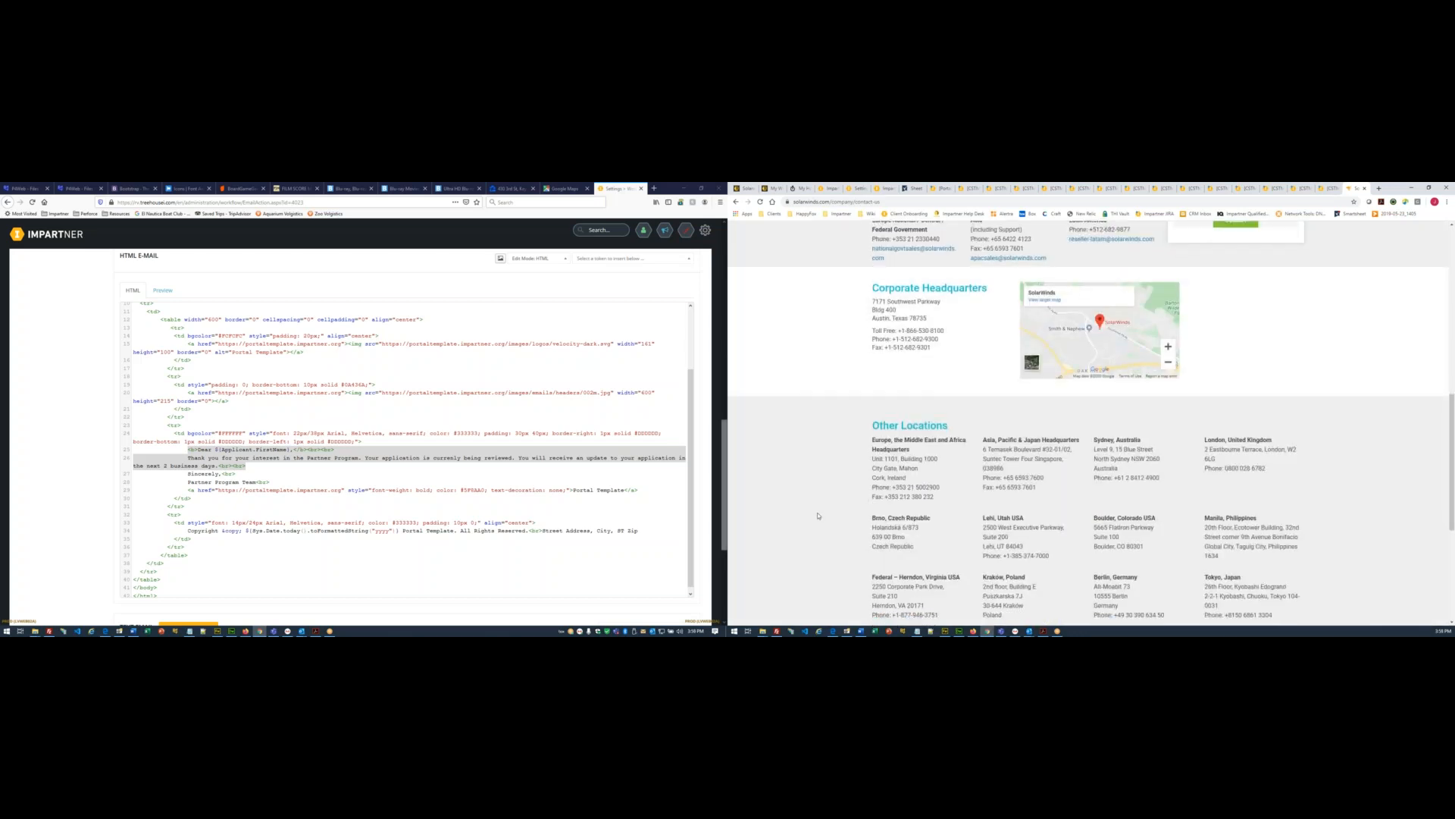
pyautogui.scroll(-1, 823, 513)
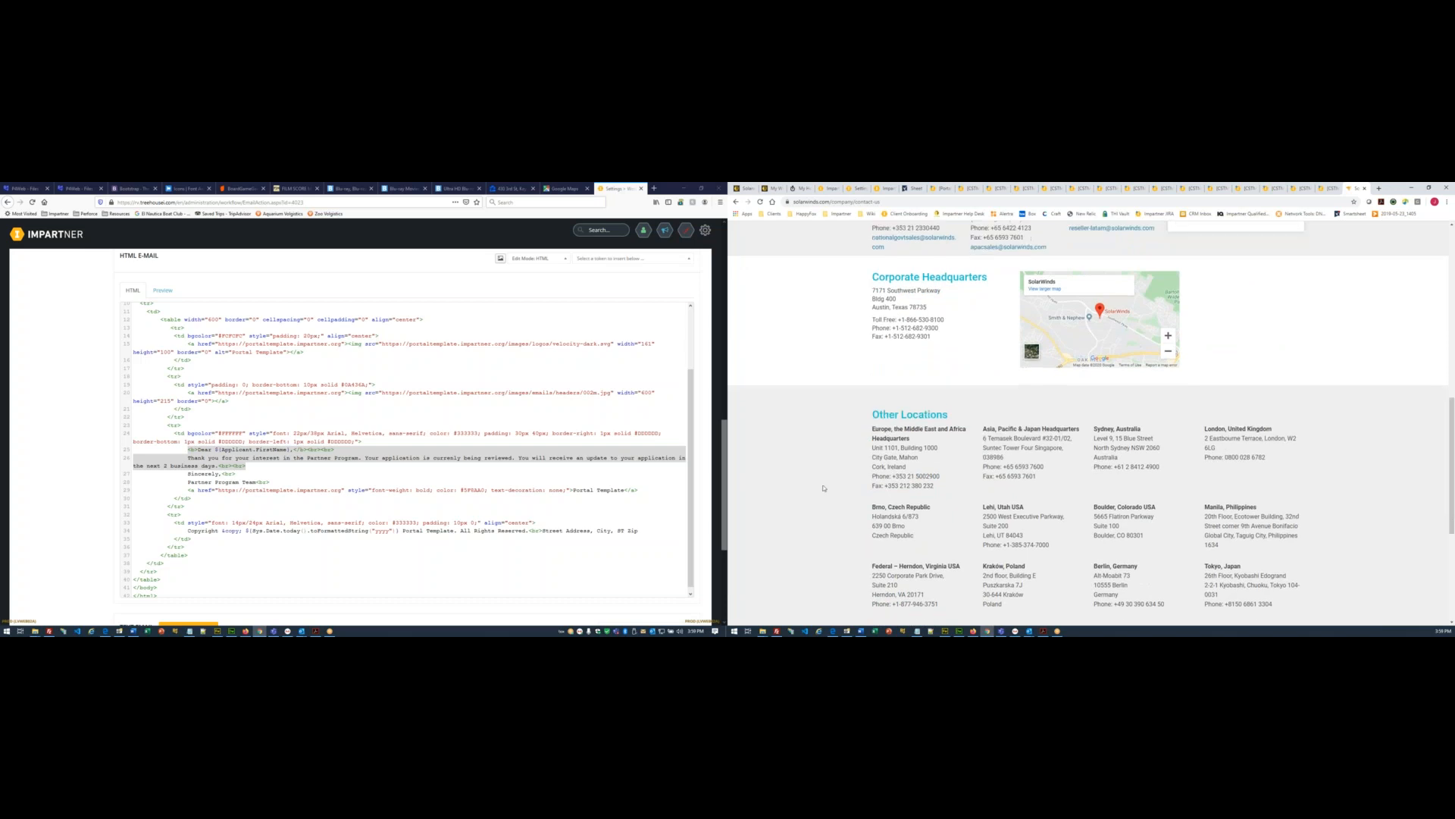
pyautogui.click(742, 189)
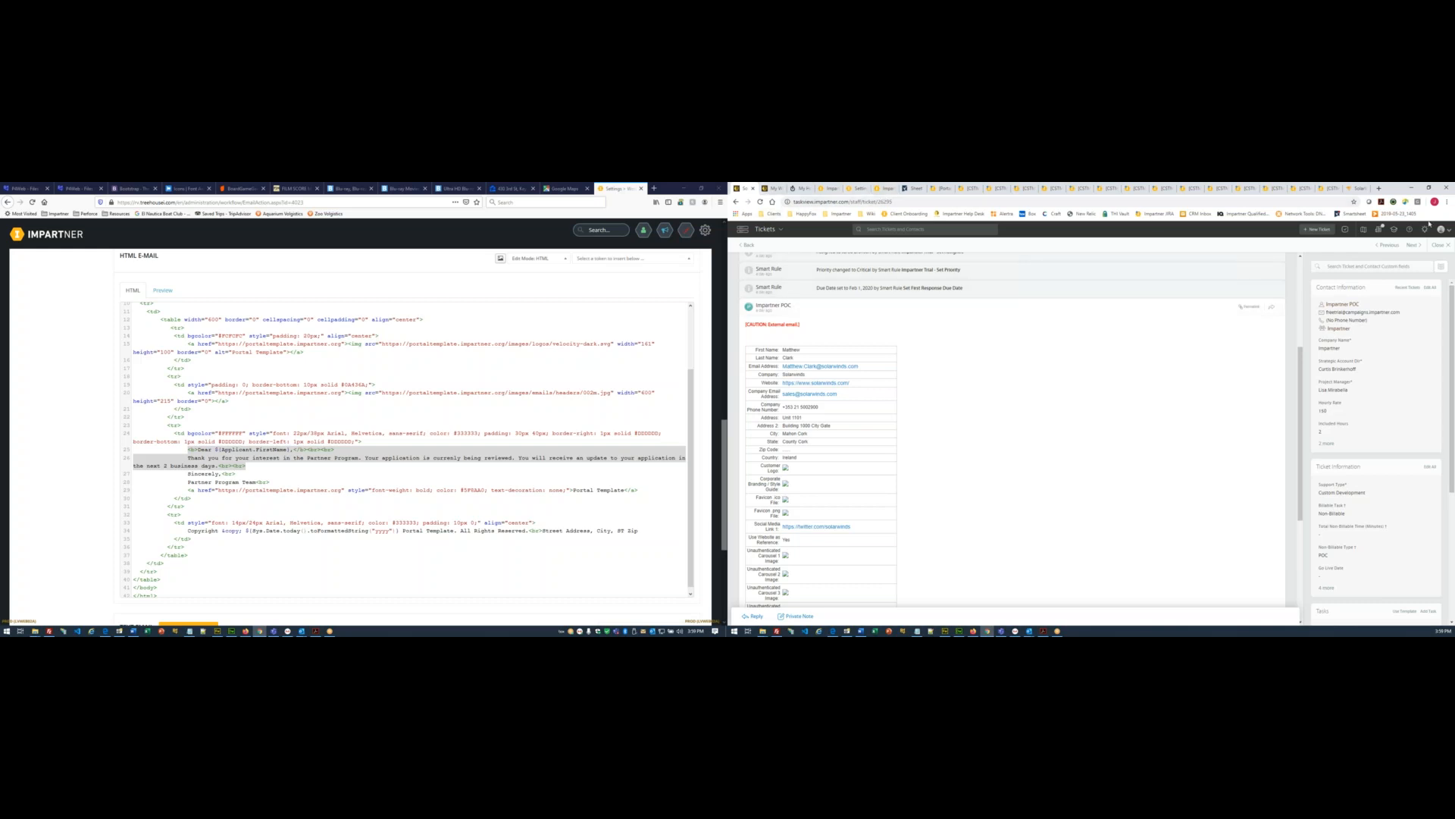
pyautogui.click(1358, 189)
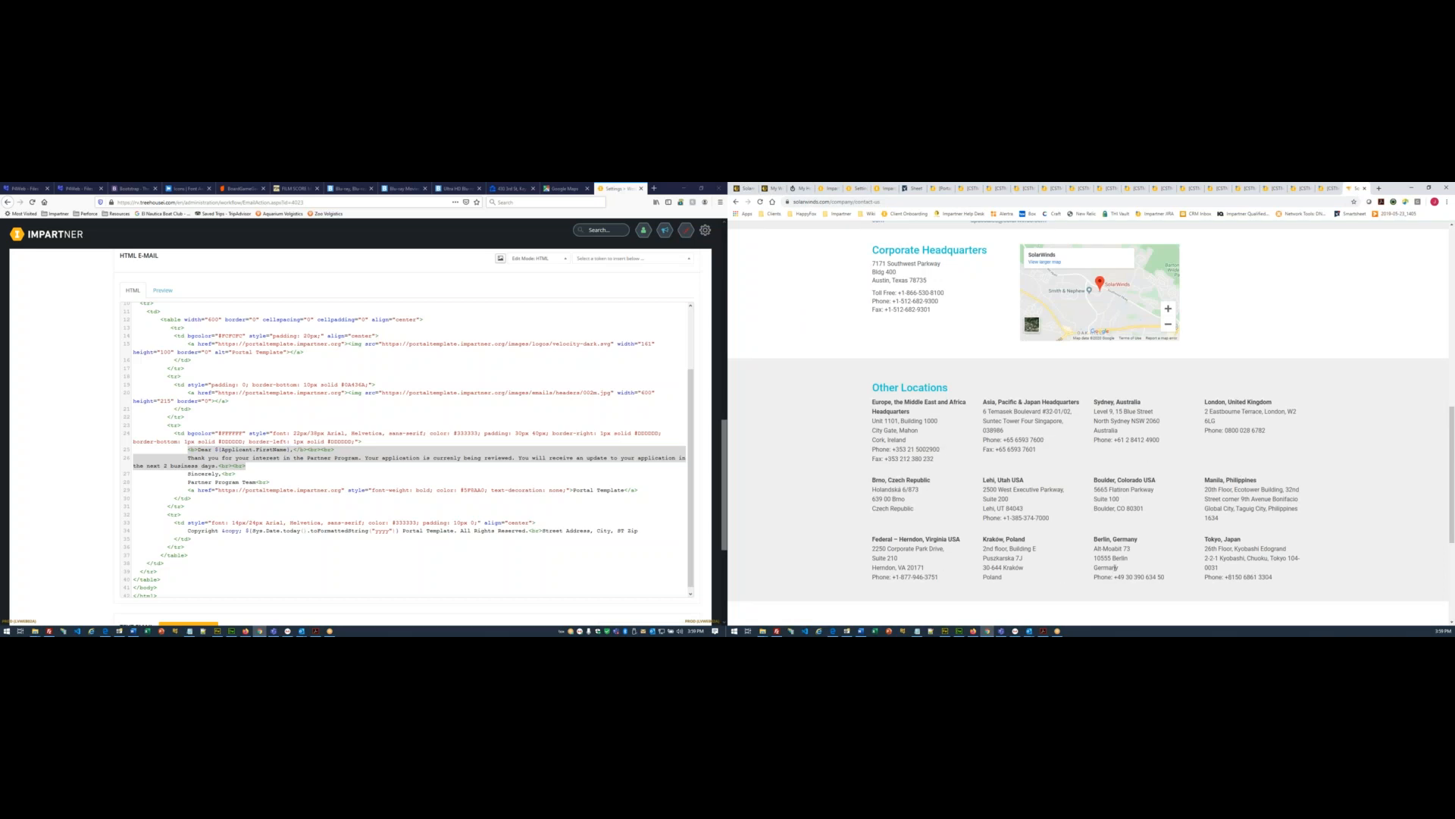
pyautogui.scroll(1, 1183, 576)
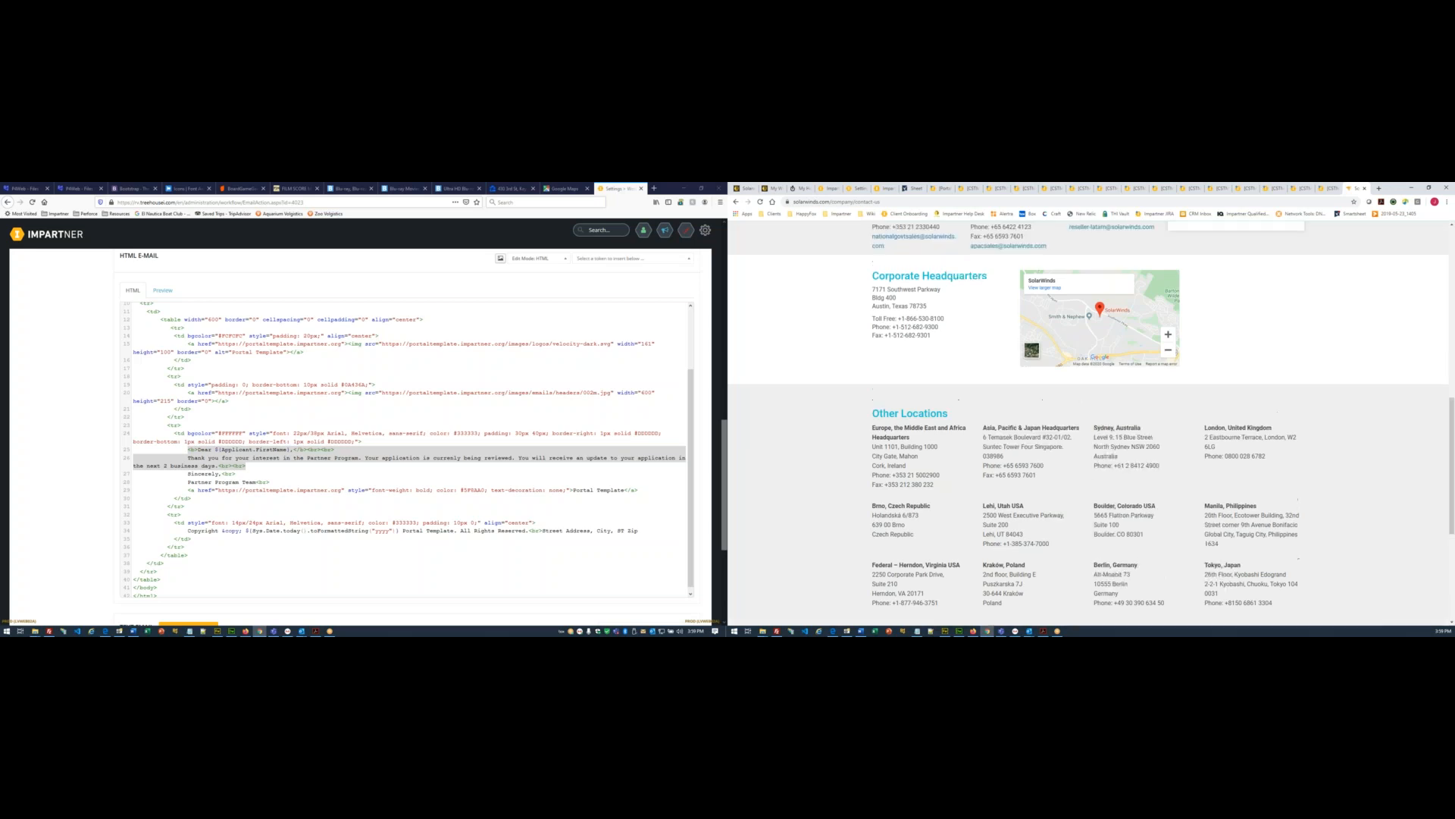
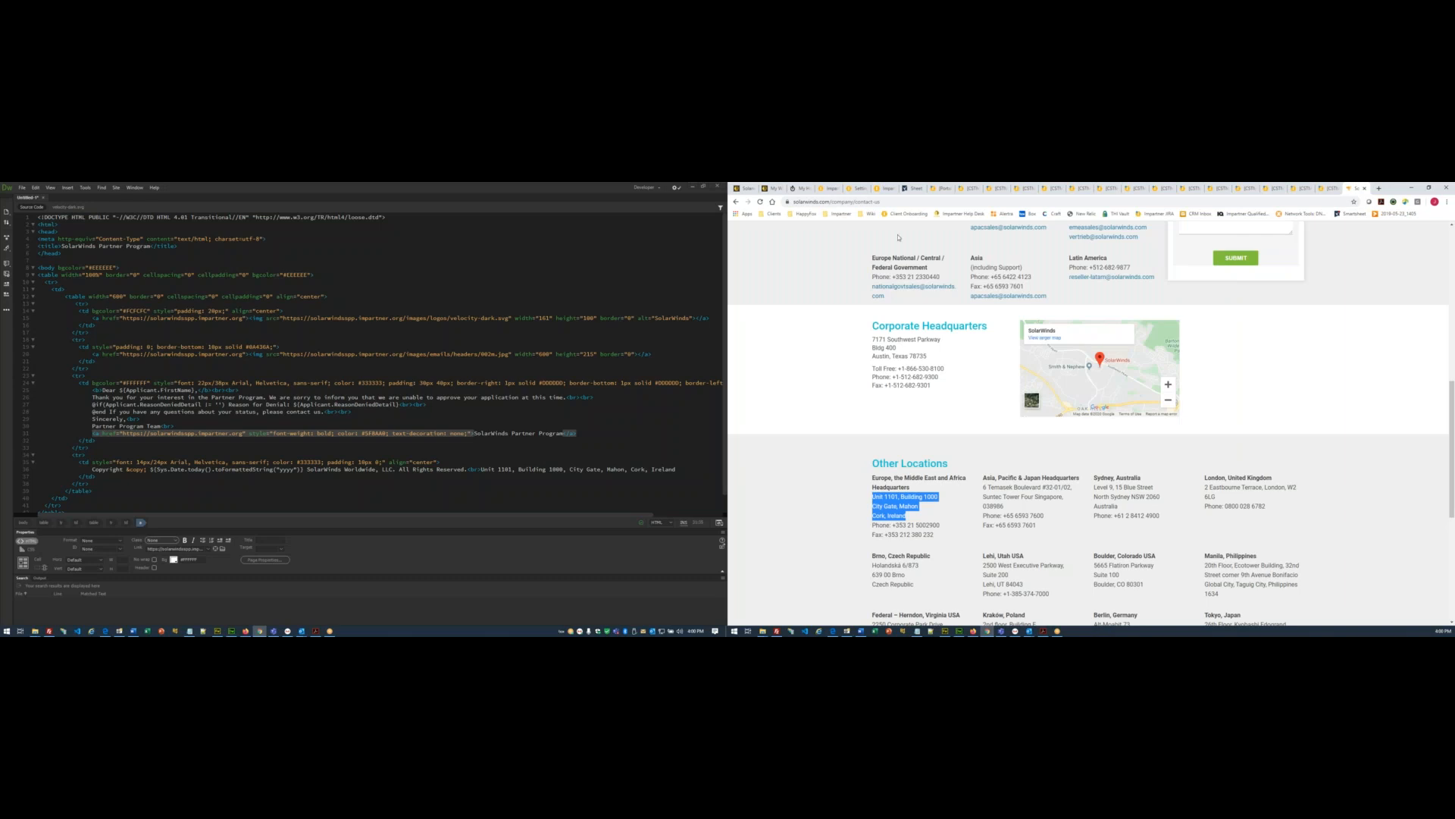
# - Switch Chrome to the Impartner tab that previews the pending-application email
pyautogui.click(856, 188)
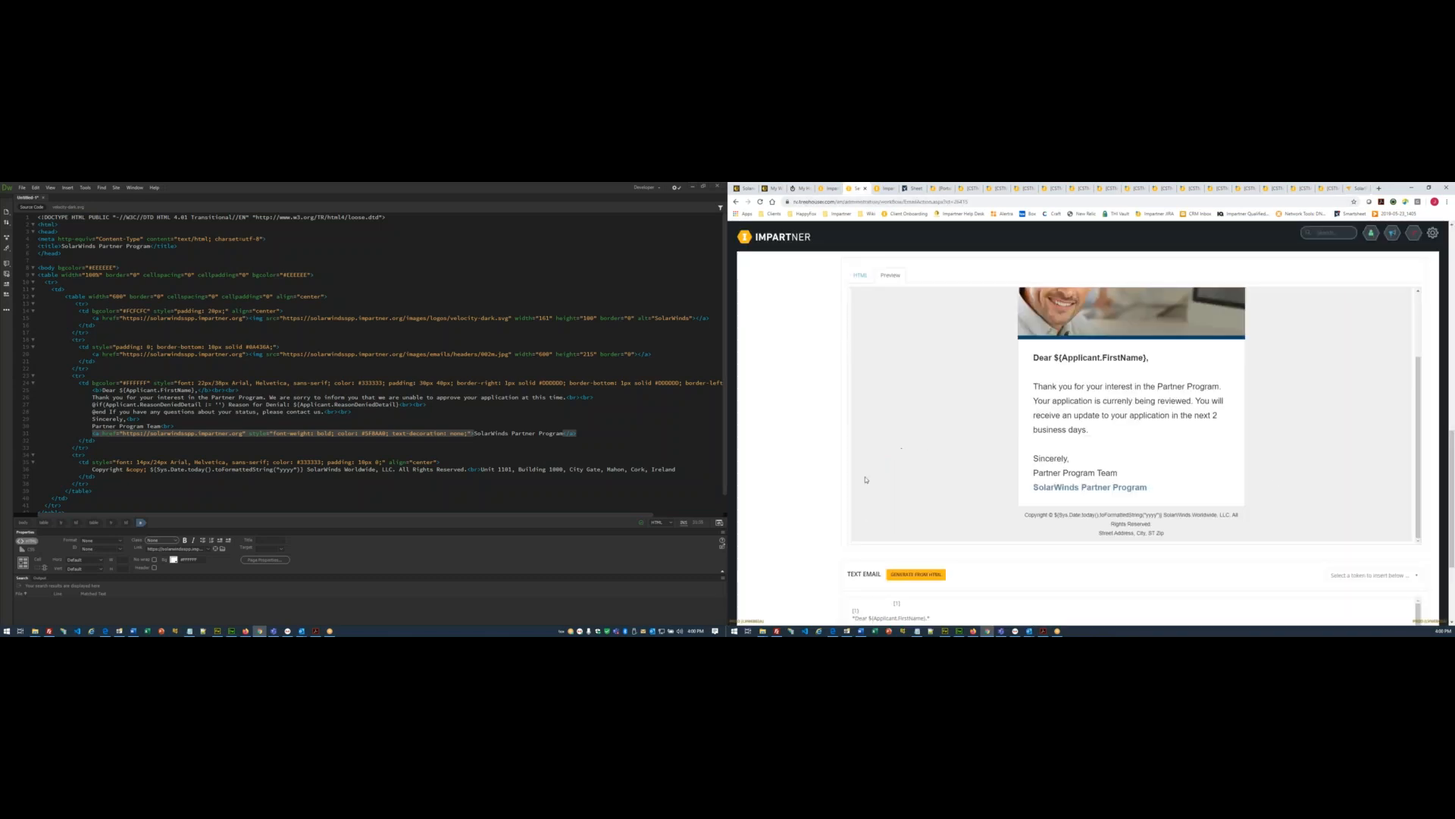
# - Paste the email's greeting and body lines into the Dreamweaver template and copy its full source
pyautogui.scroll(3, 805, 454)
pyautogui.click(861, 391)
pyautogui.scroll(-3, 825, 435)
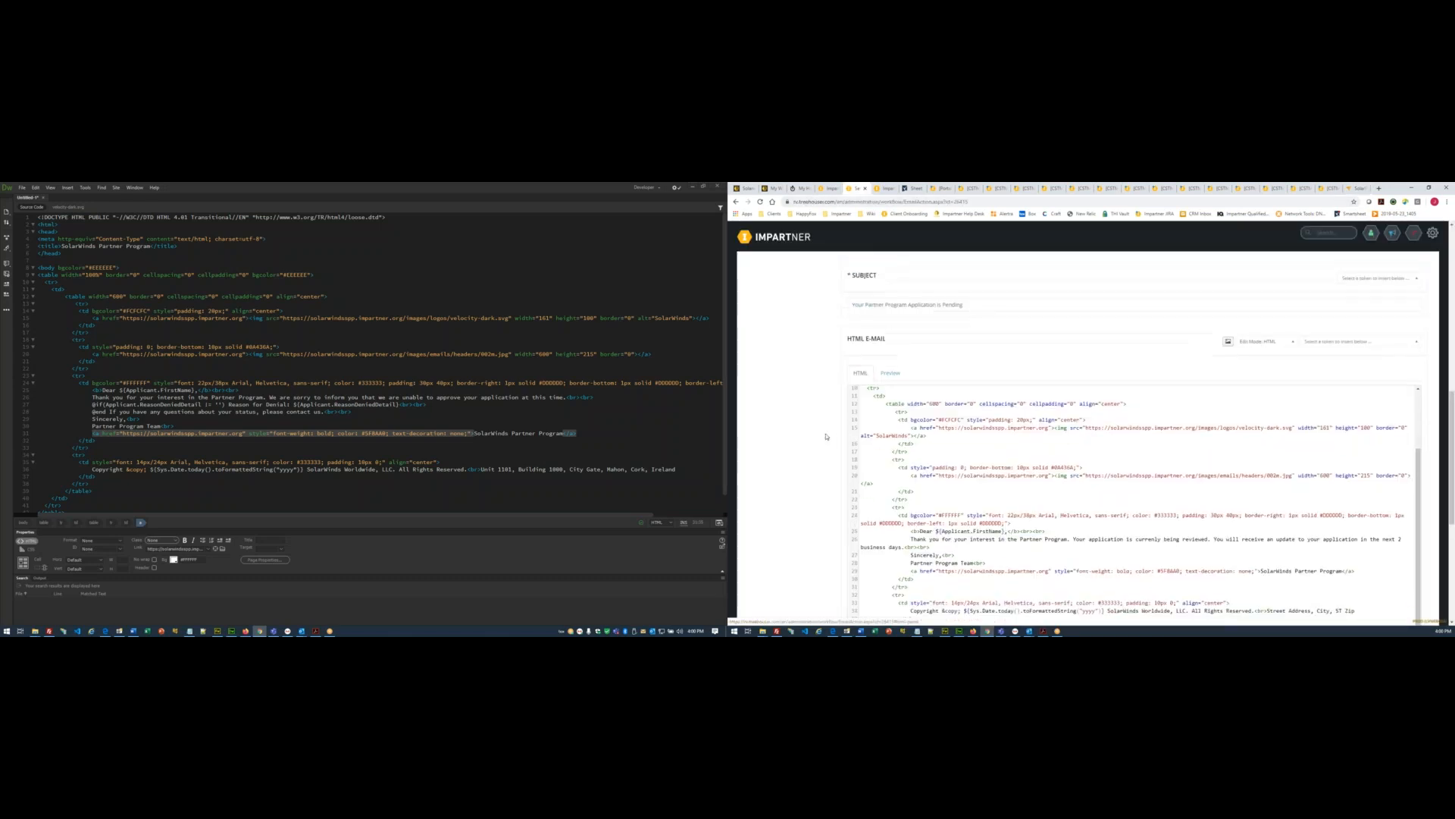
pyautogui.moveTo(911, 433); pyautogui.dragTo(955, 446)
pyautogui.hotkey('ctrl', 'c')
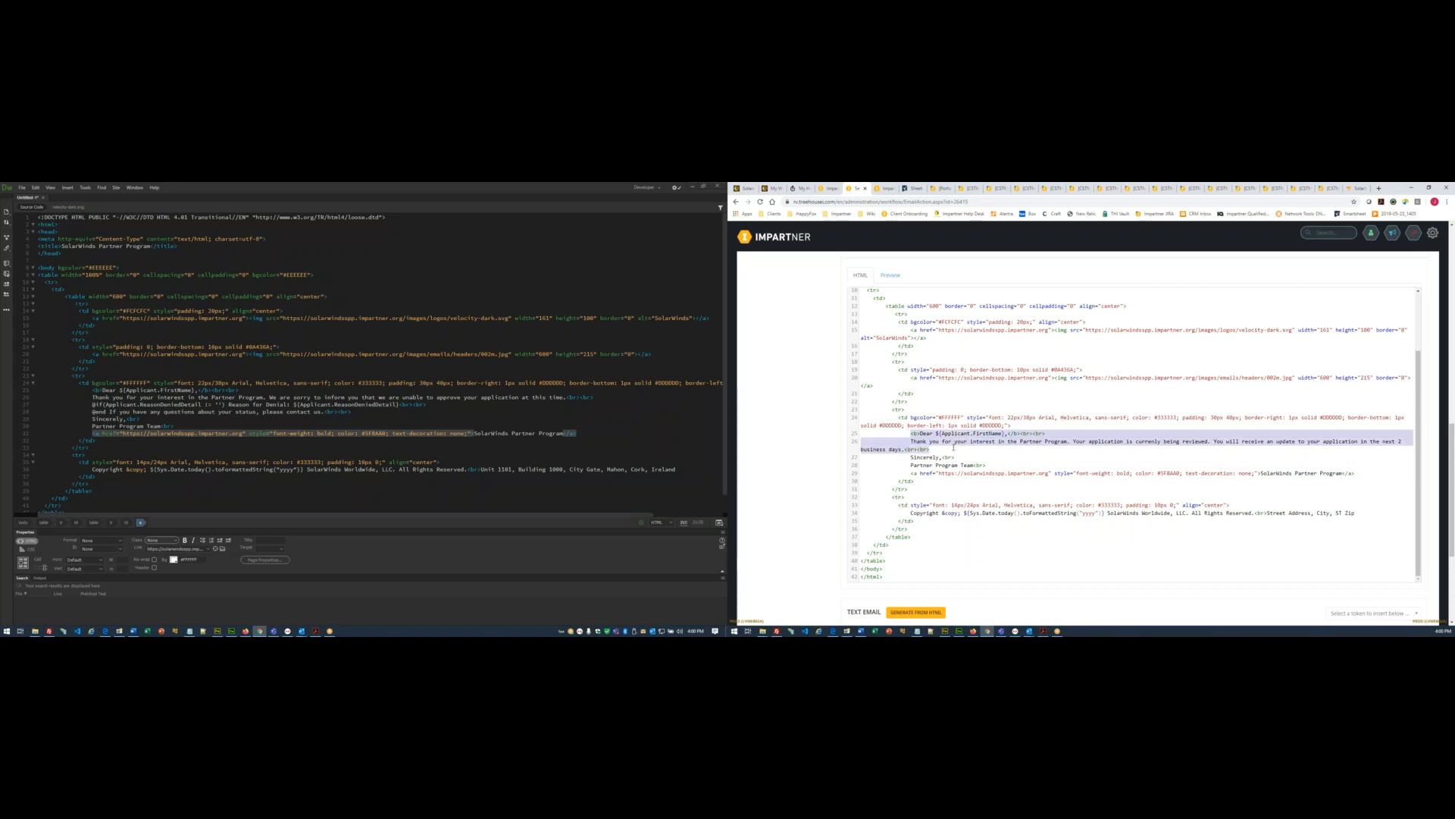
pyautogui.moveTo(92, 389); pyautogui.dragTo(357, 413)
pyautogui.hotkey('ctrl', 'v')
pyautogui.click(360, 413)
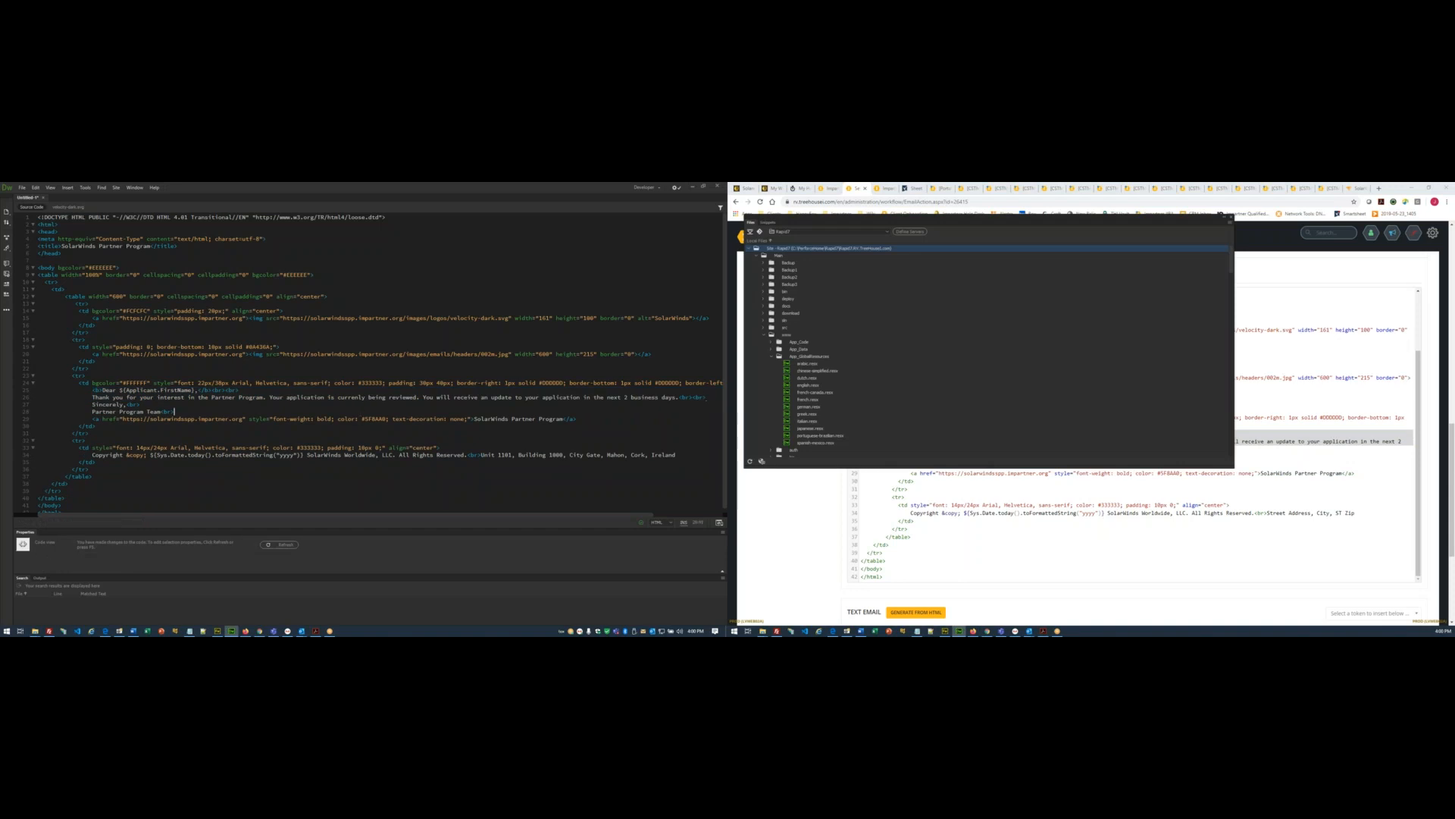
pyautogui.hotkey('ctrl', 'a')
pyautogui.hotkey('ctrl', 'c')
# - Replace the Impartner HTML e-mail code with the Dreamweaver source and preview the result
pyautogui.click(944, 505)
pyautogui.hotkey('ctrl', 'a')
pyautogui.hotkey('ctrl', 'v')
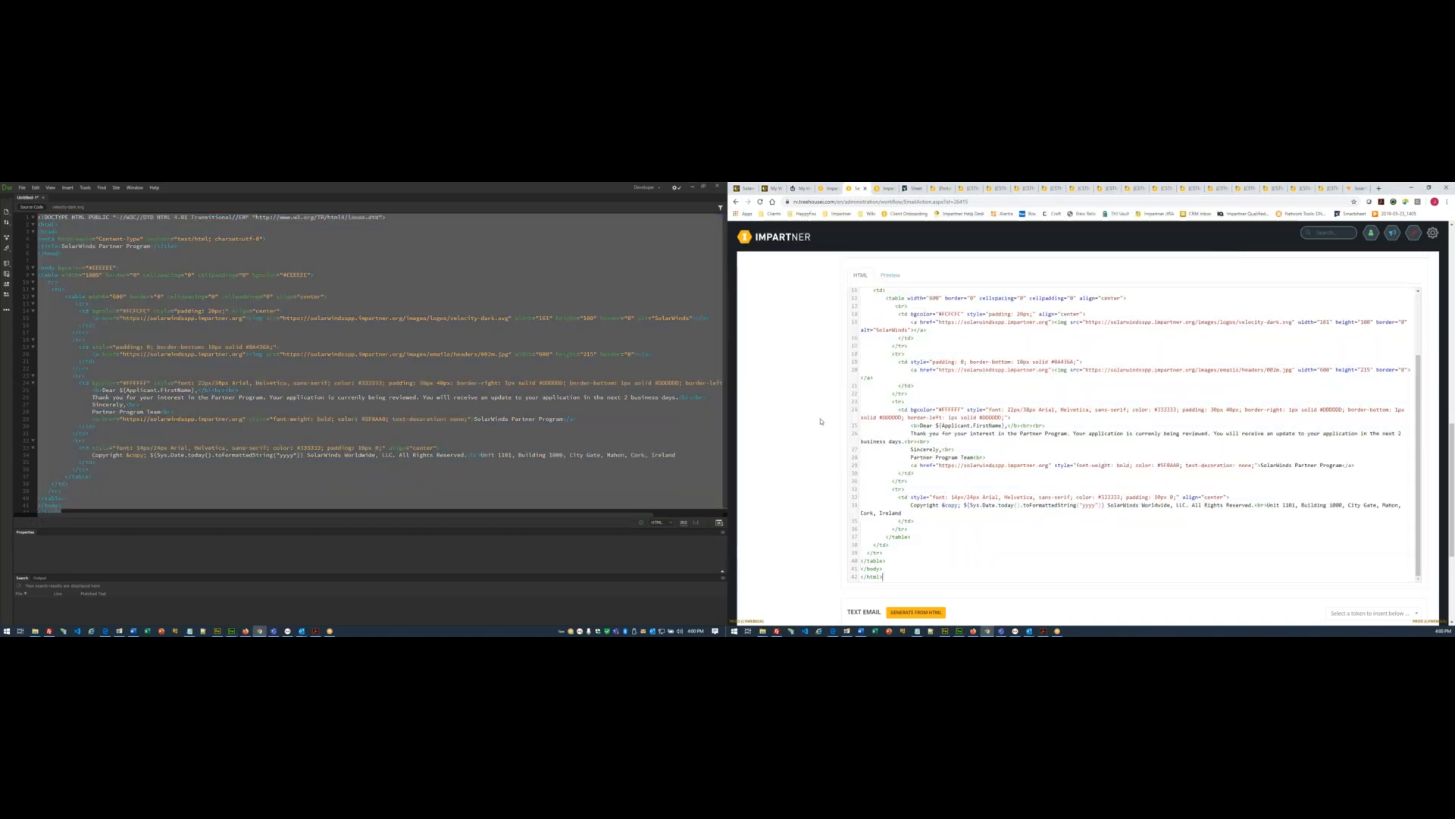
pyautogui.click(891, 275)
pyautogui.scroll(-6, 988, 494)
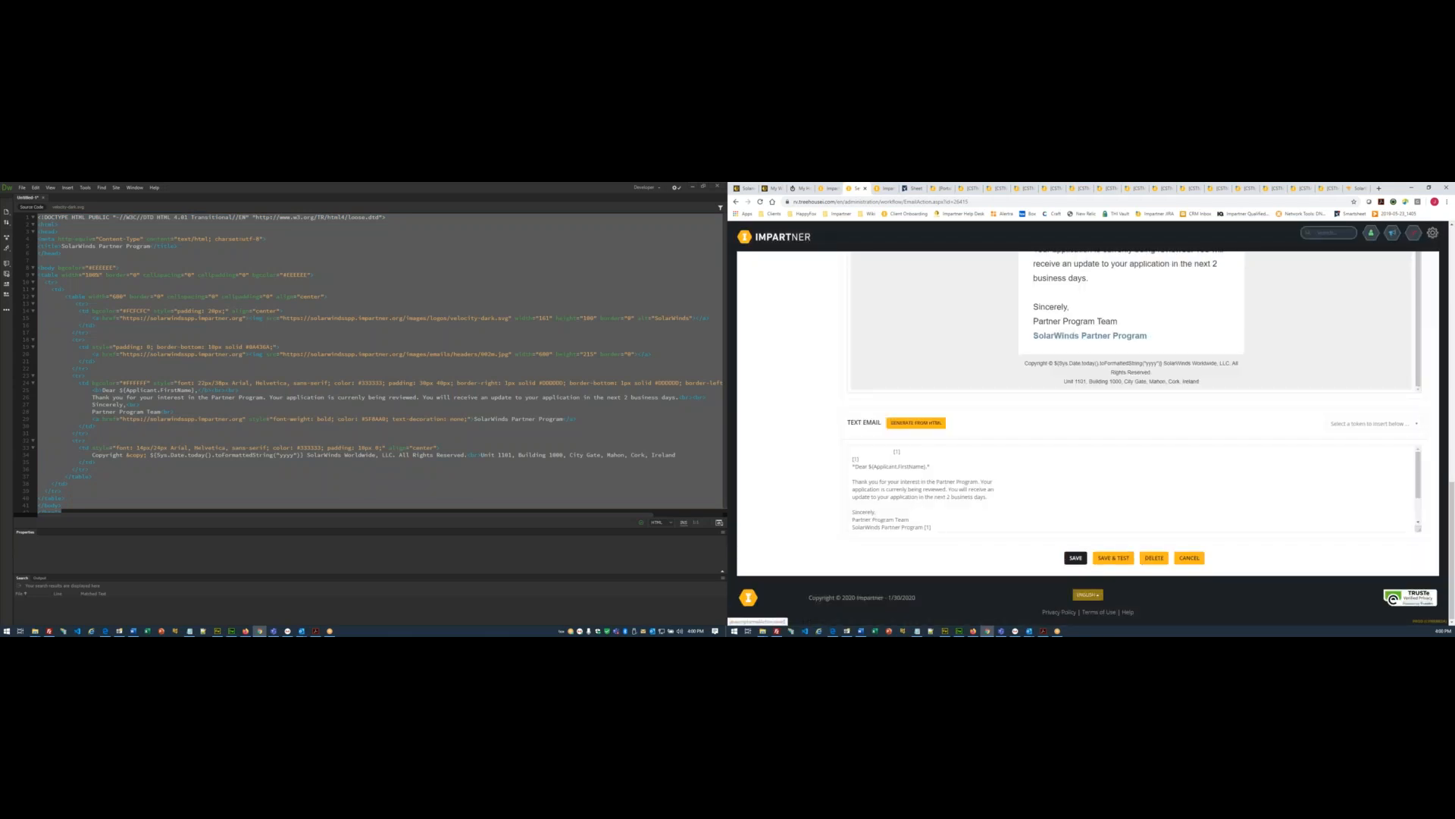
# - Restore the denial-message version of the Dreamweaver source and return to All Workflows
pyautogui.click(321, 425)
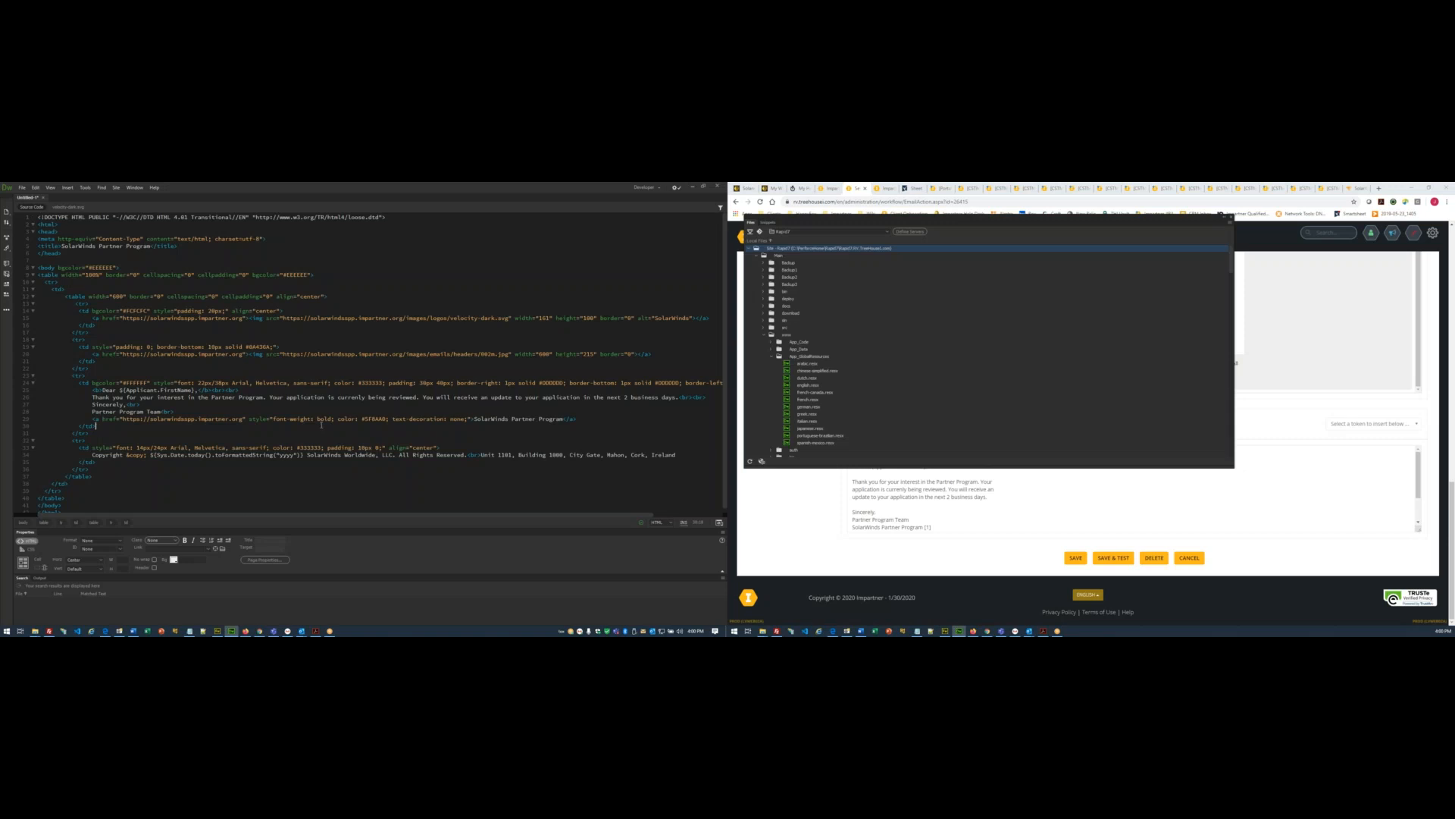
pyautogui.hotkey('ctrl', 'z')
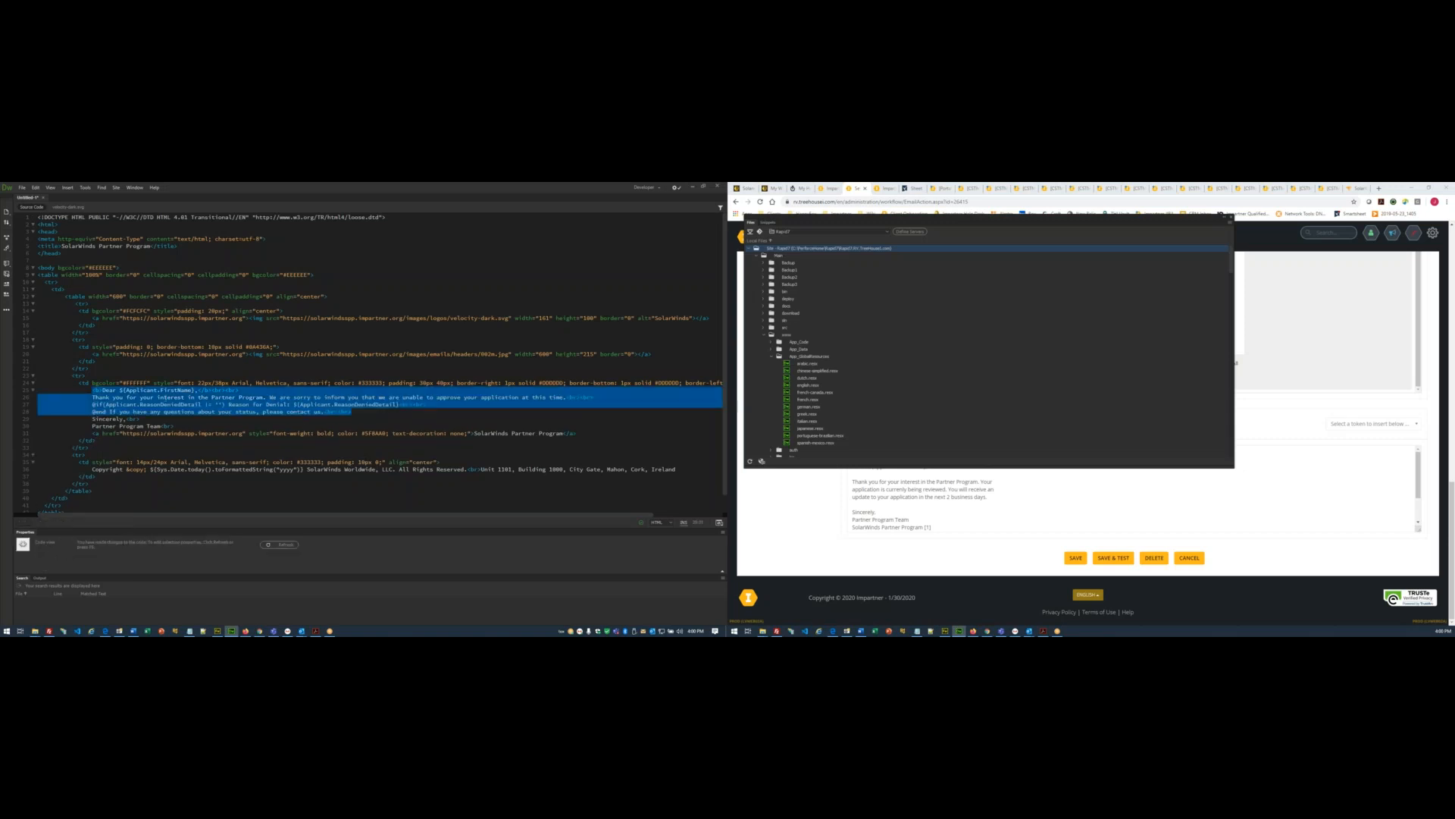
pyautogui.click(180, 400)
pyautogui.click(776, 529)
pyautogui.scroll(15, 776, 530)
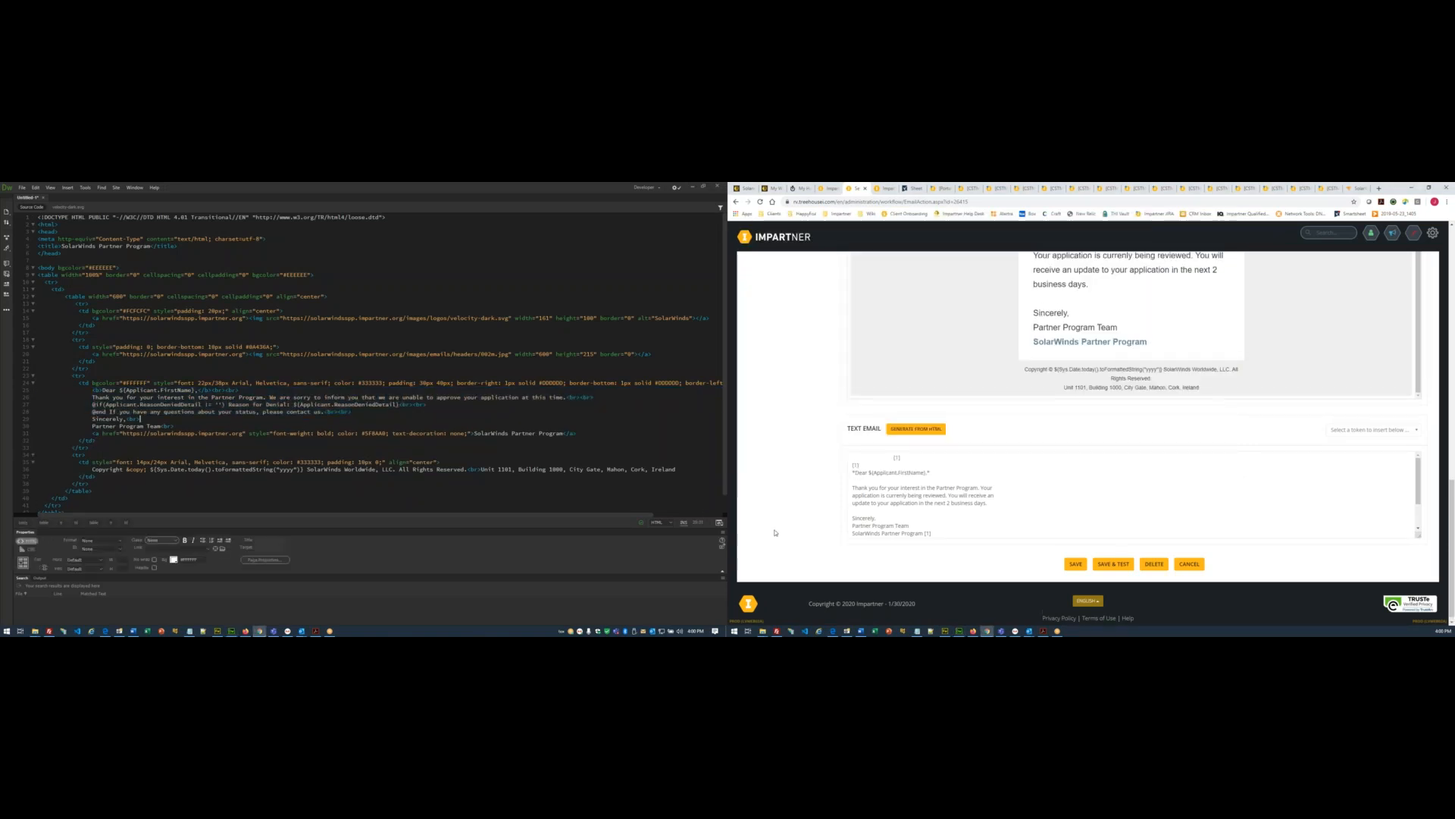
pyautogui.click(783, 379)
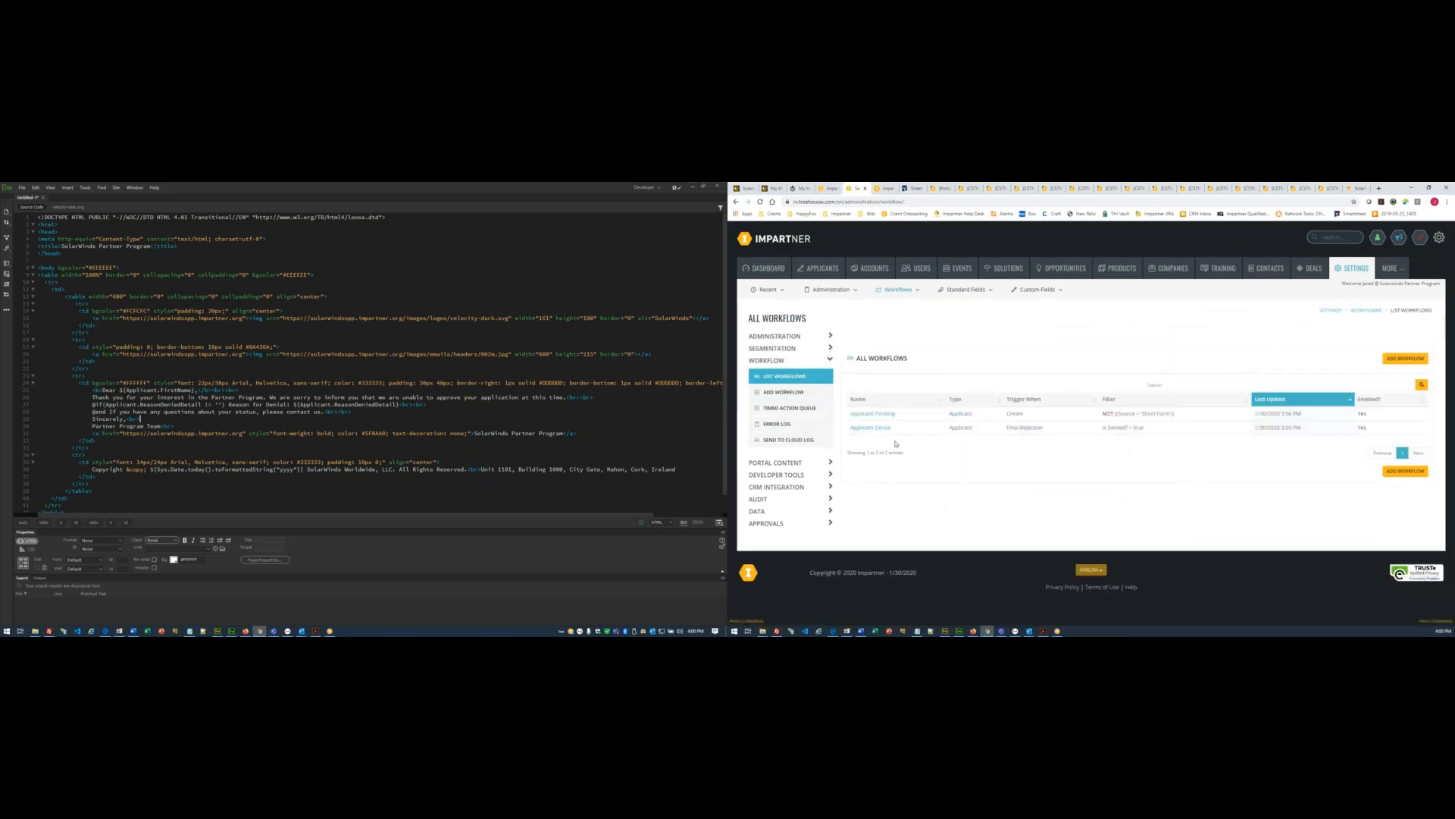
# - Open Applicant Denial's Send Denial Email action and select the whole Dreamweaver denial template
pyautogui.click(876, 428)
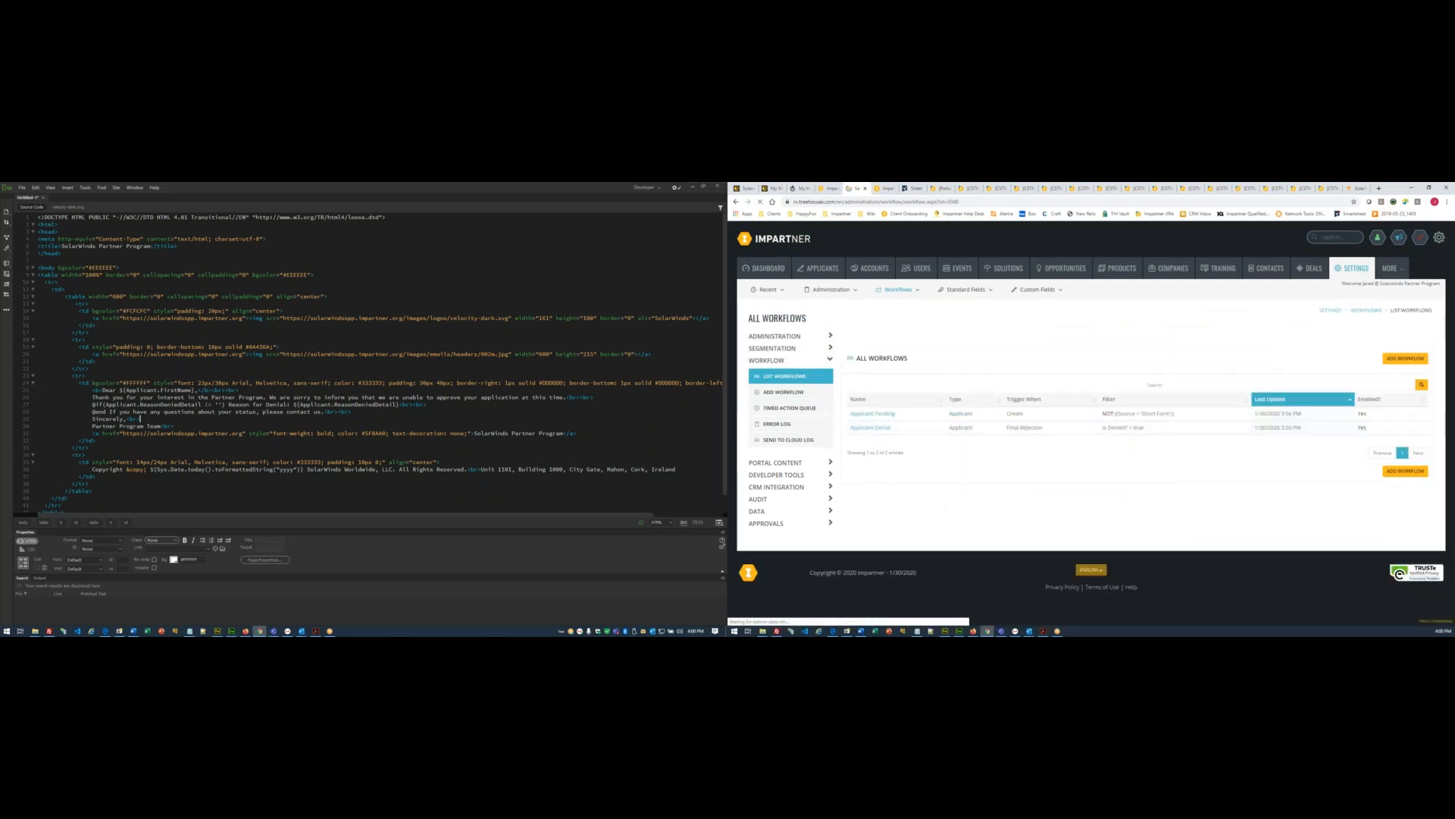
pyautogui.scroll(-5, 909, 507)
pyautogui.click(895, 504)
pyautogui.click(335, 428)
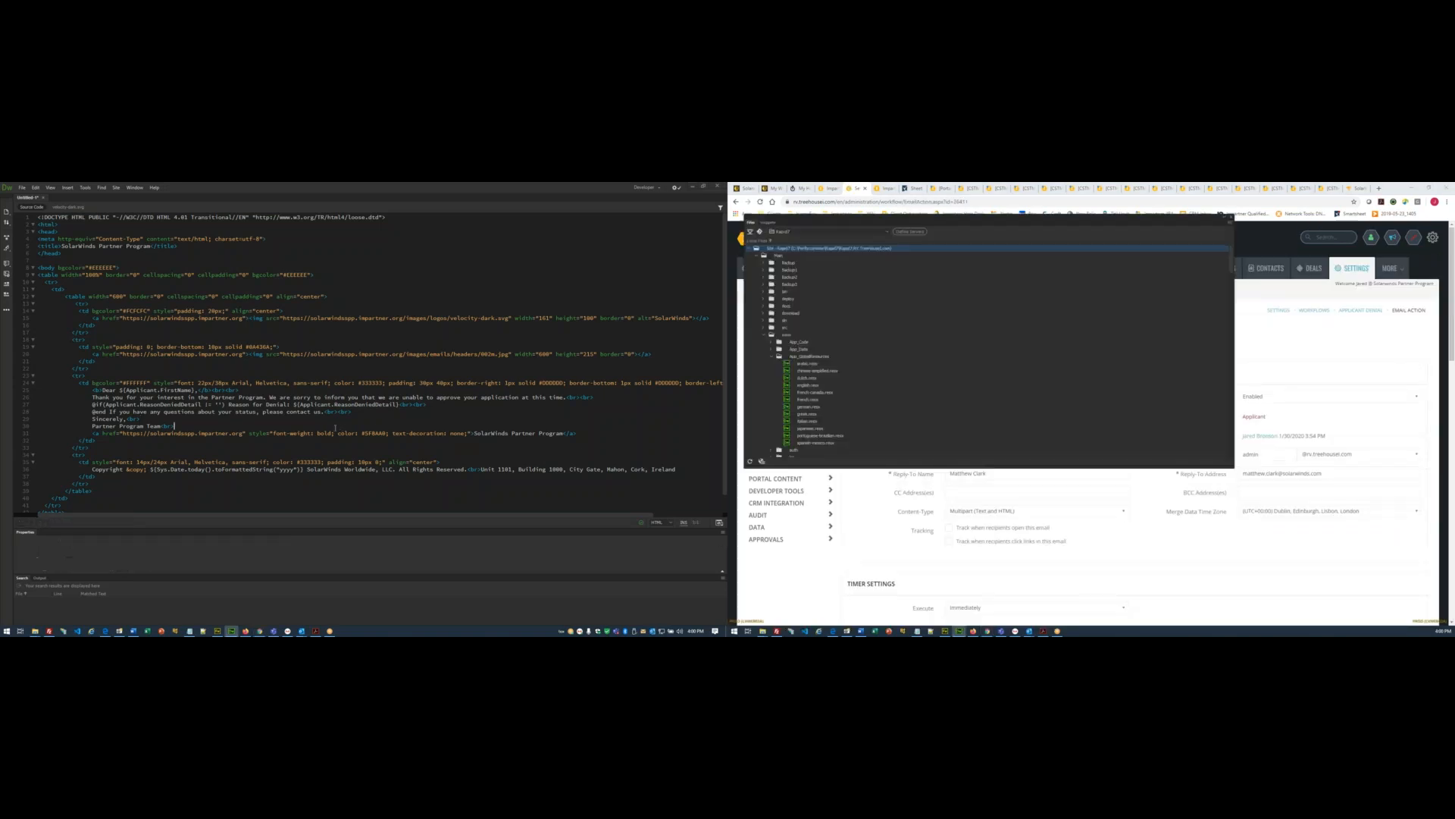
pyautogui.hotkey('ctrl', 'a')
# - Replace the denial email's HTML code with the updated template and preview it
pyautogui.click(809, 581)
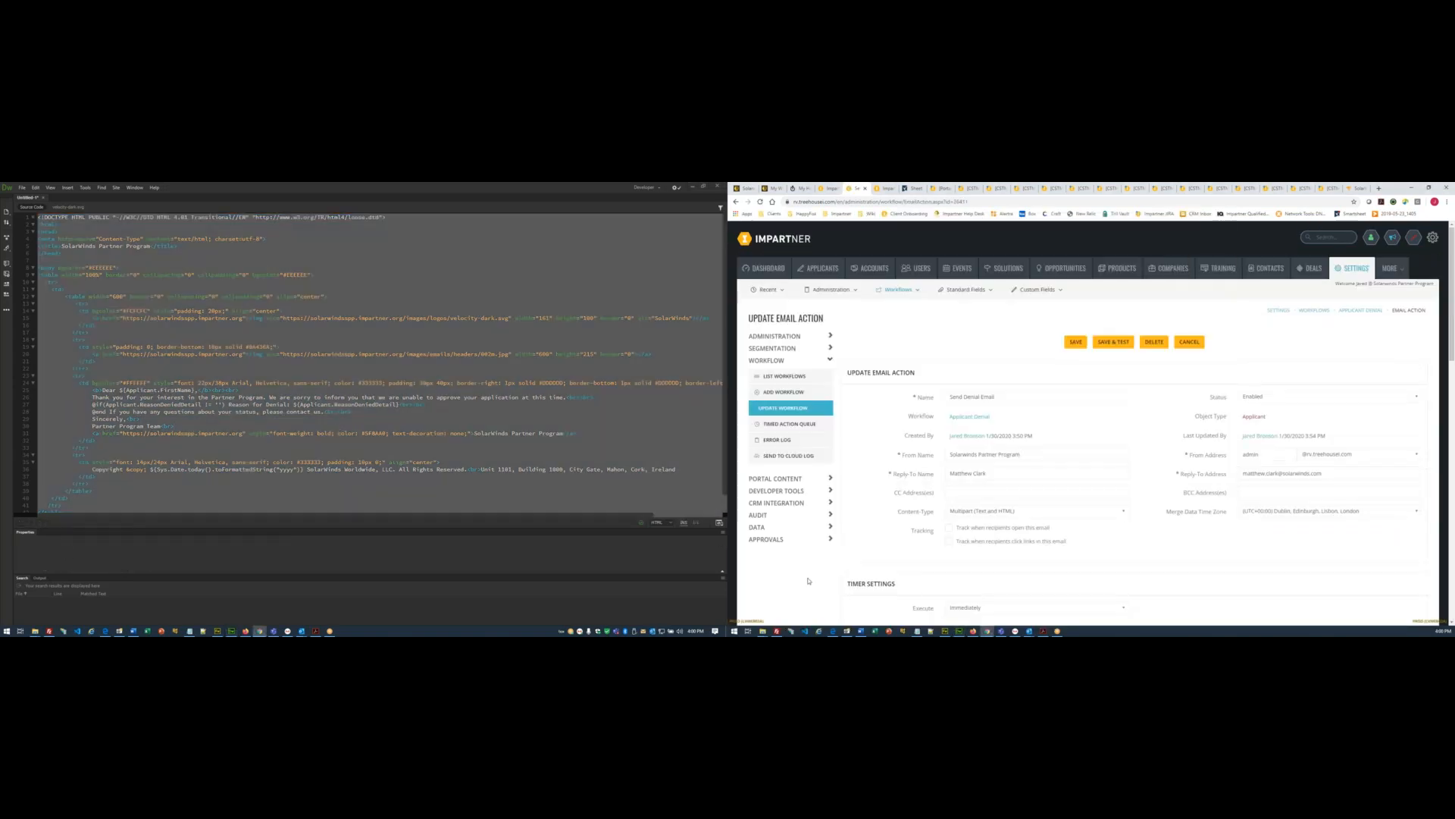
pyautogui.scroll(-10, 808, 581)
pyautogui.click(940, 549)
pyautogui.hotkey('ctrl', 'a')
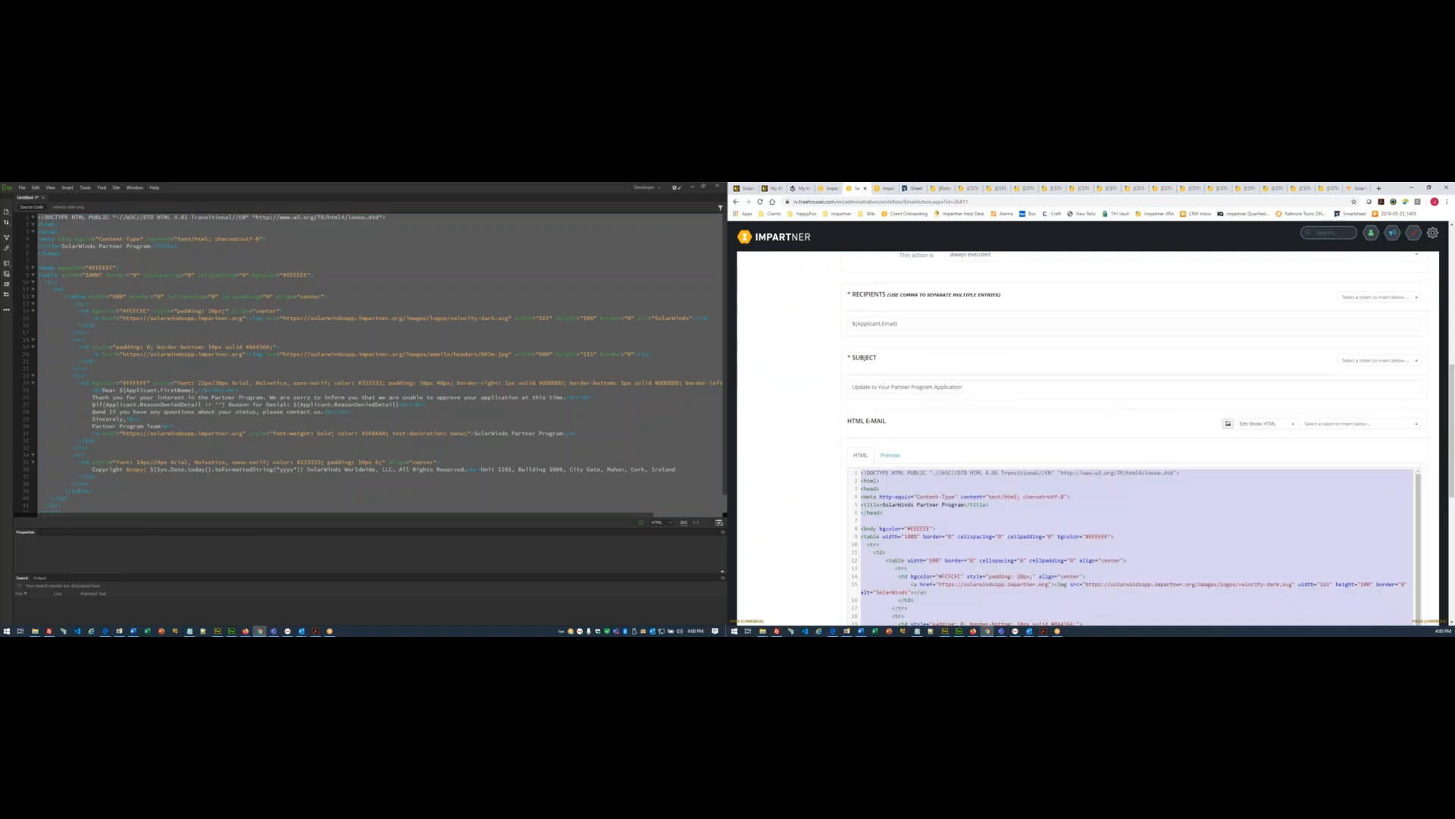
pyautogui.hotkey('ctrl', 'v')
pyautogui.click(890, 318)
pyautogui.scroll(-3, 1111, 389)
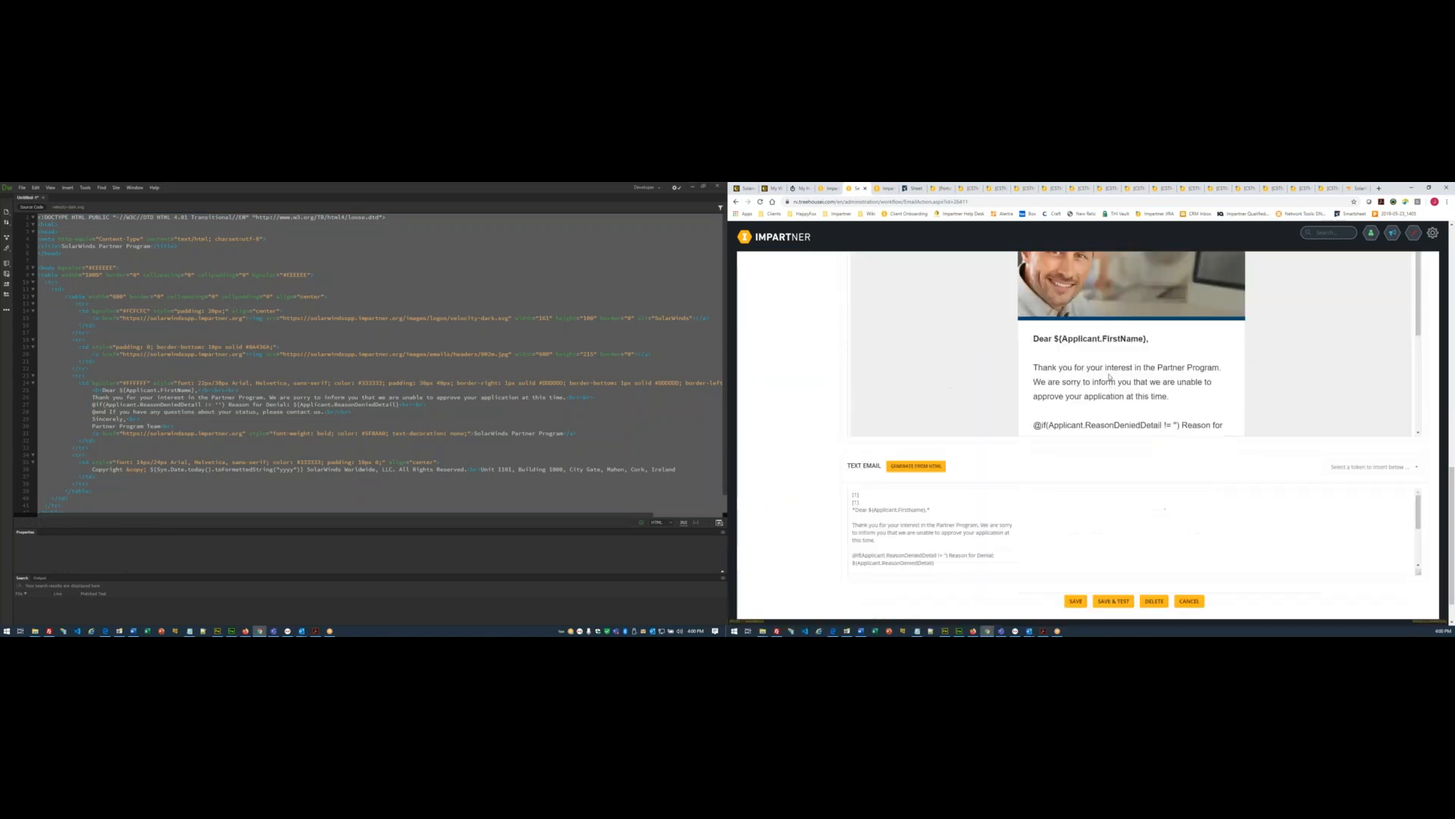
pyautogui.scroll(-1, 1137, 360)
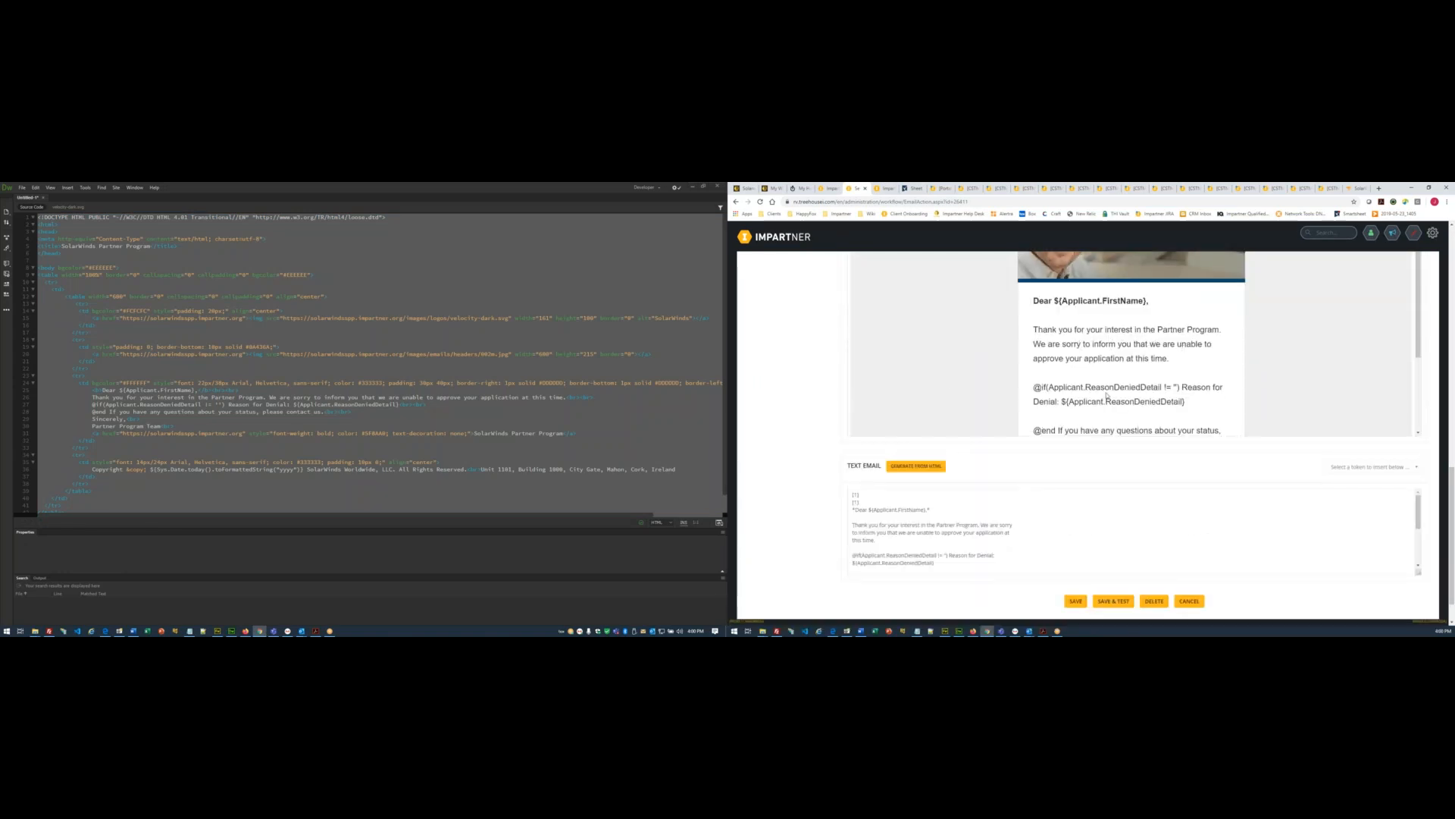
pyautogui.scroll(-3, 1107, 395)
# - Regenerate the denial email's plain-text version from the HTML and return to the workflow list
pyautogui.click(917, 465)
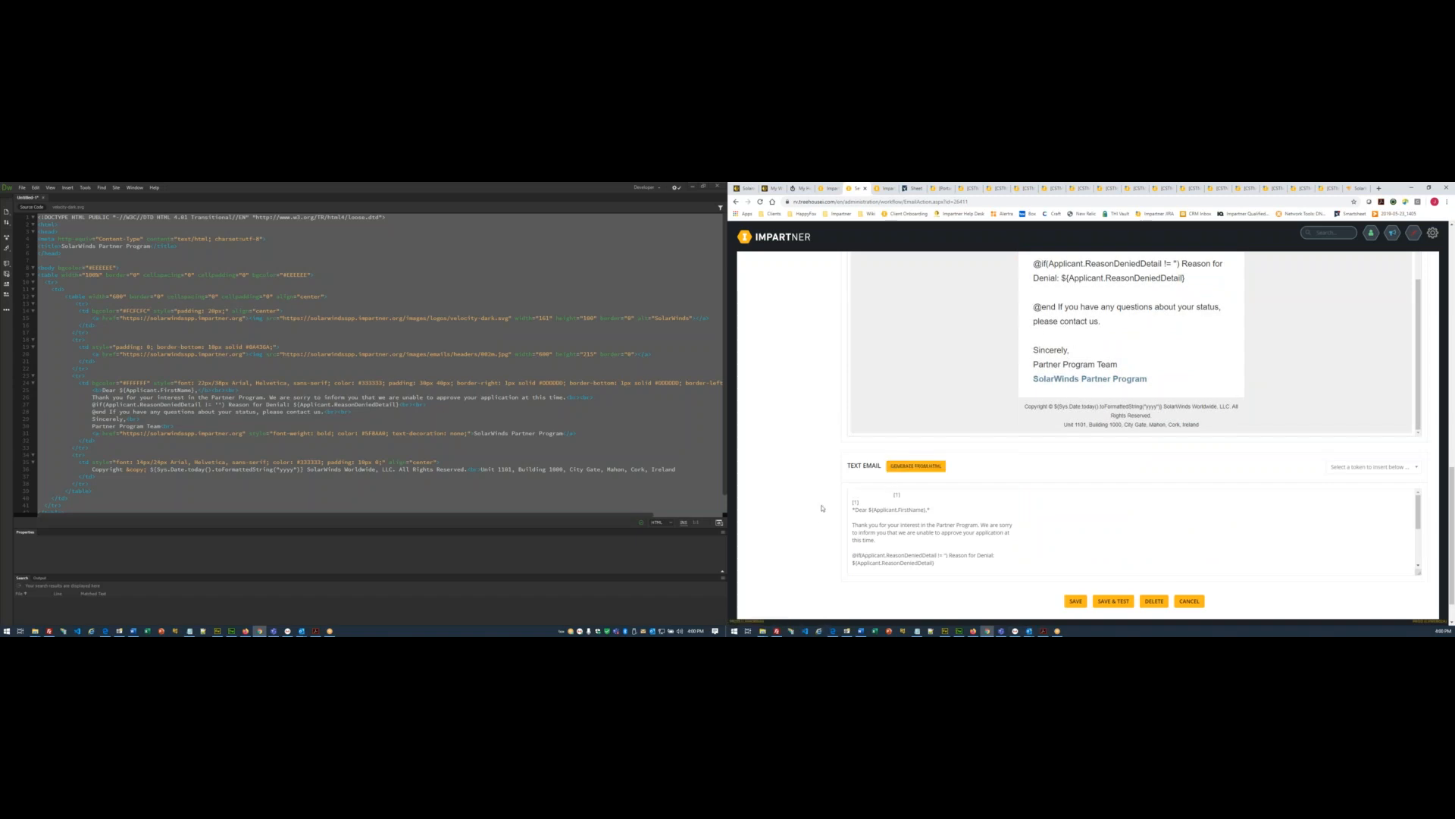
pyautogui.scroll(10, 808, 507)
pyautogui.click(795, 379)
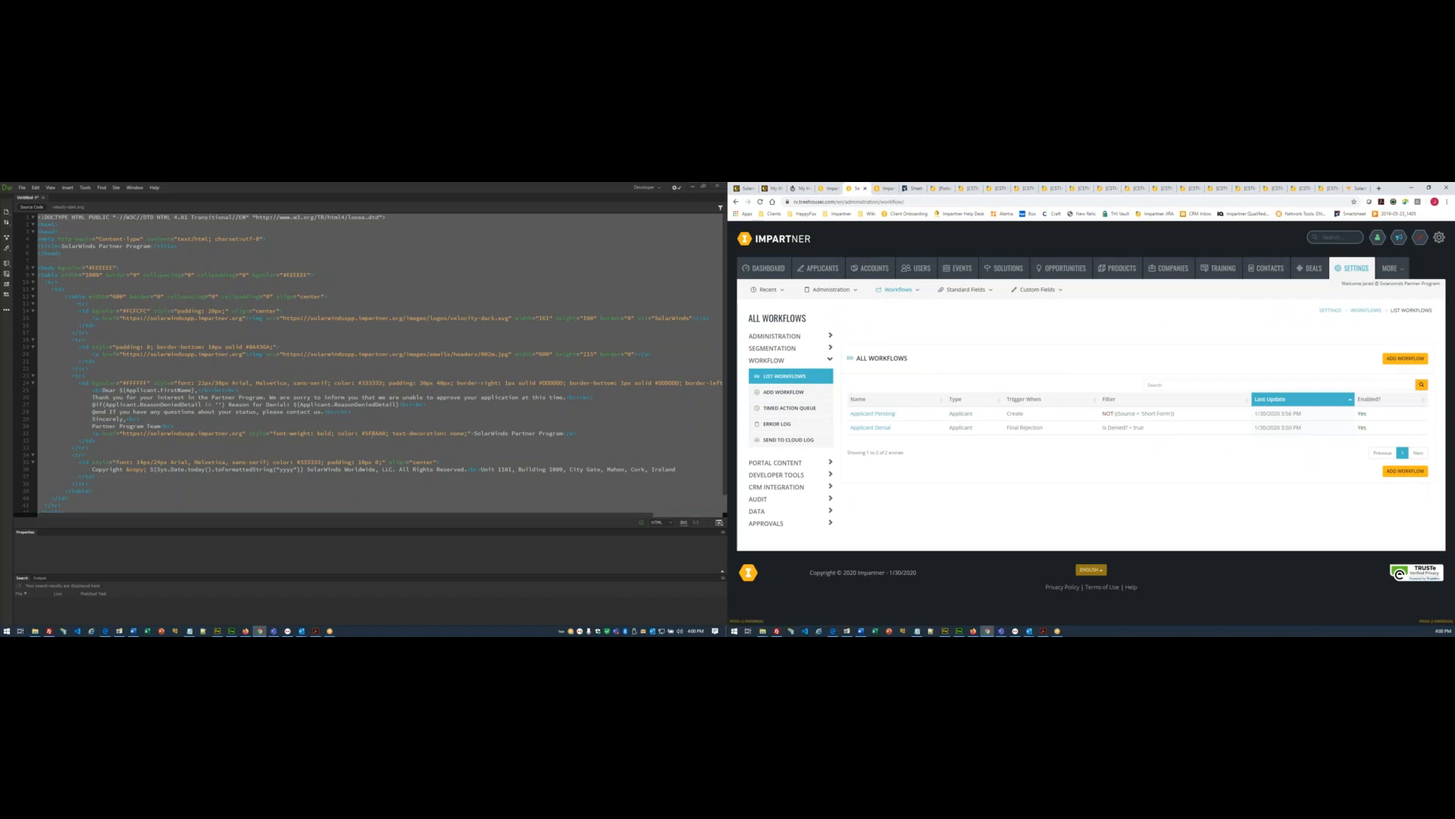
pyautogui.click(245, 630)
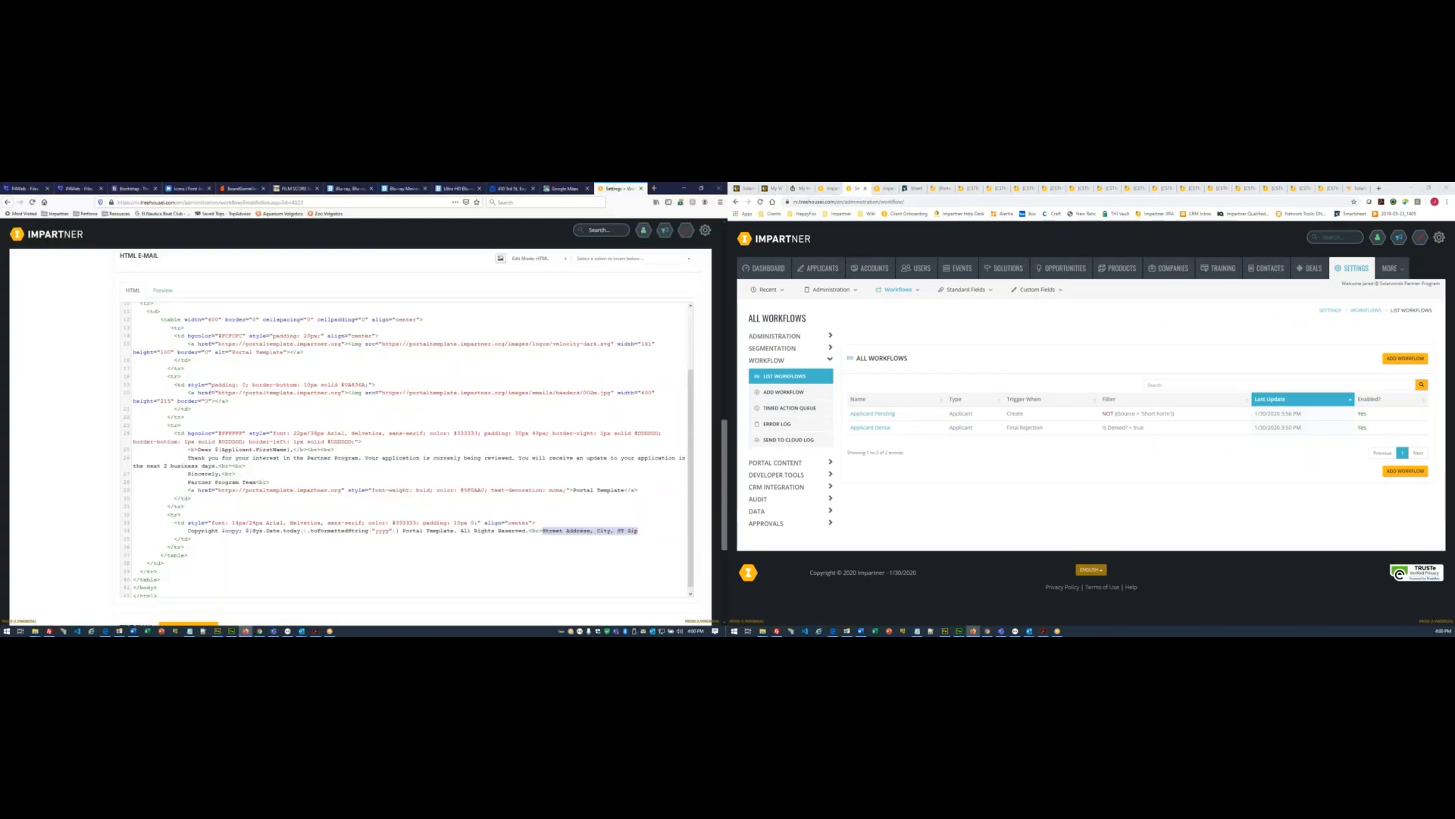
# - Copy the Applicant Approved workflow name from the other portal and start a new workflow
pyautogui.scroll(10, 91, 473)
pyautogui.click(66, 379)
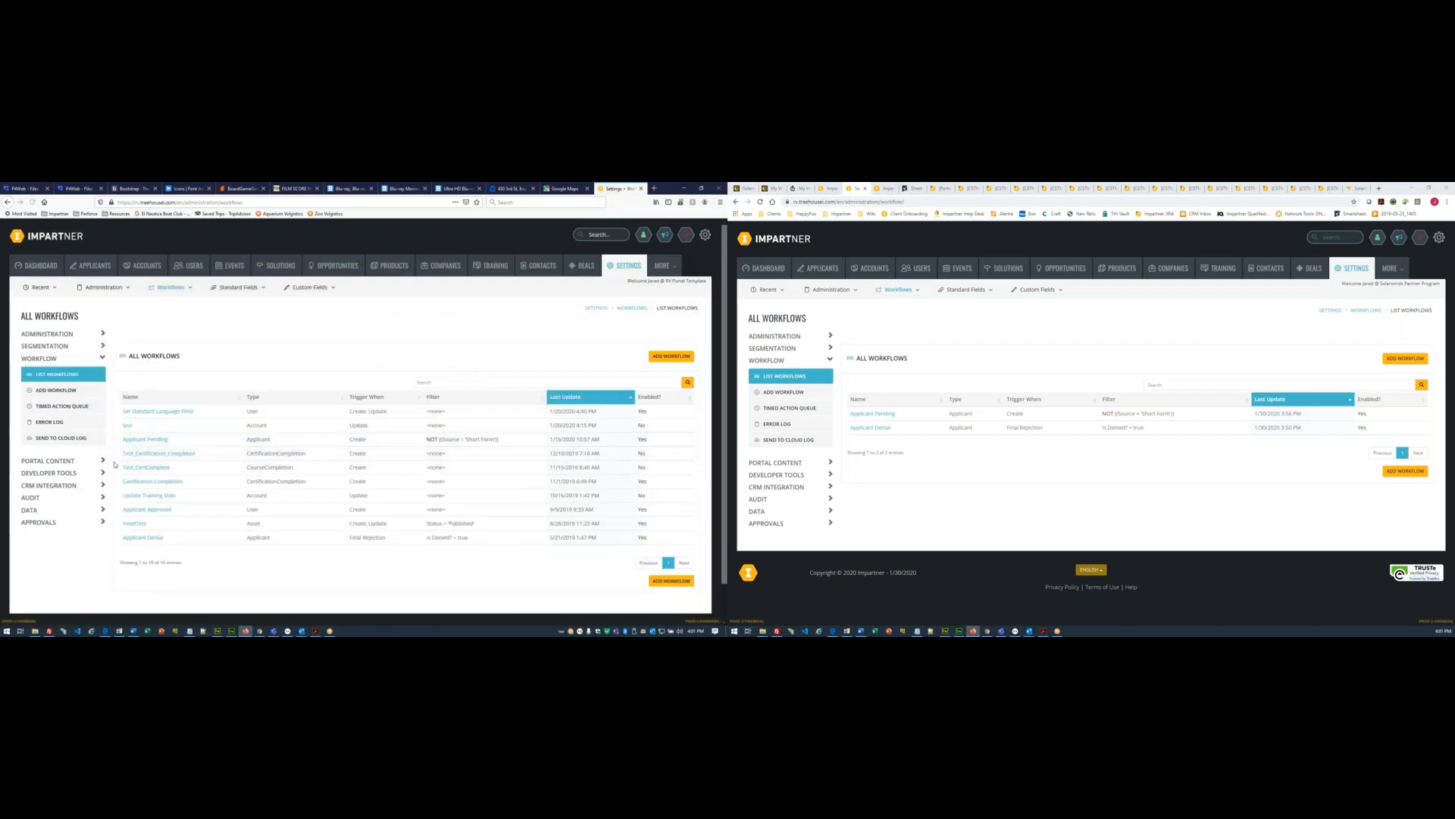
pyautogui.click(151, 514)
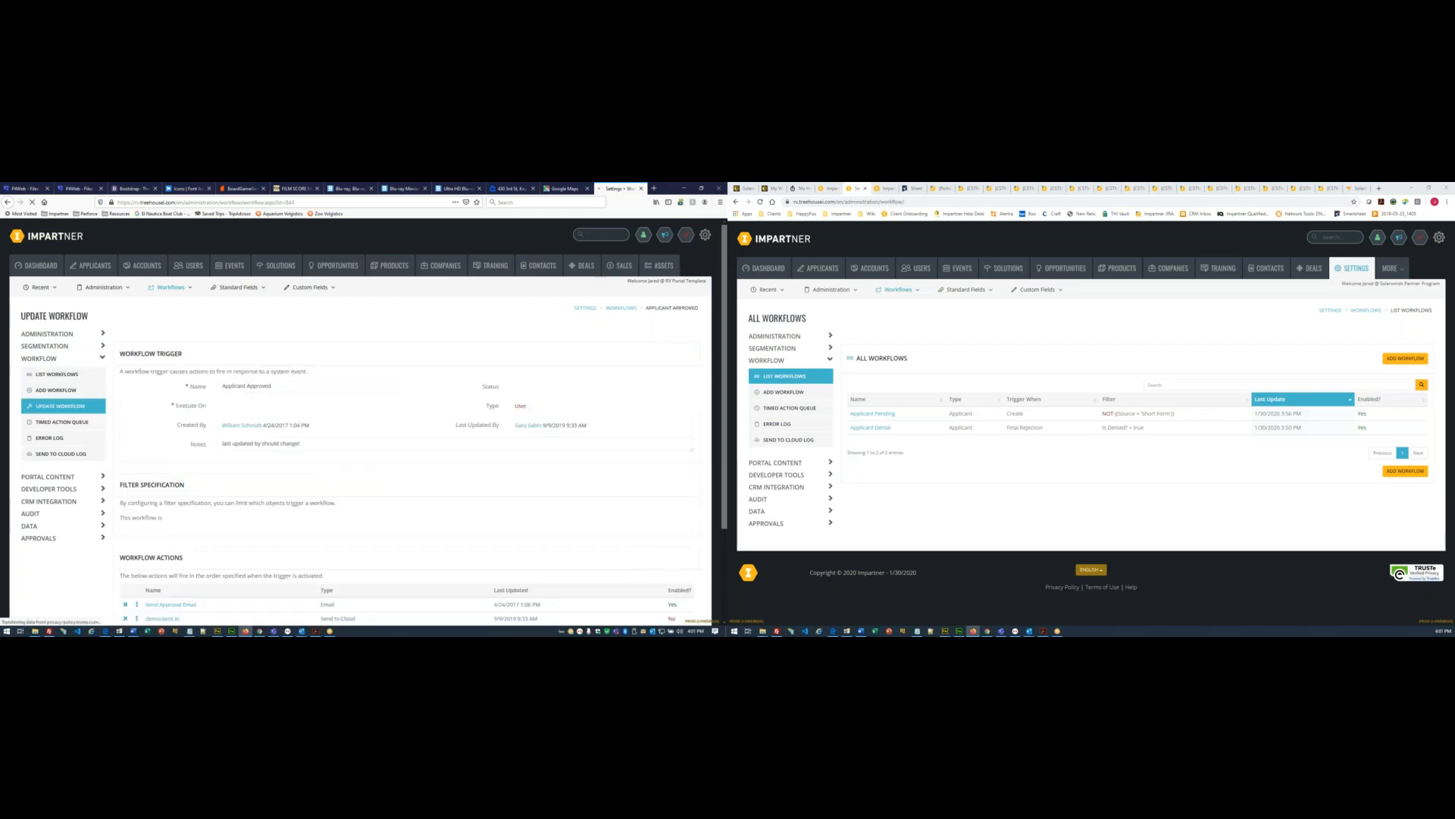
pyautogui.moveTo(274, 386); pyautogui.dragTo(176, 384)
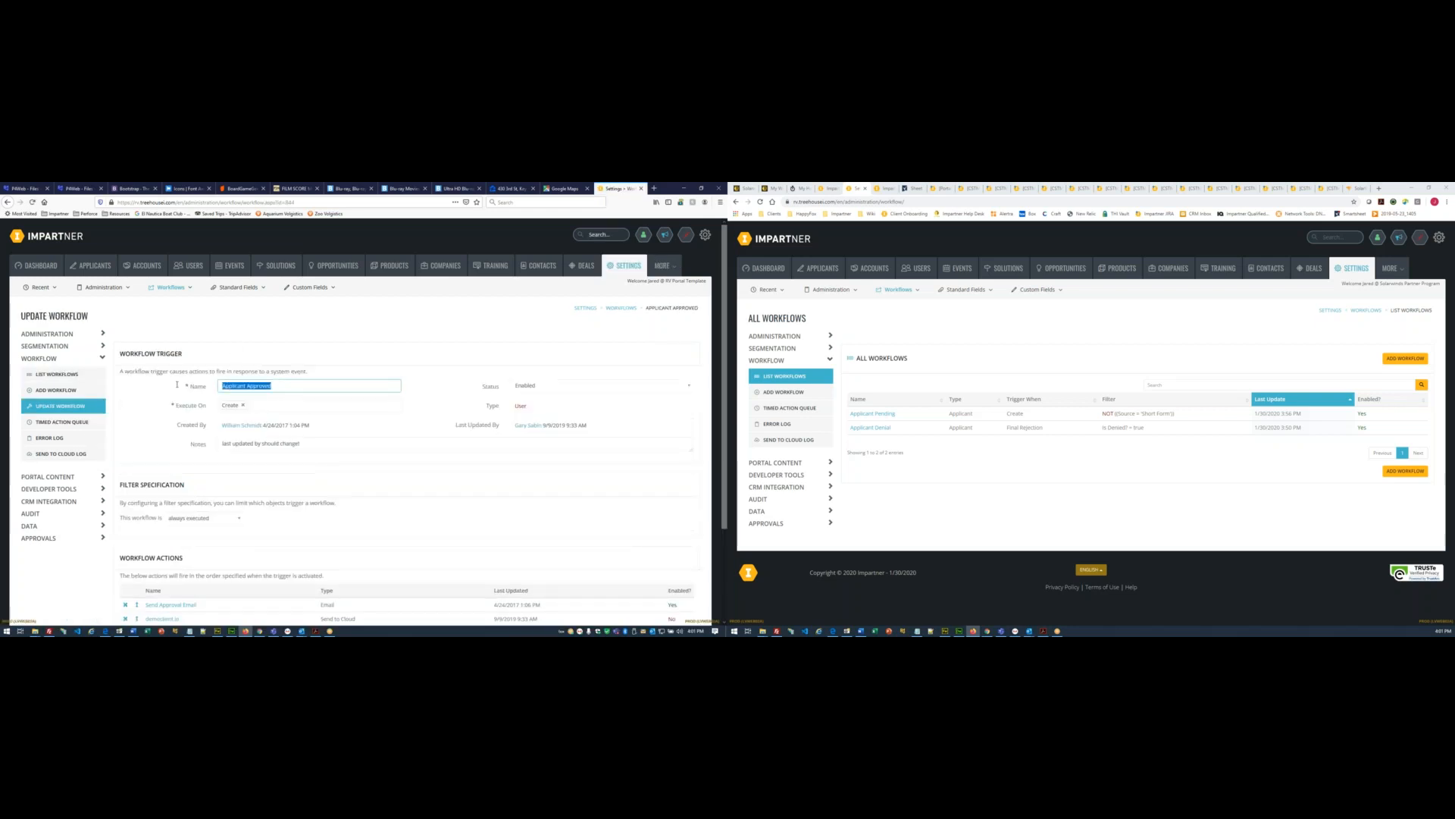
pyautogui.click(1406, 358)
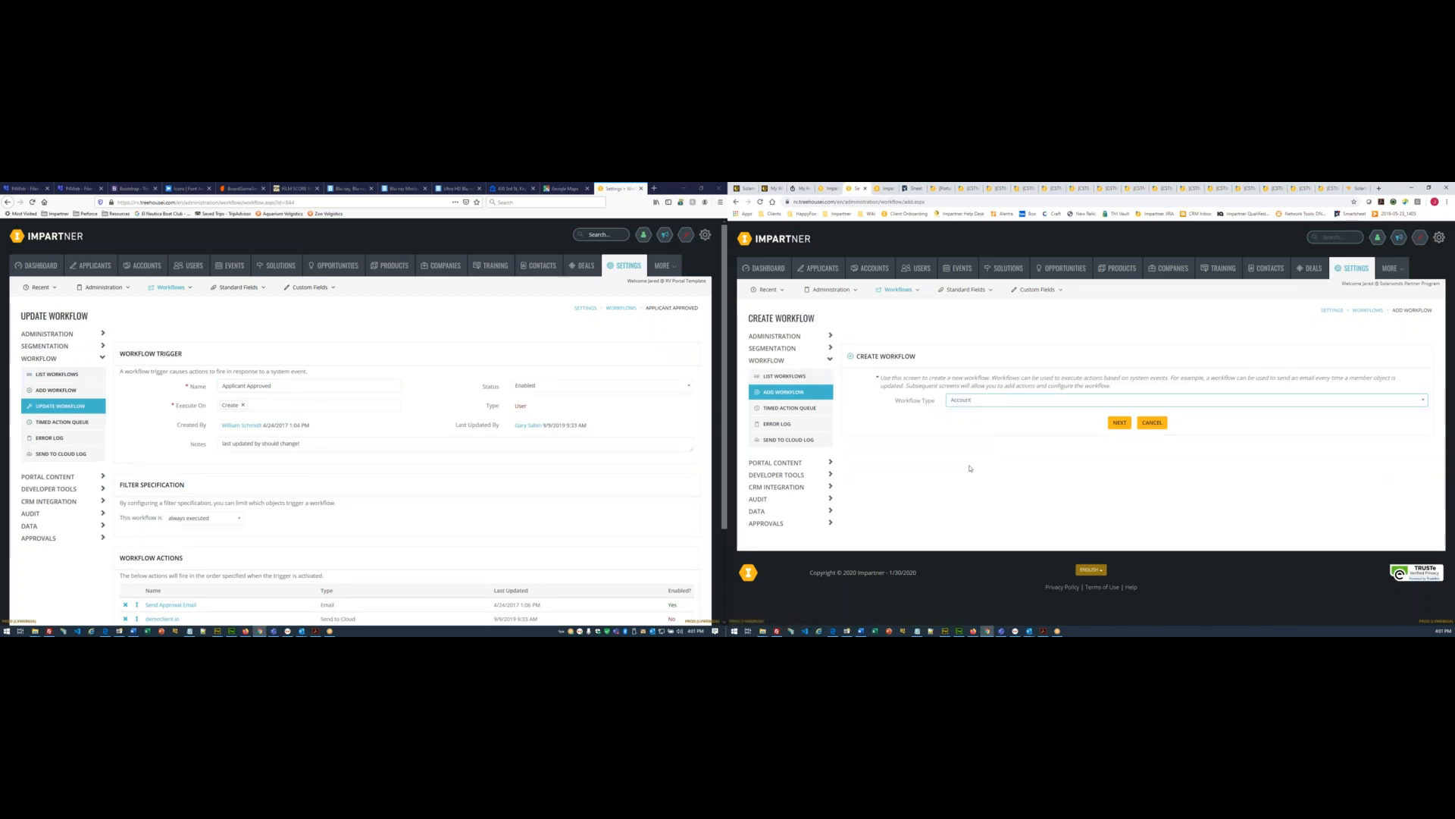
# - Choose the User workflow type and name the new workflow Applicant Approved
pyautogui.click(975, 403)
pyautogui.scroll(-3, 974, 464)
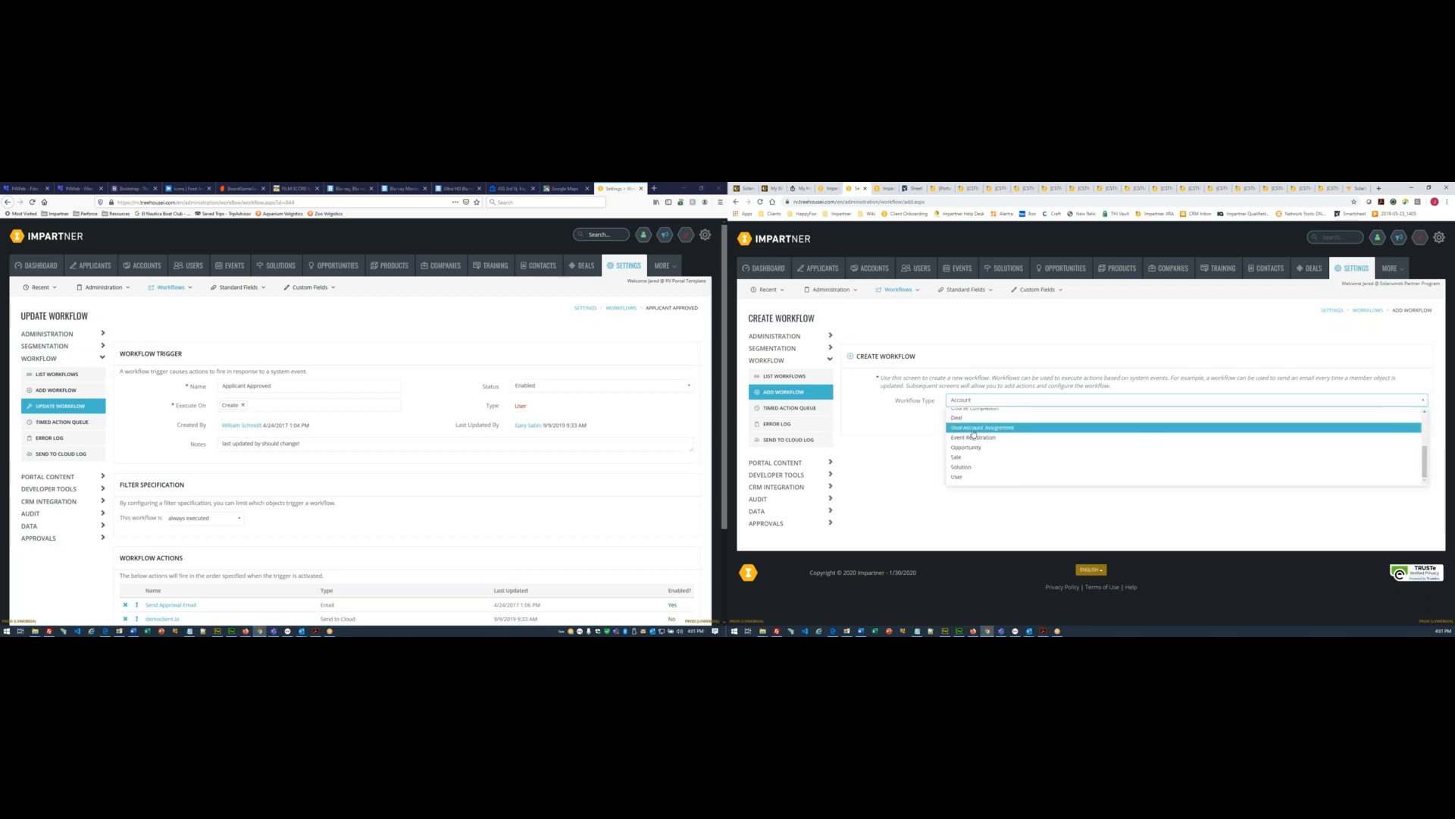
pyautogui.click(978, 477)
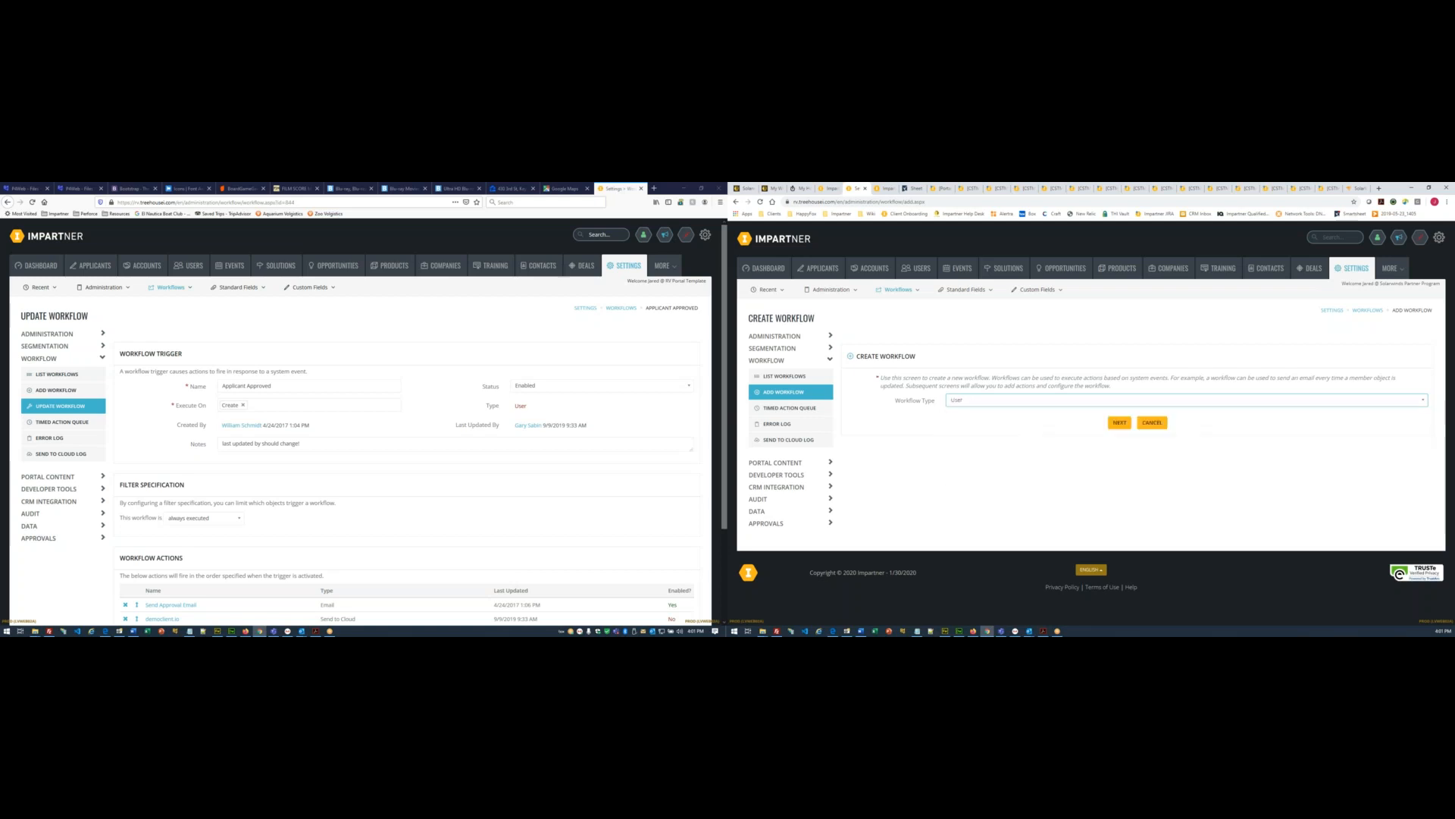
pyautogui.click(1117, 422)
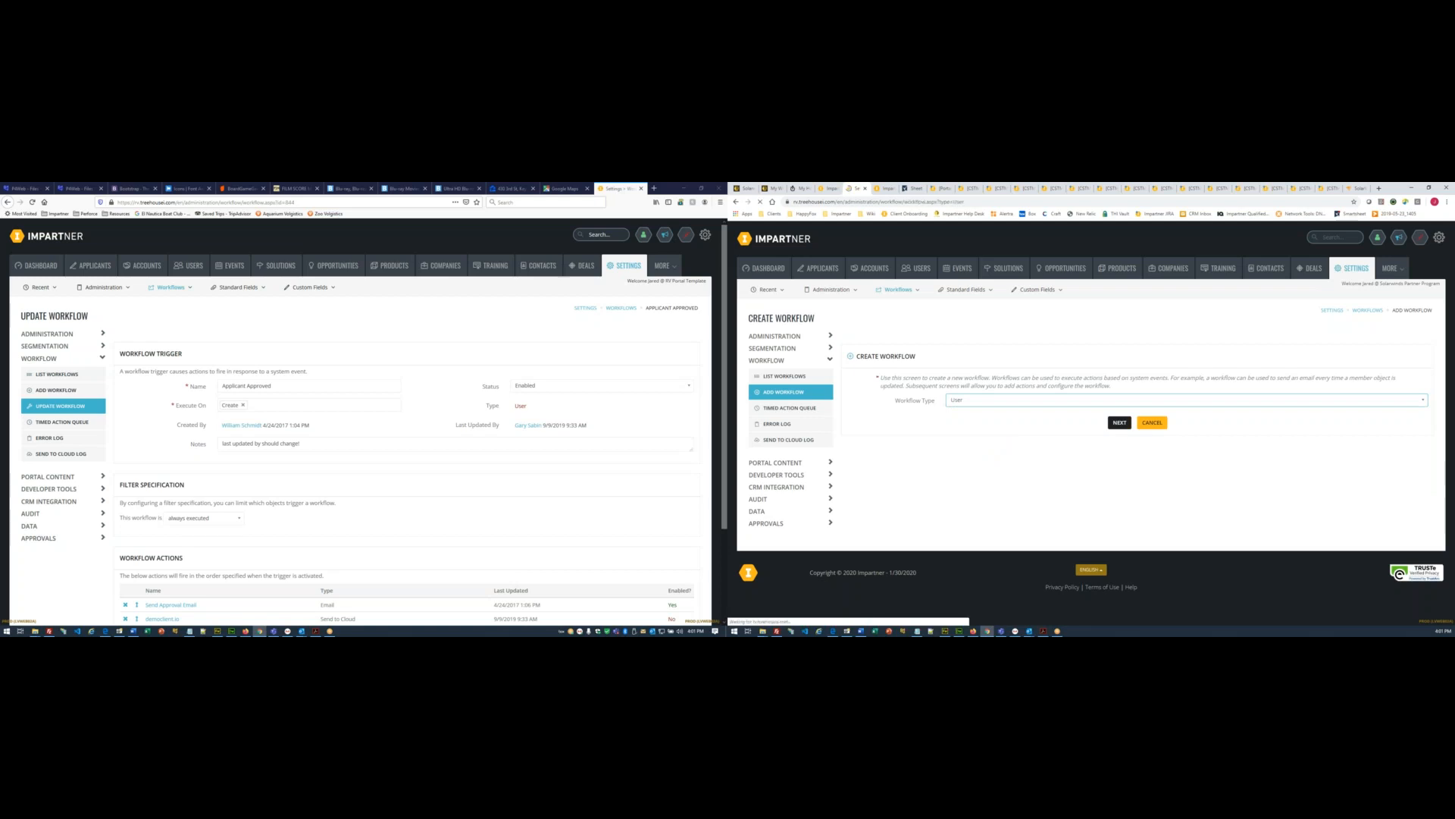
pyautogui.hotkey('ctrl', 'v')
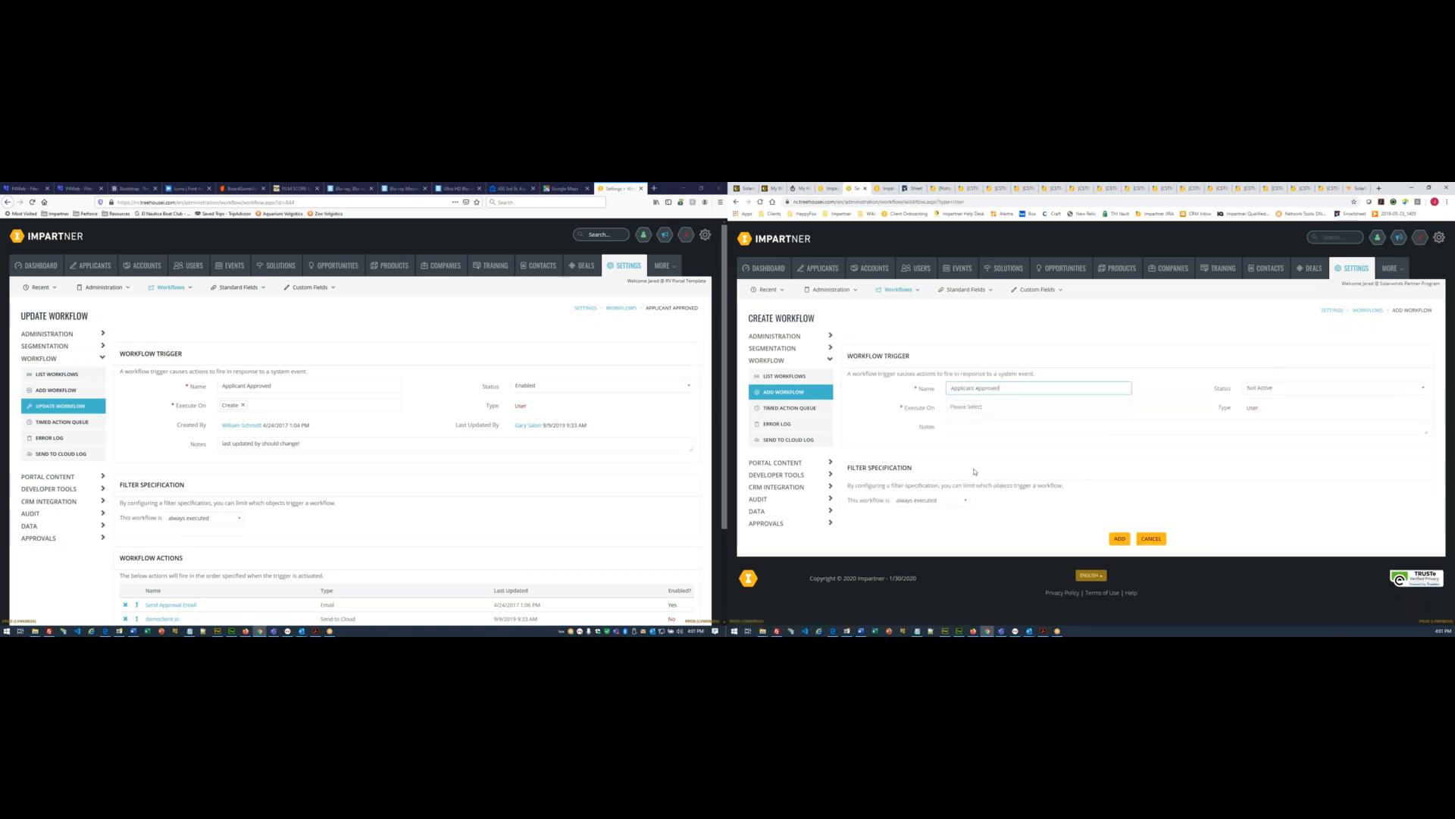
# - Keep the status Not Active, set the trigger to Create, and add the workflow
pyautogui.click(1269, 388)
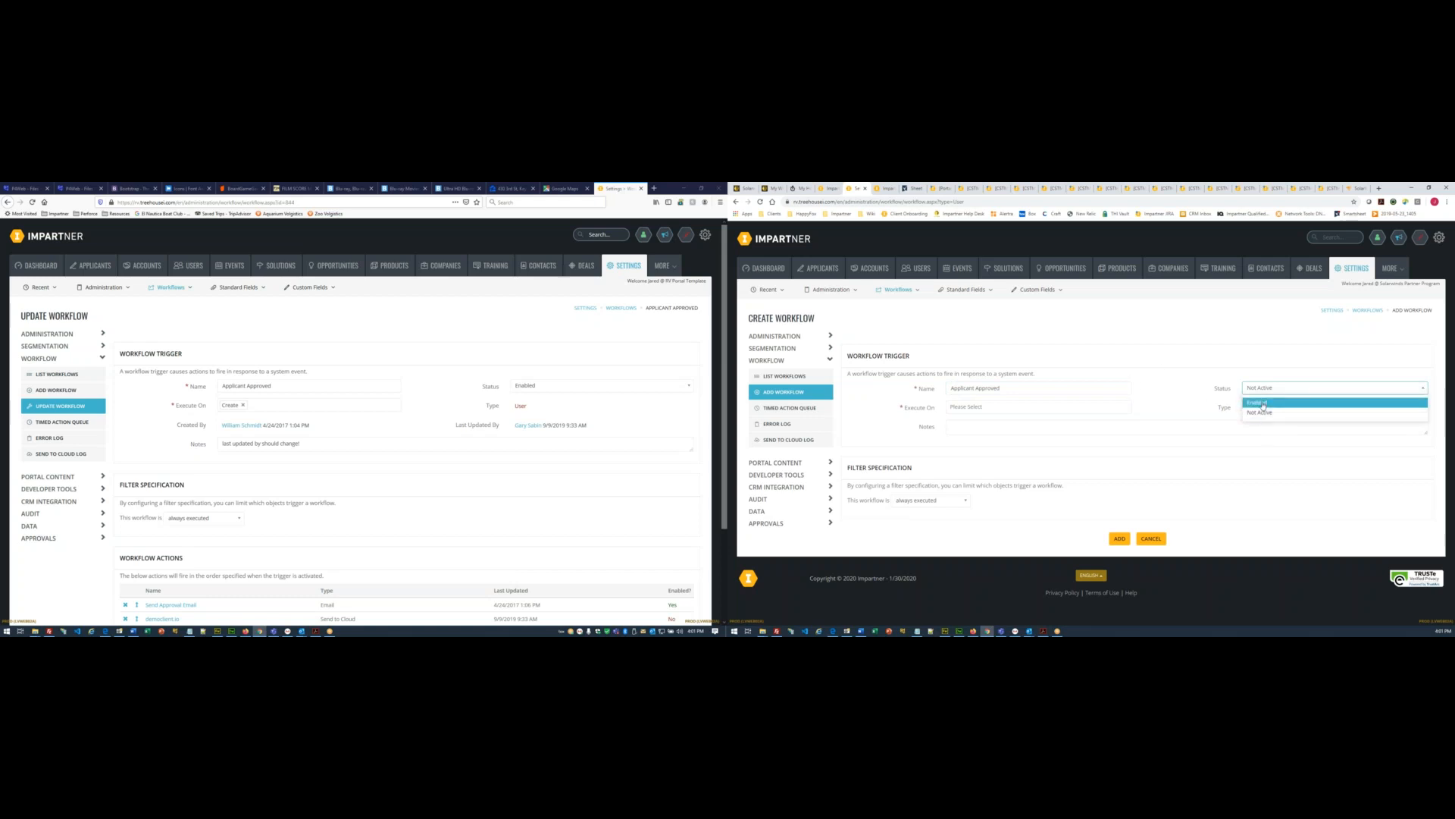
pyautogui.click(1234, 350)
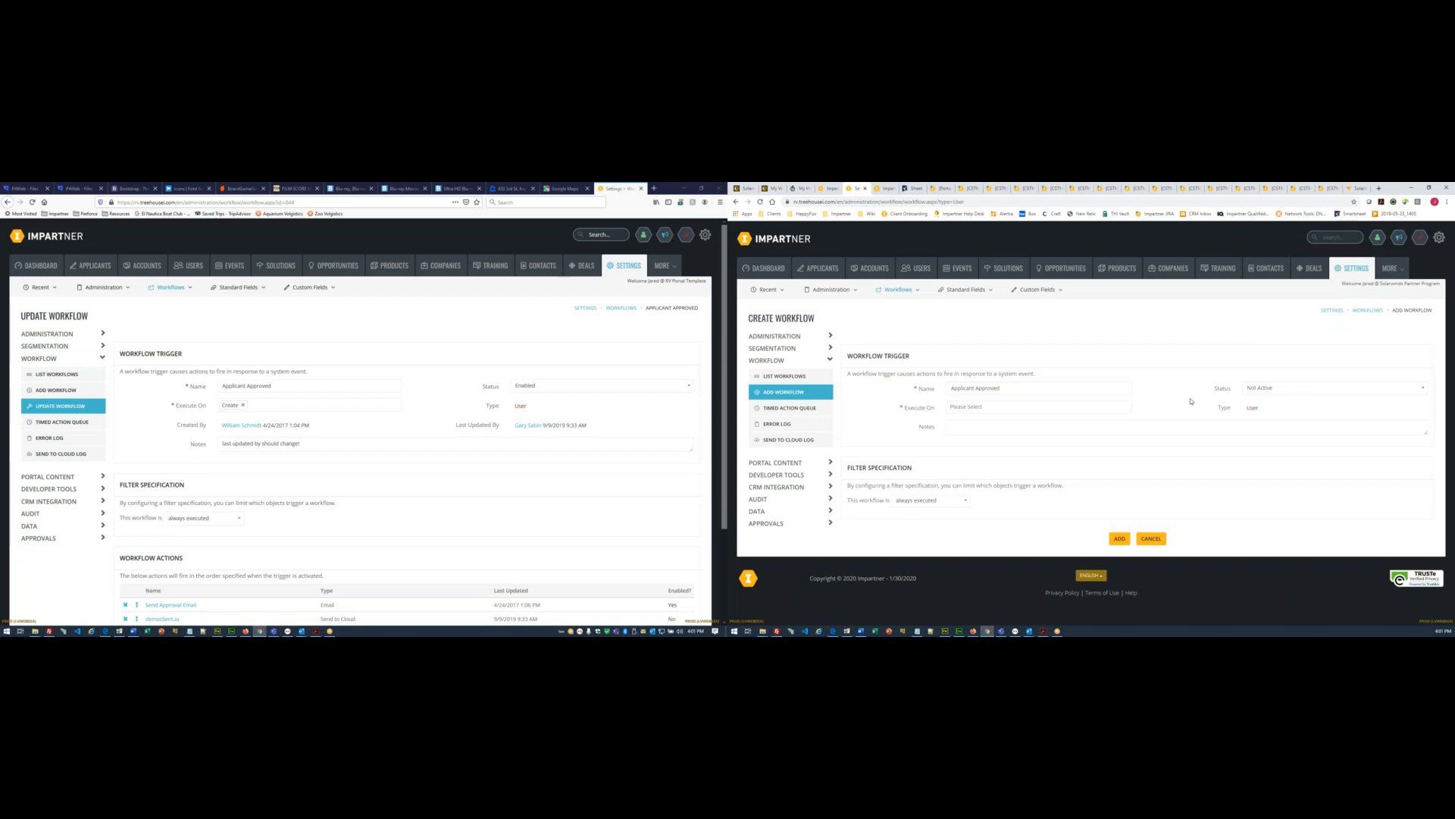
pyautogui.click(994, 407)
pyautogui.click(982, 422)
pyautogui.scroll(-3, 412, 430)
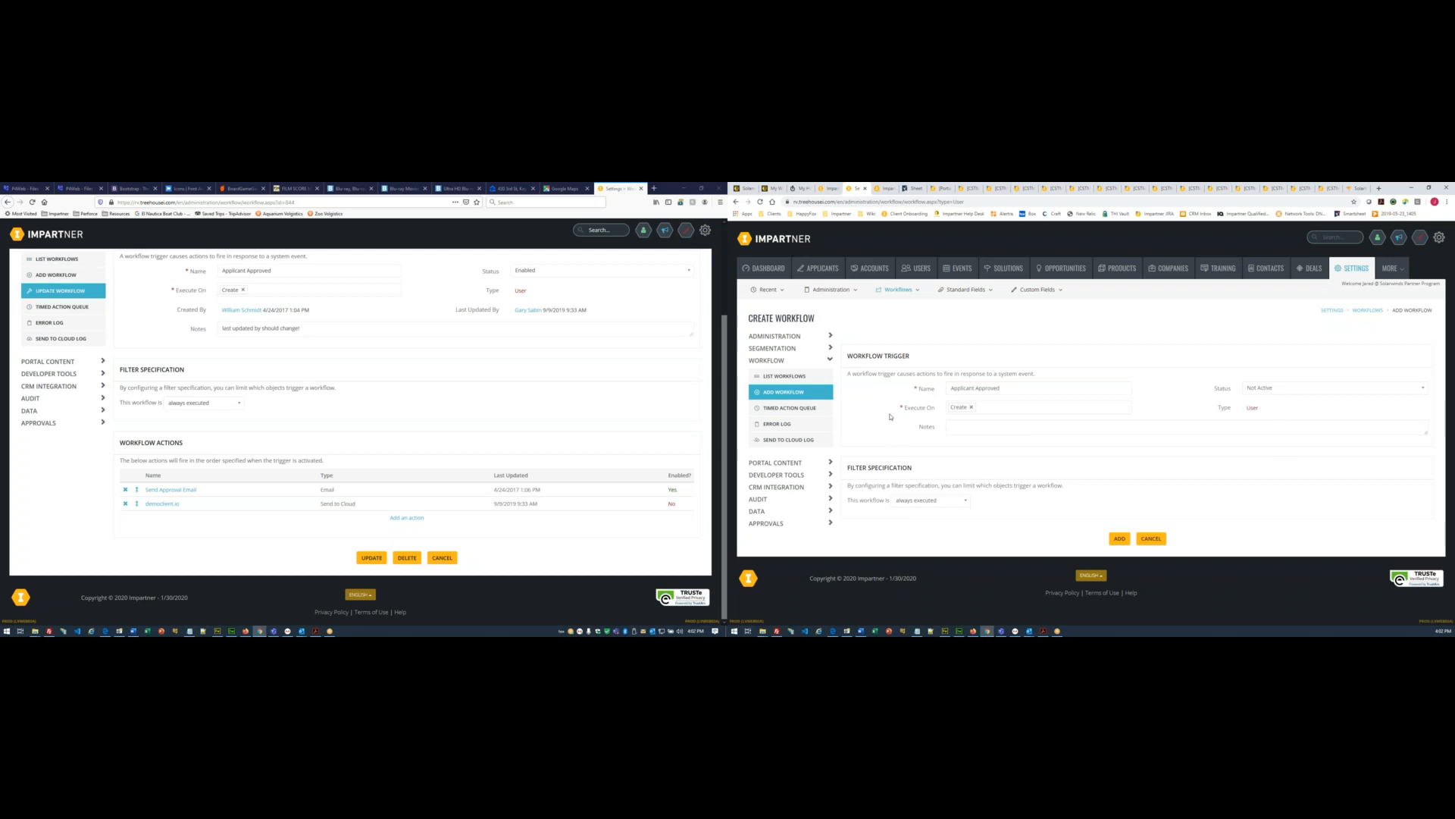
pyautogui.click(1116, 539)
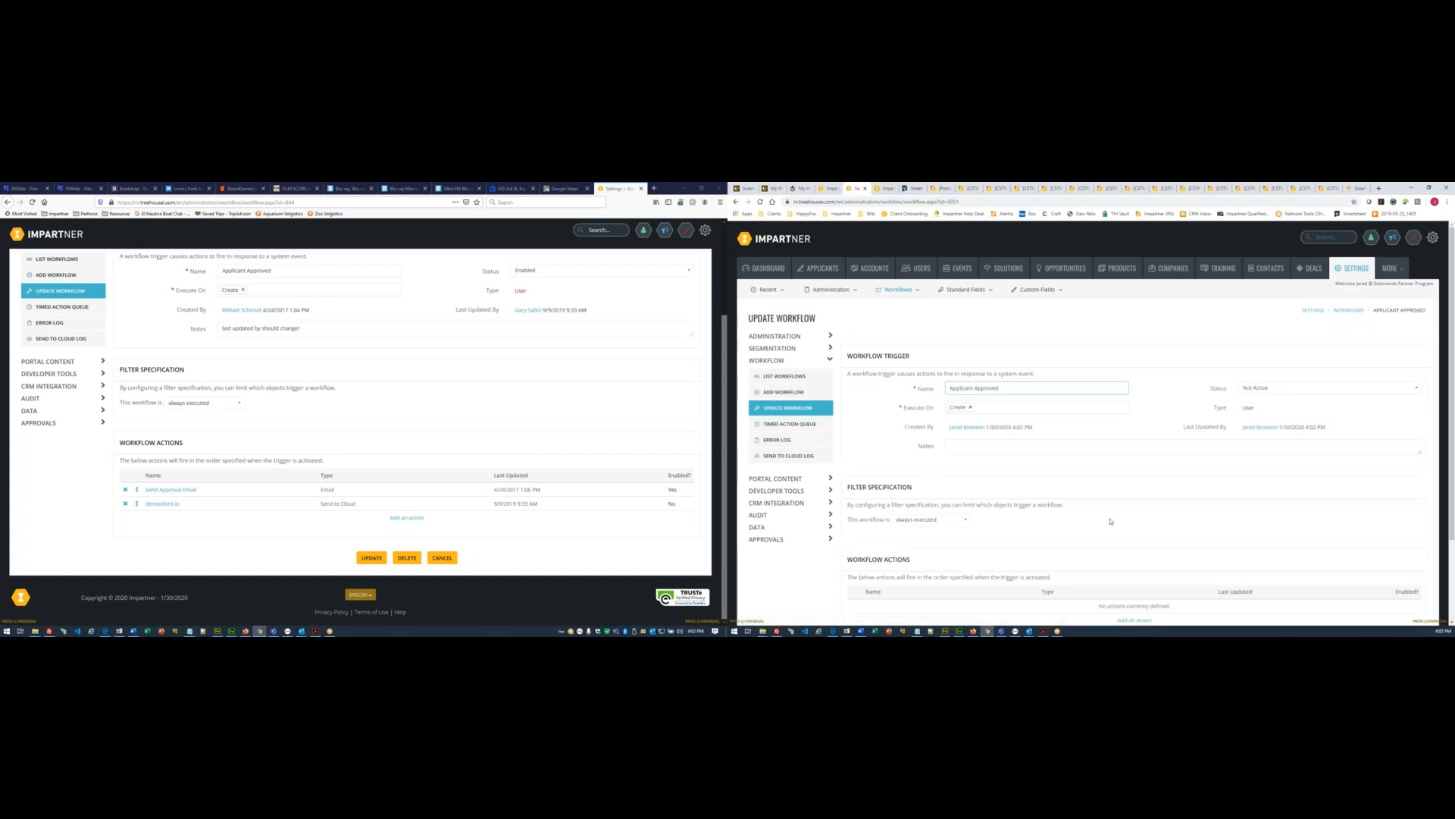
pyautogui.scroll(-2, 1137, 523)
# - Create a new Email action named Send Approval Email
pyautogui.click(1140, 520)
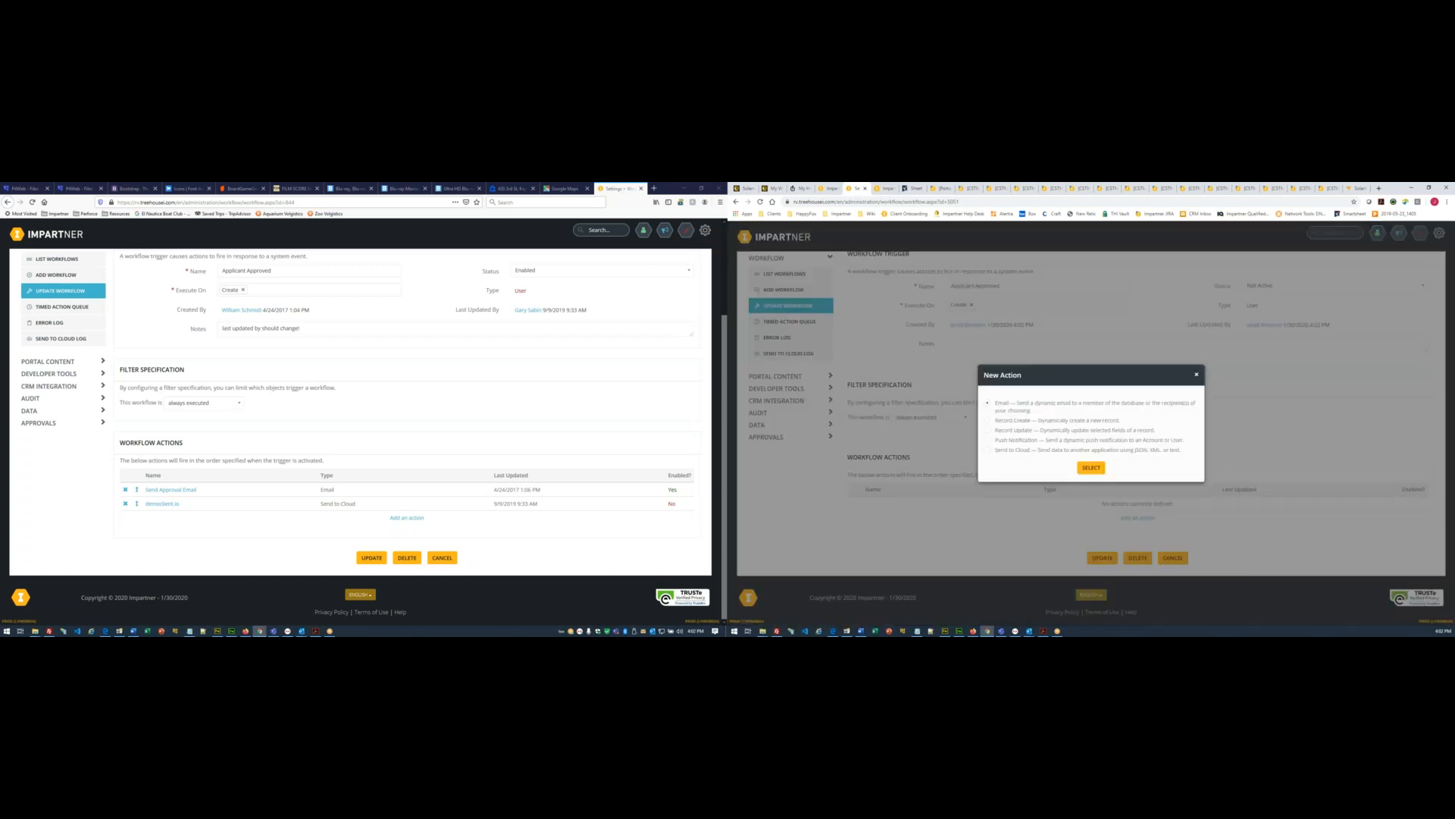
pyautogui.click(1082, 467)
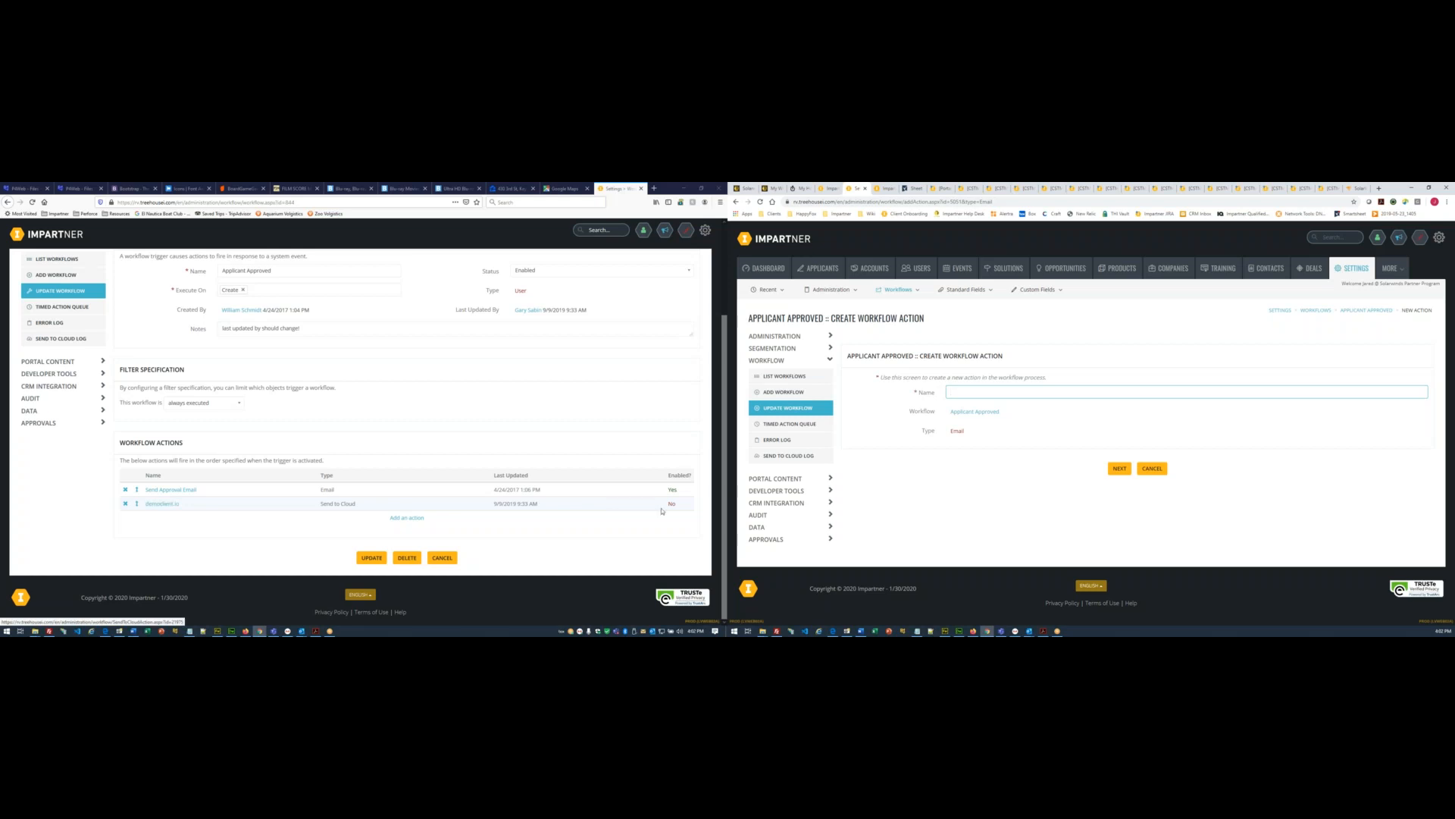
pyautogui.click(170, 490)
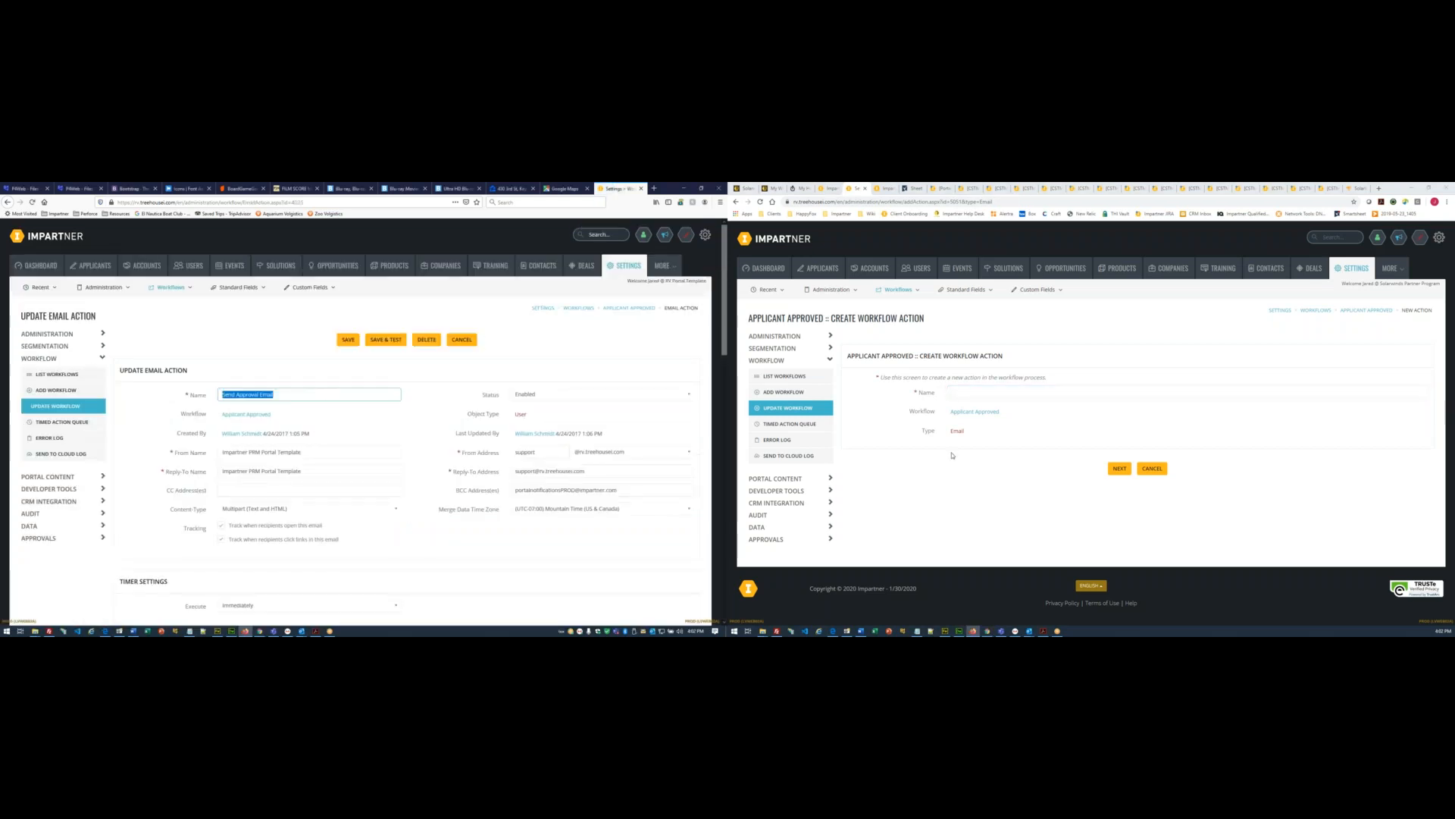
pyautogui.click(983, 391)
pyautogui.write('Send Approval Email')
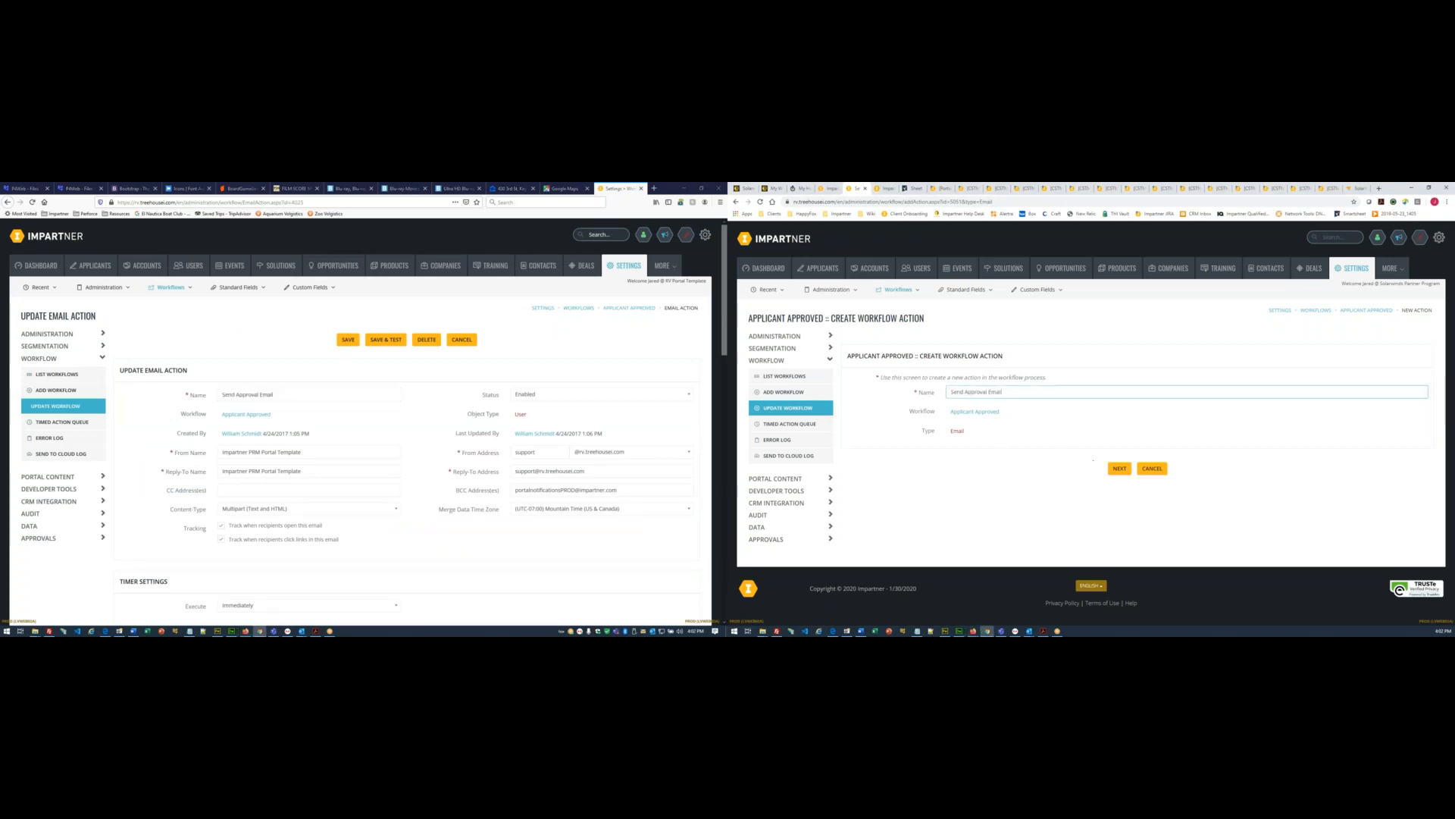
pyautogui.click(1120, 467)
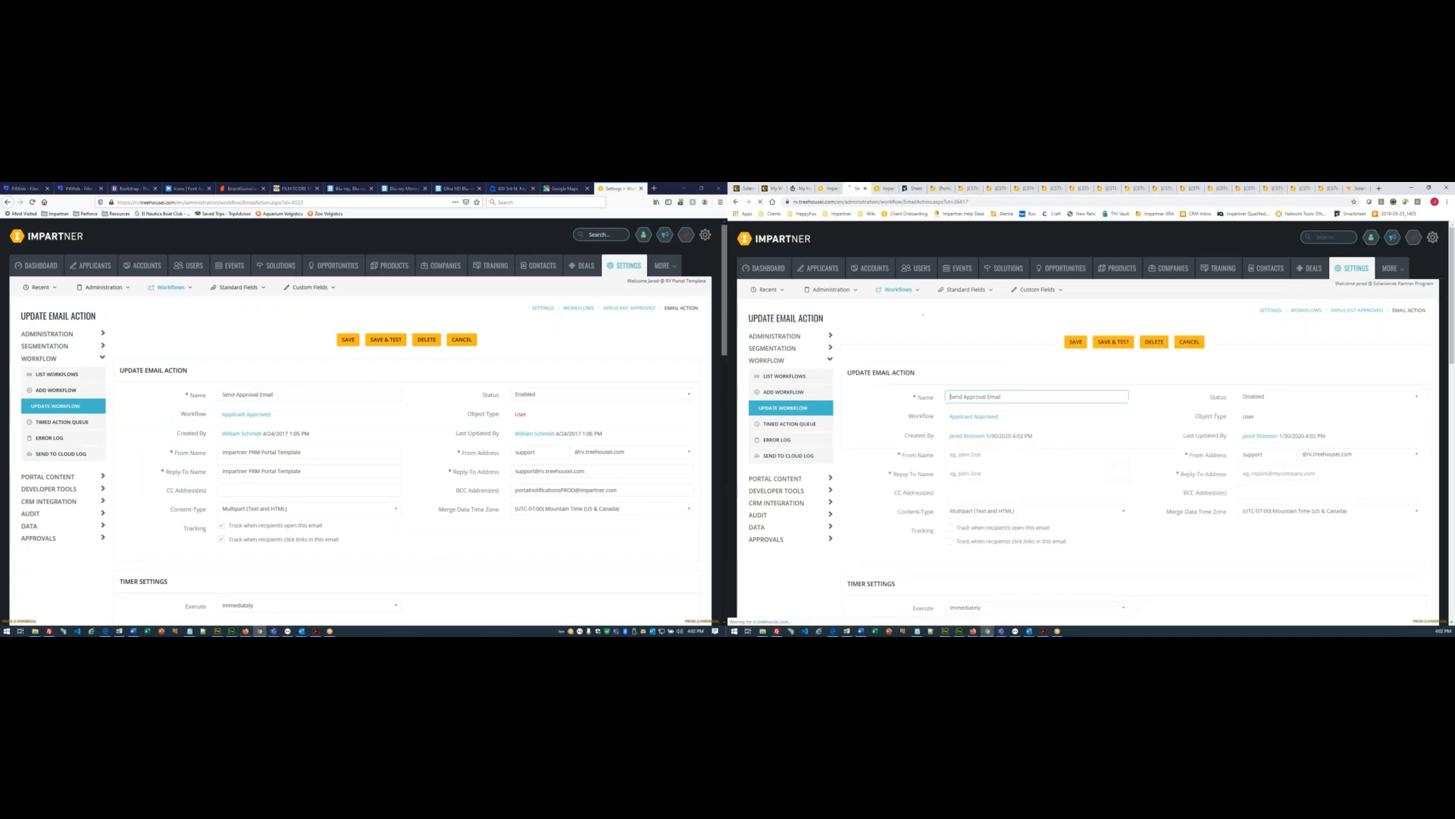
# - Set the Send Approval Email action's status to Enabled
pyautogui.click(1252, 399)
pyautogui.click(1258, 428)
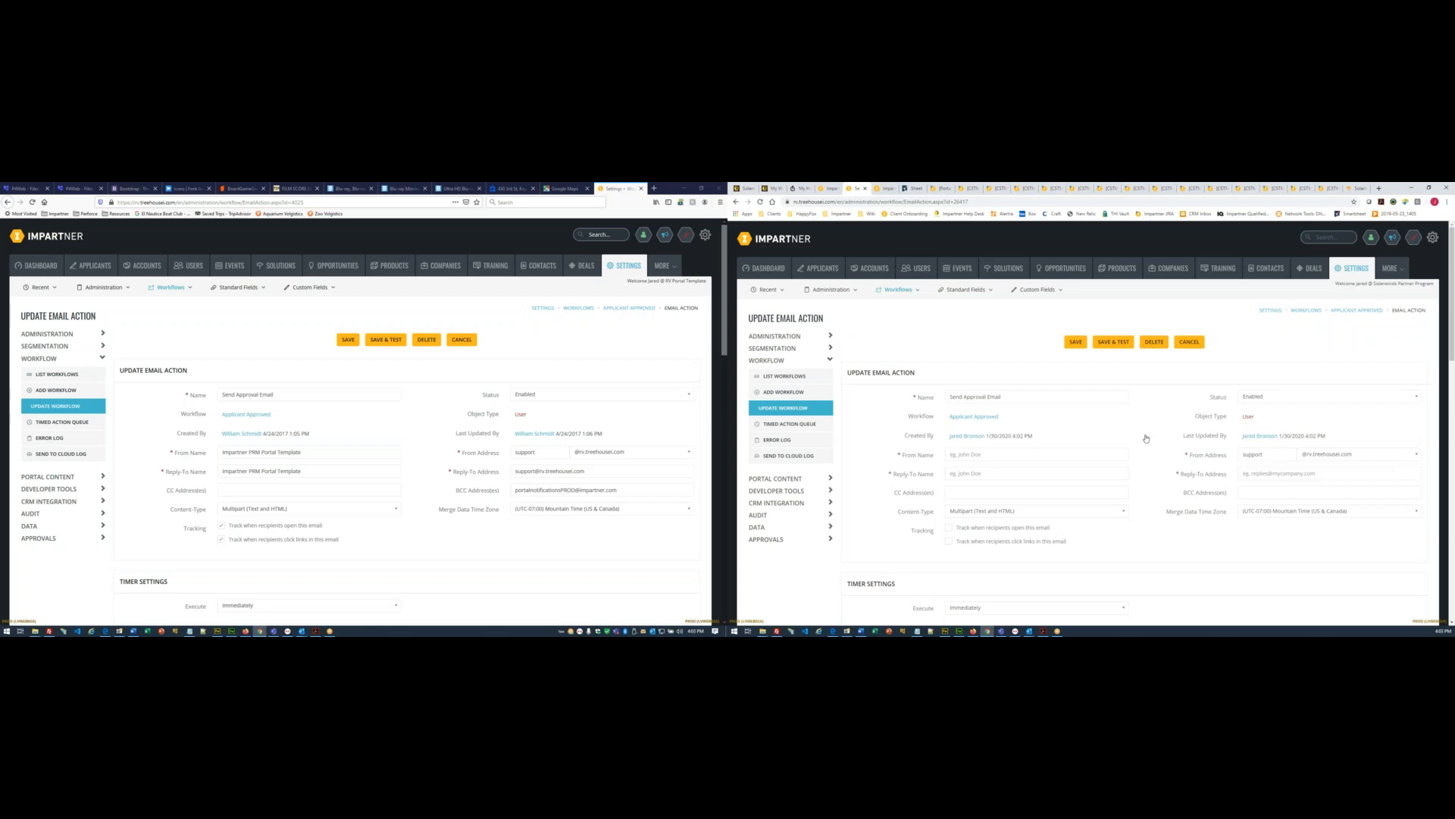
pyautogui.scroll(-2, 496, 436)
pyautogui.scroll(-1, 1175, 438)
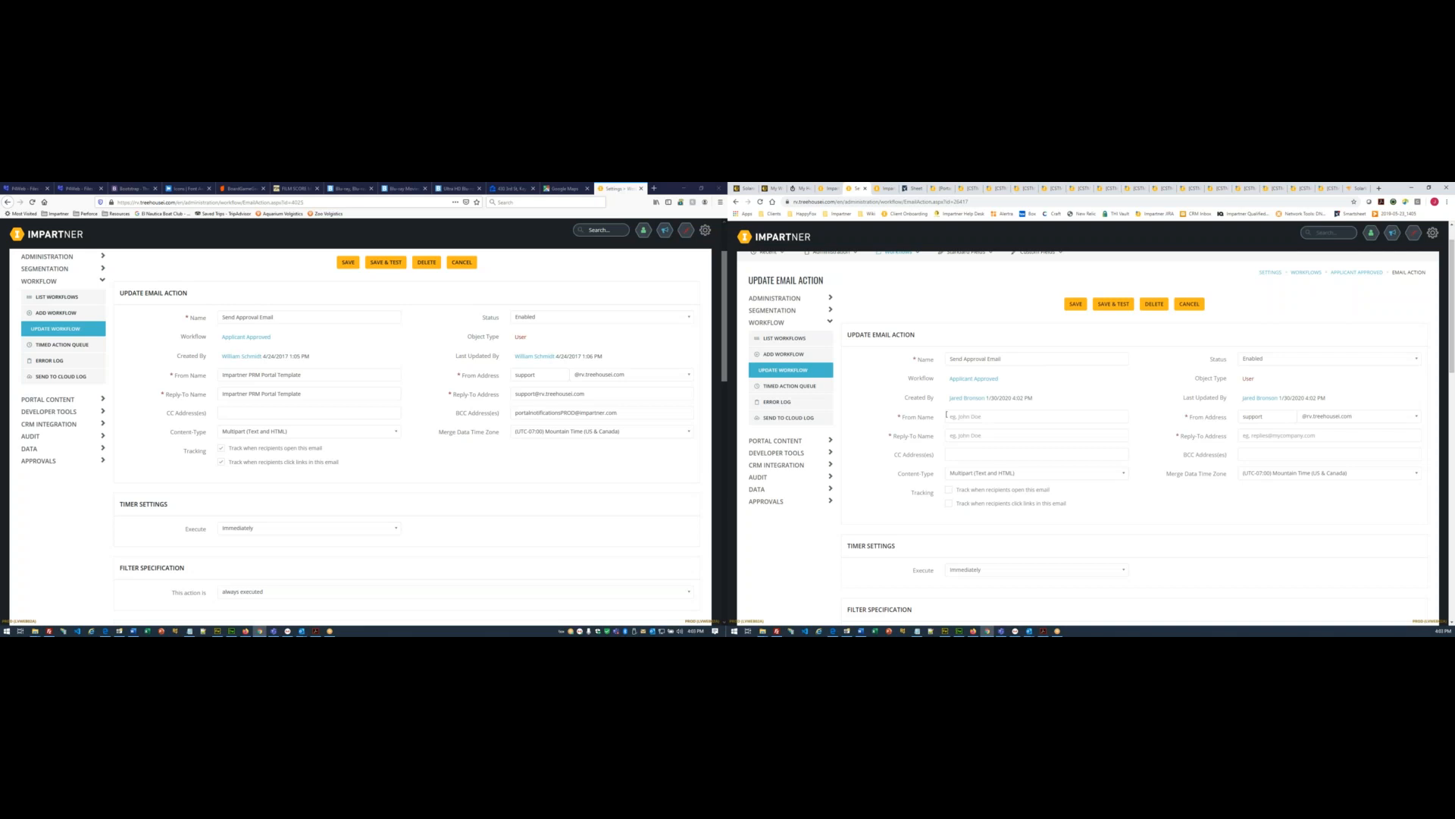
pyautogui.scroll(-2, 1308, 474)
pyautogui.scroll(1, 1039, 397)
# - Set sender name Solarwinds Partner Program, sender address 'admin', and the reply-to contact's name and e-mail
pyautogui.click(1011, 378)
pyautogui.write('Solarwinds Partner Program')
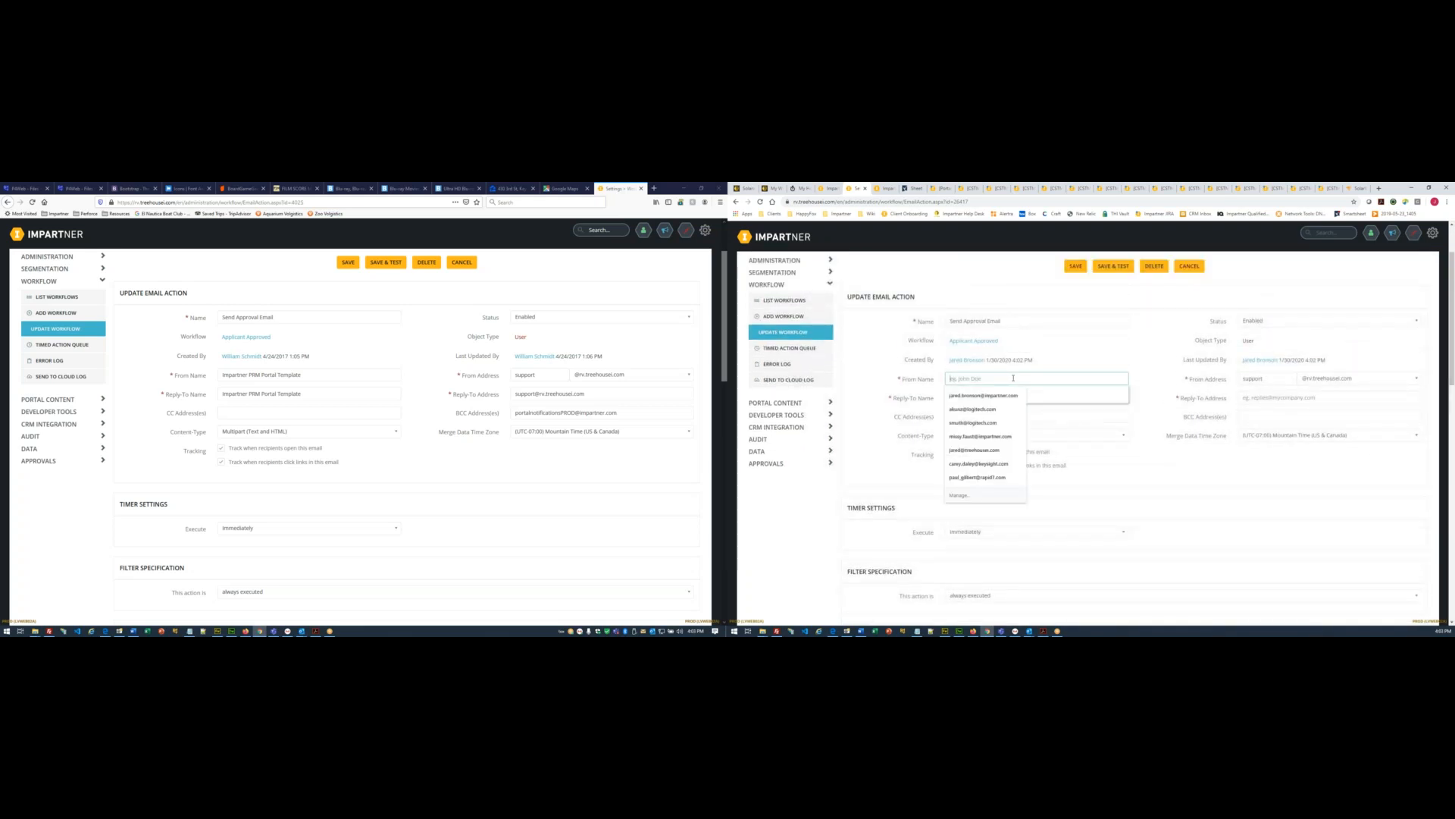
pyautogui.doubleClick(1255, 377)
pyautogui.write('admin')
pyautogui.click(998, 398)
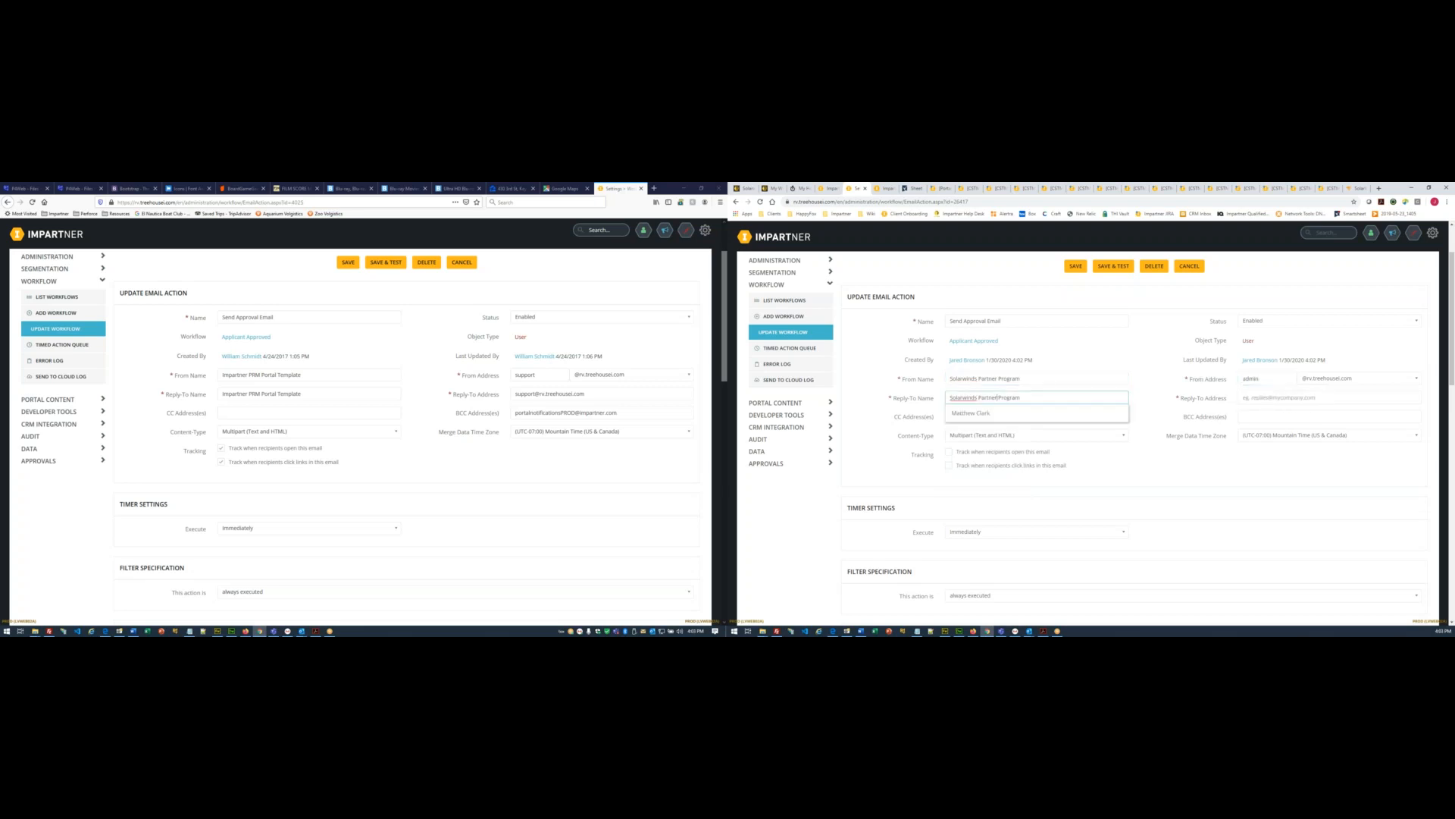
pyautogui.click(999, 413)
pyautogui.click(1351, 418)
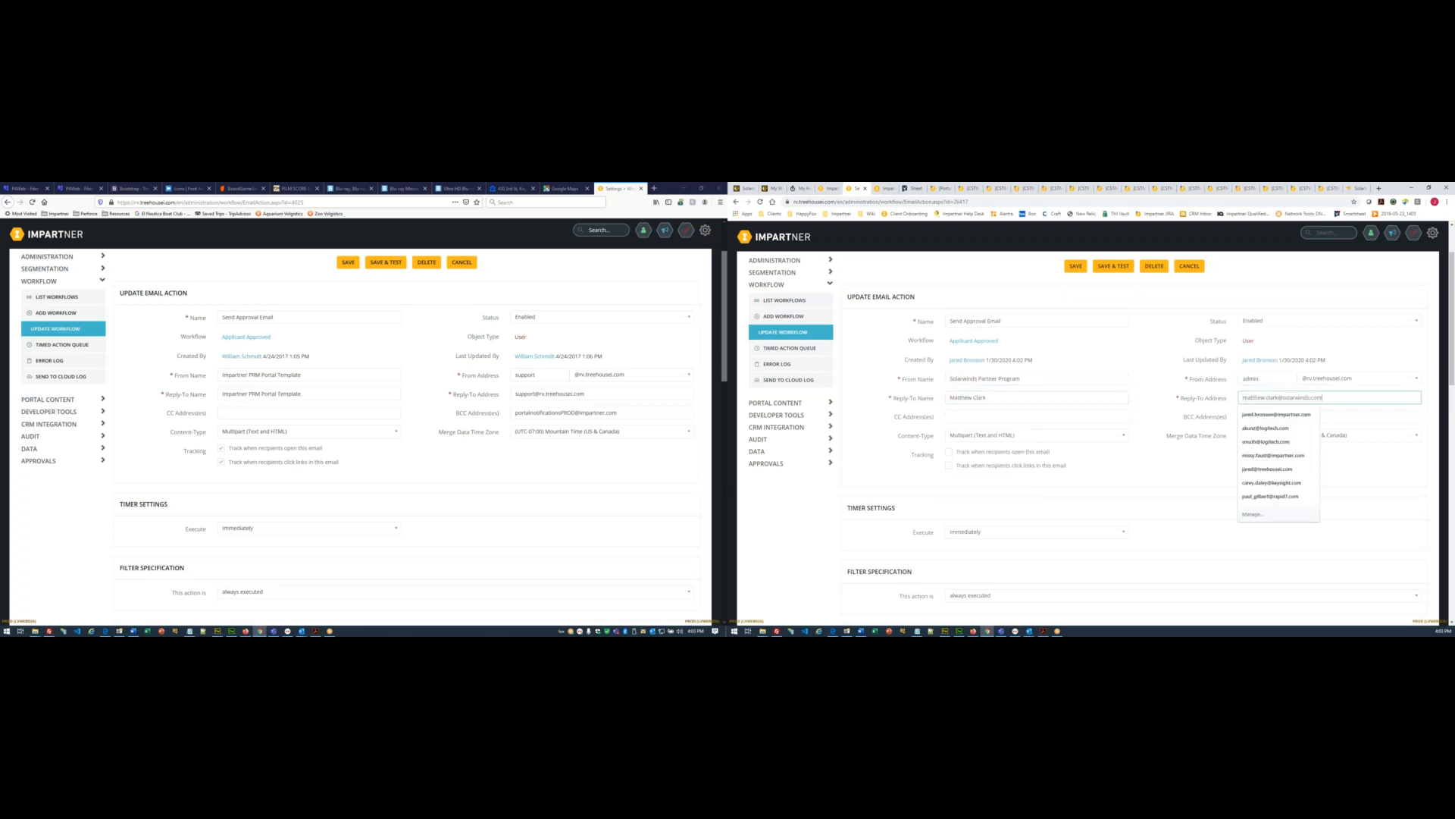
pyautogui.click(1436, 431)
pyautogui.scroll(-1, 1437, 431)
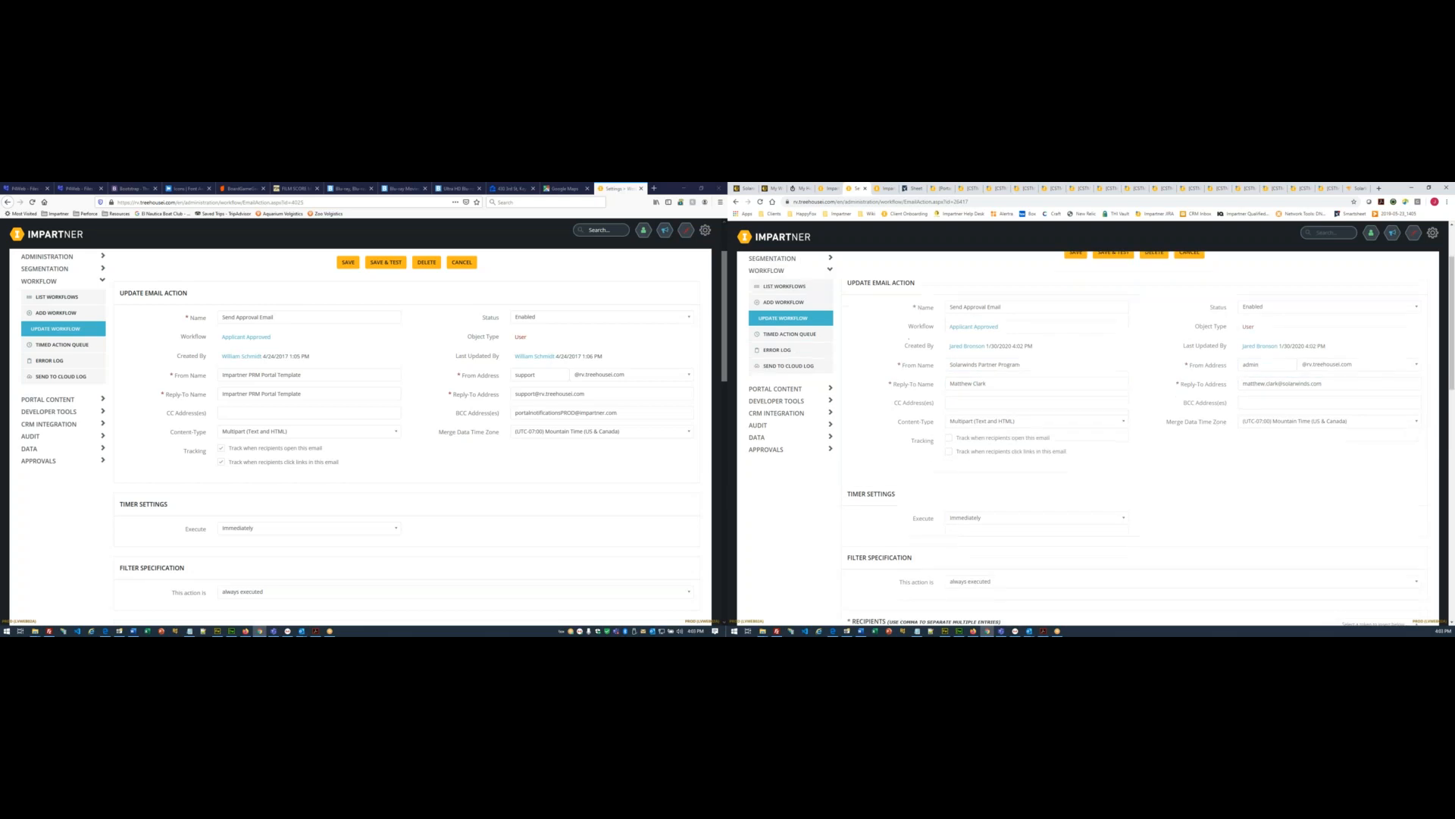
# - Set the merge time zone to Dublin, Edinburgh, Lisbon, London and enable open tracking
pyautogui.click(1309, 397)
pyautogui.scroll(3, 1309, 402)
pyautogui.scroll(-10, 1323, 545)
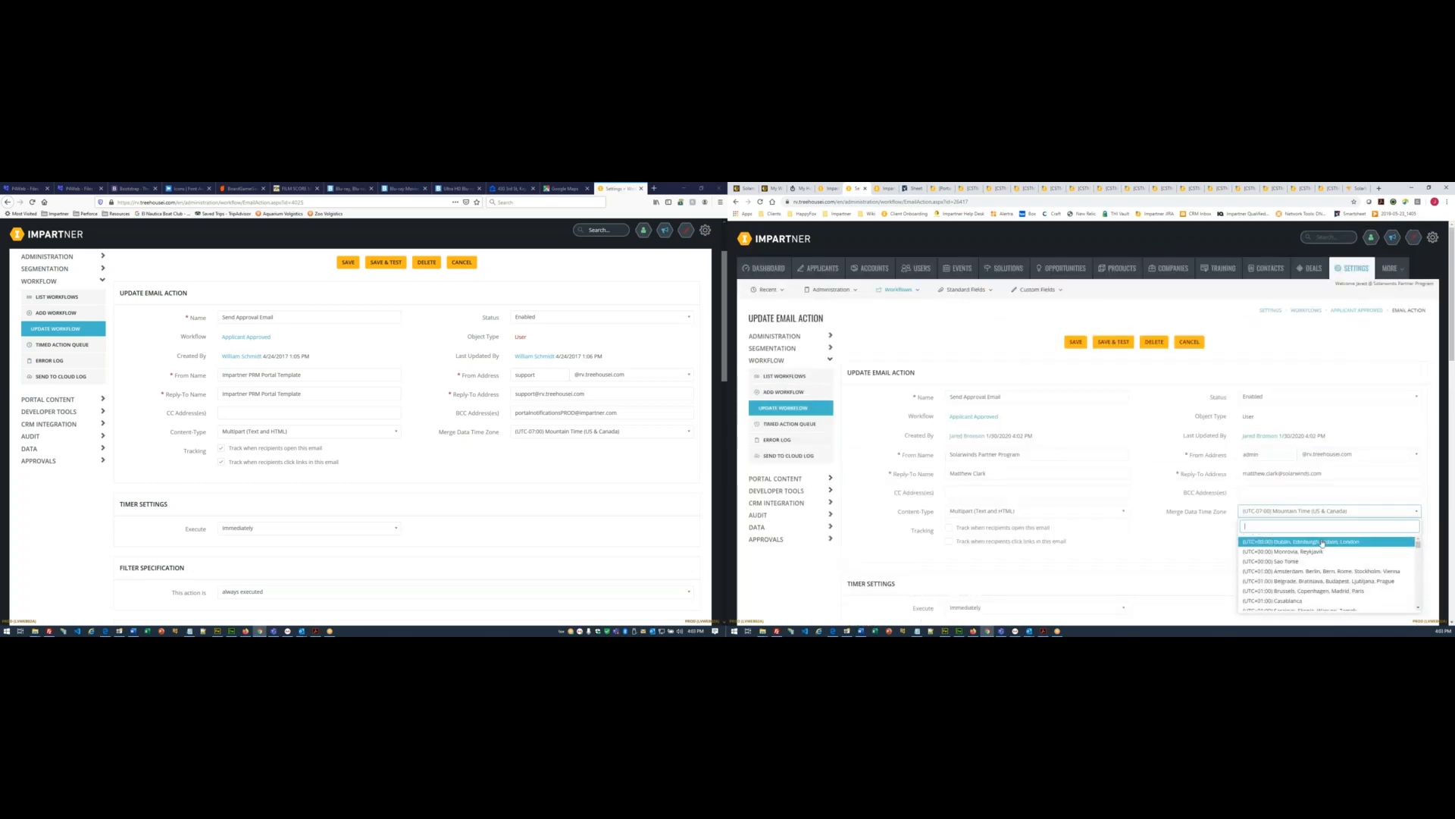
pyautogui.click(1323, 542)
pyautogui.scroll(-3, 1121, 468)
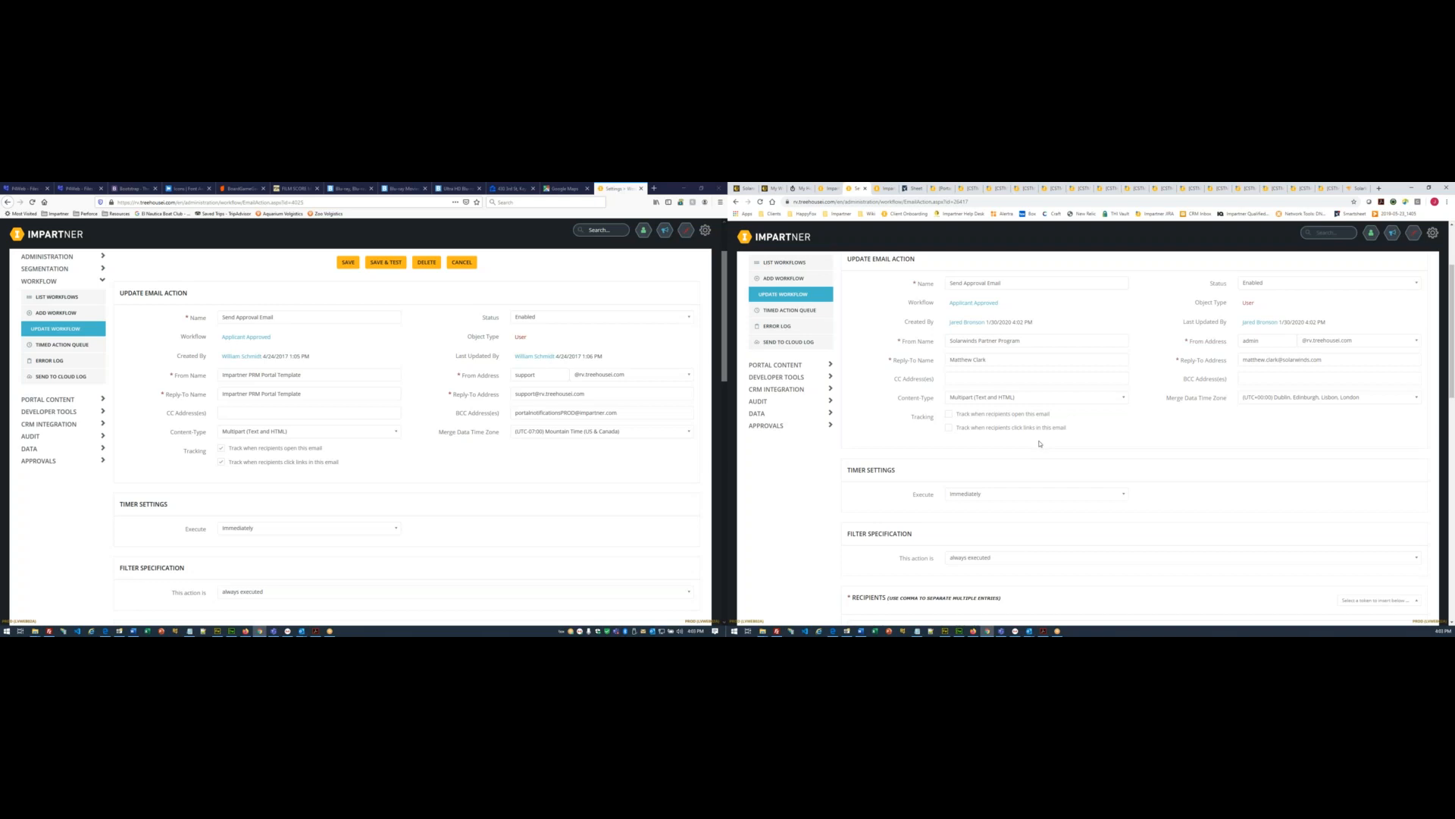
pyautogui.click(949, 414)
pyautogui.scroll(-1, 855, 425)
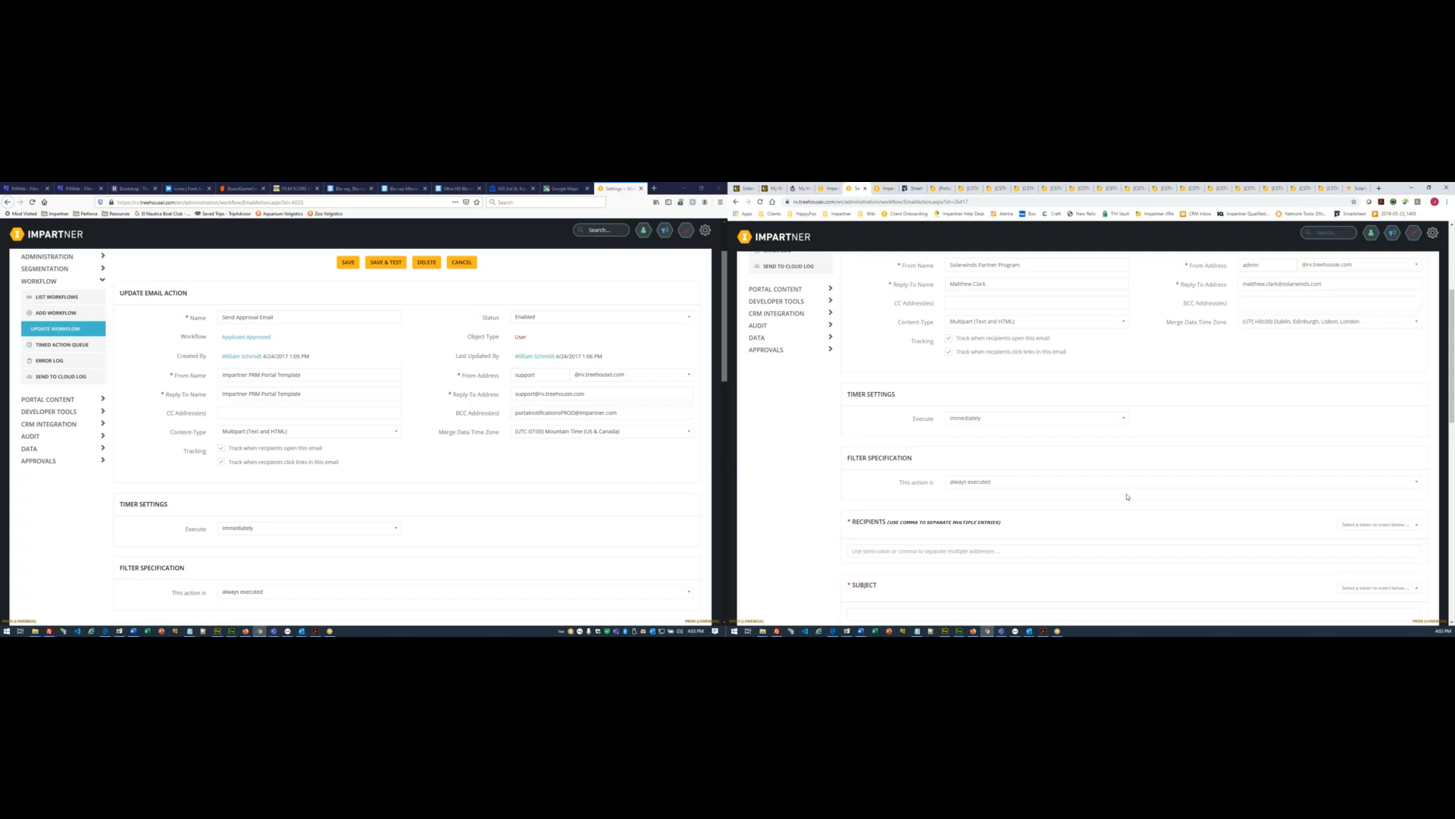
pyautogui.scroll(-2, 1097, 499)
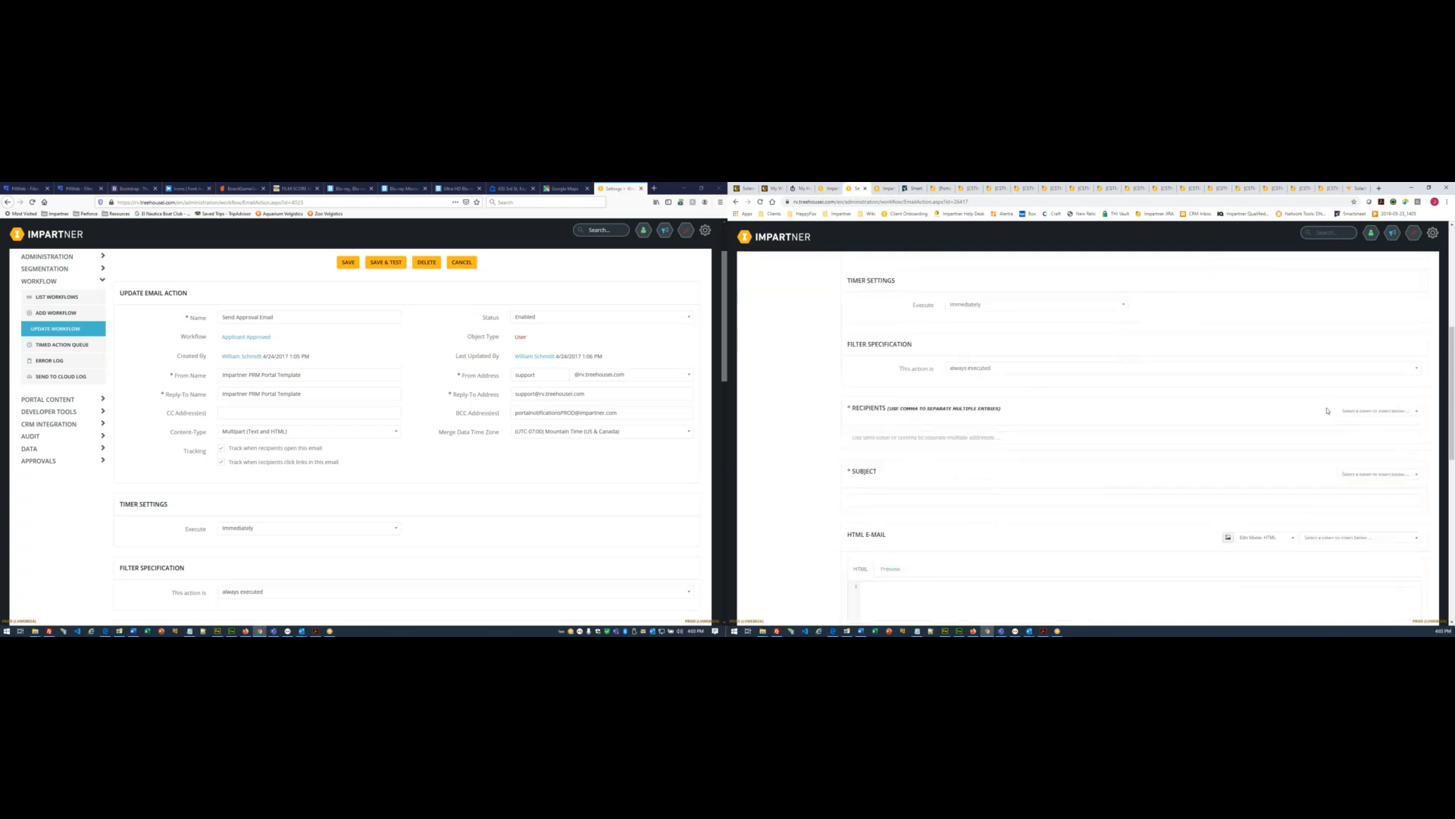
pyautogui.click(1360, 411)
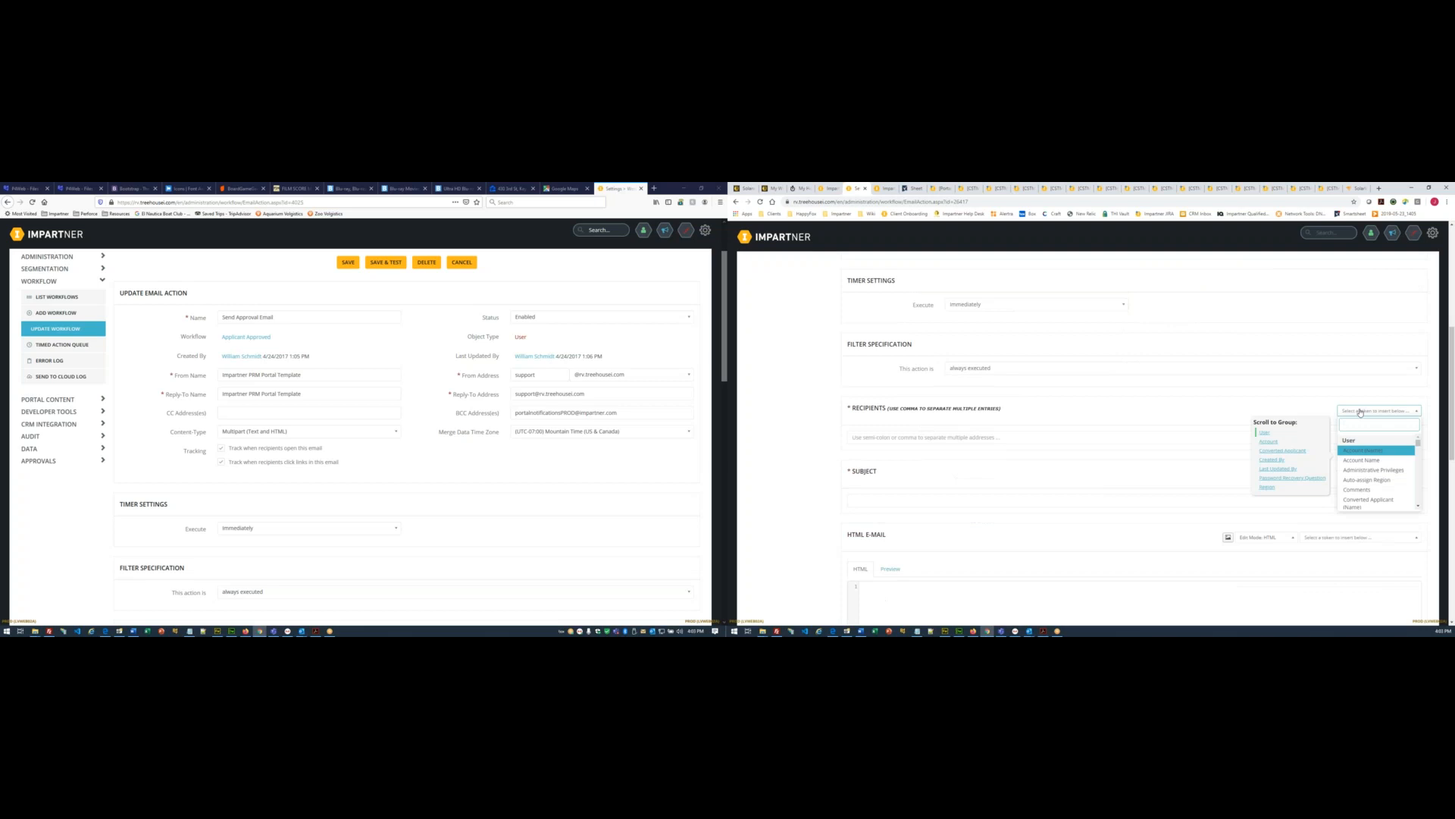
# - Add the user's Email token to the Recipients field
pyautogui.write('Email')
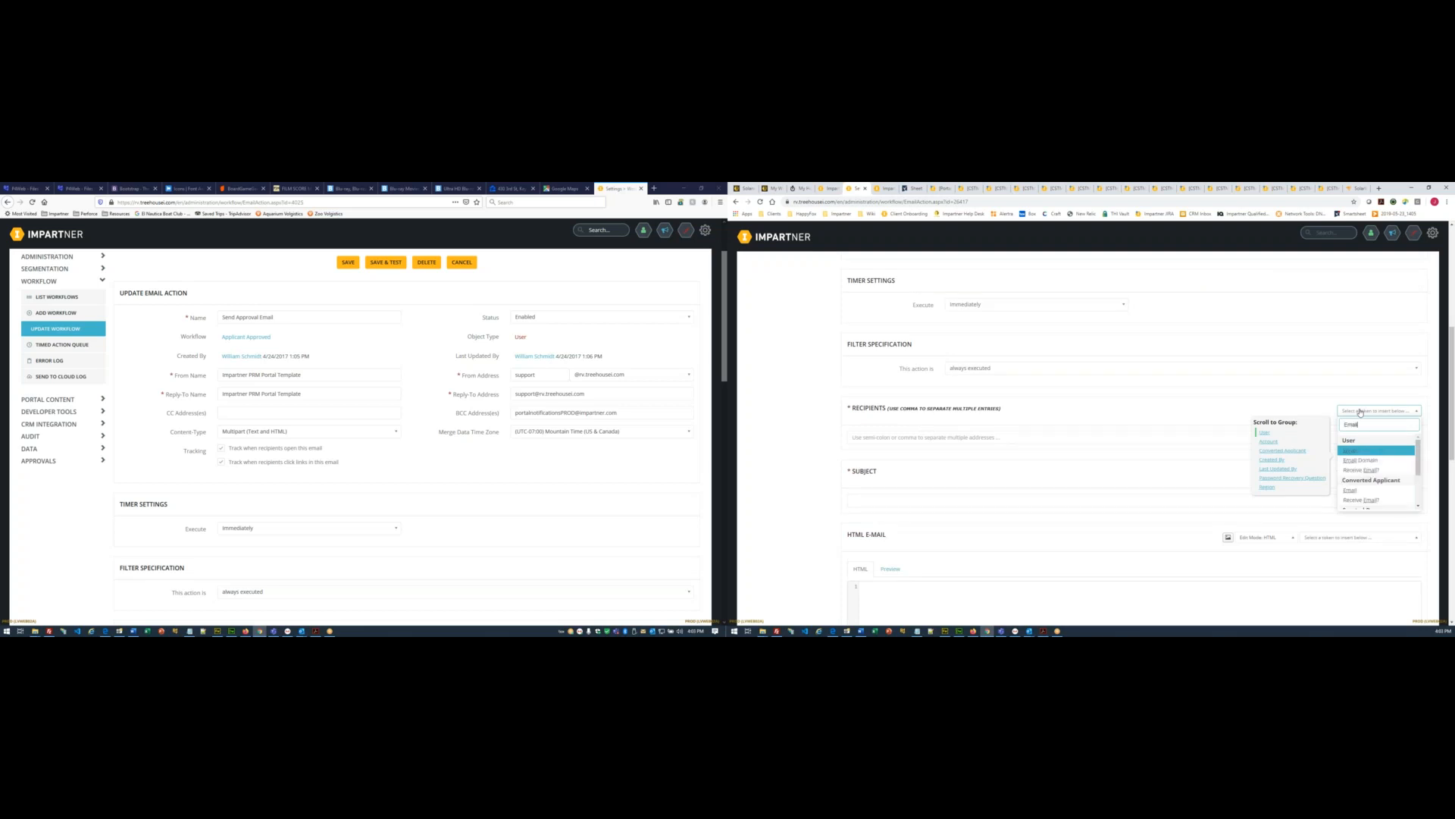
pyautogui.click(1350, 452)
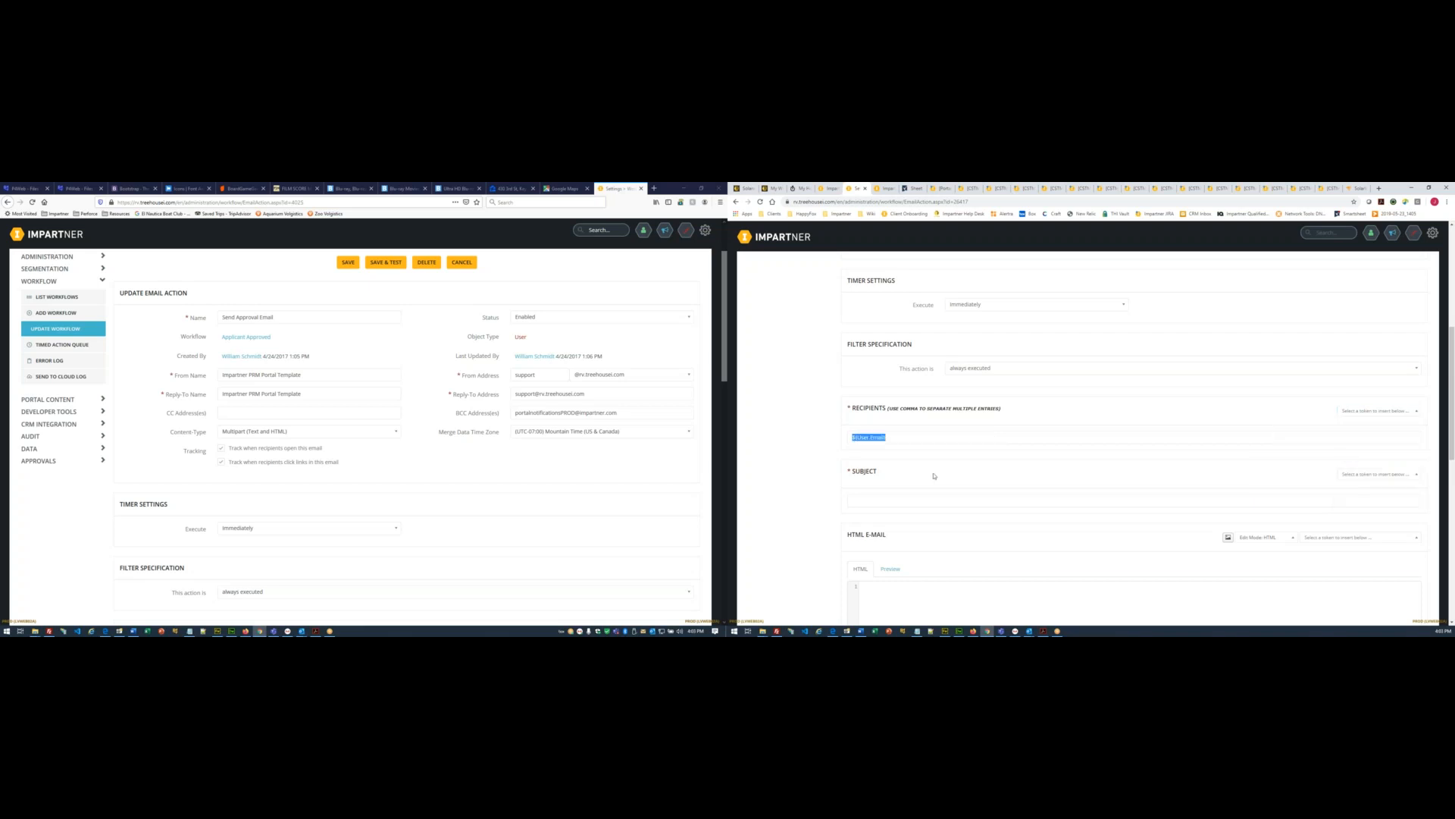
pyautogui.click(824, 459)
pyautogui.scroll(-2, 825, 458)
pyautogui.scroll(-5, 250, 440)
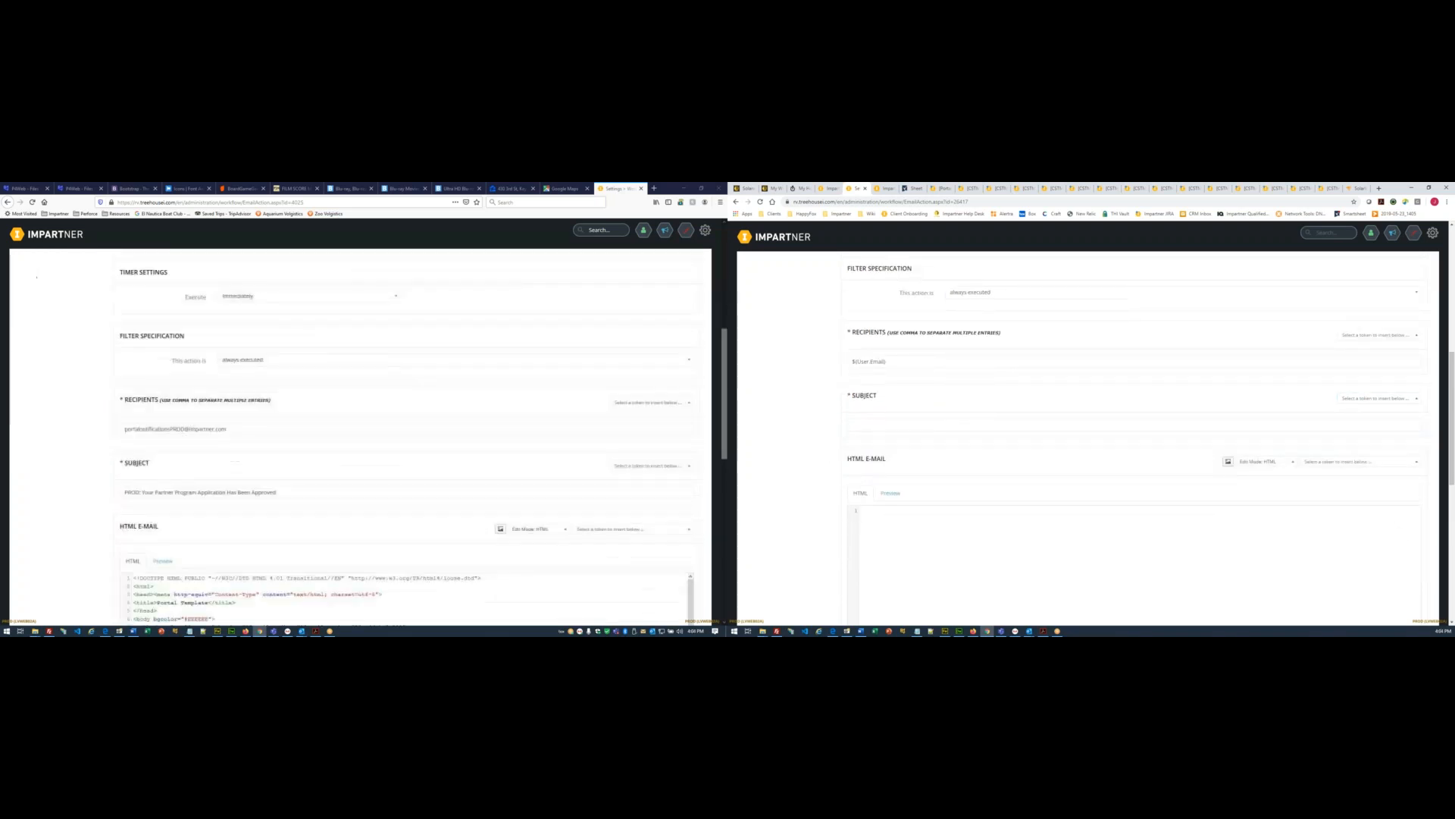
pyautogui.scroll(-2, 319, 417)
# - Paste the subject 'Your Partner Program Application Has Been Approved' and select the old body code
pyautogui.moveTo(142, 416); pyautogui.dragTo(357, 418)
pyautogui.hotkey('ctrl', 'c')
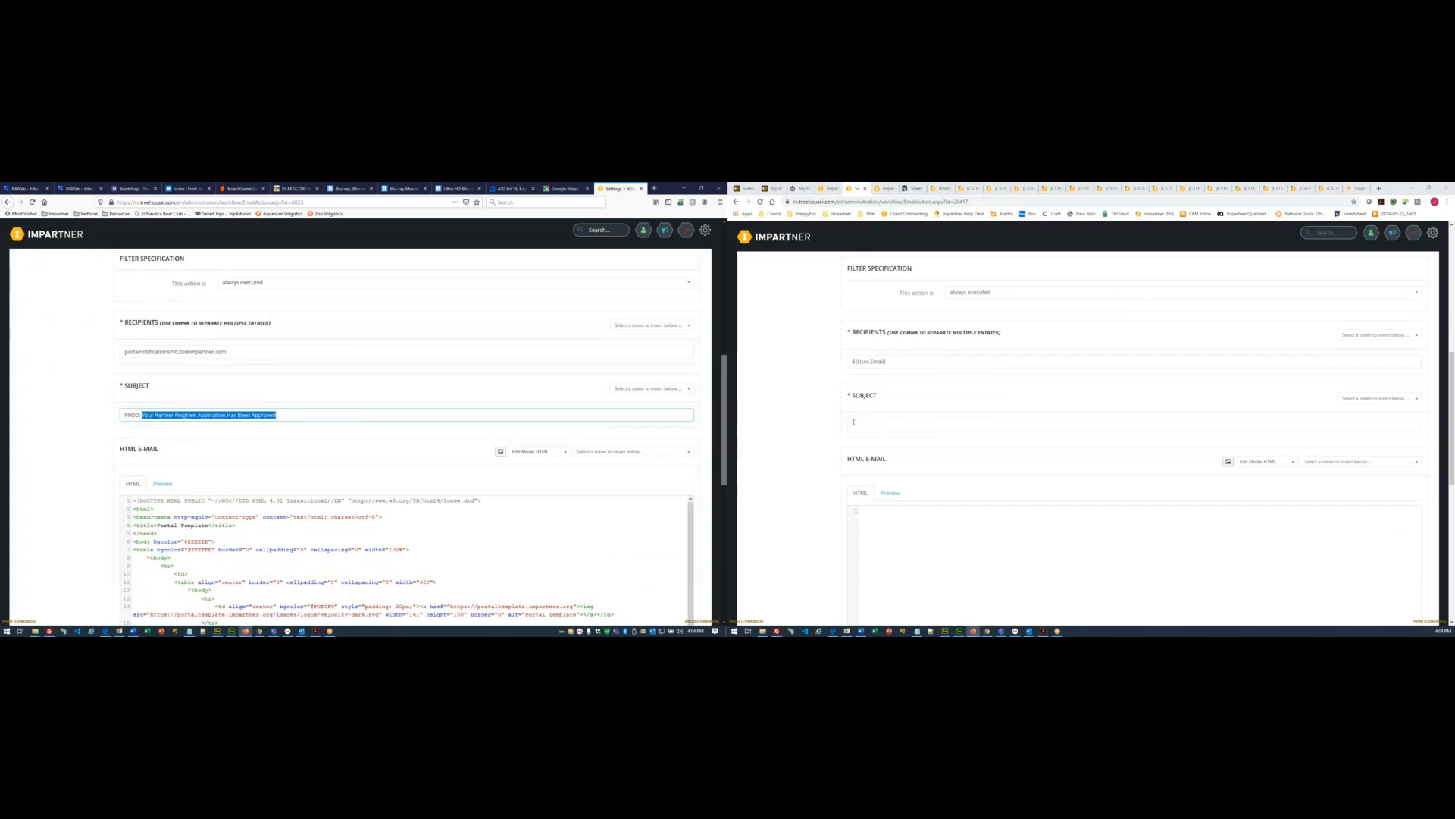
pyautogui.click(853, 421)
pyautogui.hotkey('ctrl', 'v')
pyautogui.click(831, 483)
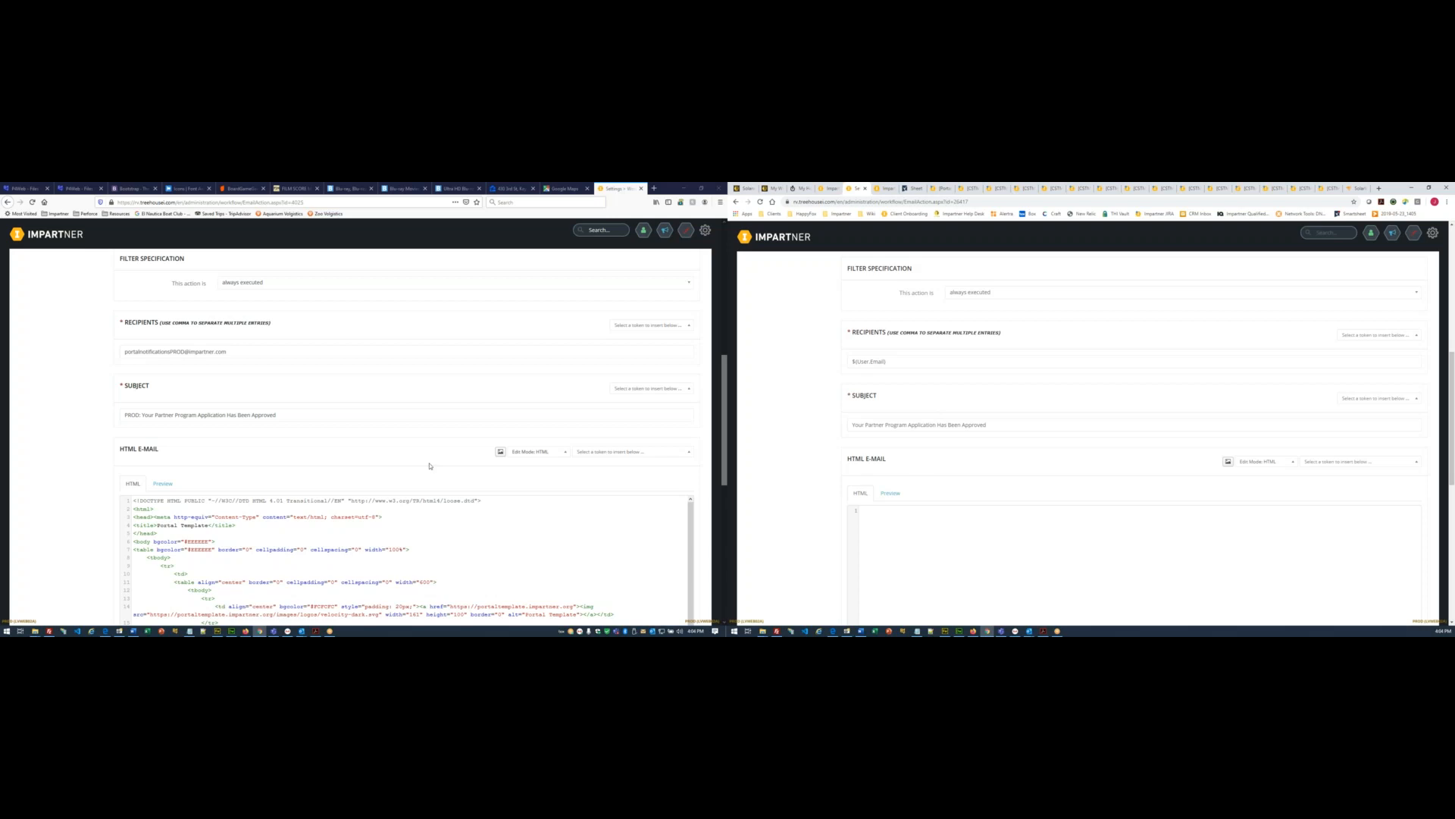
pyautogui.scroll(-6, 430, 466)
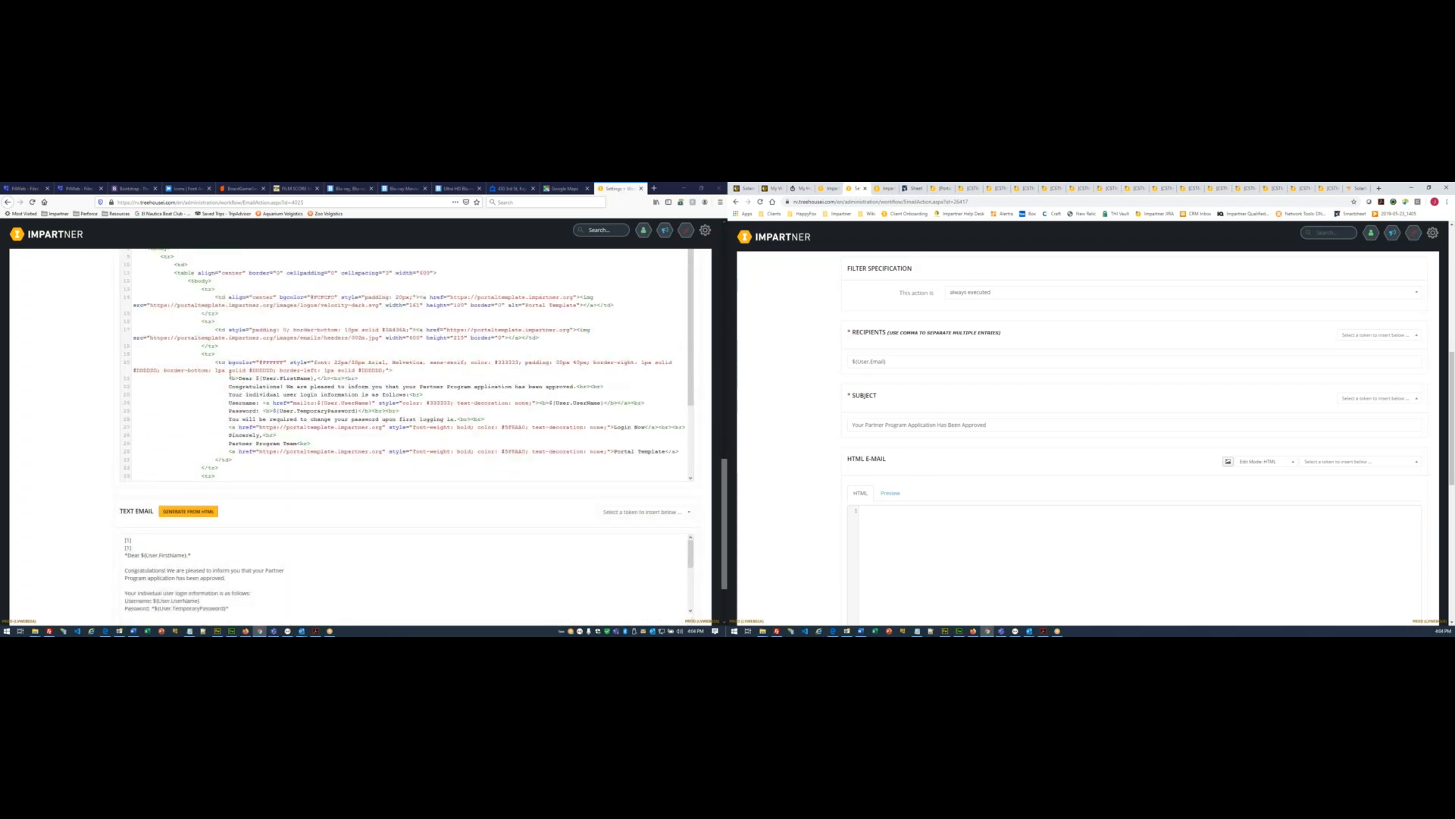
pyautogui.moveTo(229, 377); pyautogui.dragTo(443, 428)
pyautogui.hotkey('ctrl', 'c')
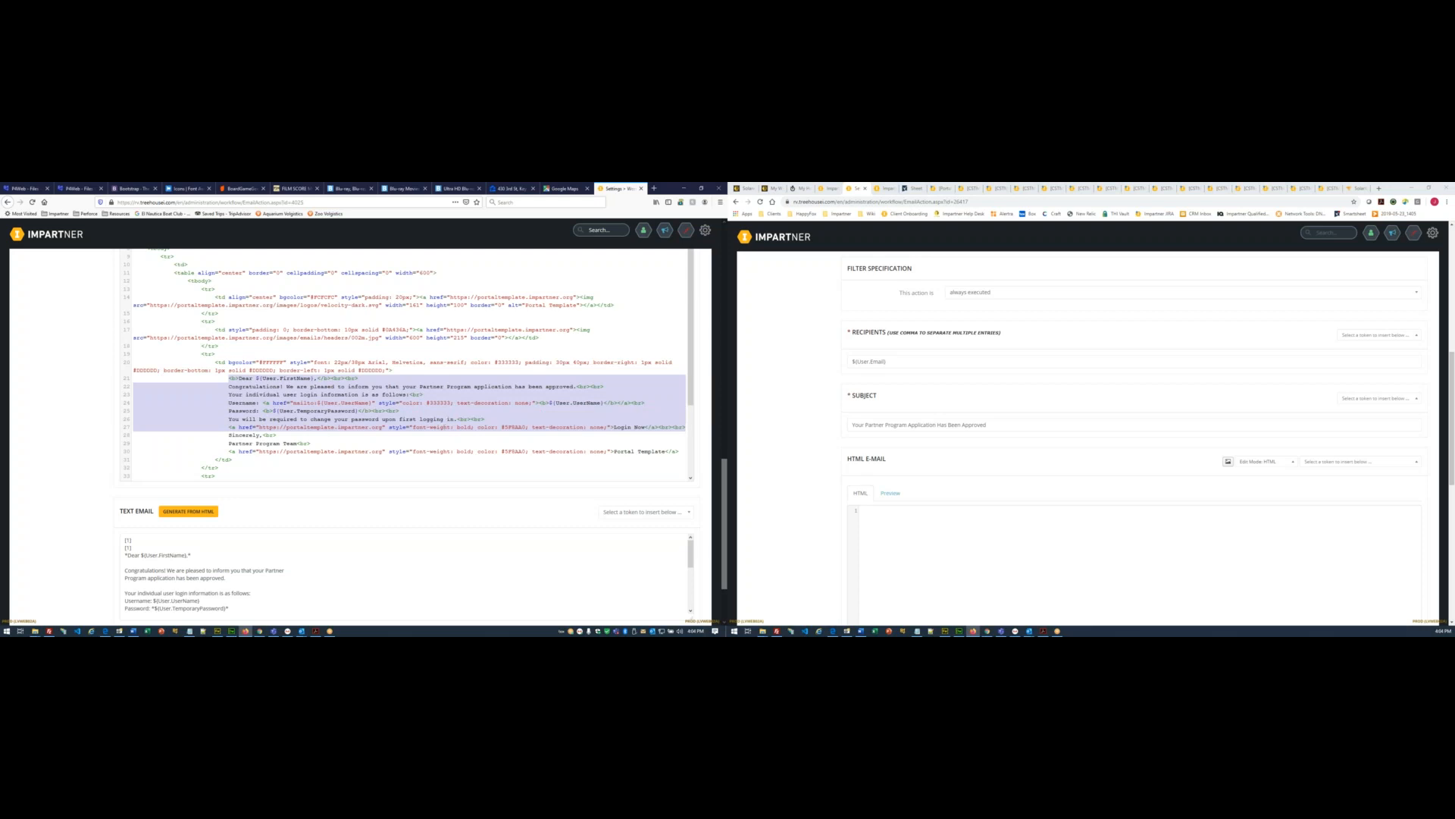
pyautogui.click(231, 631)
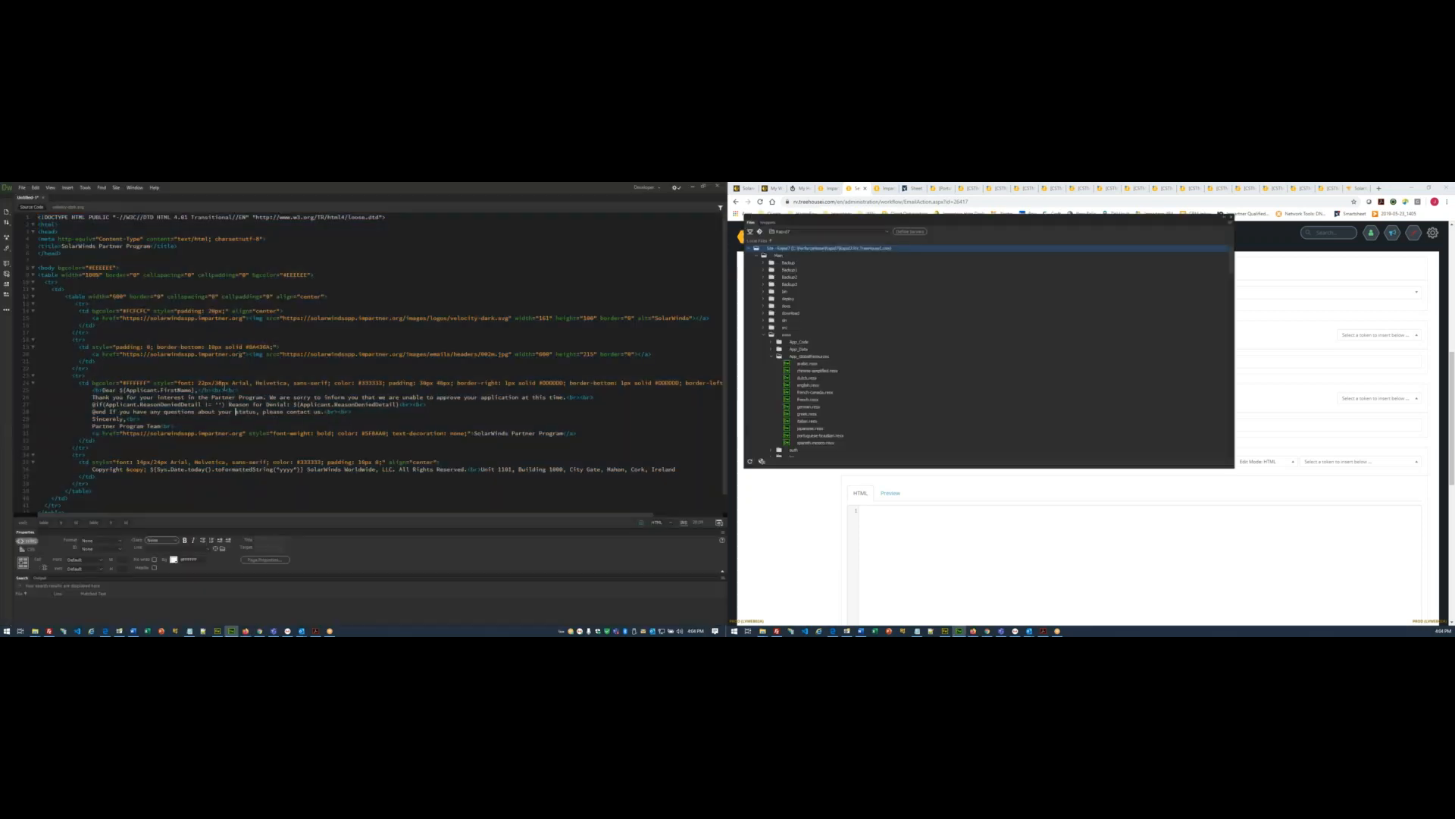
# - Replace the template's rejection lines with the approval message and outdent it two levels
pyautogui.moveTo(92, 389); pyautogui.dragTo(371, 412)
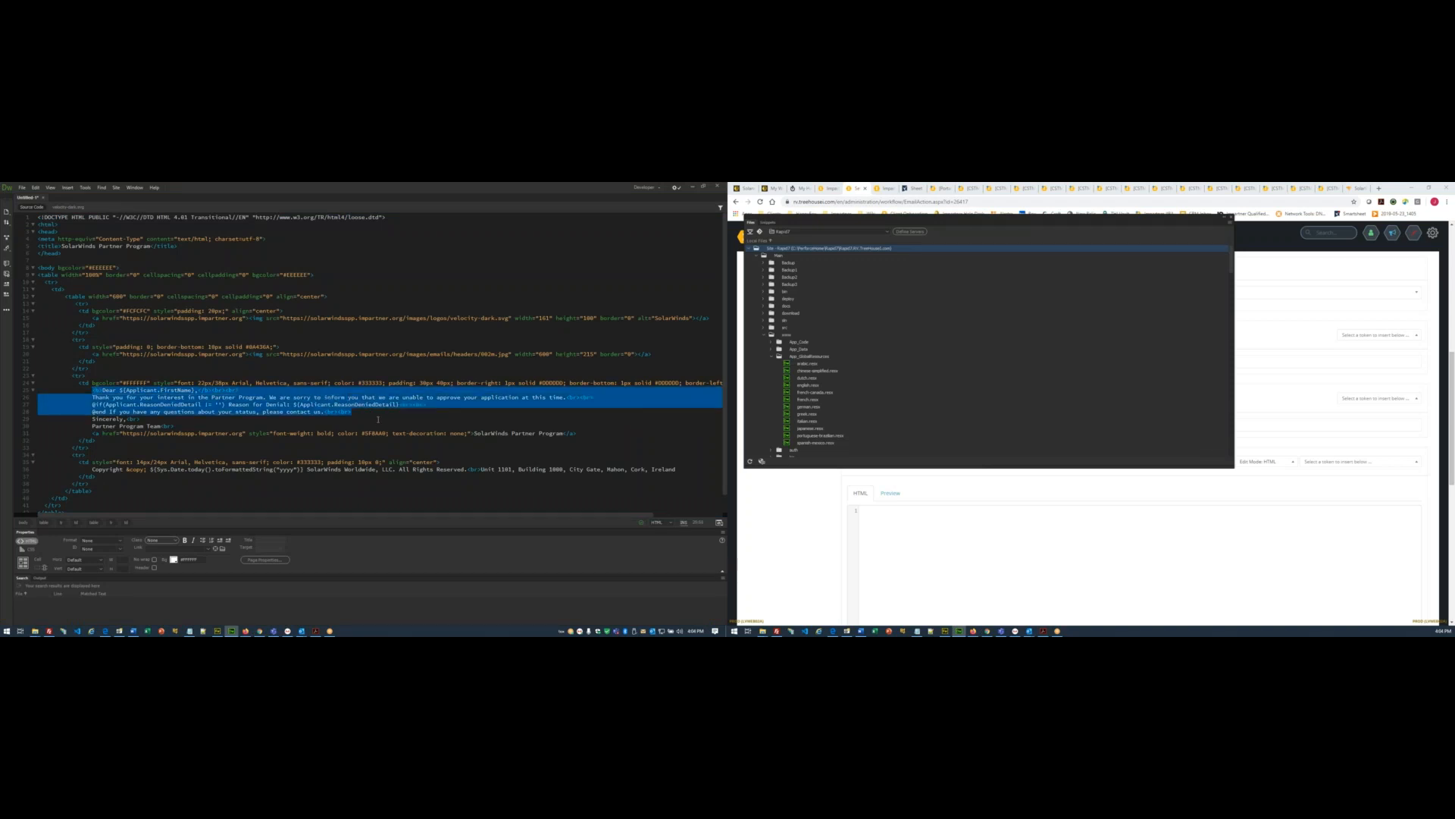
pyautogui.hotkey('ctrl', 'v')
pyautogui.moveTo(134, 397); pyautogui.dragTo(590, 434)
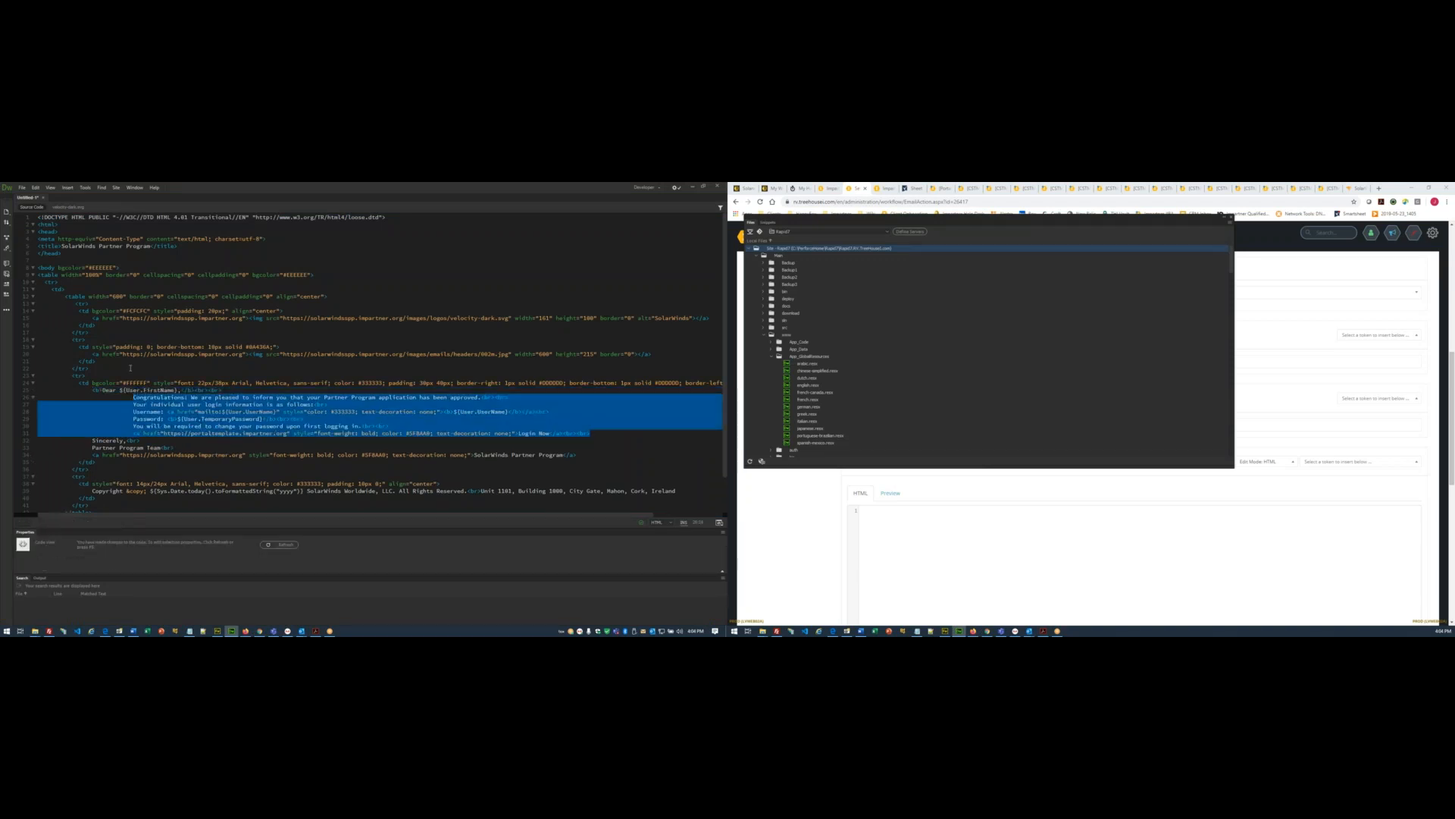
pyautogui.click(4, 300)
pyautogui.click(4, 300)
pyautogui.click(213, 433)
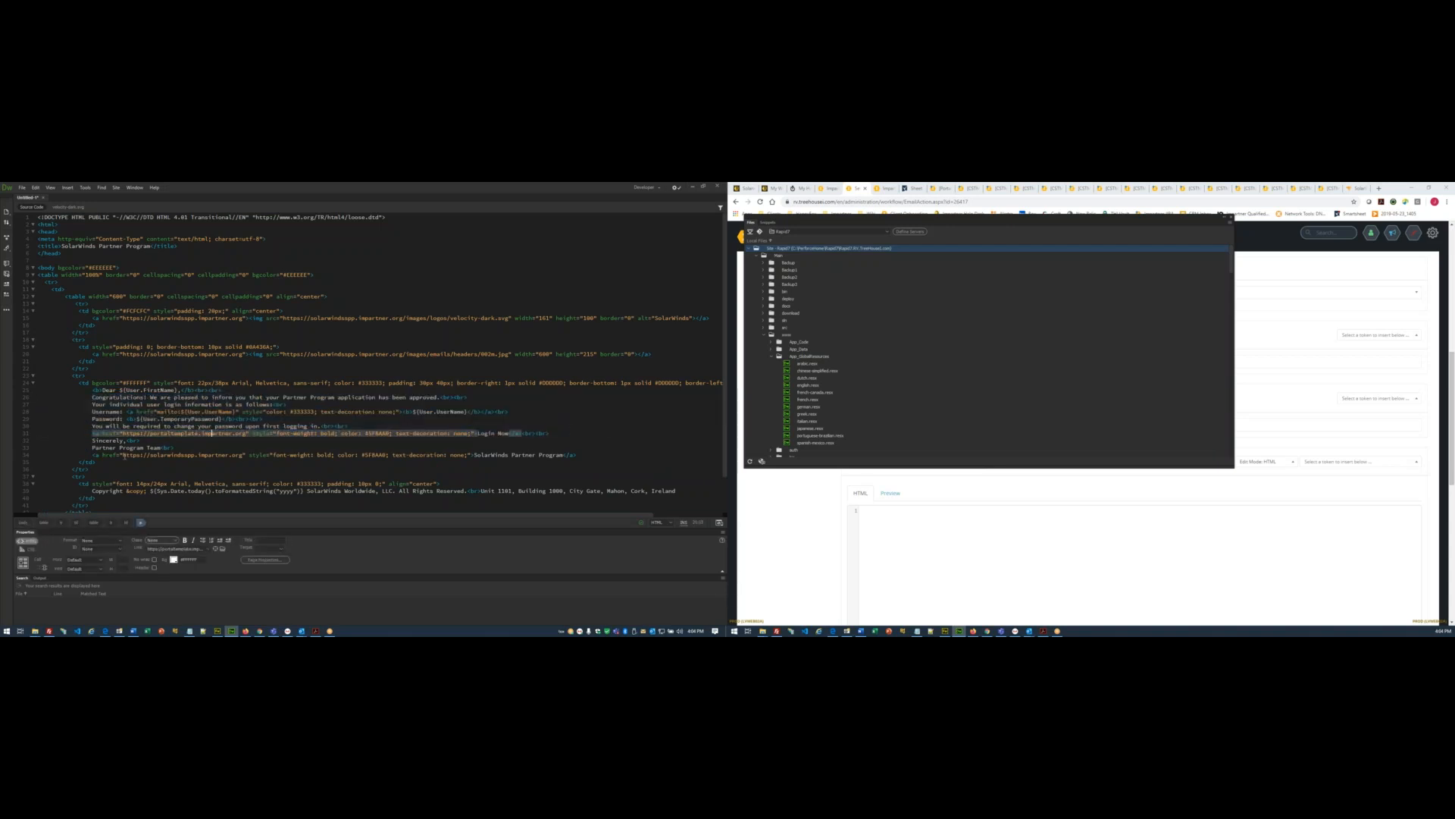
pyautogui.moveTo(123, 455); pyautogui.dragTo(242, 456)
pyautogui.hotkey('ctrl', 'c')
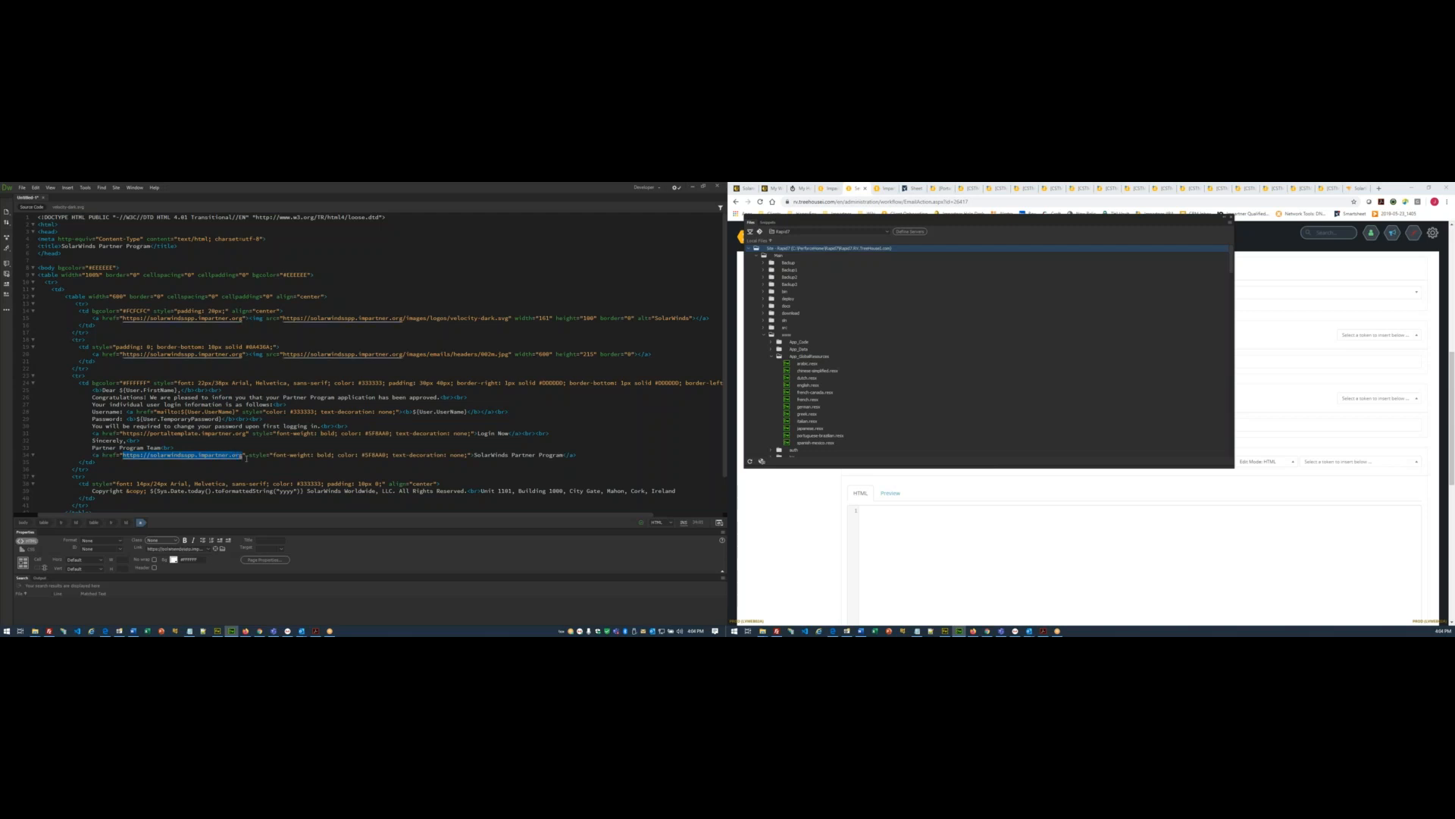
pyautogui.moveTo(124, 433); pyautogui.dragTo(244, 433)
pyautogui.hotkey('ctrl', 'v')
pyautogui.click(473, 433)
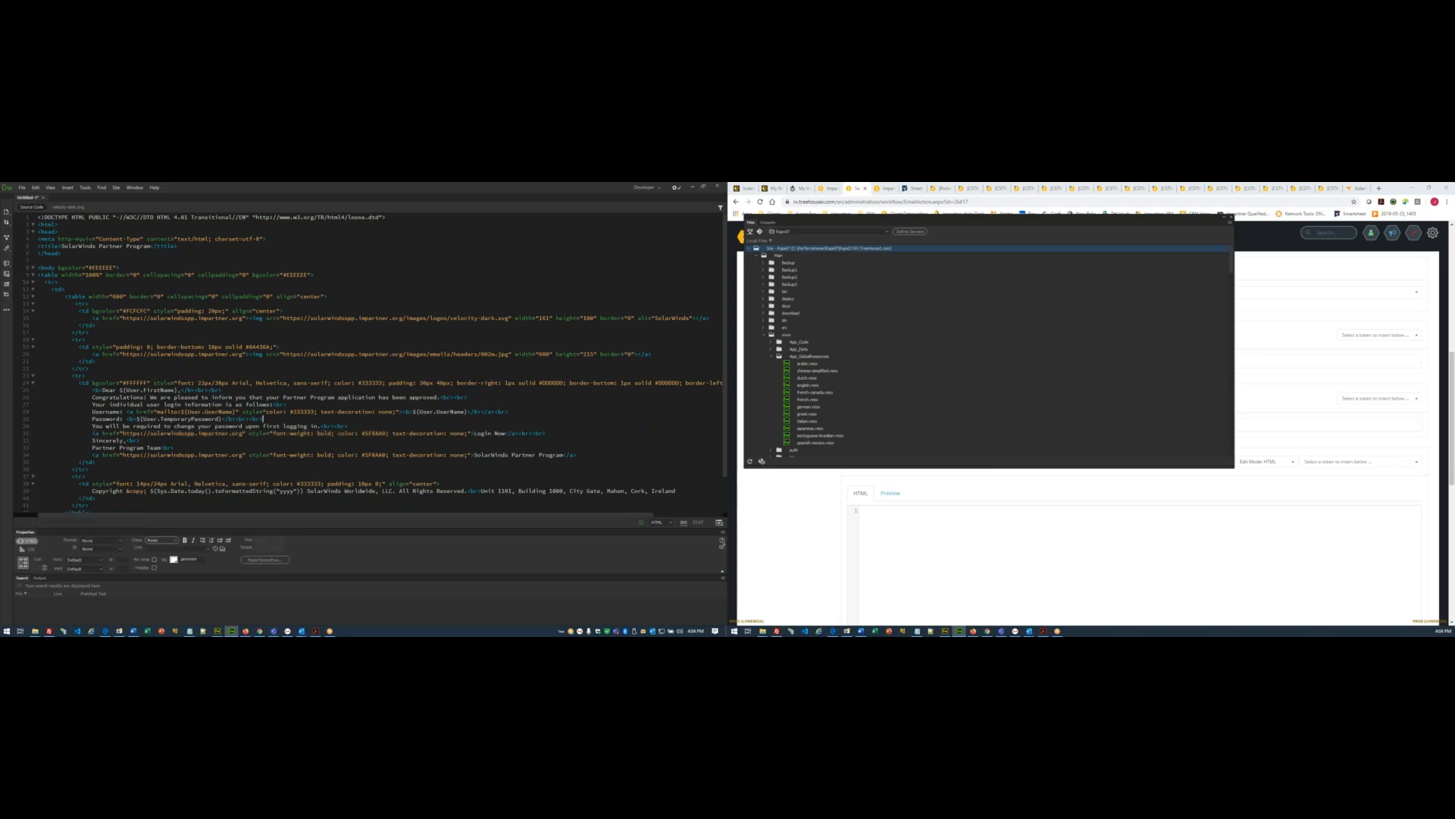
# - Paste the full Dreamweaver approval template into the Send Approval Email's HTML body
pyautogui.hotkey('ctrl', 's')
pyautogui.press('Escape')
pyautogui.hotkey('ctrl', 'a')
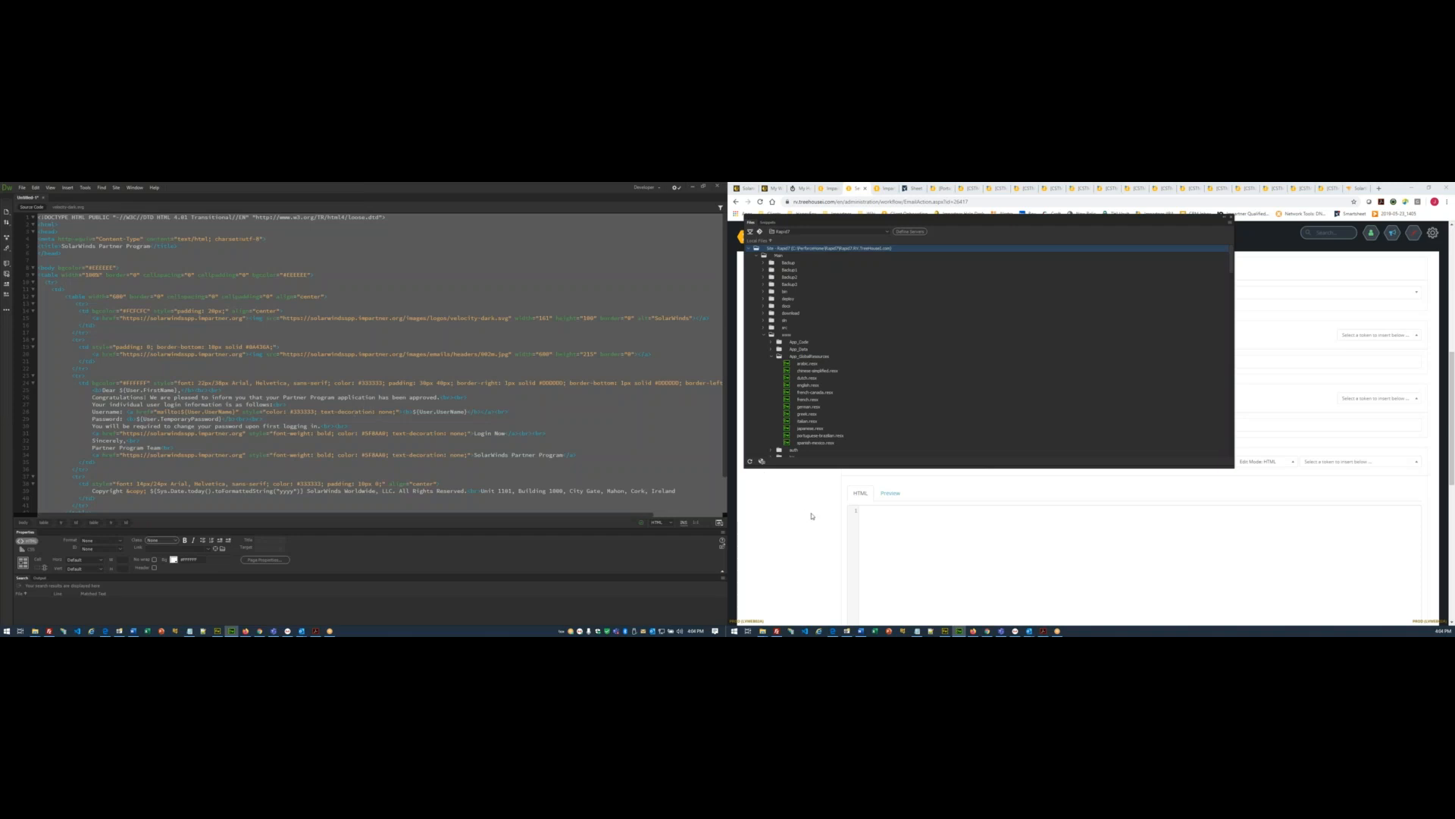
pyautogui.click(940, 546)
pyautogui.hotkey('ctrl', 'v')
# - Preview the approval email and generate its plain-text version from the HTML
pyautogui.click(891, 319)
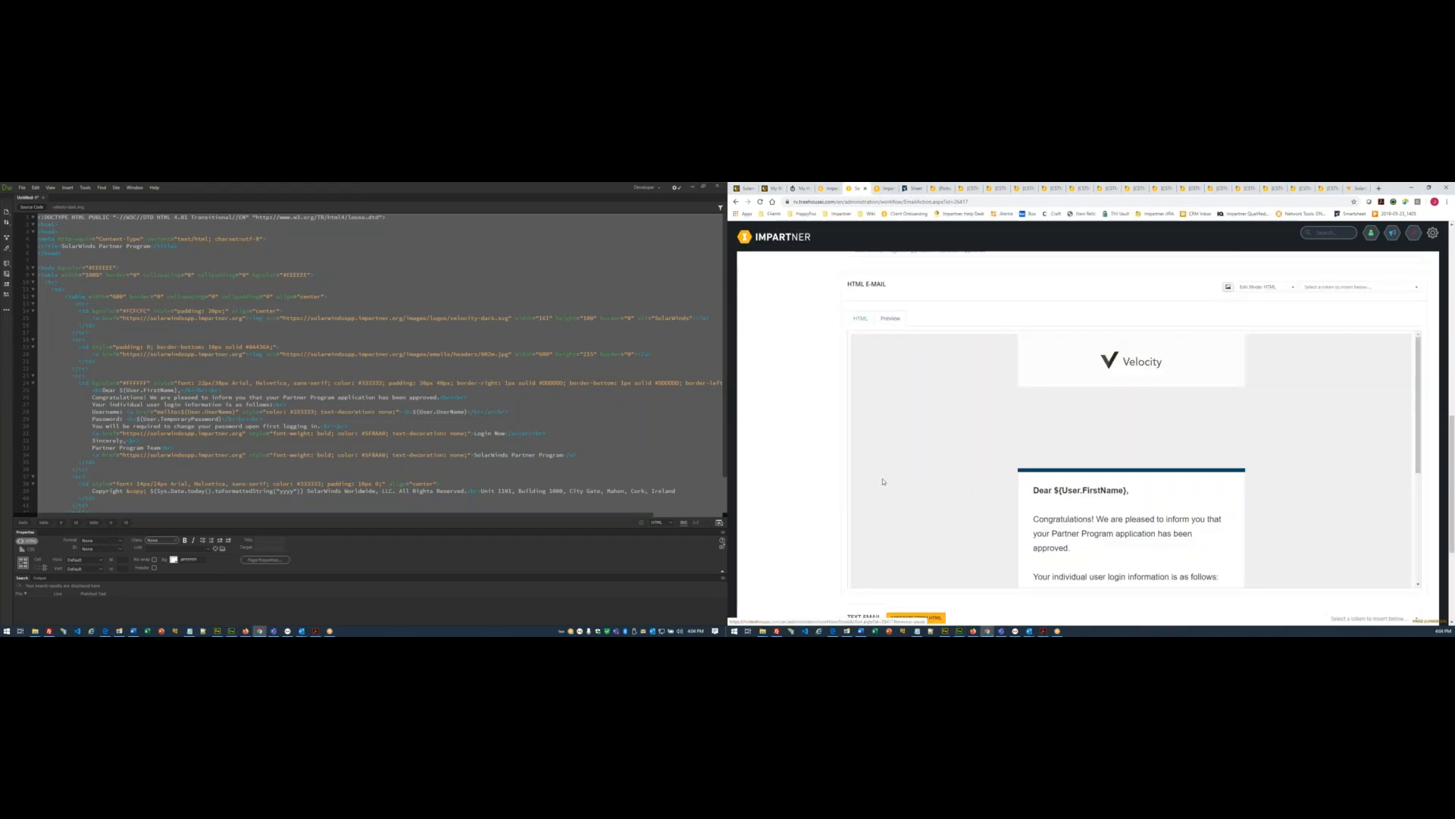
pyautogui.scroll(-2, 995, 474)
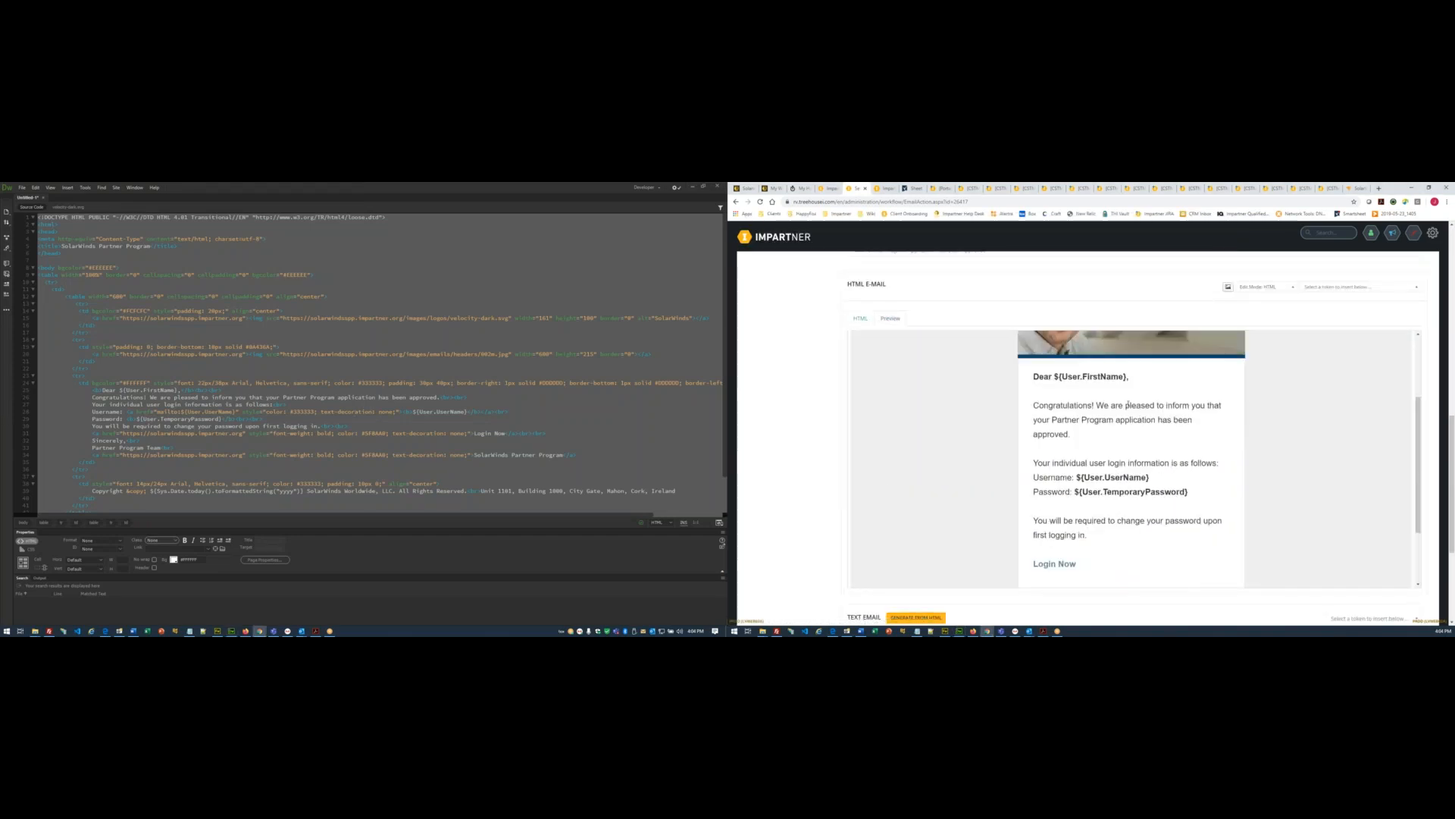
pyautogui.scroll(-1, 1171, 419)
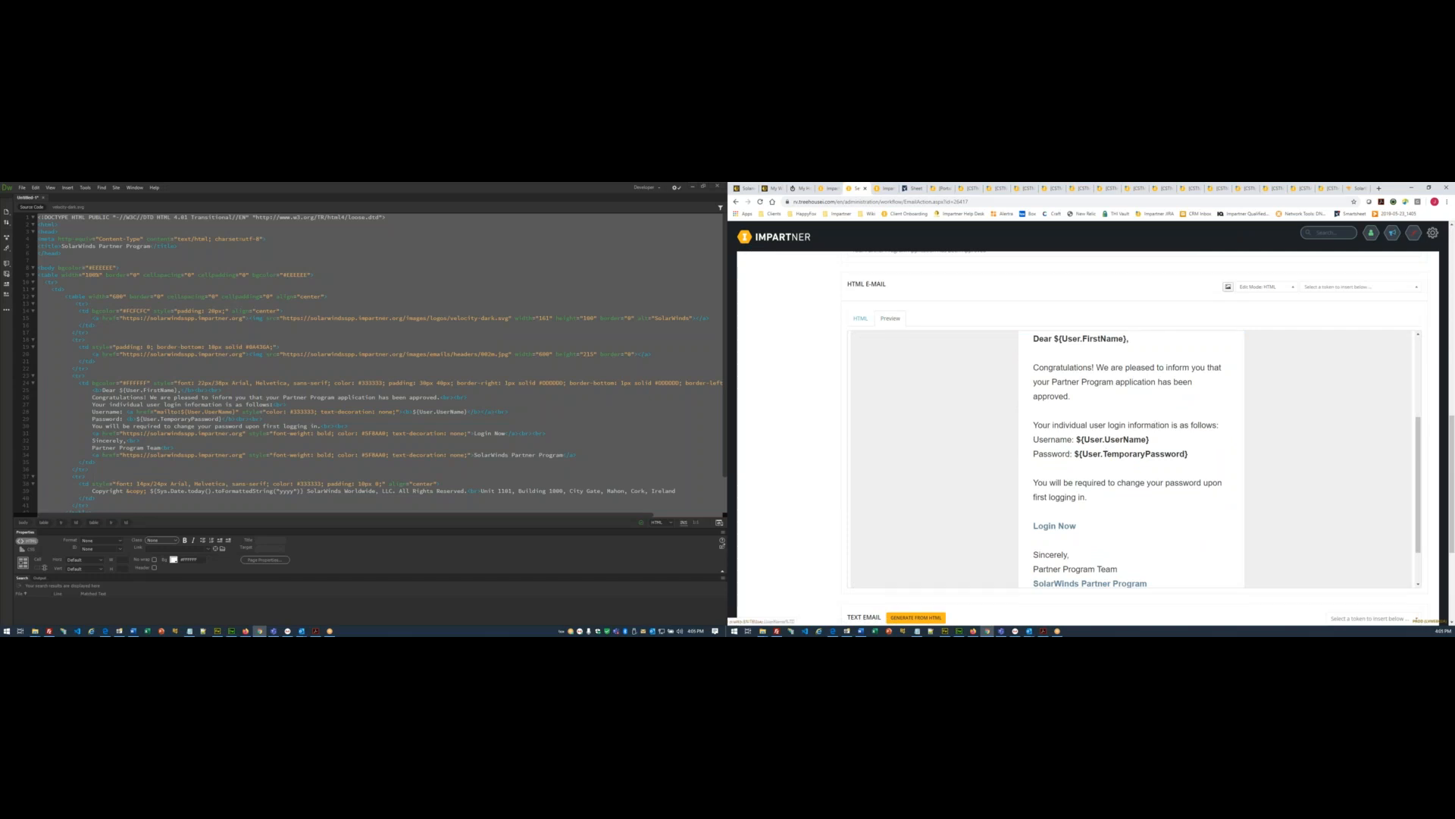
pyautogui.scroll(-1, 1143, 456)
pyautogui.scroll(-1, 826, 443)
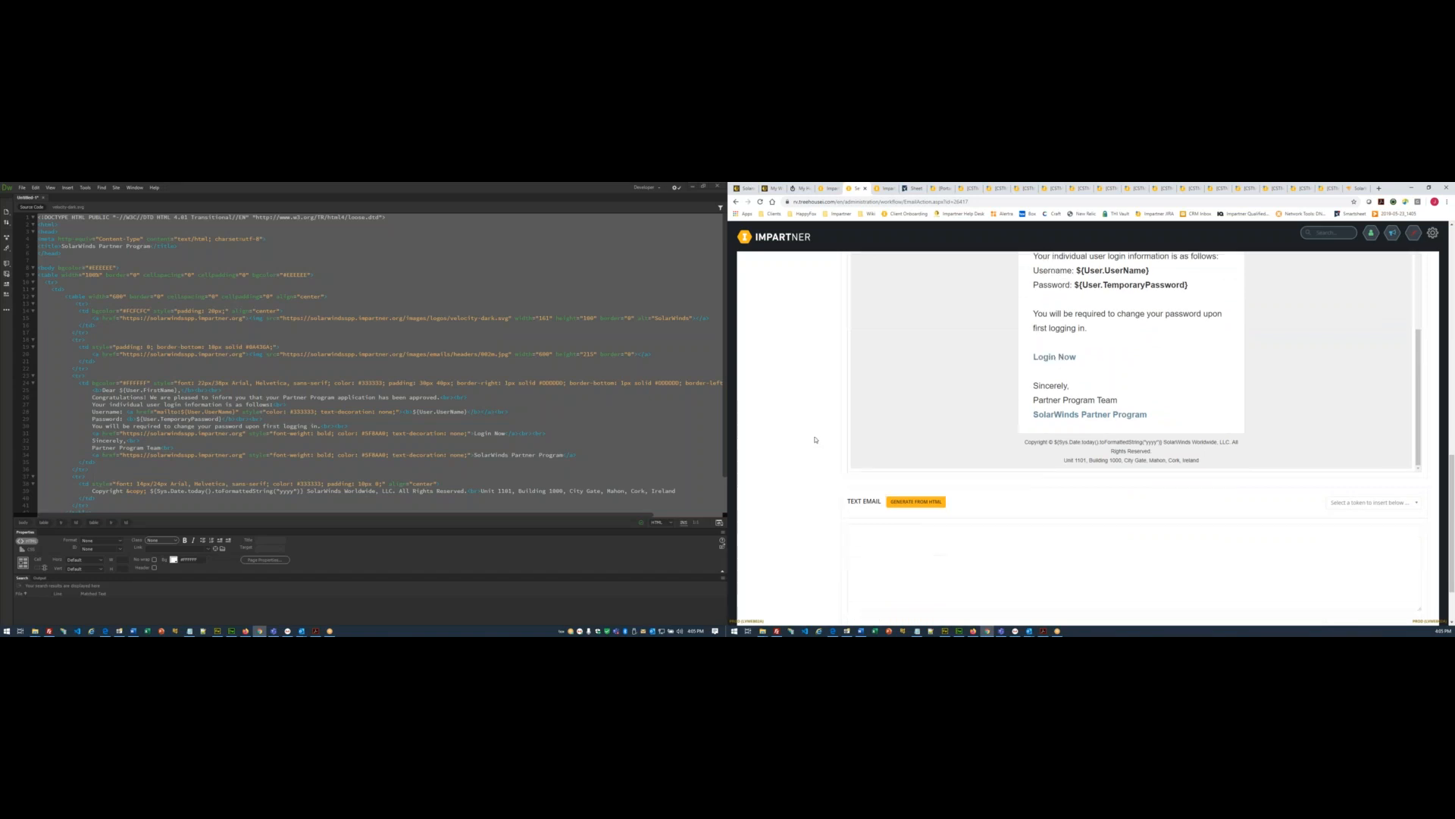
pyautogui.scroll(-1, 817, 439)
pyautogui.click(916, 466)
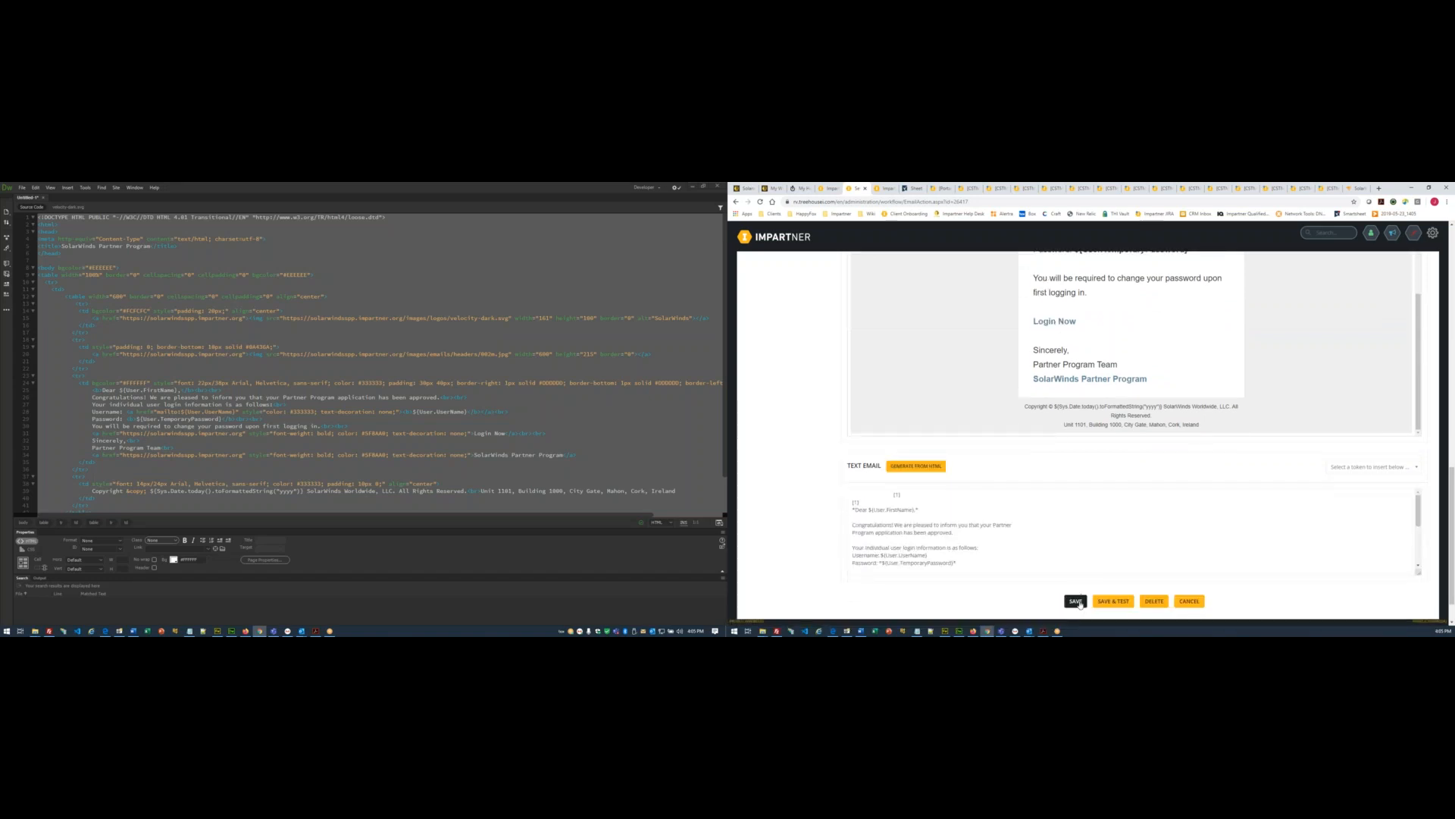
# - Return to All Workflows and open the Applicant Approved workflow
pyautogui.scroll(3, 837, 429)
pyautogui.scroll(5, 837, 429)
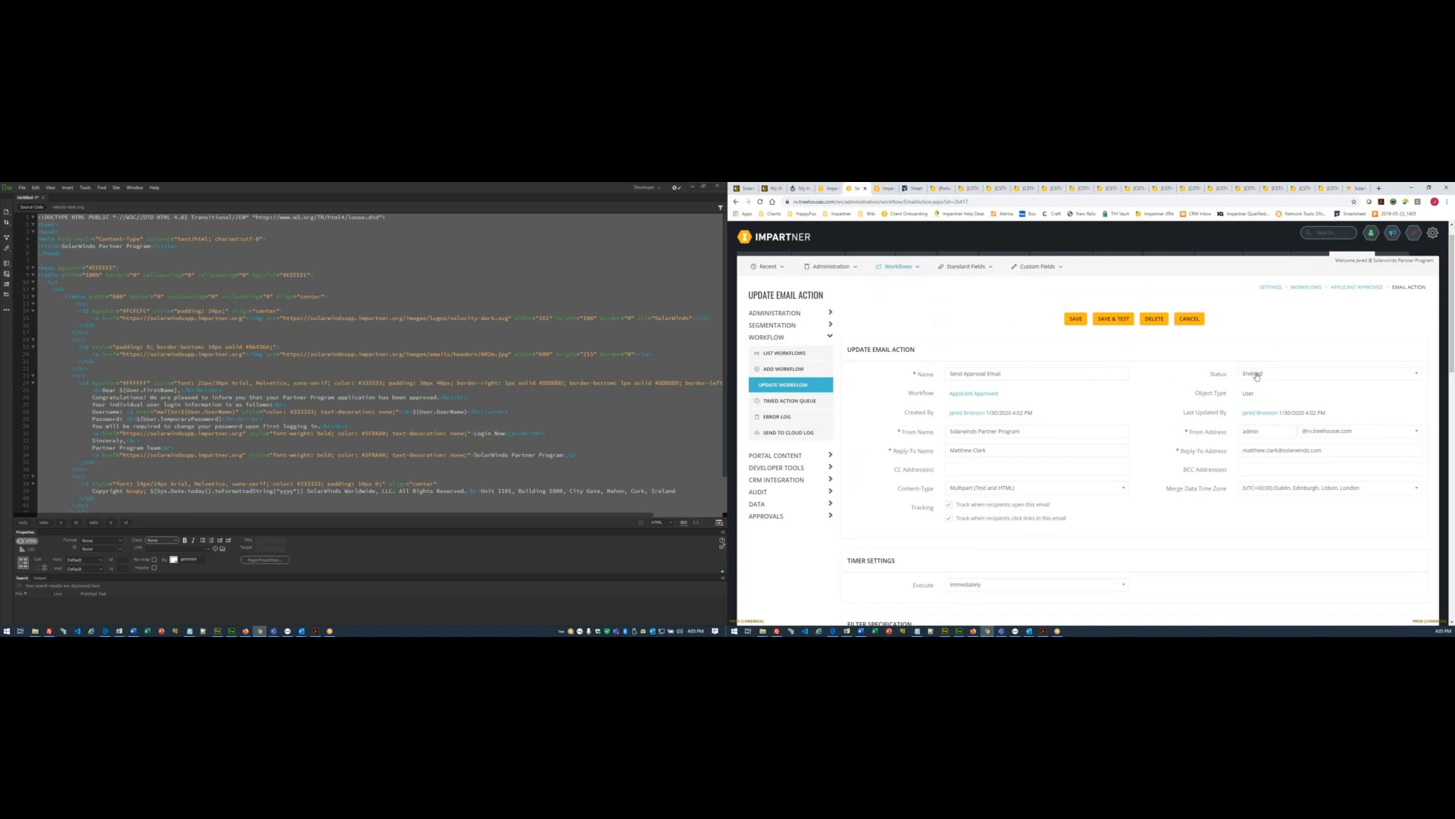
pyautogui.click(802, 354)
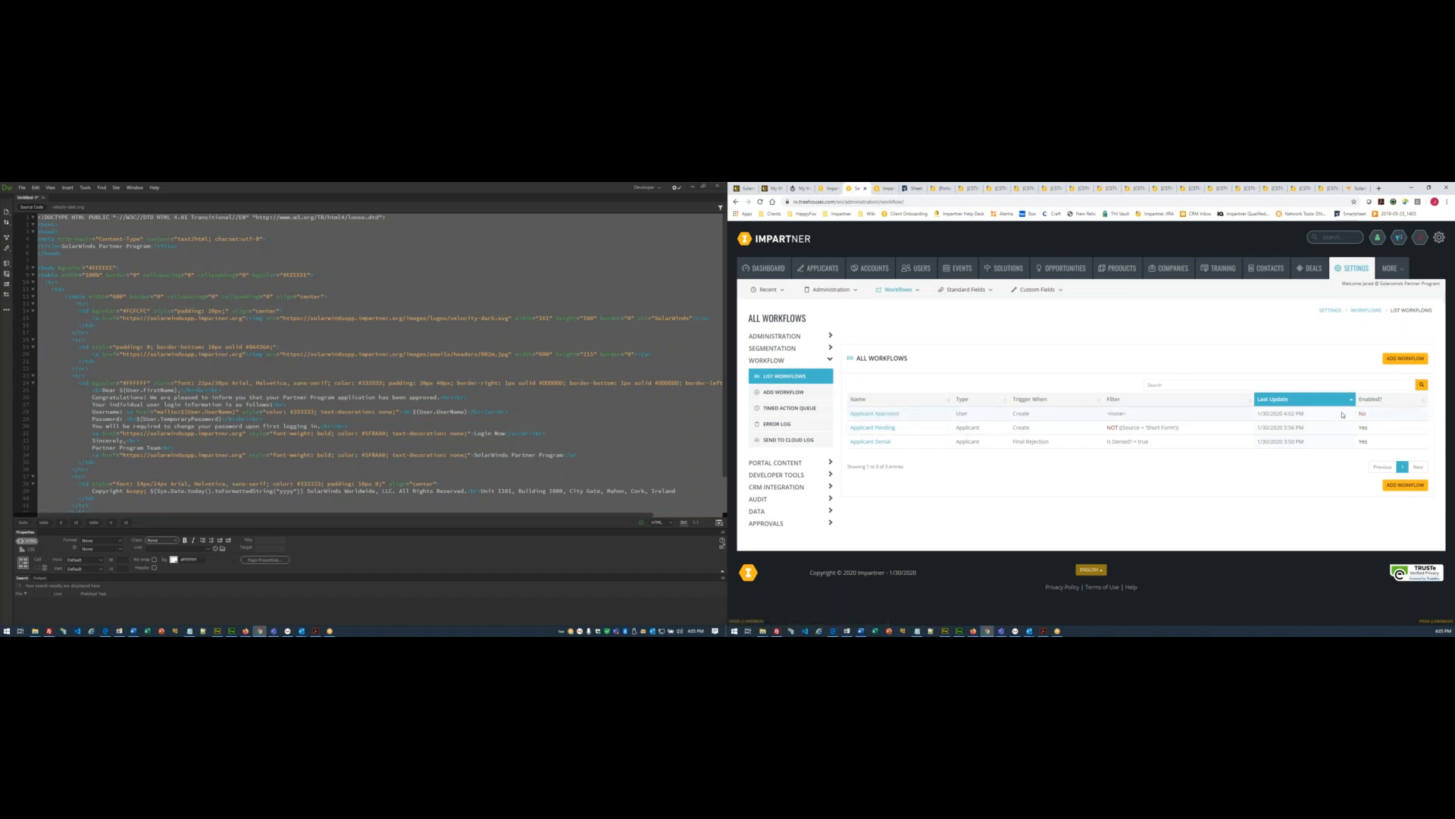
pyautogui.click(872, 415)
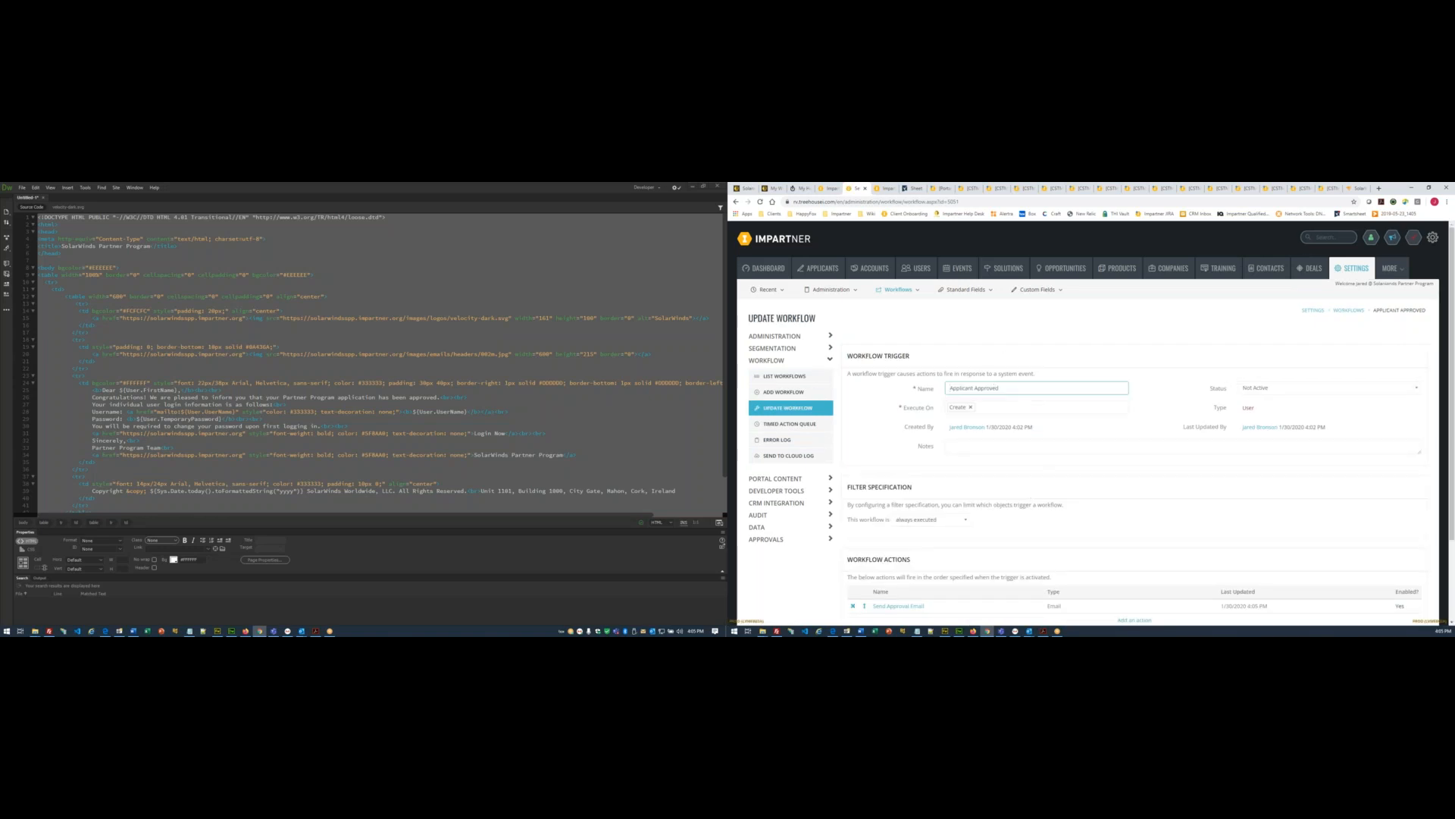
# - Check the Applicant Approved workflow's status options, then return to All Workflows
pyautogui.scroll(-3, 1049, 396)
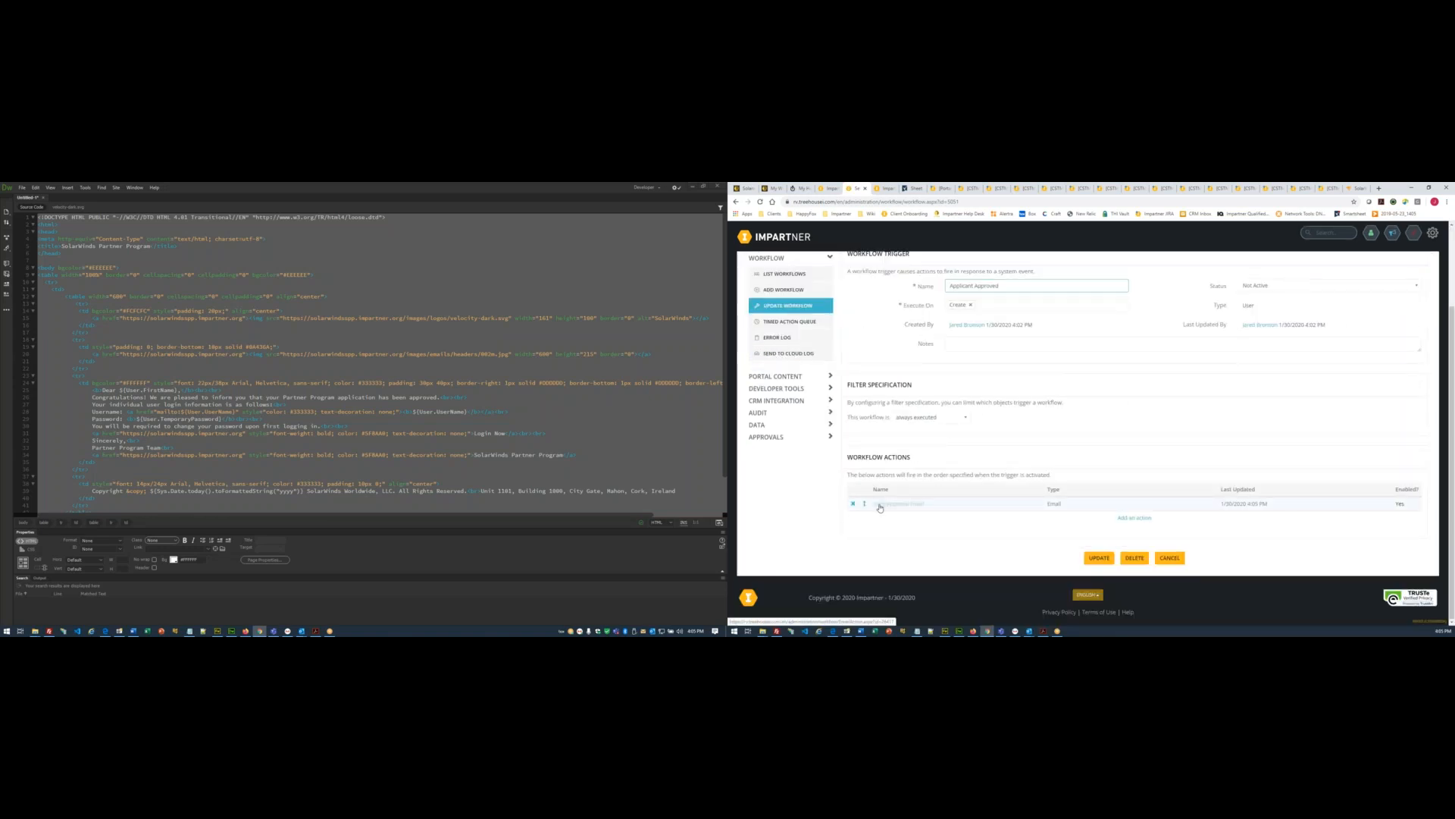
pyautogui.scroll(3, 1398, 510)
pyautogui.click(1257, 388)
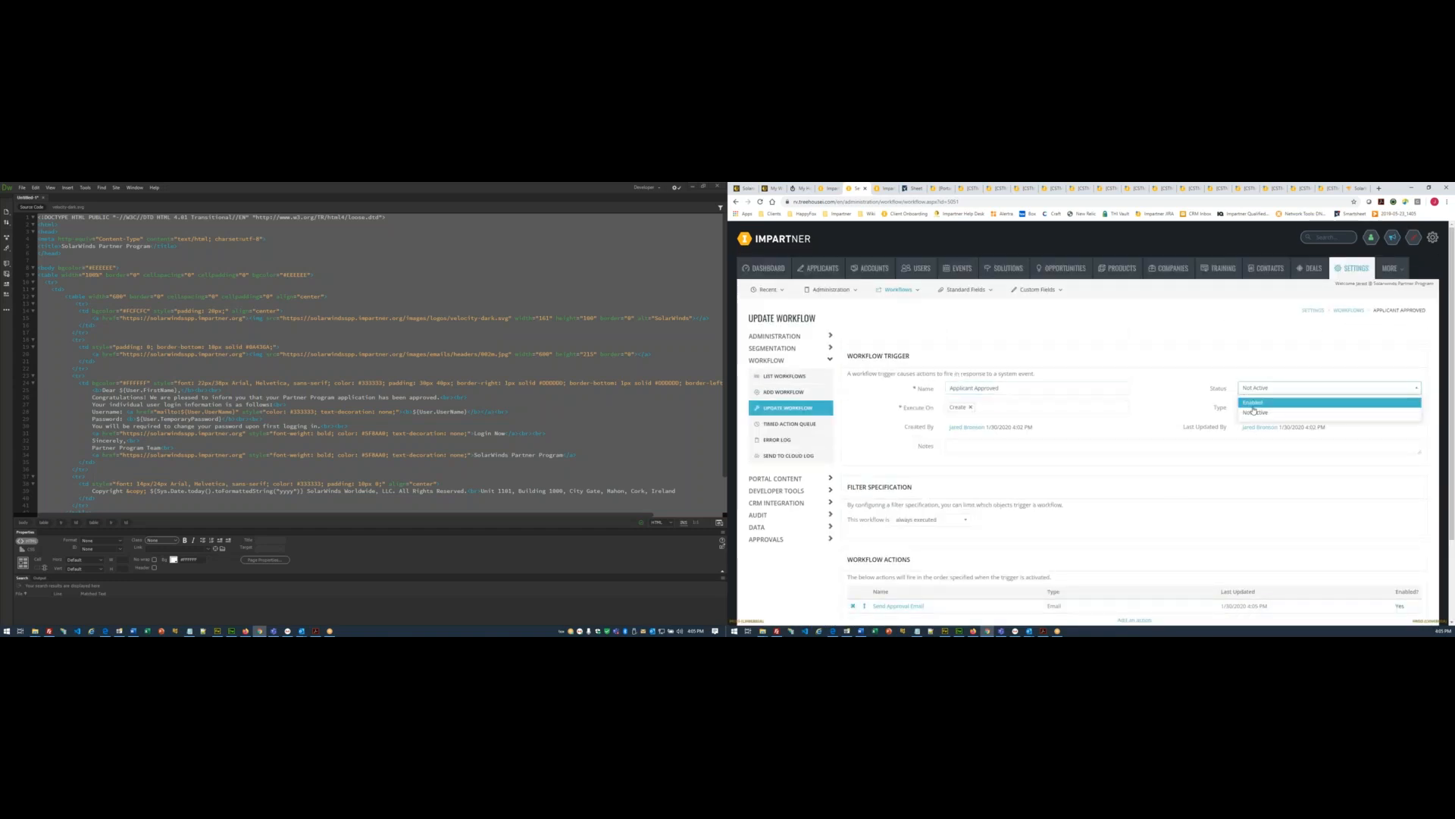
pyautogui.click(793, 376)
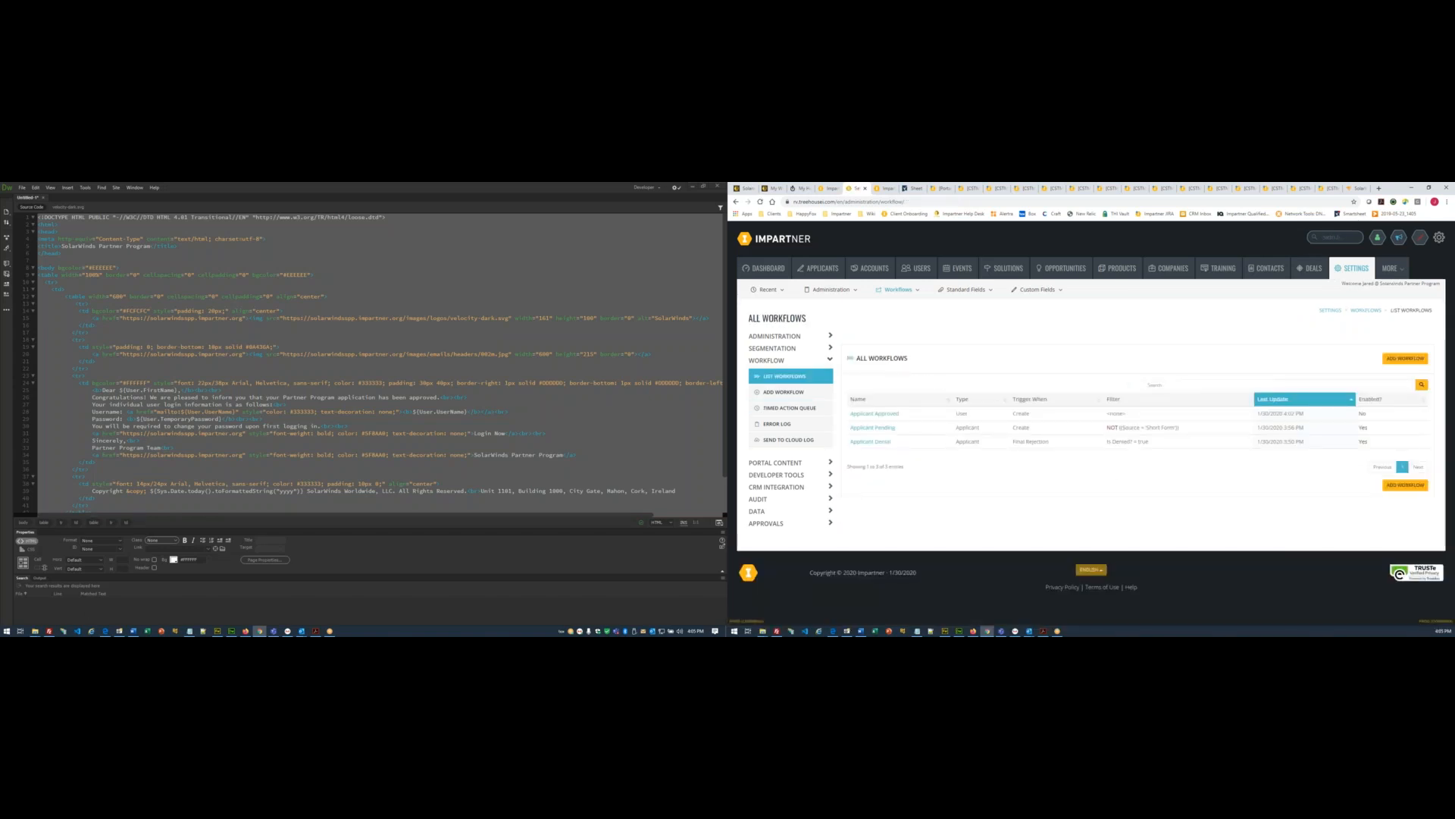
# - In the Word setup checklist, mark the two workflow-creation items (7–8) done in red
pyautogui.click(134, 630)
pyautogui.click(182, 393)
pyautogui.moveTo(221, 371); pyautogui.dragTo(67, 366)
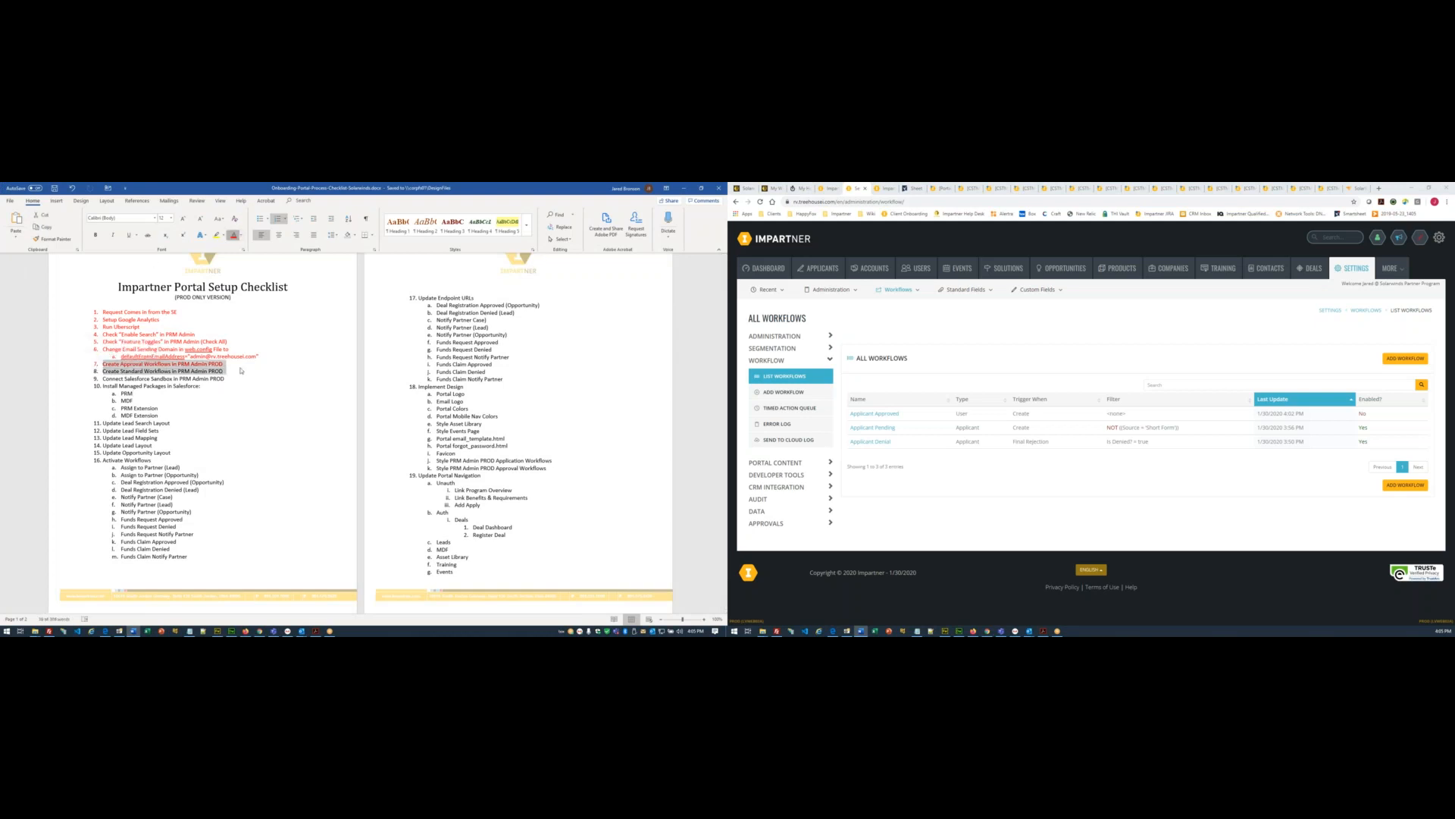
pyautogui.click(233, 235)
pyautogui.click(270, 453)
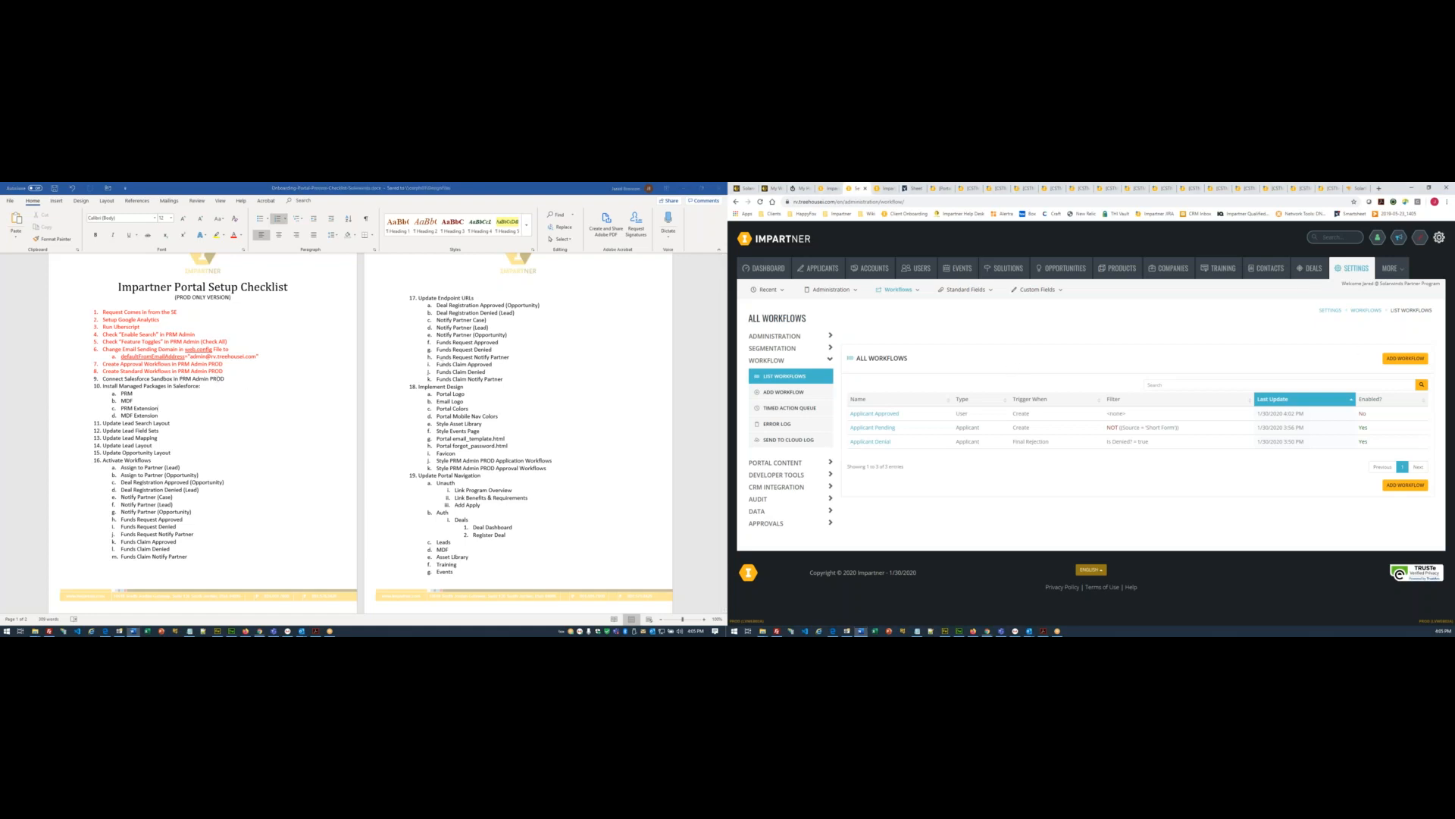
# - Bring up Impartner's Salesforce Environments list under the CRM settings, then switch to the support ticket
pyautogui.click(1440, 238)
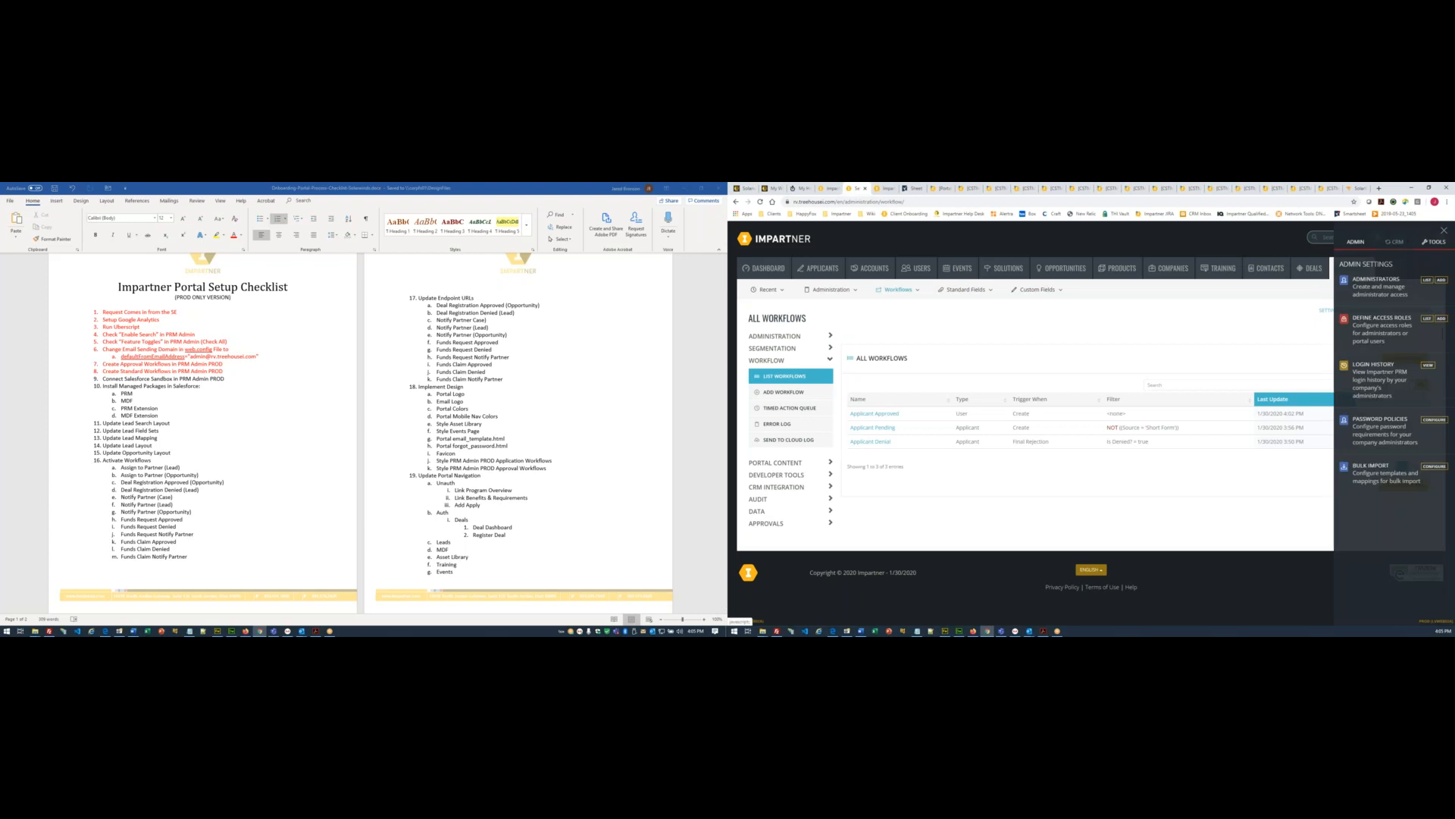
pyautogui.click(1396, 242)
pyautogui.click(1427, 281)
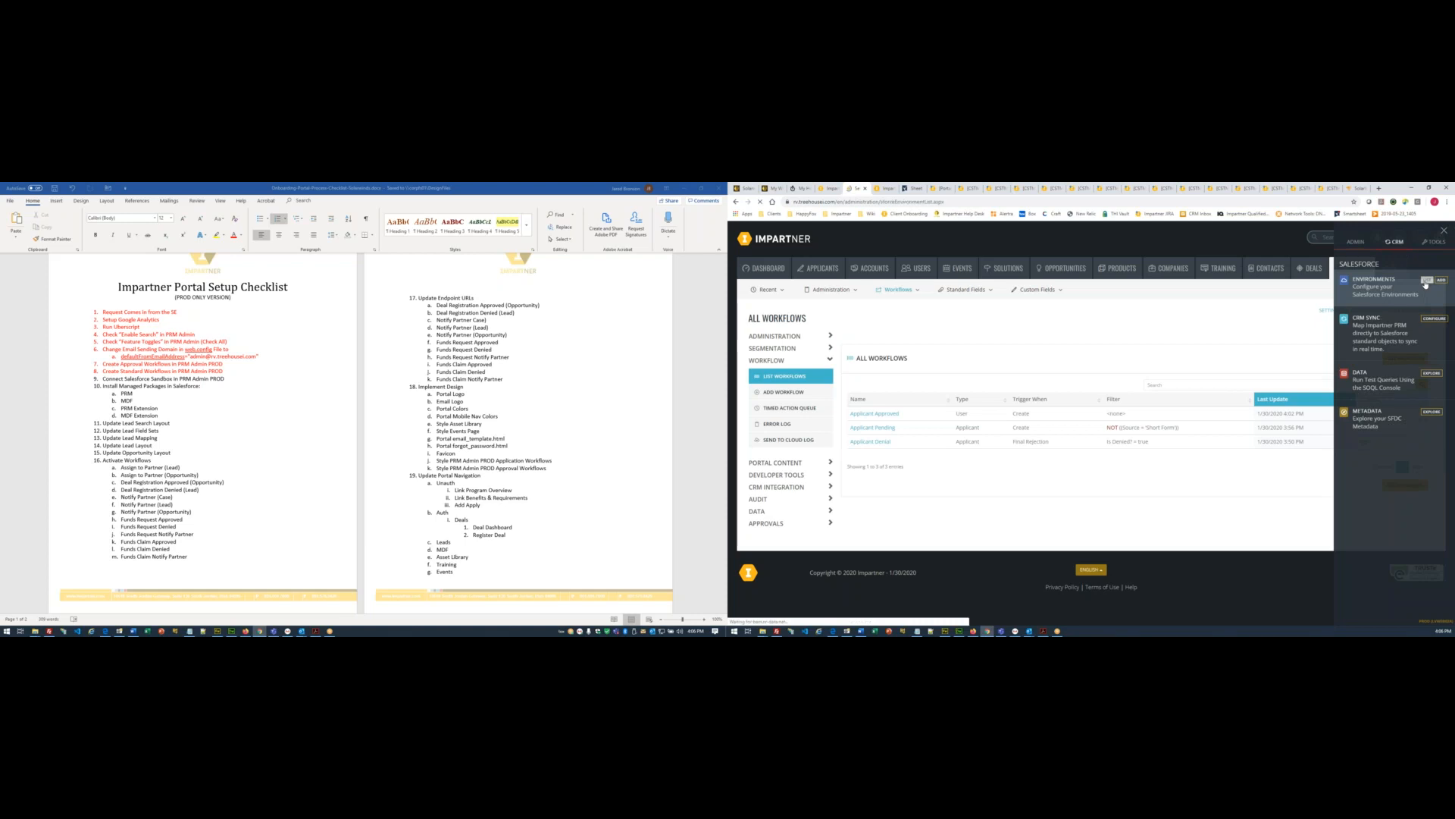
pyautogui.click(744, 188)
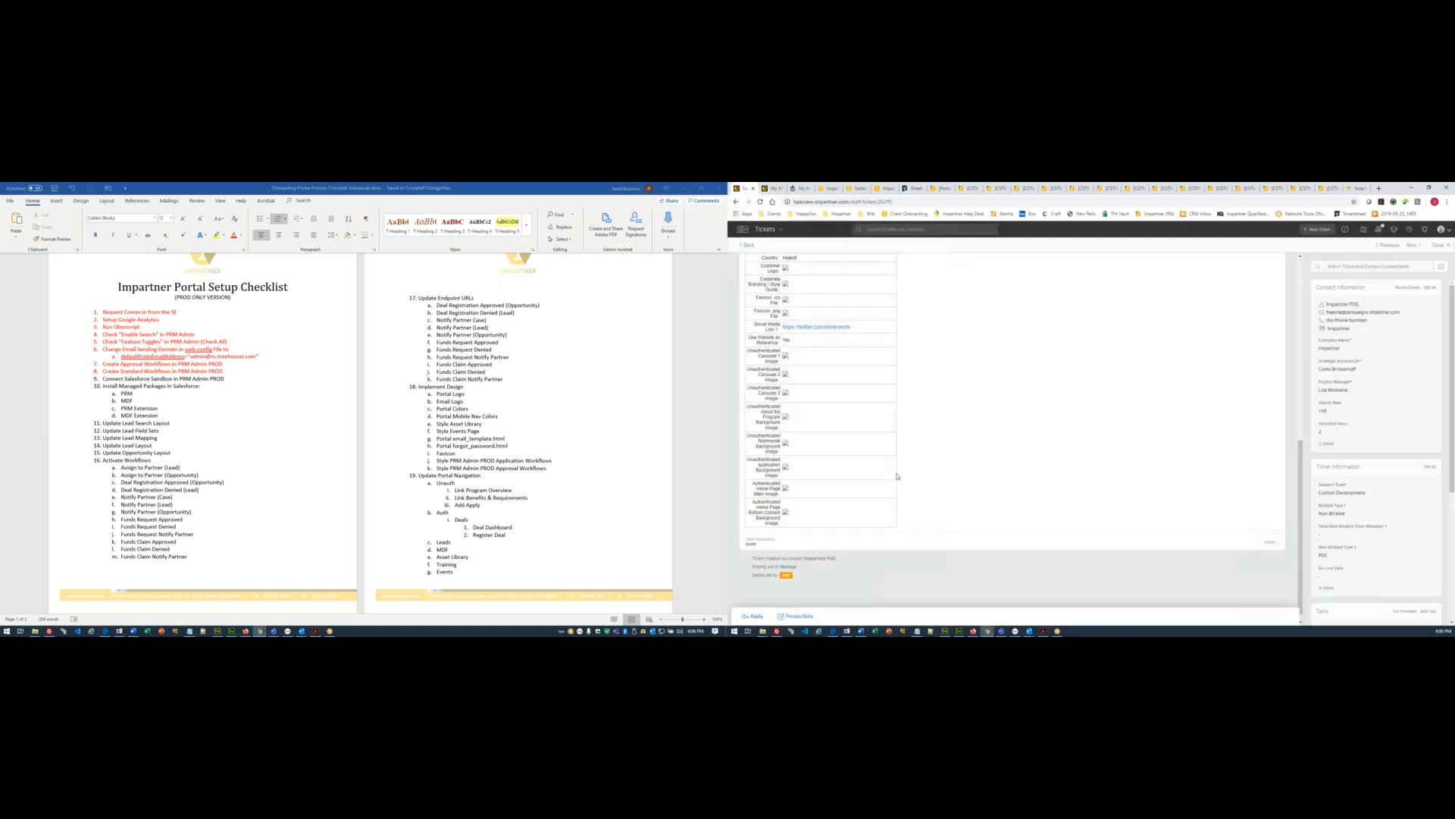
# - Copy the Template Portal Design Information ticket's ID and return to the assigned tickets list
pyautogui.scroll(10, 898, 476)
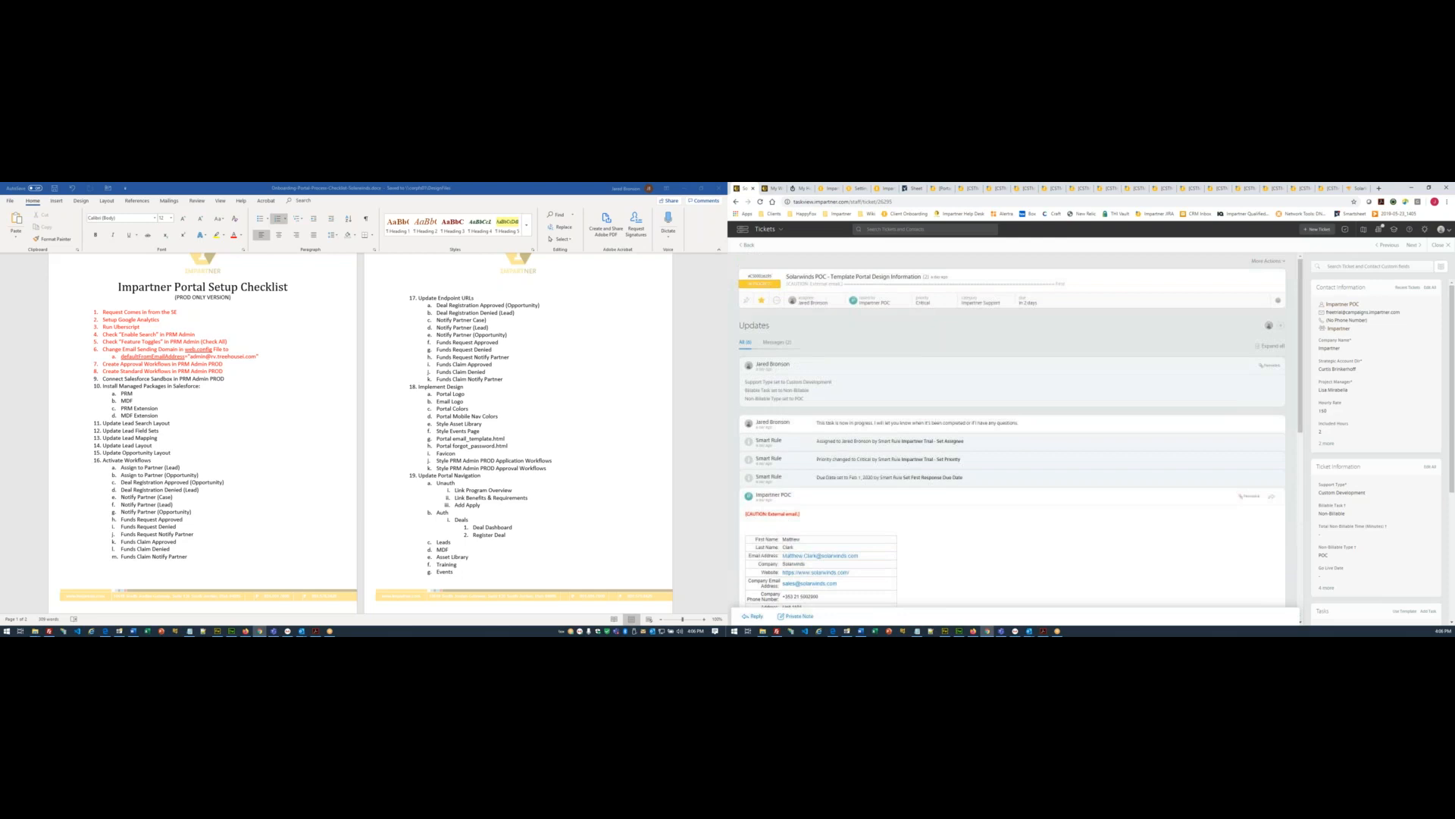
pyautogui.moveTo(927, 277); pyautogui.dragTo(784, 275)
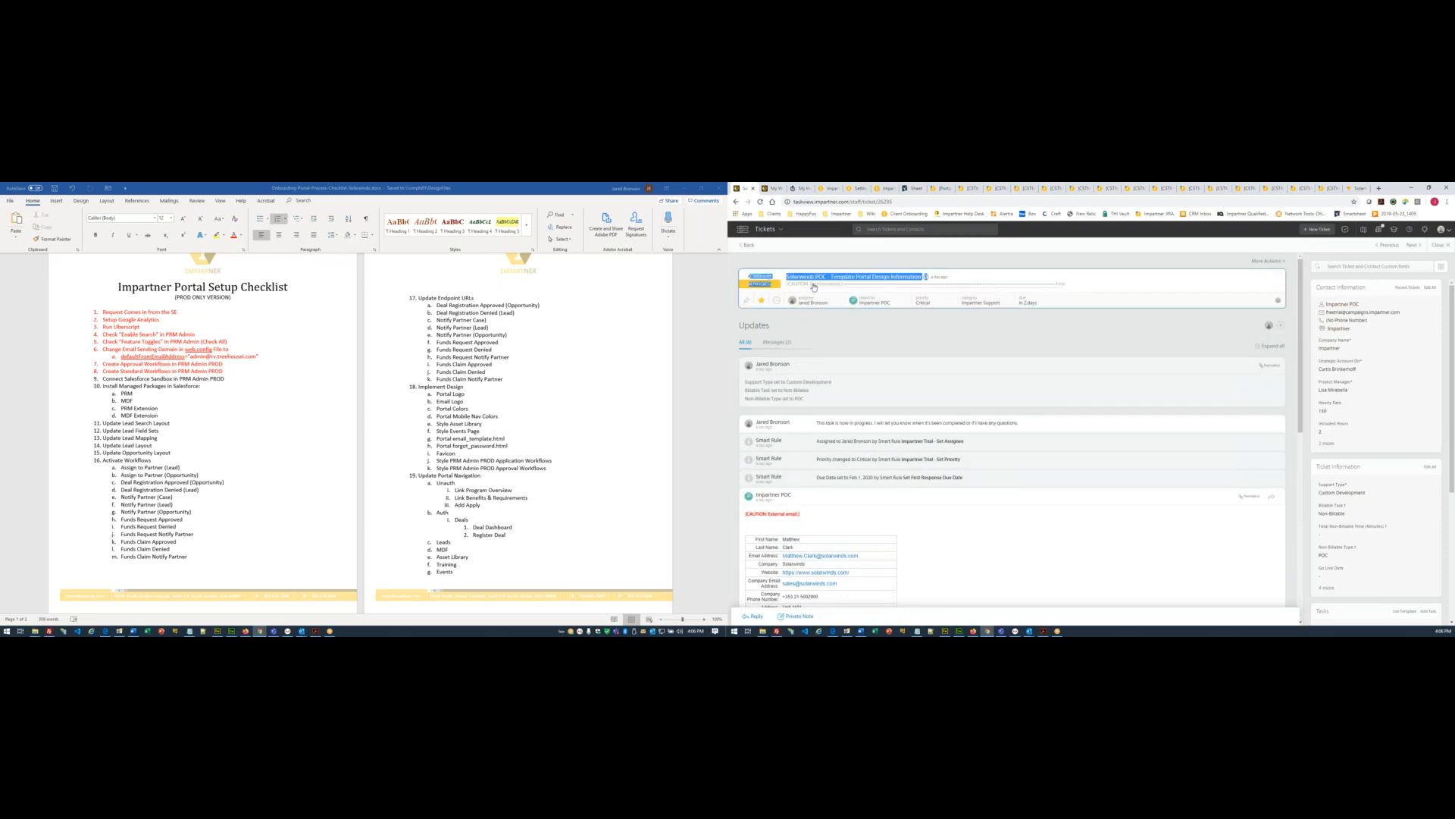
pyautogui.doubleClick(760, 276)
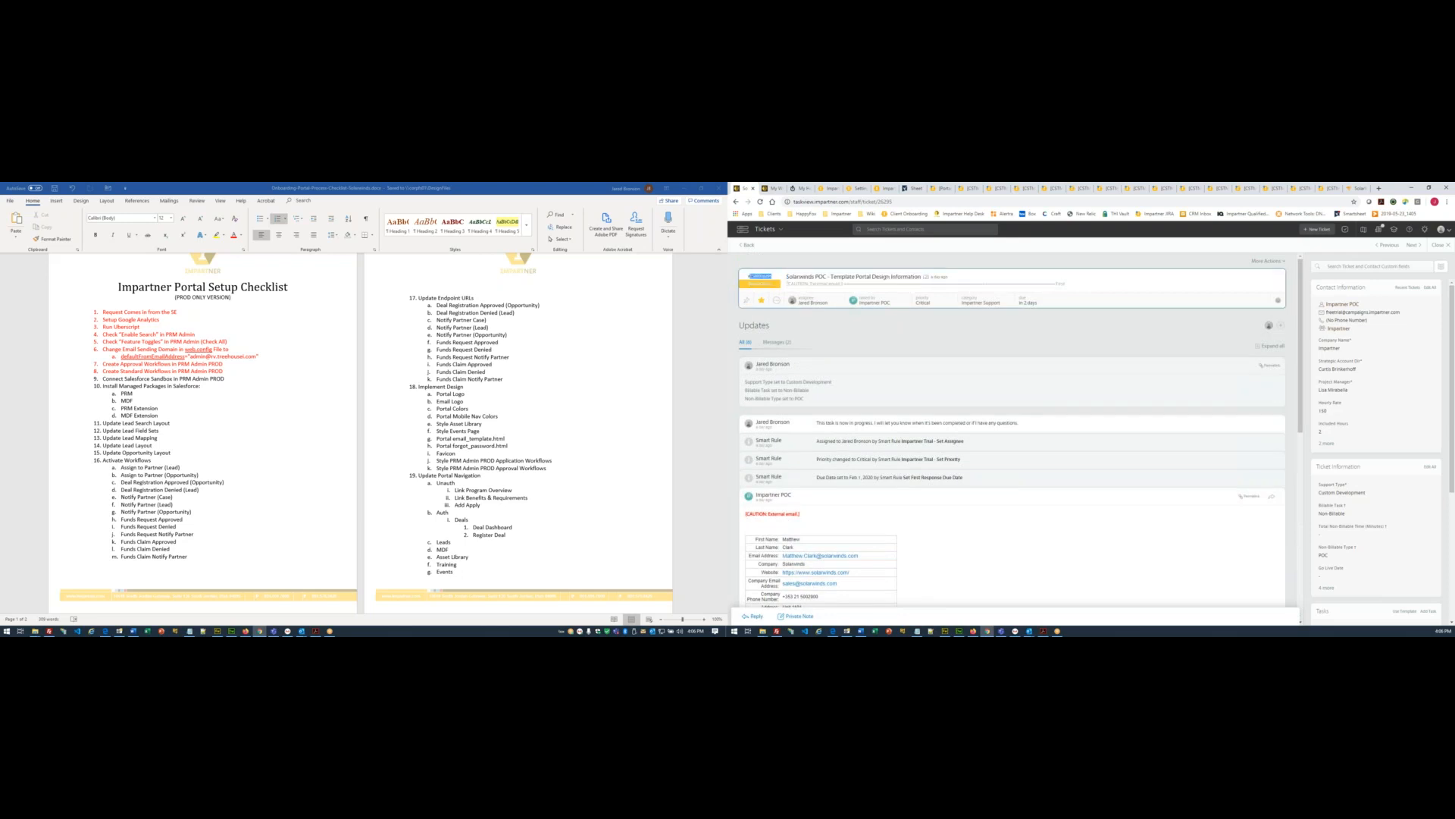
pyautogui.click(747, 245)
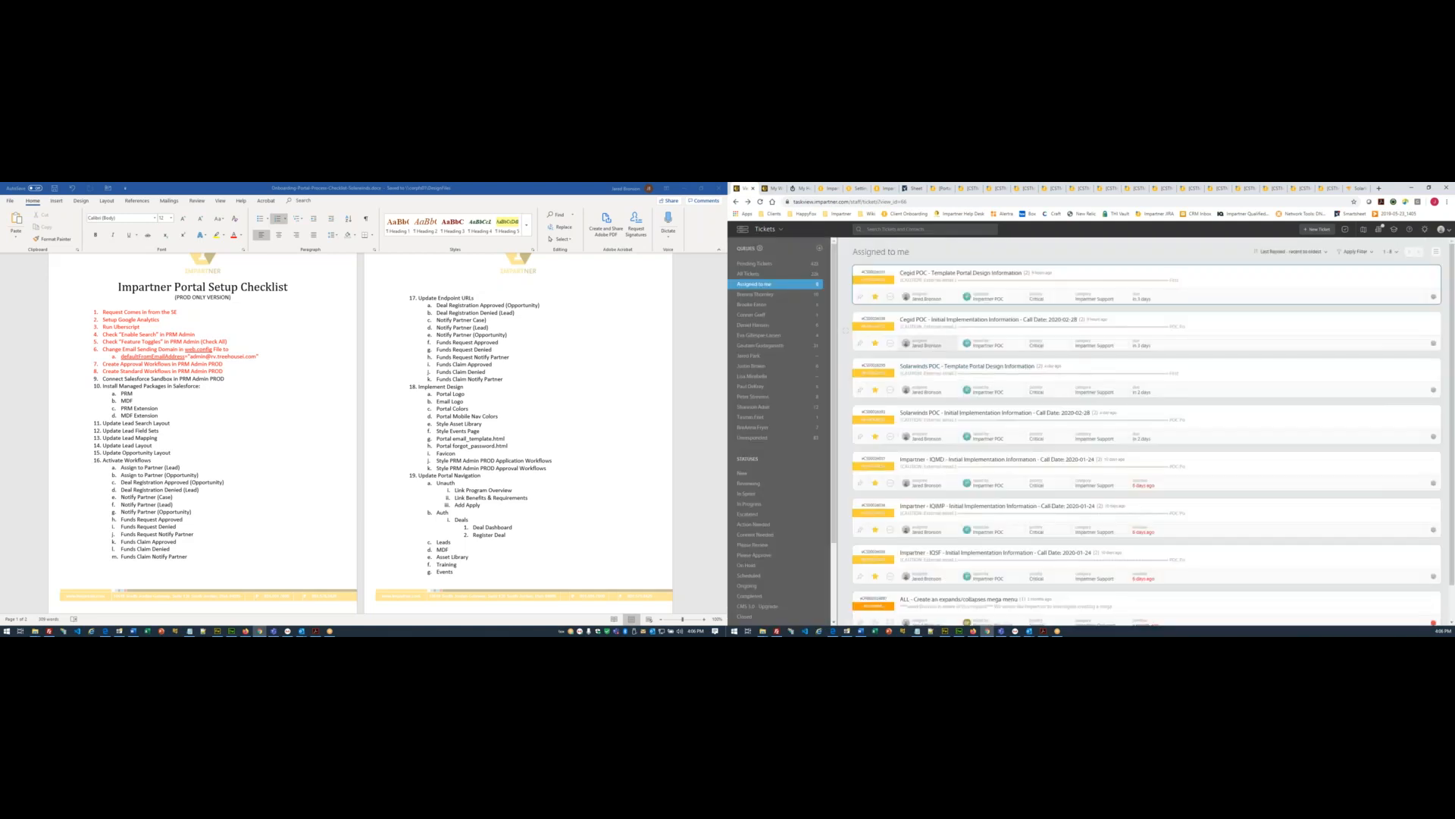
# - Relate the Solarwinds initial implementation ticket to the Template Portal Design Information ticket using its ID
pyautogui.click(932, 414)
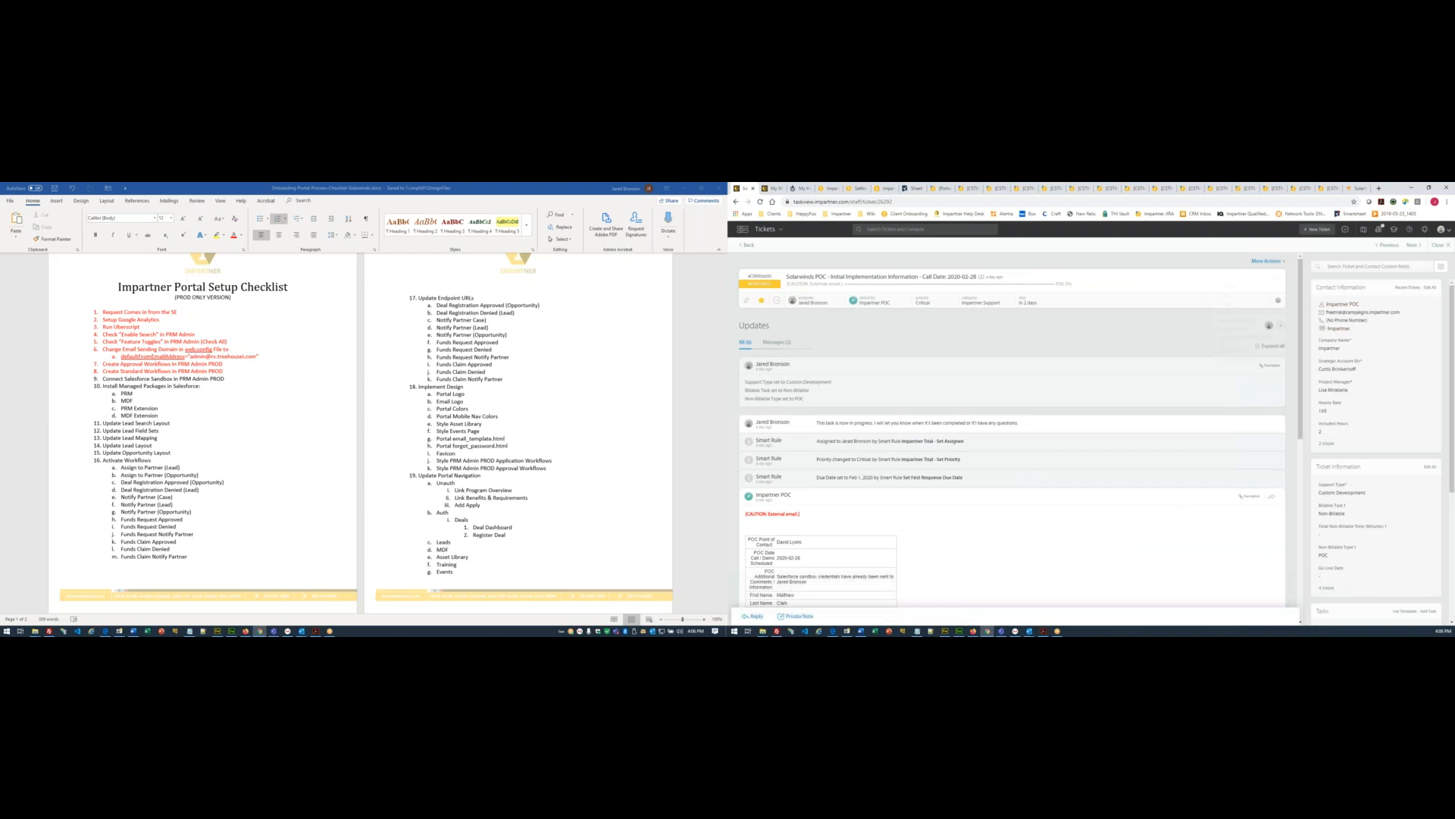
pyautogui.click(1265, 261)
pyautogui.click(1233, 318)
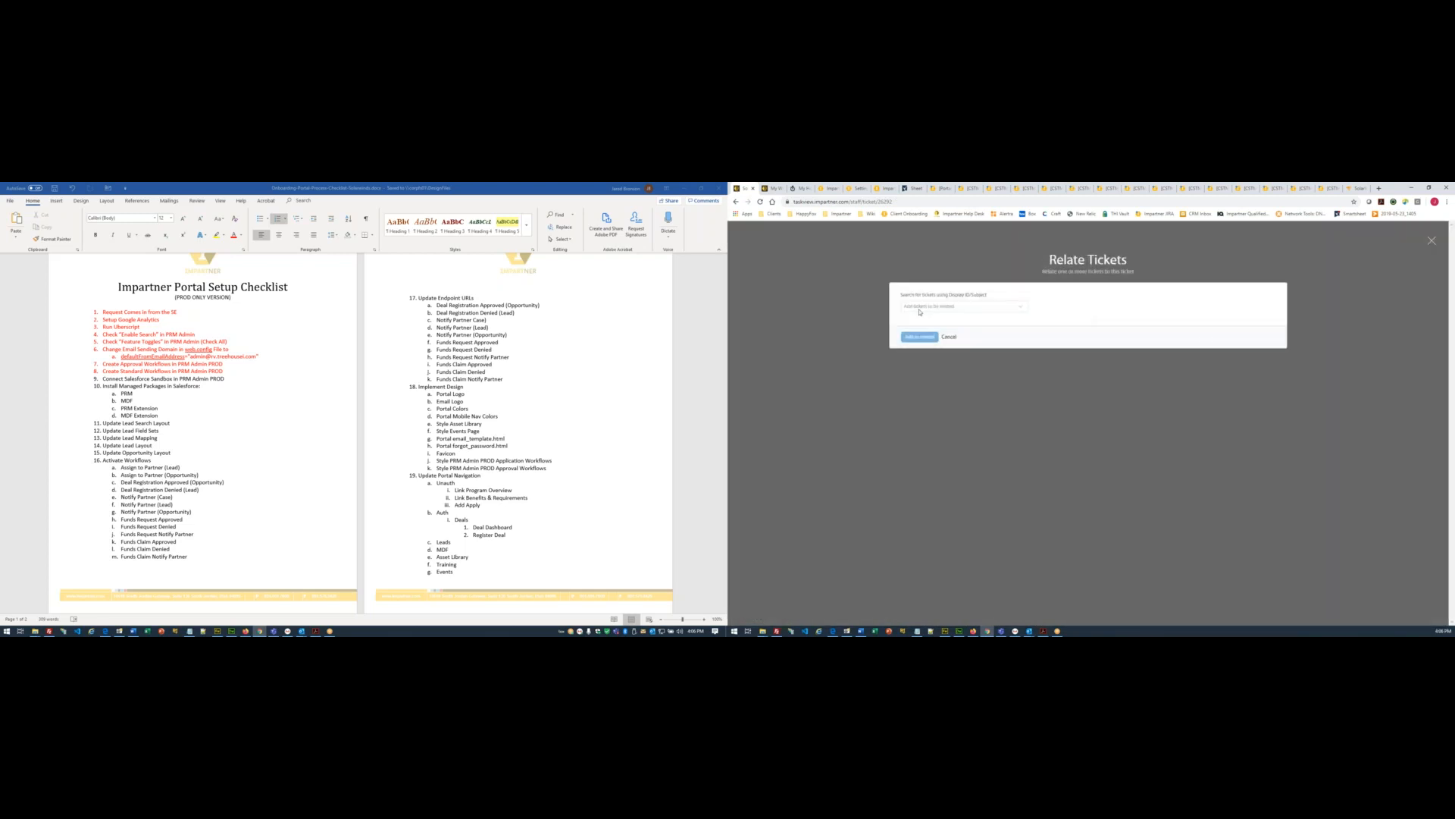
pyautogui.click(921, 306)
pyautogui.write('CS00026290')
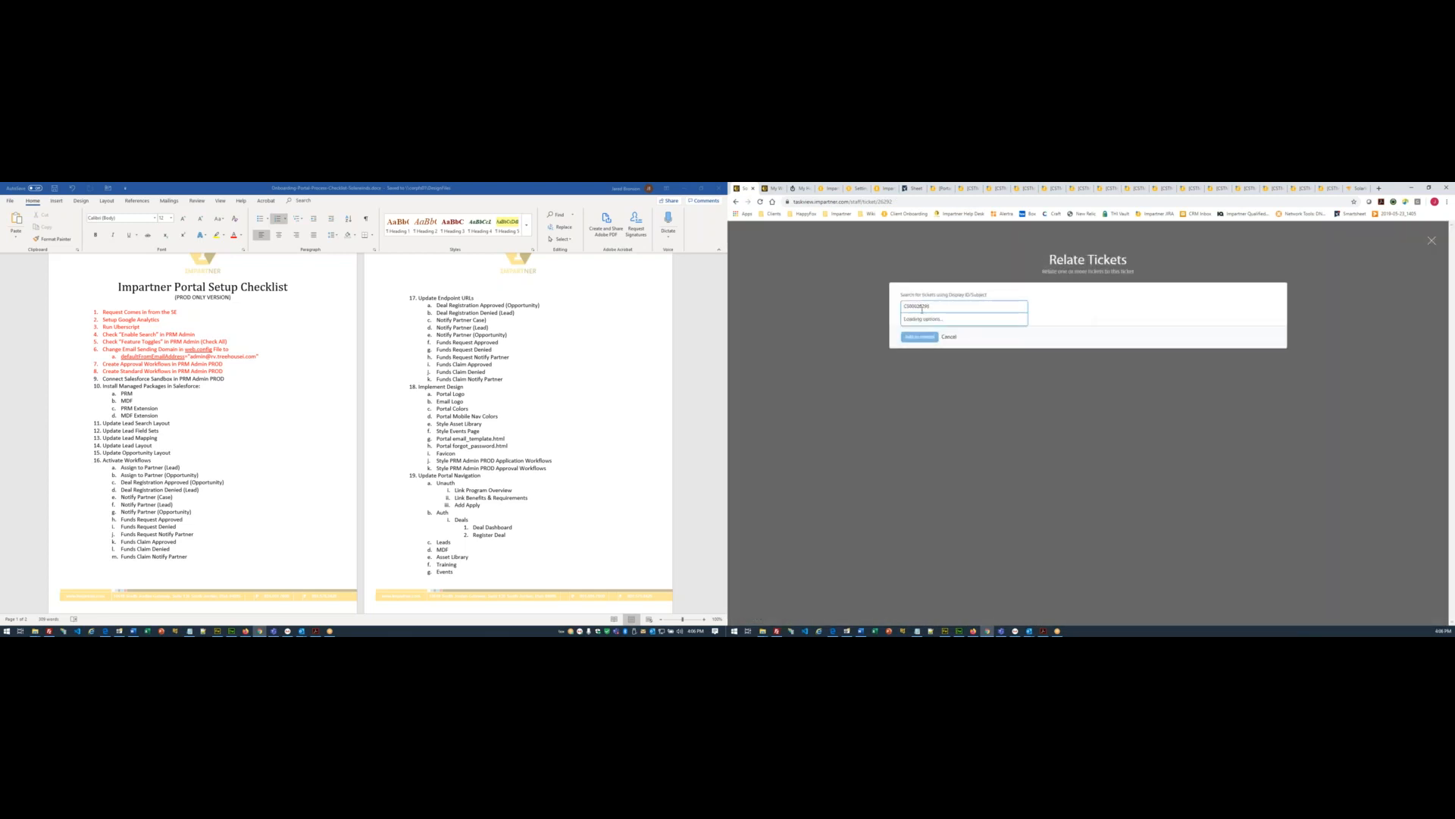
pyautogui.click(921, 322)
pyautogui.click(919, 372)
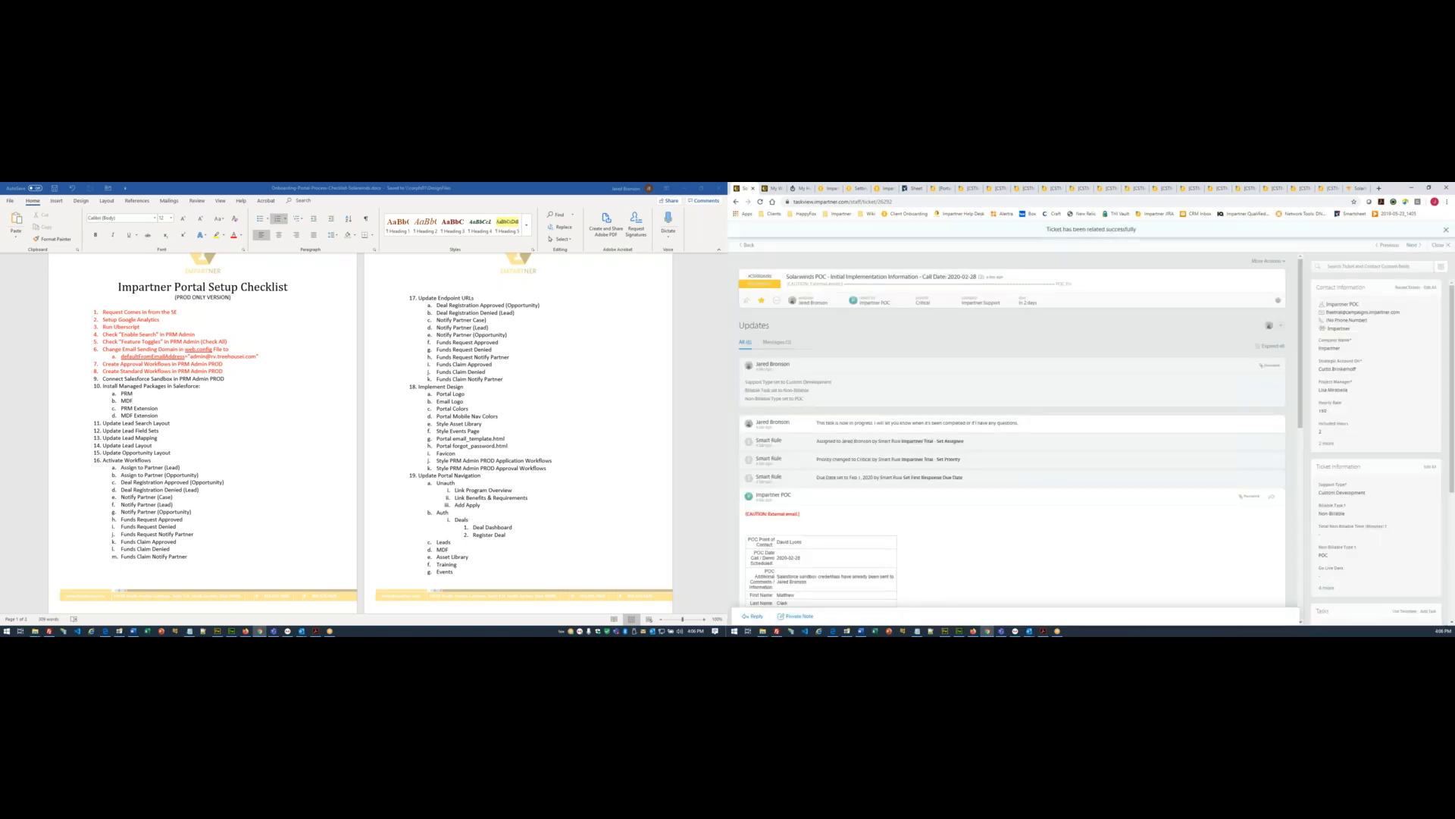
# - Copy the CRM user name from the ticket details and return to Impartner's environment list
pyautogui.scroll(-8, 848, 376)
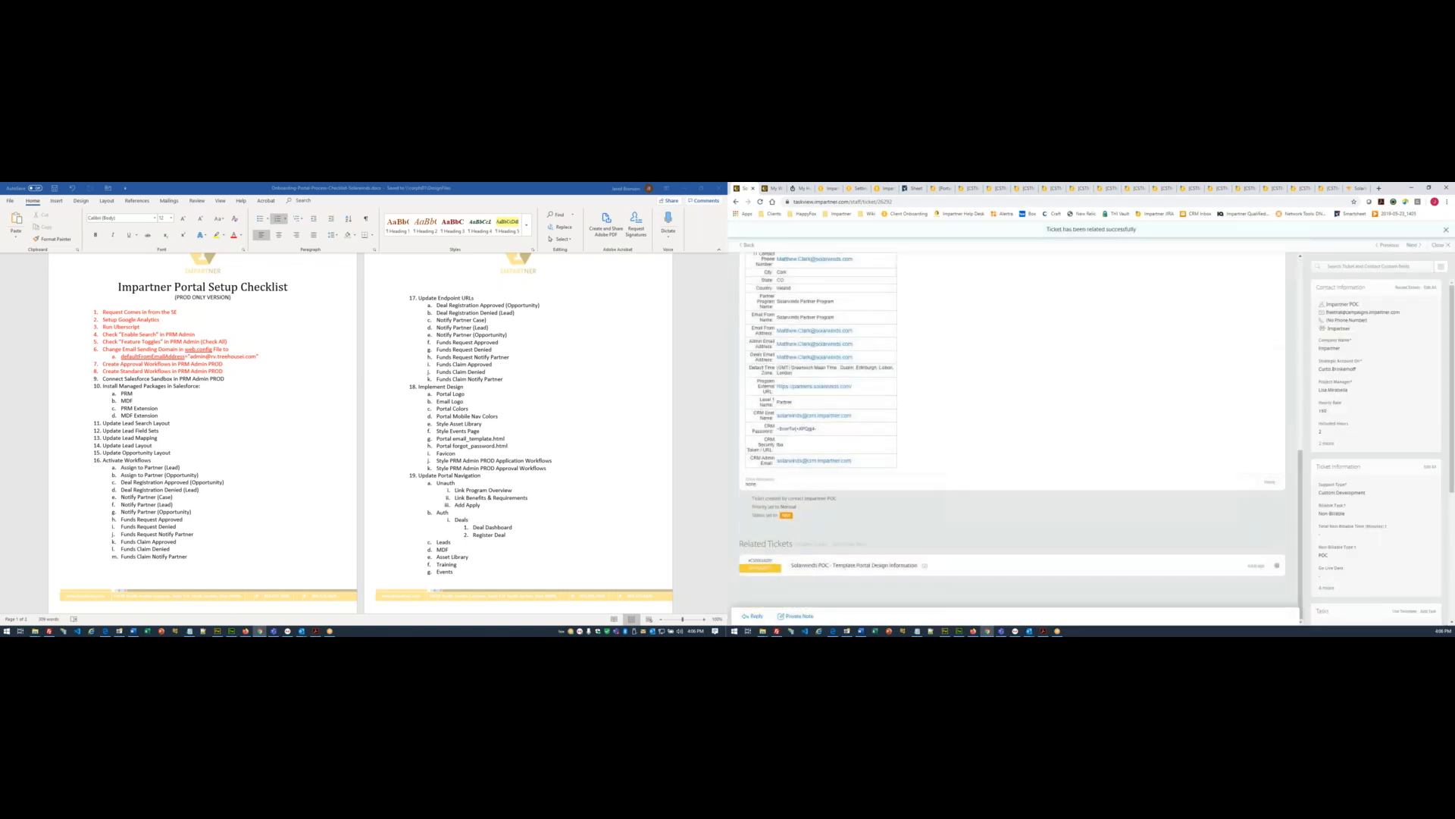
pyautogui.moveTo(854, 416); pyautogui.dragTo(774, 418)
pyautogui.hotkey('ctrl', 'c')
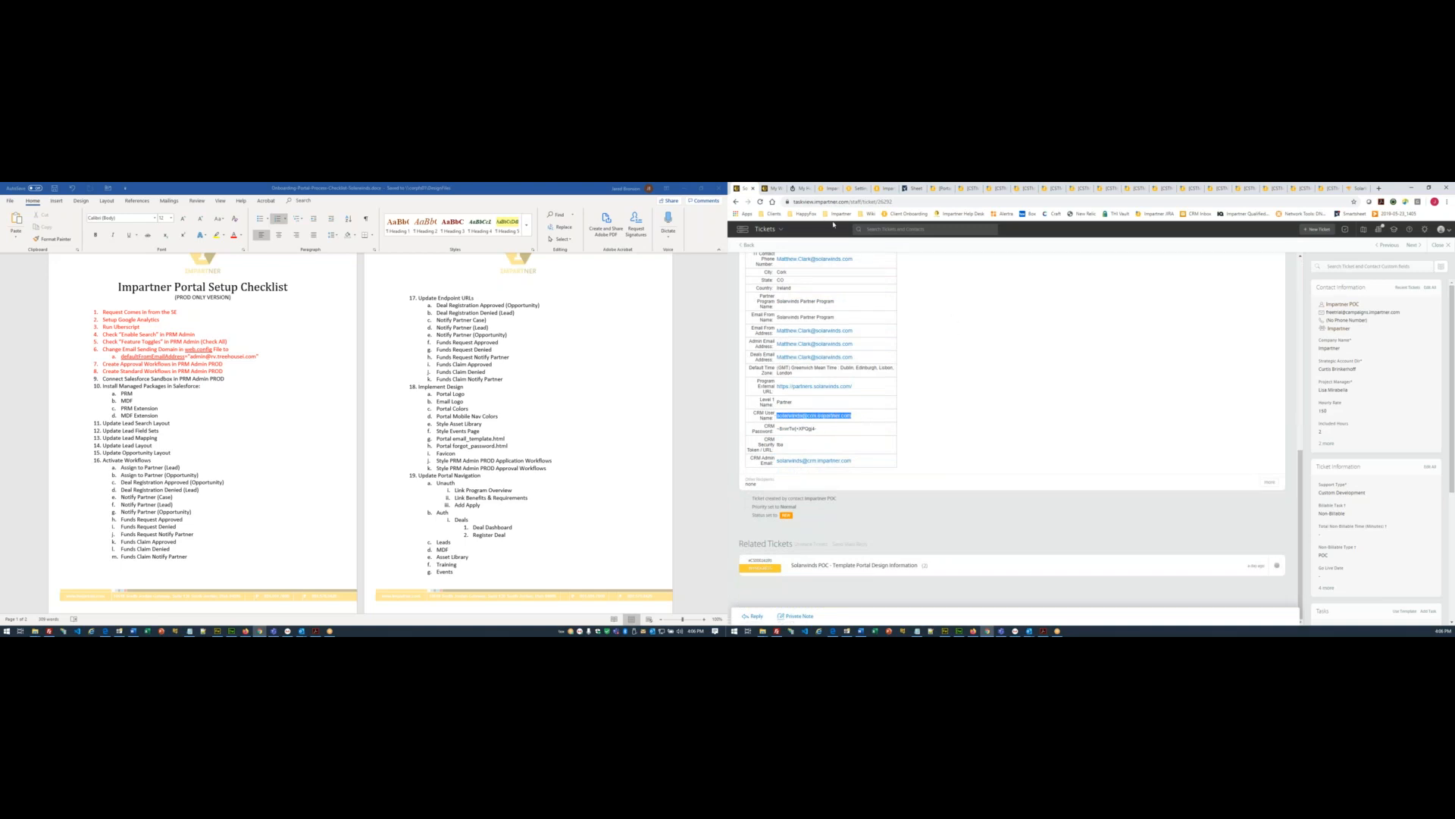
pyautogui.click(857, 188)
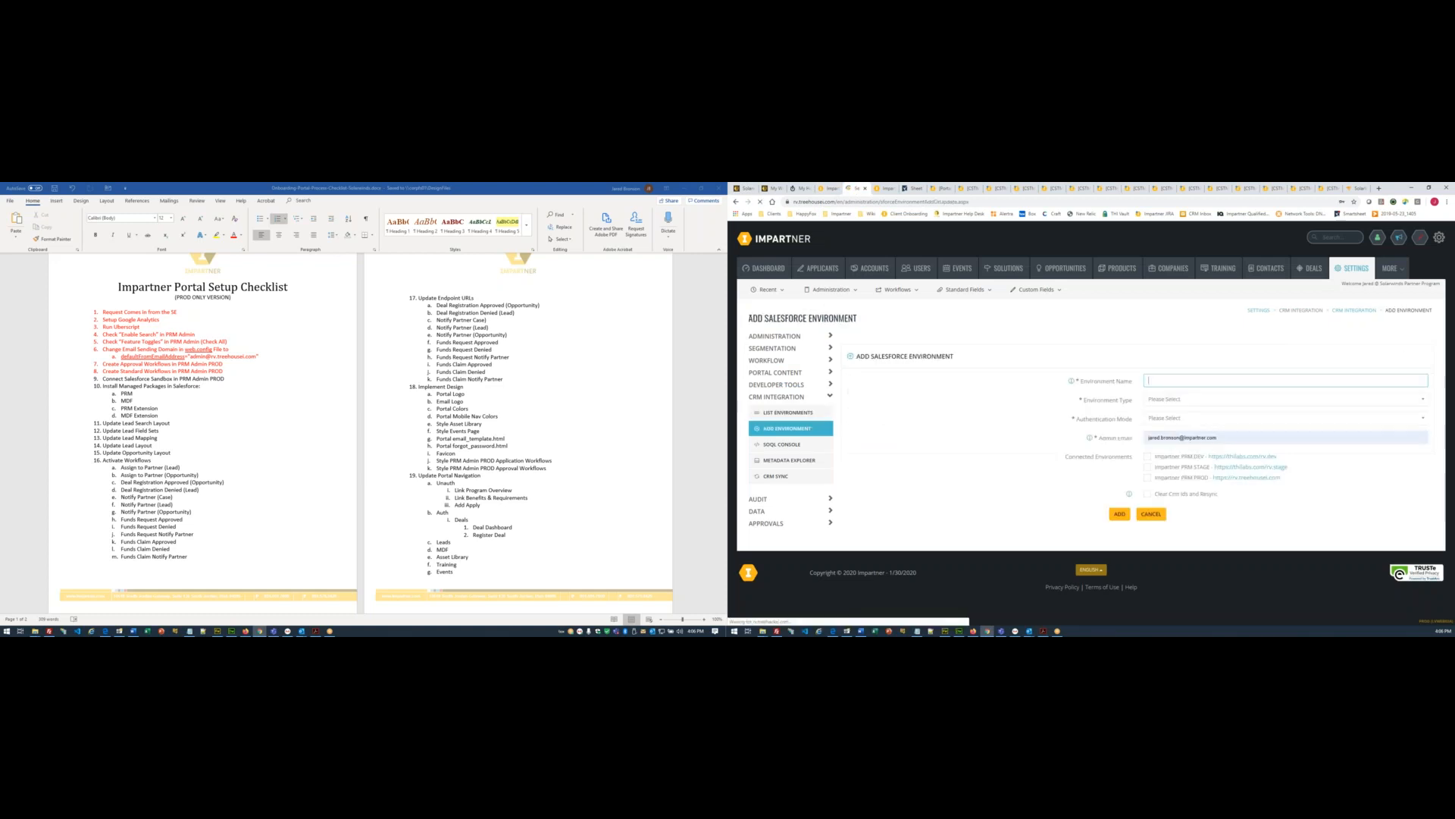
# - Name the new environment, set its type to Sandbox (test) and authentication to OAuth 2.0
pyautogui.write('Sandbox')
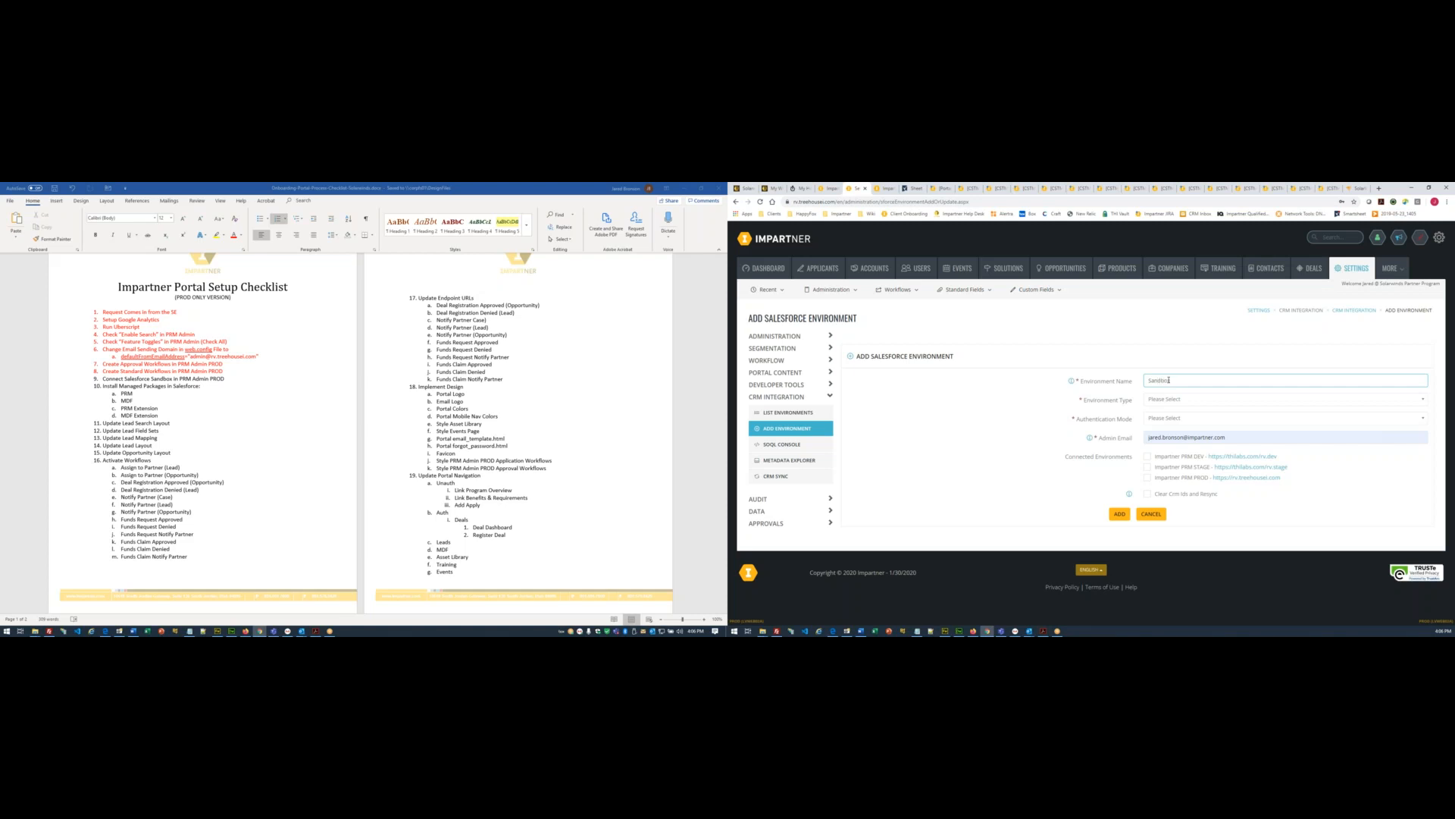
pyautogui.click(1156, 400)
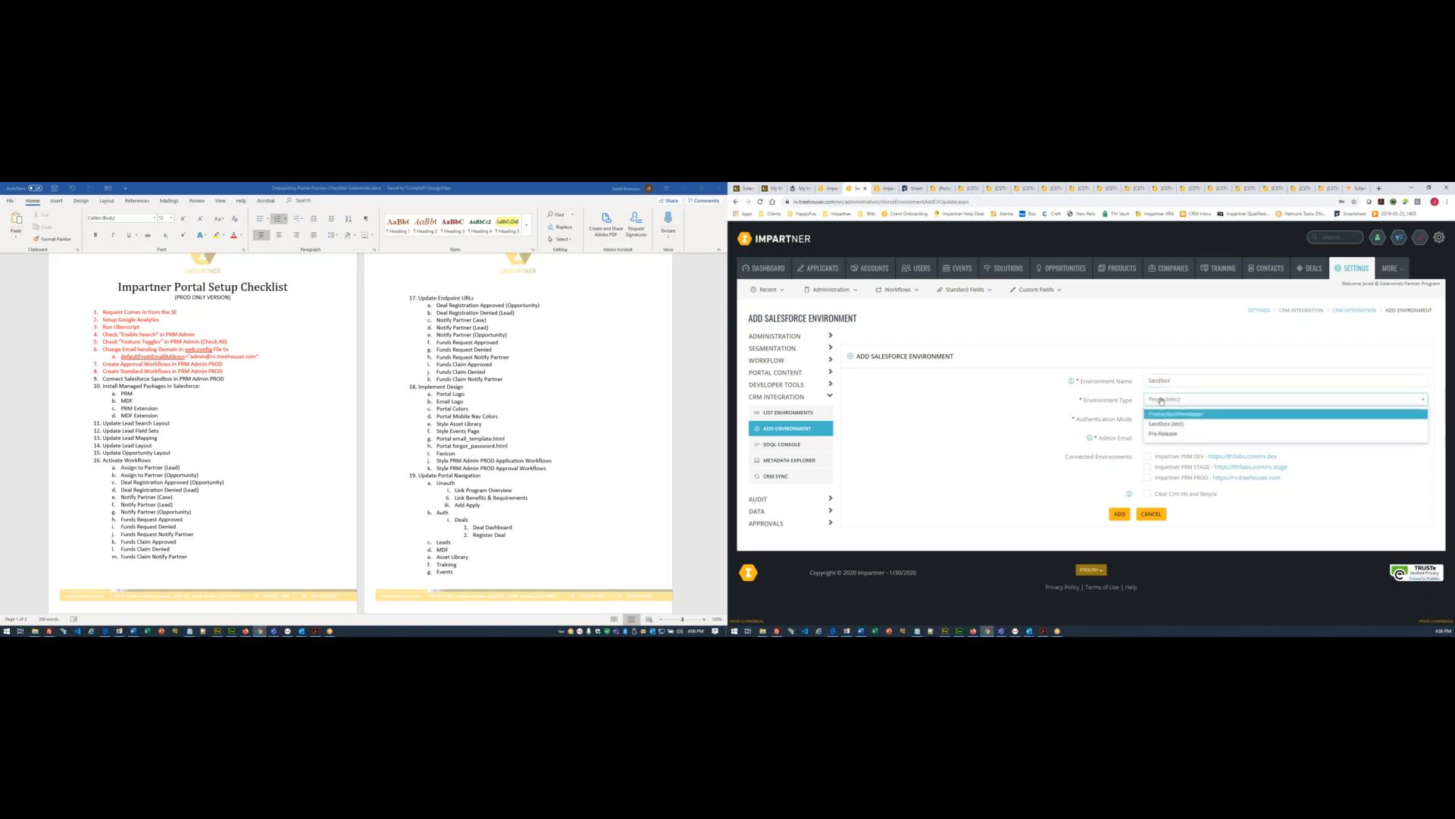
pyautogui.click(1164, 426)
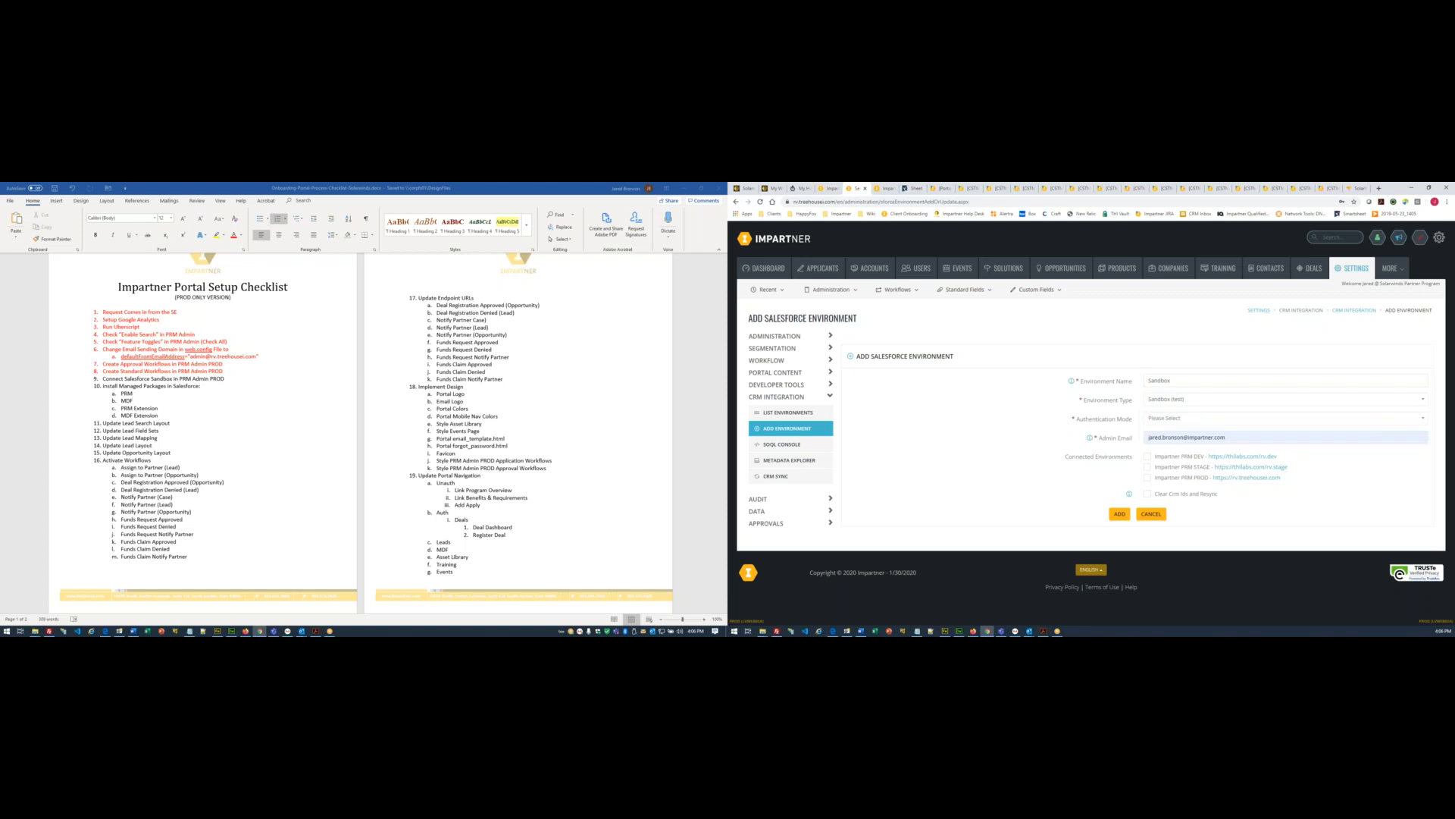
pyautogui.click(1168, 422)
pyautogui.click(1152, 438)
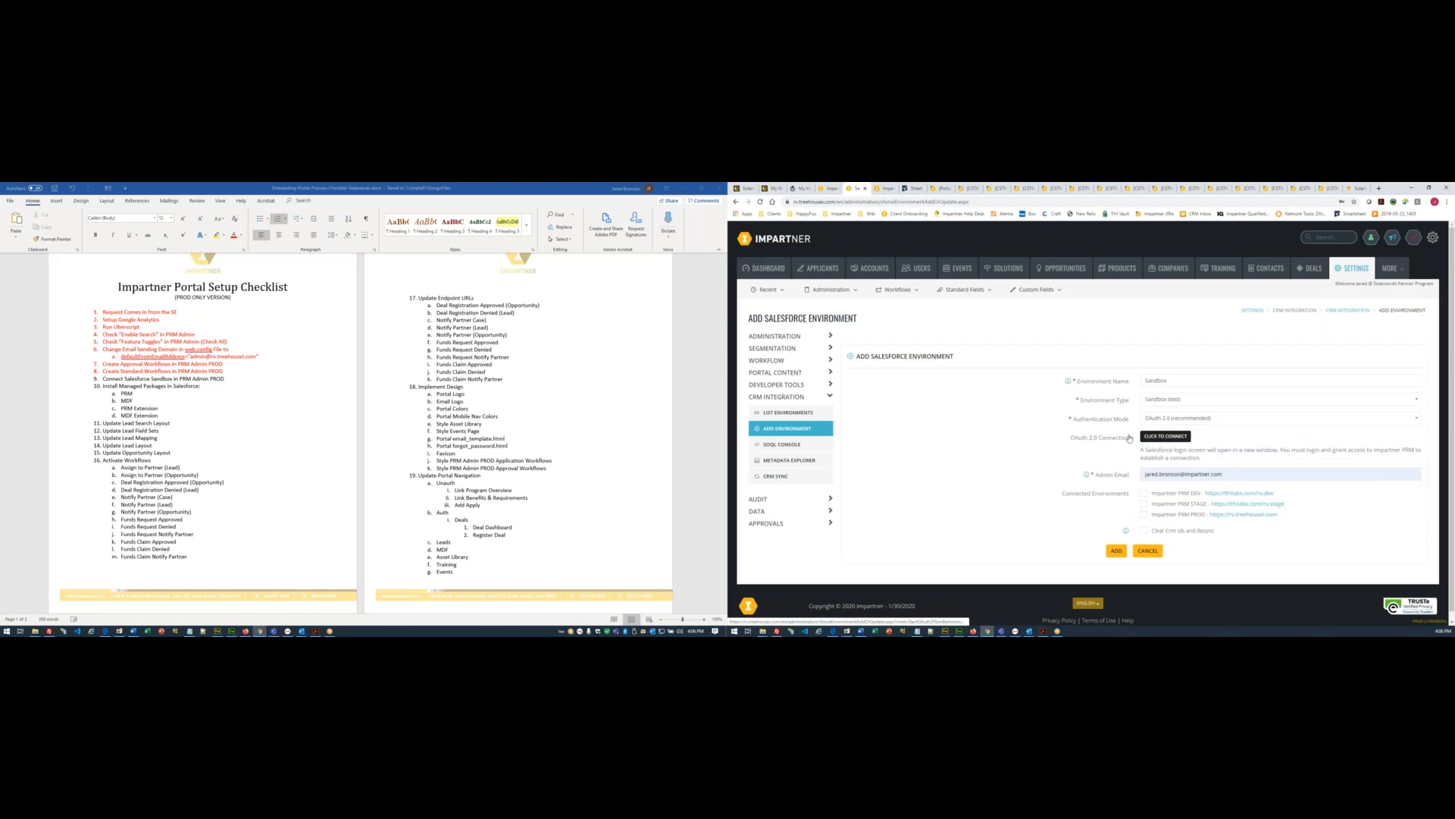
pyautogui.scroll(-1, 1166, 487)
# - Set the Admin Email to the pasted CRM user name, removing the leading space
pyautogui.click(1236, 467)
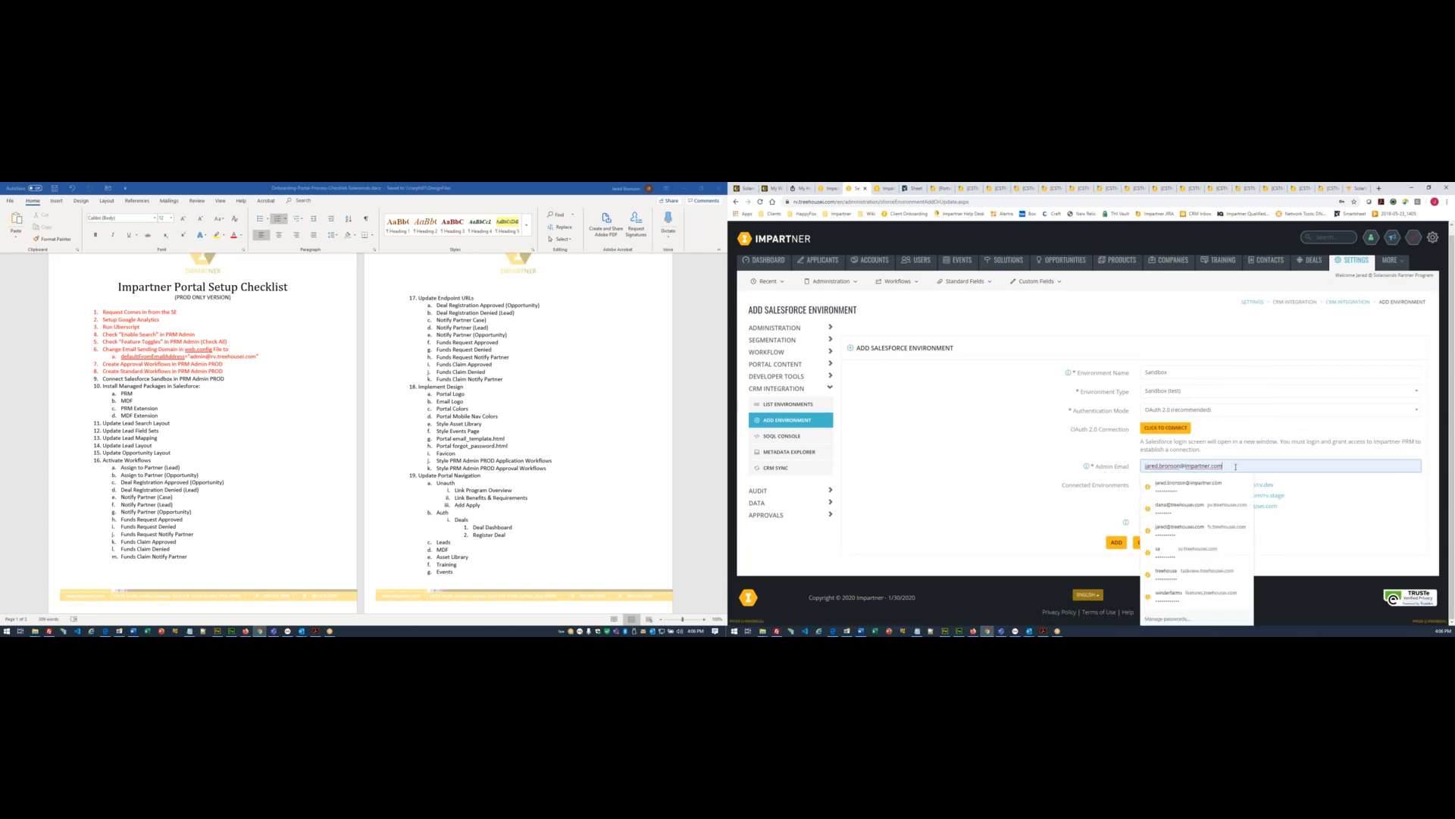
pyautogui.click(748, 189)
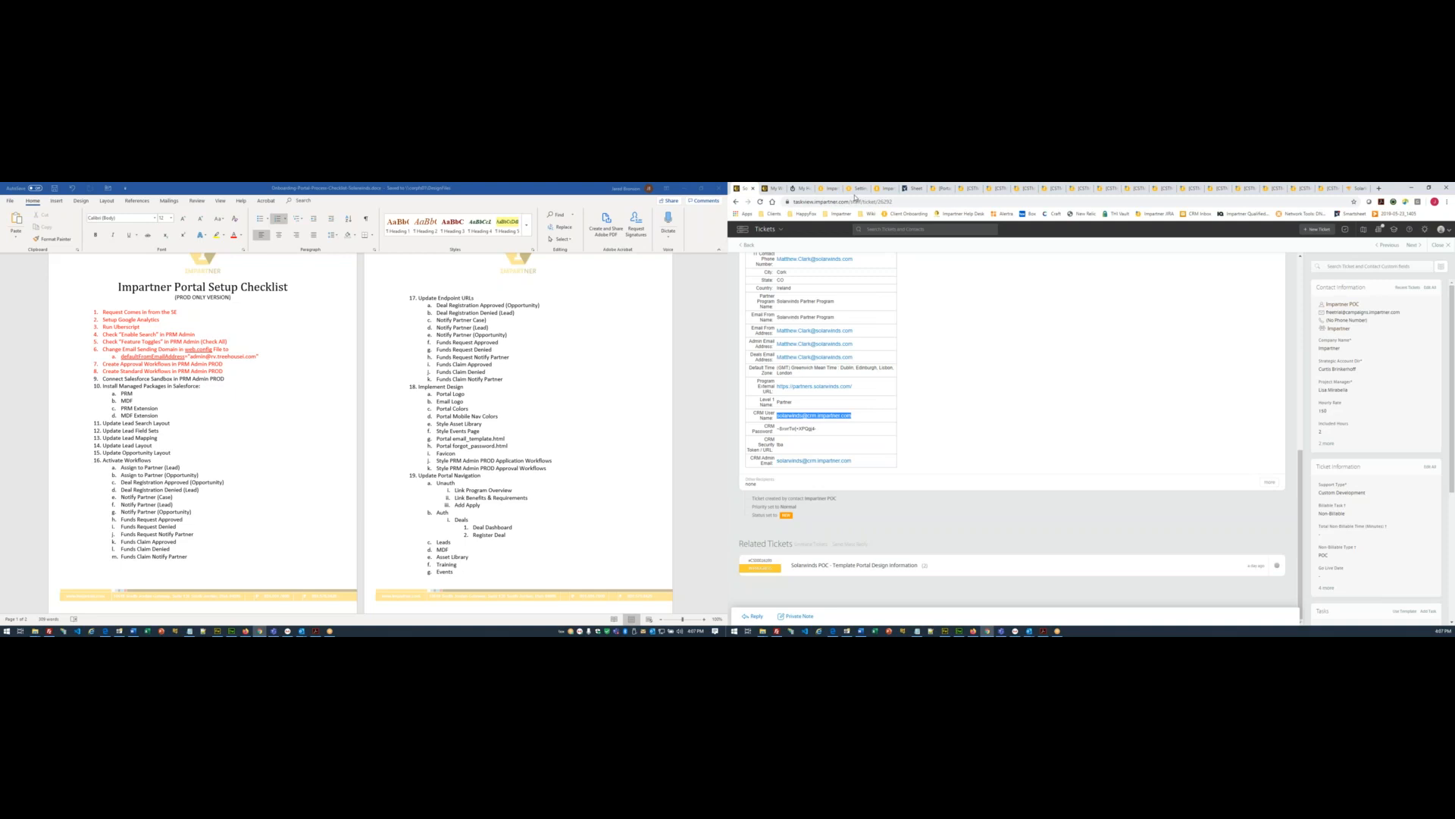
pyautogui.click(858, 189)
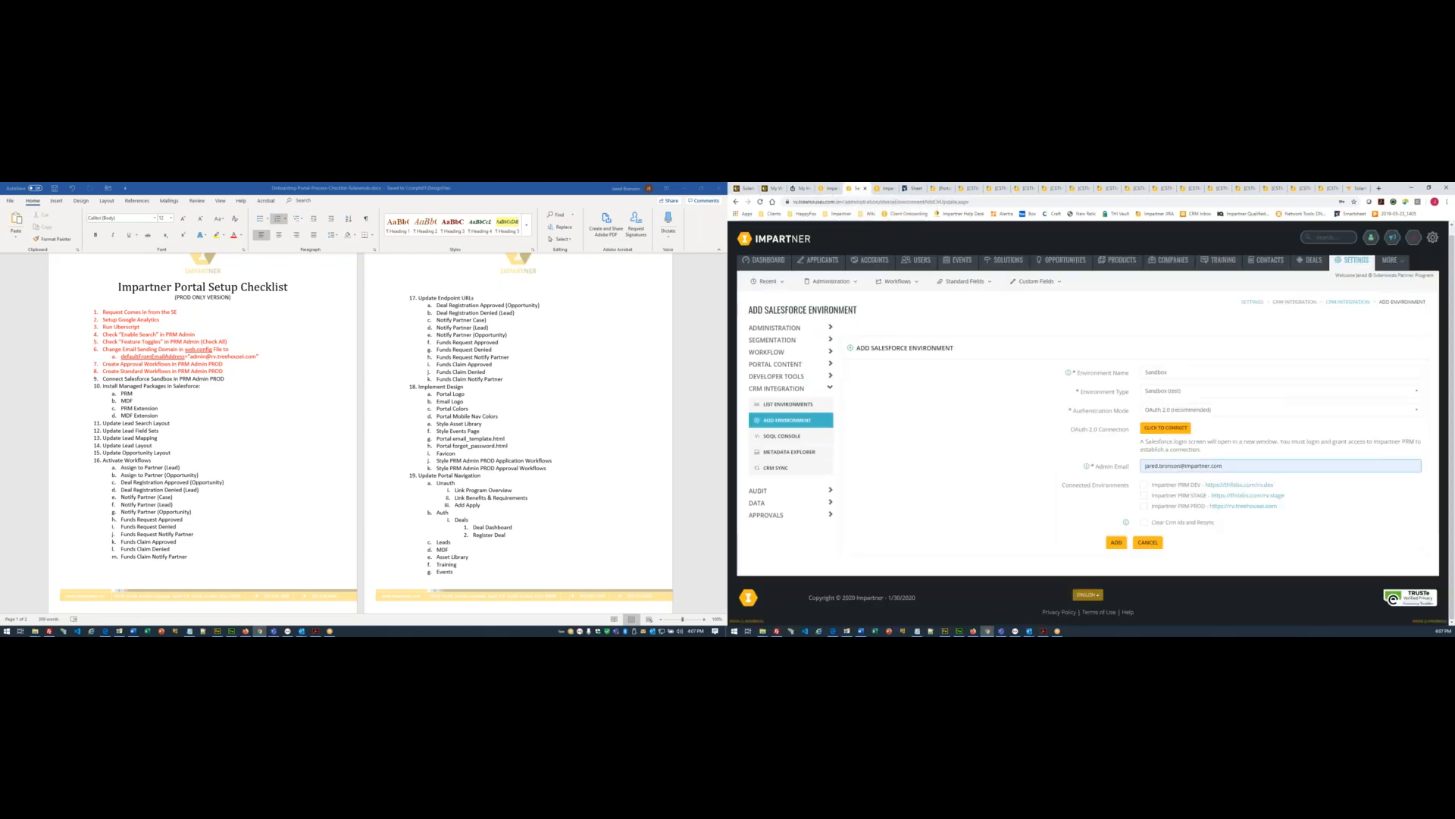
pyautogui.moveTo(1243, 467); pyautogui.dragTo(948, 474)
pyautogui.hotkey('ctrl', 'v')
pyautogui.moveTo(1158, 466); pyautogui.dragTo(1089, 471)
pyautogui.press('BackSpace')
pyautogui.hotkey('ctrl', 'a')
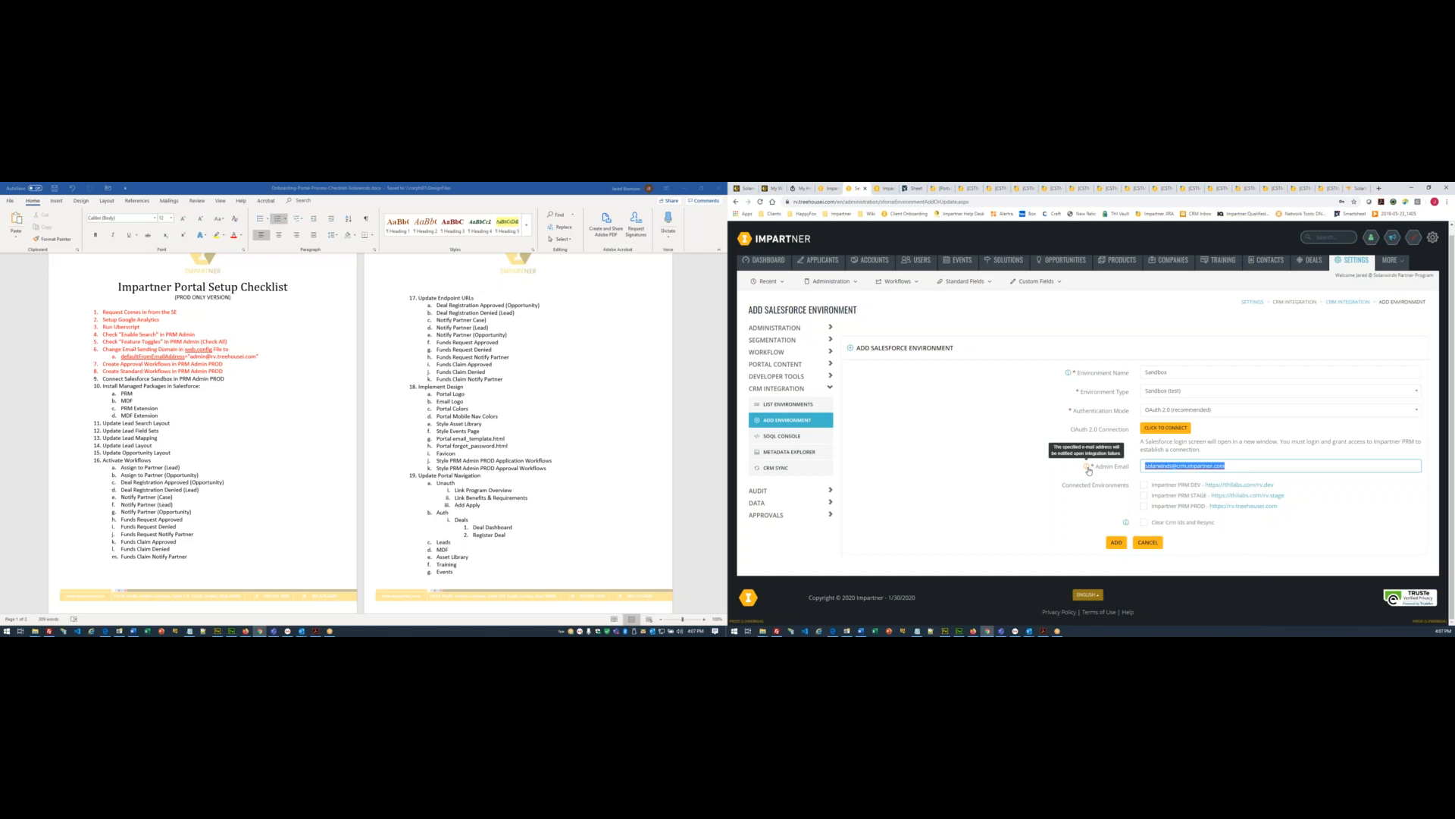
pyautogui.click(1362, 543)
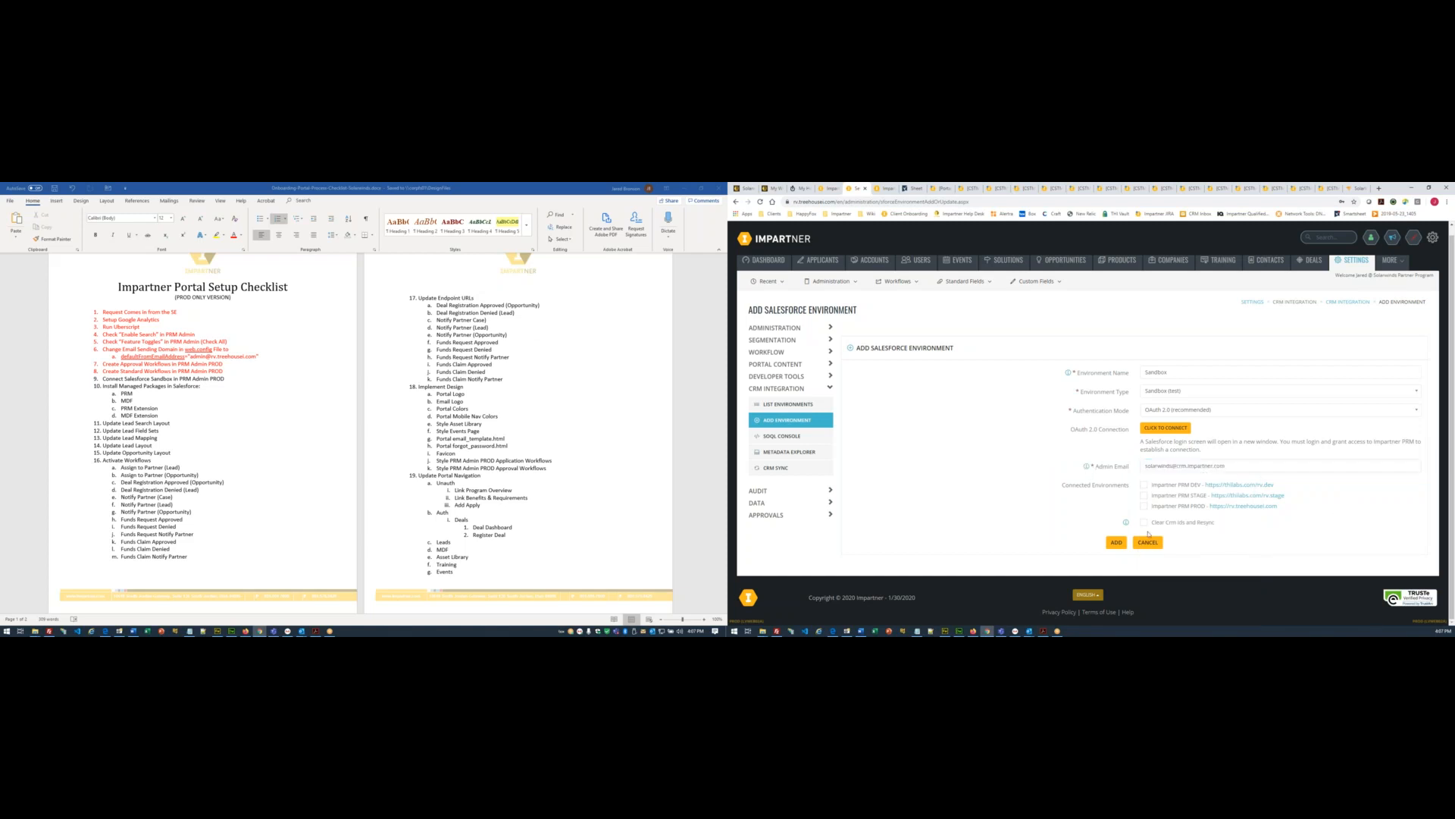
# - Tick DEV, STAGE and PROD, then start the OAuth connection to Salesforce
pyautogui.click(1143, 485)
pyautogui.click(1143, 495)
pyautogui.click(1143, 506)
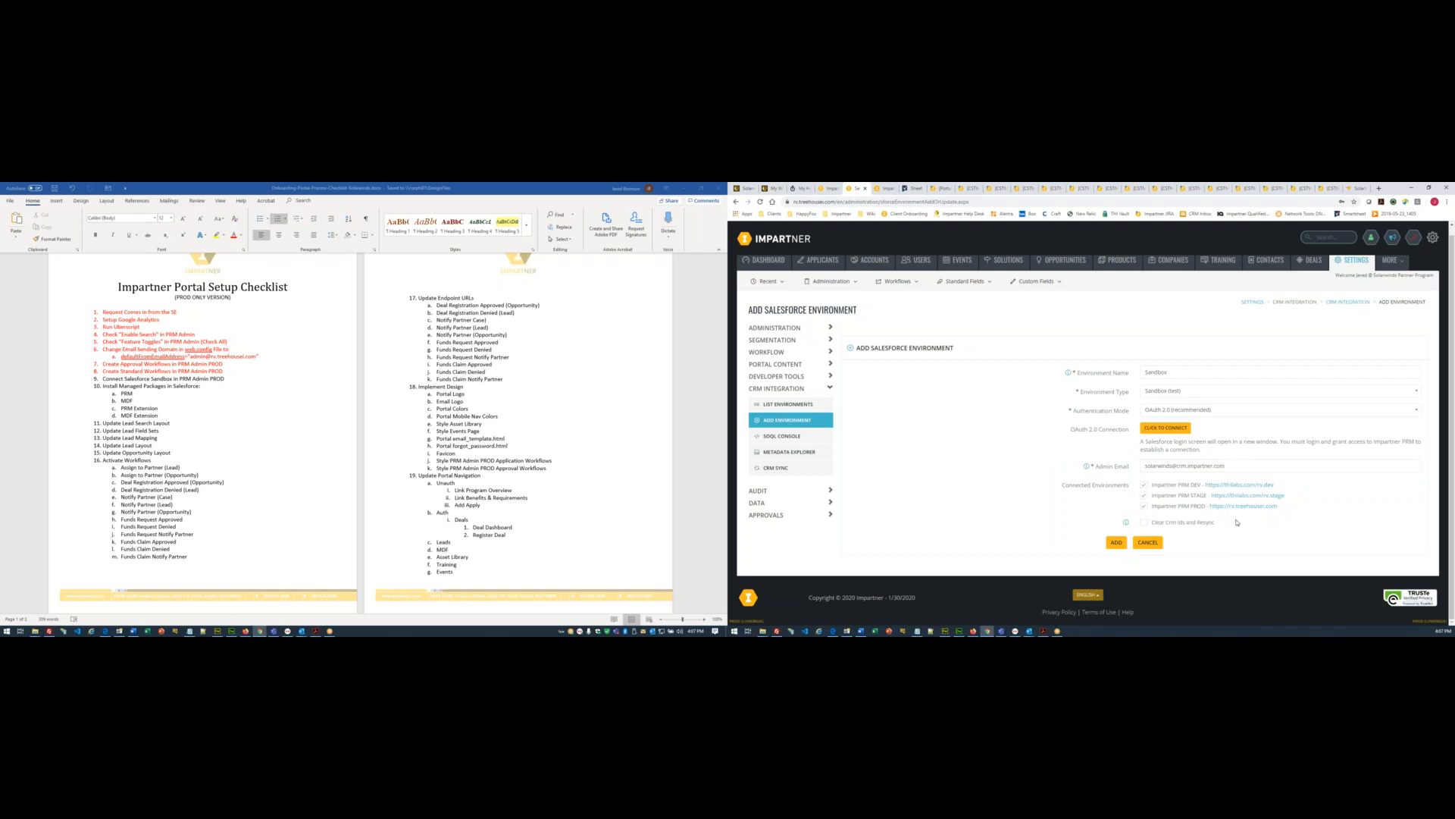
pyautogui.click(1166, 429)
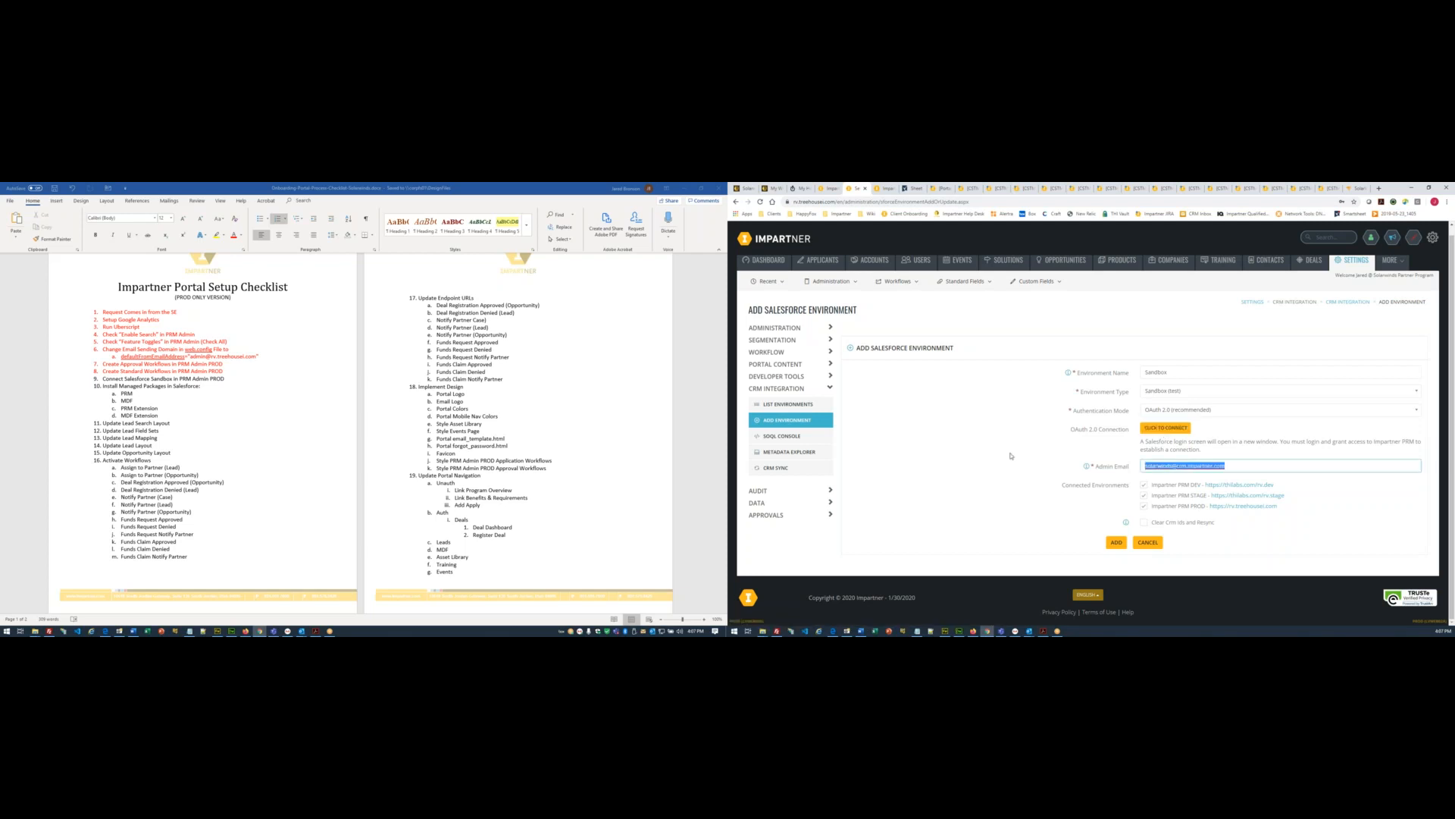
pyautogui.click(1171, 429)
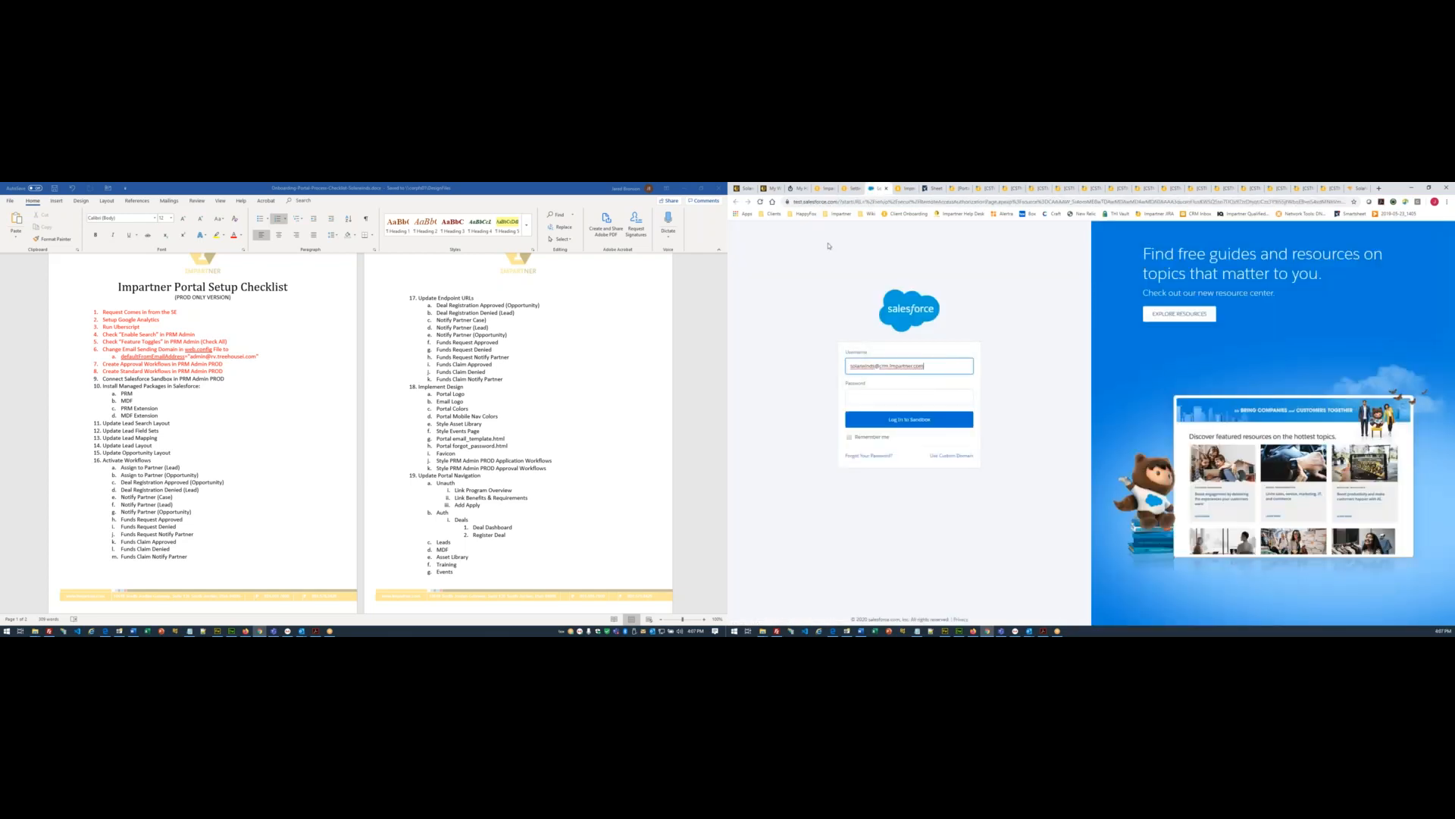
# - Copy the CRM password from the ticket and log in to the Salesforce sandbox with it
pyautogui.click(747, 189)
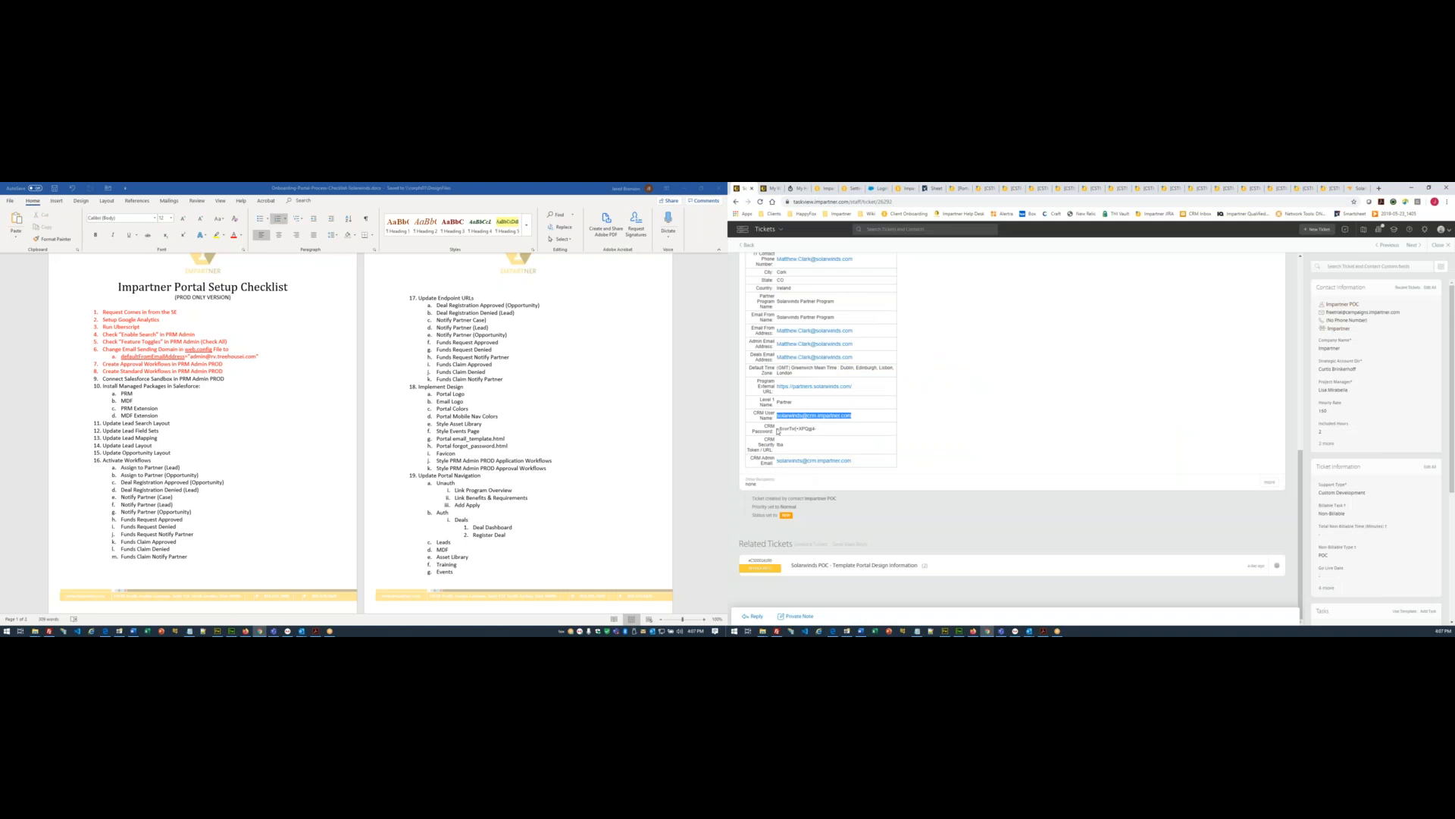
pyautogui.moveTo(779, 428); pyautogui.dragTo(859, 457)
pyautogui.click(850, 188)
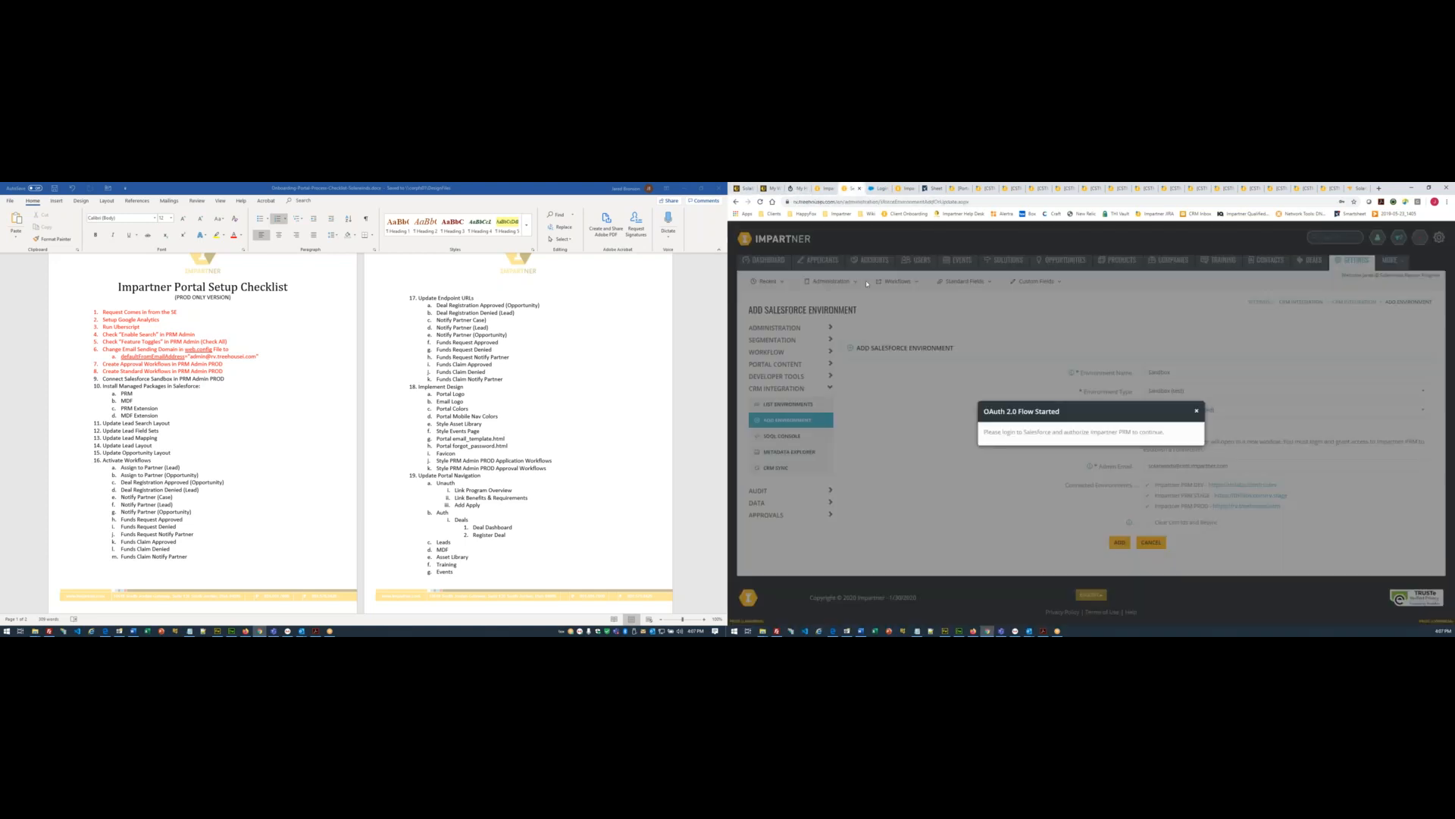
pyautogui.click(881, 189)
pyautogui.click(940, 397)
pyautogui.hotkey('ctrl', 'v')
pyautogui.click(919, 421)
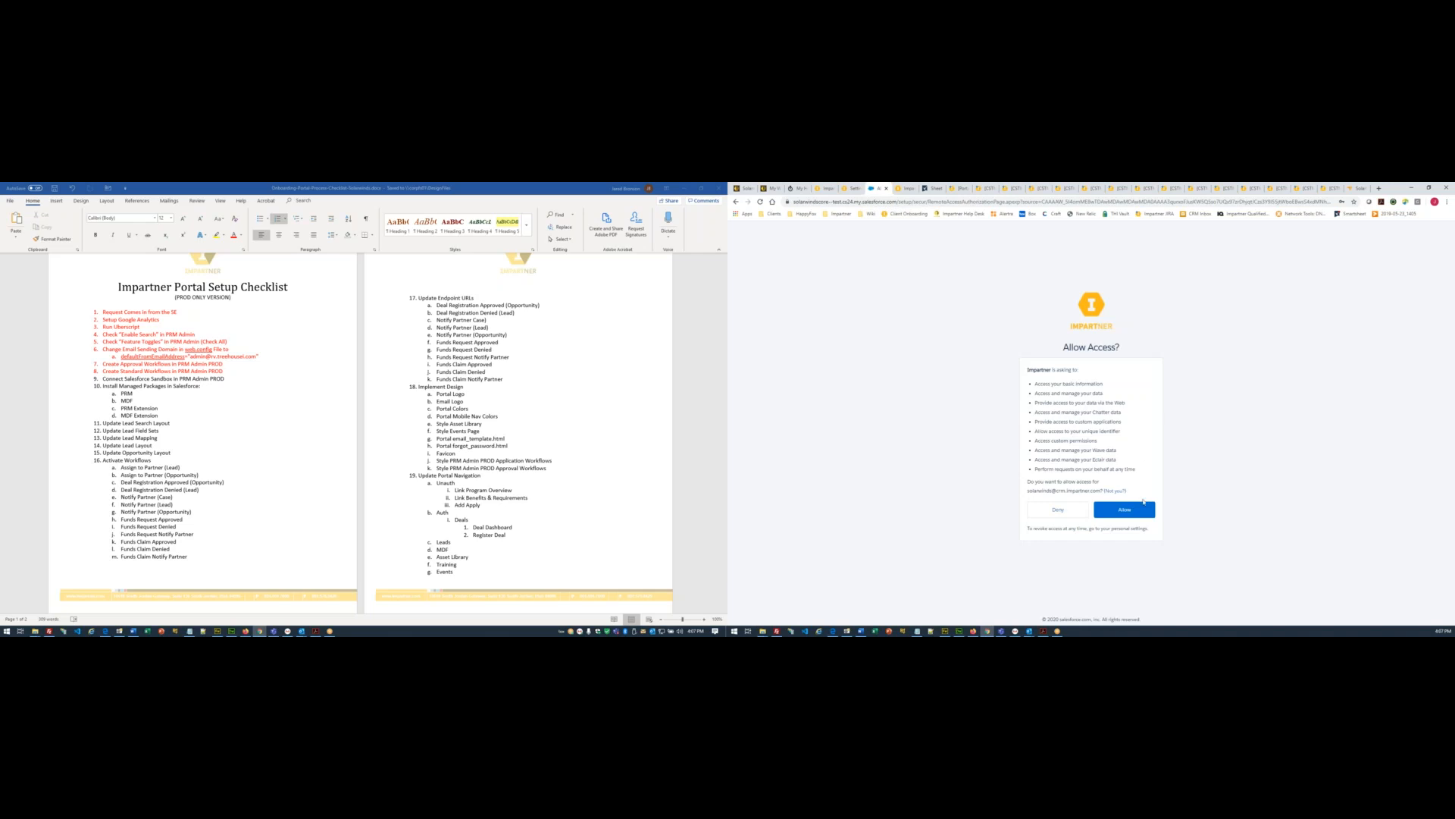
# - Allow Impartner access to the org and add the connected Sandbox environment to the list
pyautogui.click(1137, 513)
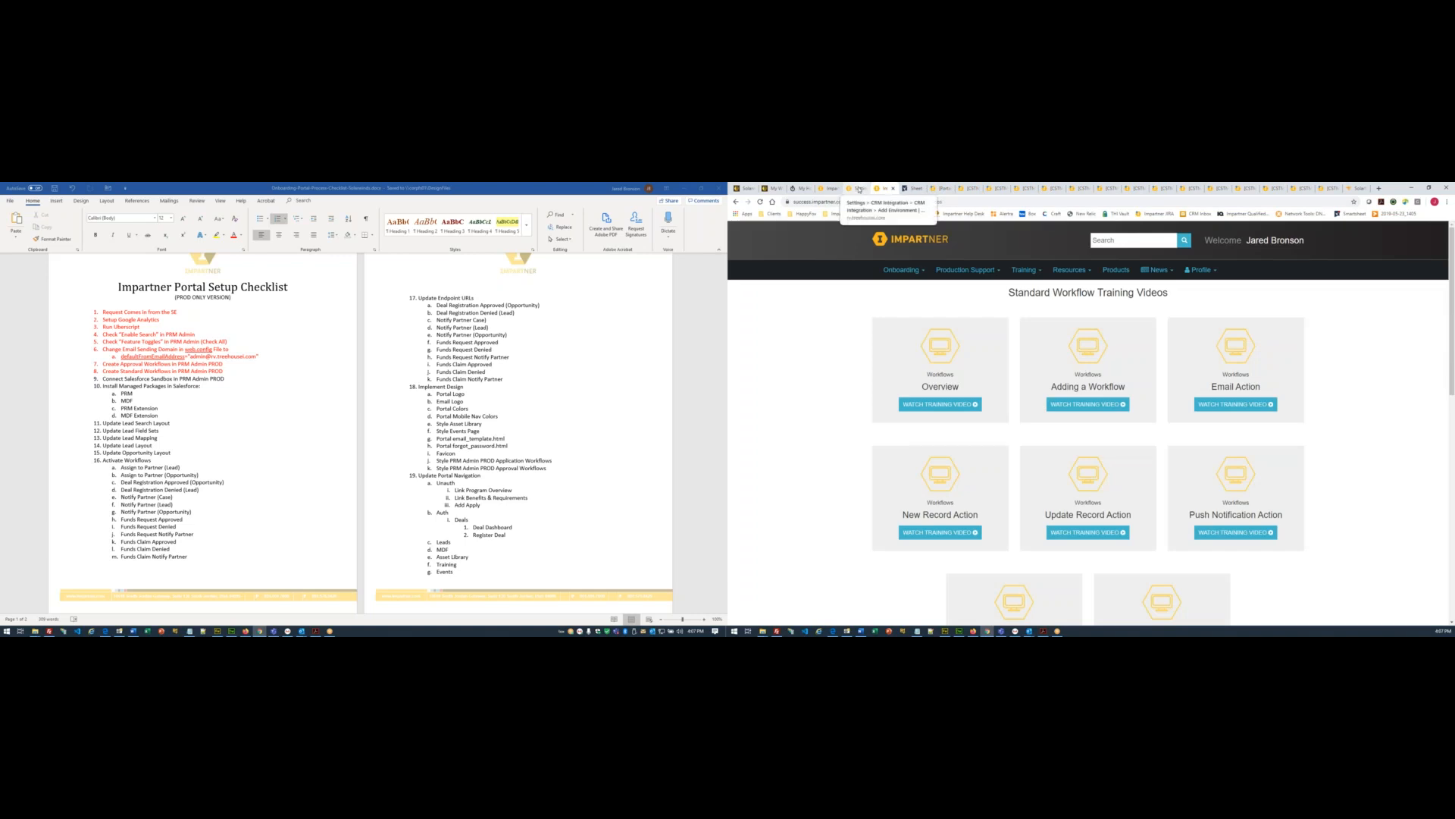
pyautogui.click(859, 190)
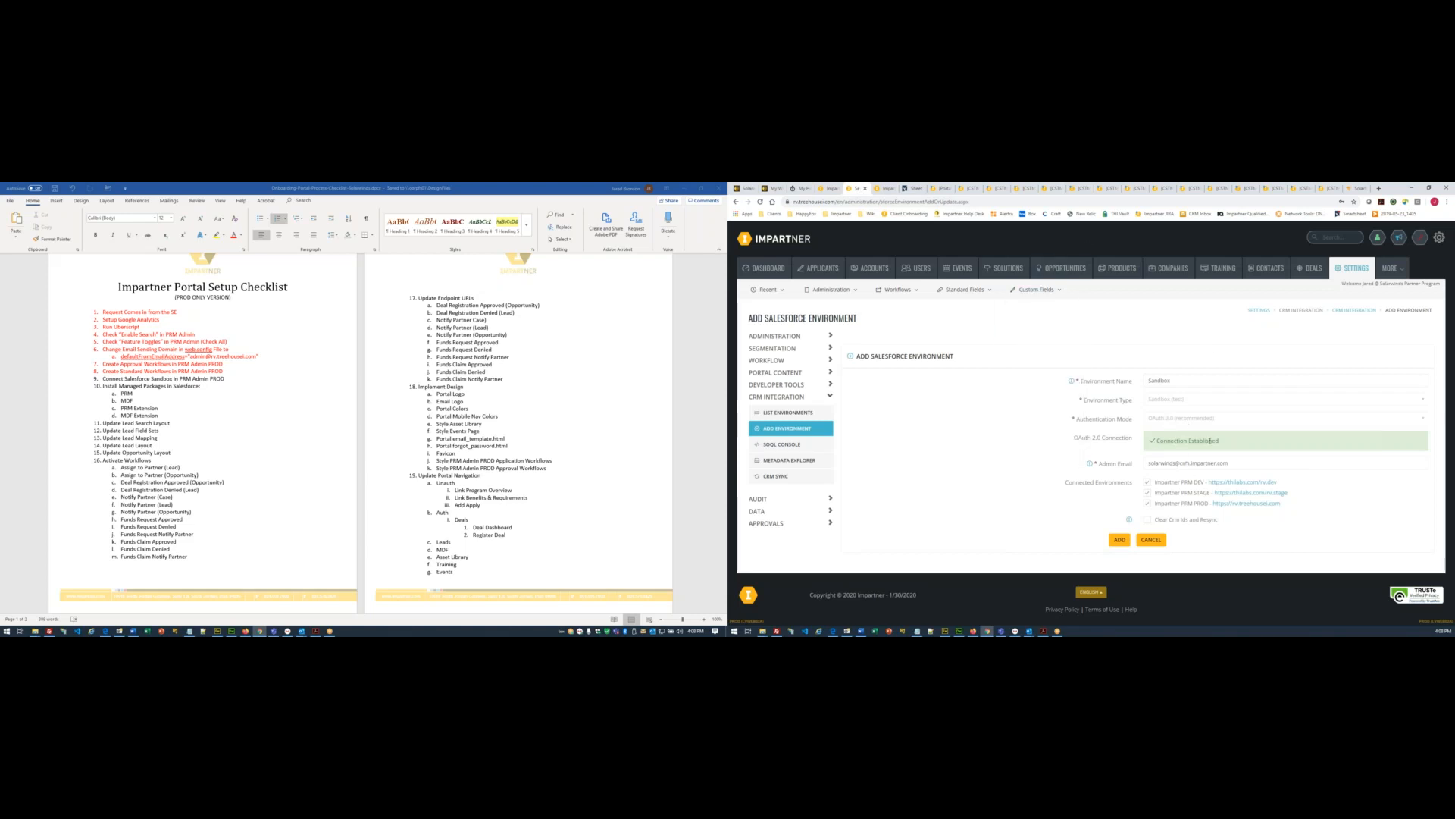
pyautogui.click(1120, 539)
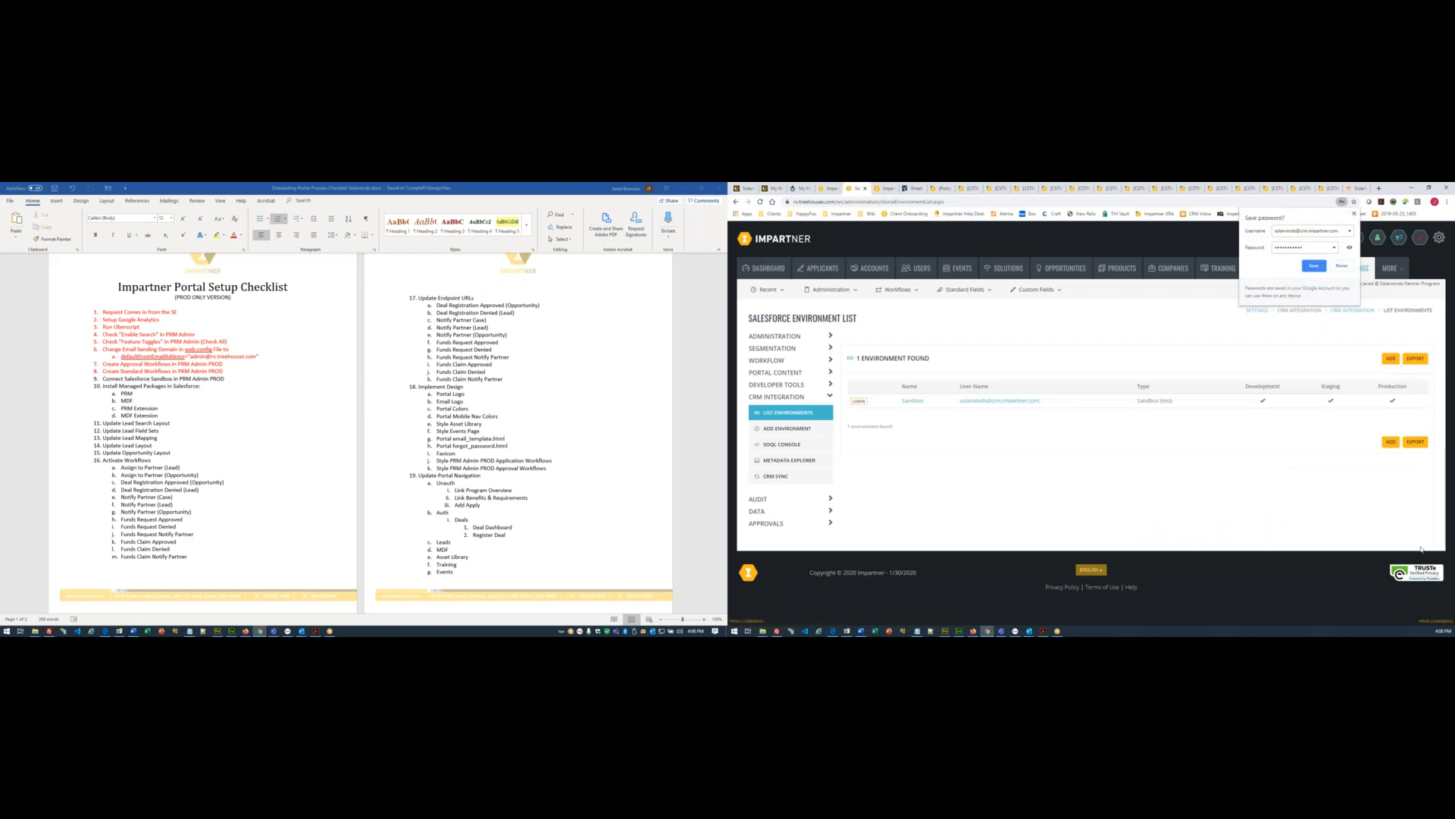
# - Decline Chrome's save-password prompt and log in to the Sandbox org from the environment list
pyautogui.click(1342, 266)
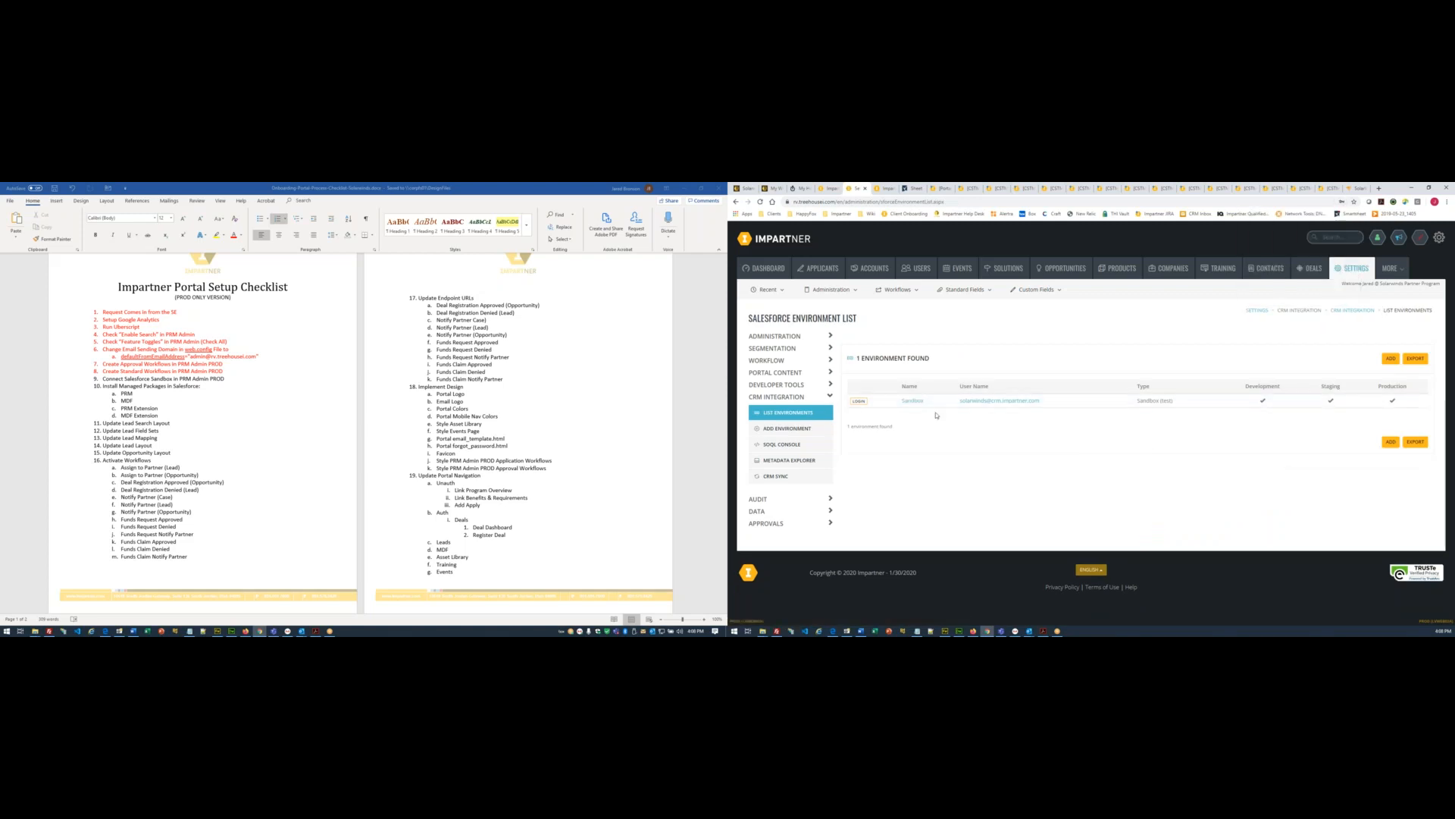
pyautogui.click(859, 401)
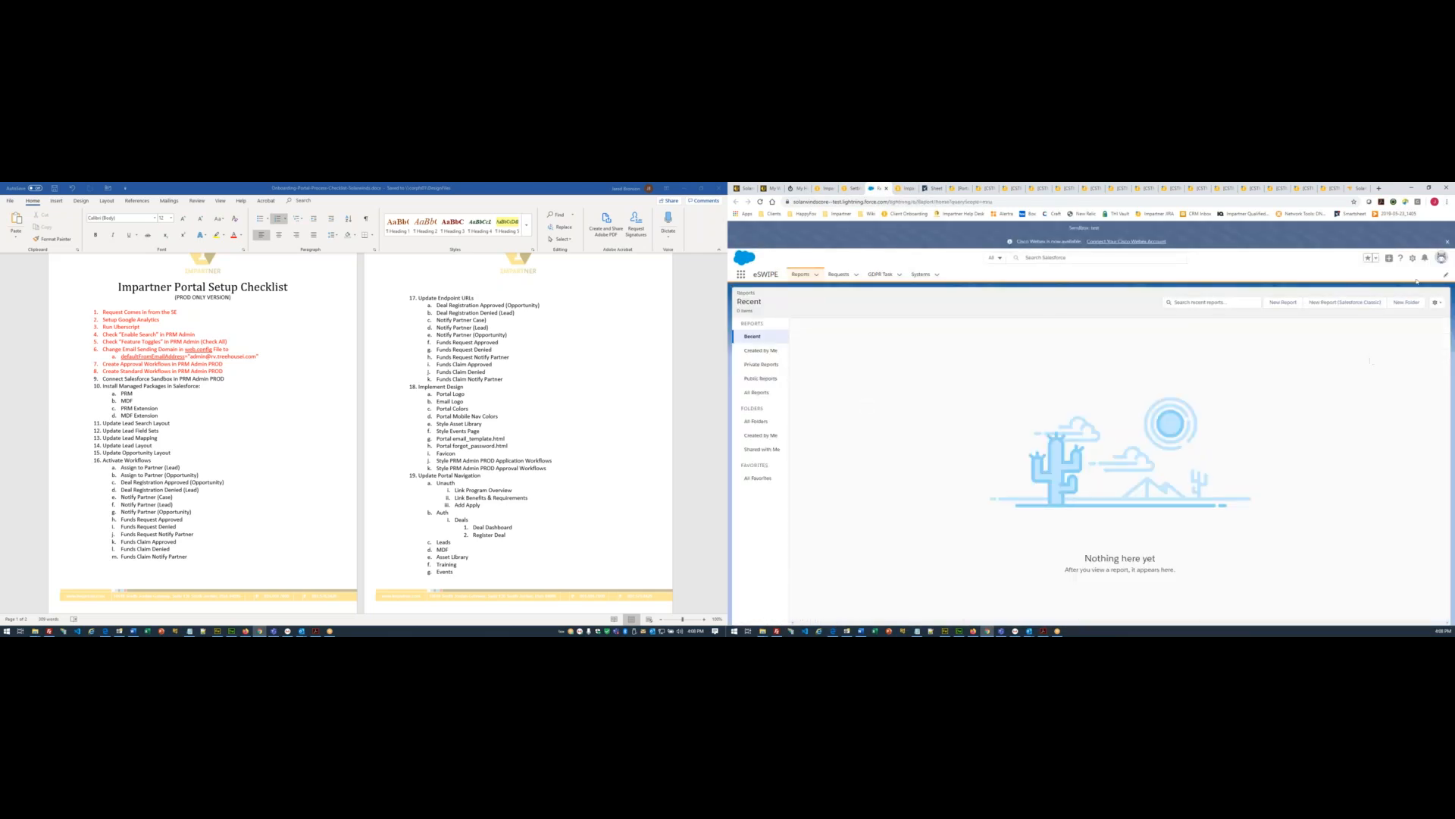
# - Switch the sandbox to Salesforce Classic, colour checklist items 8–9 red in Word, and save
pyautogui.click(1442, 258)
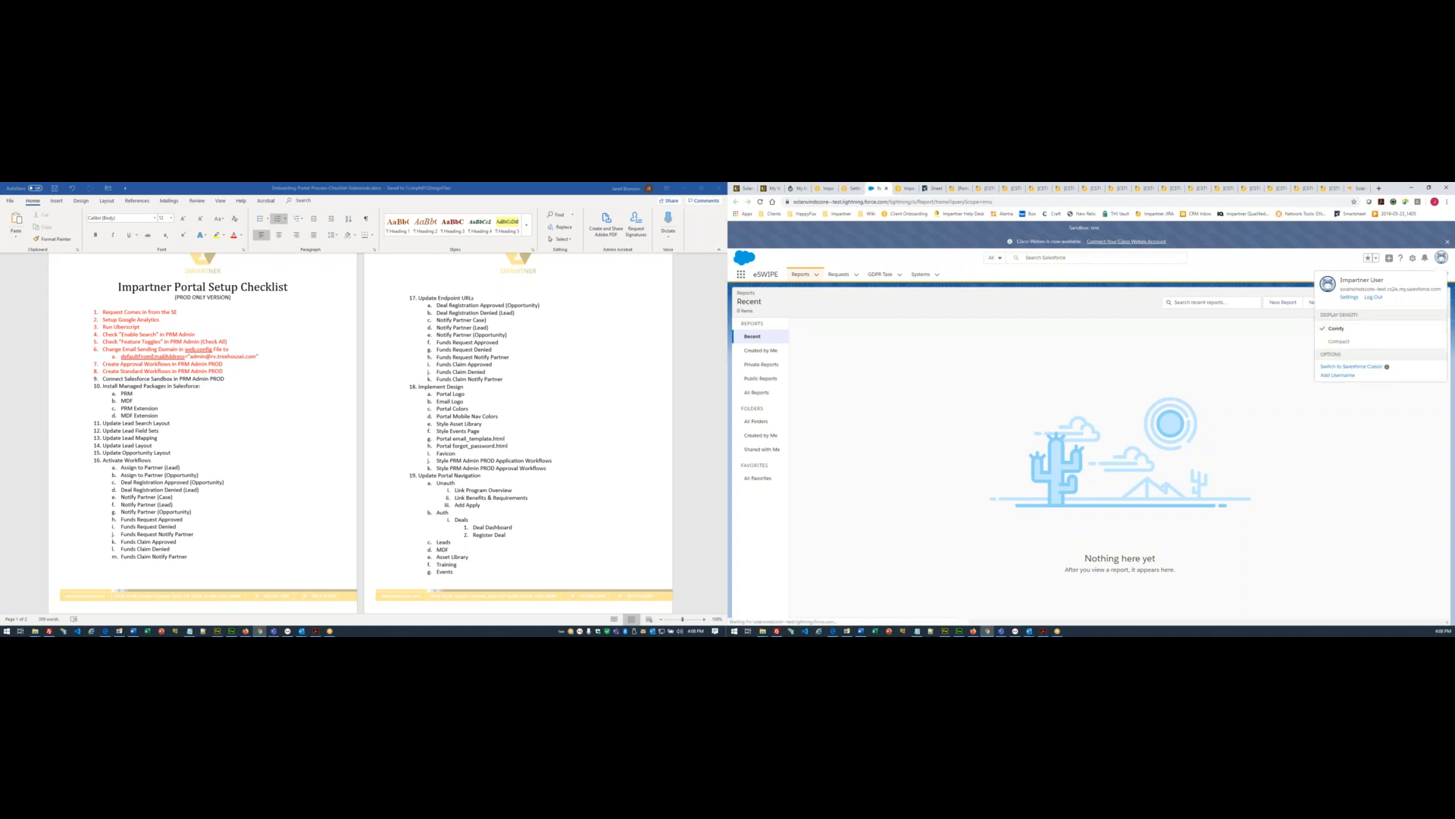
pyautogui.click(1359, 367)
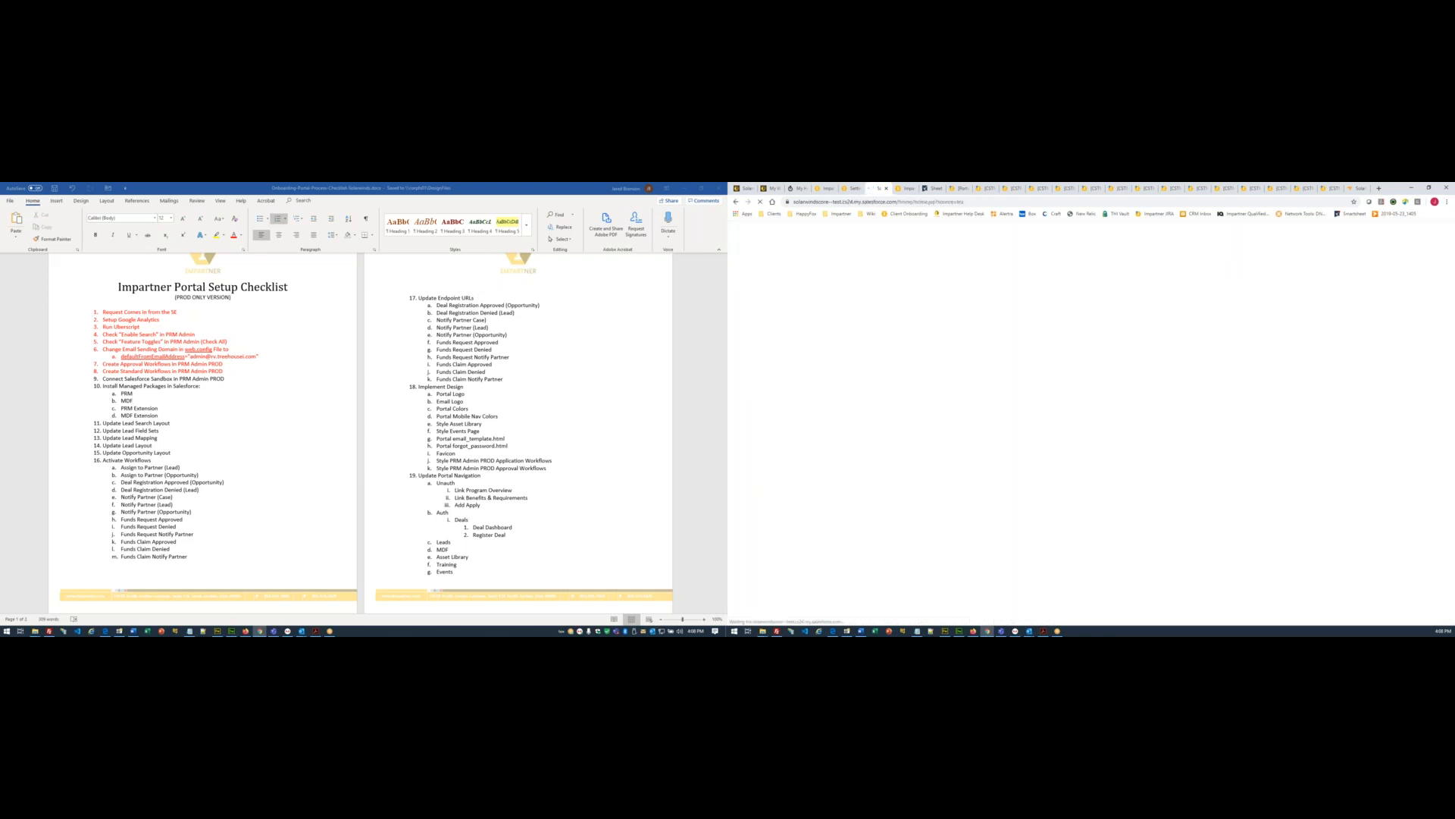
pyautogui.moveTo(65, 378); pyautogui.dragTo(66, 371)
pyautogui.click(234, 235)
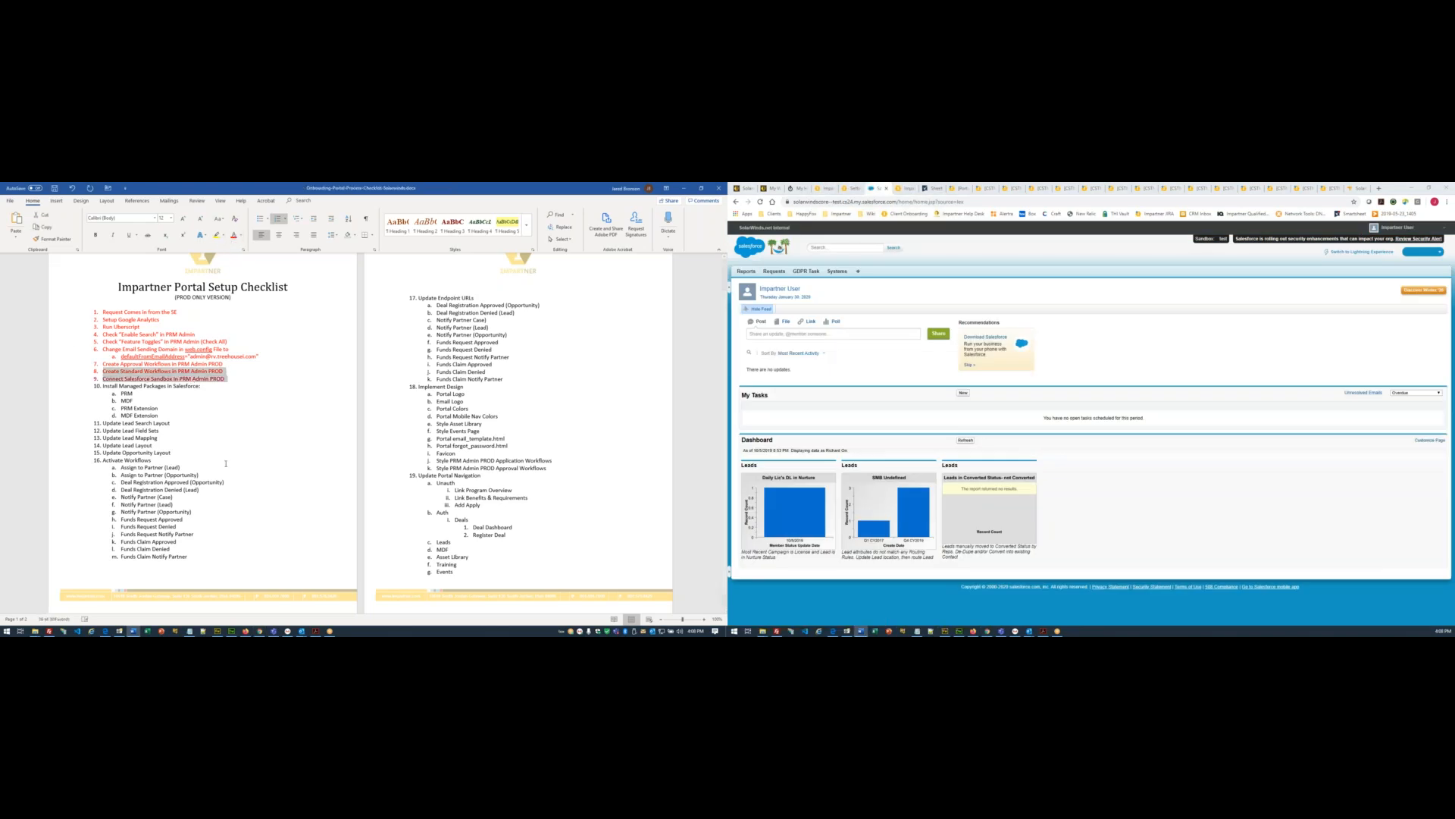
pyautogui.click(222, 468)
pyautogui.hotkey('ctrl', 's')
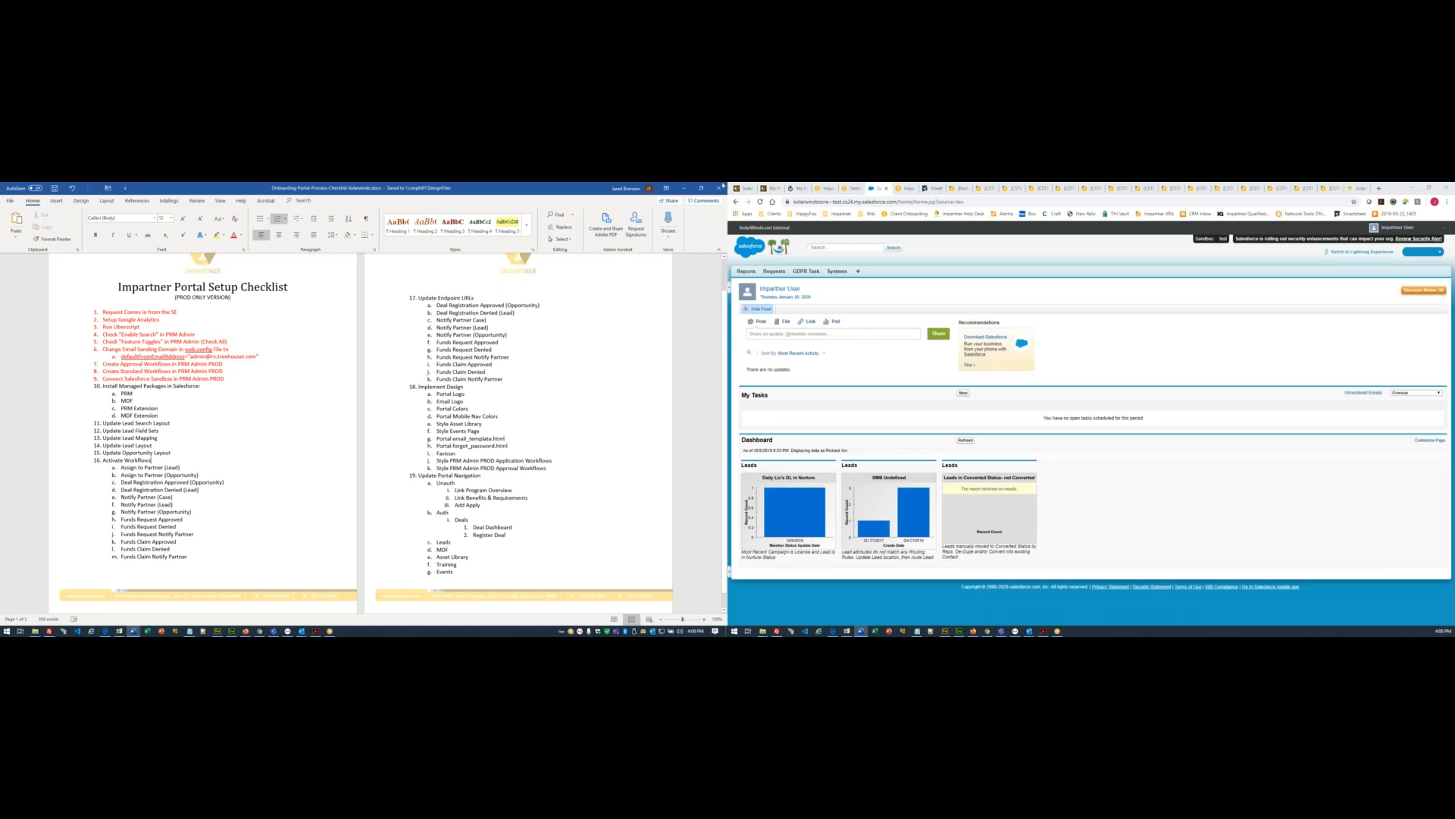
pyautogui.click(853, 190)
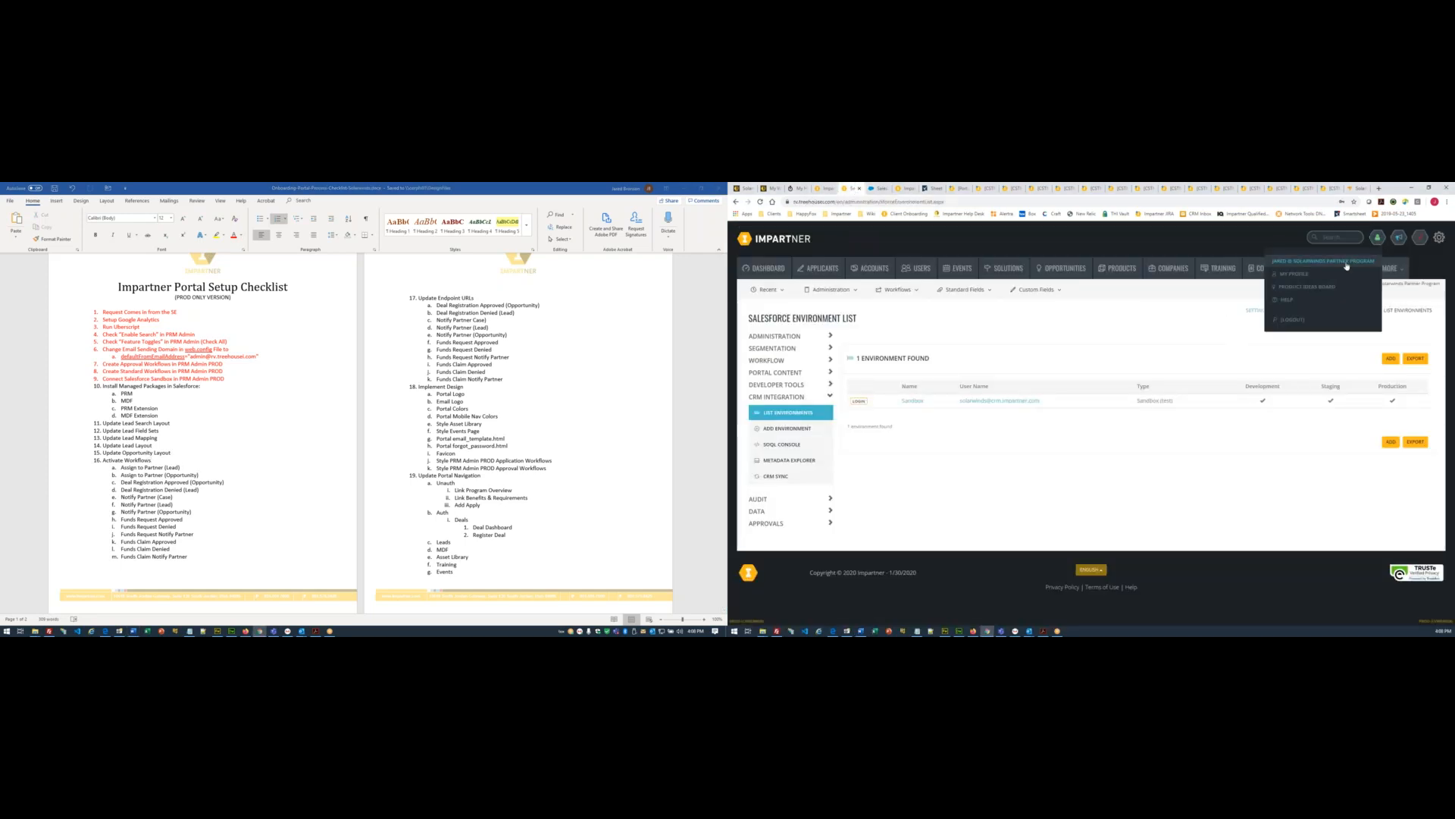
# - Switch to the Impartner Customer Success & Partner Portal program via Quick Select 'Cus'
pyautogui.click(1349, 268)
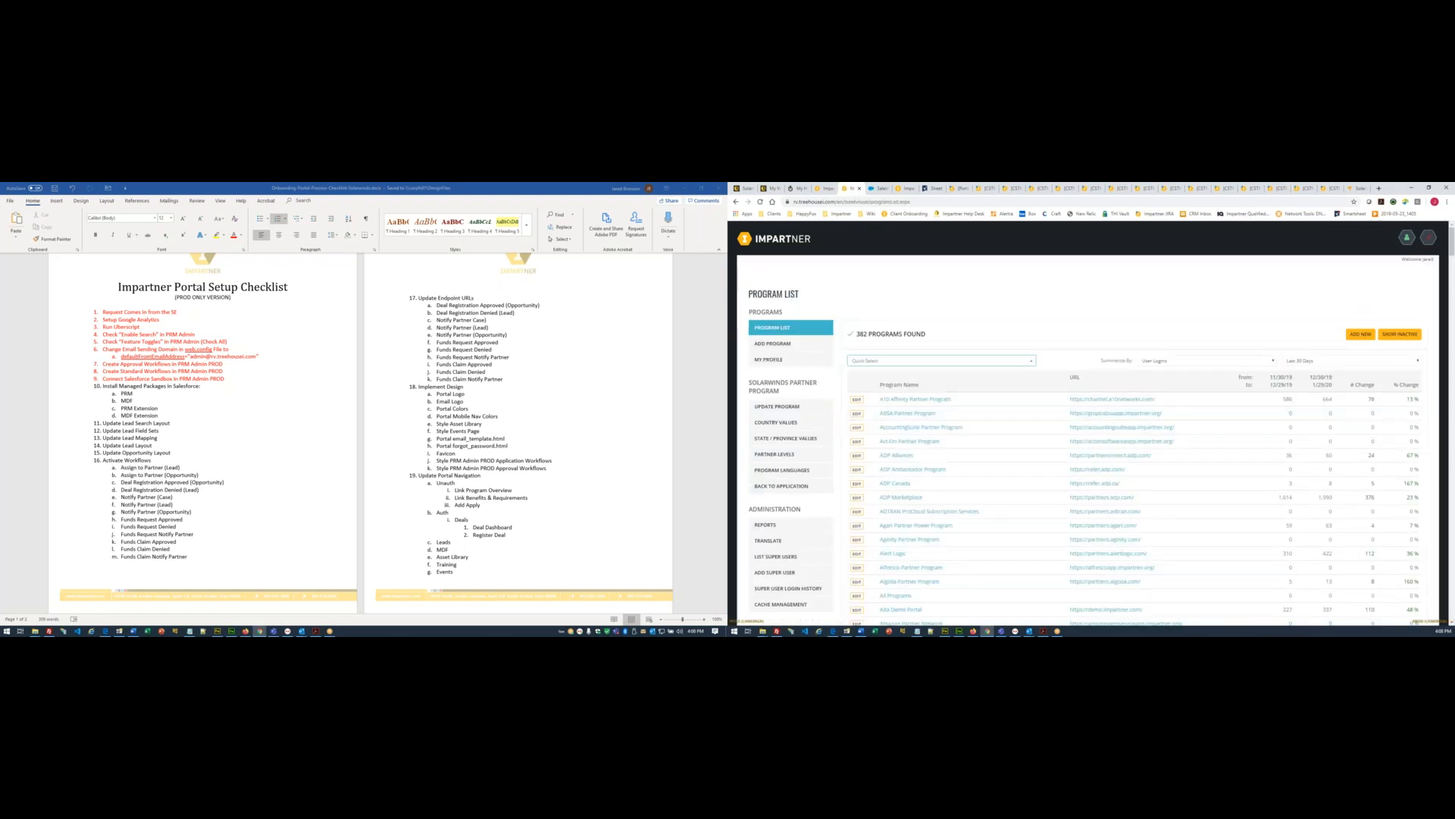
pyautogui.click(924, 361)
pyautogui.write('Cust')
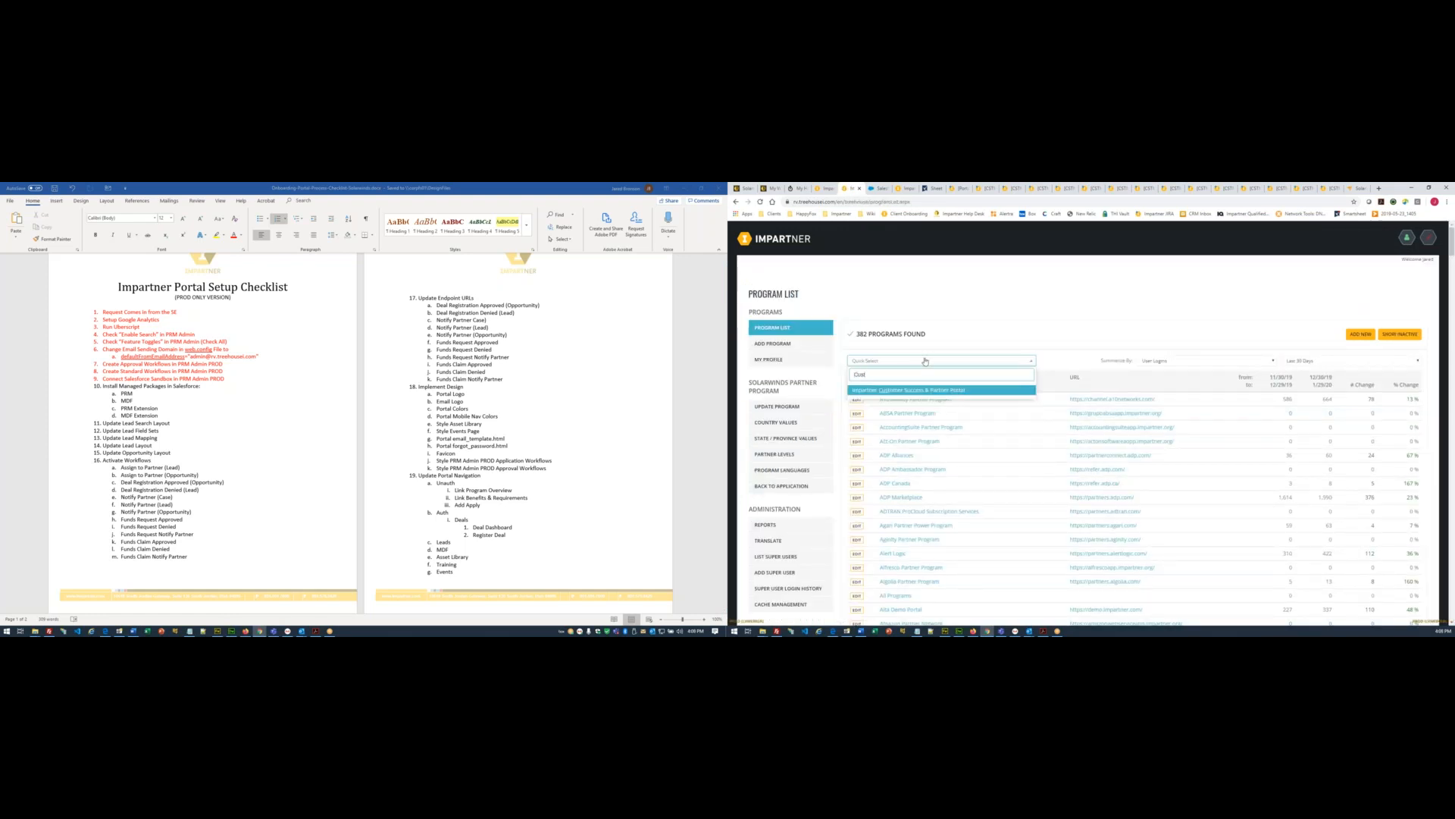
pyautogui.press('Return')
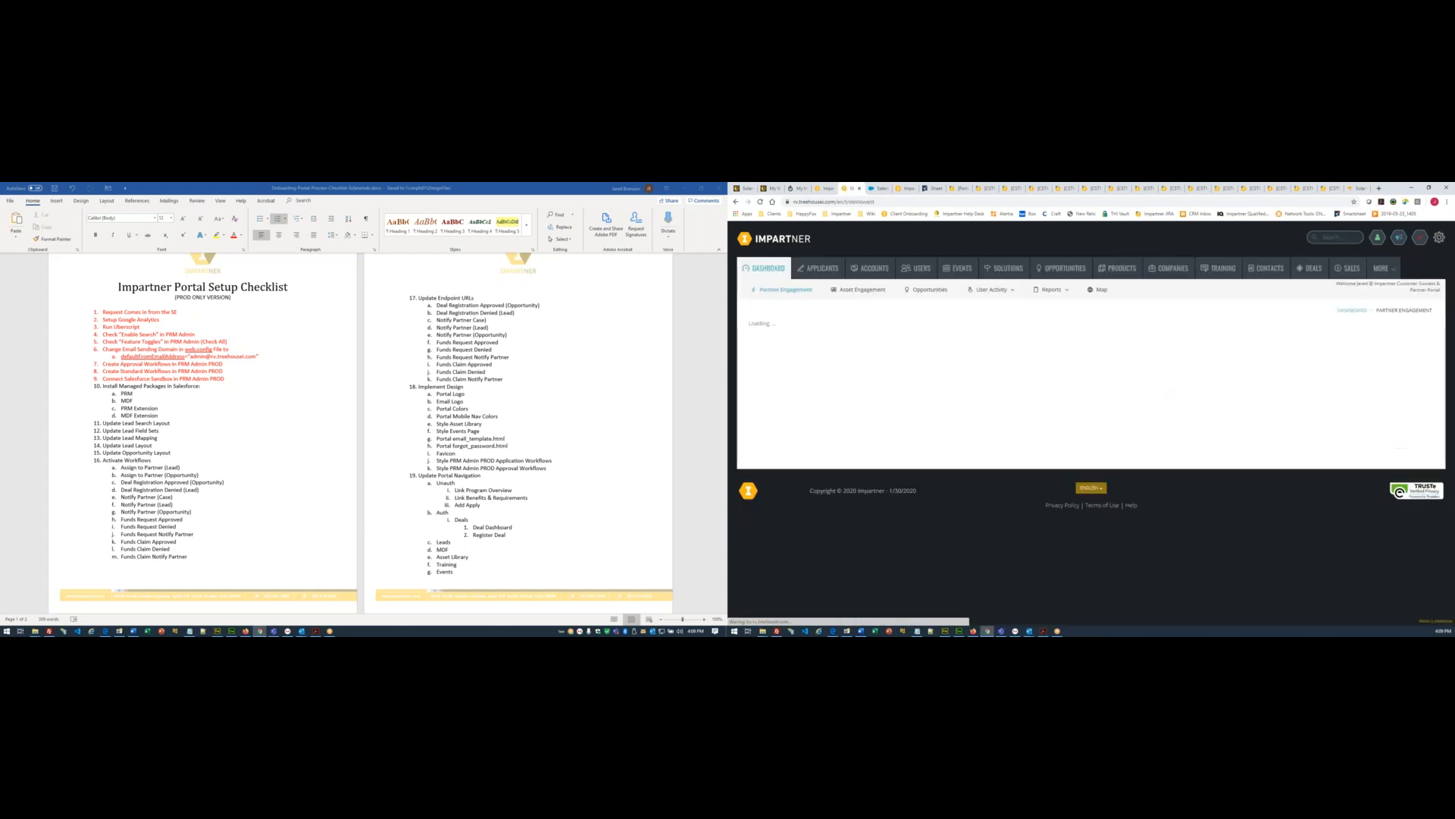
# - Log in as the portal's employee user and open Onboarding > Salesforce Packages
pyautogui.click(918, 270)
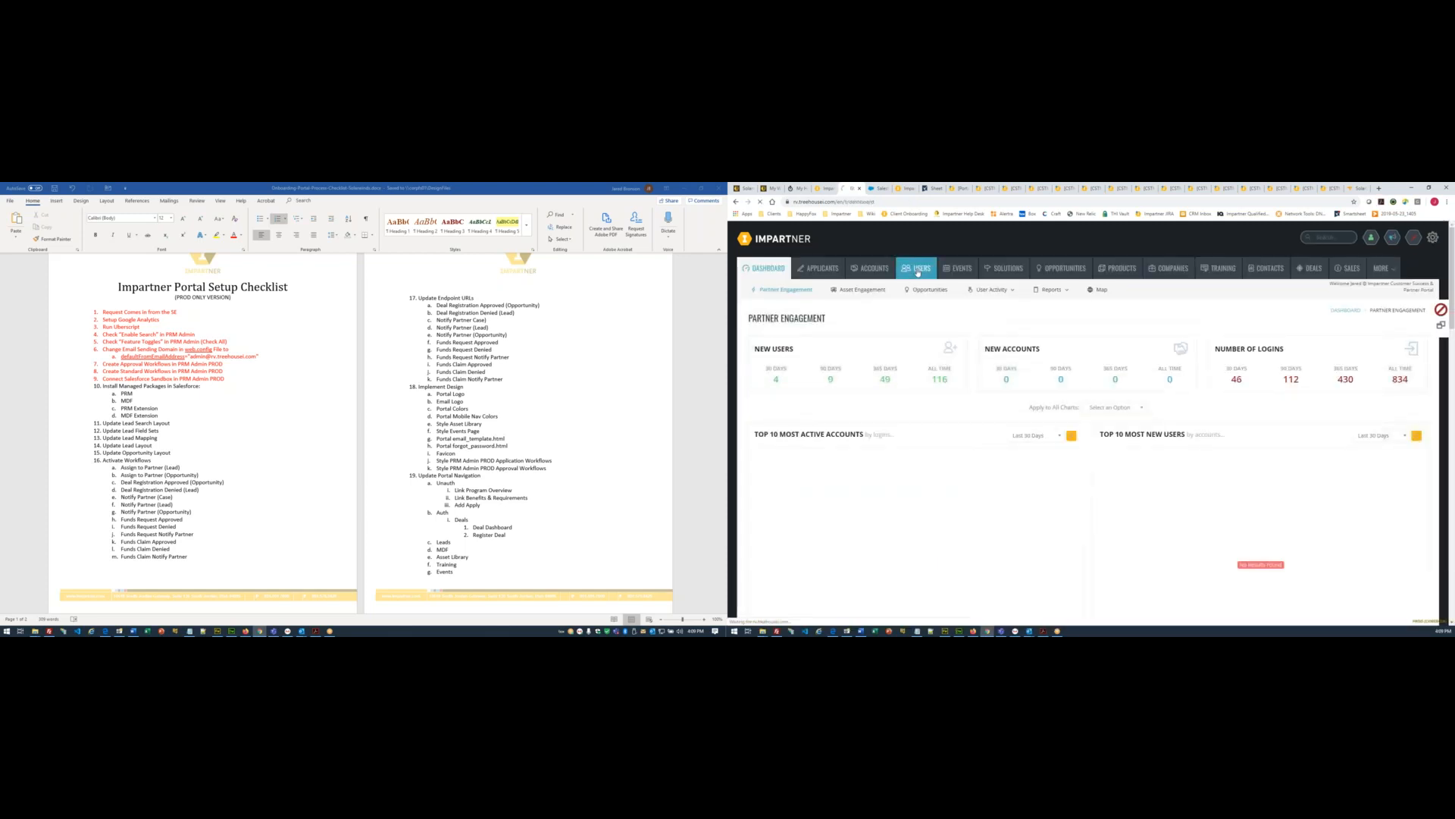
pyautogui.click(779, 307)
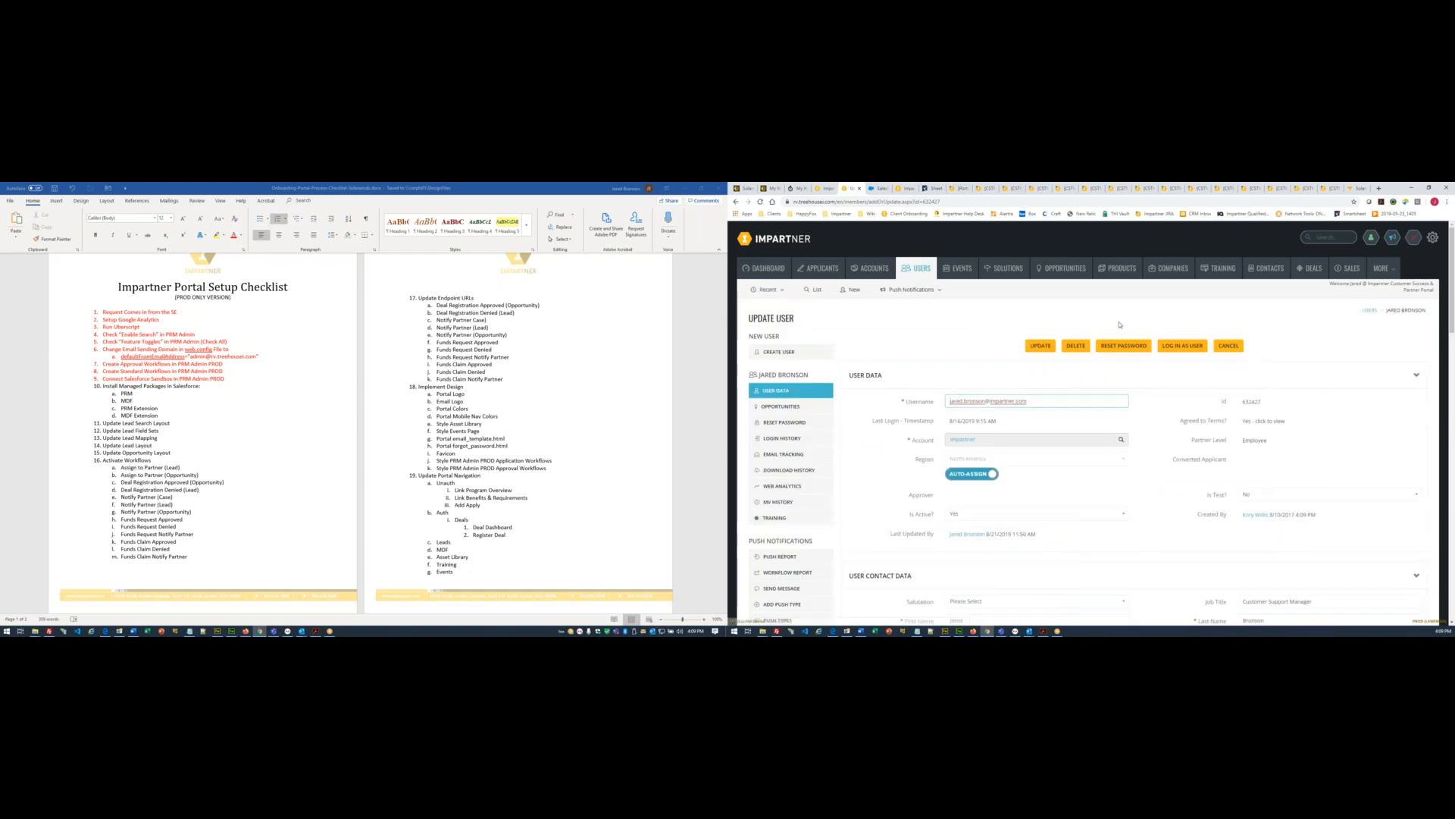
pyautogui.click(1176, 346)
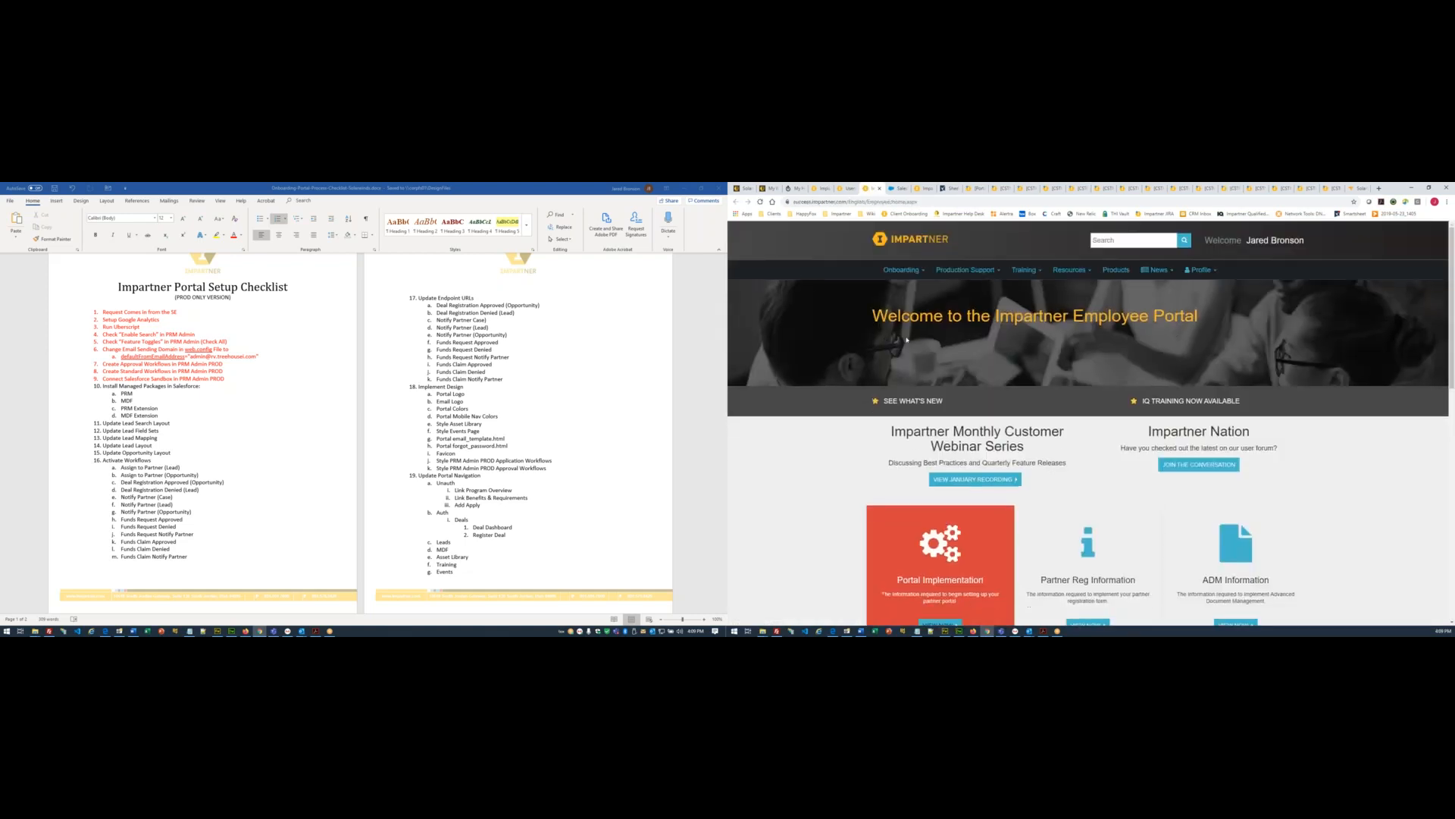
pyautogui.click(902, 270)
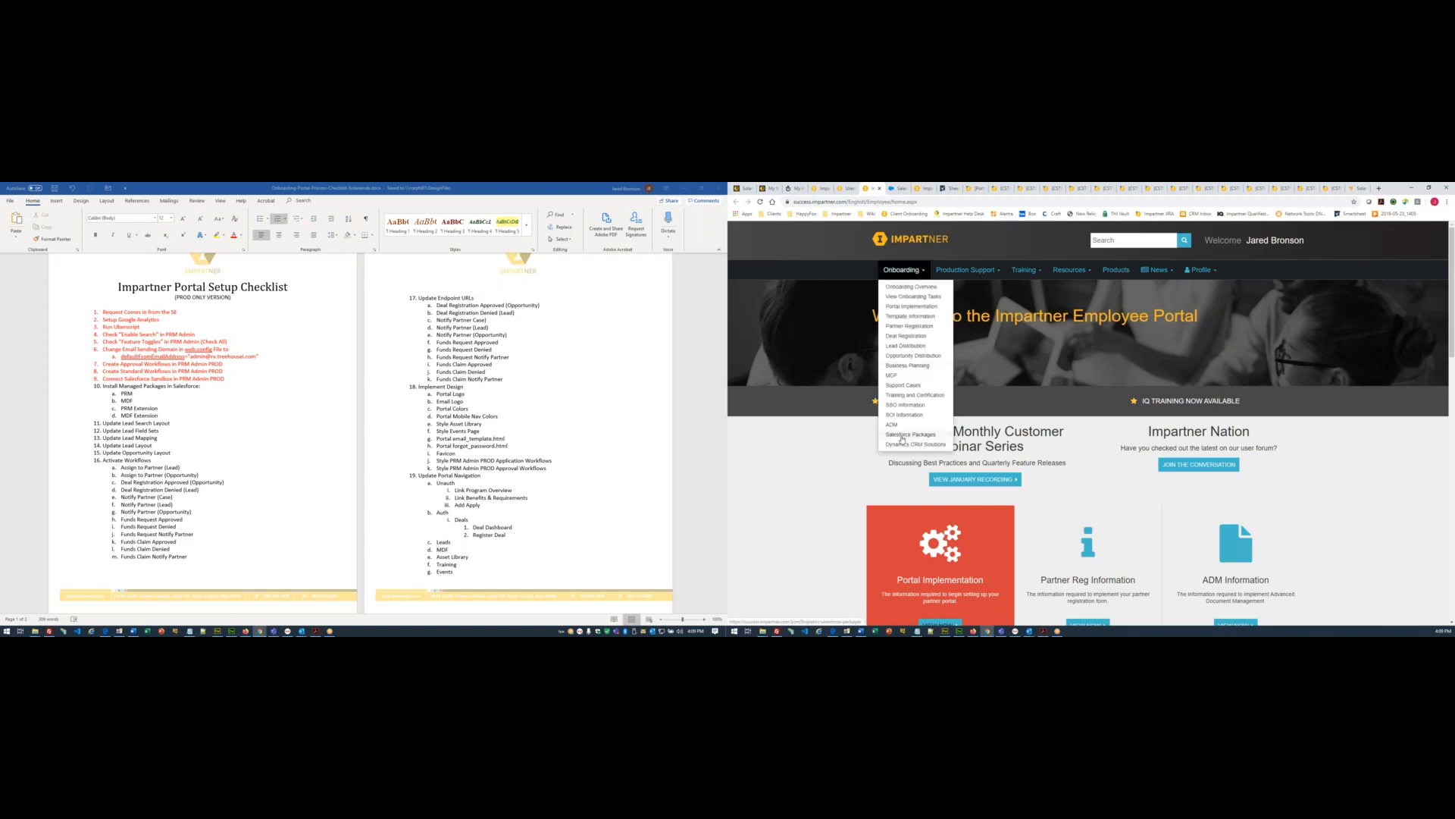
pyautogui.click(902, 436)
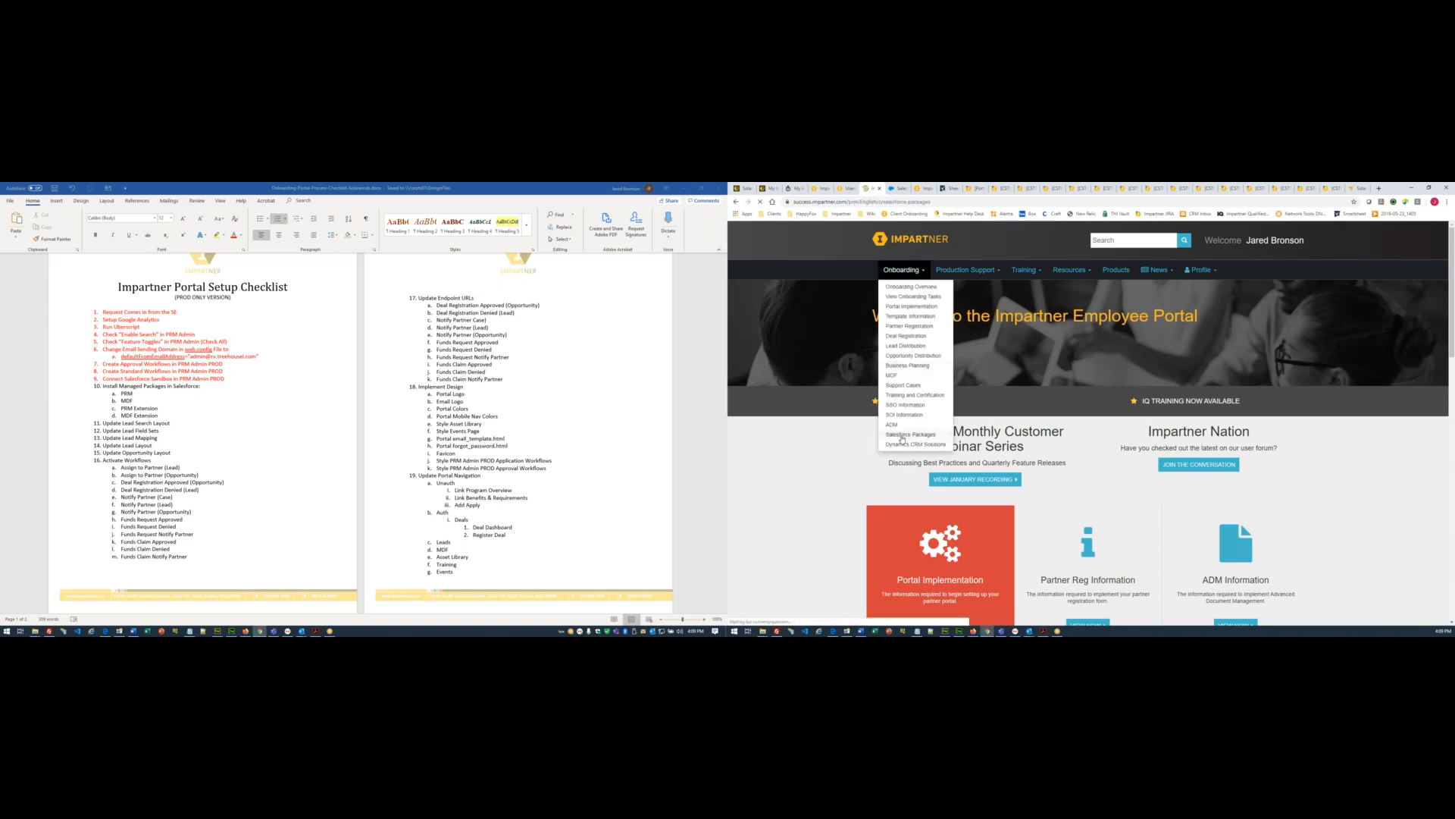
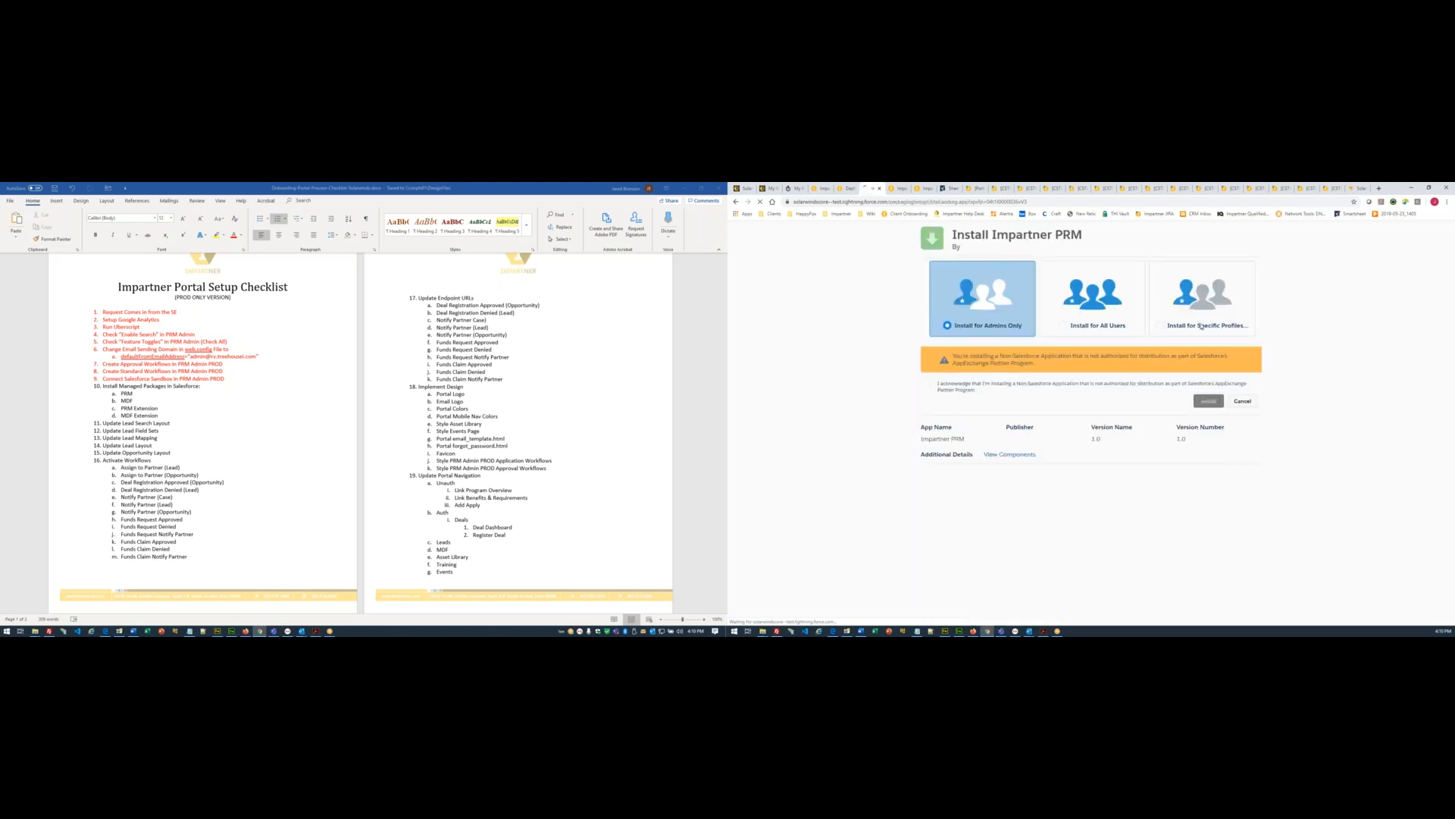
# - Install Impartner PRM 1.0 for all users, acknowledging the non-authorized application warning
pyautogui.click(1104, 331)
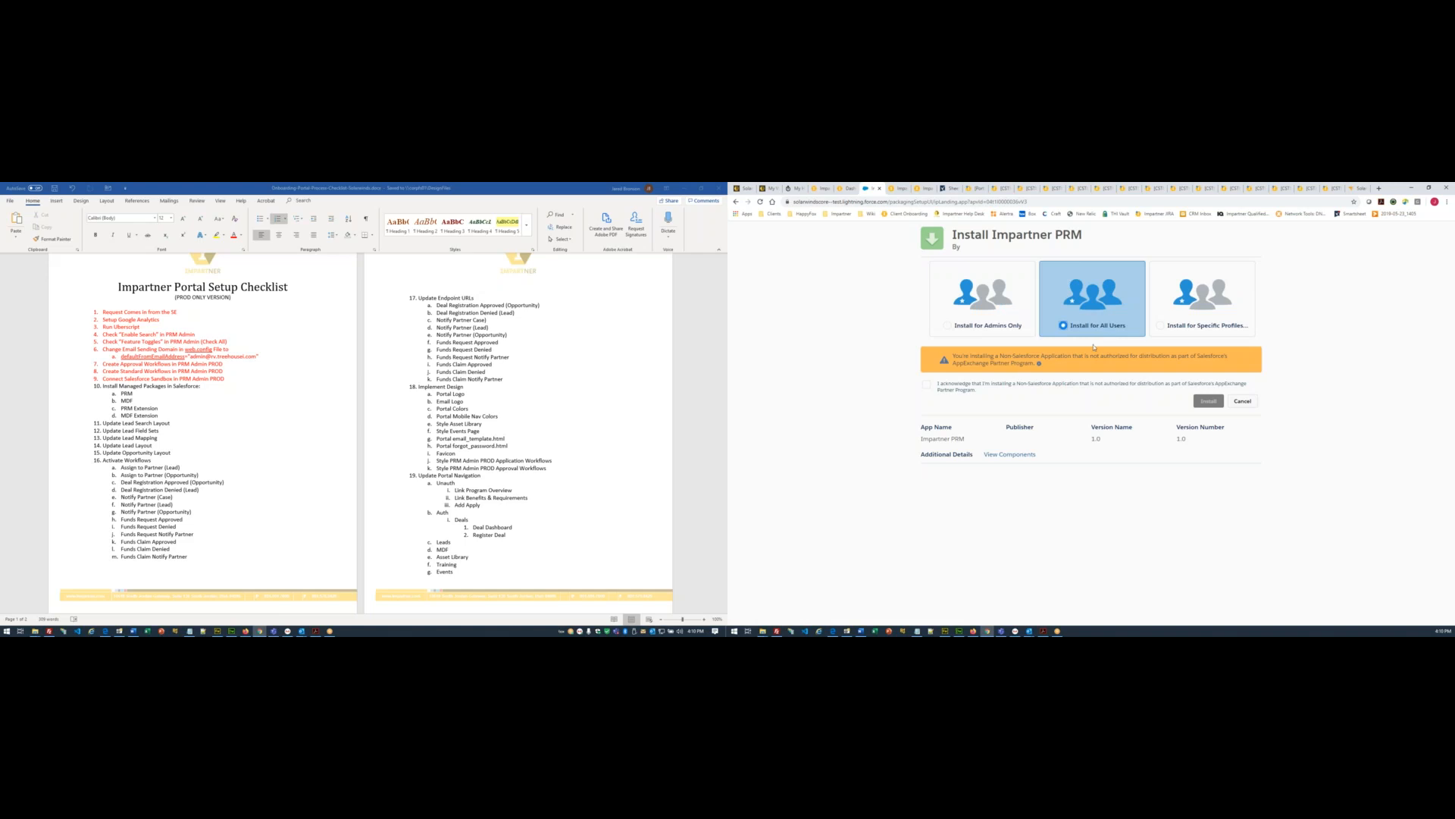
pyautogui.click(928, 385)
pyautogui.click(1210, 402)
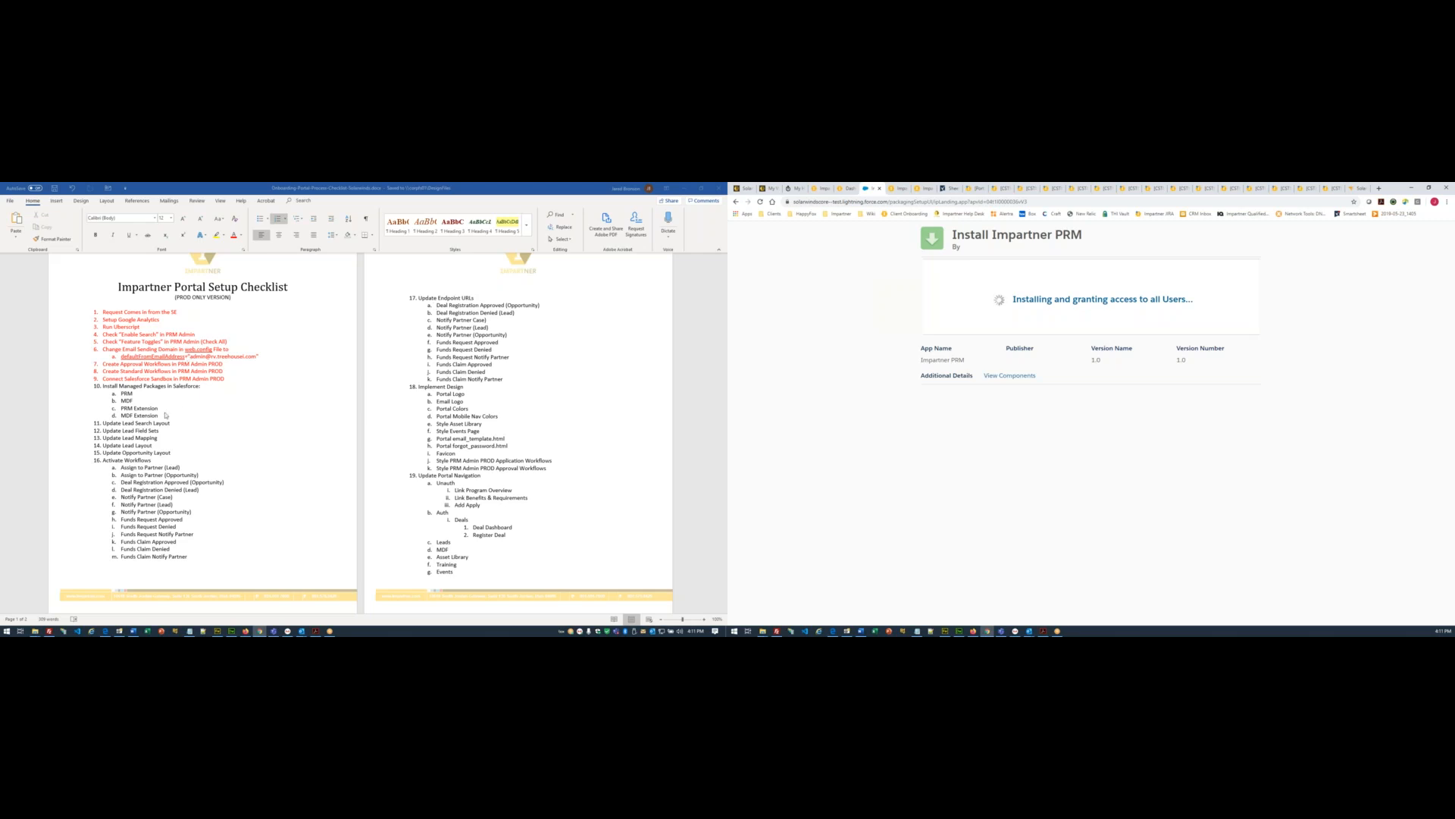
pyautogui.hotkey('alt', 'Tab')
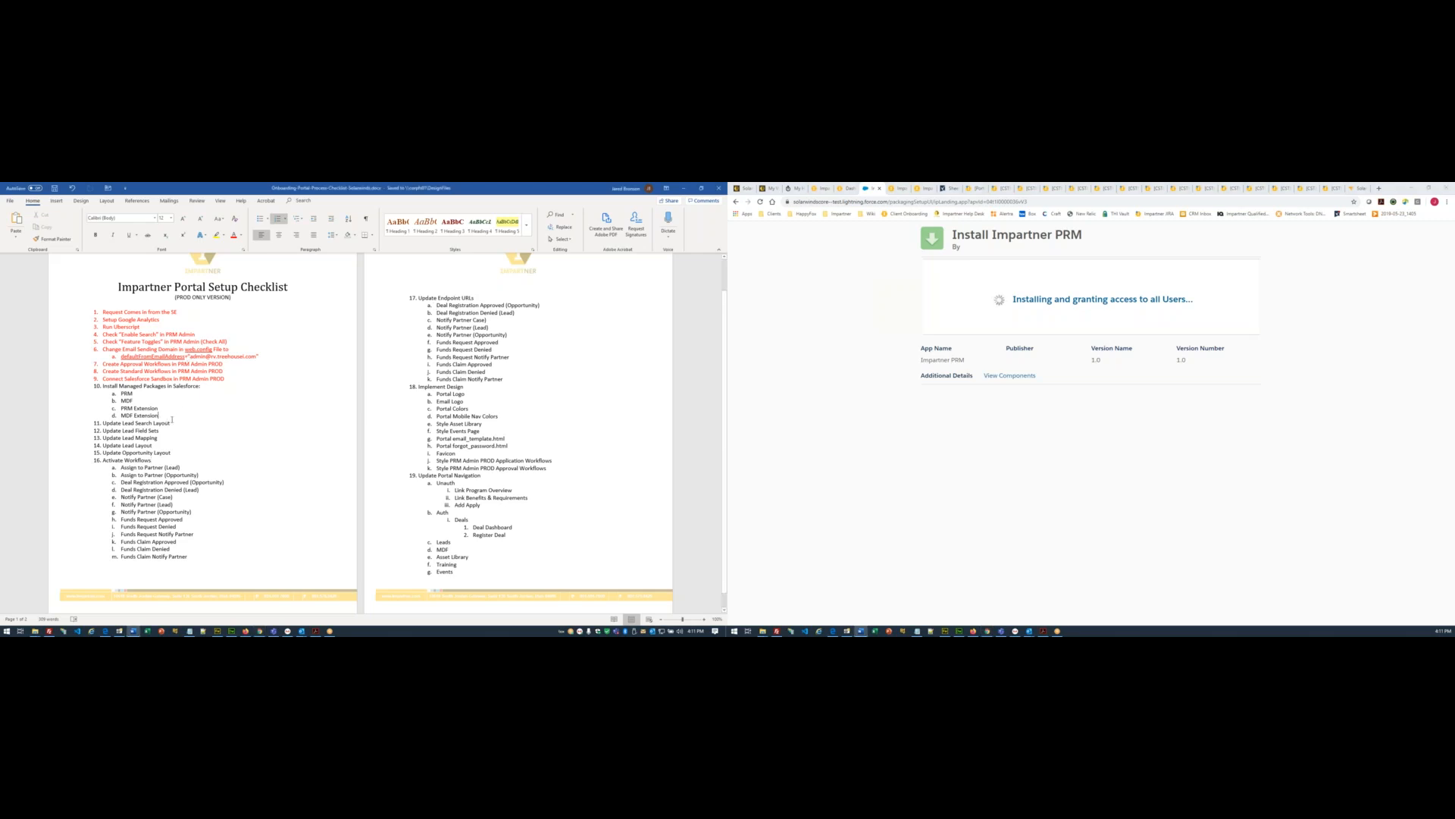
# - Add a new checklist line below MDF Extension and dismiss the long-install notice to return to Setup
pyautogui.press('Return')
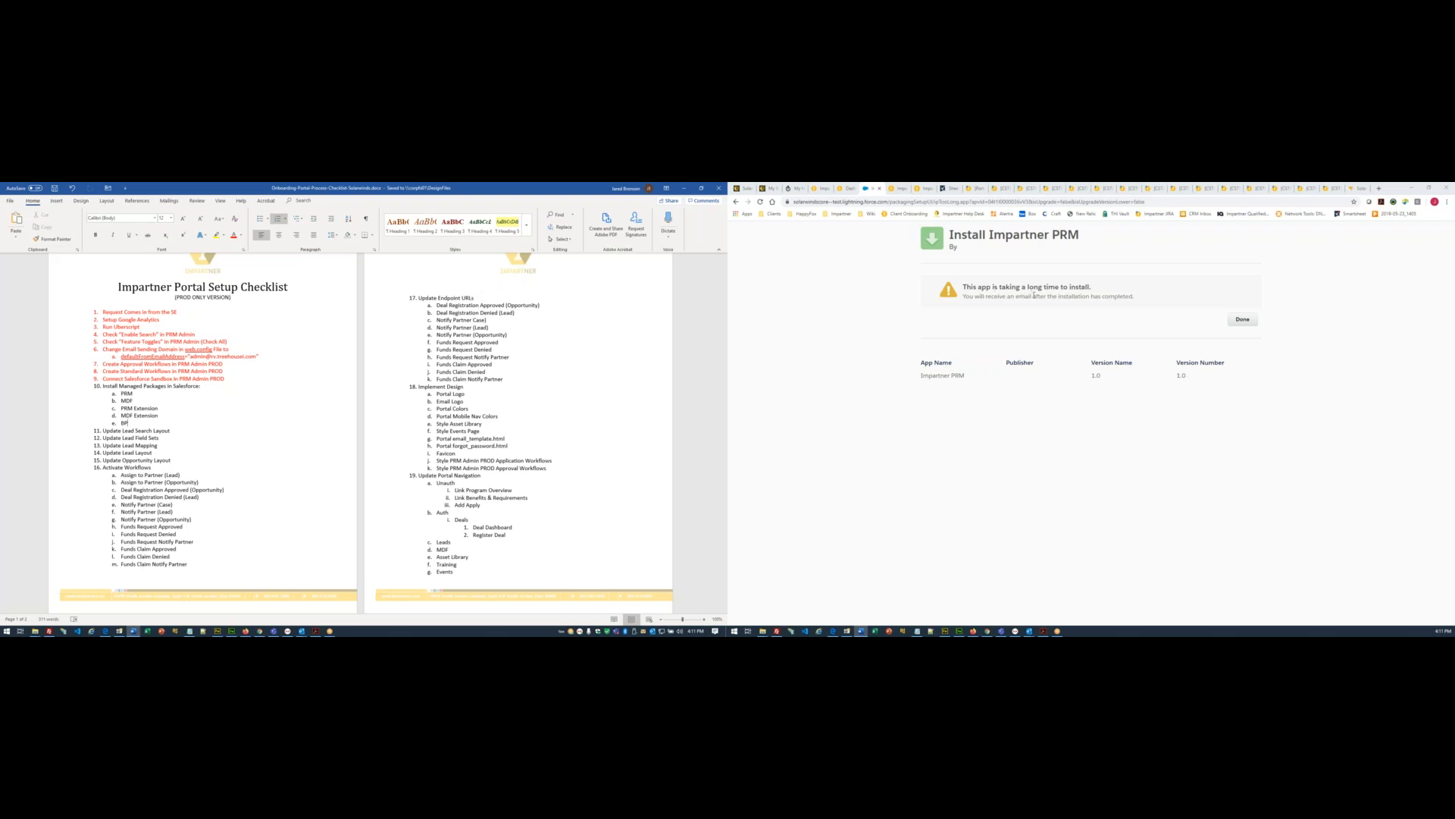
pyautogui.click(1244, 319)
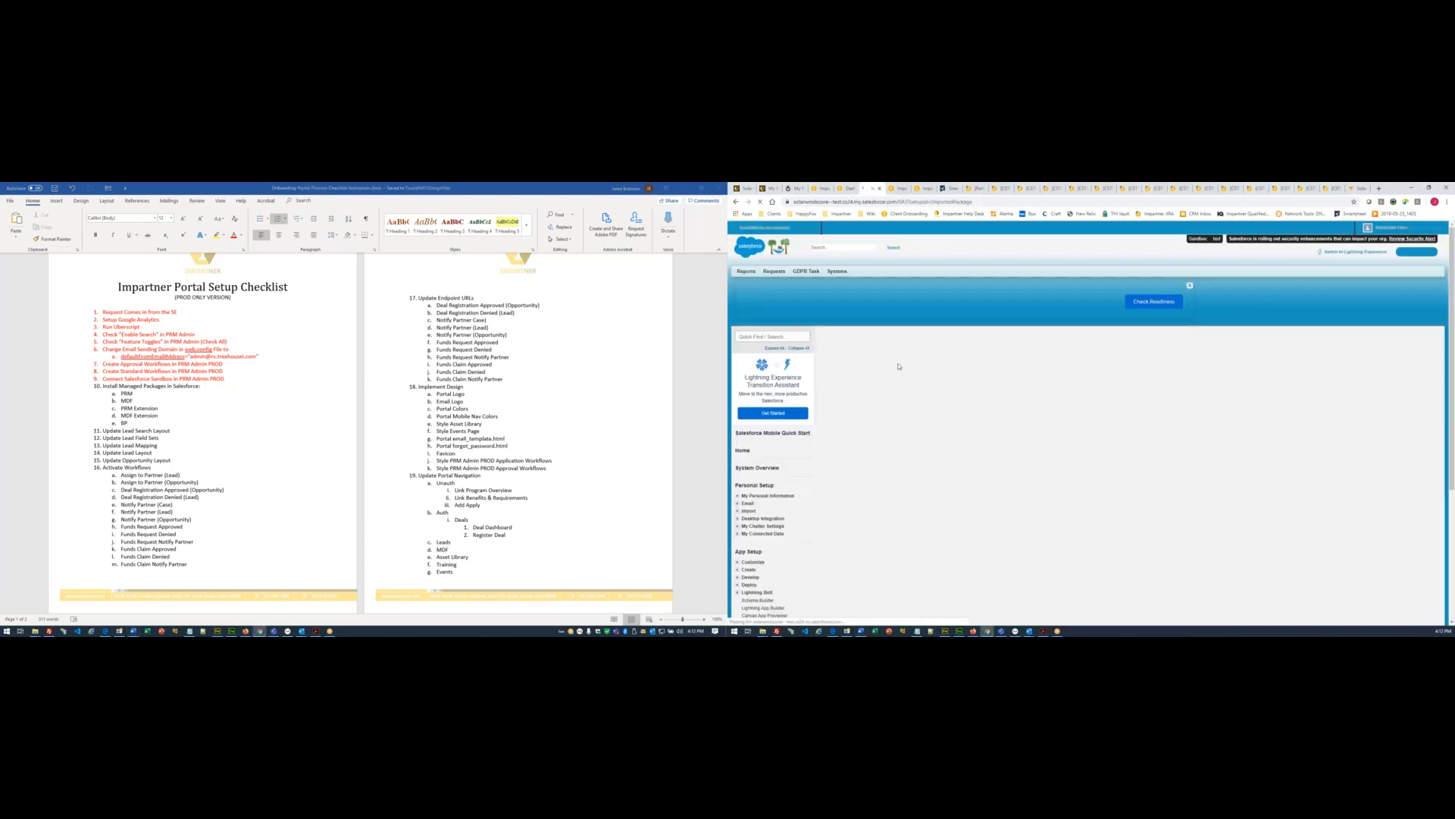
# - Scroll through the Installed Packages list and search it for 'impartner'
pyautogui.scroll(-1, 1061, 371)
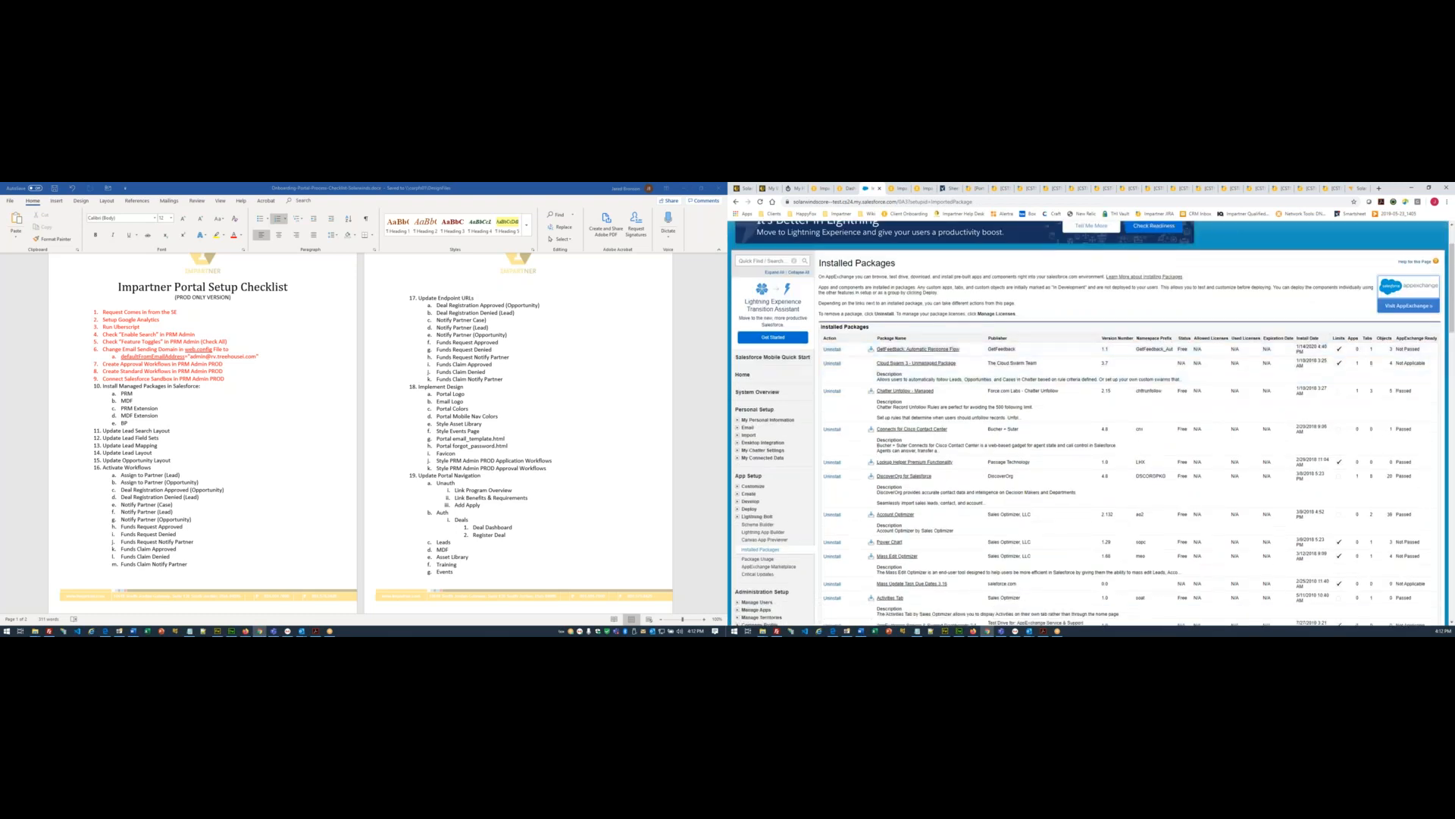
pyautogui.scroll(-4, 887, 449)
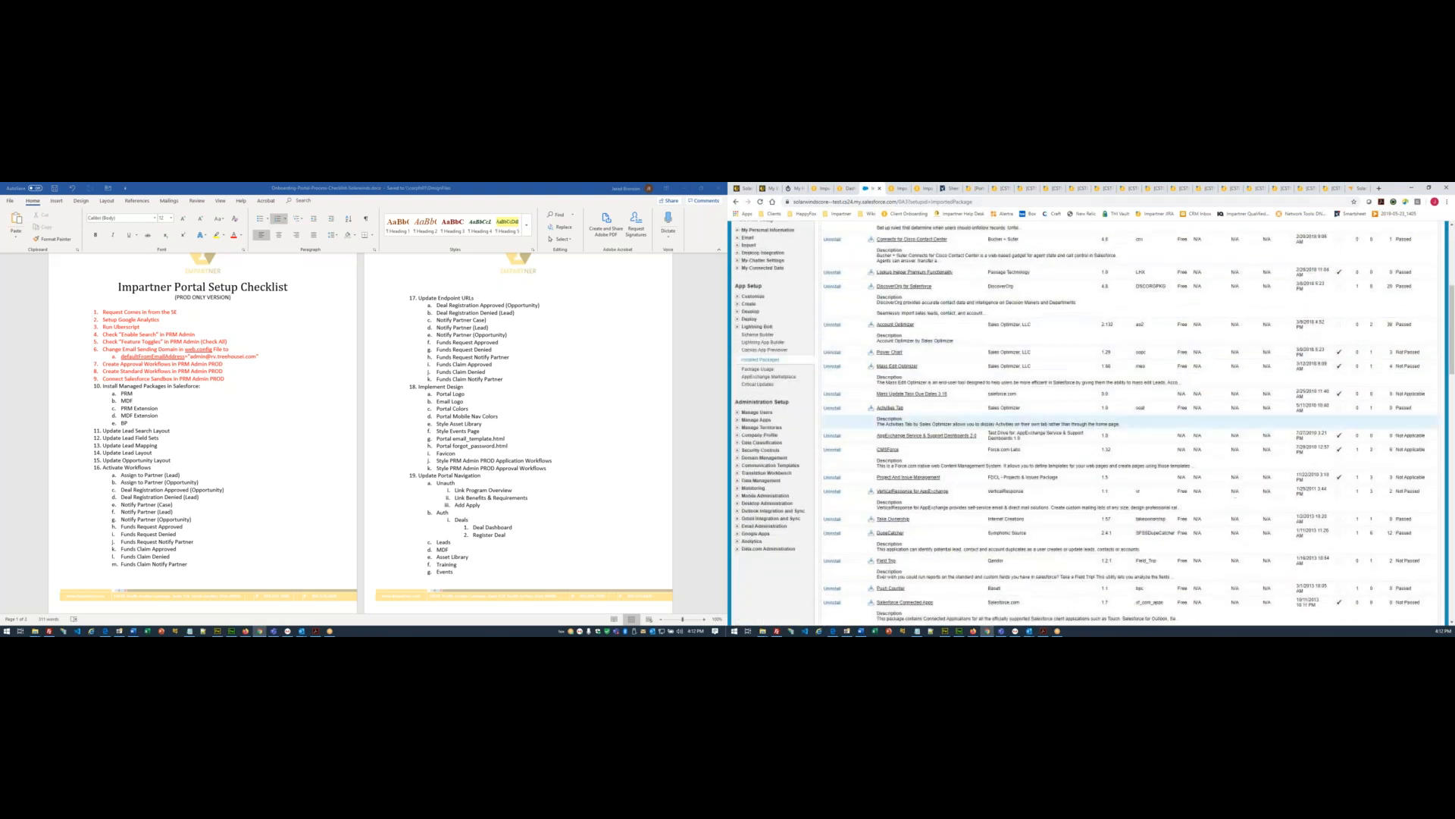
pyautogui.scroll(-4, 887, 449)
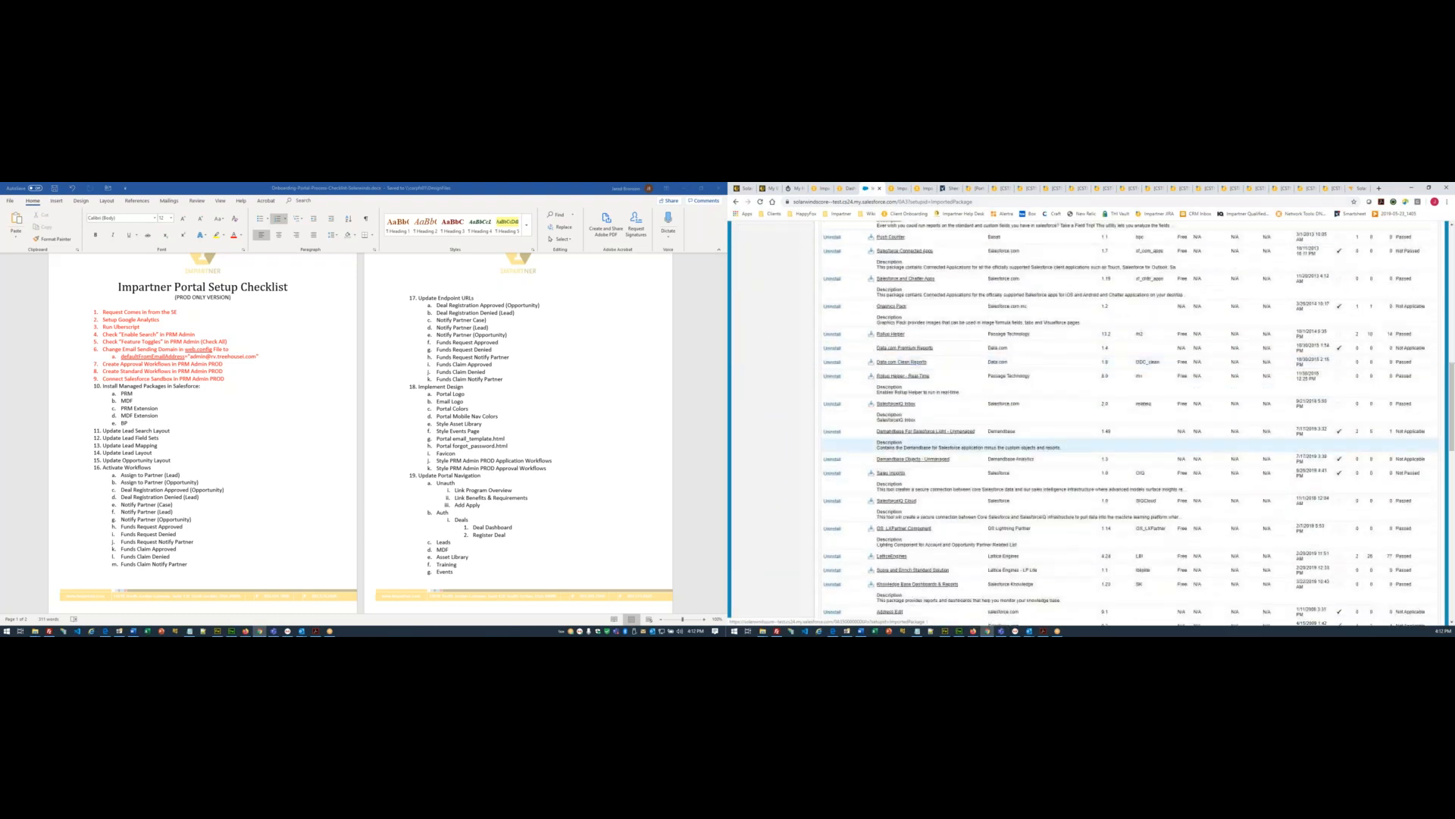
pyautogui.scroll(5, 908, 449)
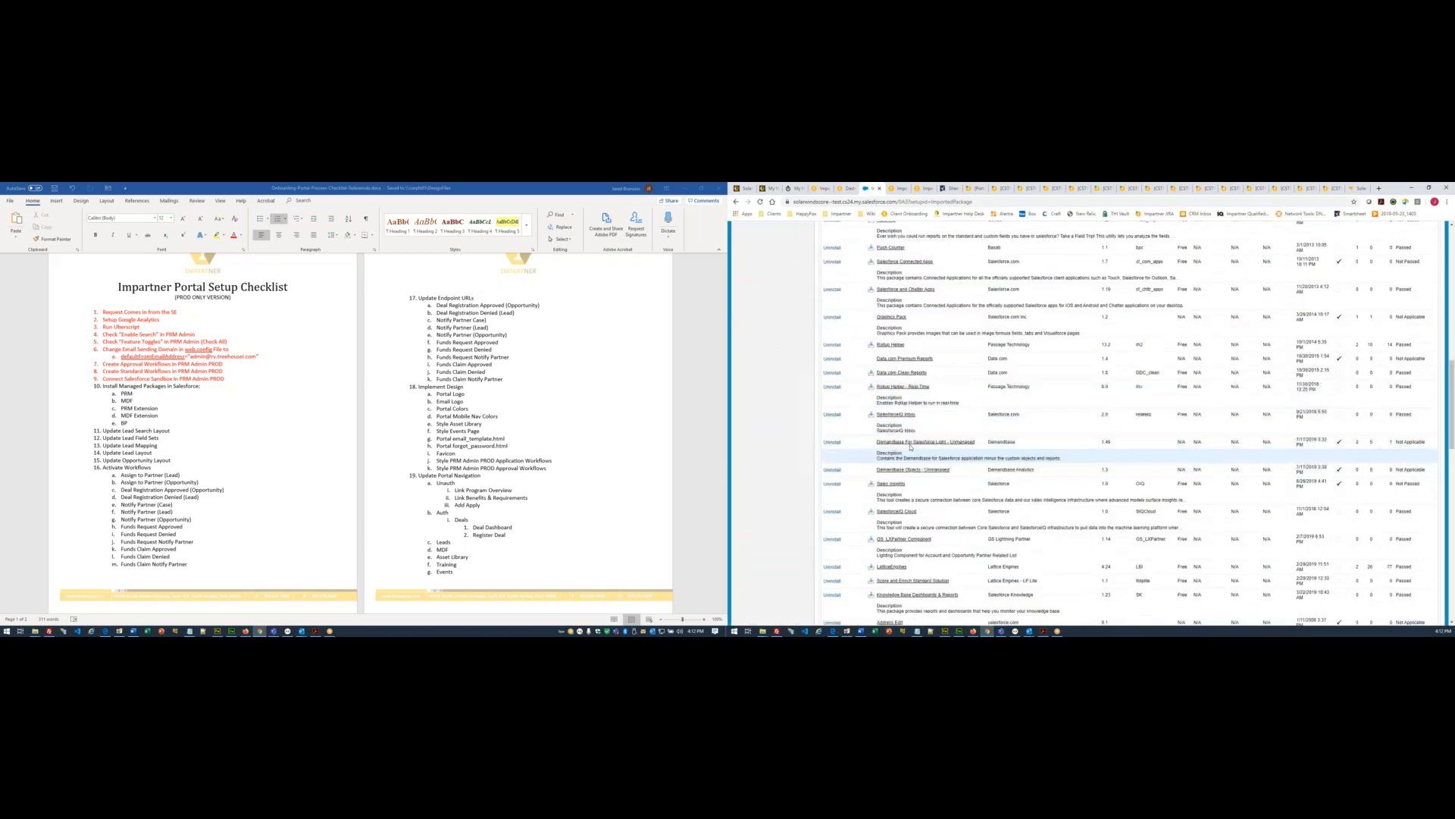
pyautogui.scroll(5, 910, 449)
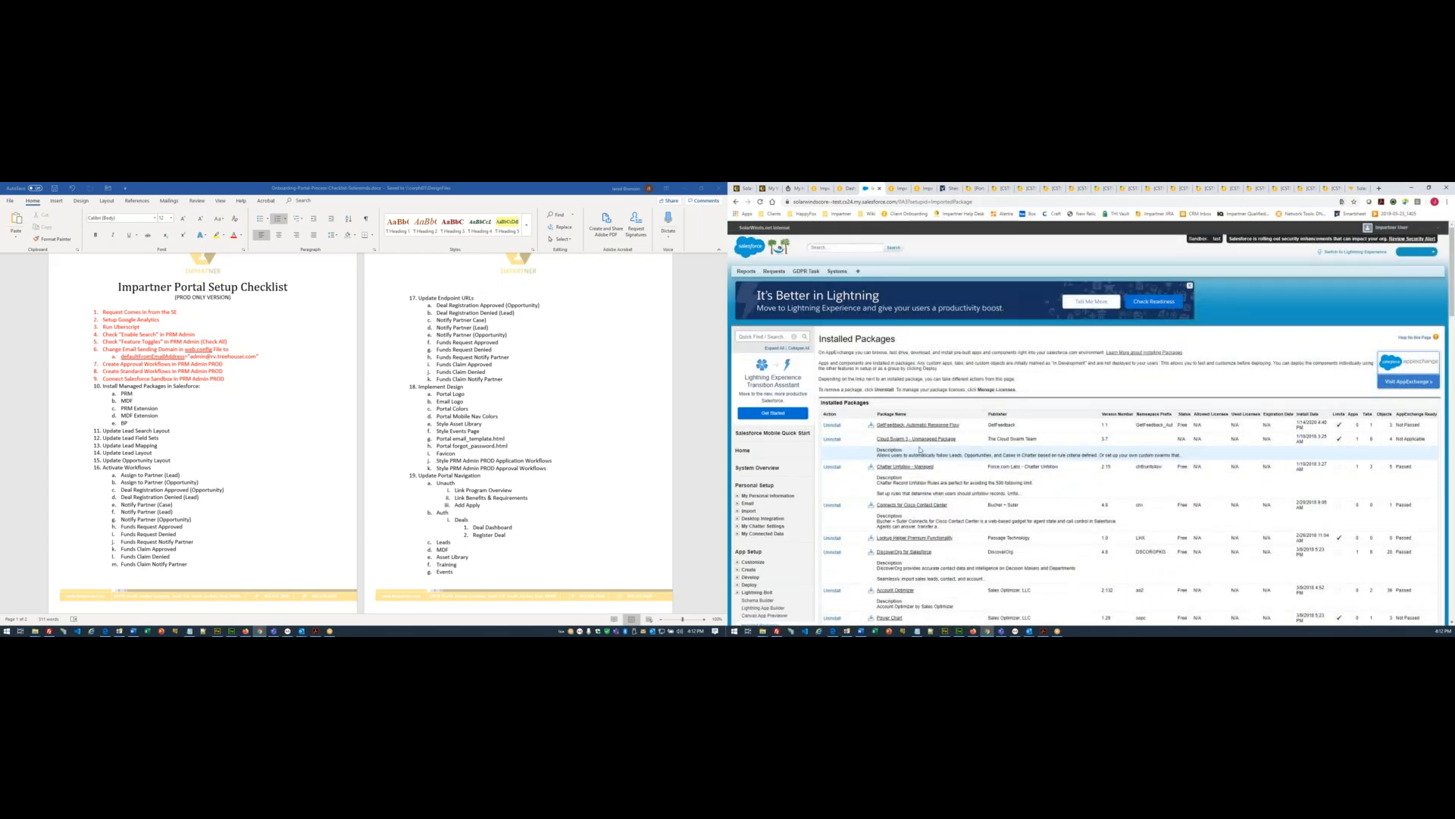
pyautogui.hotkey('ctrl', 'f')
pyautogui.write('impartner')
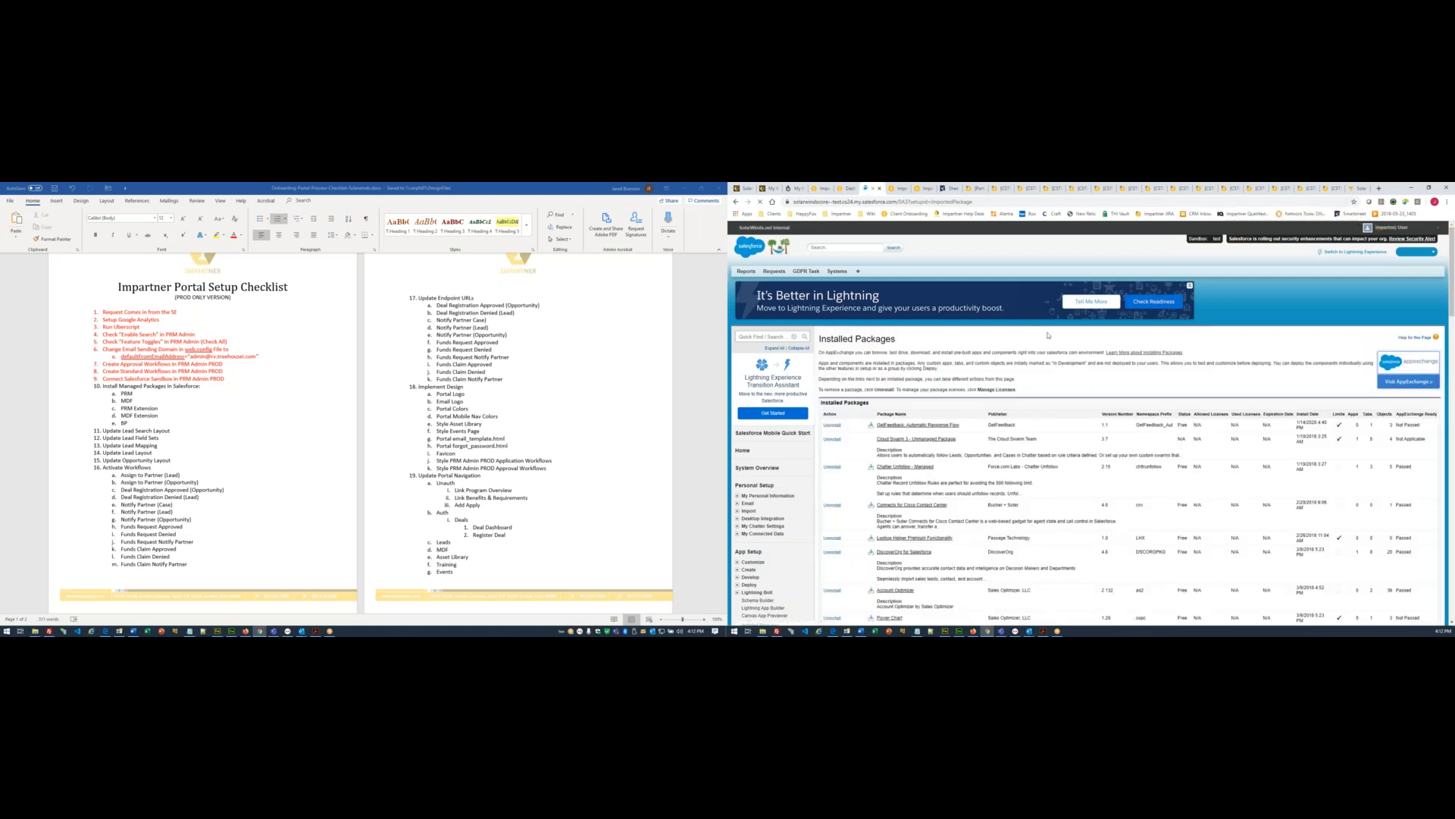
pyautogui.scroll(-5, 1049, 393)
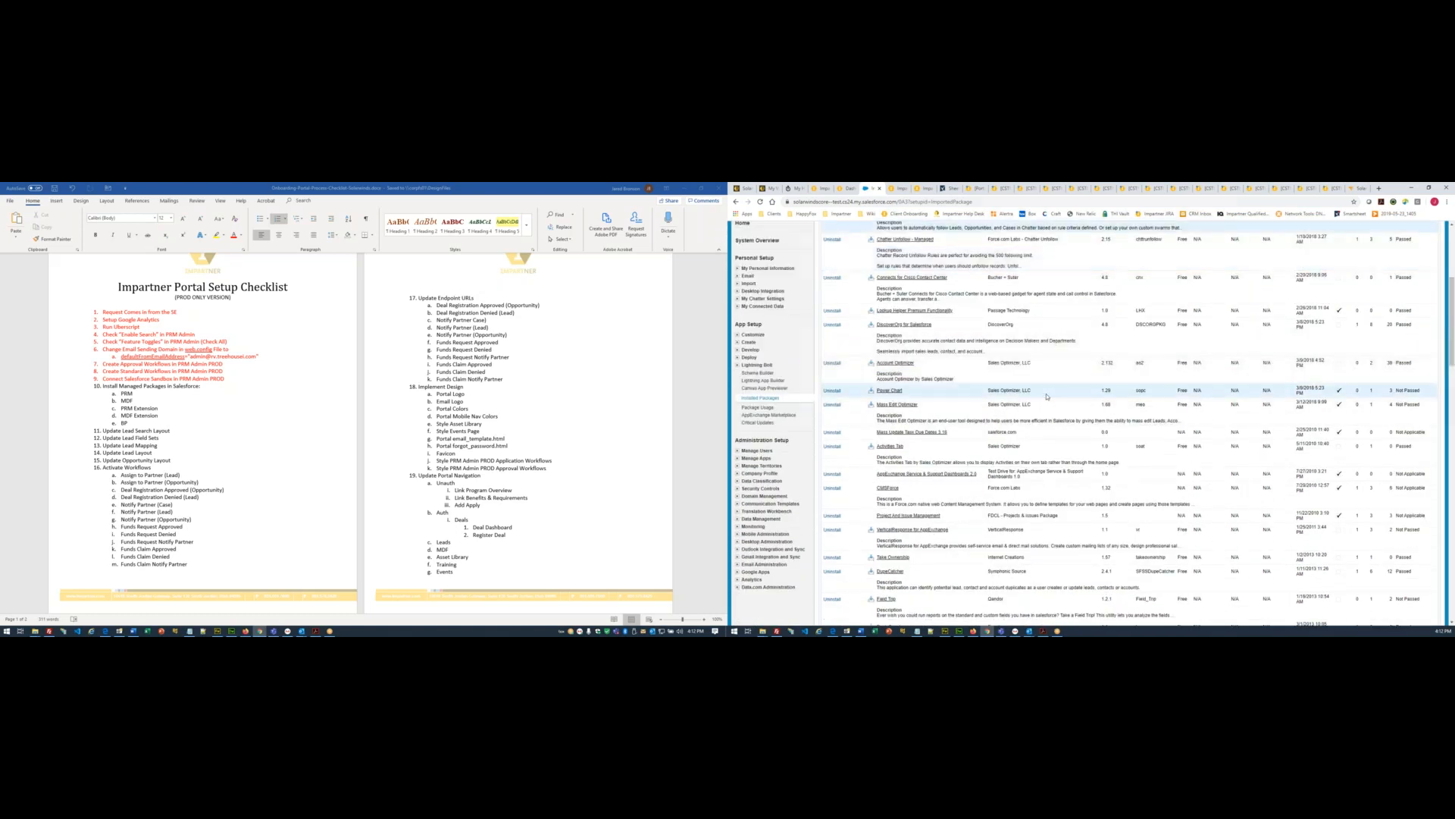
pyautogui.scroll(5, 1047, 395)
# - Reload Installed Packages and search again for 'impartner'; no Impartner package is listed yet
pyautogui.hotkey('ctrl', 'f')
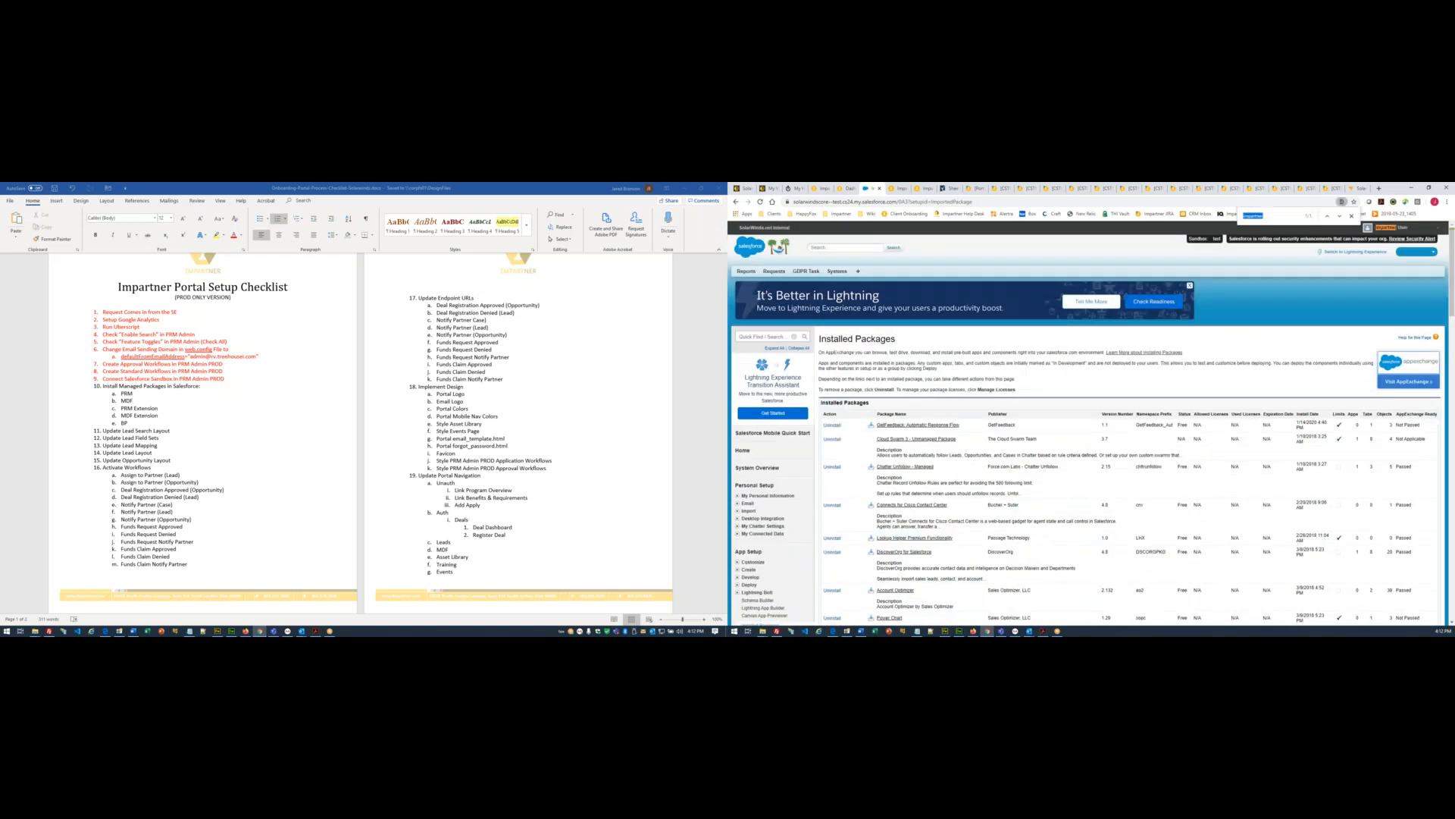
pyautogui.press('F5')
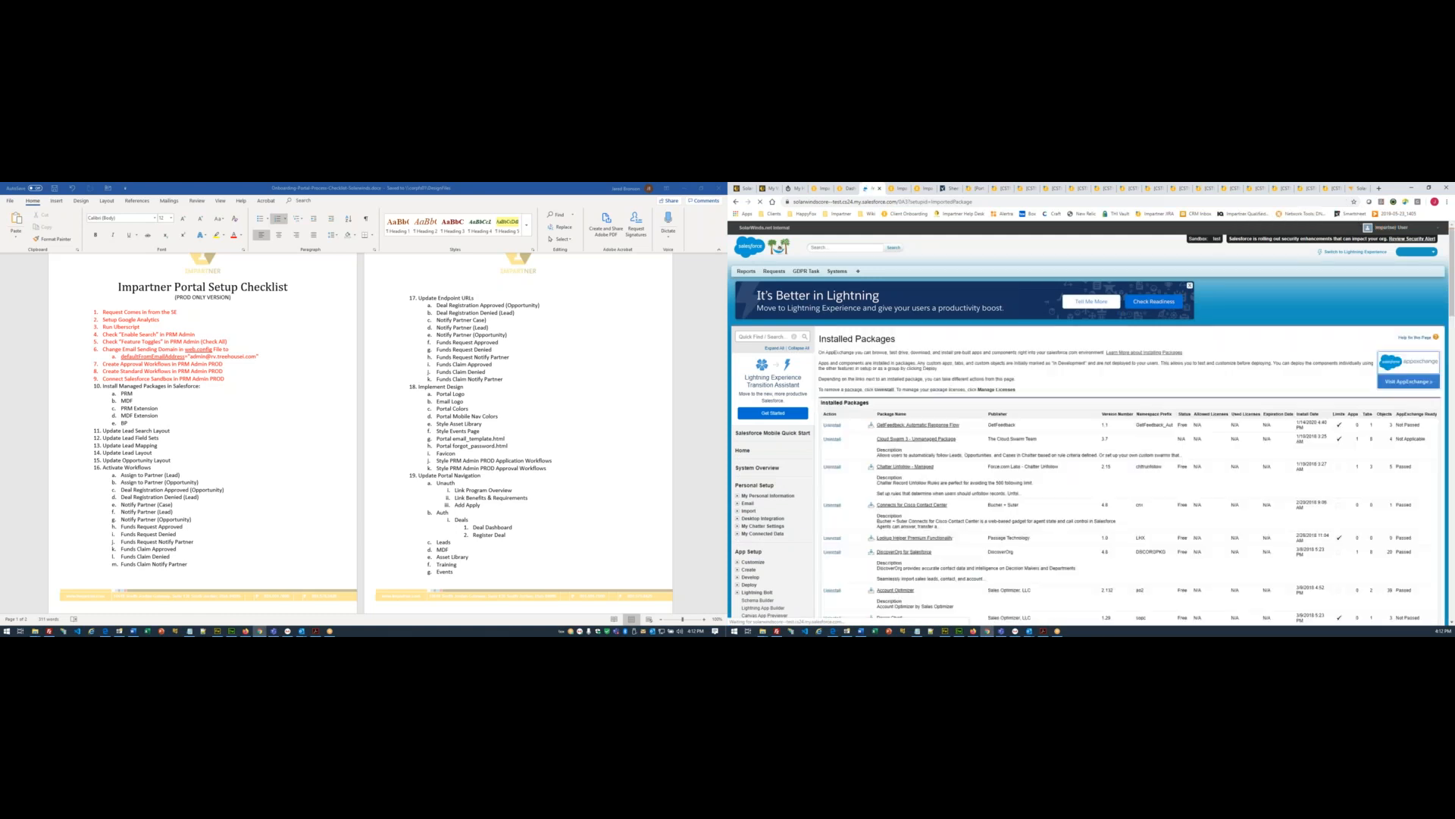
pyautogui.hotkey('ctrl', 'f')
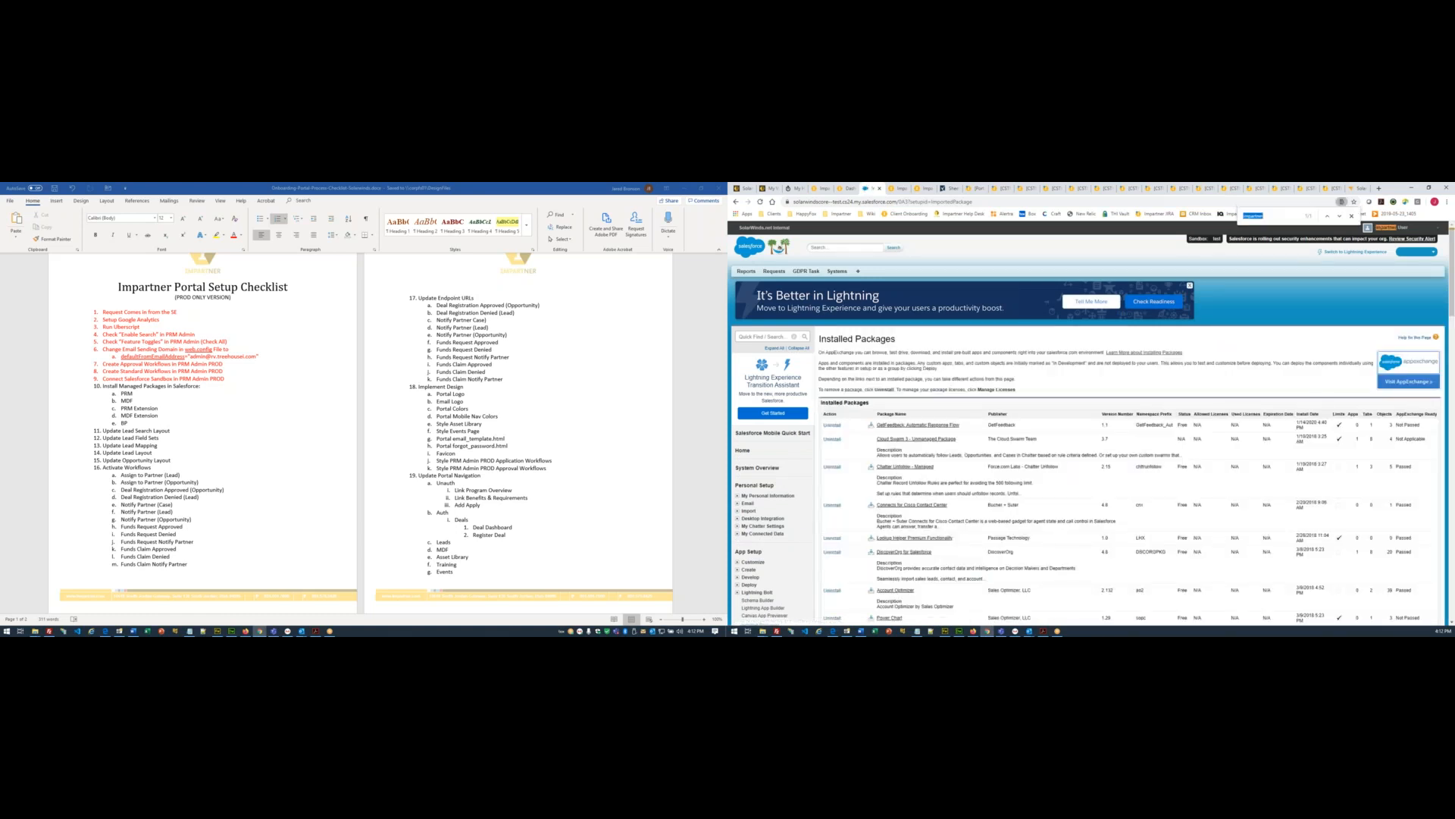
pyautogui.click(1096, 392)
pyautogui.press('F5')
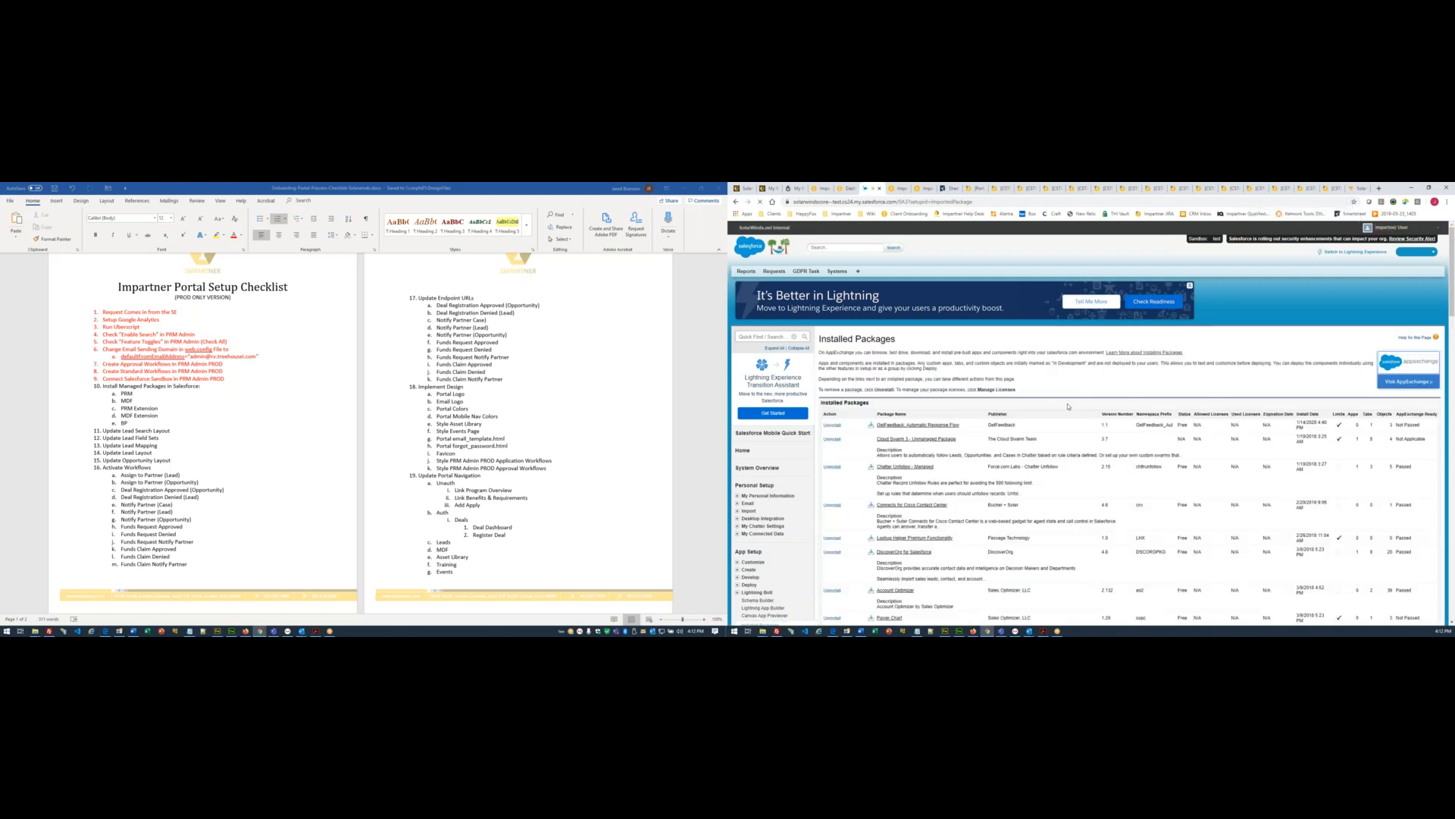
pyautogui.scroll(-10, 1066, 381)
pyautogui.scroll(-7, 1069, 407)
pyautogui.scroll(-7, 1068, 407)
pyautogui.scroll(-8, 1068, 407)
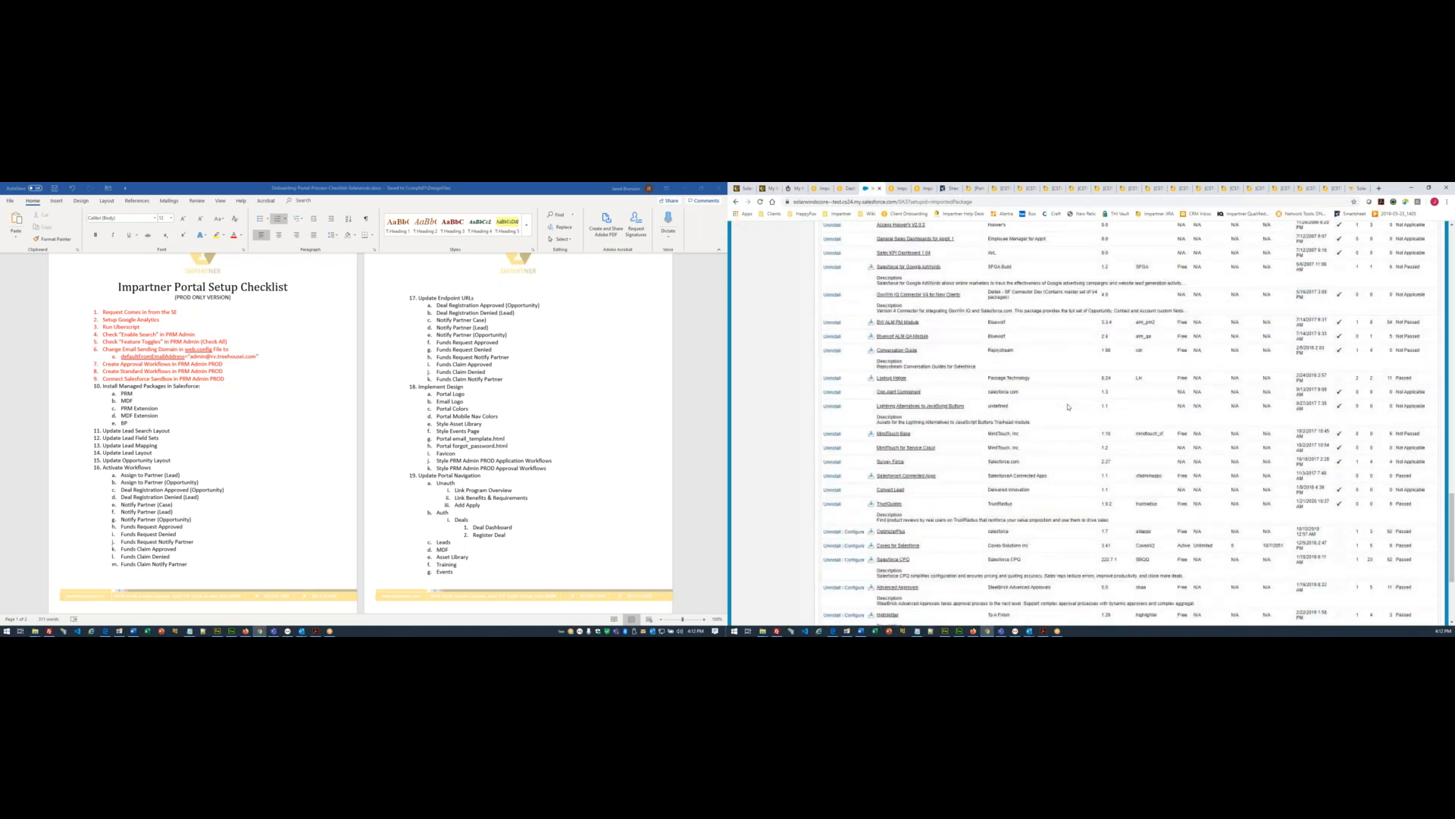
pyautogui.scroll(-5, 1068, 407)
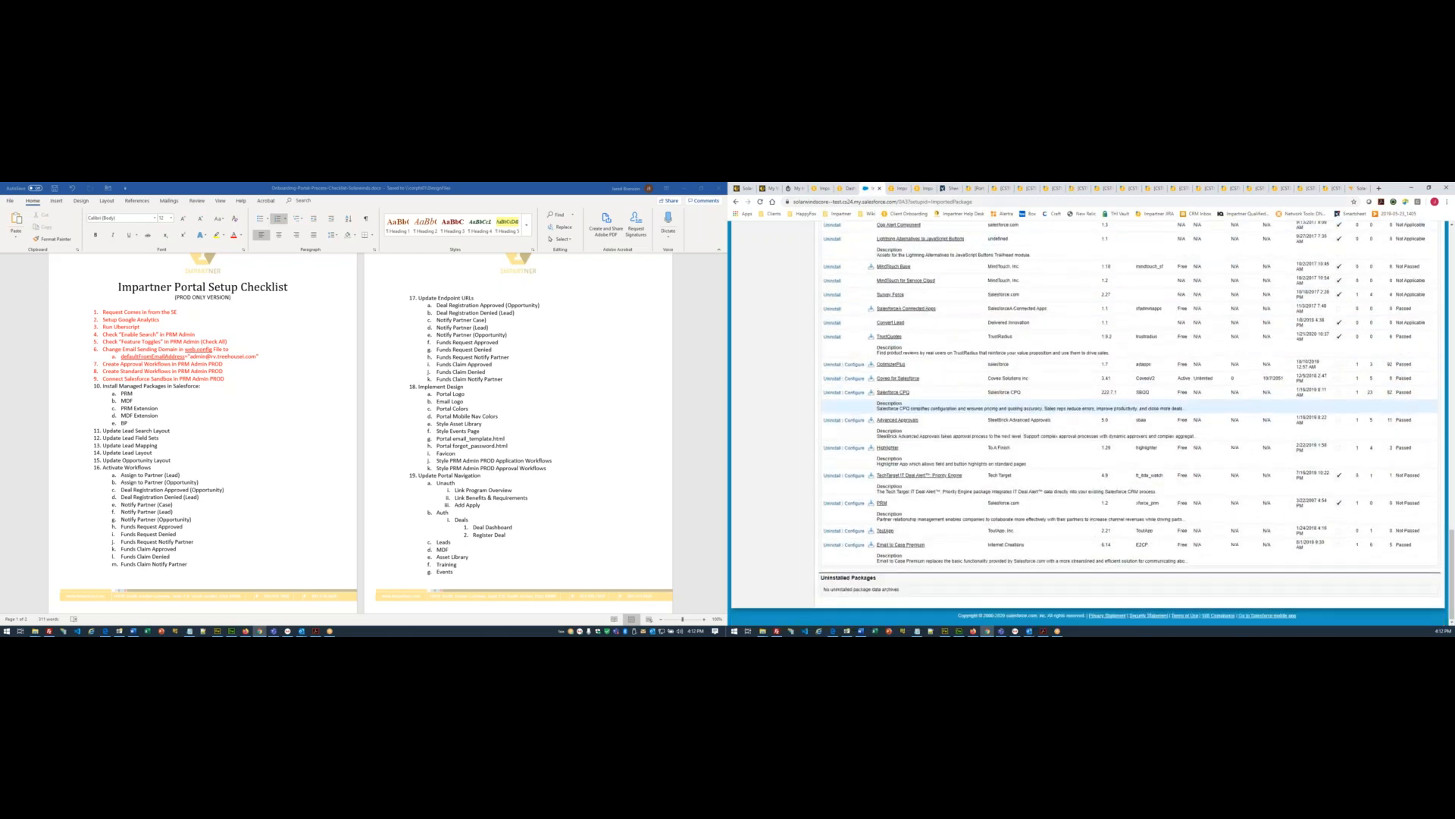
pyautogui.scroll(20, 1068, 407)
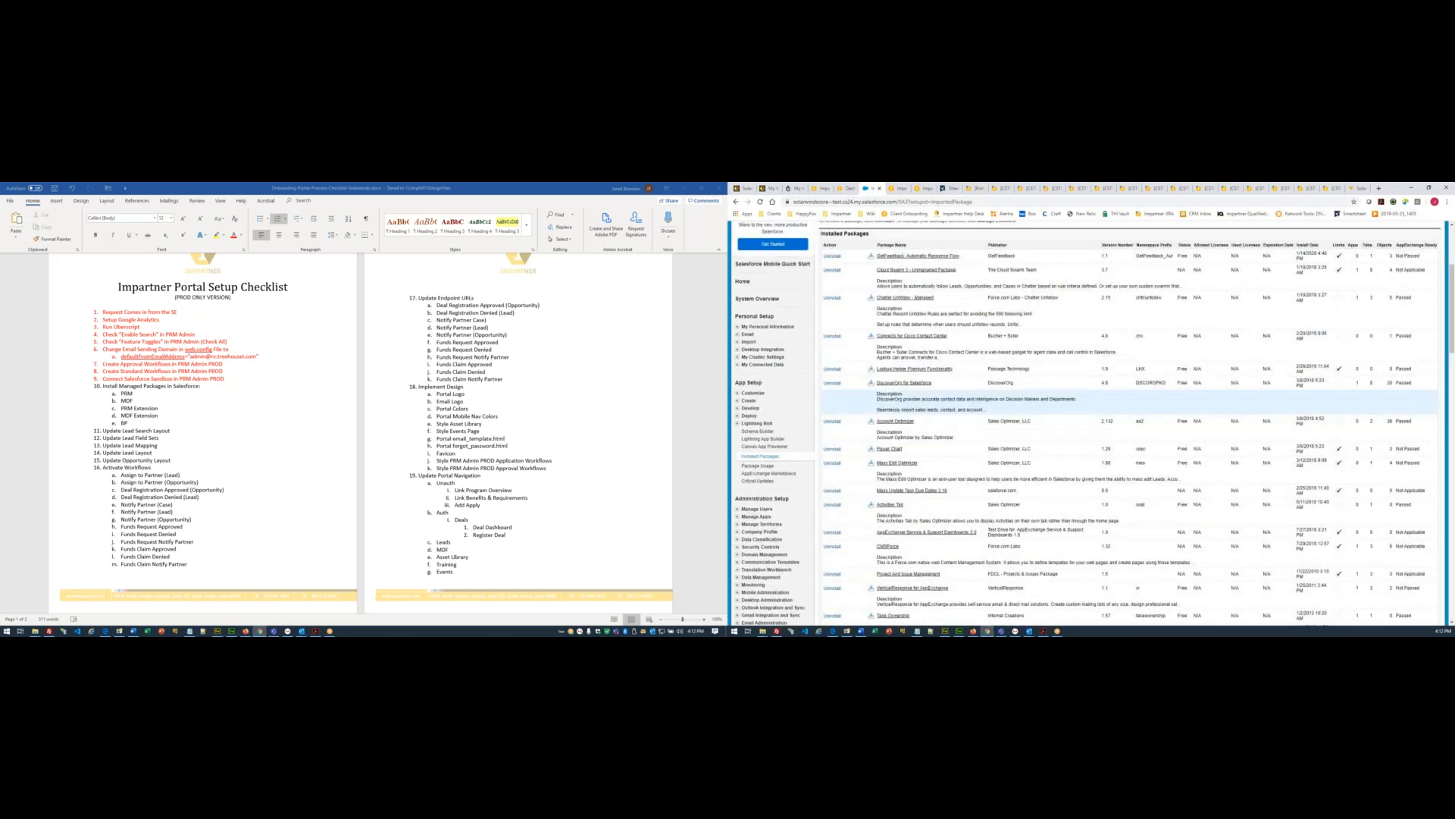
pyautogui.scroll(5, 1067, 407)
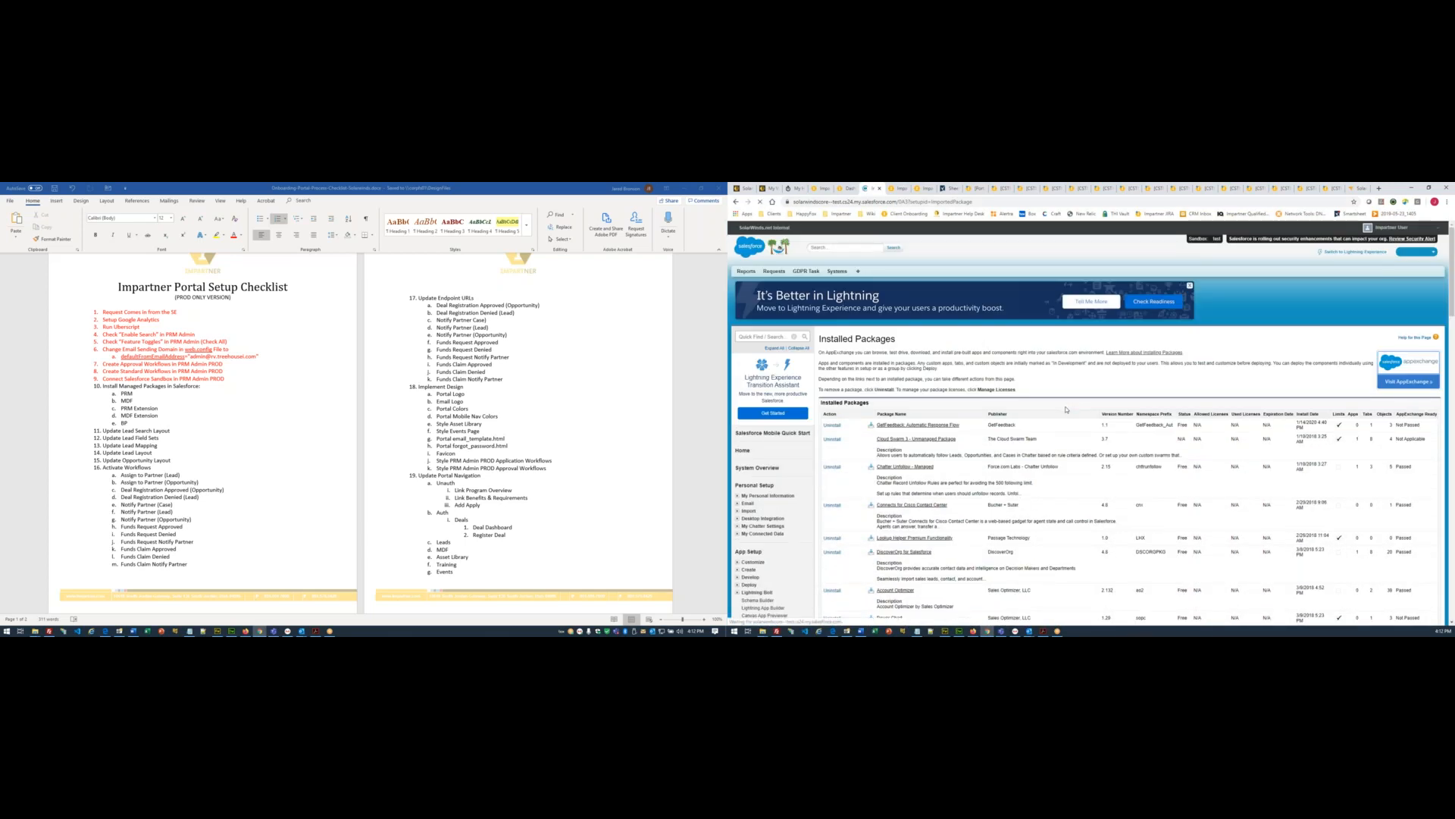
pyautogui.hotkey('ctrl', 'f')
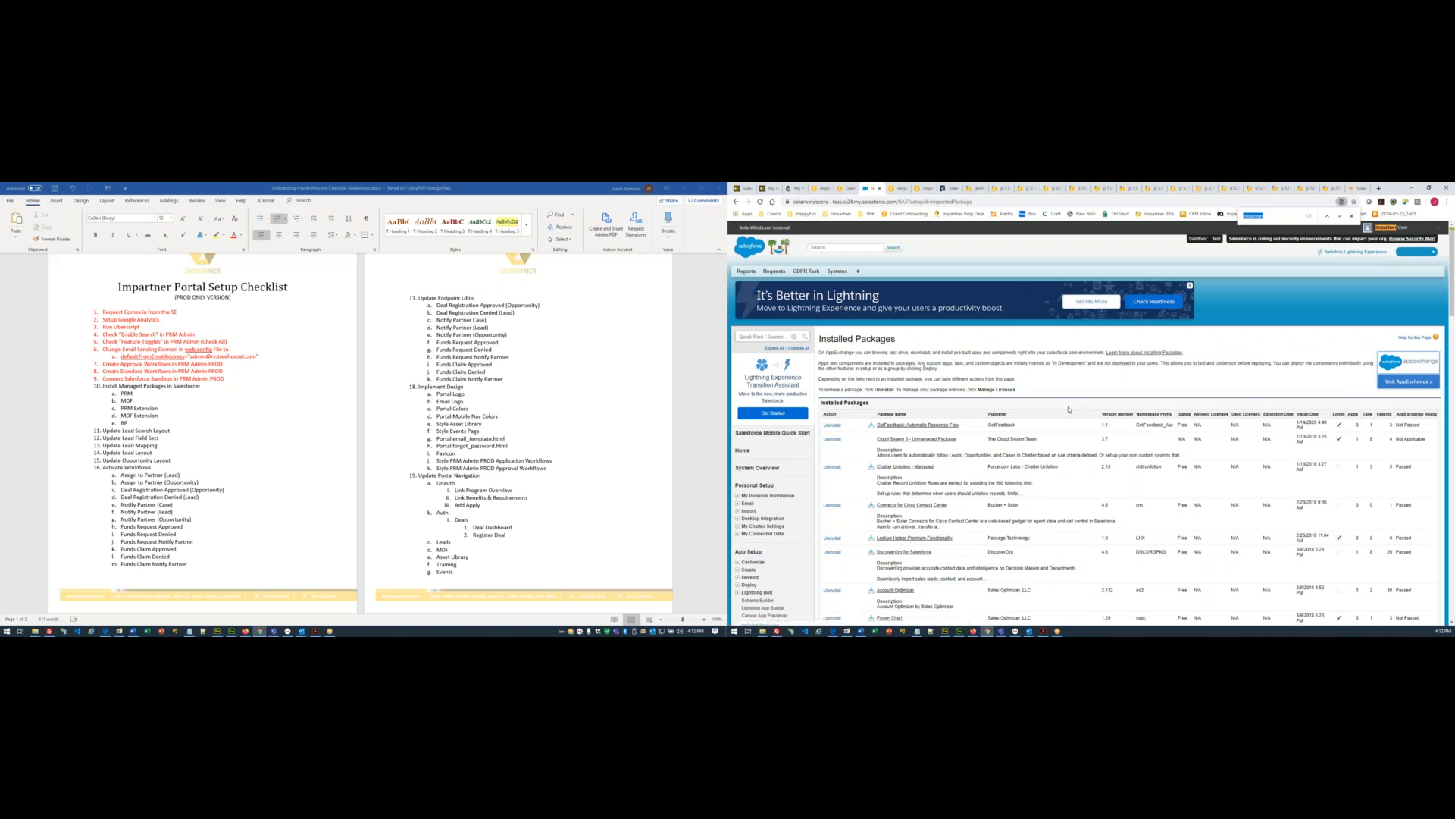
pyautogui.click(1265, 216)
pyautogui.press('F5')
pyautogui.hotkey('ctrl', 'f')
pyautogui.click(1266, 216)
# - Repeatedly reload Installed Packages and search the page for 'impartner'
pyautogui.press('F5')
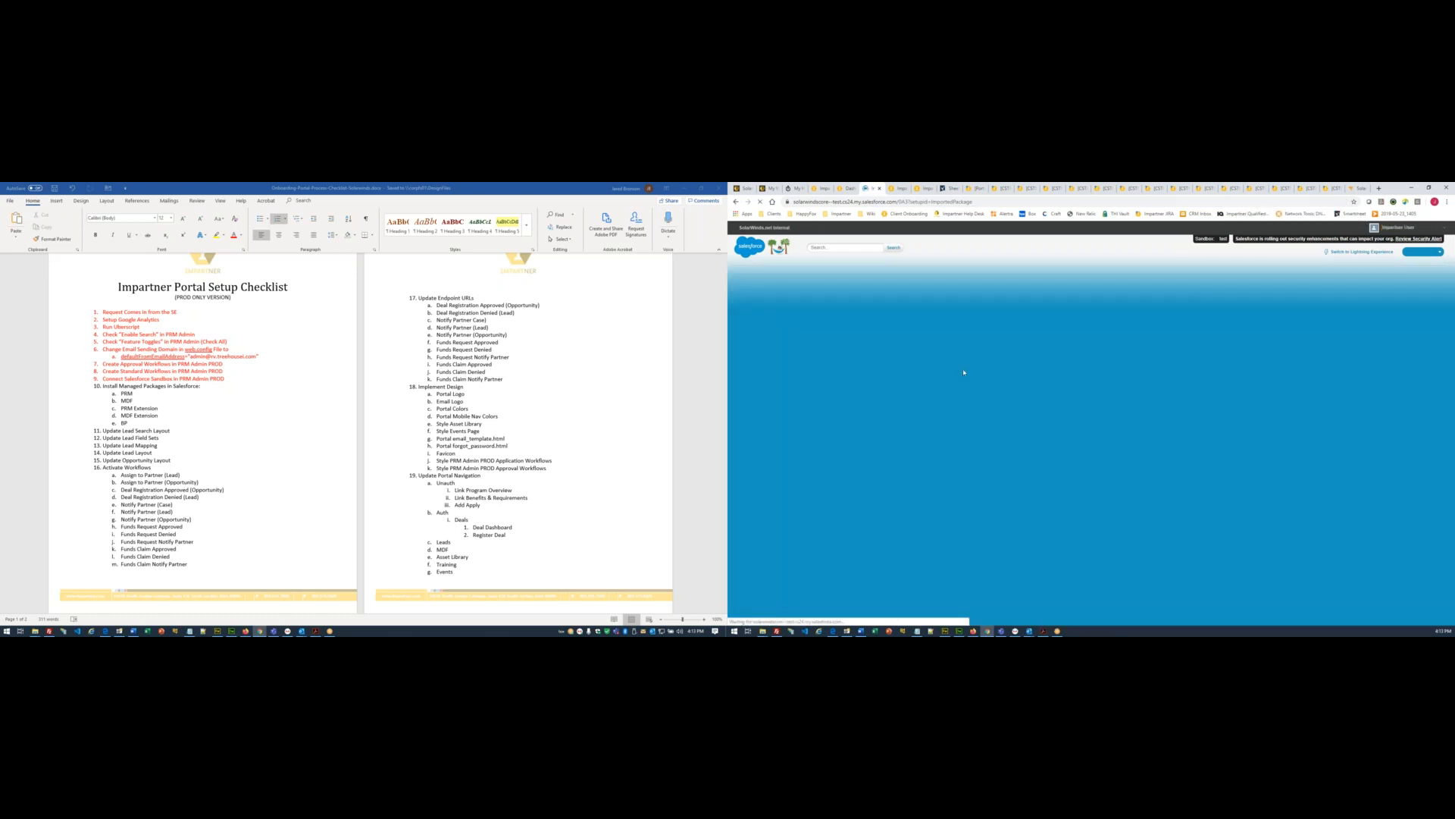
pyautogui.press('Return')
pyautogui.press('Return')
pyautogui.press('Return')
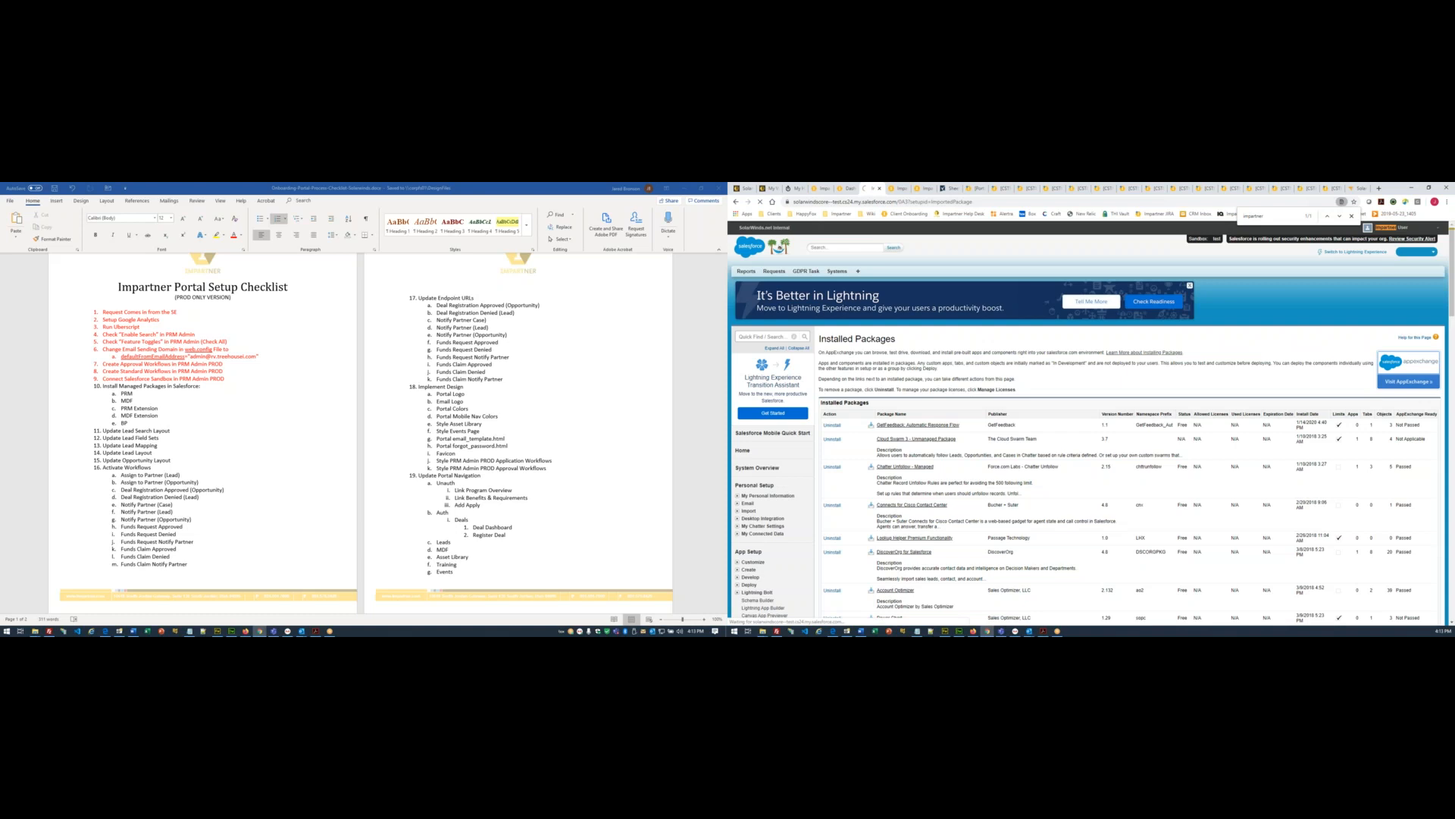
pyautogui.hotkey('ctrl', 'f')
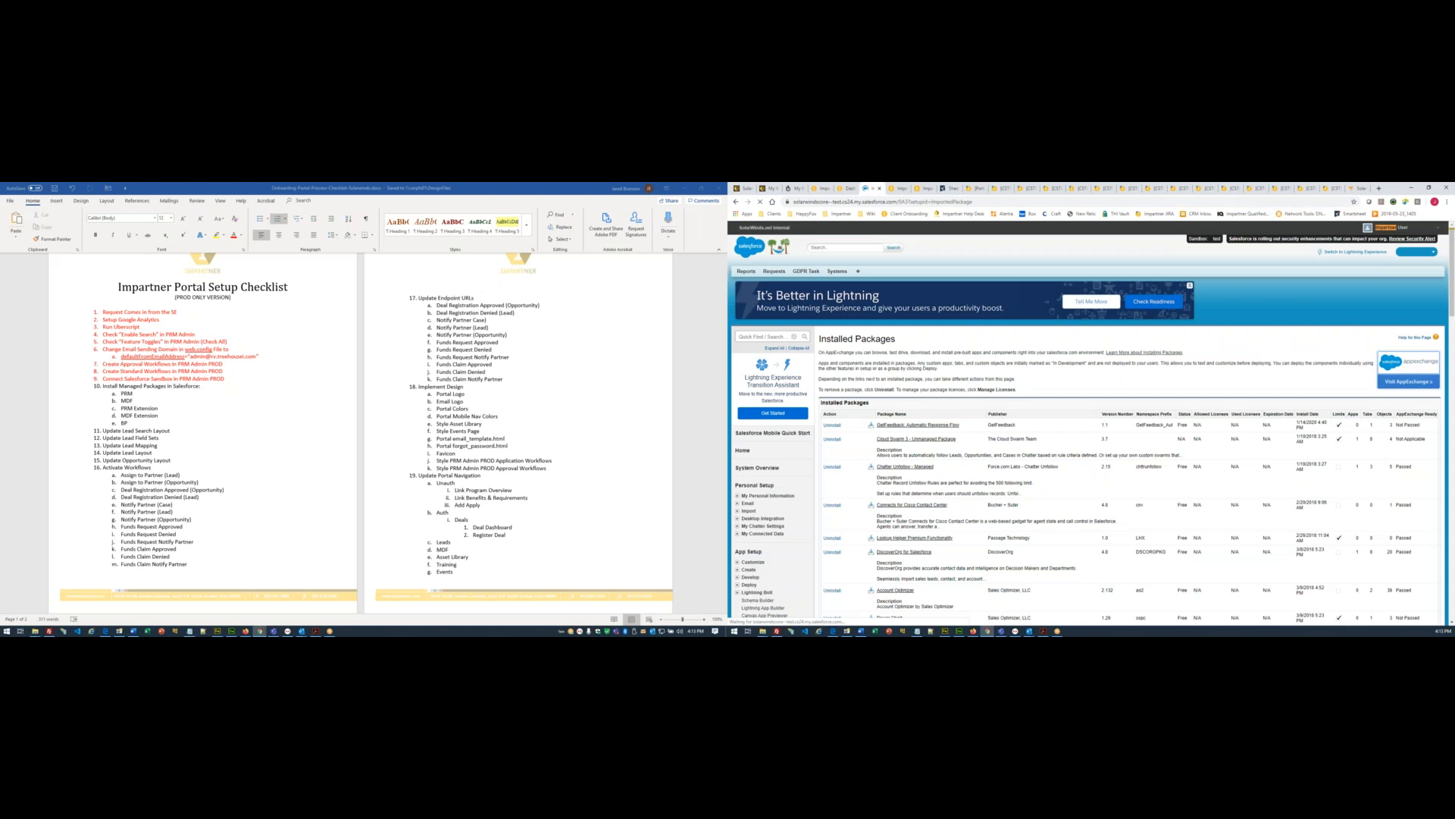
pyautogui.hotkey('ctrl', 'f')
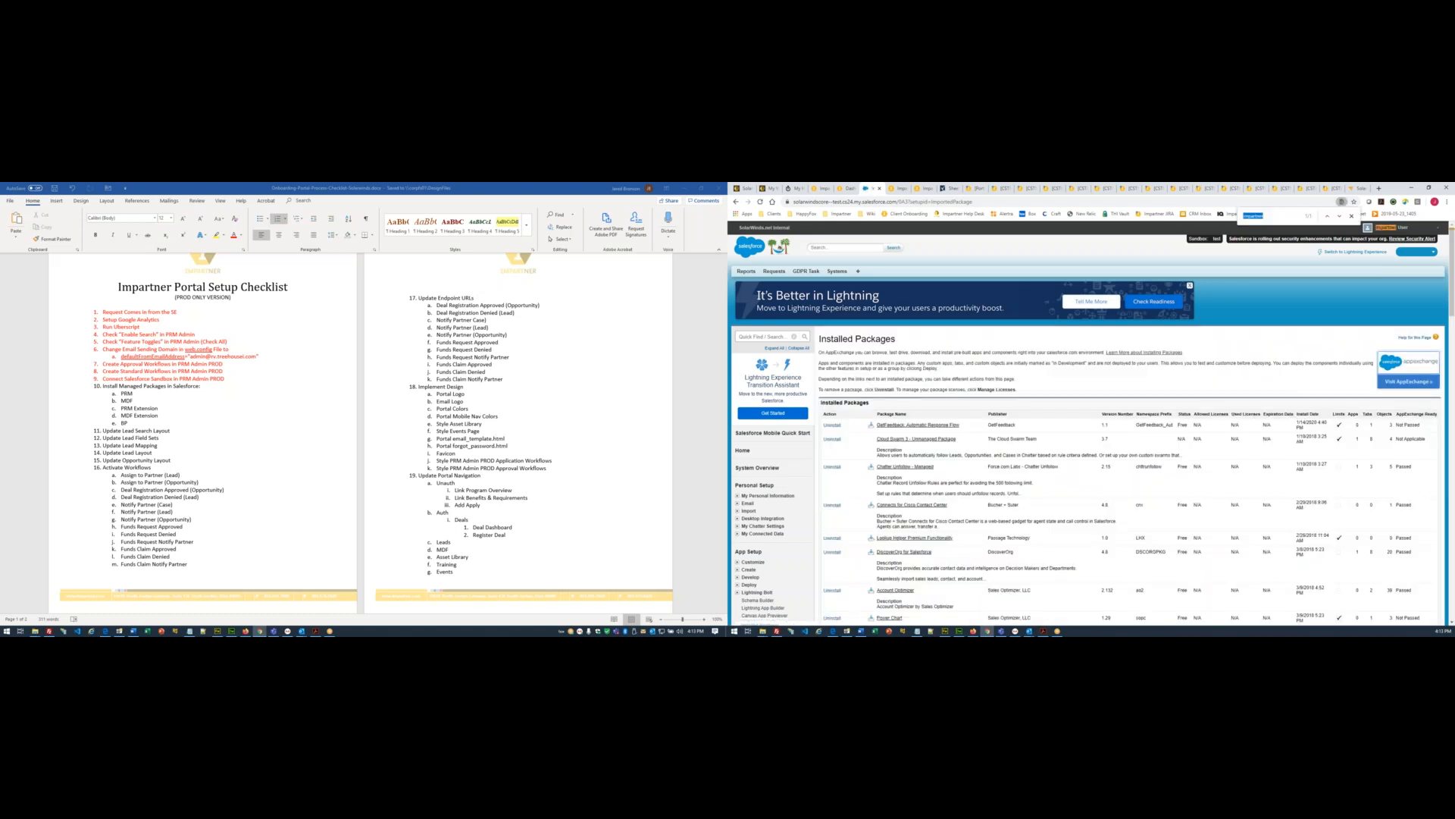
pyautogui.click(986, 379)
pyautogui.press('Escape')
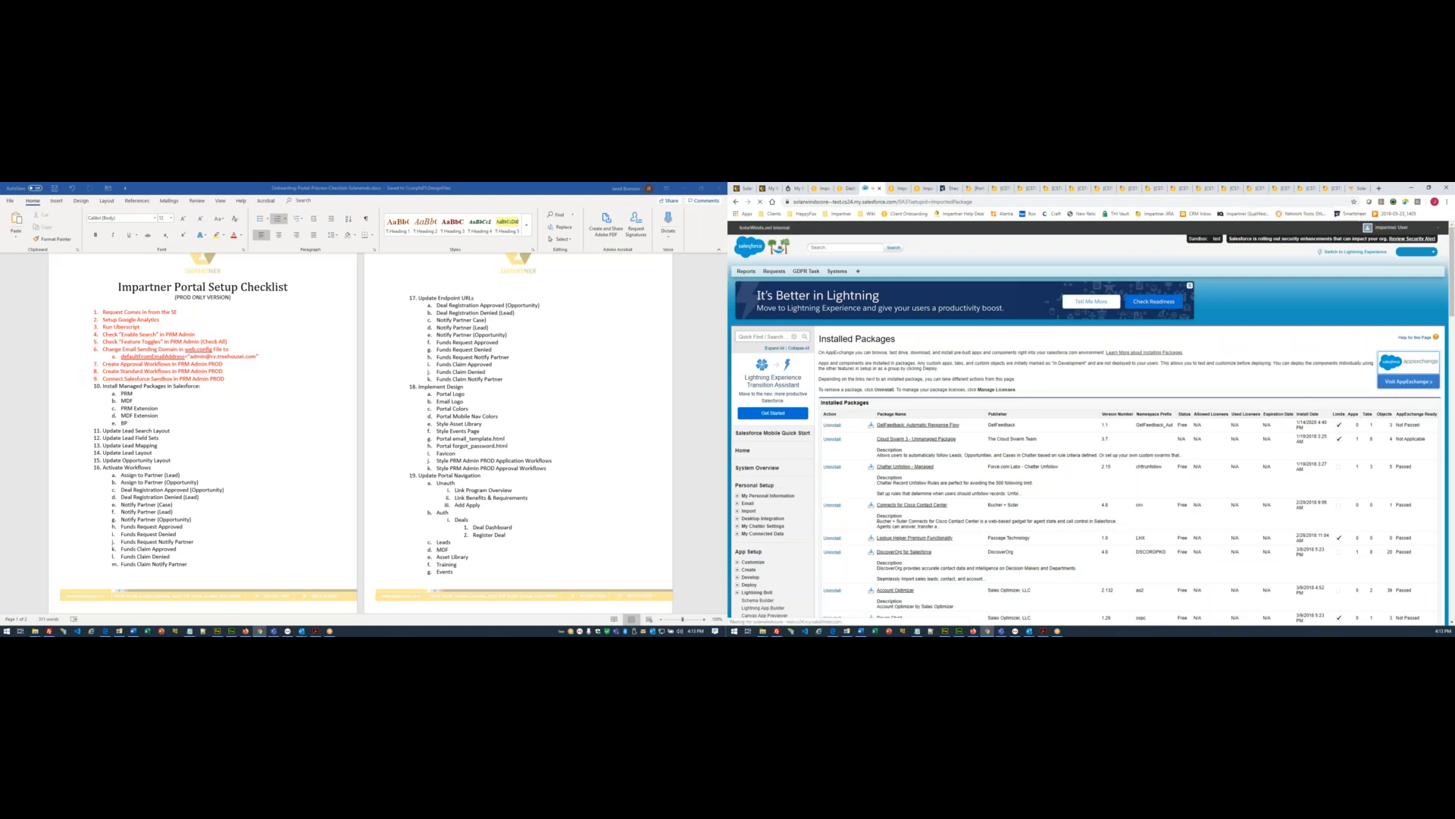
pyautogui.hotkey('ctrl', 'f')
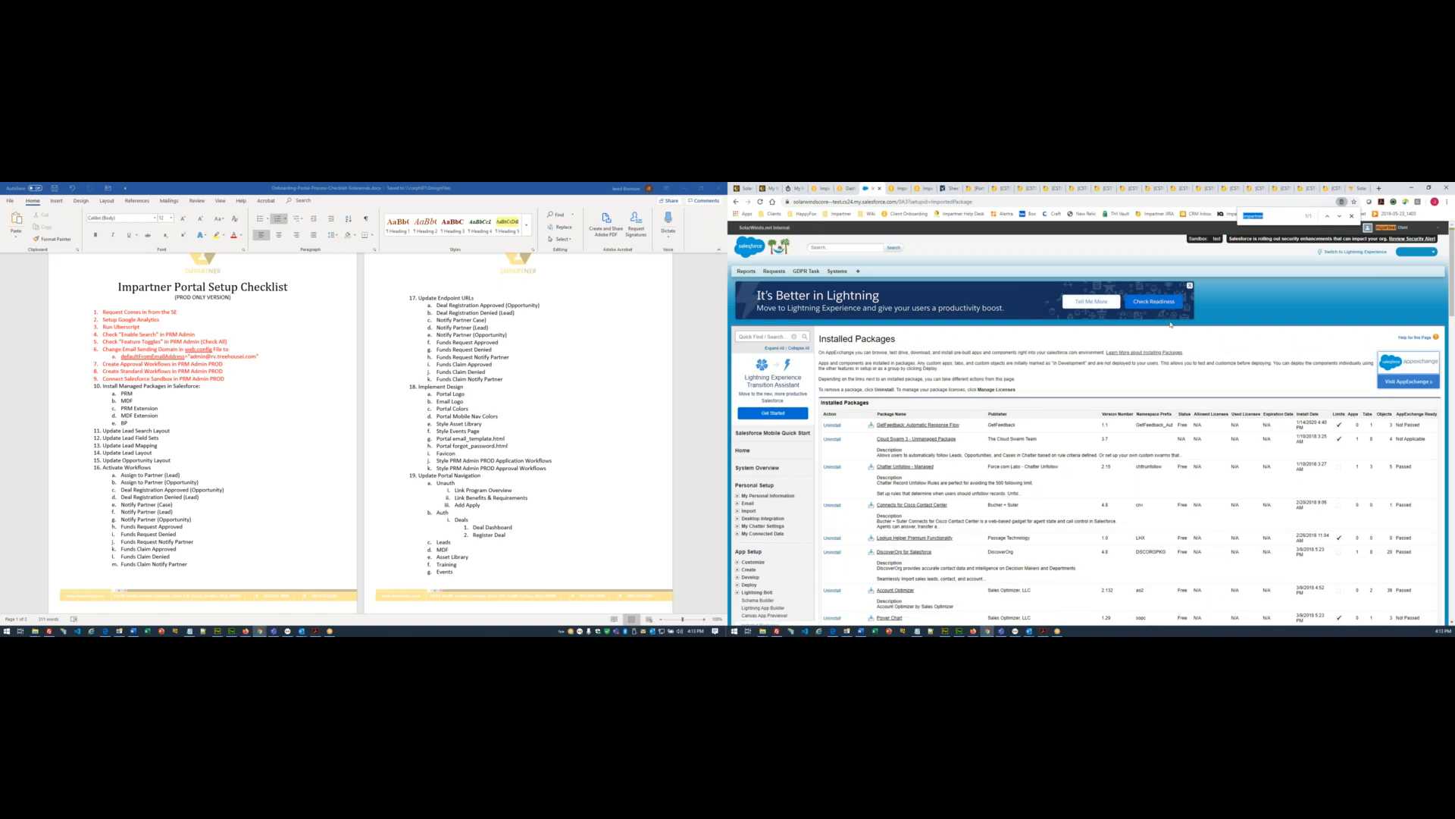
pyautogui.click(1028, 372)
pyautogui.press('F5')
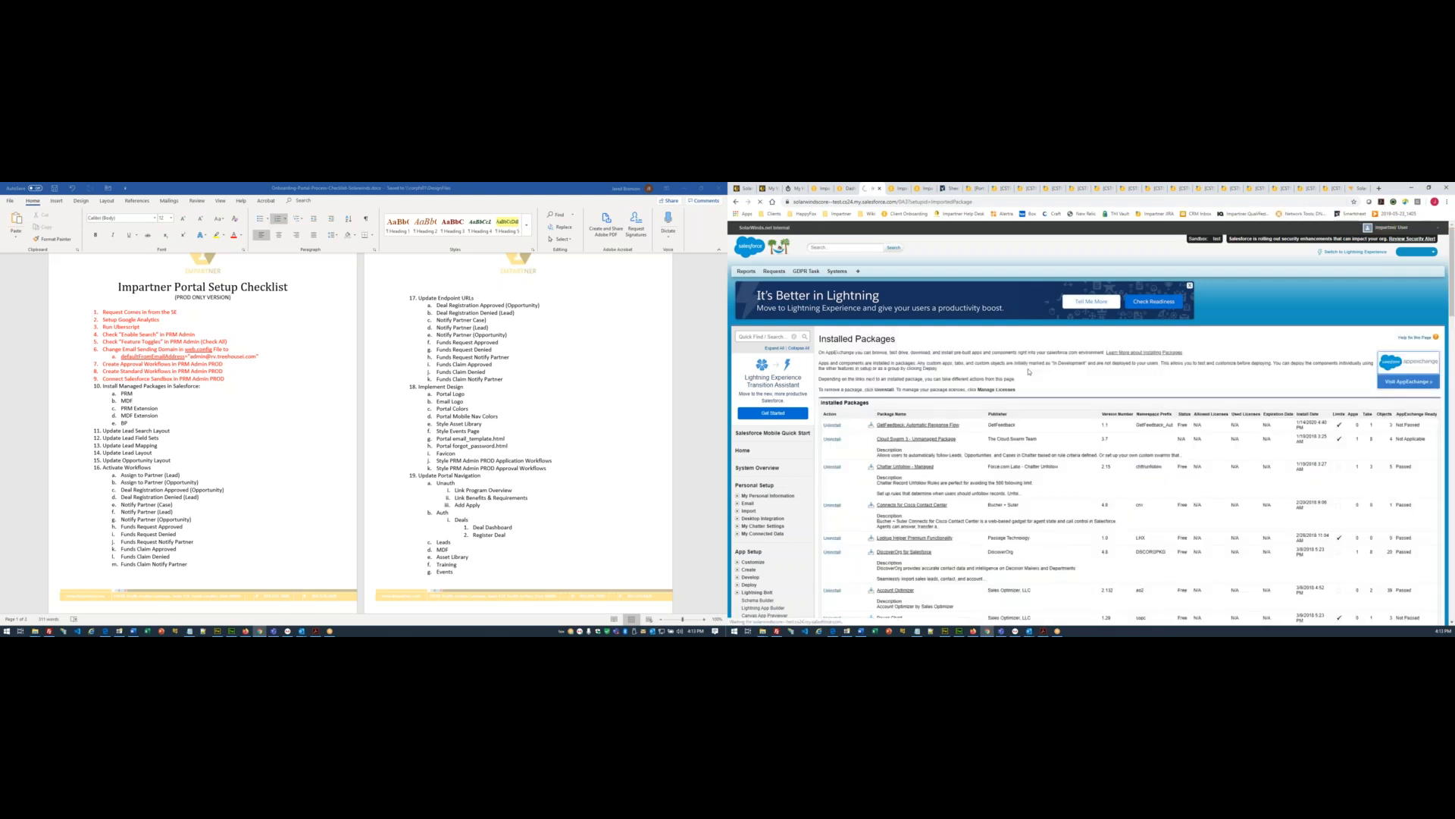
pyautogui.hotkey('ctrl', 'f')
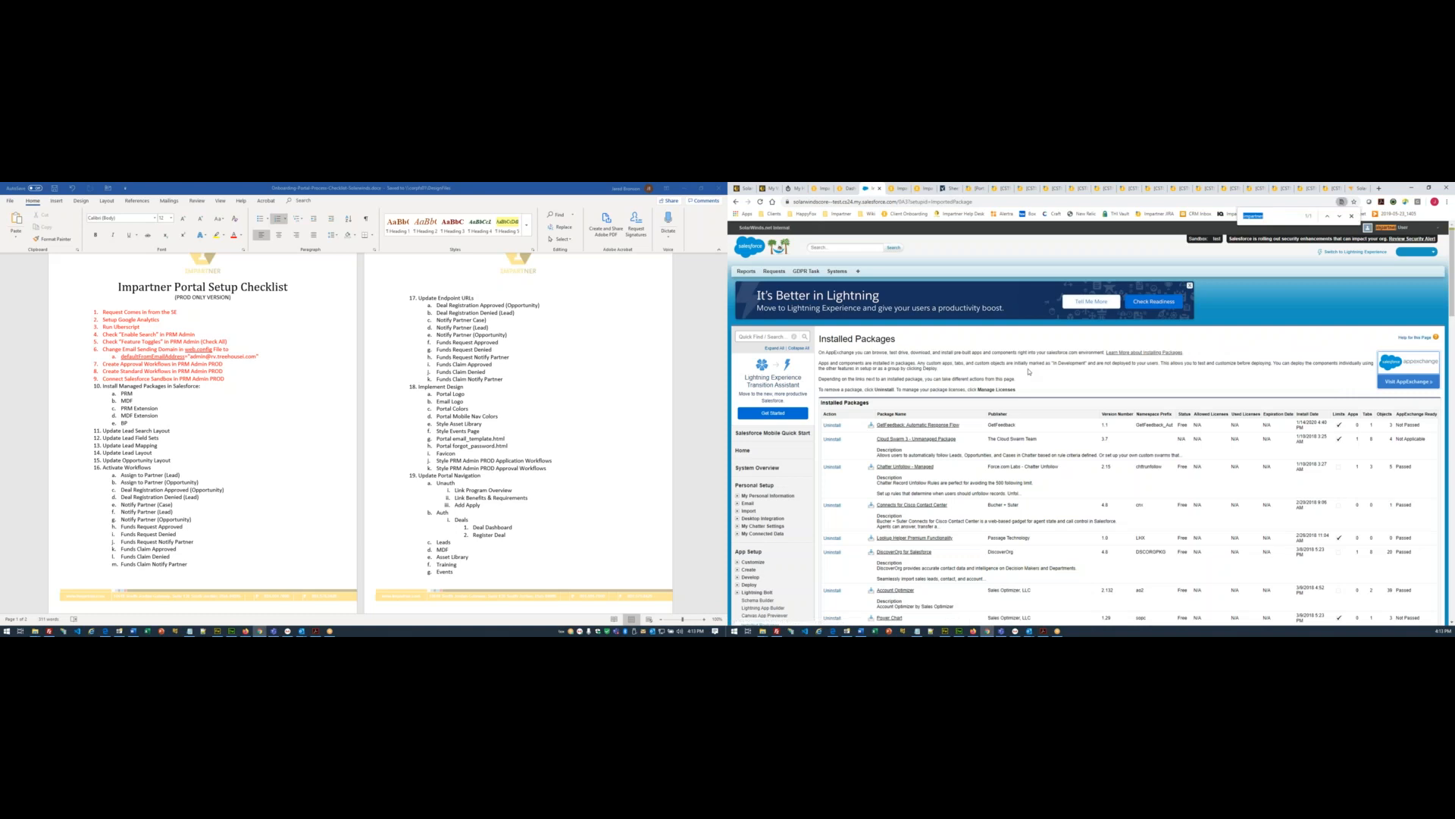
pyautogui.click(951, 398)
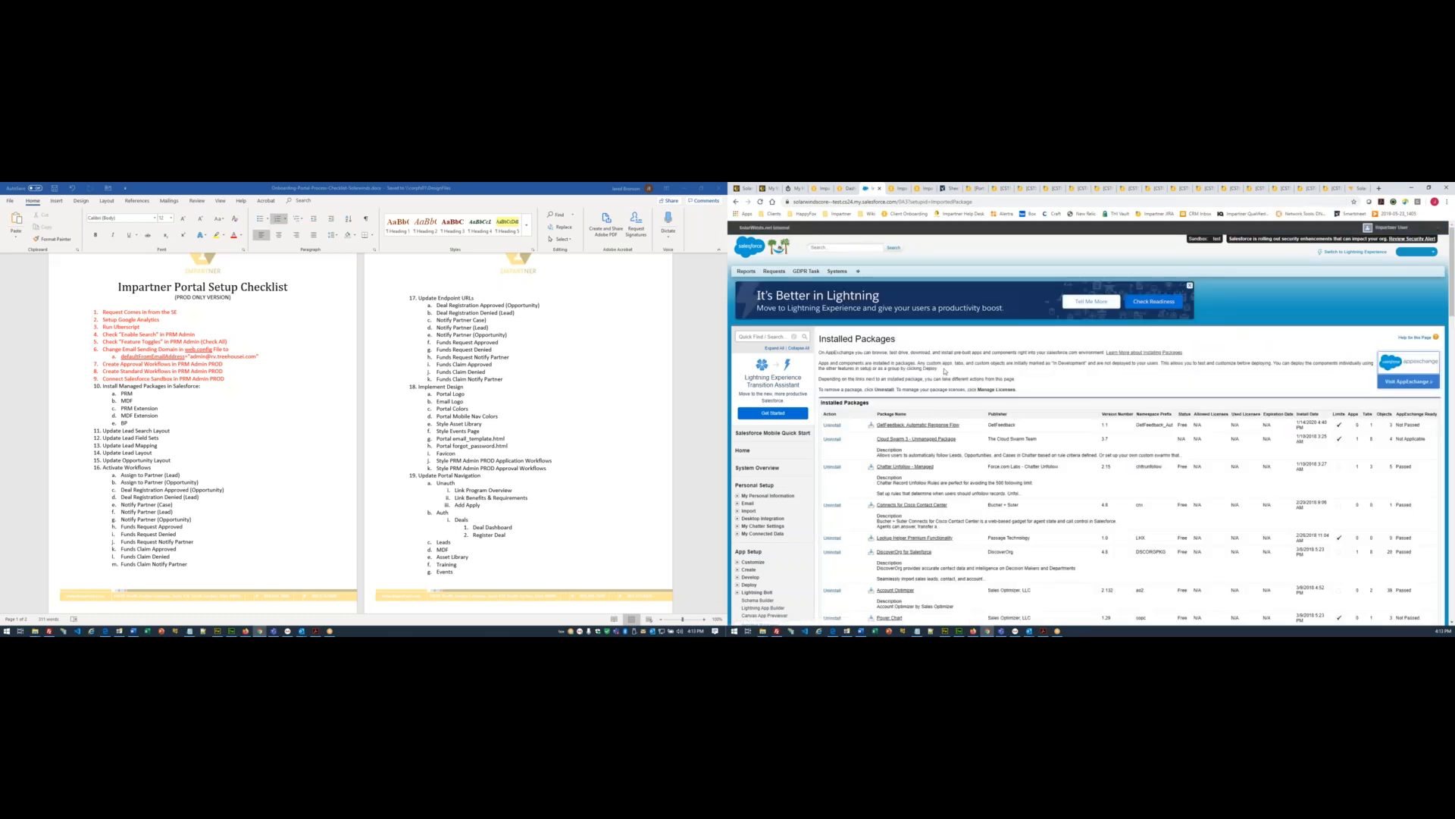
pyautogui.hotkey('ctrl', 'f')
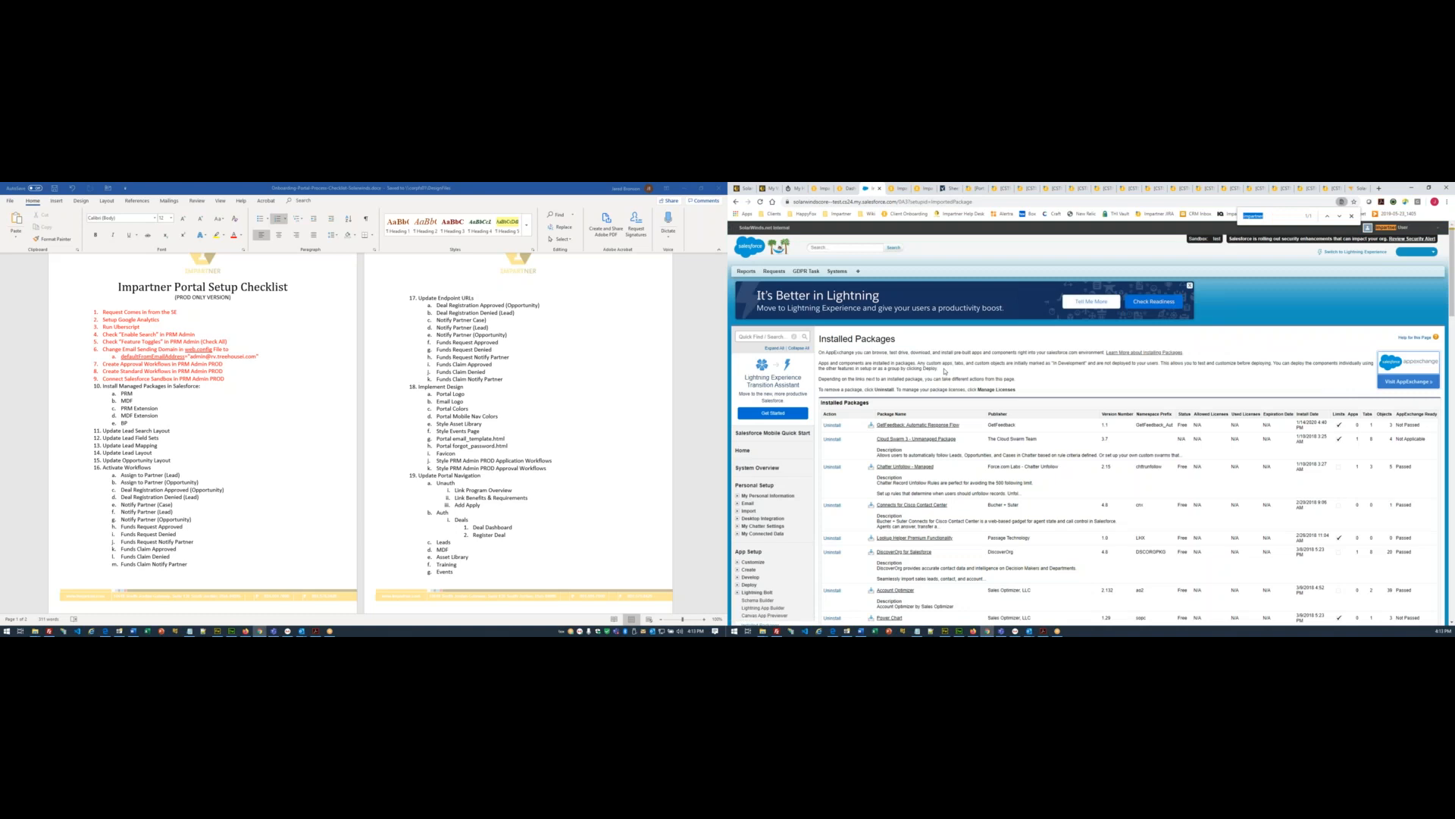
# - Scroll the list, reload, and rerun the 'impartner' page search
pyautogui.scroll(-10, 1197, 419)
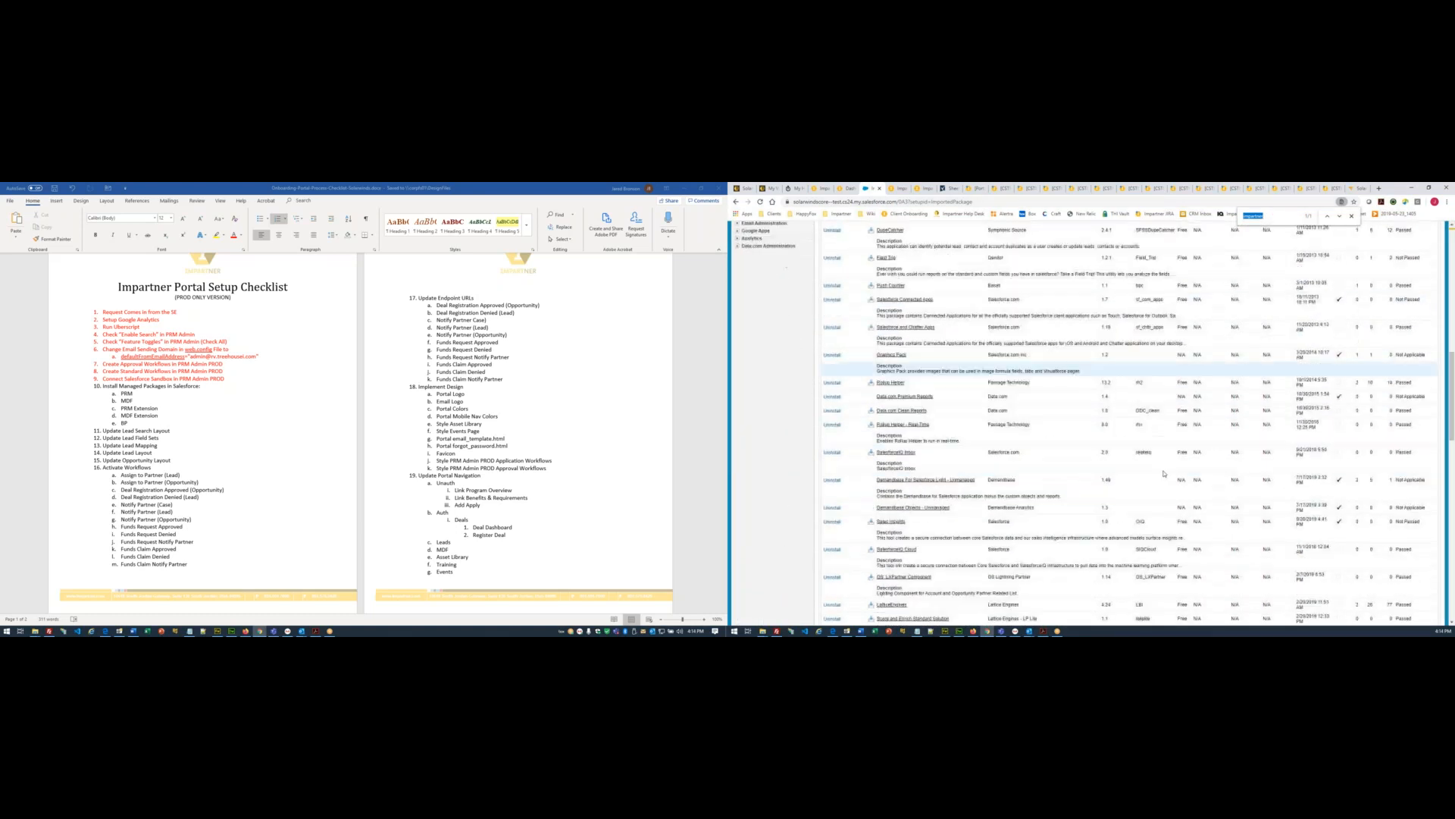
pyautogui.scroll(-10, 1164, 473)
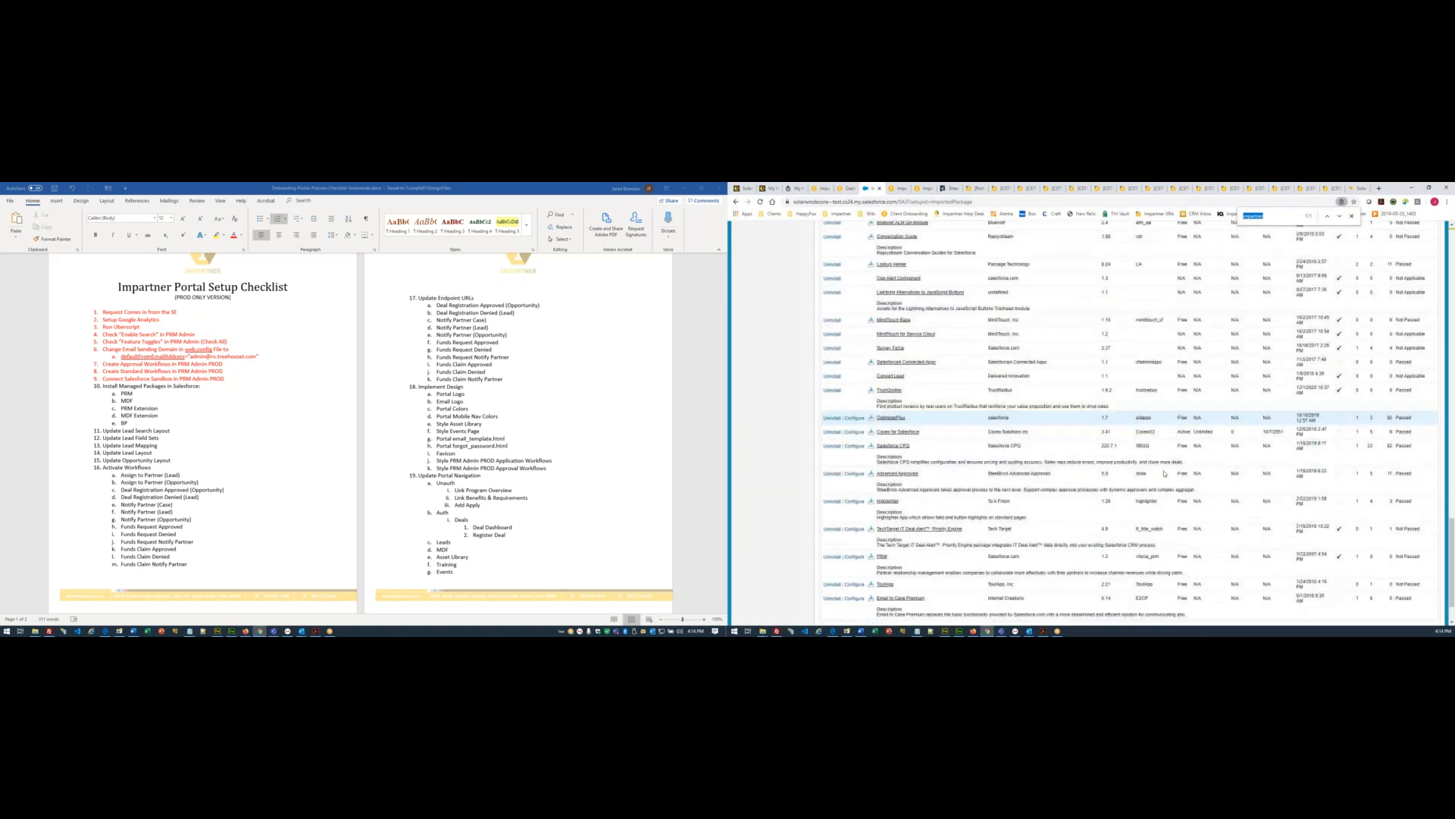
pyautogui.scroll(1, 1165, 473)
pyautogui.scroll(-1, 1137, 428)
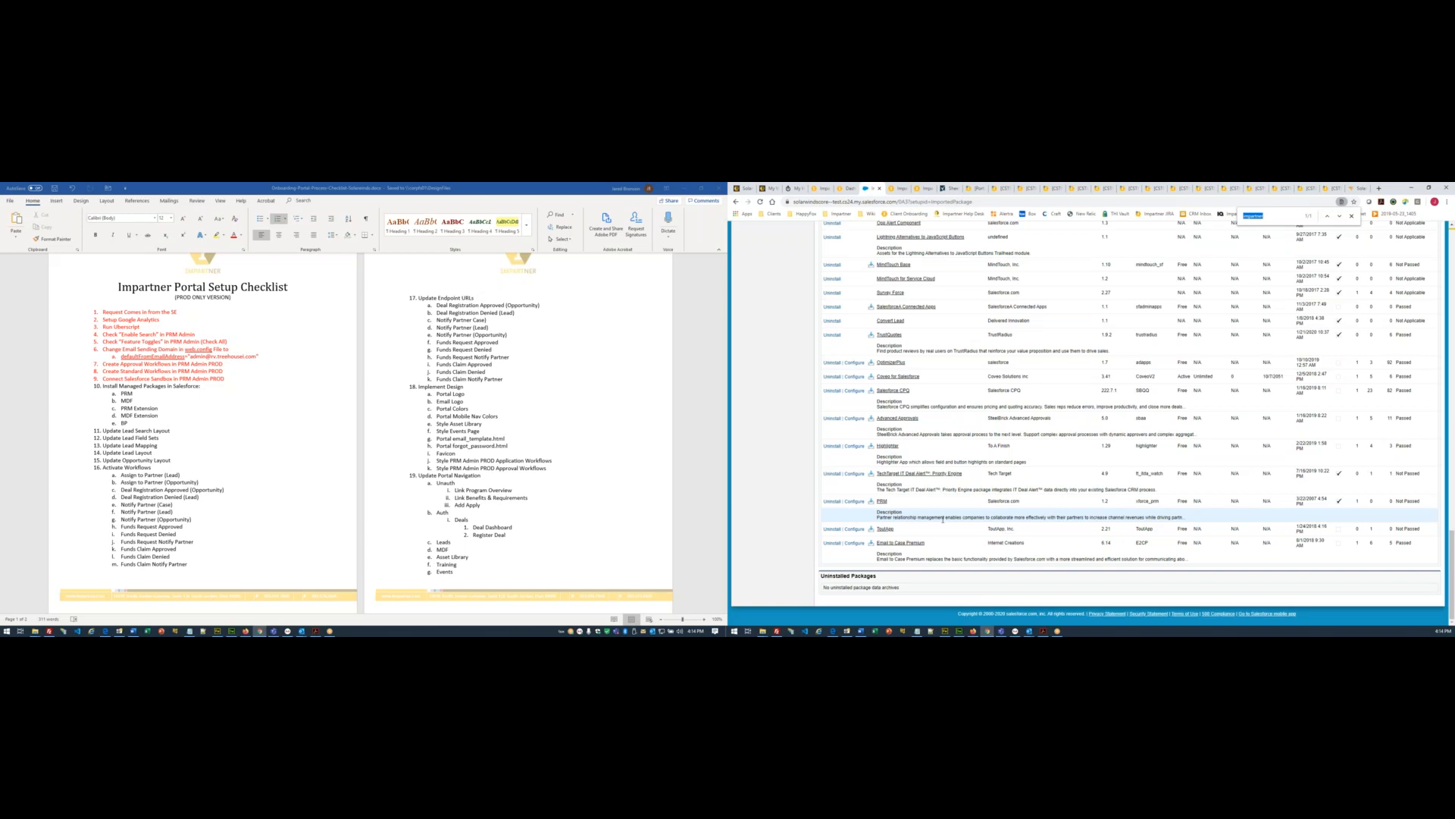
pyautogui.scroll(10, 943, 518)
pyautogui.scroll(5, 944, 521)
pyautogui.press('F5')
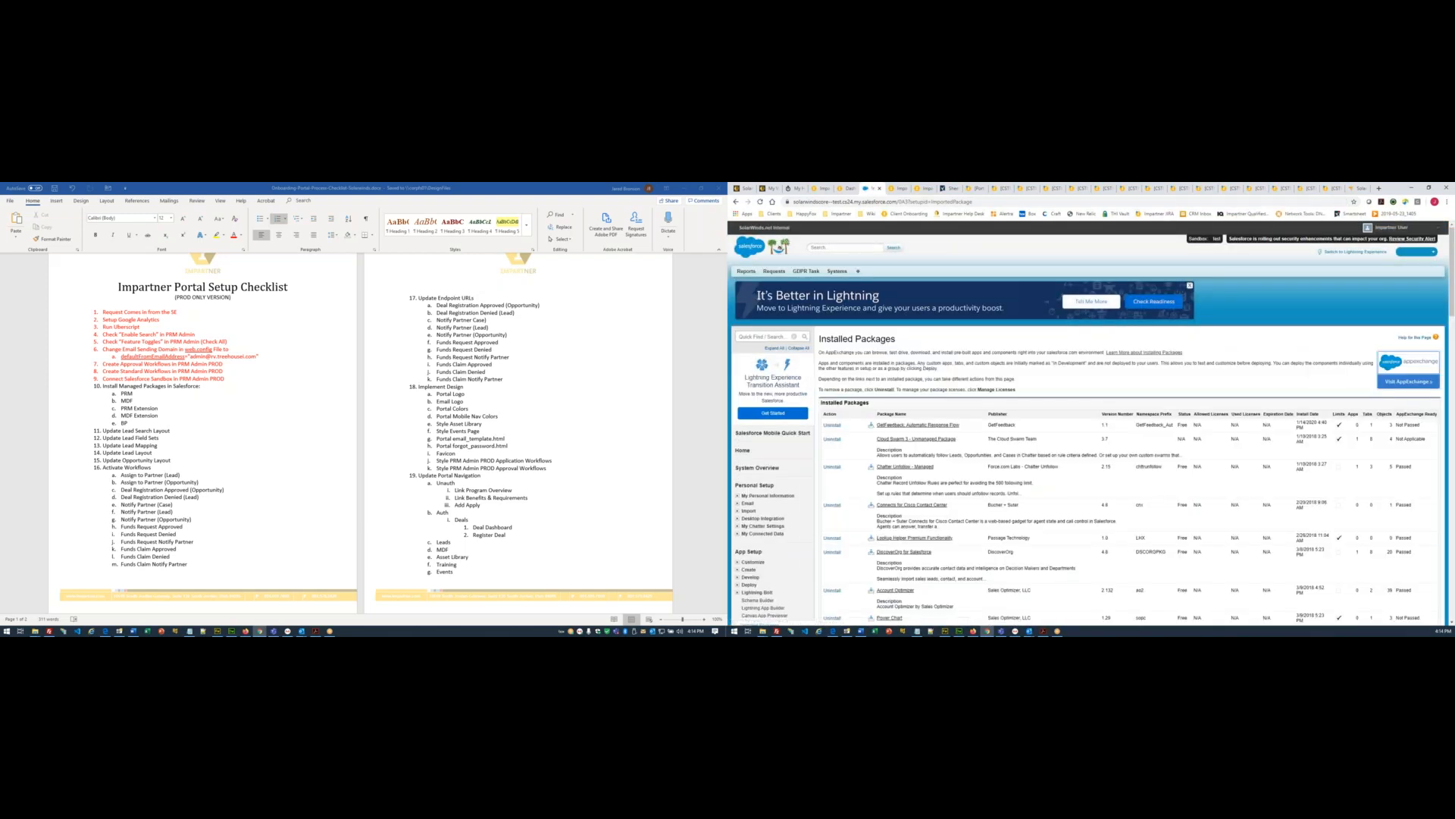
pyautogui.hotkey('ctrl', 'f')
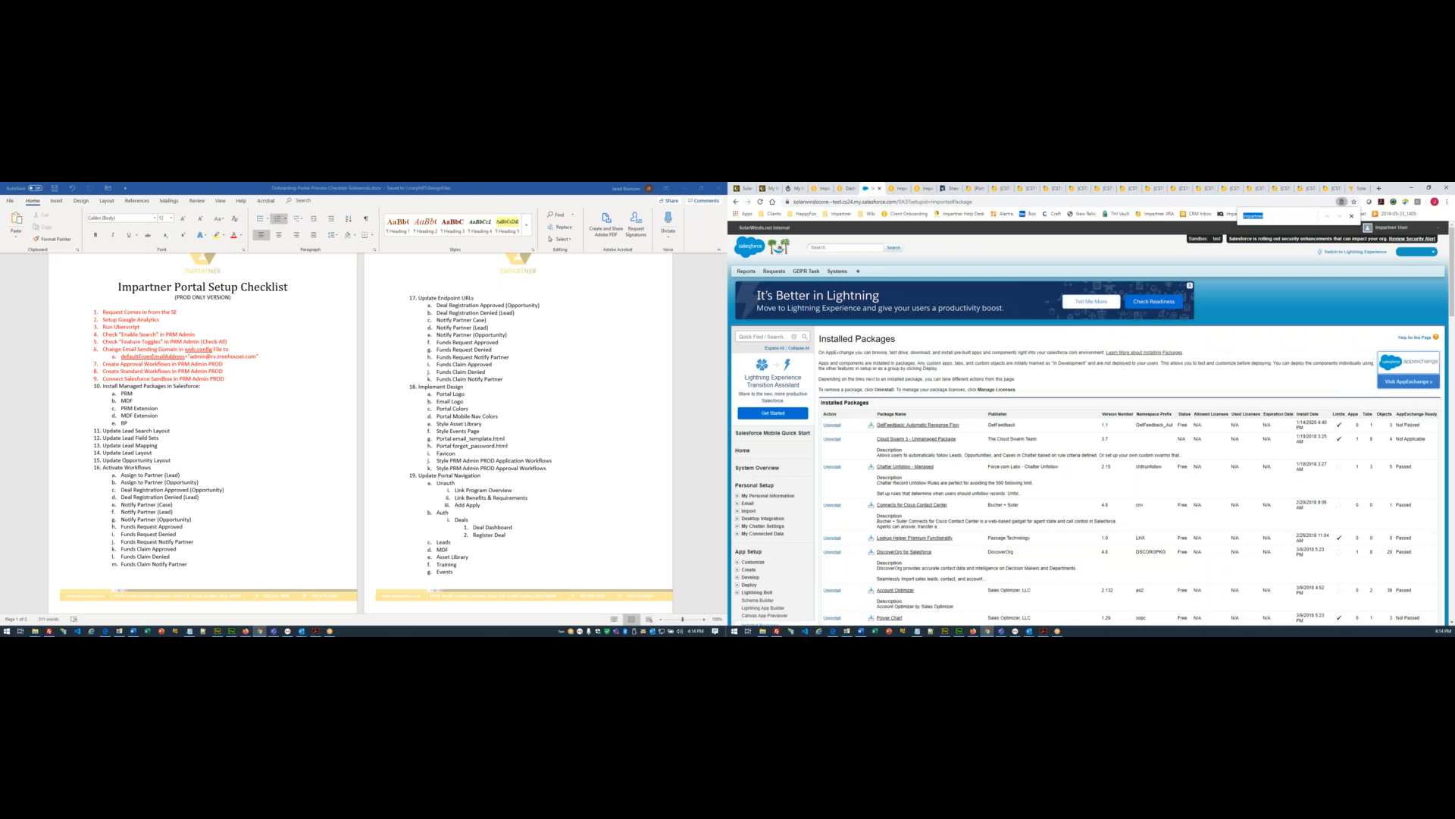
pyautogui.press('Down')
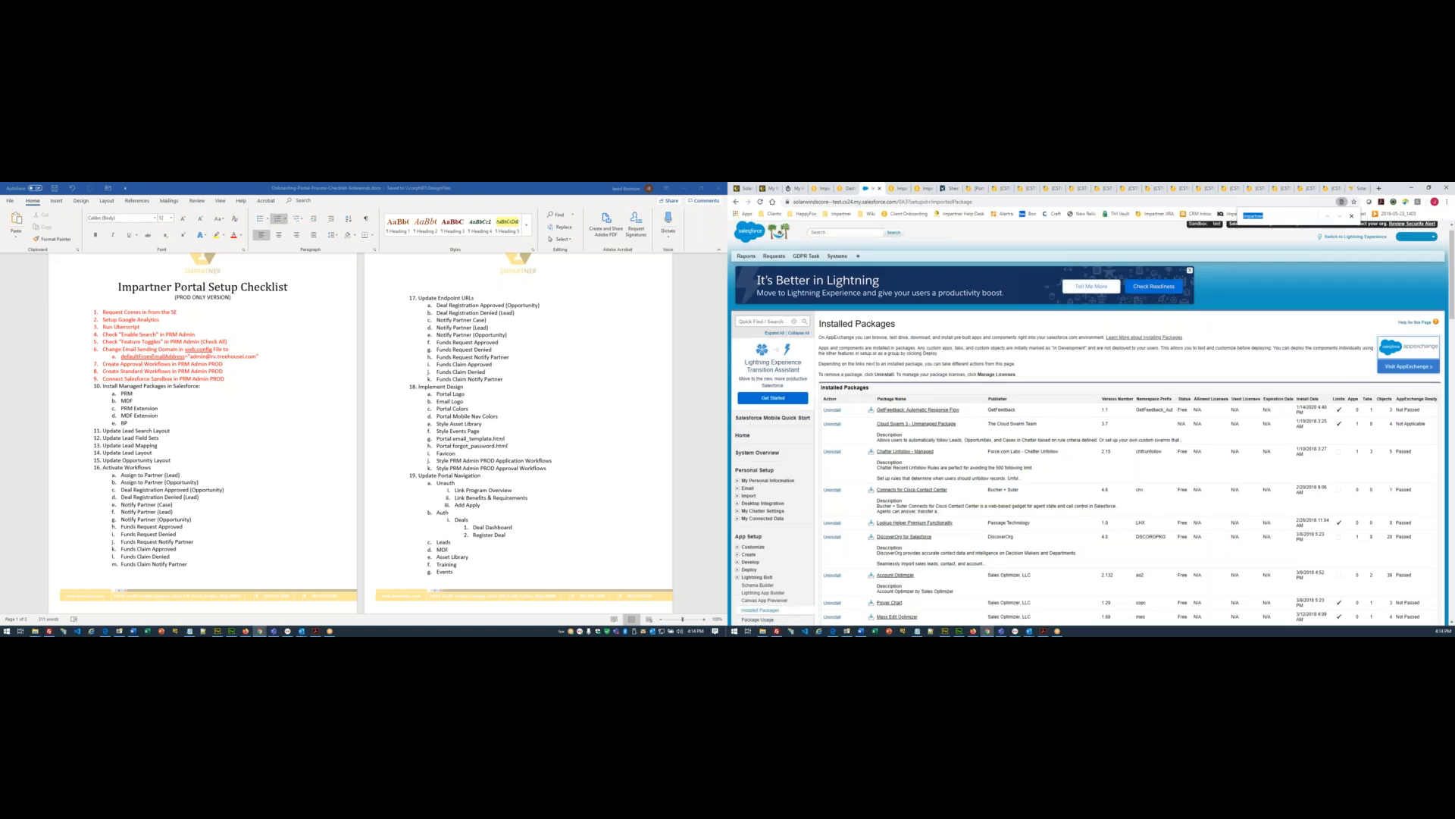
pyautogui.press('Down')
pyautogui.press('Down')
pyautogui.press('Down')
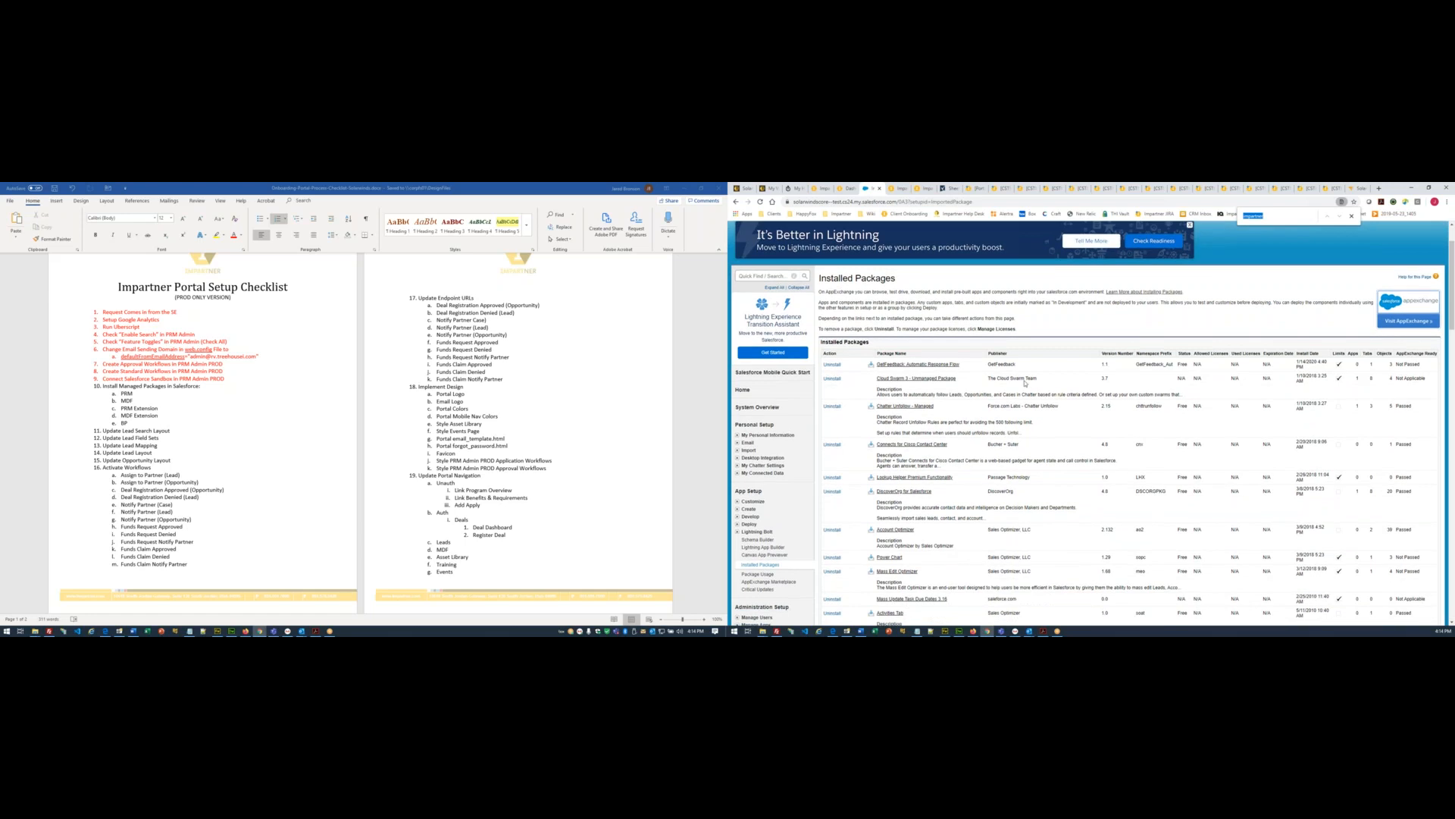
pyautogui.scroll(2, 1025, 383)
pyautogui.click(1277, 217)
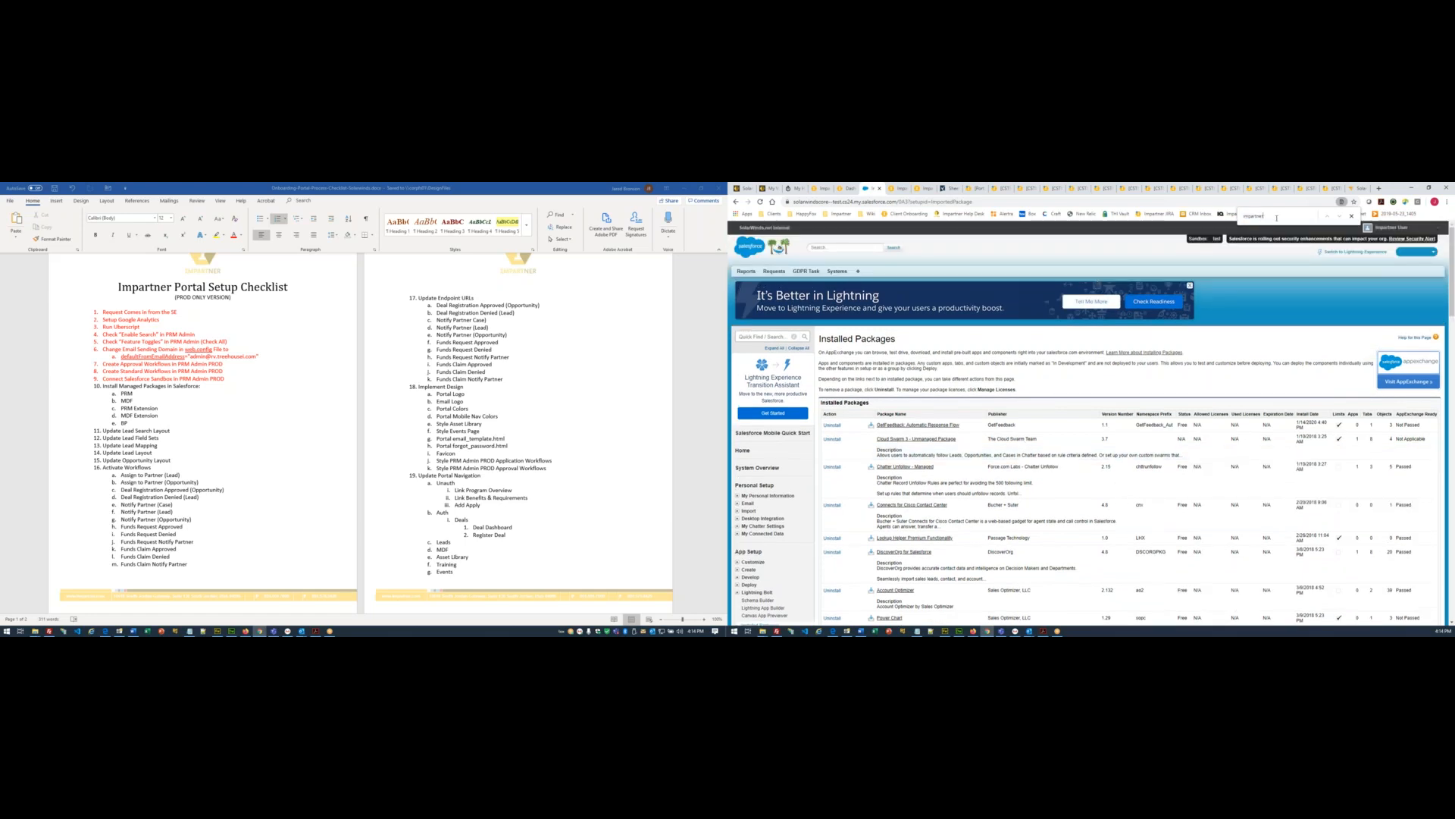
pyautogui.press('Return')
# - Reload to find Impartner PRM 1.0 listed, then select the MDF install URL on Managed Packages
pyautogui.press('F5')
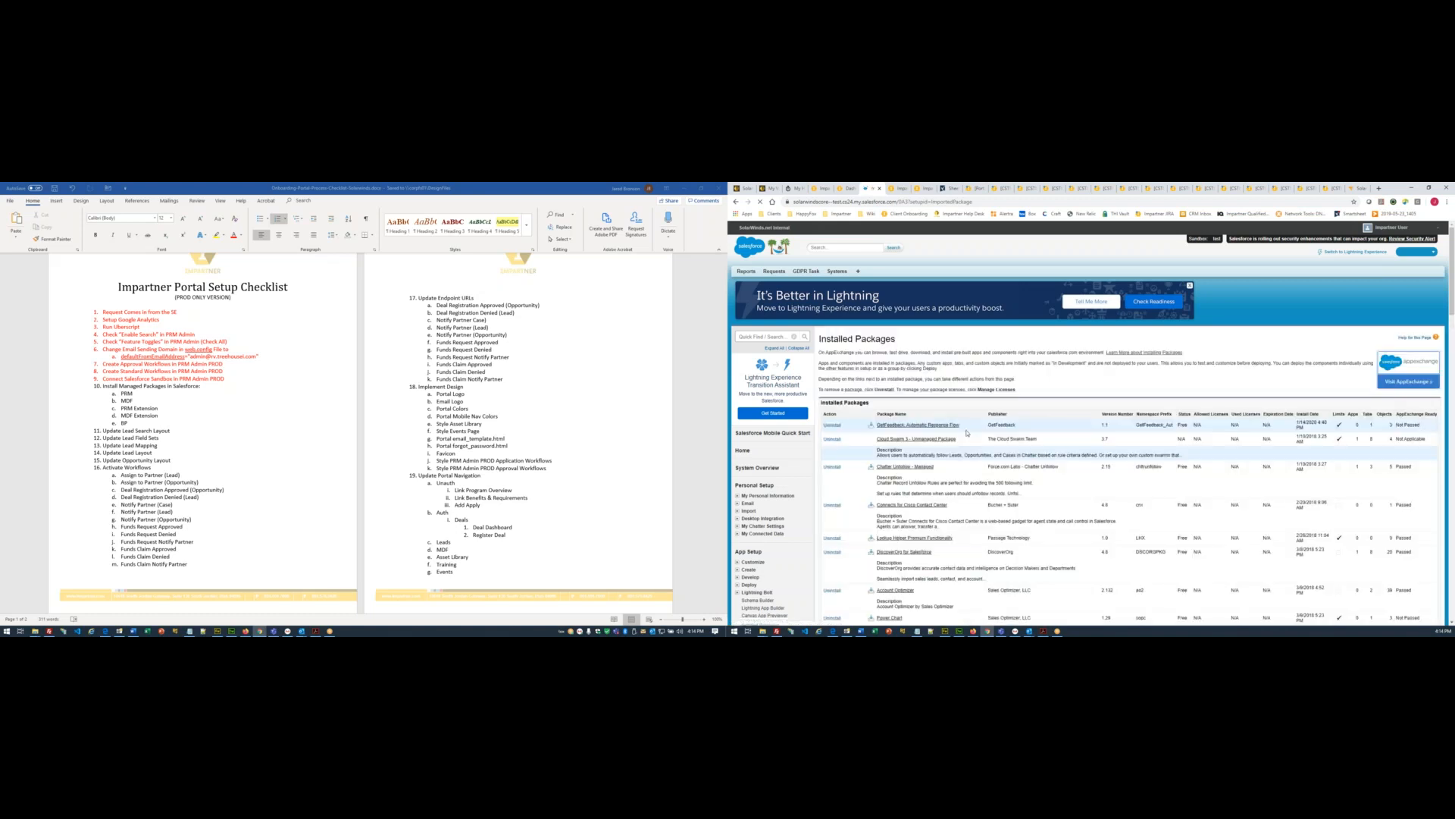
pyautogui.hotkey('ctrl', 'f')
pyautogui.press('Return')
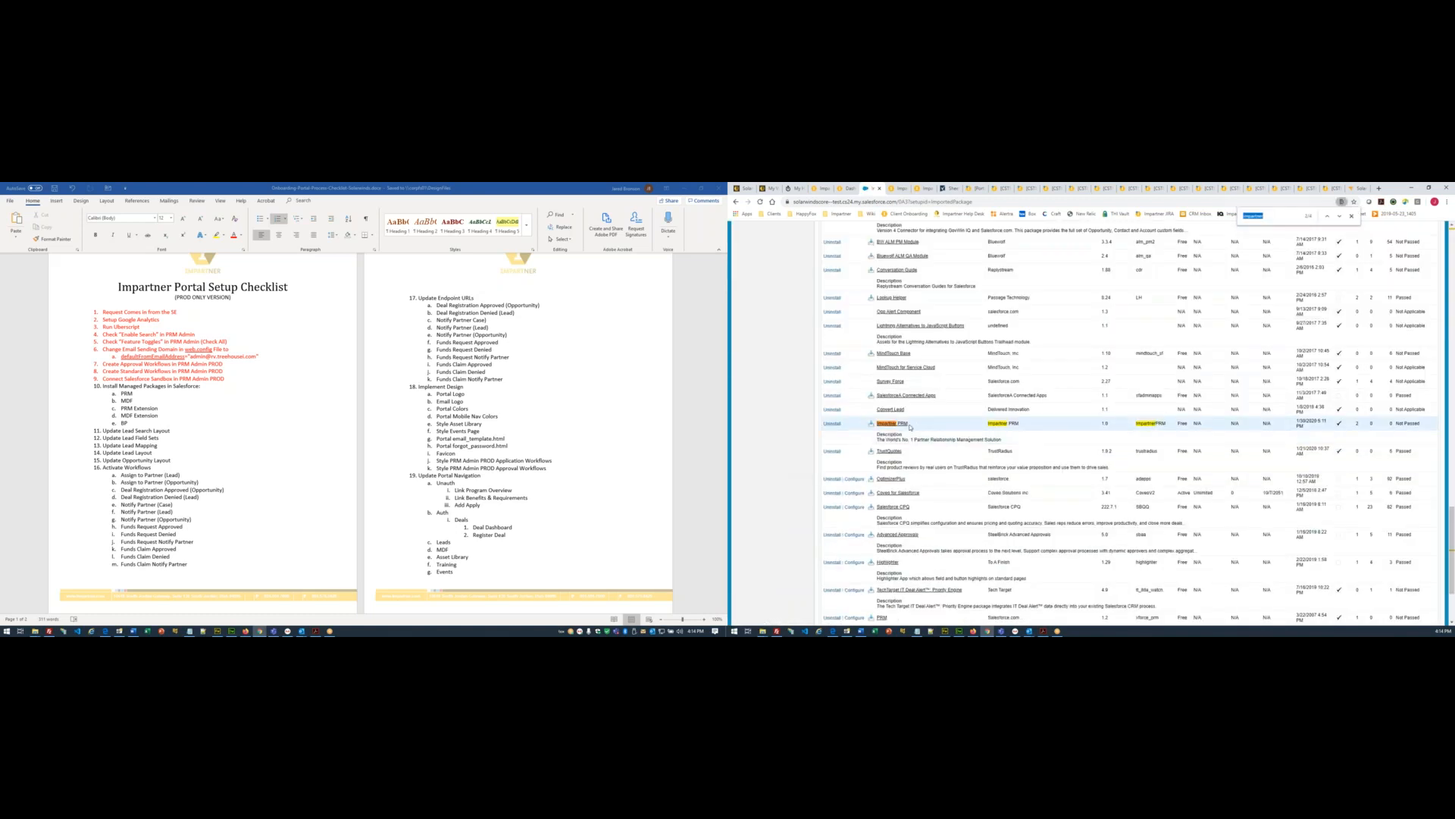
pyautogui.scroll(-10, 966, 378)
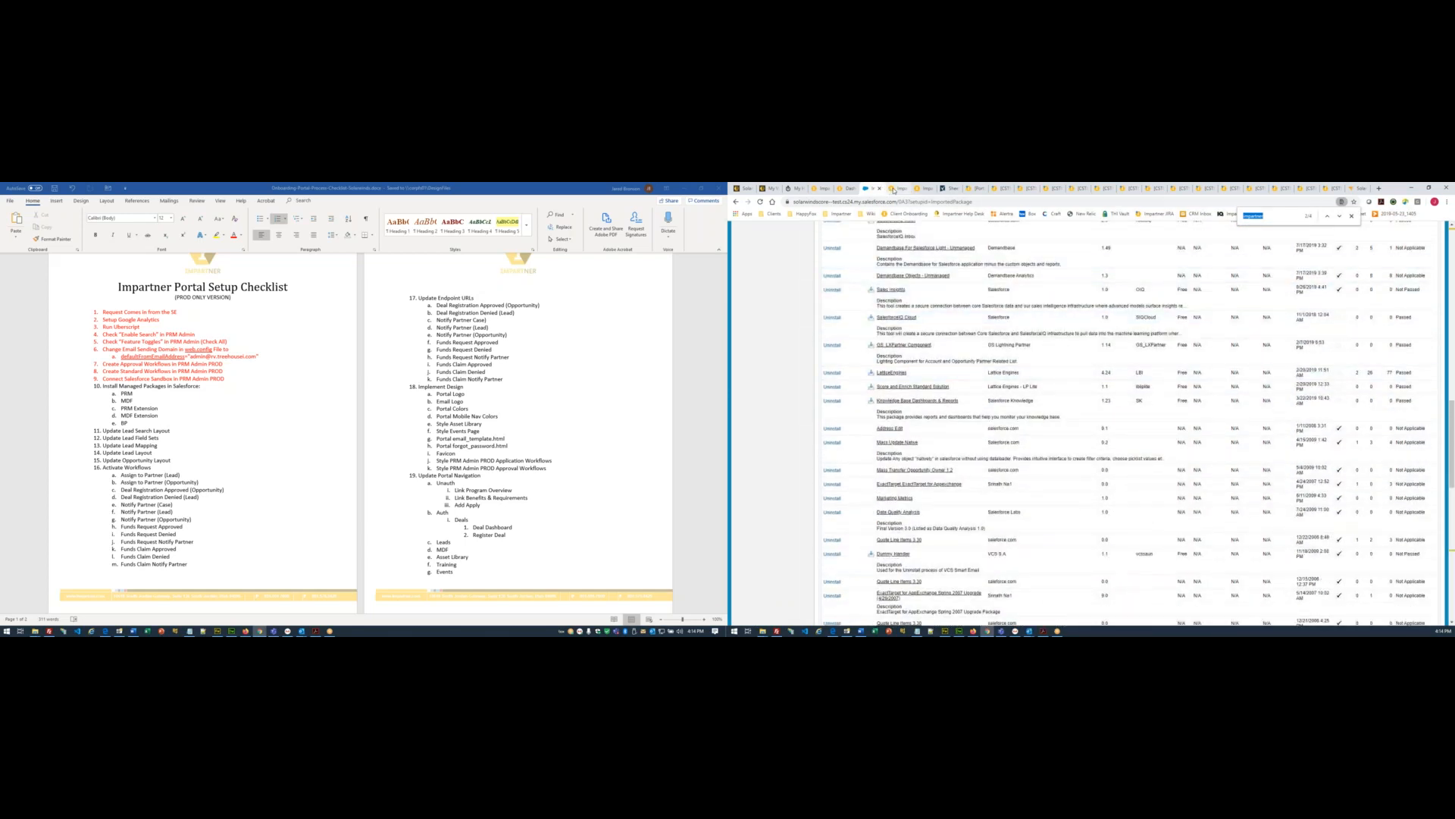
pyautogui.click(894, 189)
pyautogui.moveTo(1200, 361); pyautogui.dragTo(1032, 361)
pyautogui.hotkey('ctrl', 'c')
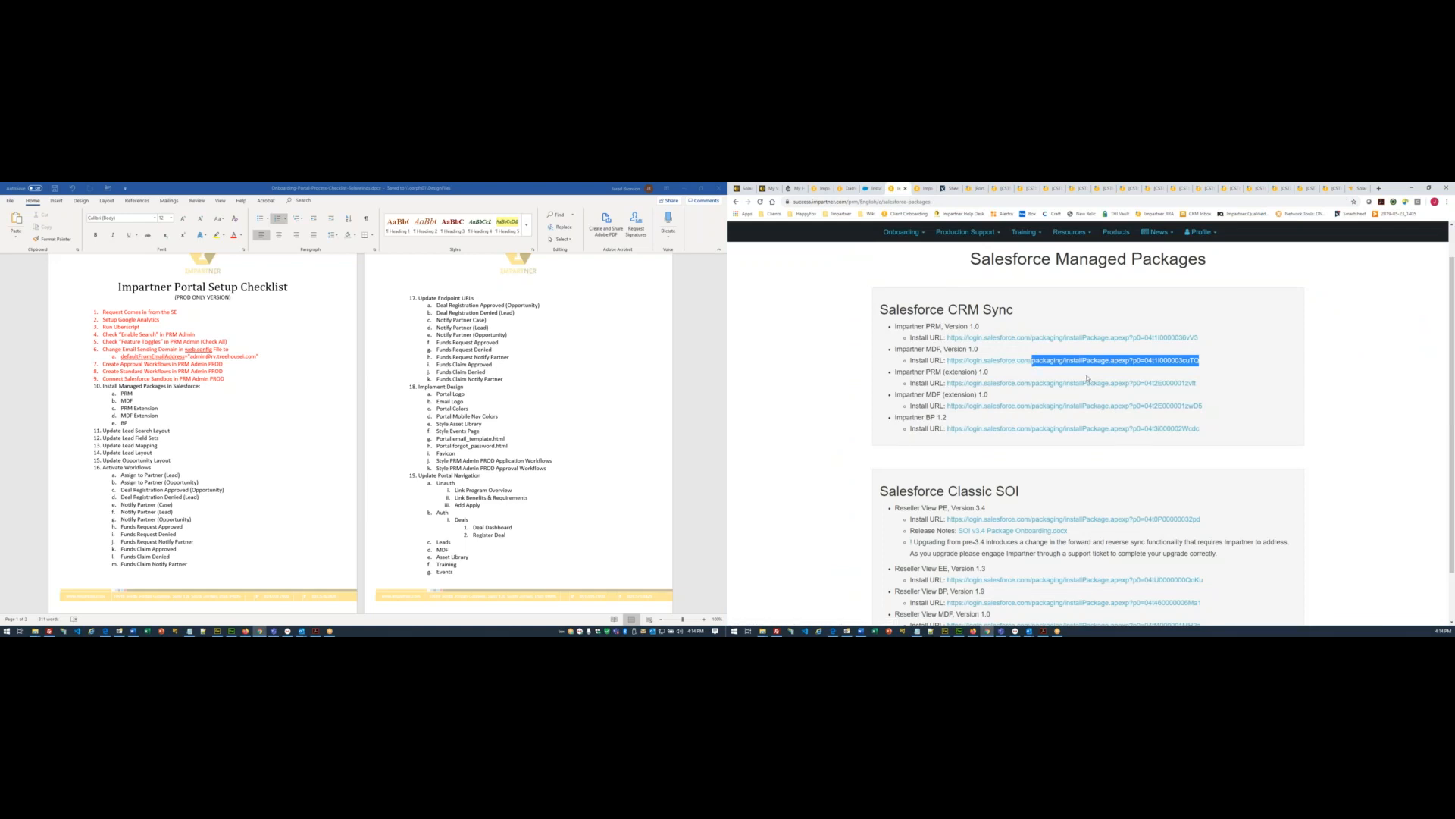
# - Paste the MDF install path into the sandbox address bar to open the Install Impartner MDF page
pyautogui.click(872, 189)
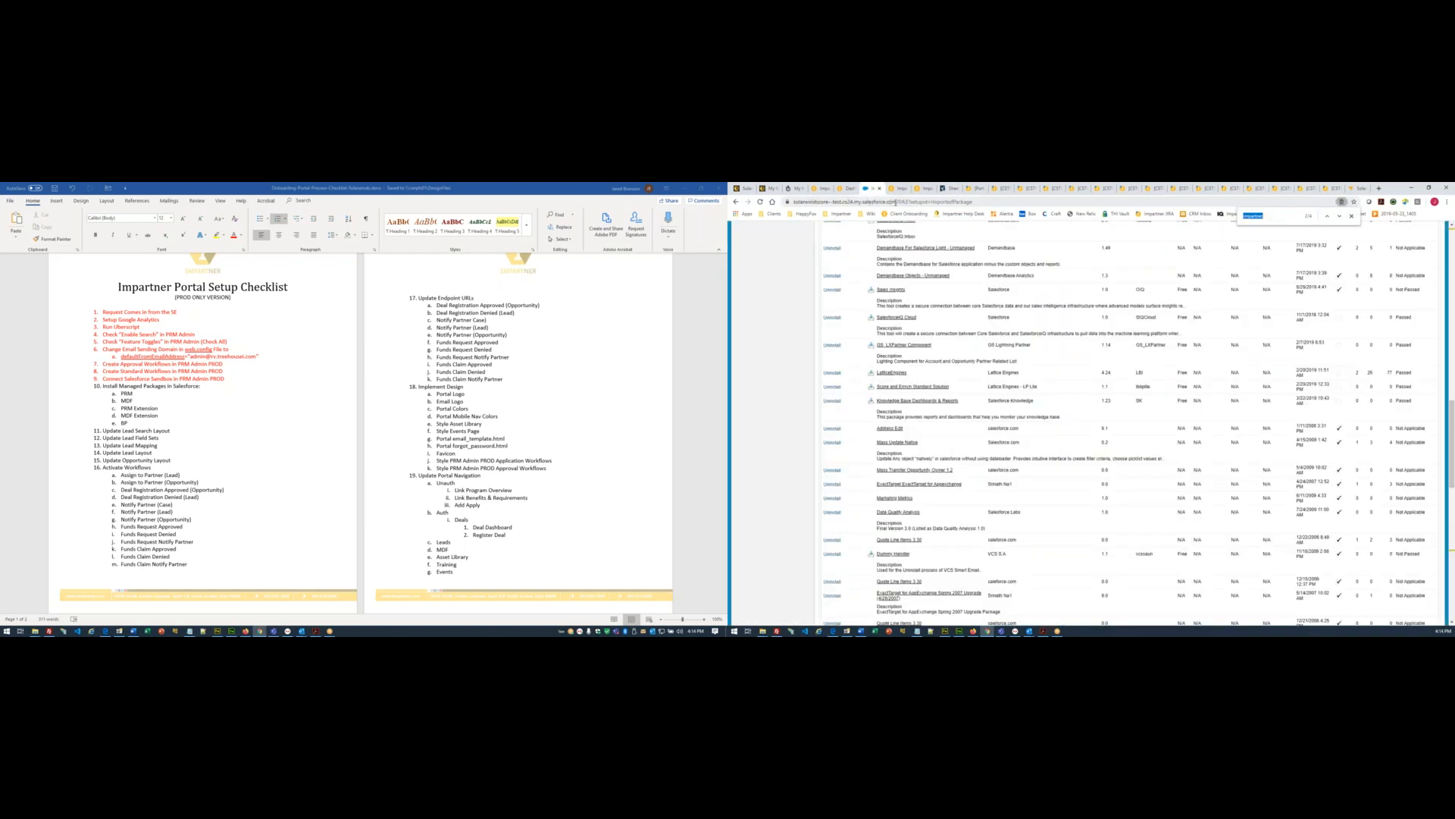
pyautogui.moveTo(900, 202); pyautogui.dragTo(1083, 211)
pyautogui.hotkey('ctrl', 'v')
pyautogui.press('Return')
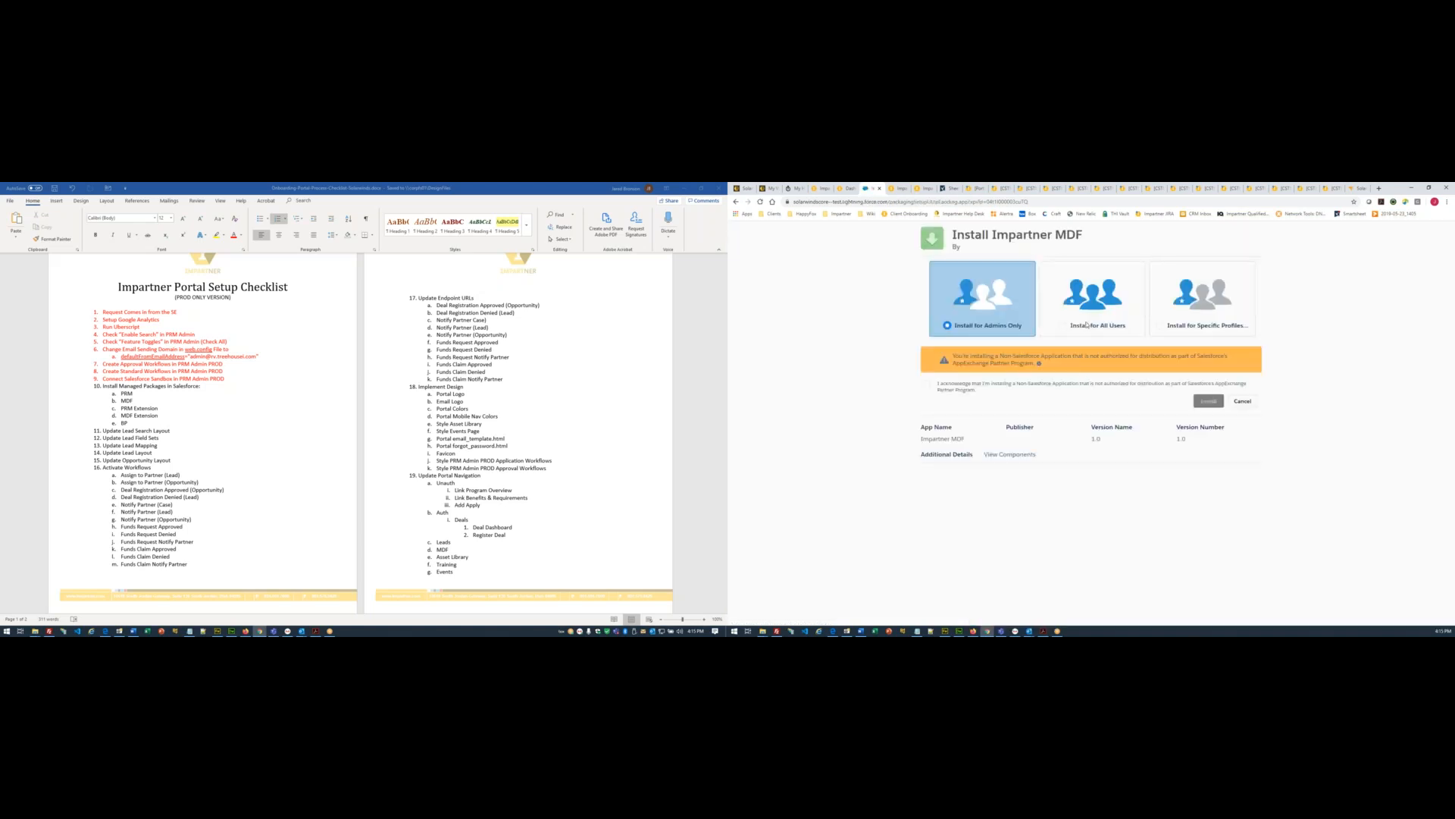
# - Install Impartner MDF 1.0 for all users after acknowledging the non-Salesforce application warning
pyautogui.click(1086, 327)
pyautogui.click(927, 384)
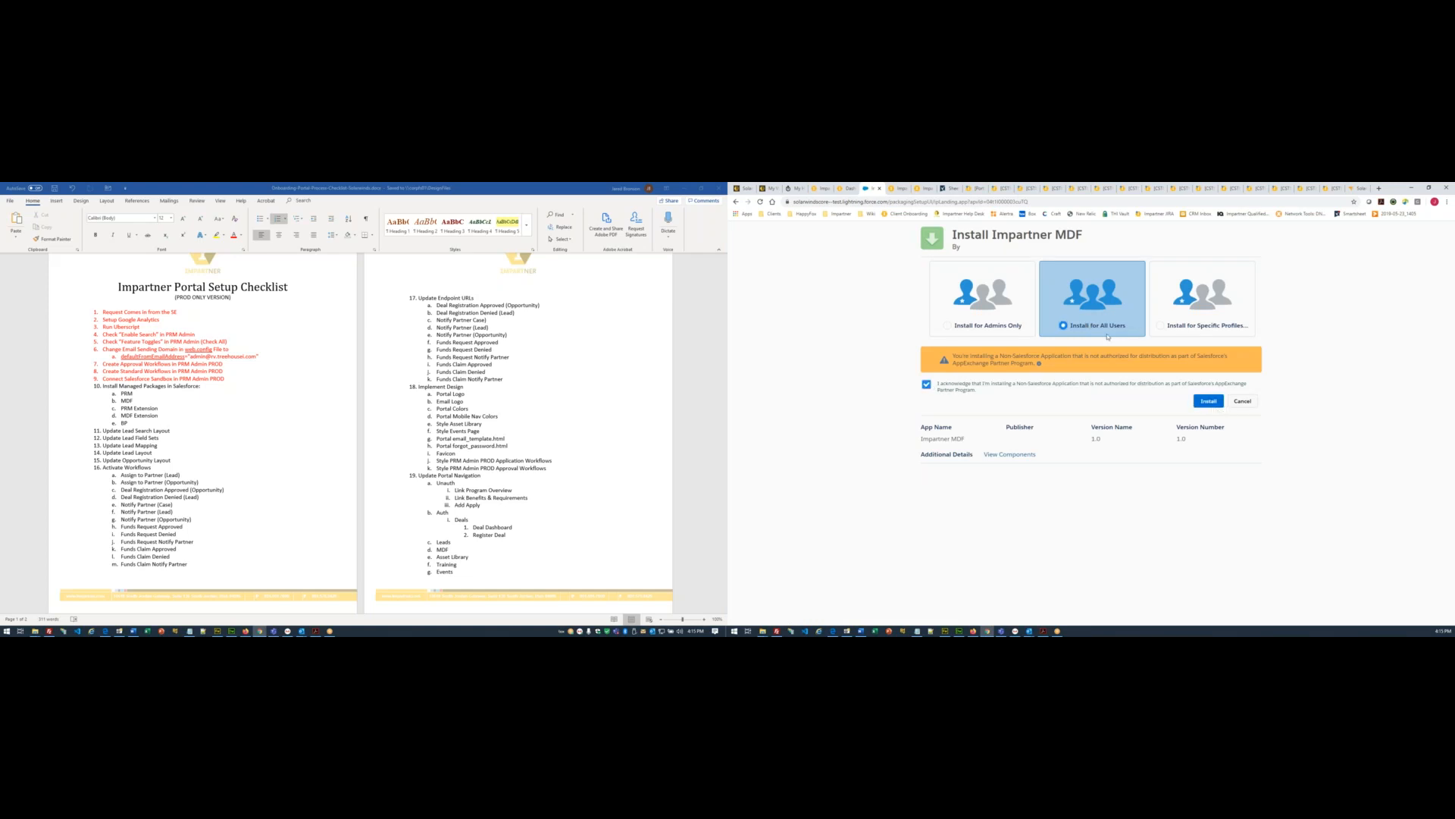
pyautogui.click(1209, 402)
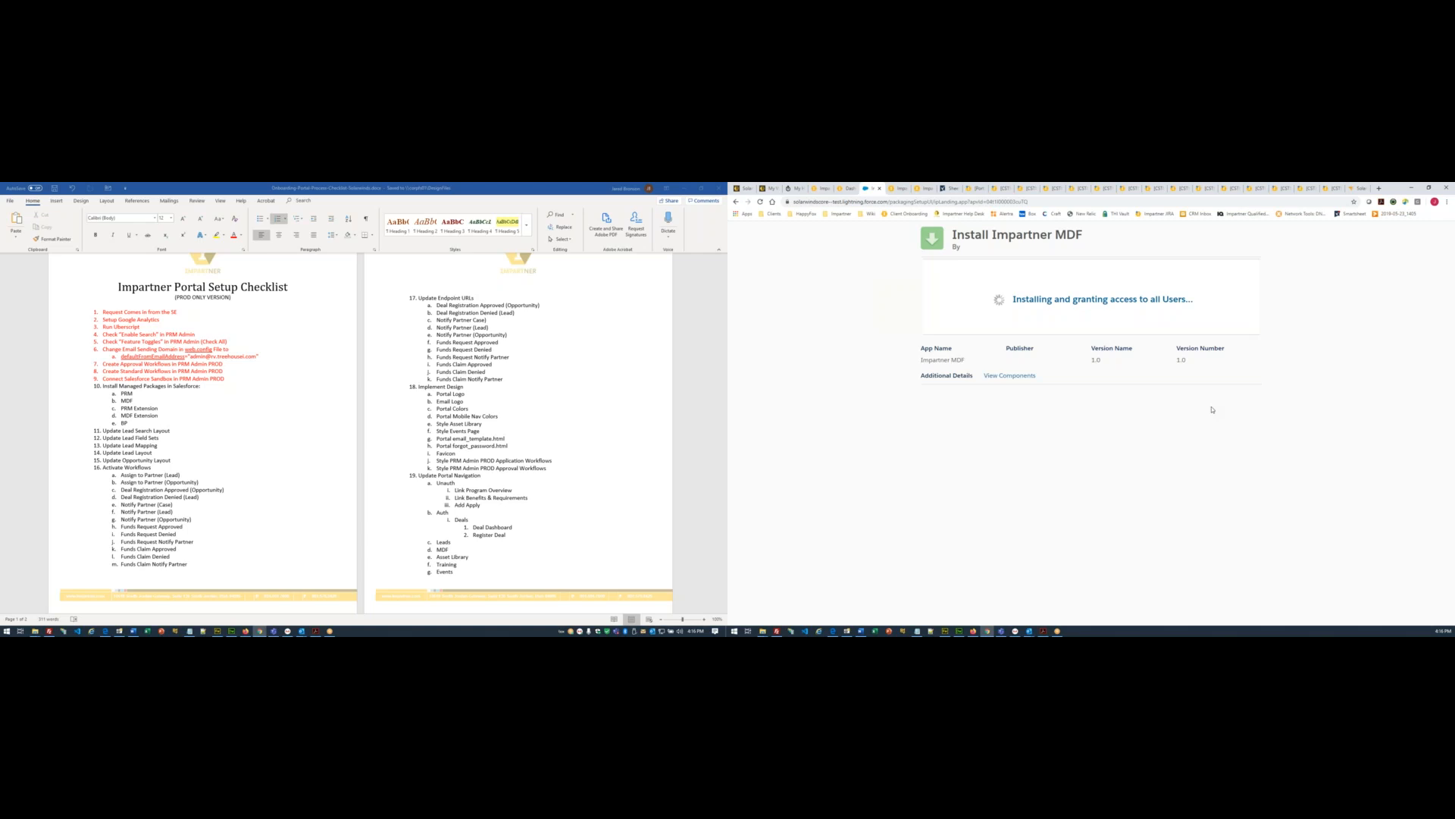
pyautogui.click(147, 391)
# - Colour the 'Install Managed Packages in Salesforce' heading and PRM item red in the checklist
pyautogui.moveTo(113, 390); pyautogui.dragTo(135, 394)
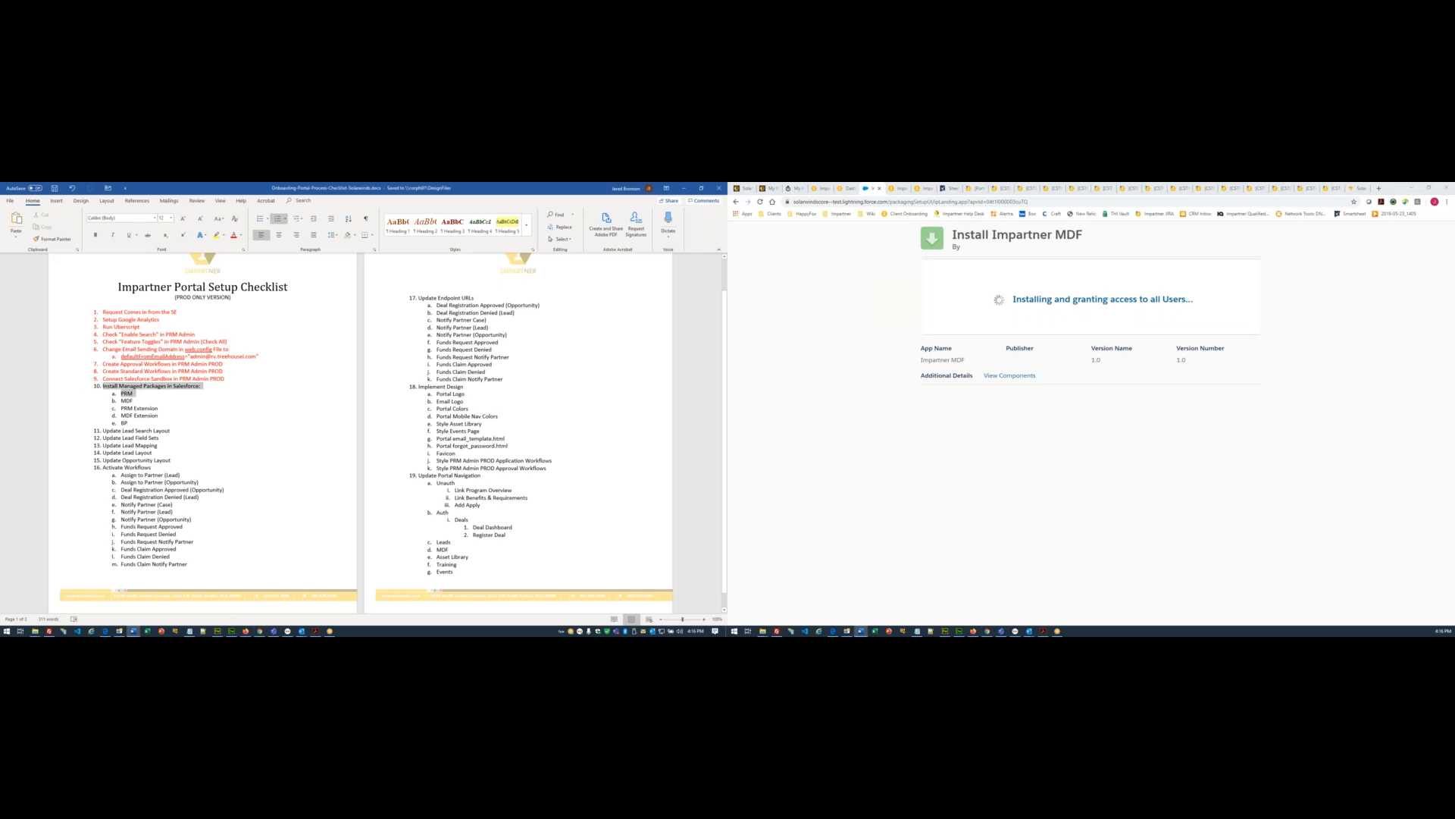
pyautogui.click(234, 235)
pyautogui.click(226, 438)
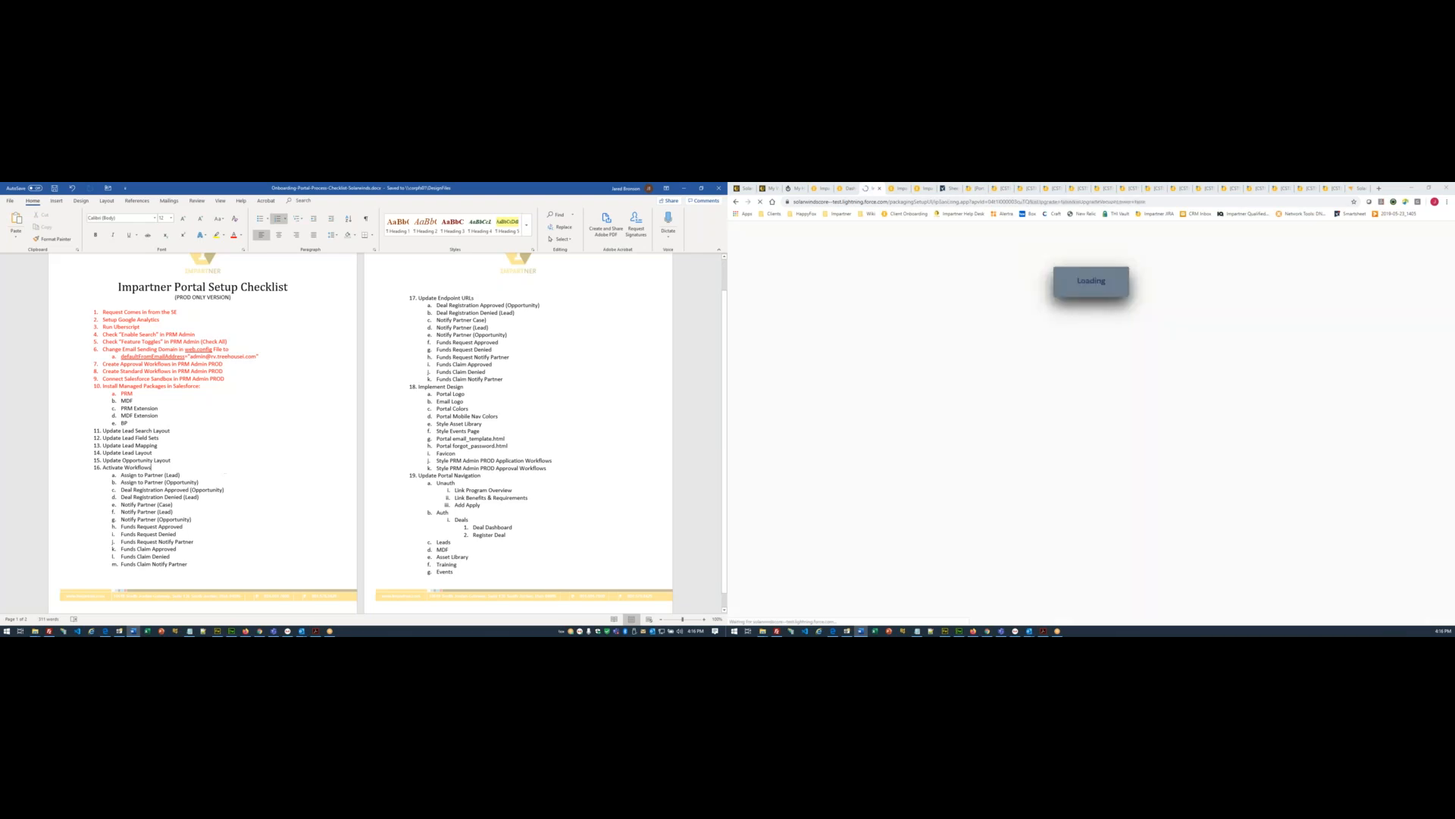
# - Finish the MDF install and search Installed Packages for 'impartner'
pyautogui.click(1243, 322)
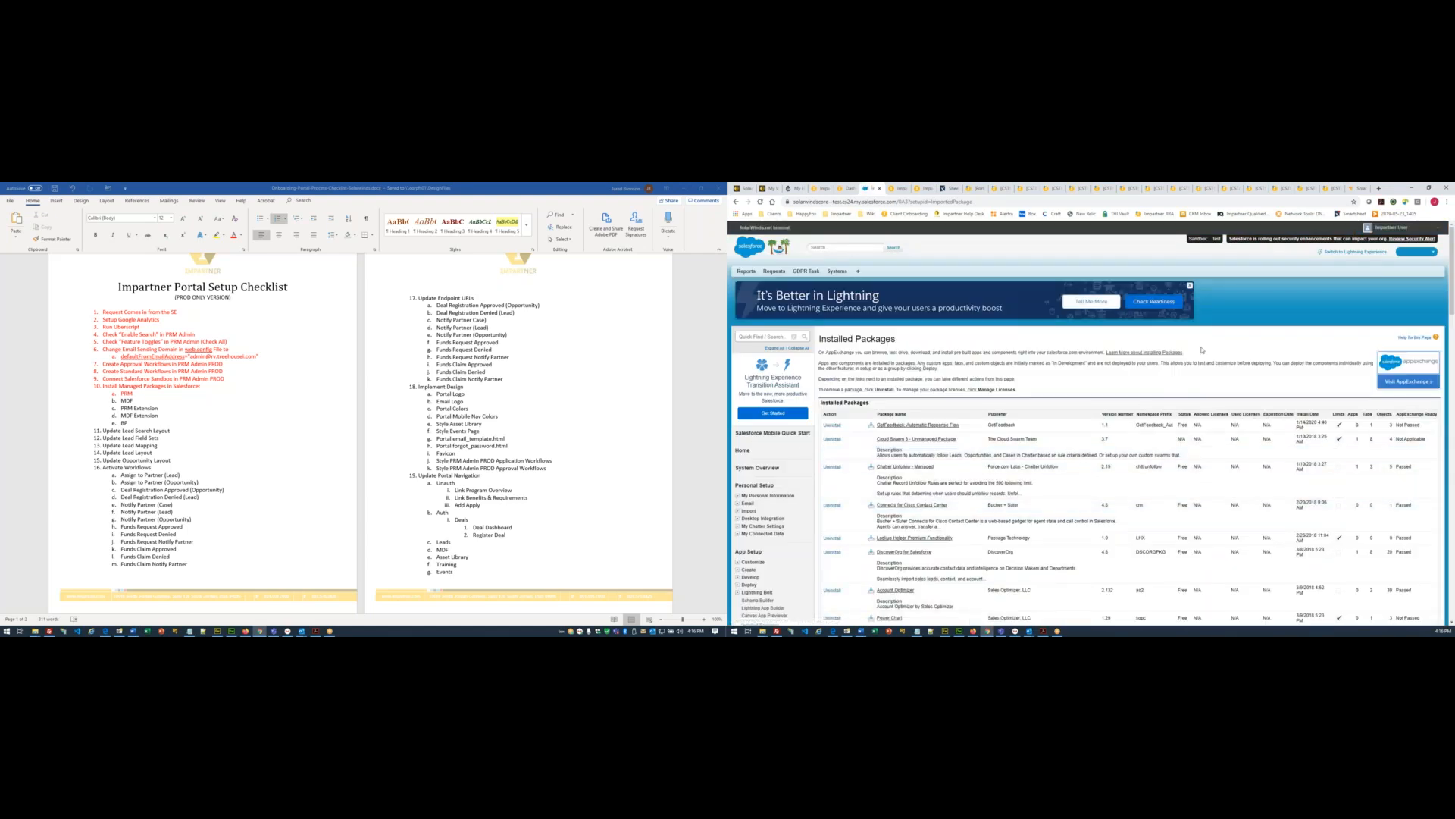
pyautogui.hotkey('ctrl', 'f')
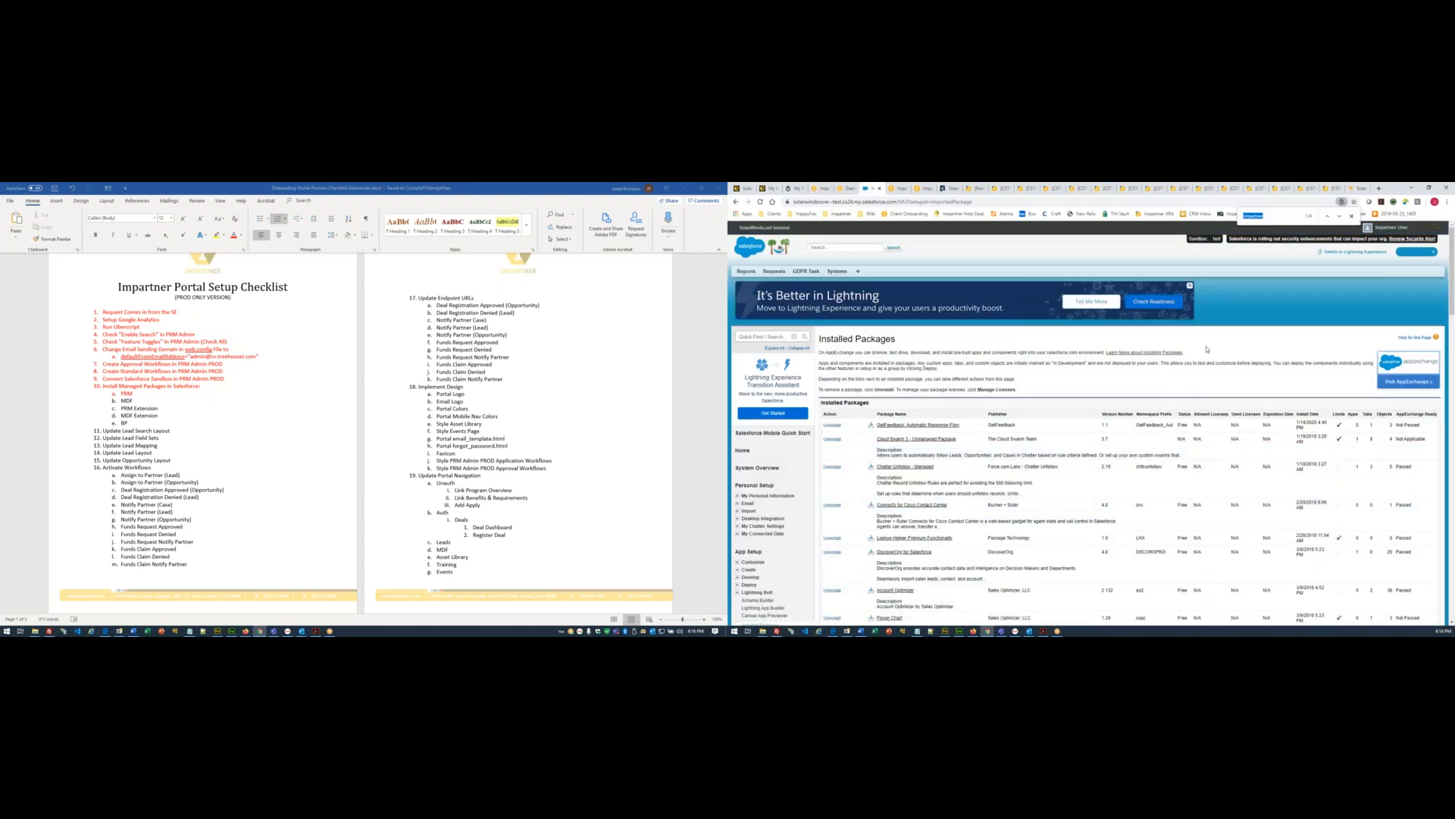
pyautogui.press('Return')
pyautogui.press('Return')
pyautogui.press('Return')
pyautogui.press('Return')
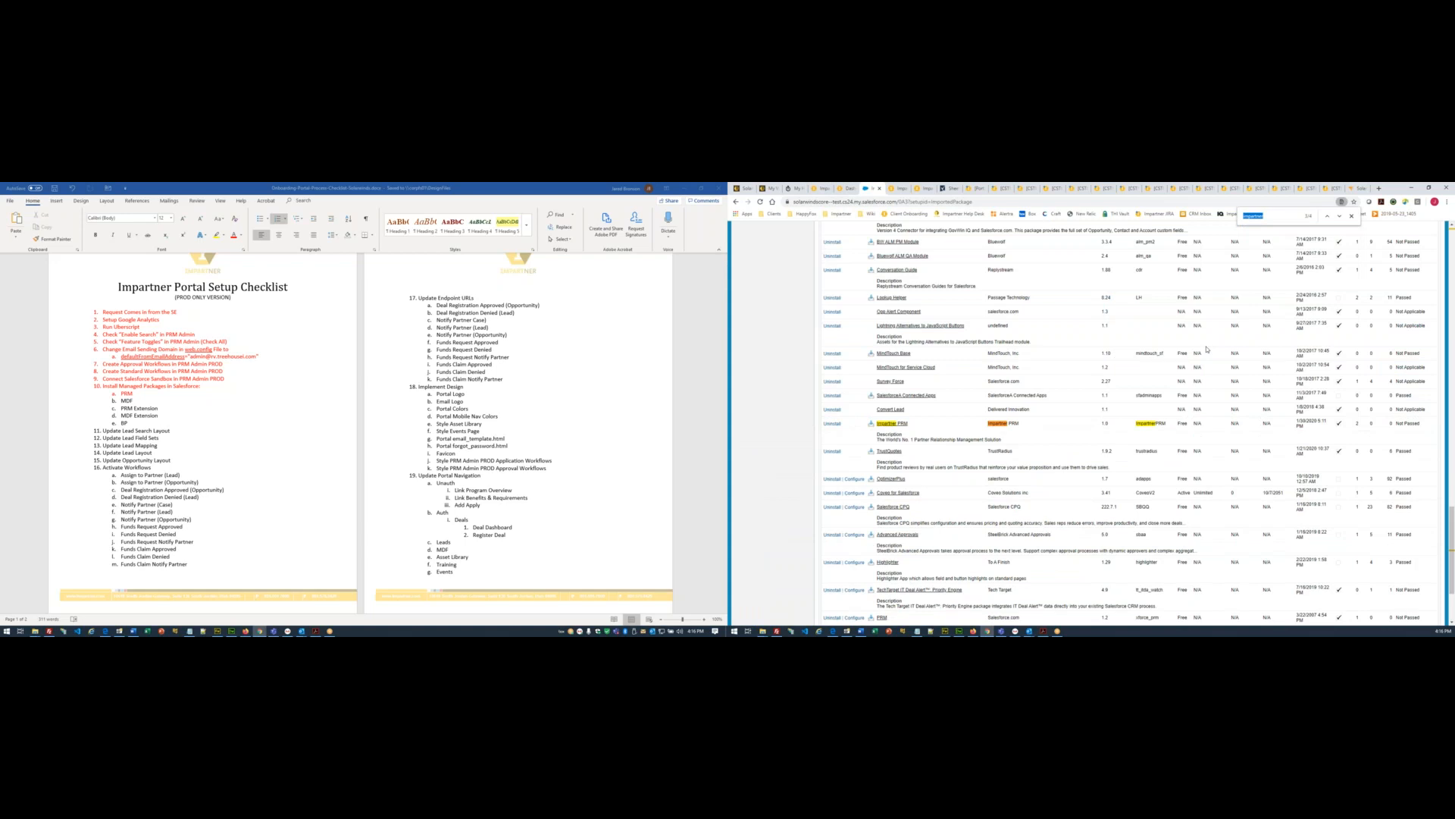
pyautogui.press('F5')
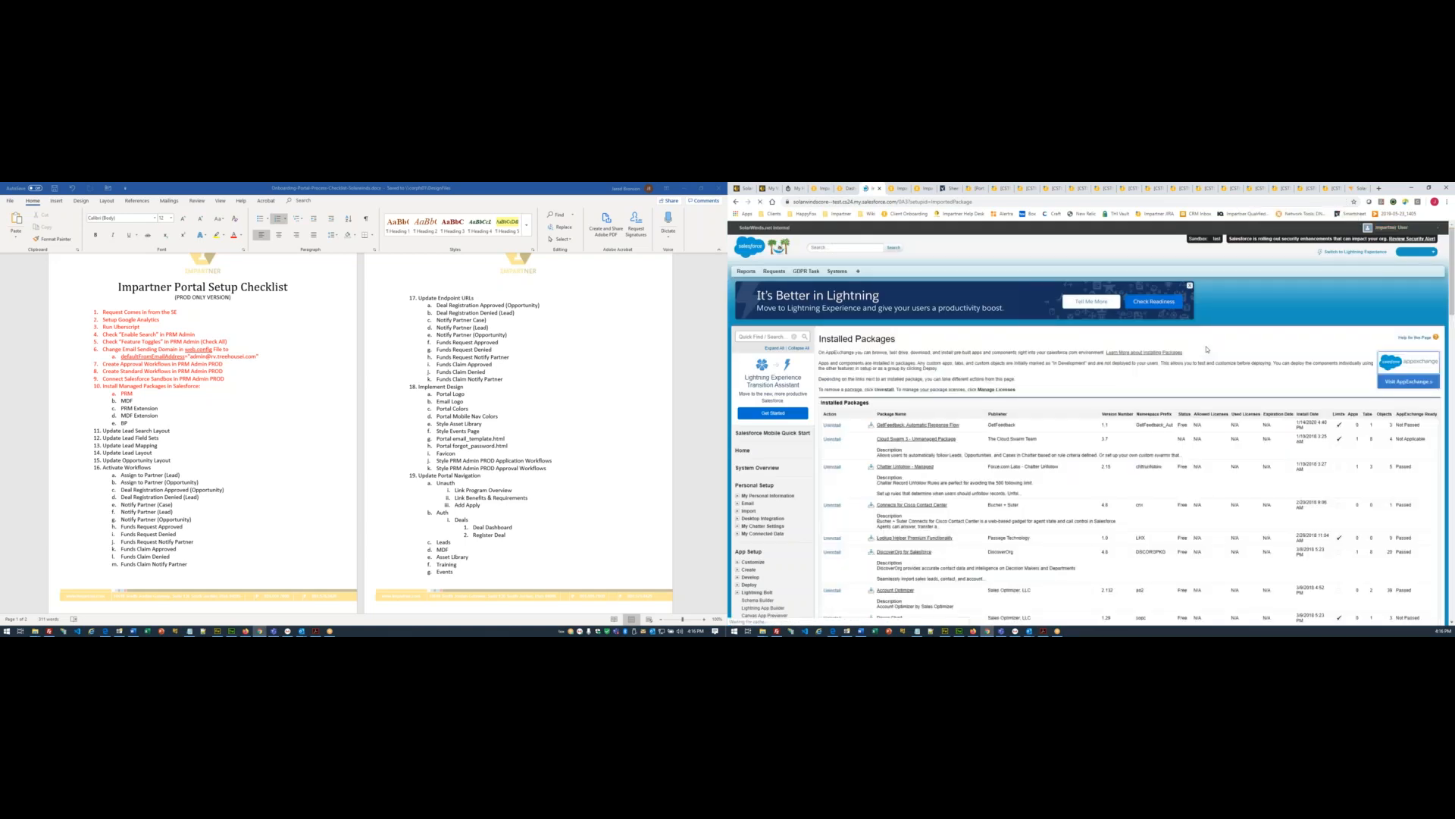
pyautogui.hotkey('ctrl', 'f')
pyautogui.press('Return')
pyautogui.press('Return')
pyautogui.press('Return')
pyautogui.press('Return')
pyautogui.press('Return')
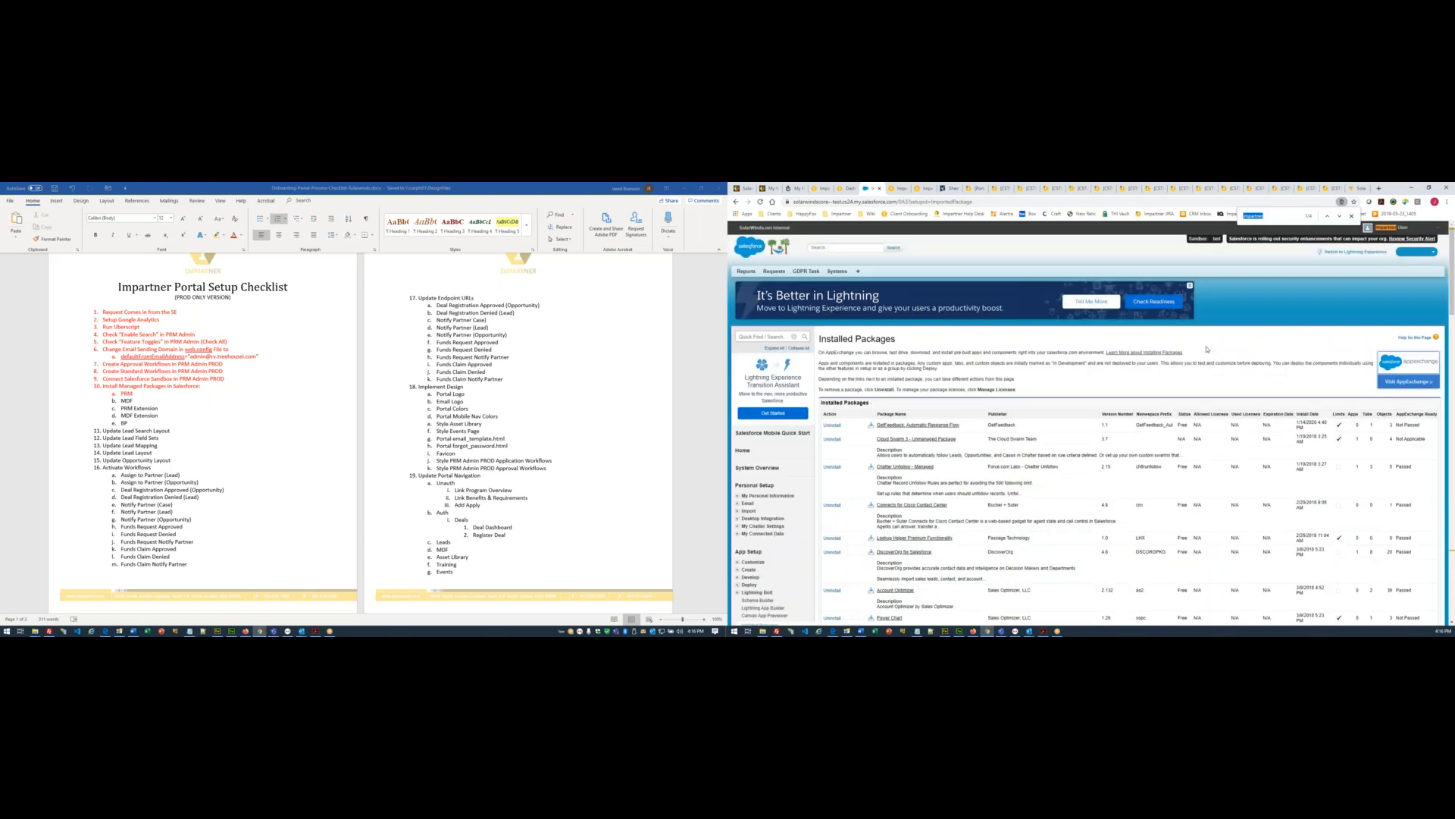
# - Refresh and search Installed Packages until Impartner MDF 1.0 appears alongside Impartner PRM
pyautogui.press('F5')
pyautogui.hotkey('ctrl', 'f')
pyautogui.press('Return')
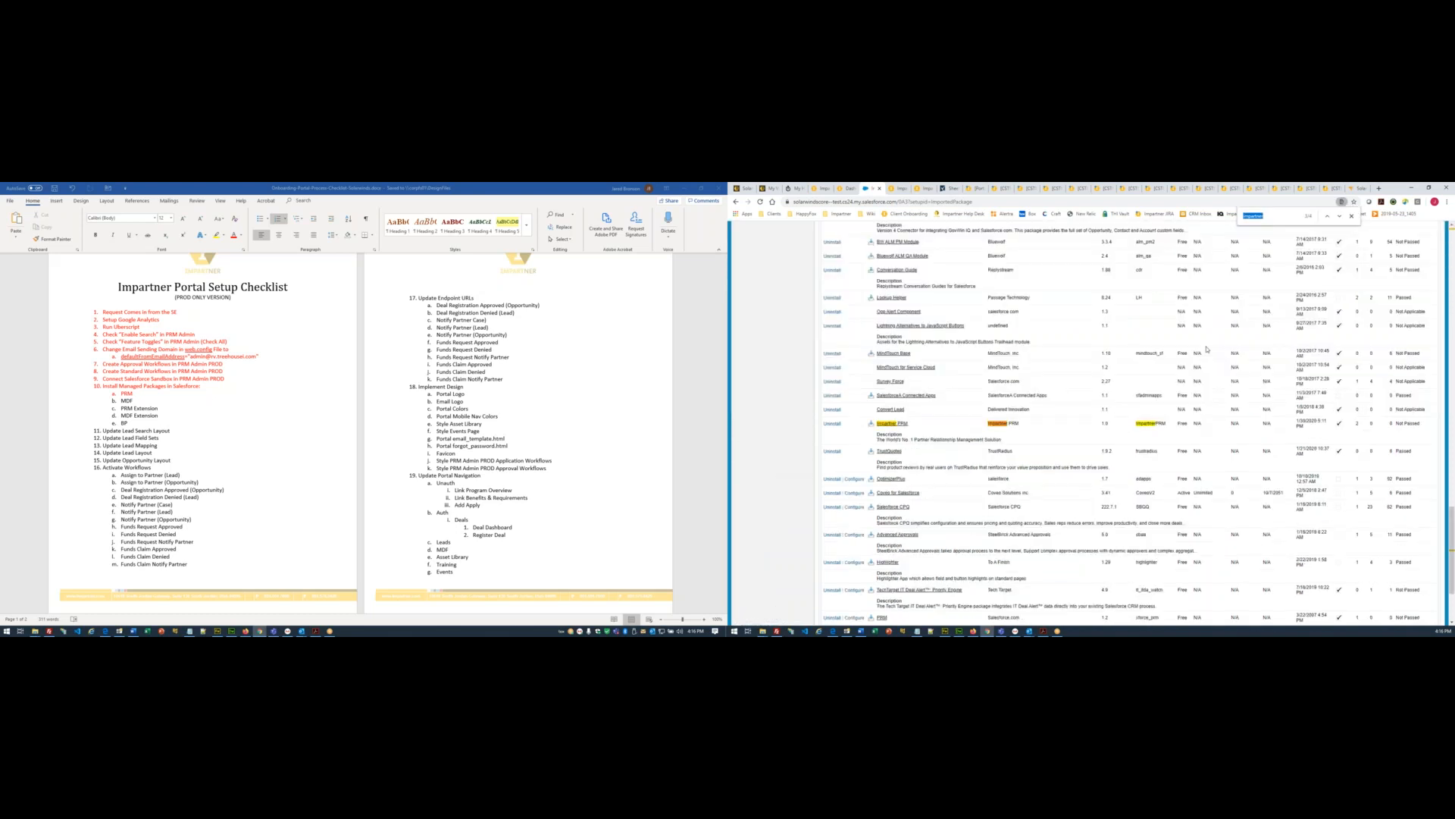
pyautogui.press('Return')
pyautogui.press('Return')
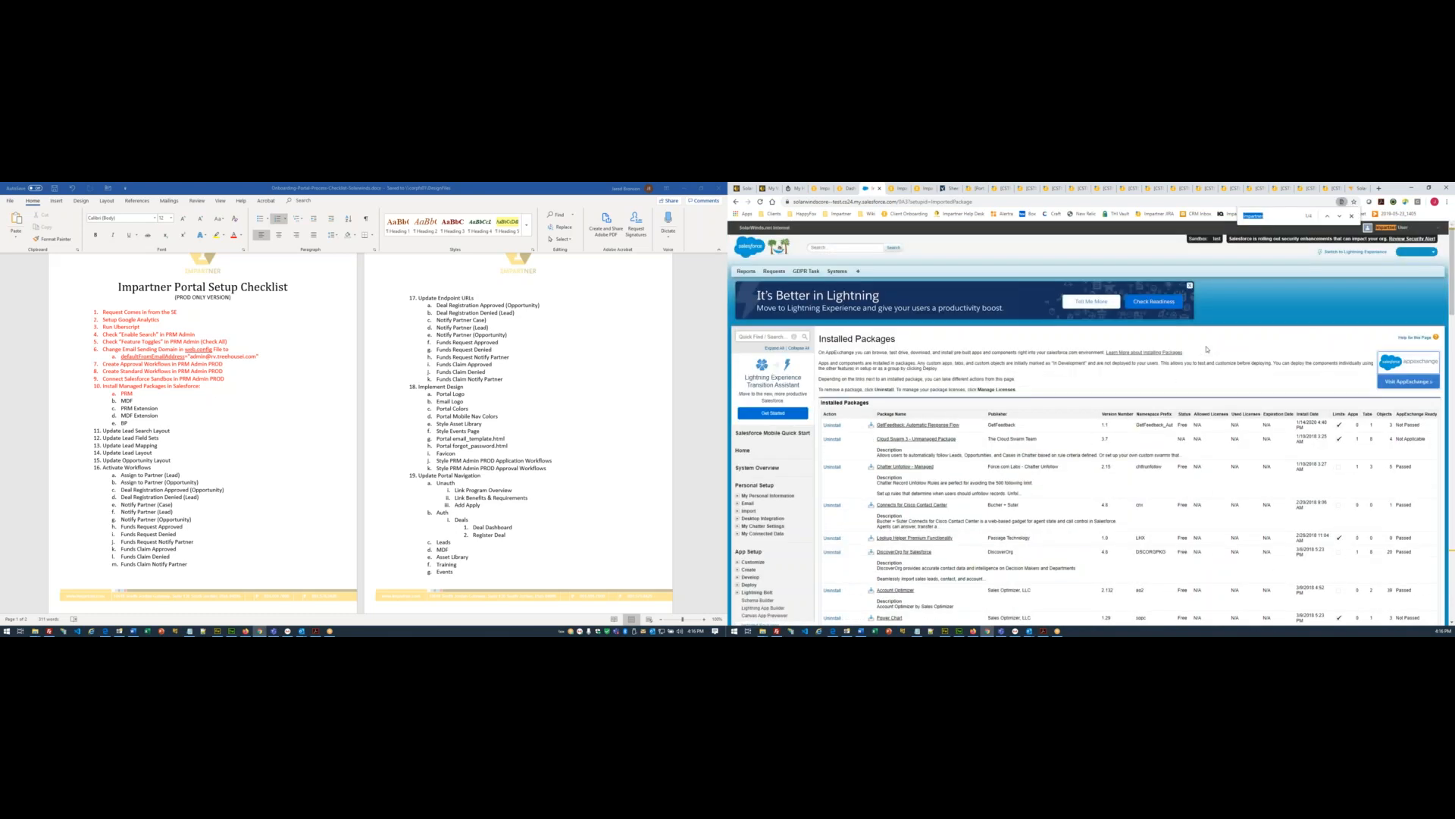
pyautogui.press('F5')
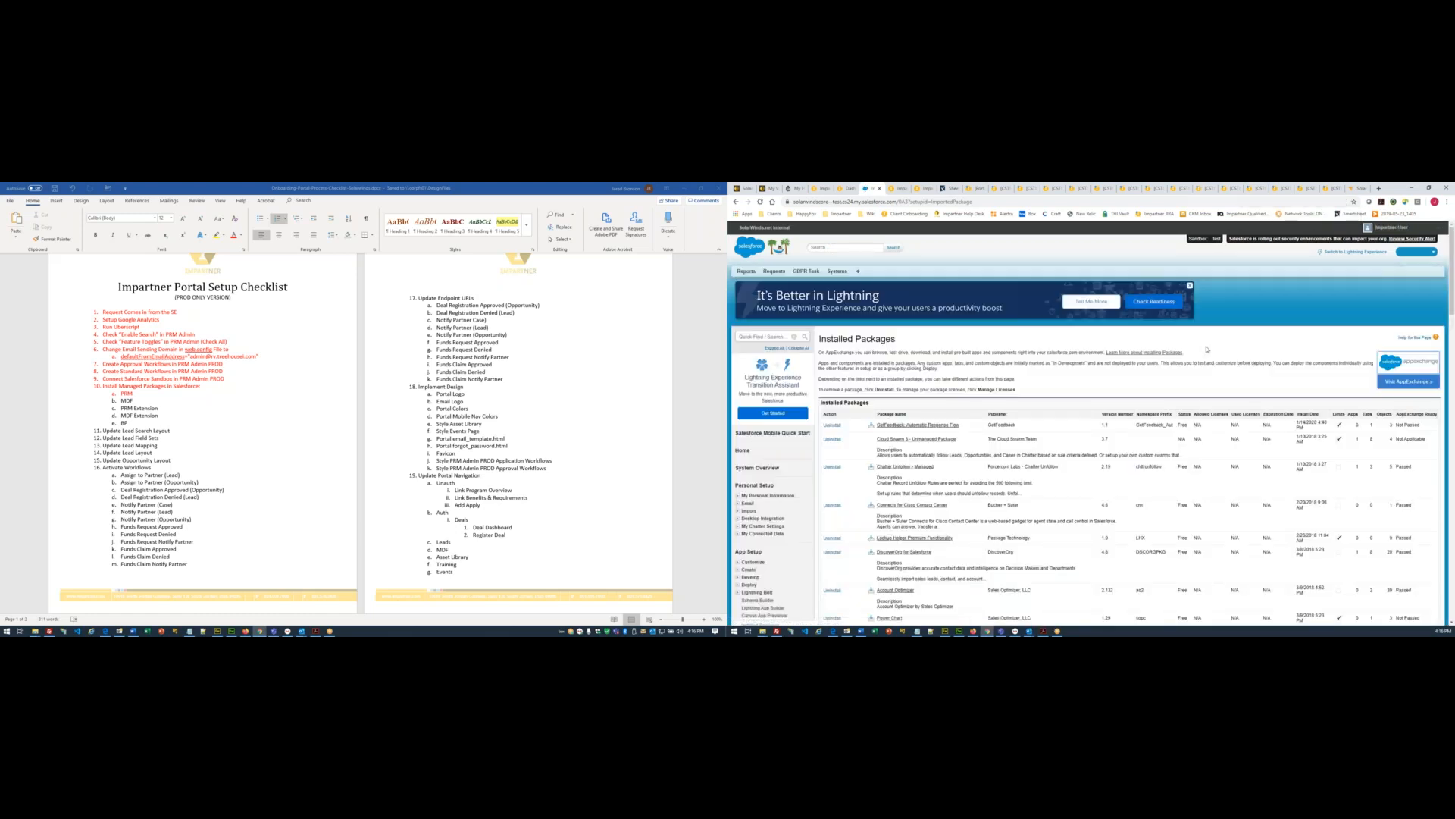
pyautogui.hotkey('ctrl', 'f')
pyautogui.press('Return')
pyautogui.press('Return')
pyautogui.press('Return')
pyautogui.press('Return')
pyautogui.press('Return')
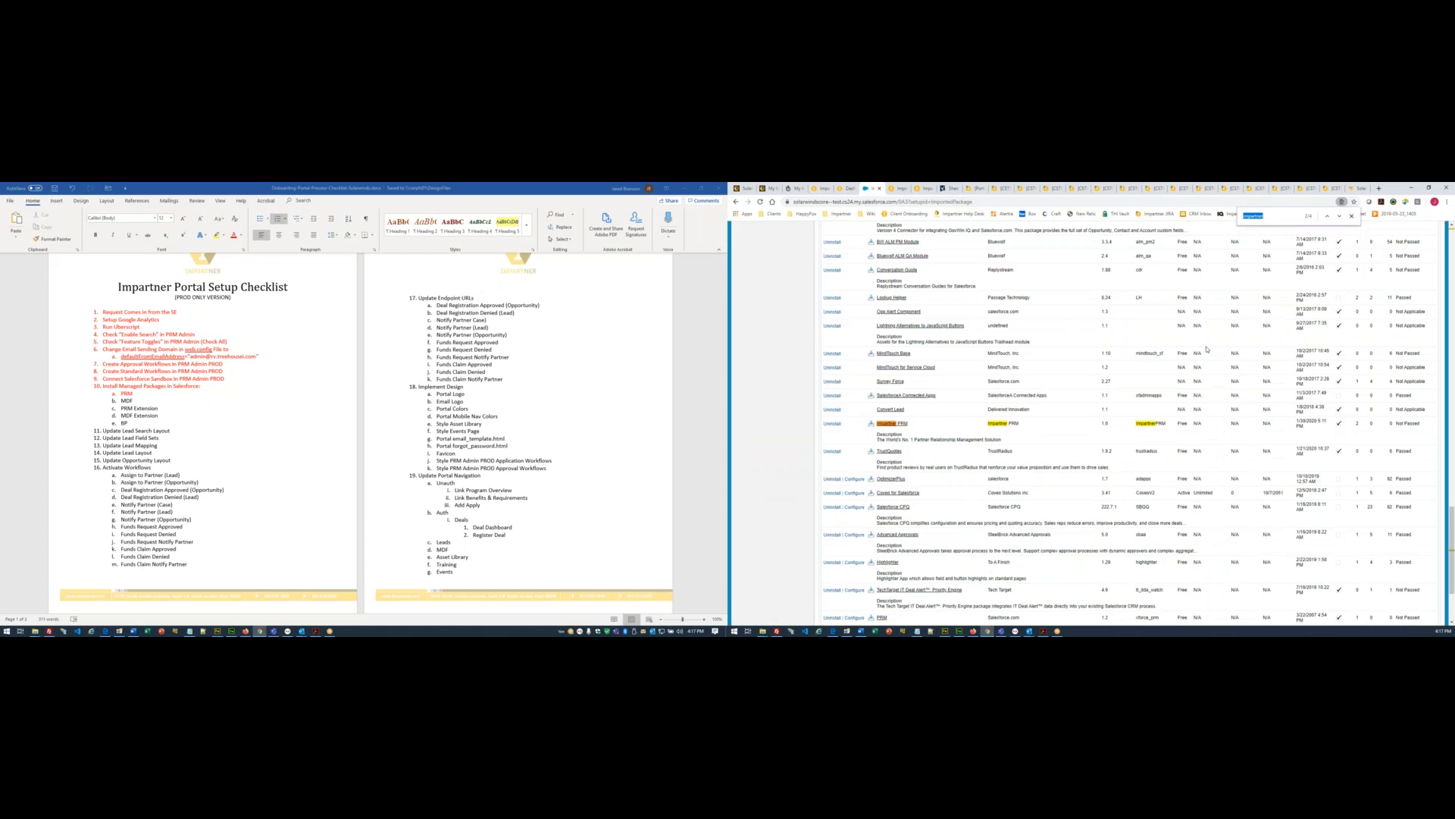
pyautogui.press('F5')
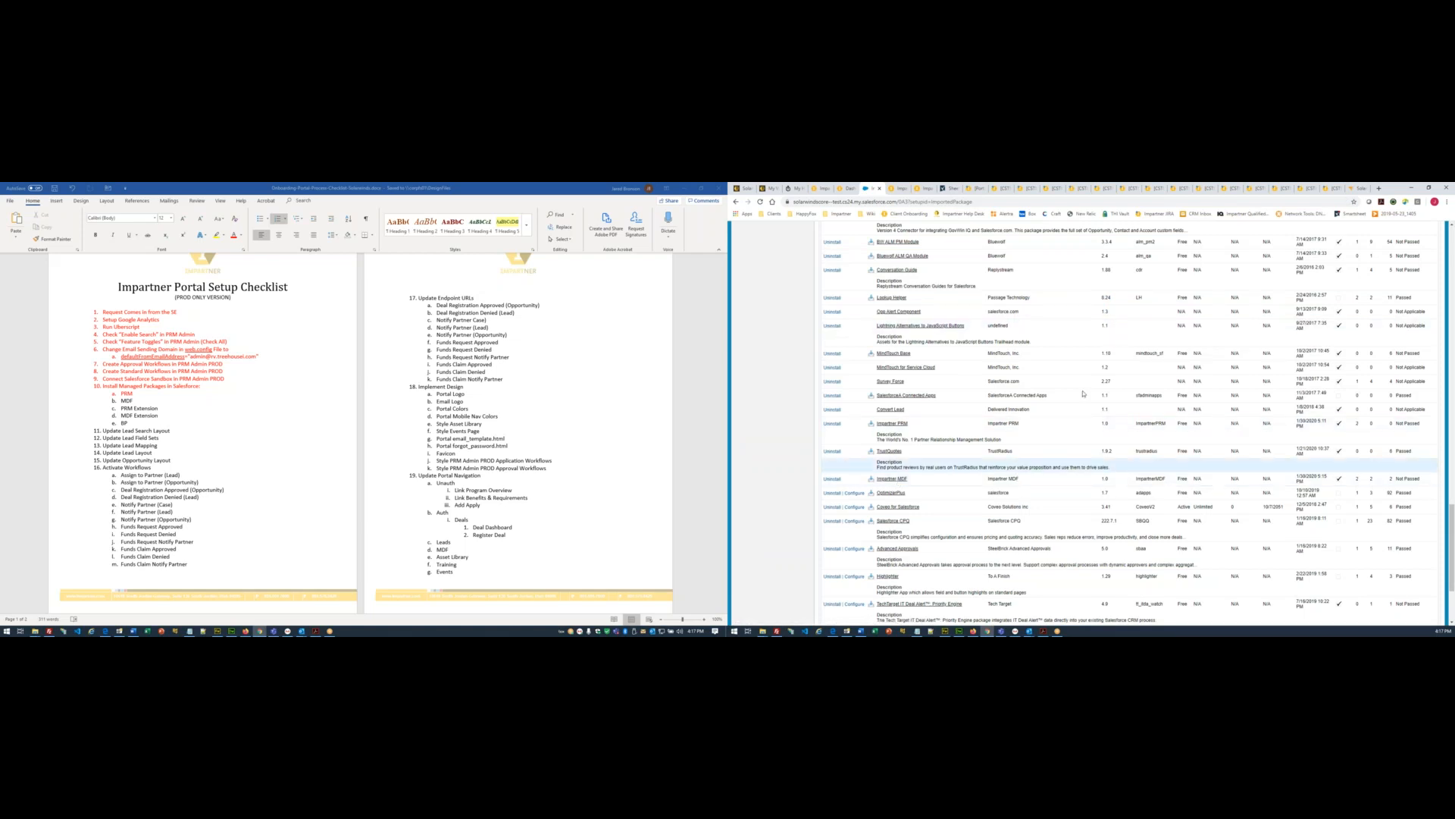
pyautogui.click(910, 190)
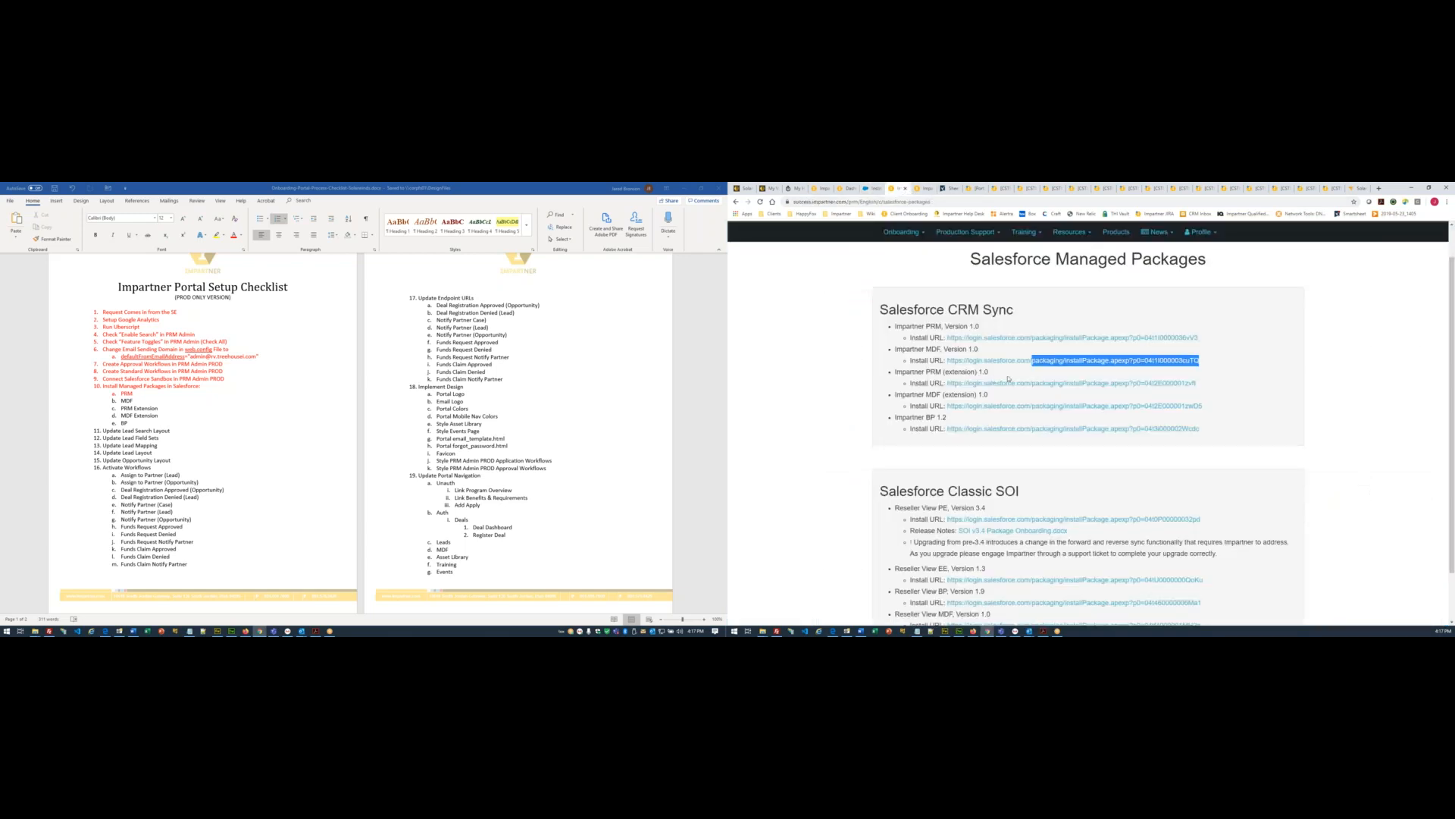
# - Load the copied Impartner PRM (extension) install path in the Salesforce sandbox address bar
pyautogui.moveTo(1198, 384); pyautogui.dragTo(1032, 385)
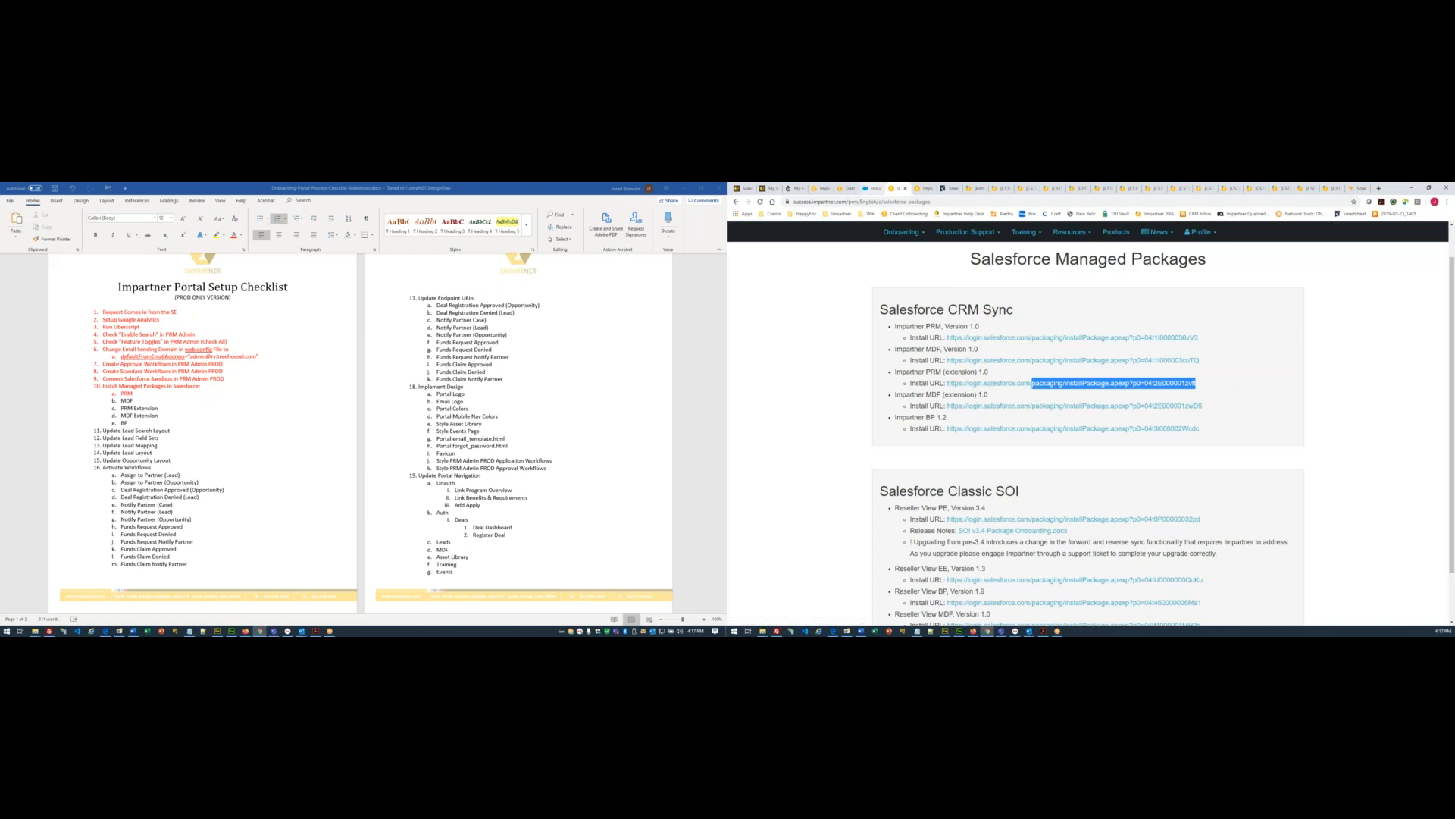
pyautogui.click(872, 189)
pyautogui.moveTo(899, 201); pyautogui.dragTo(976, 202)
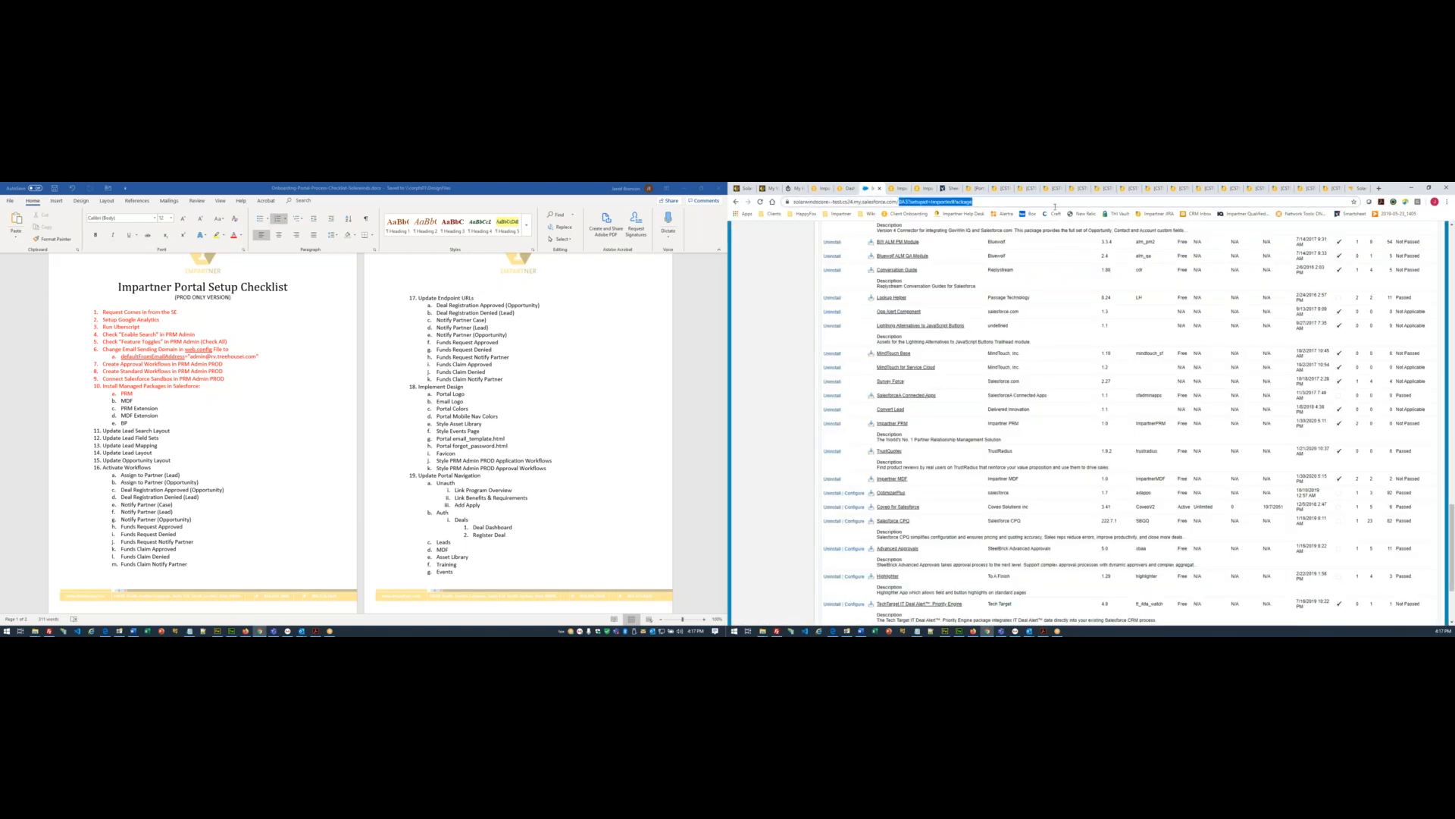
pyautogui.write('packaging/installPackage.apexp?p0=04t2E000001zvft')
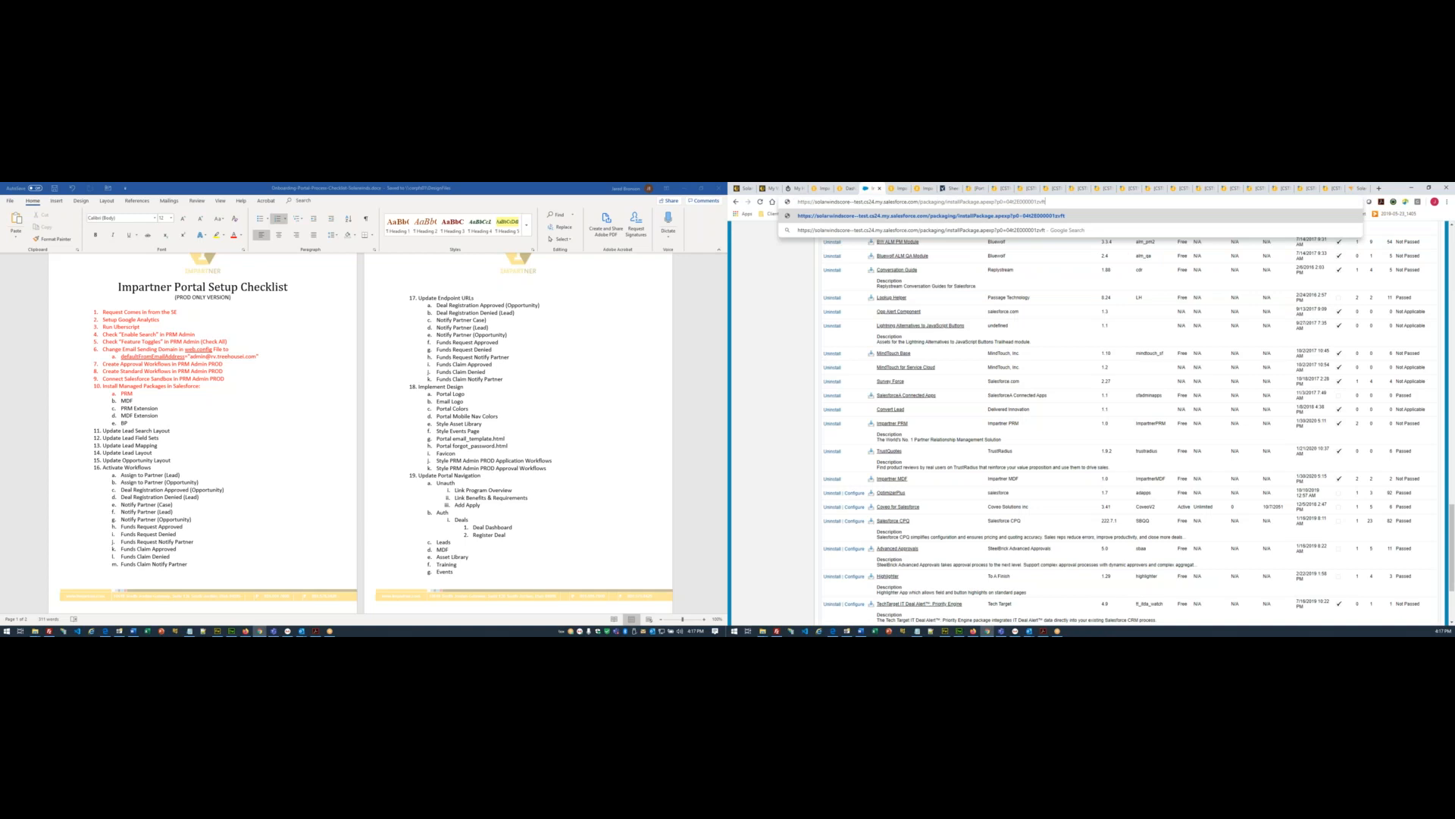
pyautogui.press('Return')
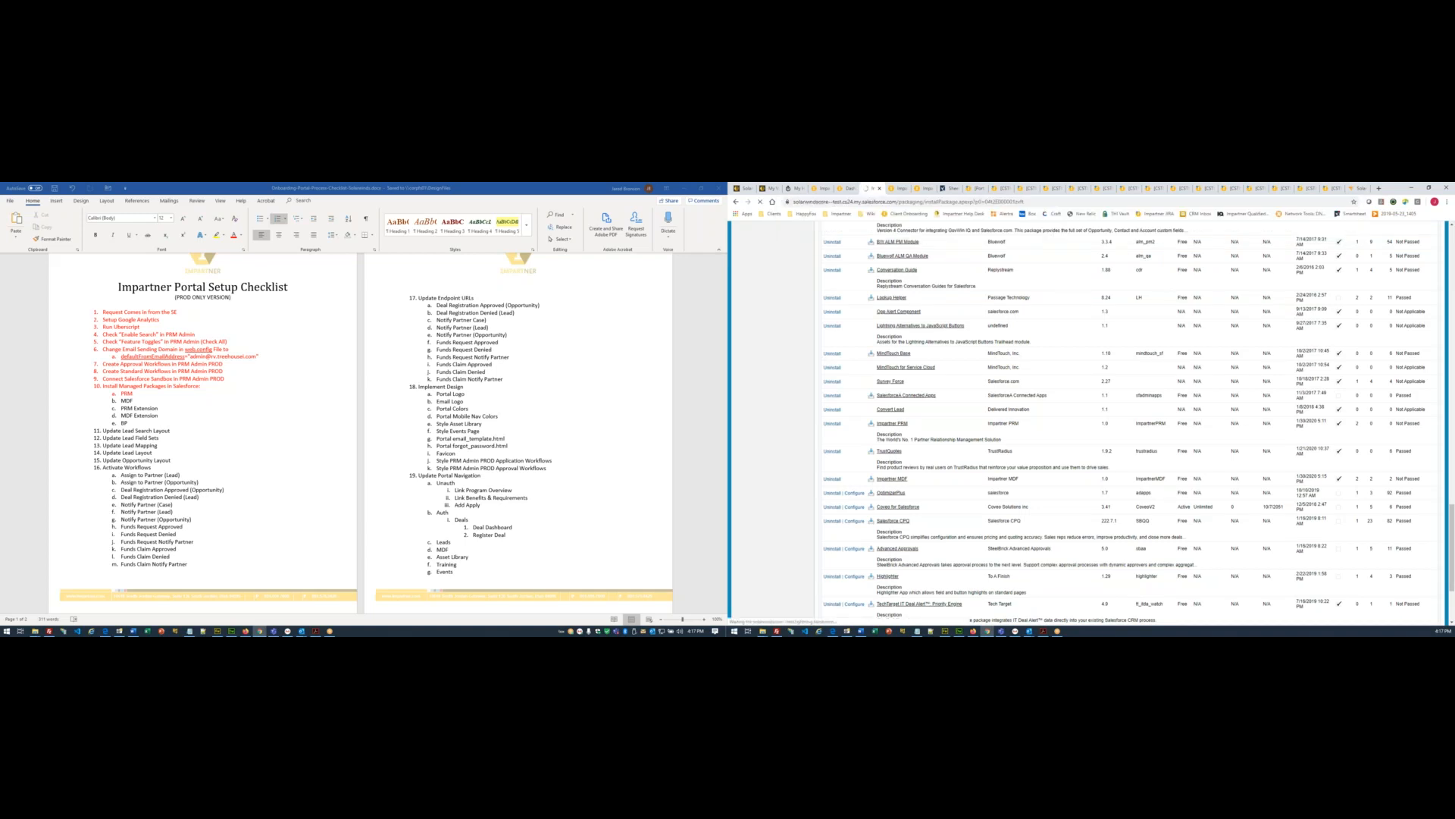
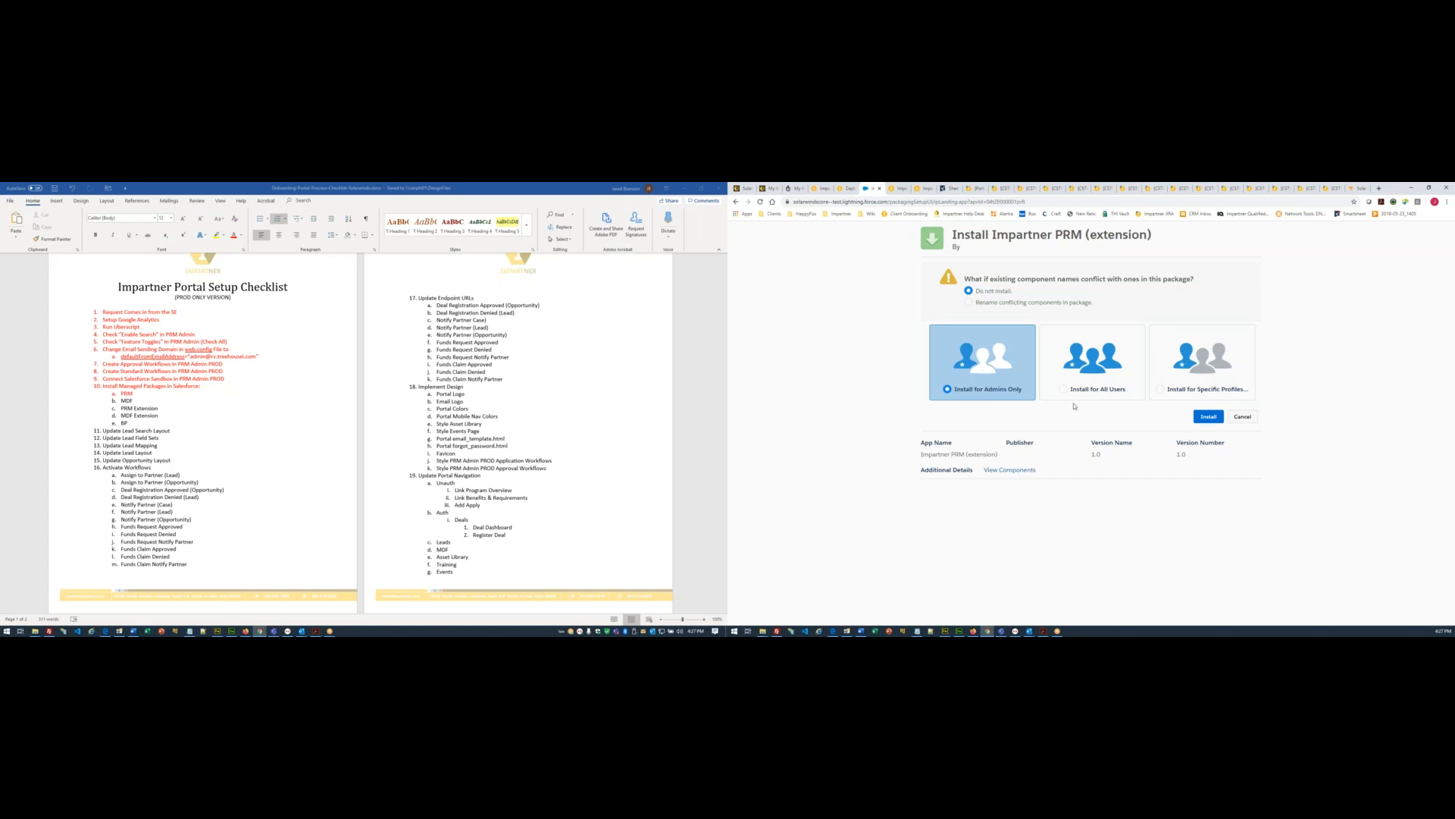
# - Choose Install for All Users and start installing Impartner PRM (extension) 1.0
pyautogui.click(1094, 390)
pyautogui.click(1211, 418)
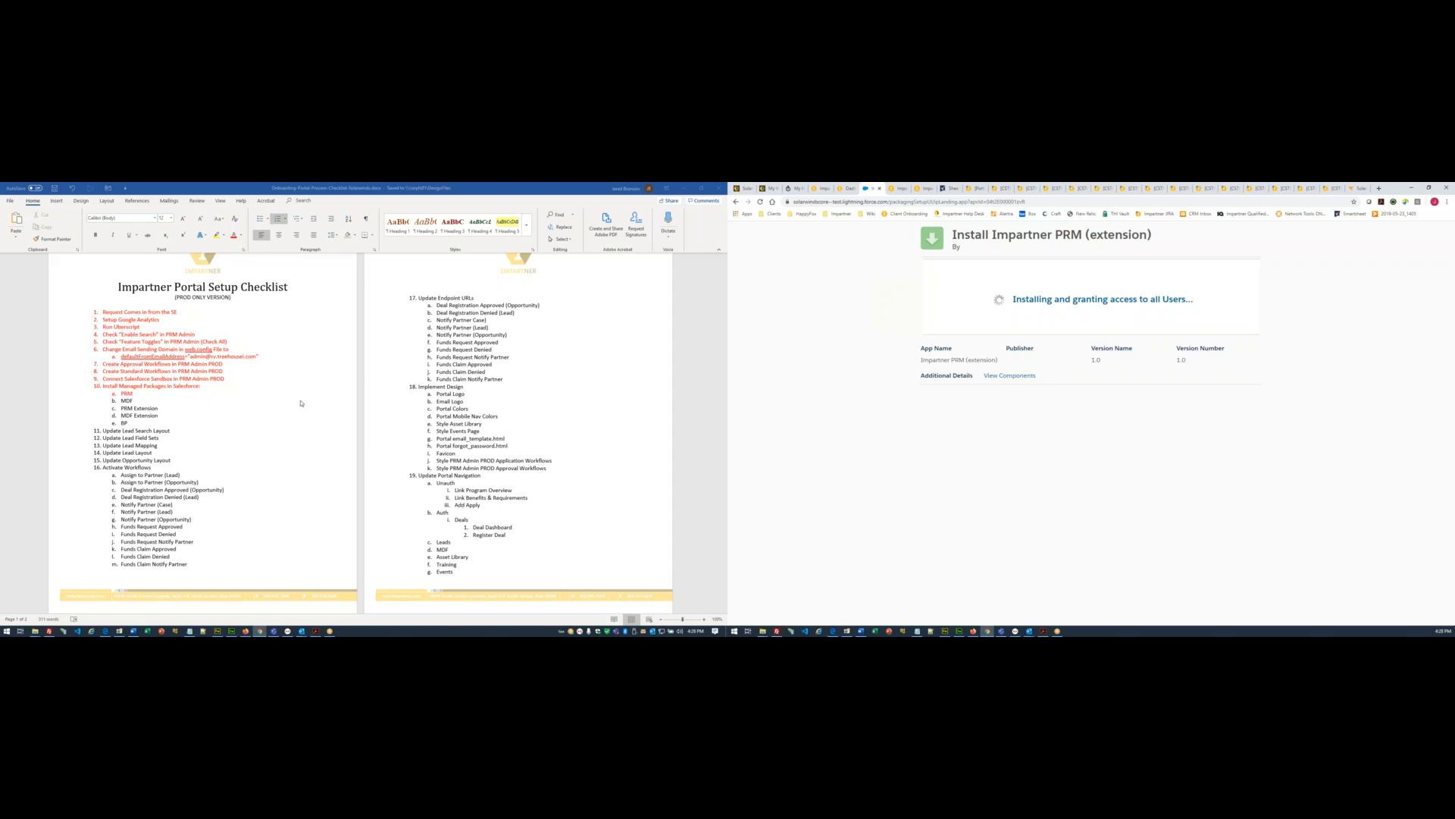
# - Colour the PRM and MDF items in the setup checklist red
pyautogui.click(128, 400)
pyautogui.moveTo(138, 401); pyautogui.dragTo(100, 395)
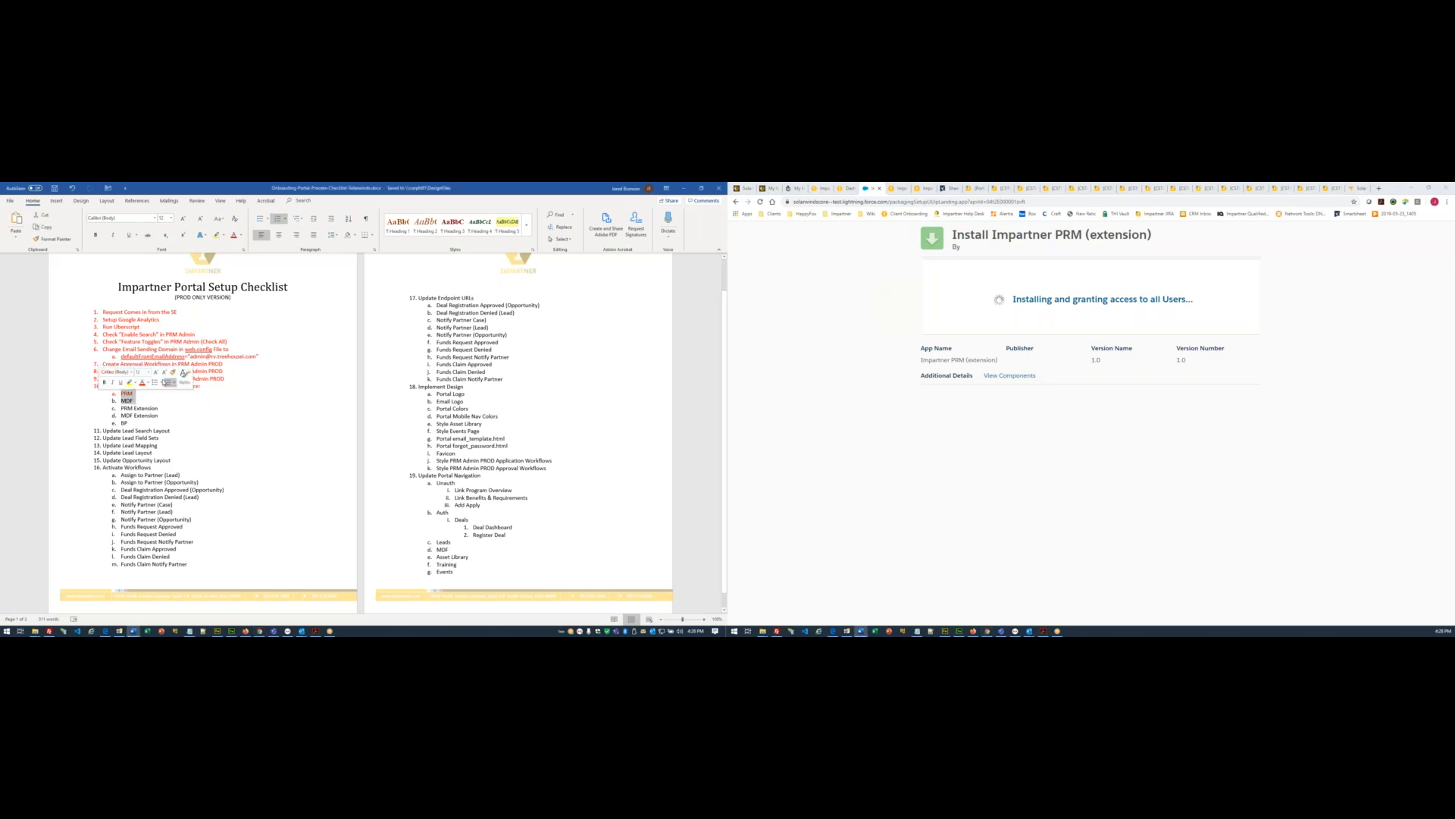
pyautogui.click(234, 235)
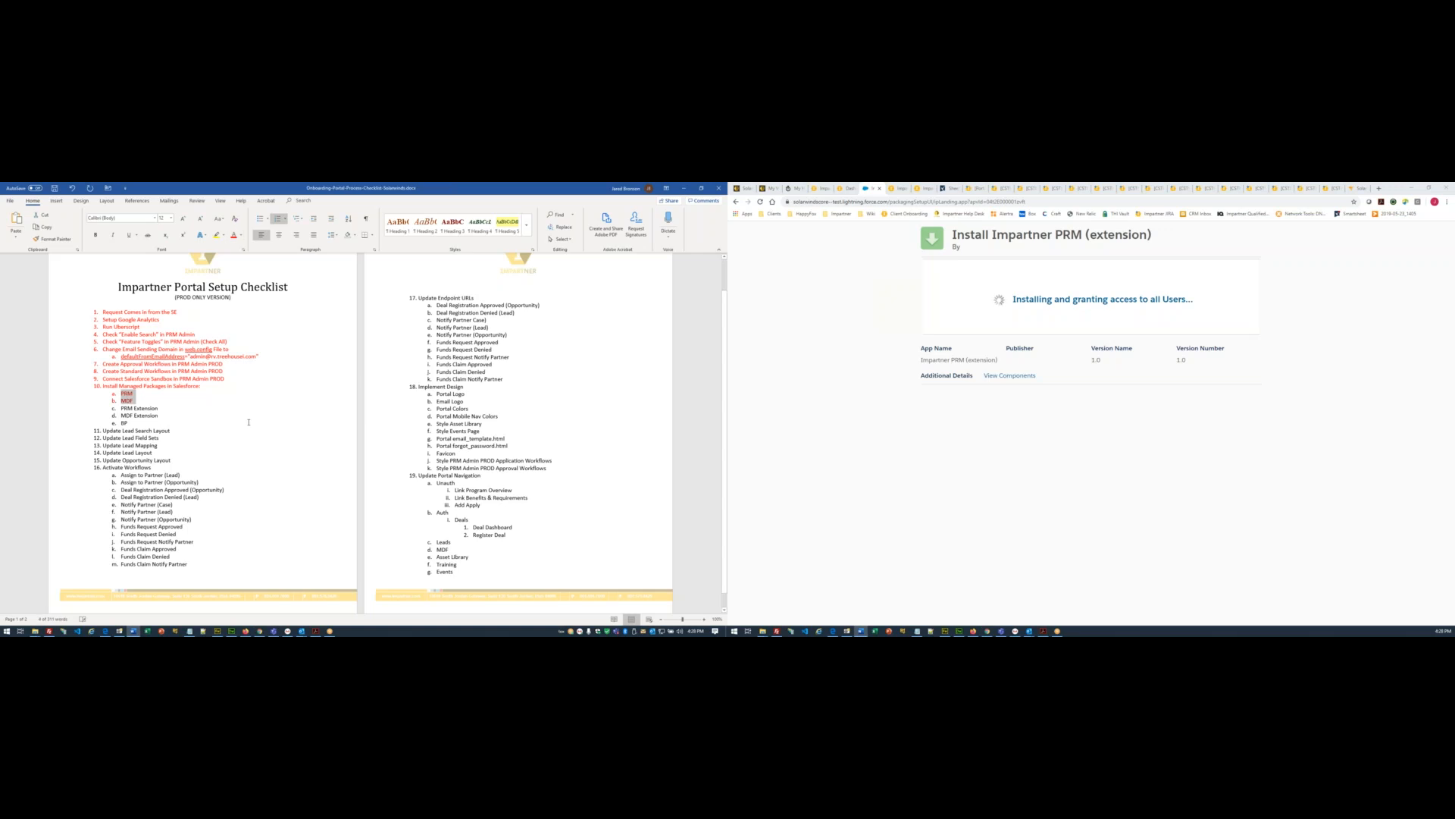
# - Save the checklist and dismiss Salesforce's slow-install notice to return to Installed Packages
pyautogui.click(250, 443)
pyautogui.hotkey('ctrl', 's')
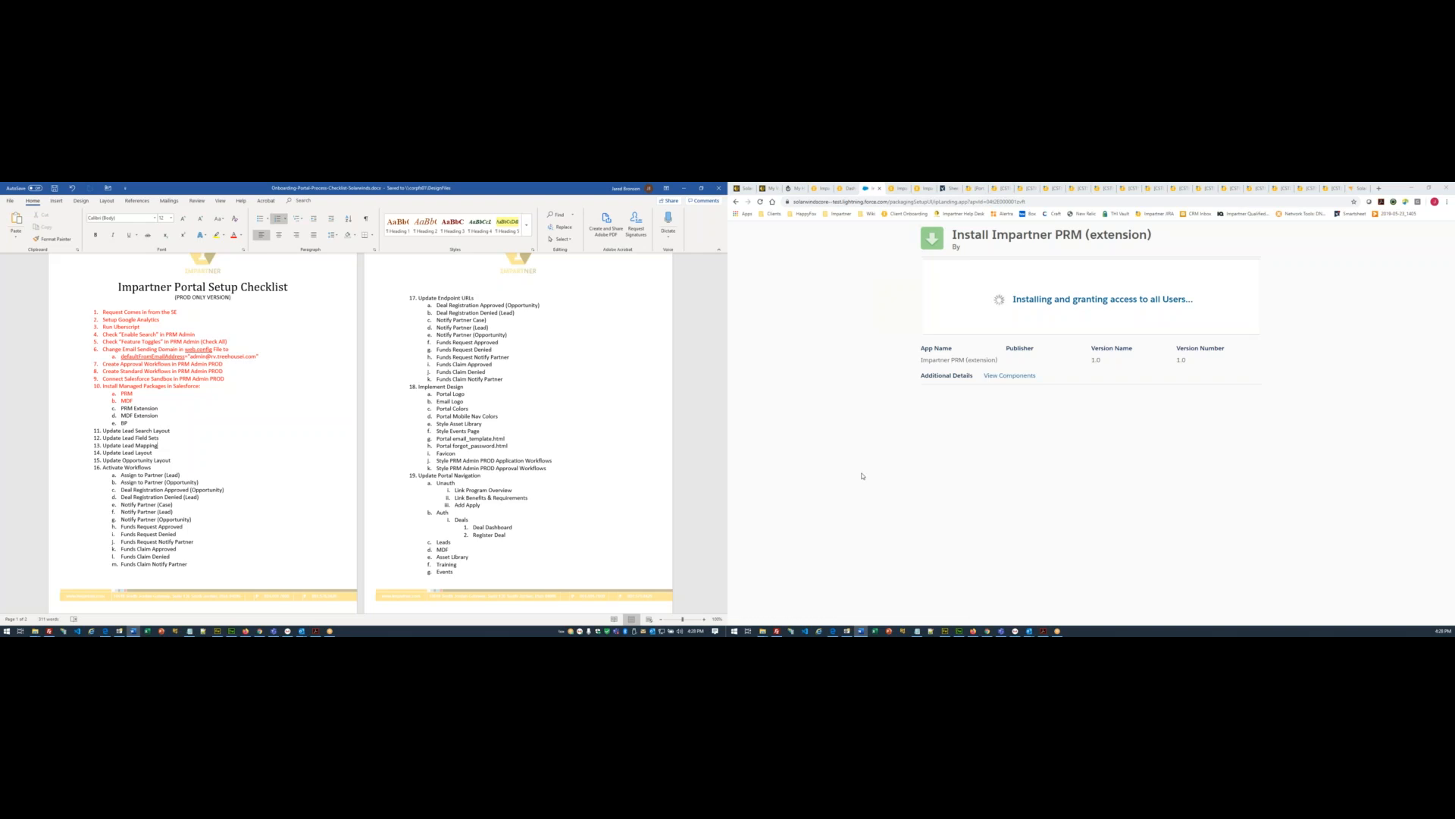
pyautogui.click(1244, 319)
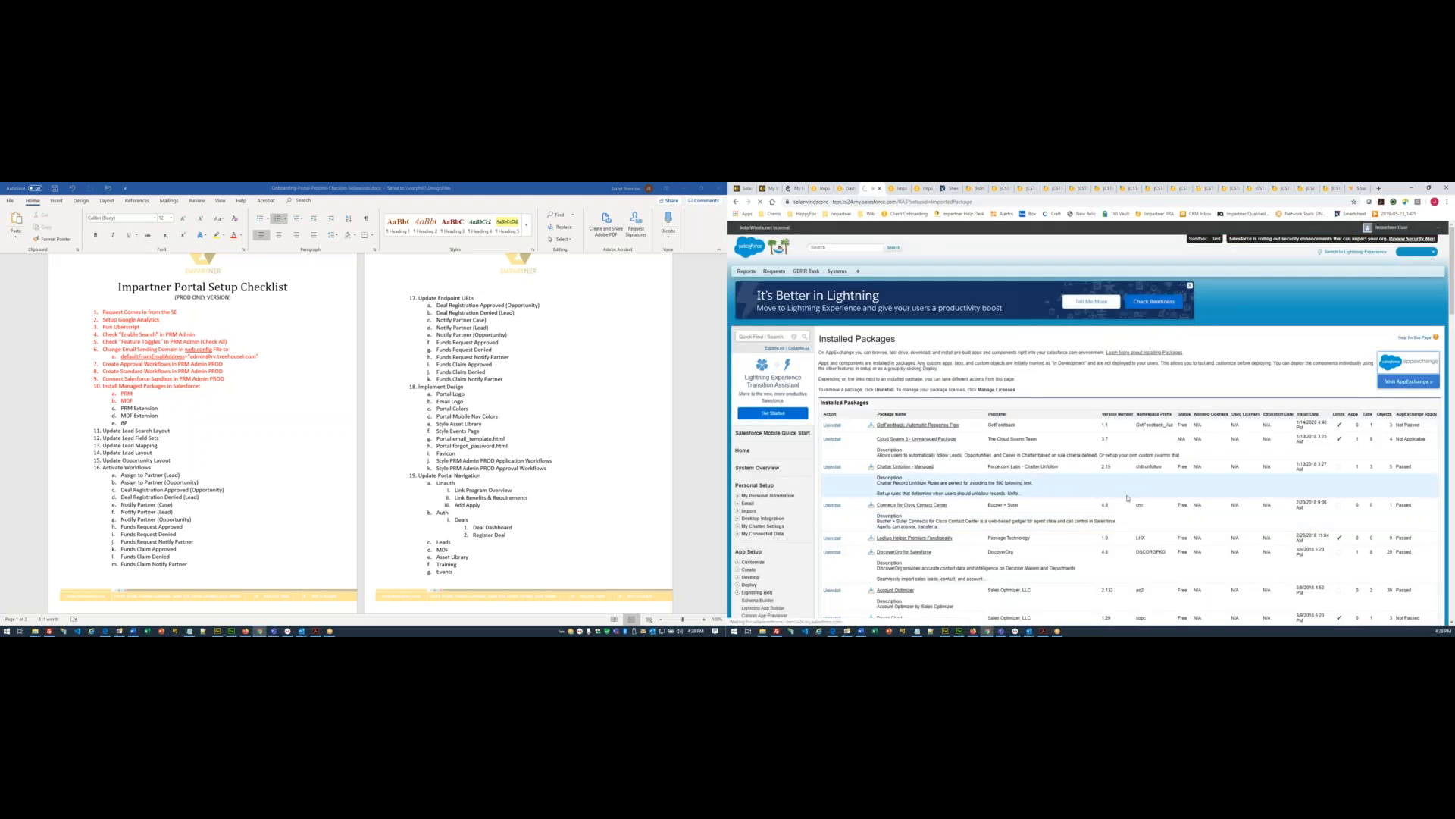
pyautogui.scroll(-8, 1127, 498)
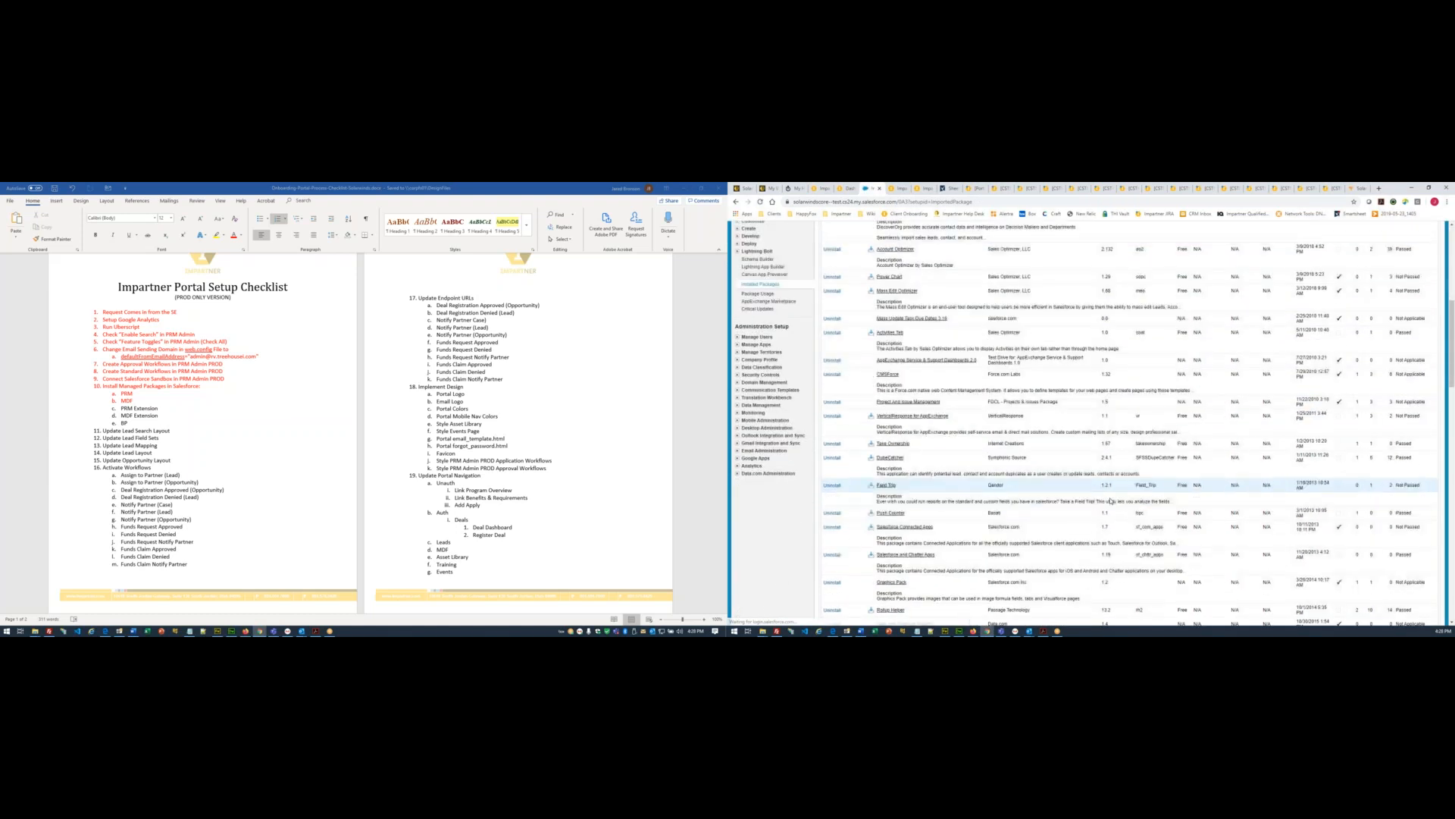
pyautogui.scroll(10, 1112, 500)
pyautogui.hotkey('ctrl', 'f')
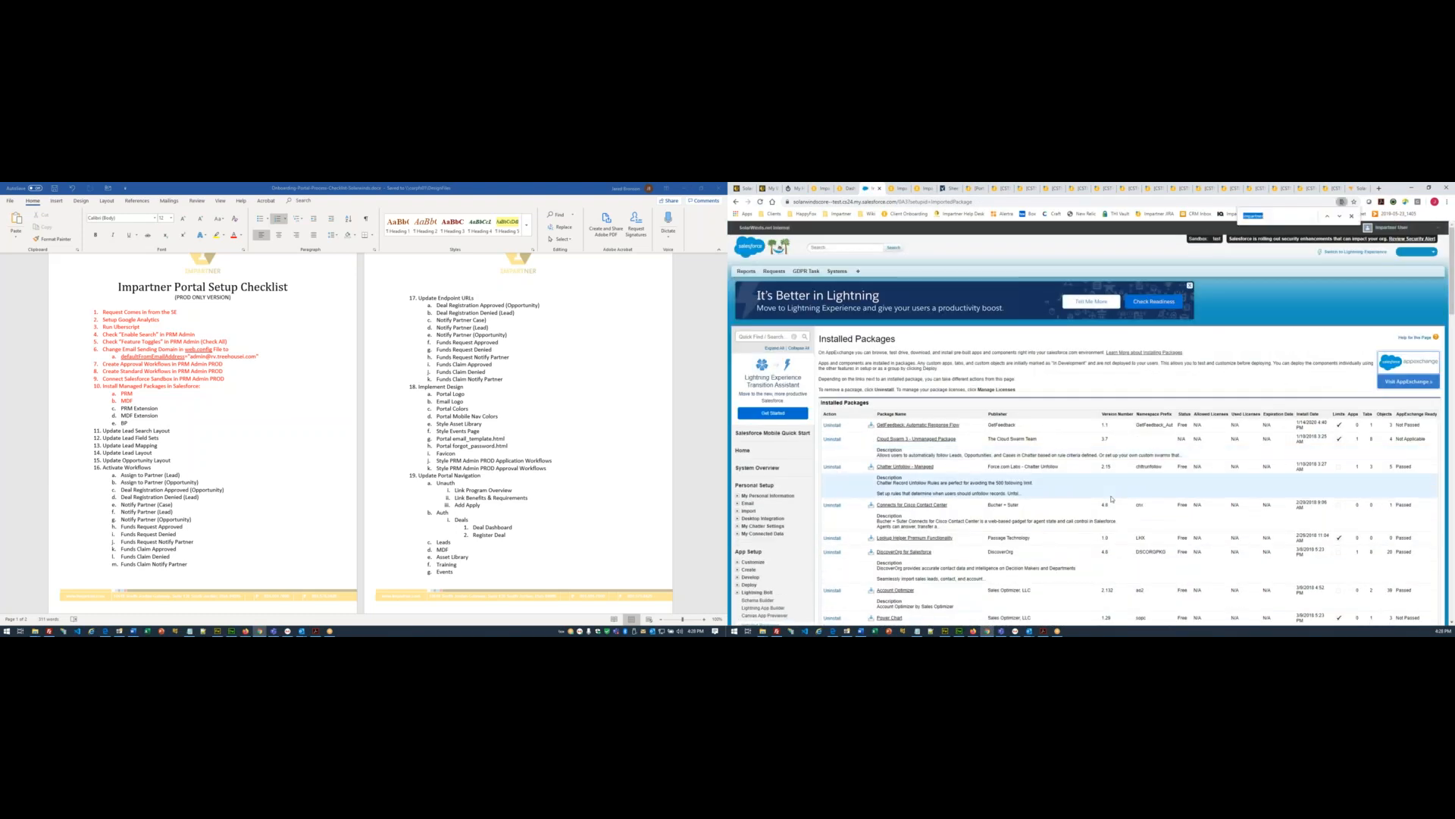
pyautogui.press('Return')
pyautogui.press('Return')
pyautogui.press('Return')
pyautogui.press('Return')
pyautogui.press('Return')
pyautogui.press('Return')
pyautogui.press('Return')
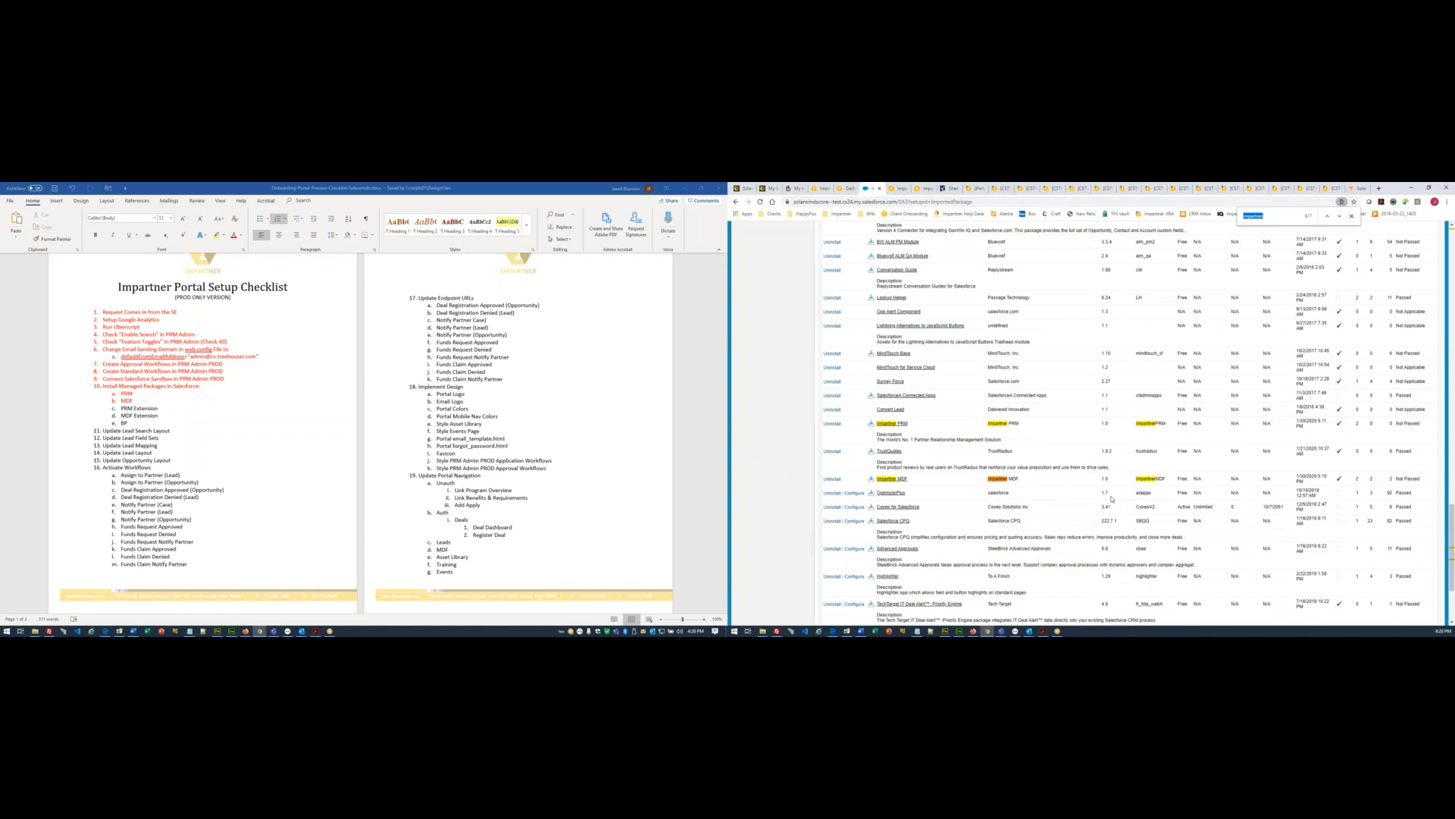
pyautogui.press('Return')
pyautogui.scroll(10, 931, 448)
pyautogui.scroll(10, 932, 448)
pyautogui.press('F5')
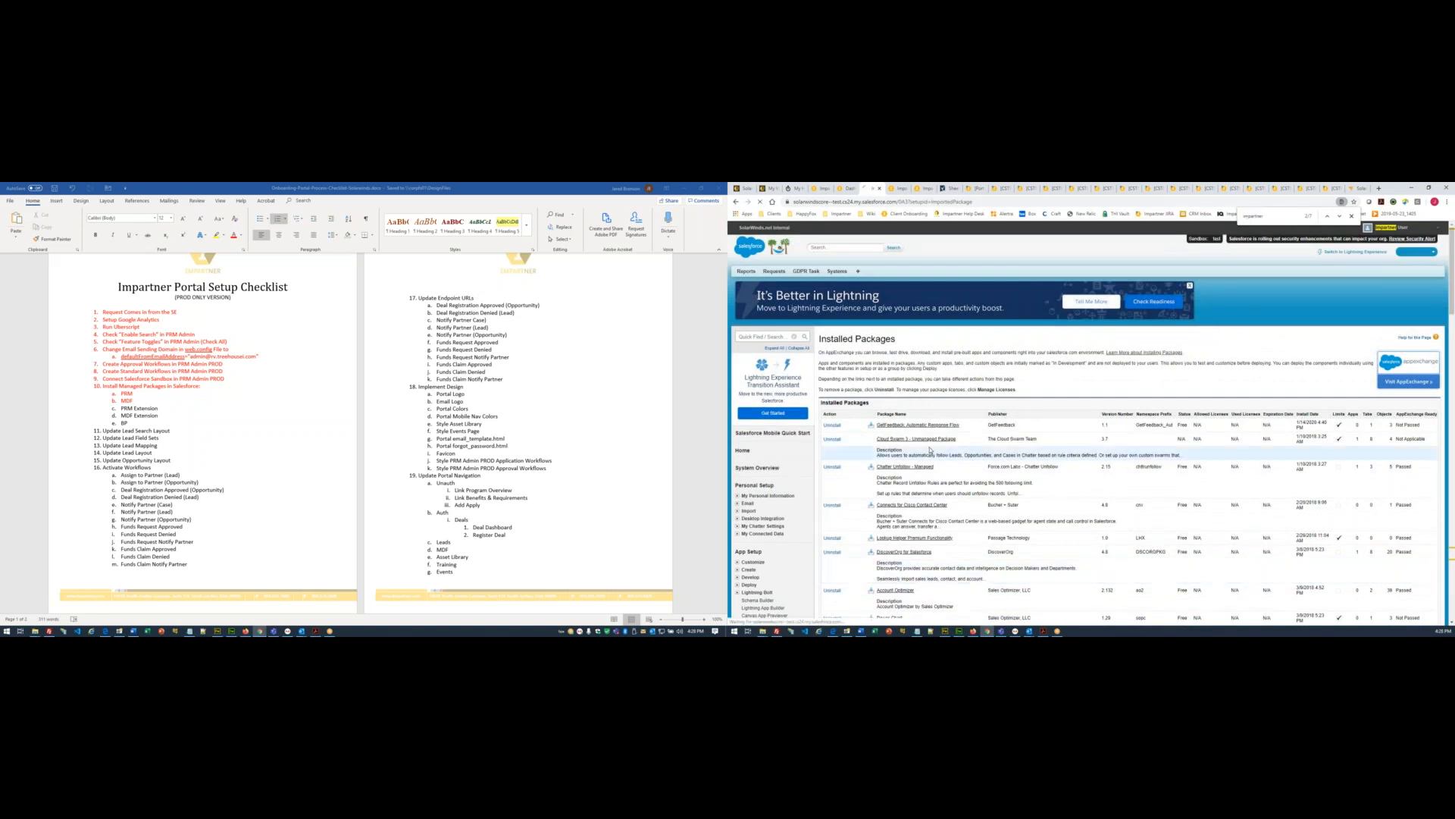
pyautogui.press('F5')
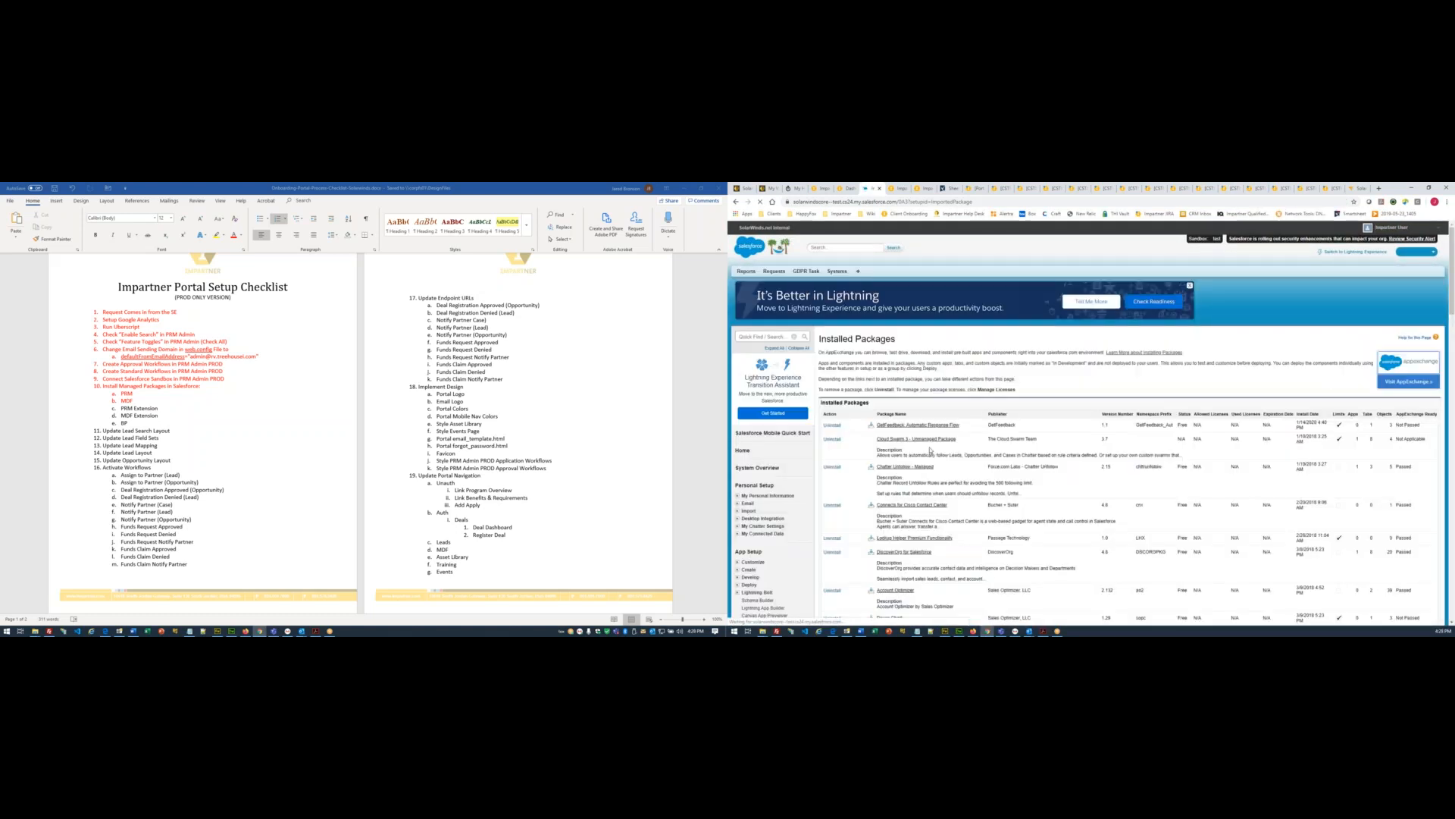
pyautogui.hotkey('ctrl', 'f')
pyautogui.press('Return')
pyautogui.press('Return')
pyautogui.press('Return')
pyautogui.press('Return')
pyautogui.press('Return')
pyautogui.press('Return')
pyautogui.press('Return')
pyautogui.press('Return')
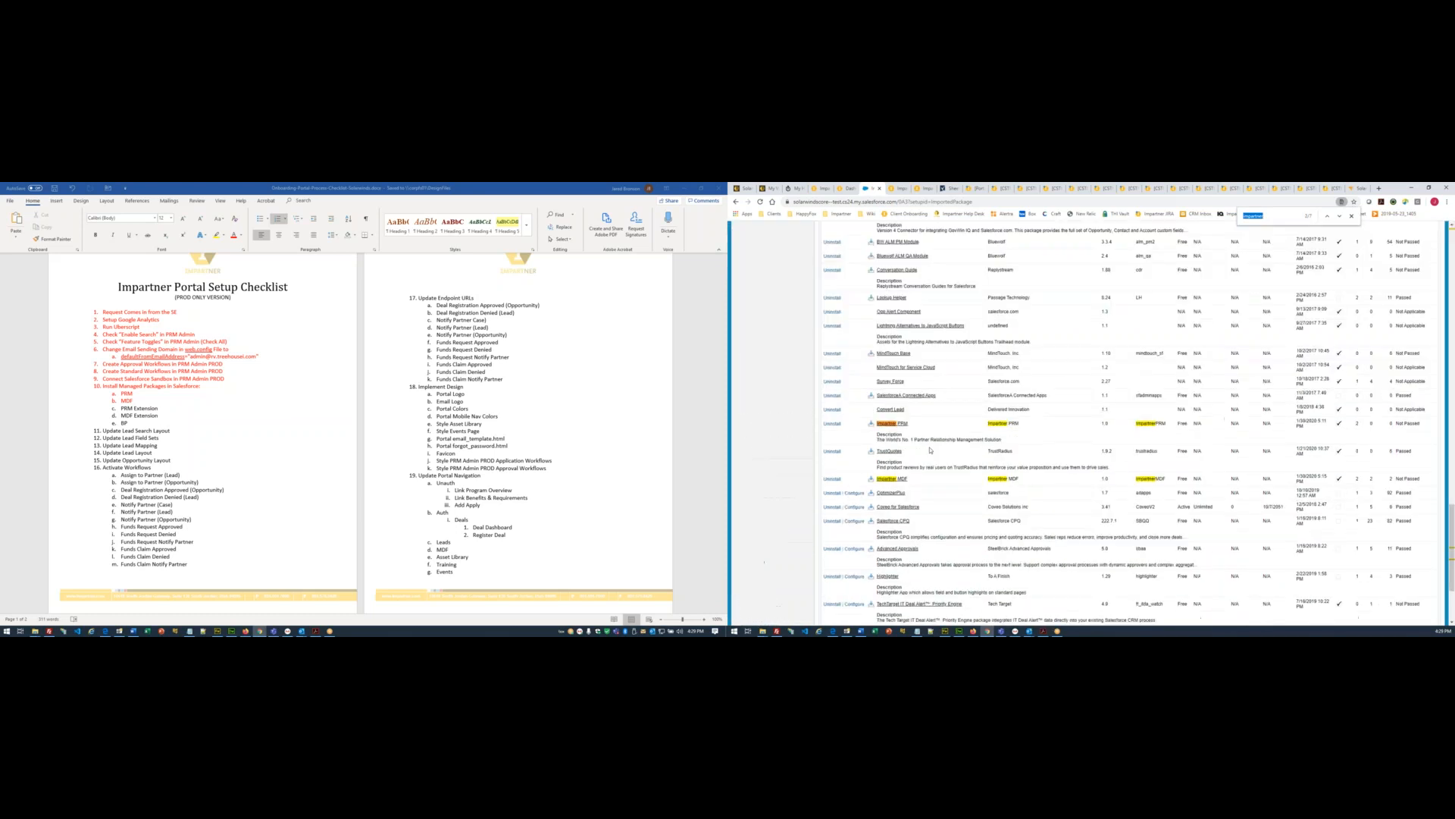
pyautogui.press('F5')
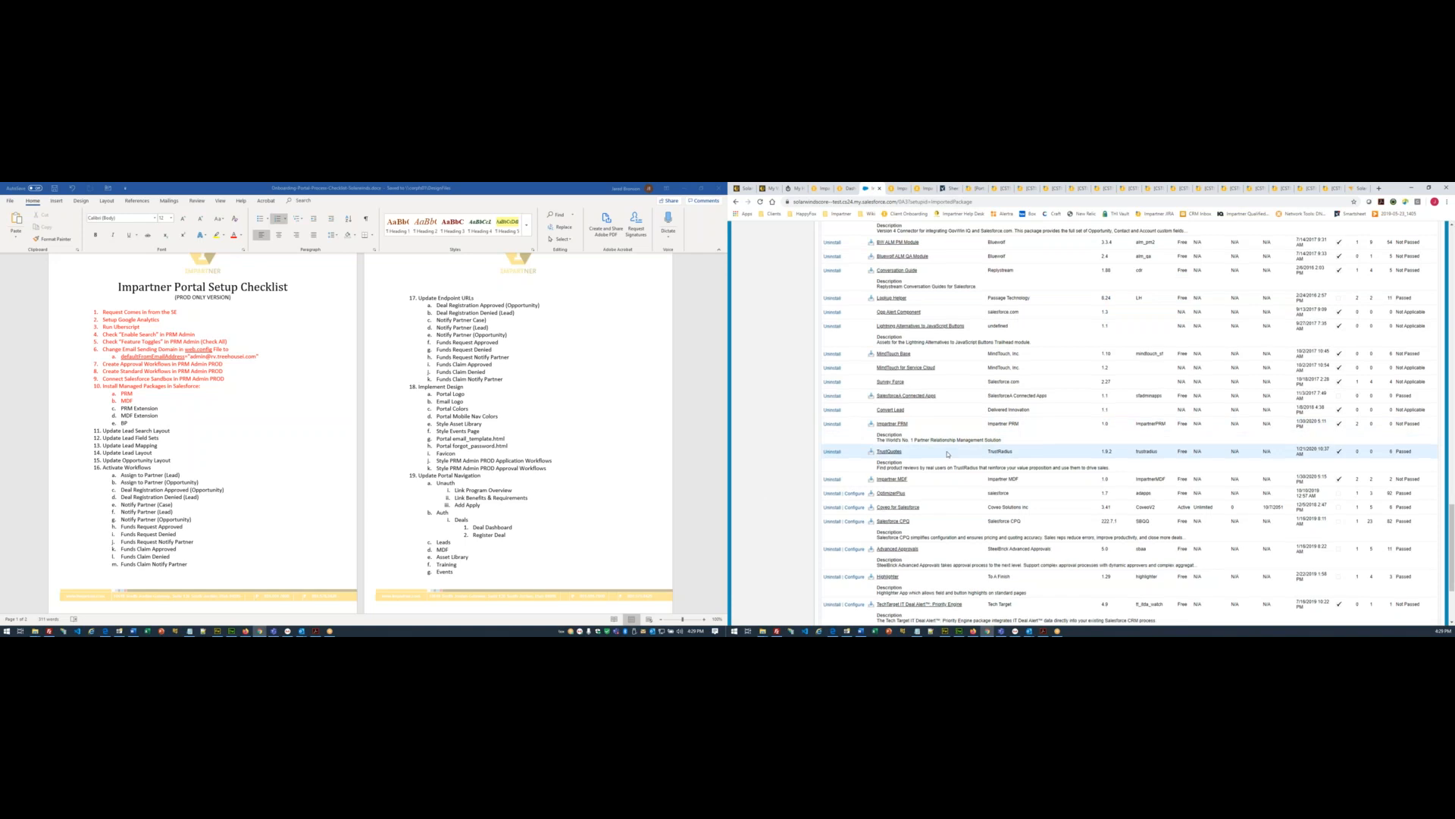
pyautogui.scroll(10, 945, 455)
pyautogui.scroll(3, 944, 460)
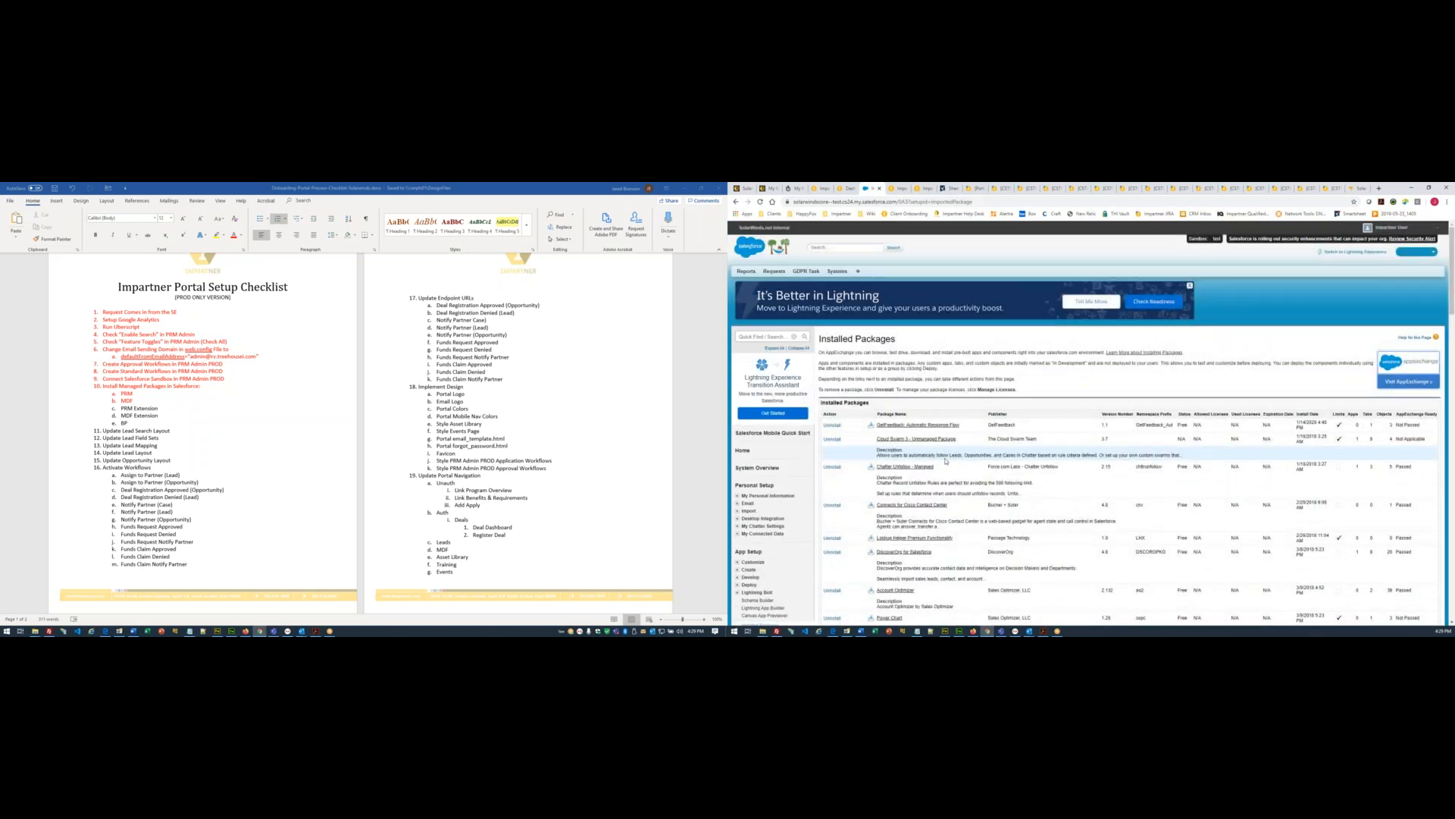
pyautogui.hotkey('ctrl', 'f')
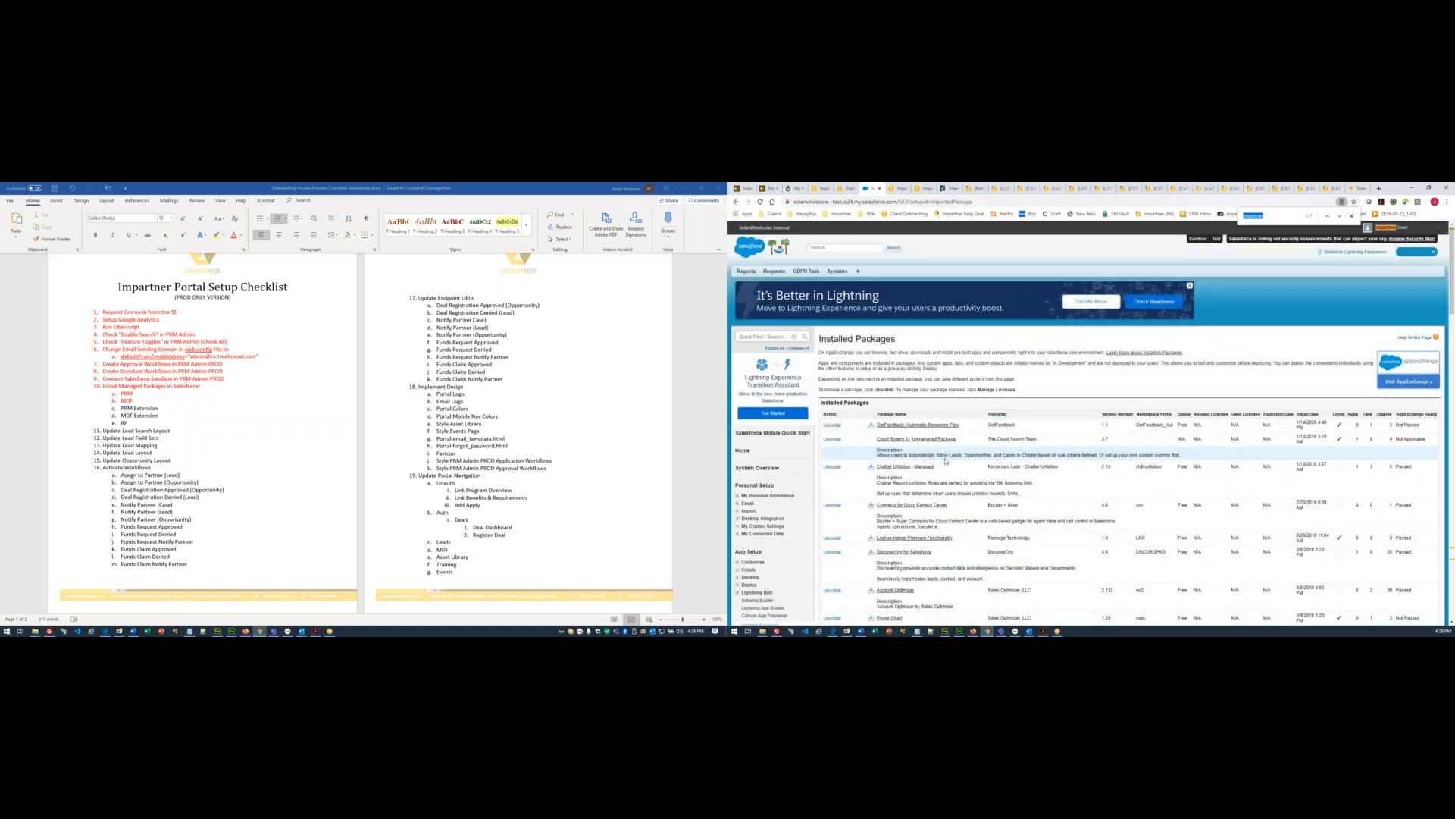
pyautogui.press('Return')
pyautogui.press('Return')
pyautogui.press('Return')
pyautogui.press('Return')
pyautogui.press('Return')
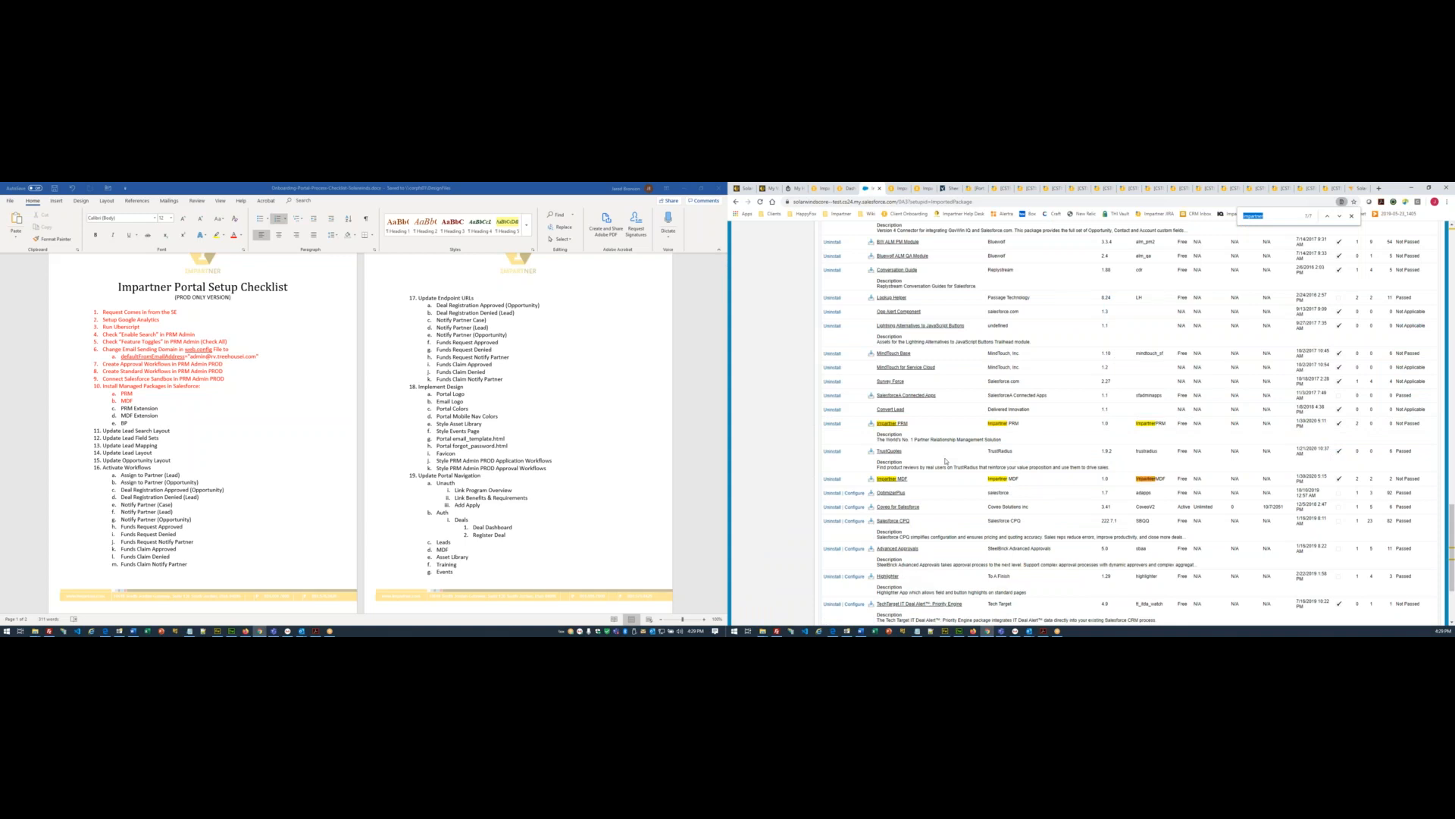
pyautogui.press('Return')
pyautogui.press('Return')
pyautogui.scroll(5, 948, 455)
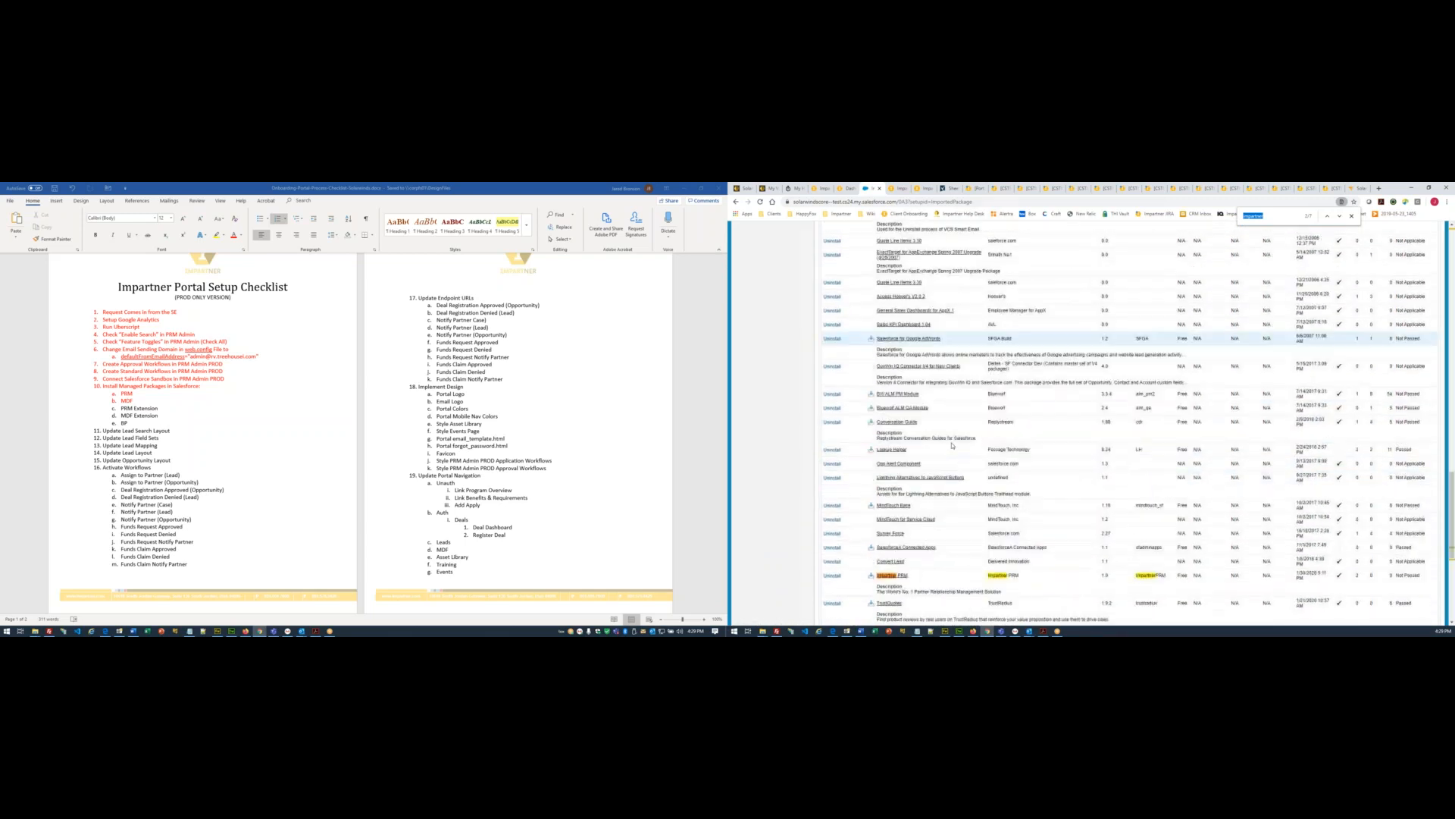
pyautogui.scroll(-3, 953, 443)
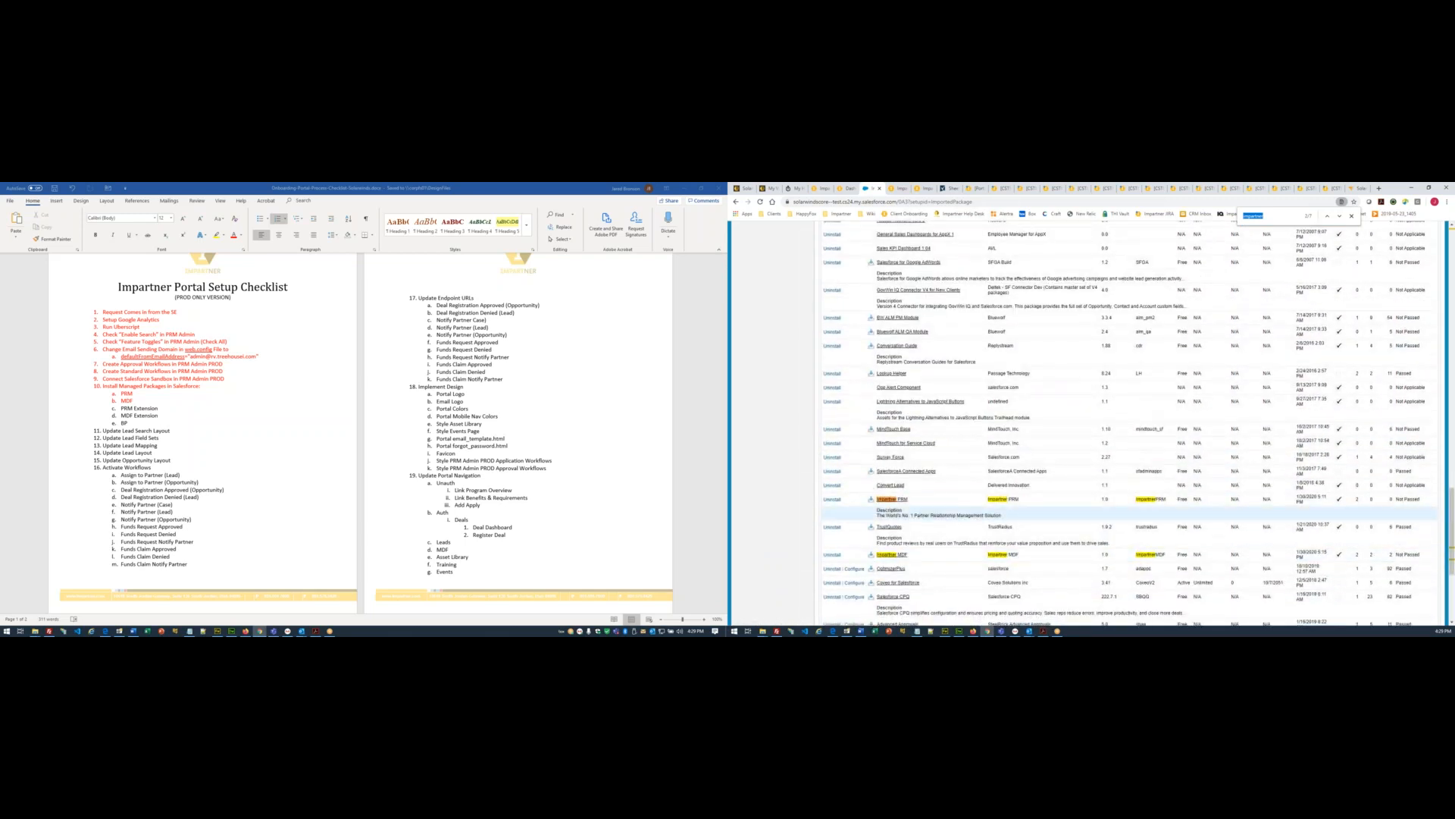
pyautogui.scroll(4, 891, 531)
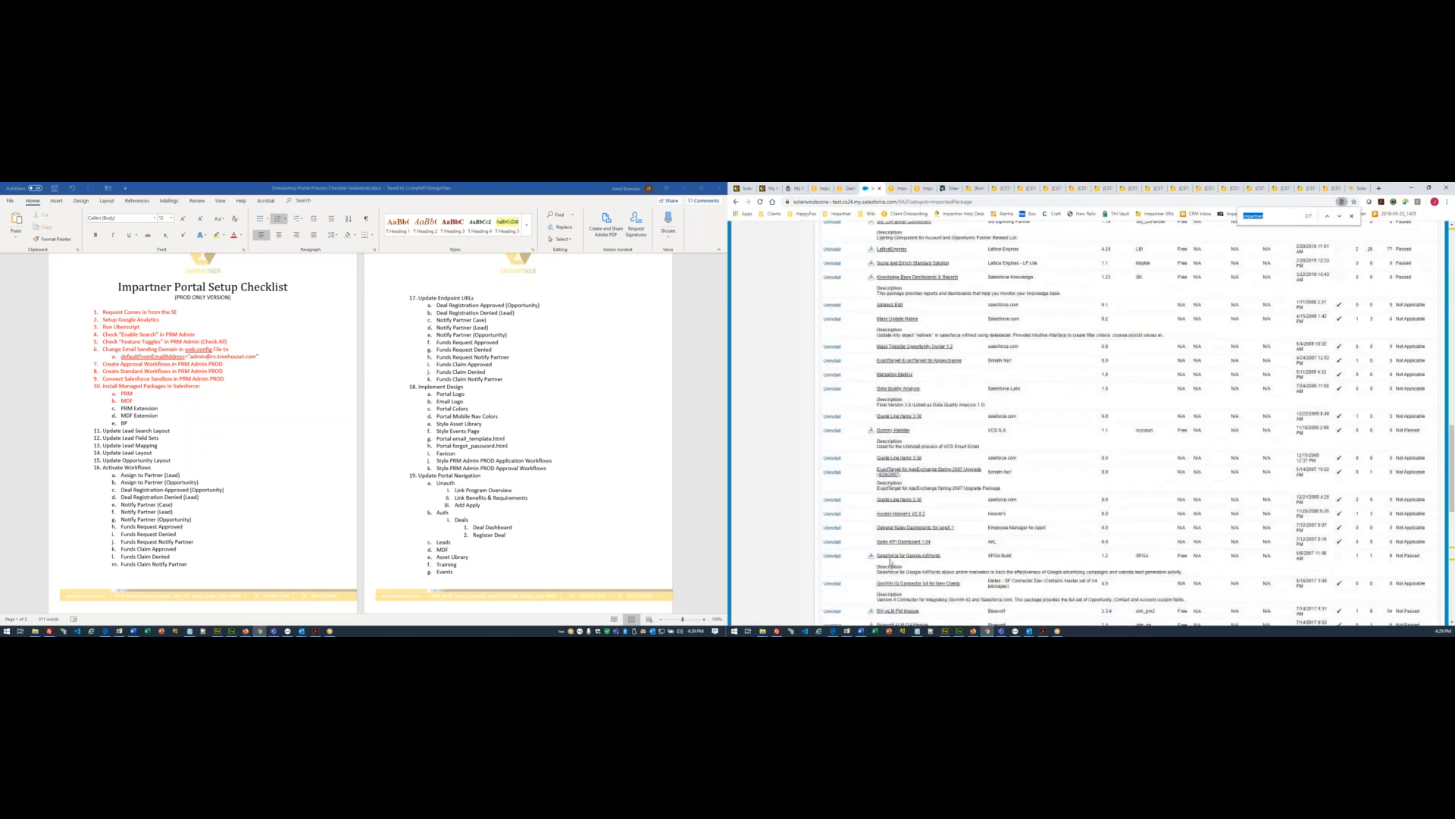
pyautogui.scroll(5, 891, 562)
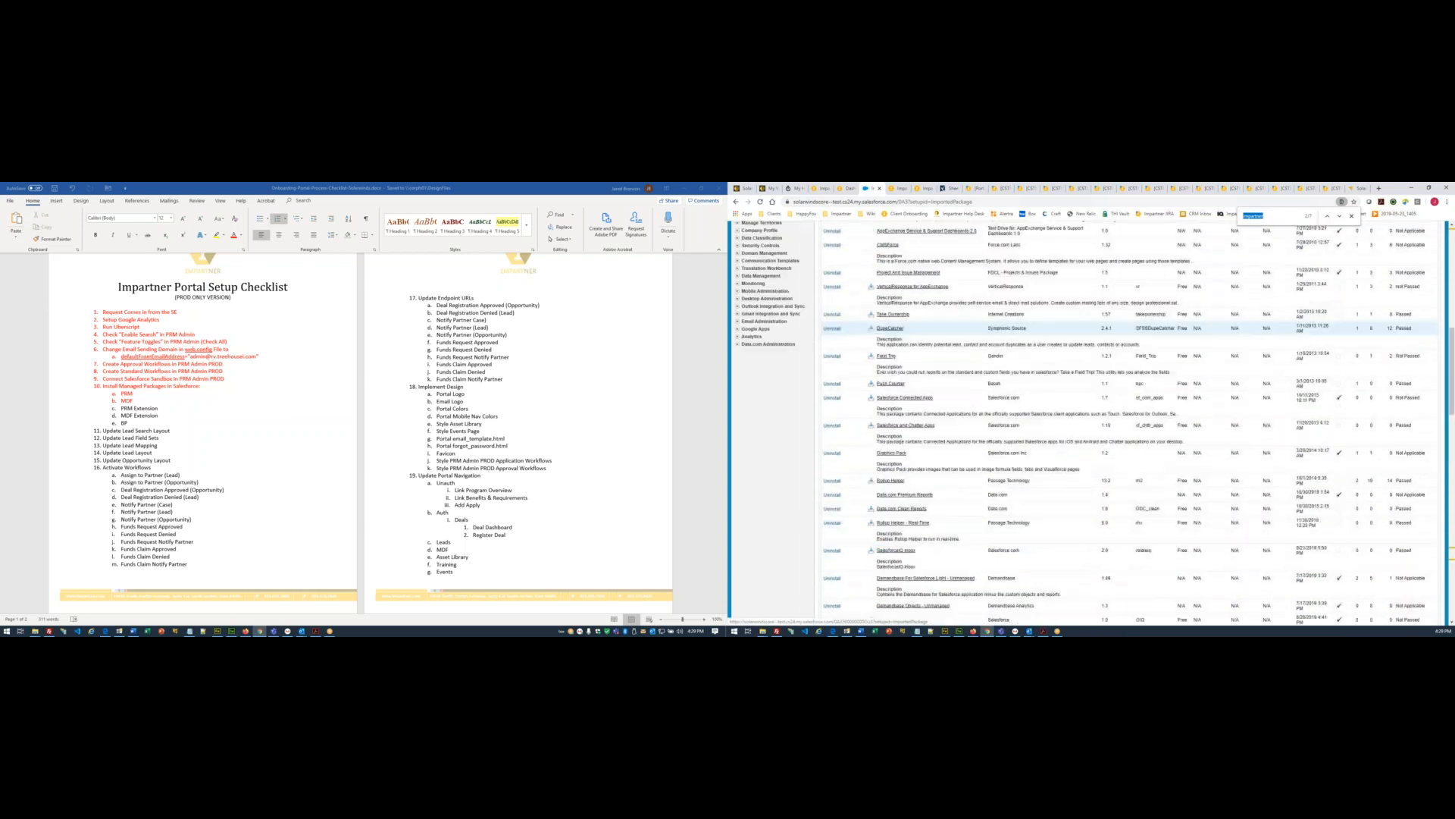
pyautogui.scroll(10, 910, 328)
pyautogui.click(910, 397)
pyautogui.doubleClick(997, 414)
pyautogui.doubleClick(1126, 413)
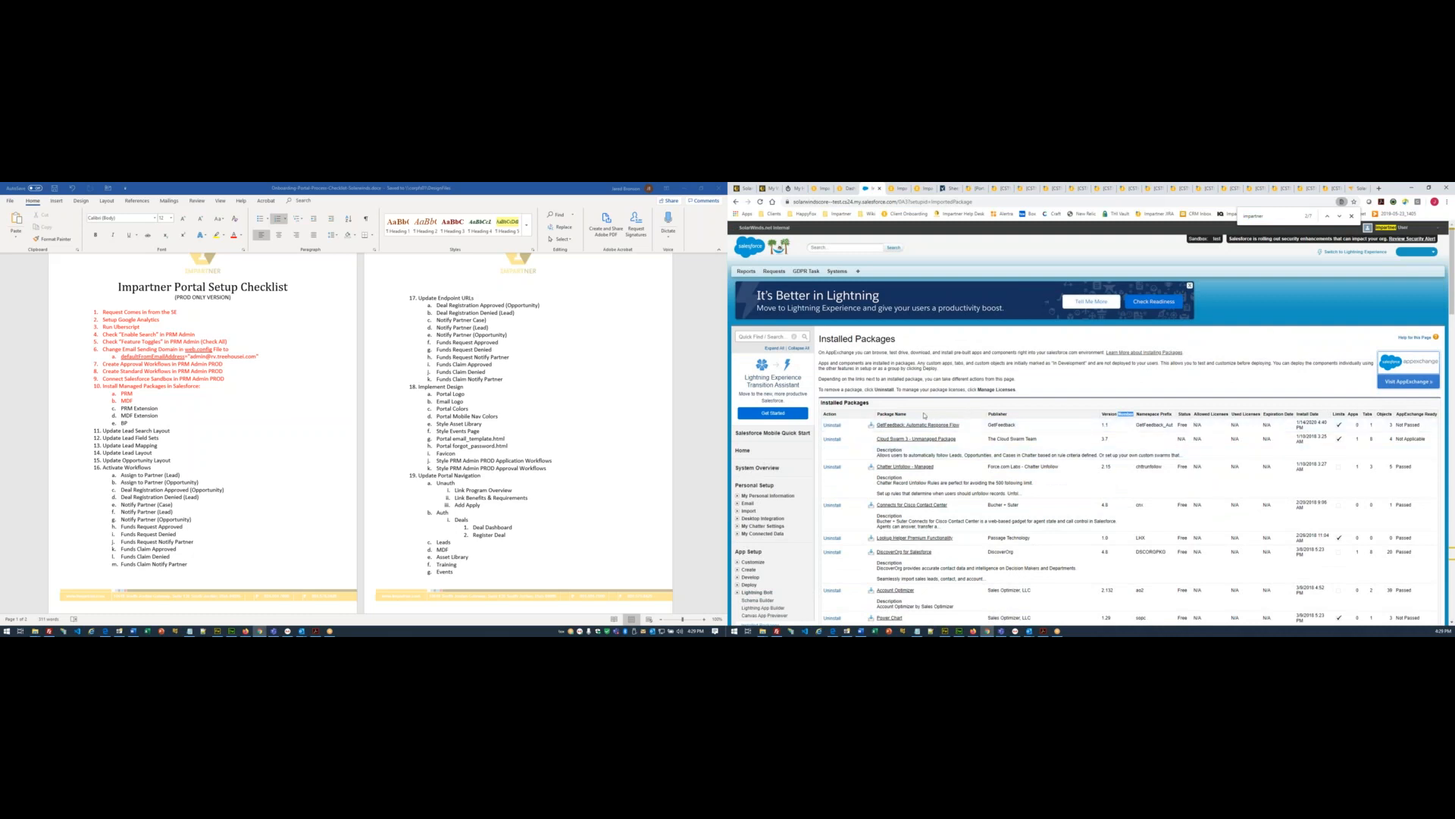
# - Repeatedly reload Installed Packages and search 'impartner' until the Impartner PRM (extension) row appears
pyautogui.scroll(-10, 921, 439)
pyautogui.scroll(10, 918, 457)
pyautogui.press('F5')
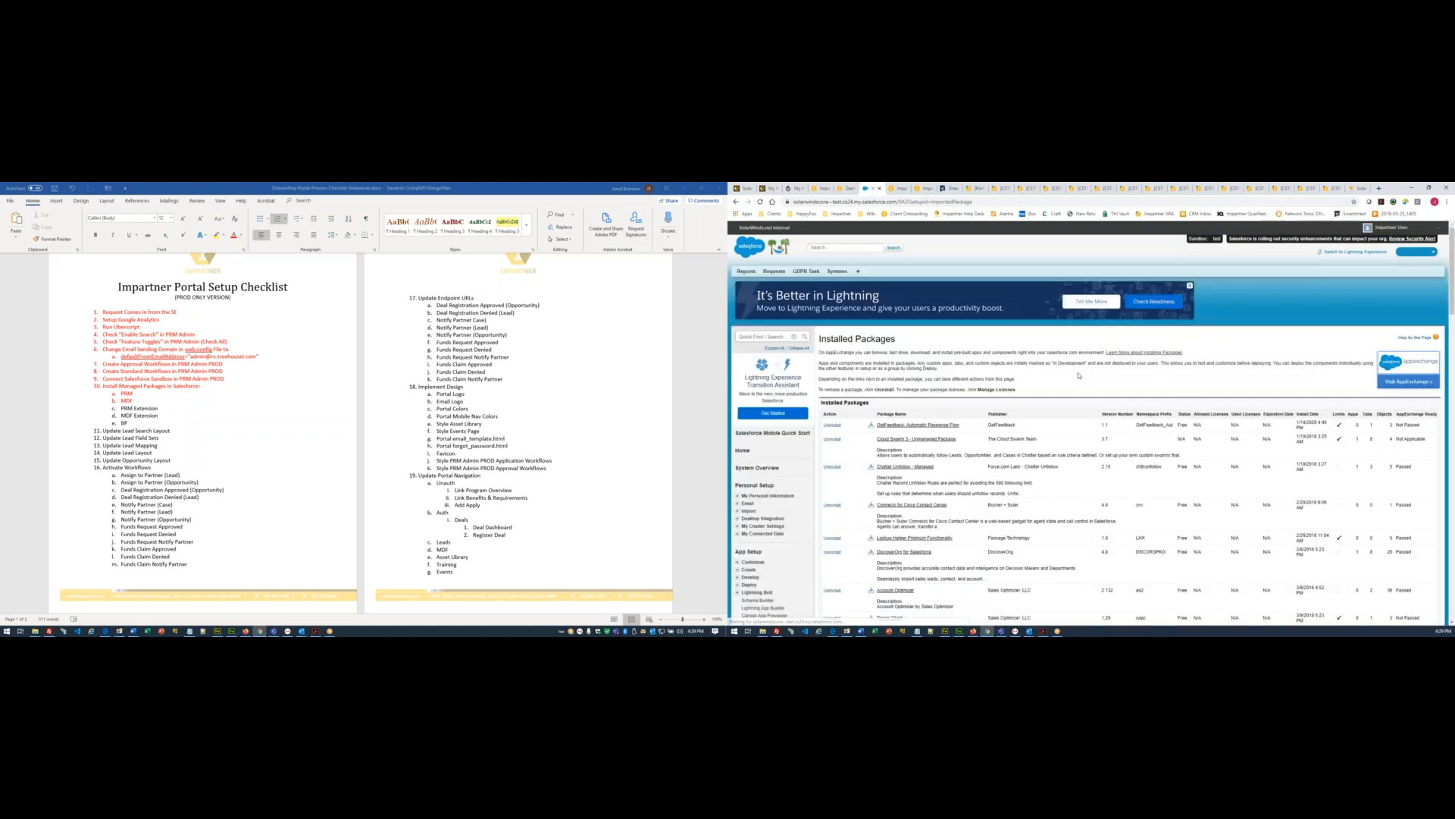
pyautogui.hotkey('ctrl', 'f')
pyautogui.press('Return')
pyautogui.press('Return')
pyautogui.press('Return')
pyautogui.press('Return')
pyautogui.press('Return')
pyautogui.press('Return')
pyautogui.press('Return')
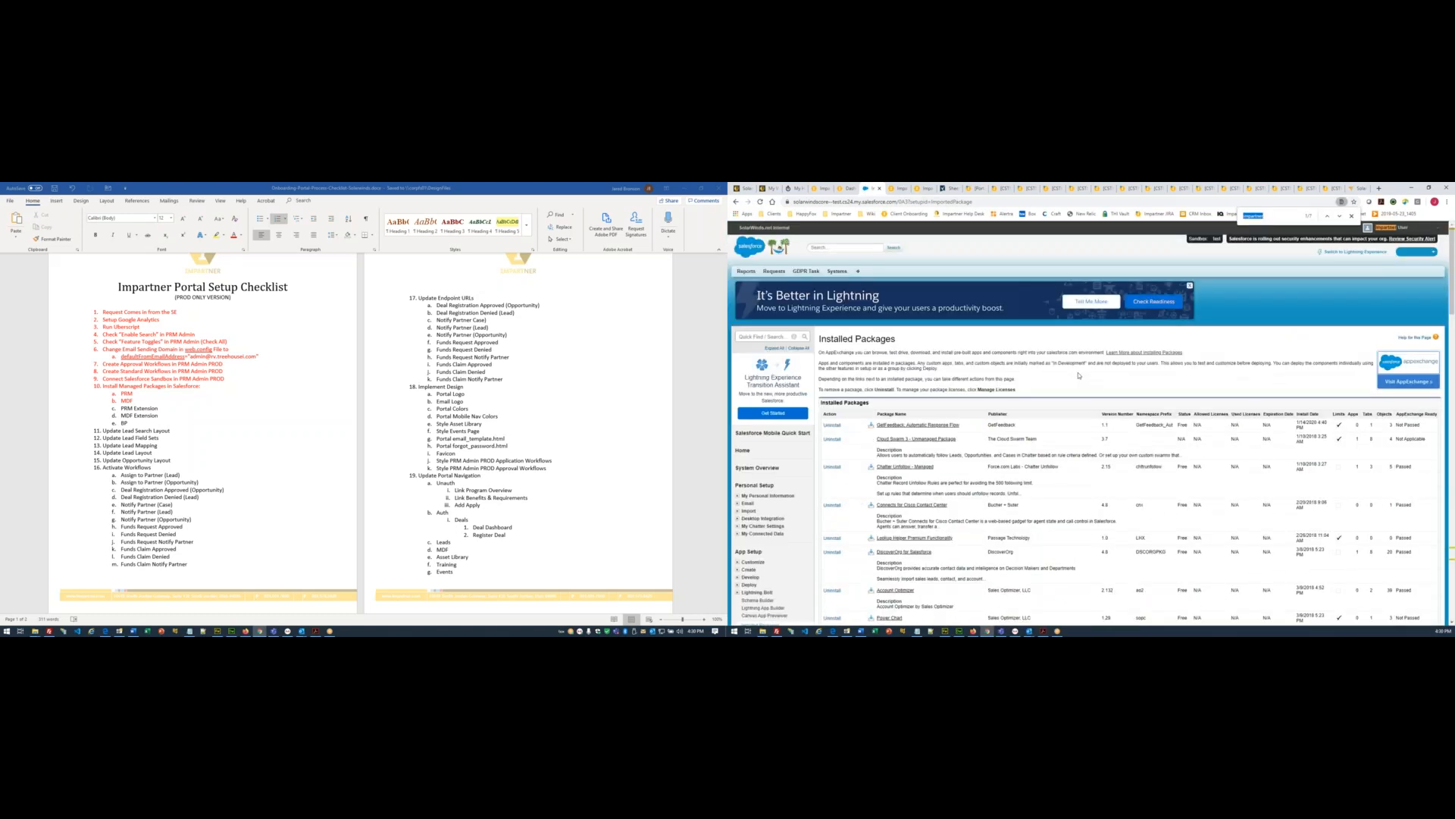
pyautogui.press('F5')
pyautogui.hotkey('ctrl', 'f')
pyautogui.press('Return')
pyautogui.press('Return')
pyautogui.press('Return')
pyautogui.press('Return')
pyautogui.press('Return')
pyautogui.press('Return')
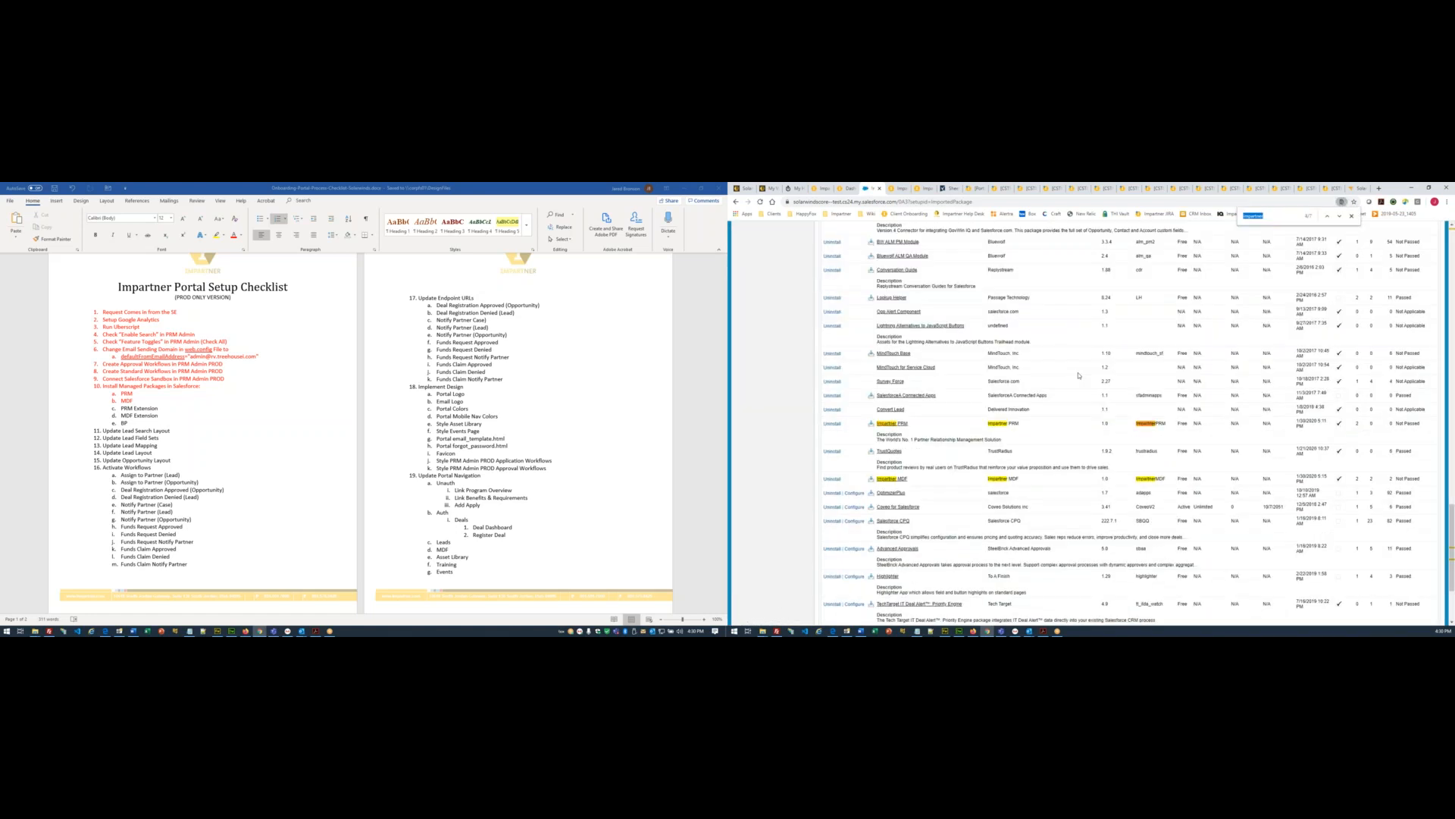
pyautogui.press('Return')
pyautogui.press('Return')
pyautogui.press('Return')
pyautogui.press('Return')
pyautogui.press('Return')
pyautogui.press('Return')
pyautogui.press('Return')
pyautogui.press('Return')
pyautogui.press('F5')
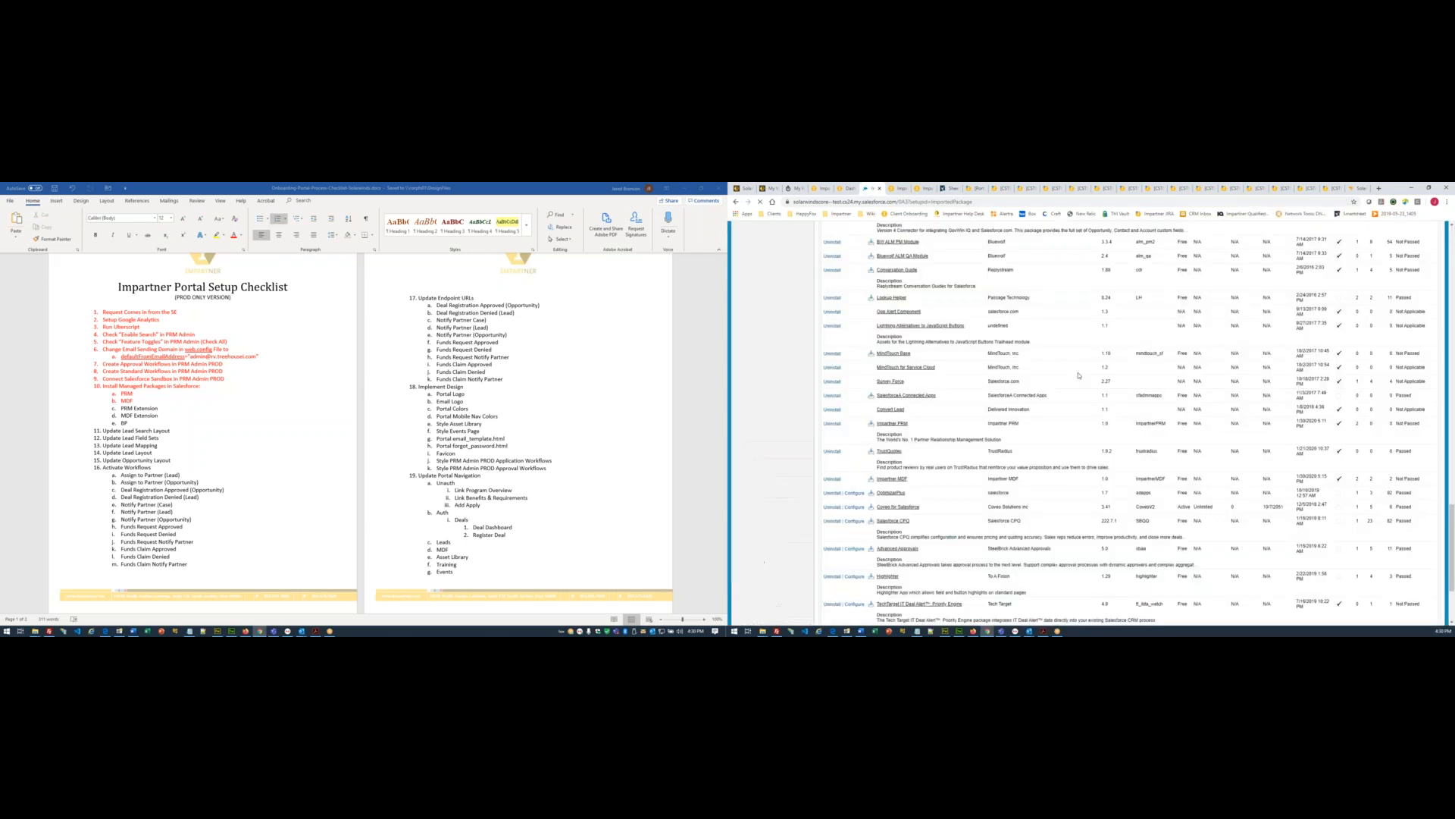
pyautogui.hotkey('ctrl', 'f')
pyautogui.press('Return')
pyautogui.press('Return')
pyautogui.press('Return')
pyautogui.press('Return')
pyautogui.press('Return')
pyautogui.press('Return')
pyautogui.press('Return')
pyautogui.press('Return')
pyautogui.press('Return')
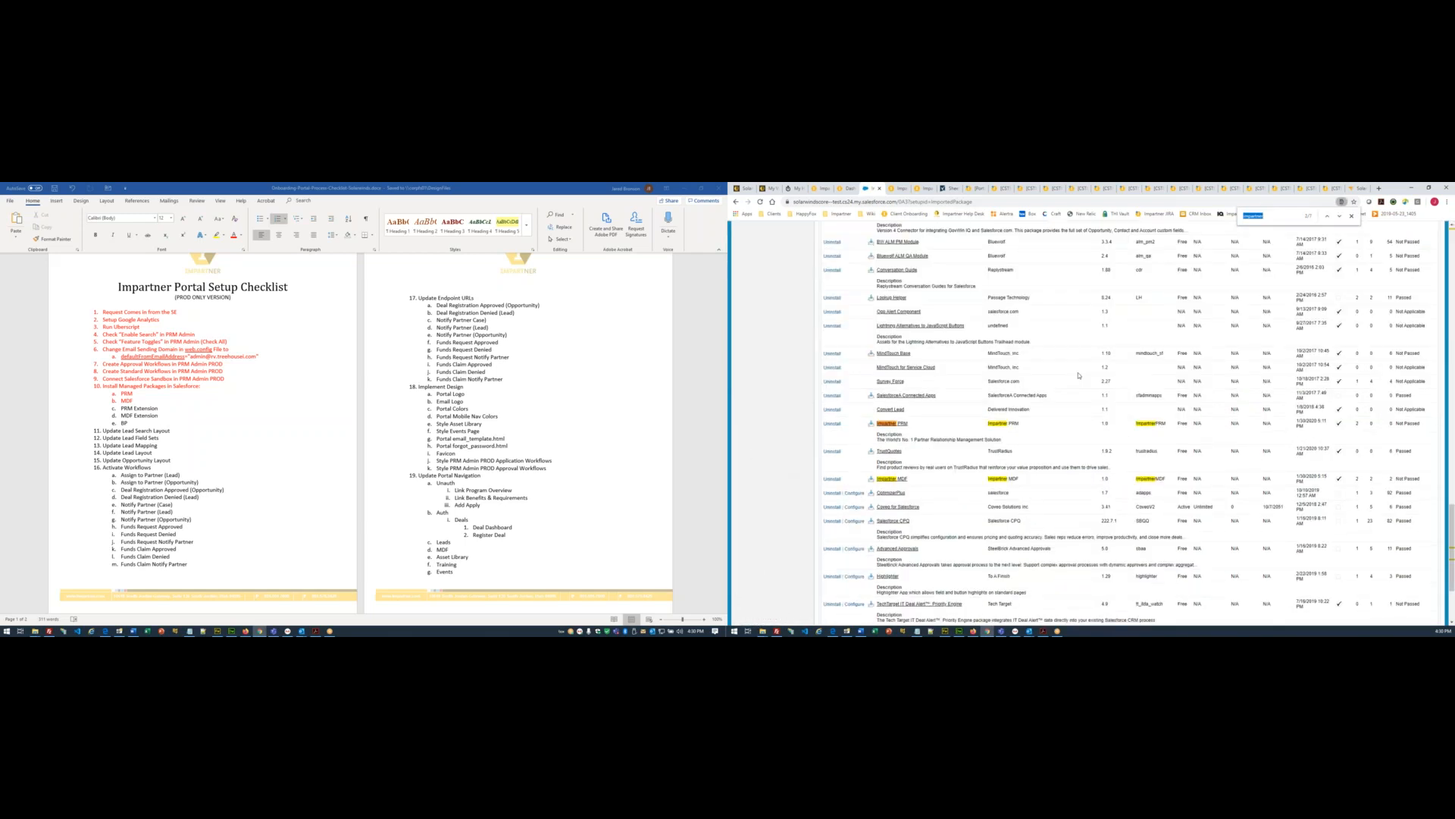
pyautogui.press('F5')
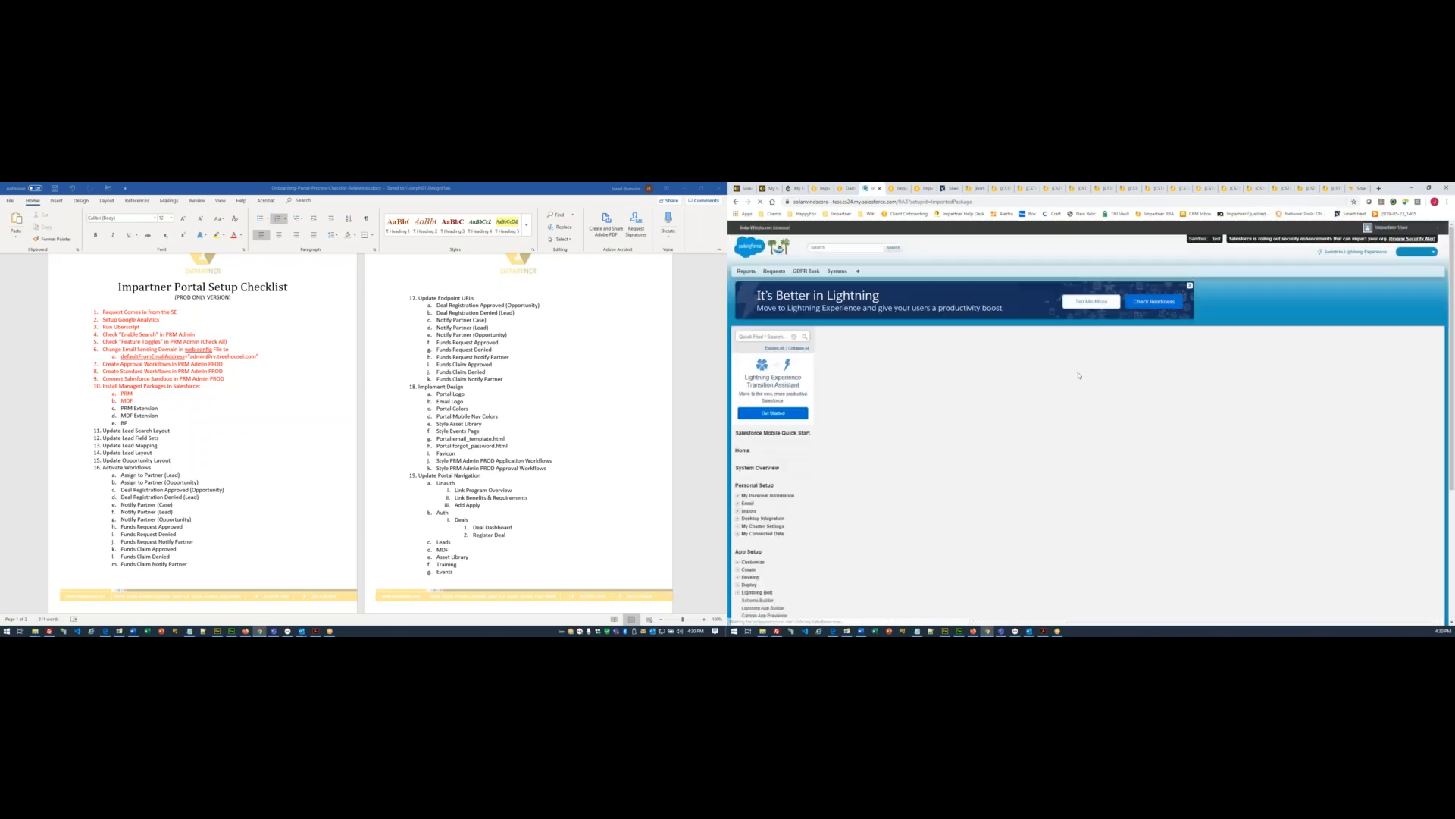
pyautogui.hotkey('ctrl', 'f')
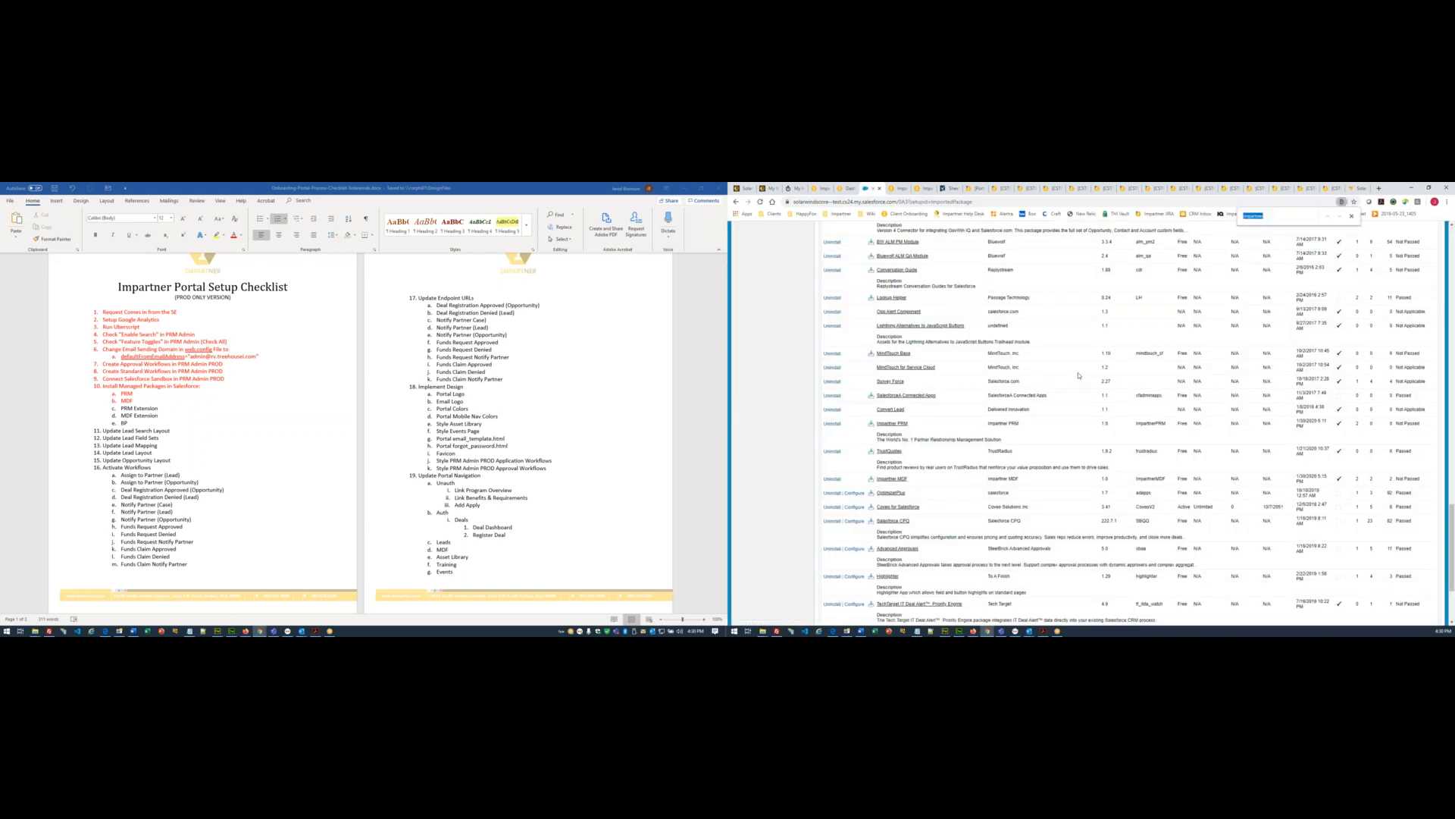
pyautogui.press('Return')
pyautogui.press('Return')
pyautogui.press('Return')
pyautogui.press('Return')
pyautogui.press('Return')
pyautogui.press('Return')
pyautogui.press('F5')
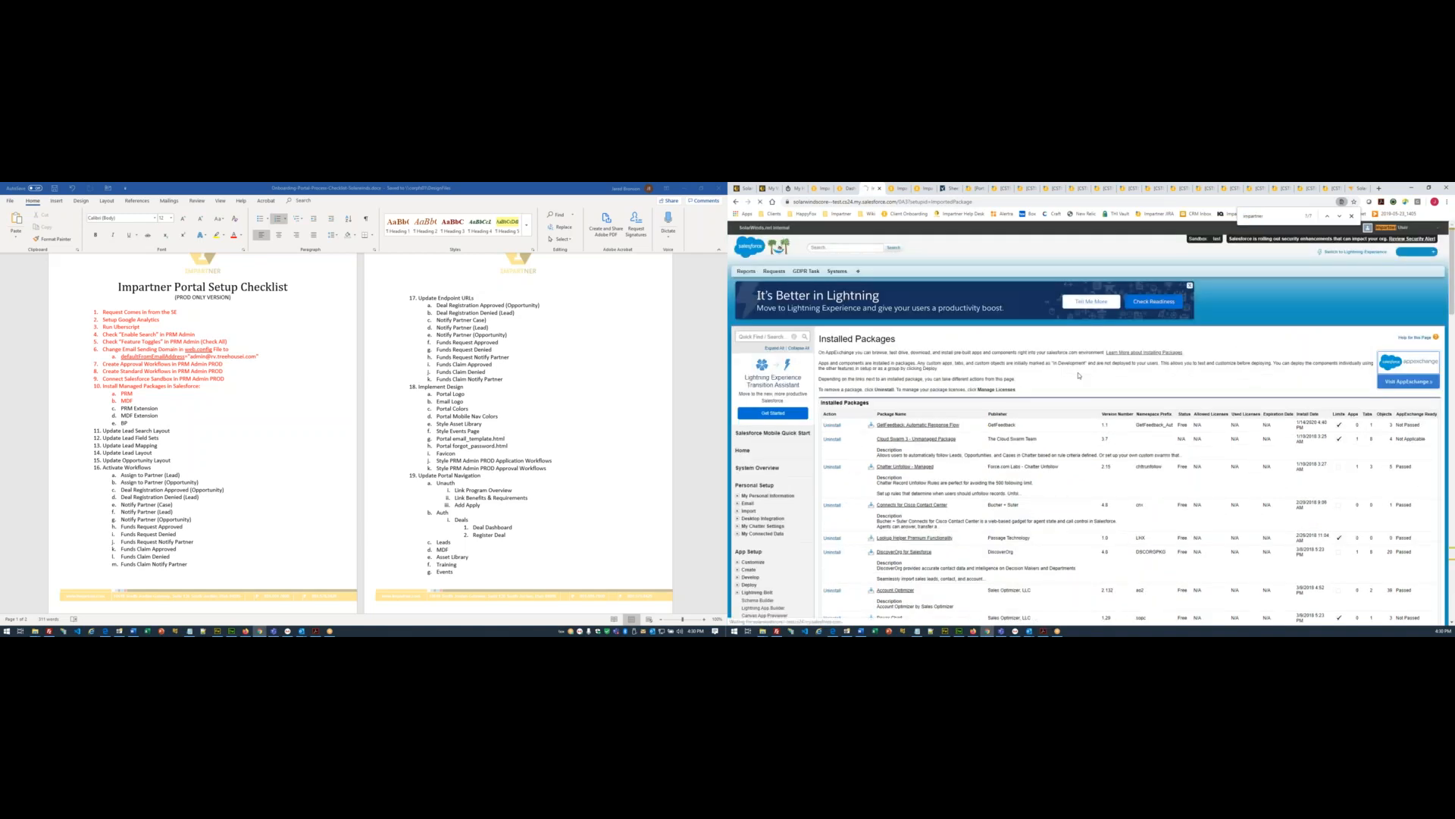
pyautogui.hotkey('ctrl', 'f')
pyautogui.press('Return')
pyautogui.press('Return')
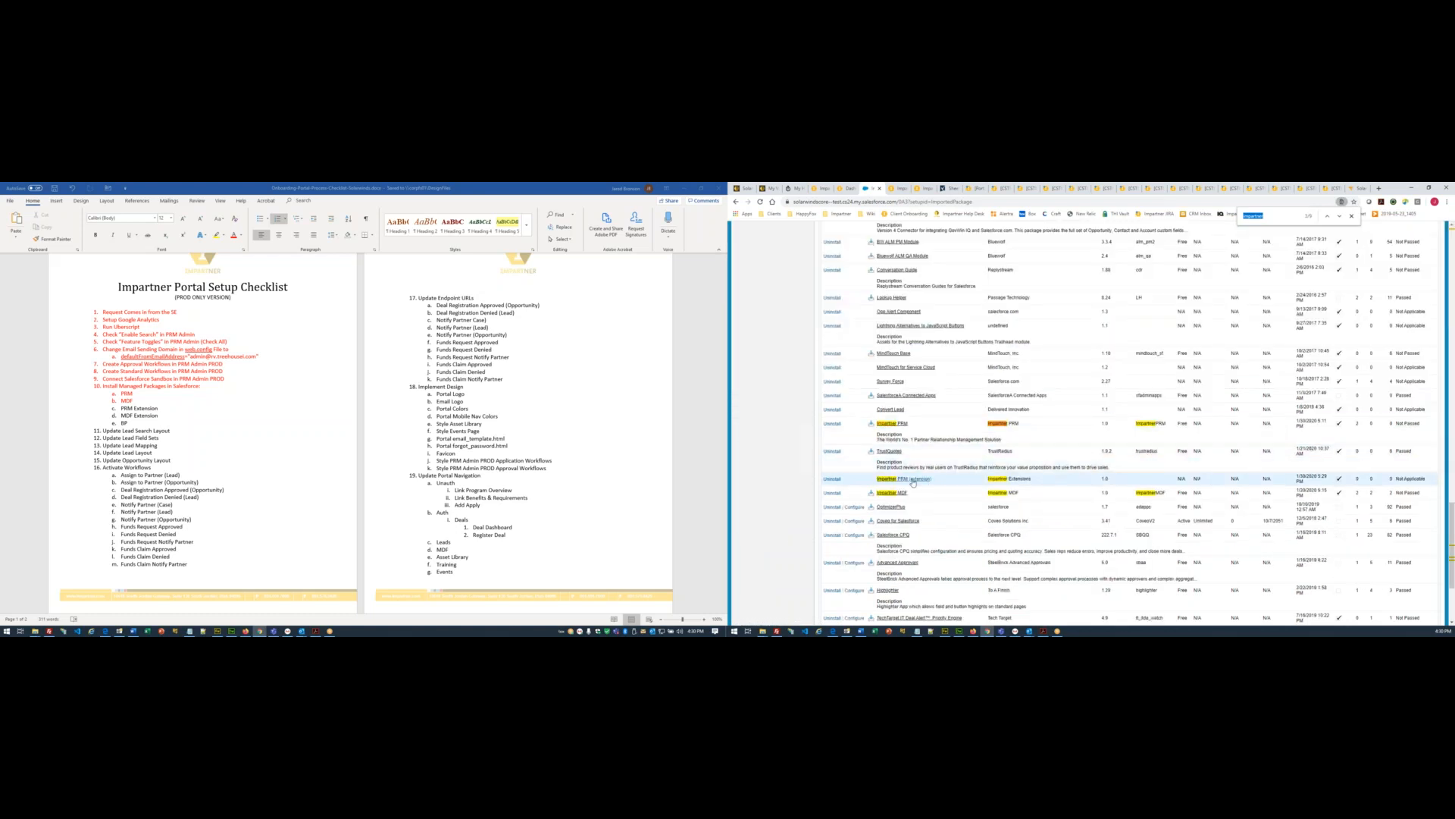
# - Copy the Impartner MDF (extension) install path and load it in the Salesforce tab
pyautogui.click(899, 189)
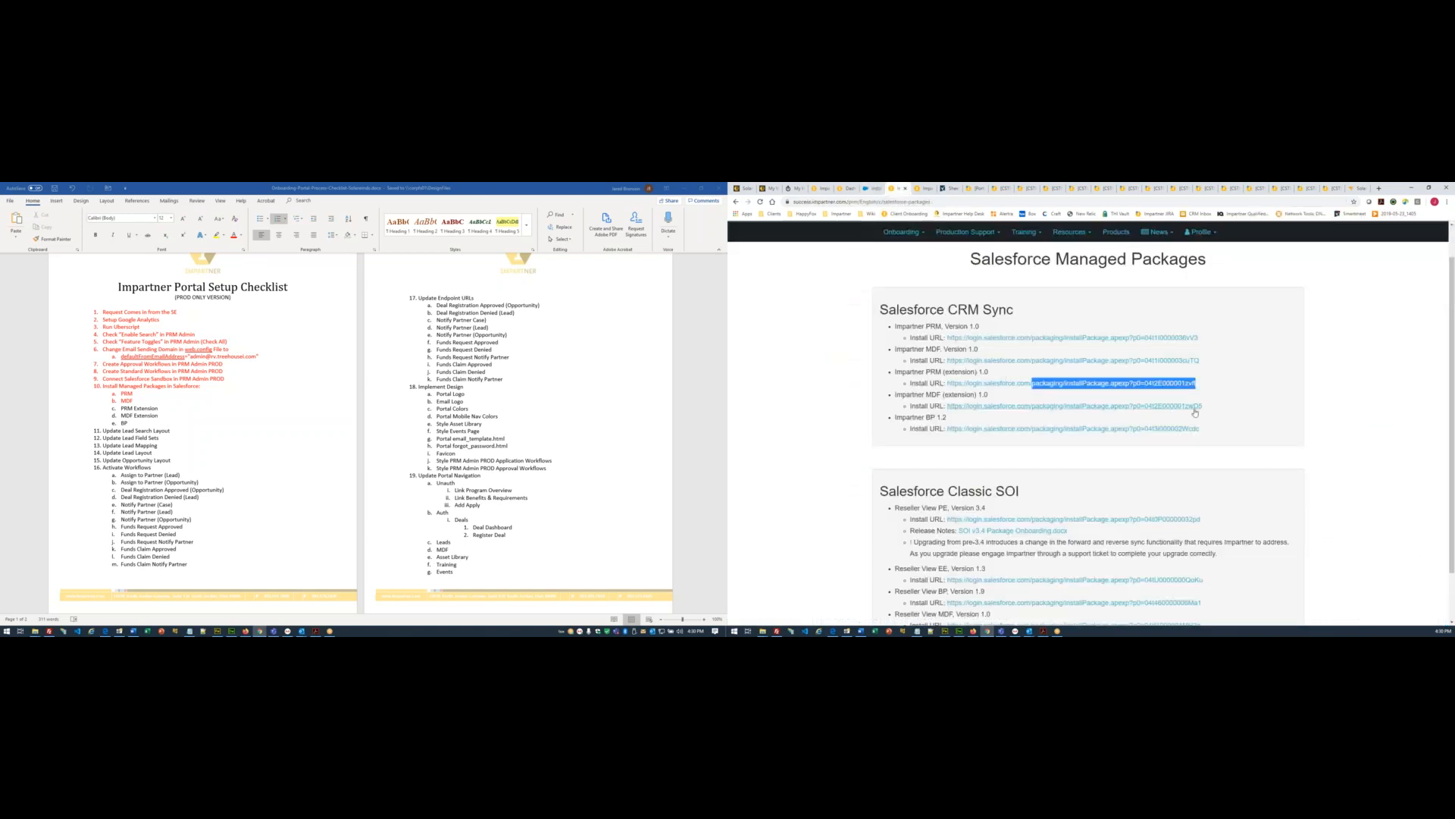
pyautogui.moveTo(1203, 406); pyautogui.dragTo(1034, 413)
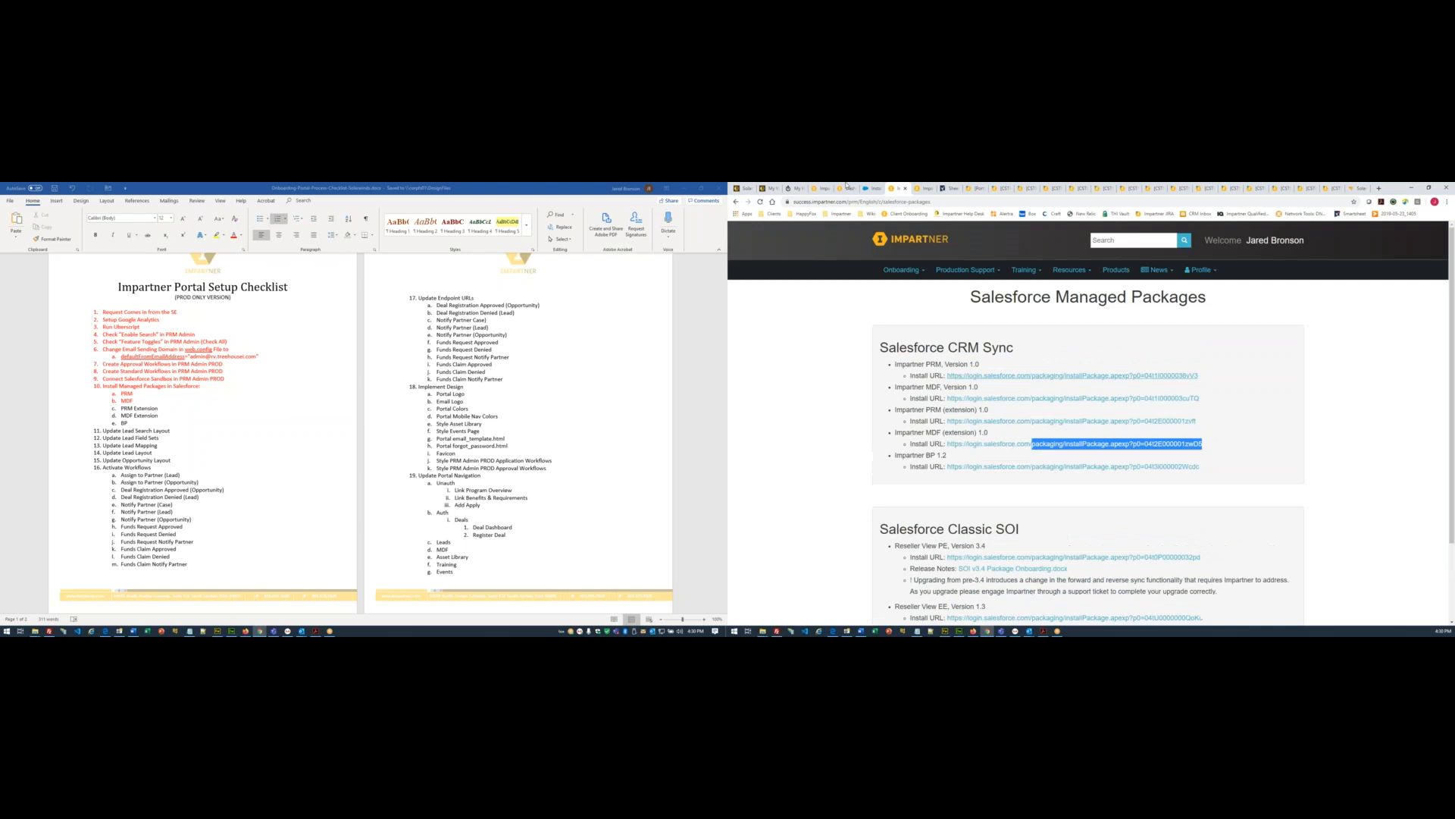
pyautogui.click(872, 189)
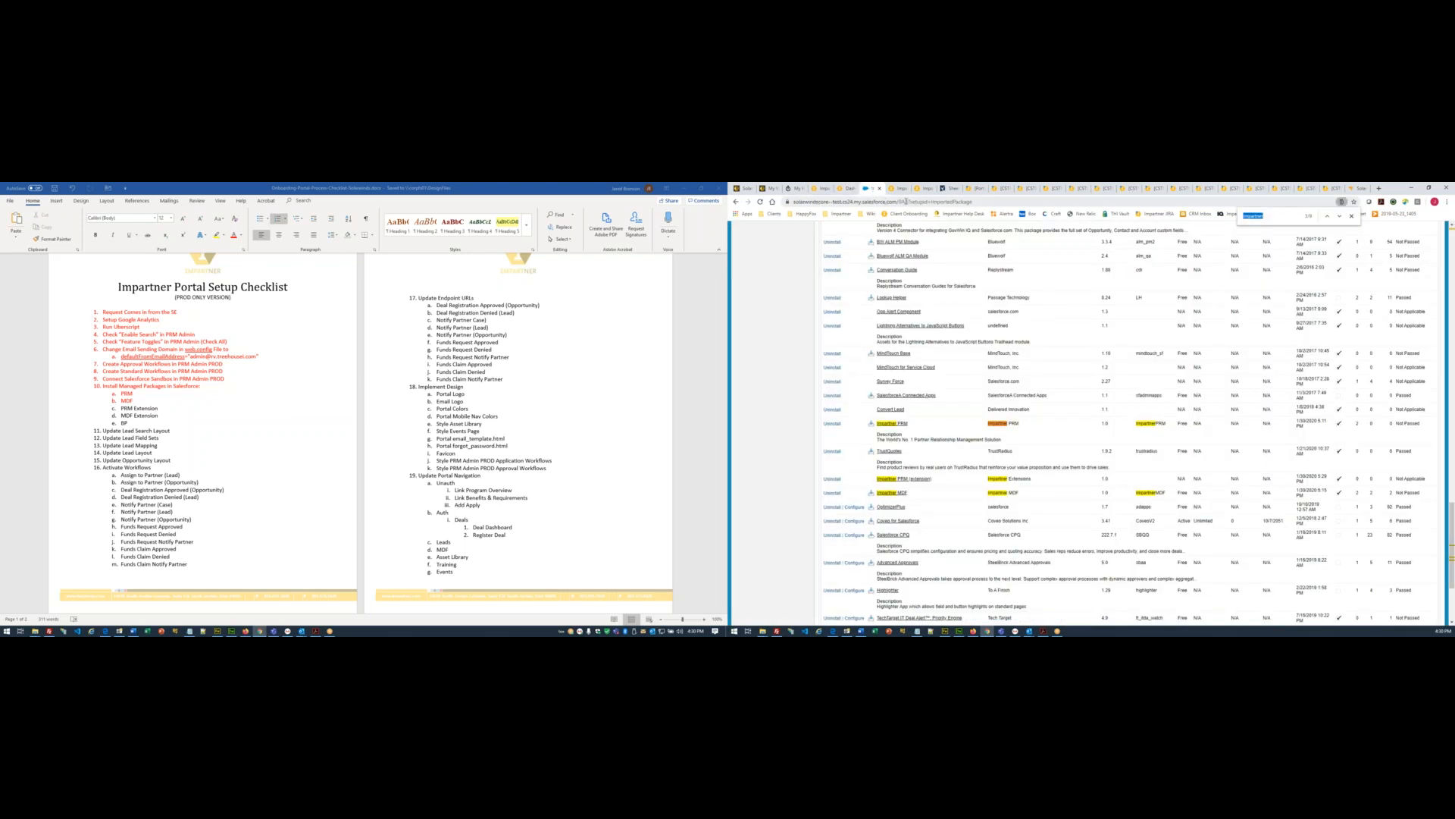
pyautogui.moveTo(898, 201); pyautogui.dragTo(988, 201)
pyautogui.write('packaging/installPackage.apexp?p0=04t2E000001zwDS')
pyautogui.press('Return')
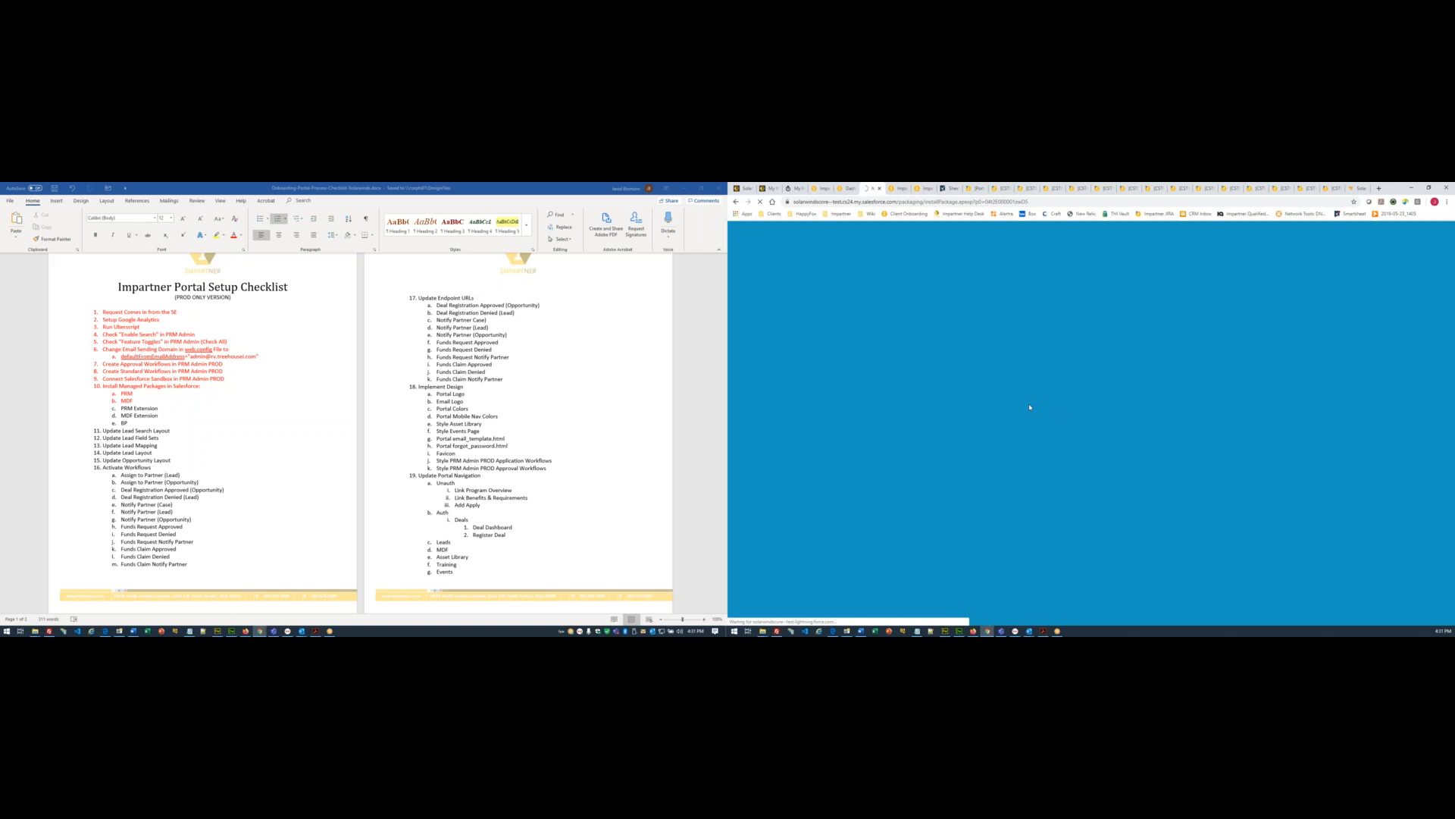
# - Mark the PRM, MDF and PRM Extension checklist items red and save the checklist
pyautogui.moveTo(158, 408); pyautogui.dragTo(121, 392)
pyautogui.click(233, 235)
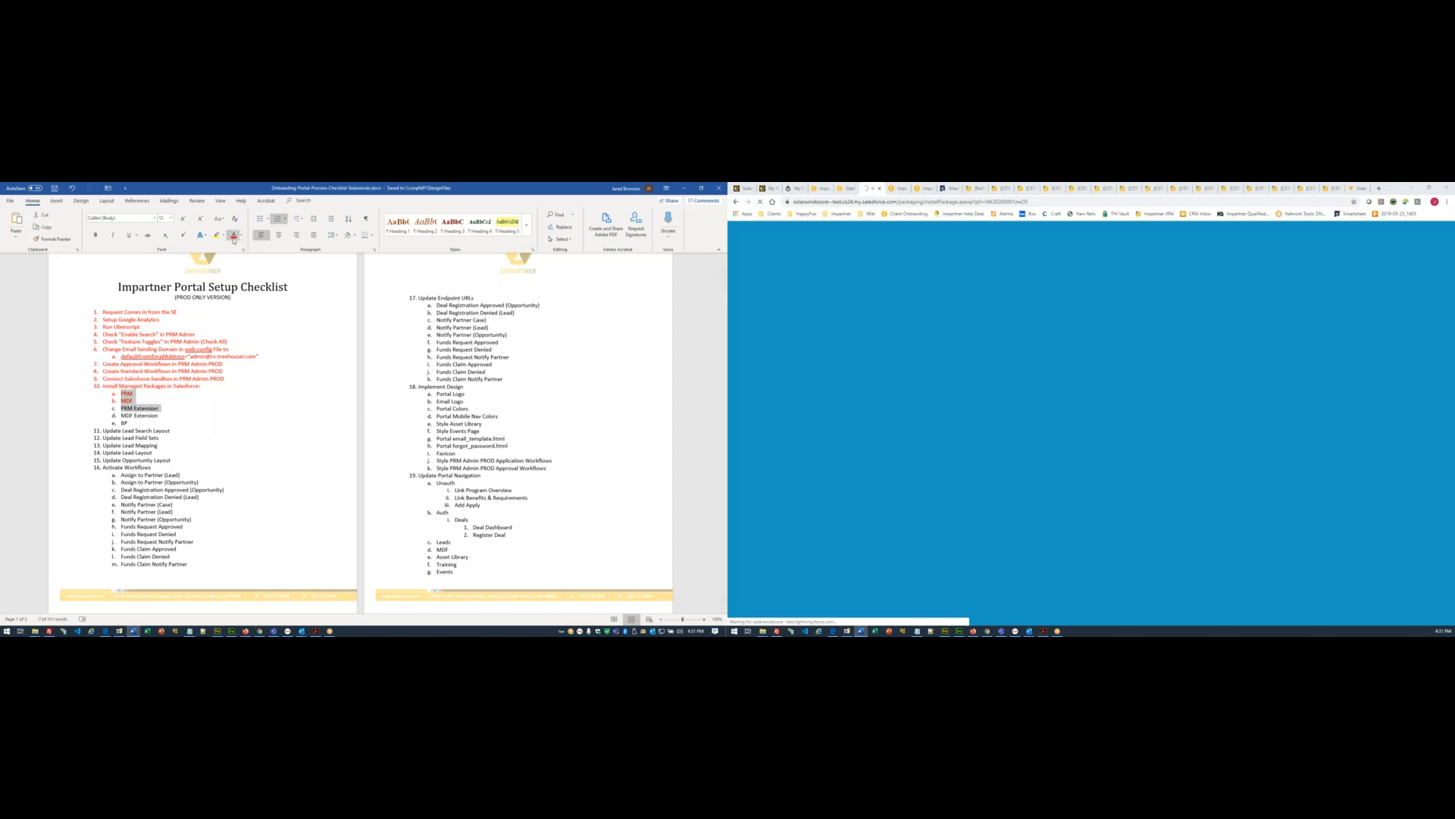
pyautogui.click(259, 387)
pyautogui.hotkey('ctrl', 's')
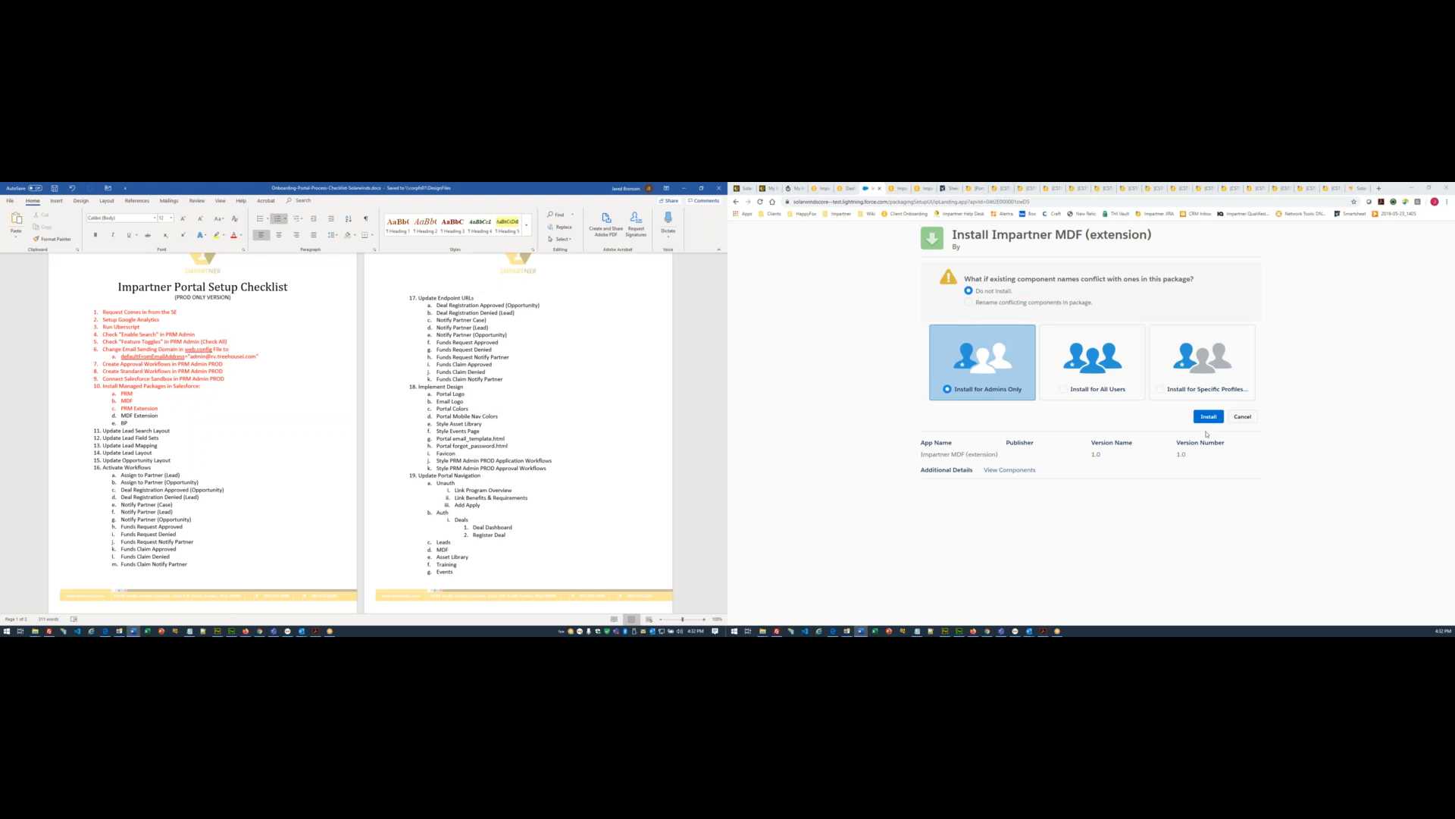
# - Install Impartner MDF (extension) for all users and dismiss the long-install notice
pyautogui.click(1087, 393)
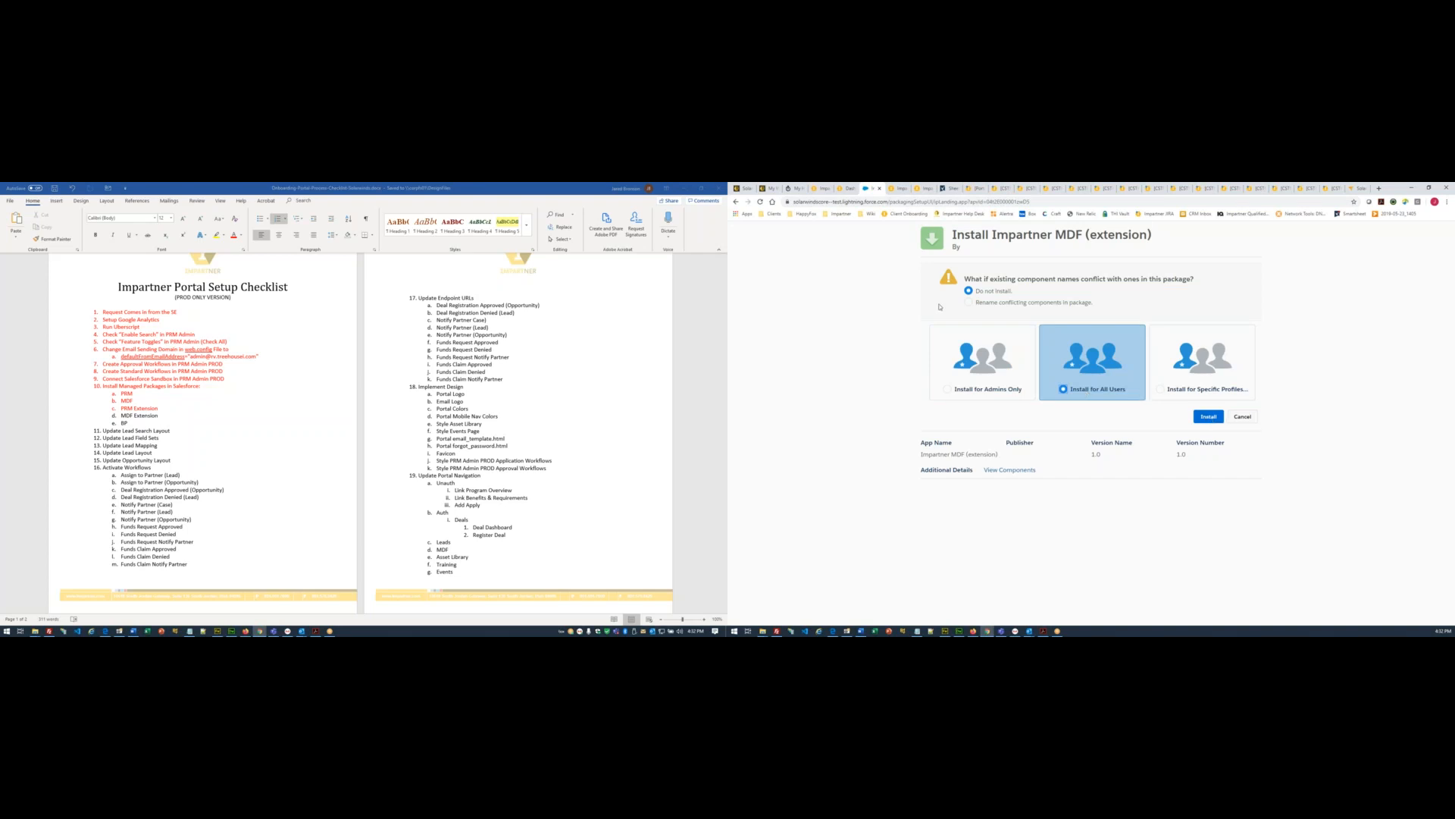
pyautogui.click(1210, 416)
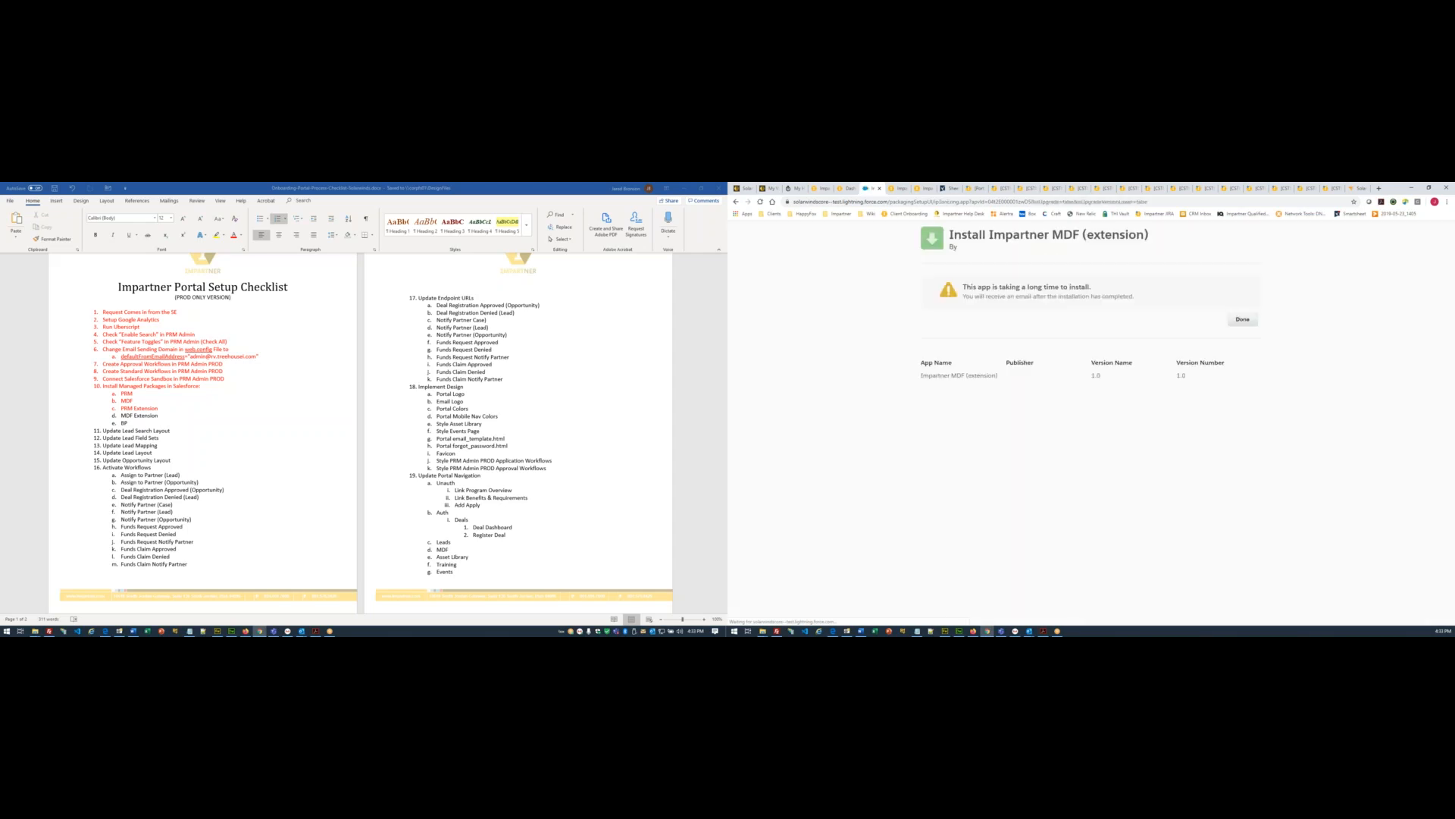
pyautogui.click(1244, 320)
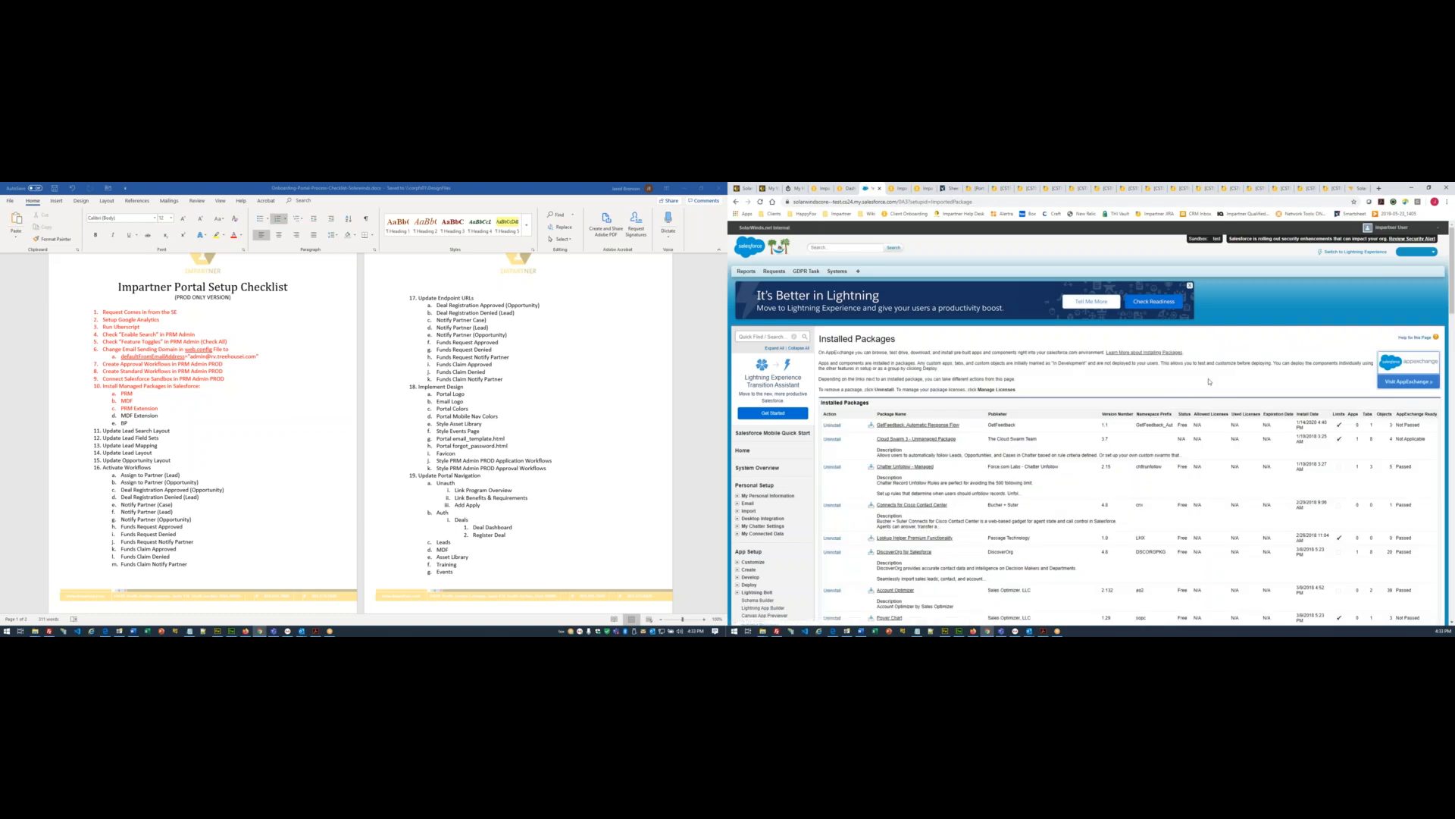
# - Search Installed Packages for Impartner and reload repeatedly to check for the MDF (extension) entry
pyautogui.hotkey('ctrl', 'f')
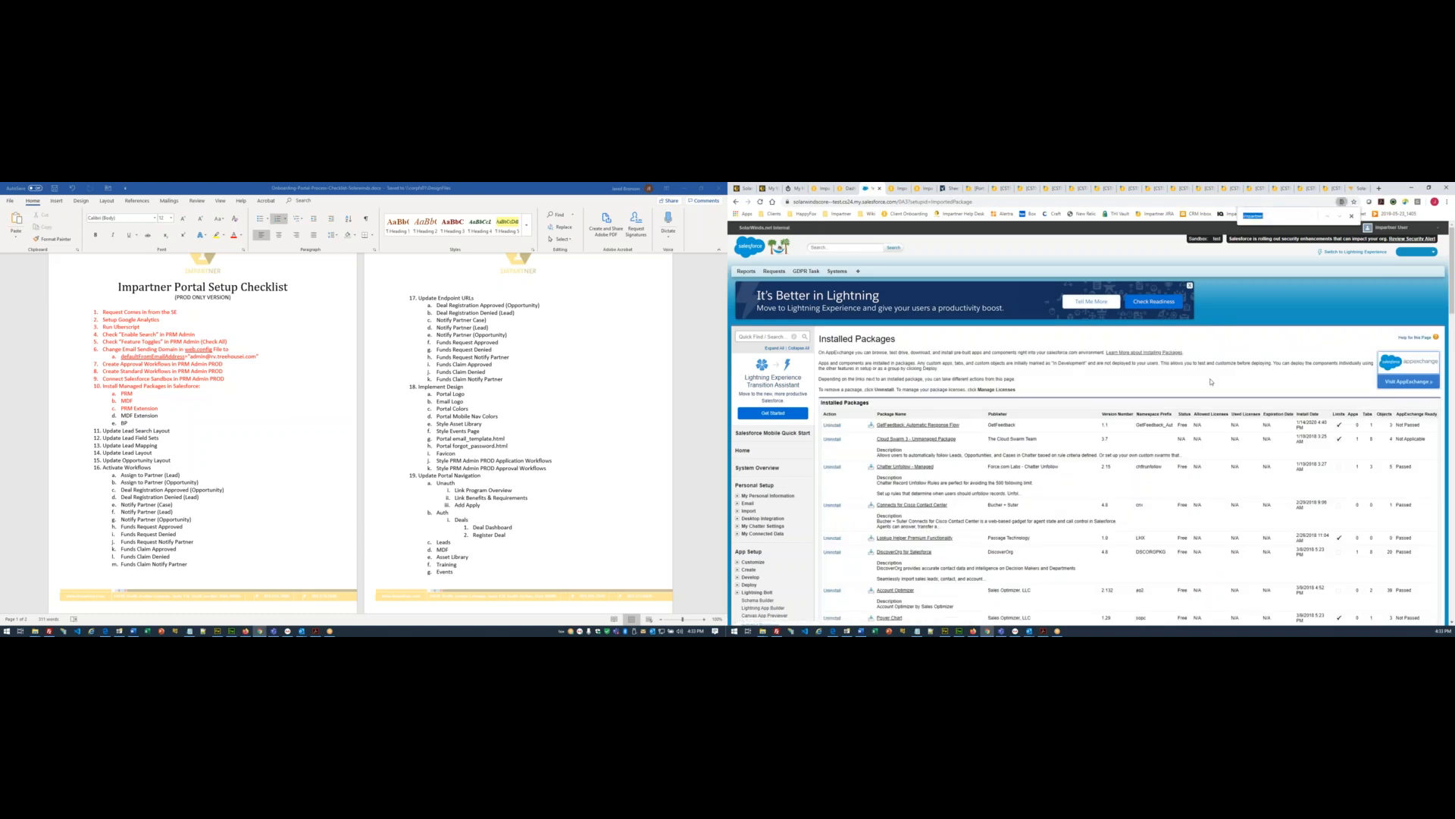
pyautogui.press('Return')
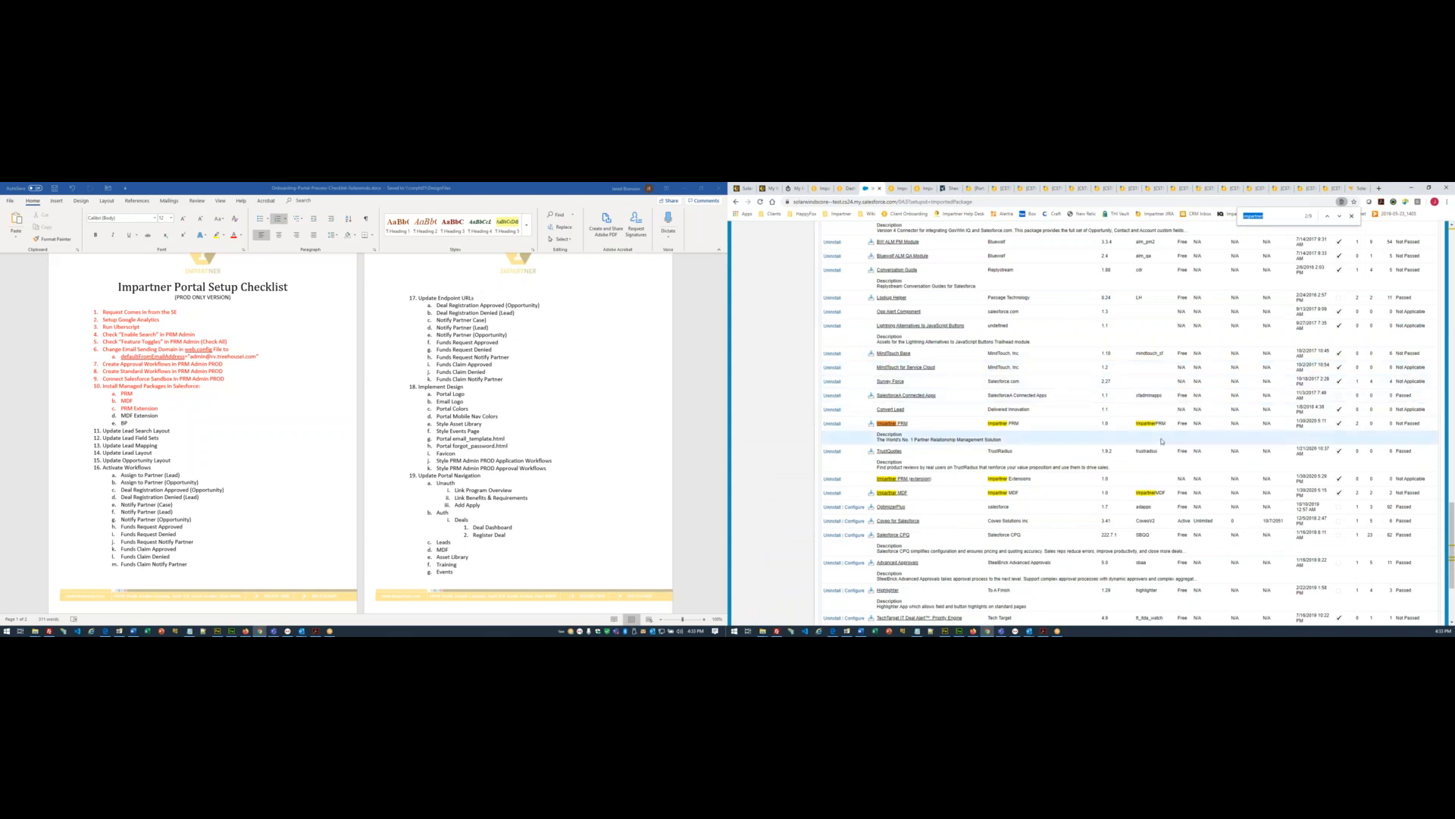
pyautogui.press('Return')
pyautogui.press('Return')
pyautogui.press('Return')
pyautogui.press('Return')
pyautogui.press('Return')
pyautogui.press('Return')
pyautogui.press('Escape')
pyautogui.press('F5')
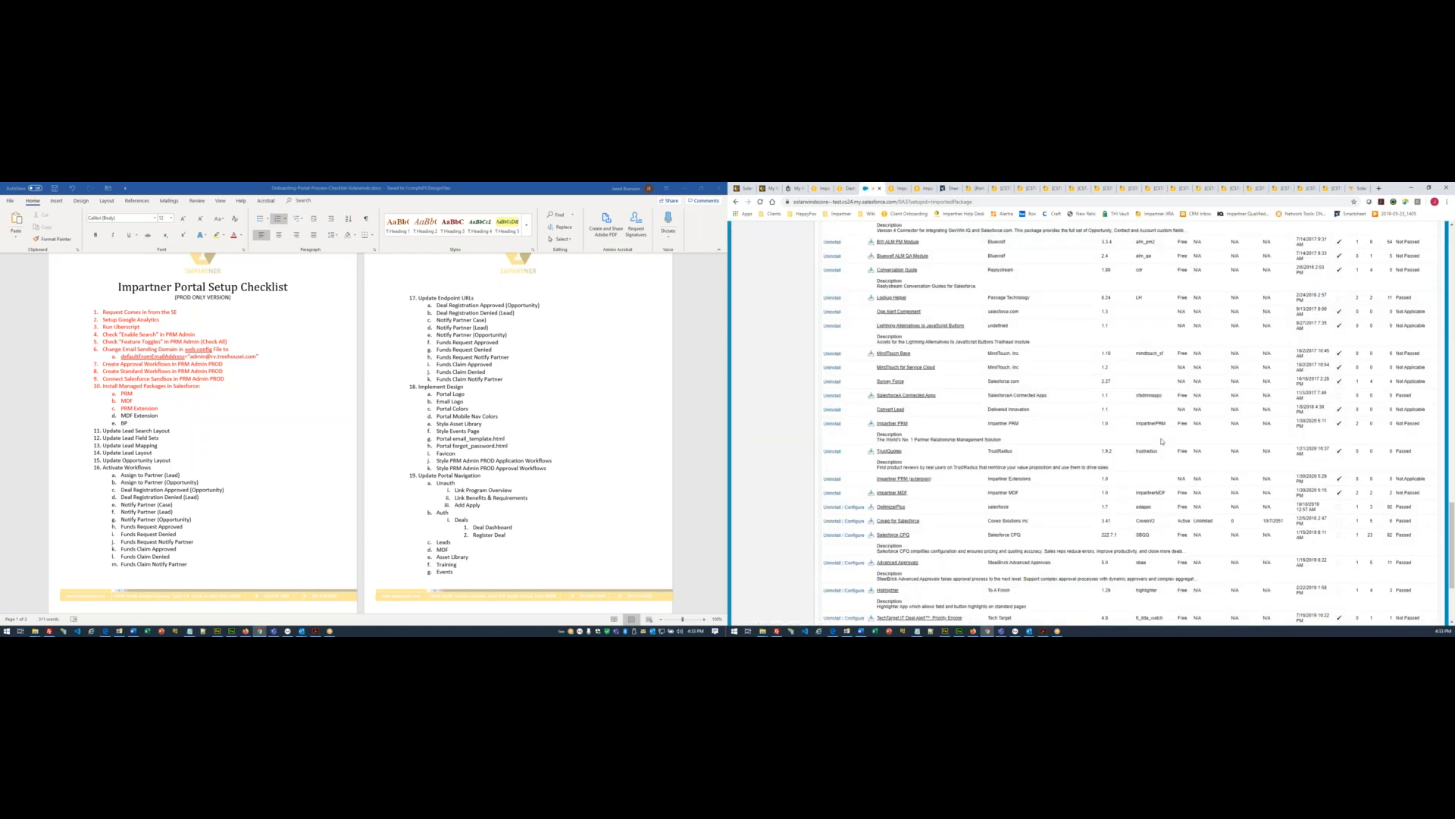
pyautogui.hotkey('ctrl', 'f')
pyautogui.press('Return')
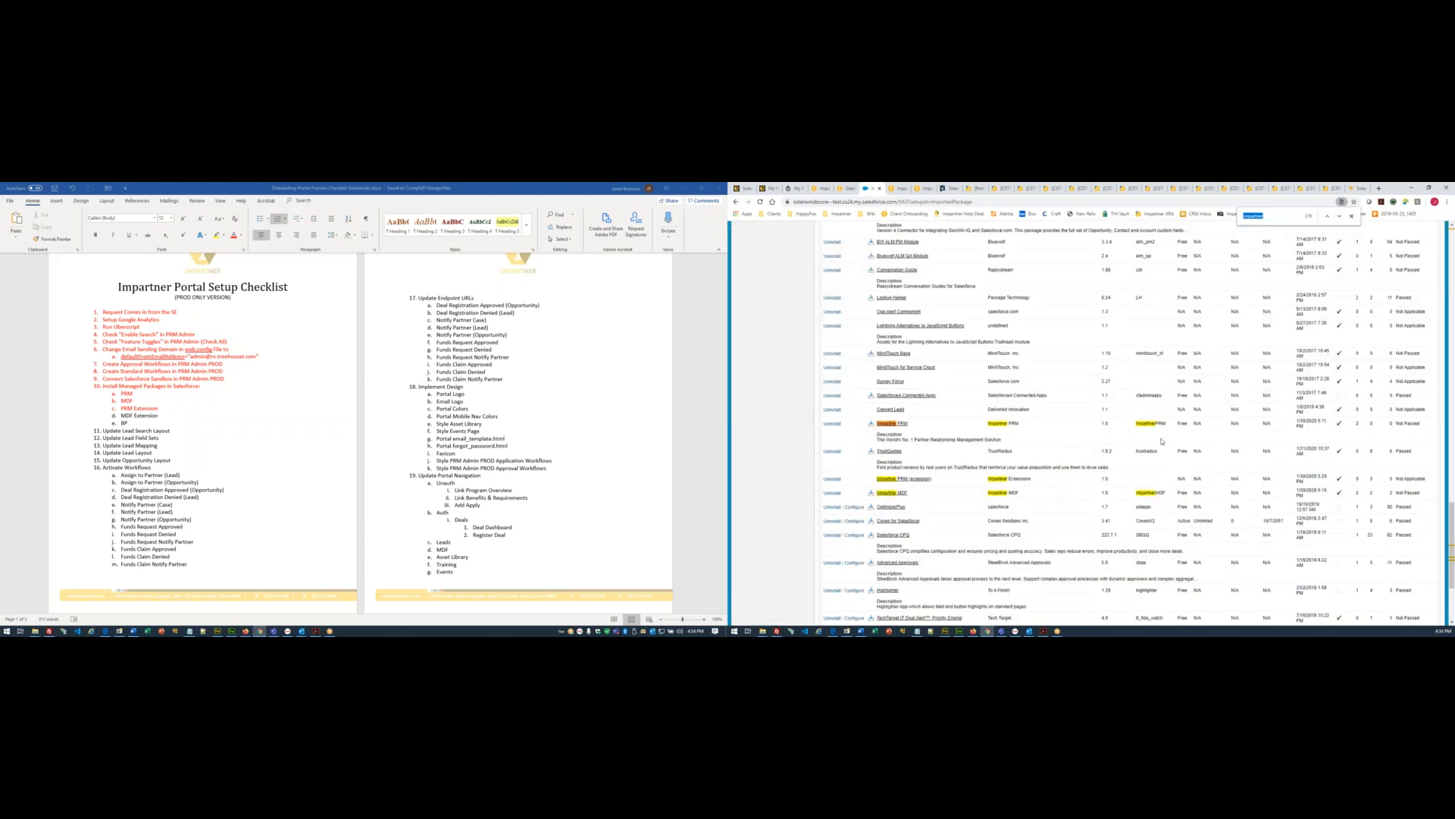
pyautogui.press('Return')
pyautogui.press('Return')
pyautogui.press('Return')
pyautogui.press('Return')
pyautogui.press('Return')
pyautogui.press('Return')
pyautogui.press('Return')
pyautogui.press('Return')
pyautogui.press('F5')
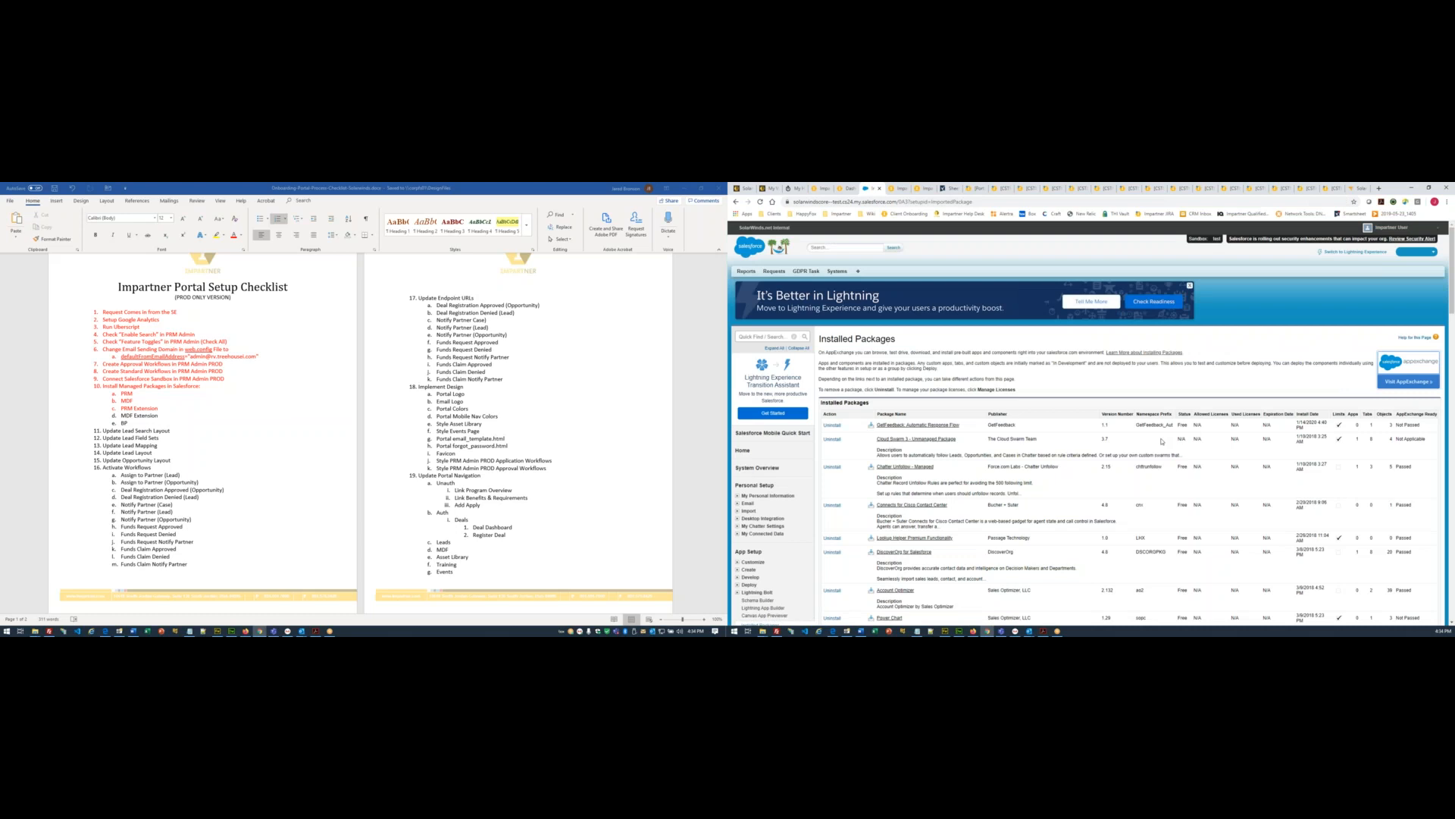
pyautogui.press('F5')
pyautogui.hotkey('ctrl', 'f')
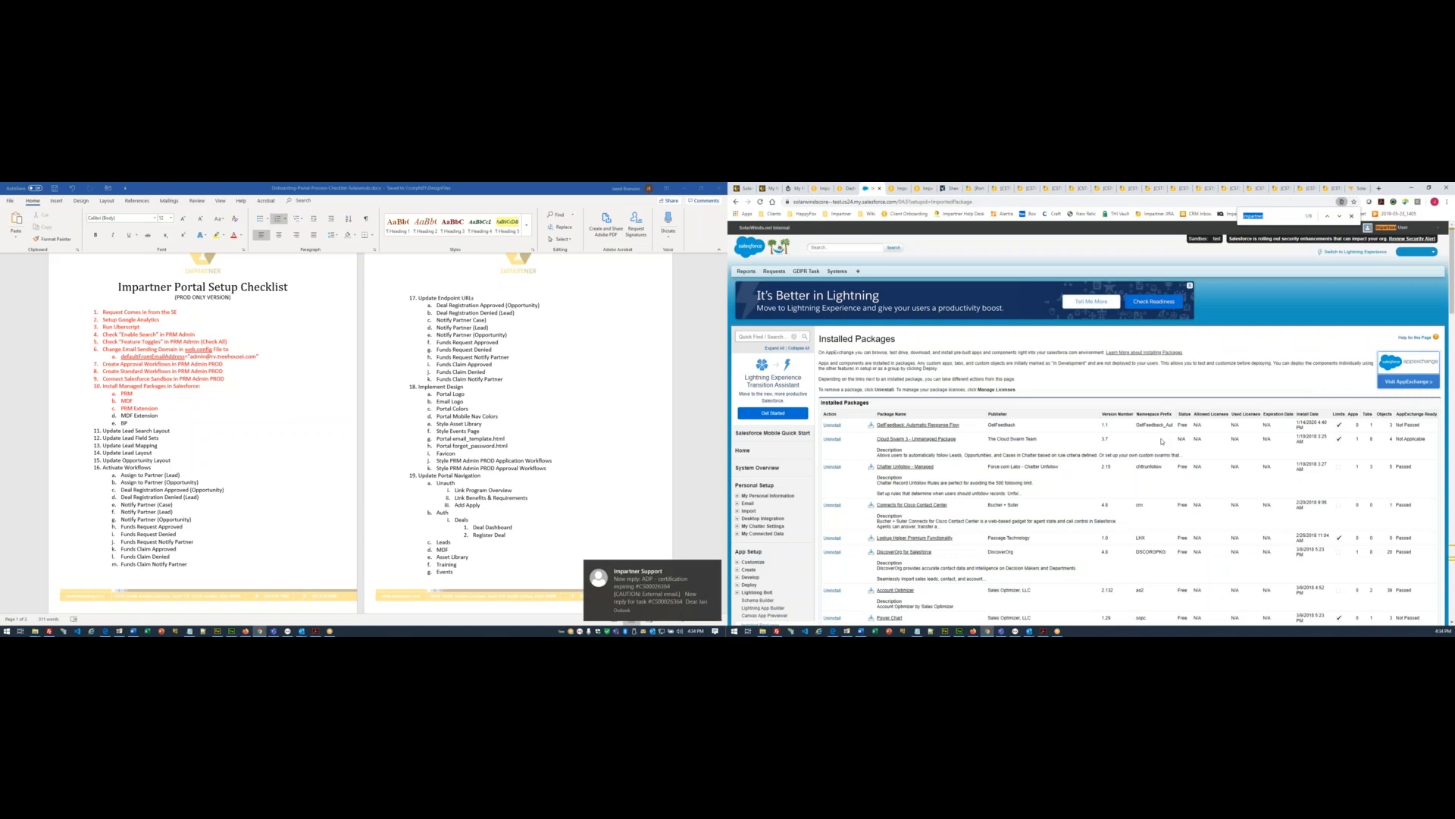
pyautogui.press('Return')
pyautogui.press('Return')
pyautogui.press('Return')
pyautogui.press('Return')
pyautogui.press('Return')
pyautogui.press('Return')
pyautogui.press('Return')
pyautogui.press('Return')
# - Reload and search once more for the Impartner entries, then return to the Impartner managed packages page
pyautogui.hotkey('ctrl', 't')
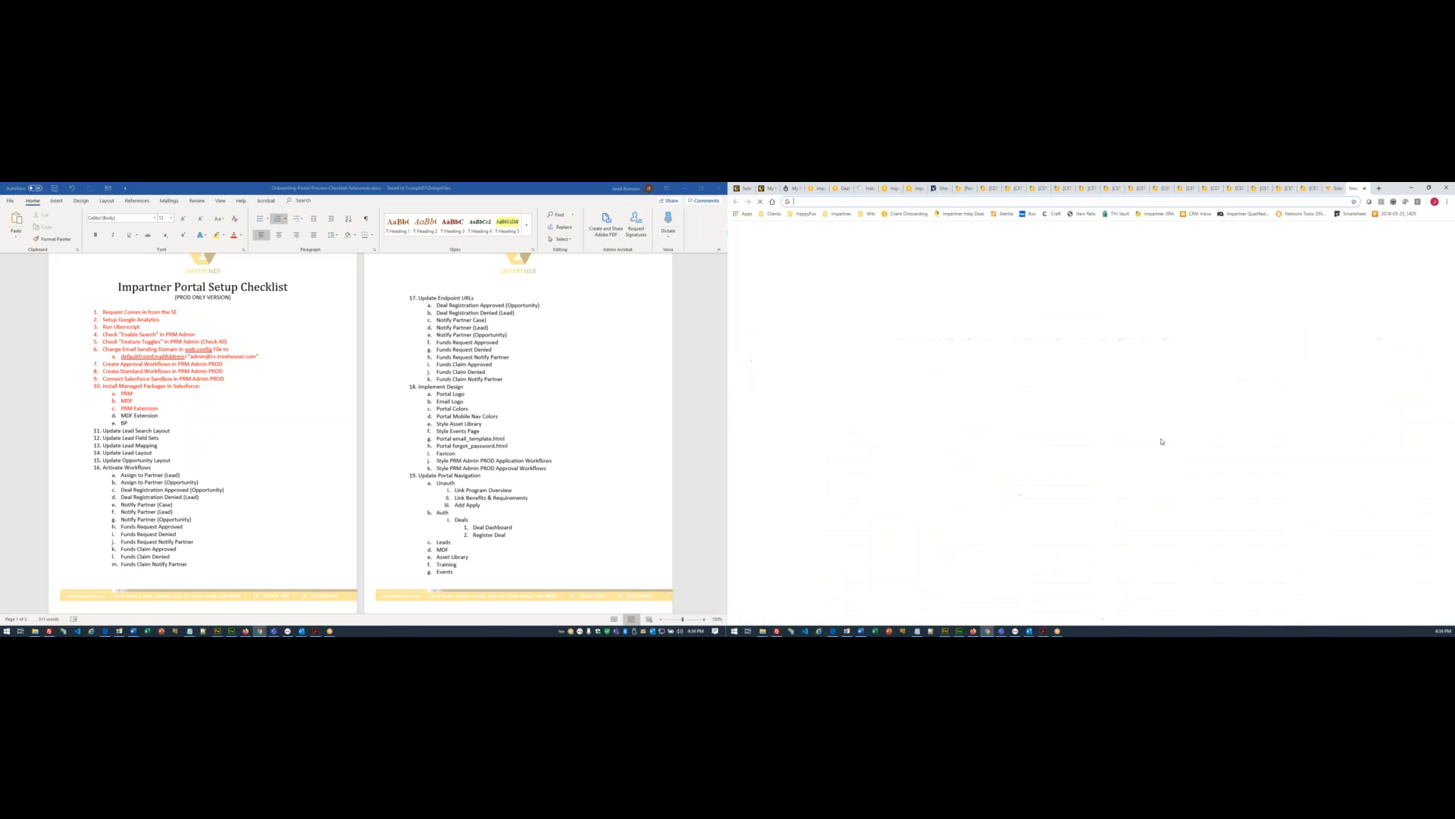
pyautogui.click(1365, 188)
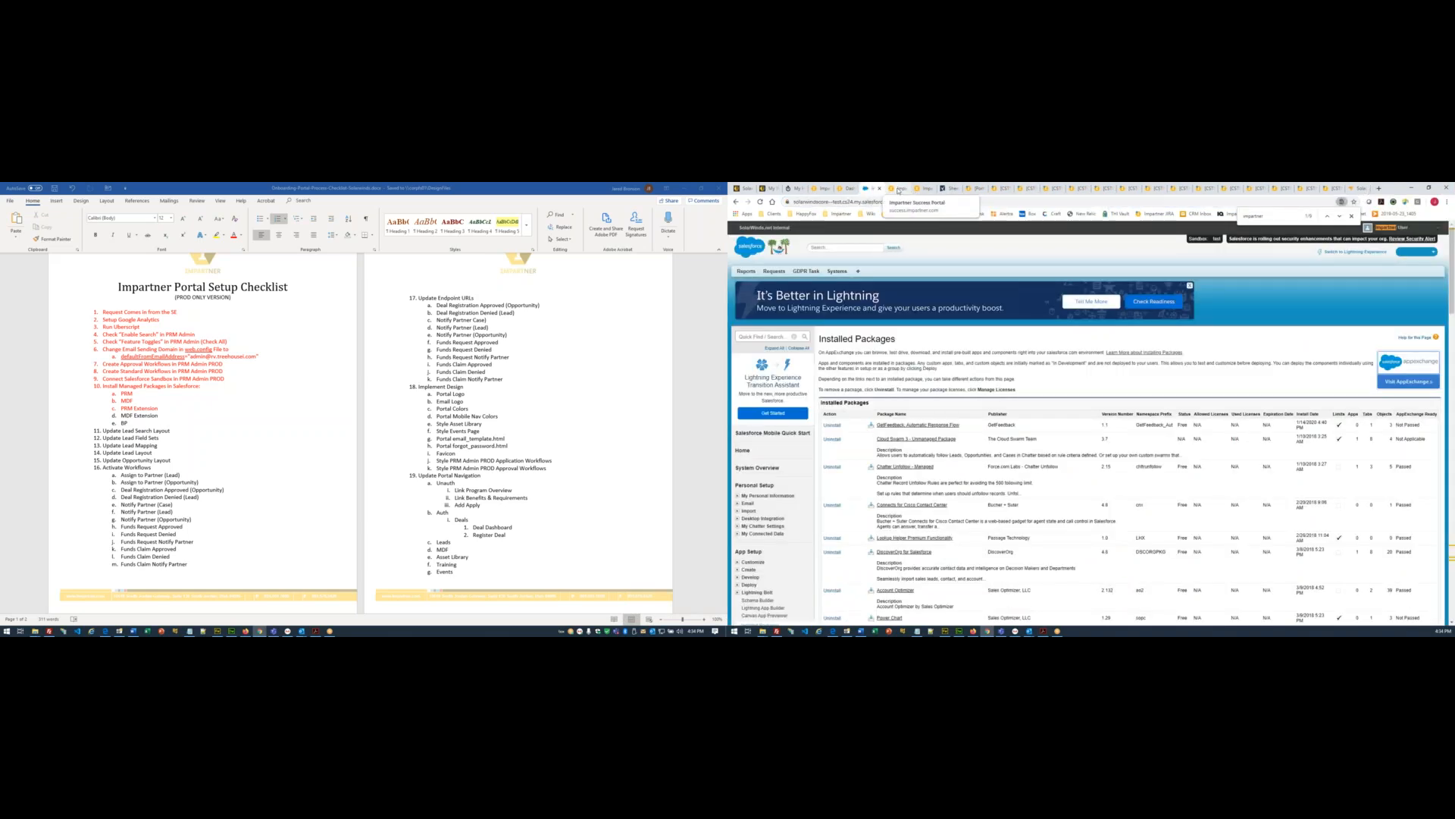
pyautogui.press('F5')
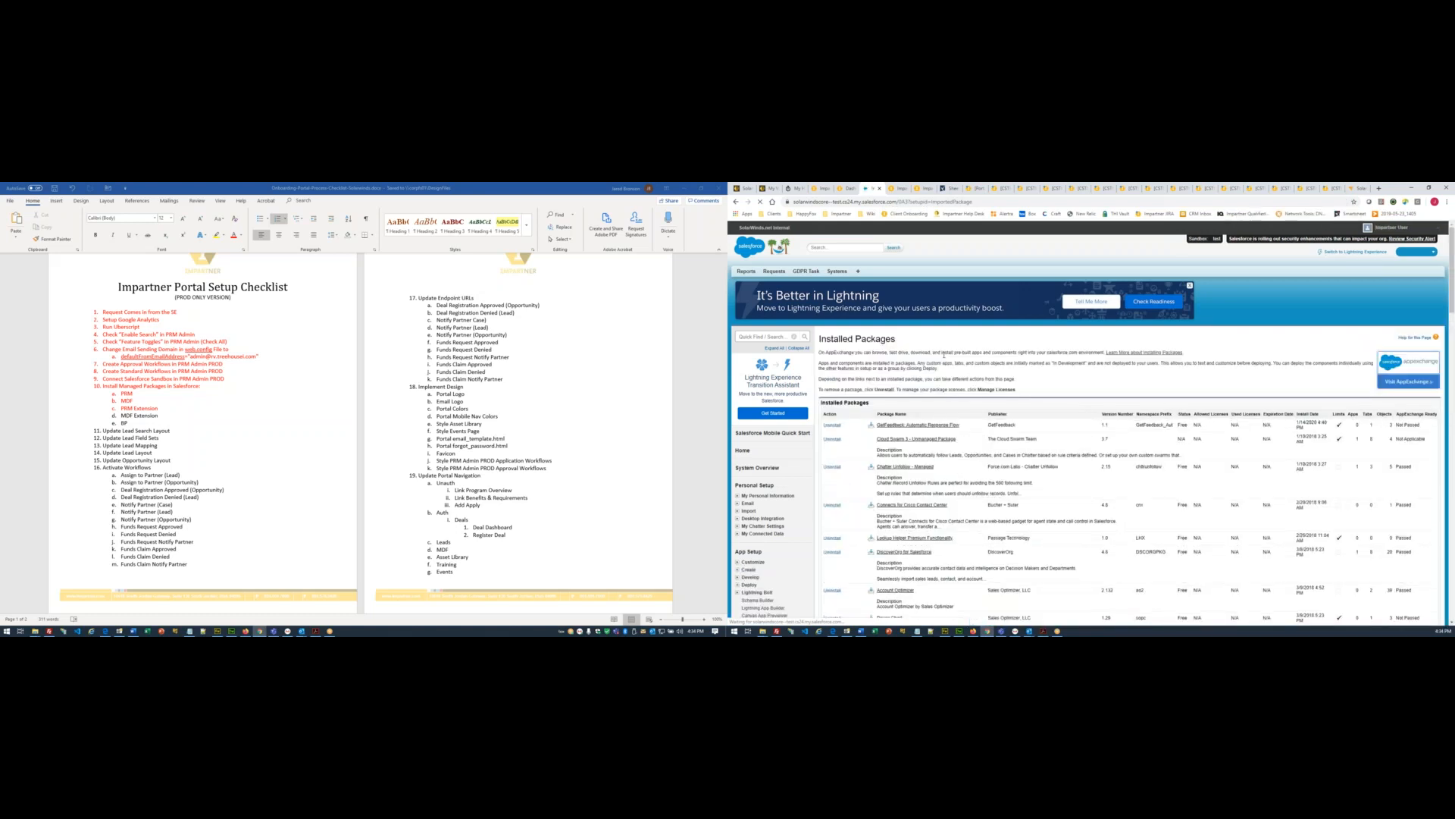
pyautogui.hotkey('ctrl', 'f')
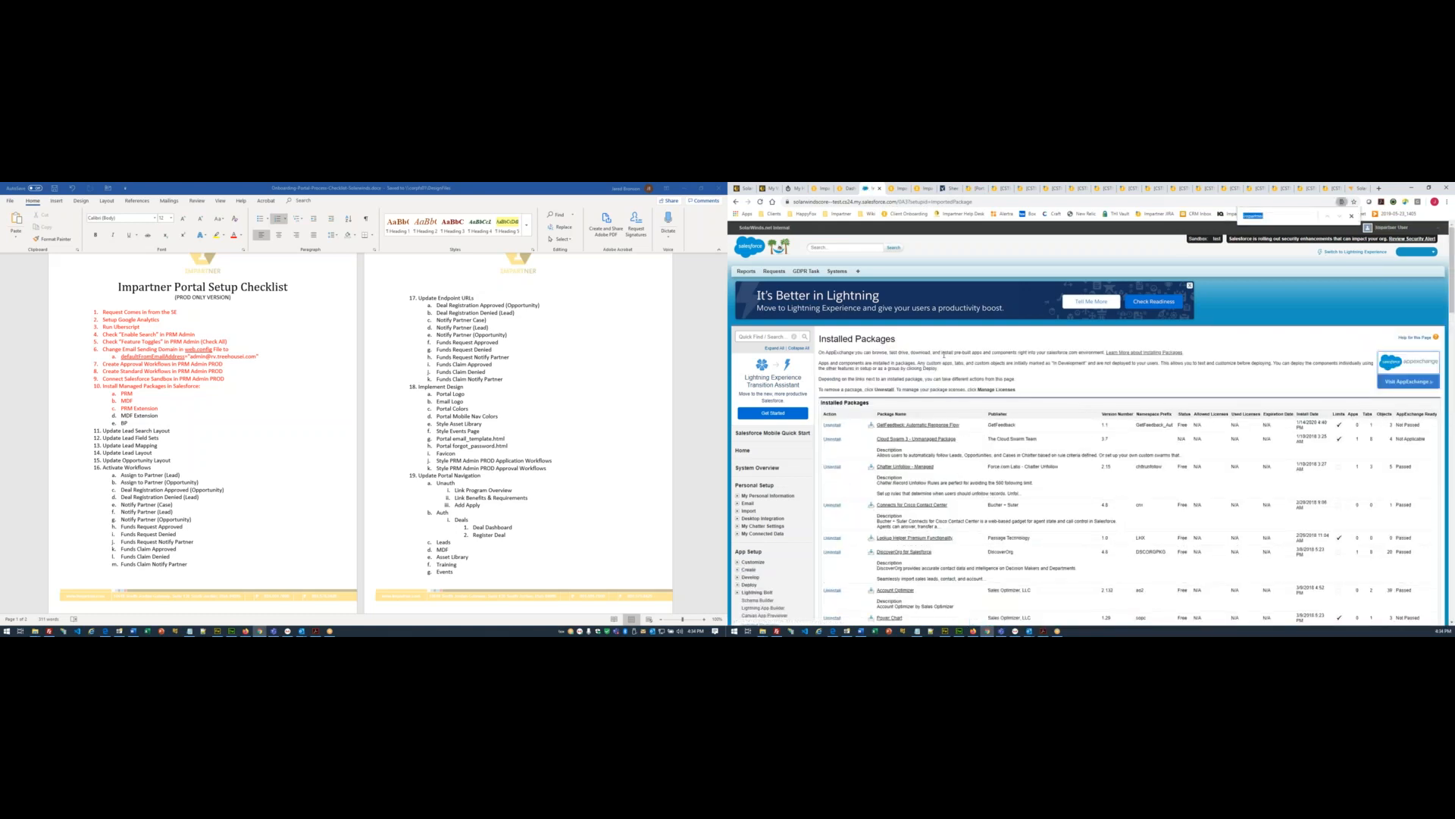
pyautogui.press('Return')
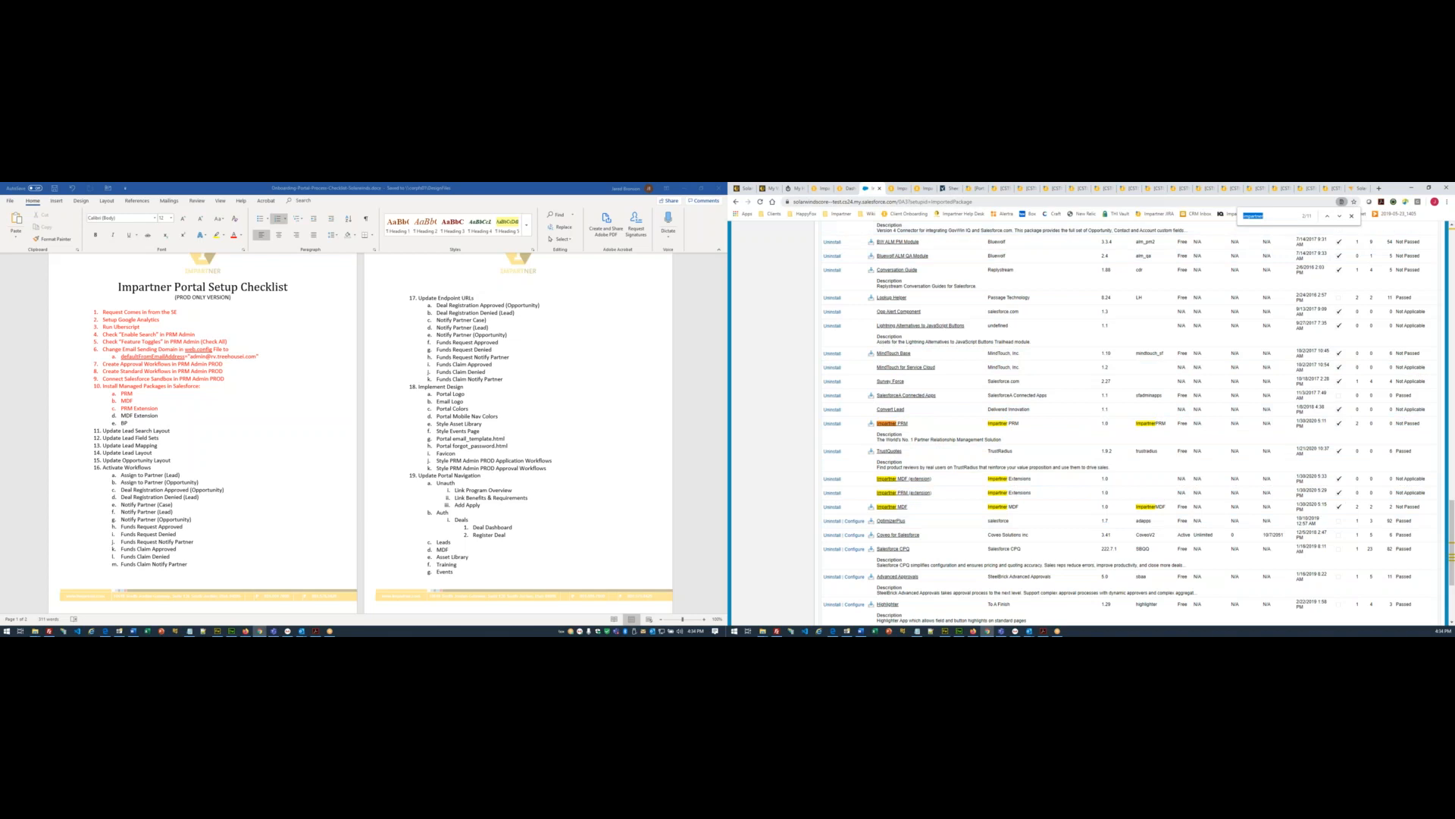
pyautogui.click(902, 189)
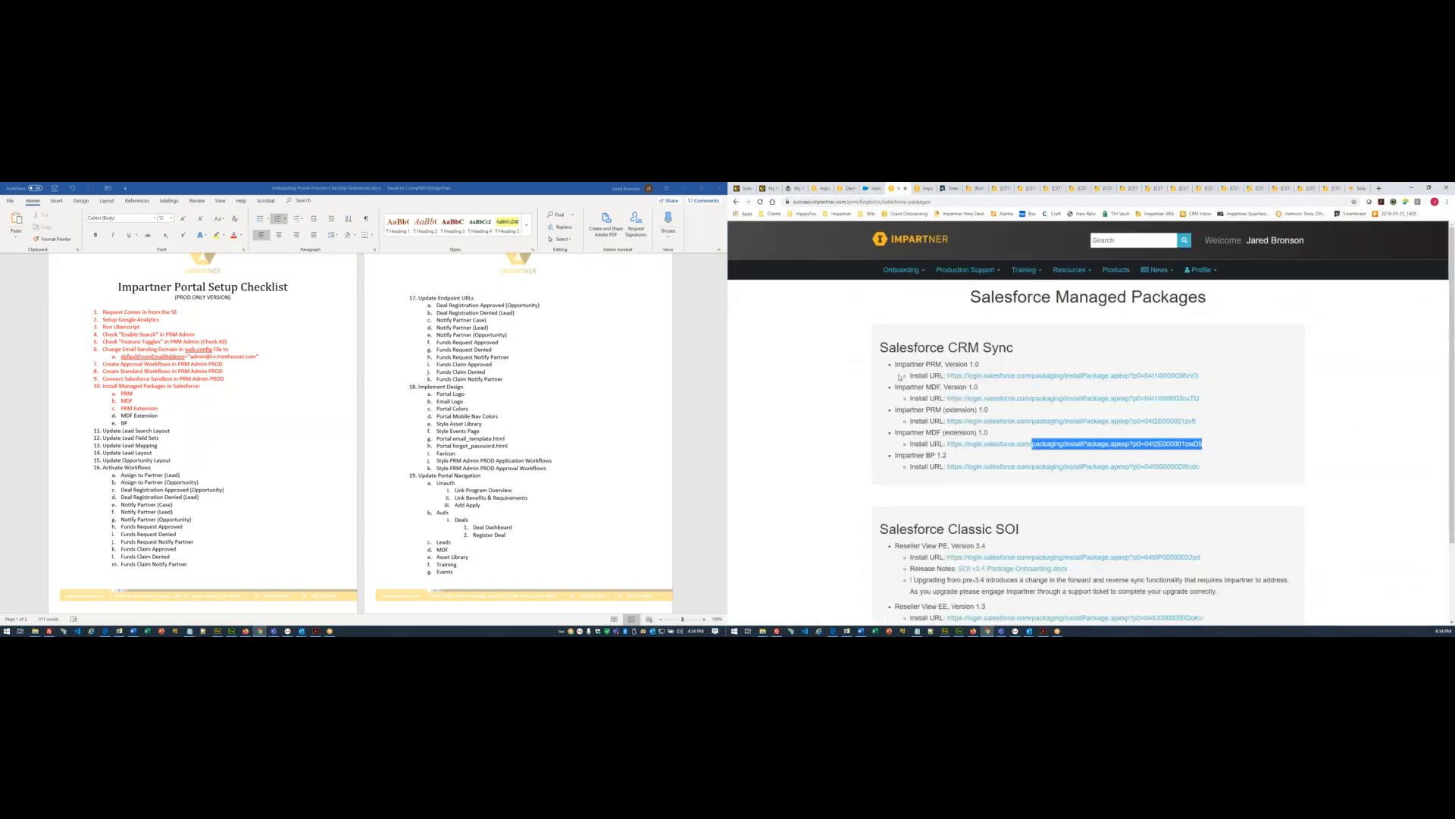
# - Load the Impartner BP install path in Salesforce and mark both extension checklist items red
pyautogui.moveTo(1200, 466); pyautogui.dragTo(1031, 466)
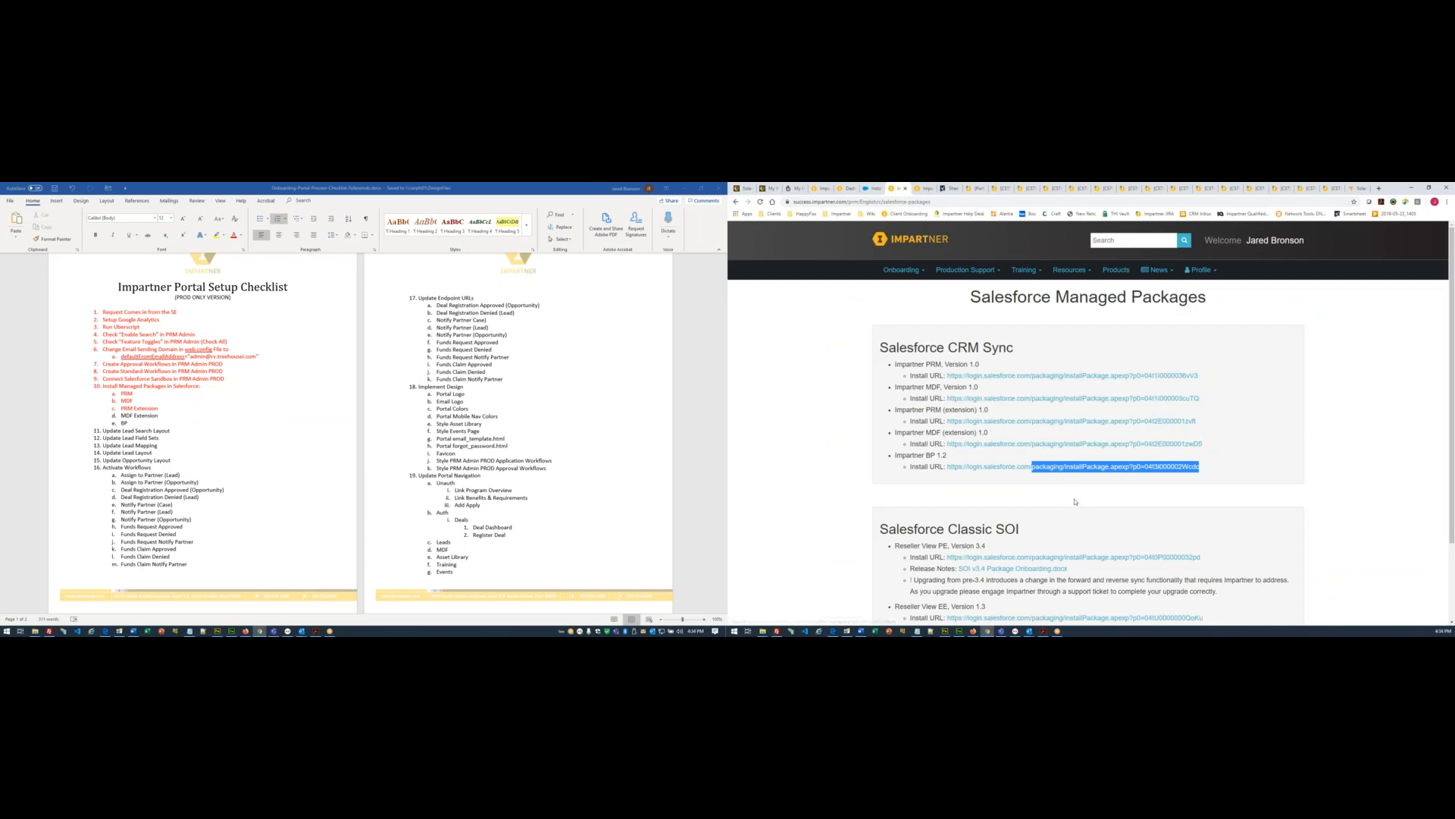
pyautogui.click(870, 188)
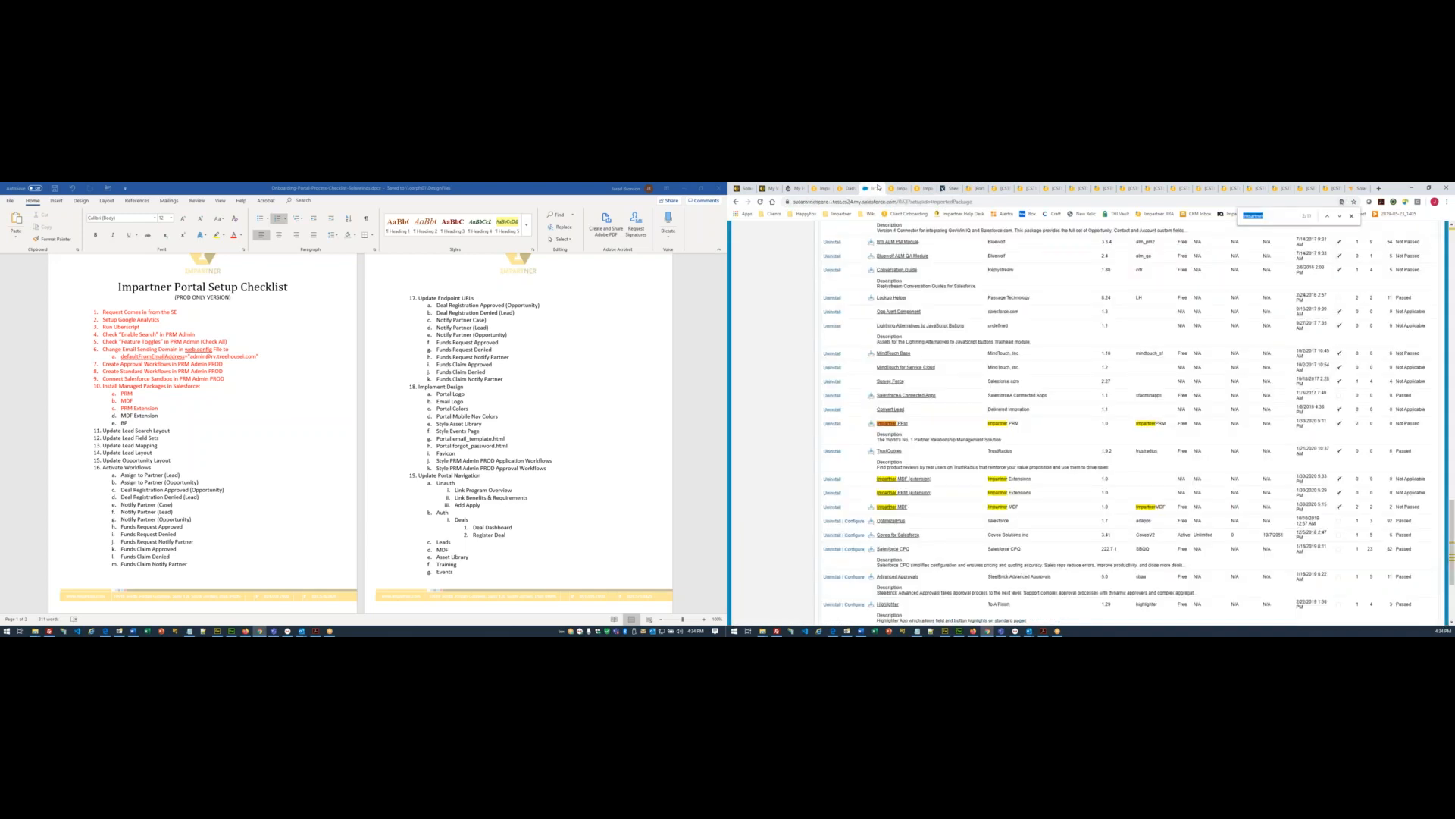
pyautogui.moveTo(900, 201); pyautogui.dragTo(978, 202)
pyautogui.write('/packaging/installPackage.apexp?p0=04t3i000002Wcdc')
pyautogui.press('Return')
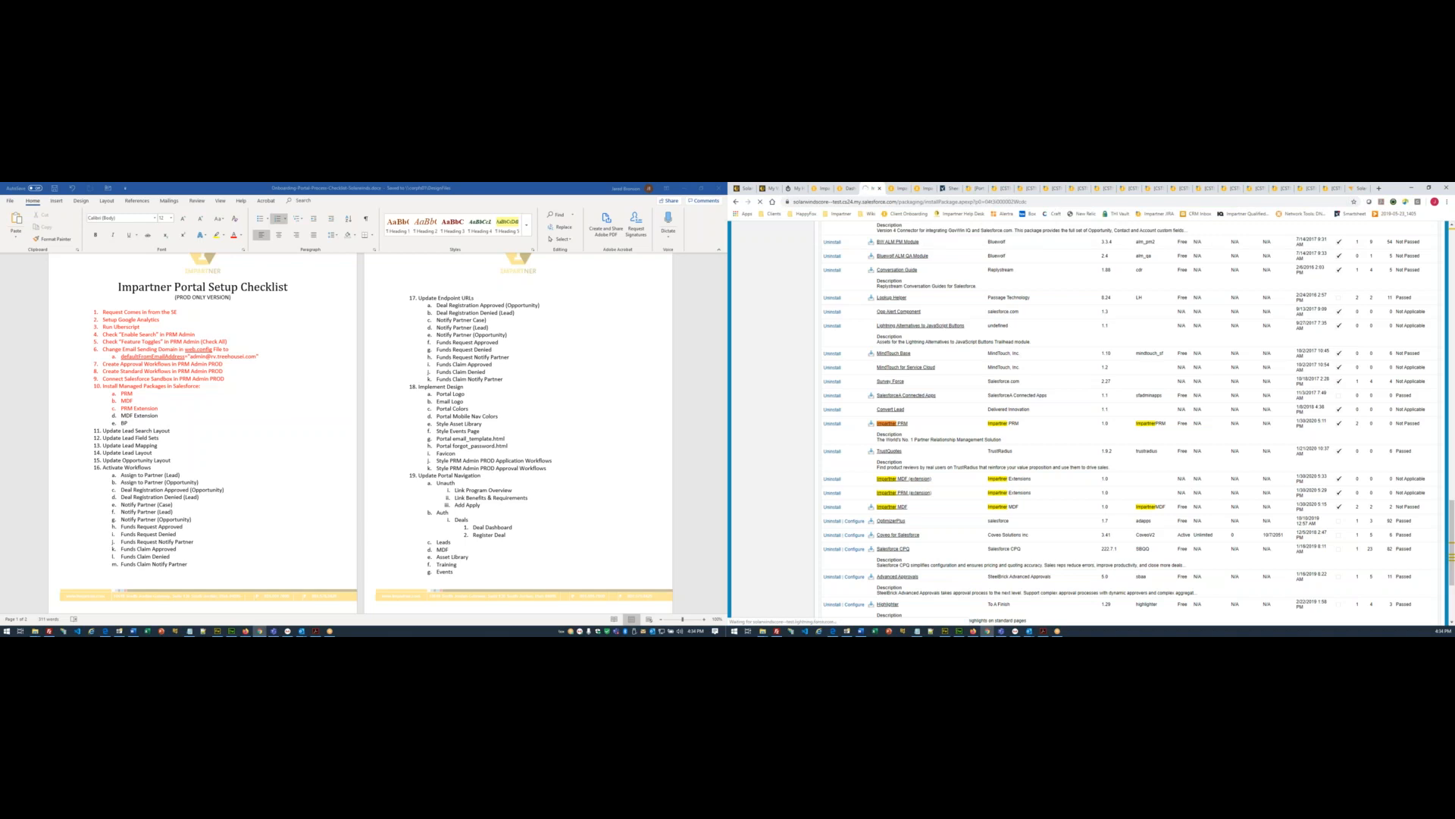
pyautogui.moveTo(109, 416); pyautogui.dragTo(107, 407)
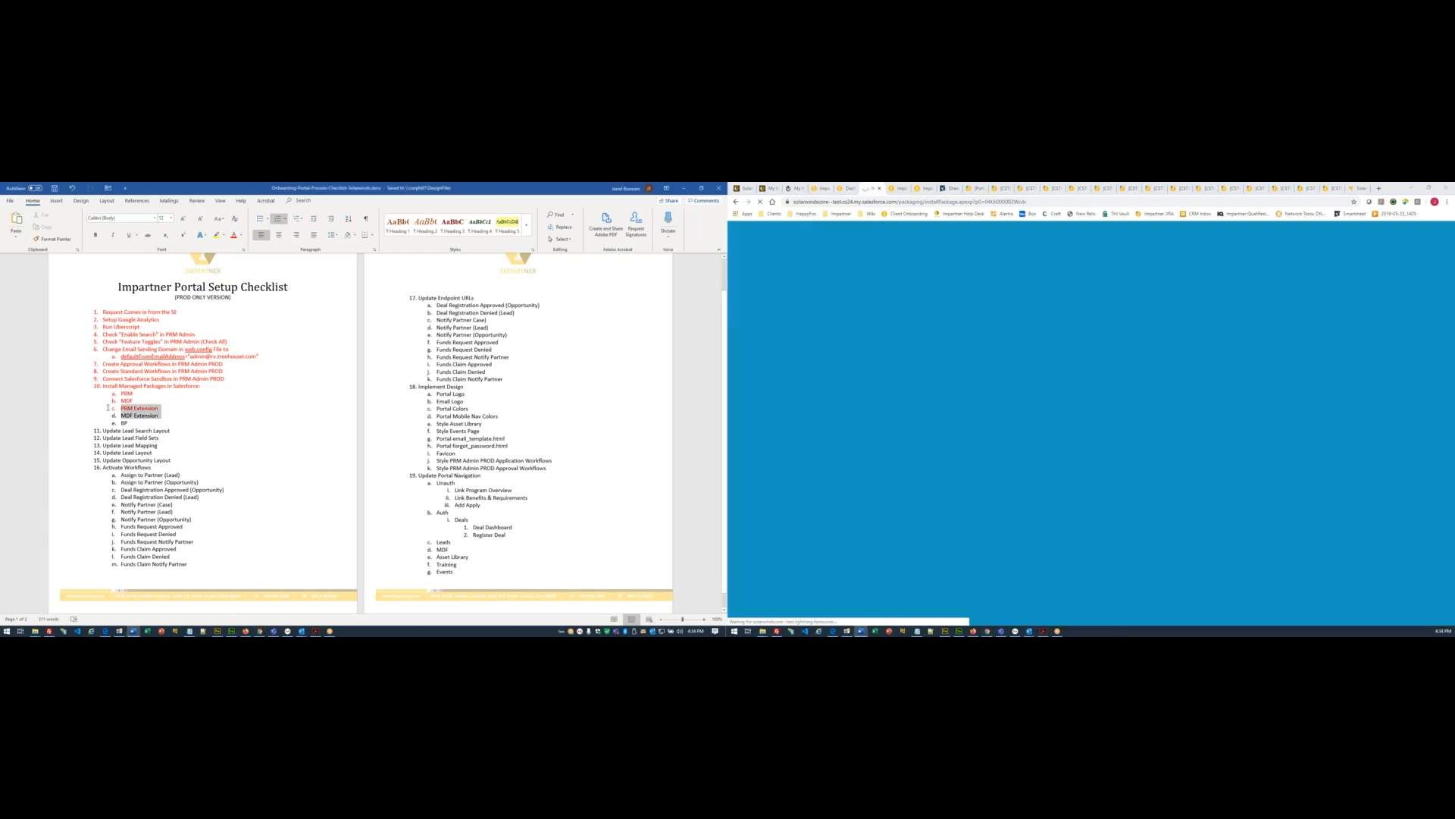
pyautogui.click(238, 413)
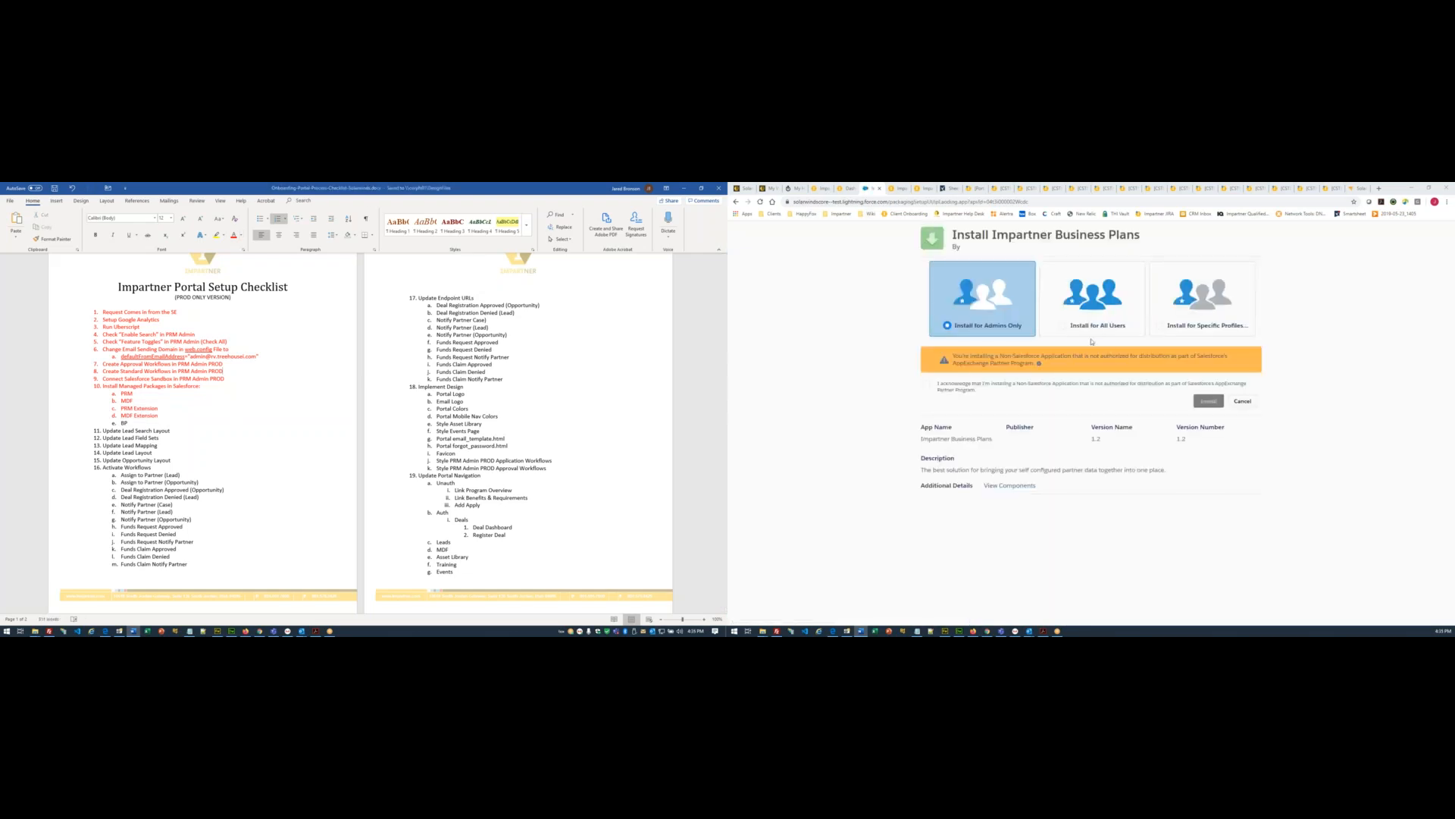
# - Install Impartner Business Plans 1.2 for all users, accepting the warning, and dismiss the long-install notice
pyautogui.click(1095, 326)
pyautogui.click(935, 385)
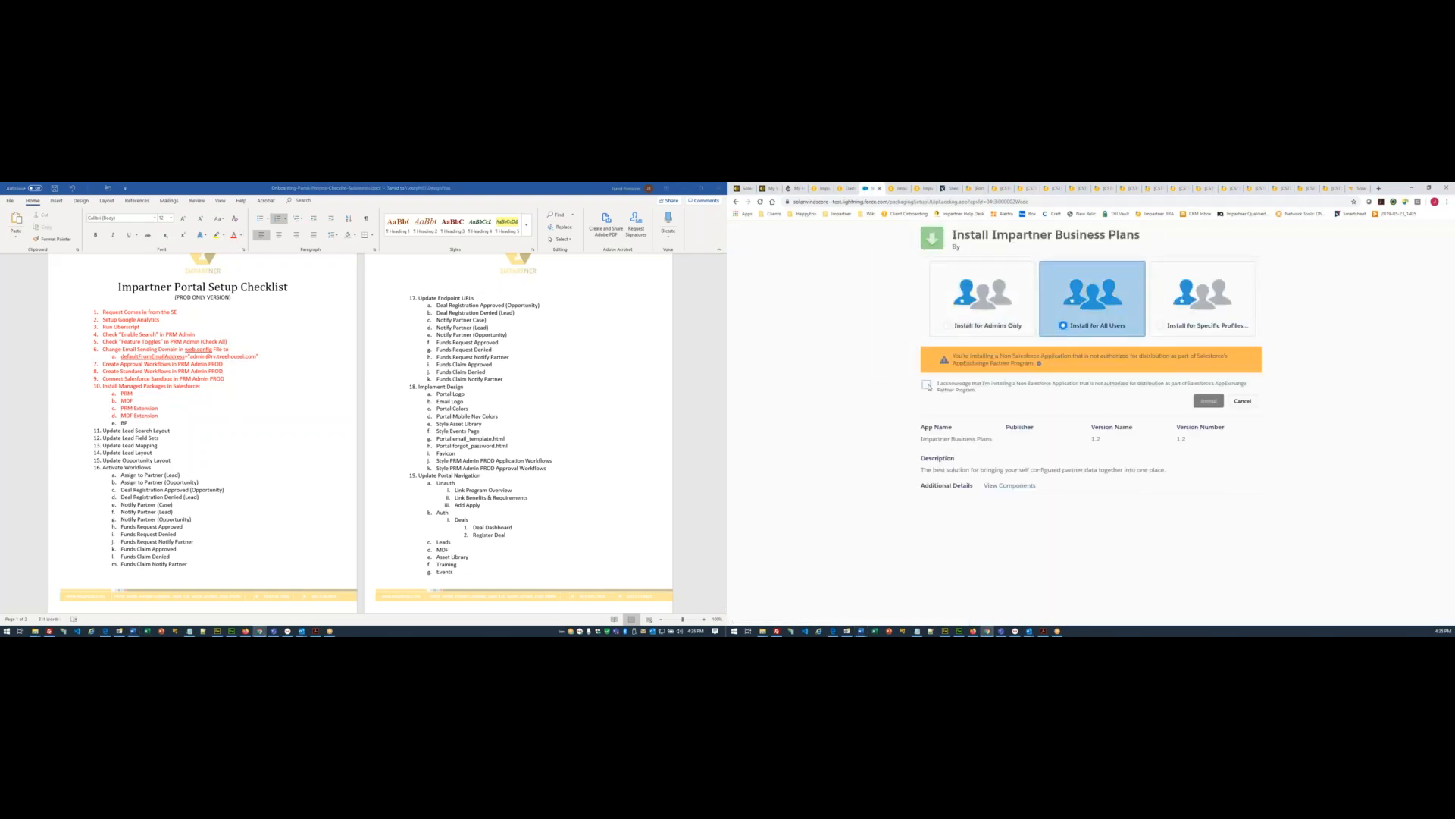
pyautogui.click(1205, 402)
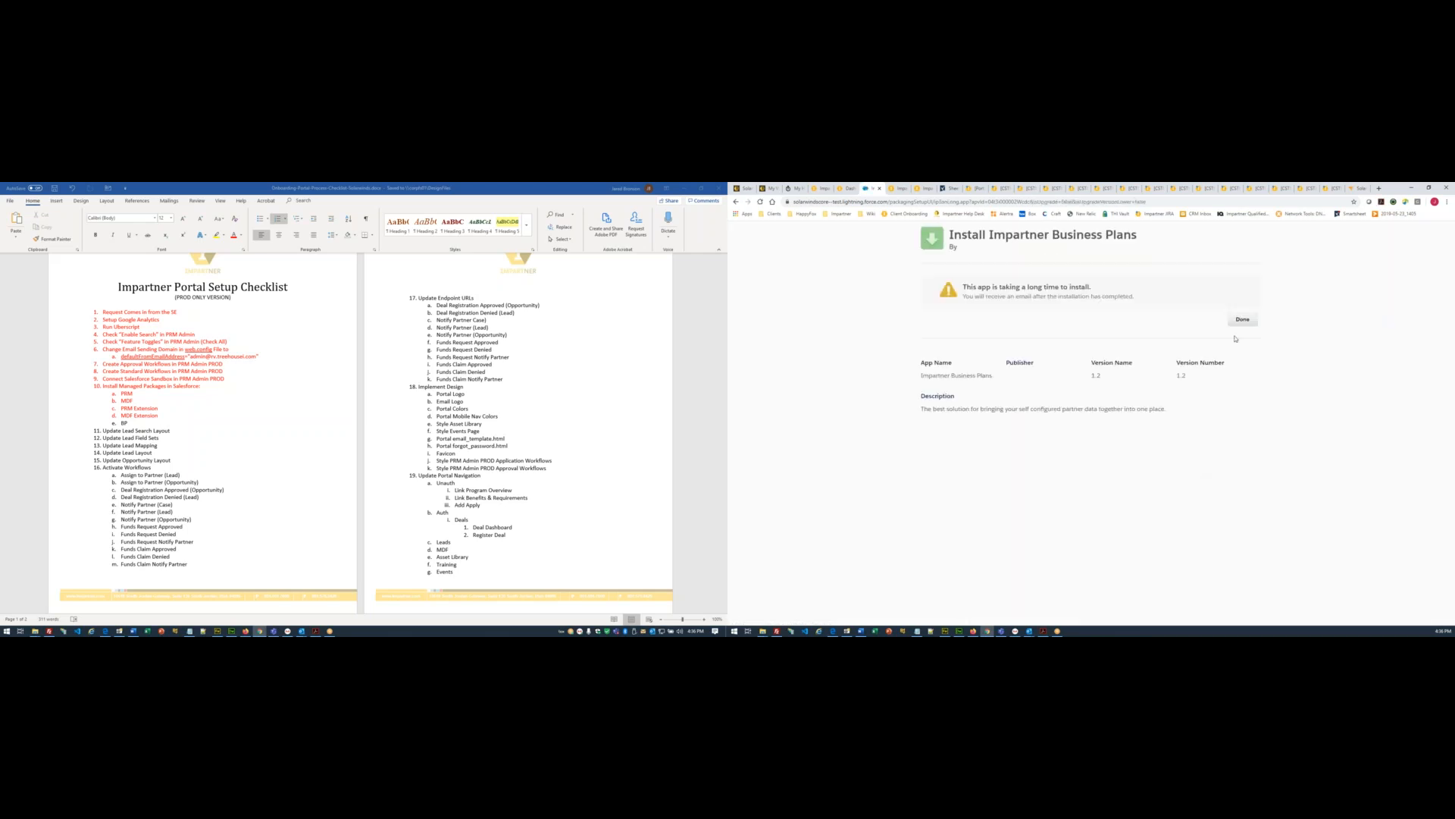
pyautogui.click(1243, 319)
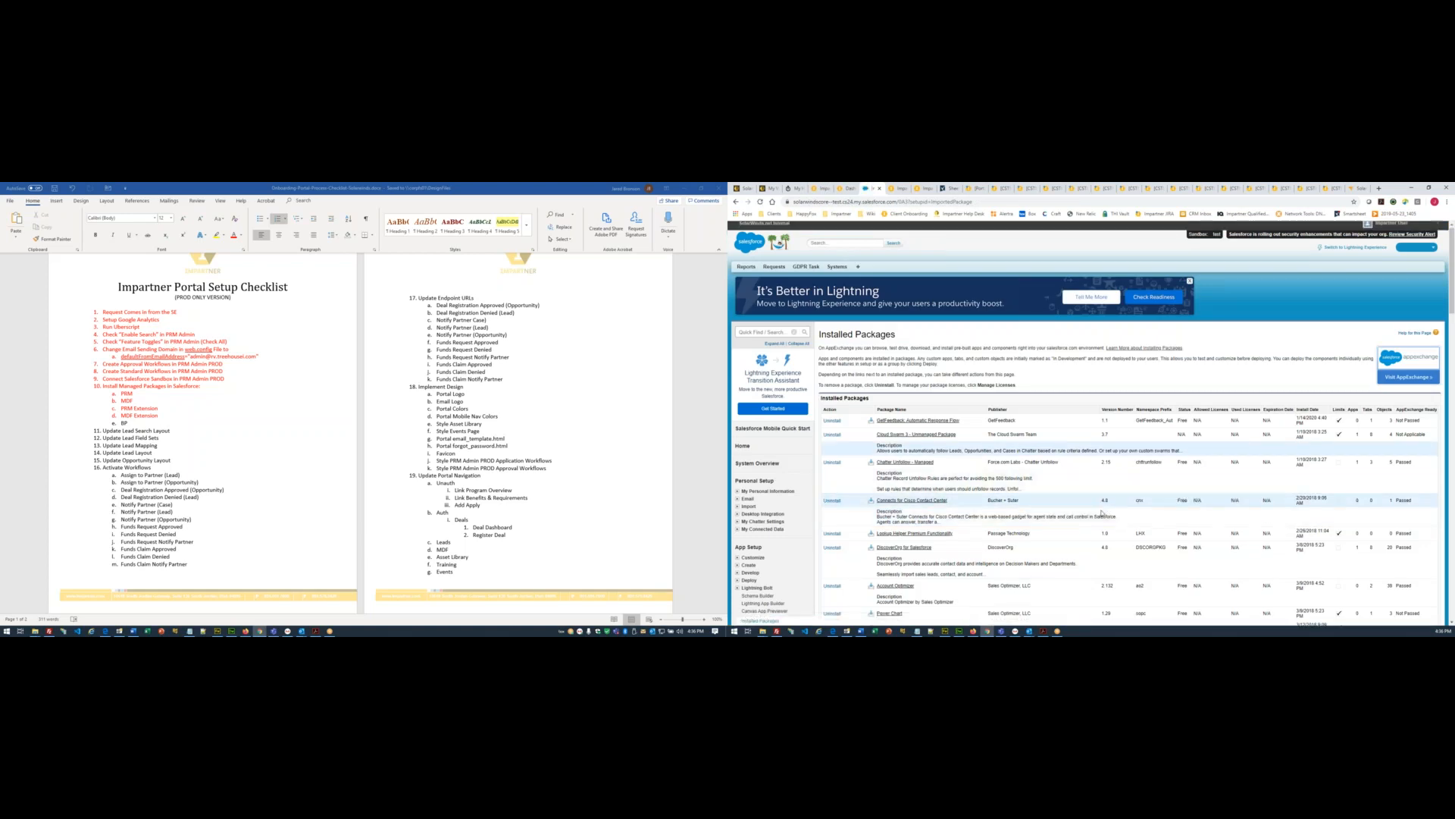
pyautogui.scroll(-5, 1103, 513)
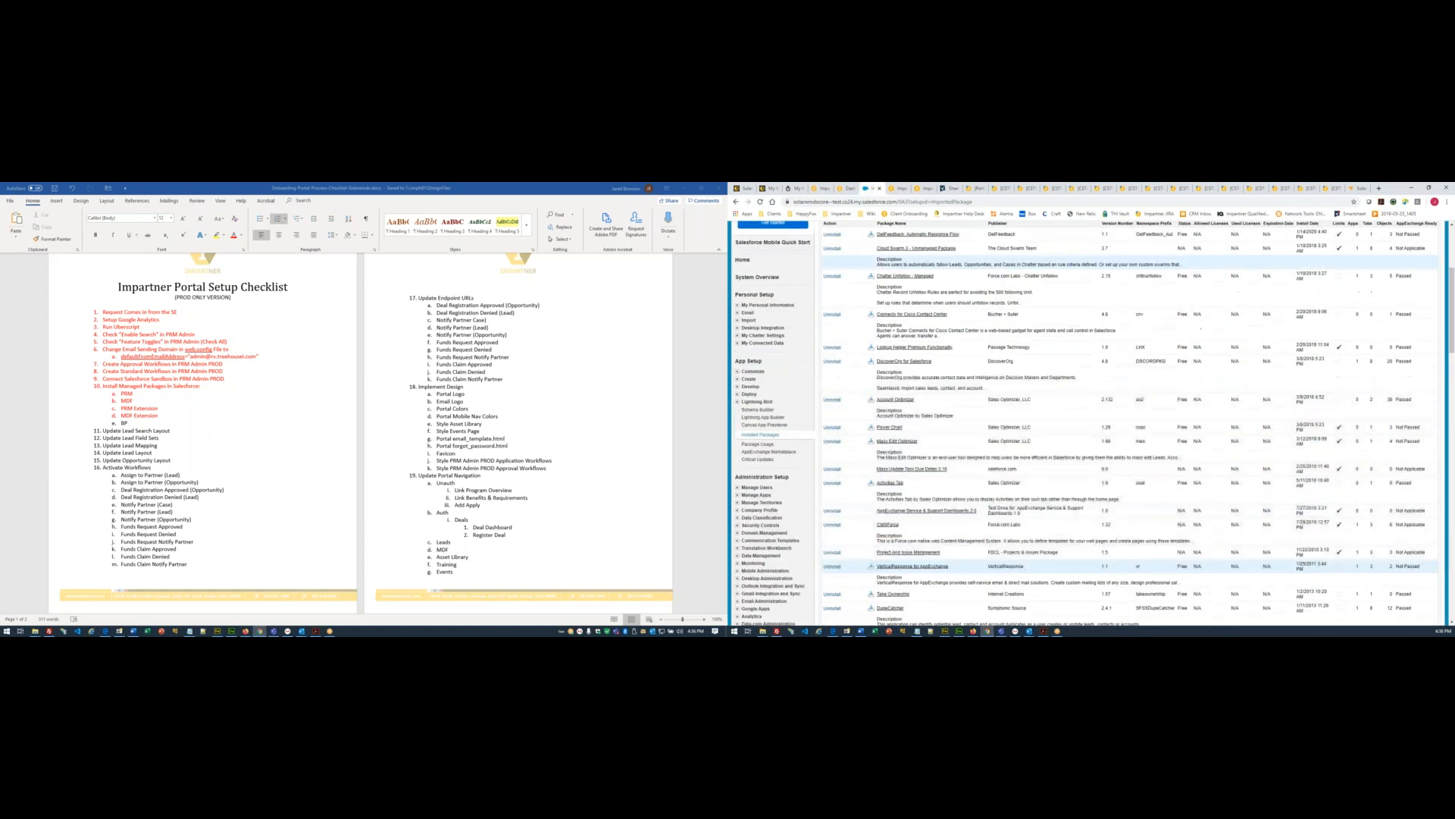
pyautogui.scroll(5, 1103, 513)
pyautogui.scroll(-15, 1092, 424)
pyautogui.scroll(-2, 1091, 425)
pyautogui.scroll(-7, 1092, 512)
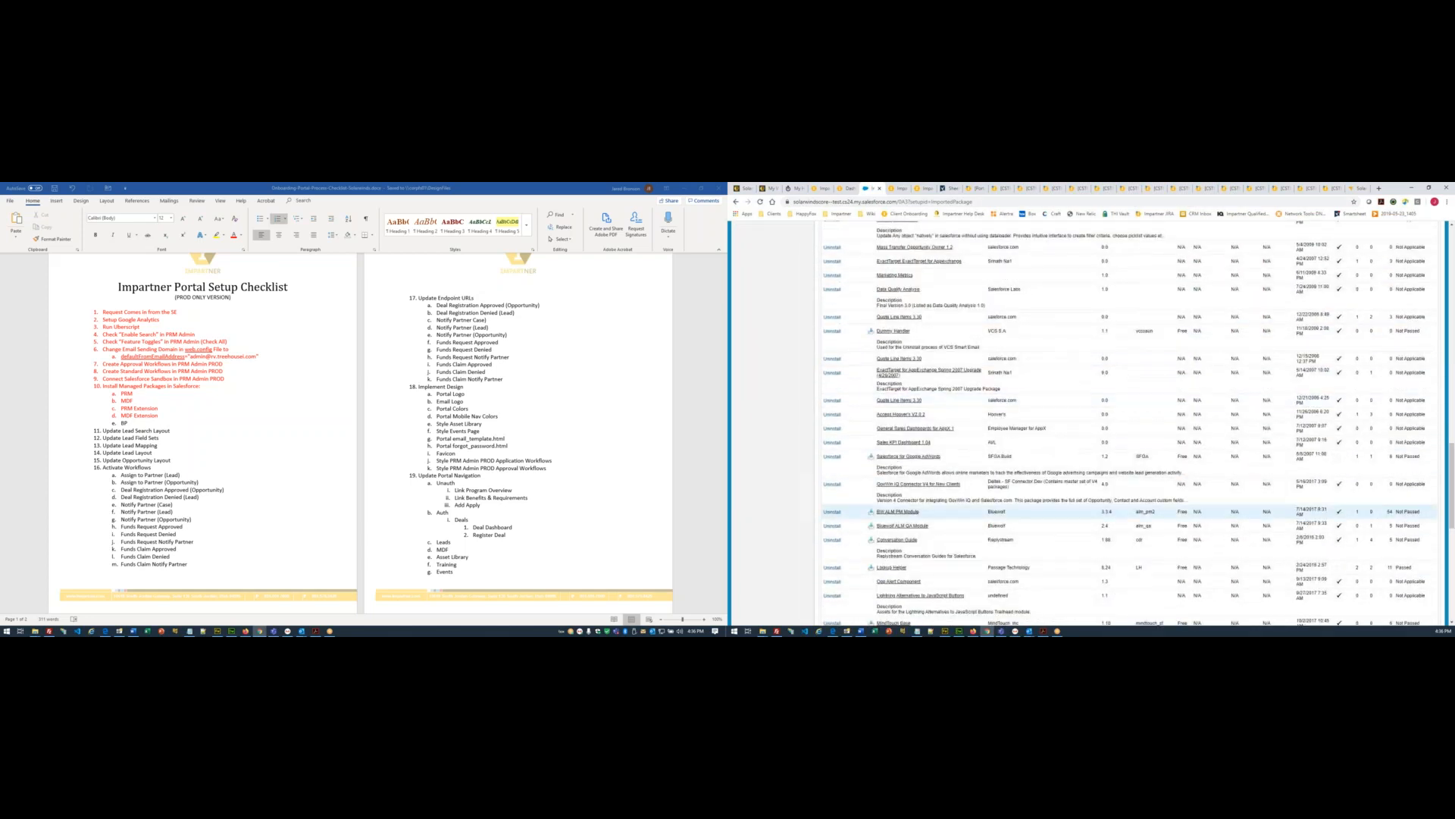
pyautogui.scroll(-8, 1092, 512)
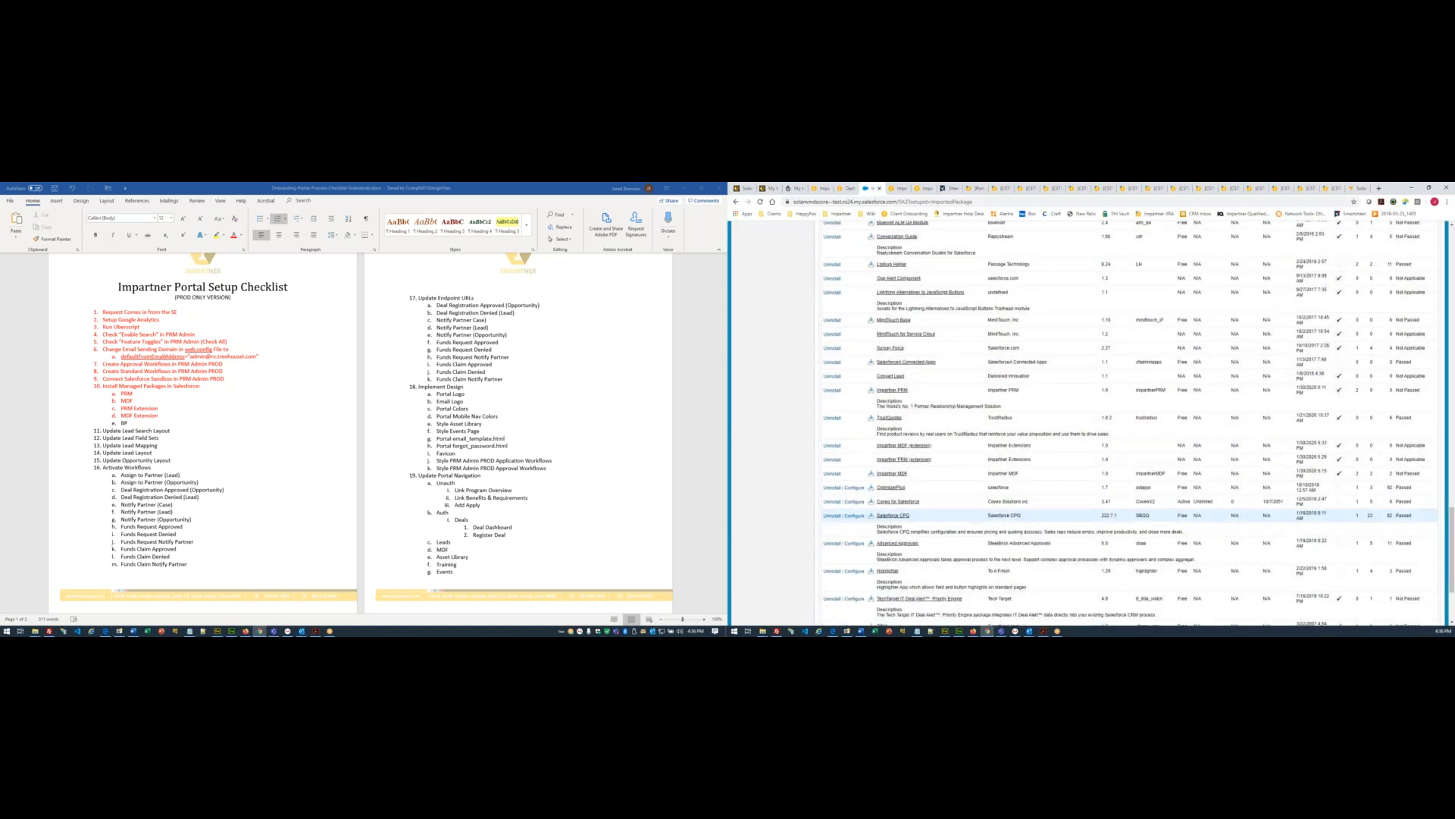
pyautogui.press('F5')
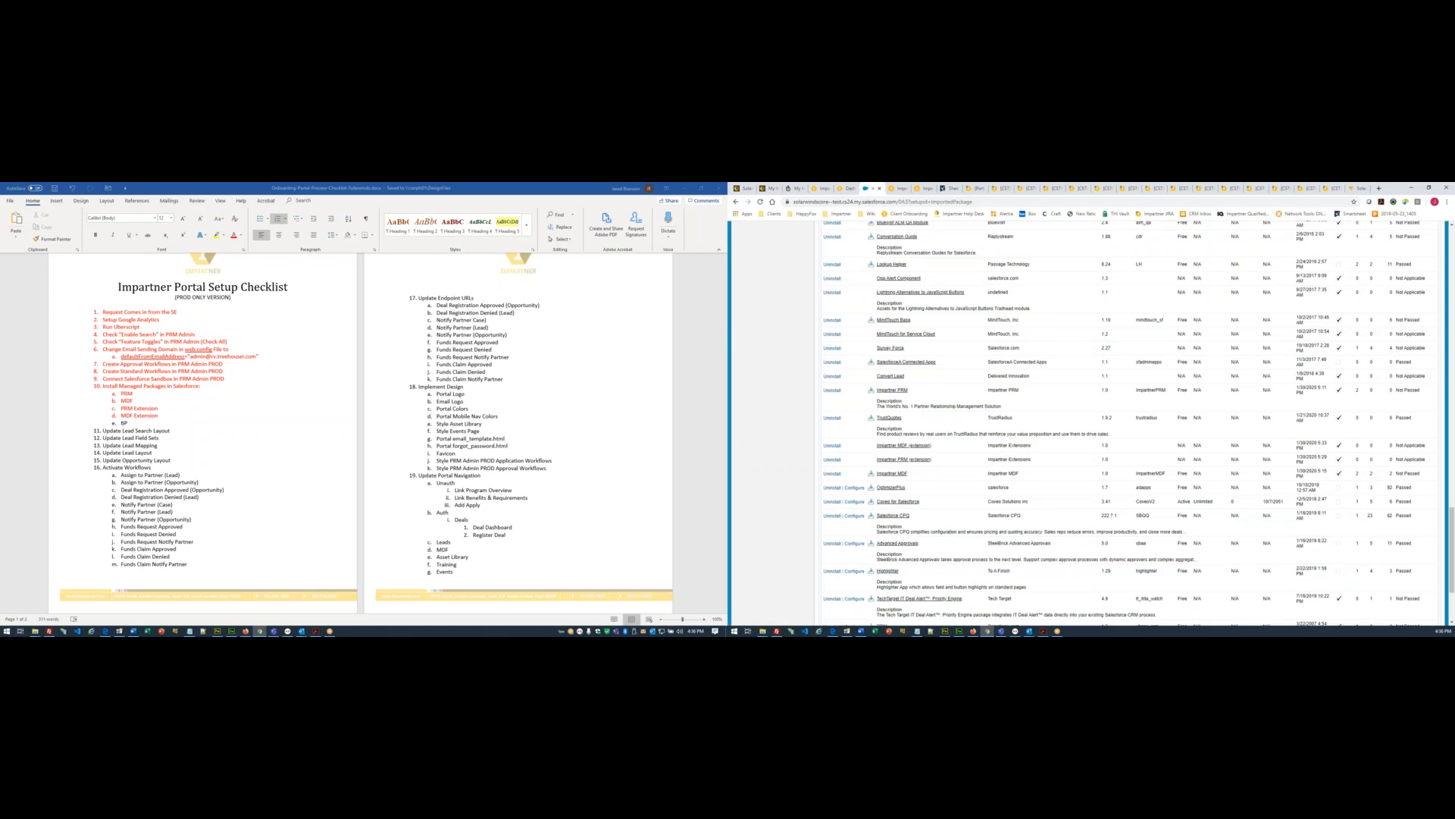
pyautogui.scroll(-3, 1087, 423)
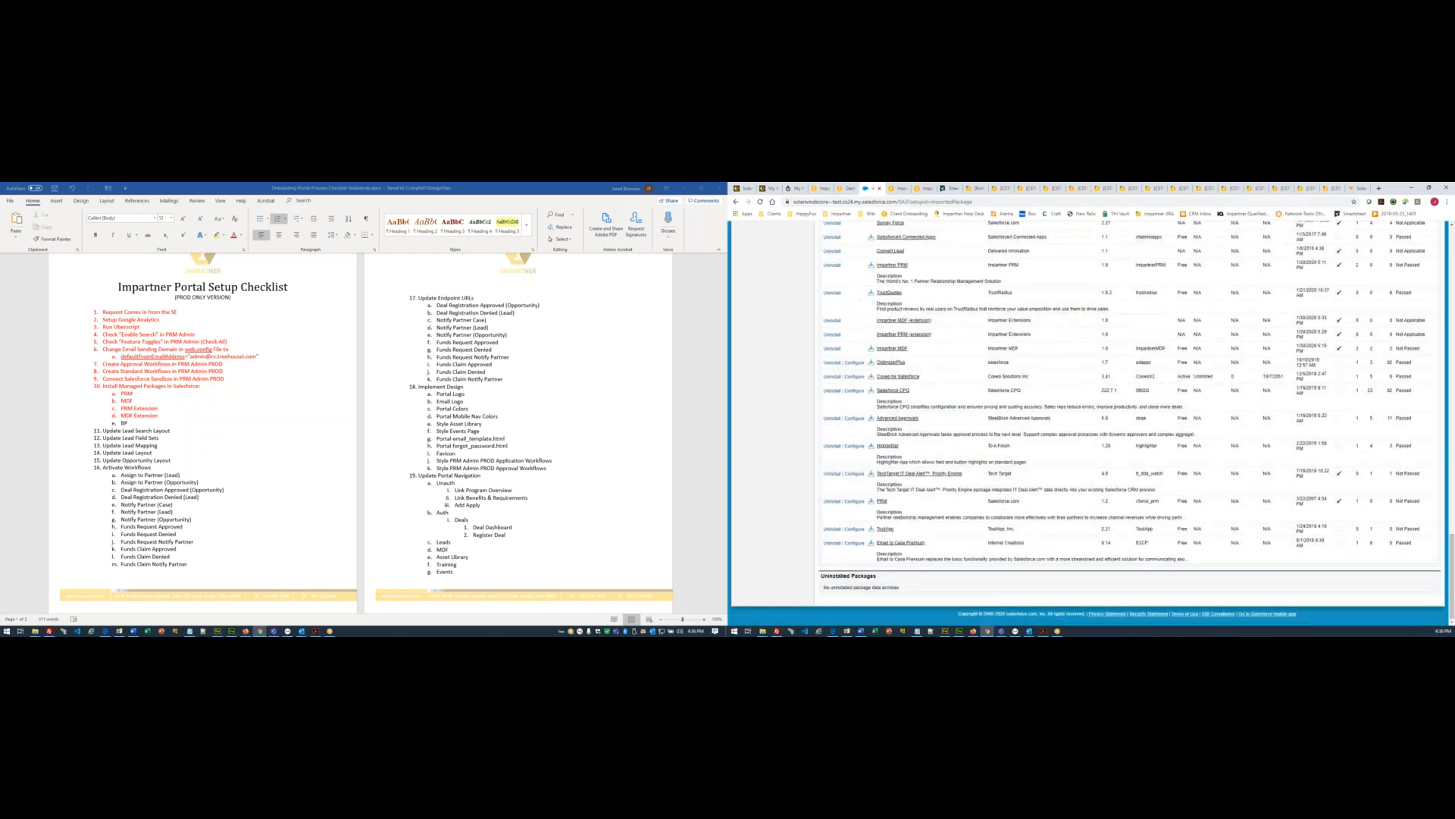
pyautogui.scroll(6, 1088, 423)
pyautogui.press('F5')
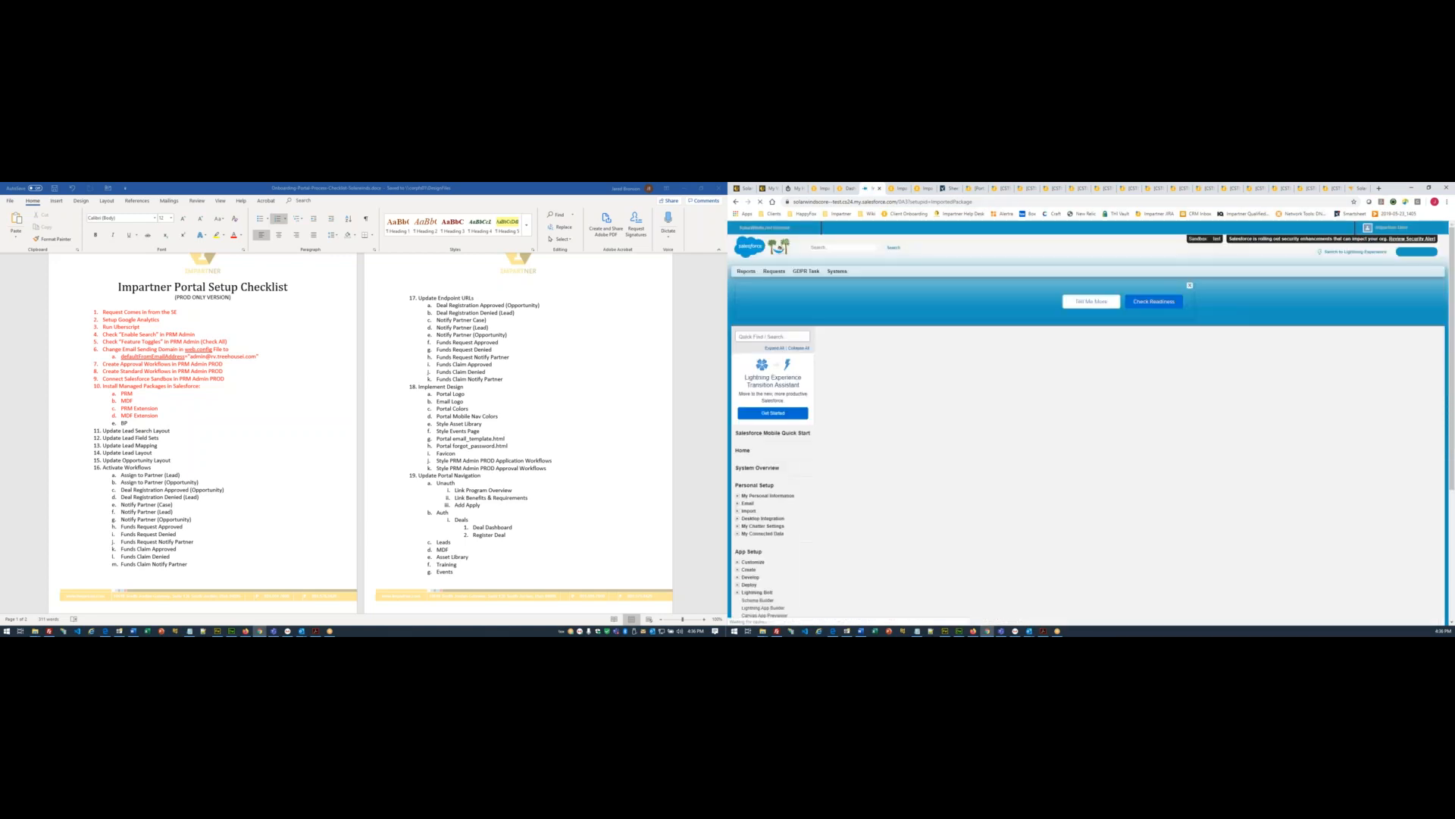
pyautogui.hotkey('ctrl', 'f')
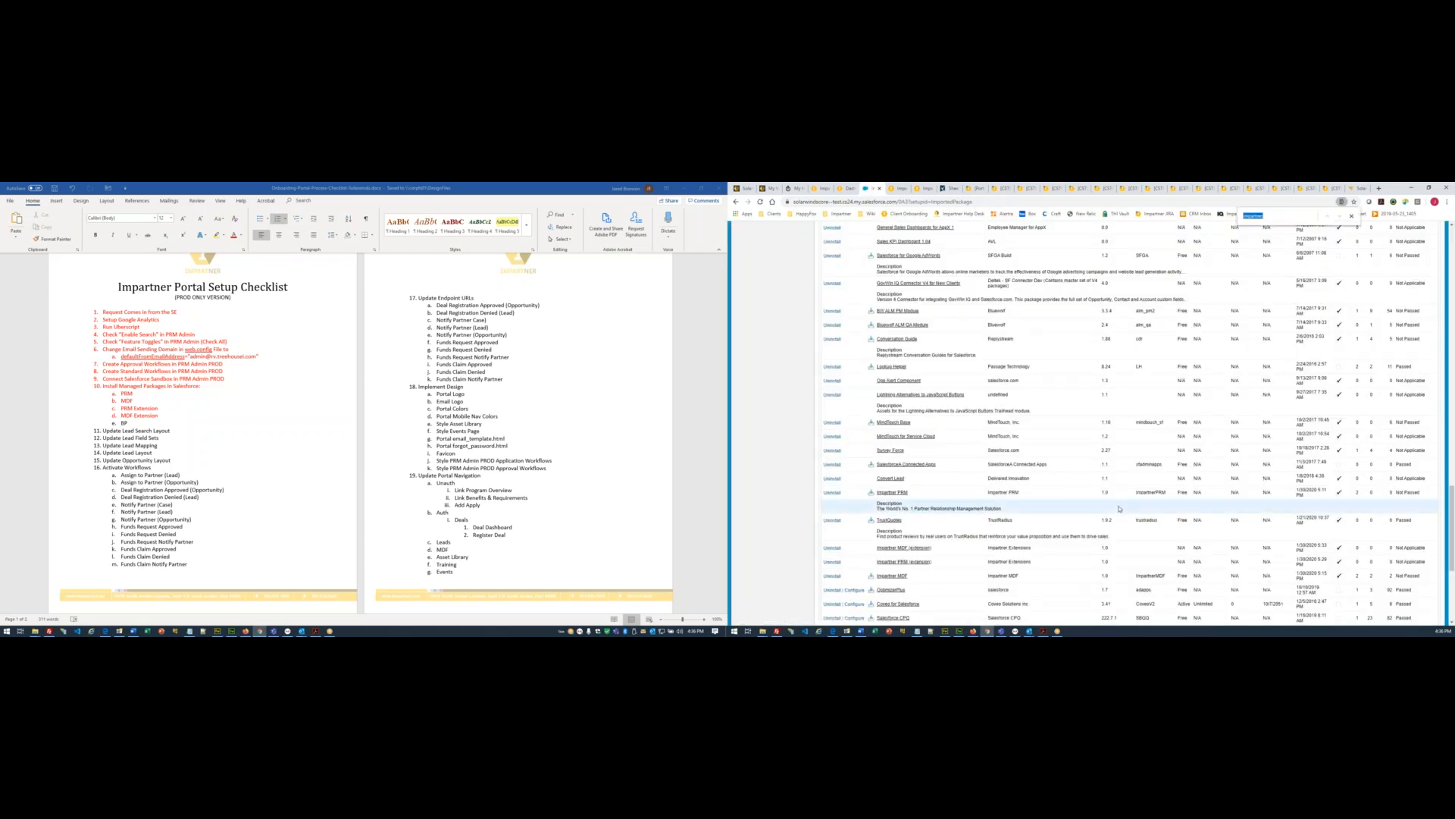
pyautogui.write('BP')
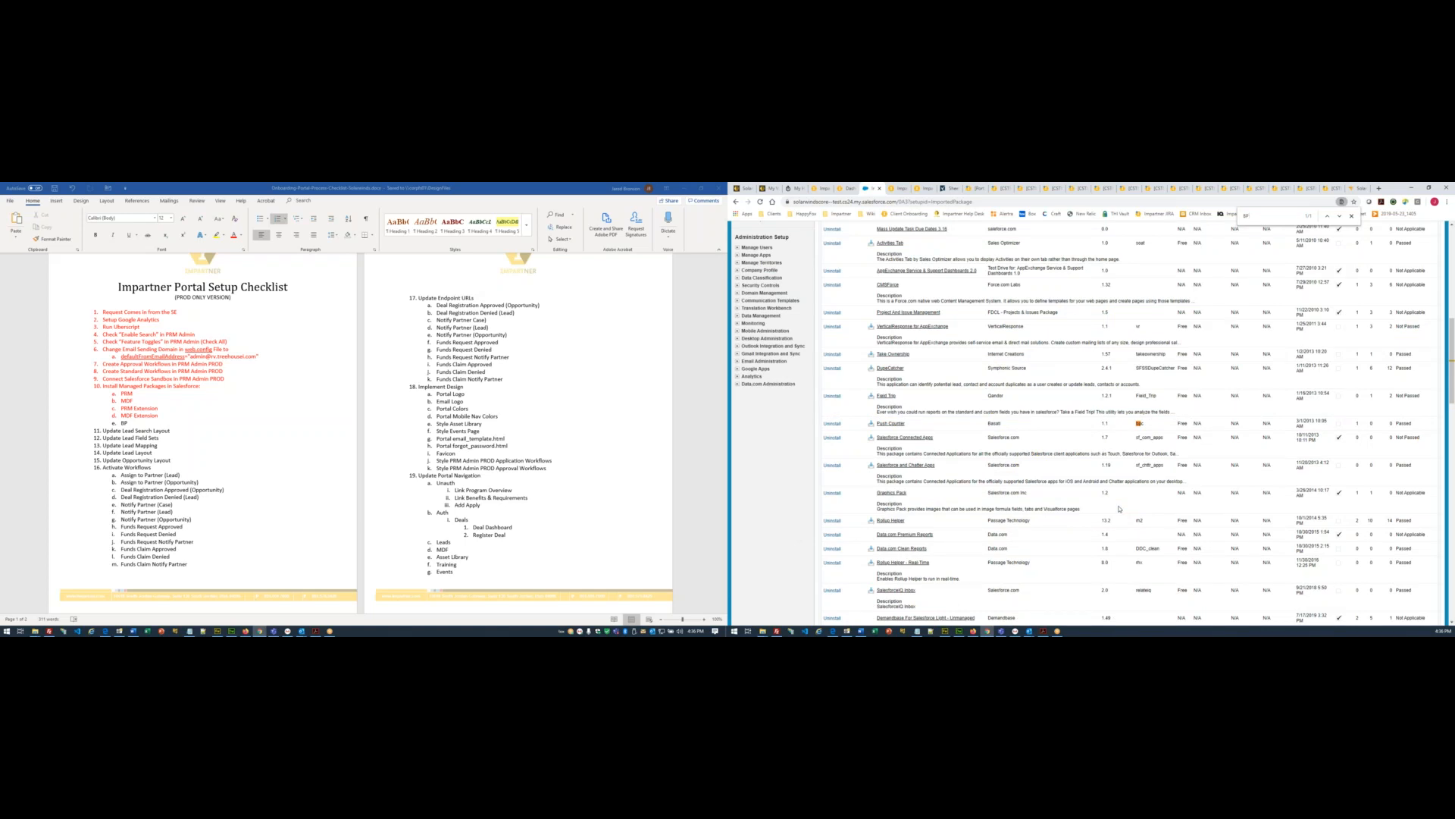
pyautogui.hotkey('ctrl', 'f')
pyautogui.write('Business')
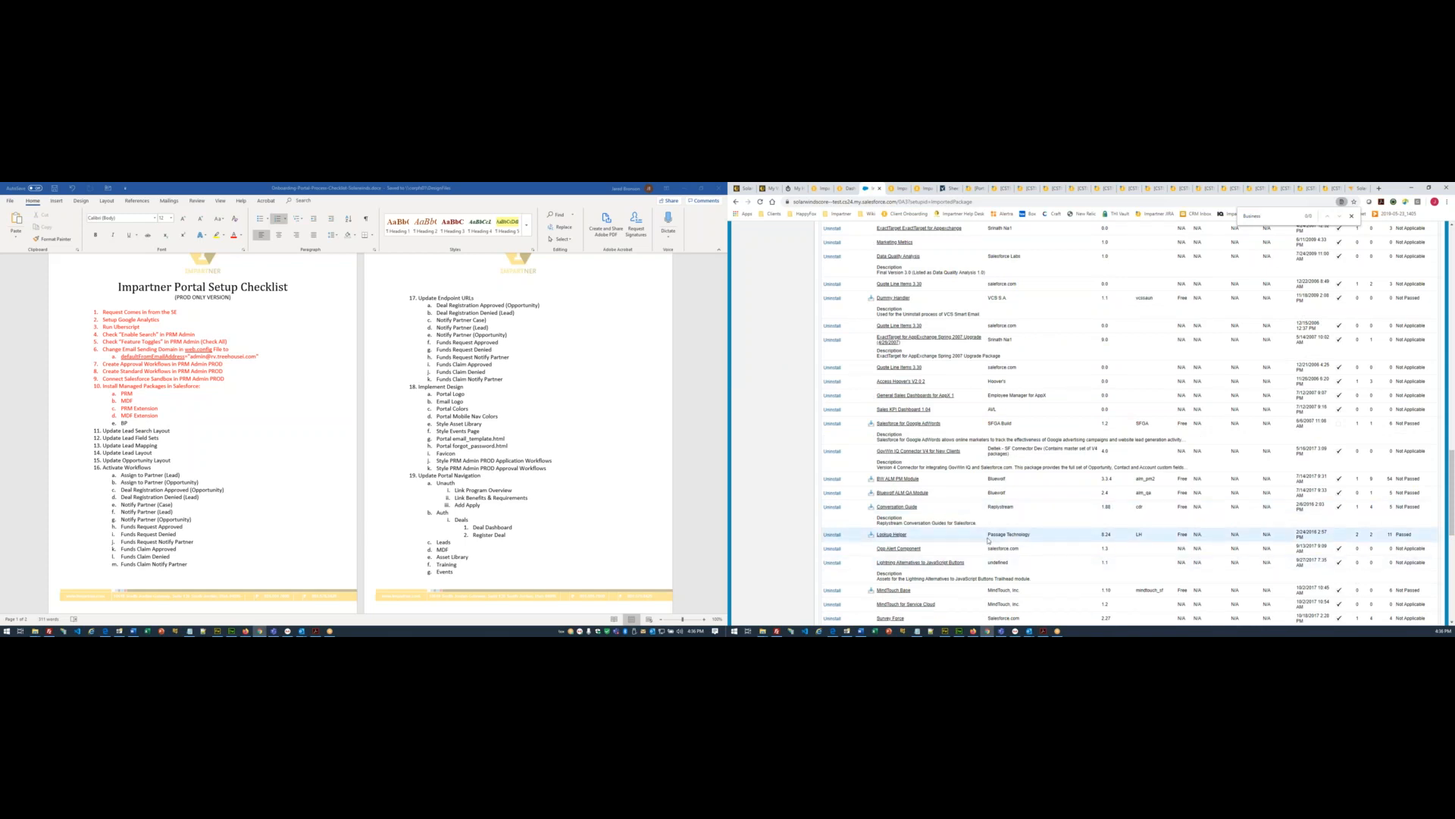
pyautogui.press('F5')
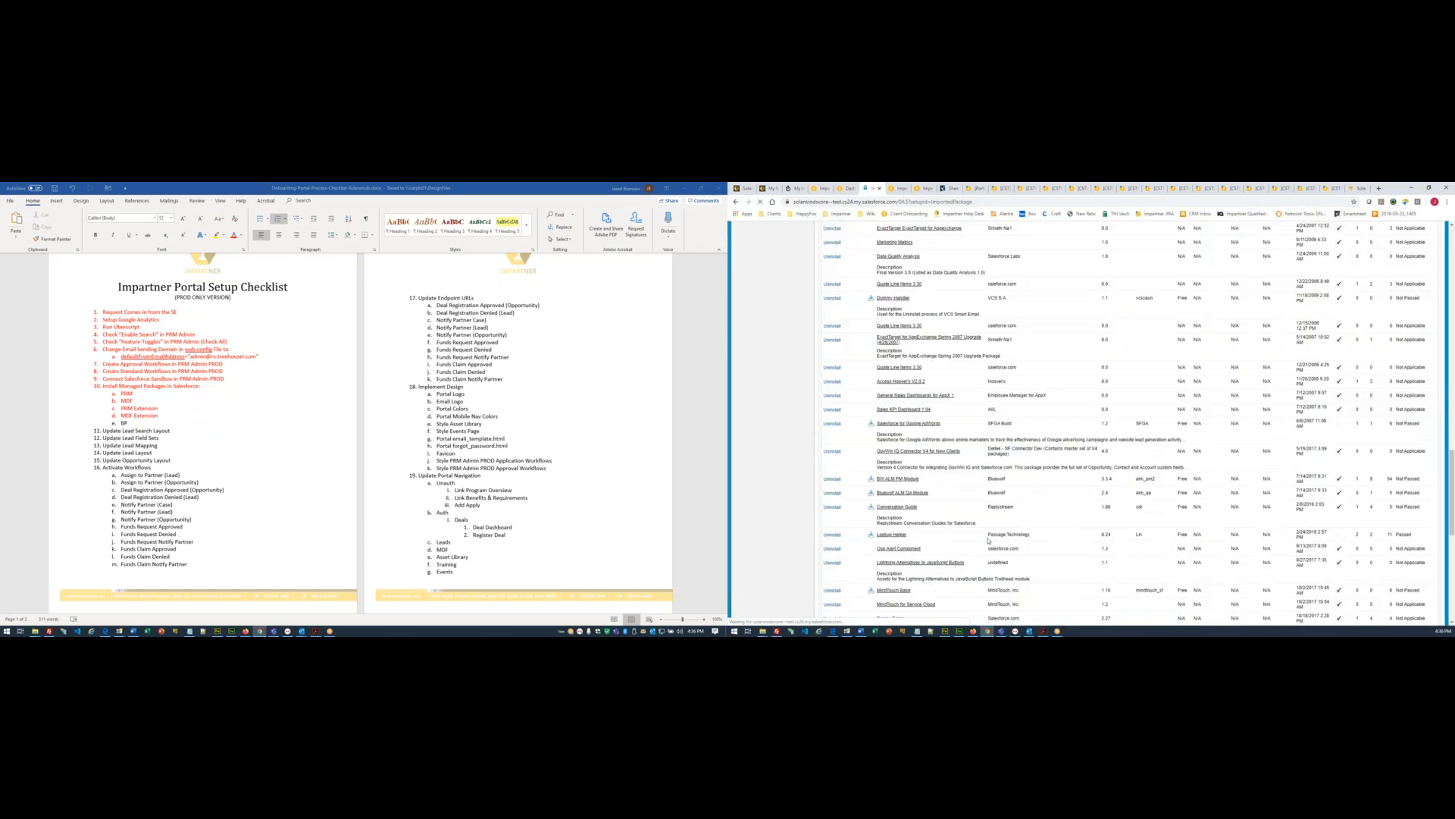
pyautogui.hotkey('ctrl', 'f')
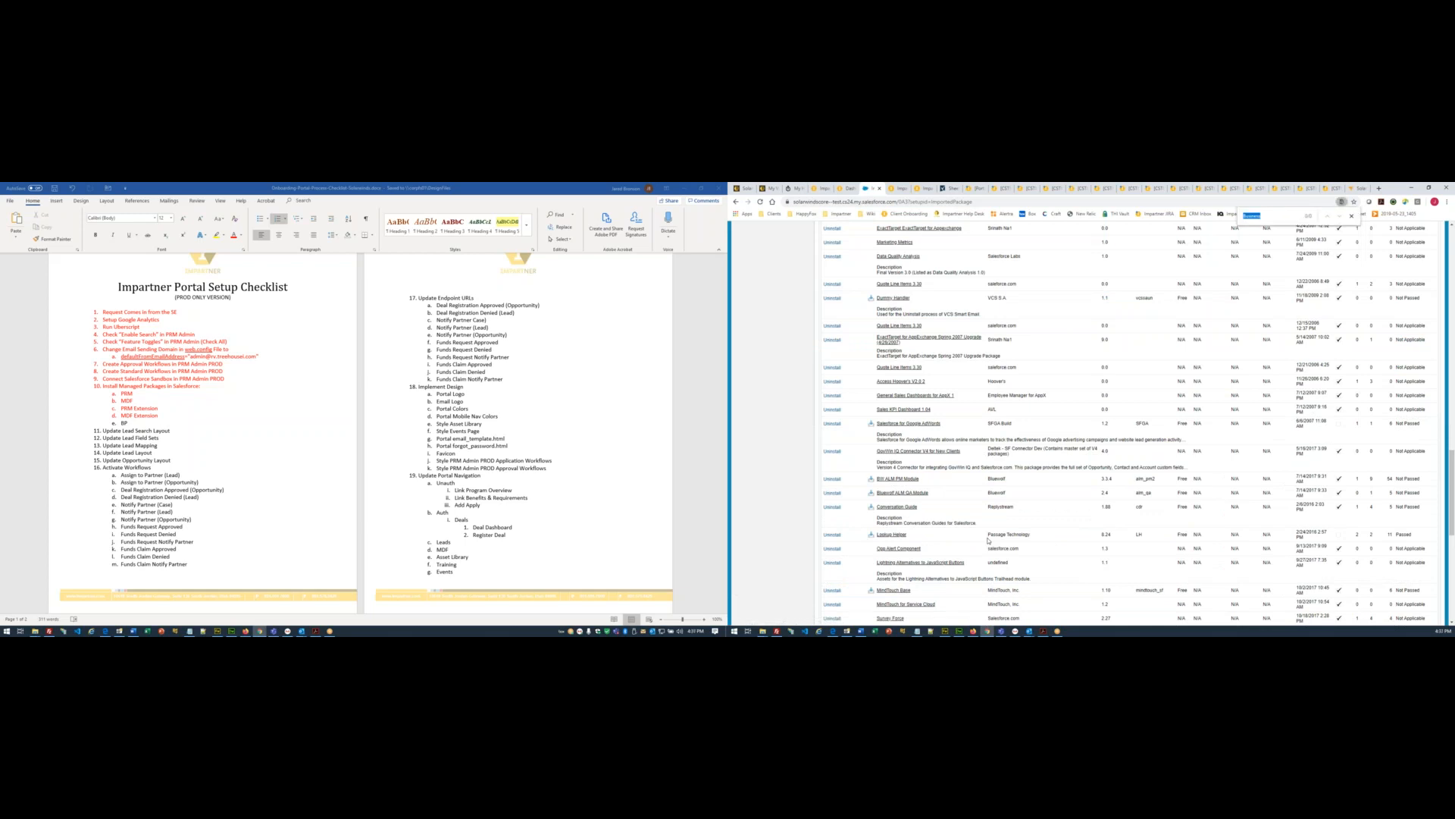
pyautogui.press('F5')
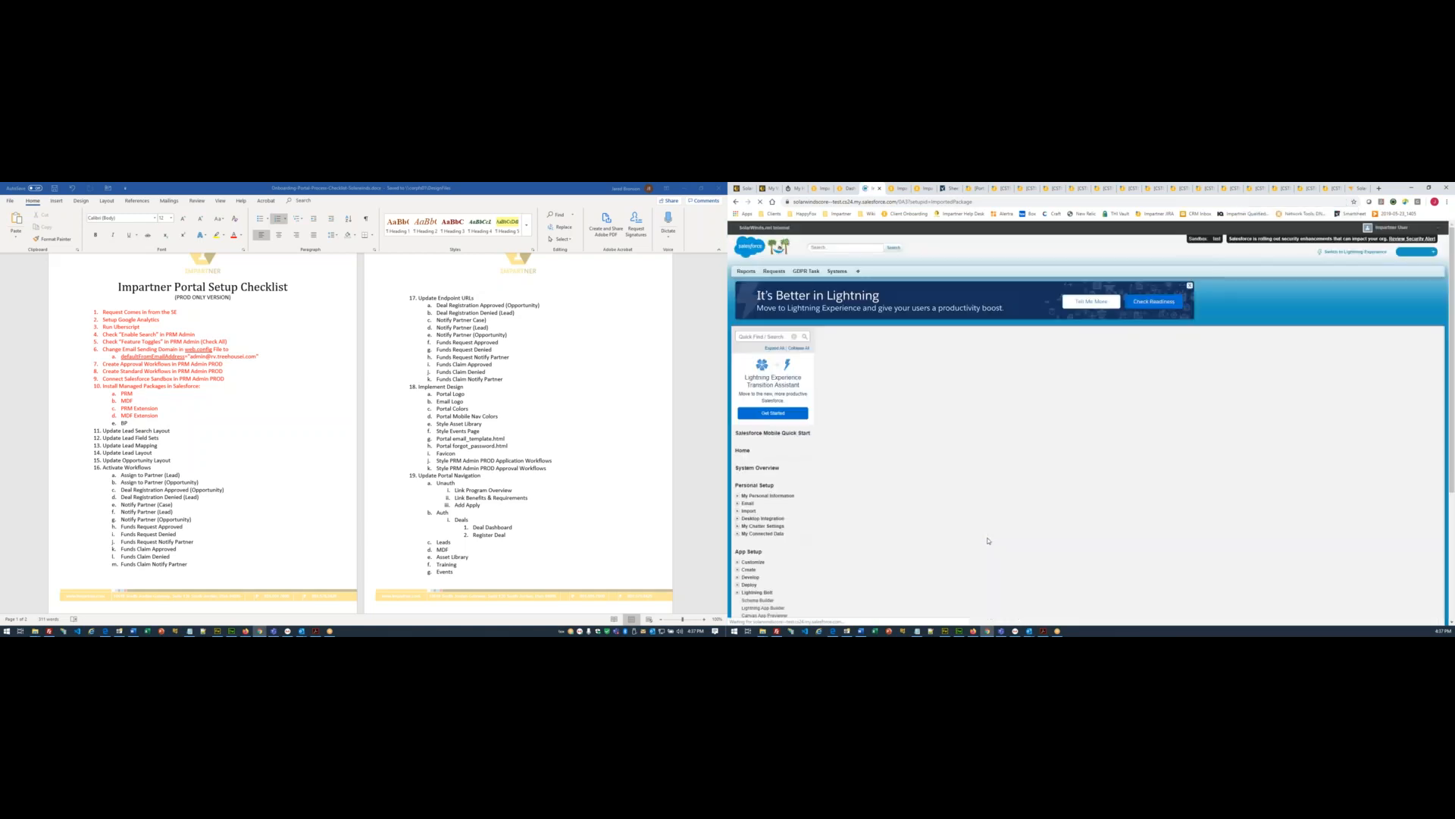
pyautogui.hotkey('ctrl', 'f')
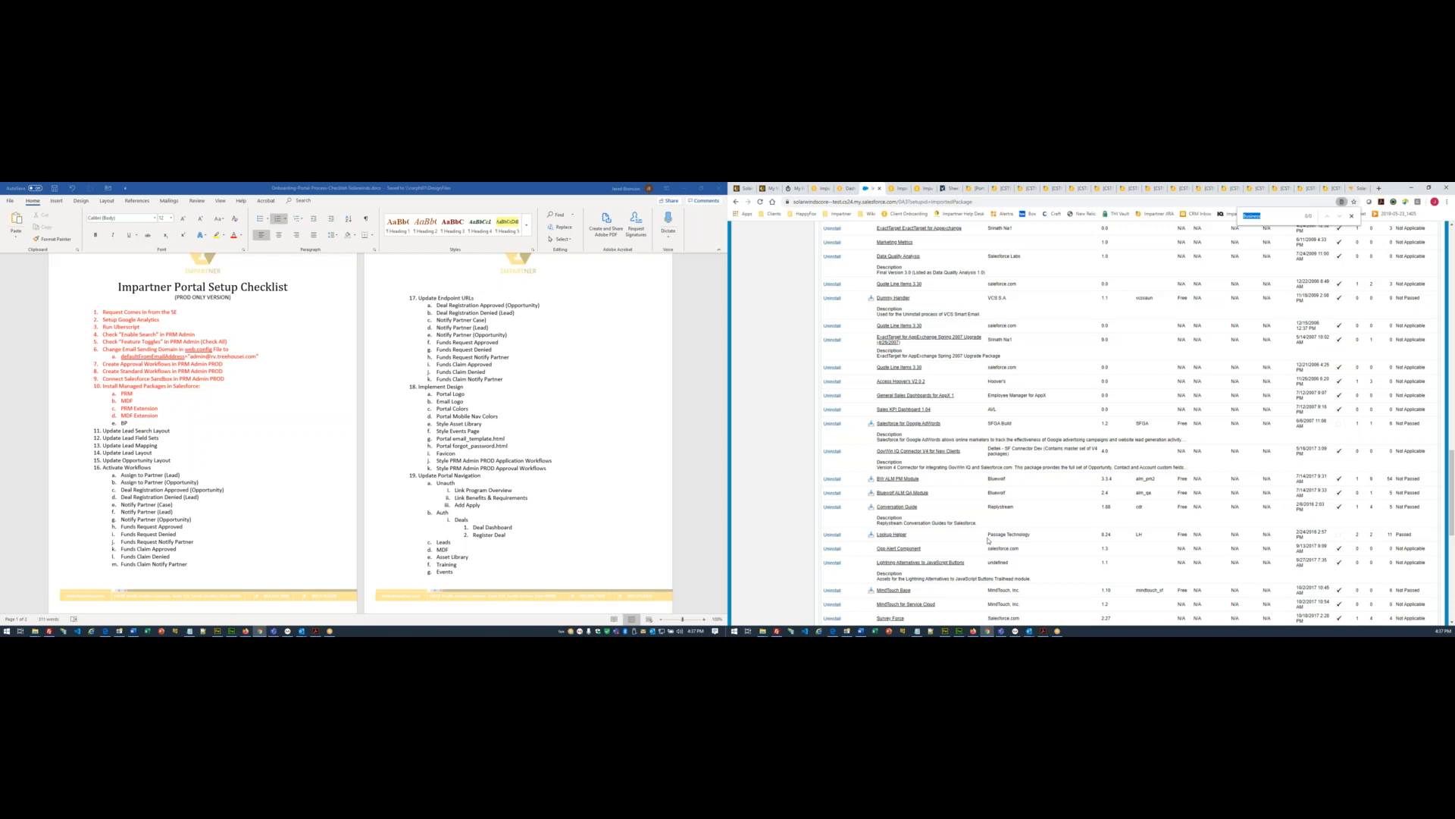
pyautogui.press('F5')
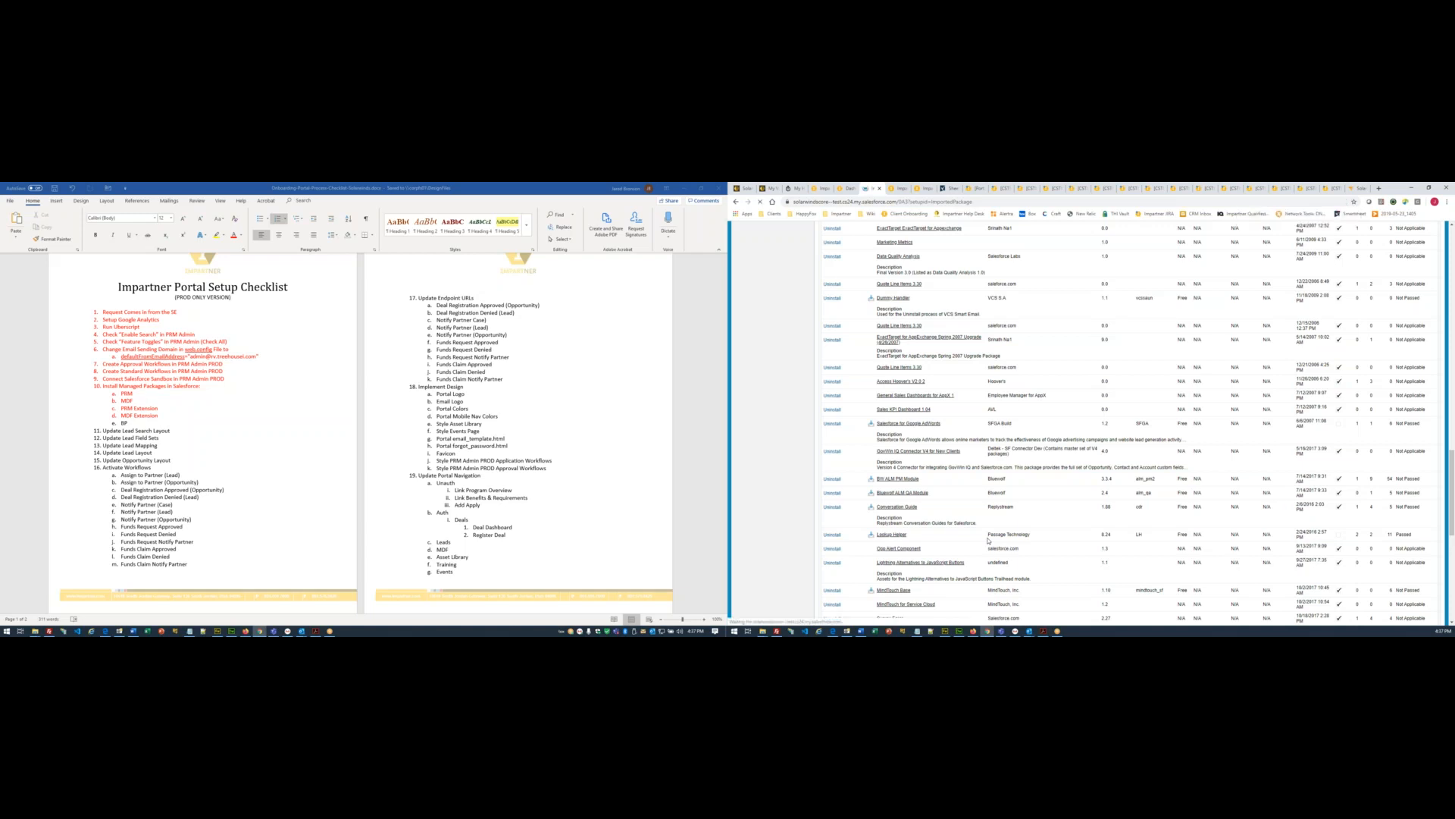
pyautogui.hotkey('ctrl', 'f')
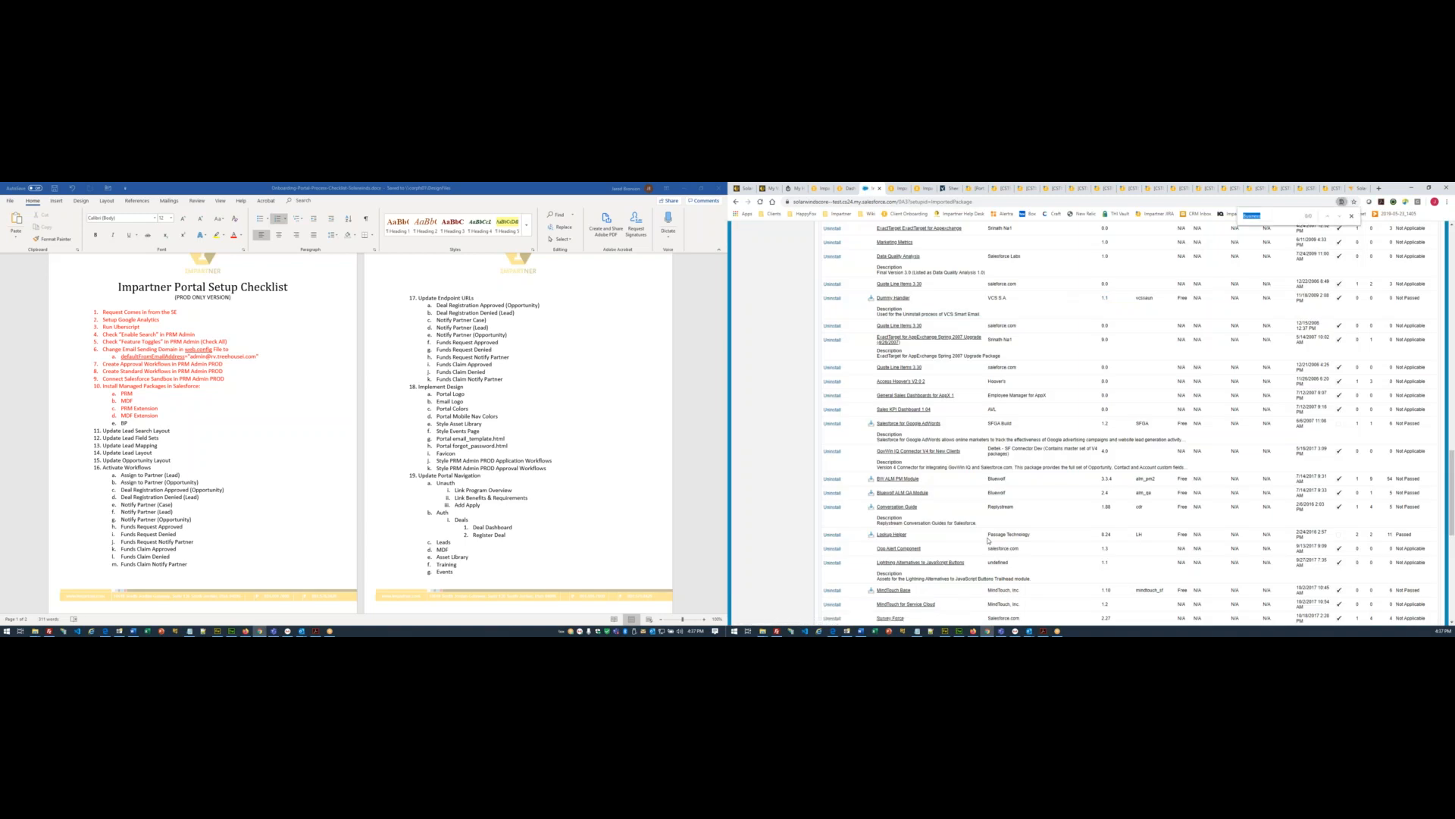
pyautogui.press('F5')
pyautogui.hotkey('ctrl', 'f')
pyautogui.press('F5')
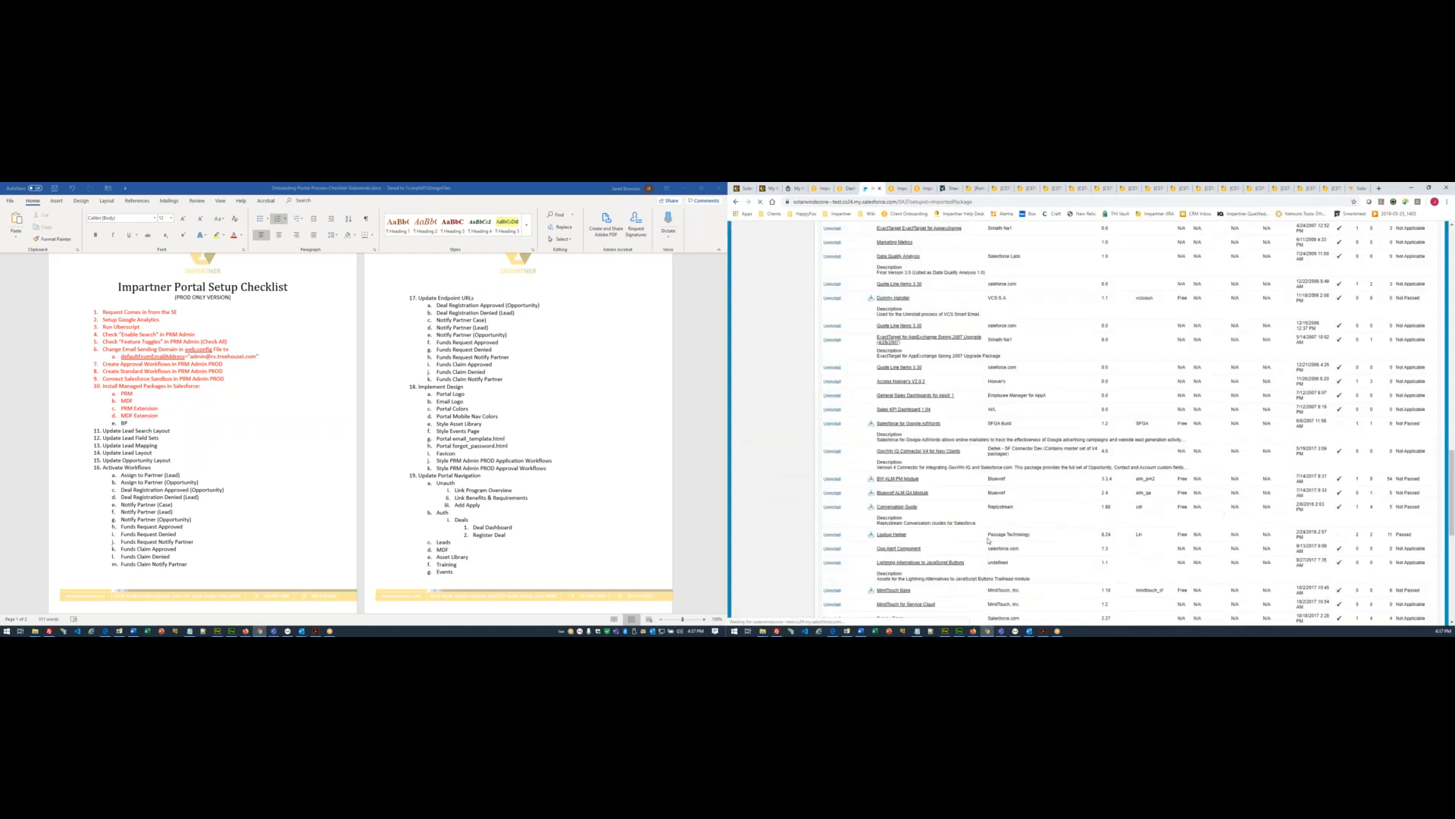
pyautogui.hotkey('ctrl', 'f')
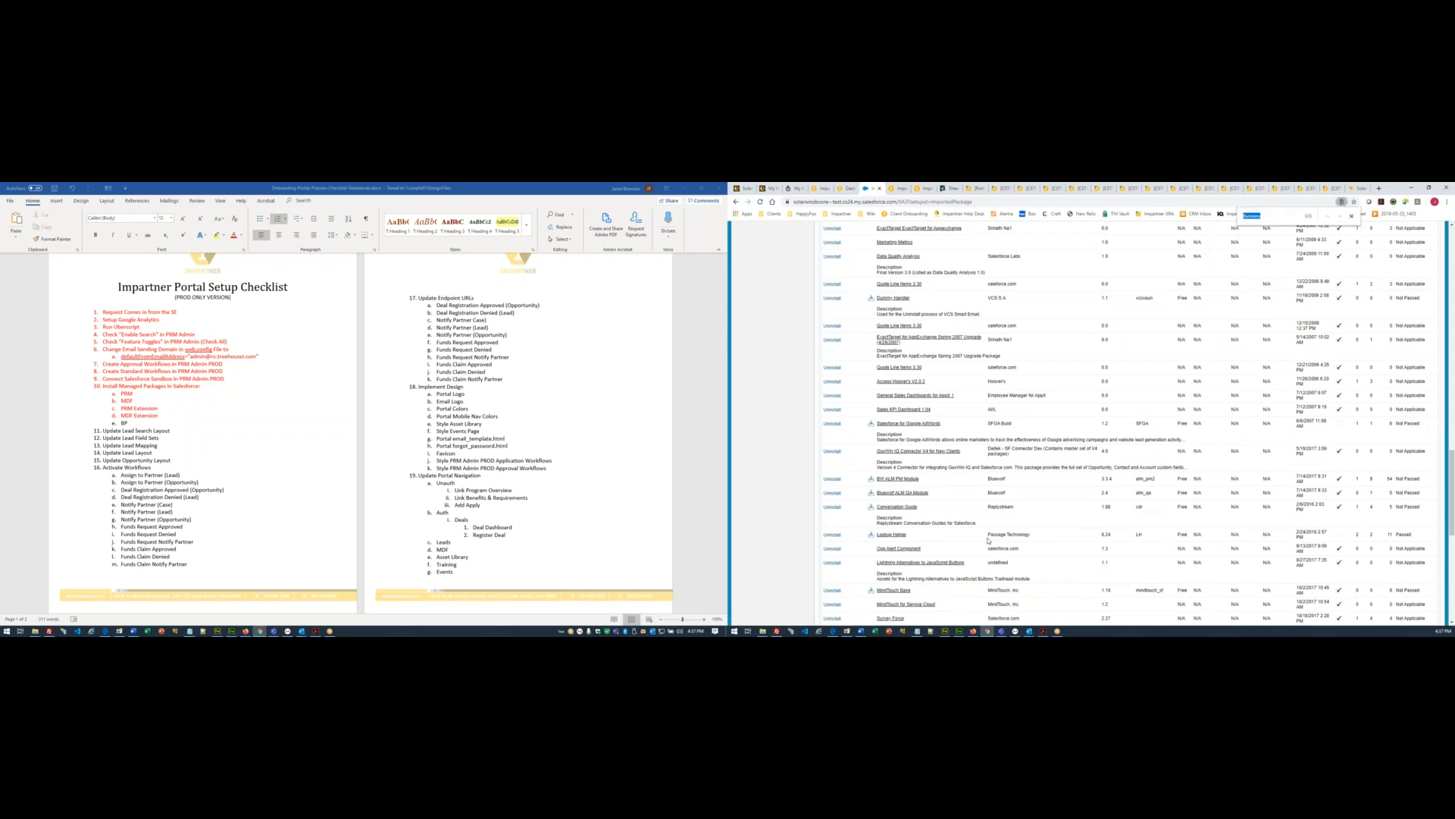
pyautogui.press('F5')
pyautogui.hotkey('ctrl', 'f')
pyautogui.press('F5')
pyautogui.hotkey('ctrl', 'f')
pyautogui.press('F5')
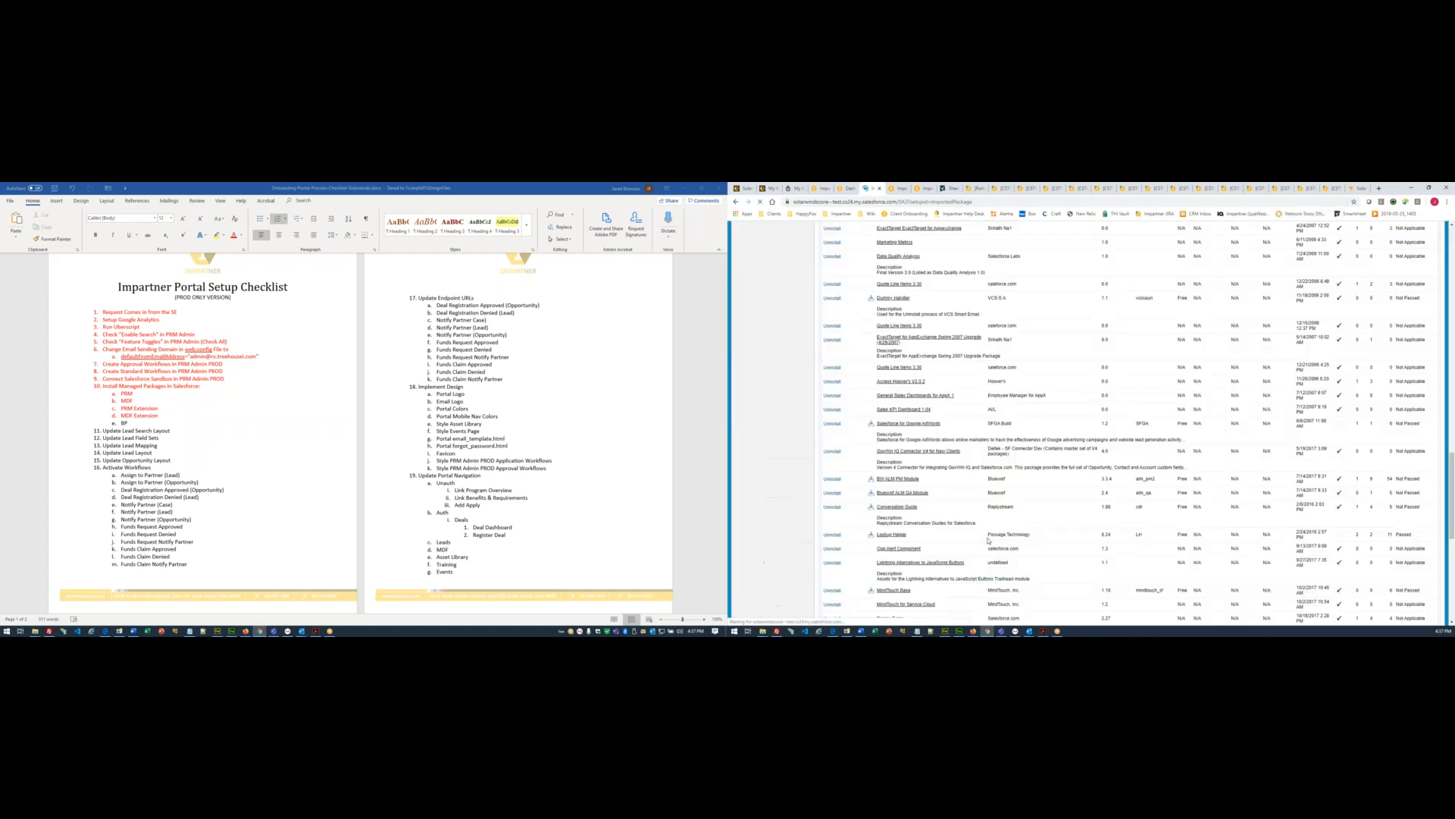
pyautogui.hotkey('ctrl', 'f')
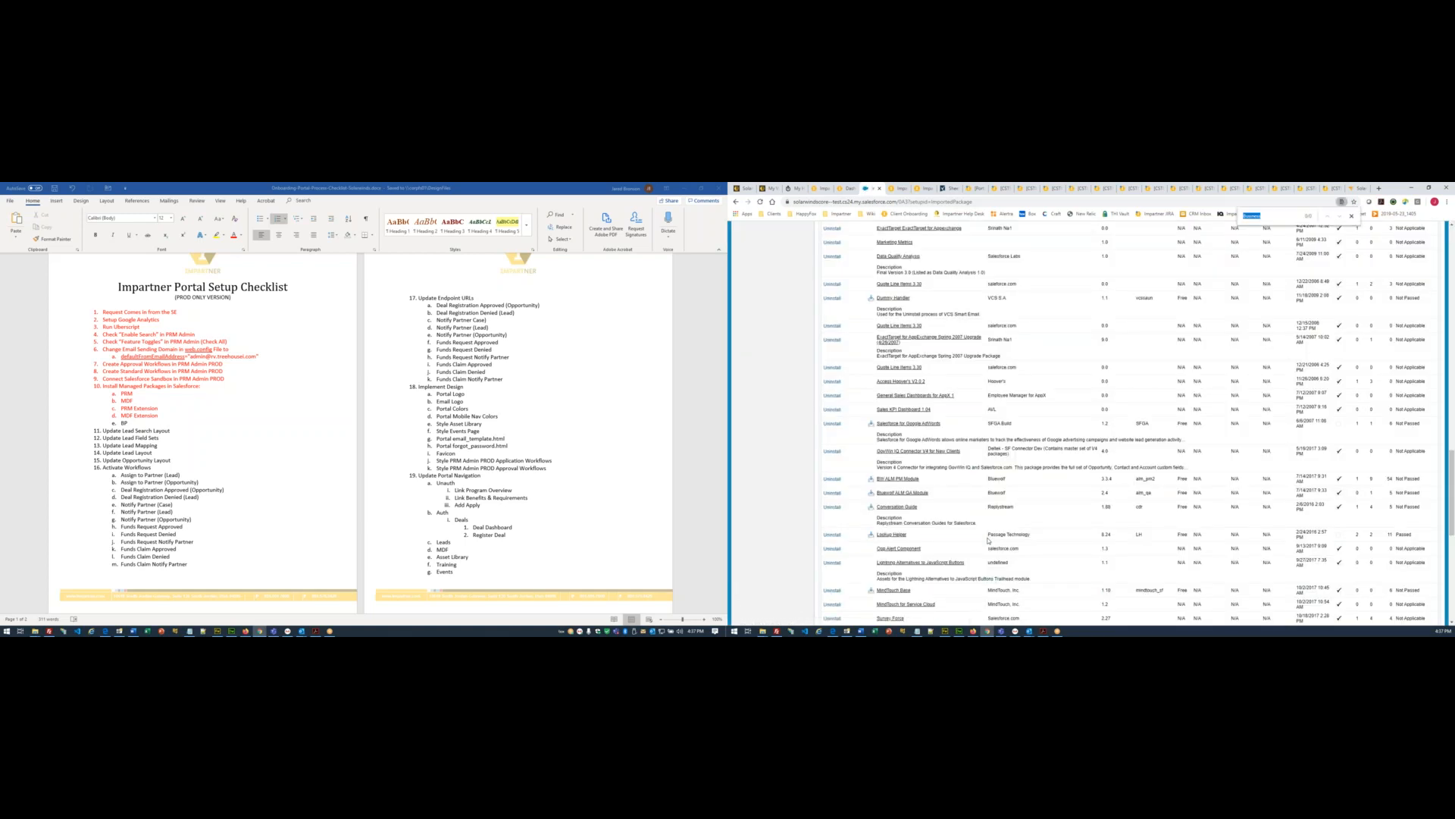
pyautogui.press('F5')
pyautogui.press('Escape')
pyautogui.hotkey('ctrl', 'f')
pyautogui.press('F5')
pyautogui.press('Escape')
pyautogui.hotkey('ctrl', 'f')
pyautogui.scroll(-10, 987, 540)
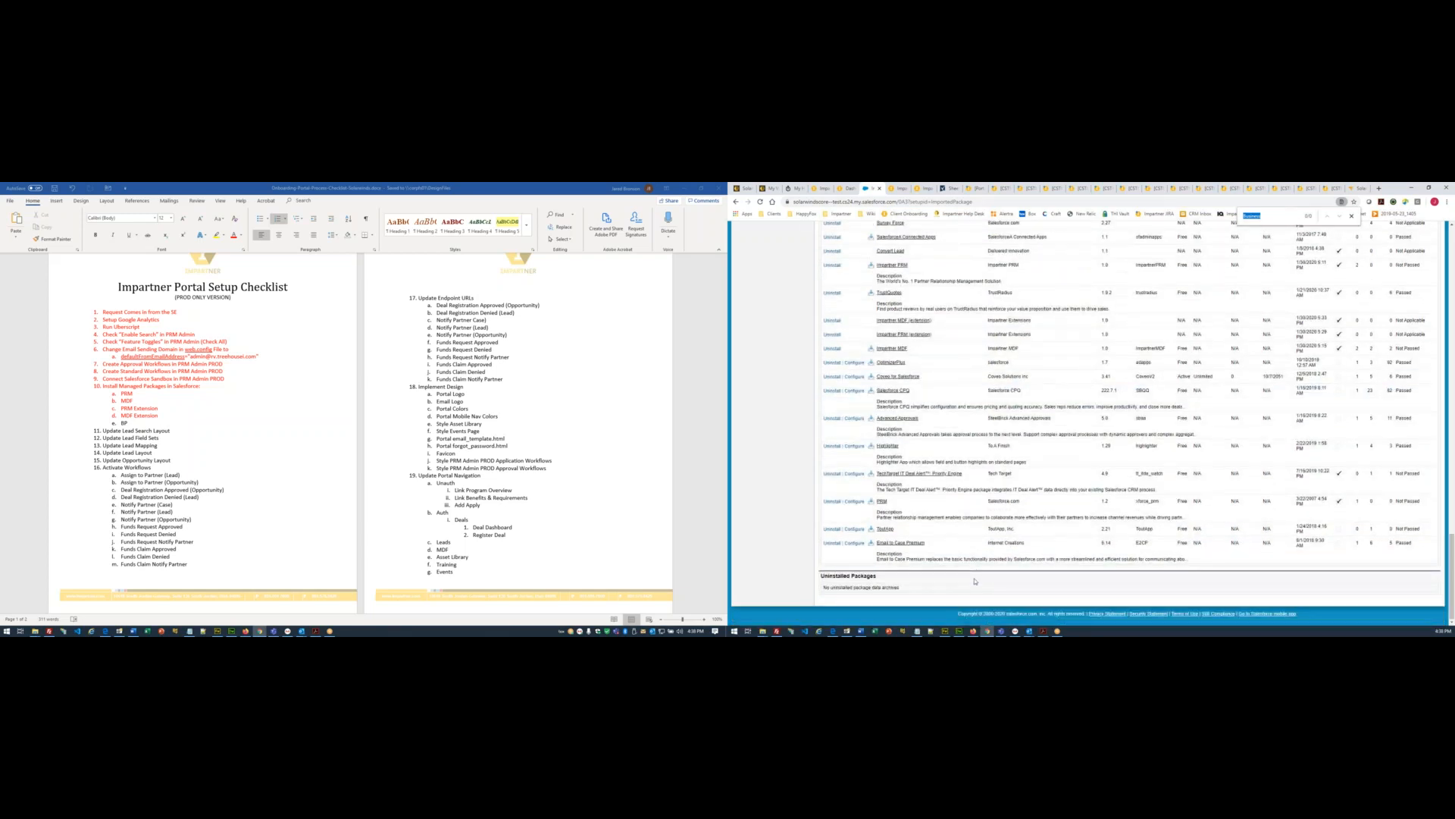
pyautogui.scroll(5, 975, 582)
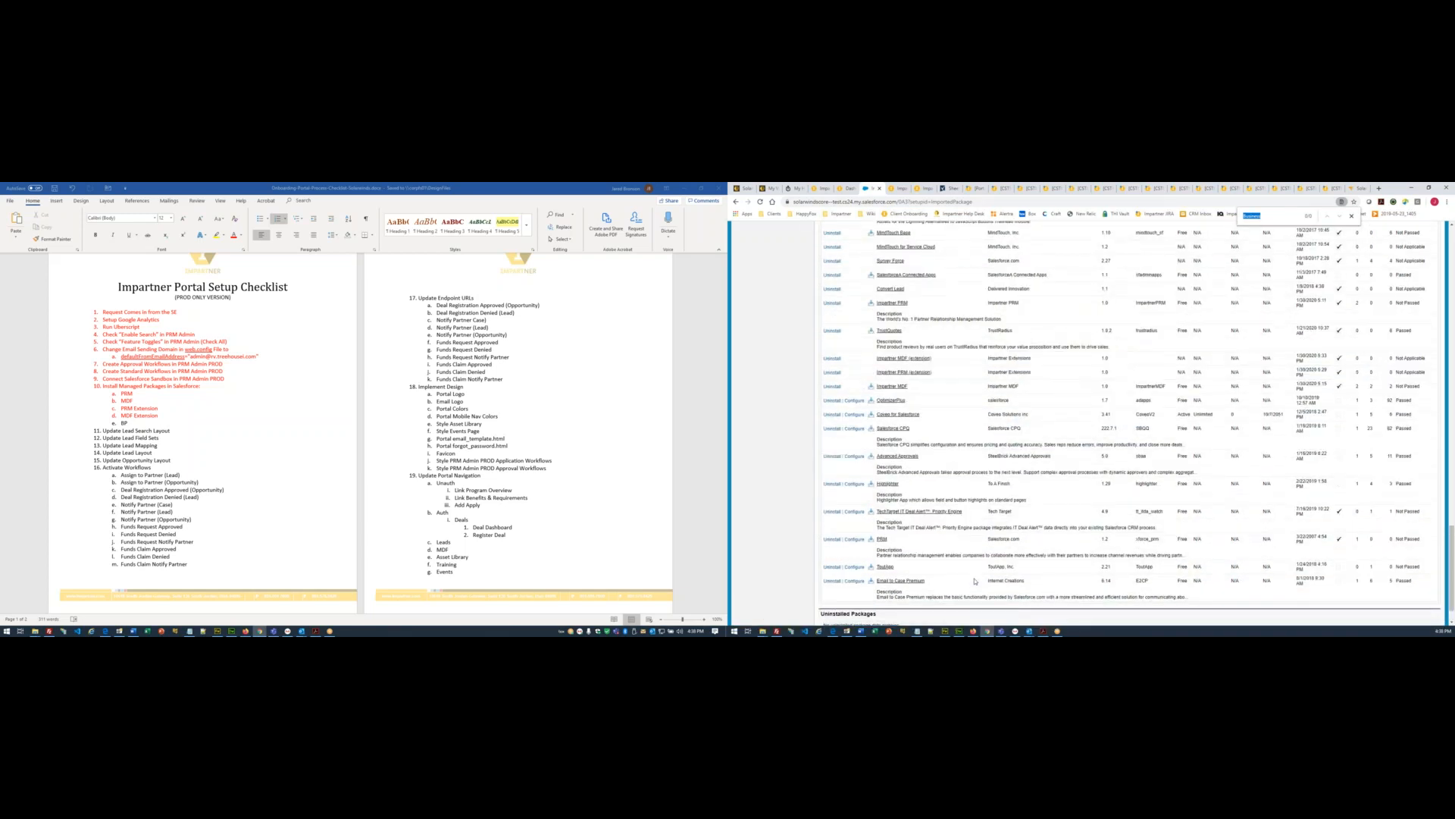
pyautogui.scroll(1, 976, 581)
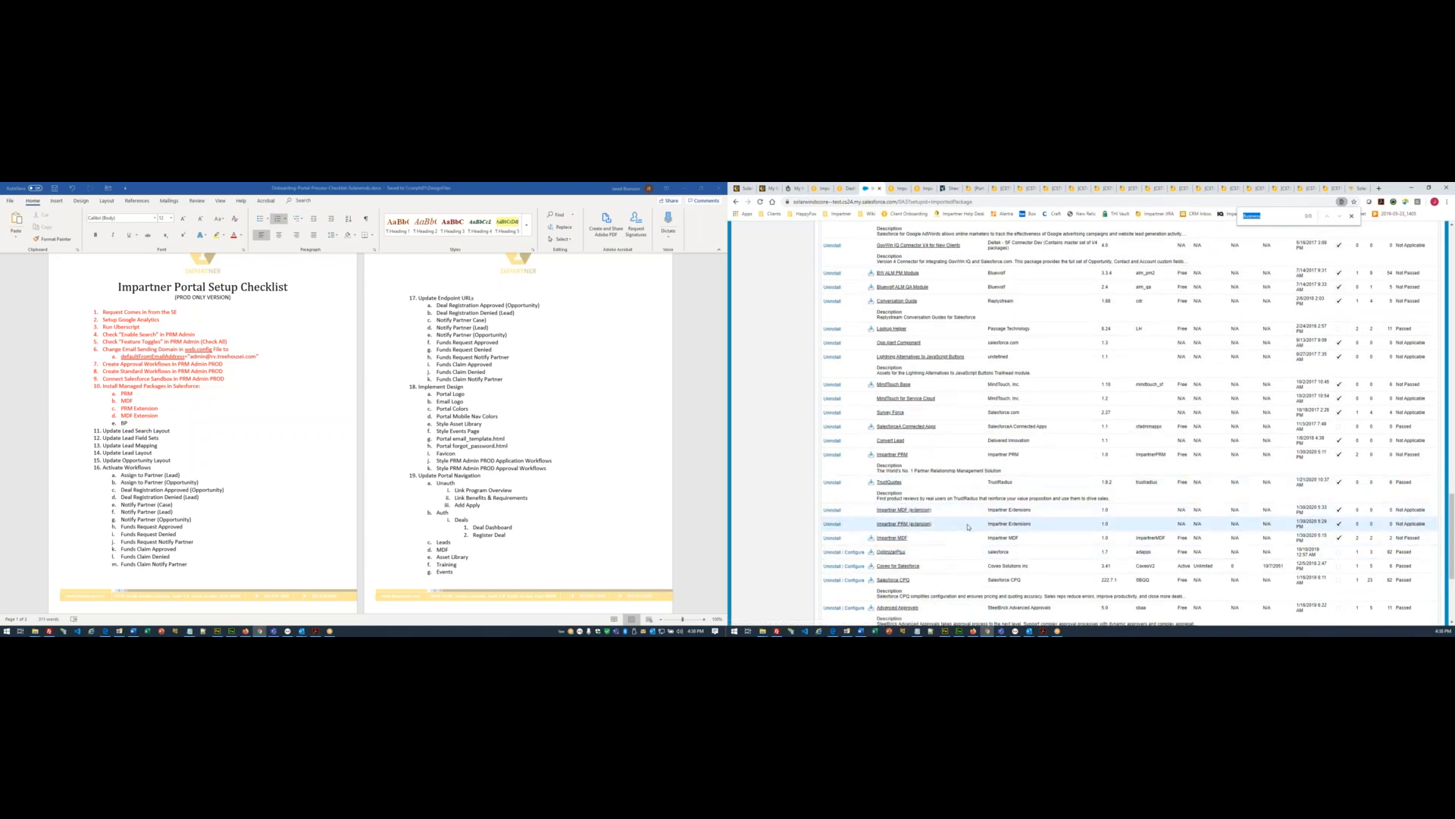
pyautogui.scroll(-3, 874, 582)
pyautogui.scroll(-2, 882, 578)
pyautogui.scroll(2, 890, 533)
pyautogui.scroll(1, 890, 533)
pyautogui.scroll(1, 899, 500)
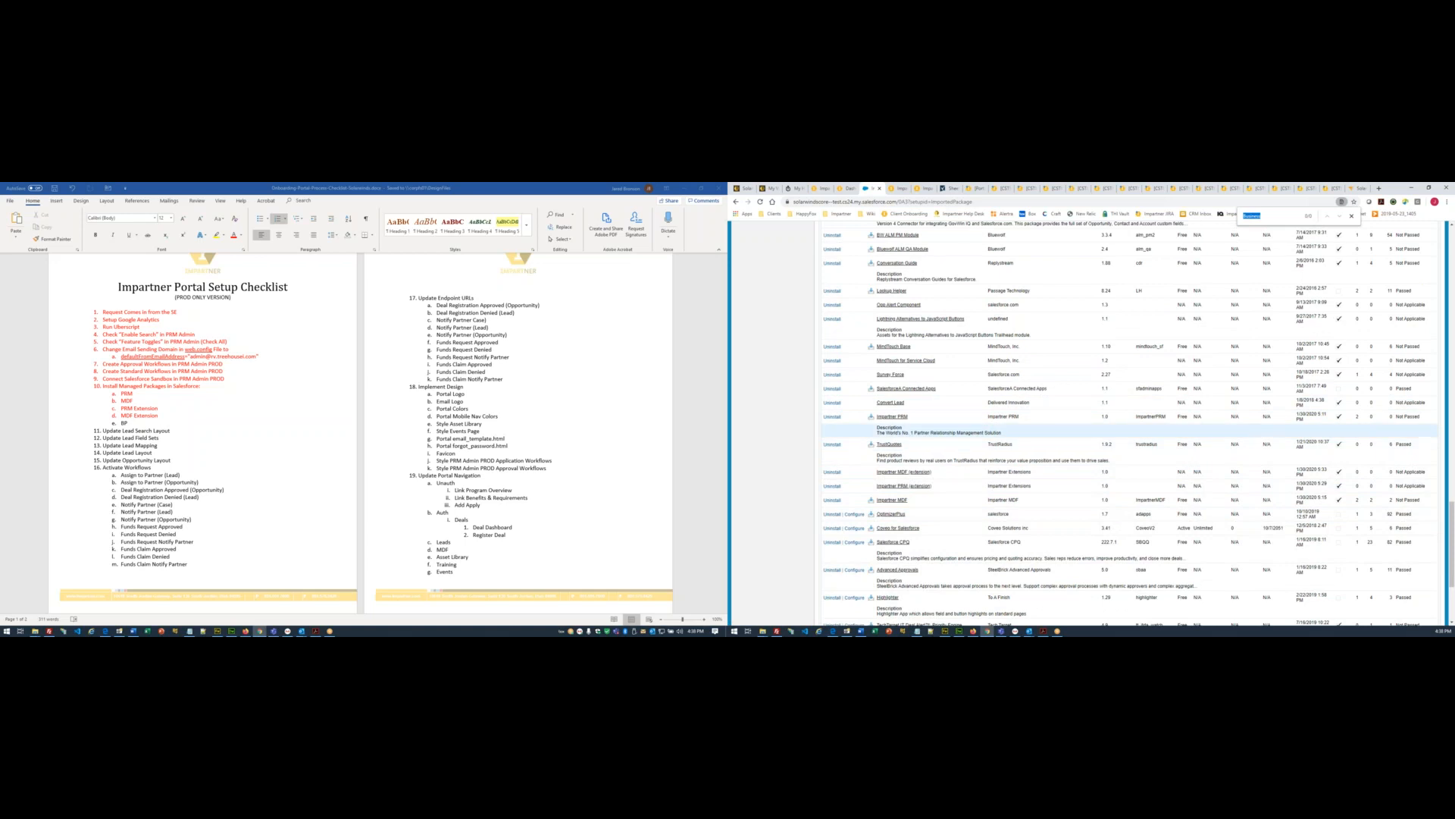
pyautogui.scroll(2, 999, 486)
pyautogui.scroll(2, 999, 486)
pyautogui.scroll(2, 998, 486)
pyautogui.click(1278, 220)
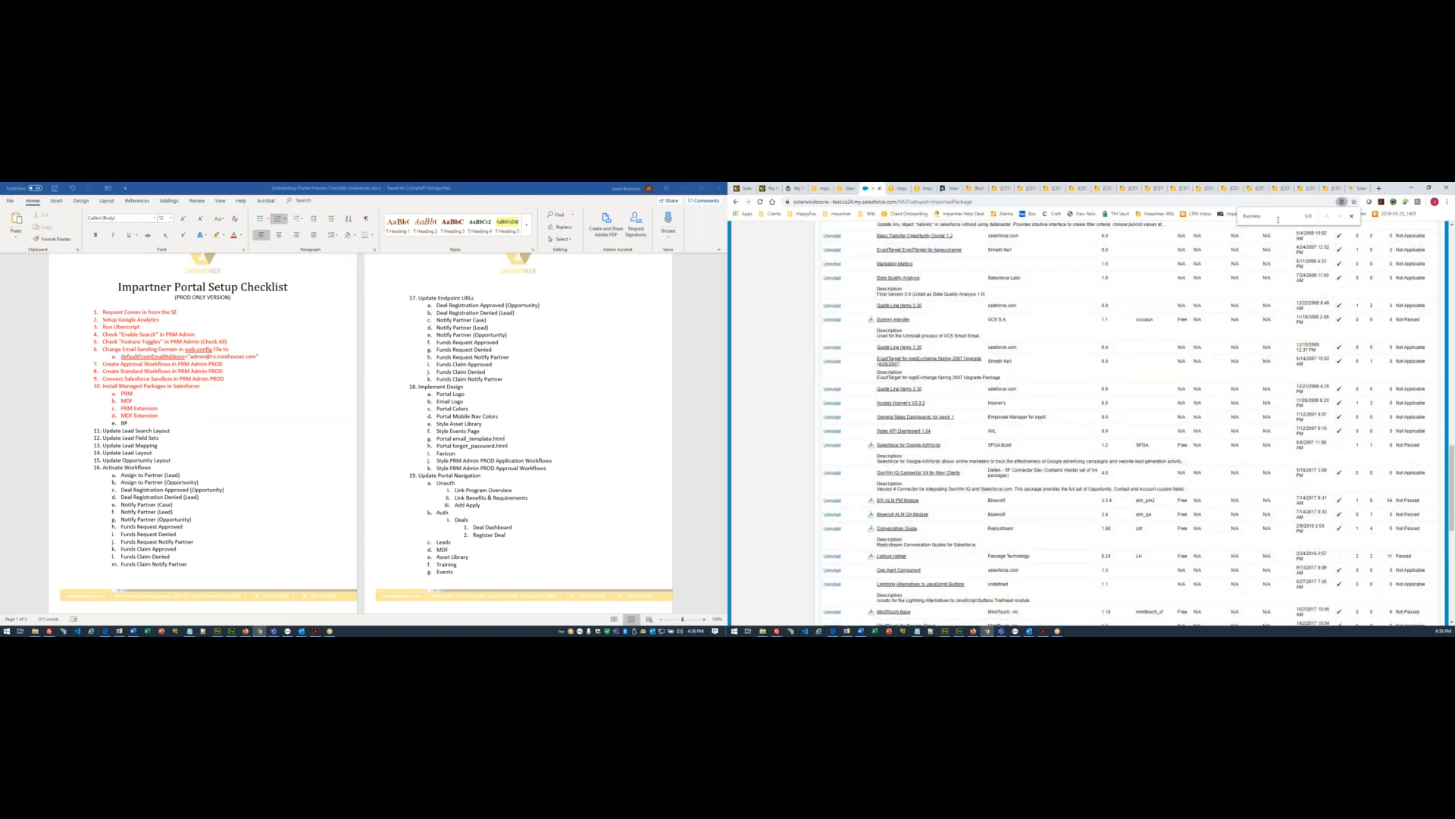
# - Repeatedly reload Installed Packages with F5 and reopen the 'Business' find bar each time
pyautogui.press('F5')
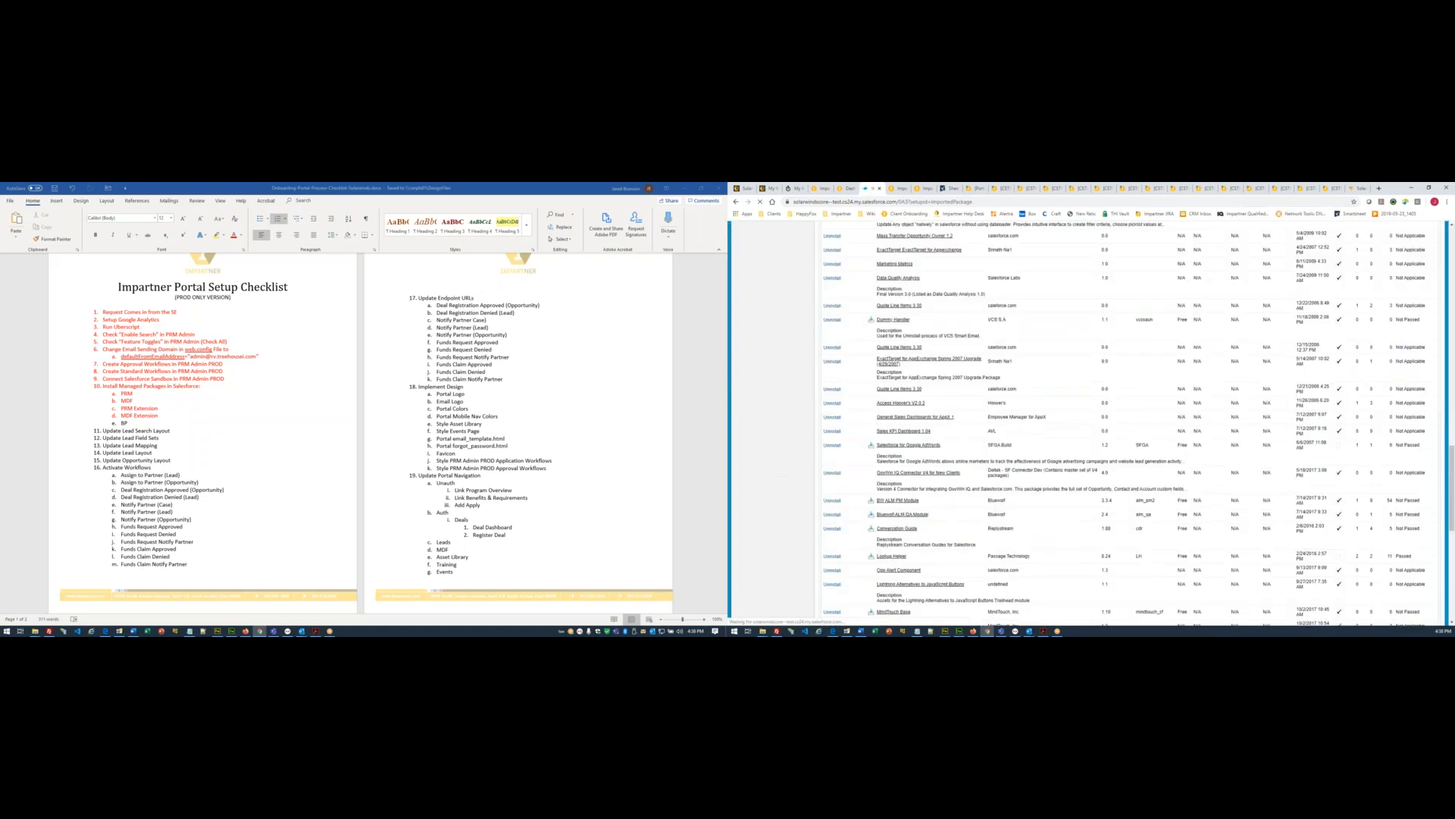
pyautogui.hotkey('ctrl', 'f')
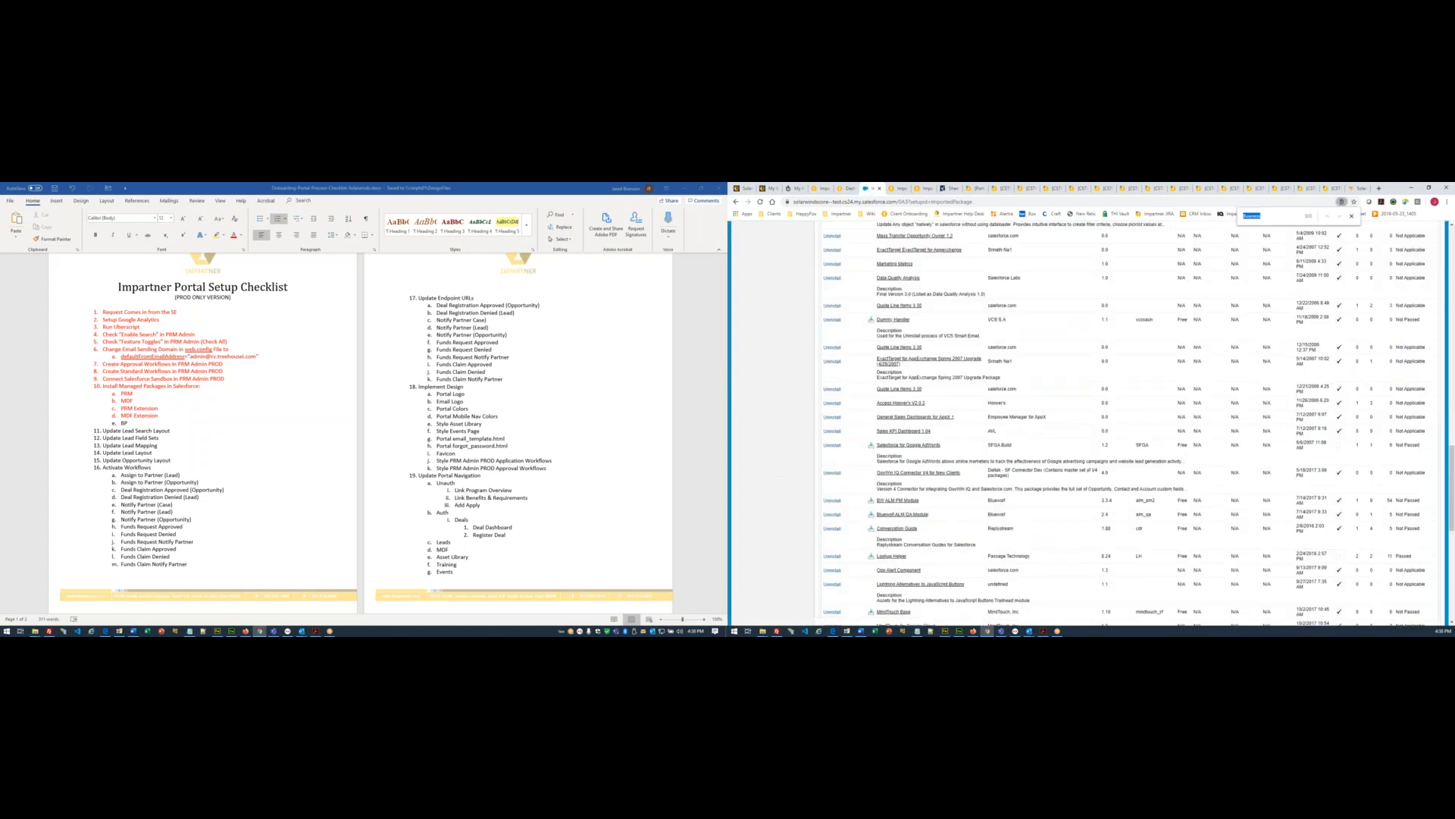
pyautogui.press('F5')
pyautogui.hotkey('ctrl', 'f')
pyautogui.press('F5')
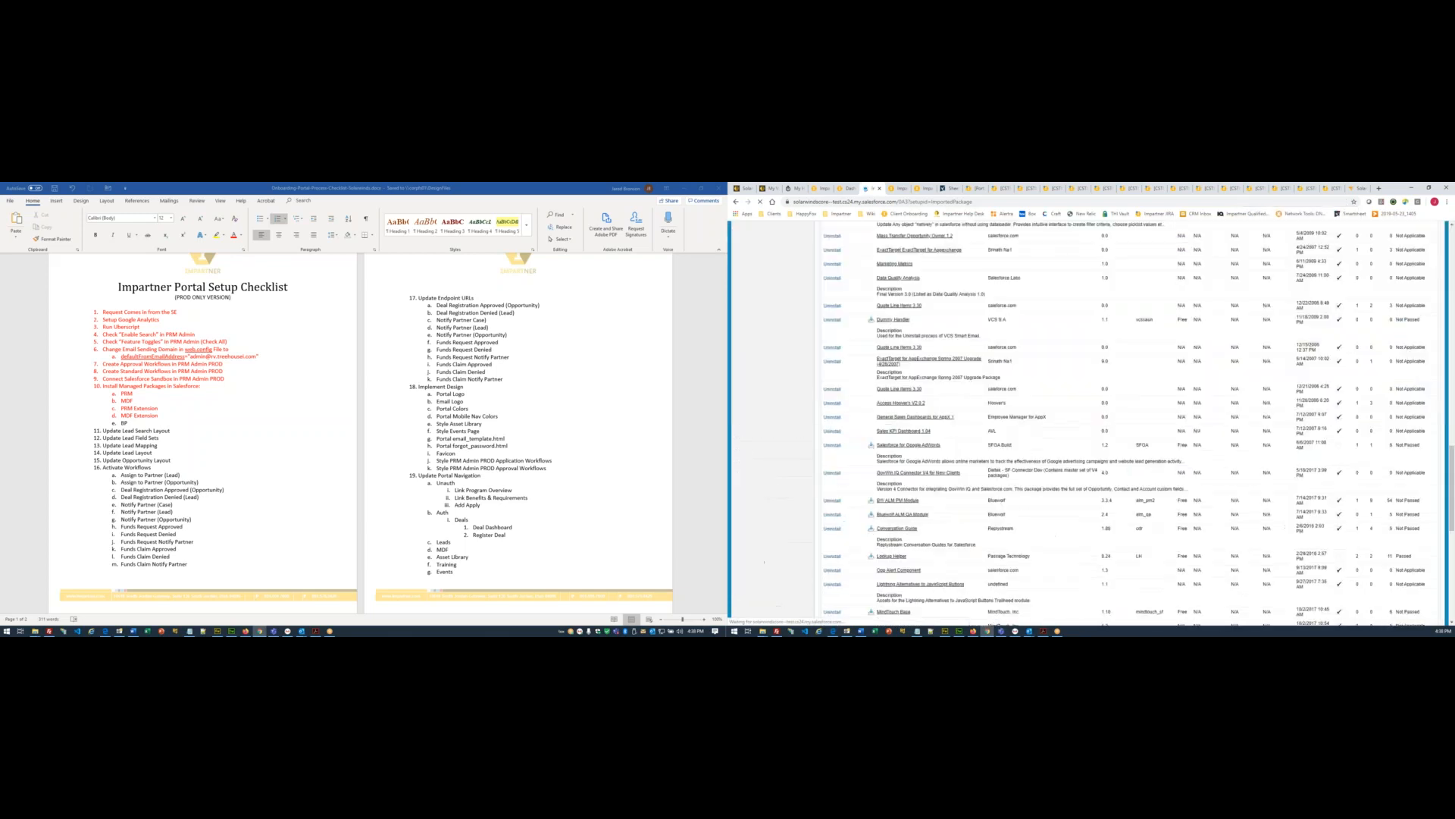
pyautogui.hotkey('ctrl', 'f')
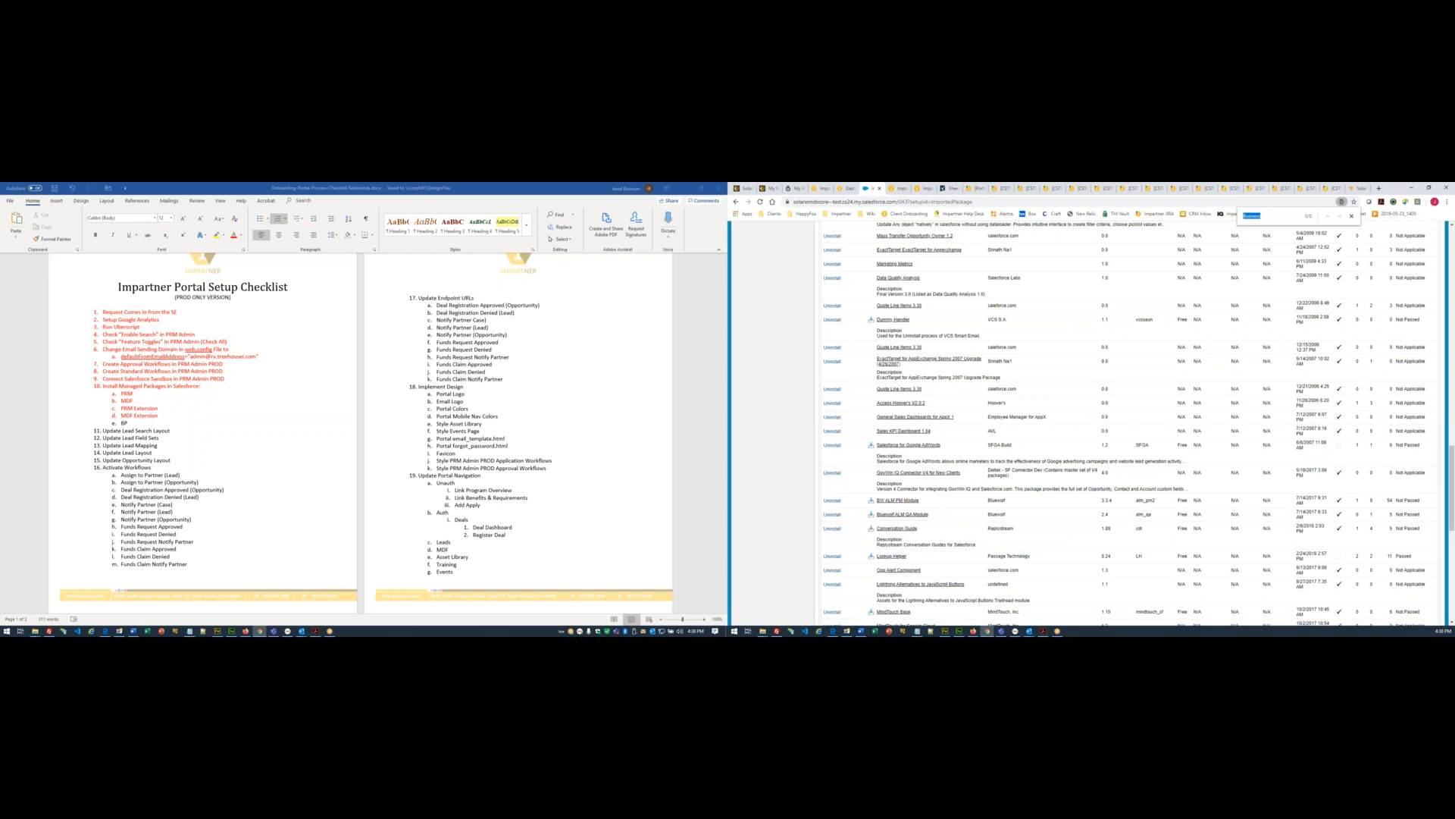
pyautogui.press('F5')
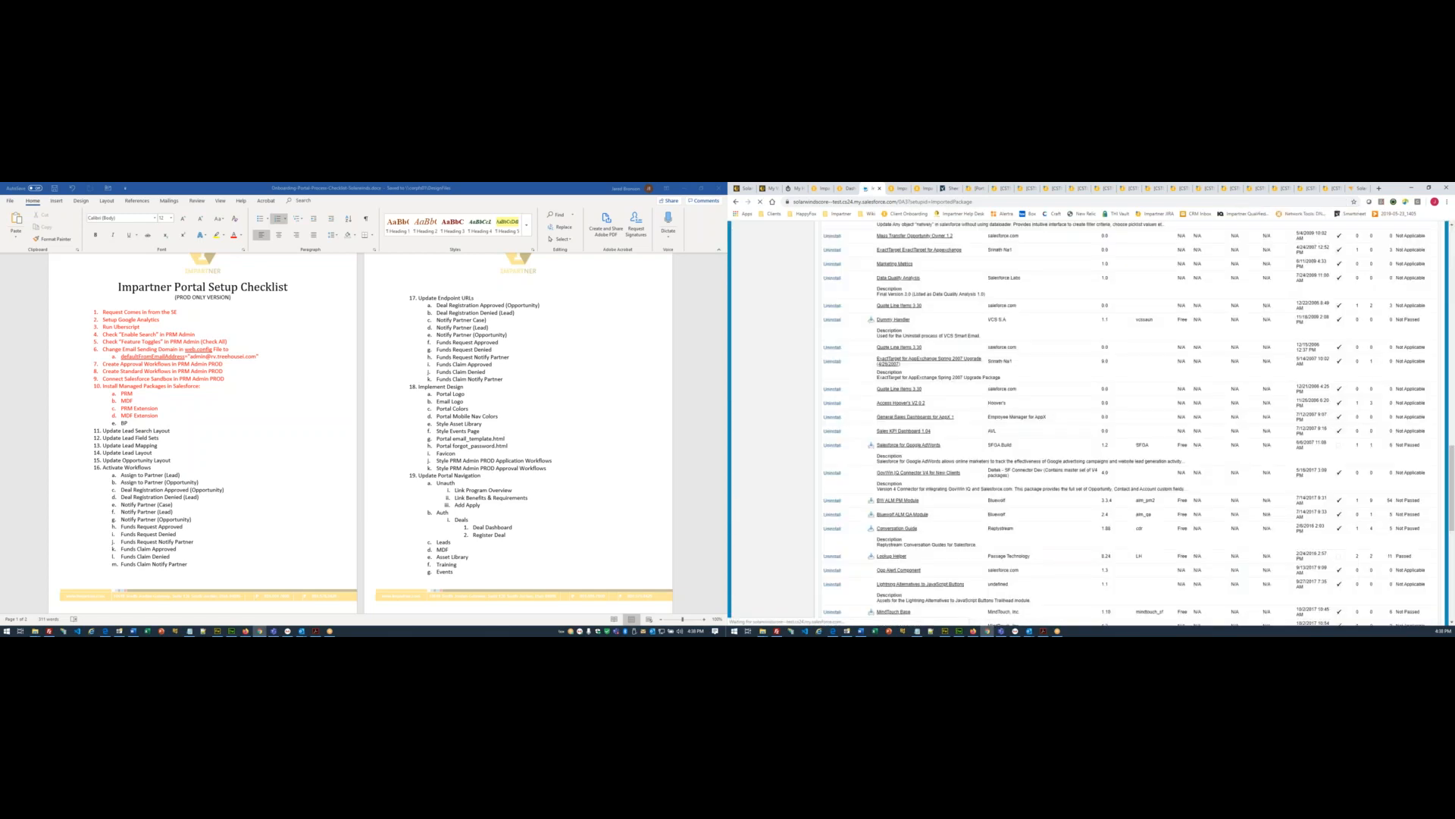
pyautogui.hotkey('ctrl', 'f')
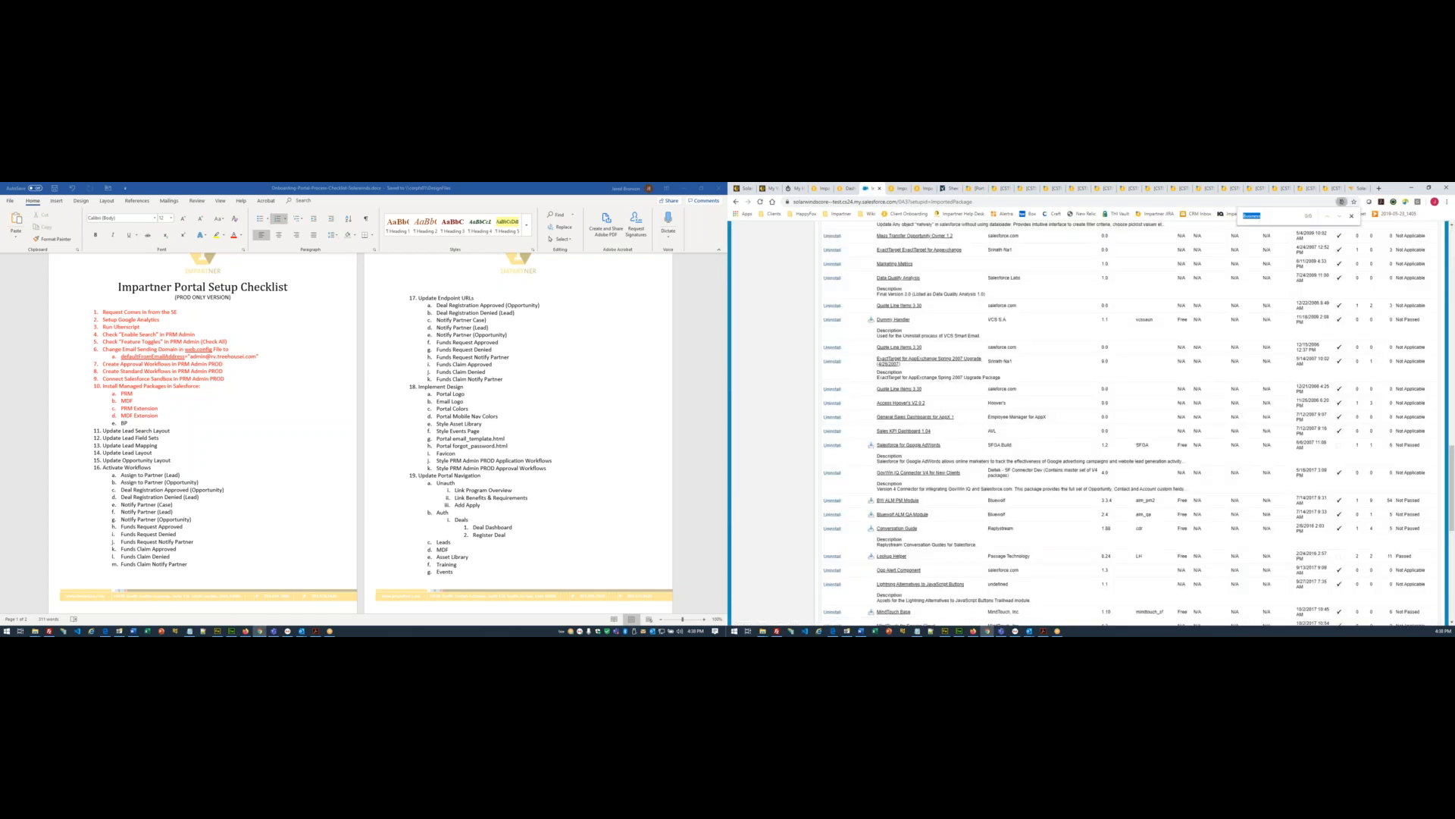
pyautogui.press('F5')
pyautogui.hotkey('ctrl', 'f')
pyautogui.press('F5')
pyautogui.hotkey('ctrl', 'f')
pyautogui.press('Escape')
pyautogui.press('F5')
pyautogui.hotkey('ctrl', 'f')
pyautogui.press('F5')
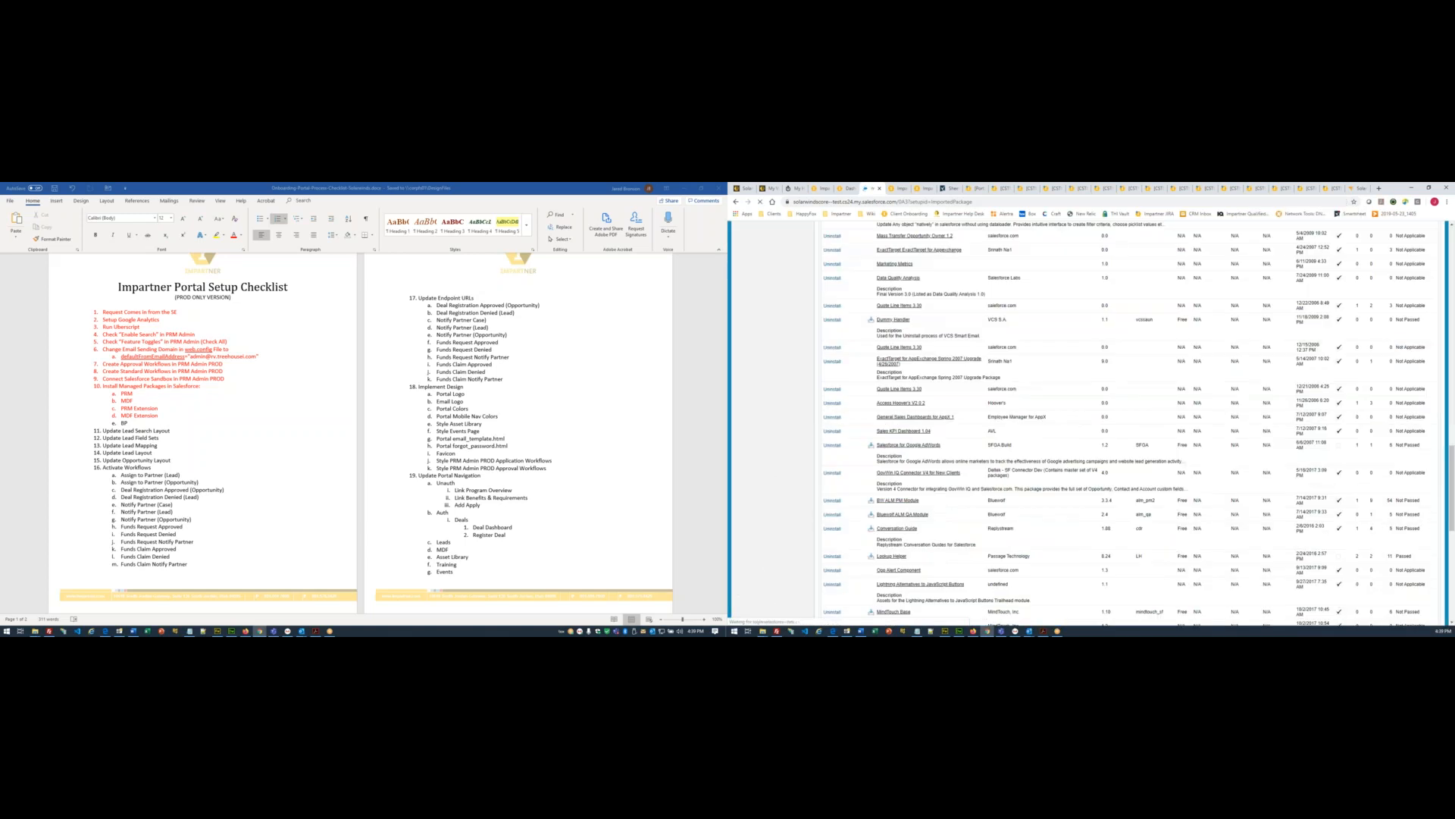
pyautogui.hotkey('ctrl', 'f')
pyautogui.press('Escape')
pyautogui.press('F5')
pyautogui.hotkey('ctrl', 'f')
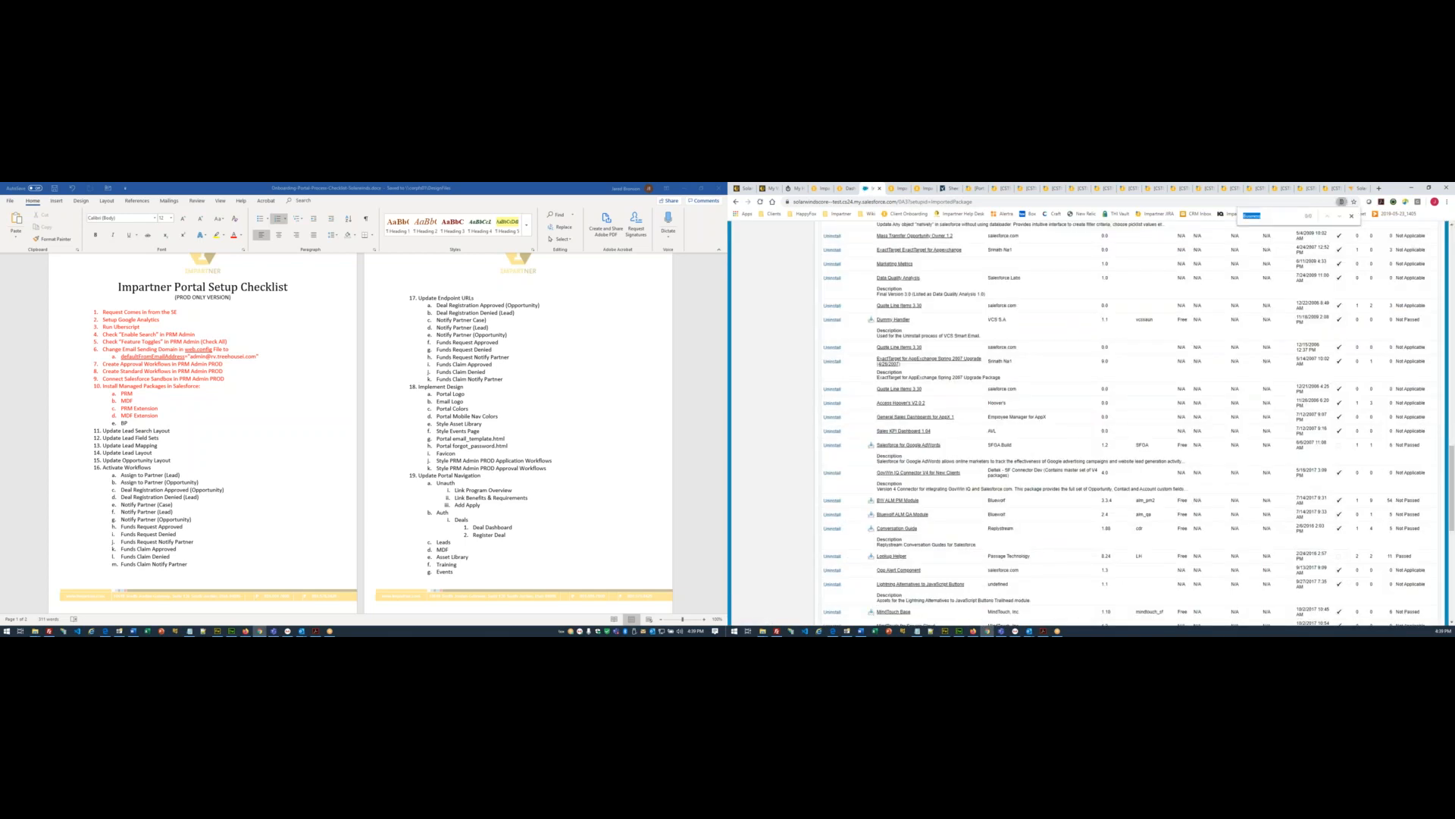
pyautogui.press('Escape')
pyautogui.press('F5')
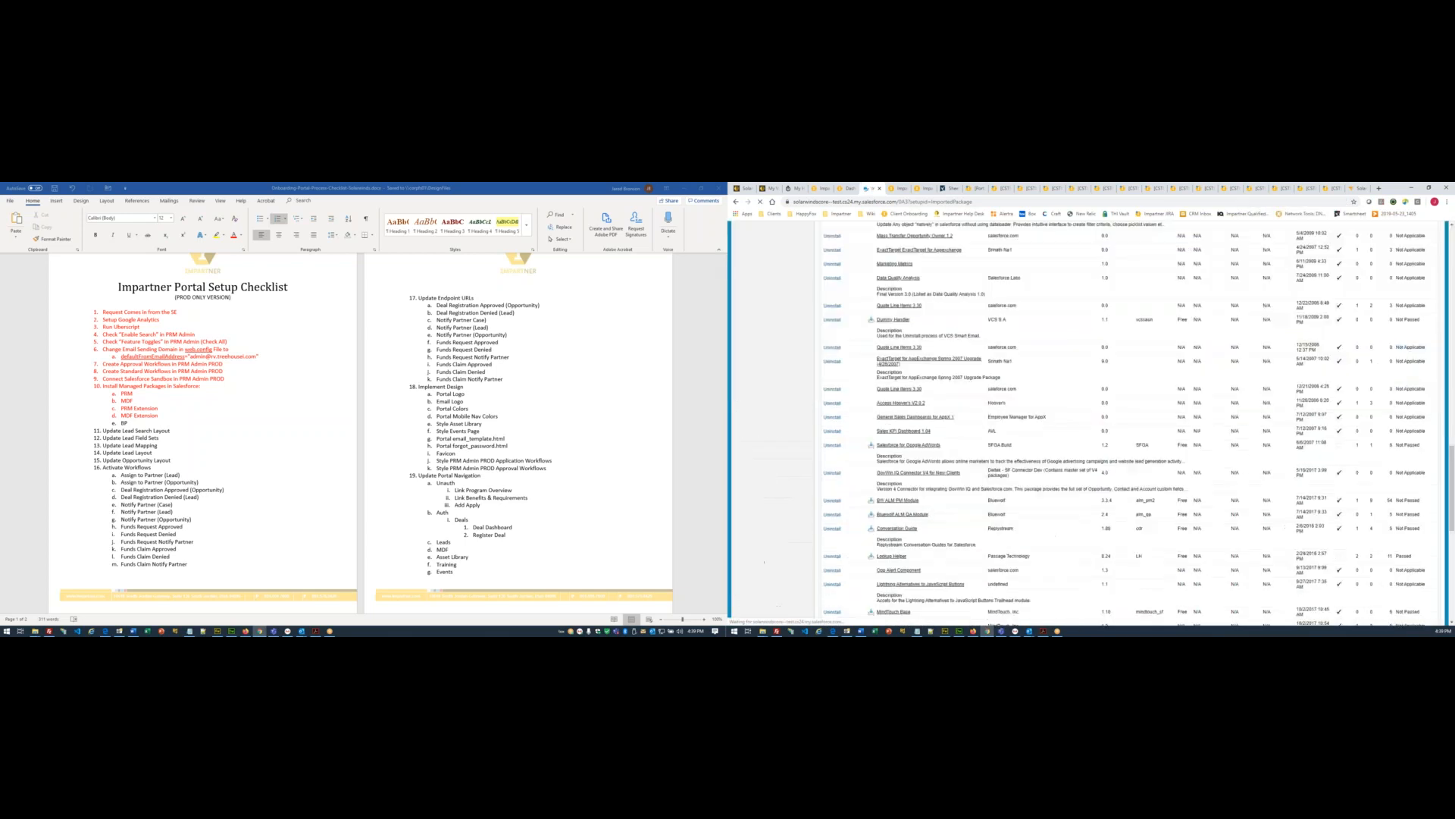
pyautogui.hotkey('ctrl', 'f')
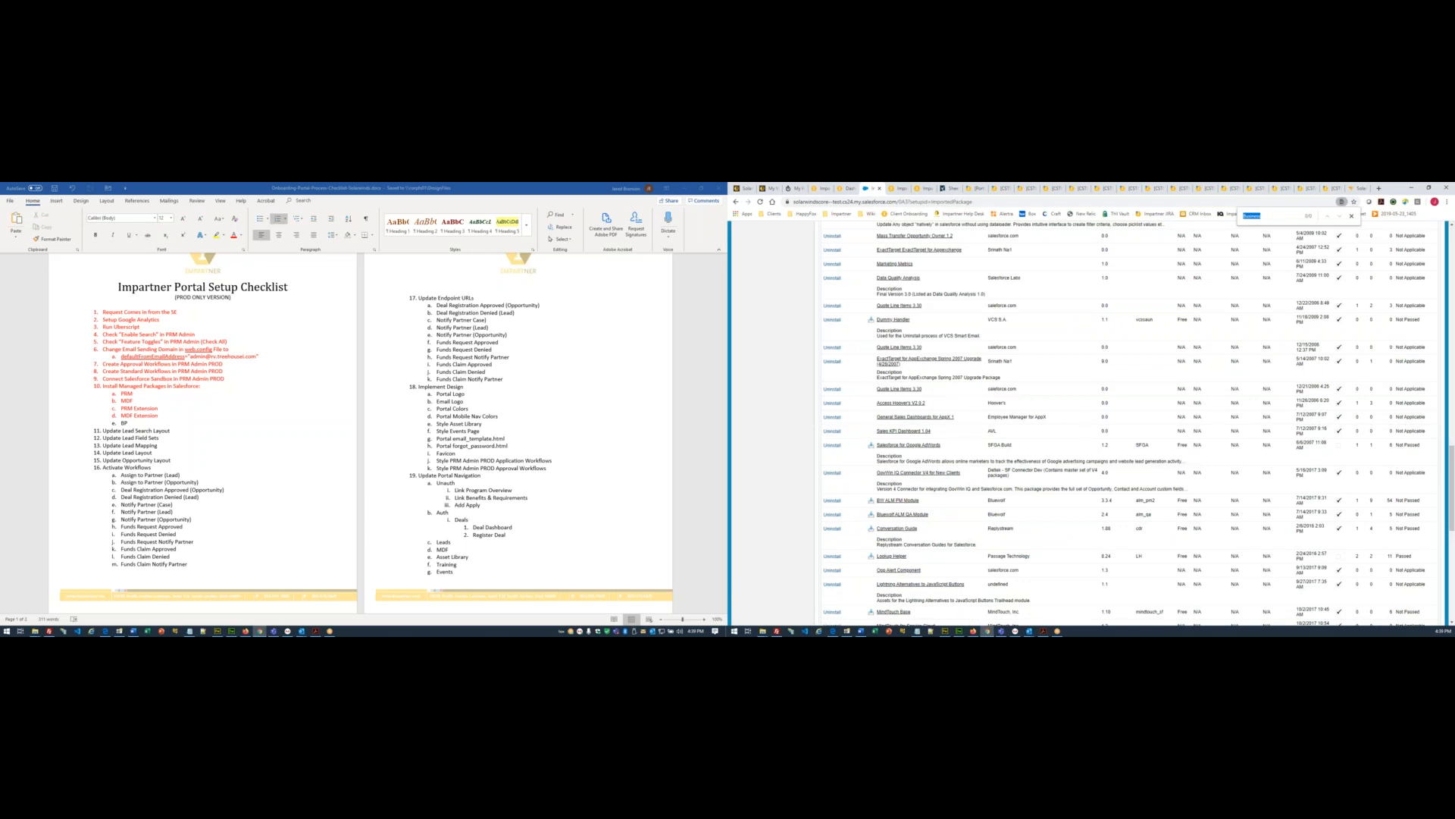
# - Scroll the packages table, then keep alternating page reloads with the 'Business' search
pyautogui.scroll(-15, 1257, 325)
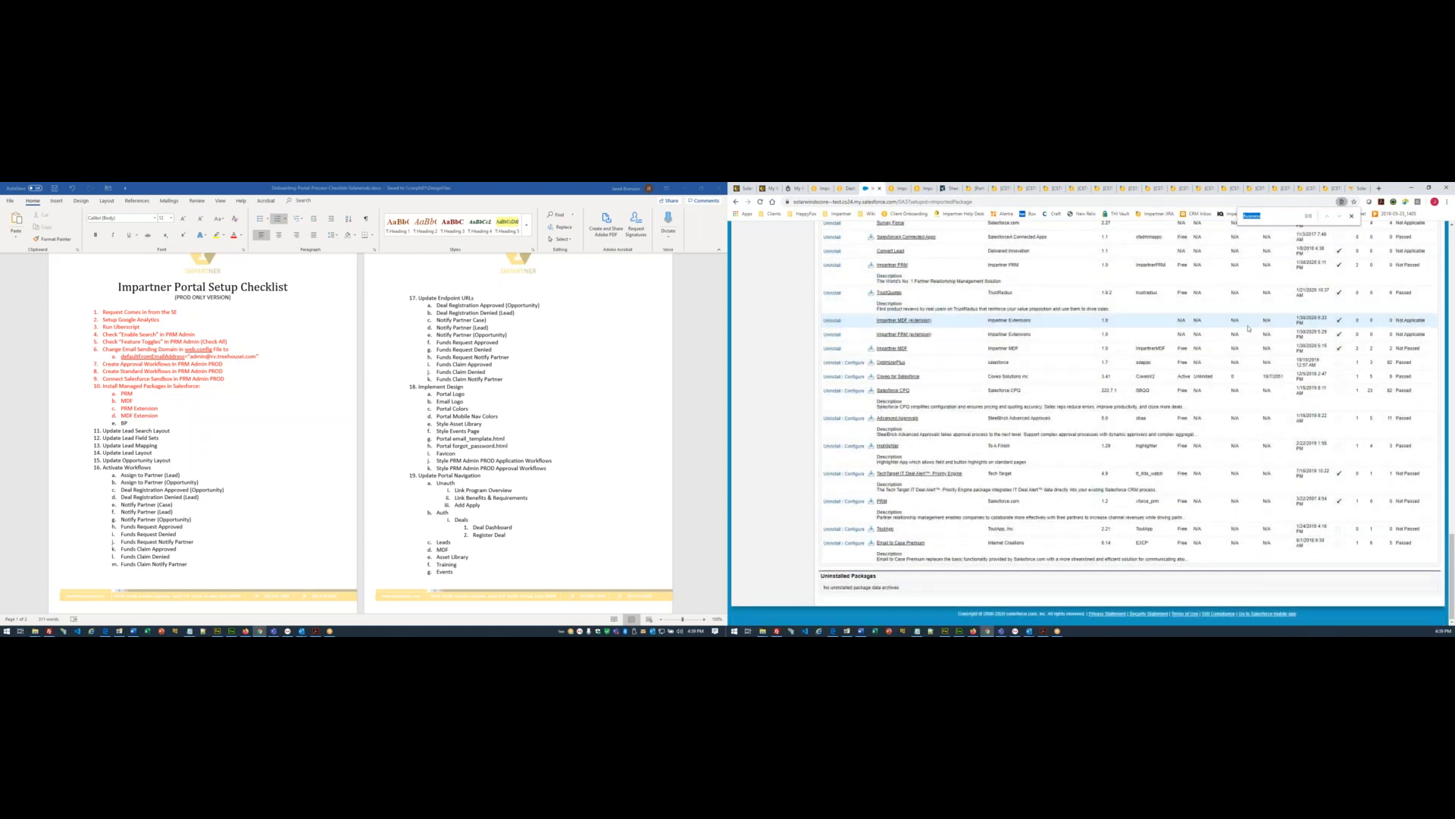
pyautogui.scroll(10, 1248, 327)
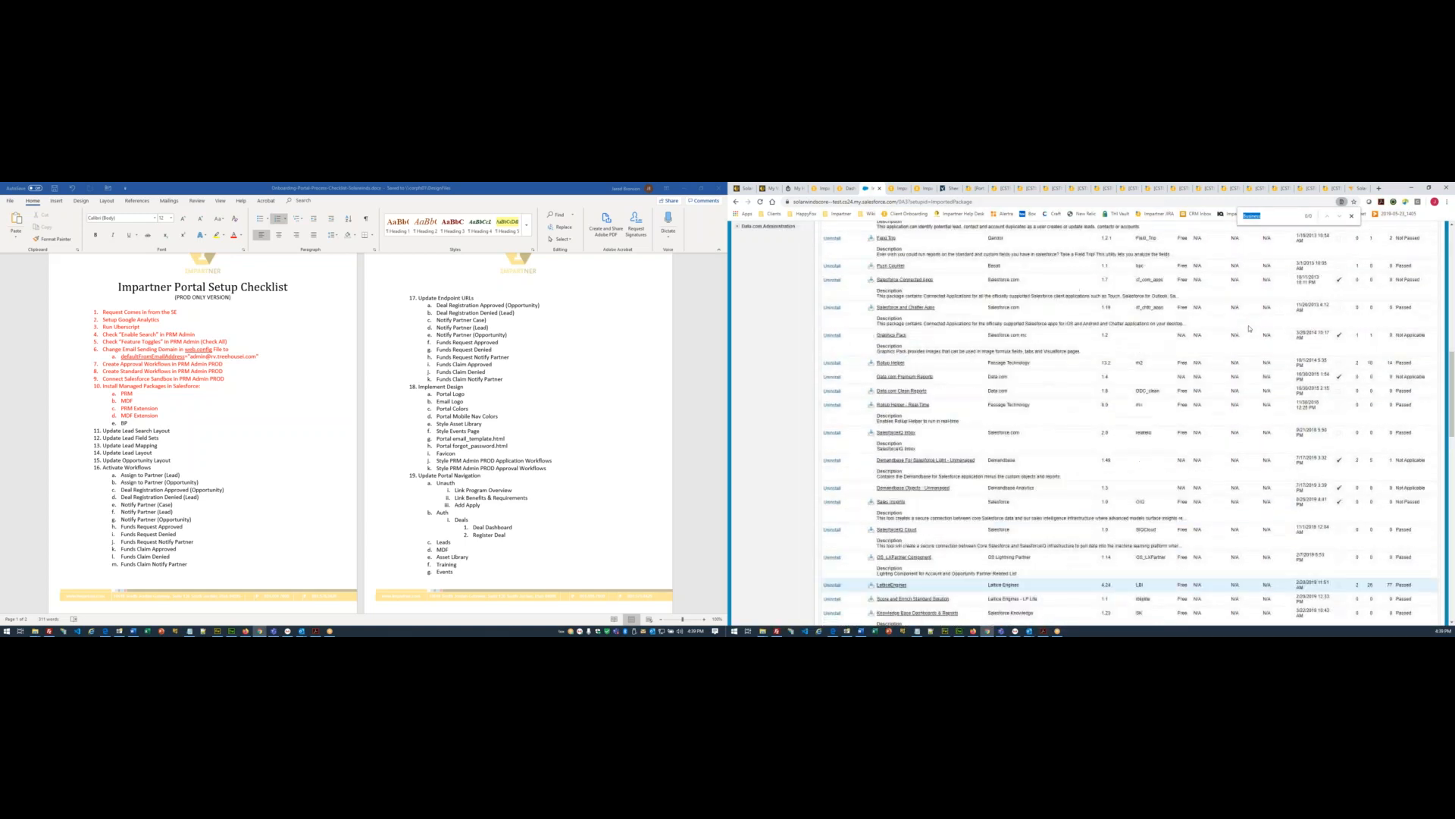
pyautogui.scroll(2, 1250, 329)
pyautogui.press('F5')
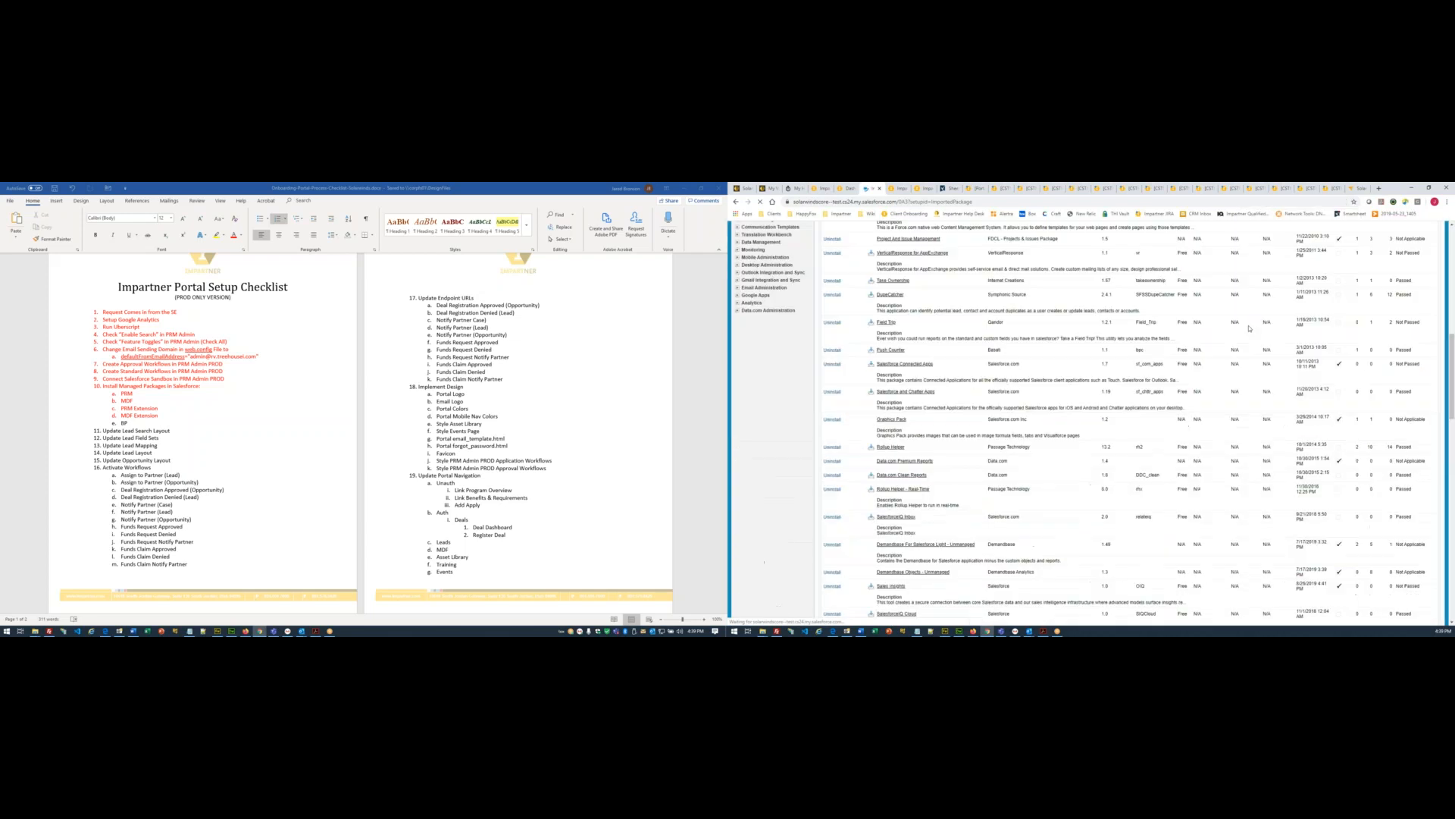
pyautogui.hotkey('ctrl', 'f')
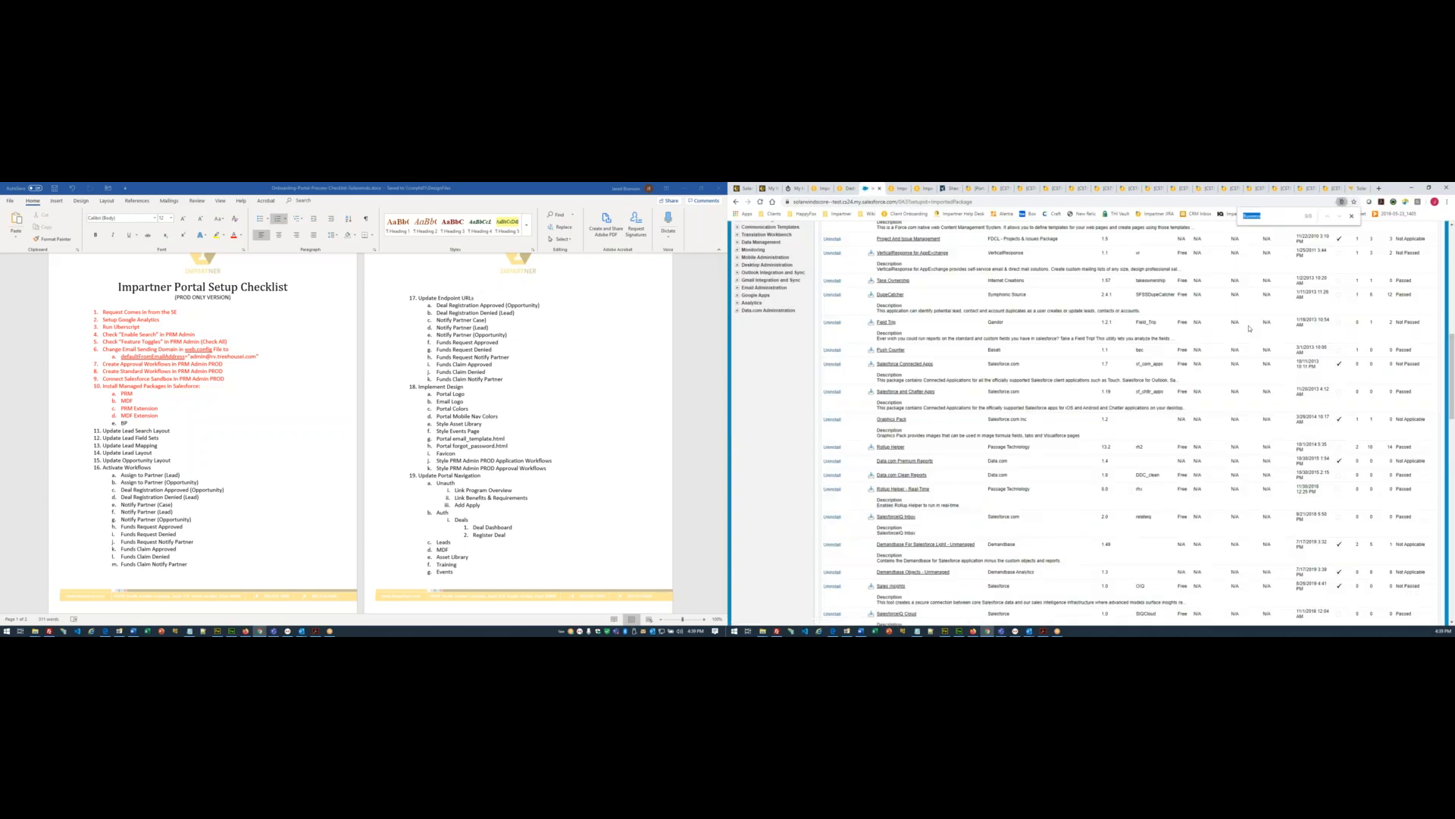
pyautogui.press('F5')
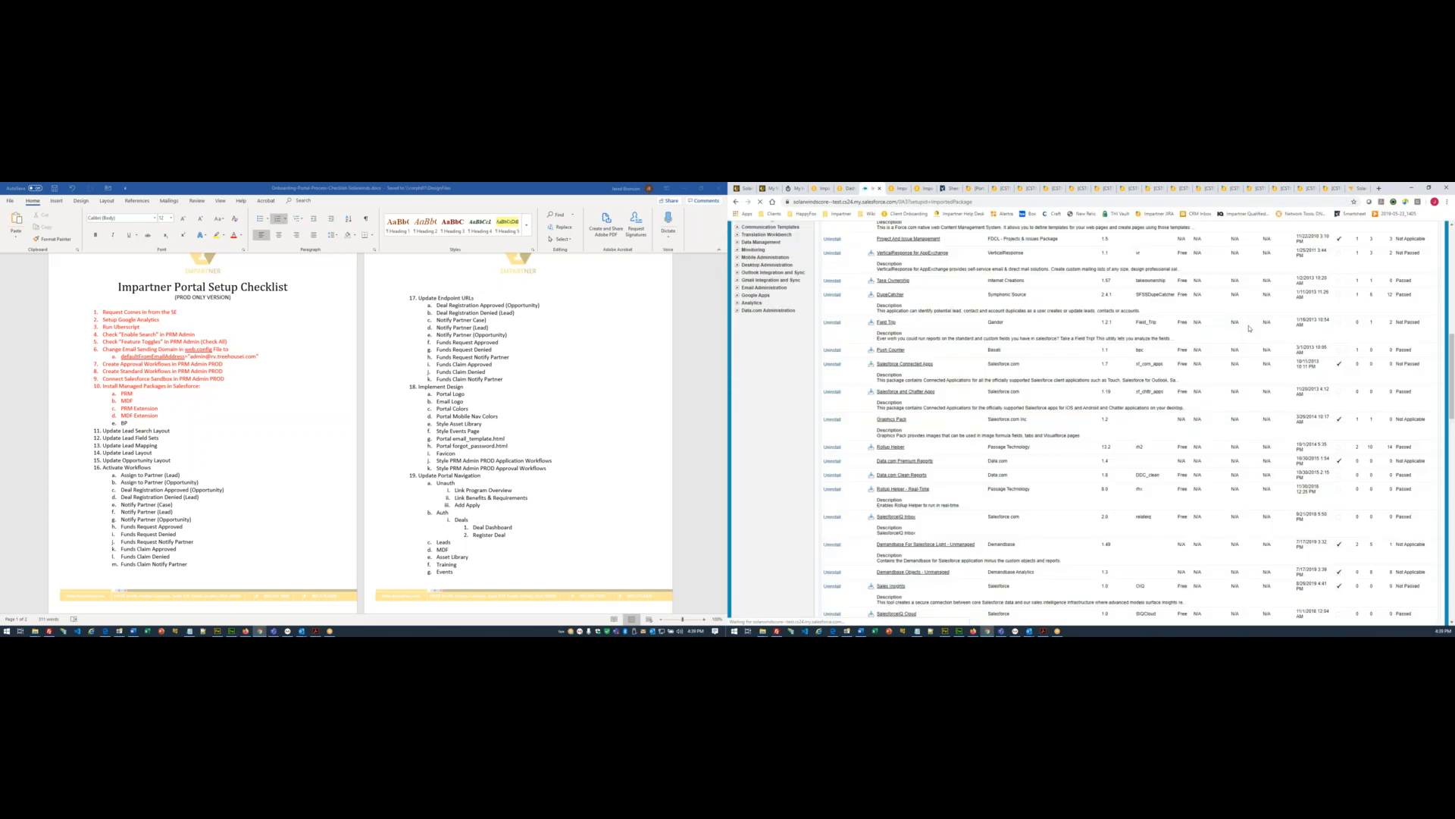
pyautogui.hotkey('ctrl', 'f')
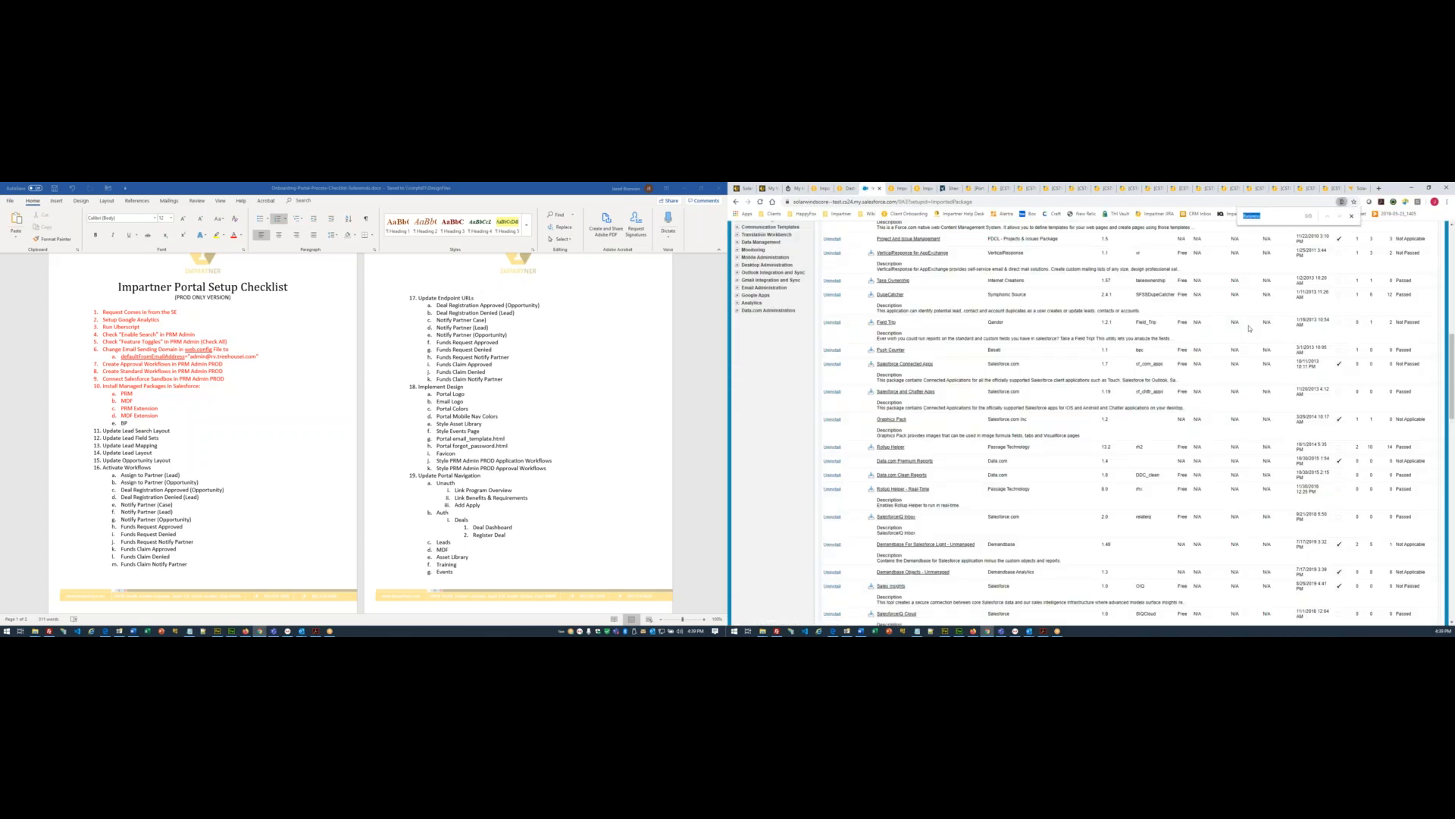
pyautogui.press('F5')
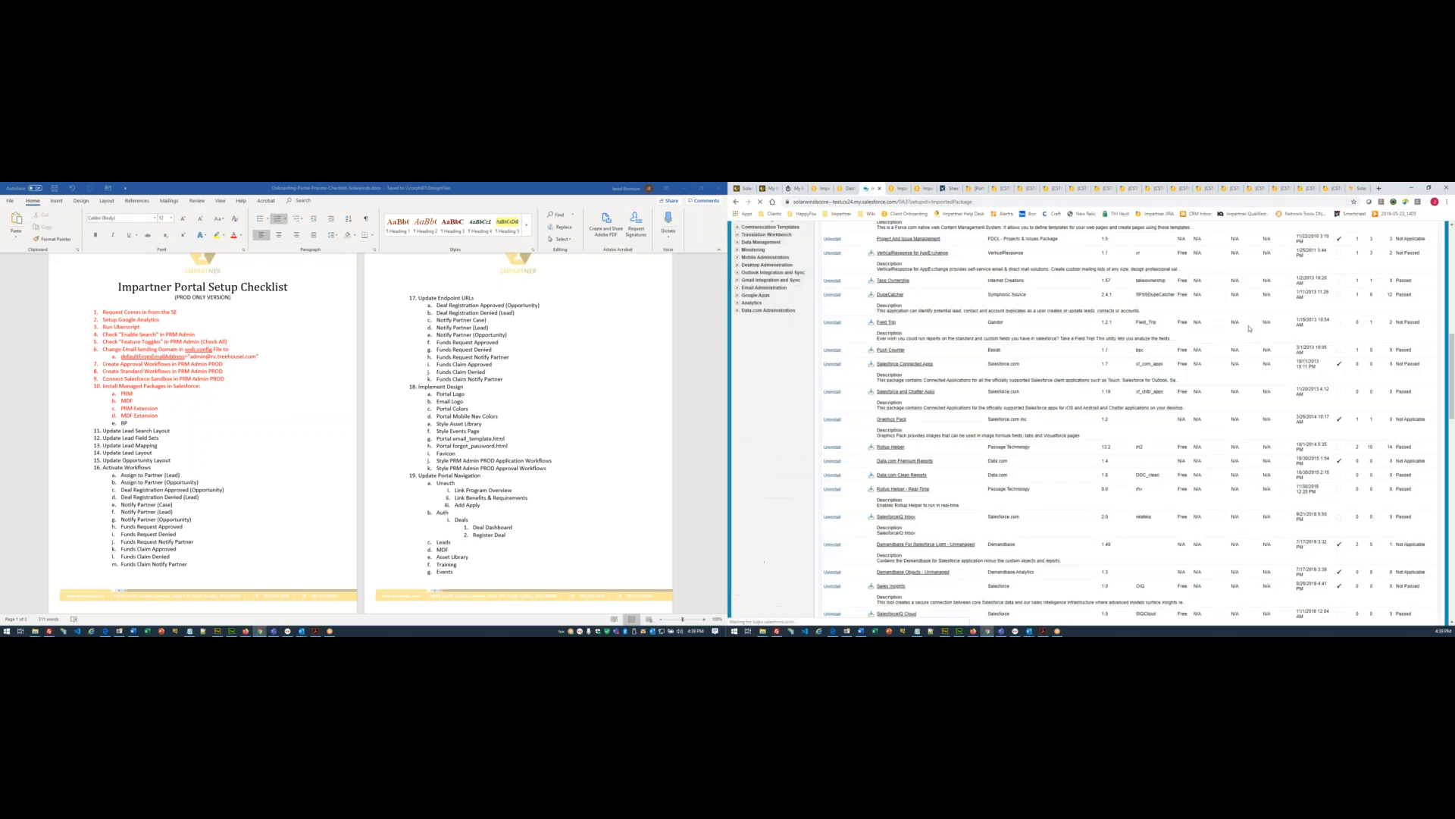
pyautogui.hotkey('ctrl', 'f')
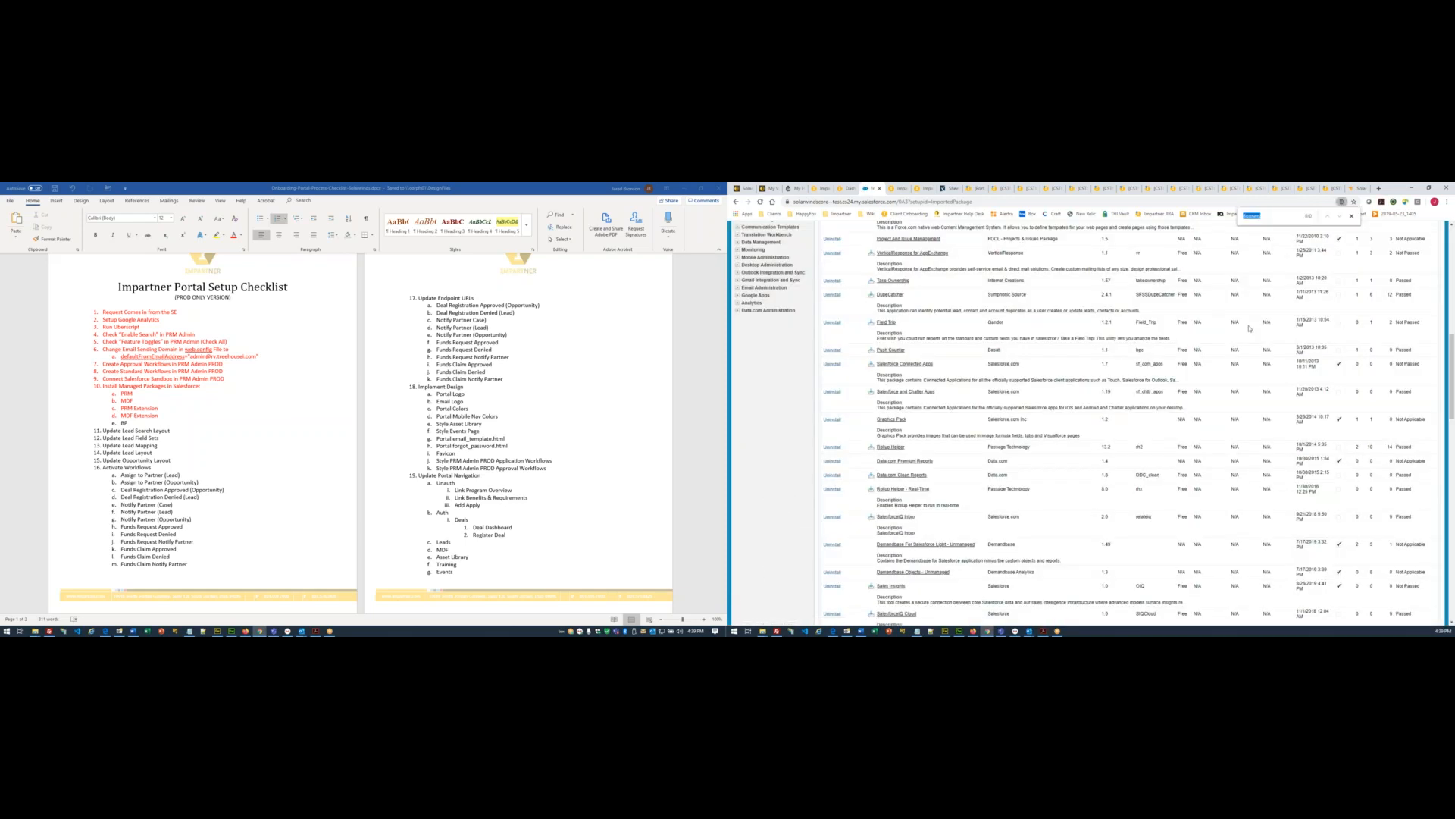
pyautogui.press('F5')
pyautogui.hotkey('ctrl', 'f')
pyautogui.press('F5')
pyautogui.hotkey('ctrl', 'f')
pyautogui.press('F5')
pyautogui.hotkey('ctrl', 'f')
pyautogui.press('F5')
pyautogui.hotkey('ctrl', 'f')
pyautogui.press('F5')
pyautogui.hotkey('ctrl', 'f')
pyautogui.press('F5')
pyautogui.hotkey('ctrl', 'f')
pyautogui.press('F5')
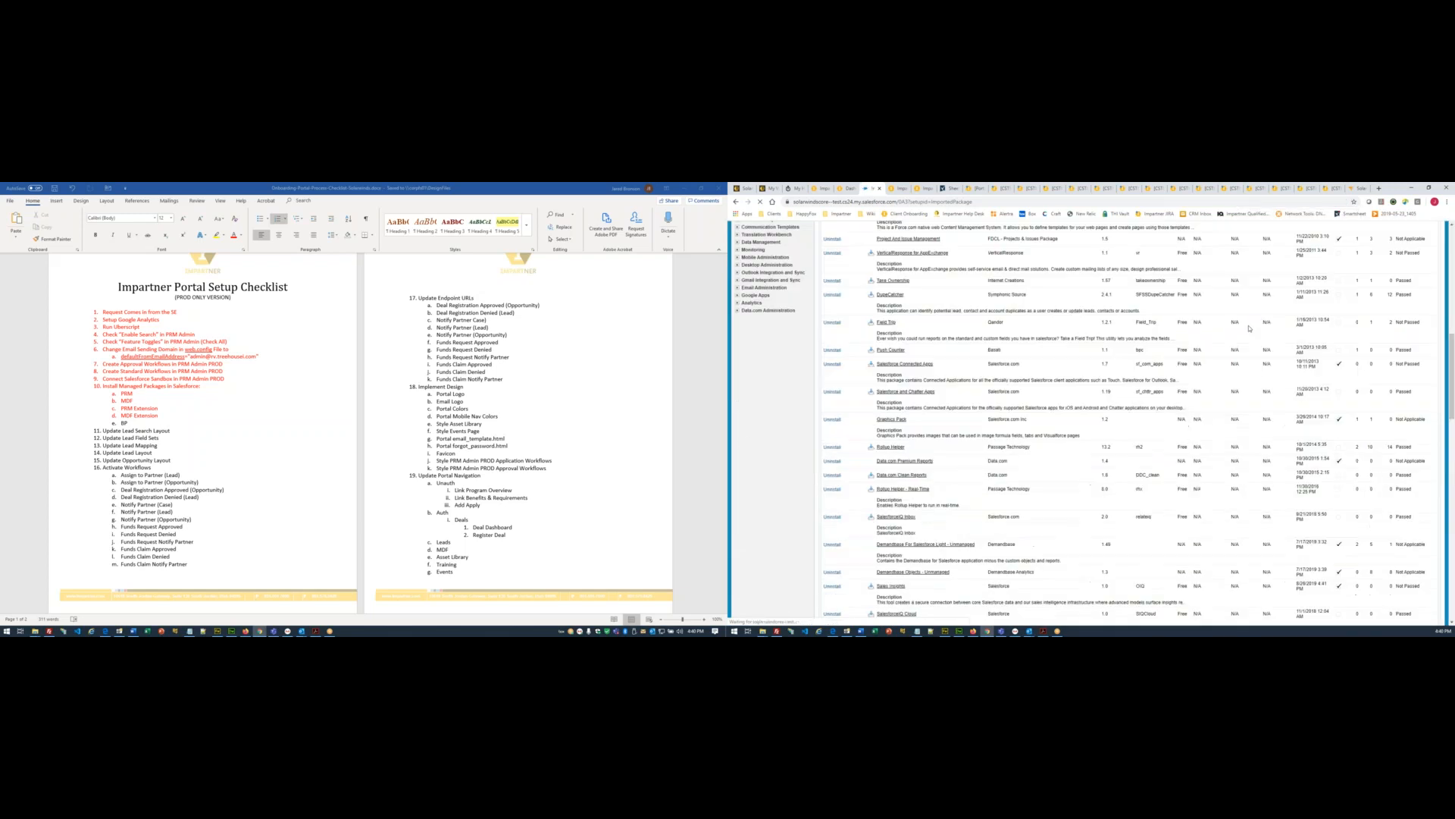
pyautogui.hotkey('ctrl', 'f')
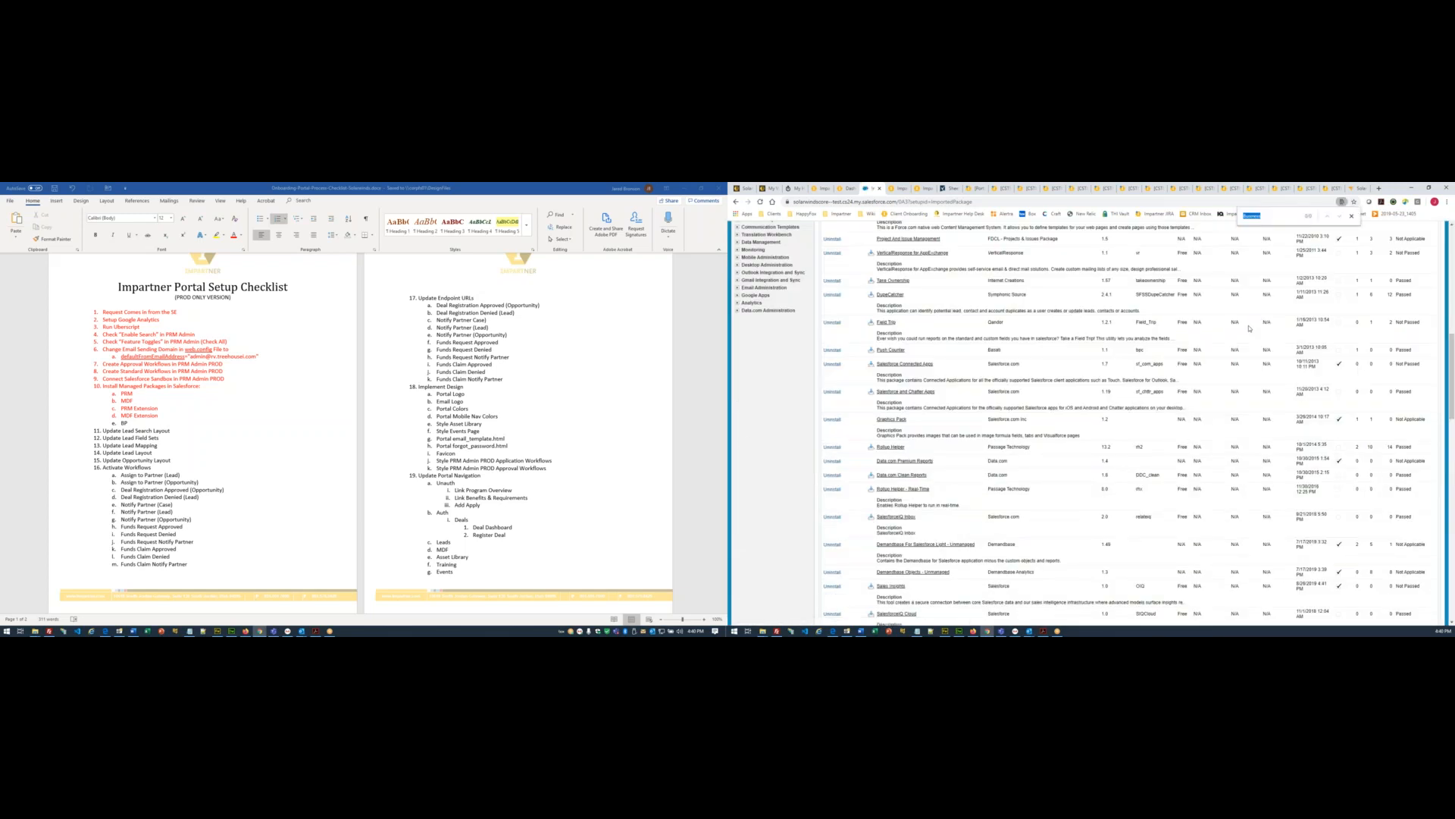
pyautogui.press('F5')
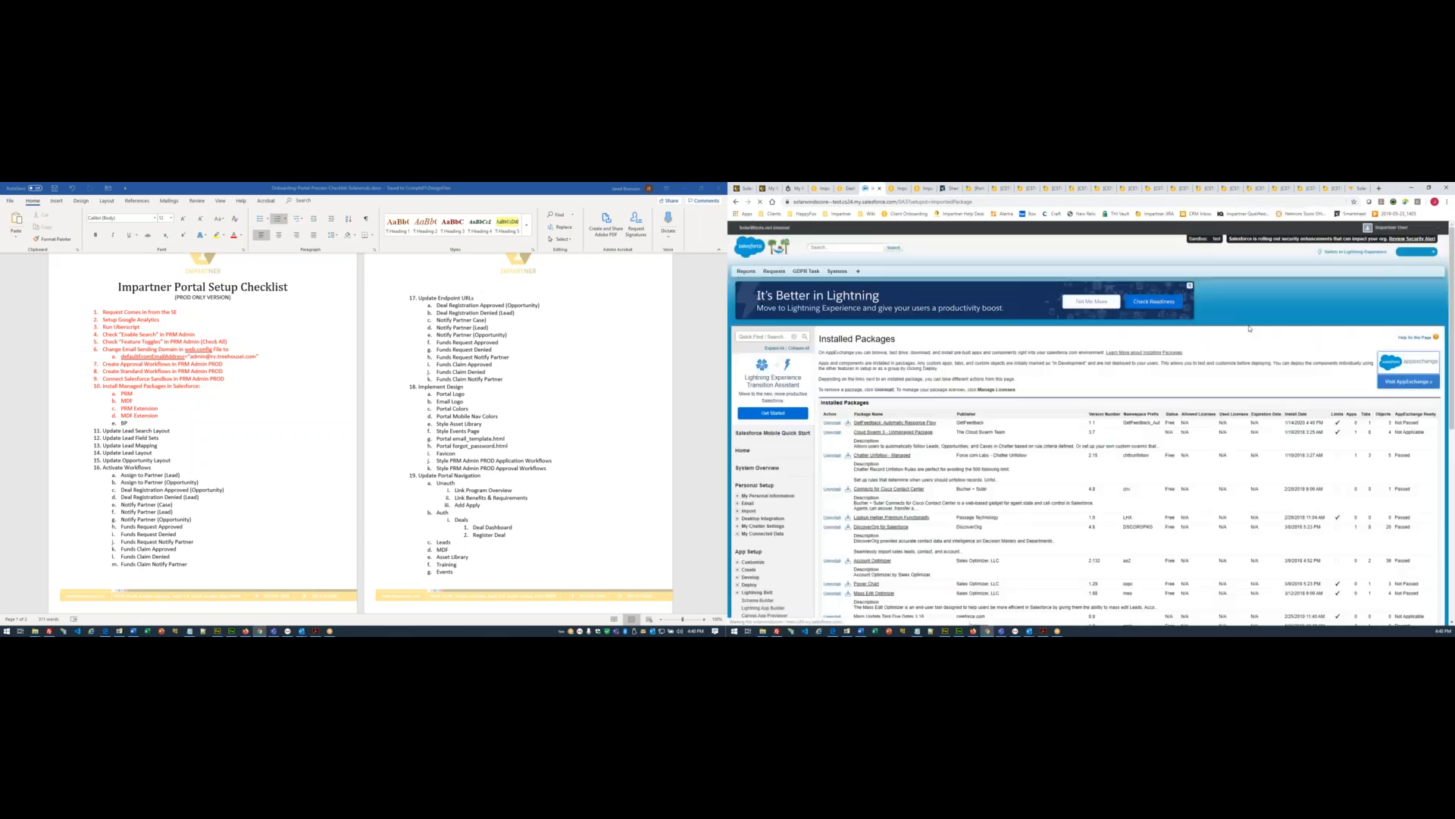
pyautogui.hotkey('ctrl', 'f')
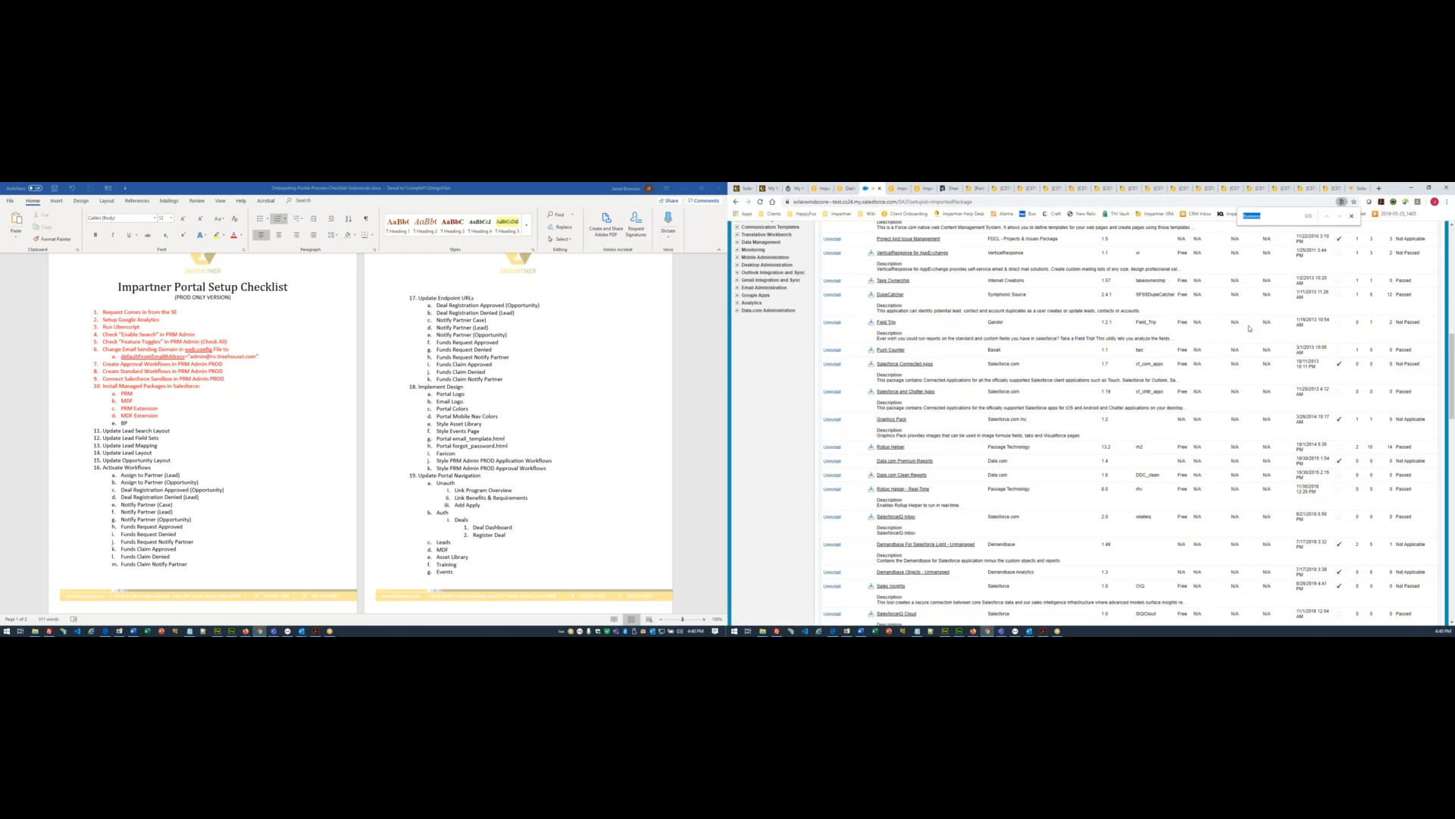
pyautogui.press('F5')
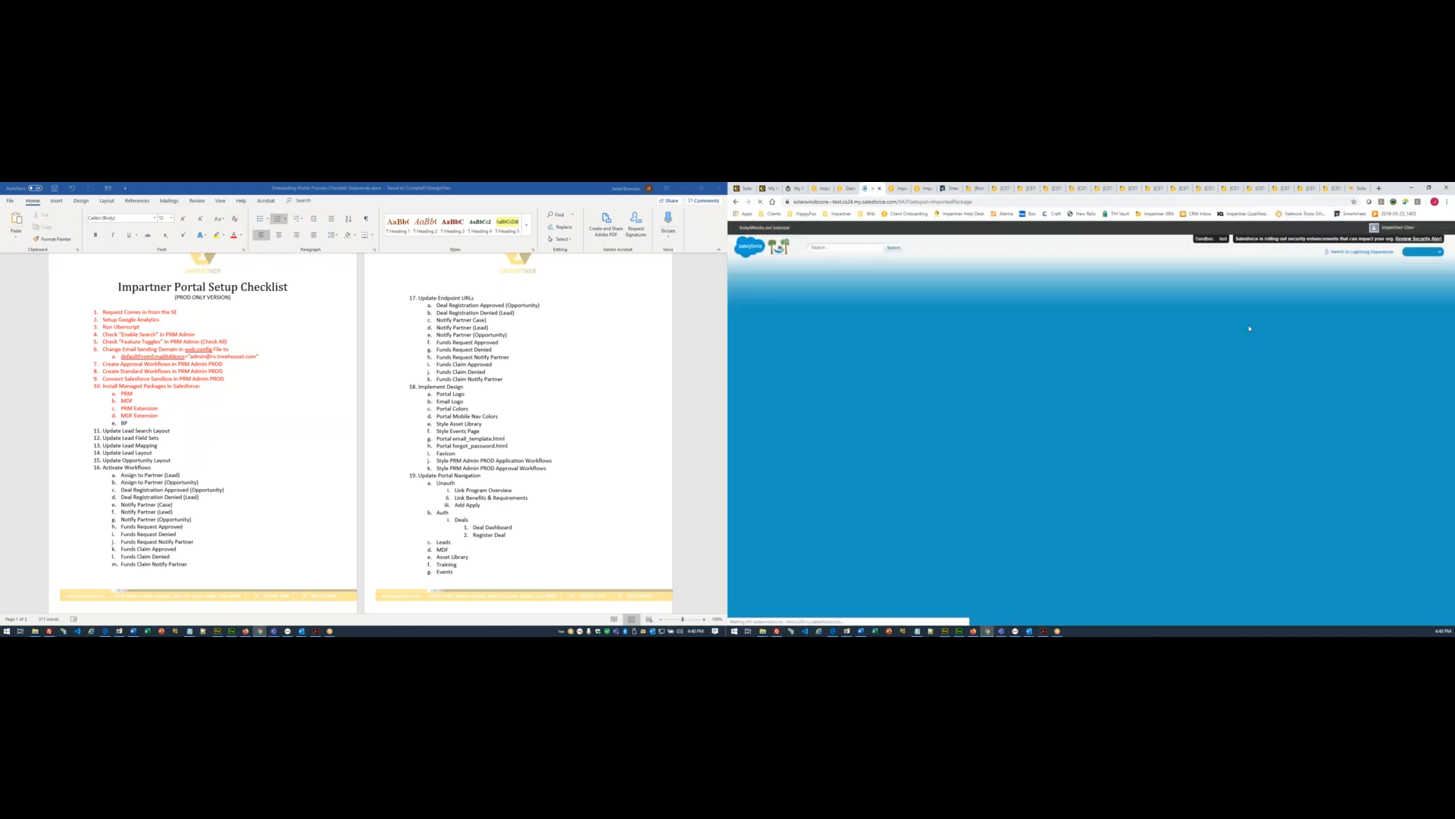
pyautogui.hotkey('ctrl', 'f')
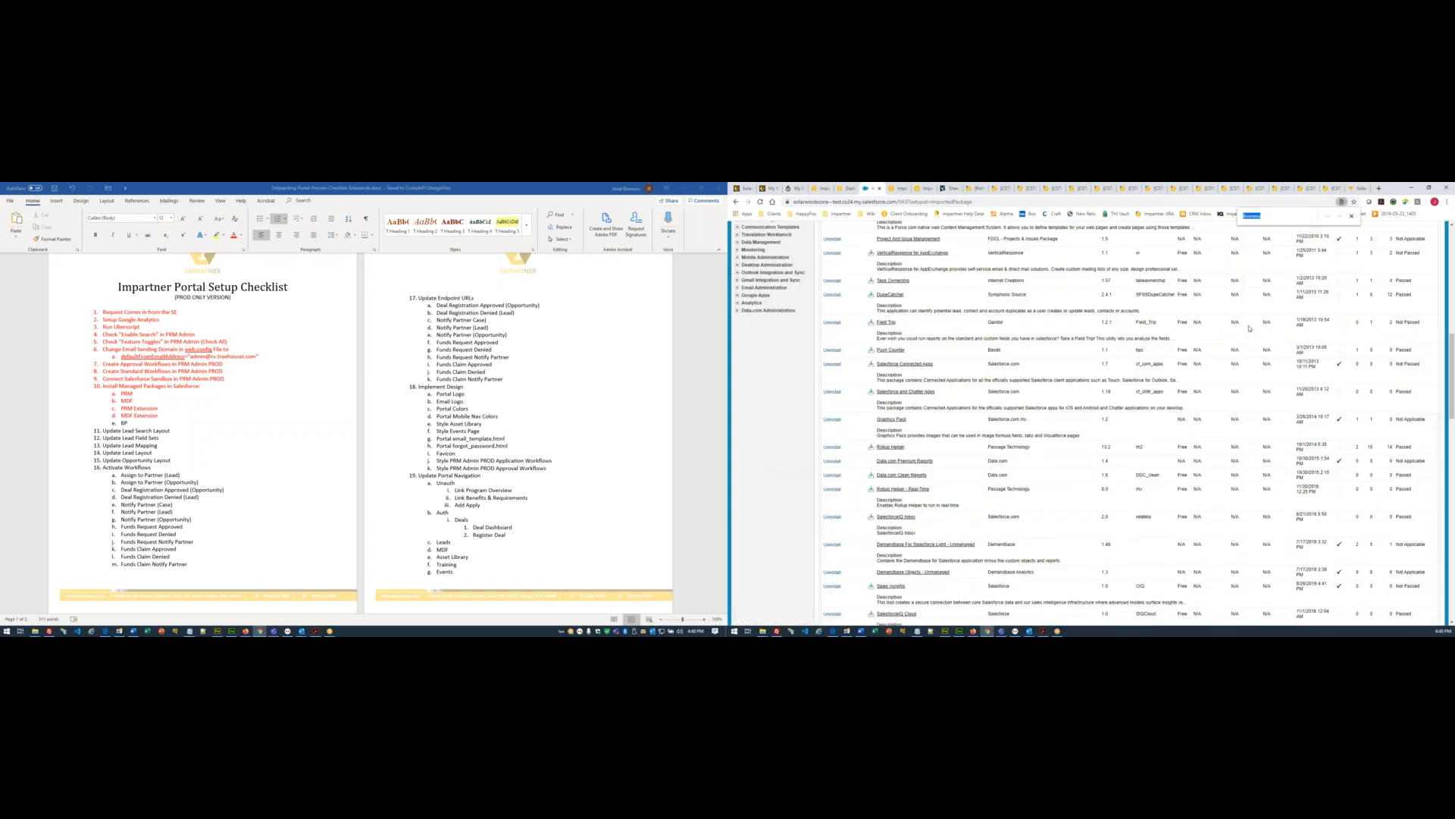
pyautogui.press('F5')
pyautogui.hotkey('ctrl', 'f')
pyautogui.press('F5')
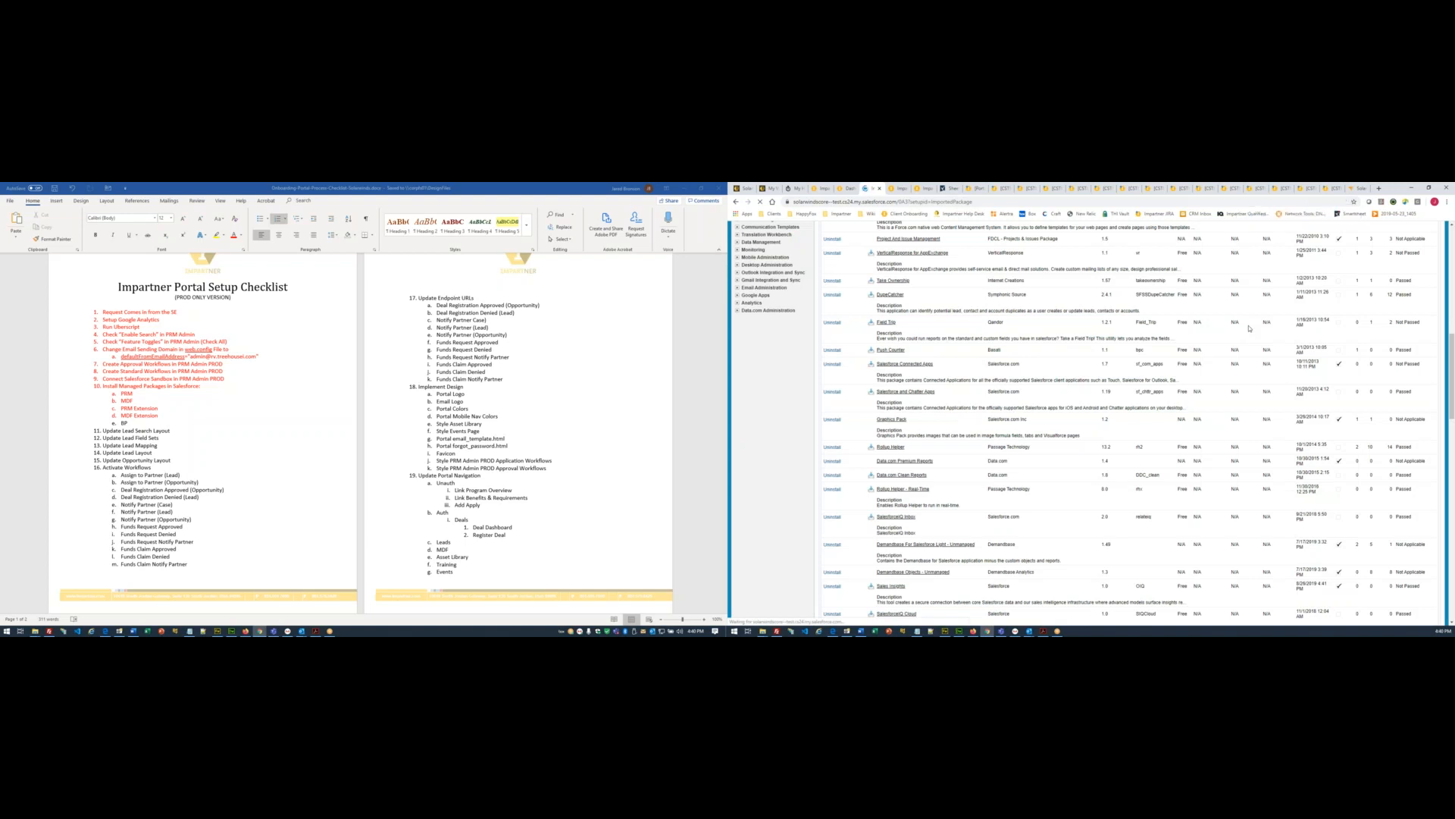
# - Find Impartner Business Plans in the list, then select the MDF Extension and BP checklist lines and save
pyautogui.hotkey('ctrl', 'f')
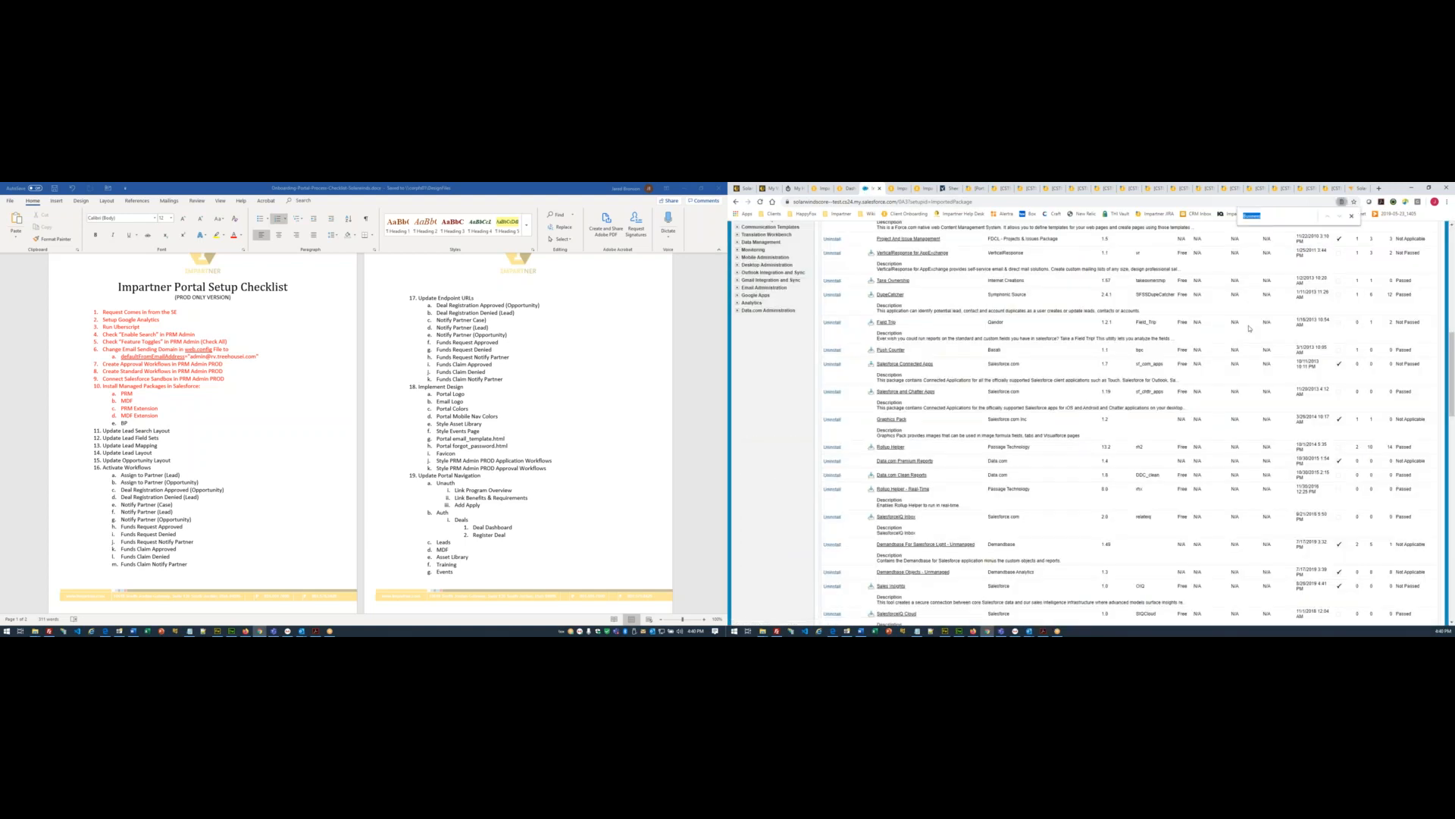
pyautogui.press('Return')
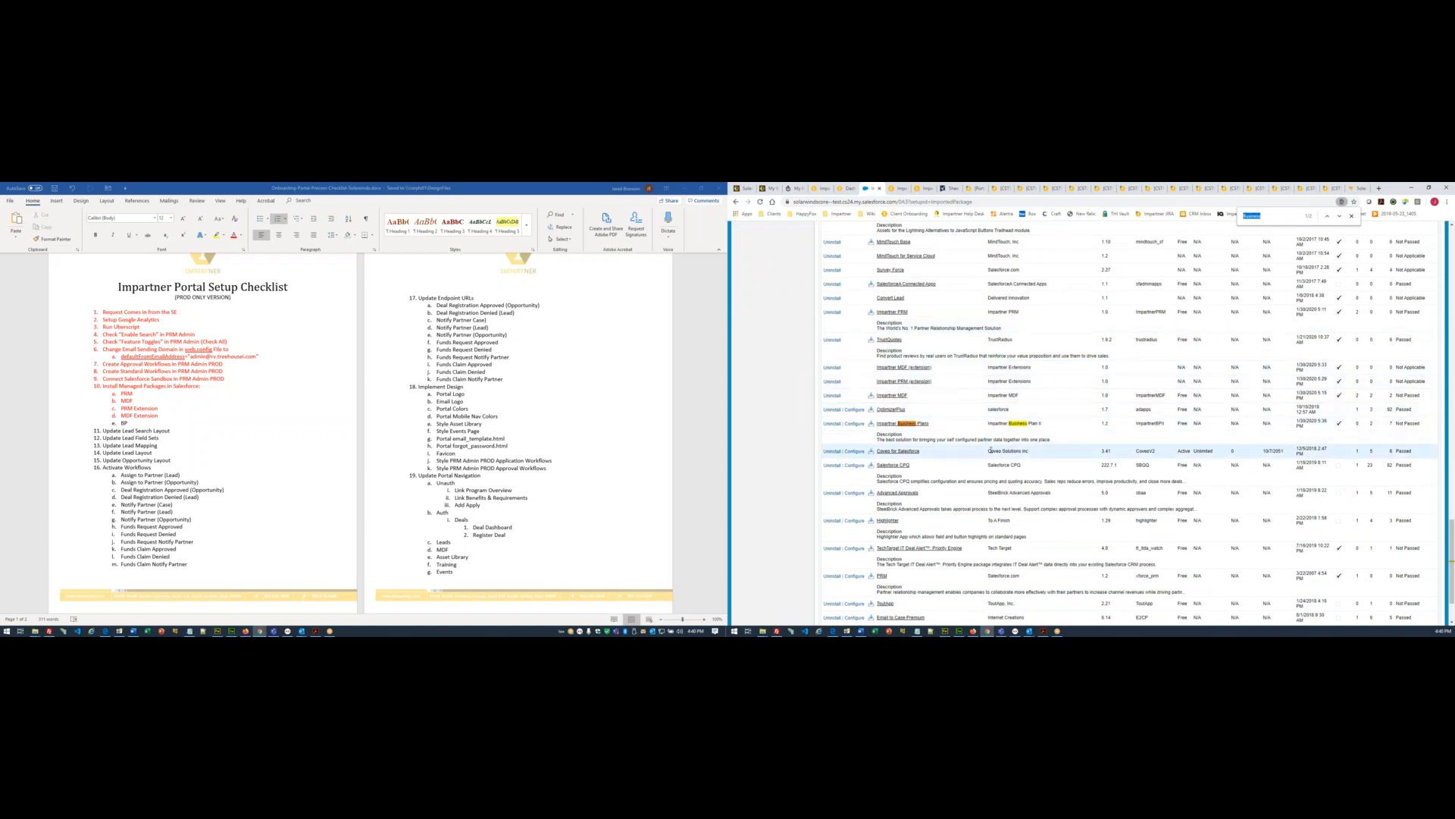
pyautogui.click(133, 416)
pyautogui.moveTo(103, 419); pyautogui.dragTo(131, 424)
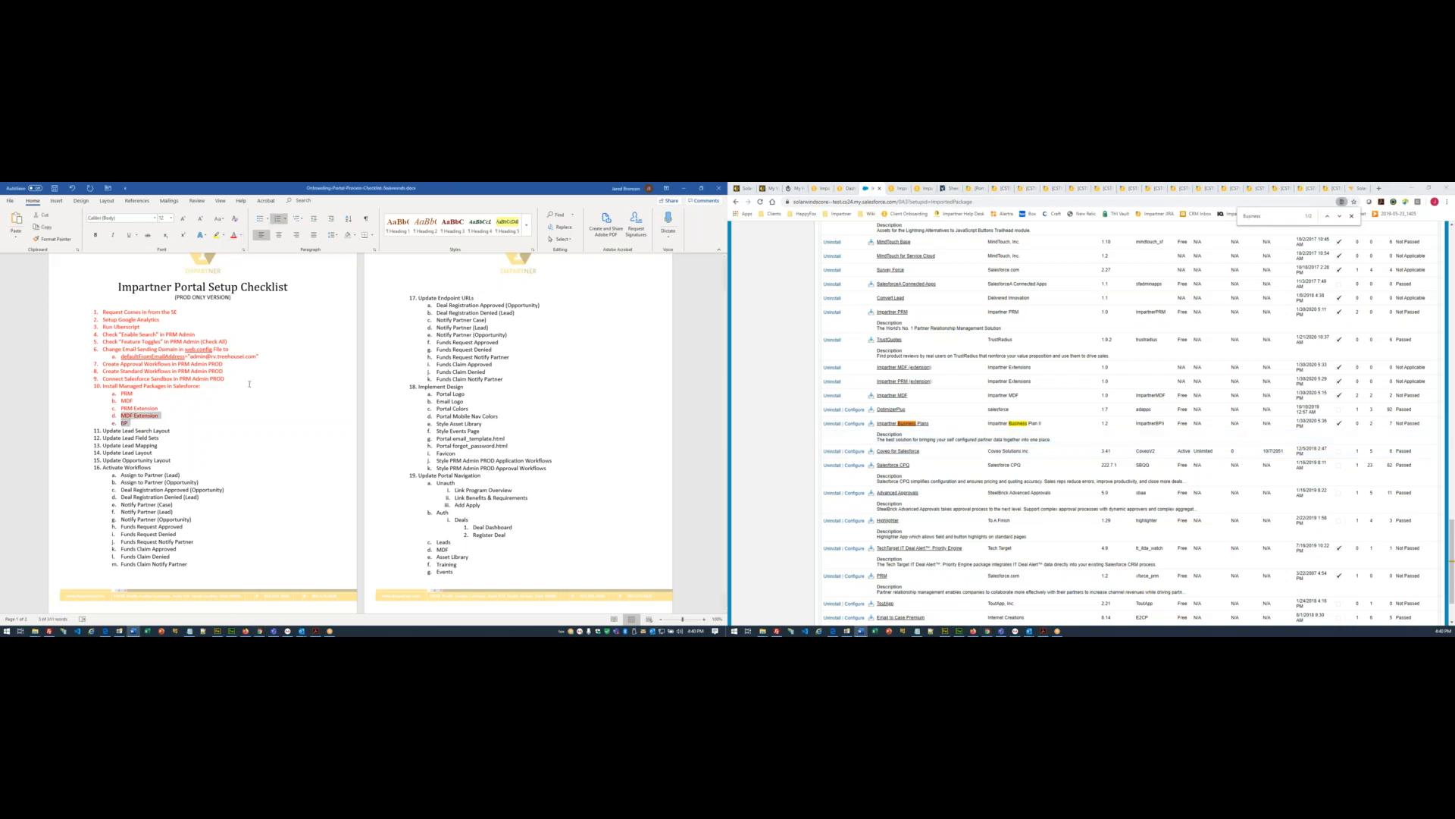
pyautogui.hotkey('ctrl', 's')
pyautogui.moveTo(47, 629)
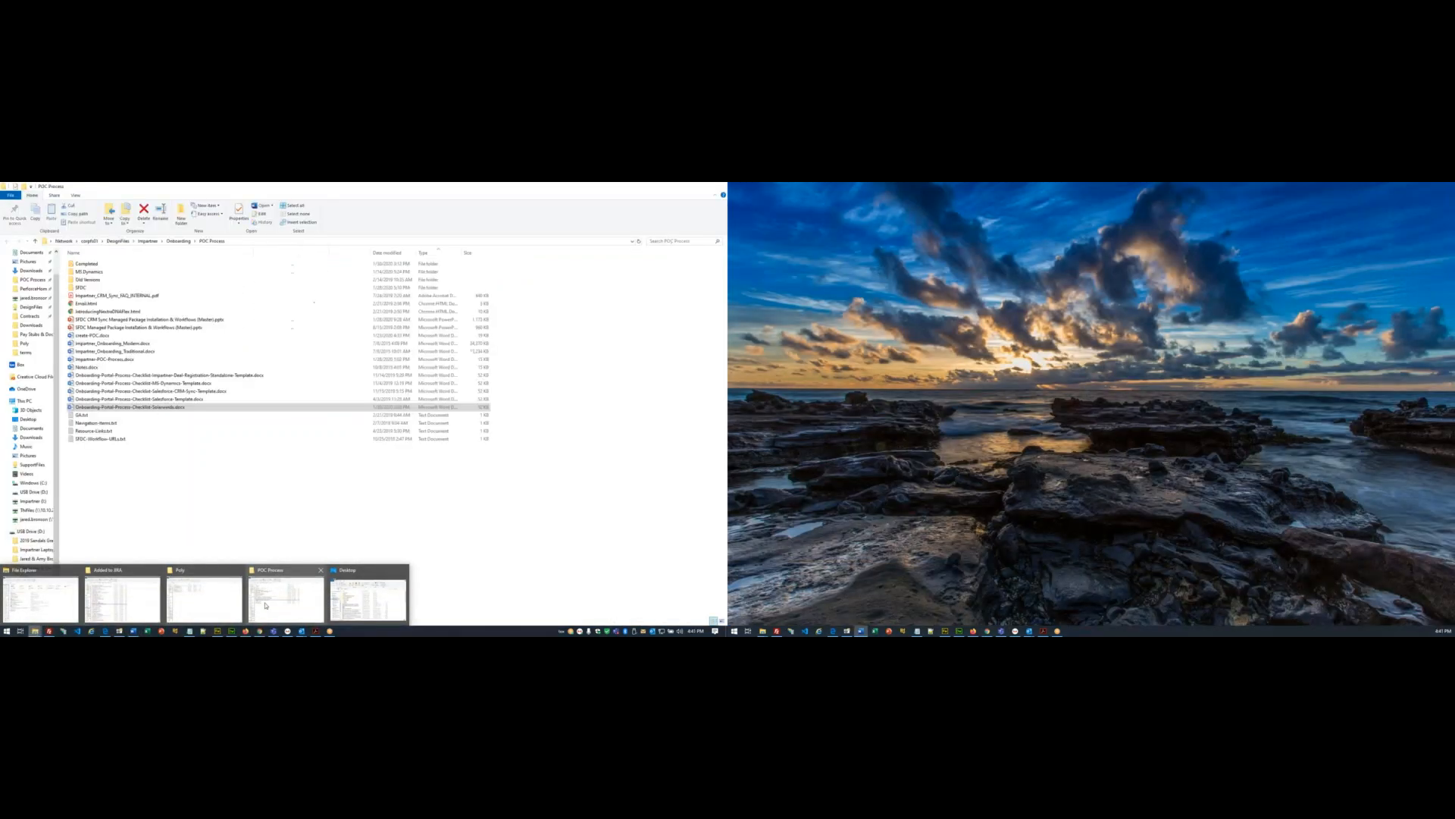
# - From the POC Process folder, open the SFDC CRM Sync Managed Package Installation pptx deck
pyautogui.click(287, 600)
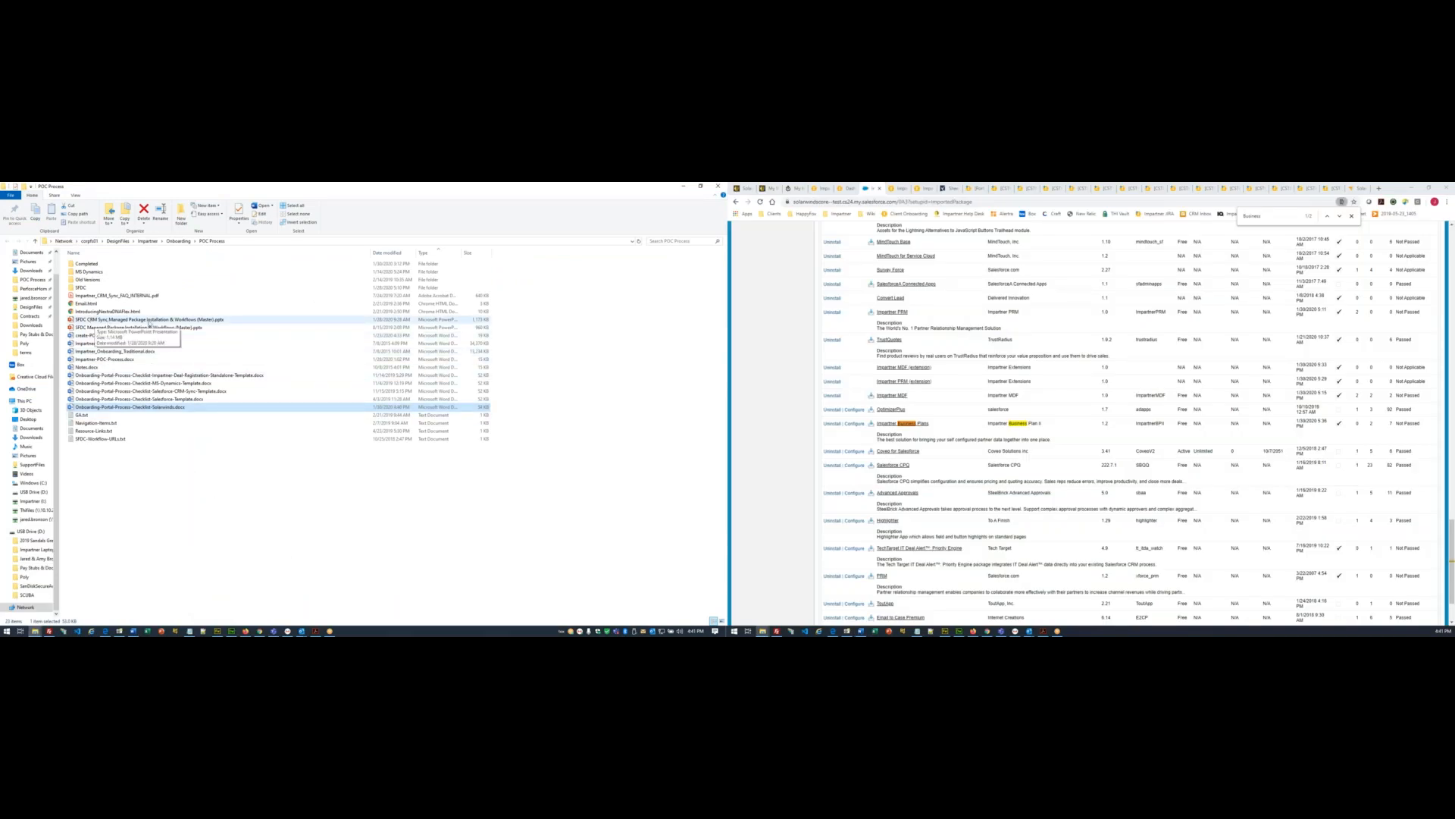
pyautogui.click(202, 321)
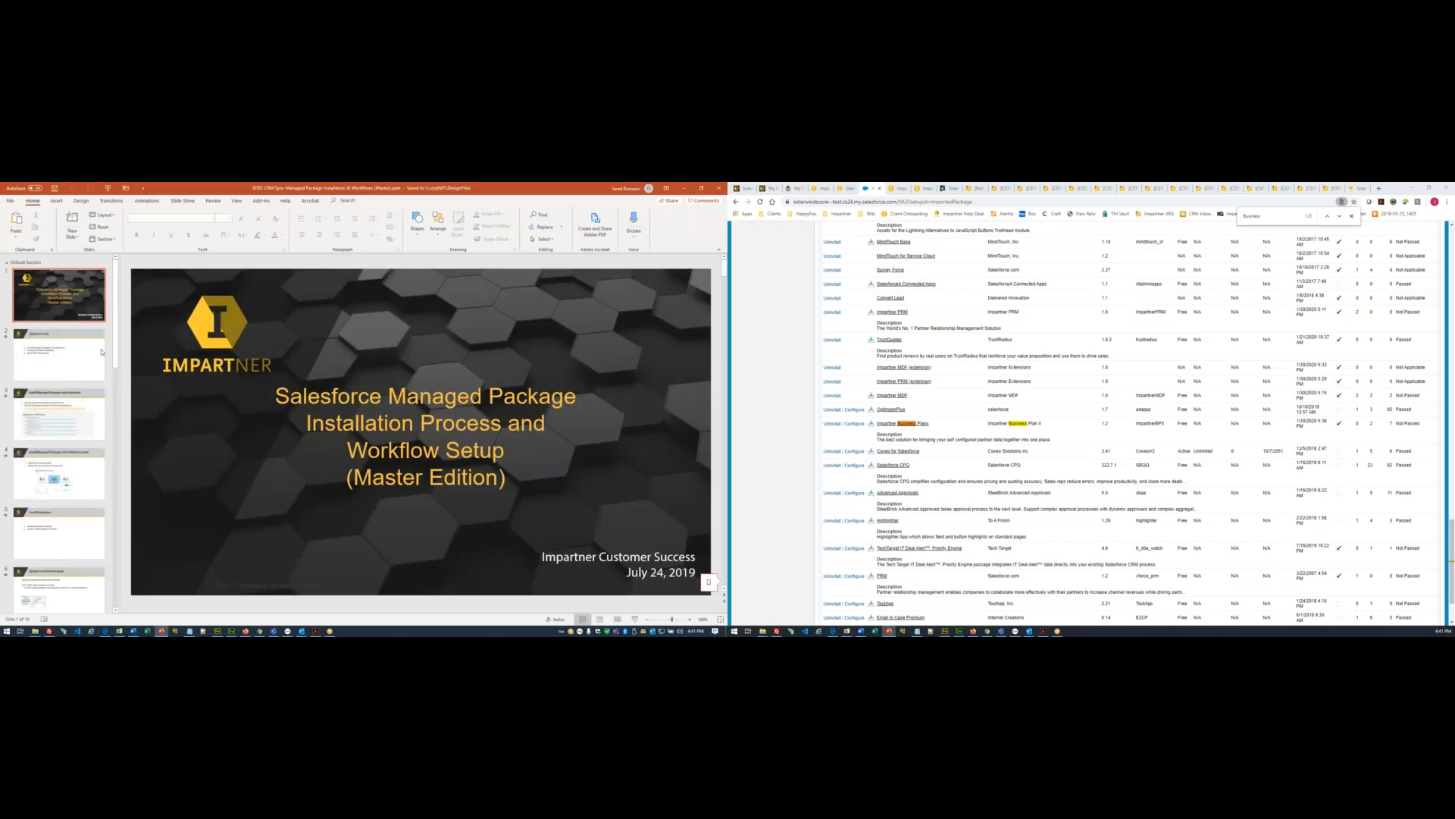
# - Page through slides 2–6 of the deck to reach the Update Lead Search Layout slide
pyautogui.click(86, 364)
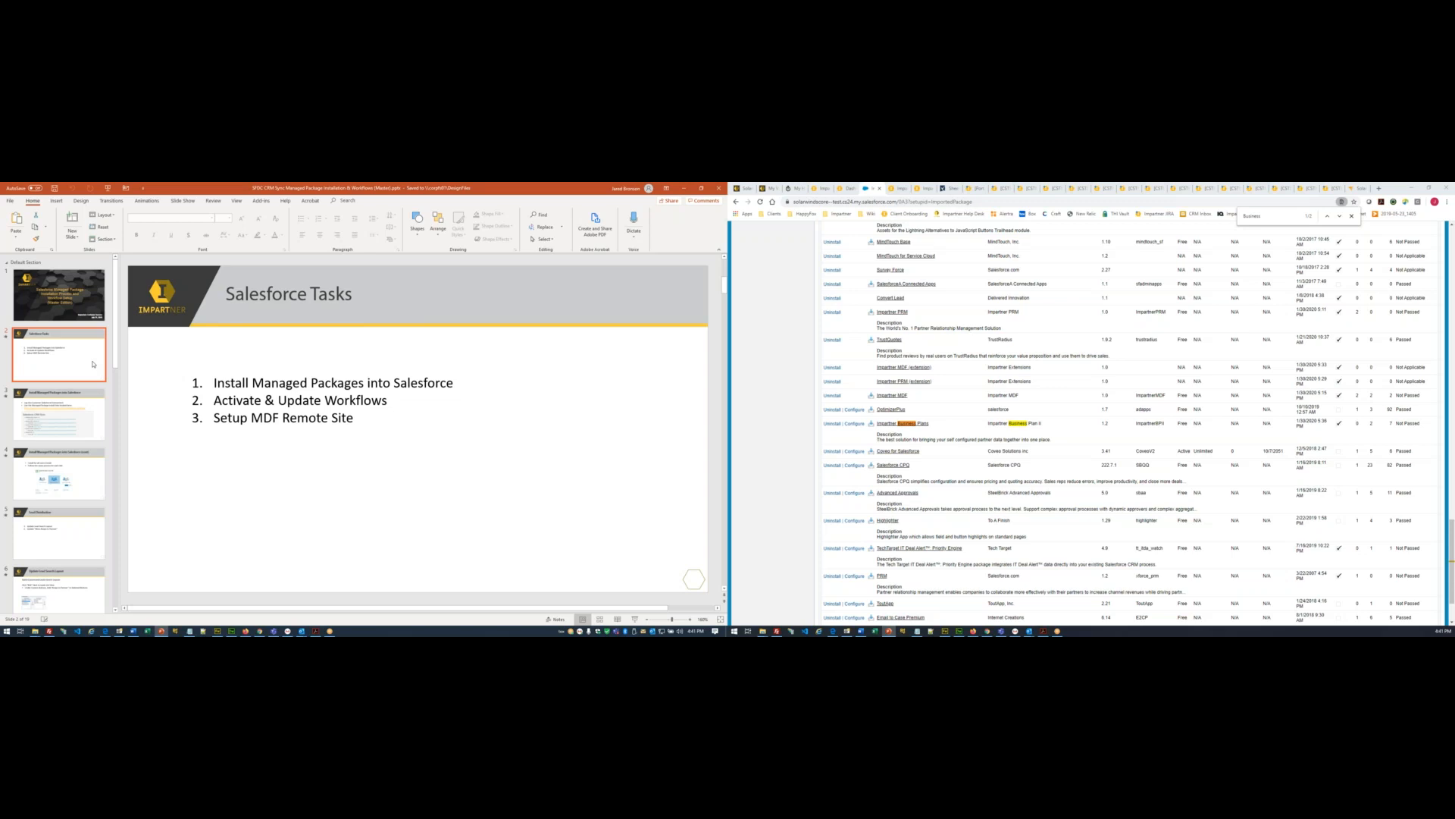
pyautogui.click(87, 409)
pyautogui.scroll(-3, 59, 454)
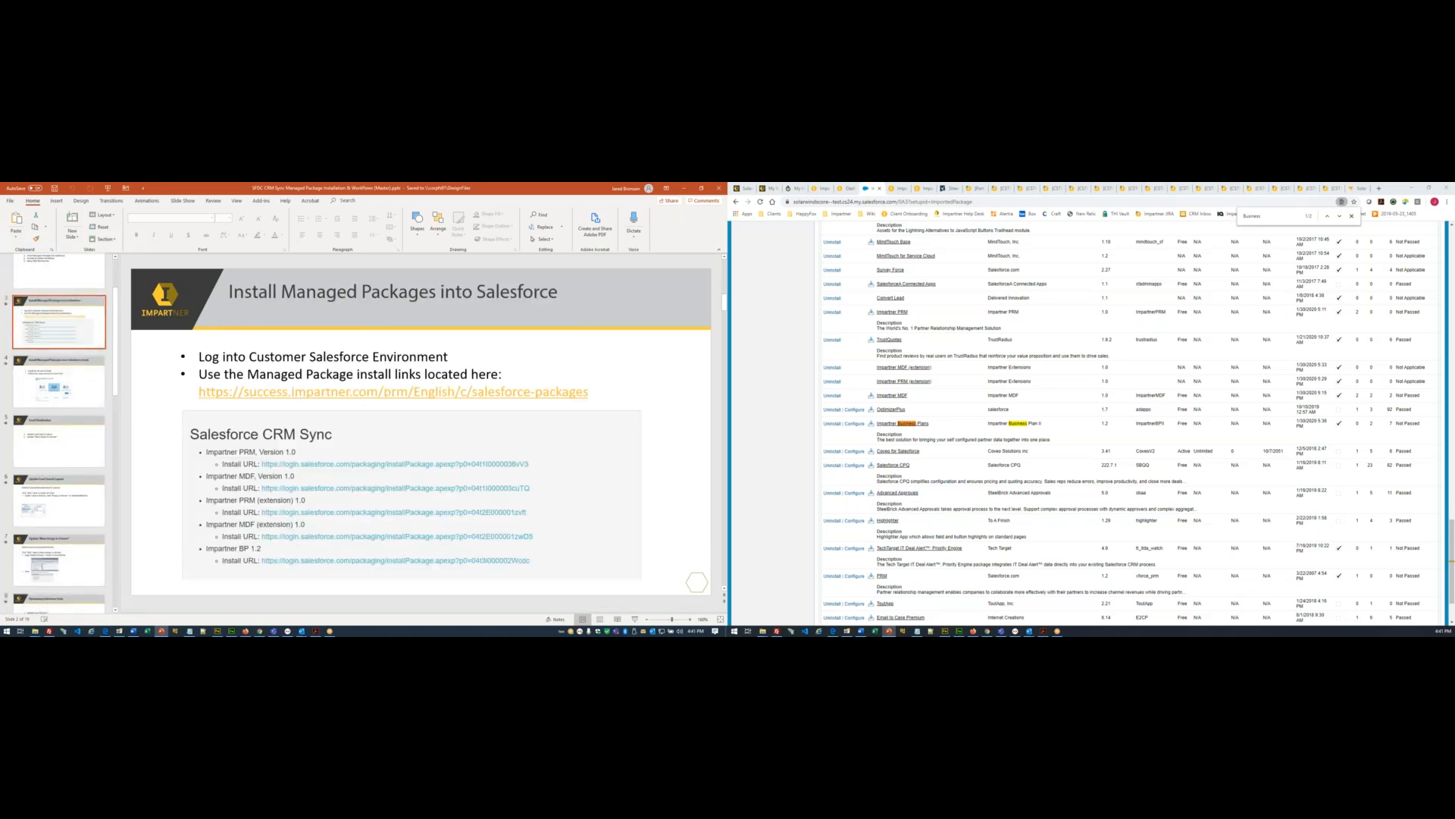
pyautogui.click(81, 382)
pyautogui.scroll(-1, 81, 415)
pyautogui.click(88, 409)
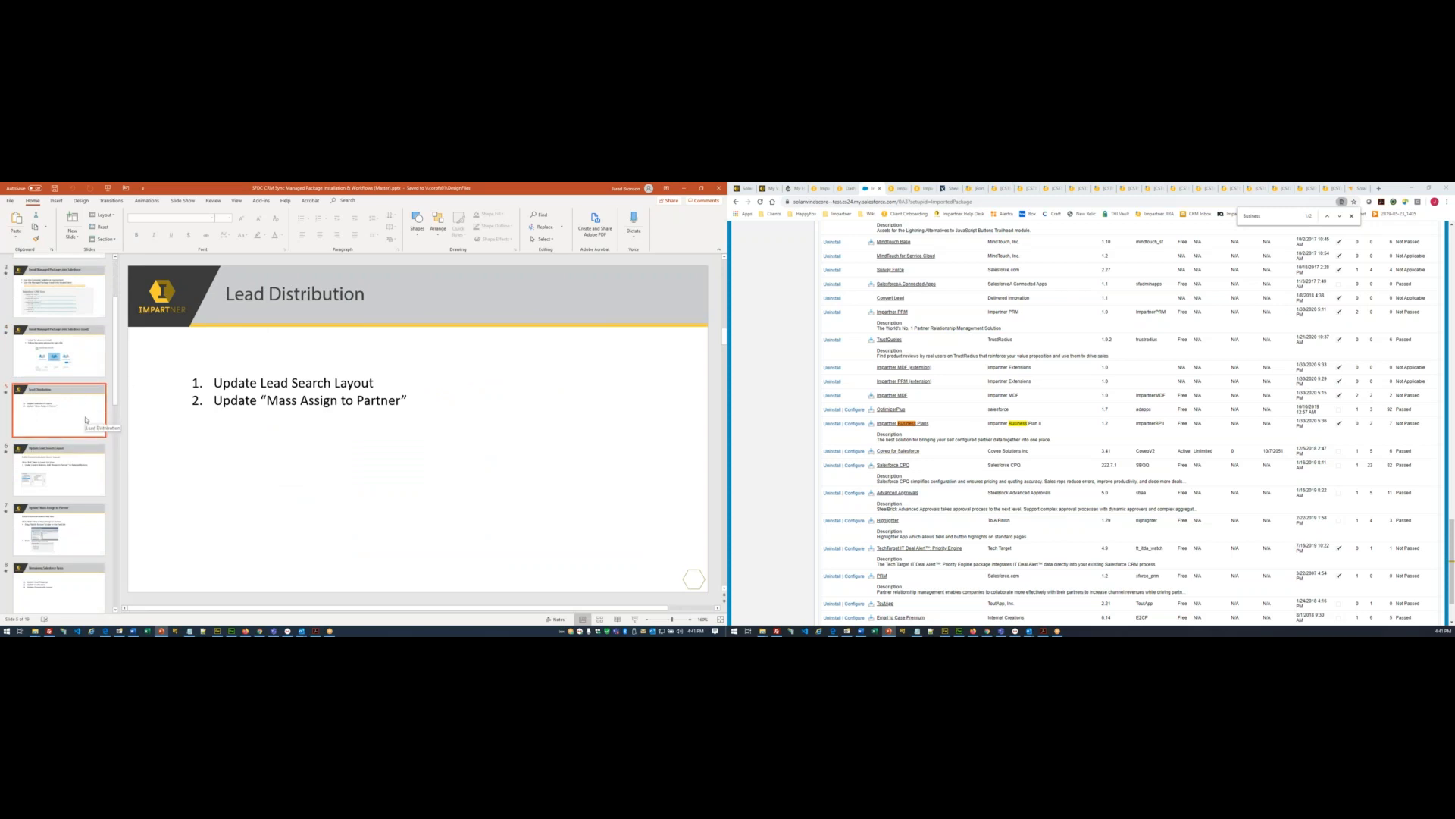
pyautogui.click(78, 483)
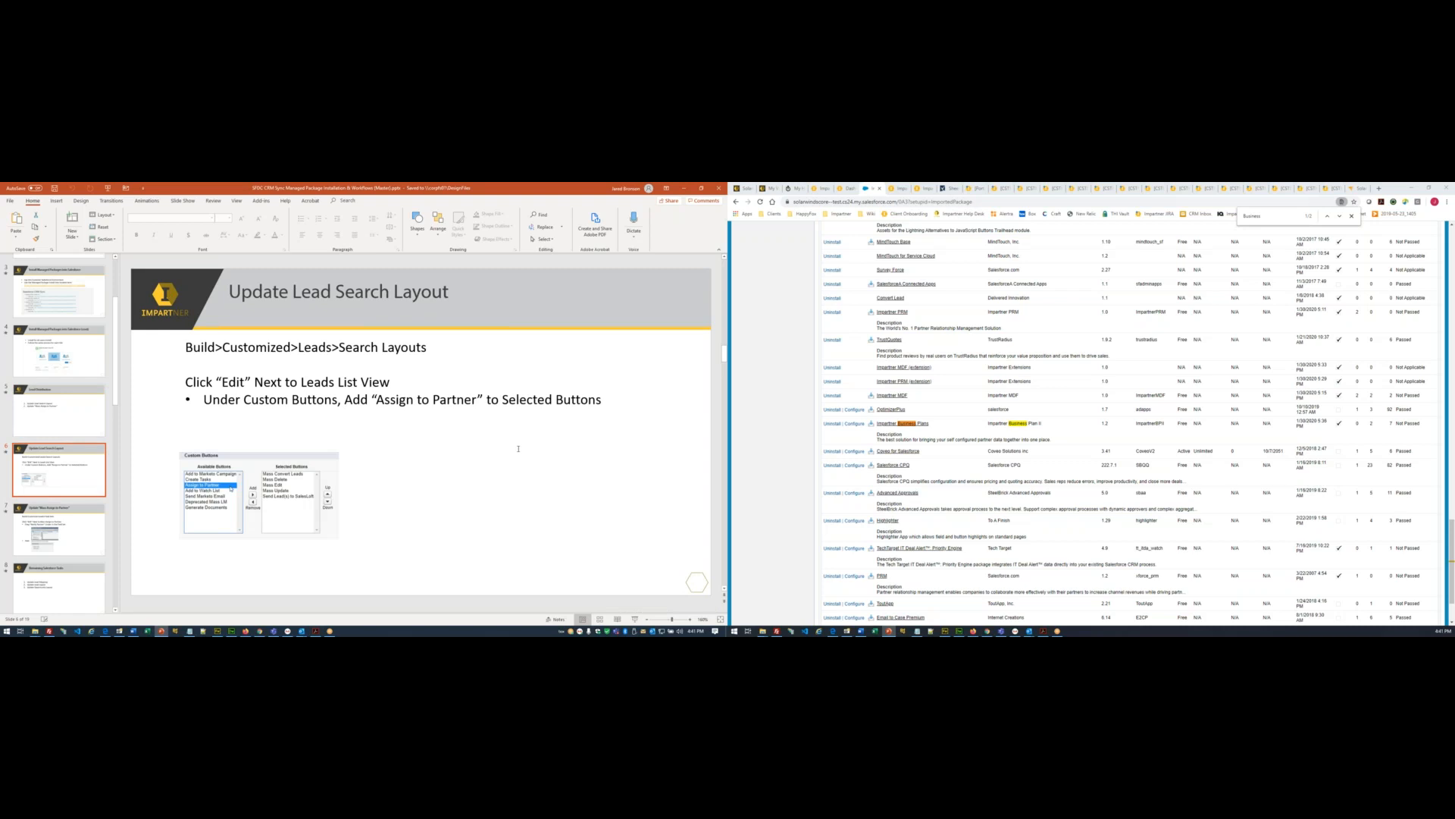
# - Navigate Setup to Customize > Leads > Search Layouts, dismissing the critical updates notice
pyautogui.scroll(20, 1130, 340)
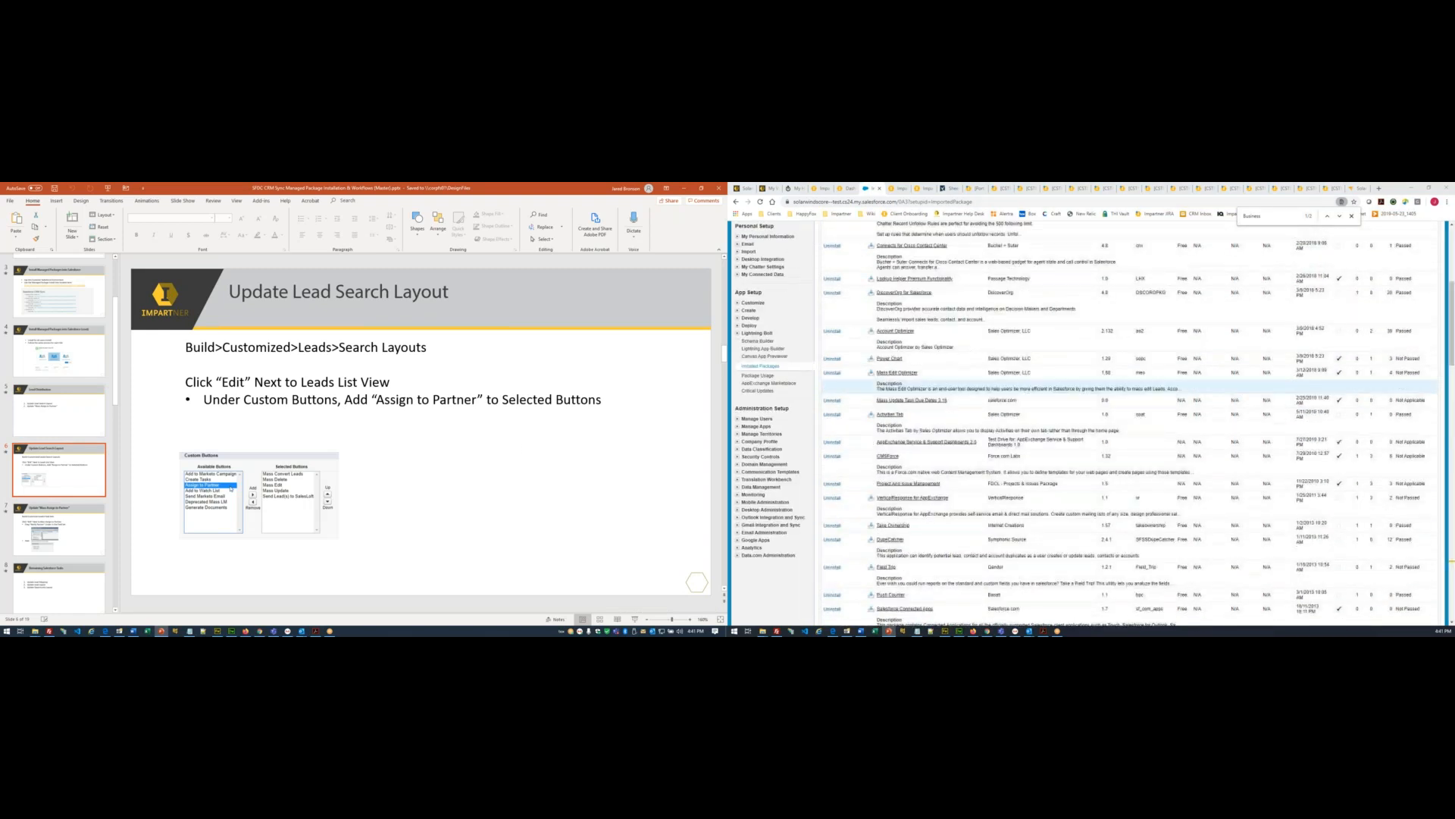
pyautogui.scroll(5, 946, 349)
pyautogui.scroll(-4, 849, 363)
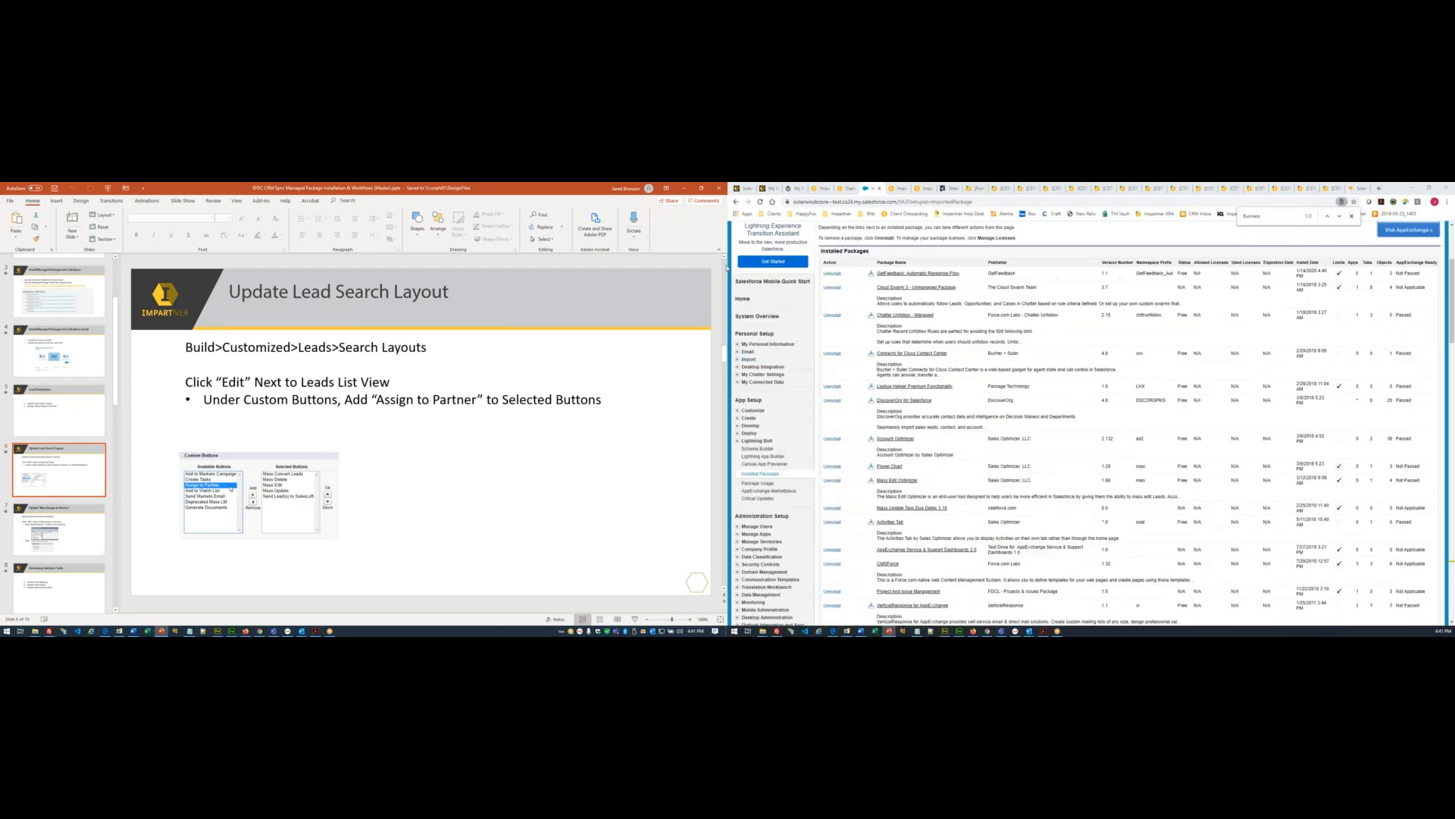
pyautogui.scroll(-2, 763, 359)
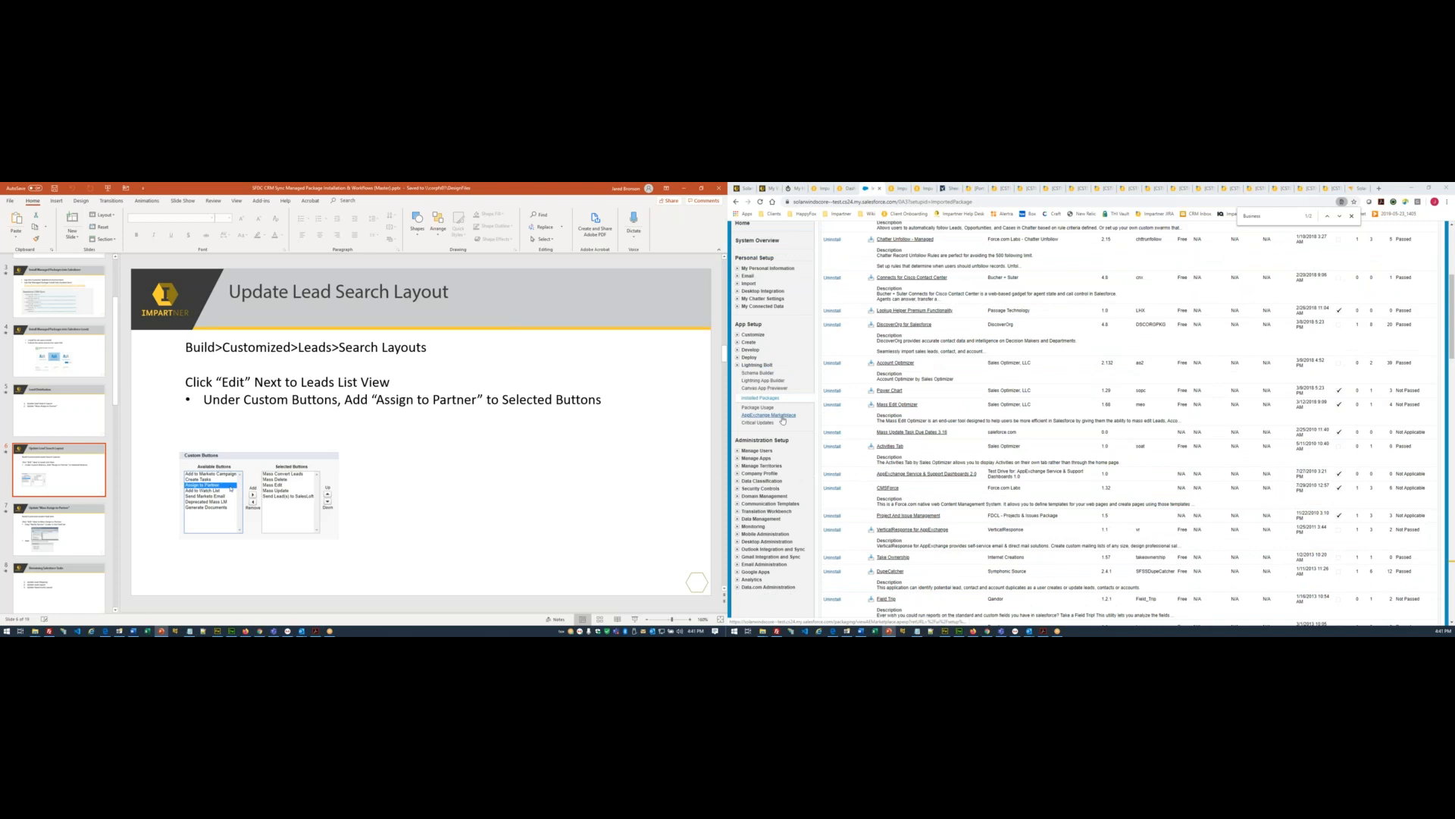
pyautogui.scroll(2, 783, 420)
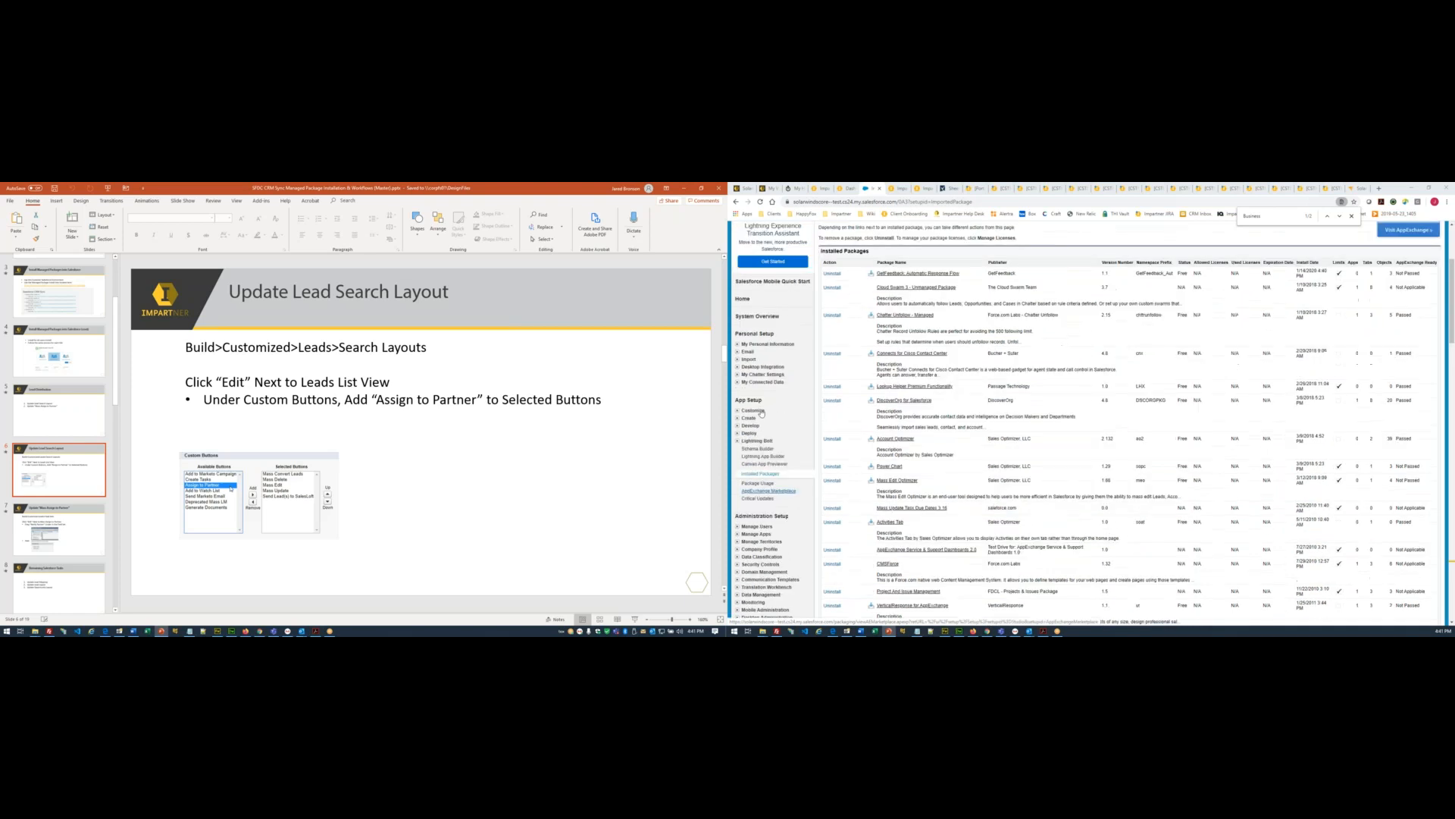
pyautogui.click(761, 410)
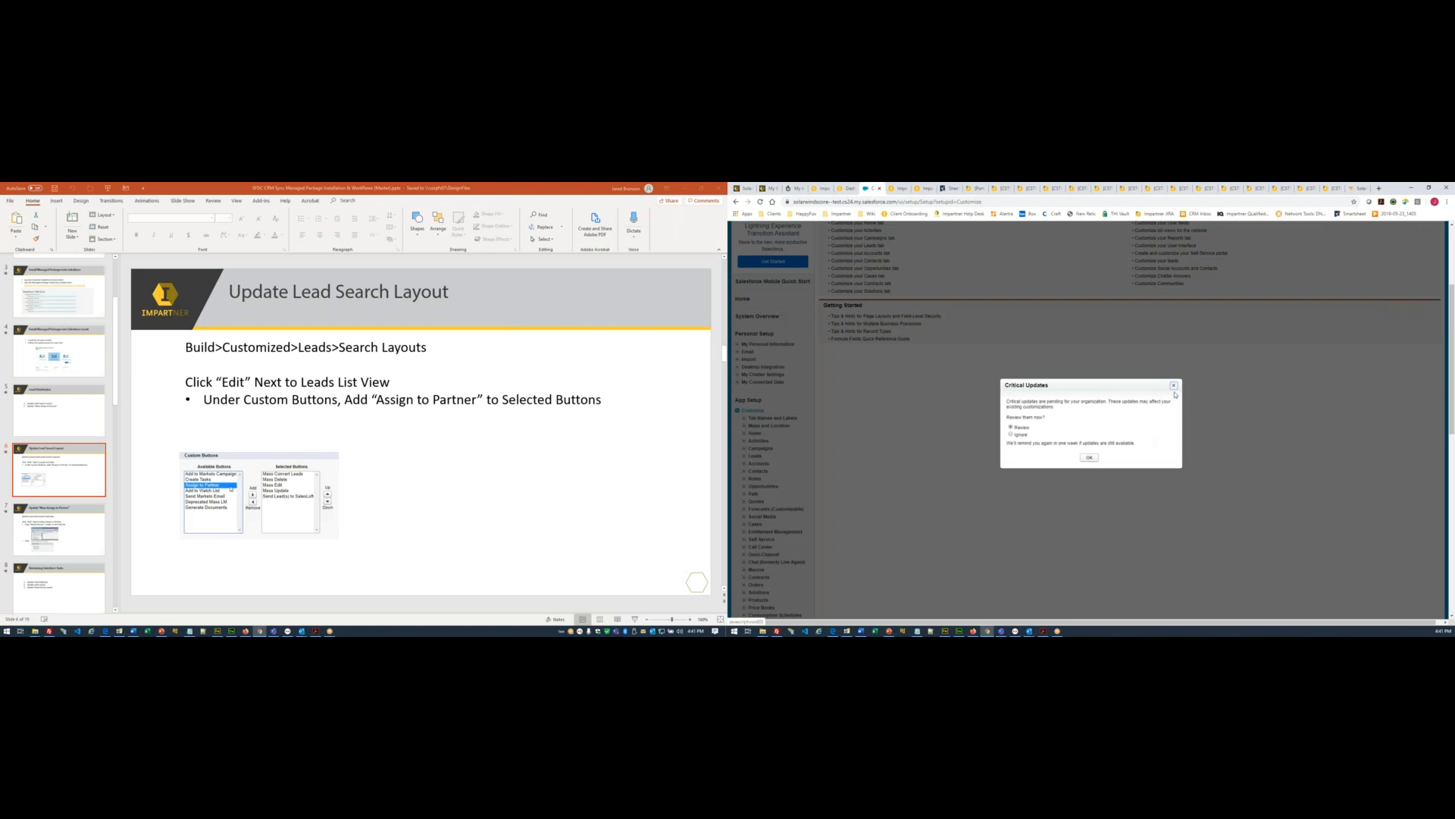
pyautogui.click(1174, 386)
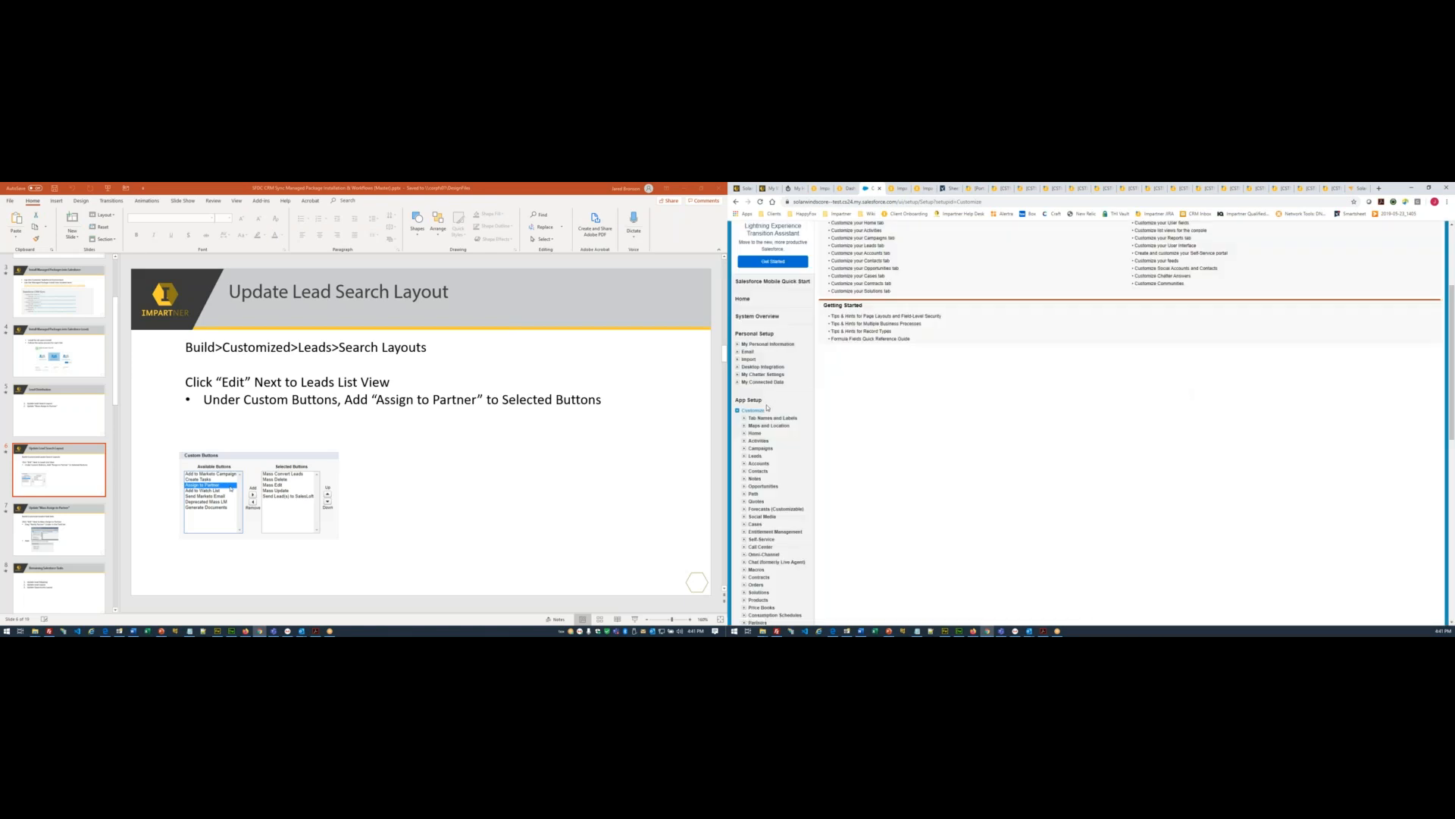
pyautogui.scroll(-3, 767, 407)
pyautogui.scroll(-1, 761, 487)
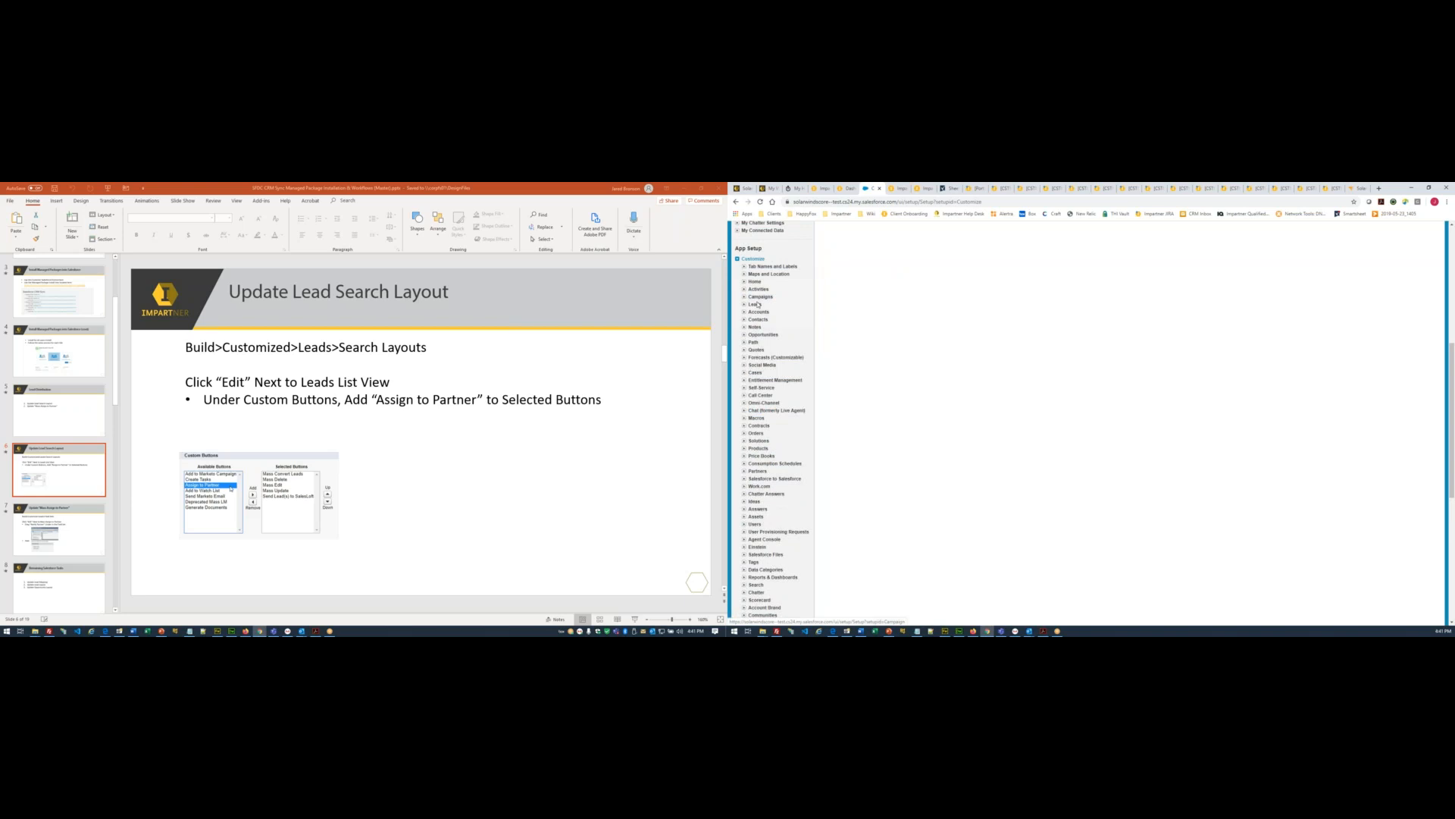
pyautogui.click(755, 304)
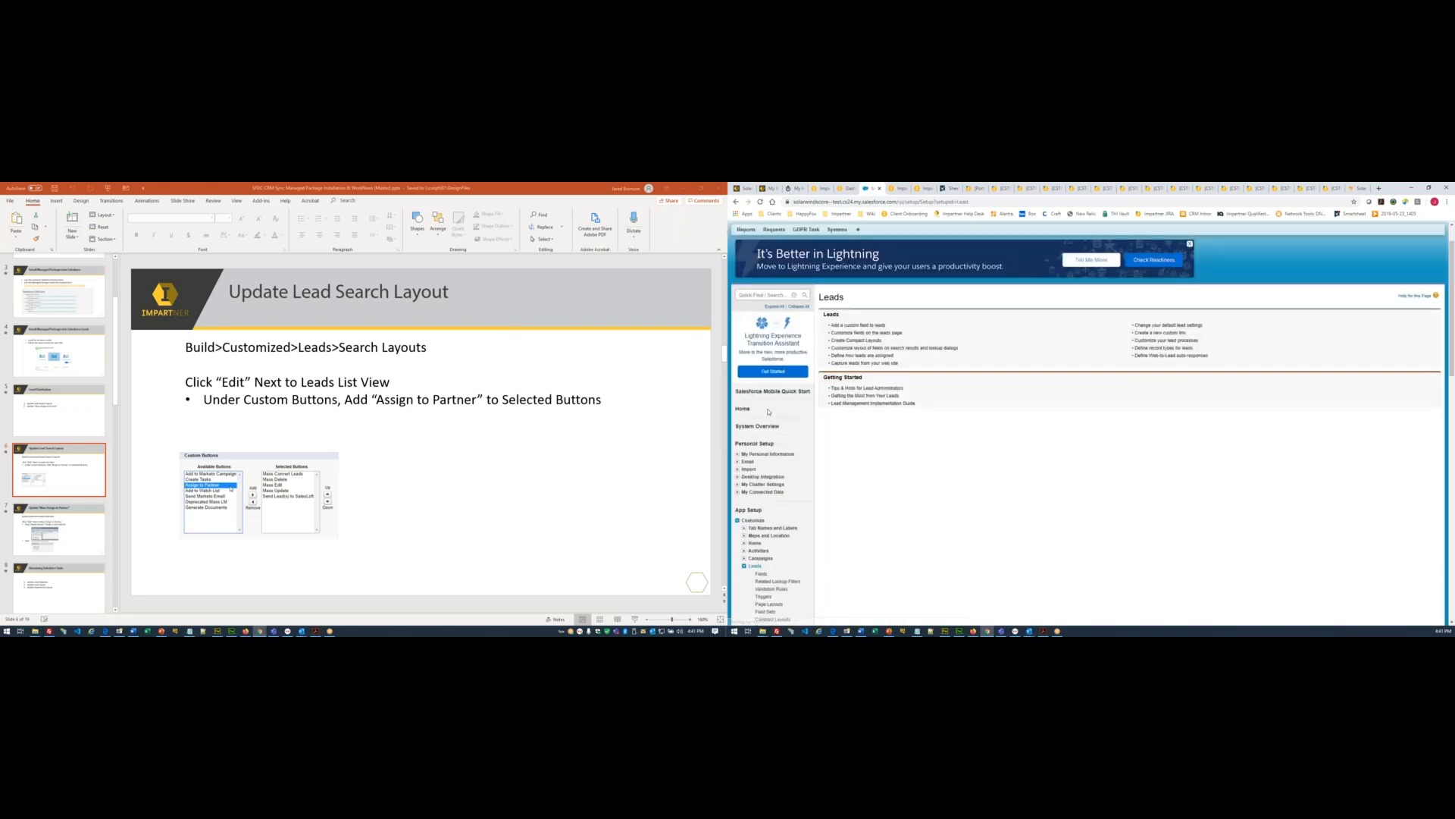
pyautogui.click(768, 403)
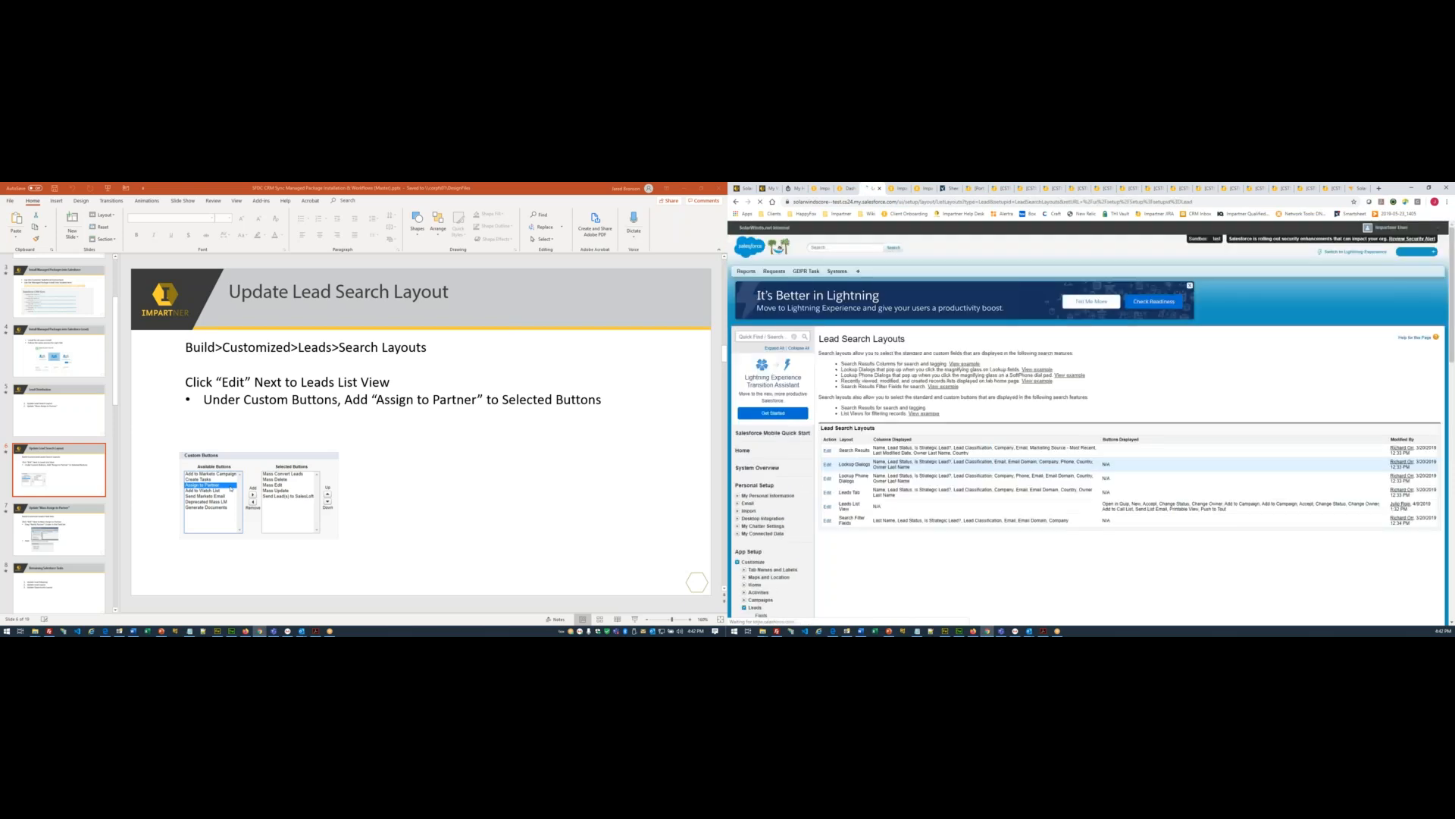
# - Add Assign to Partner to the Leads List View selected buttons and save the layout
pyautogui.scroll(-1, 1092, 419)
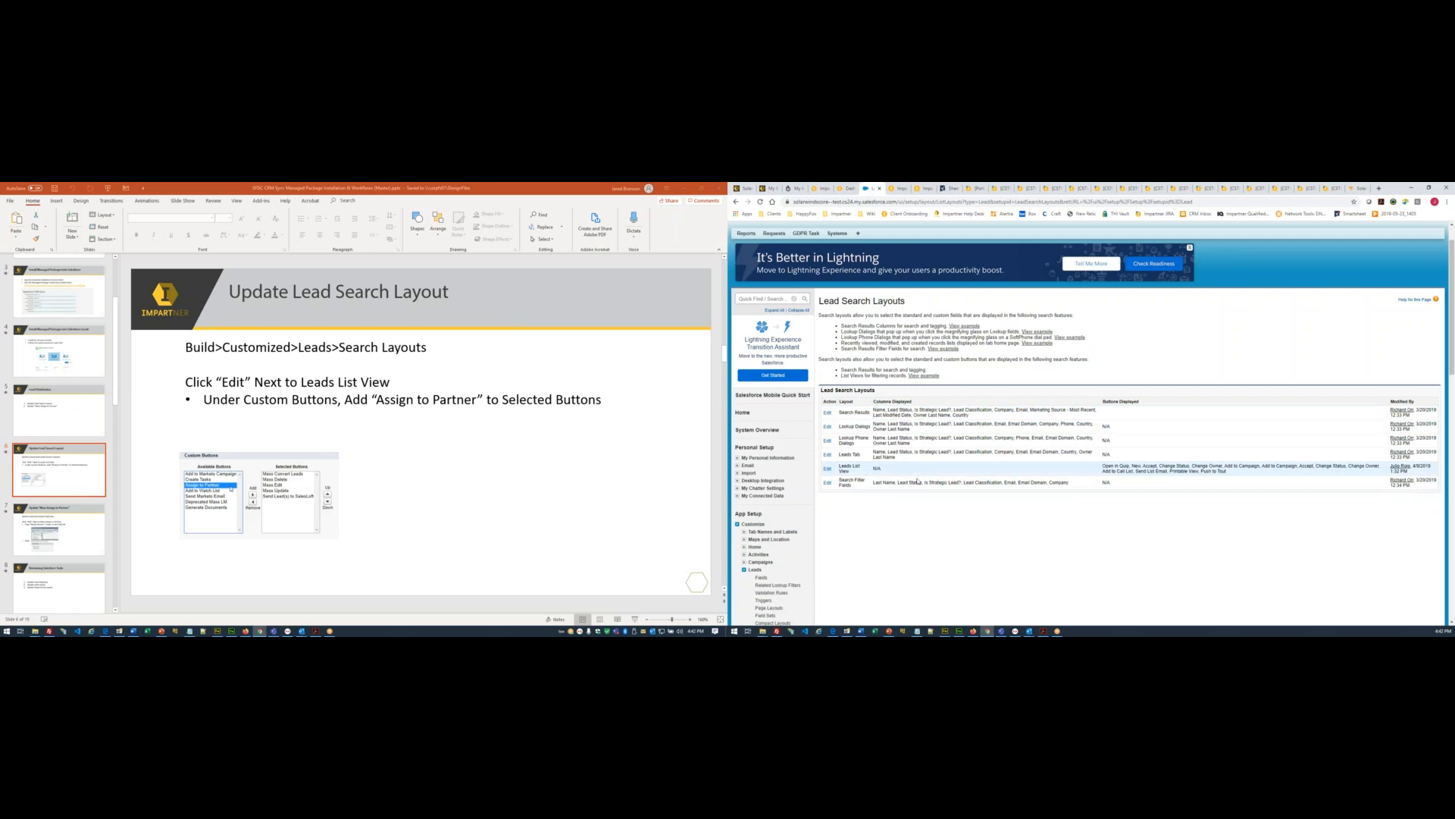
pyautogui.click(828, 469)
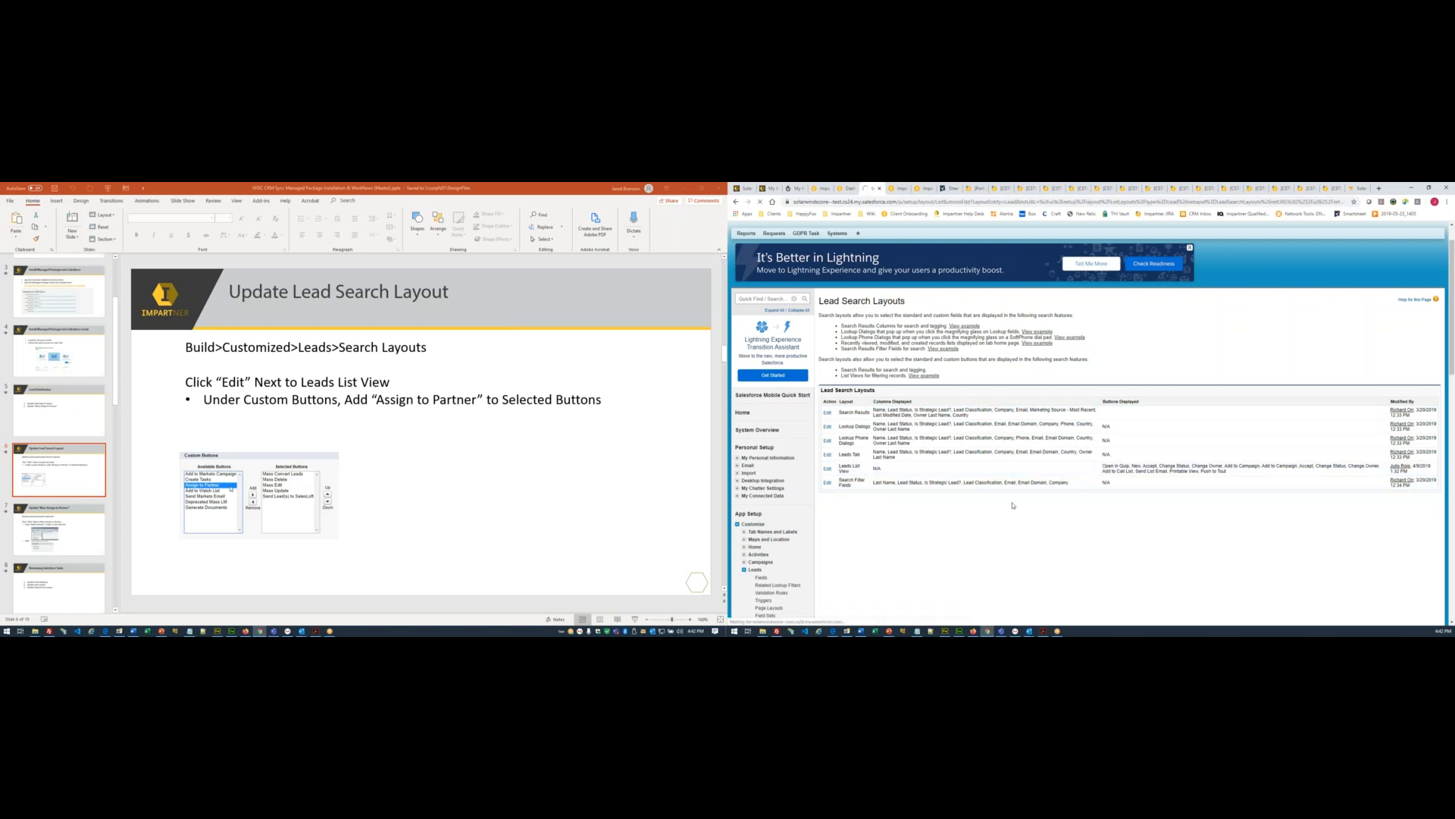
pyautogui.scroll(-2, 832, 462)
pyautogui.click(842, 432)
pyautogui.click(895, 449)
pyautogui.scroll(-5, 1061, 455)
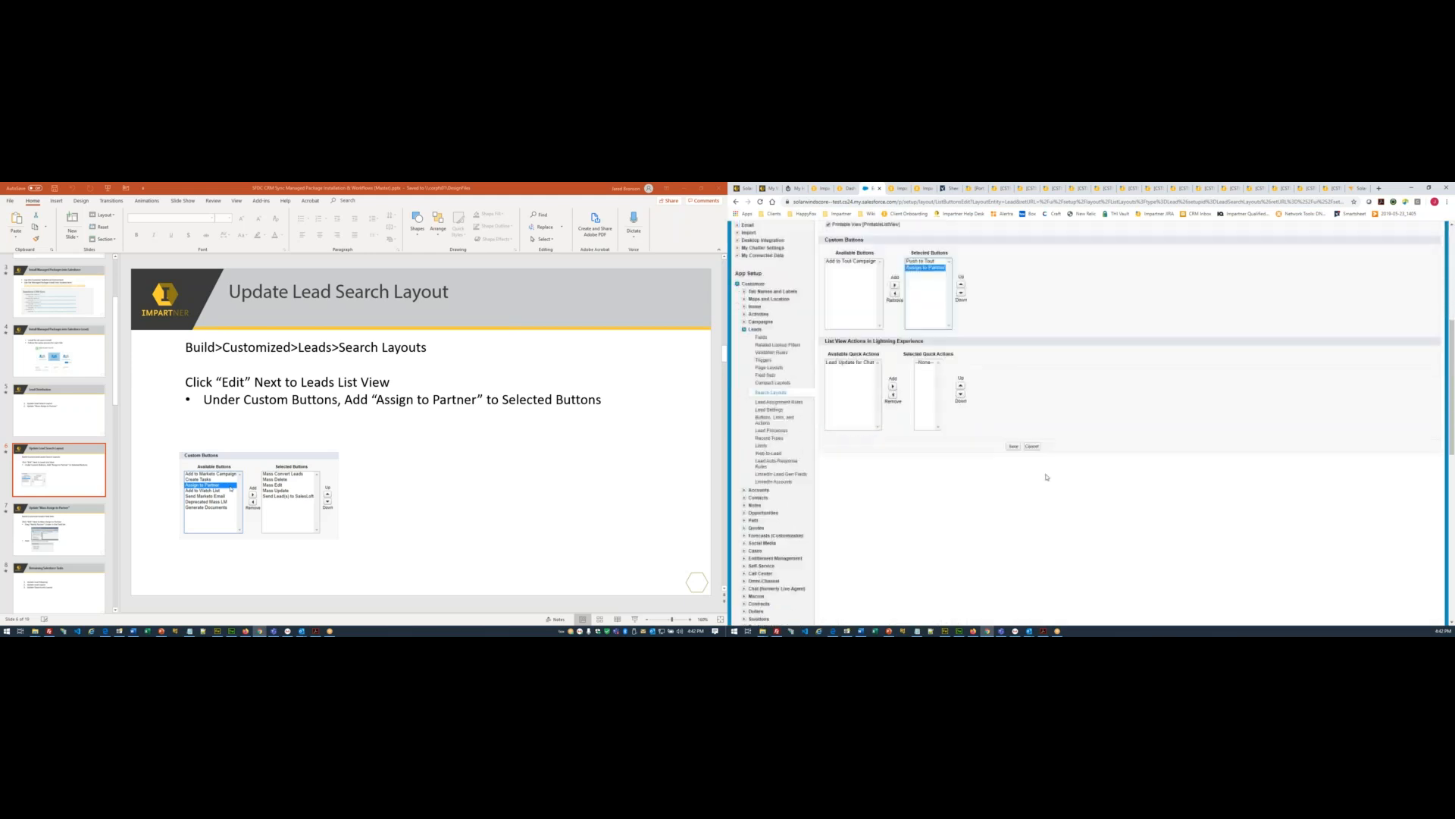
pyautogui.click(1014, 422)
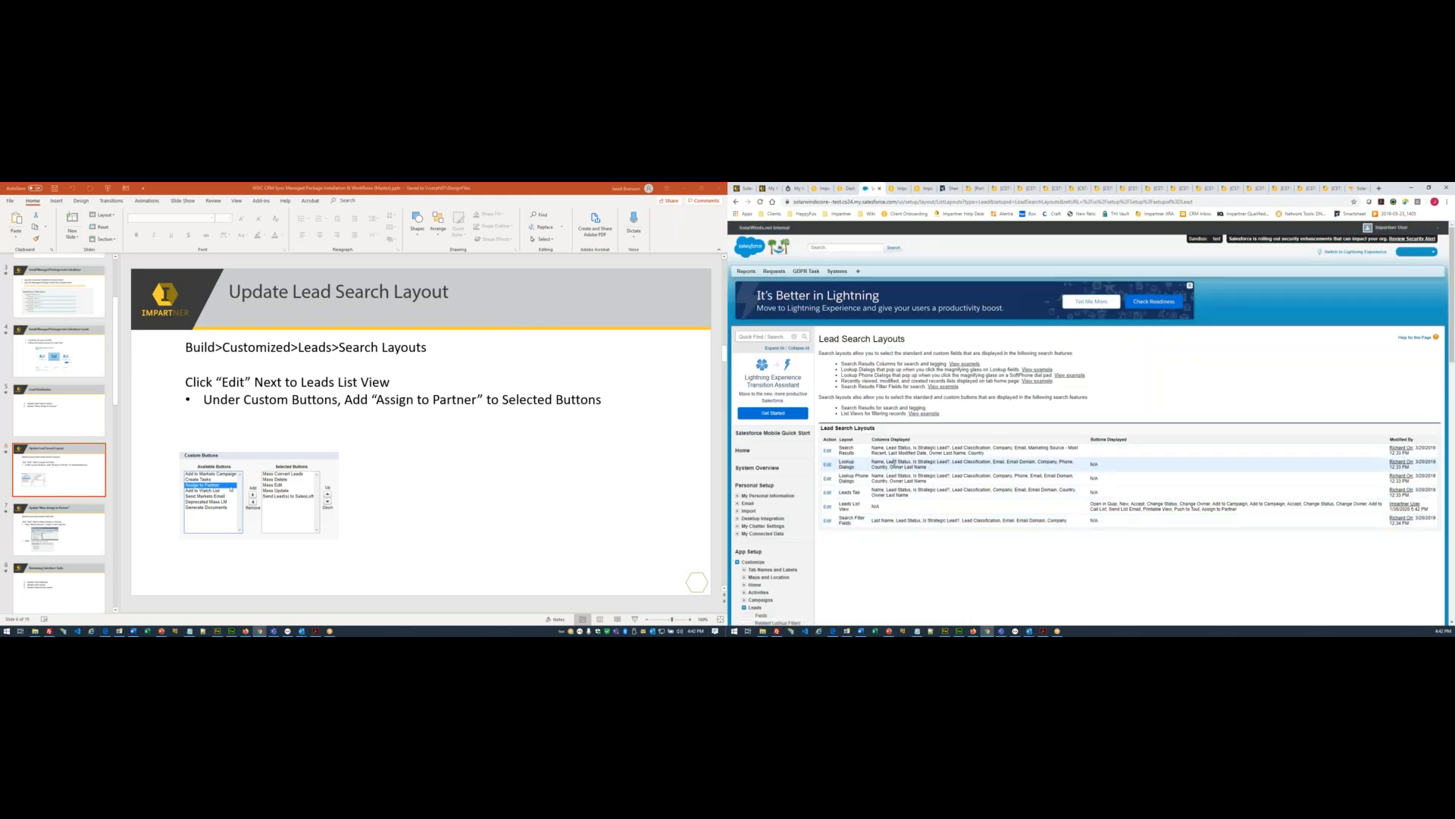
pyautogui.click(133, 631)
pyautogui.moveTo(174, 430); pyautogui.dragTo(107, 424)
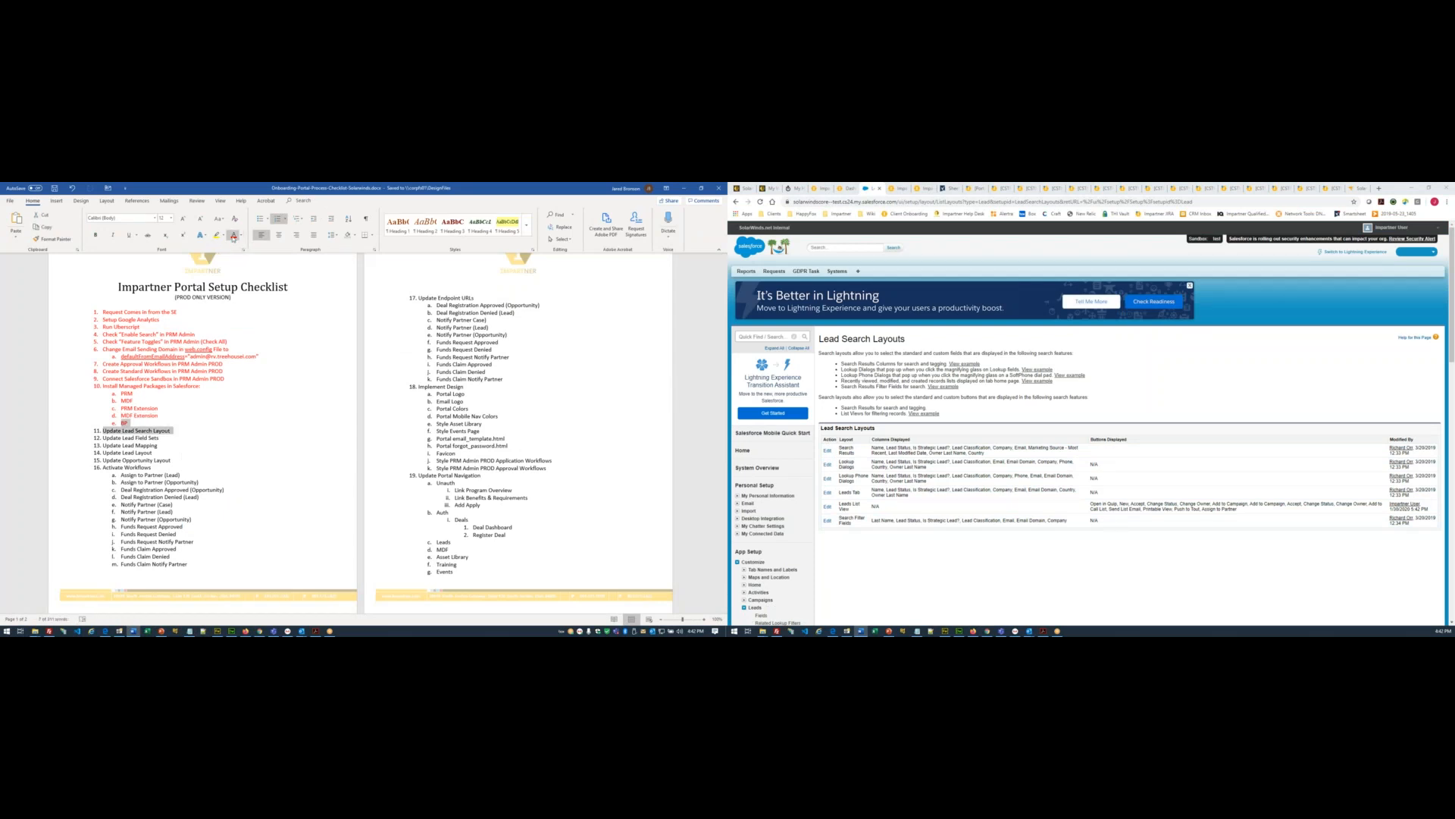
# - Mark checklist item 11, Update Lead Search Layout, red in Word and deselect it
pyautogui.click(177, 534)
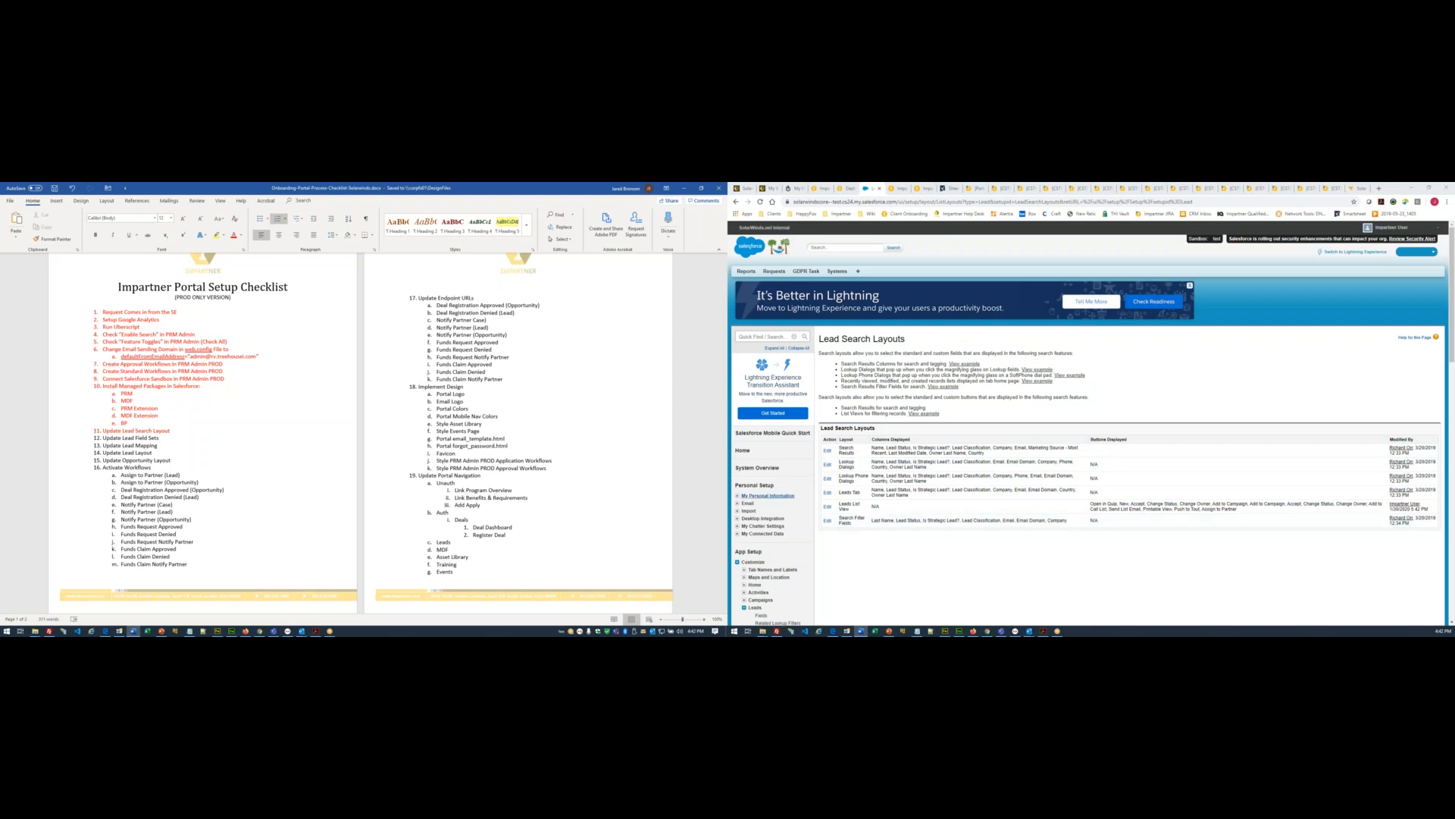
pyautogui.scroll(-1, 1018, 503)
pyautogui.scroll(-1, 145, 470)
# - Bring up the Update Mass Assign to Partner instruction slide in PowerPoint
pyautogui.click(162, 630)
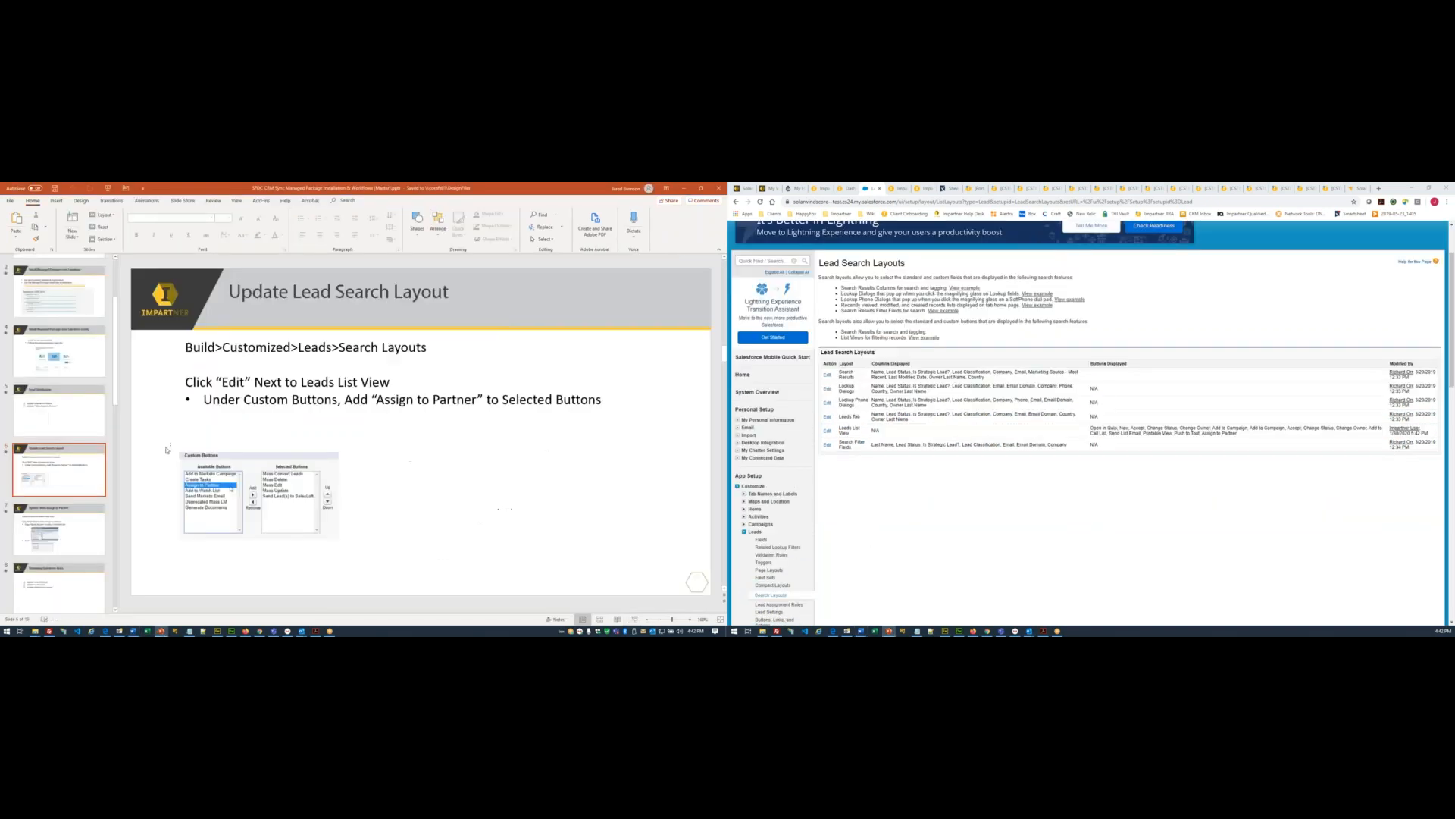
pyautogui.click(55, 567)
pyautogui.click(55, 448)
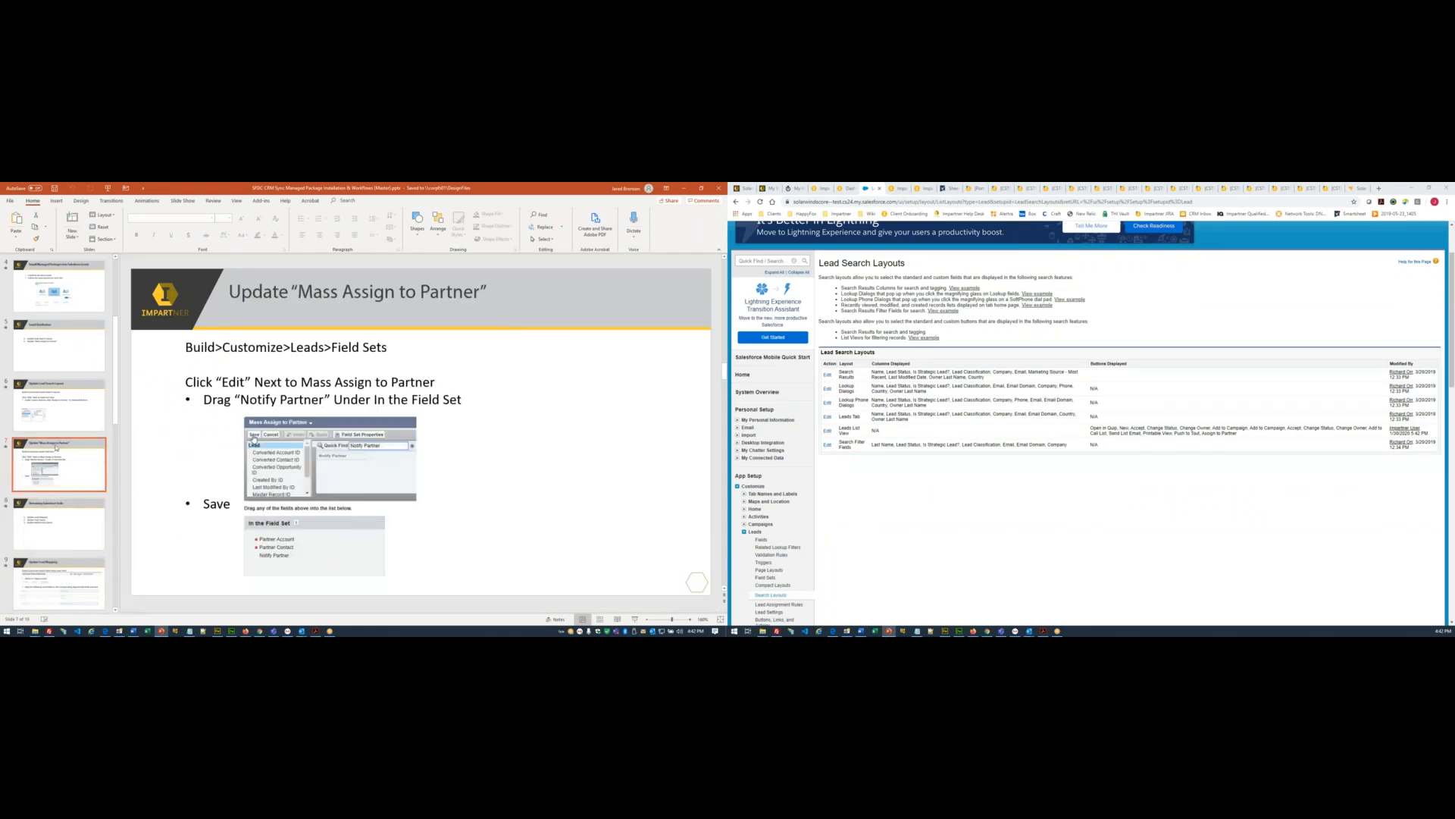
pyautogui.scroll(-1, 784, 455)
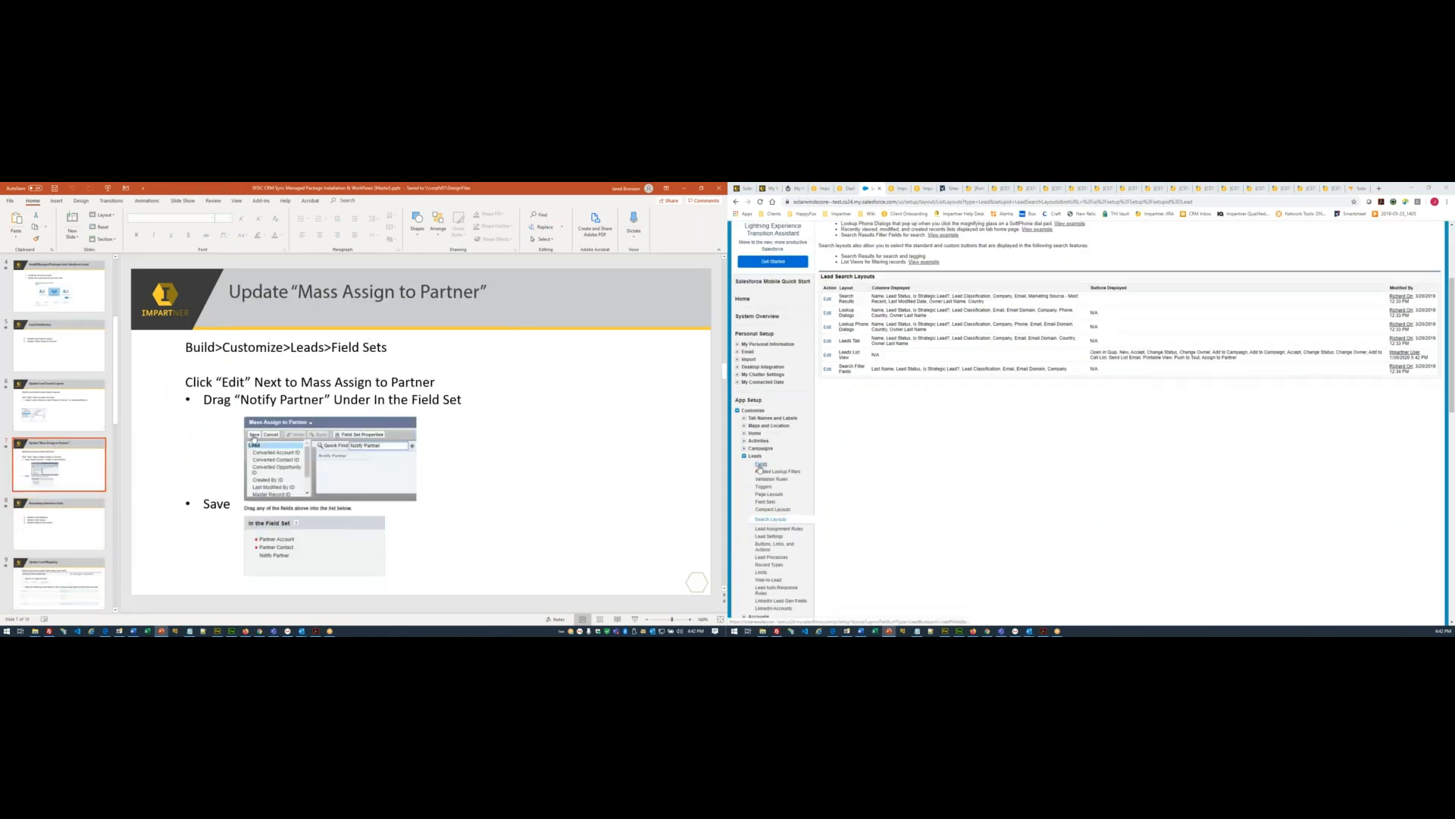
# - Search 'Notify' and add Notify Partner below Partner Contact in the Mass Assign to Partner field set, then save
pyautogui.click(760, 465)
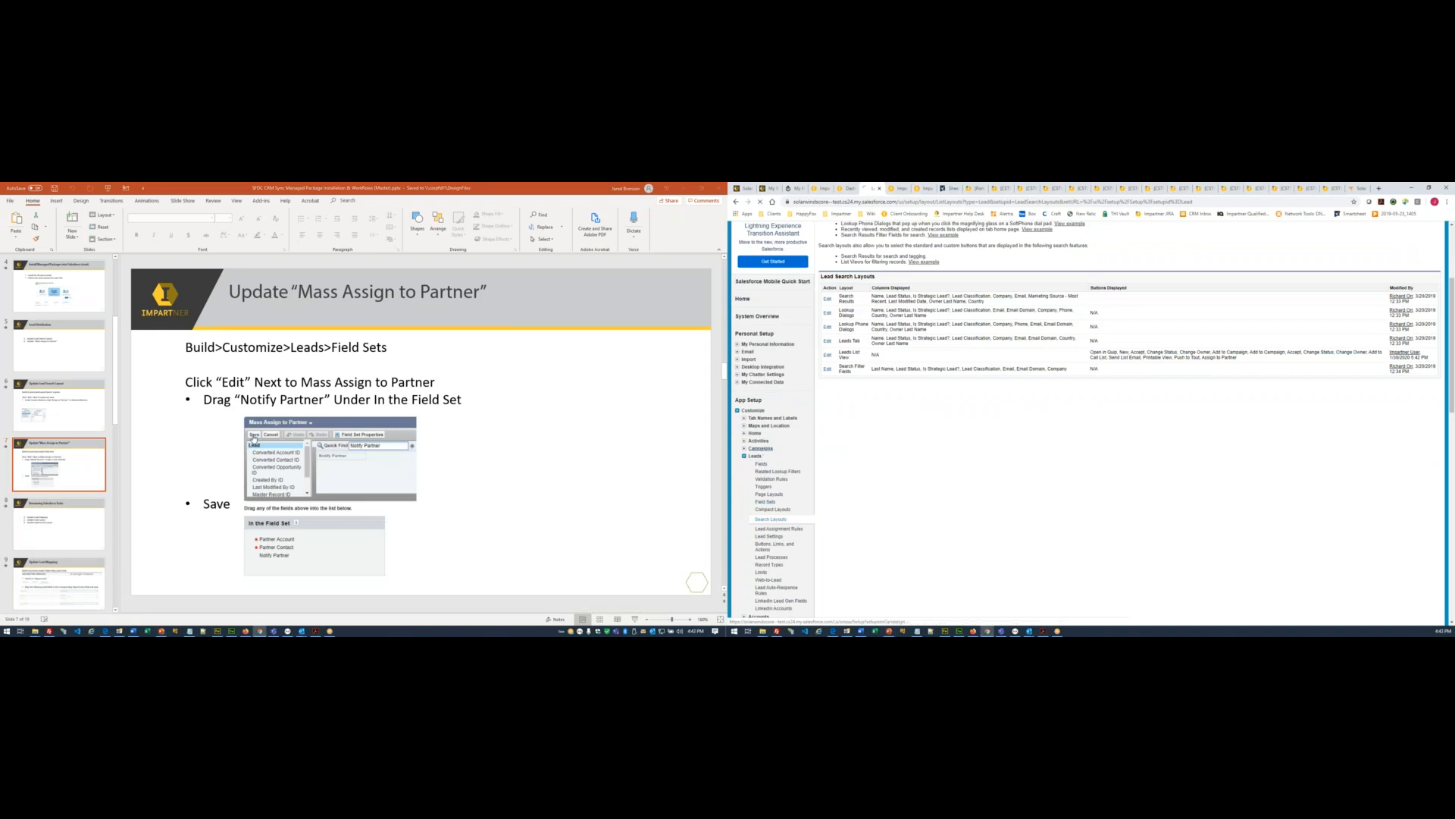
pyautogui.click(827, 389)
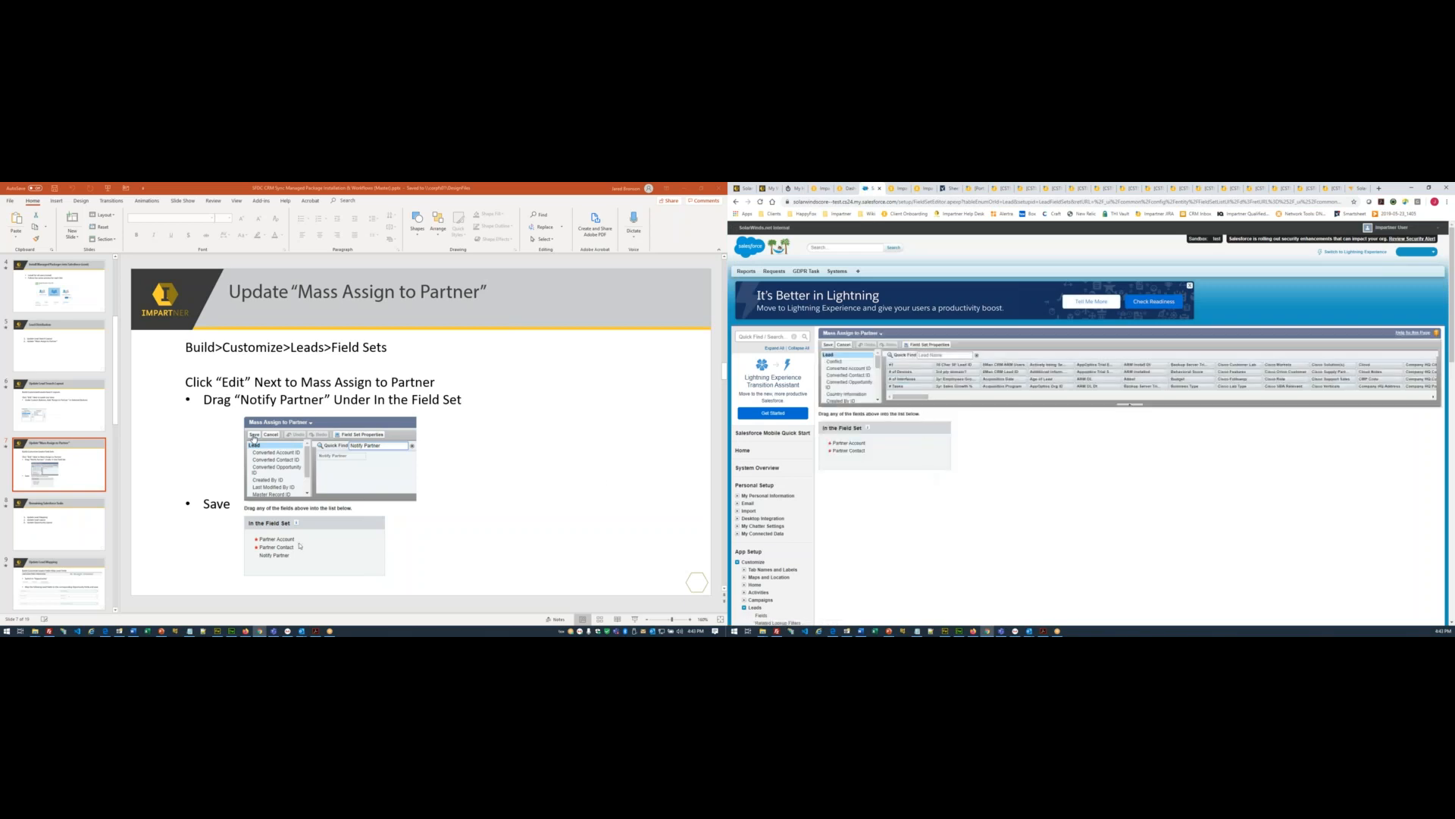
pyautogui.click(949, 355)
pyautogui.write('Notify')
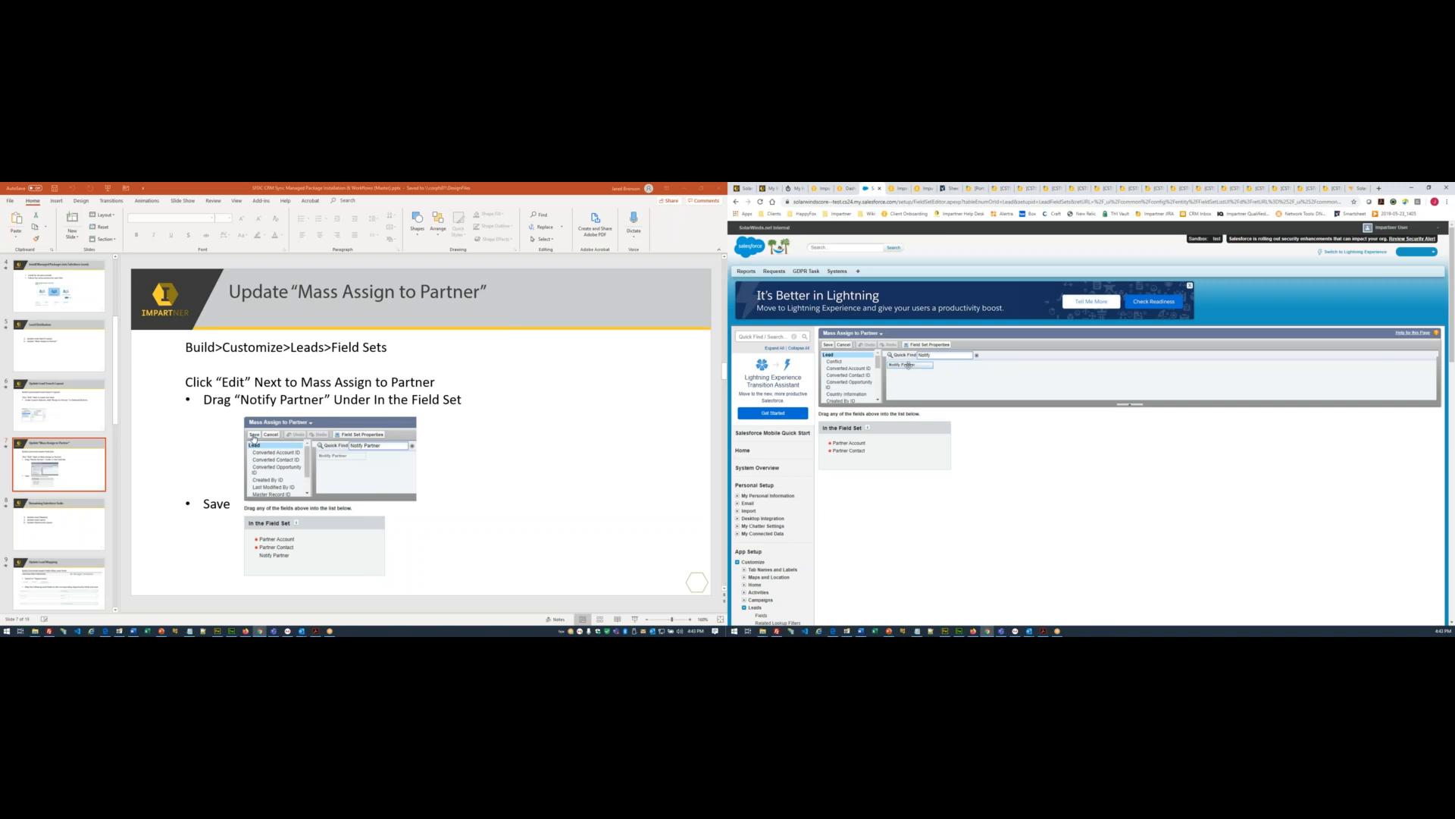
pyautogui.moveTo(910, 365); pyautogui.dragTo(889, 460)
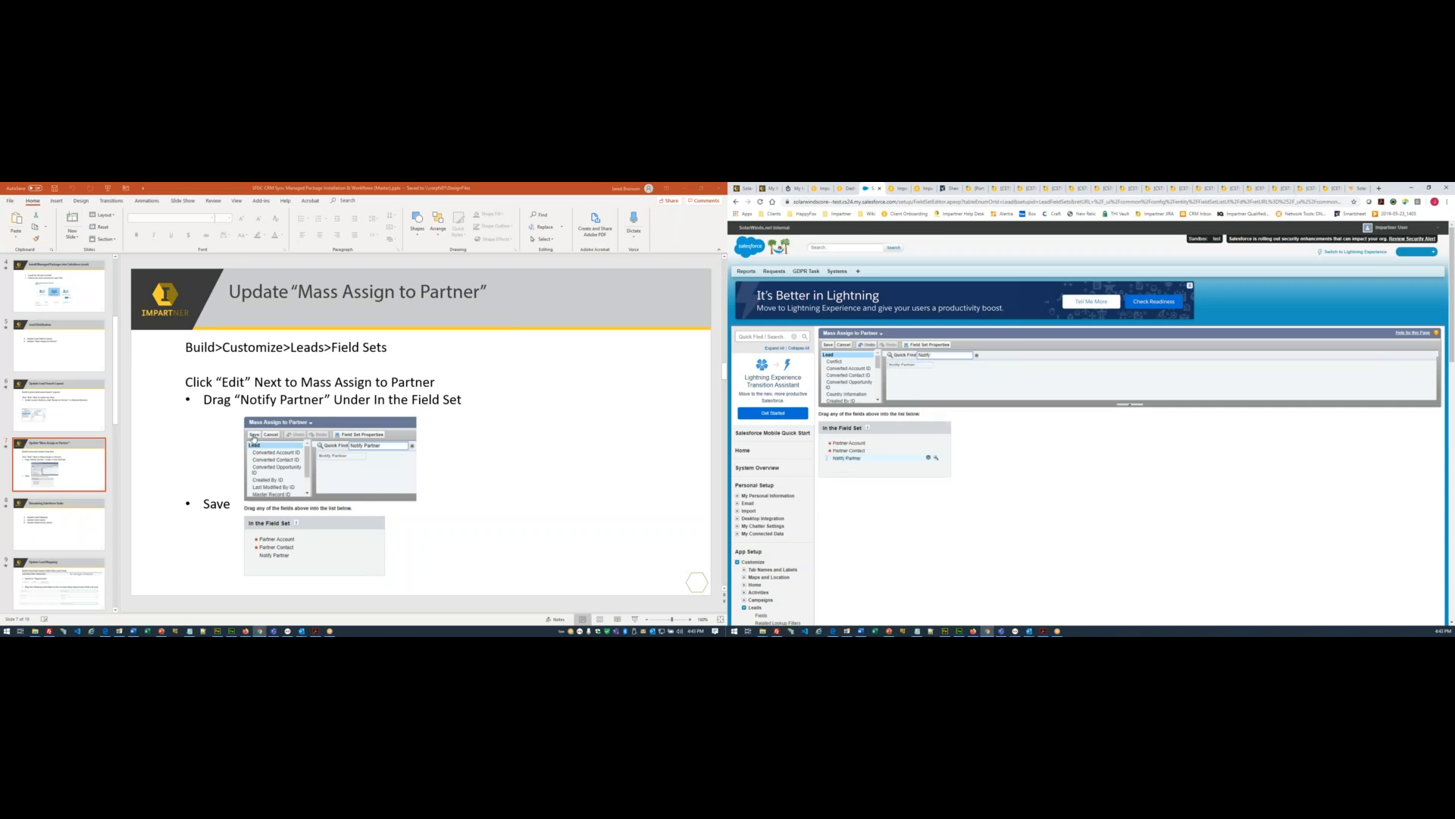
pyautogui.click(828, 345)
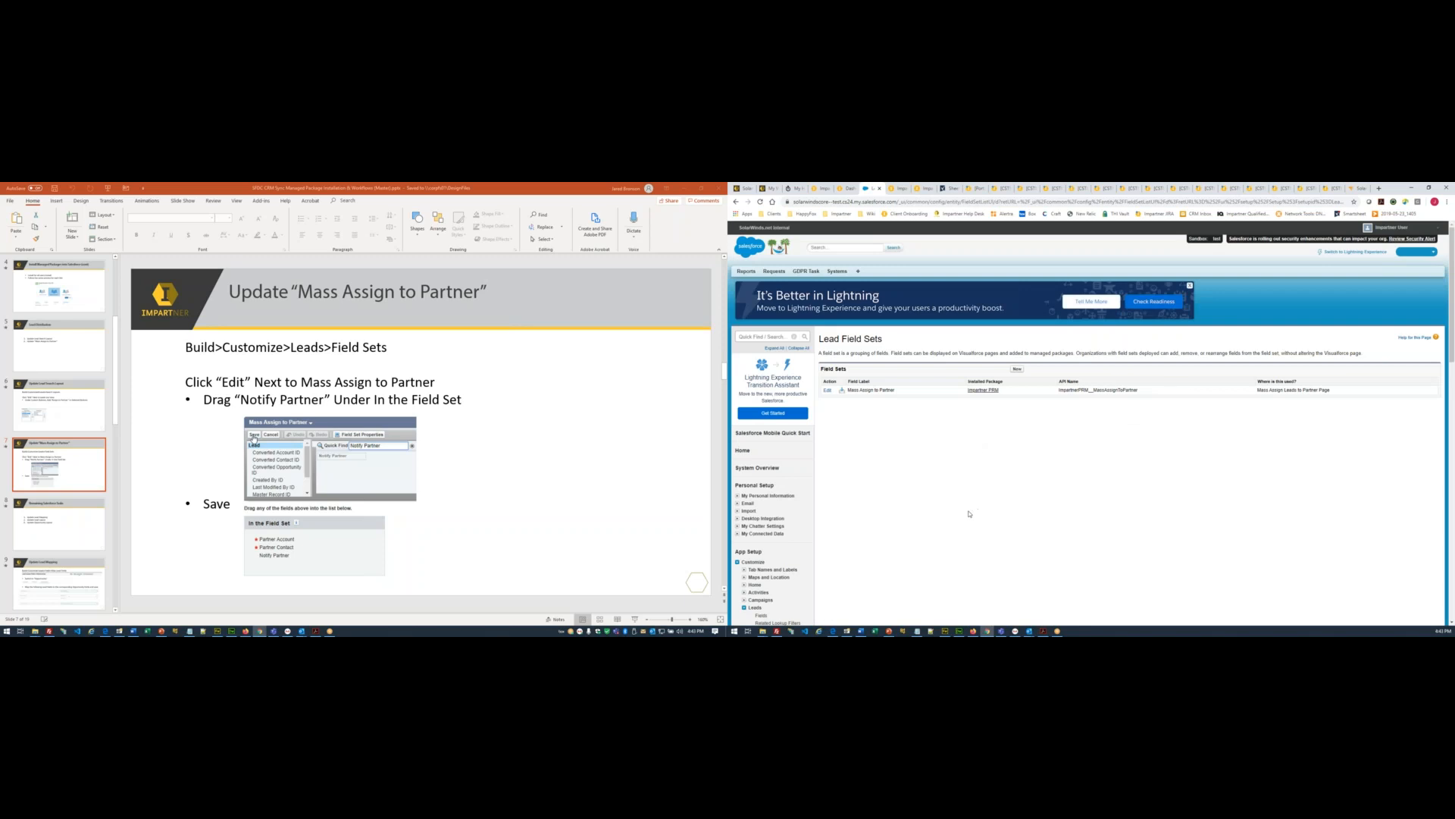
pyautogui.click(60, 509)
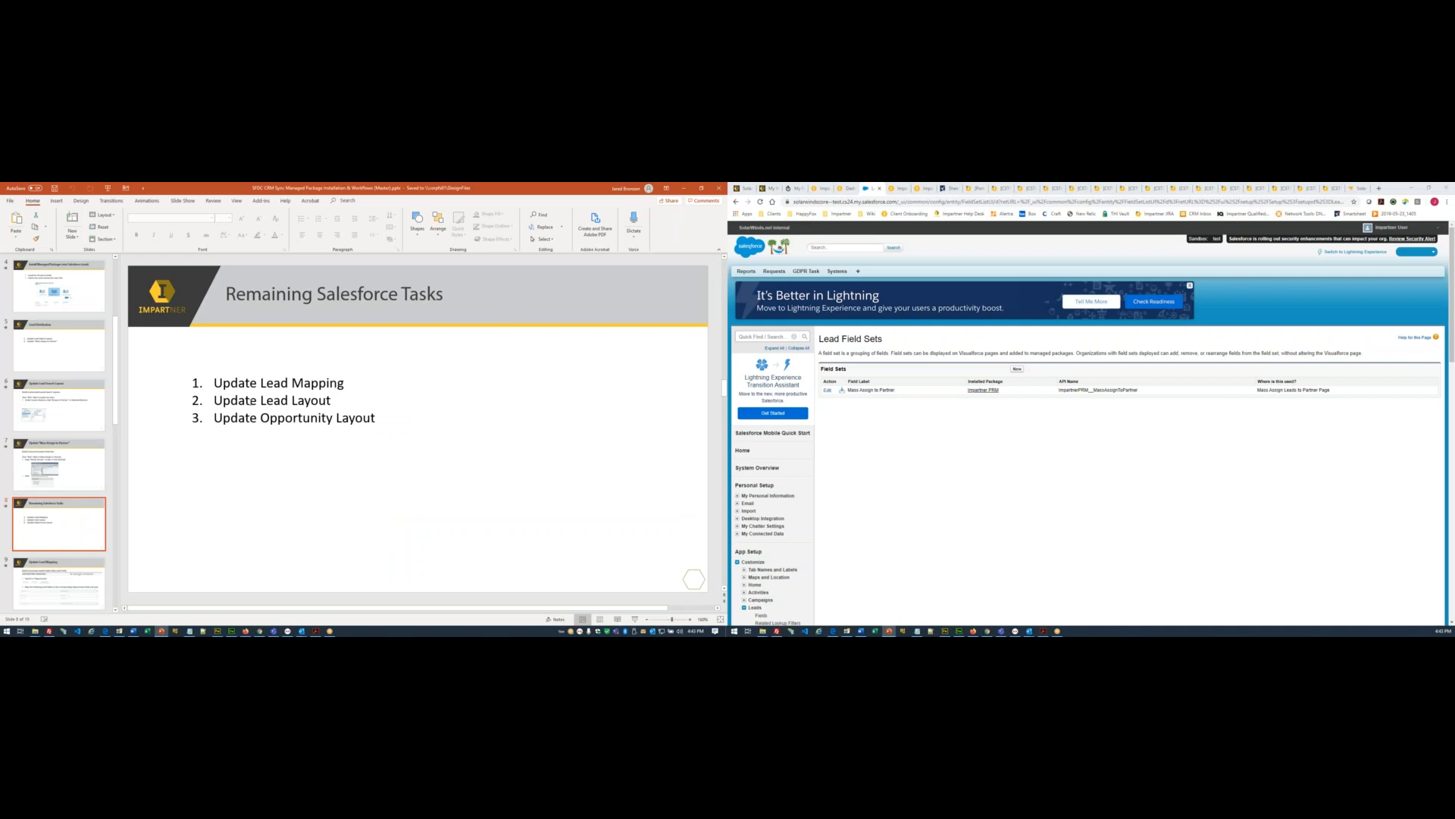
# - Display slide 9, Update Lead Mapping, with its Lead-to-Opportunity field mapping instructions
pyautogui.click(75, 576)
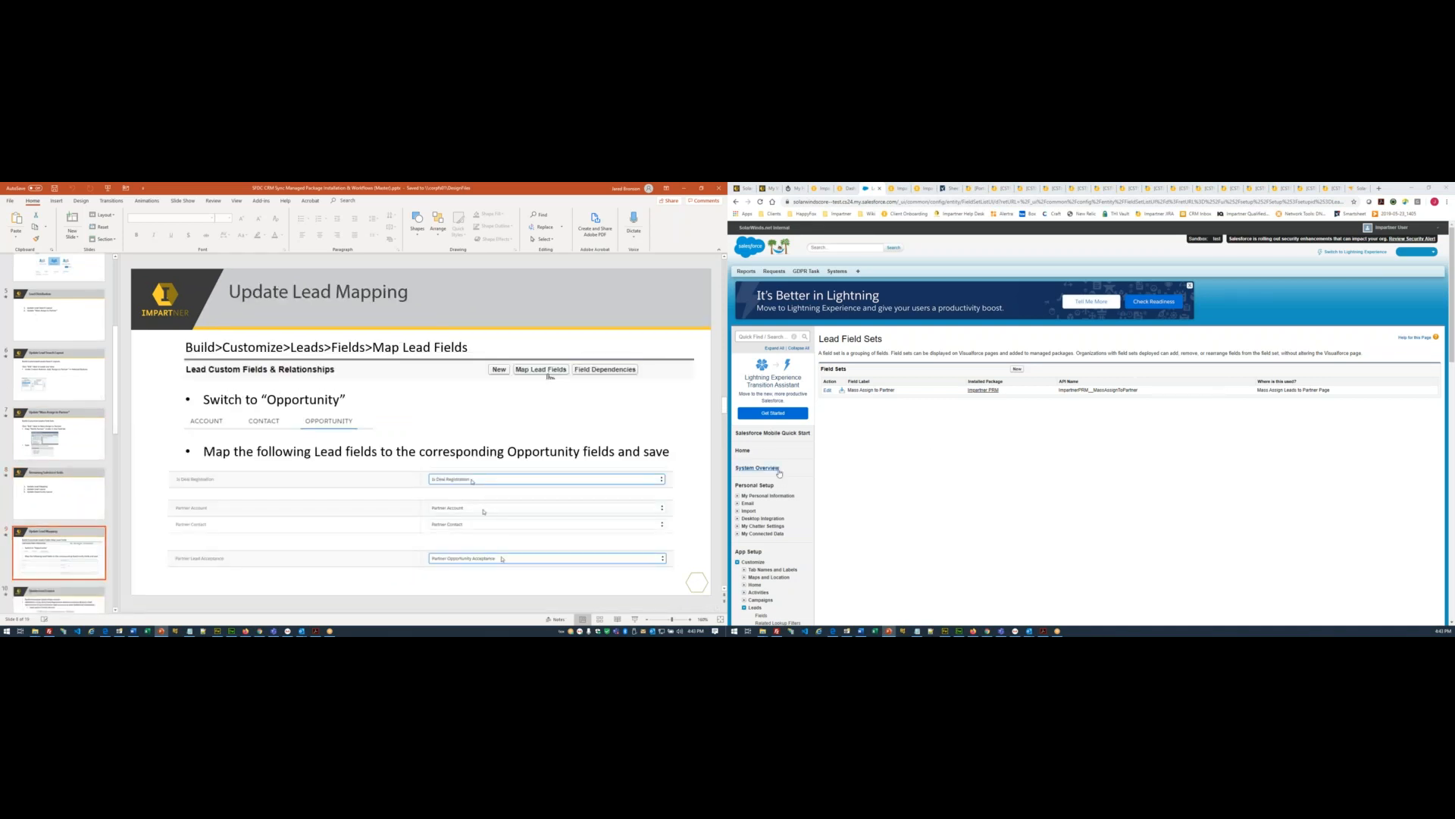
pyautogui.scroll(-1, 781, 470)
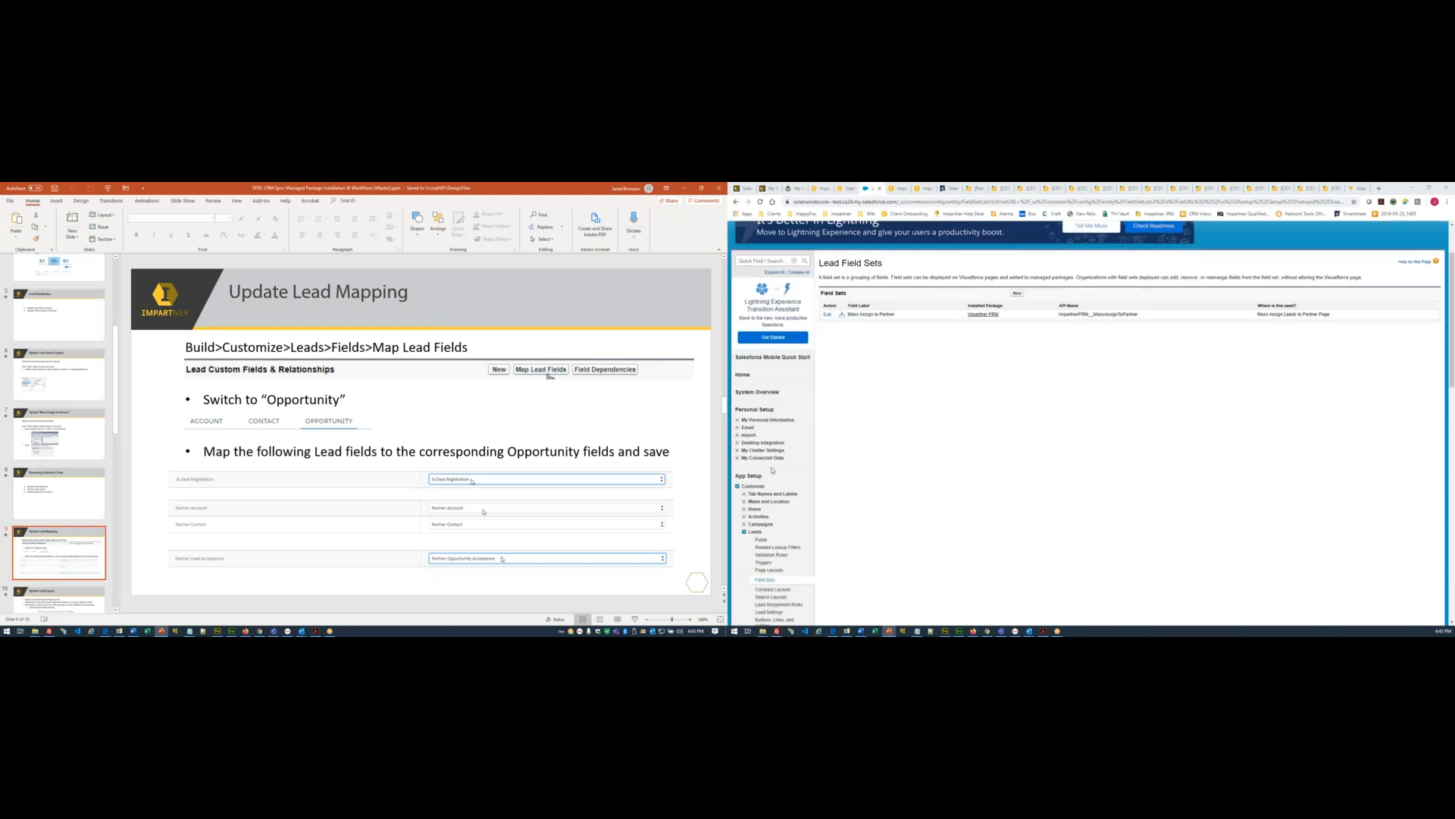
pyautogui.scroll(-1, 778, 470)
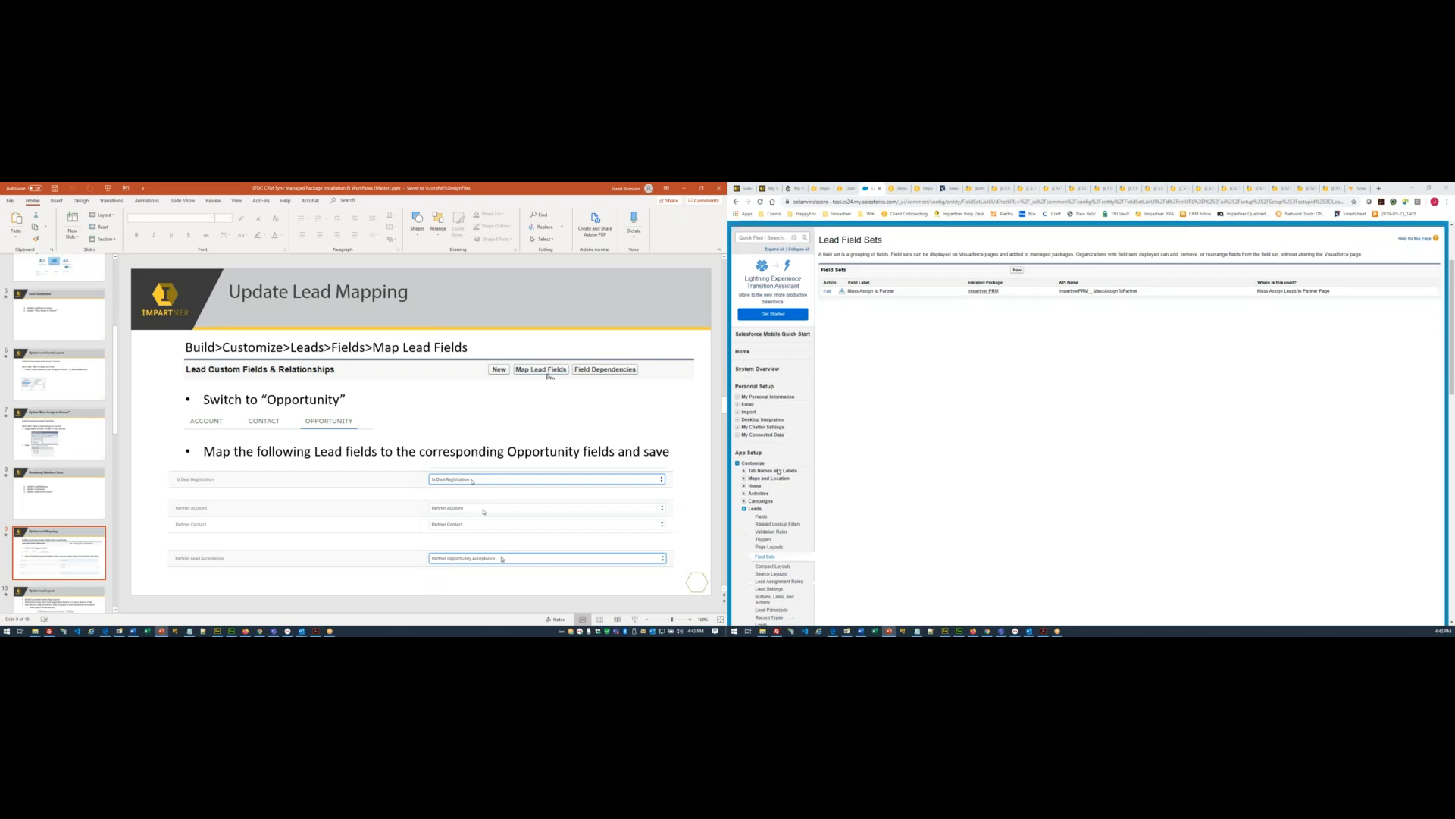
pyautogui.scroll(-1, 778, 471)
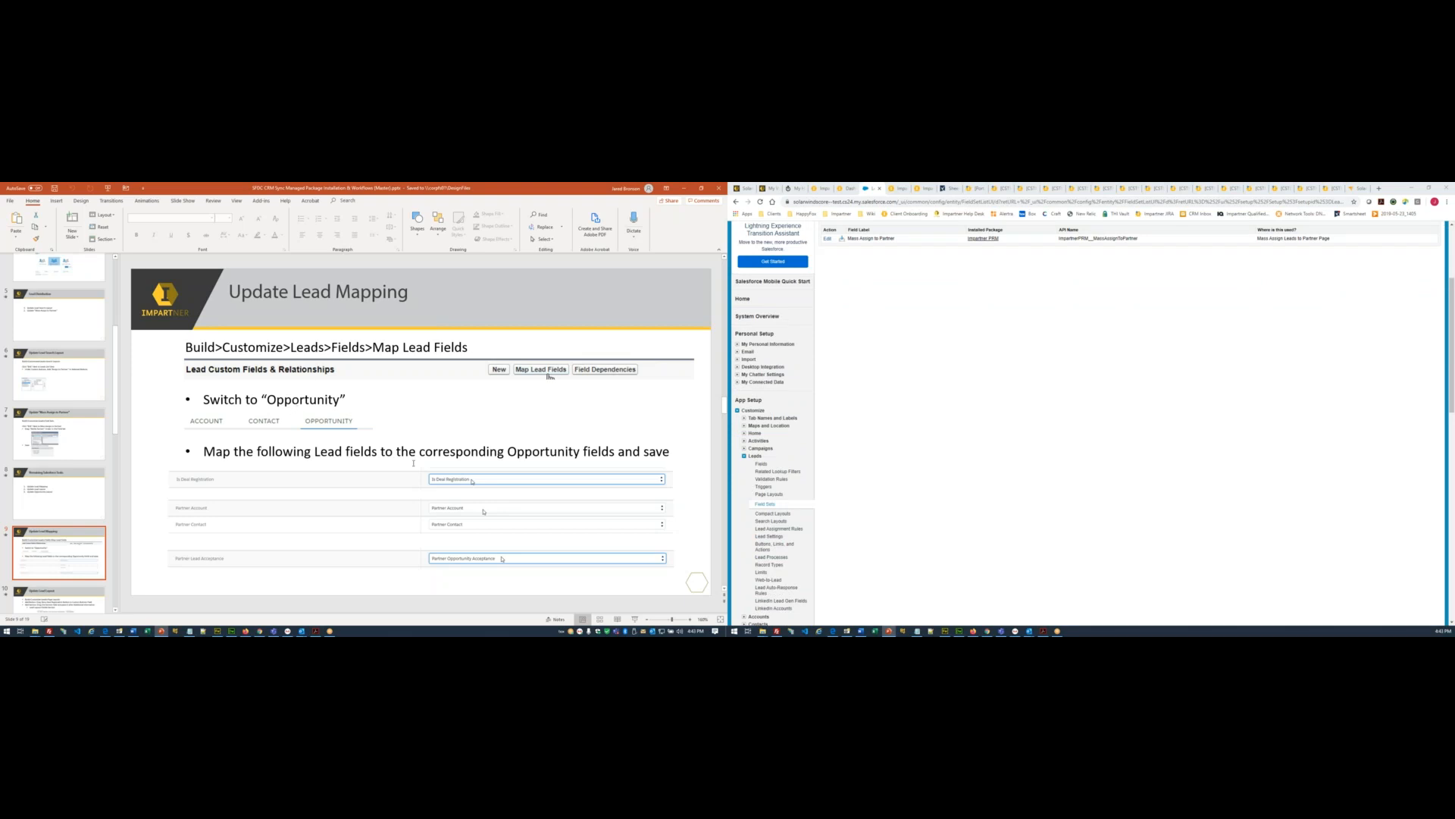
pyautogui.scroll(-3, 790, 463)
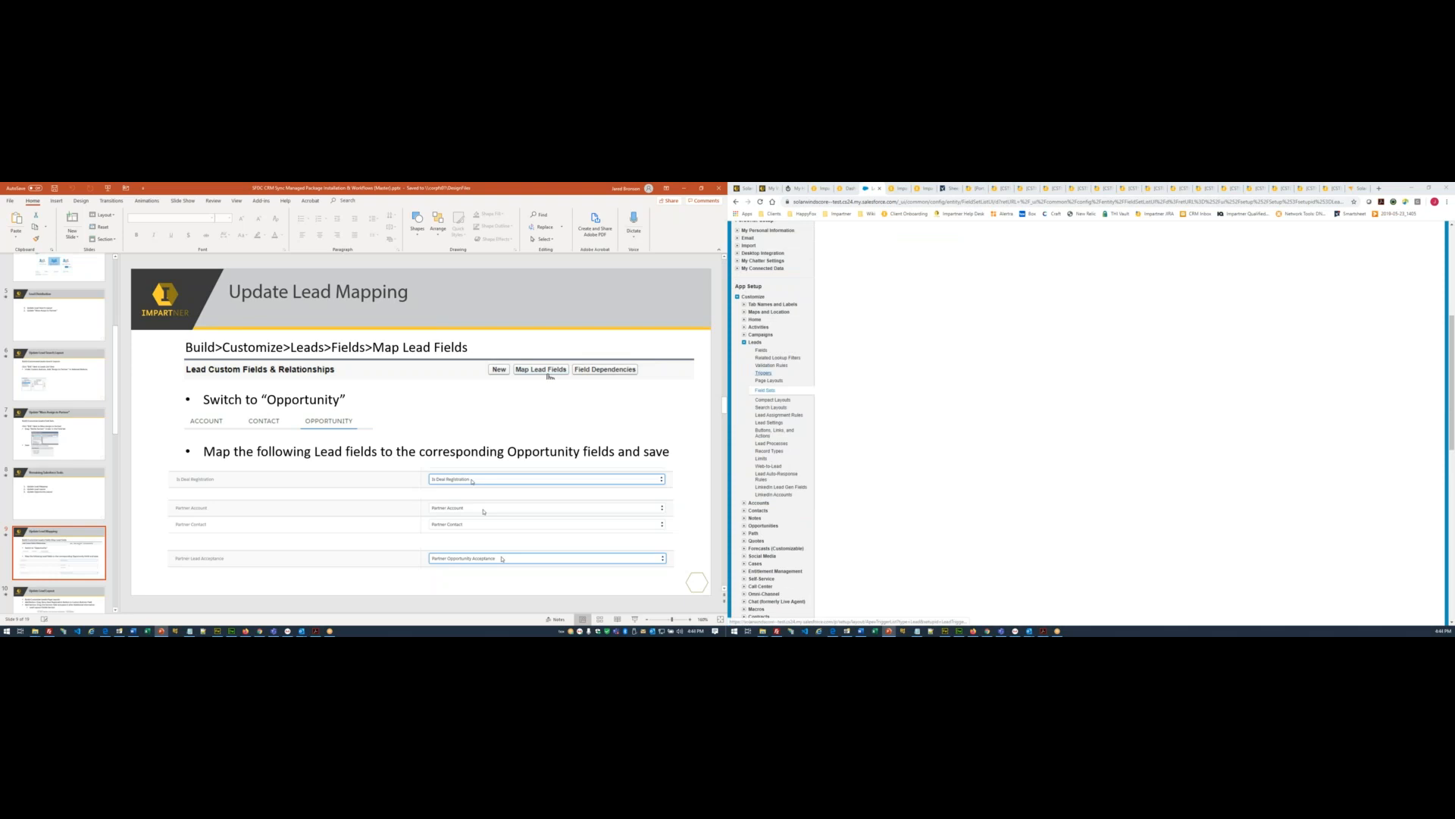
# - From Leads > Fields, use Map Lead Fields to reach the Lead Conversion Field Mapping page
pyautogui.click(761, 350)
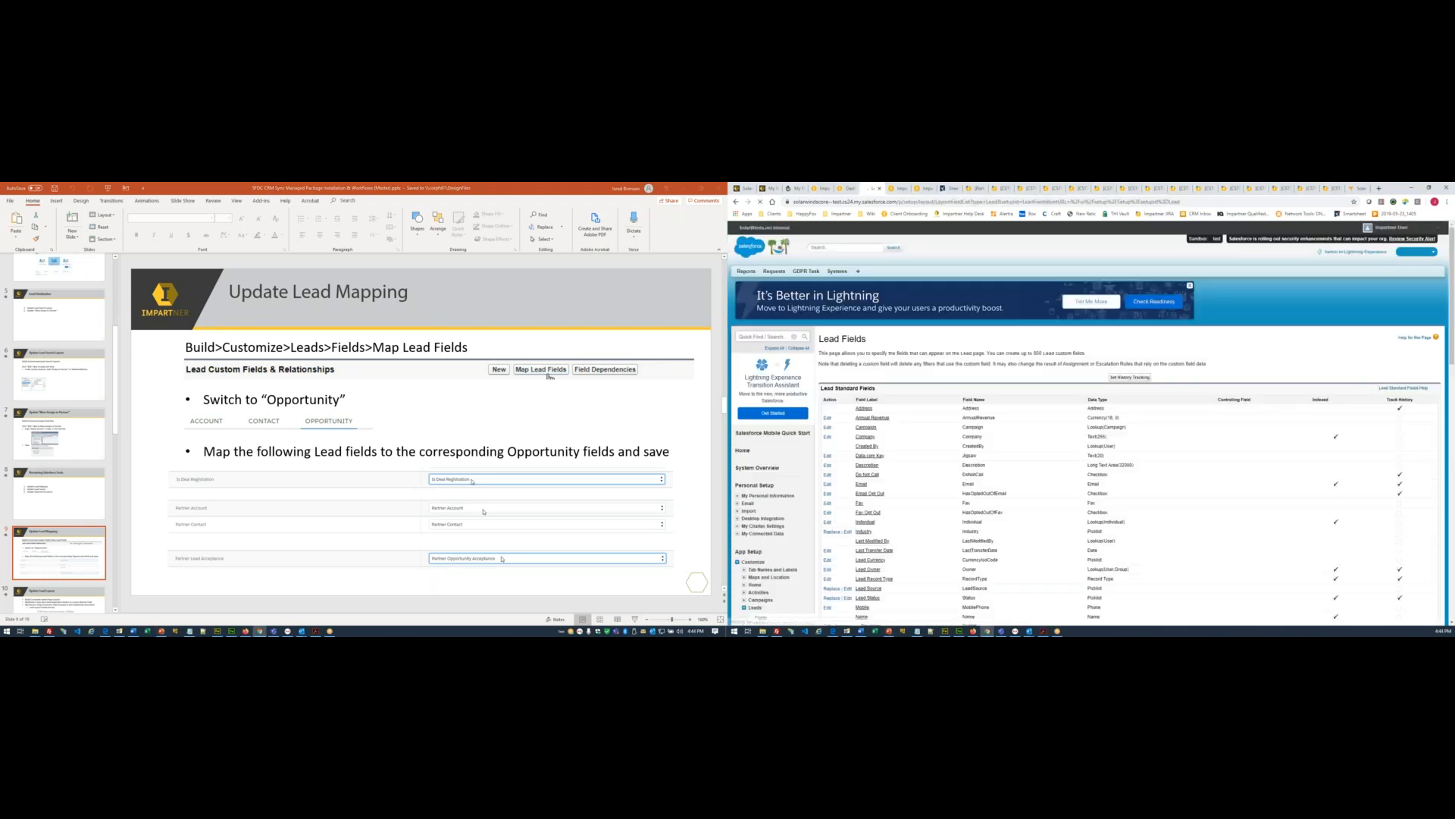
pyautogui.scroll(-6, 1035, 407)
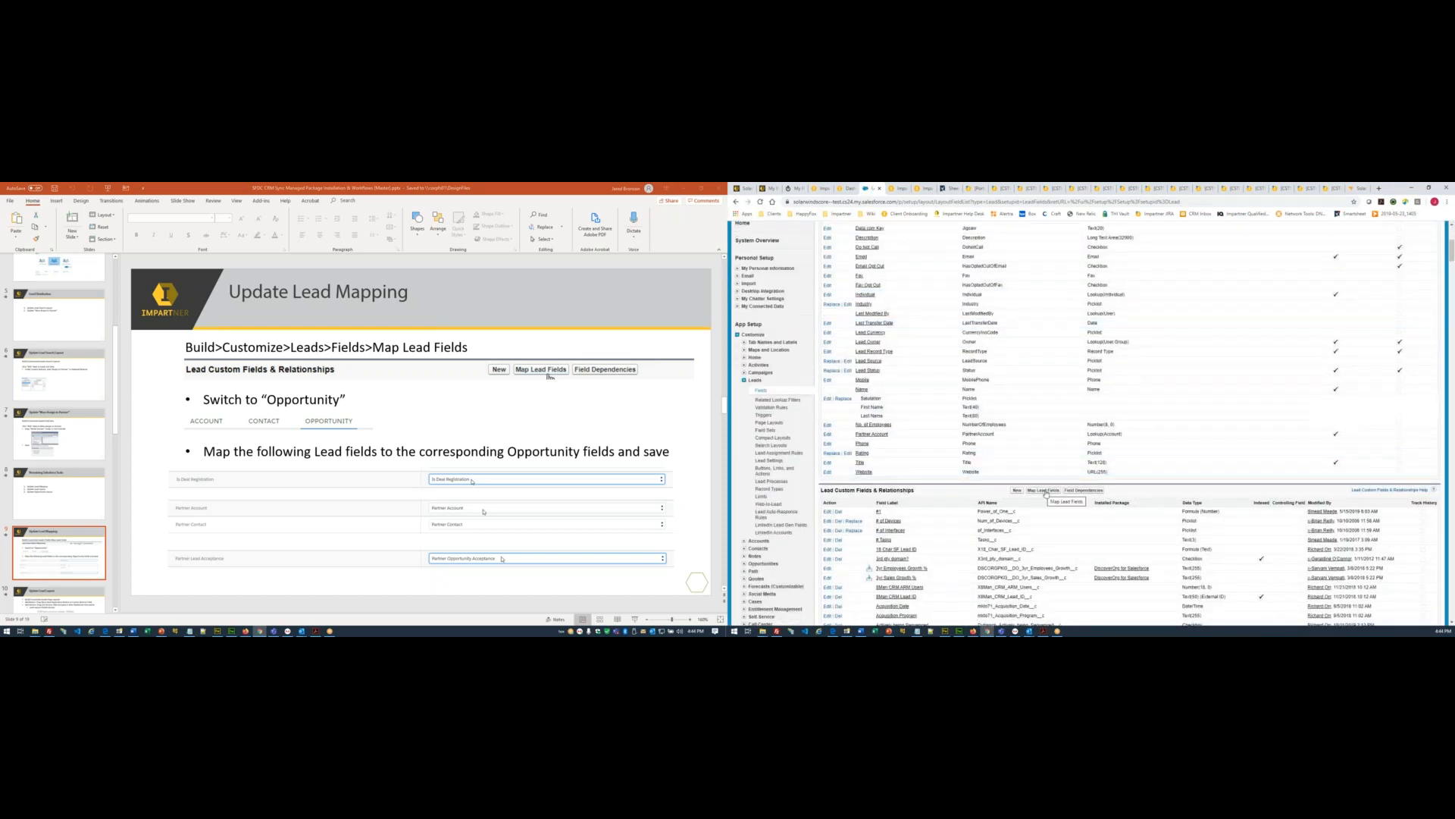
pyautogui.click(1045, 491)
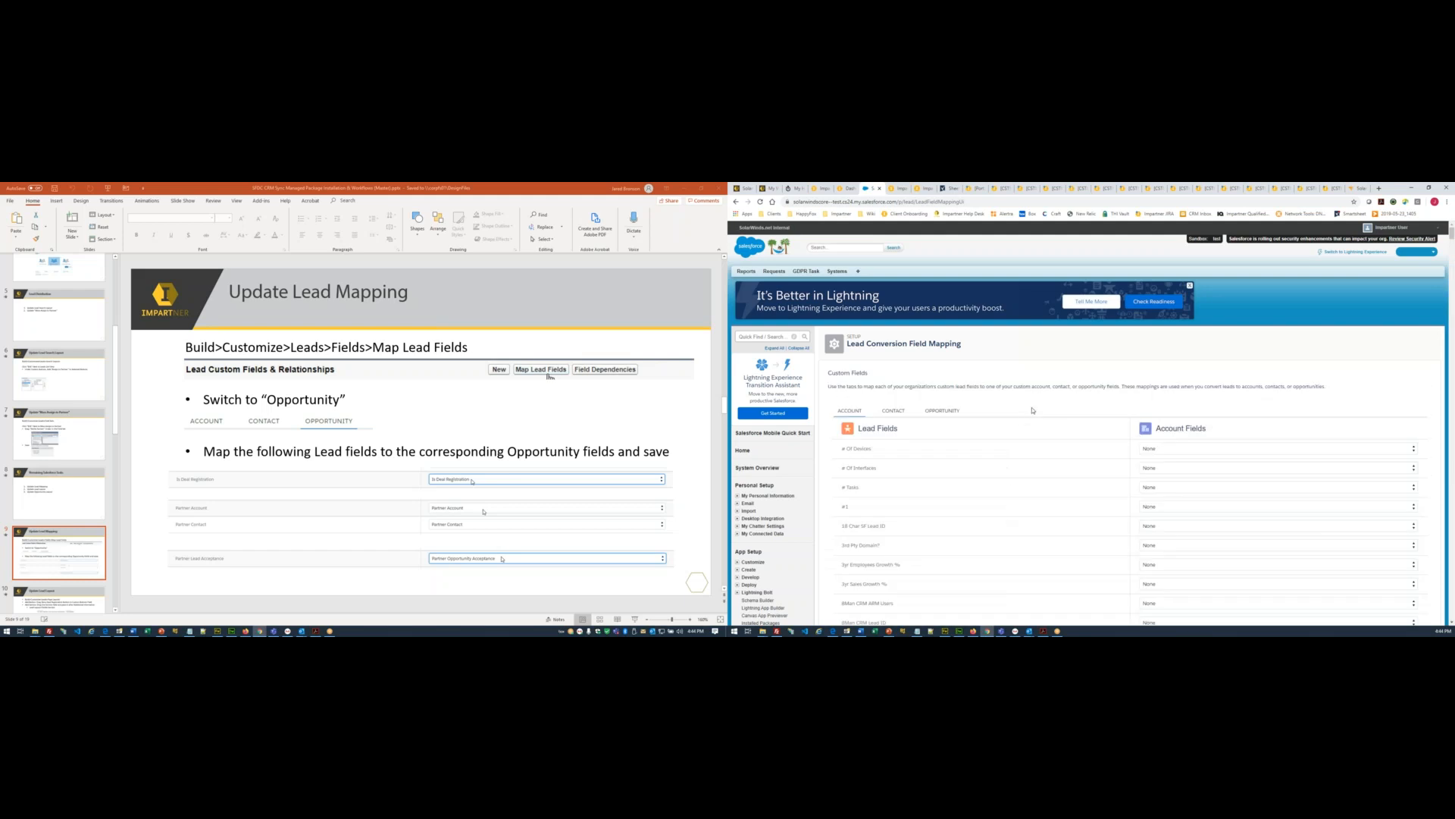
# - Switch the mapping to the Opportunity tab, waiting out Chrome's Page Unresponsive prompt
pyautogui.scroll(-10, 1028, 419)
pyautogui.scroll(12, 1029, 420)
pyautogui.click(945, 413)
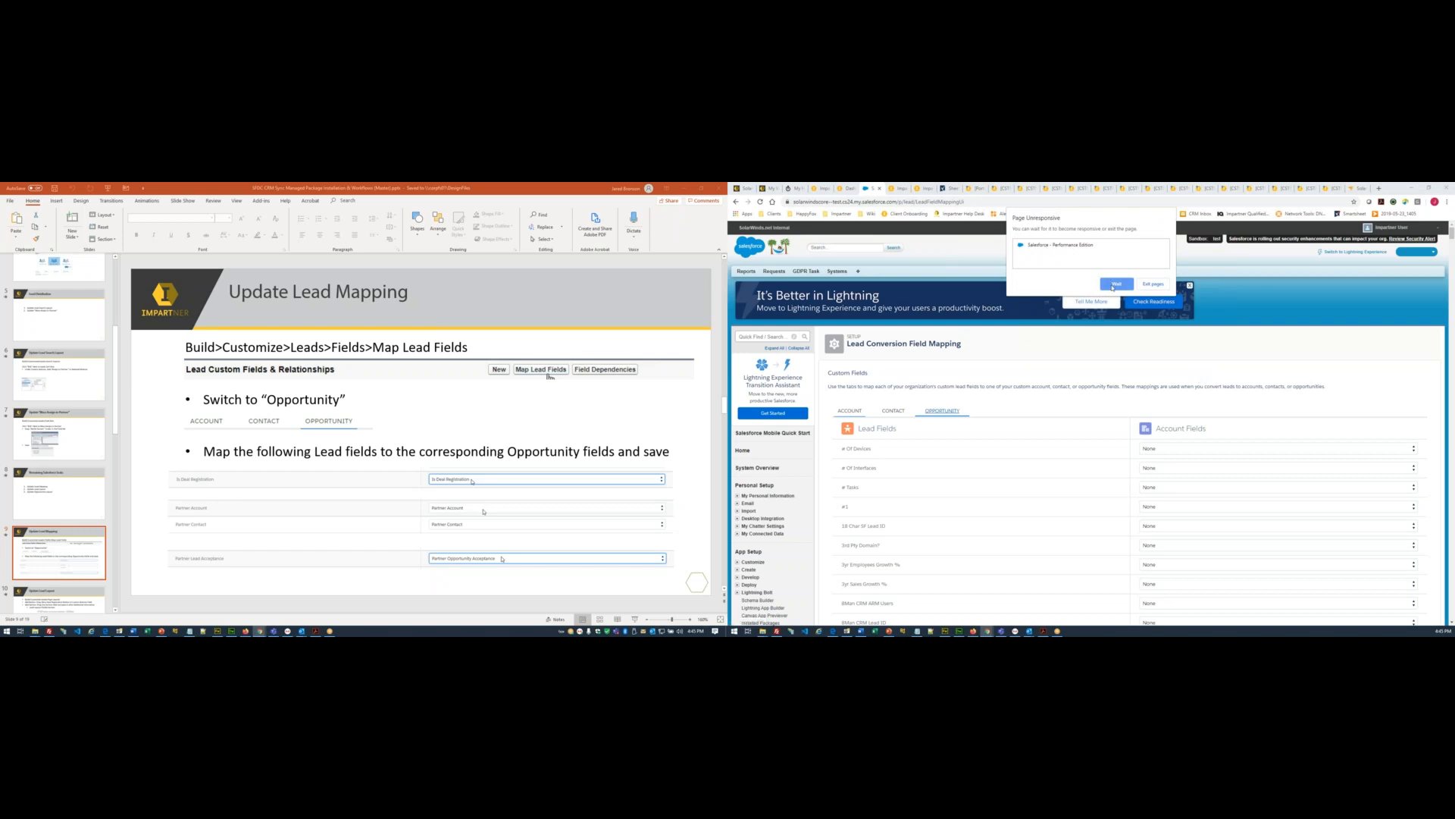
pyautogui.click(1114, 285)
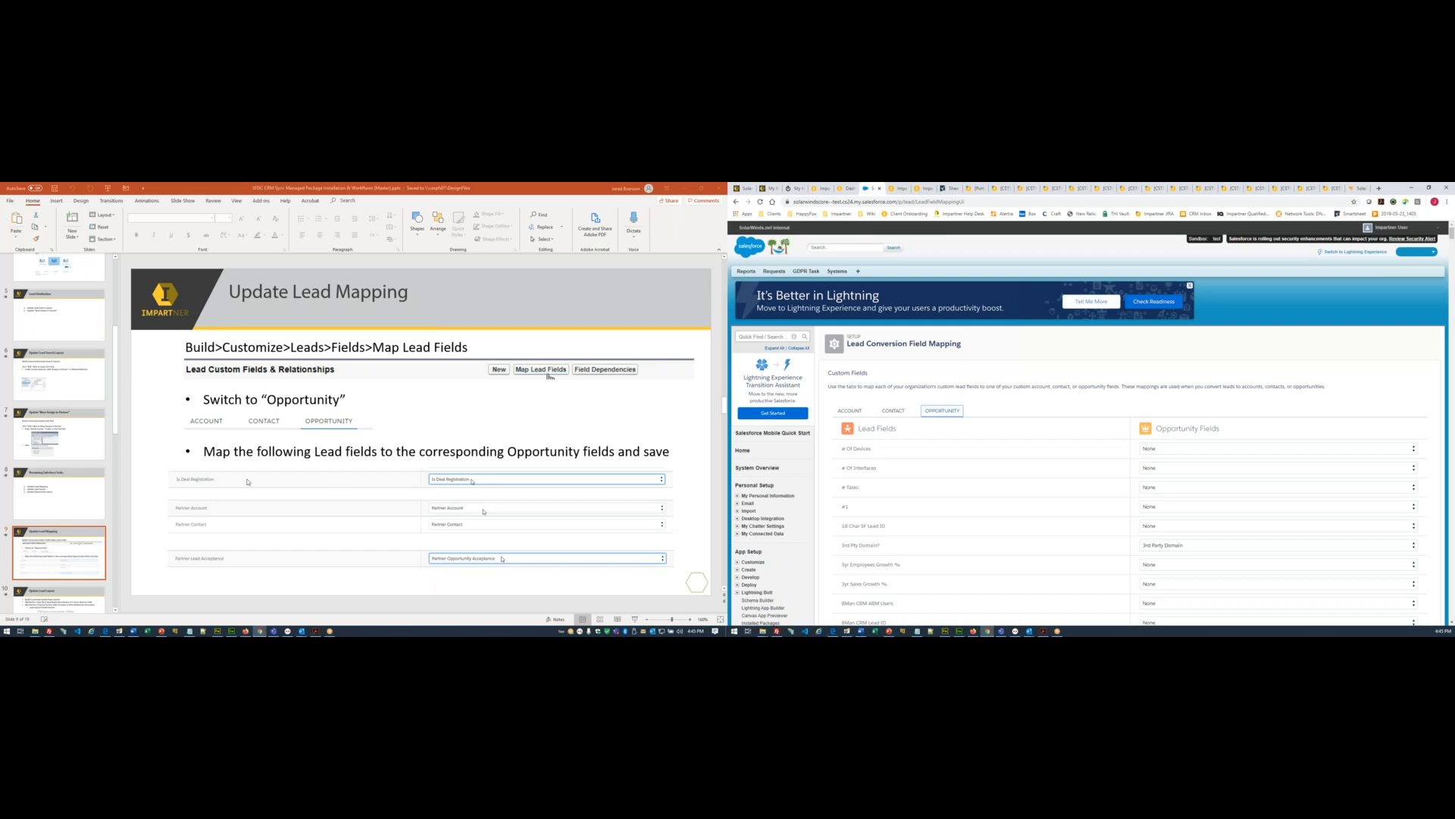
# - In the Is Deal Registration row, choose the Opportunity field Is Deal Registration
pyautogui.scroll(-10, 886, 493)
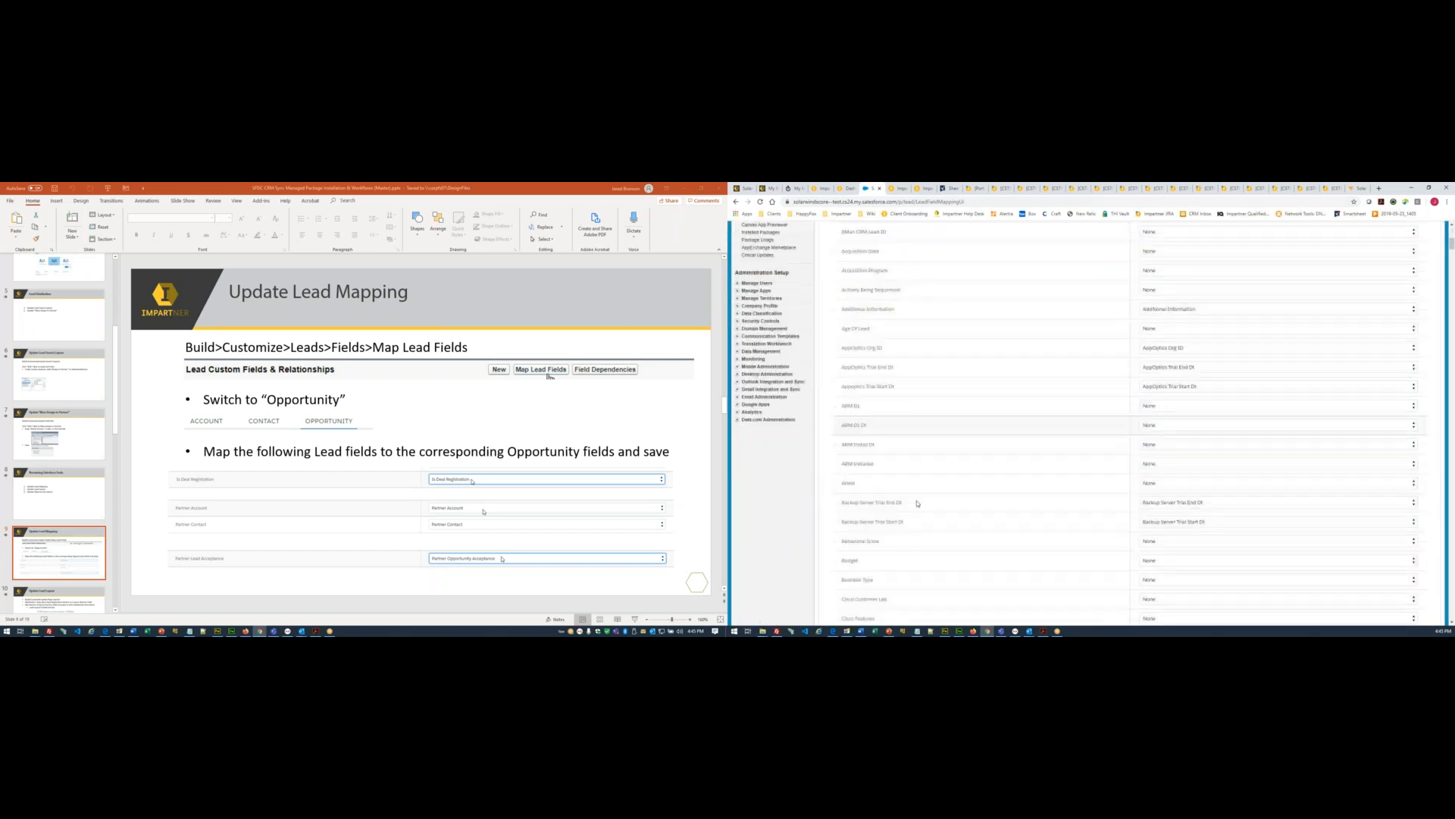
pyautogui.scroll(-6, 1126, 423)
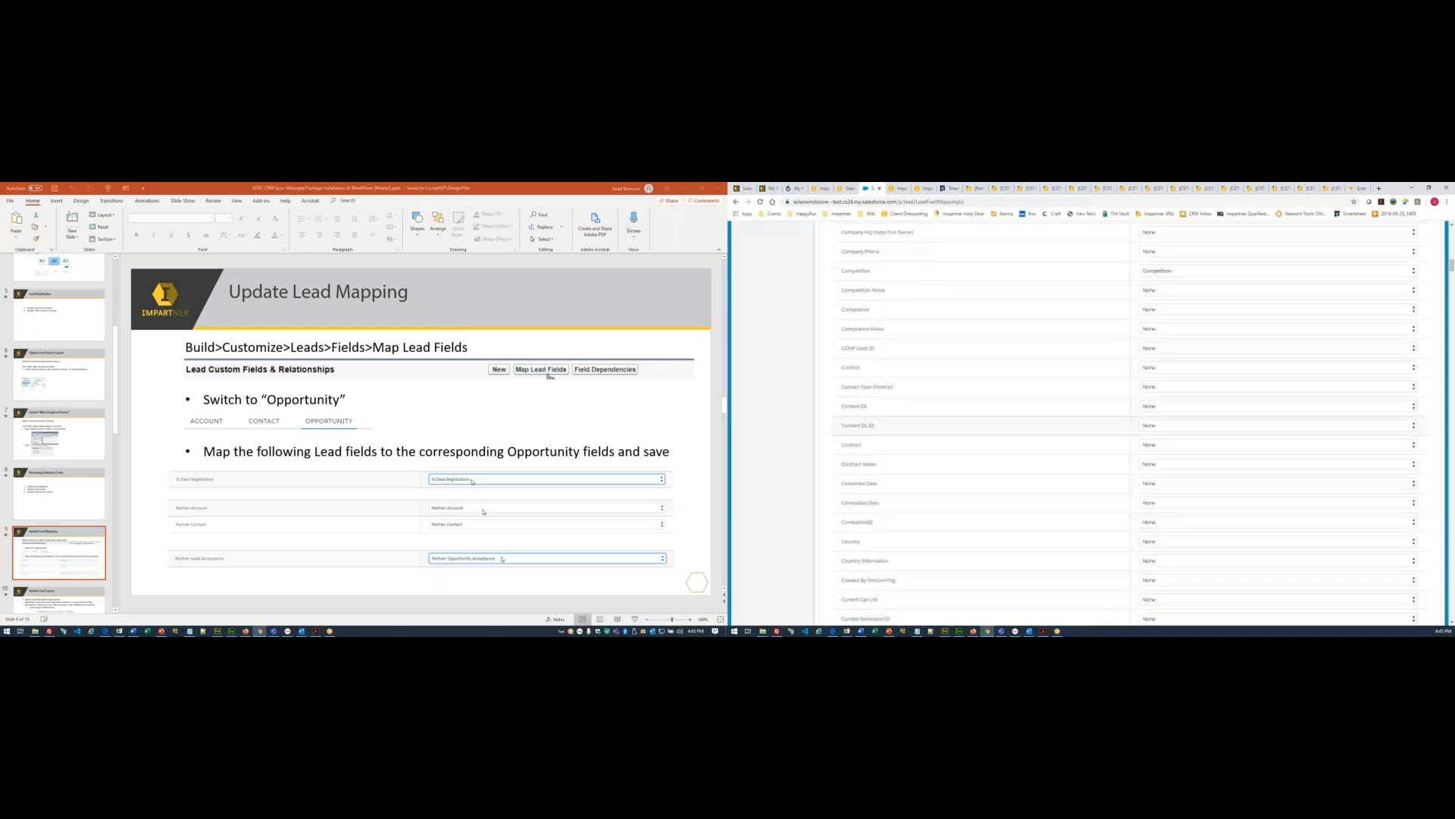
pyautogui.scroll(-8, 868, 526)
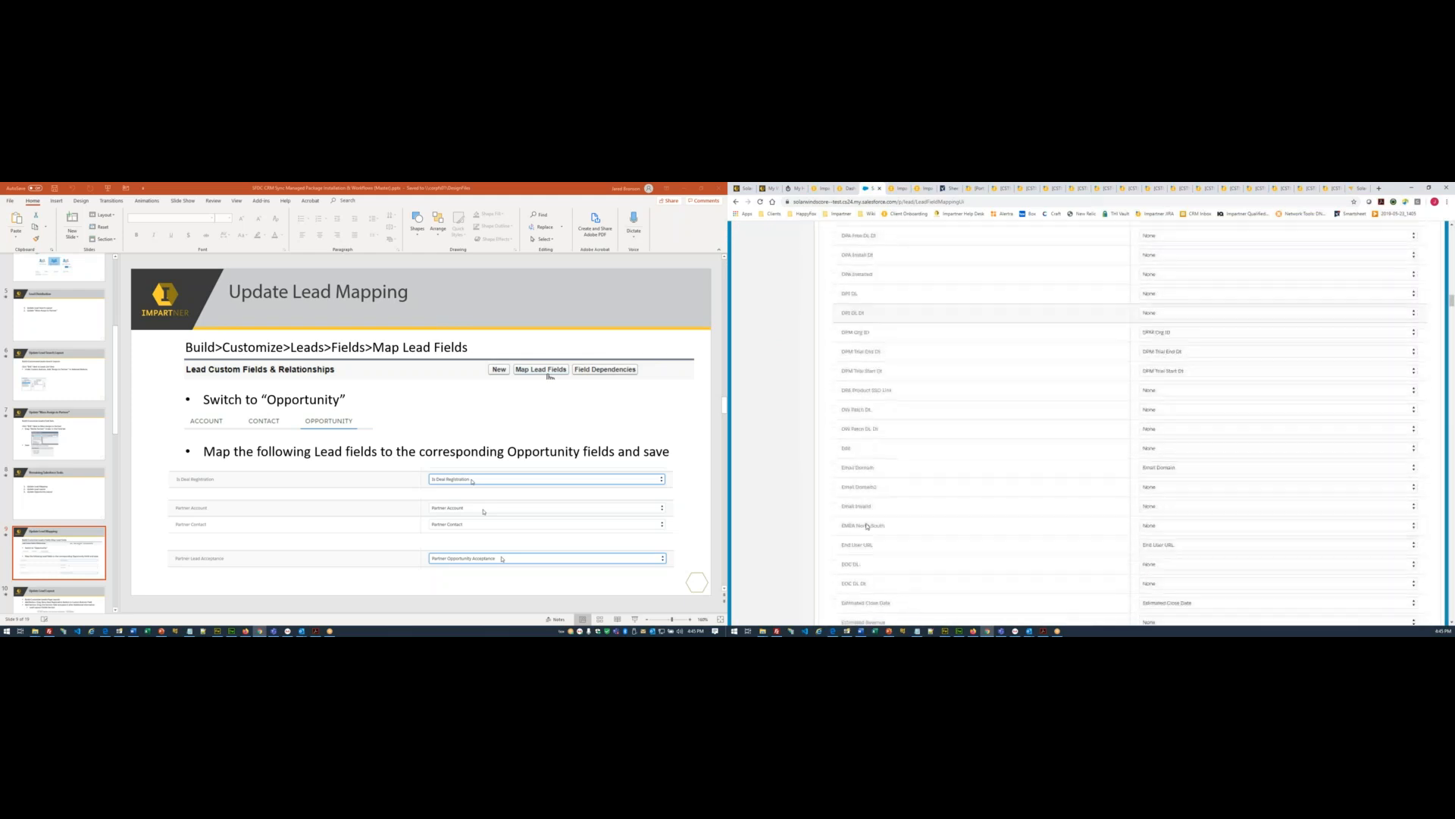
pyautogui.scroll(-8, 868, 525)
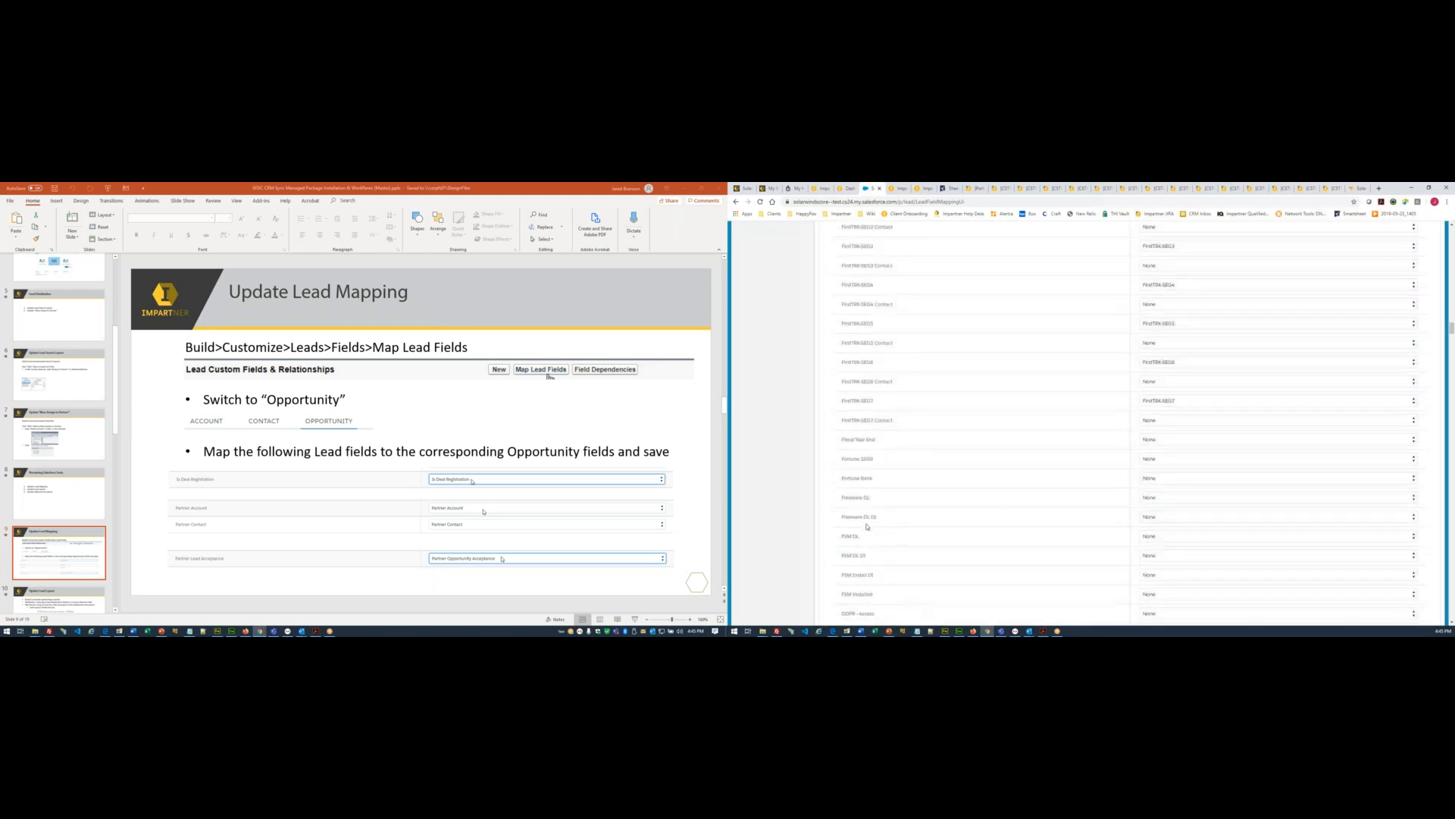
pyautogui.scroll(-3, 868, 525)
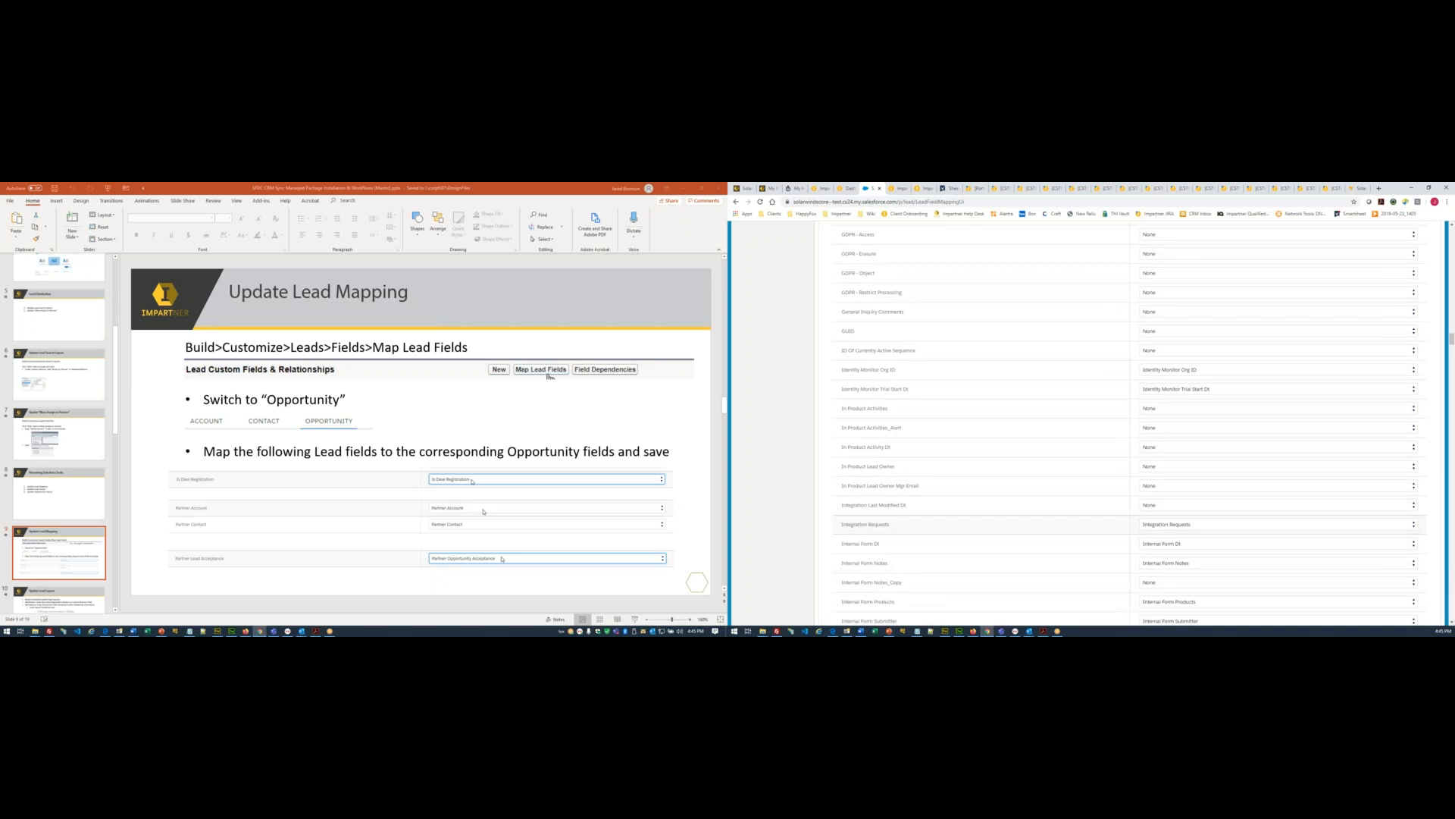
pyautogui.scroll(-3, 868, 525)
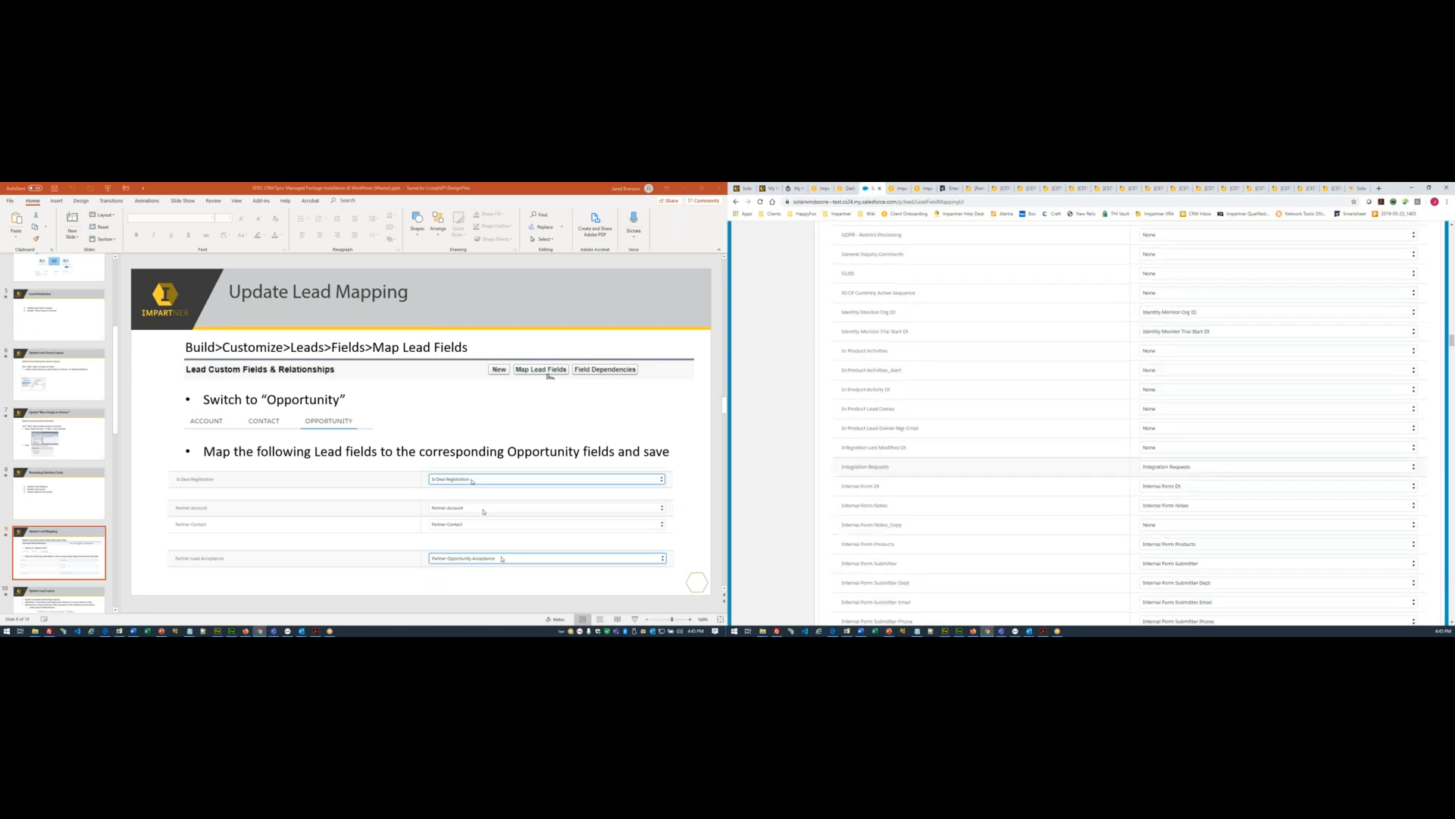
pyautogui.scroll(-4, 868, 529)
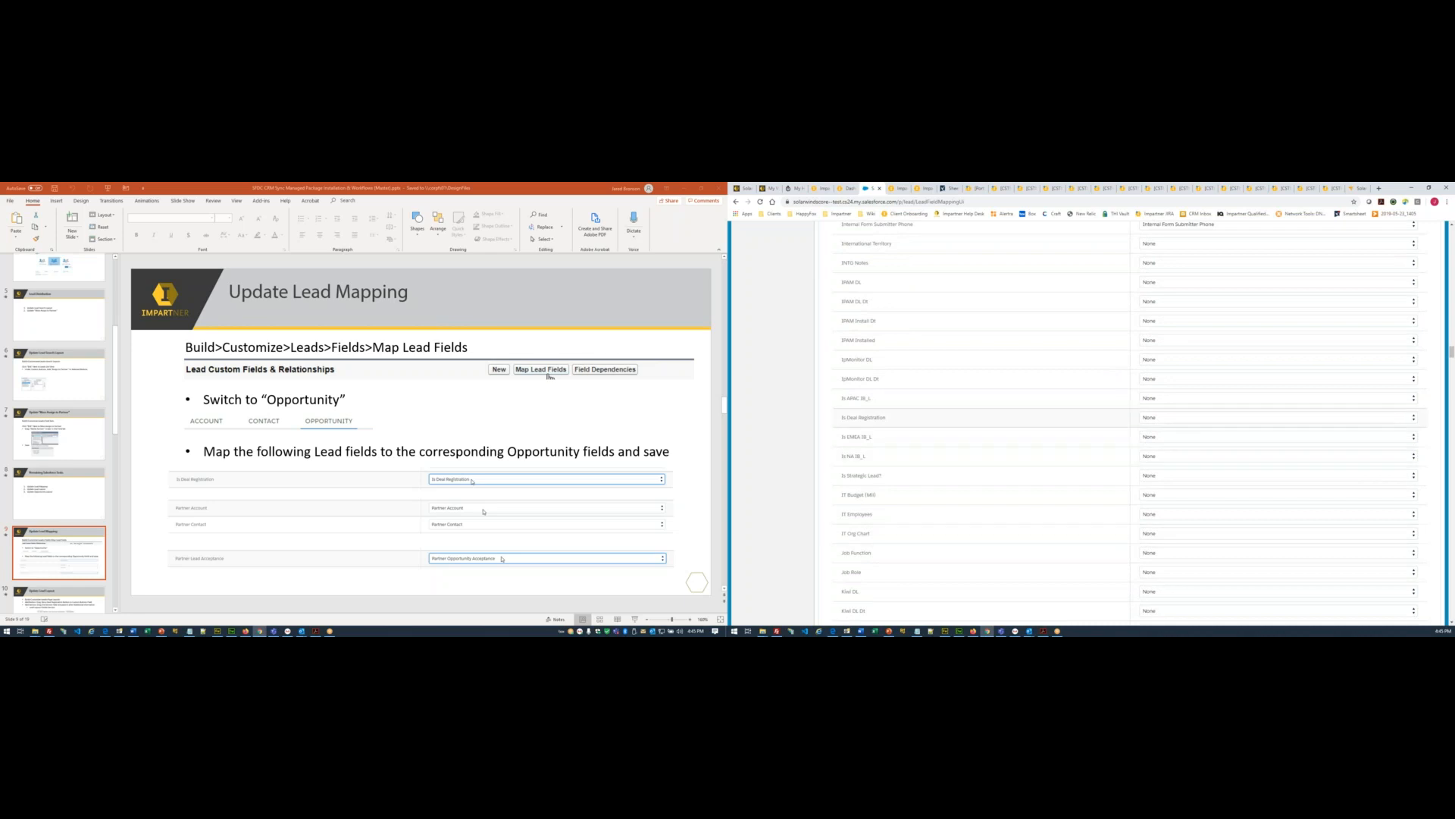
pyautogui.click(1159, 417)
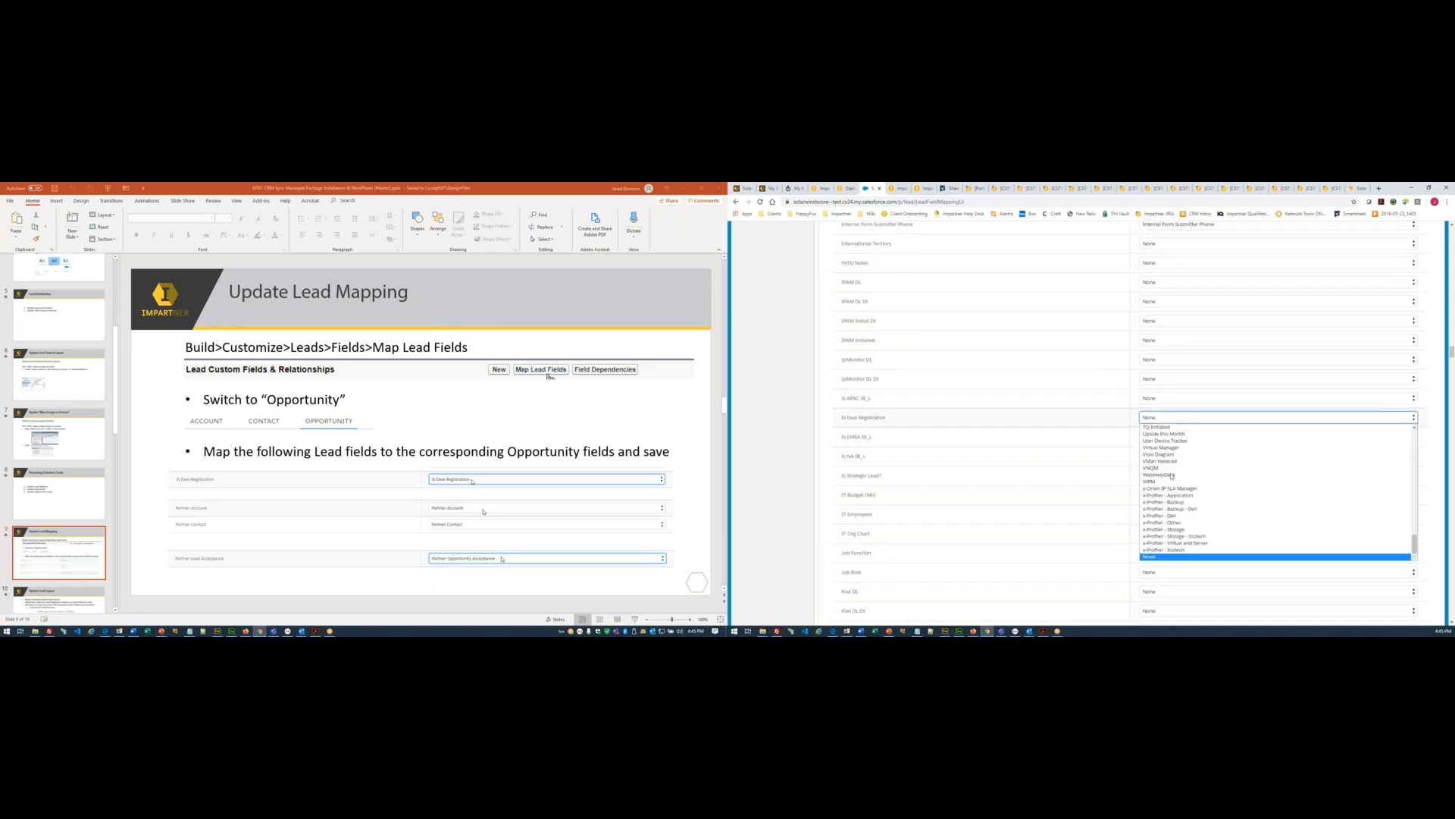
pyautogui.scroll(2, 1171, 493)
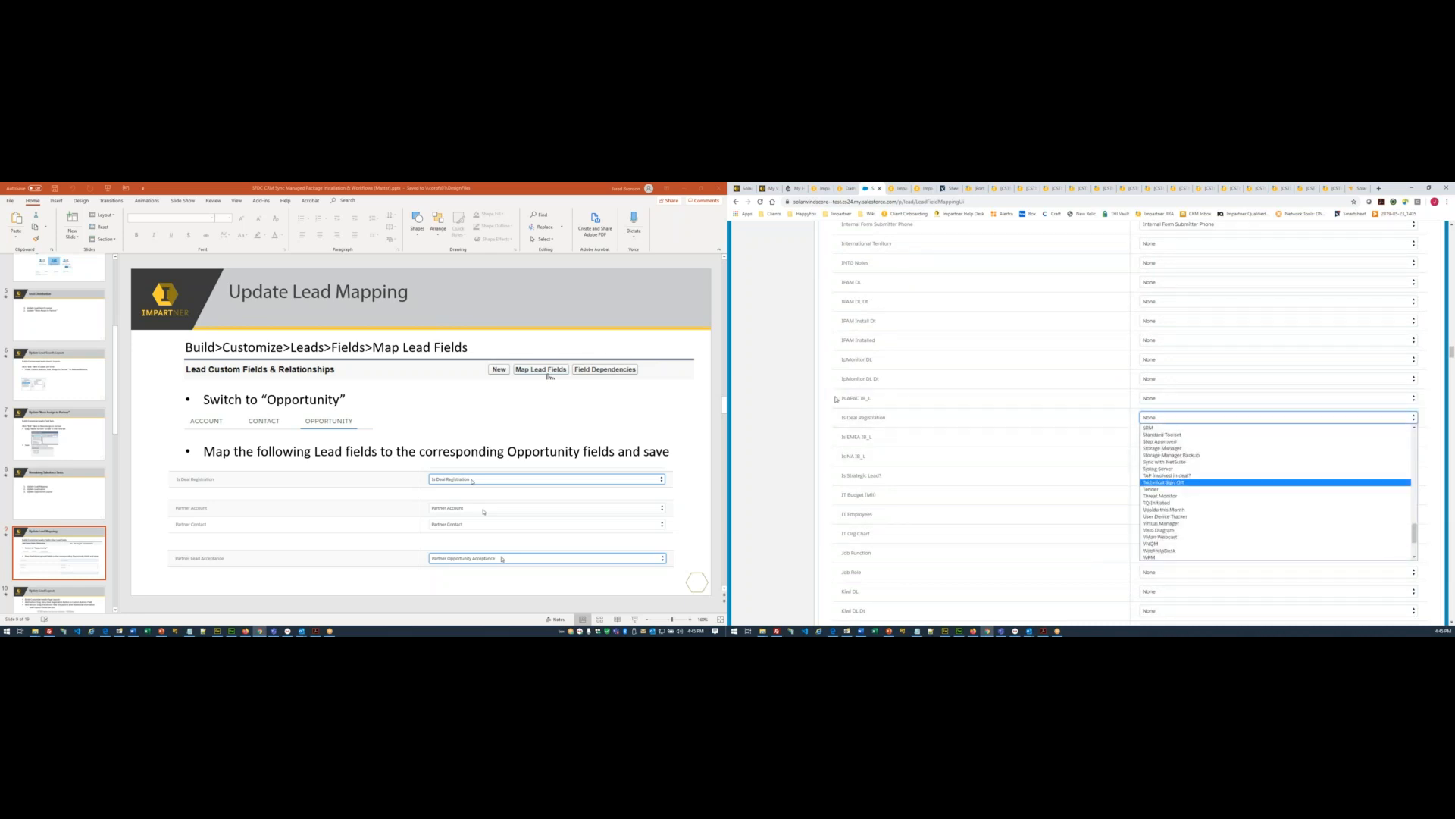
pyautogui.scroll(2, 1182, 457)
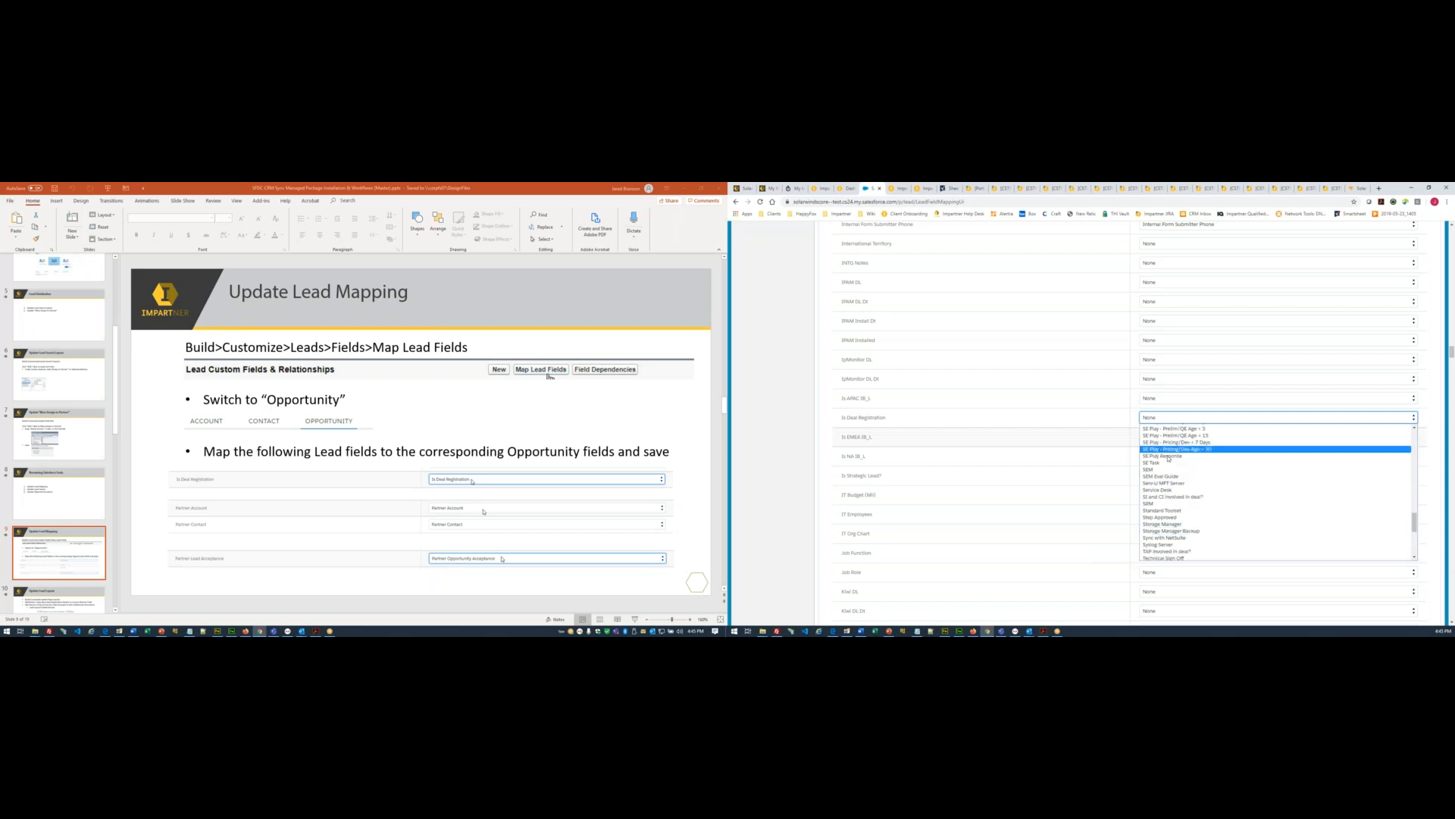
pyautogui.scroll(2, 1171, 474)
pyautogui.scroll(10, 1170, 473)
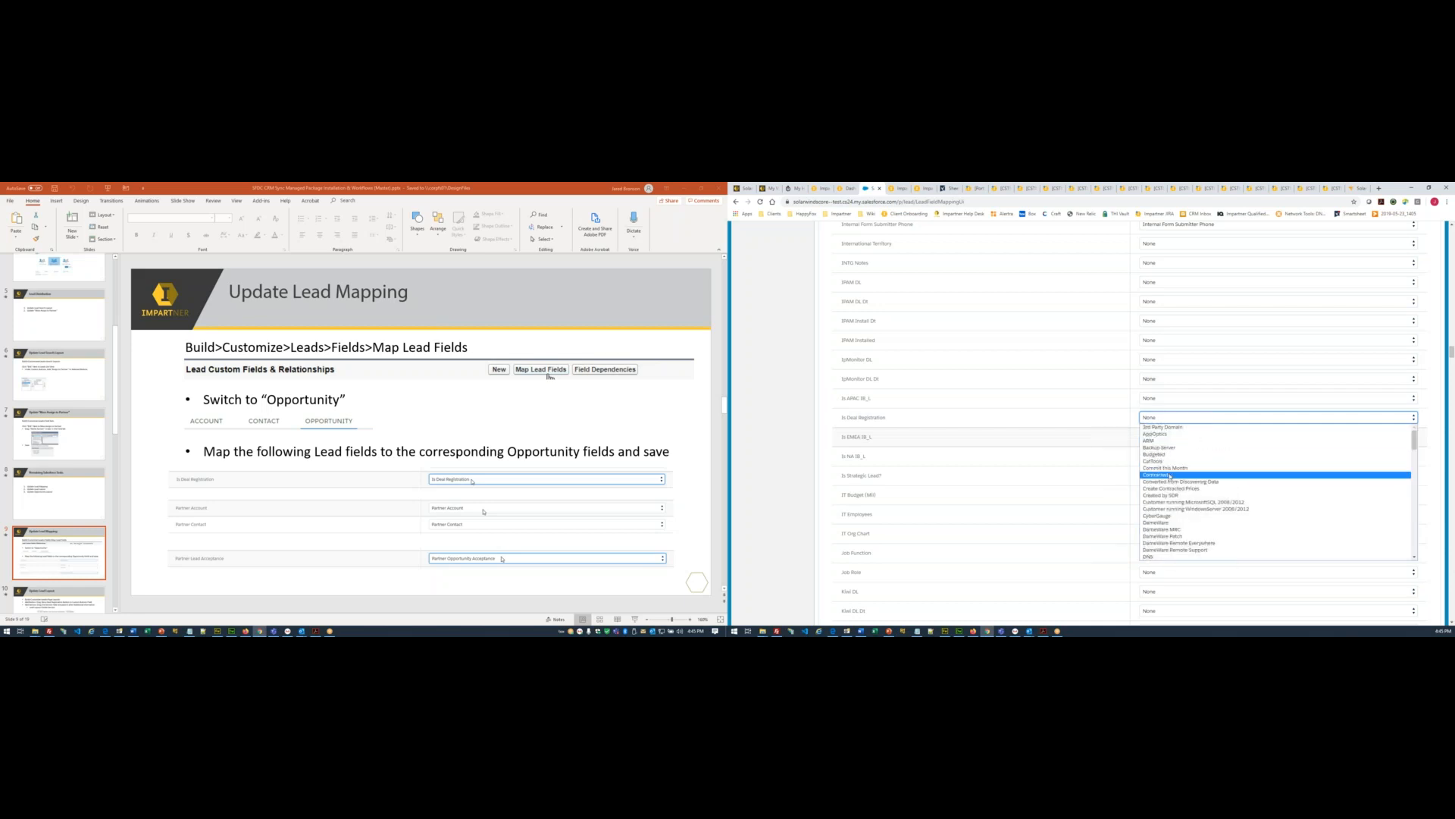
pyautogui.press('i')
pyautogui.scroll(-3, 1168, 534)
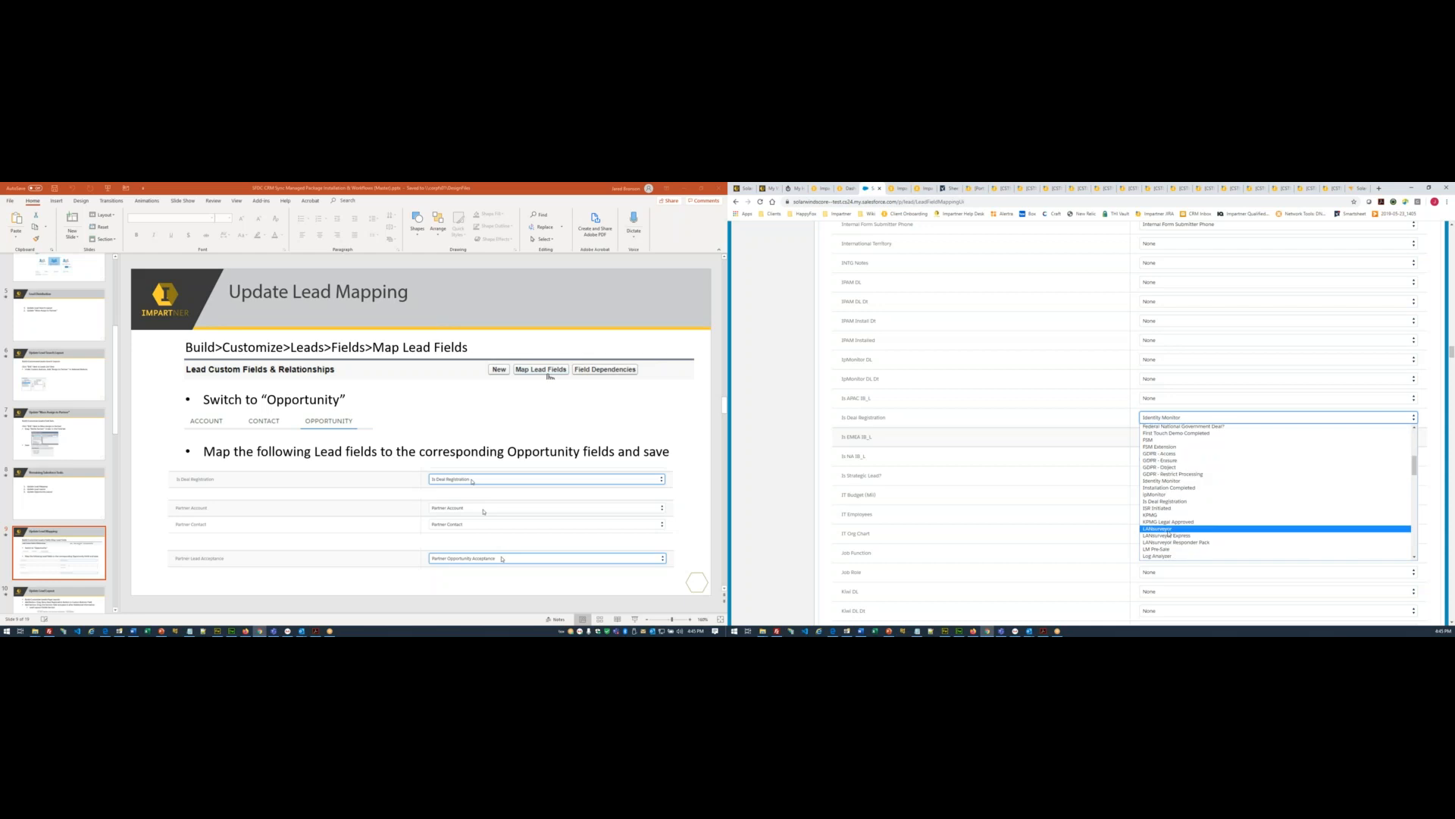
pyautogui.click(1167, 505)
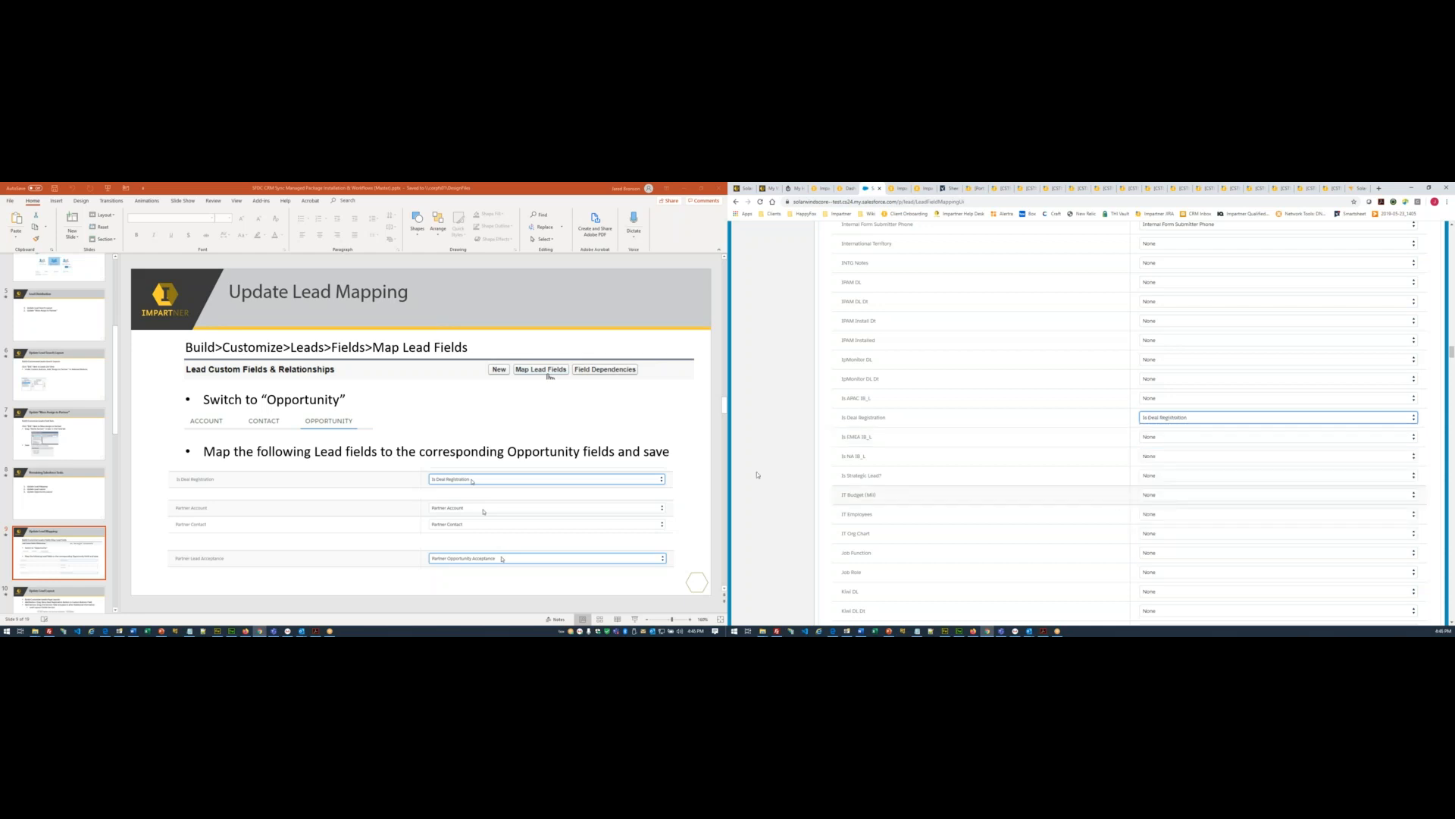
pyautogui.scroll(-8, 838, 521)
# - Map Partner Account and Partner Contact to the same-named Opportunity fields
pyautogui.scroll(-10, 837, 521)
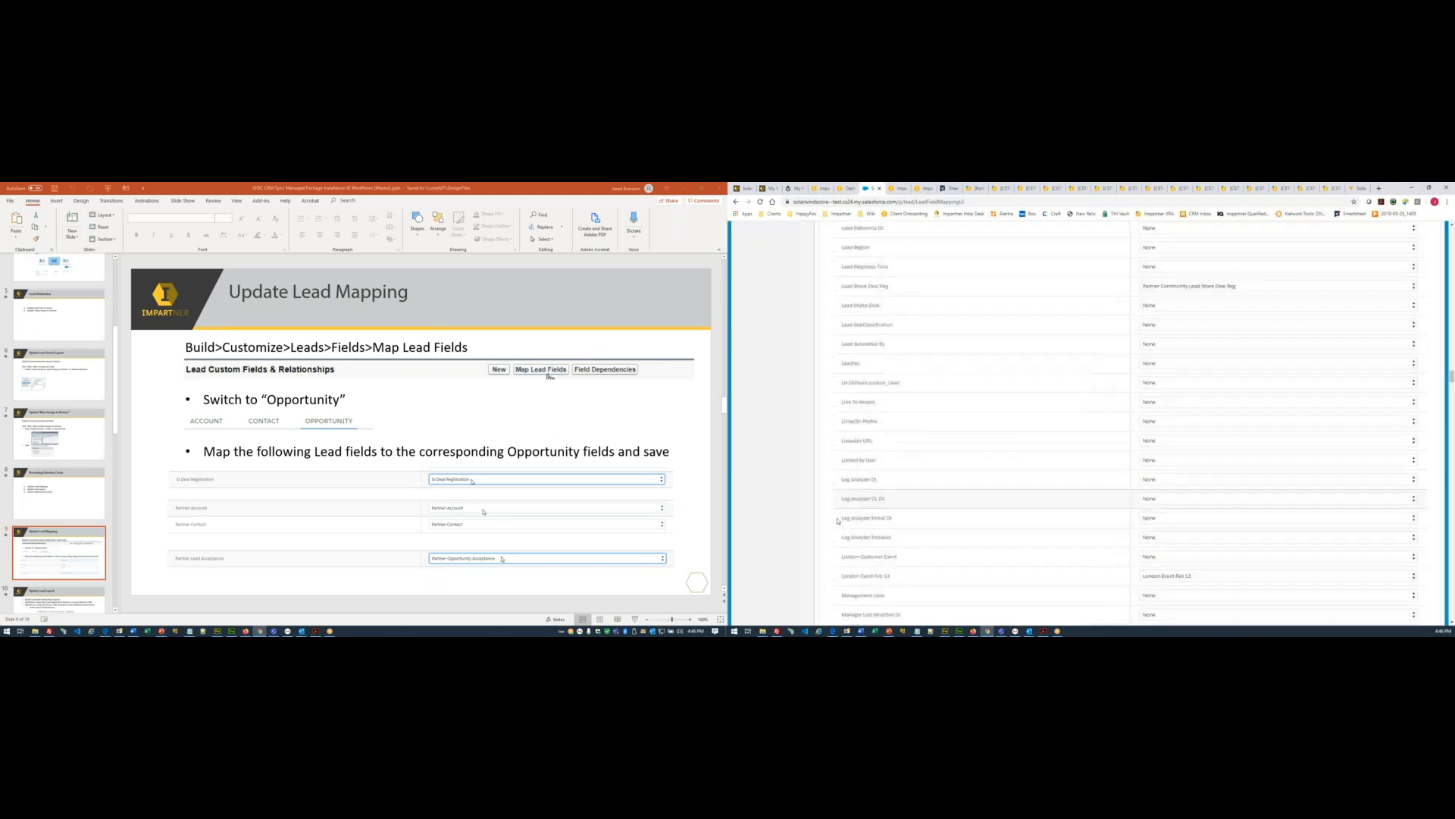
pyautogui.scroll(-10, 837, 521)
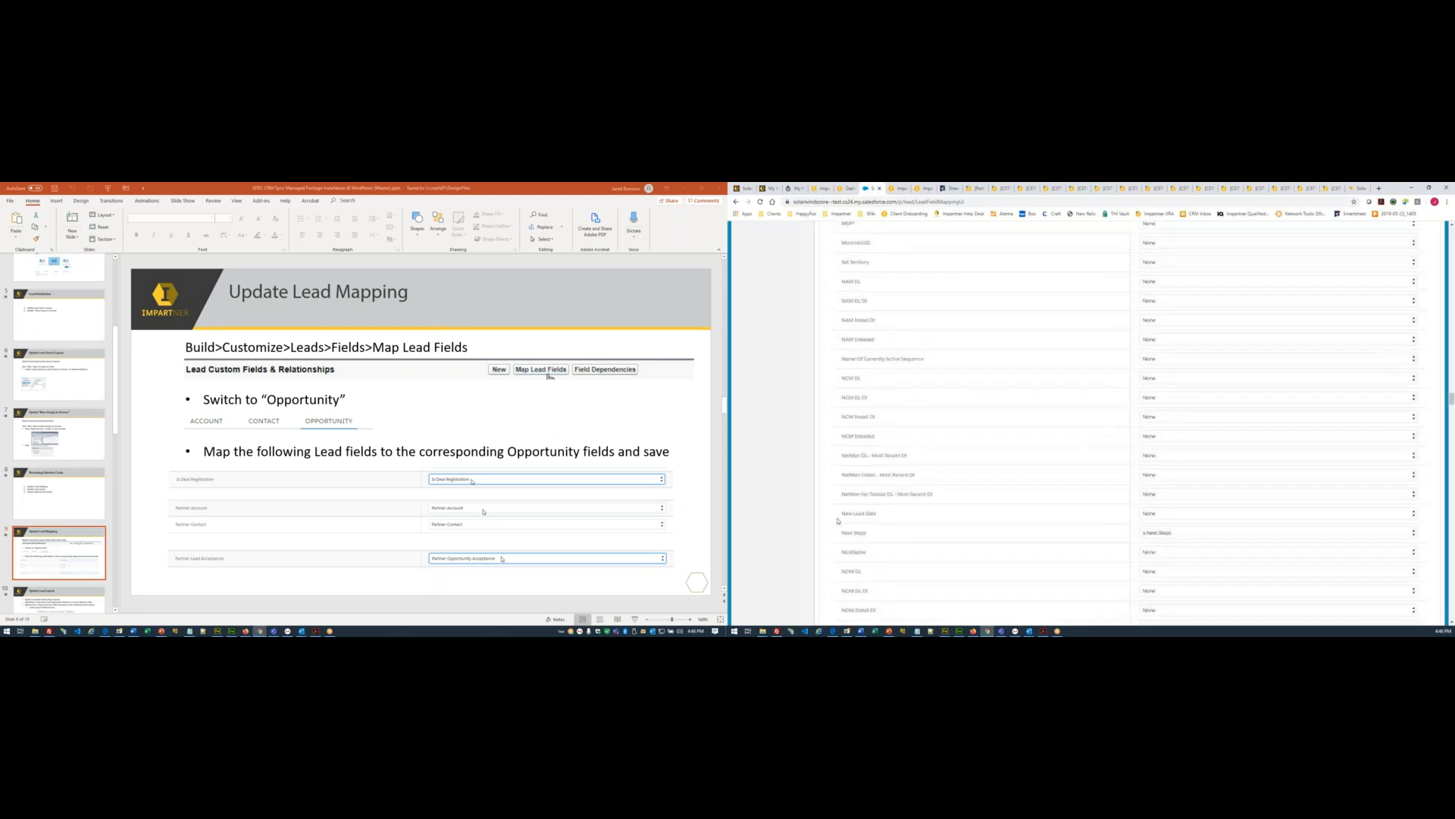
pyautogui.scroll(-10, 837, 521)
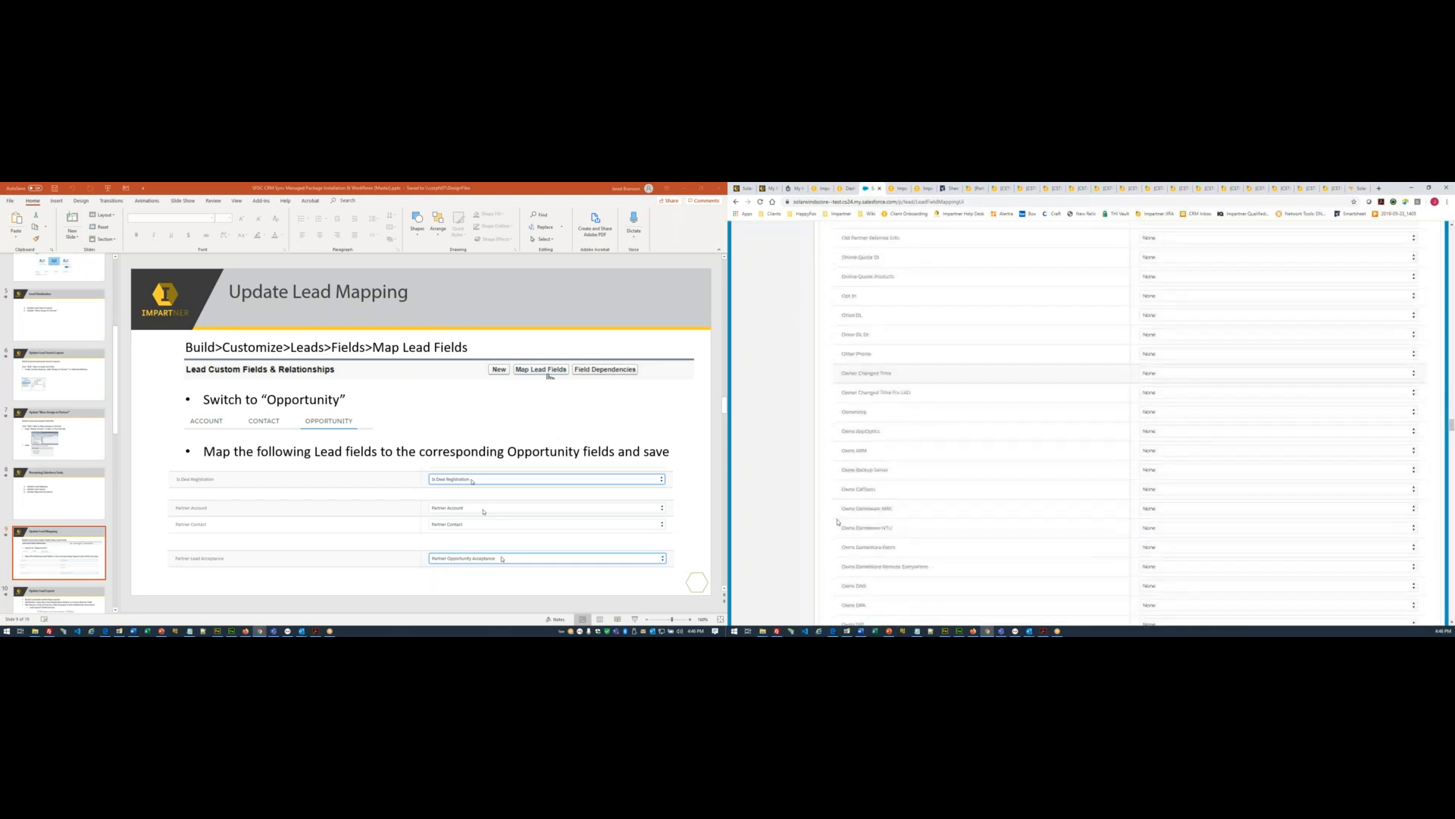
pyautogui.scroll(-10, 837, 521)
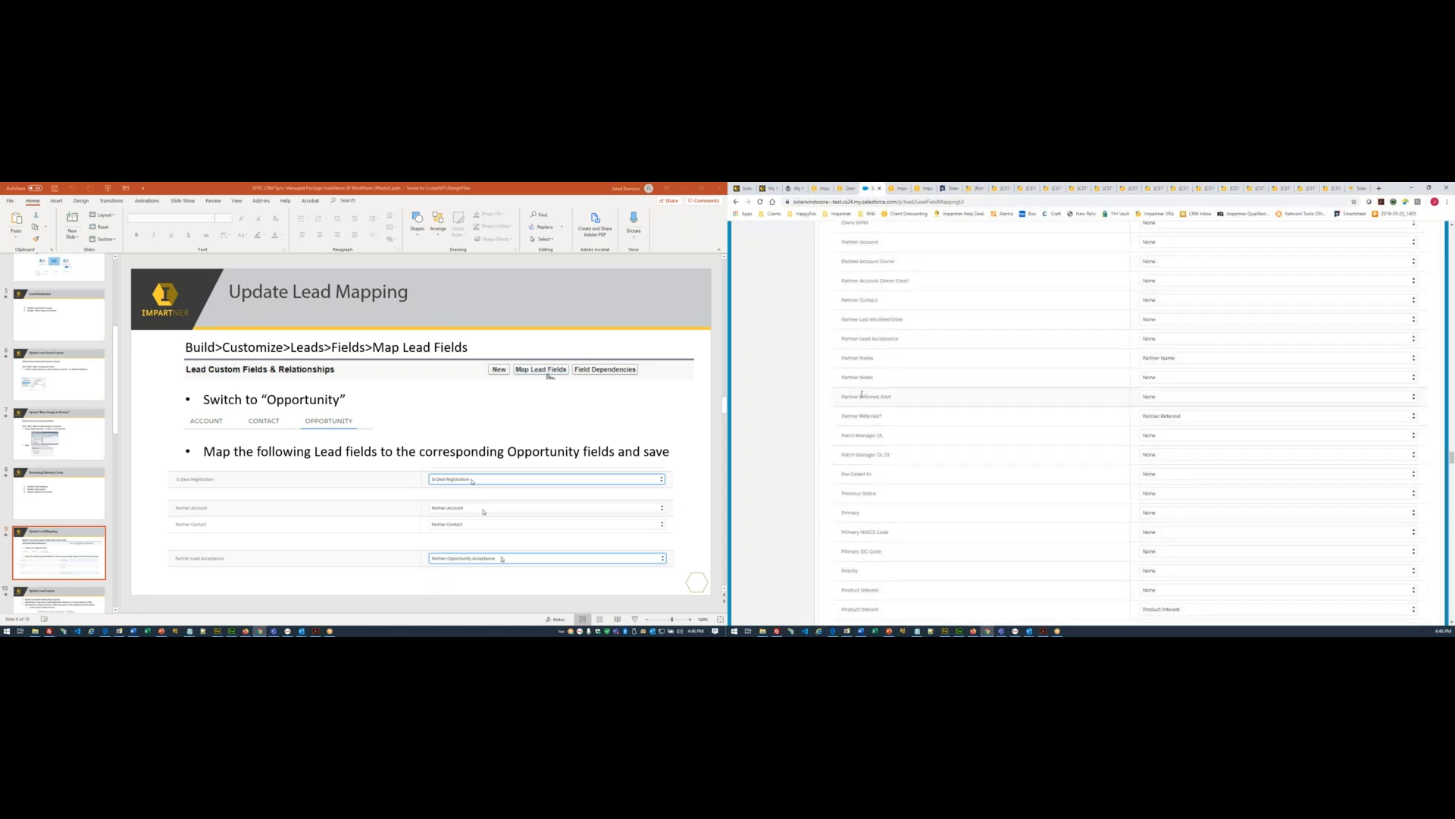
pyautogui.scroll(2, 903, 284)
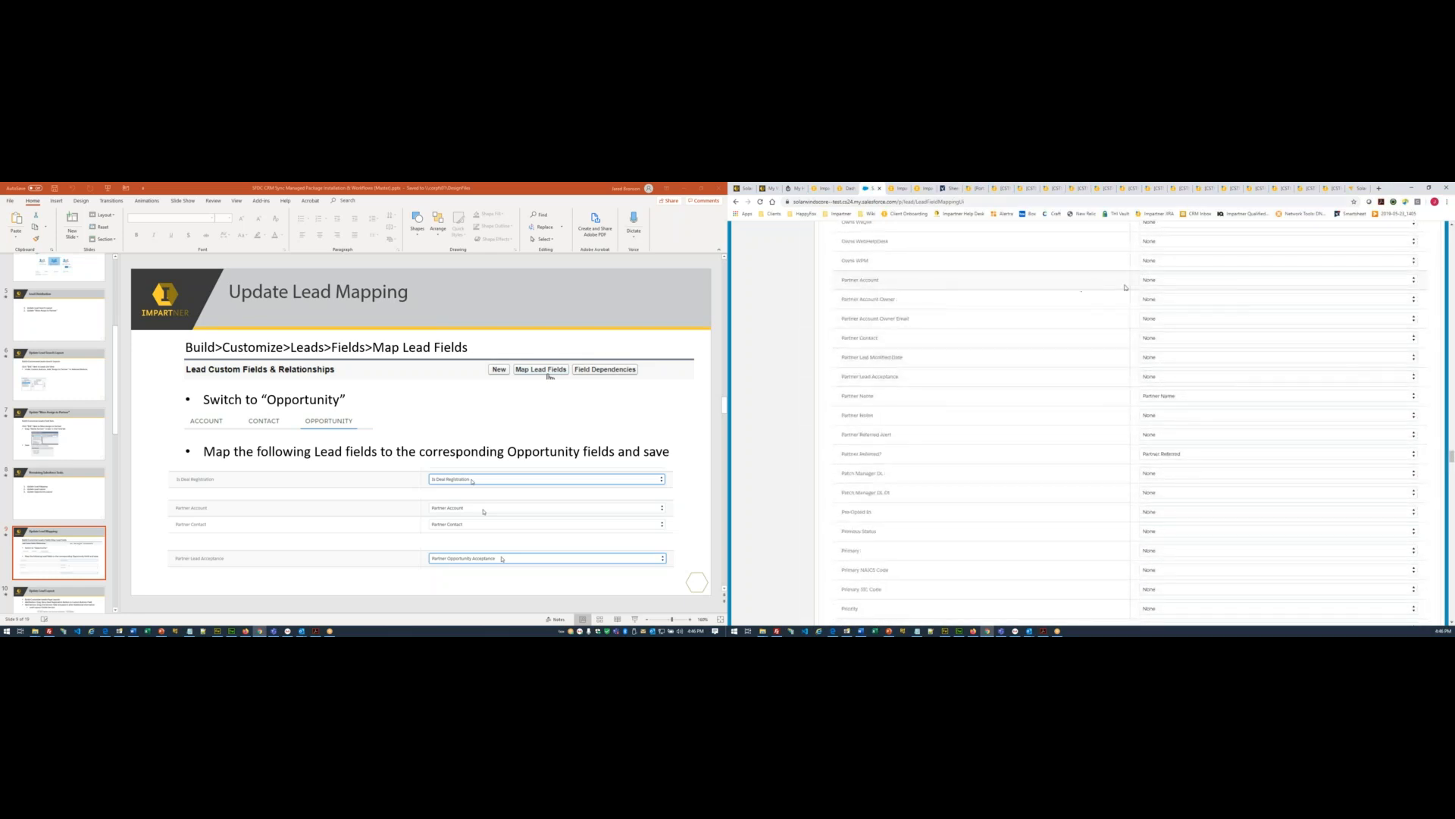
pyautogui.click(1148, 282)
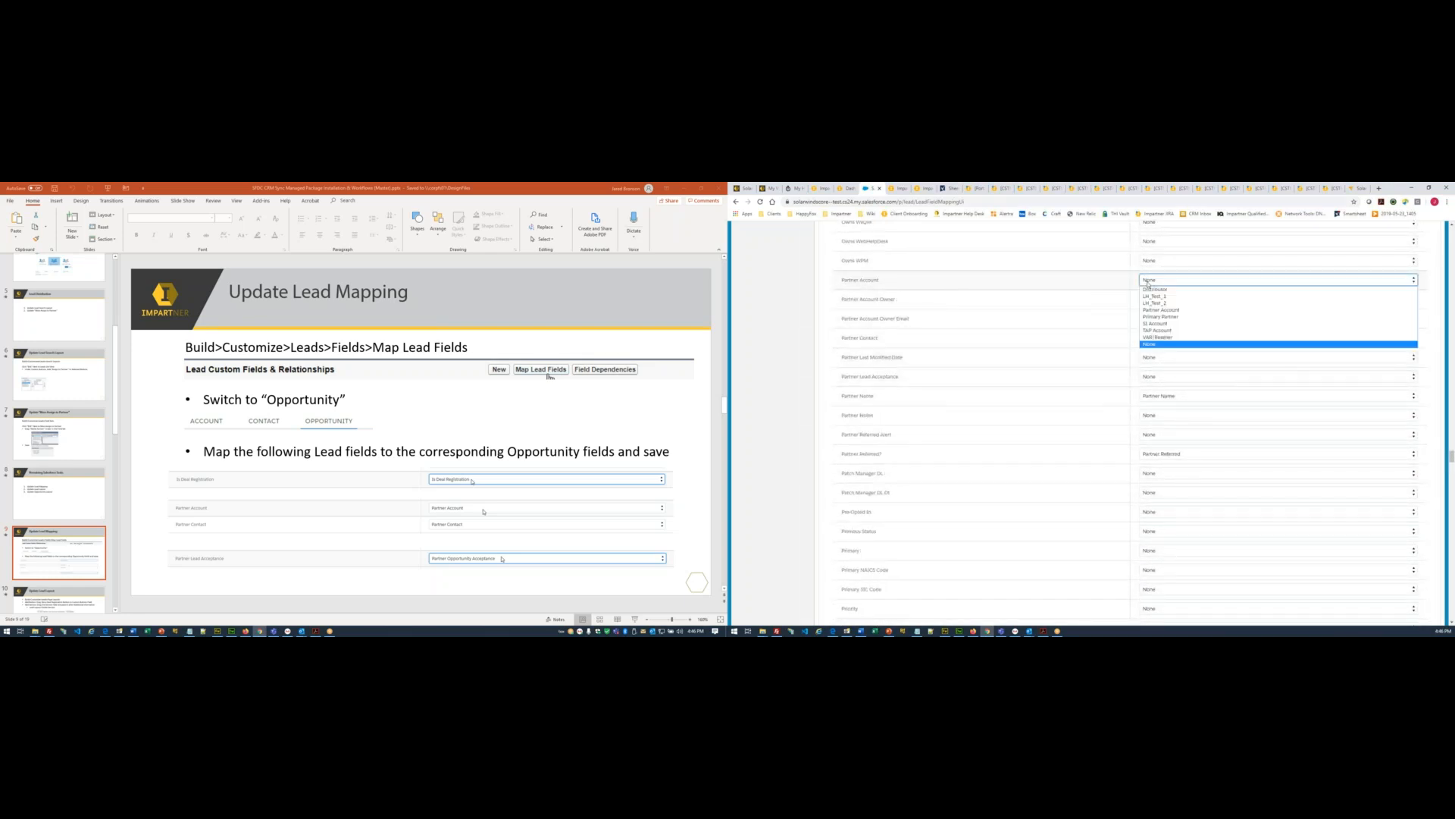
pyautogui.click(1162, 310)
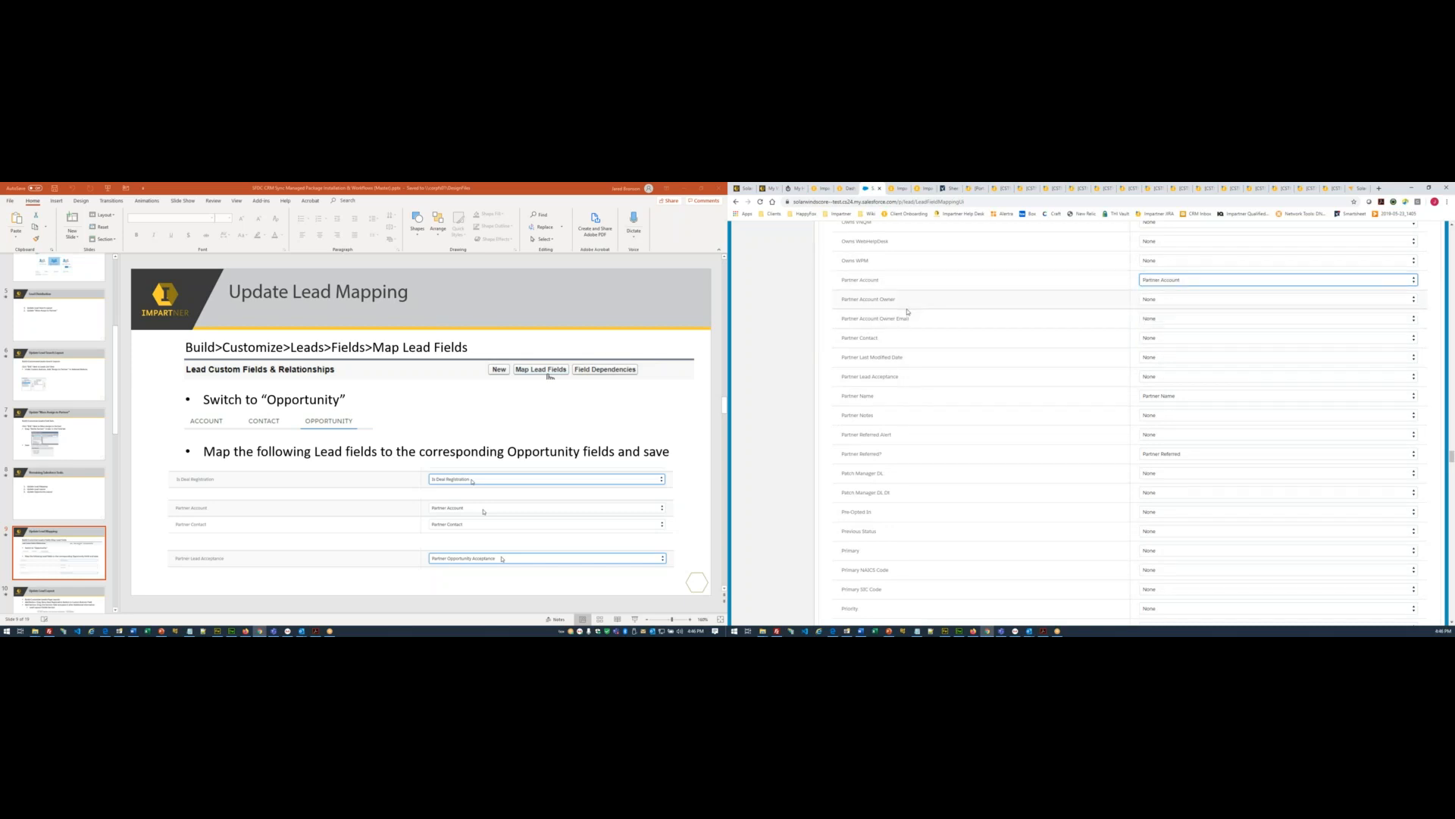
pyautogui.click(1171, 340)
pyautogui.click(1169, 353)
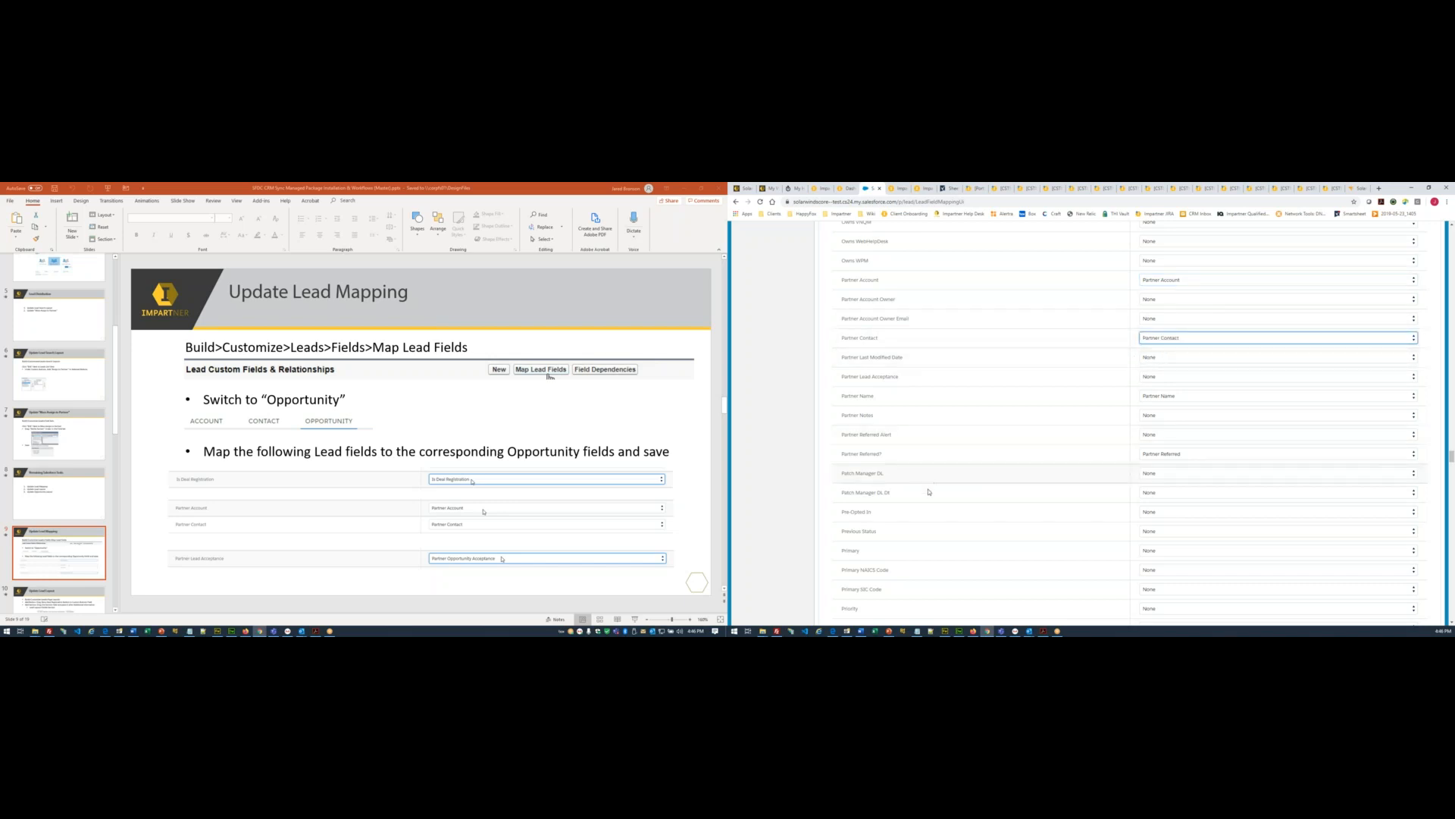
# - Map Partner Lead Acceptance to the Opportunity field Partner Opportunity Acceptance
pyautogui.click(1190, 377)
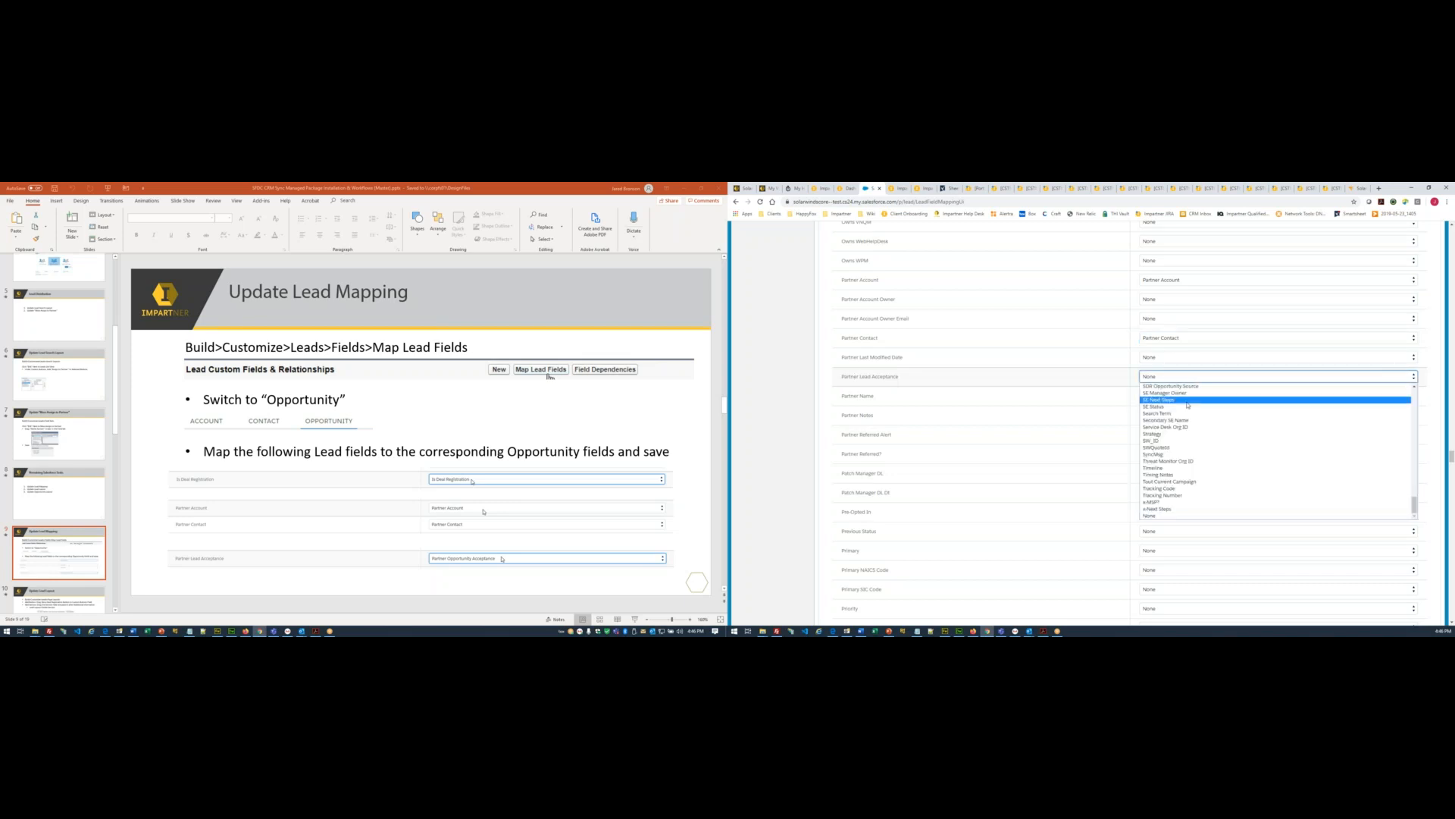
pyautogui.scroll(5, 1187, 436)
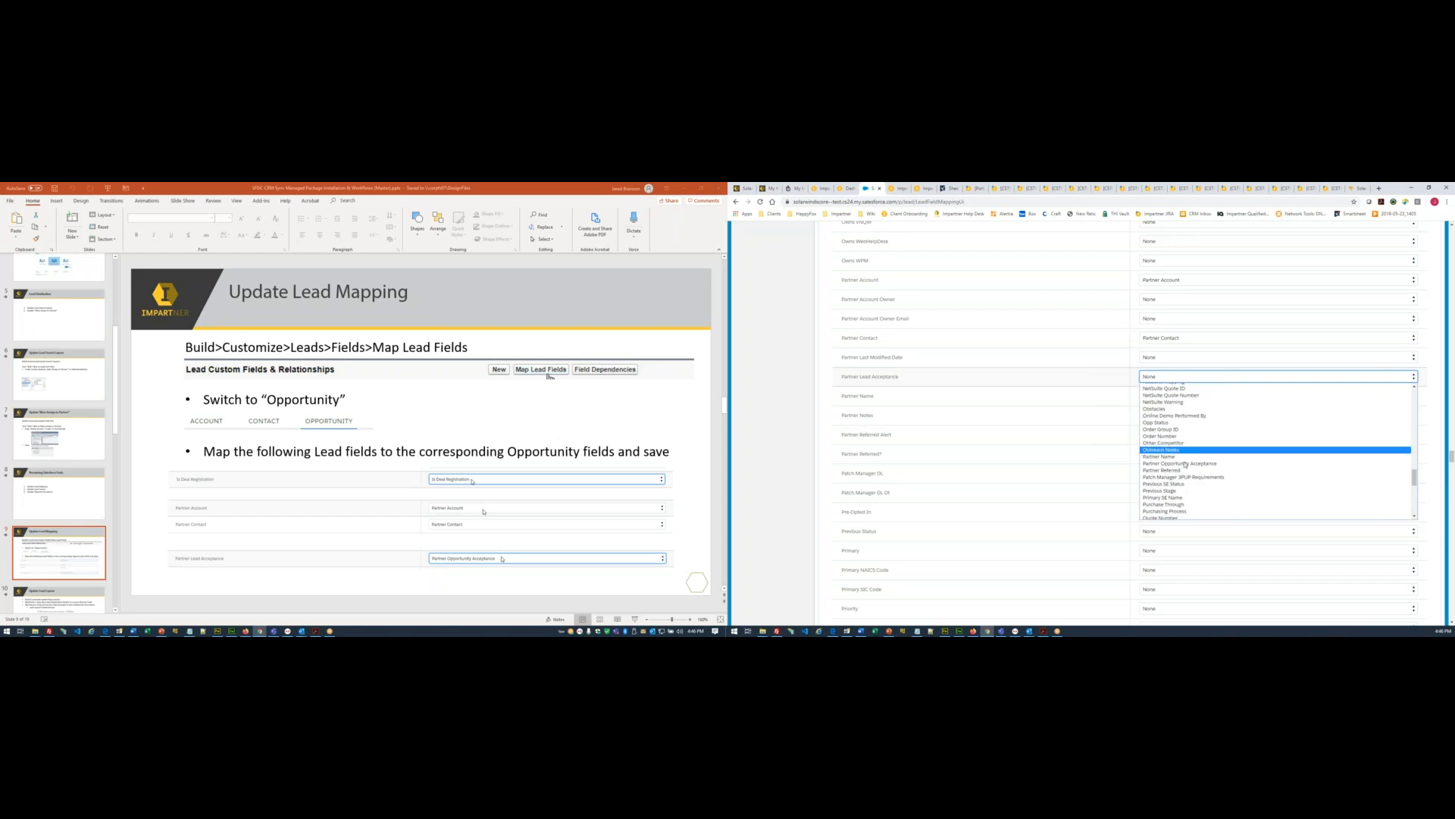
pyautogui.click(1187, 463)
pyautogui.click(1435, 449)
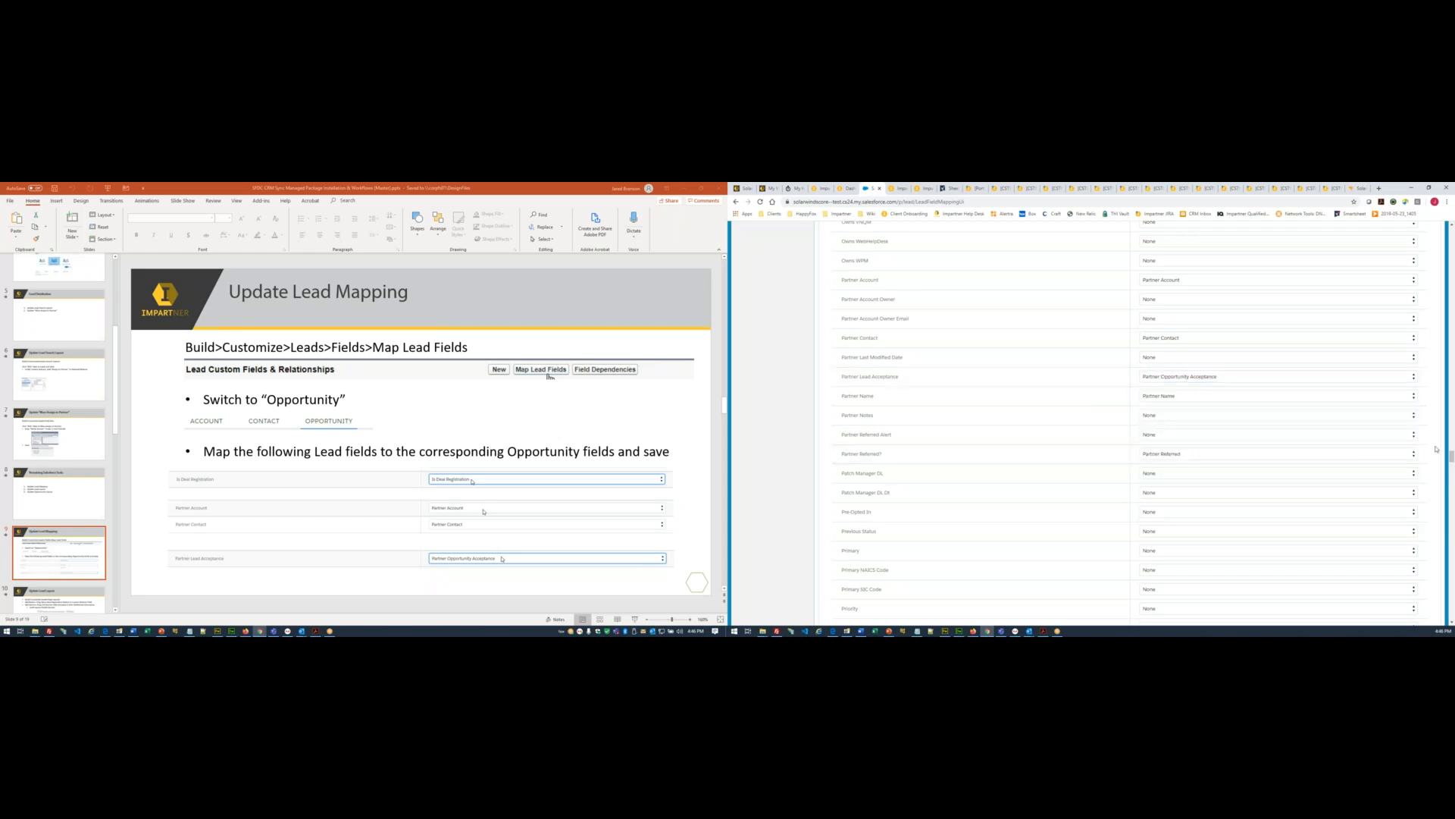
pyautogui.scroll(-7, 1435, 449)
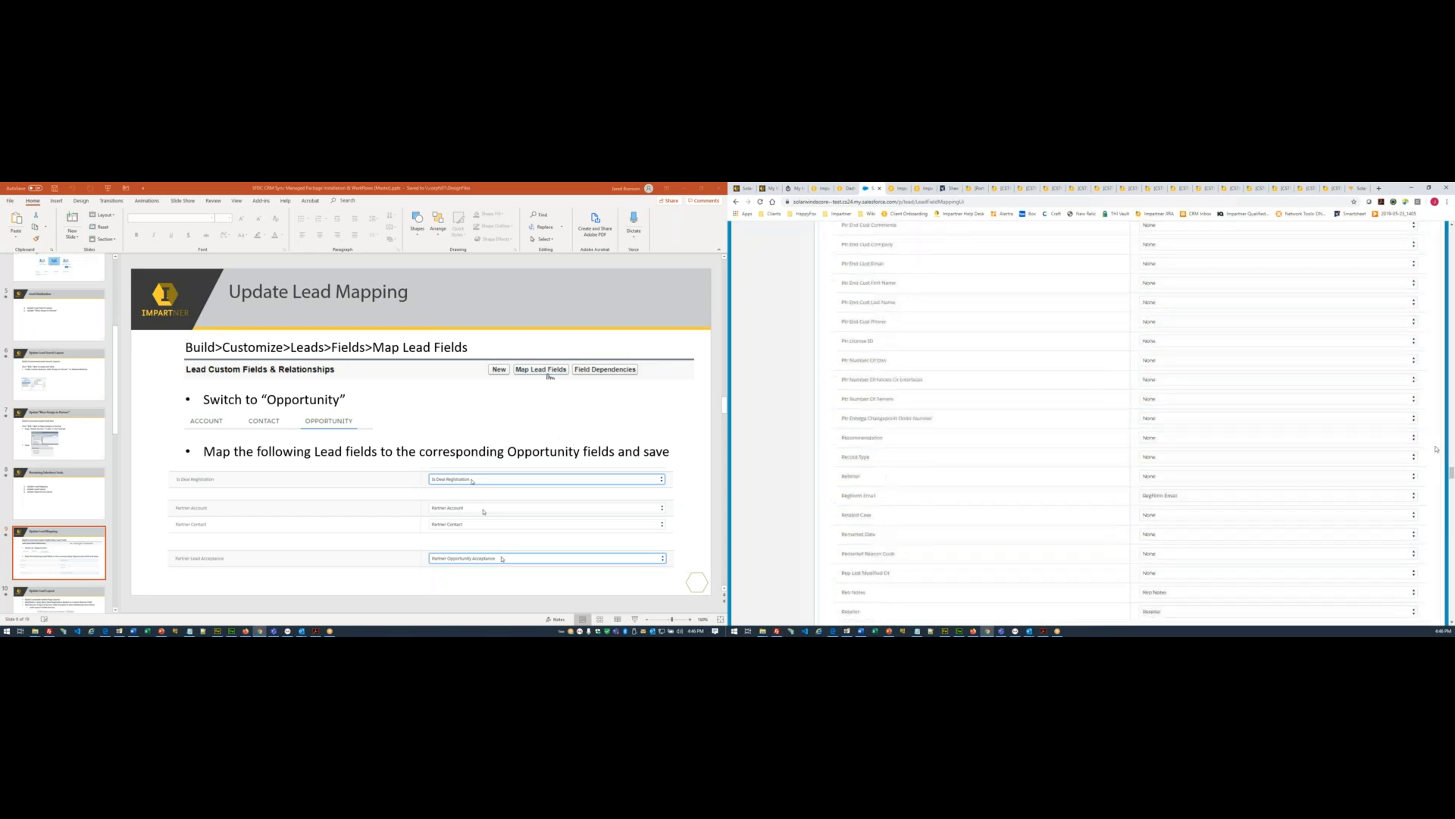
pyautogui.scroll(-6, 1436, 450)
pyautogui.moveTo(1452, 485); pyautogui.dragTo(1452, 620)
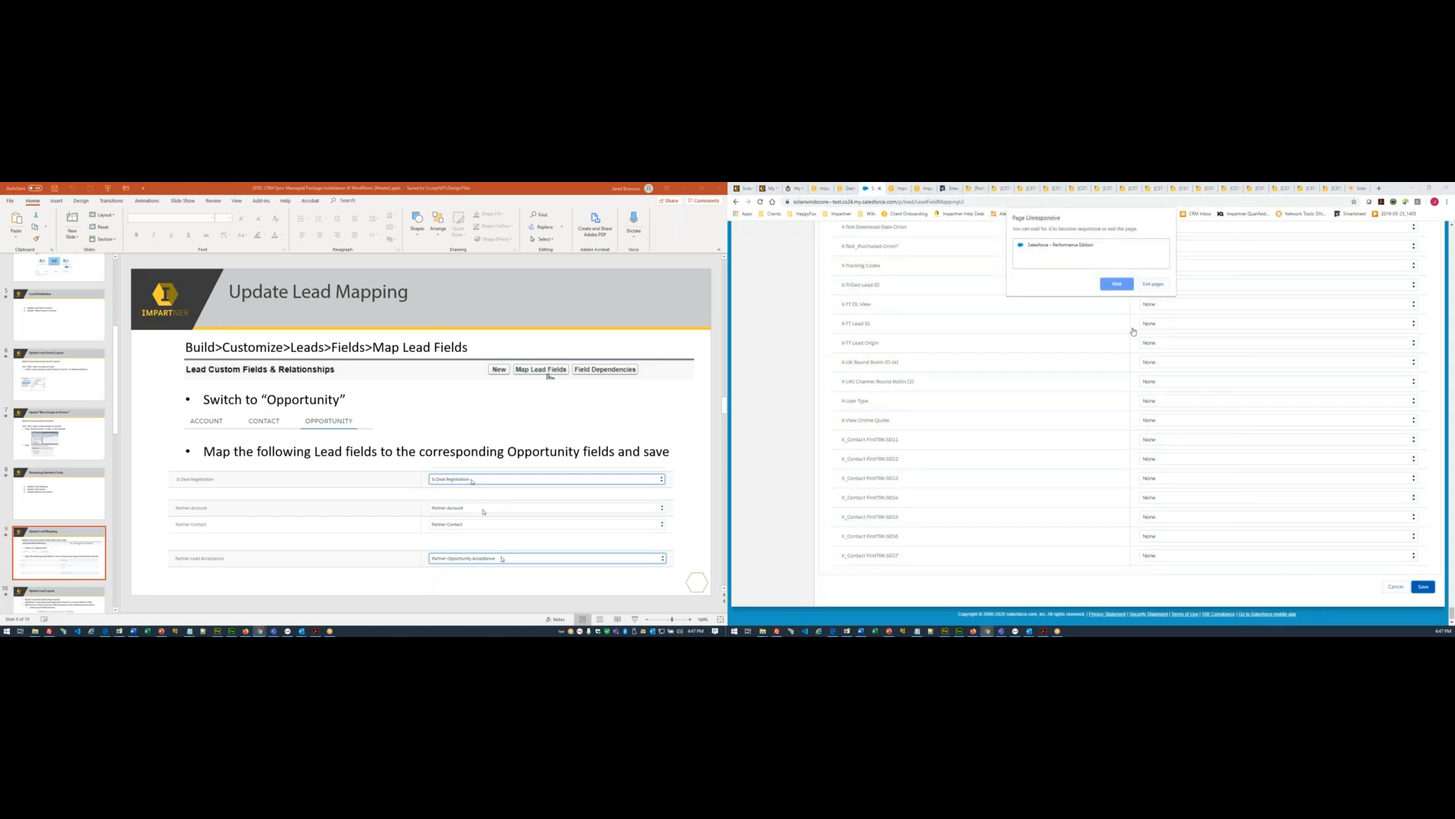
pyautogui.click(1118, 286)
pyautogui.click(1118, 284)
pyautogui.click(1117, 284)
pyautogui.click(1112, 283)
pyautogui.click(1105, 286)
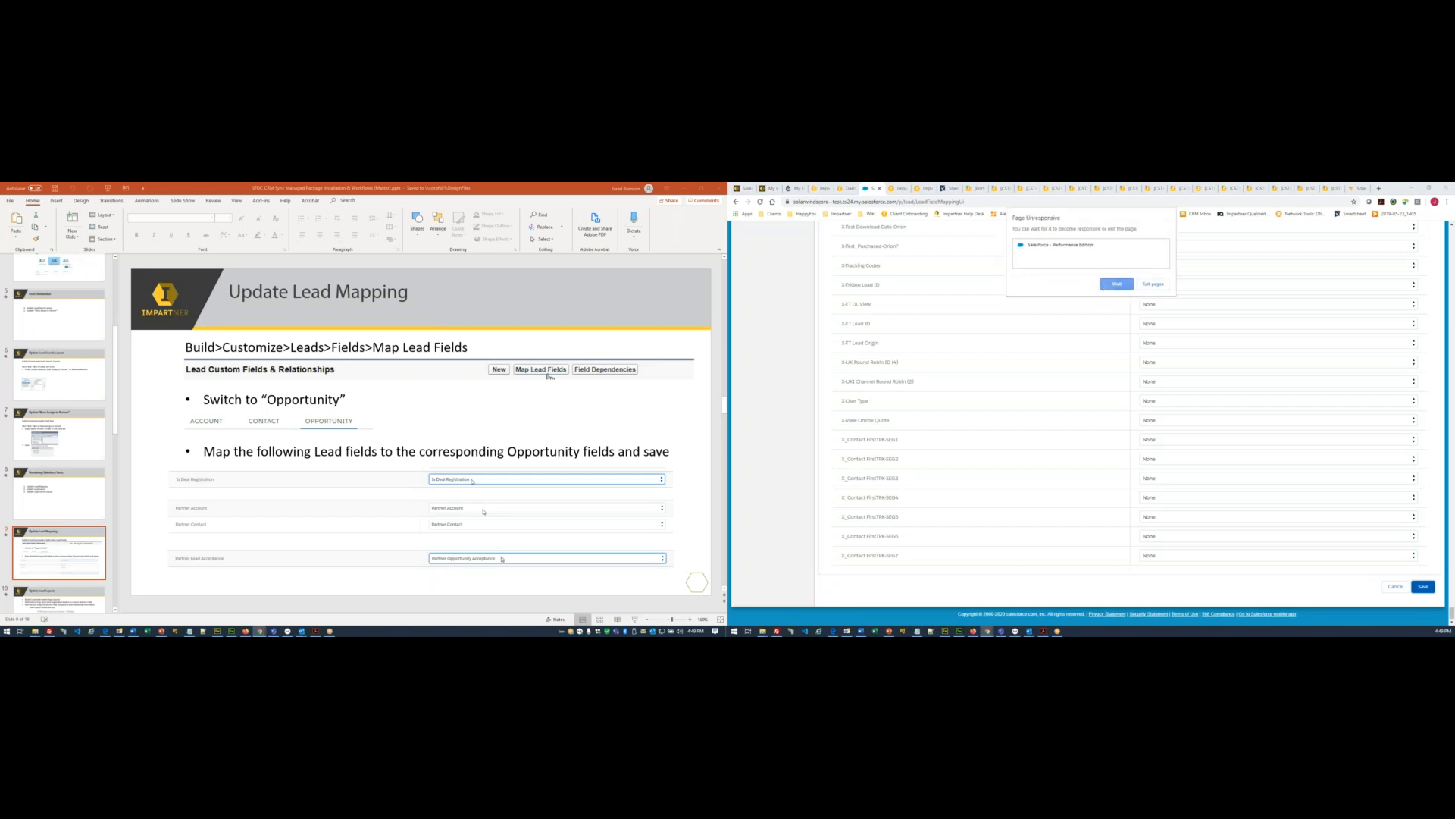
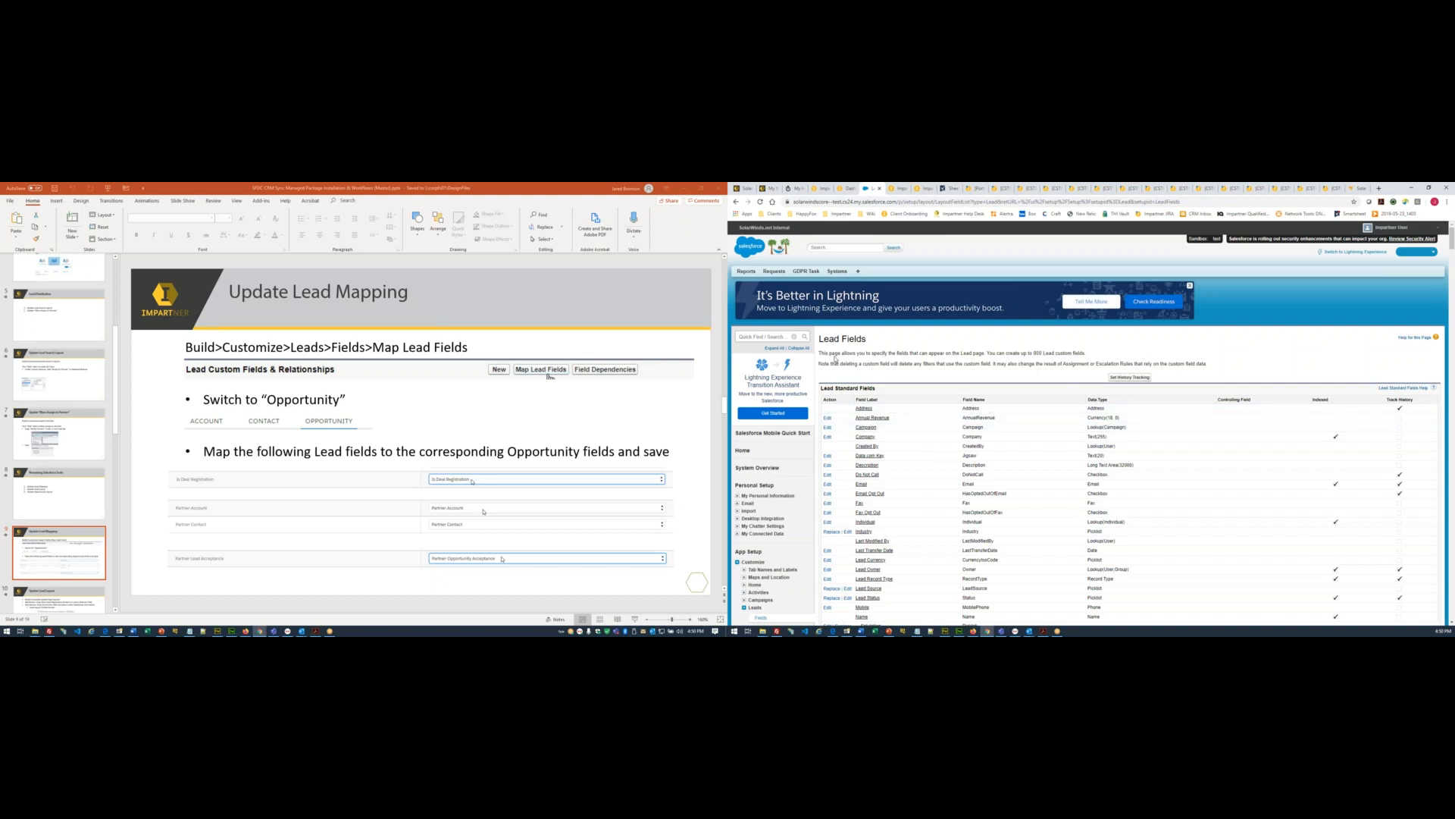
# - Display the Update Lead Layout instruction slide
pyautogui.scroll(-5, 1167, 426)
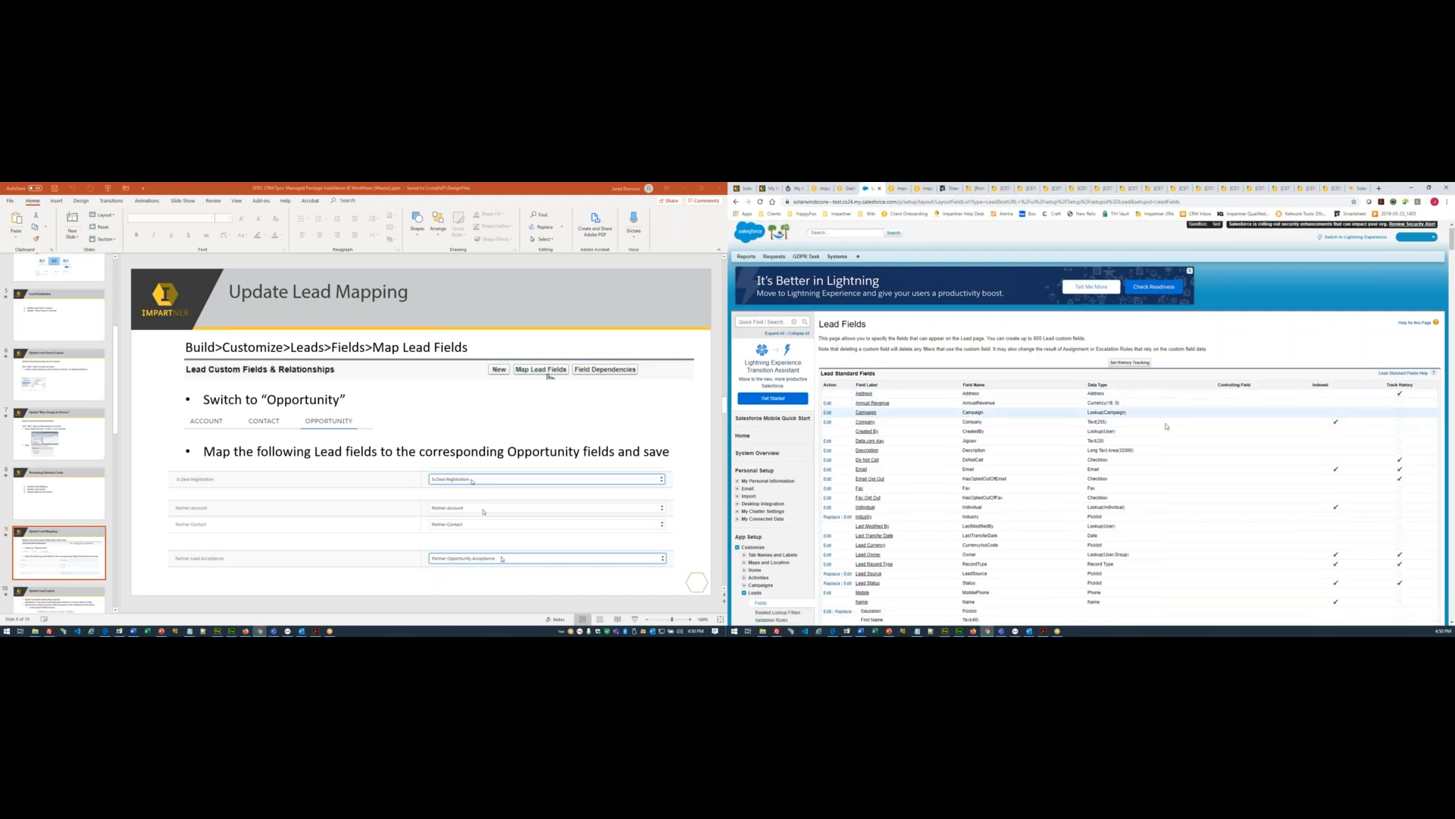
pyautogui.scroll(-1, 64, 444)
pyautogui.scroll(-1, 63, 444)
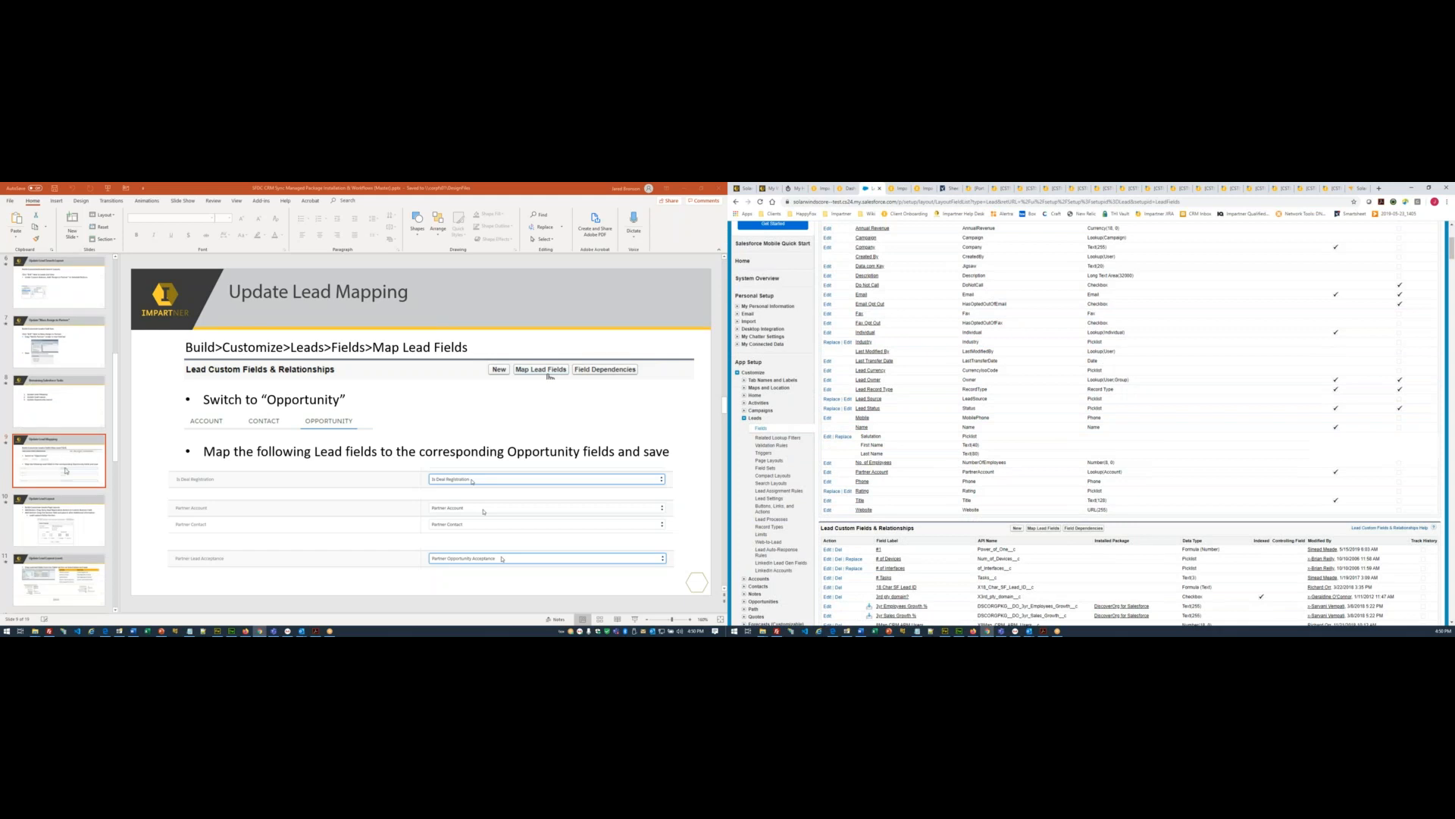
pyautogui.click(66, 520)
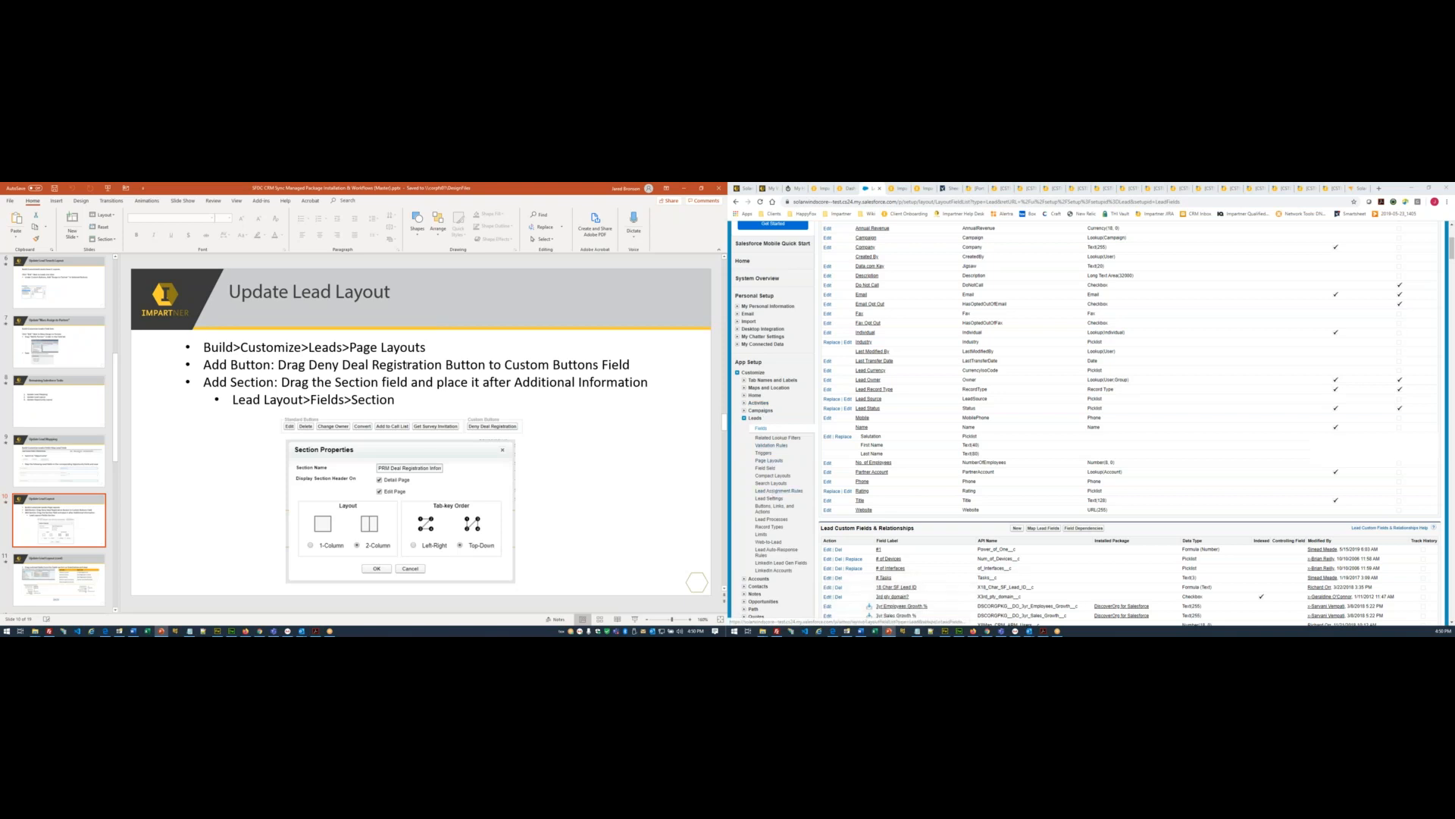
# - Open the Lead Page Layouts list under Customize > Leads in Setup
pyautogui.click(769, 461)
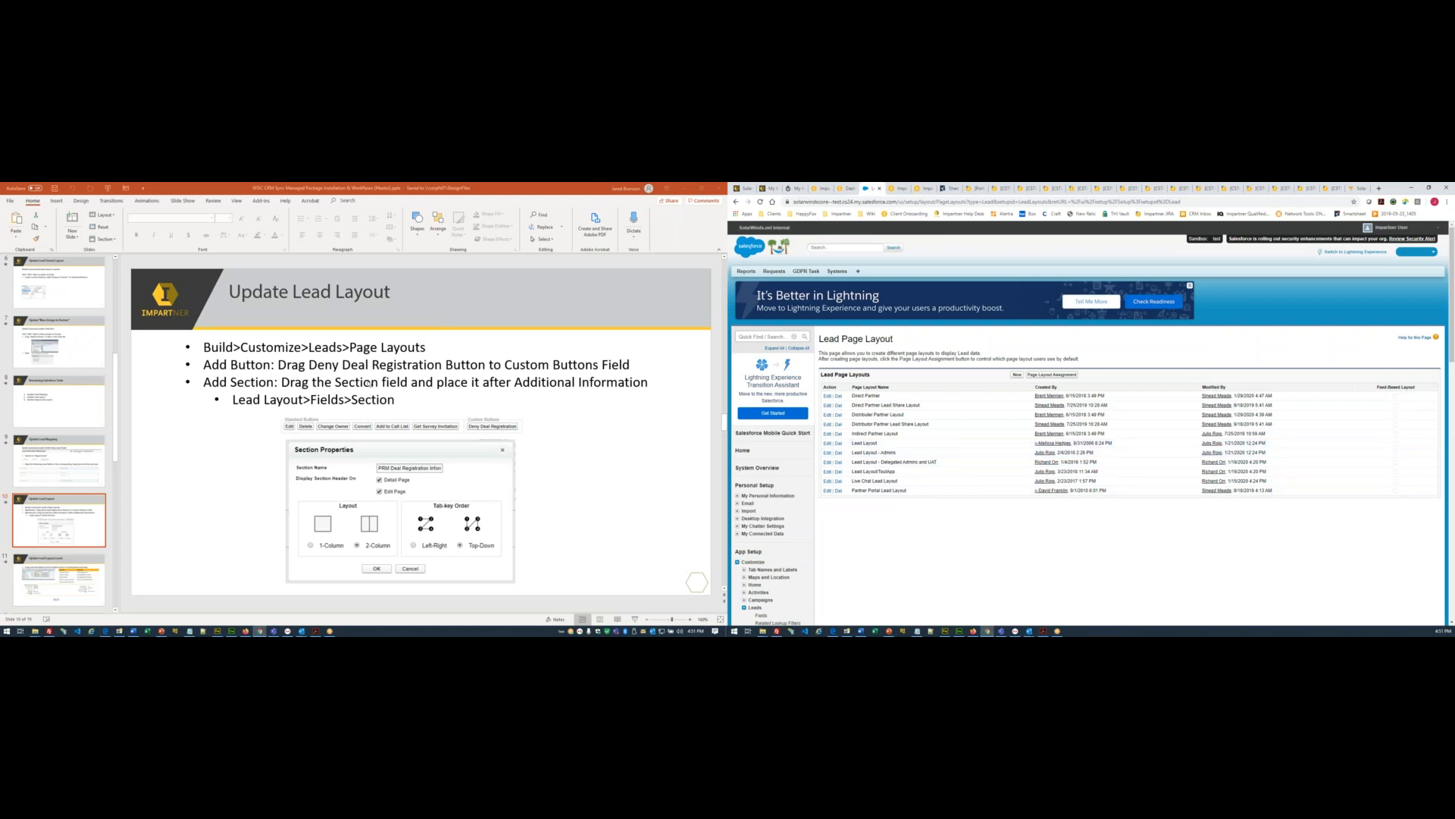
pyautogui.scroll(-1, 371, 380)
pyautogui.scroll(1, 371, 381)
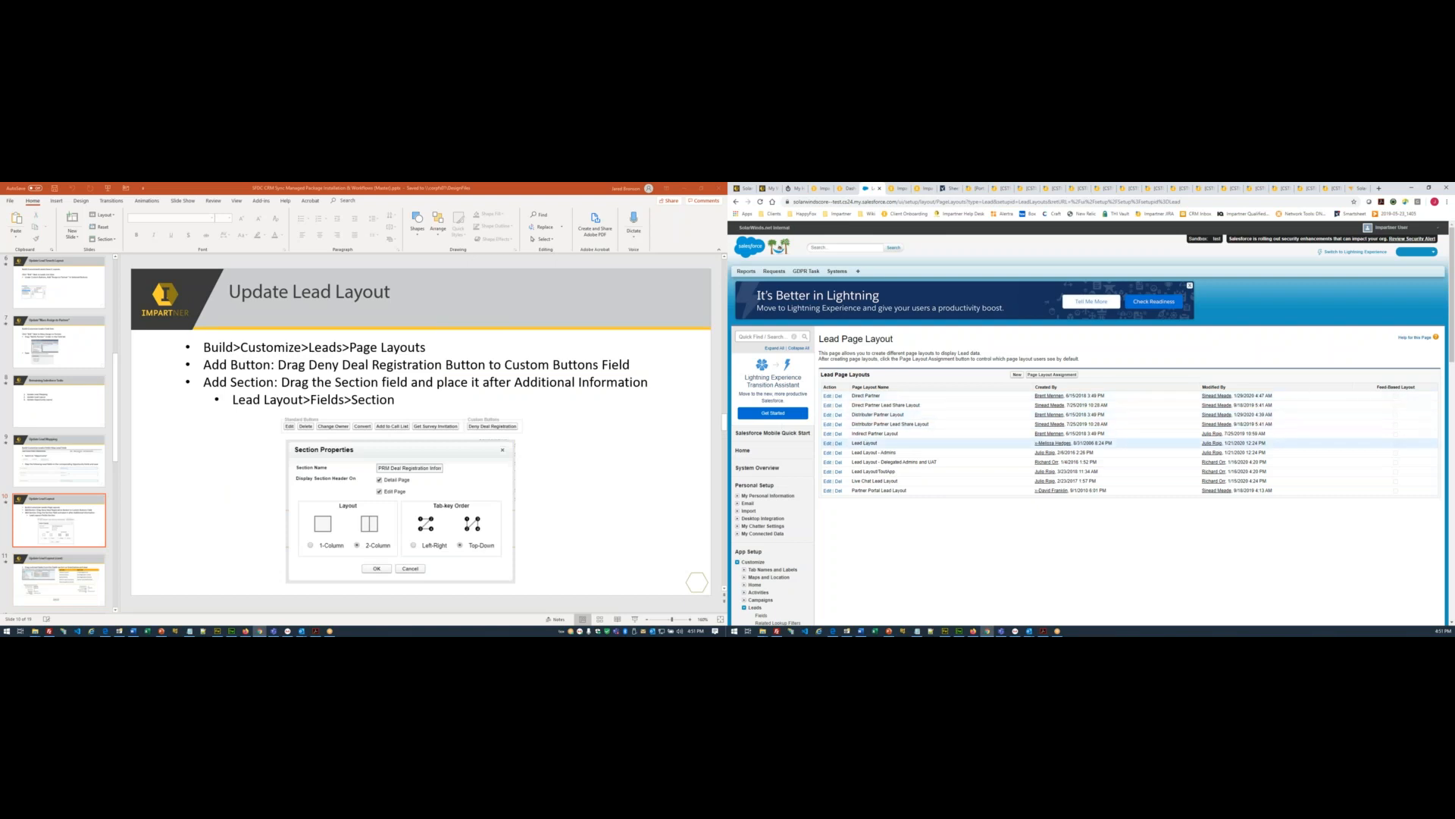
# - Edit Lead Layout, dismiss the Report Charts popup, and drop a new section above Federal Categories
pyautogui.click(827, 444)
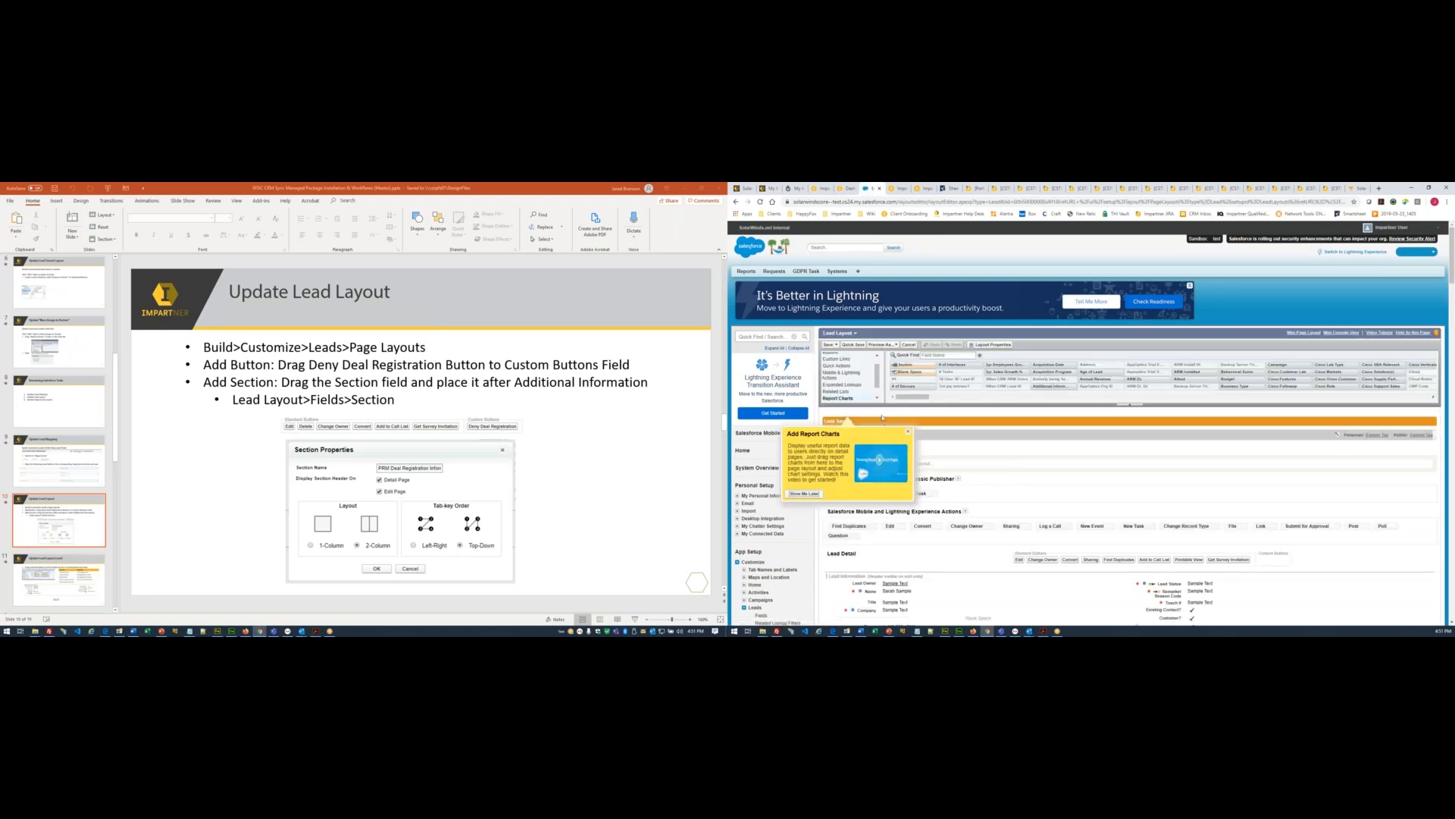
pyautogui.click(906, 429)
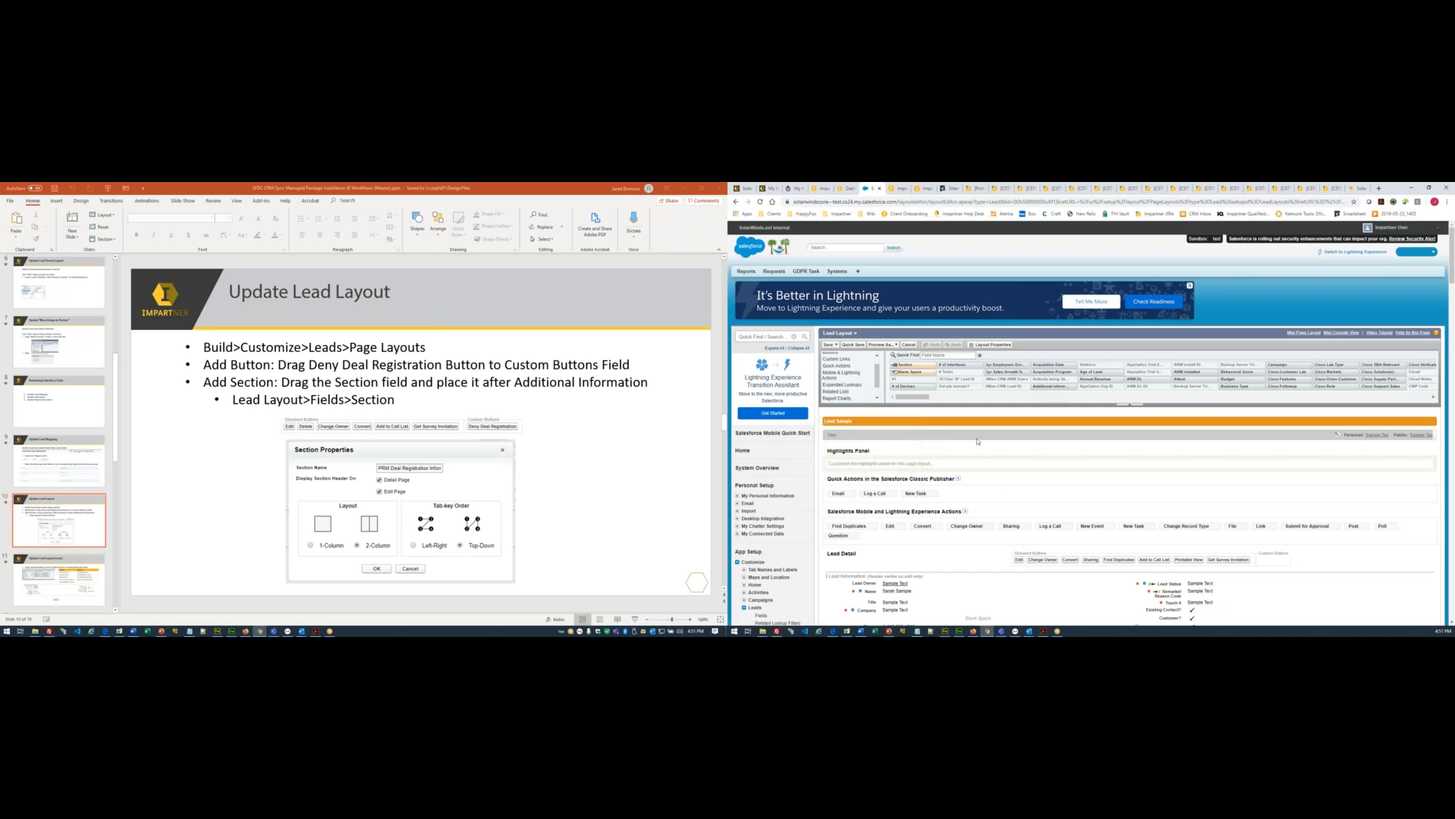
pyautogui.scroll(-3, 976, 439)
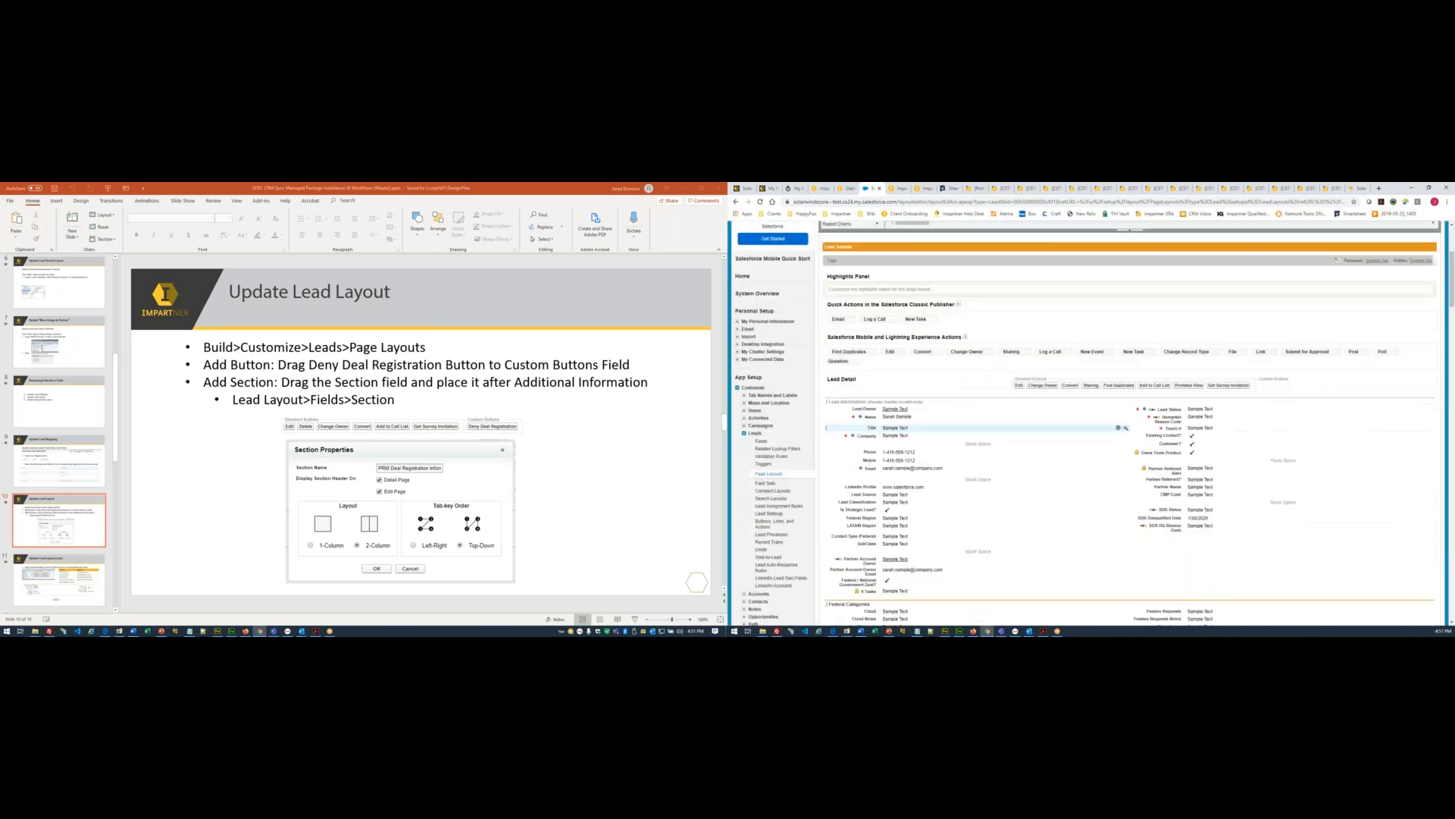
pyautogui.scroll(-4, 976, 436)
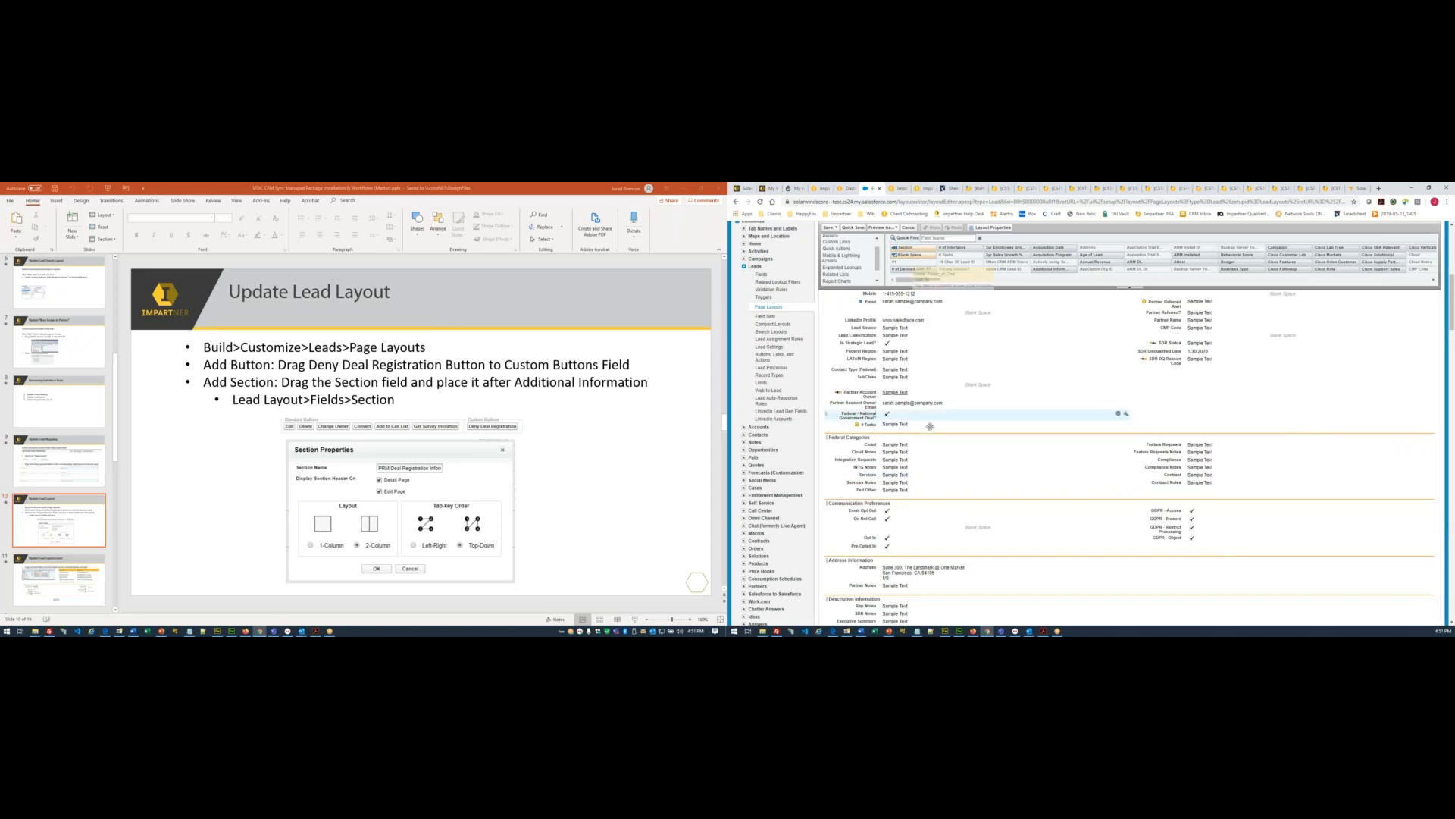
pyautogui.scroll(-3, 930, 426)
pyautogui.scroll(-5, 930, 426)
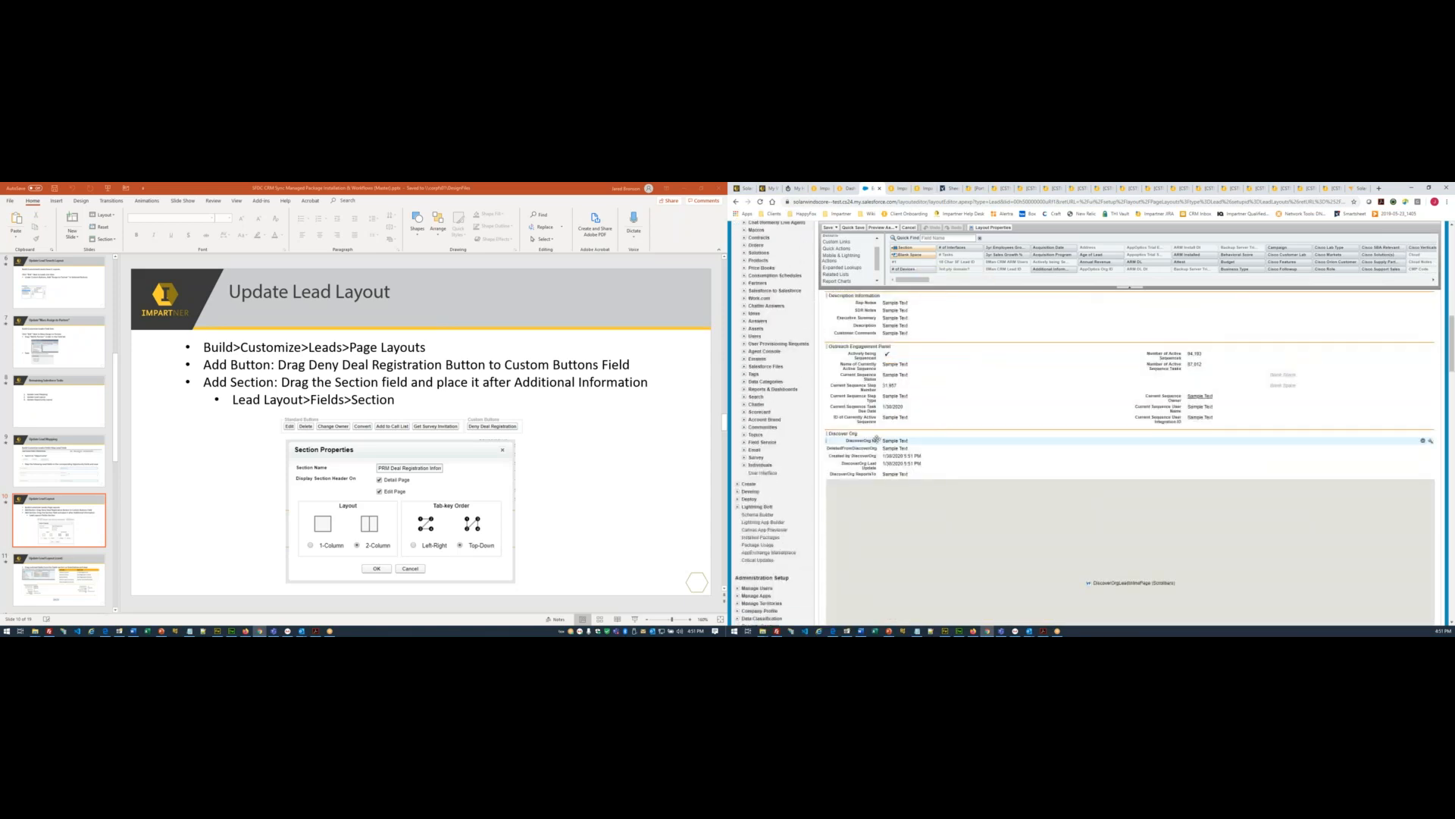
pyautogui.scroll(15, 878, 439)
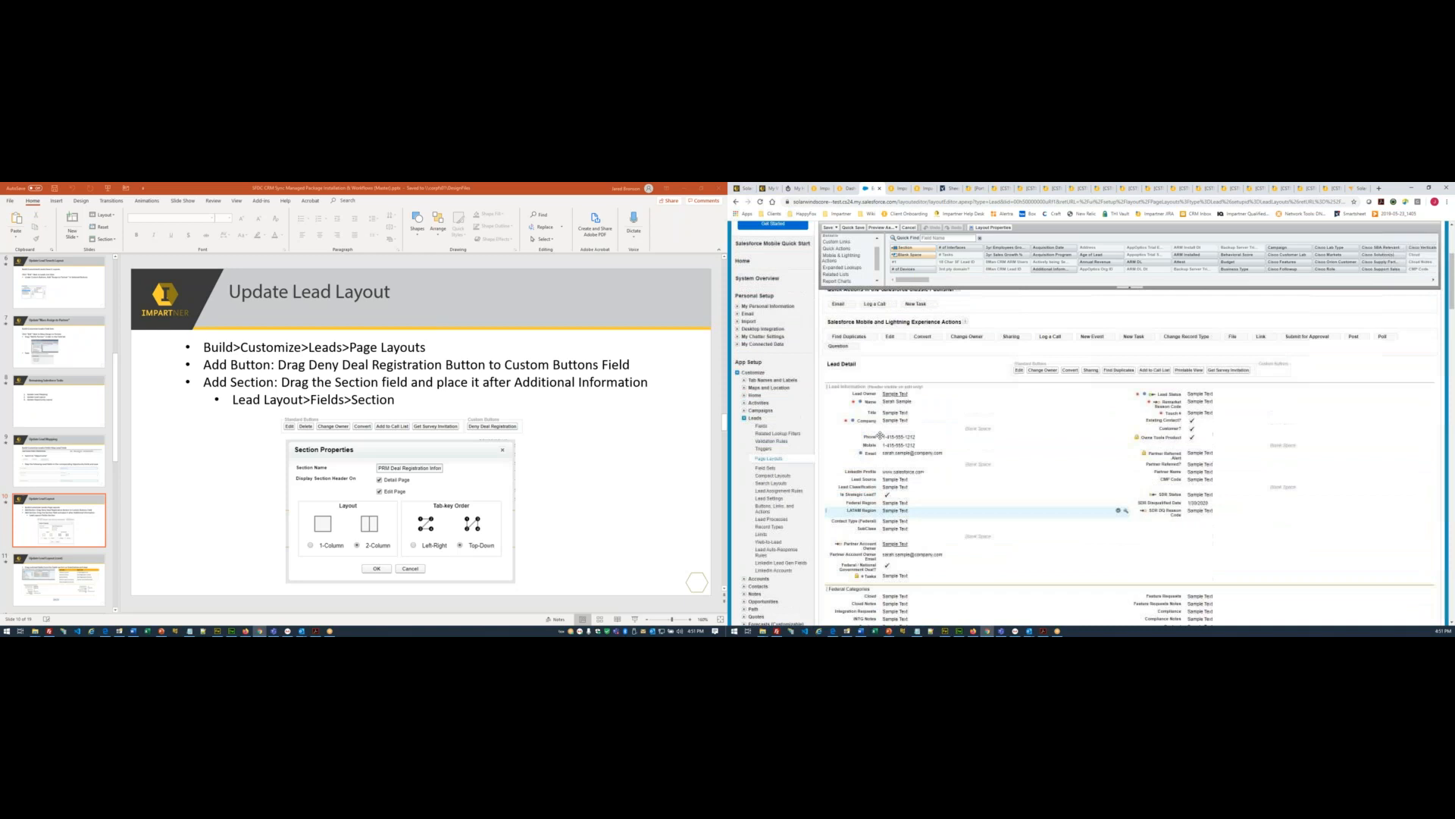
pyautogui.scroll(-2, 881, 437)
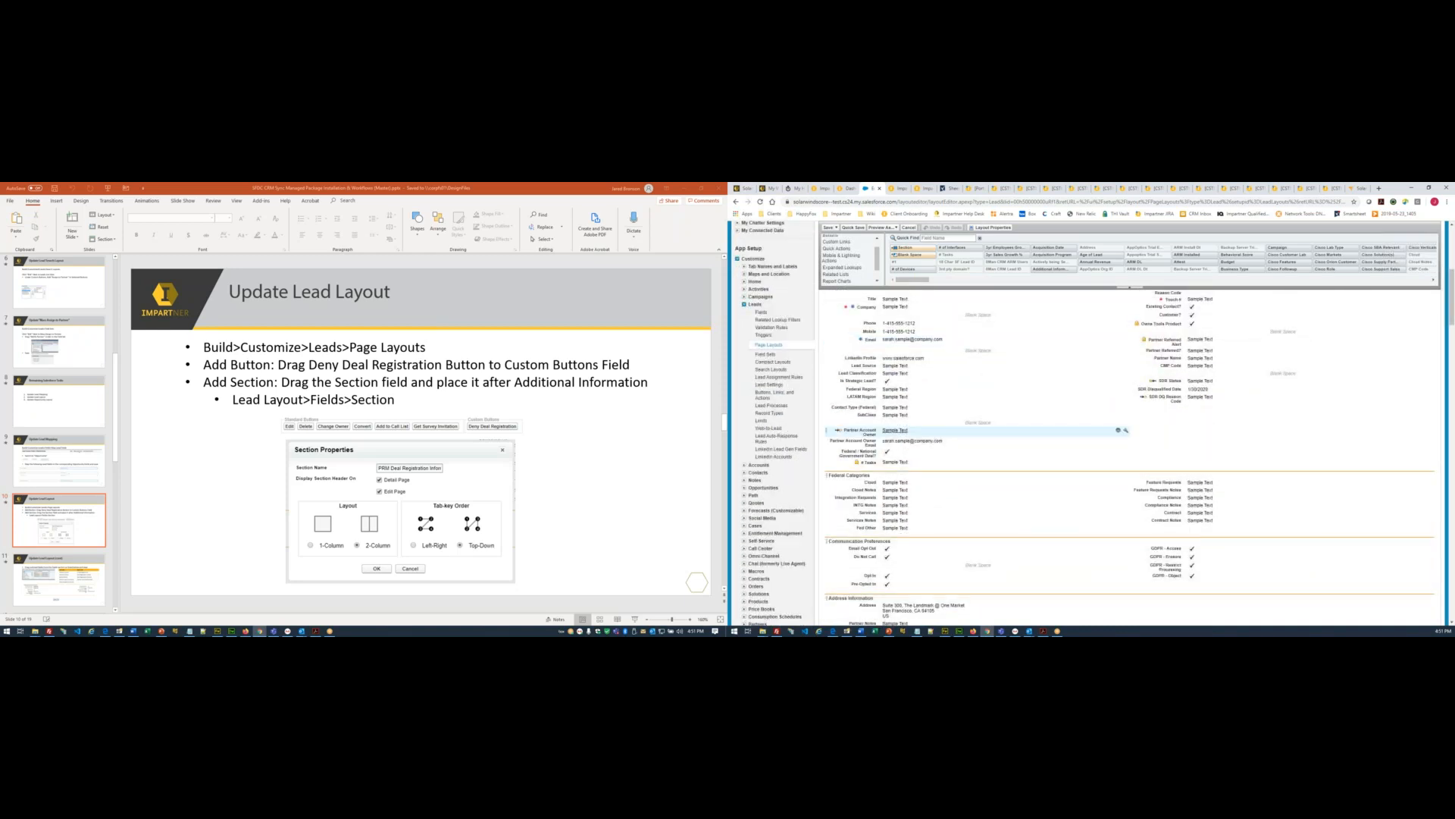
pyautogui.moveTo(906, 248); pyautogui.dragTo(909, 466)
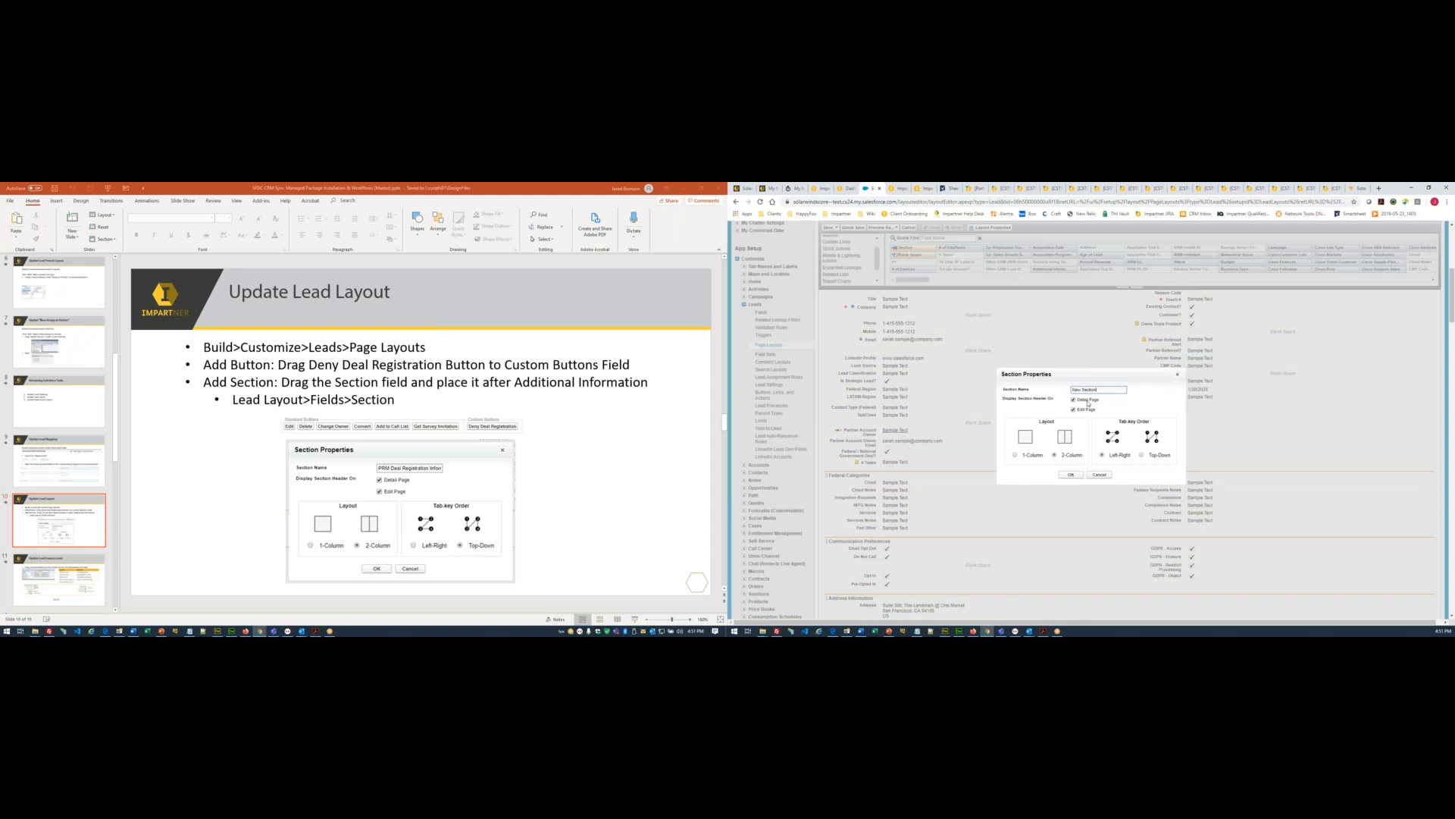
# - Name the section 'PRM Deal Registration Information' with Top-Down tab order and confirm it
pyautogui.moveTo(1099, 389); pyautogui.dragTo(1061, 389)
pyautogui.write('PR')
pyautogui.write('M Deal Registration Informatio')
pyautogui.hotkey('ctrl', 'a')
pyautogui.click(1089, 390)
pyautogui.moveTo(1081, 389); pyautogui.dragTo(1112, 395)
pyautogui.click(1142, 456)
pyautogui.click(1071, 475)
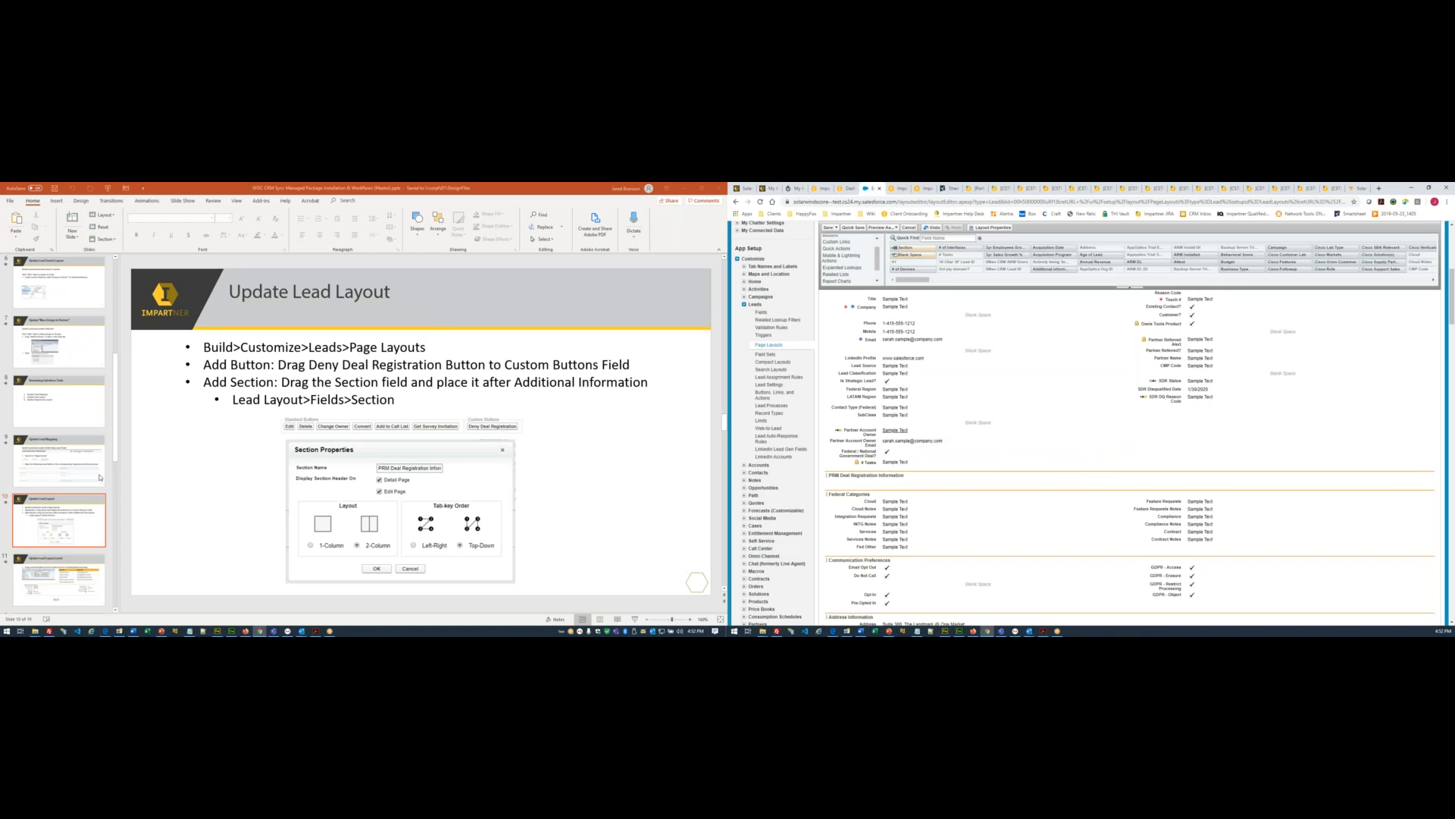
pyautogui.scroll(-1, 100, 478)
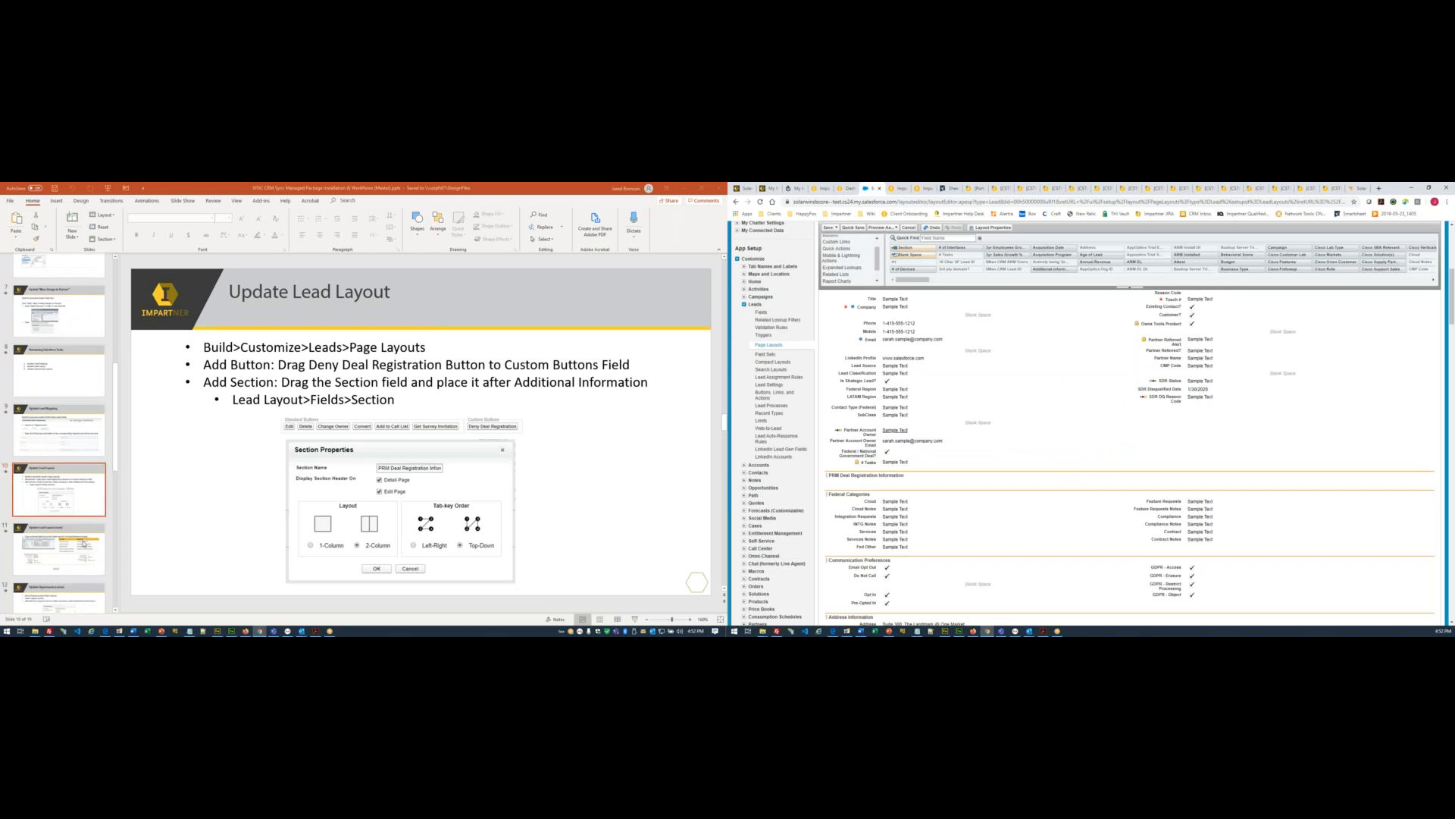
pyautogui.click(86, 543)
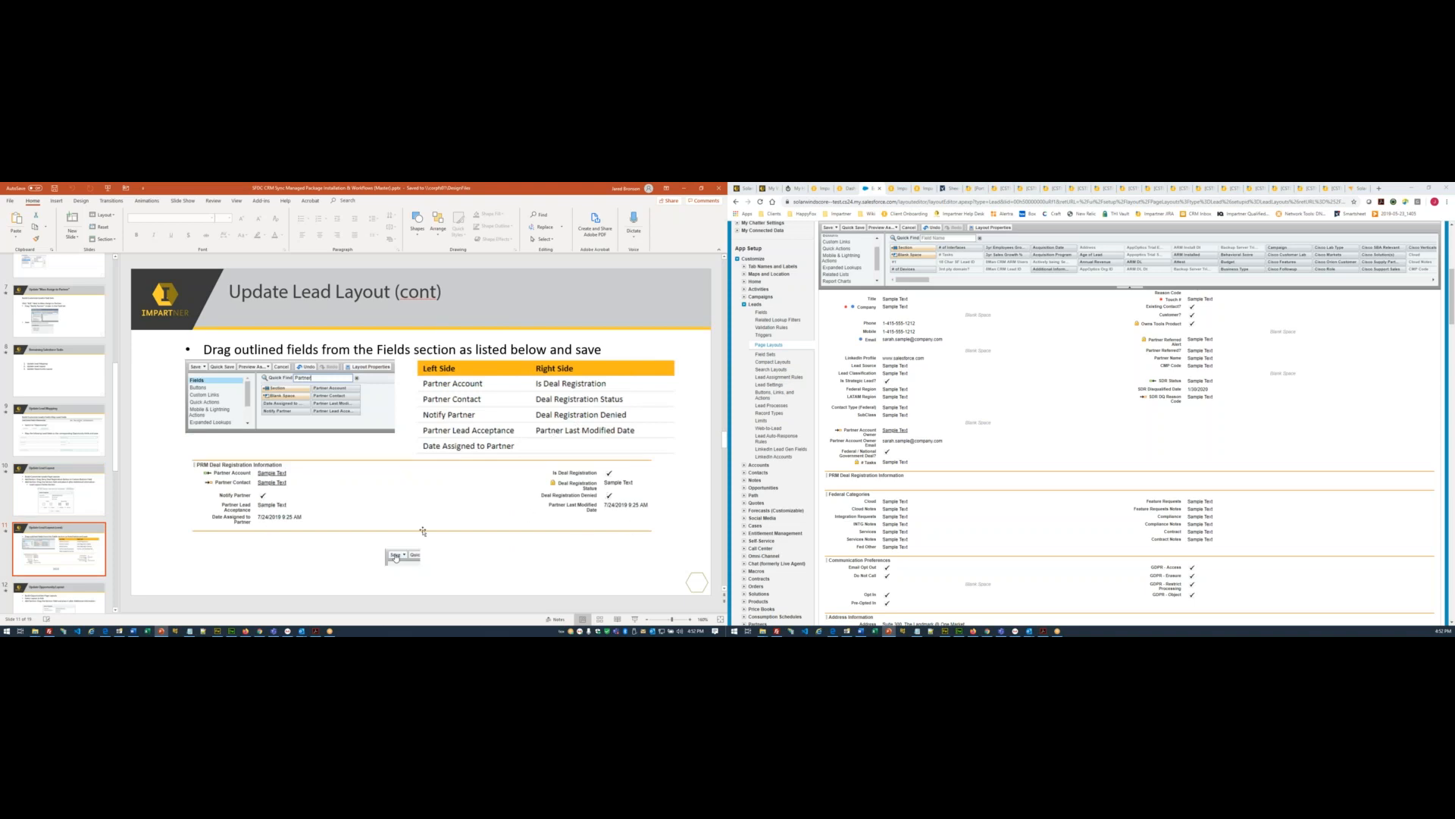
# - Filter fields by 'Partner', add five partner fields left and Partner Last Modified Date right
pyautogui.click(940, 239)
pyautogui.write('Partner')
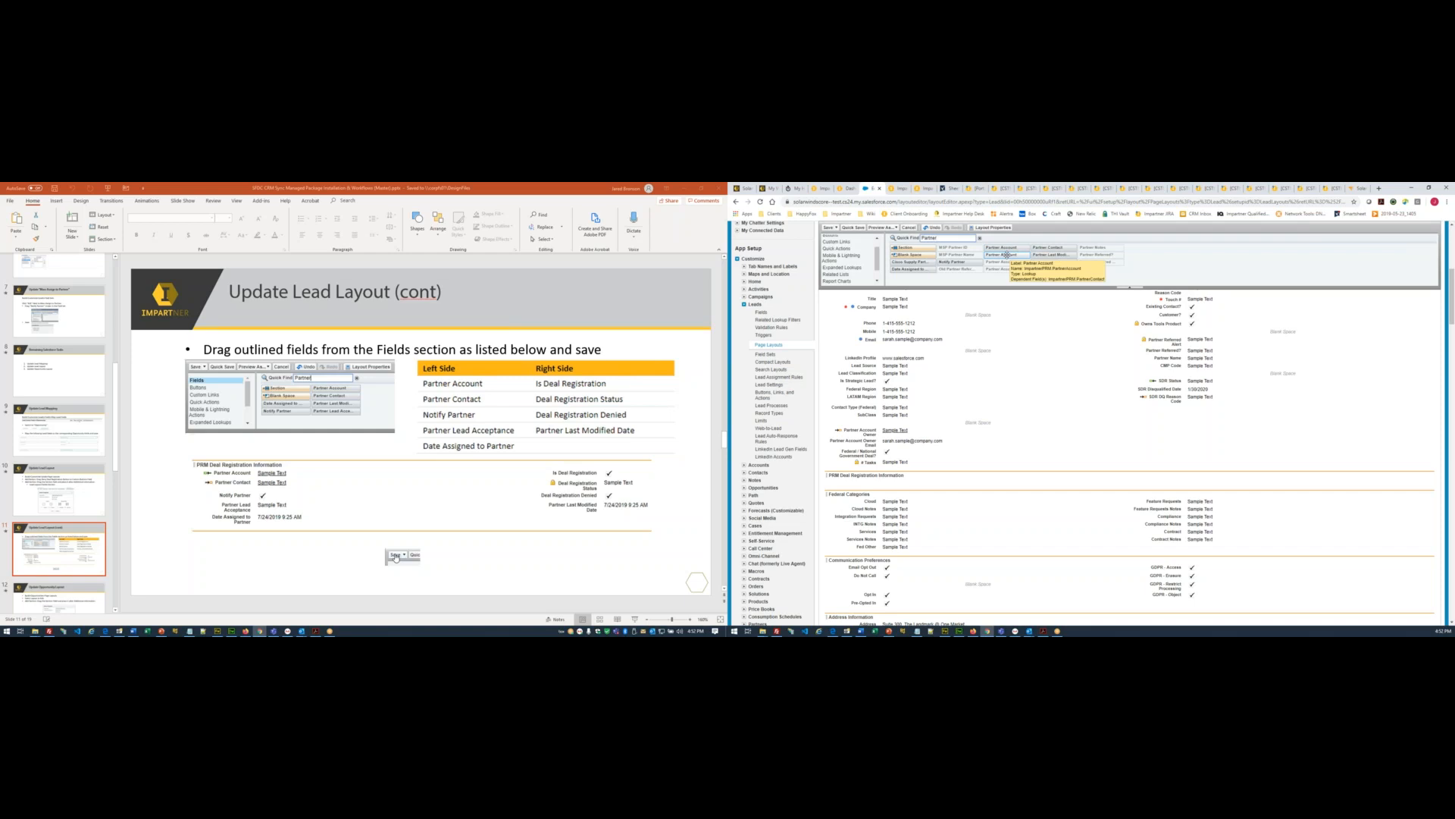
pyautogui.moveTo(1005, 255); pyautogui.dragTo(940, 482)
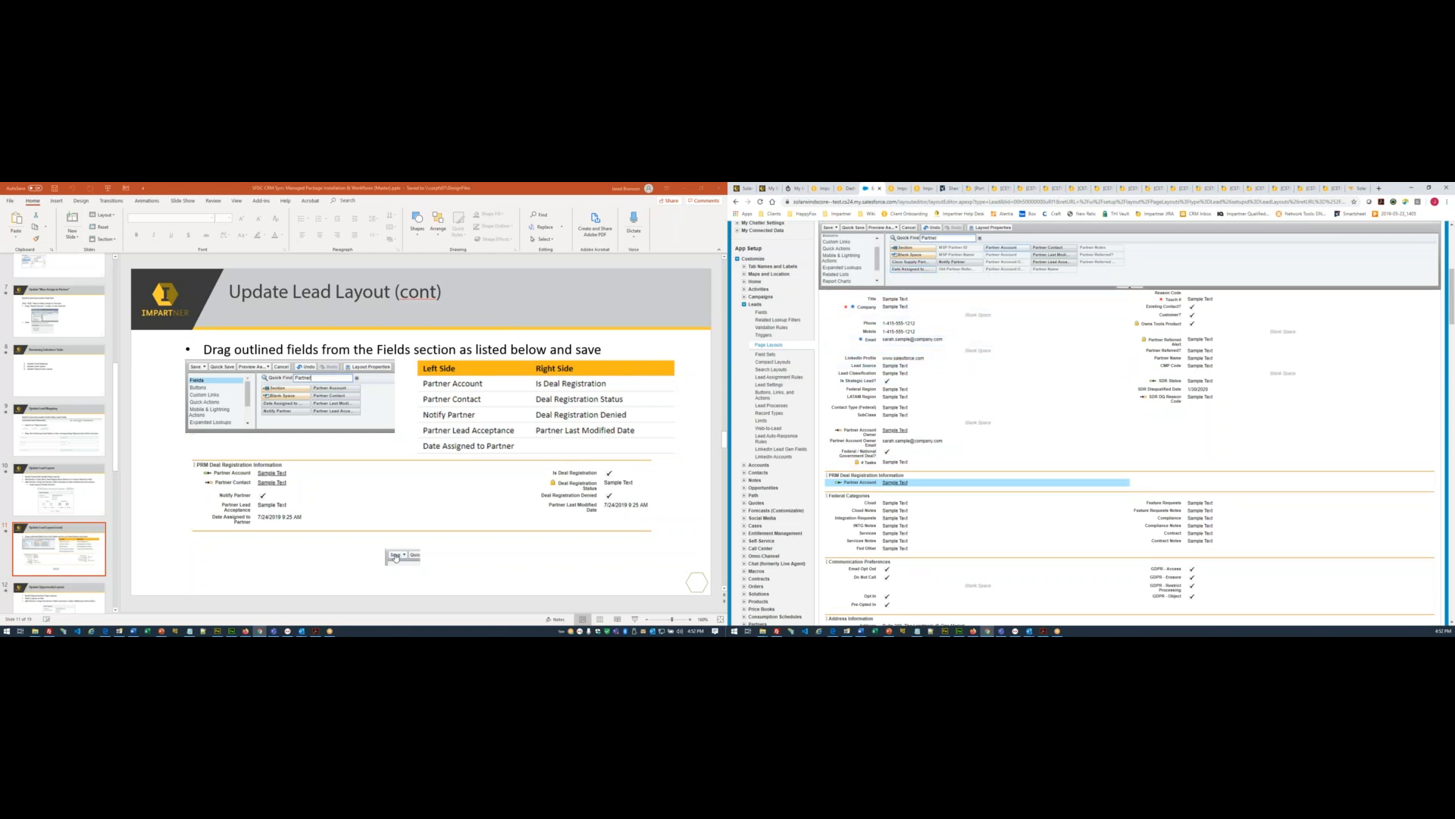
pyautogui.moveTo(1046, 247); pyautogui.dragTo(954, 489)
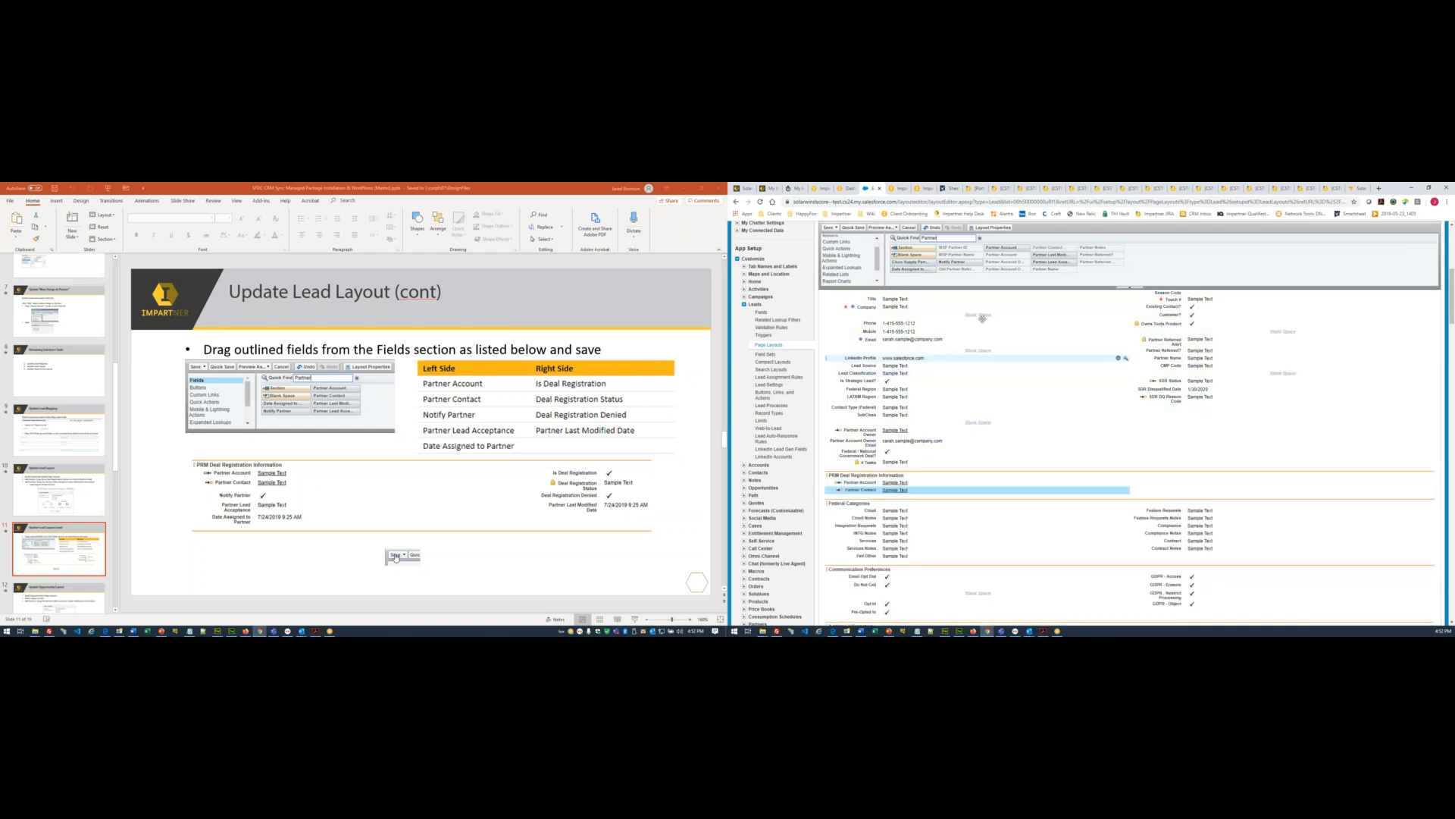
pyautogui.moveTo(961, 262); pyautogui.dragTo(951, 498)
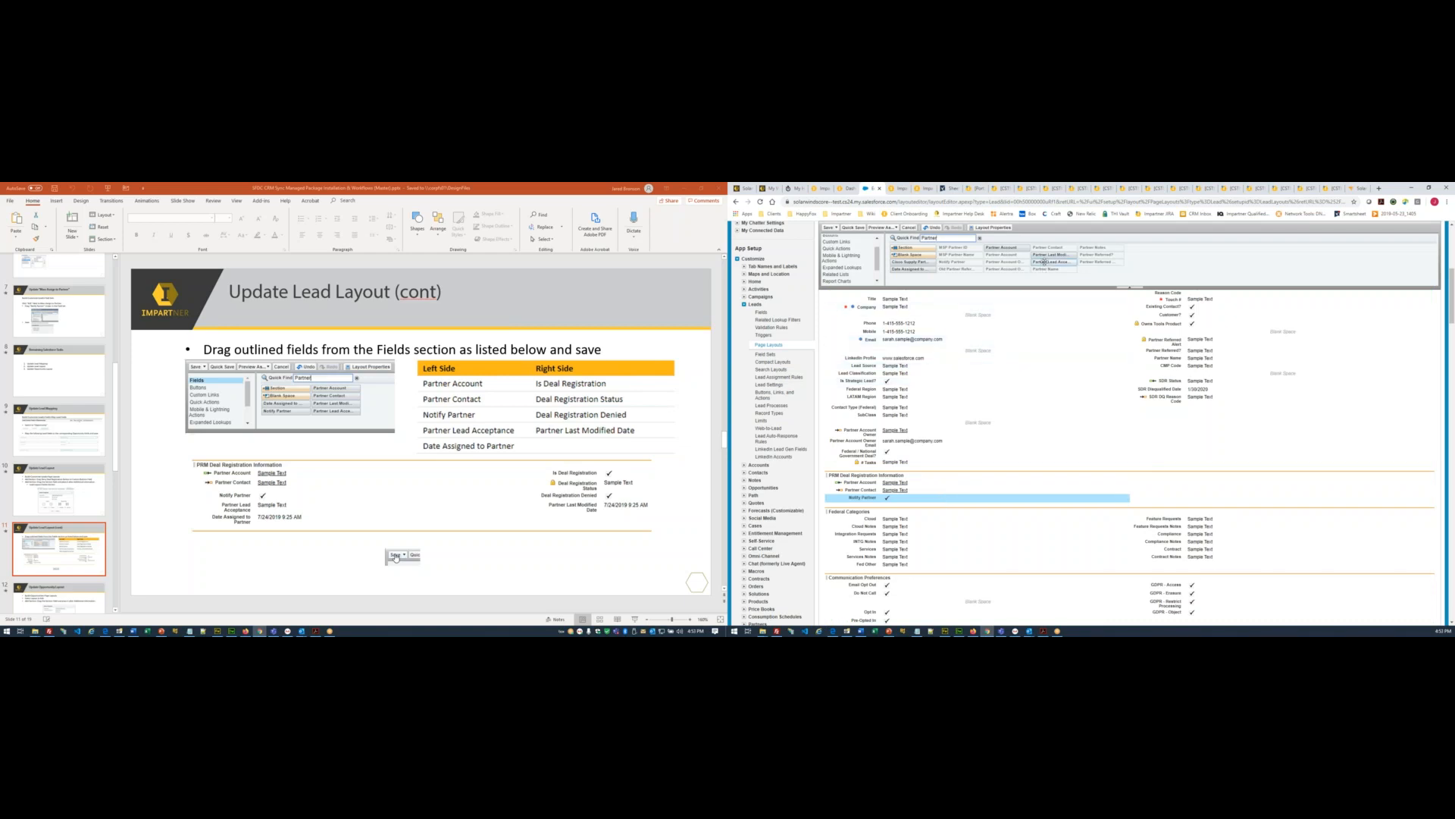
pyautogui.moveTo(1050, 263); pyautogui.dragTo(982, 505)
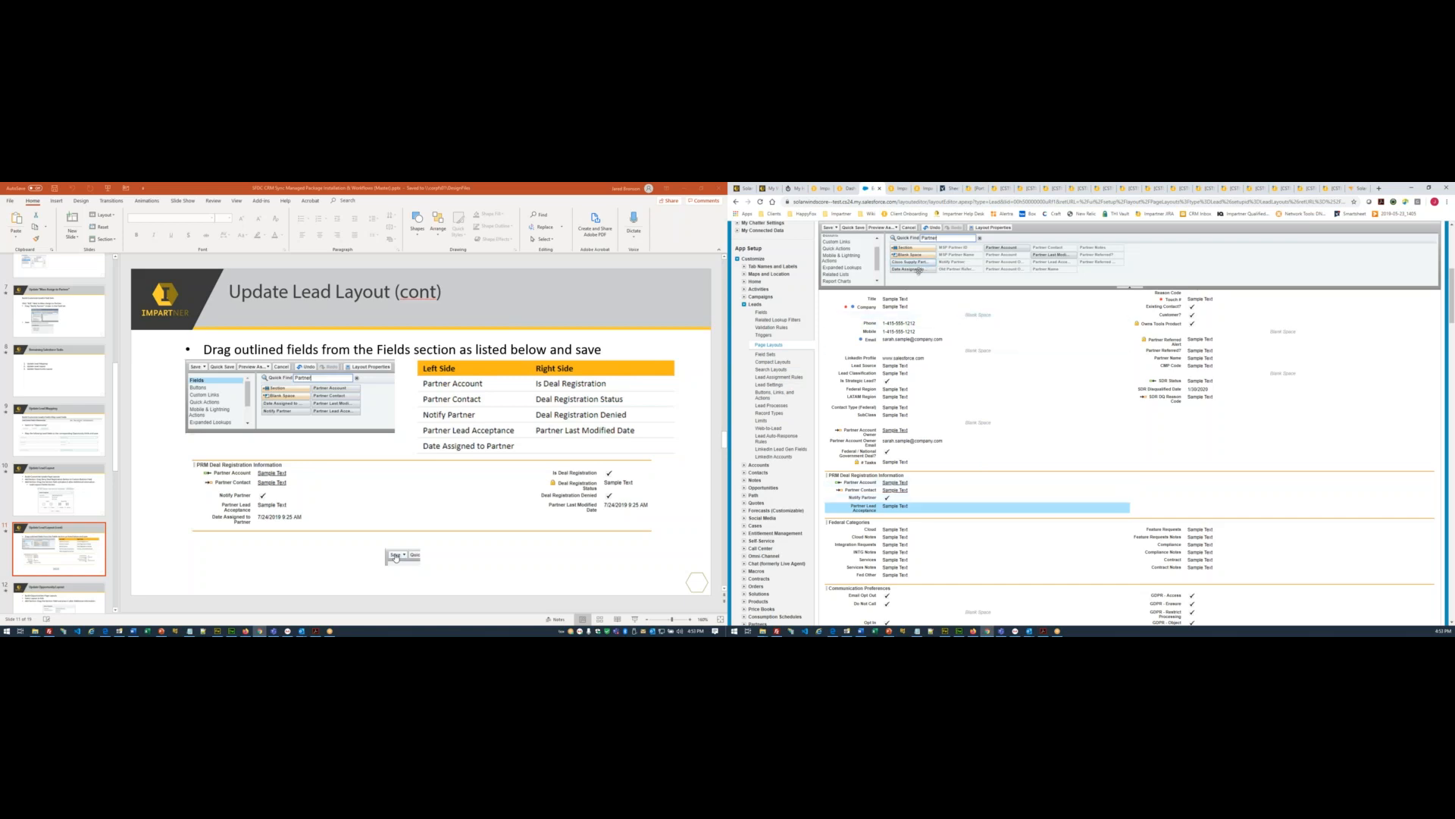
pyautogui.moveTo(919, 269); pyautogui.dragTo(934, 517)
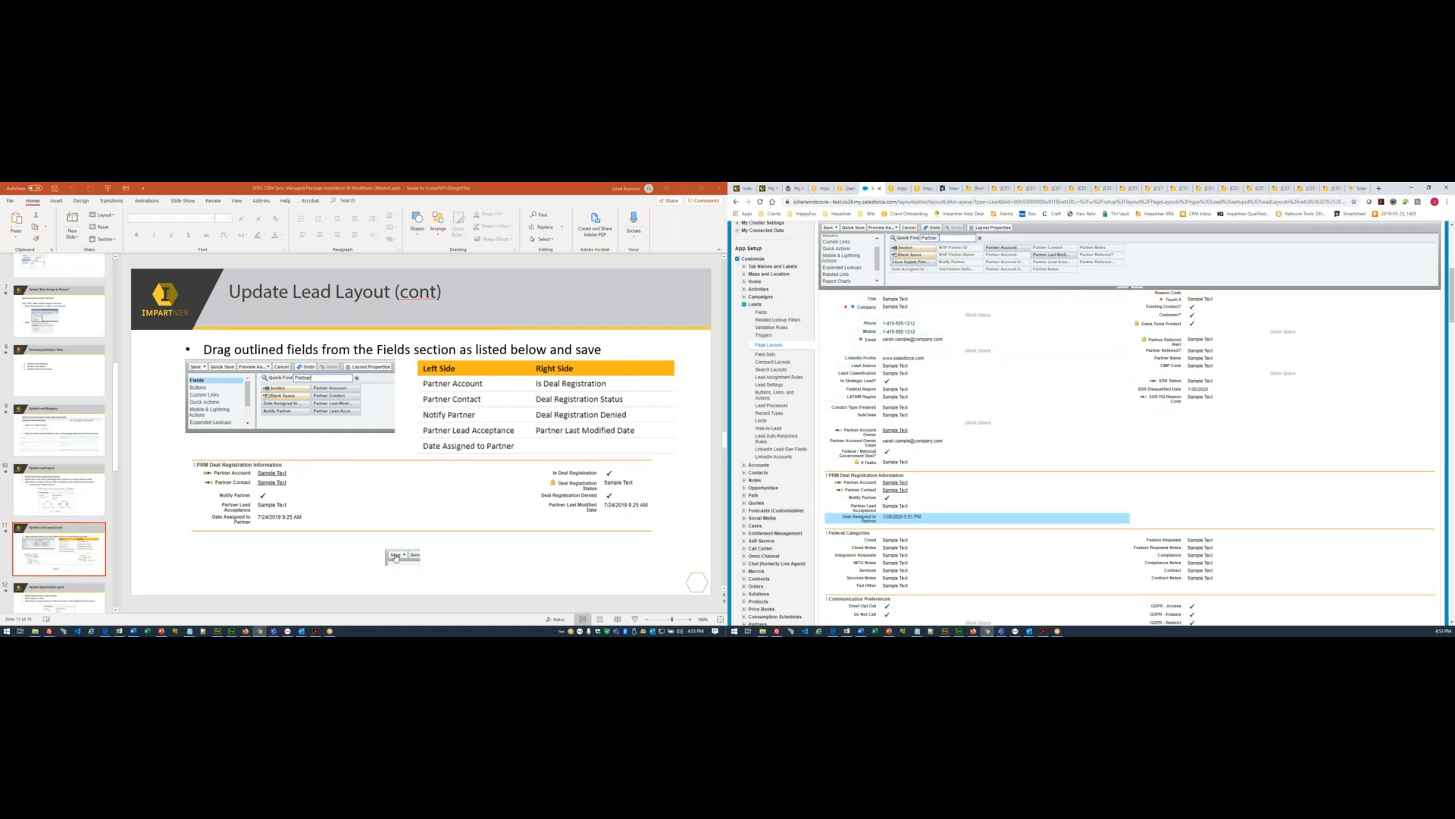
pyautogui.moveTo(1054, 255); pyautogui.dragTo(1190, 483)
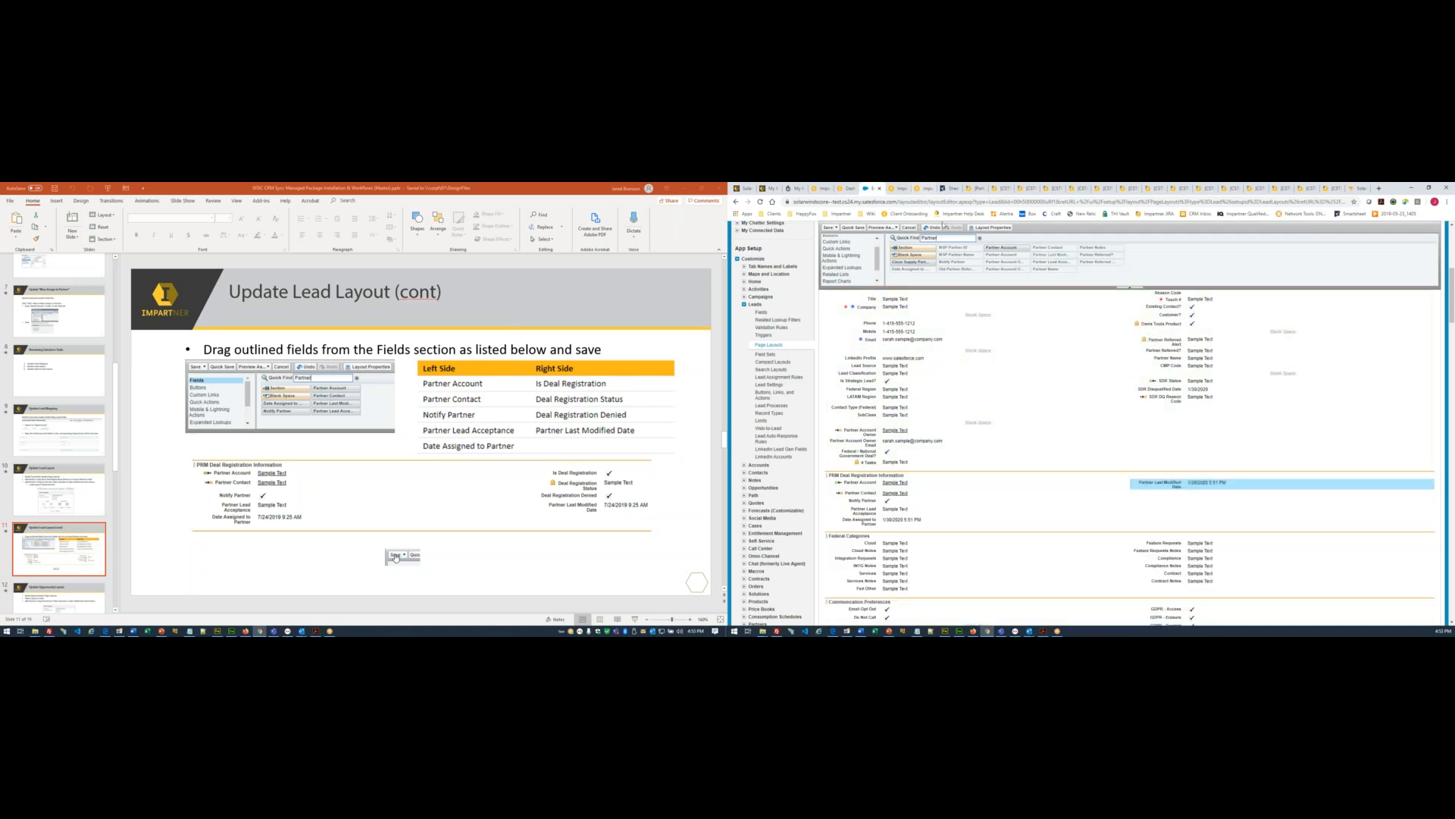
pyautogui.moveTo(950, 237); pyautogui.dragTo(859, 236)
# - Add Is Deal Registration, Deal Registration Status and Deal Registration Denied on the right, then save
pyautogui.write('Deal')
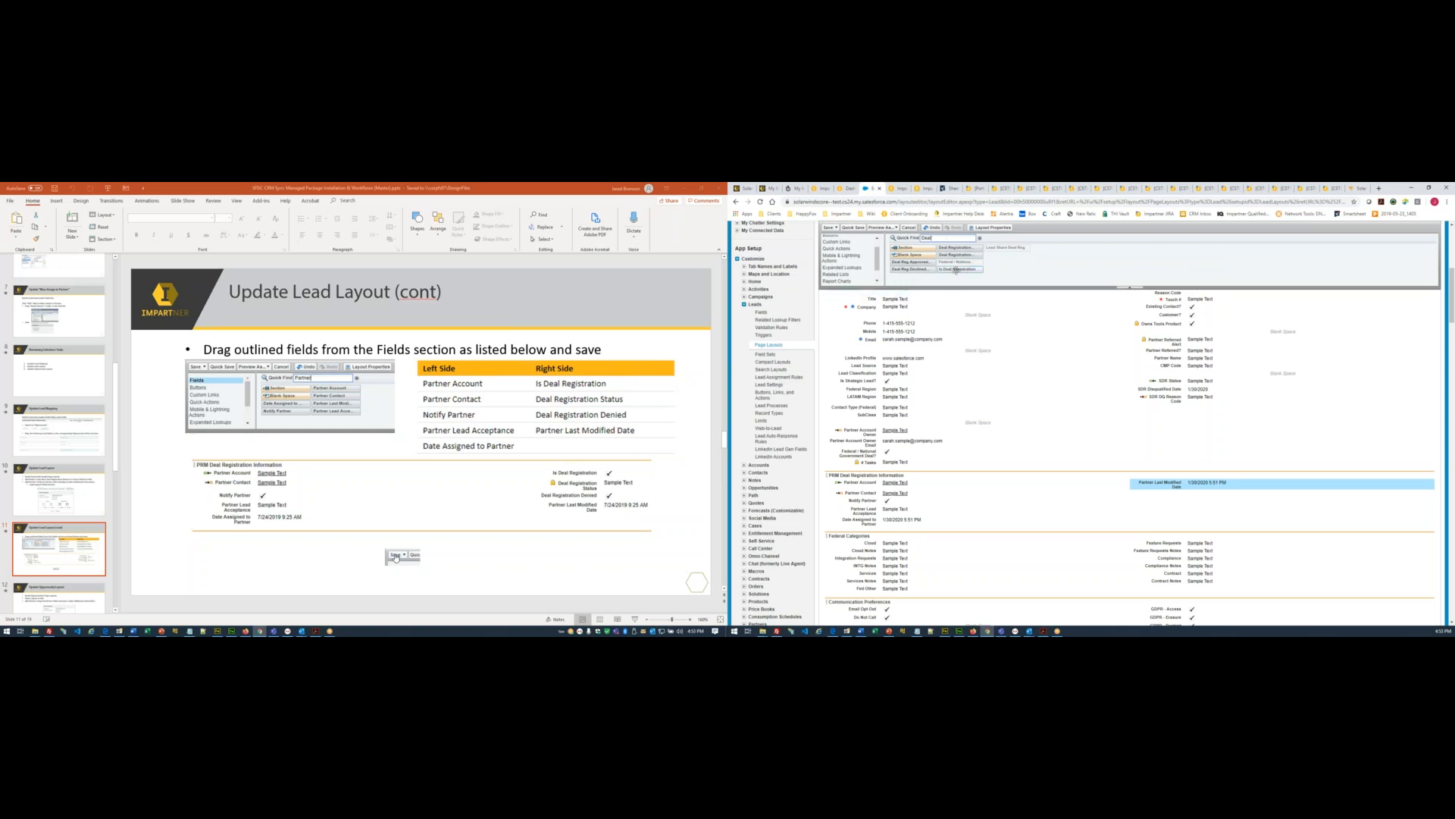
pyautogui.moveTo(956, 269); pyautogui.dragTo(1194, 478)
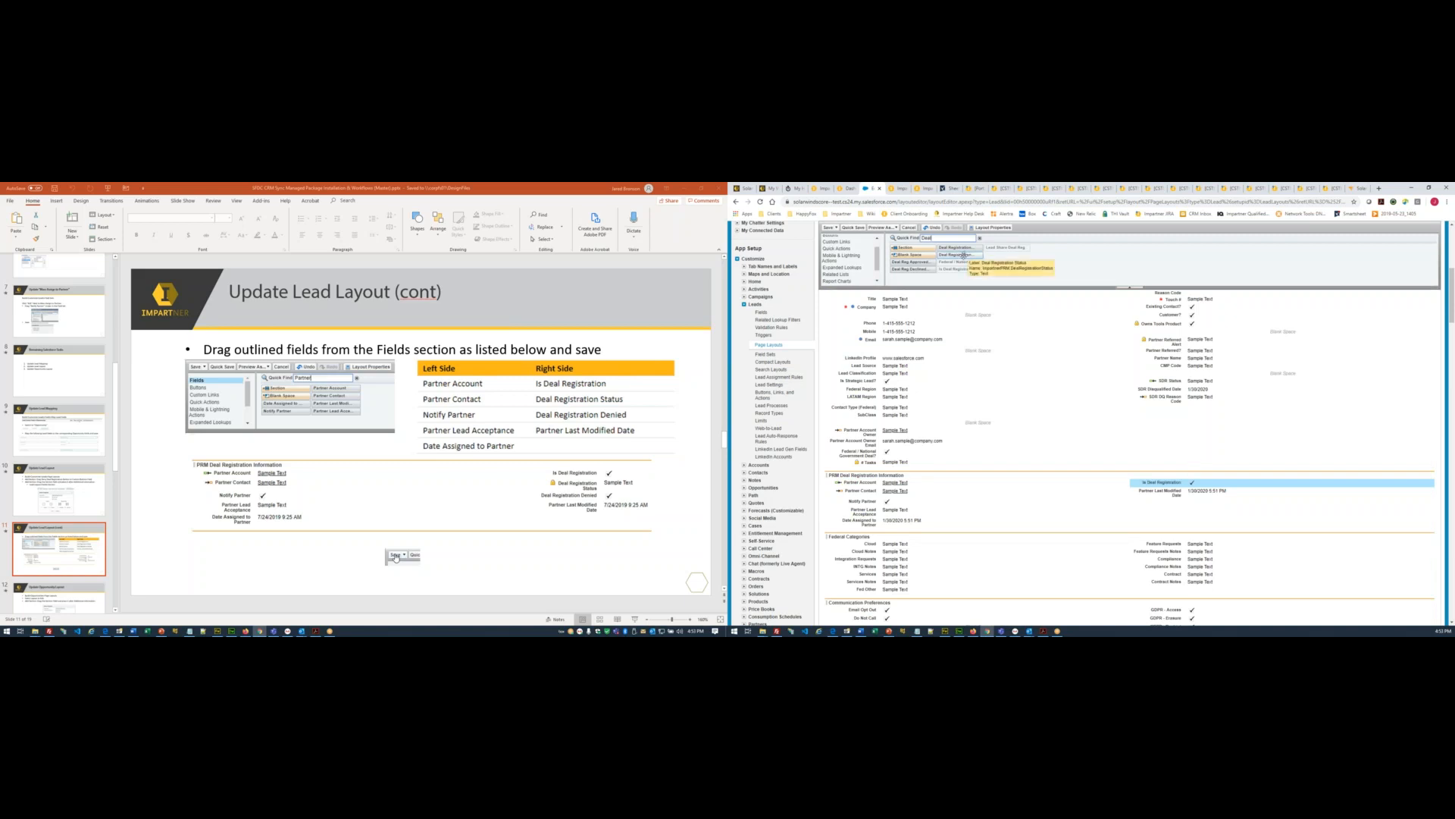
pyautogui.moveTo(963, 255); pyautogui.dragTo(1167, 491)
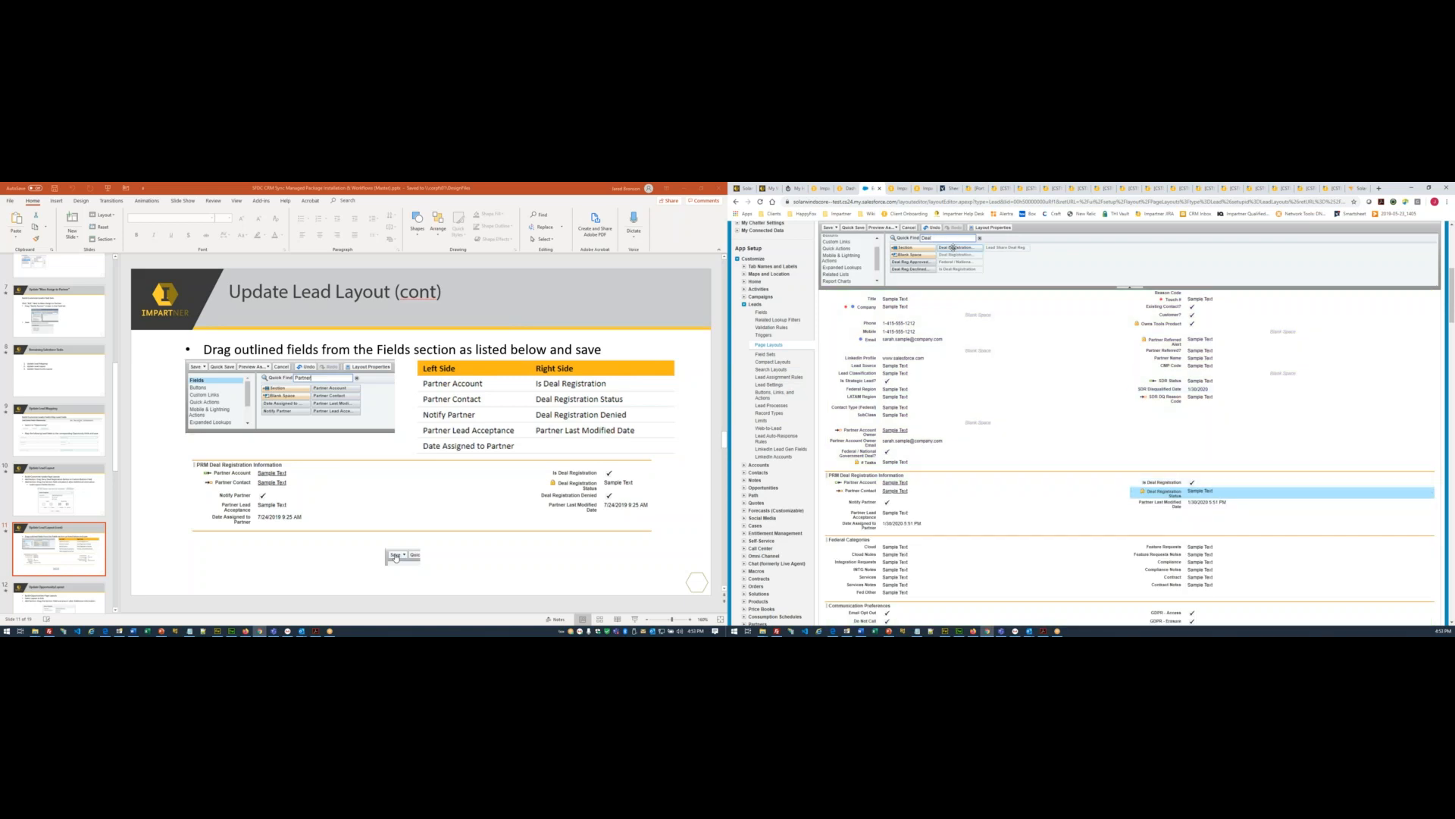
pyautogui.moveTo(953, 248); pyautogui.dragTo(1309, 501)
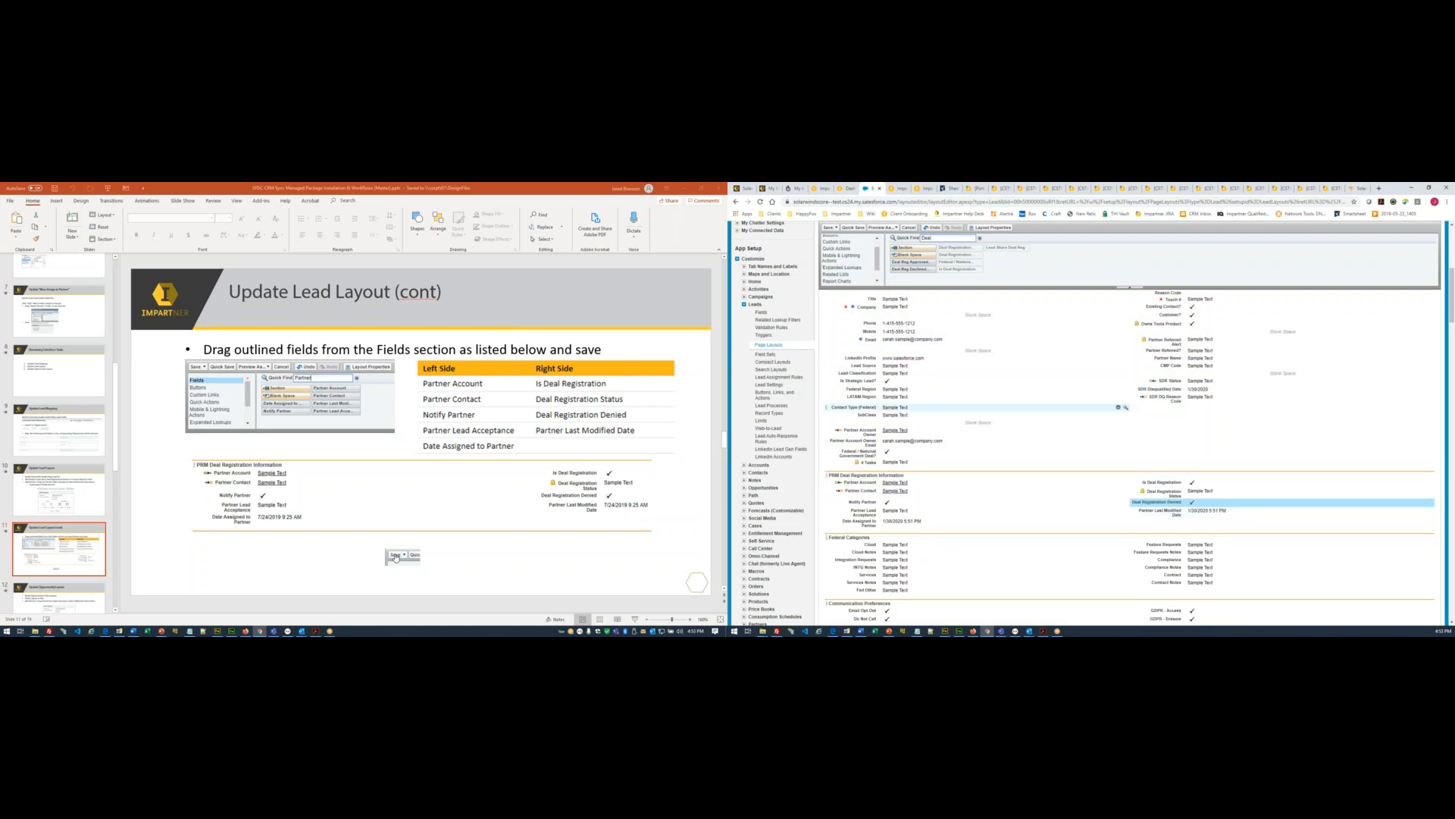
pyautogui.click(827, 227)
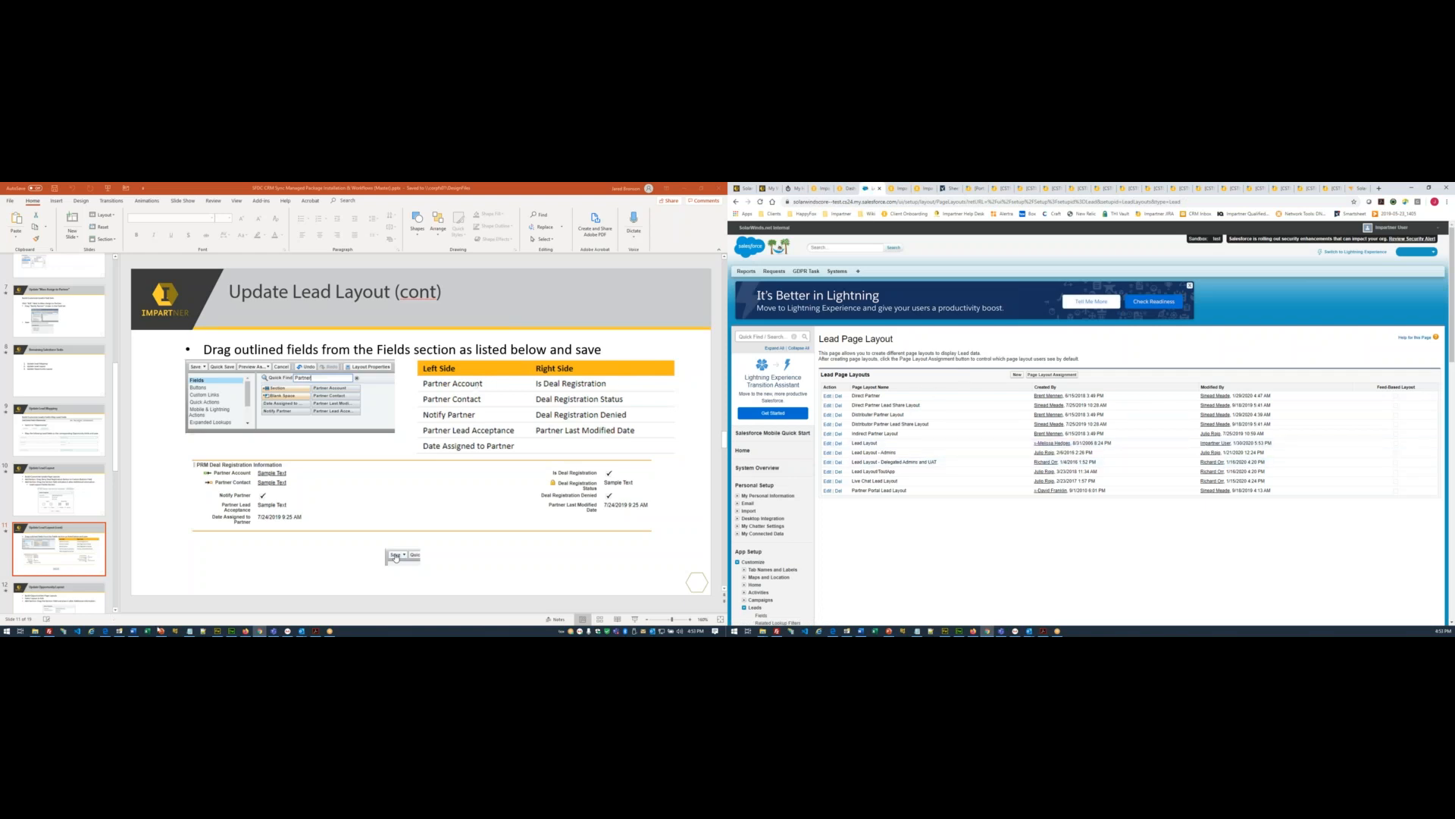
# - In the Word checklist, colour the finished lead items 11–14 red
pyautogui.click(134, 632)
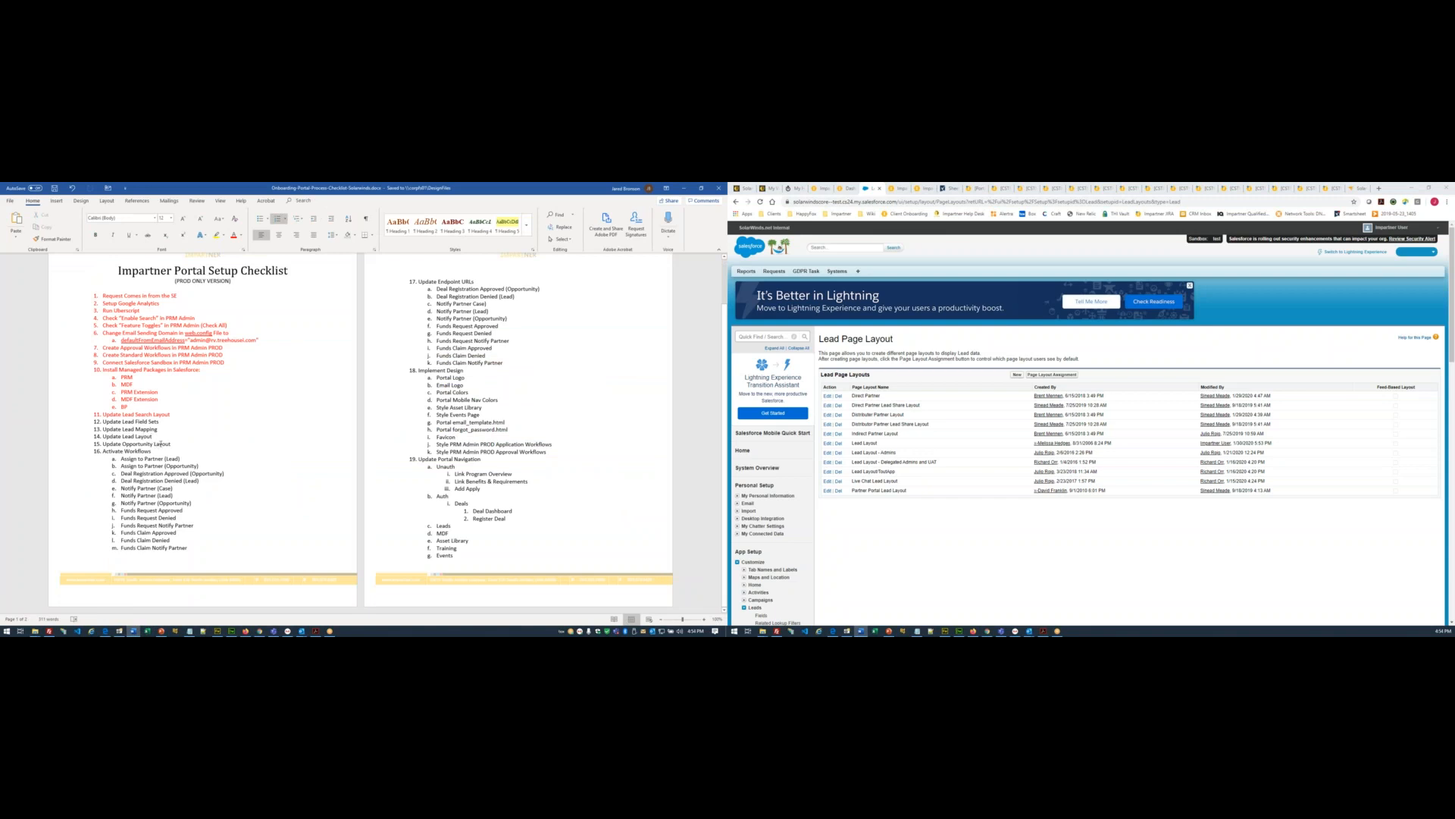
pyautogui.moveTo(38, 441); pyautogui.dragTo(28, 408)
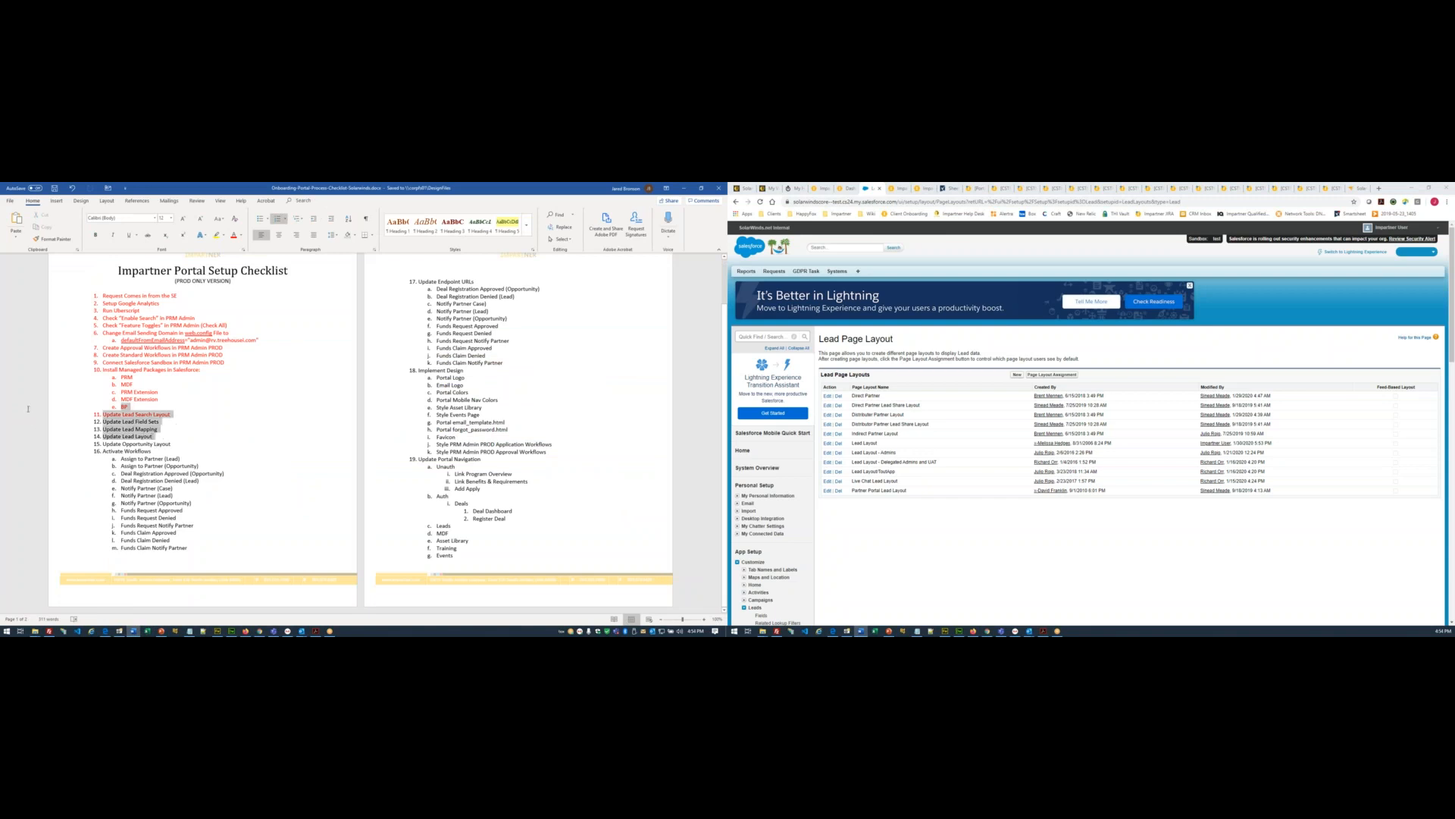
pyautogui.click(234, 235)
pyautogui.click(245, 436)
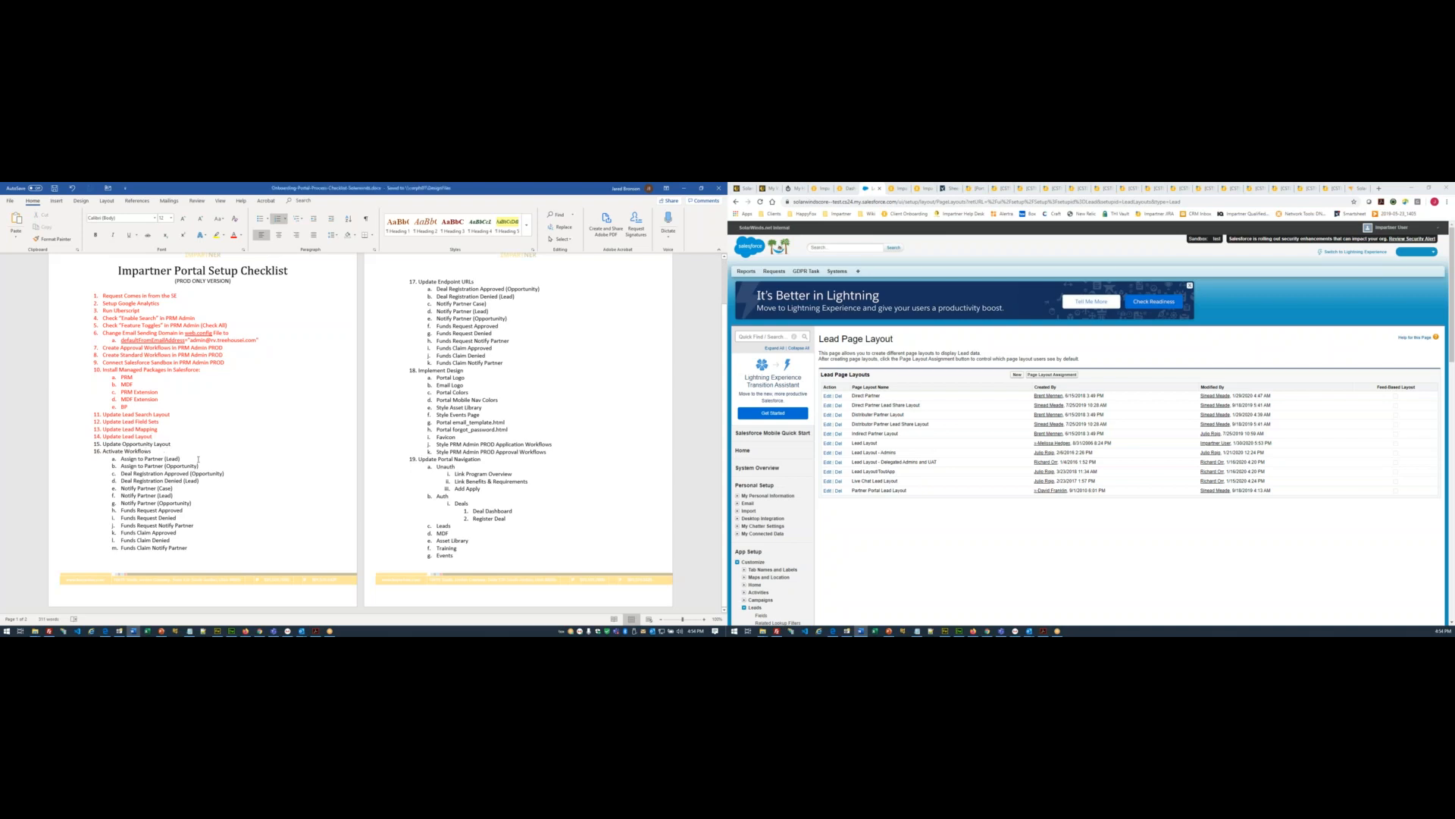
# - Open Customize > Opportunities in Salesforce Setup and return to the slide deck
pyautogui.scroll(-6, 769, 455)
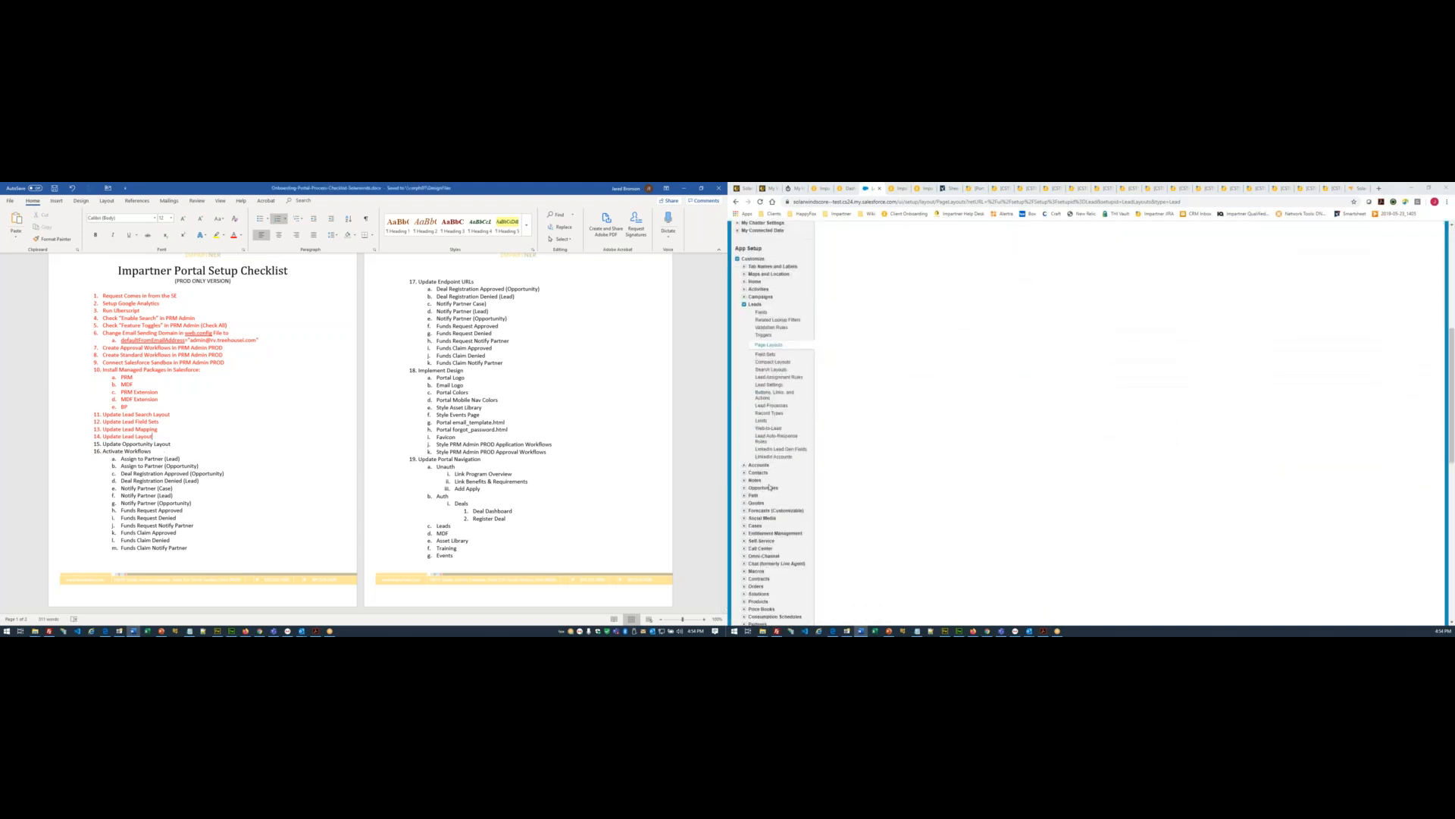
pyautogui.click(770, 488)
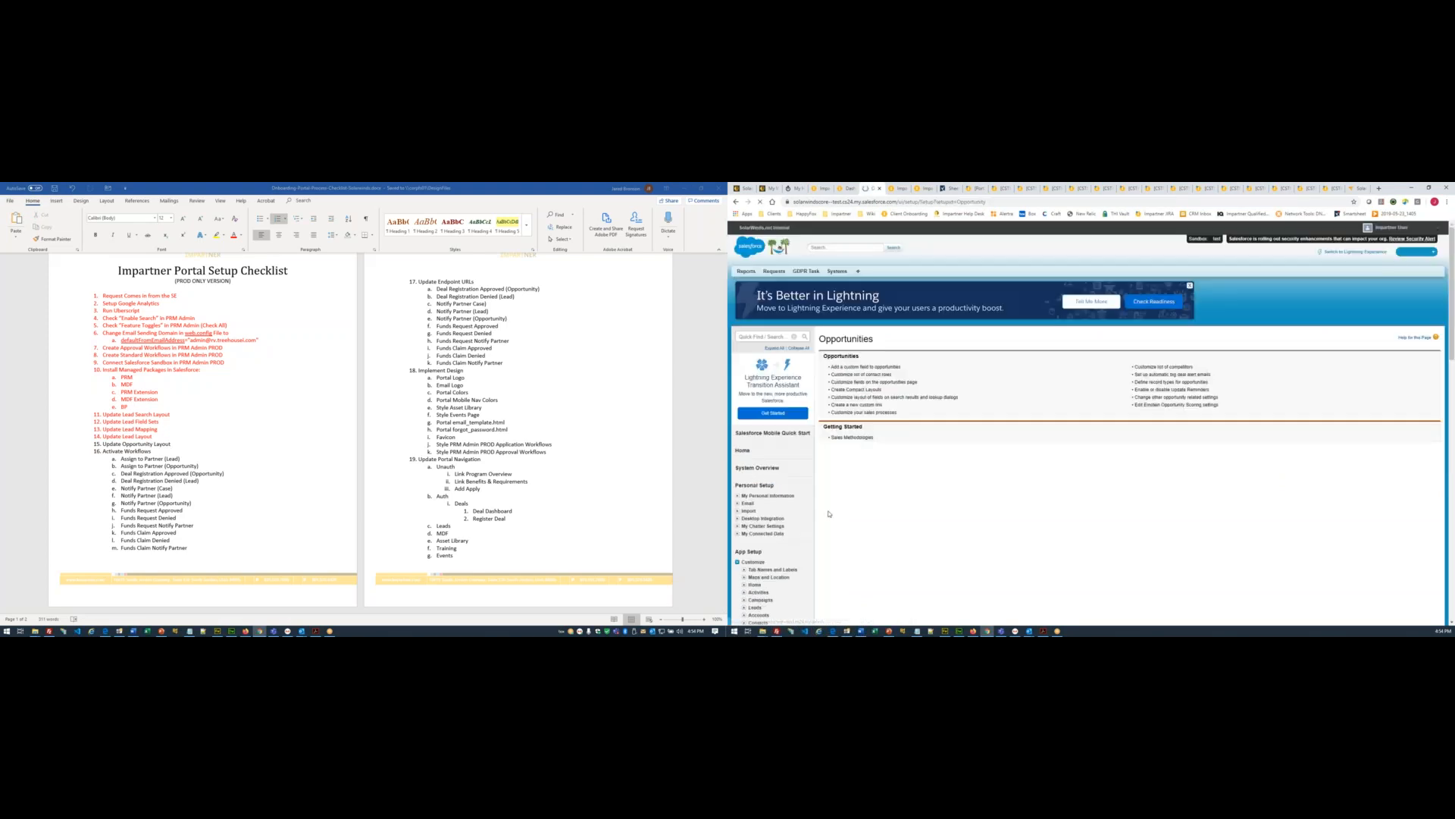
pyautogui.scroll(-4, 796, 460)
pyautogui.scroll(-2, 796, 459)
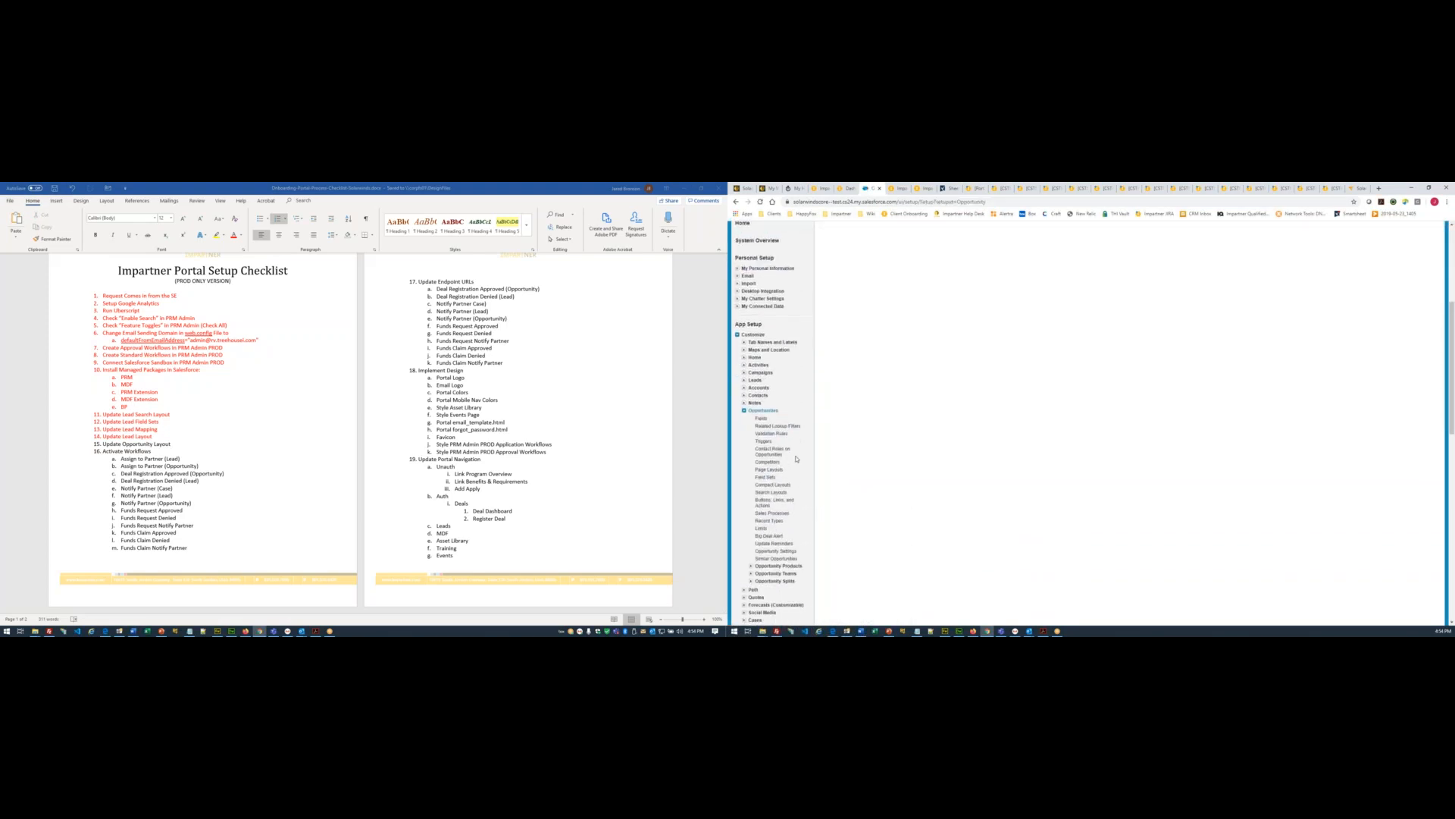
pyautogui.click(162, 630)
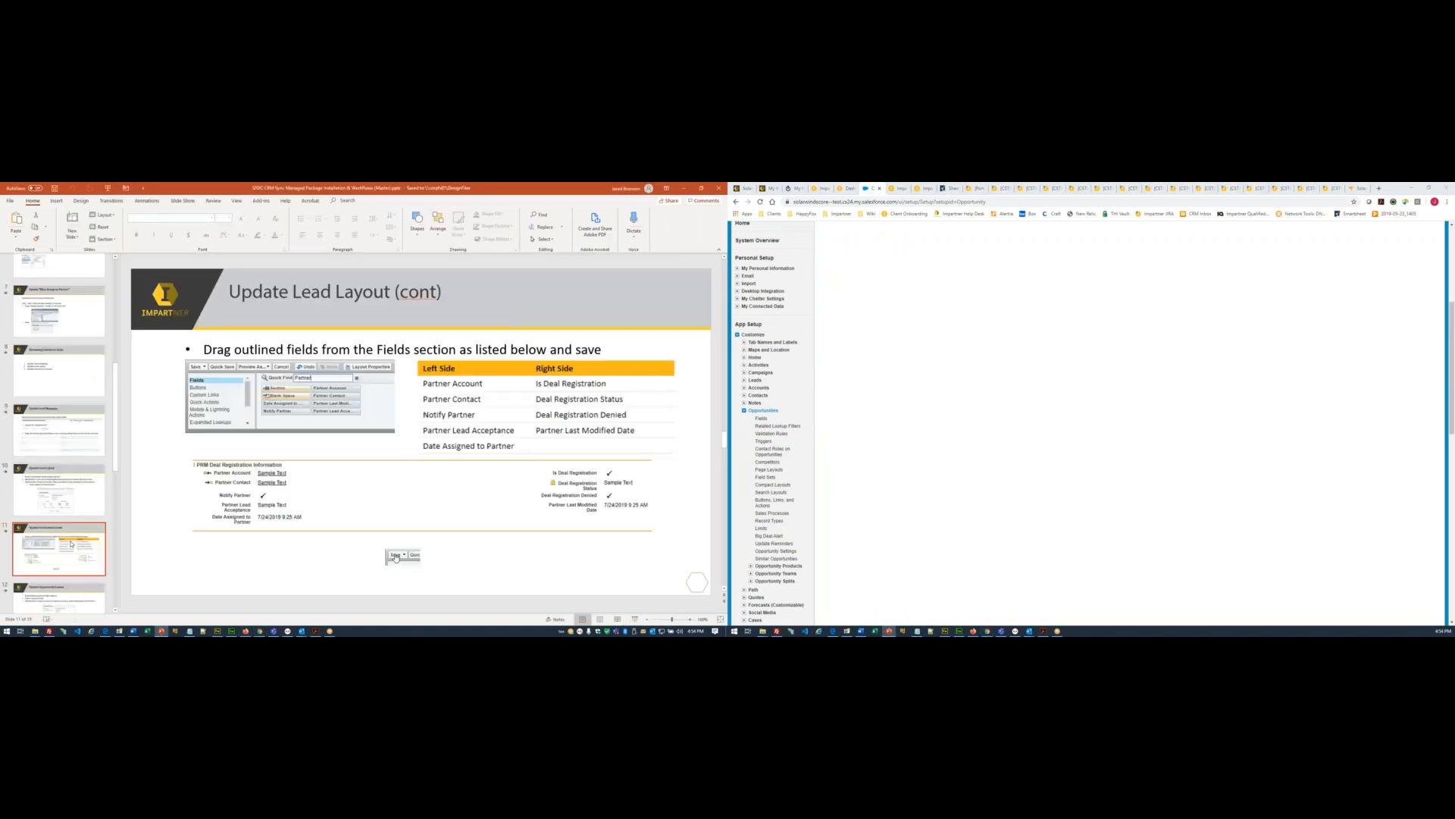
# - Show the Update Opportunity Layout slide and edit Opportunity Layout from Opportunity Page Layouts
pyautogui.click(65, 577)
pyautogui.scroll(-1, 65, 555)
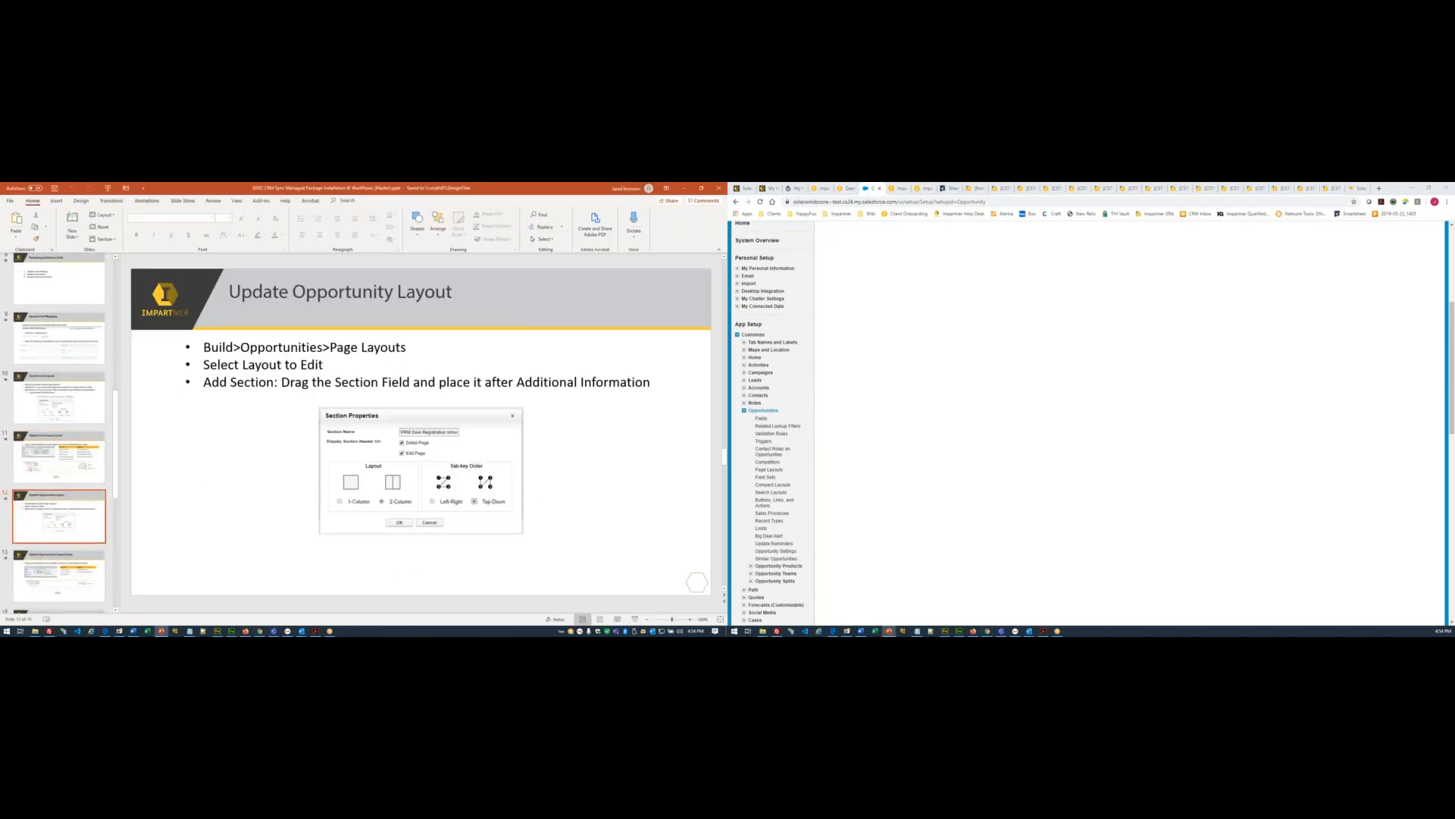
pyautogui.click(768, 470)
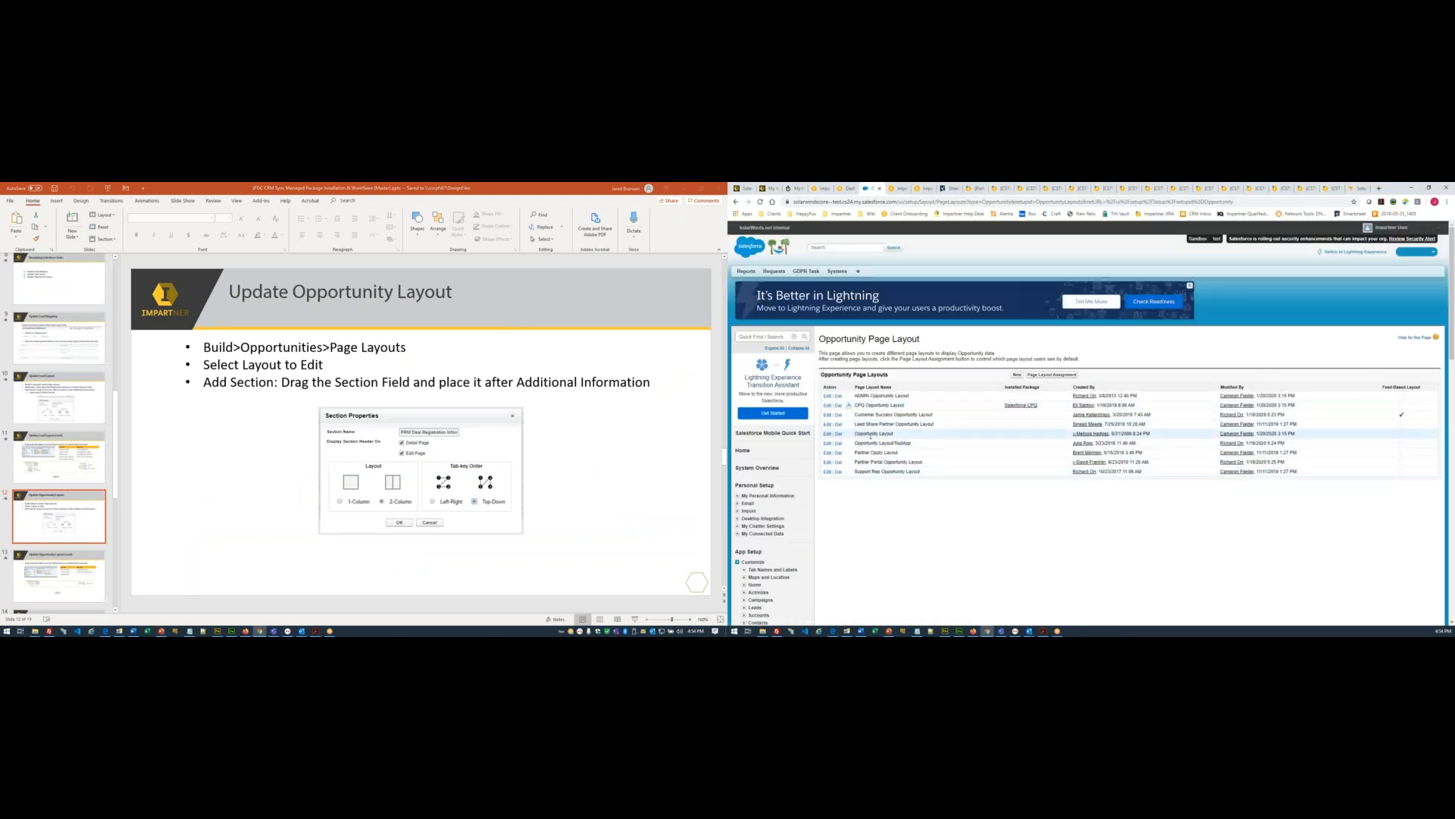
pyautogui.click(827, 433)
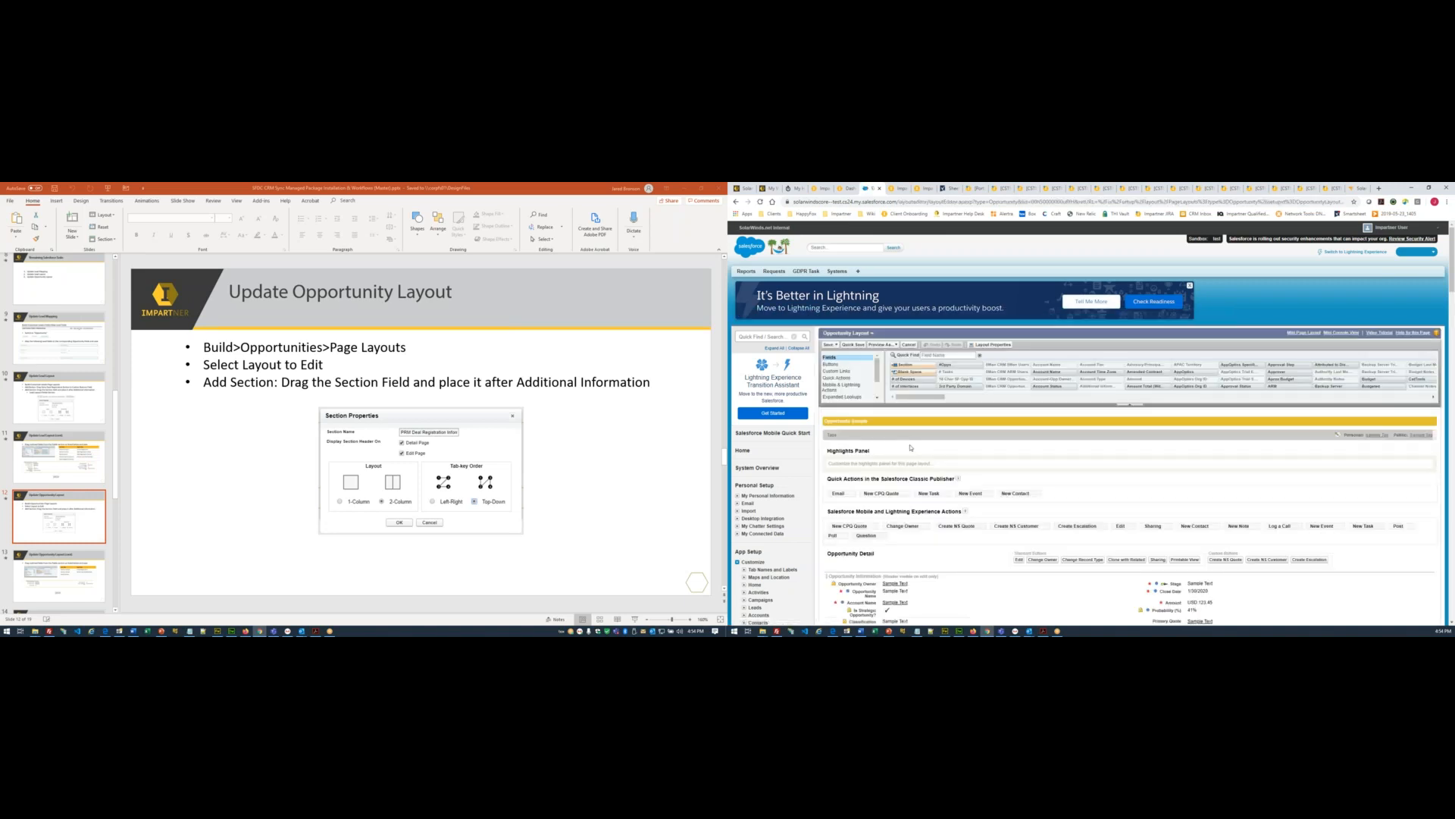
pyautogui.scroll(-1, 911, 448)
# - Drop a section above Federal Categories, paste 'PRM Deal Registration Information', and choose Top-Down tab order
pyautogui.scroll(-12, 912, 448)
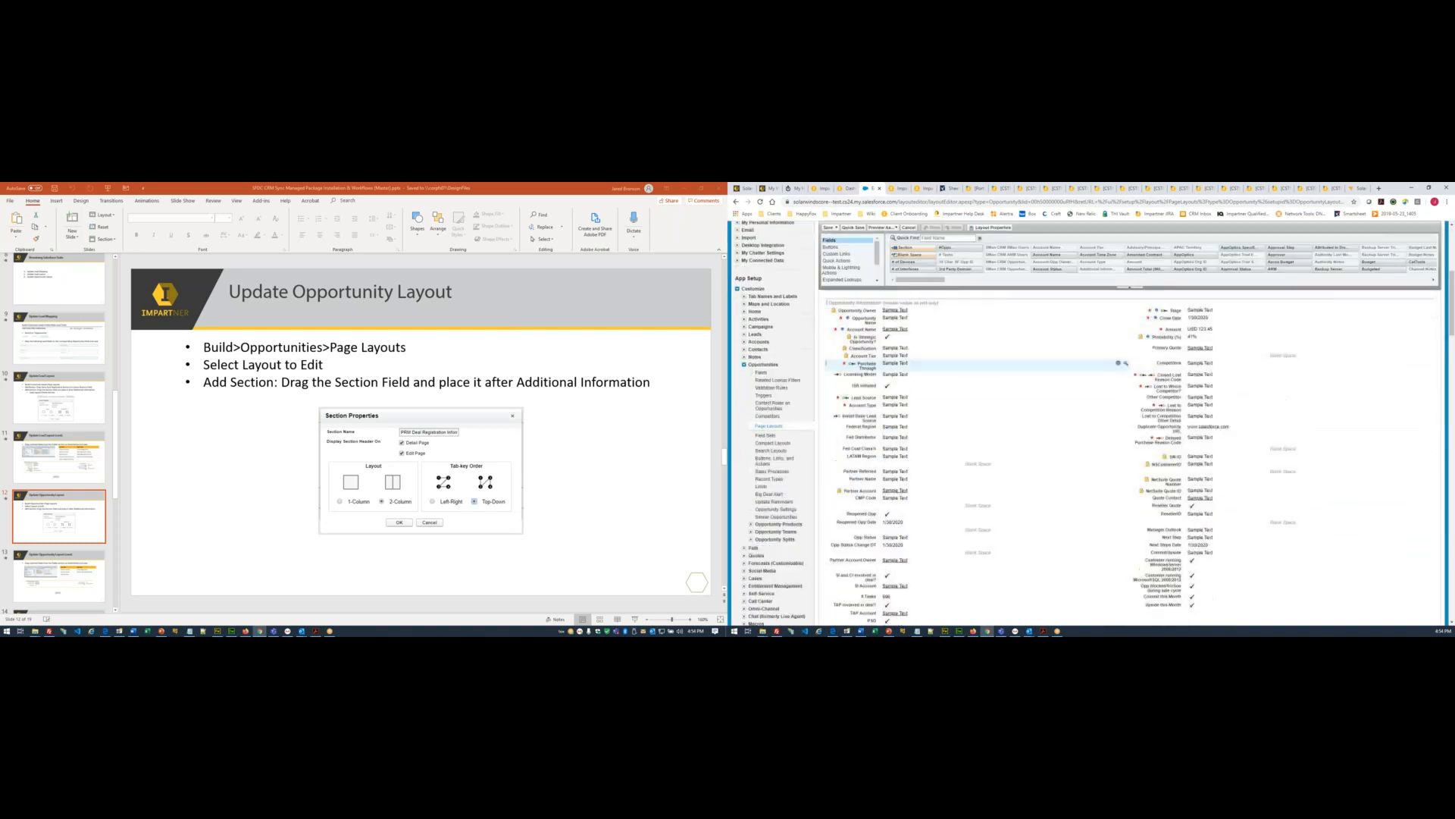
pyautogui.scroll(-1, 910, 417)
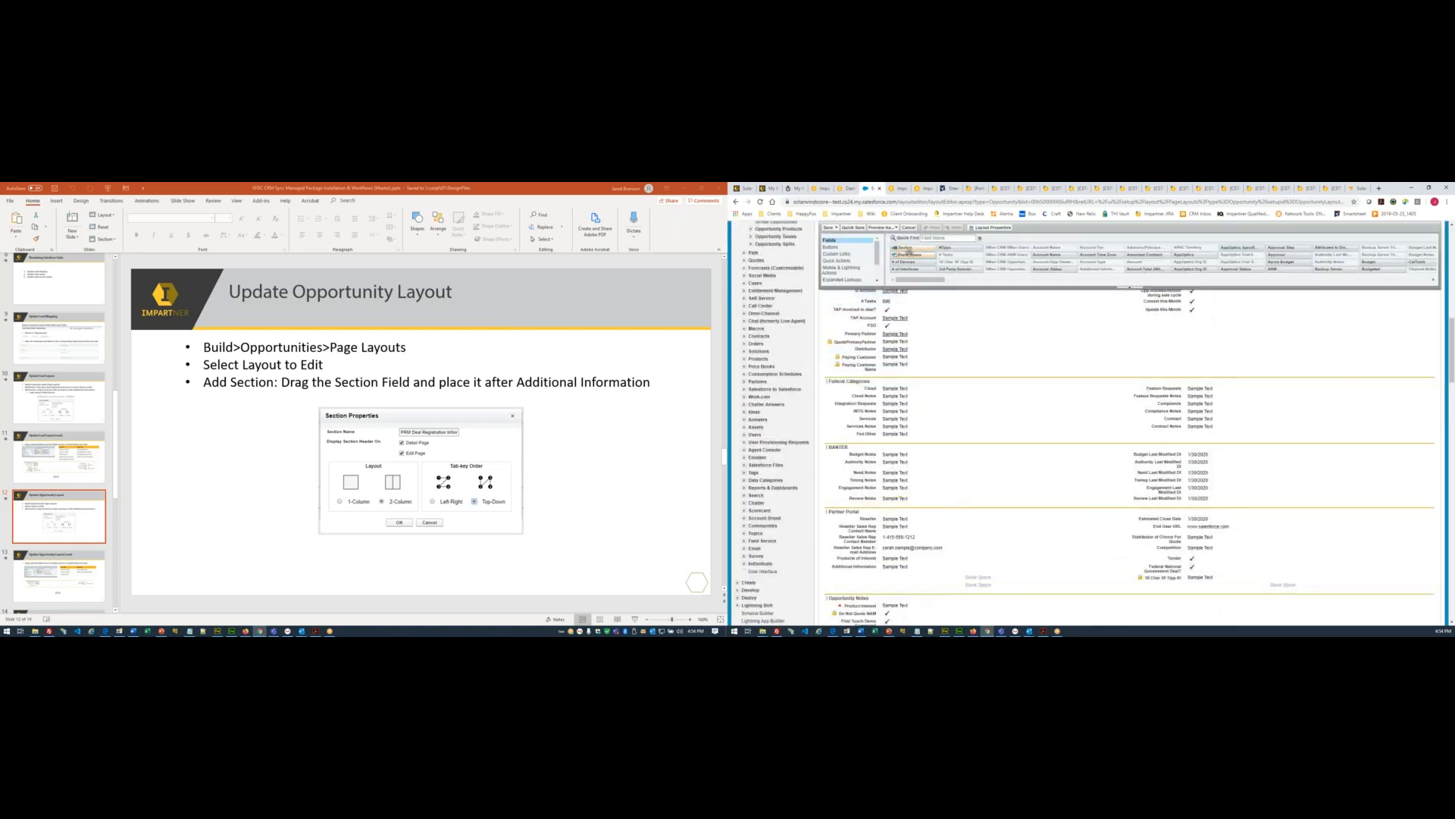
pyautogui.moveTo(909, 247); pyautogui.dragTo(914, 389)
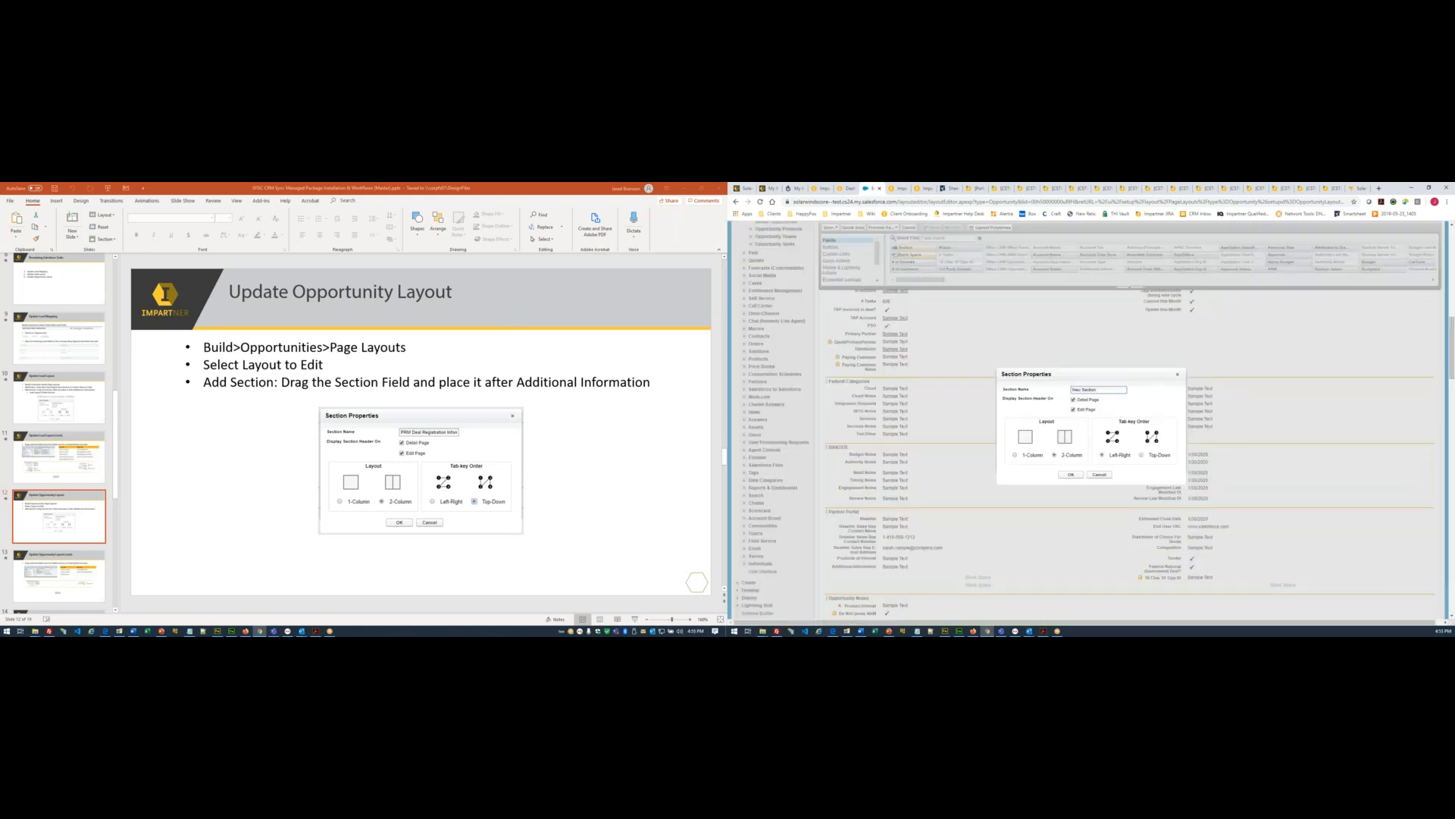
pyautogui.write('PRM Deal Registration Information')
pyautogui.click(1143, 455)
pyautogui.click(1071, 474)
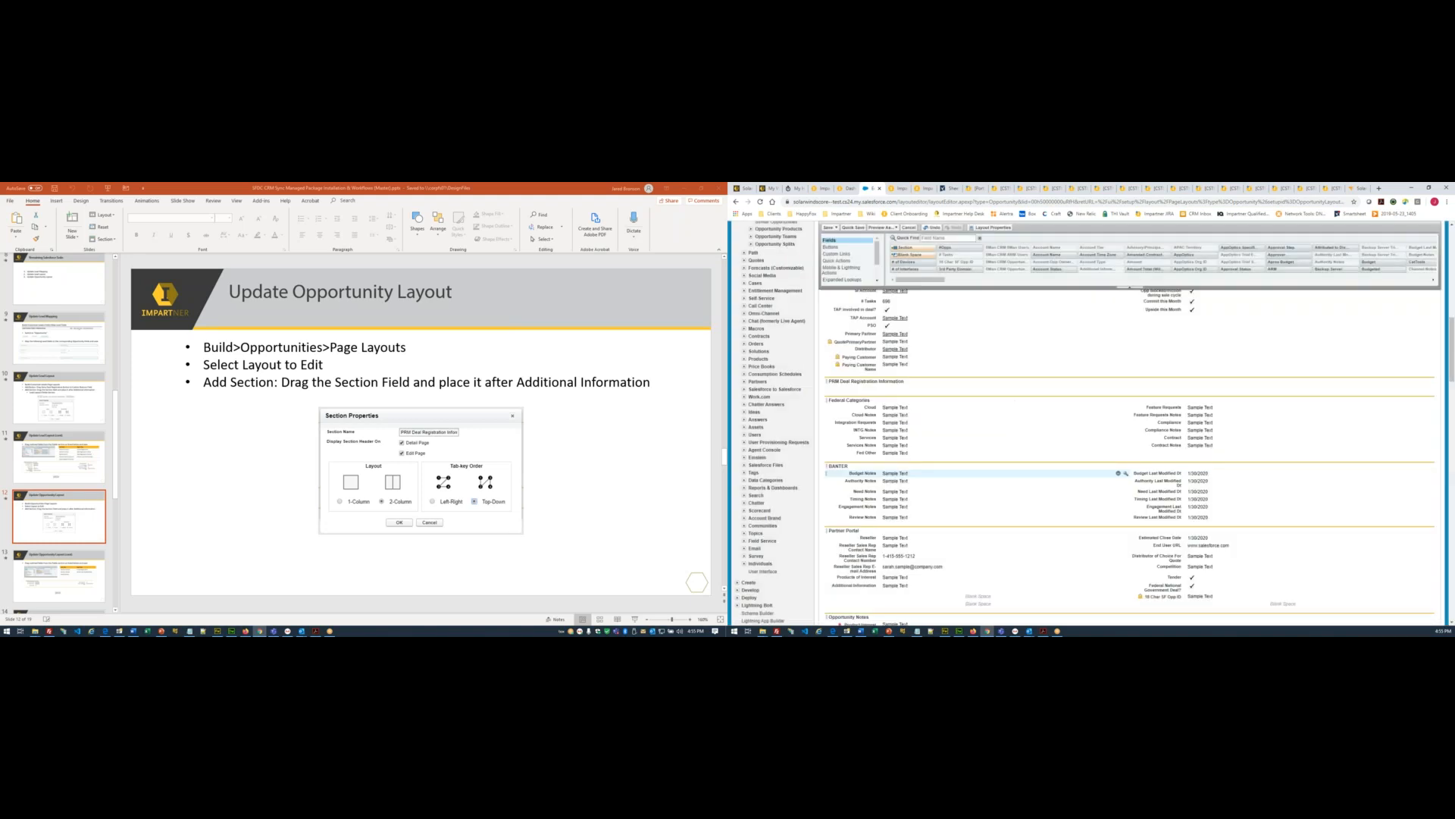
pyautogui.scroll(-1, 71, 549)
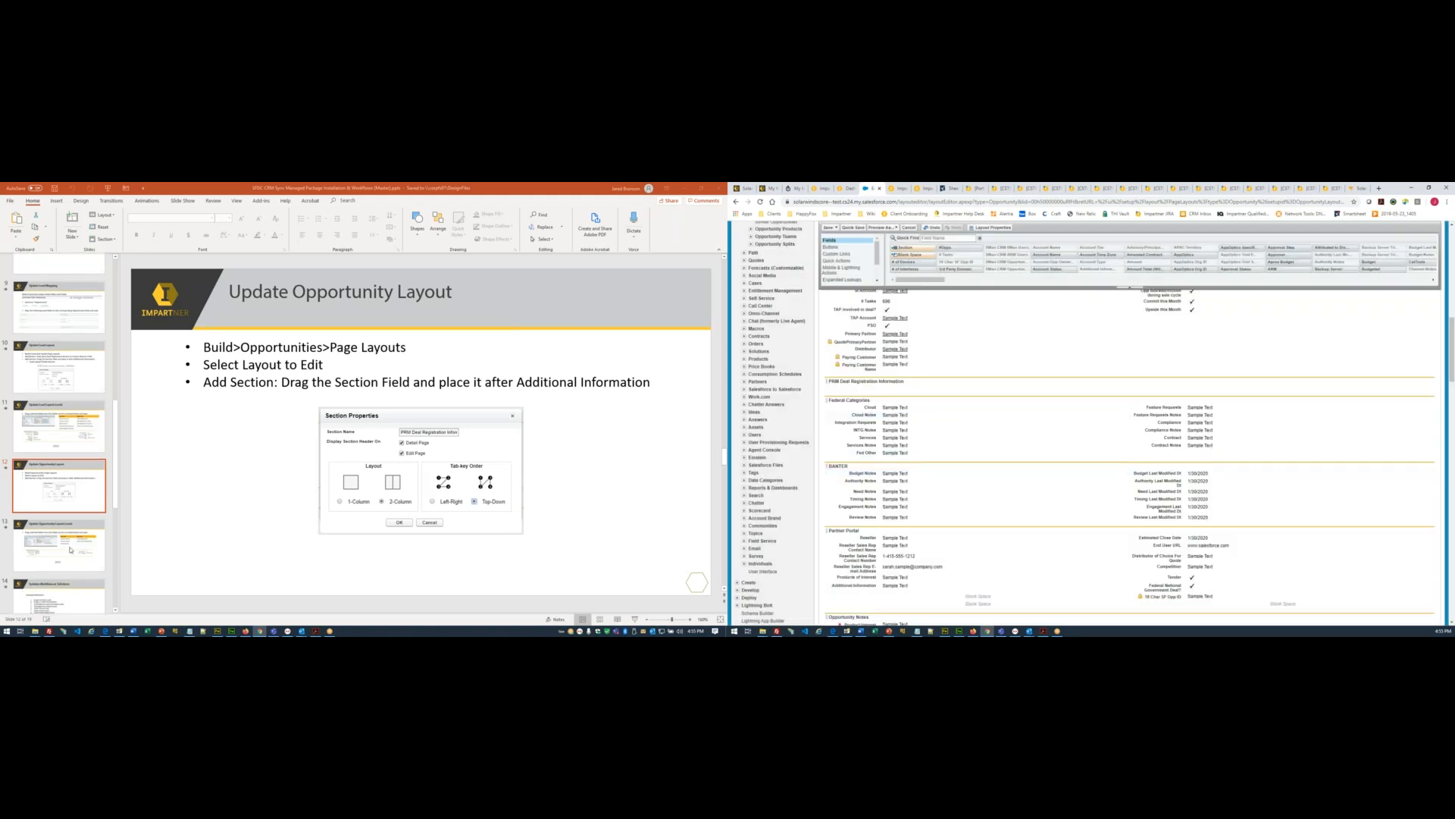
pyautogui.click(70, 550)
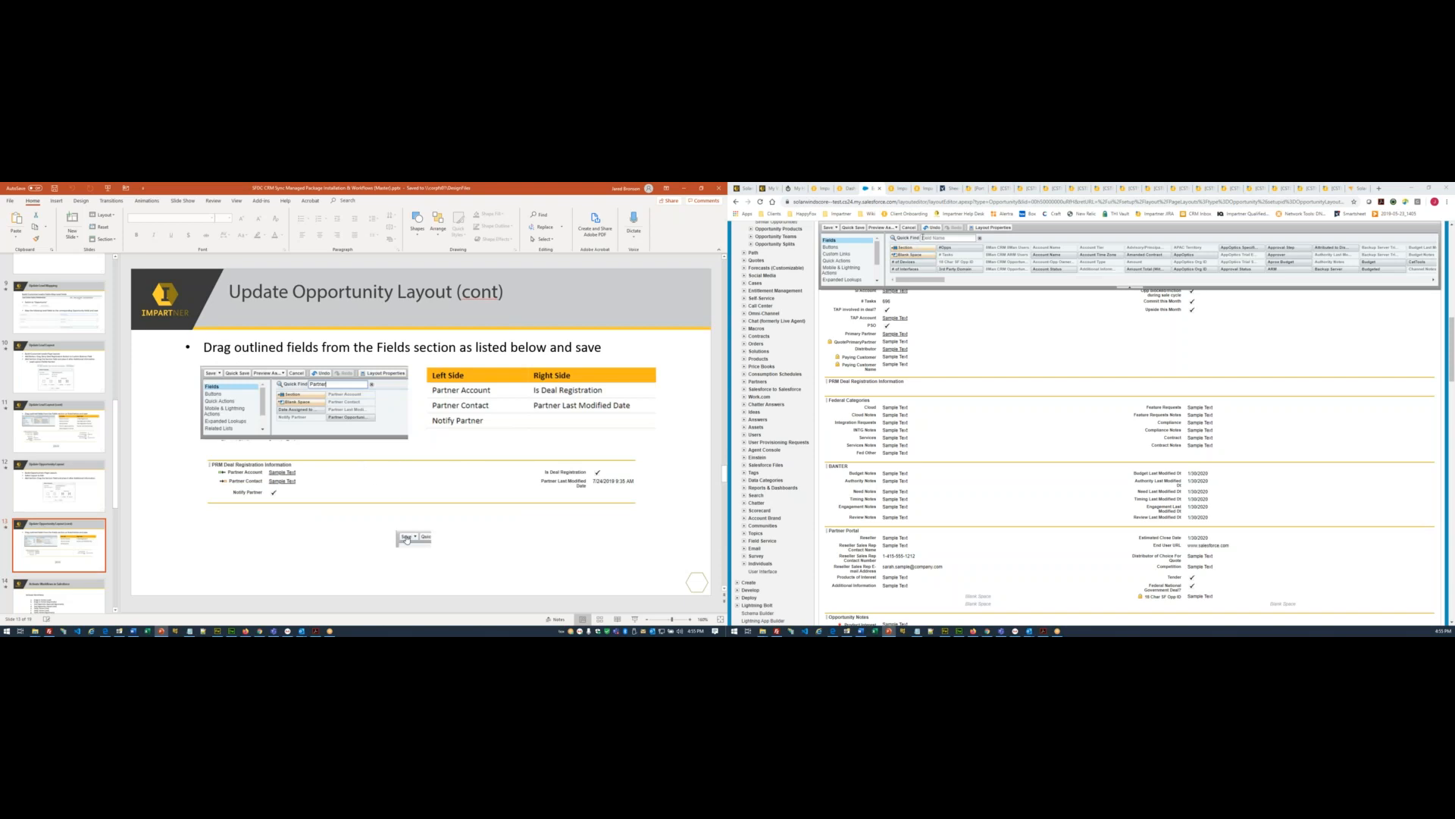
# - Filter by 'Partner'; add Partner Account, Partner Contact, Notify Partner left, Partner Last Modified Date right
pyautogui.click(924, 238)
pyautogui.write('Partner')
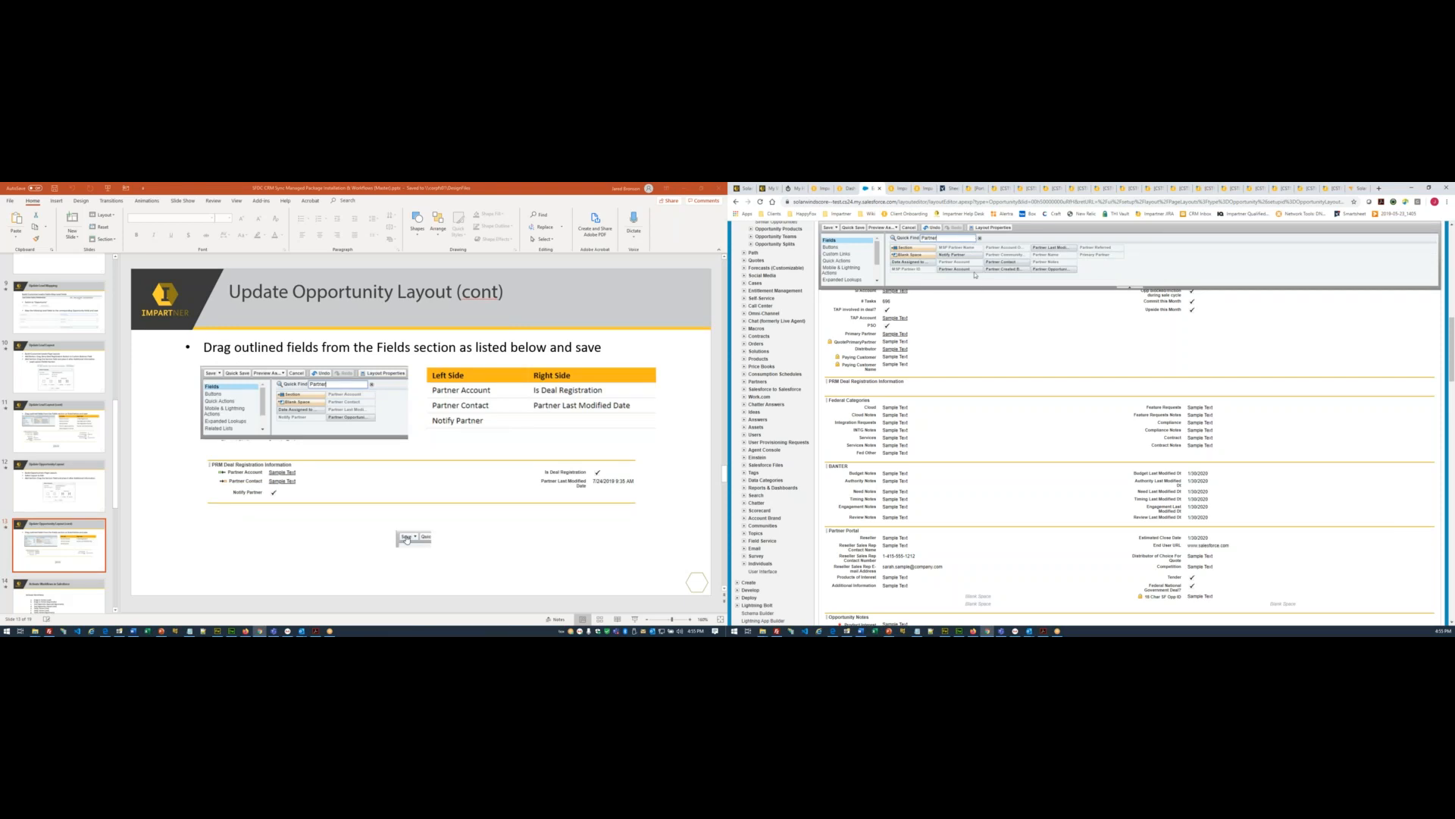
pyautogui.moveTo(962, 269); pyautogui.dragTo(948, 384)
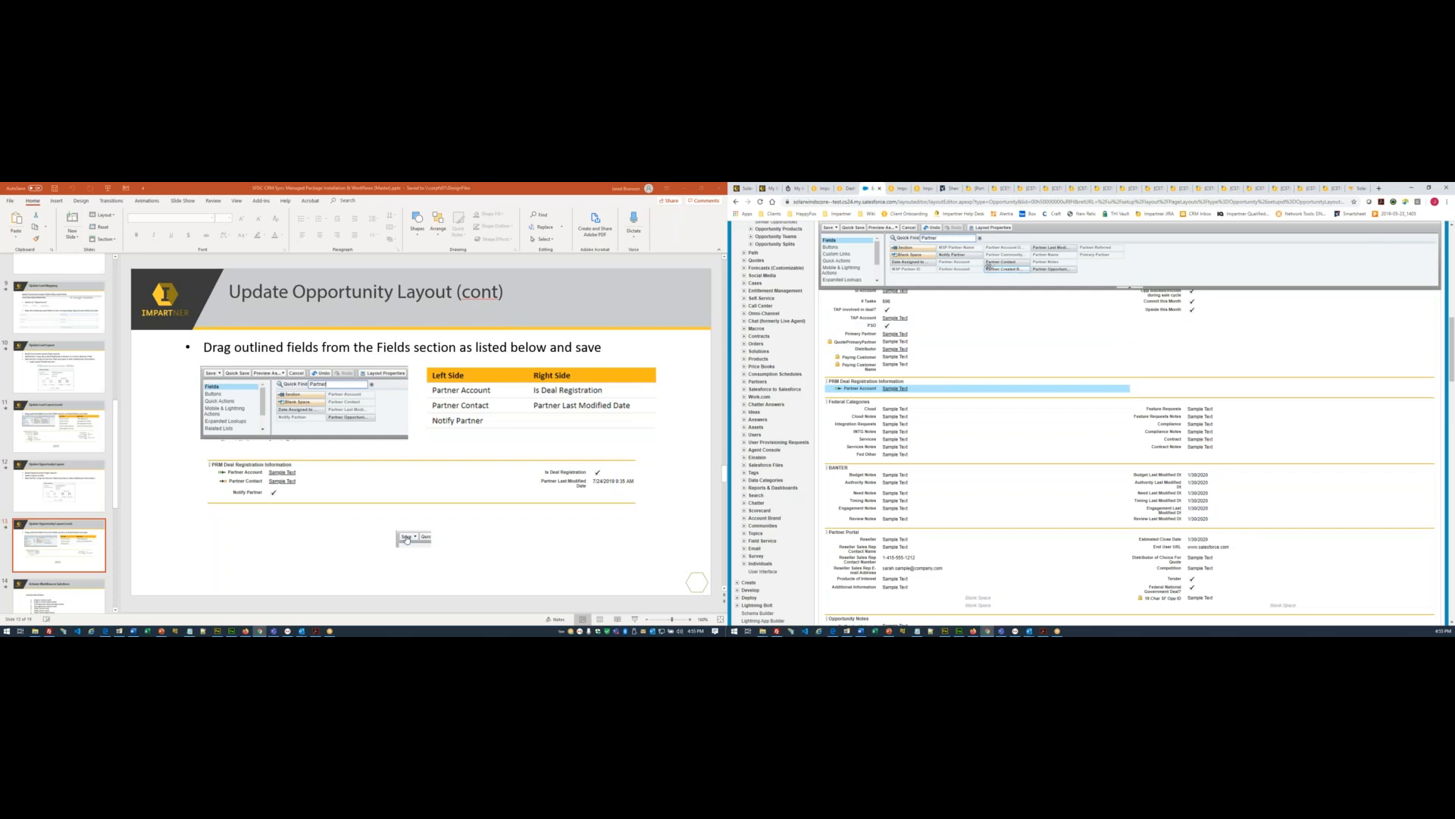
pyautogui.moveTo(990, 265); pyautogui.dragTo(968, 397)
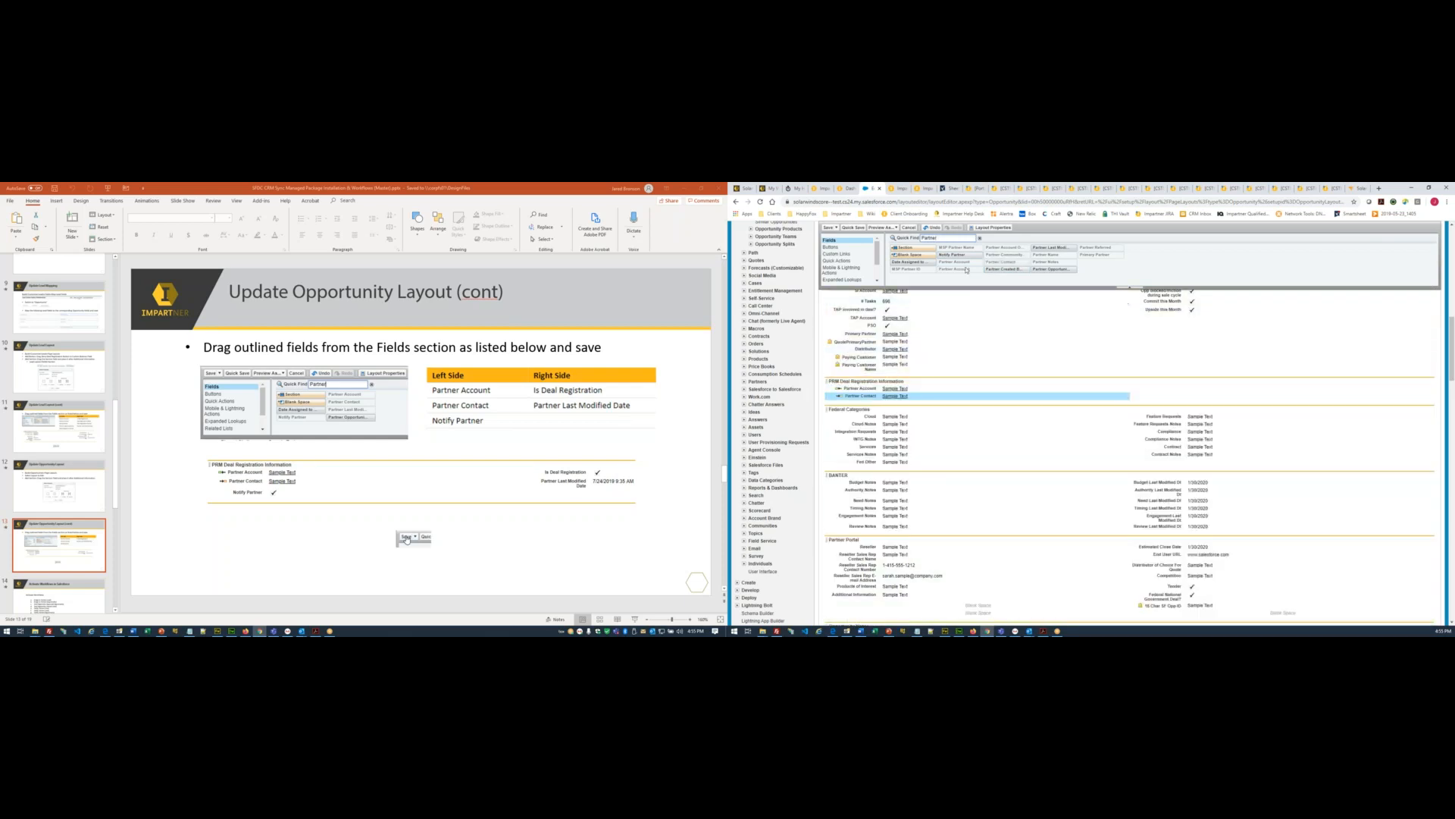
pyautogui.moveTo(964, 254); pyautogui.dragTo(949, 400)
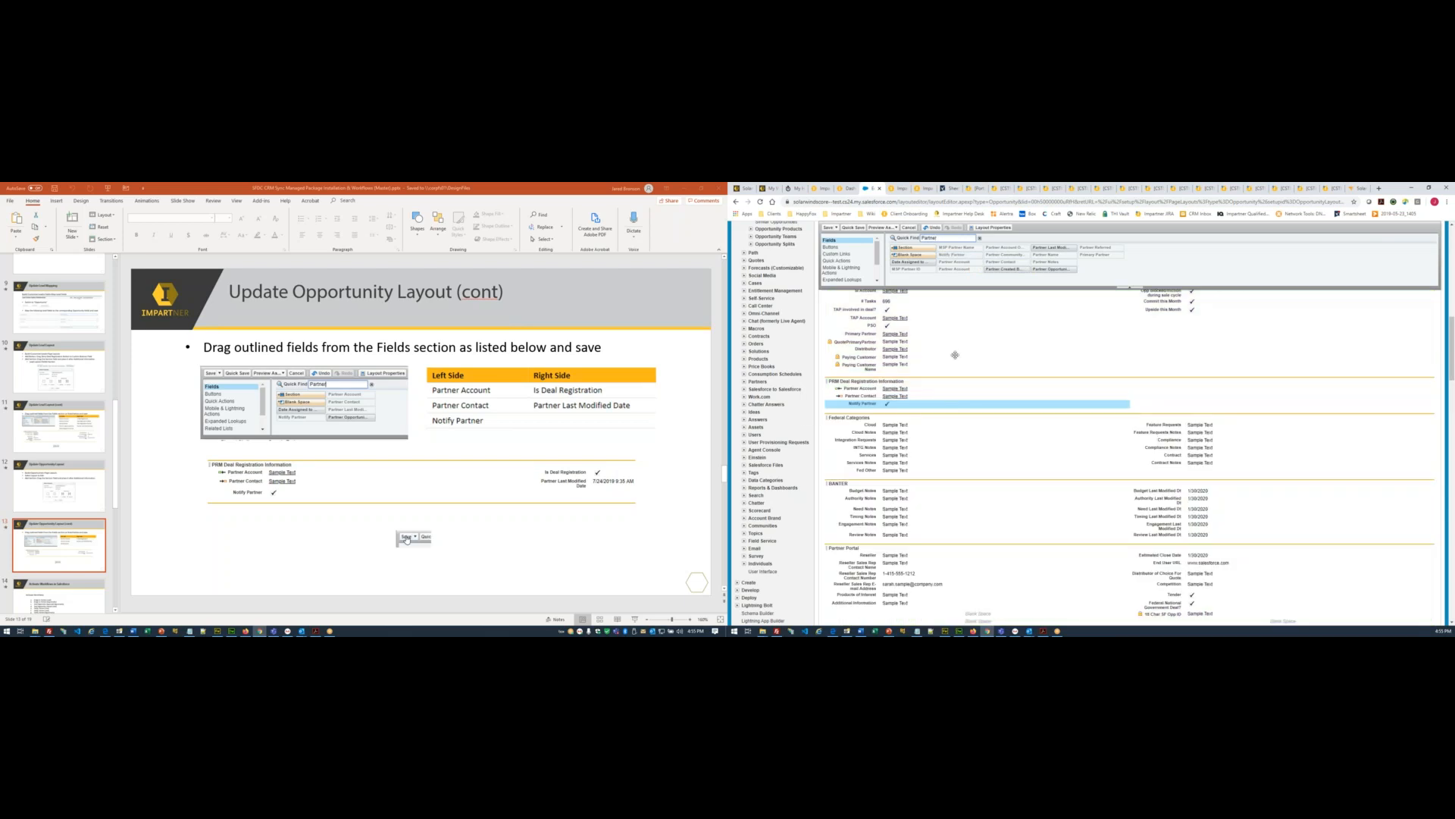
pyautogui.moveTo(1049, 248); pyautogui.dragTo(1150, 383)
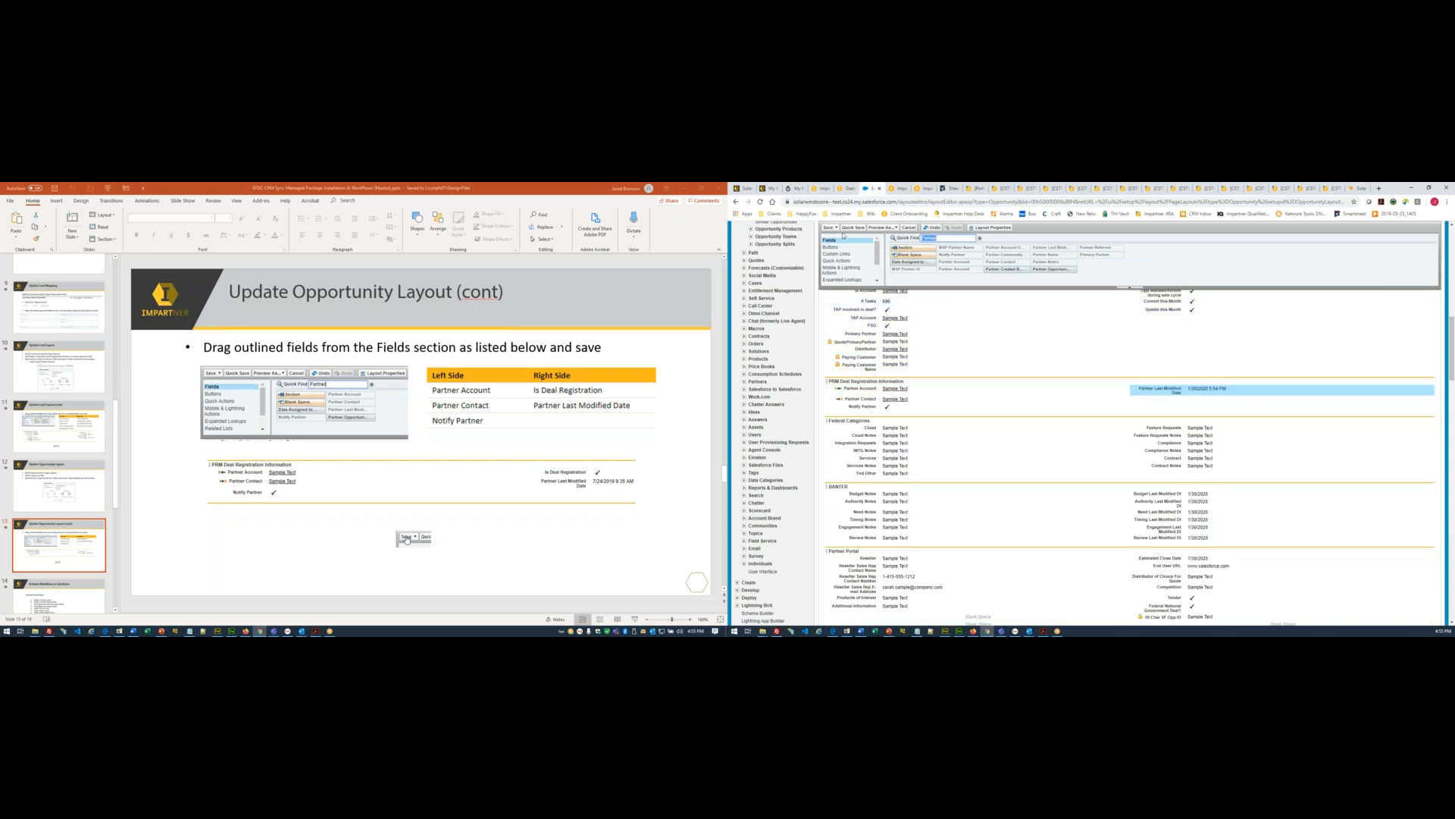
# - Add Is Deal Registration above Partner Last Modified Date and save the opportunity layout
pyautogui.write('Deal')
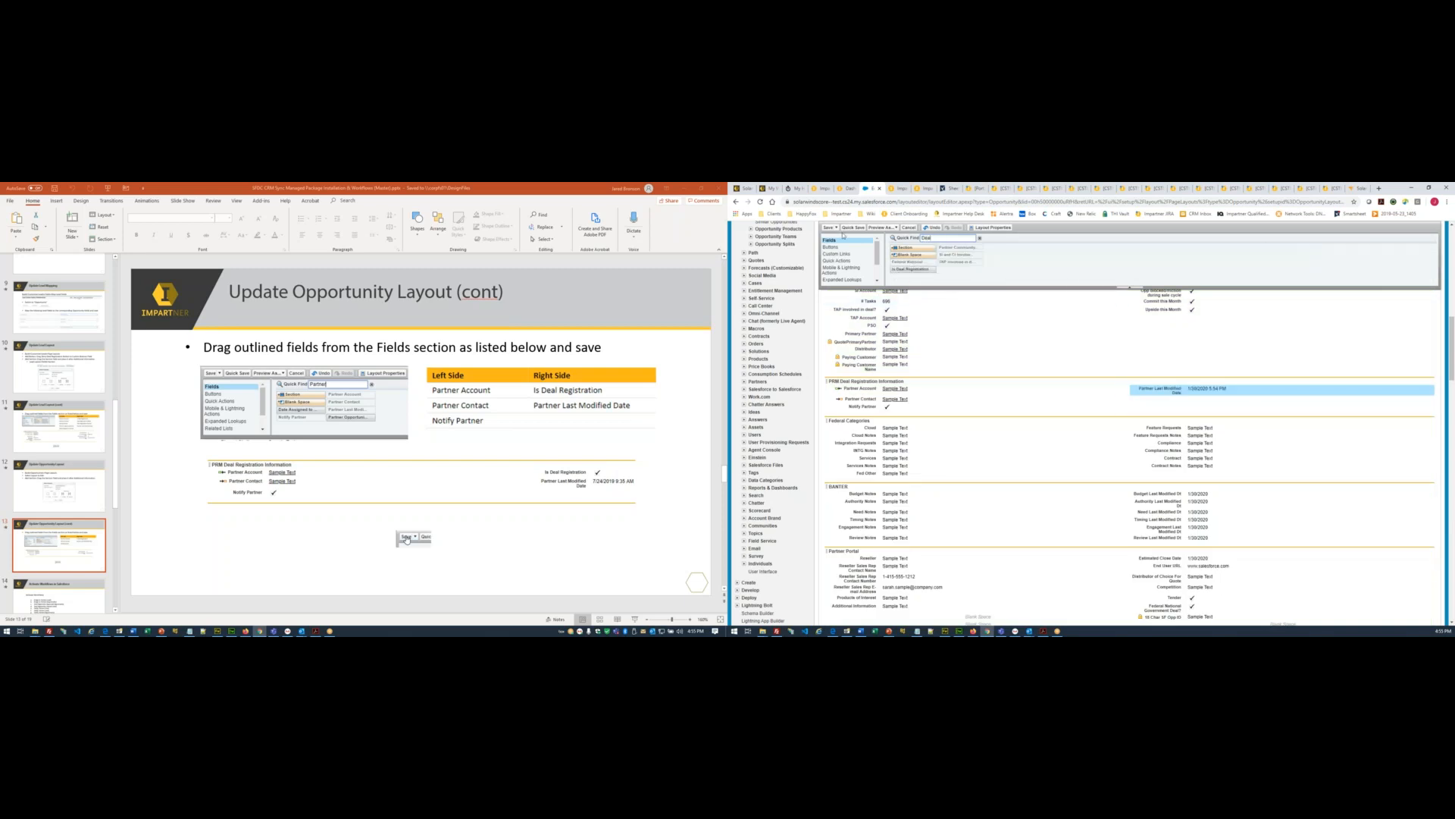
pyautogui.moveTo(912, 269); pyautogui.dragTo(1168, 388)
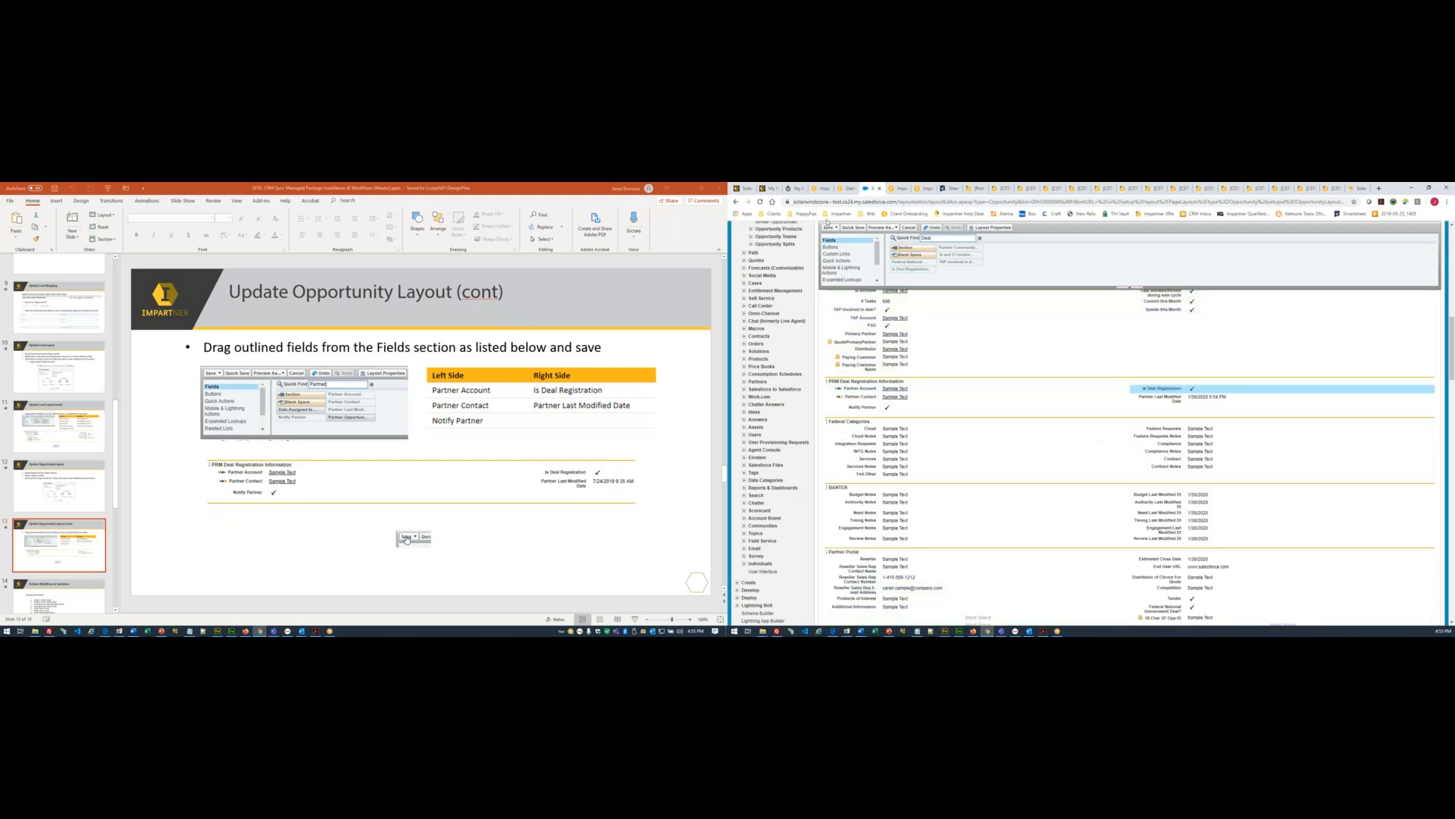
pyautogui.click(828, 228)
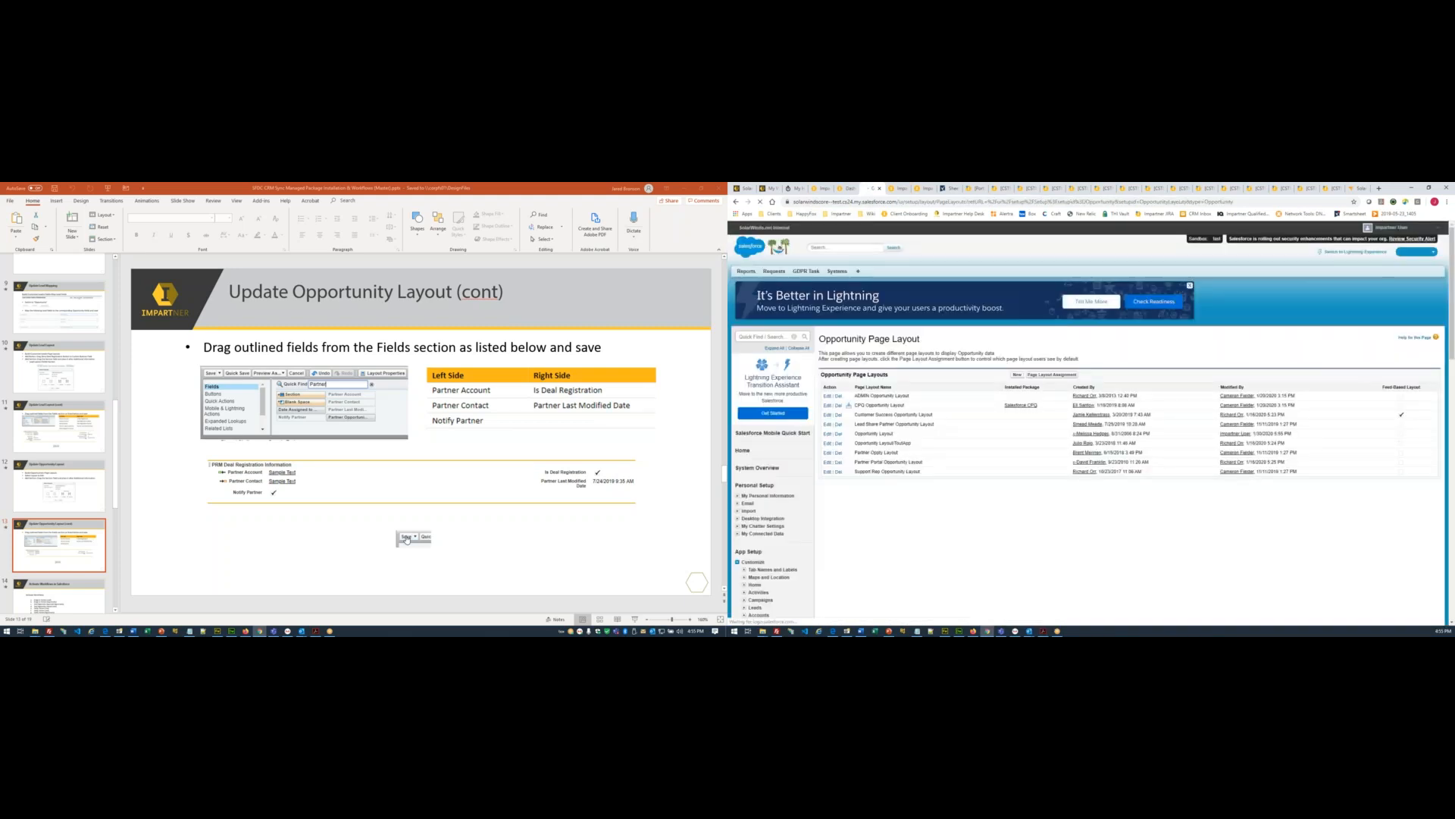
# - Colour checklist items 14–15 red in the Word document
pyautogui.click(134, 631)
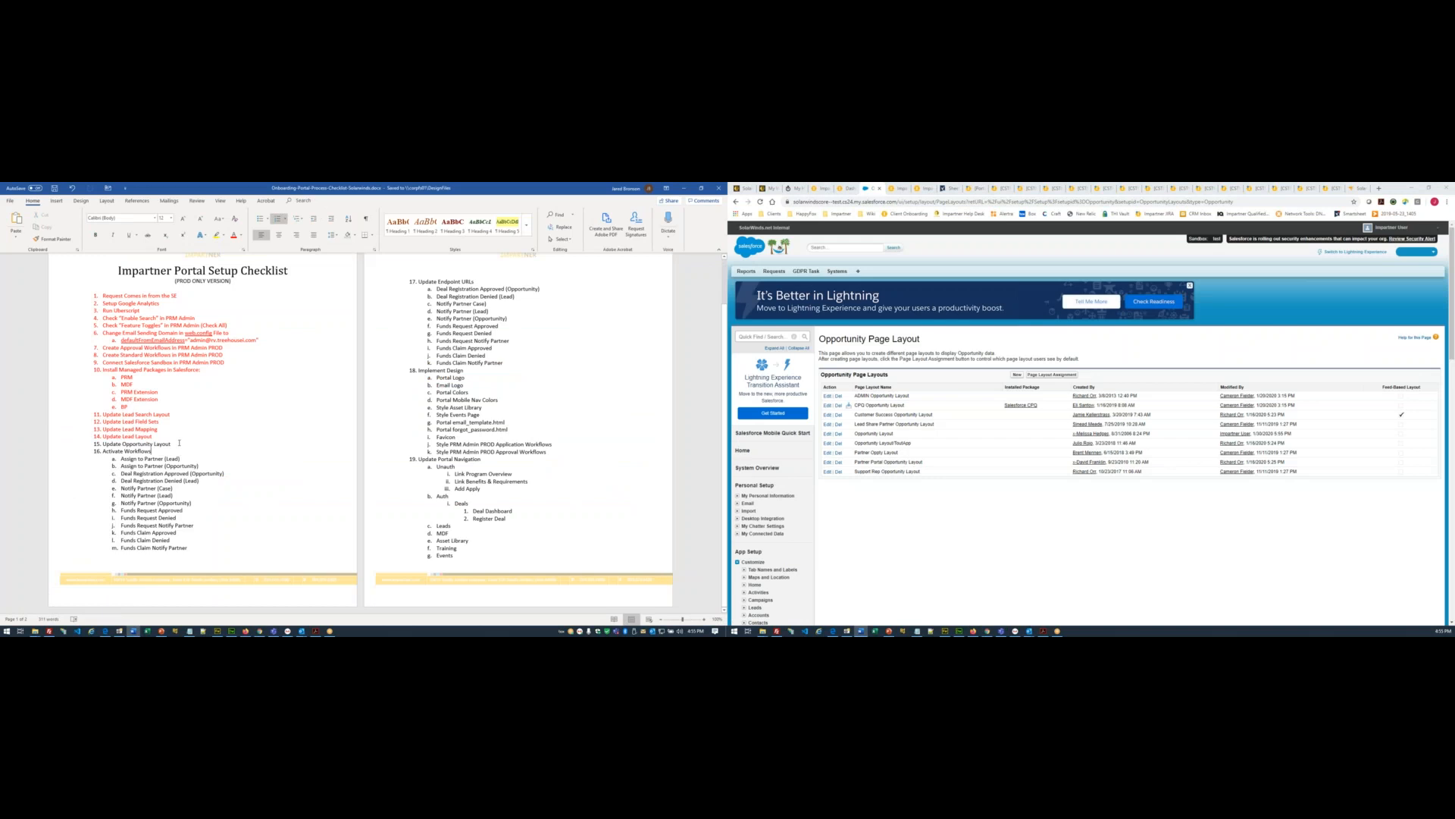
pyautogui.moveTo(173, 444); pyautogui.dragTo(103, 436)
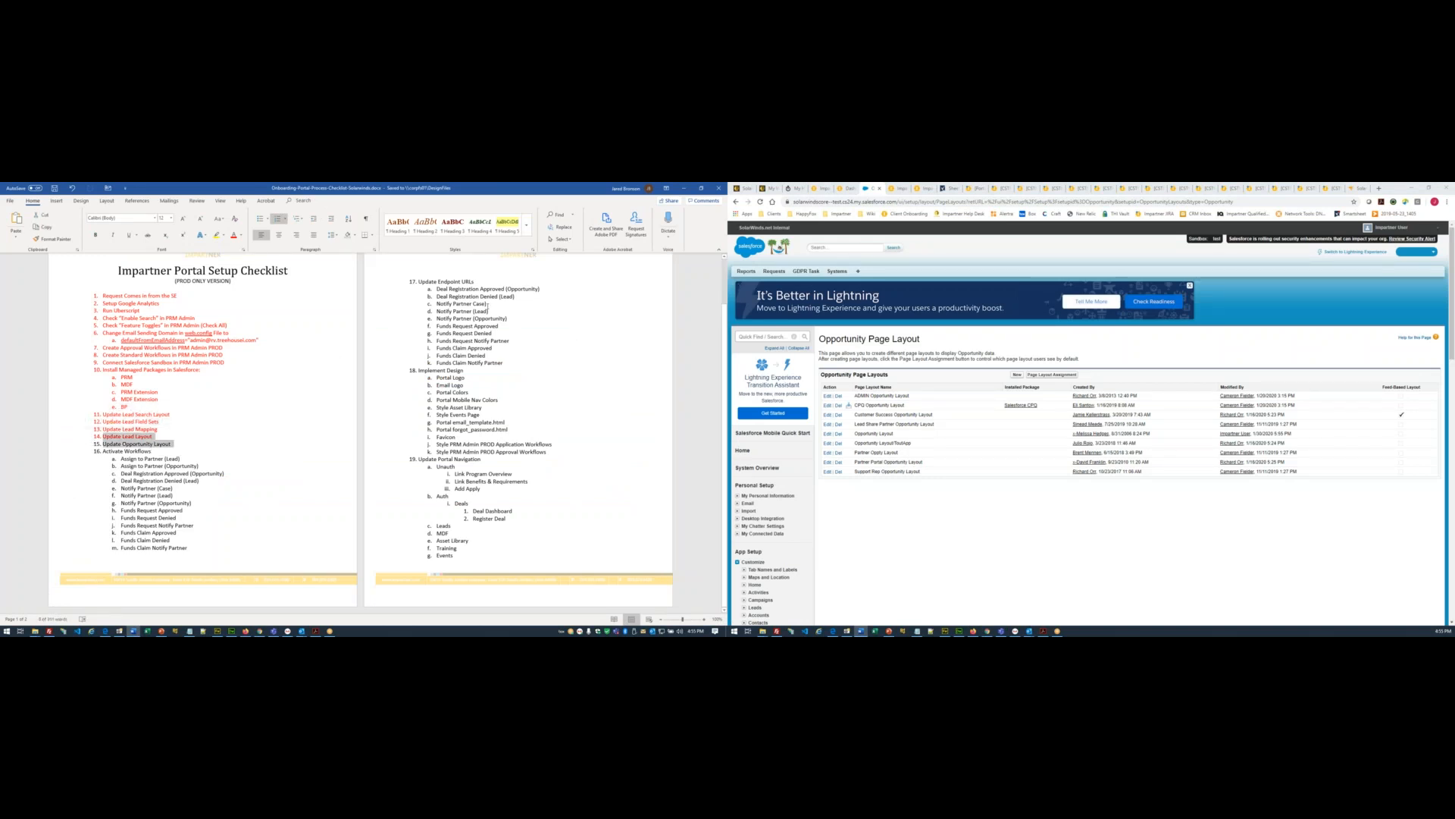
pyautogui.click(234, 235)
pyautogui.click(170, 455)
# - Search Salesforce Setup Quick Find for 'Workf'
pyautogui.scroll(-7, 943, 510)
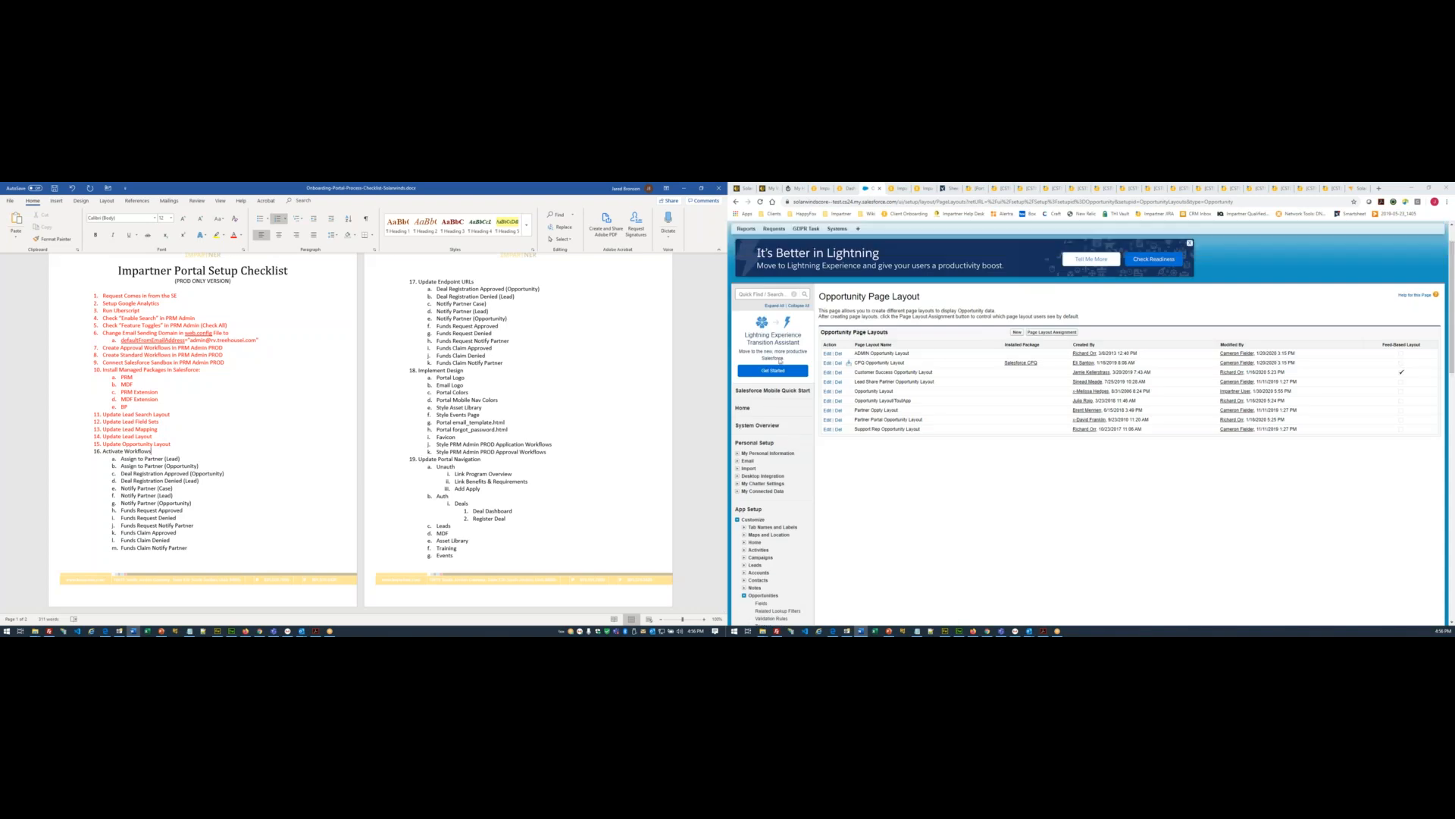
pyautogui.click(761, 336)
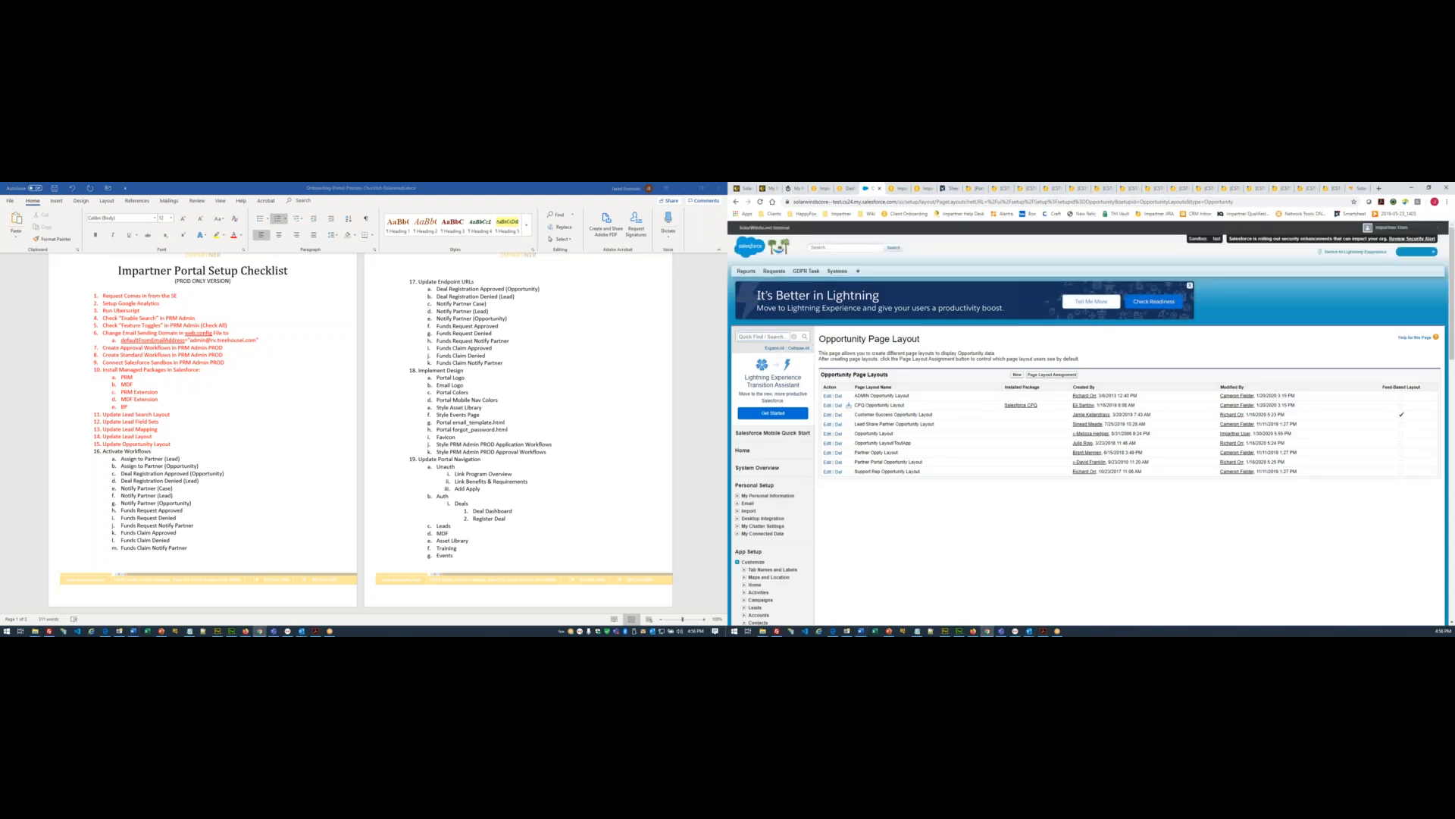
pyautogui.write('Workflo')
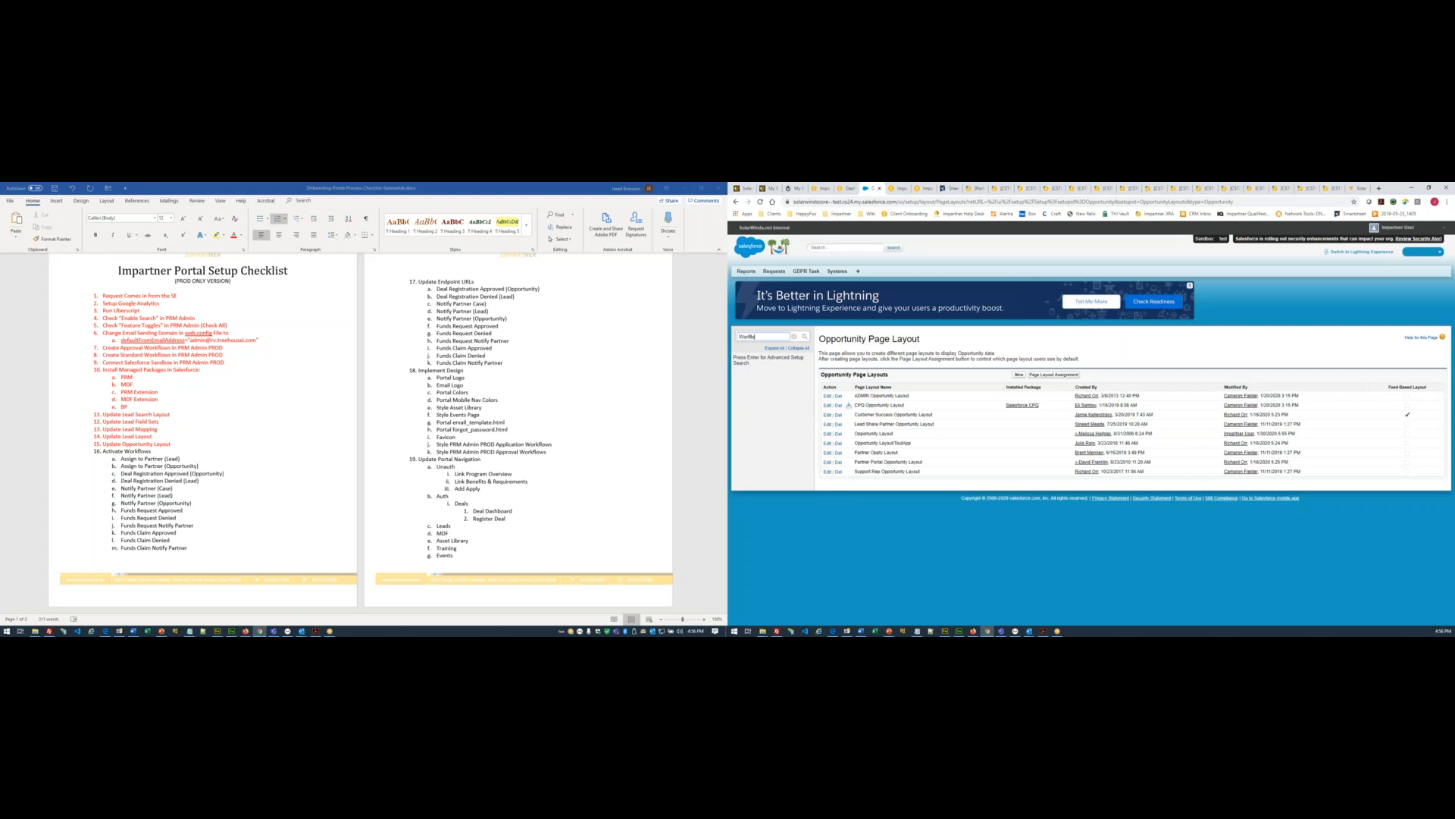
# - Open Workflow Rules via a 'Workflow' Quick Find search and switch the view to All Workflow Rules
pyautogui.press('BackSpace')
pyautogui.press('BackSpace')
pyautogui.press('BackSpace')
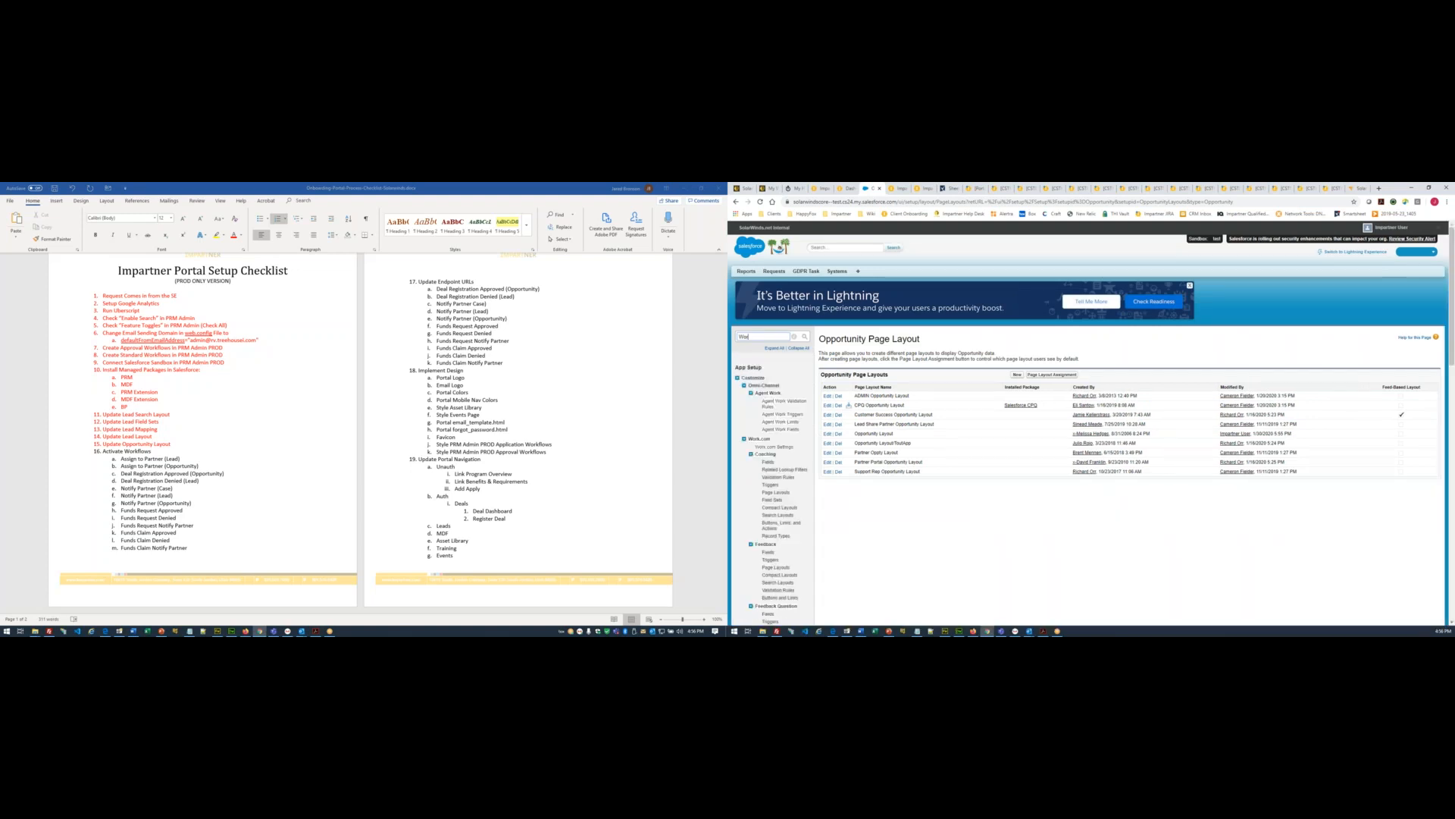
pyautogui.write('rkflow')
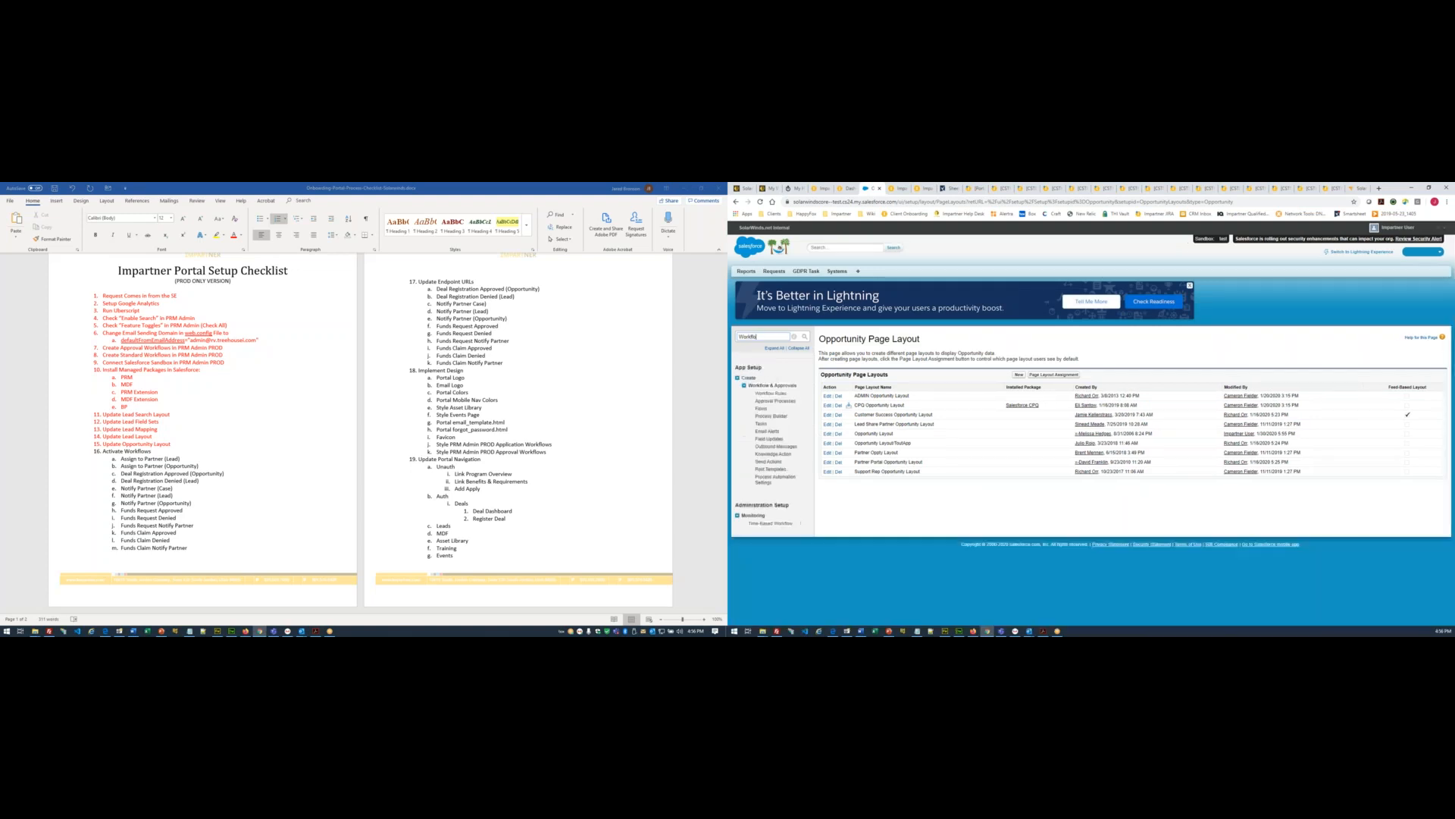
pyautogui.click(770, 394)
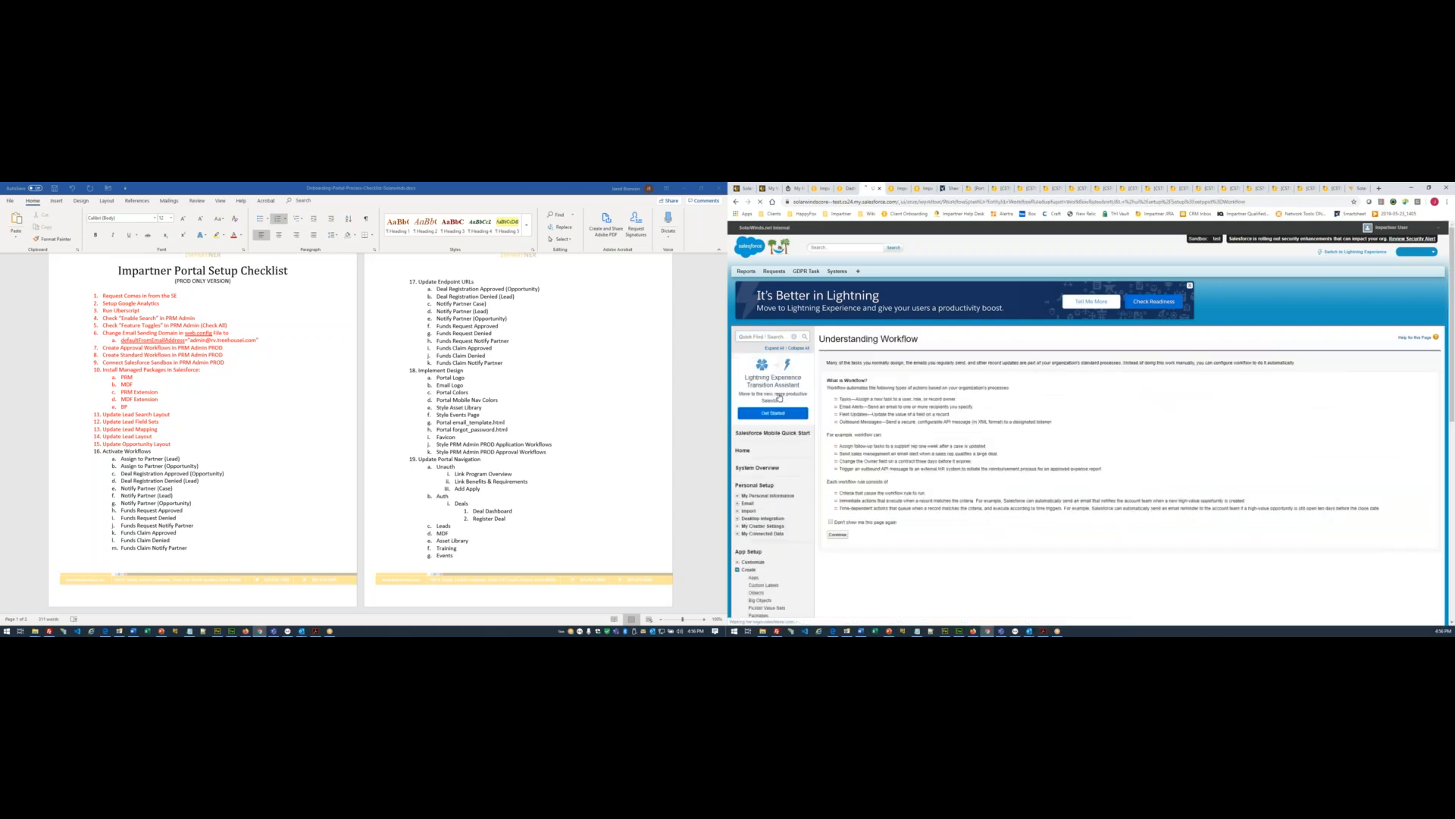
pyautogui.click(838, 536)
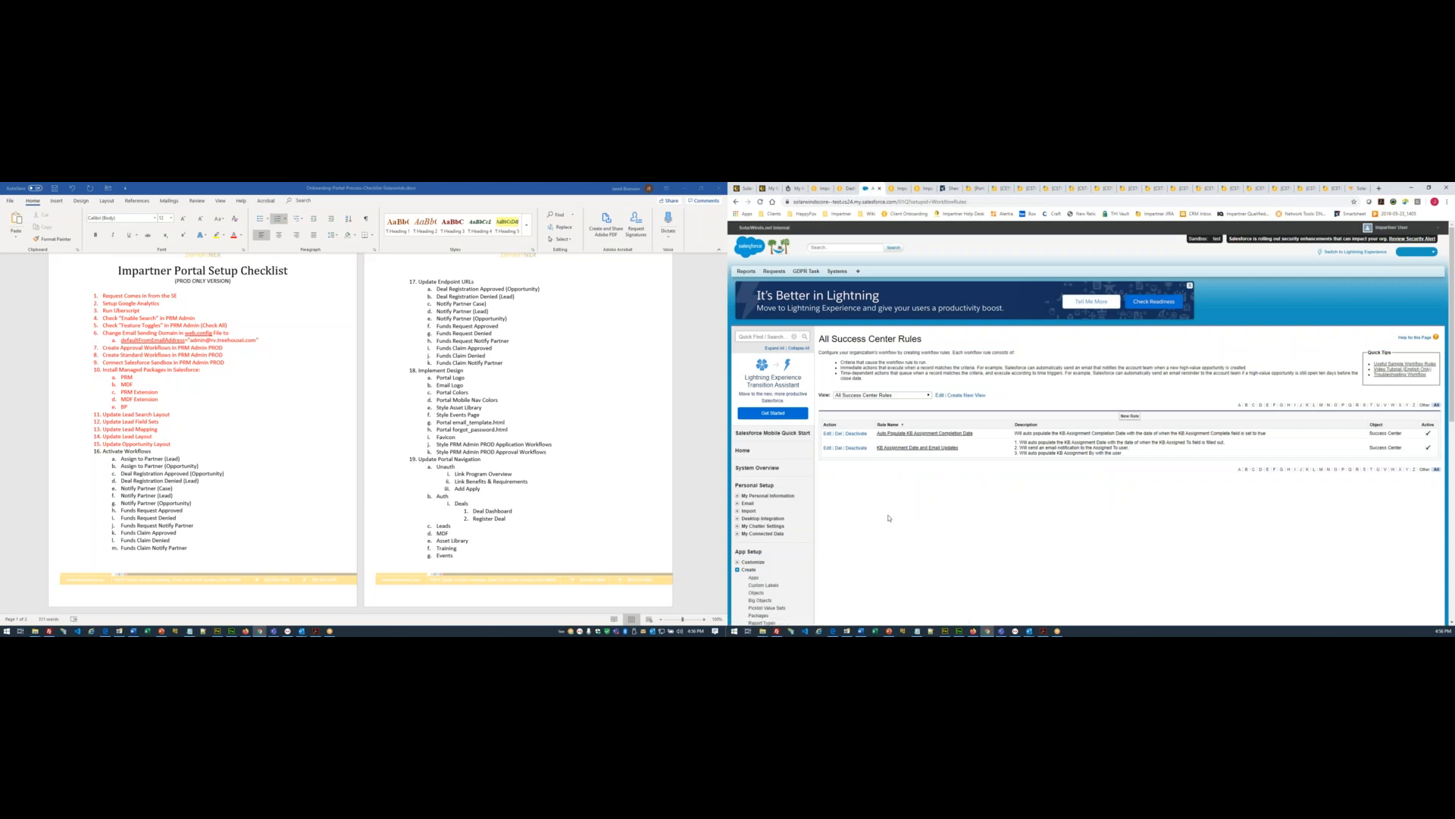
pyautogui.click(863, 396)
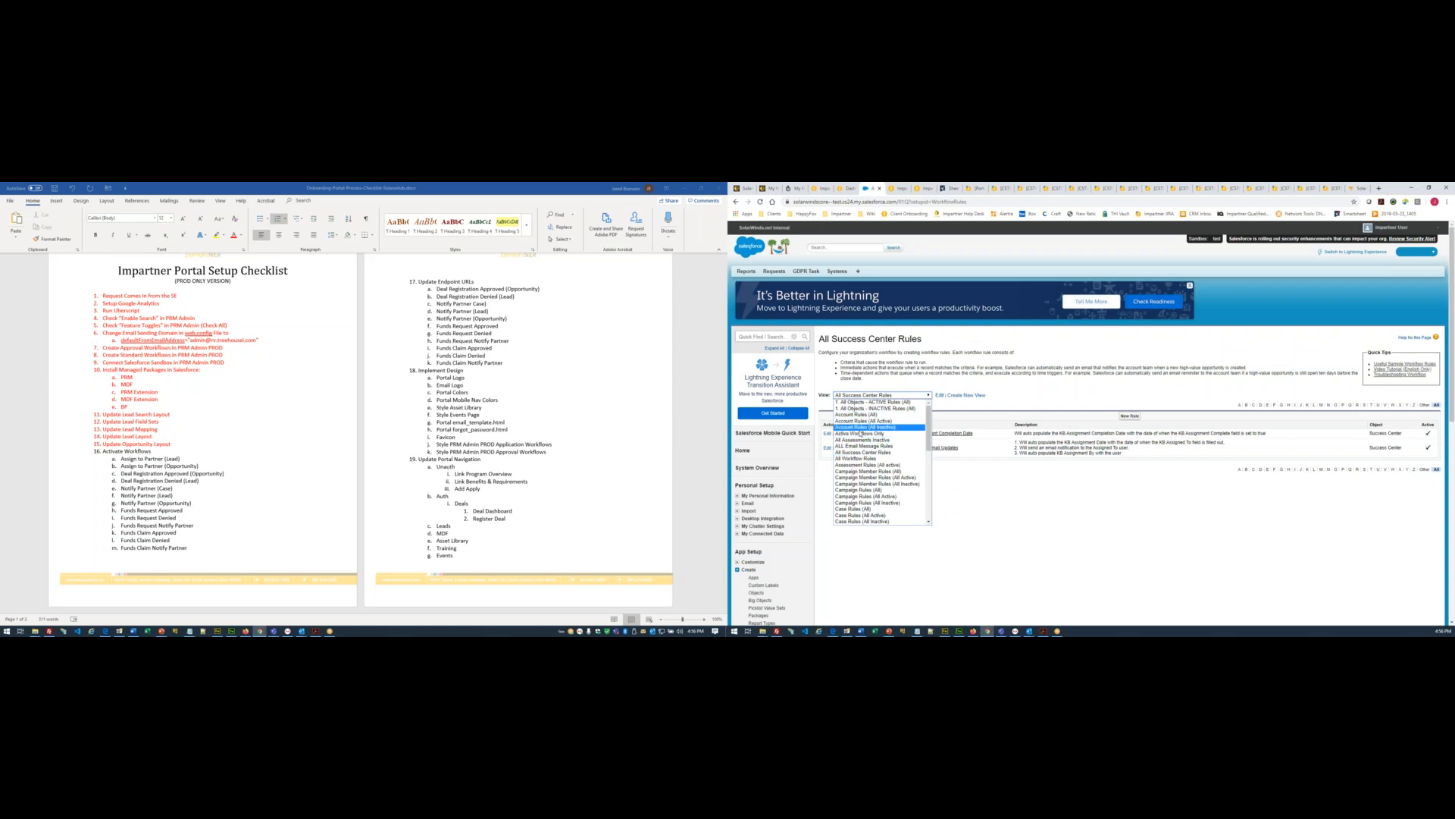
pyautogui.click(859, 459)
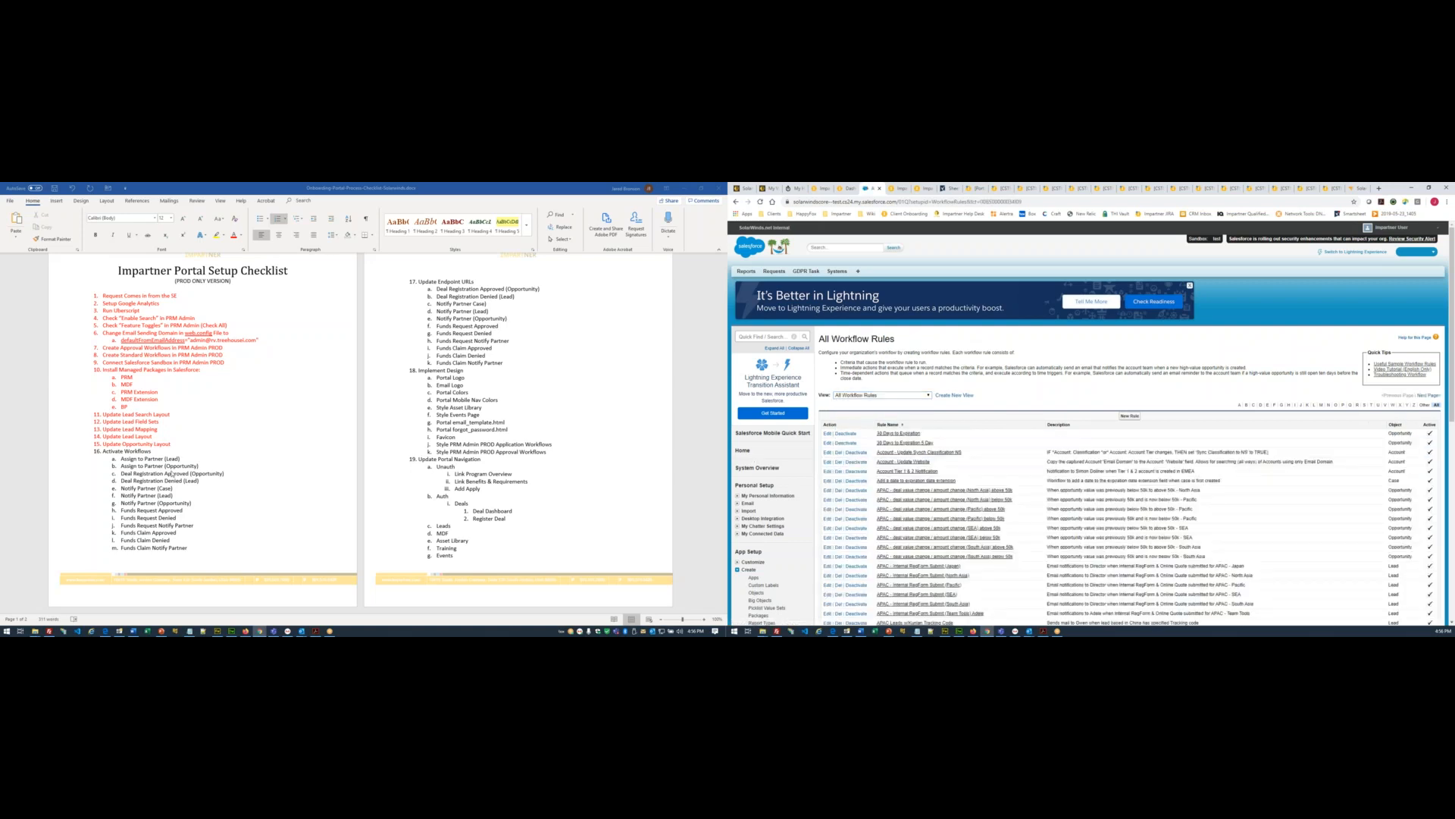
# - Filter the workflow rules to those starting with A and page to the next page of A rules
pyautogui.click(1240, 405)
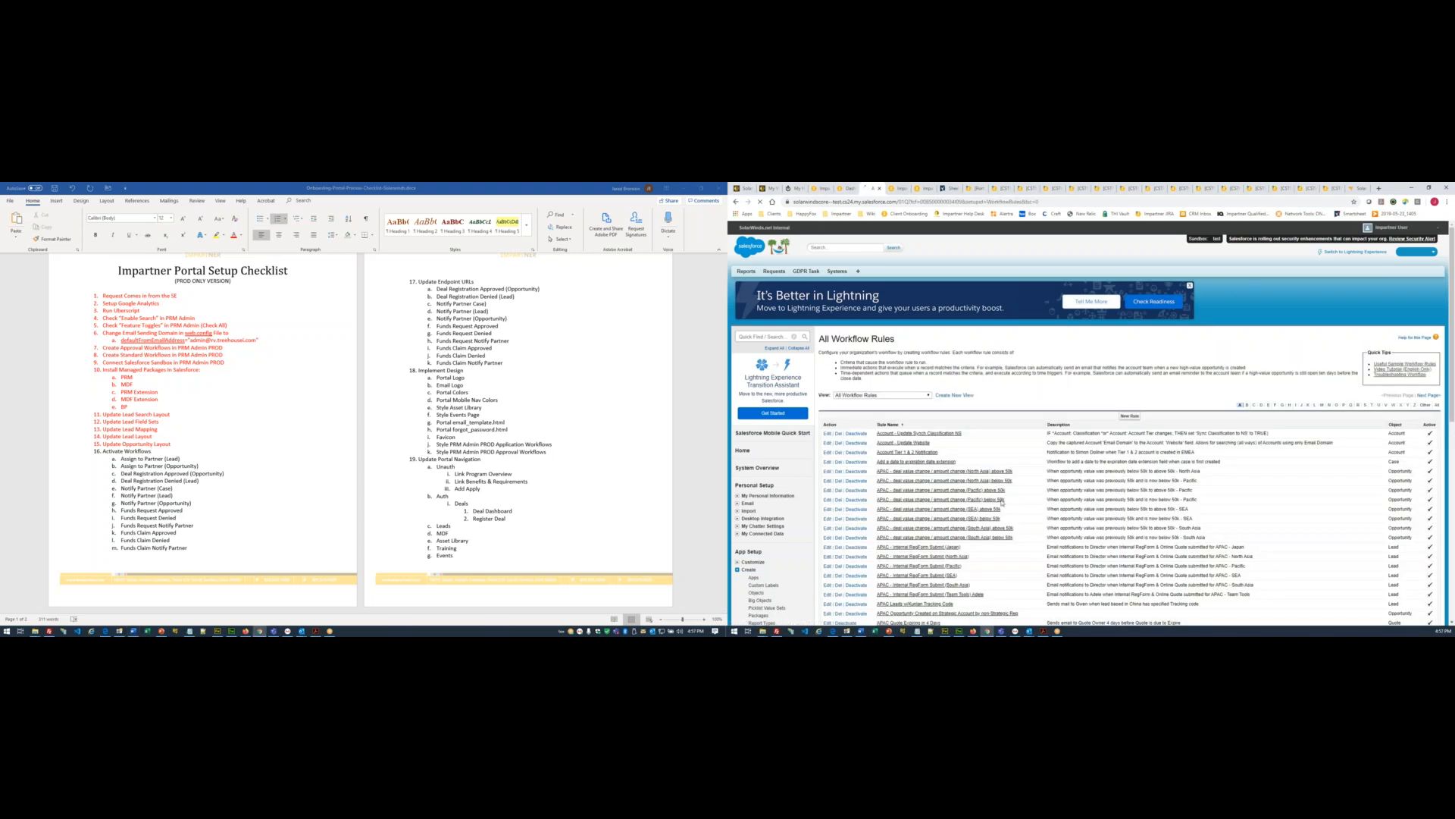
pyautogui.scroll(-5, 978, 485)
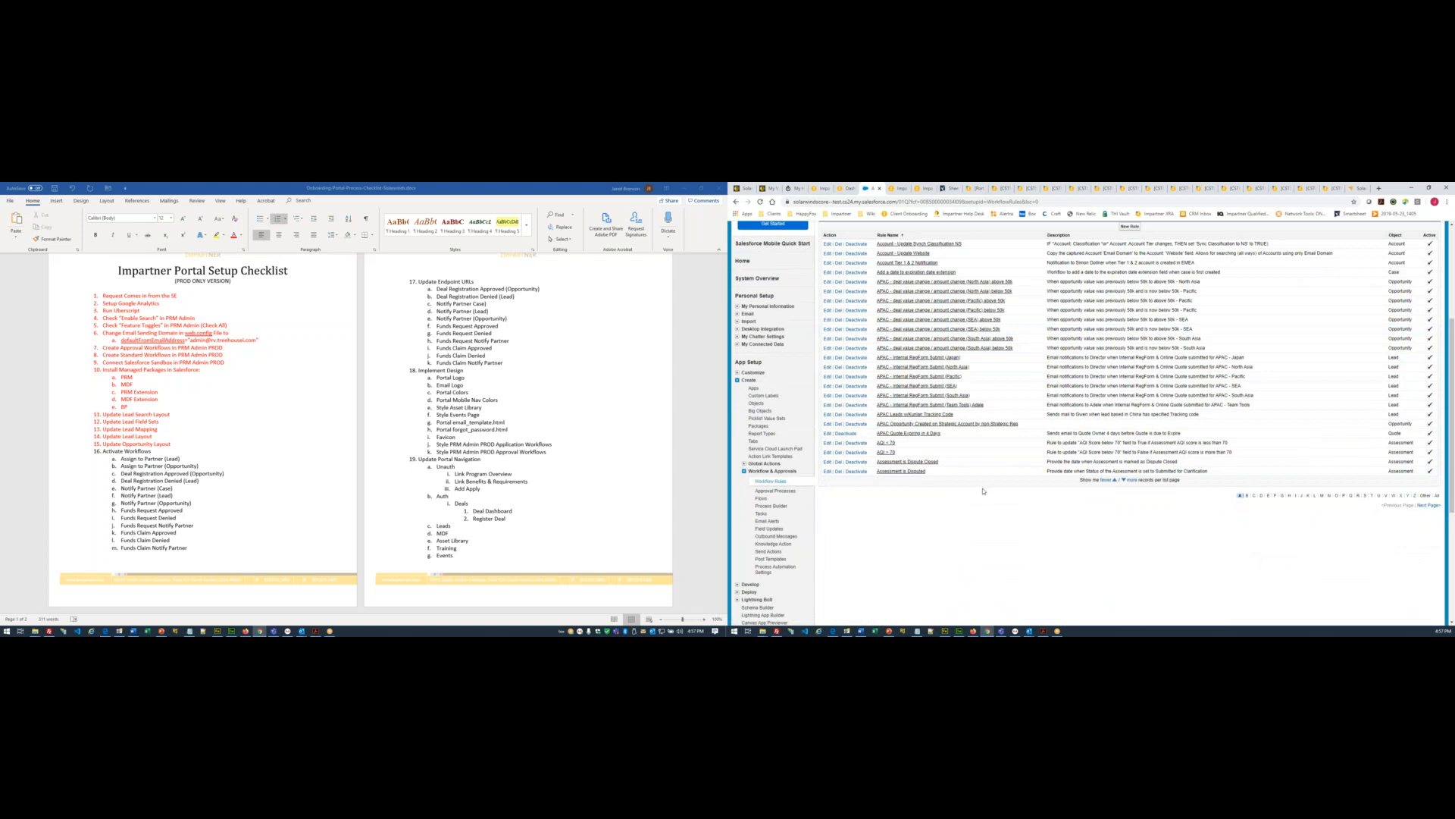
pyautogui.scroll(1, 983, 491)
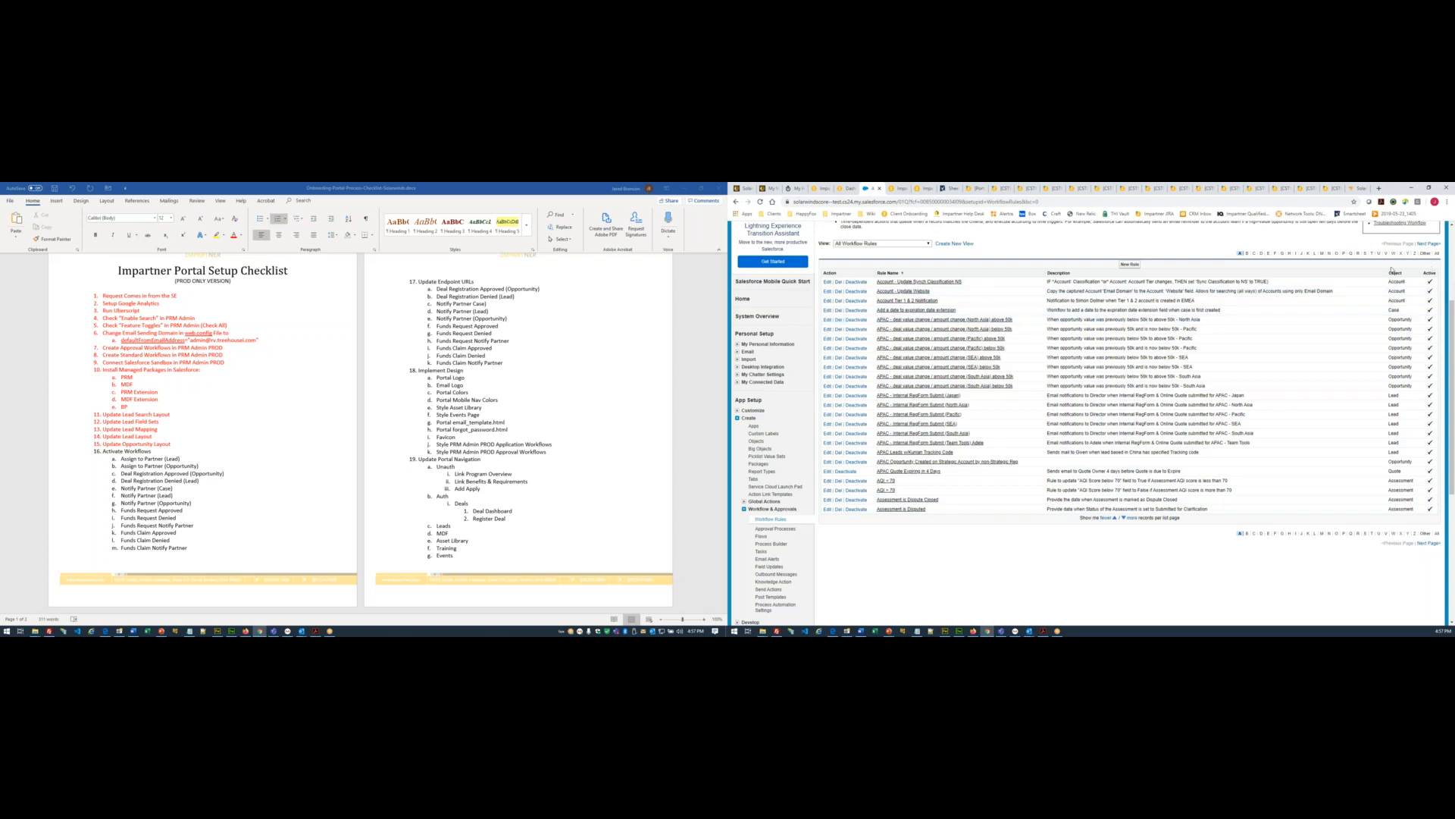
pyautogui.click(1429, 542)
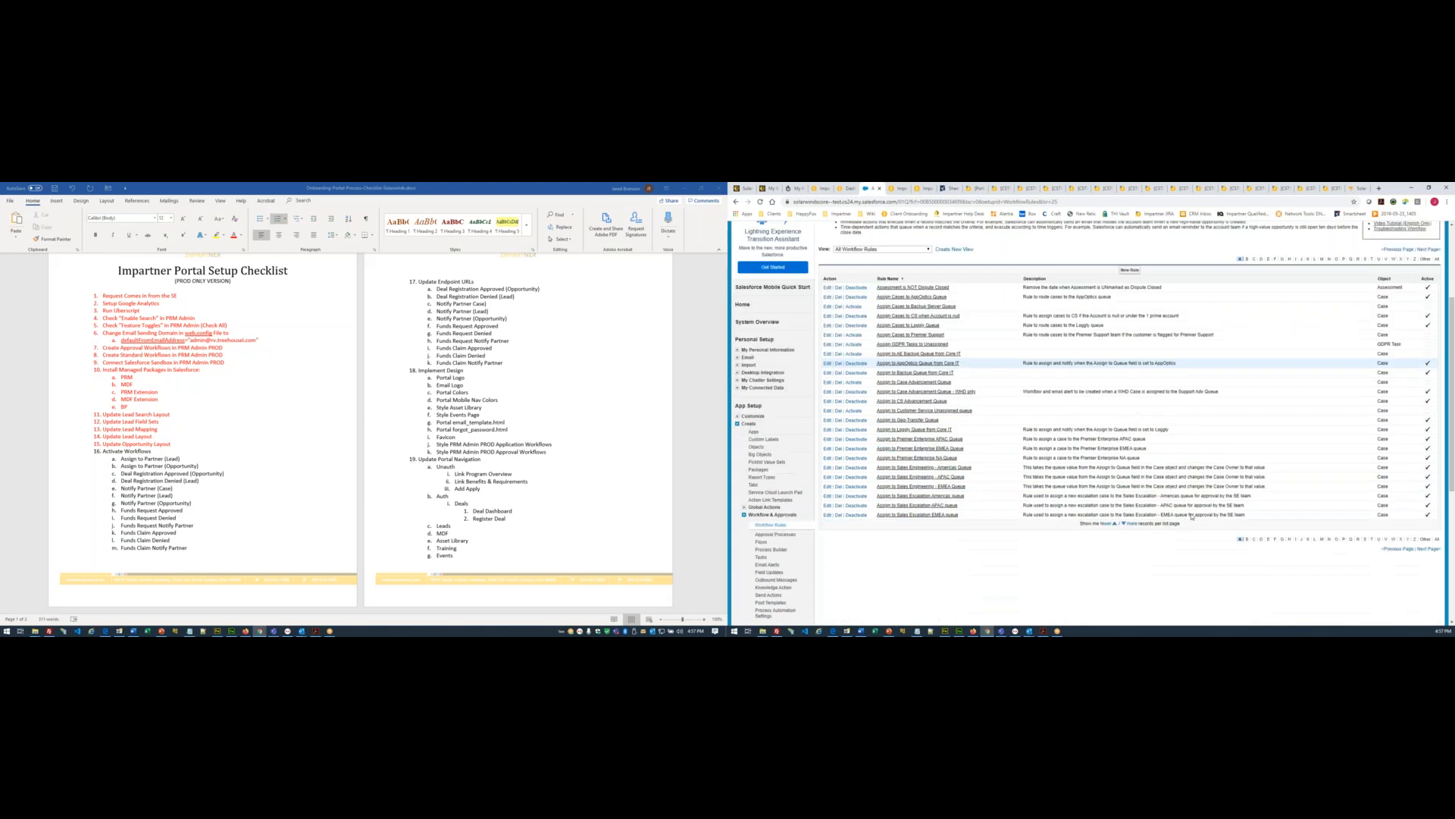
pyautogui.scroll(1, 1192, 516)
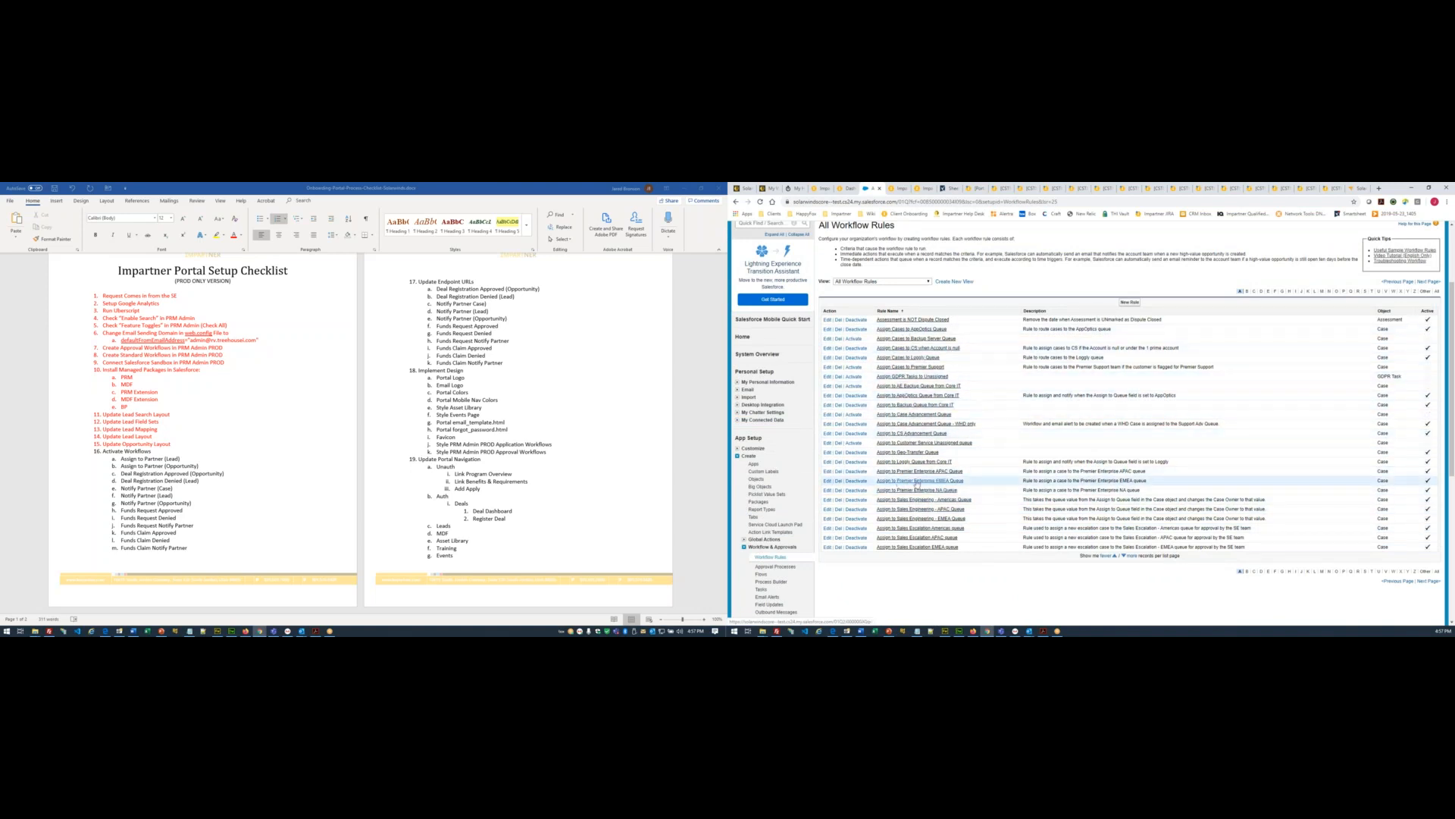
pyautogui.scroll(-1, 923, 512)
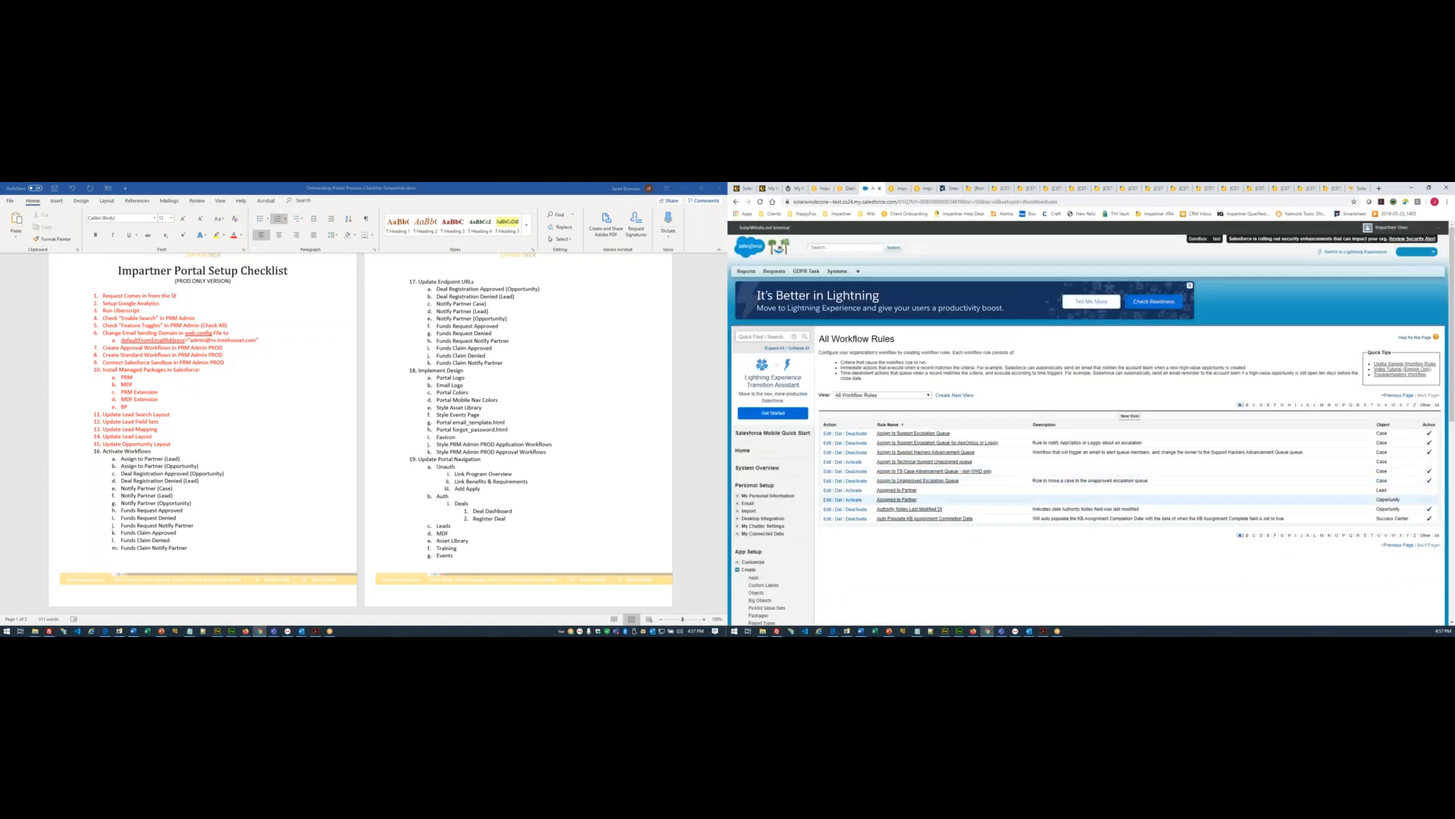
# - Activate both Assigned to Partner rules, then filter the list to rules starting with D
pyautogui.click(854, 491)
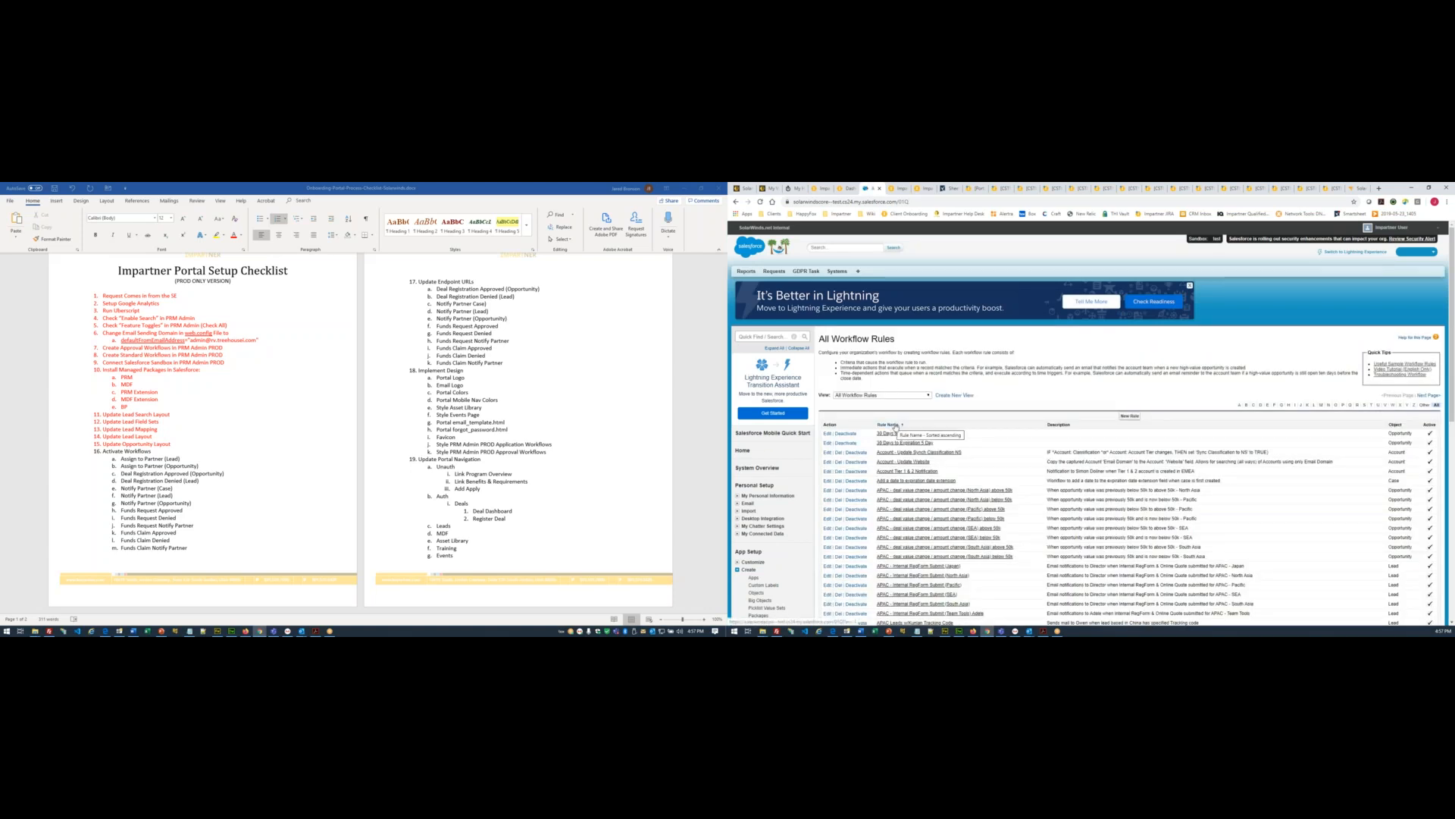
pyautogui.click(735, 201)
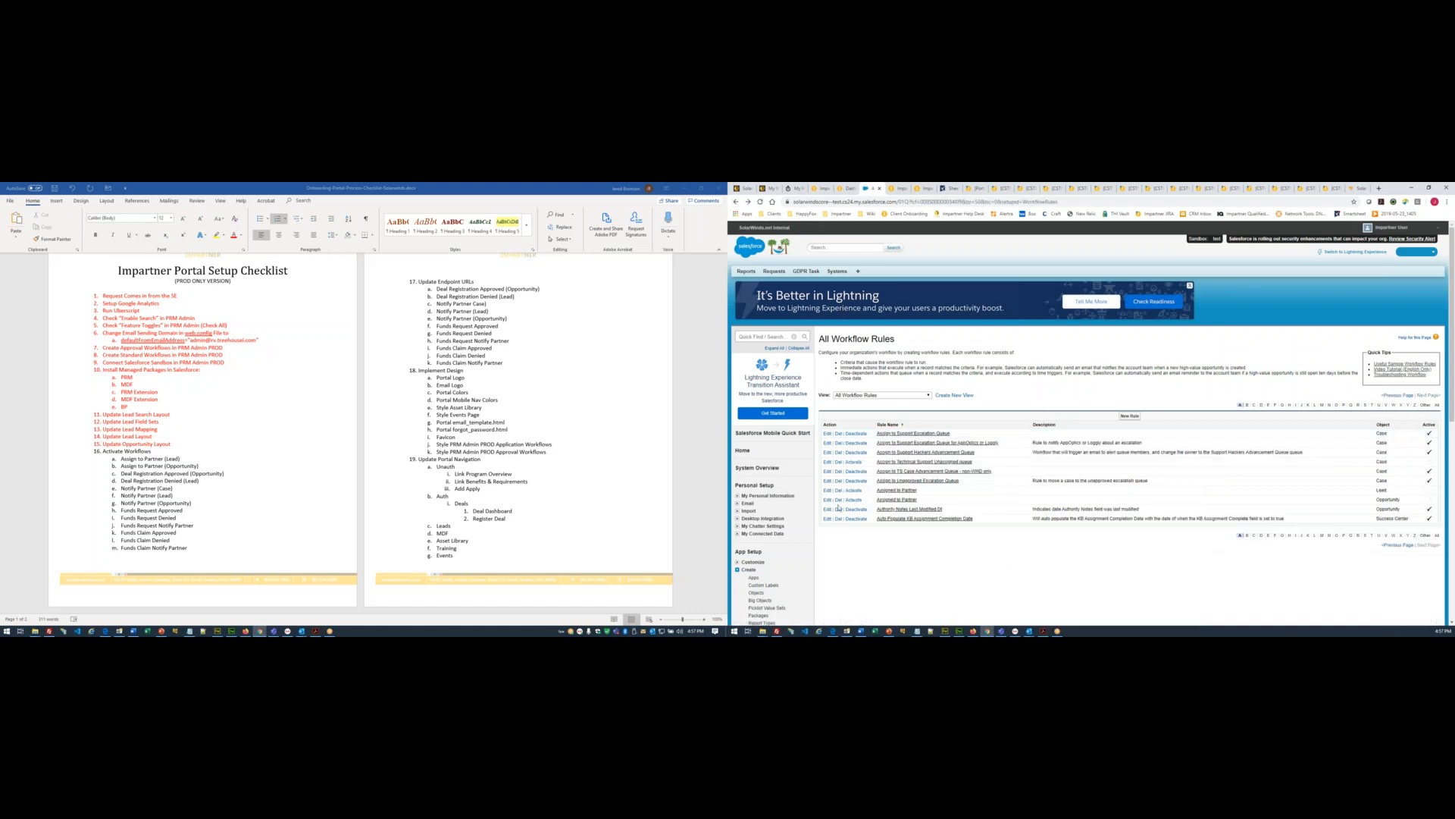
pyautogui.click(854, 502)
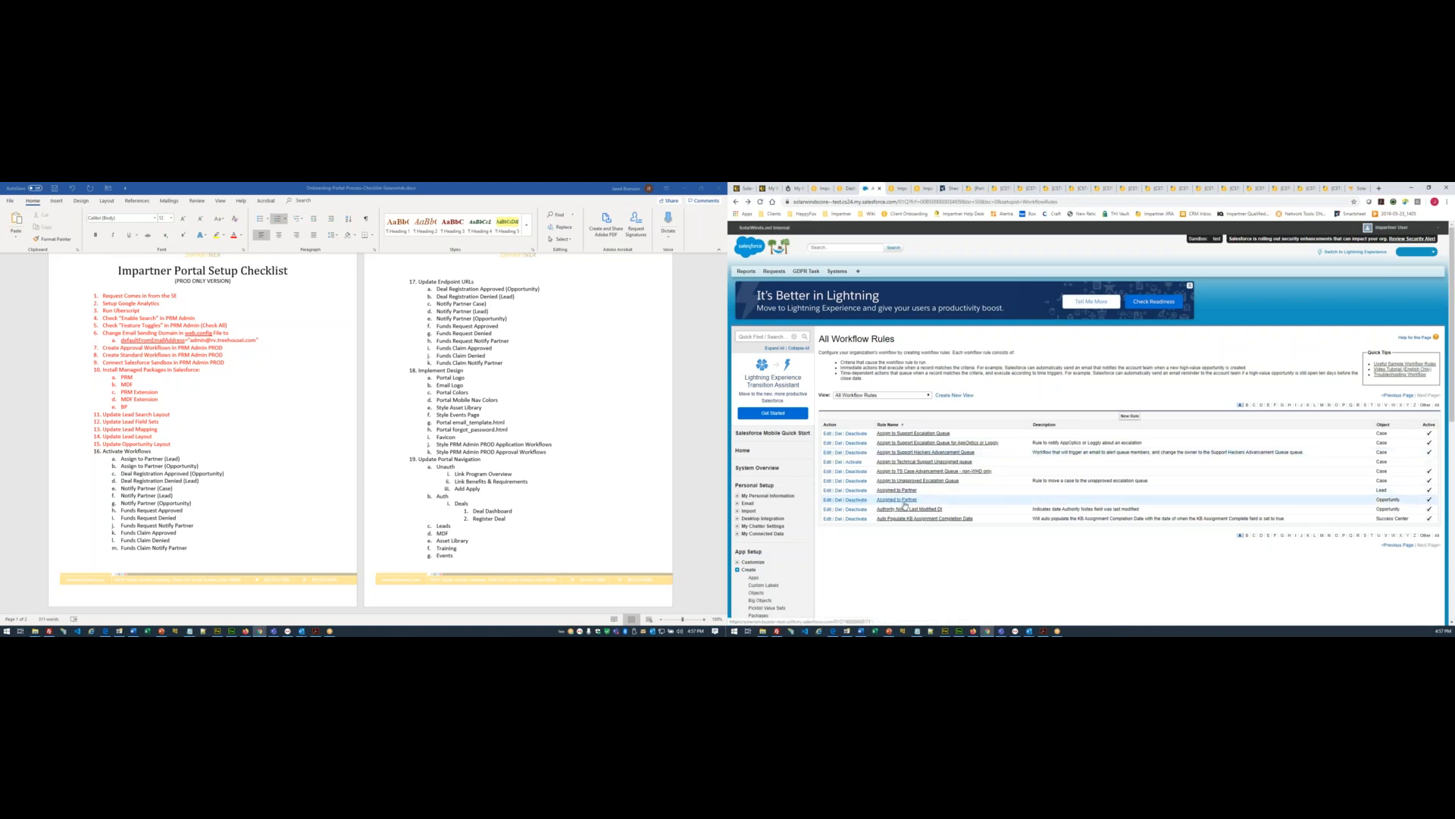
pyautogui.click(1262, 406)
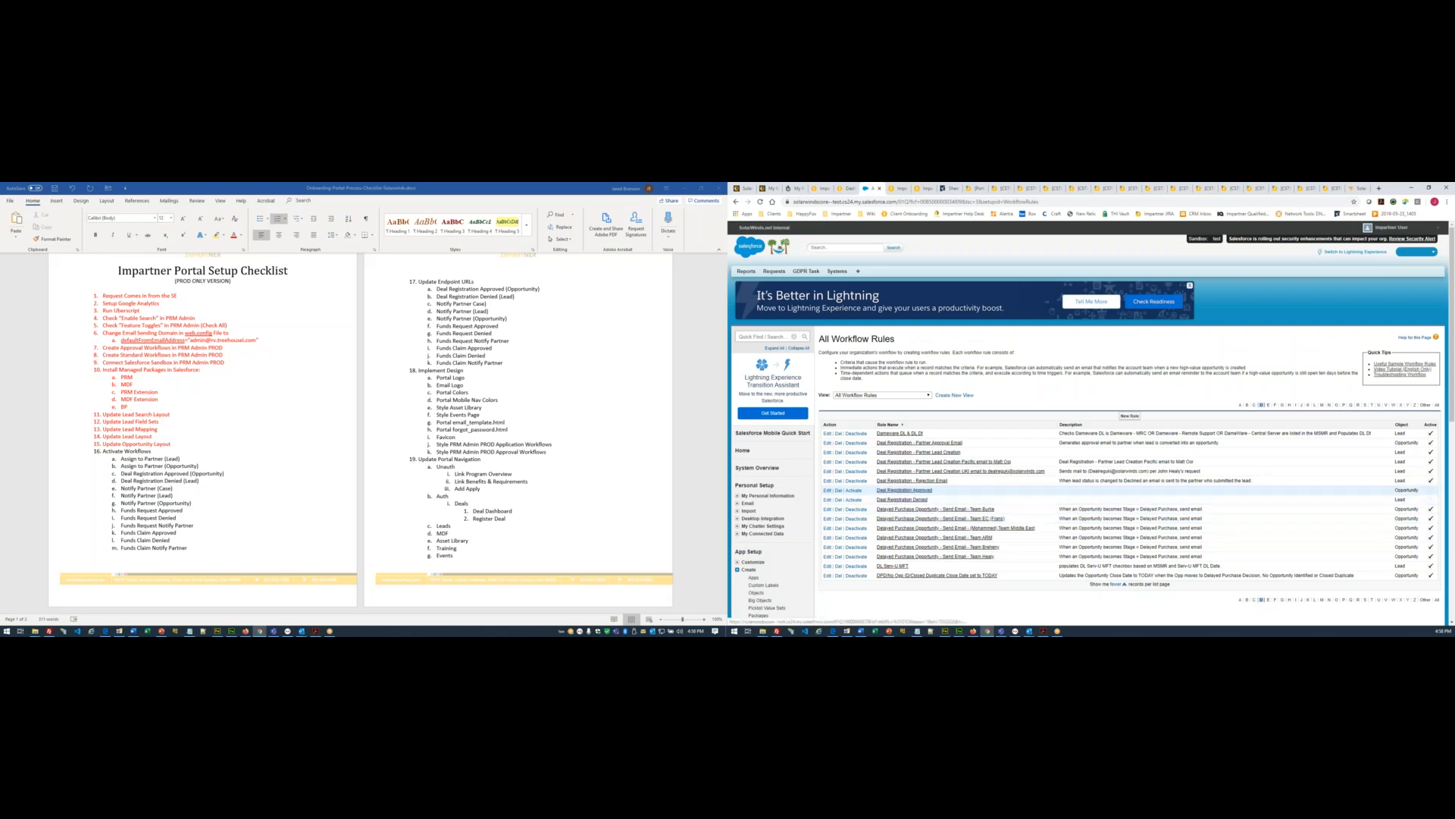
# - Activate the Deal Registration Approved and Denied rules, then page to the Notify Partner rules under N
pyautogui.click(854, 491)
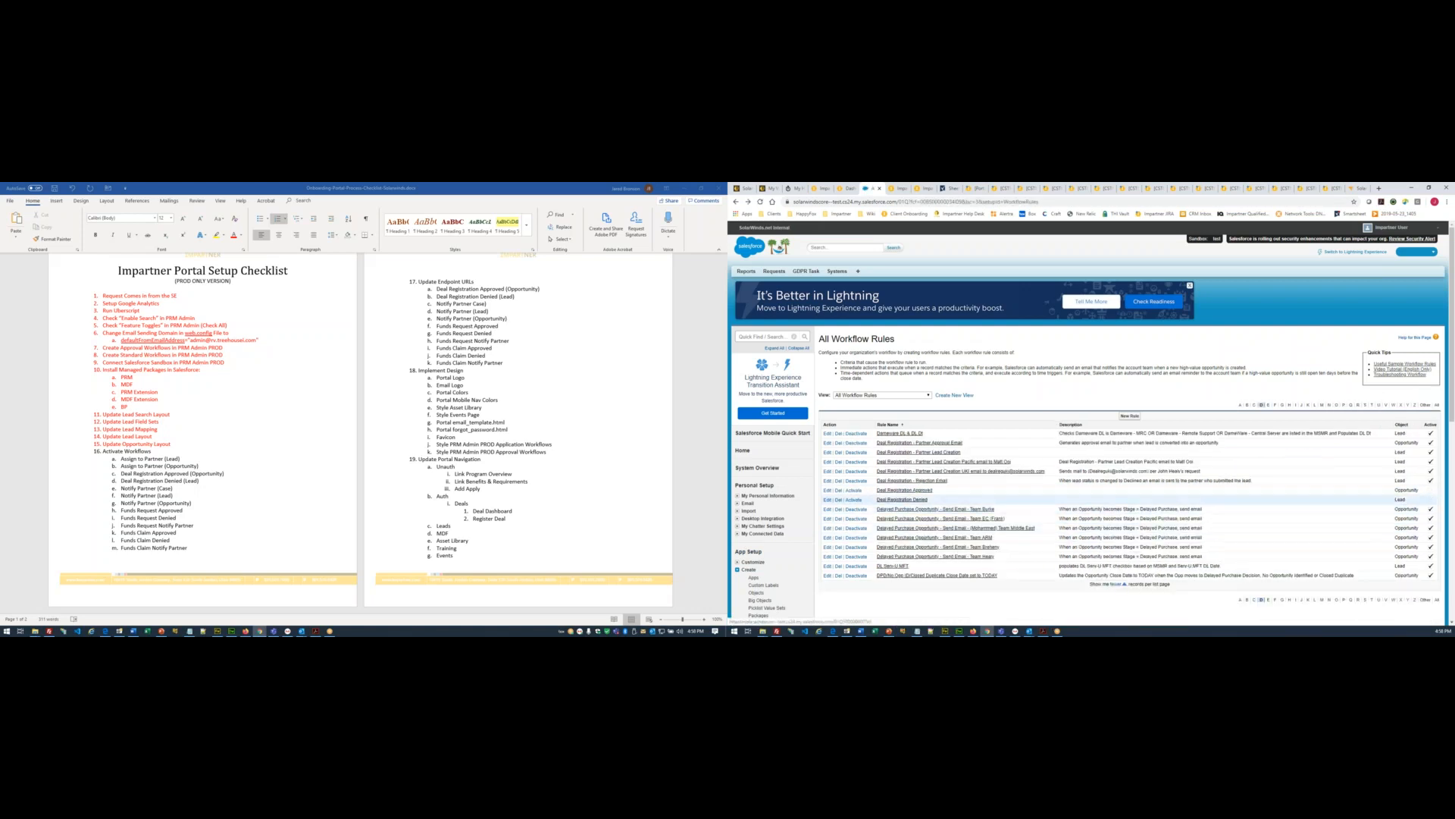
pyautogui.click(854, 501)
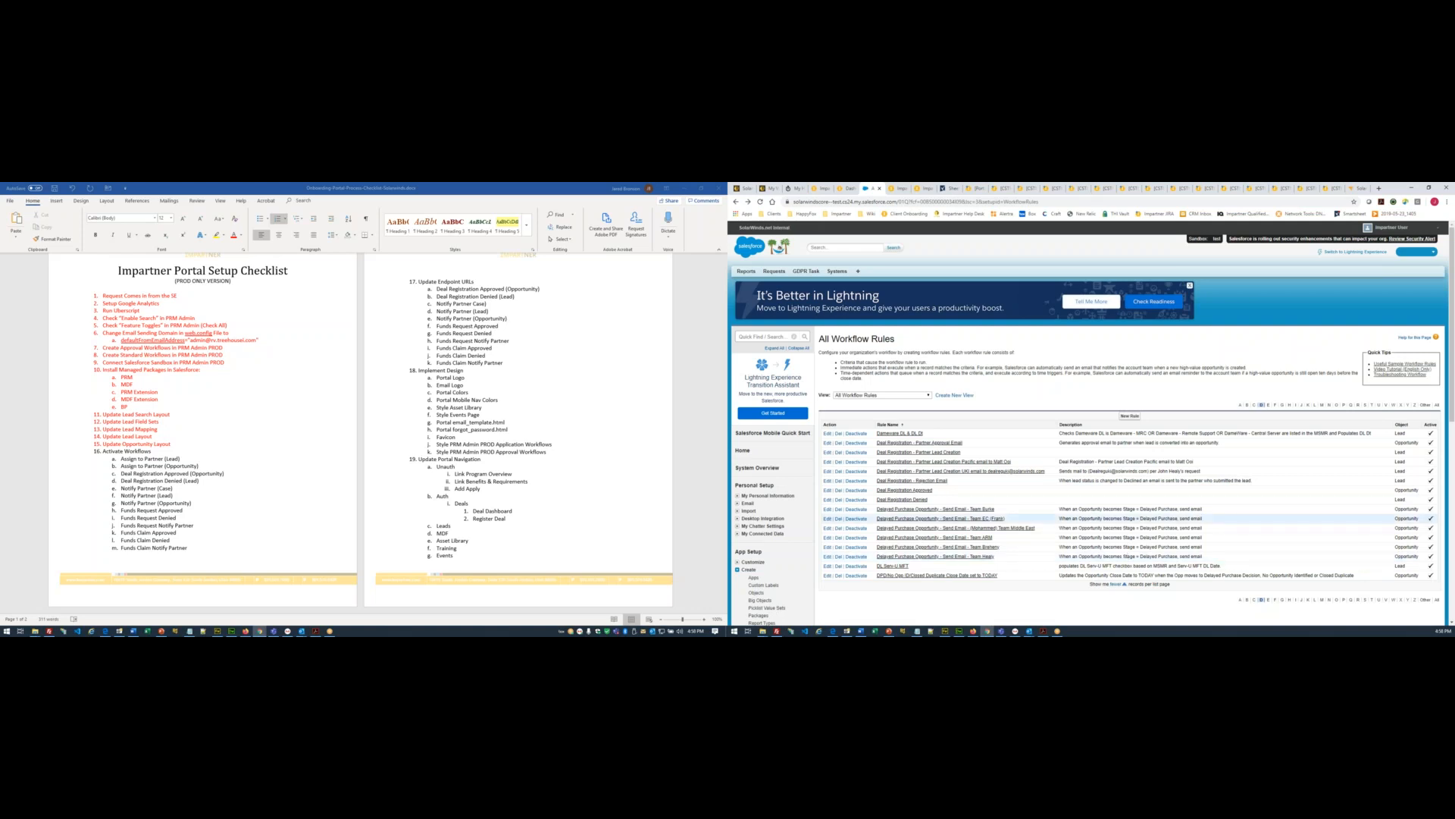
pyautogui.click(1329, 405)
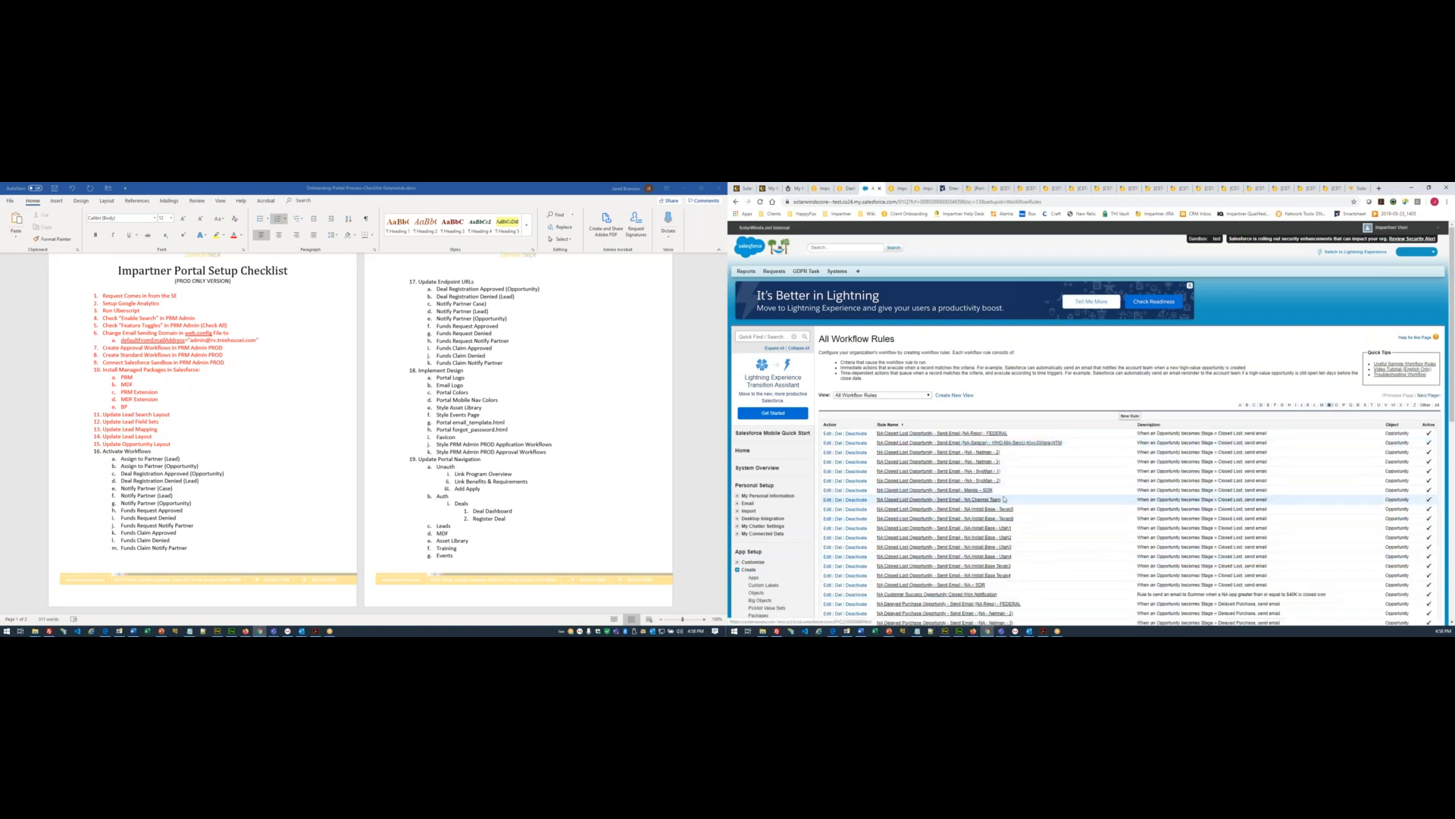
pyautogui.scroll(-5, 1092, 423)
pyautogui.scroll(2, 957, 470)
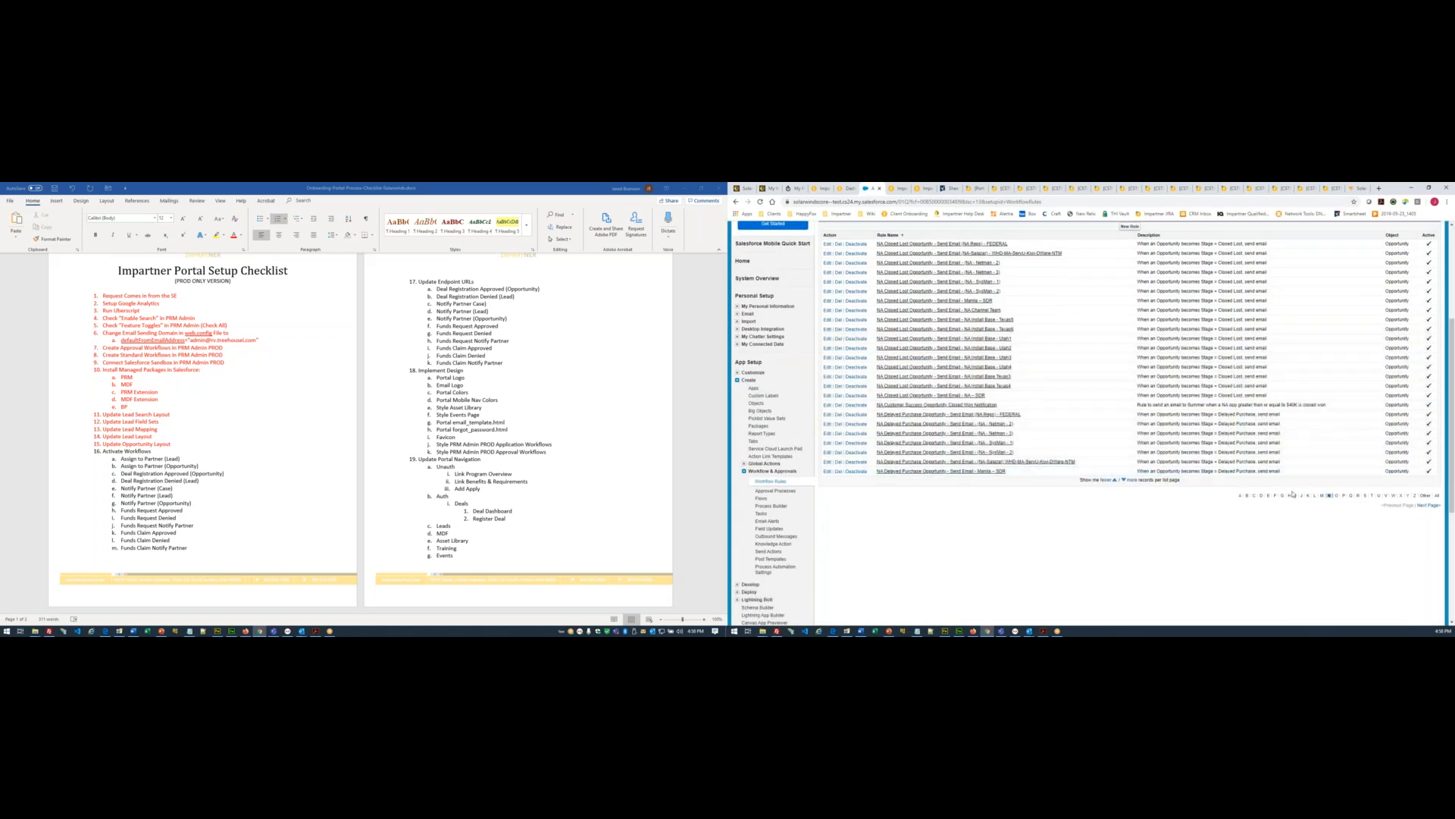
pyautogui.click(1429, 504)
pyautogui.scroll(-5, 1309, 497)
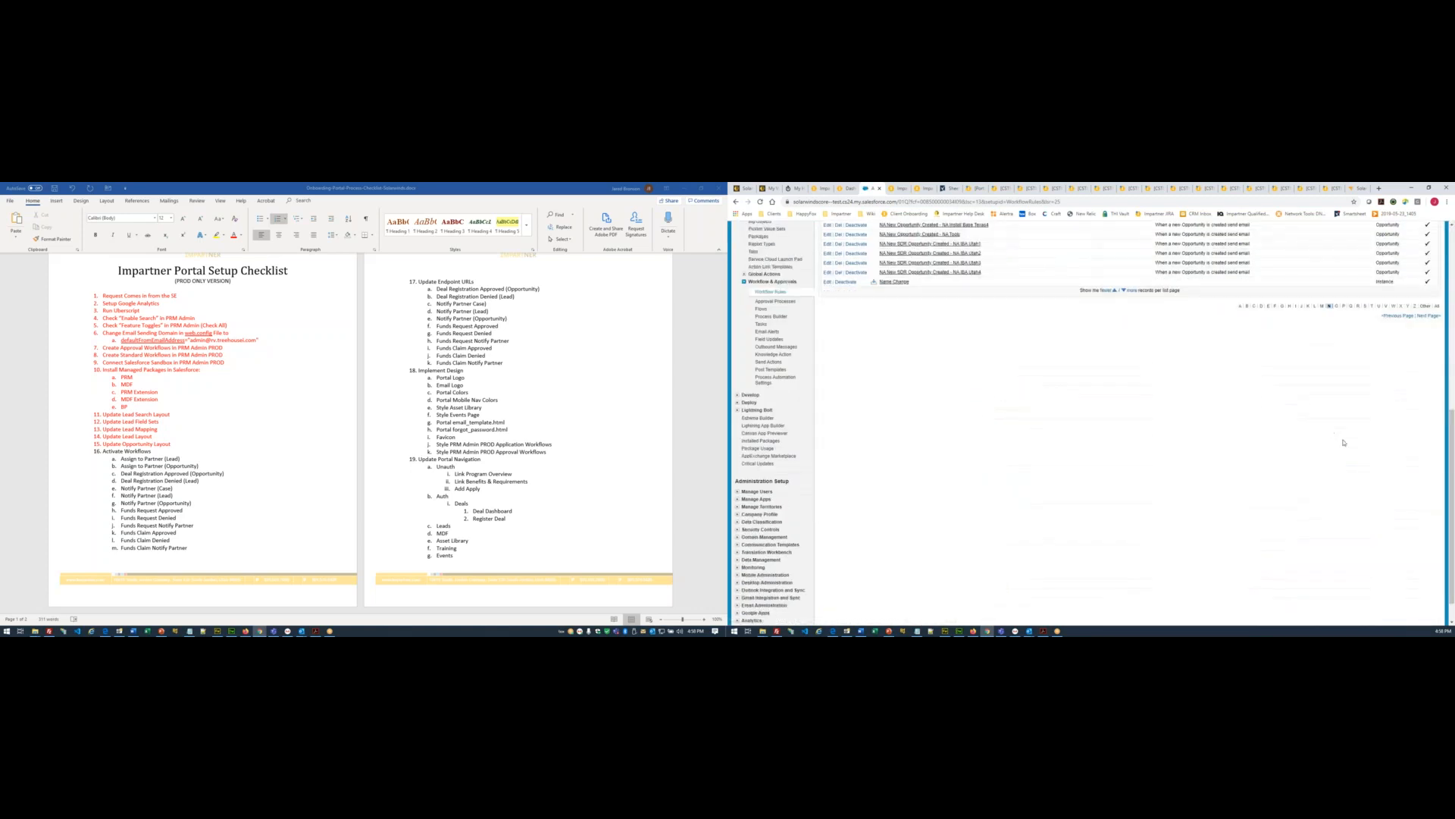
pyautogui.click(1429, 353)
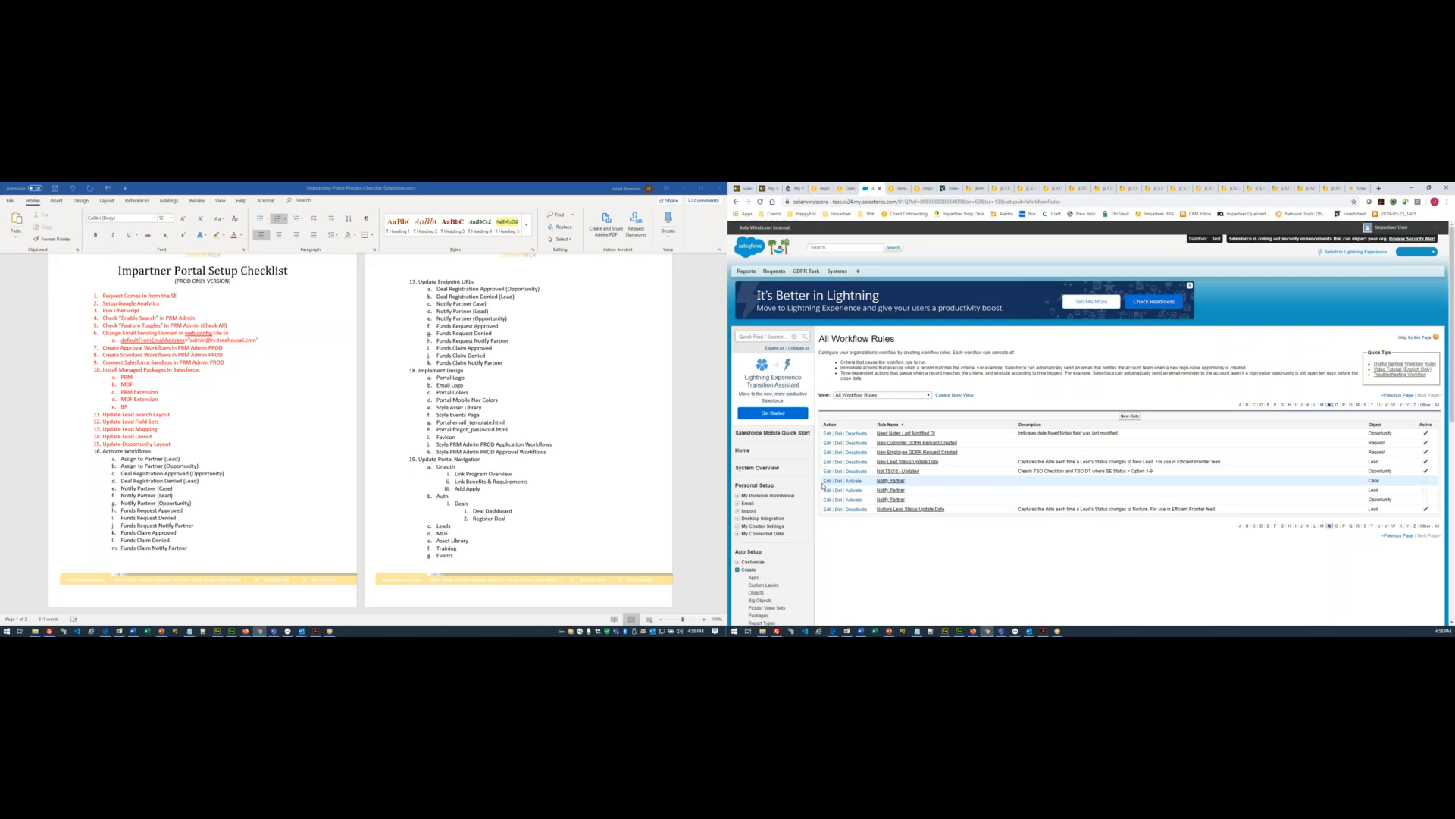
# - Activate the three Notify Partner rules, then list rules starting with F
pyautogui.click(855, 481)
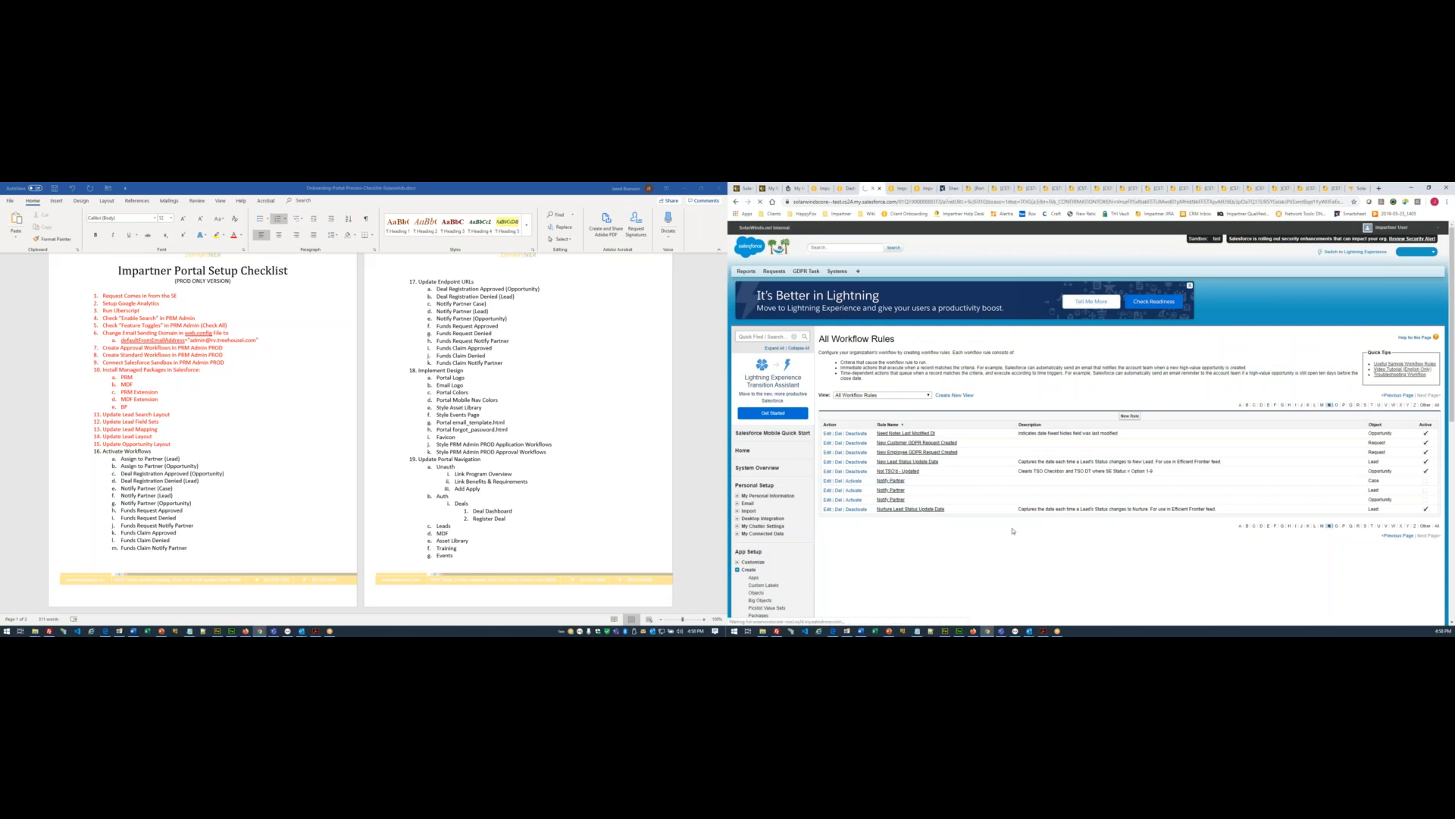
pyautogui.click(855, 490)
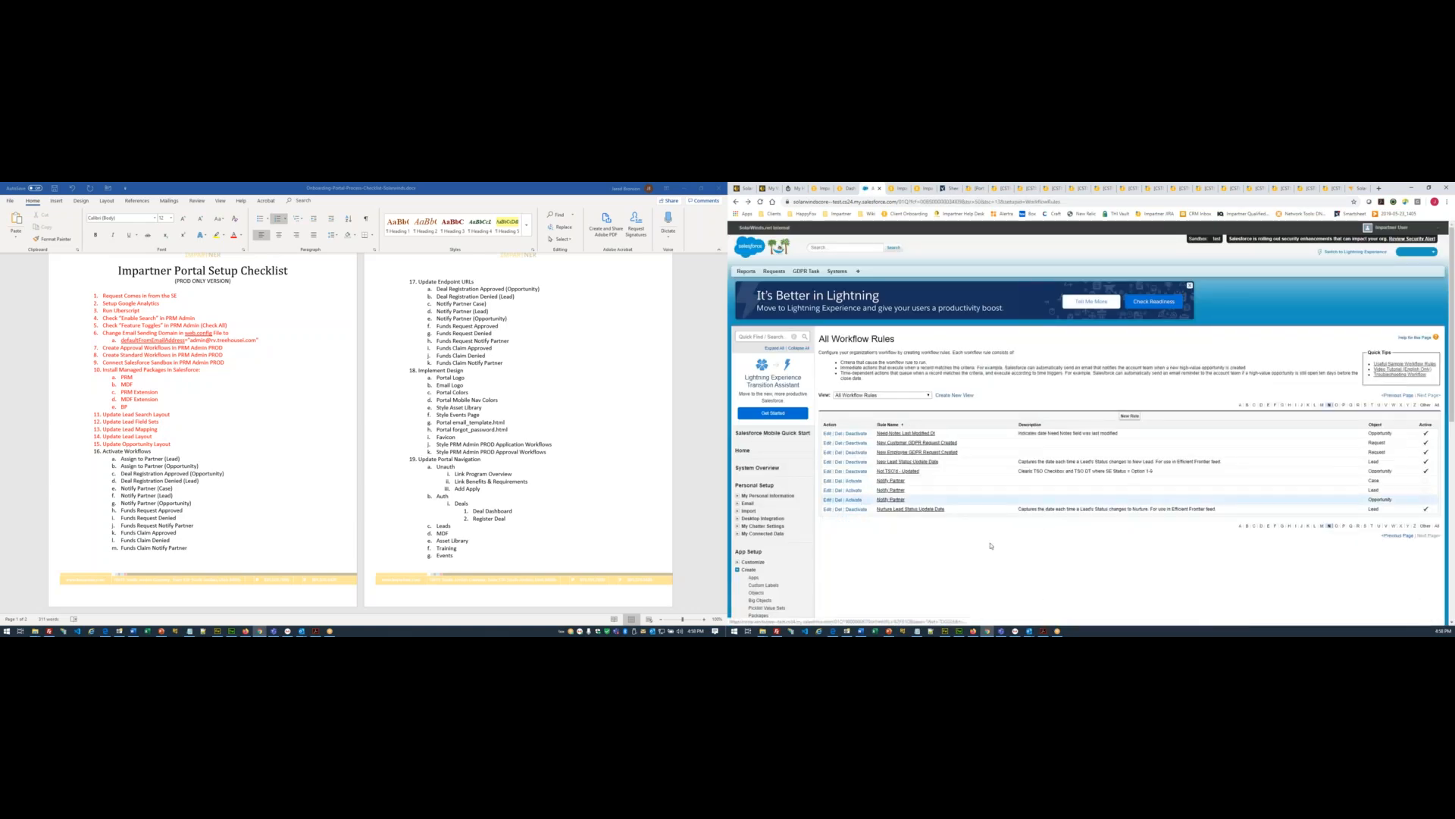
pyautogui.click(854, 500)
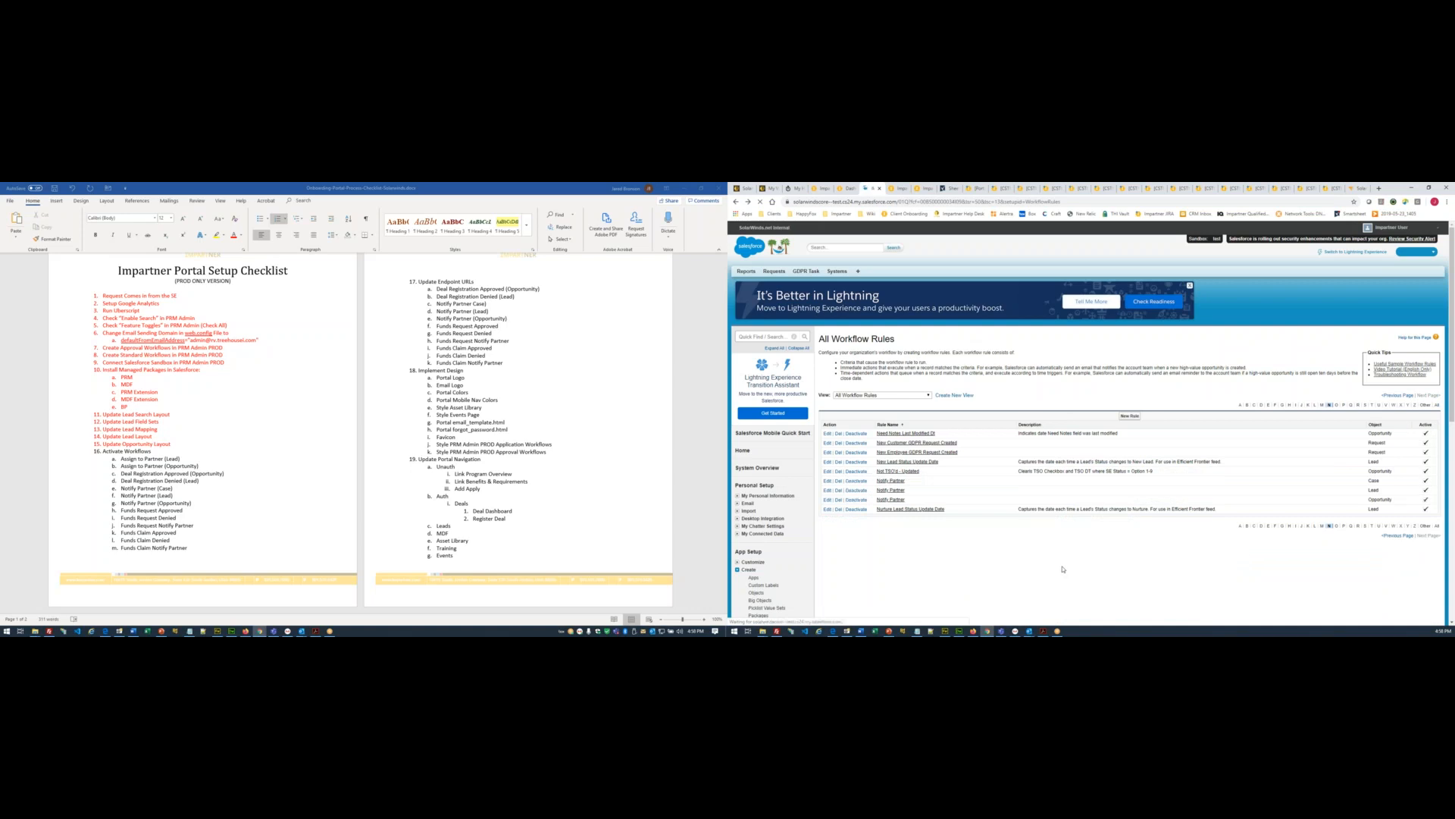
pyautogui.click(138, 510)
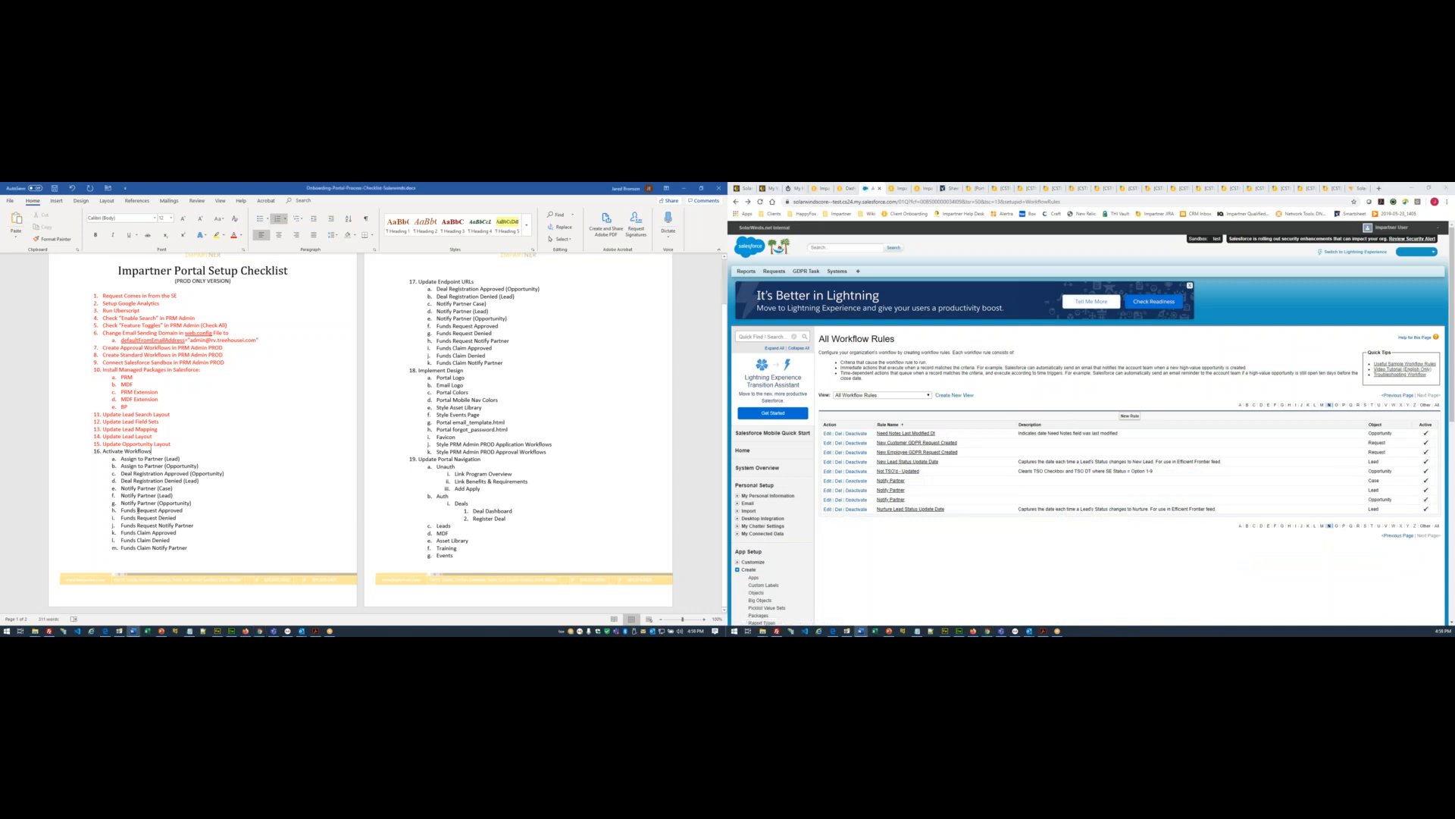
pyautogui.click(1274, 406)
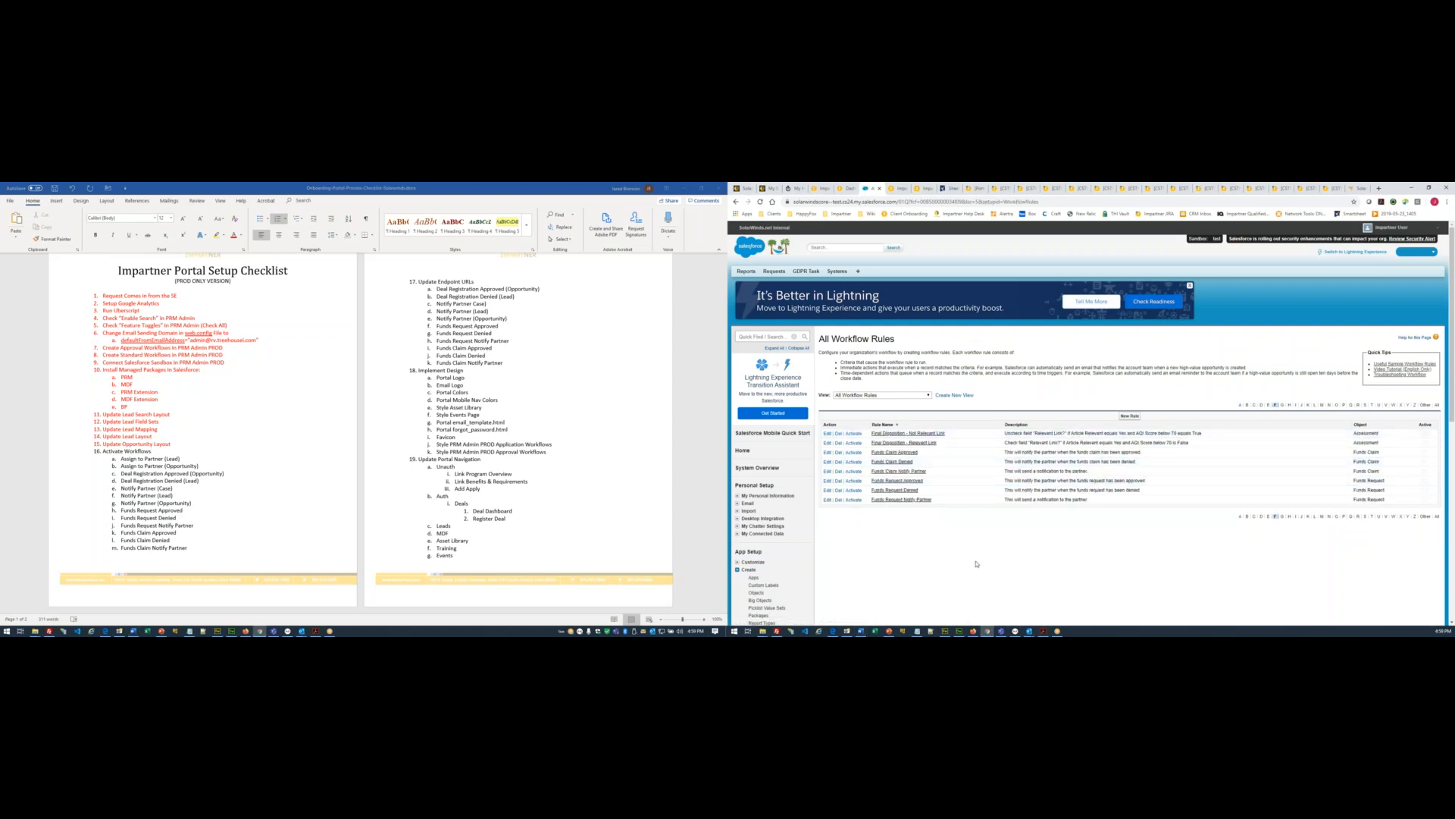
# - Activate both Final Disposition rules plus the Funds Claim and Funds Request Denied, Notify Partner and Approved rules
pyautogui.click(854, 434)
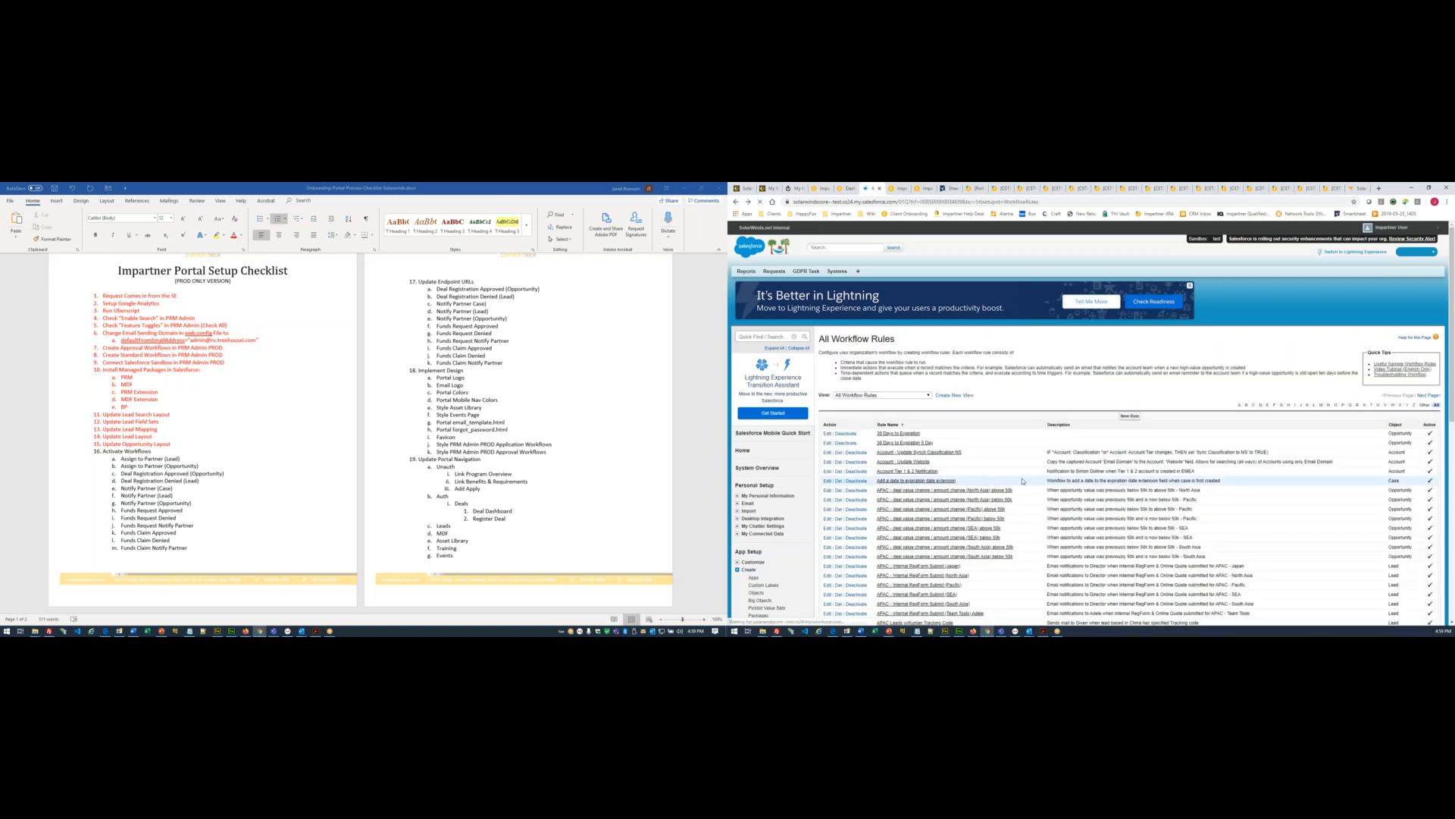
pyautogui.click(854, 443)
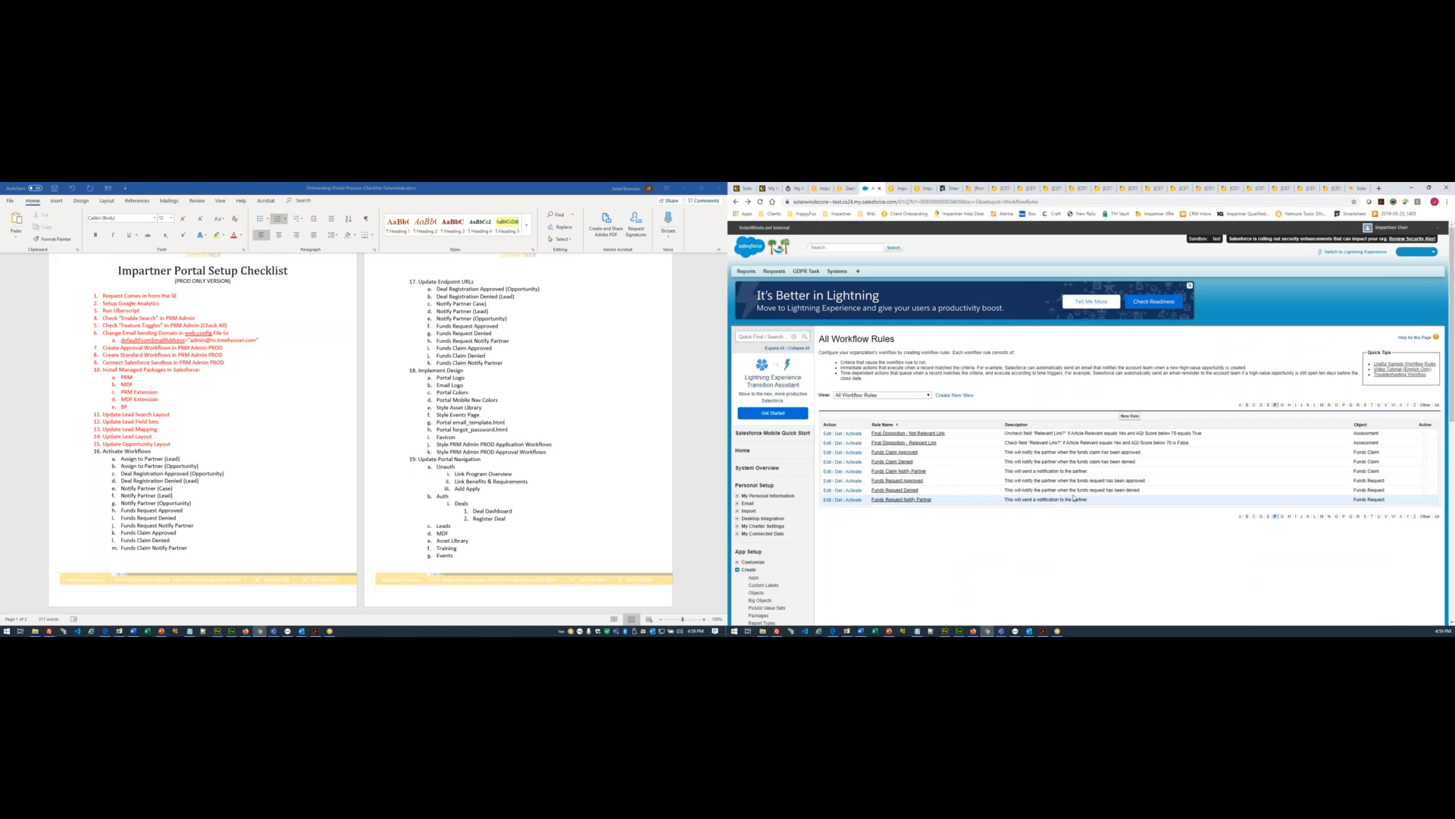
pyautogui.click(854, 462)
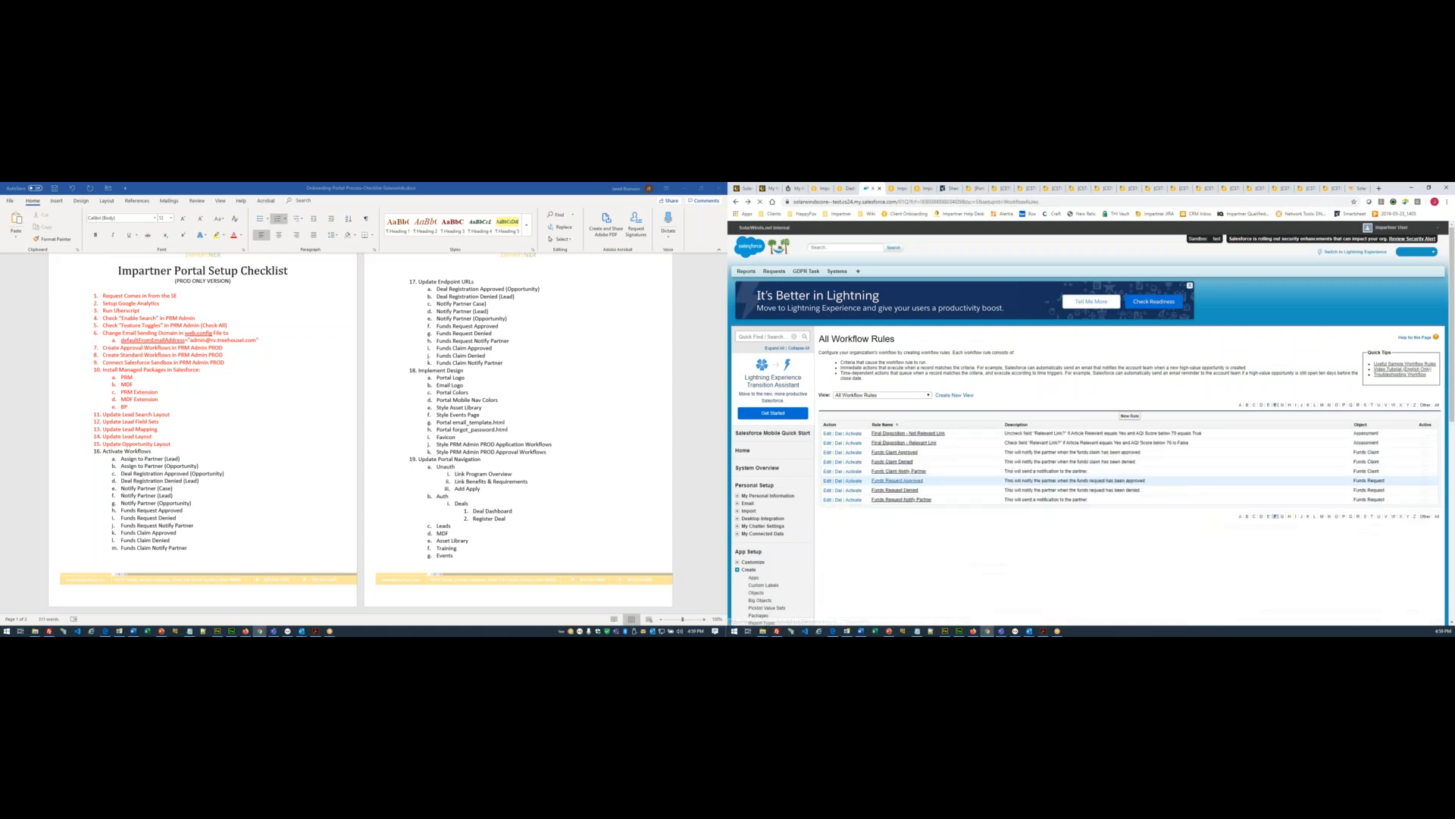
pyautogui.click(850, 473)
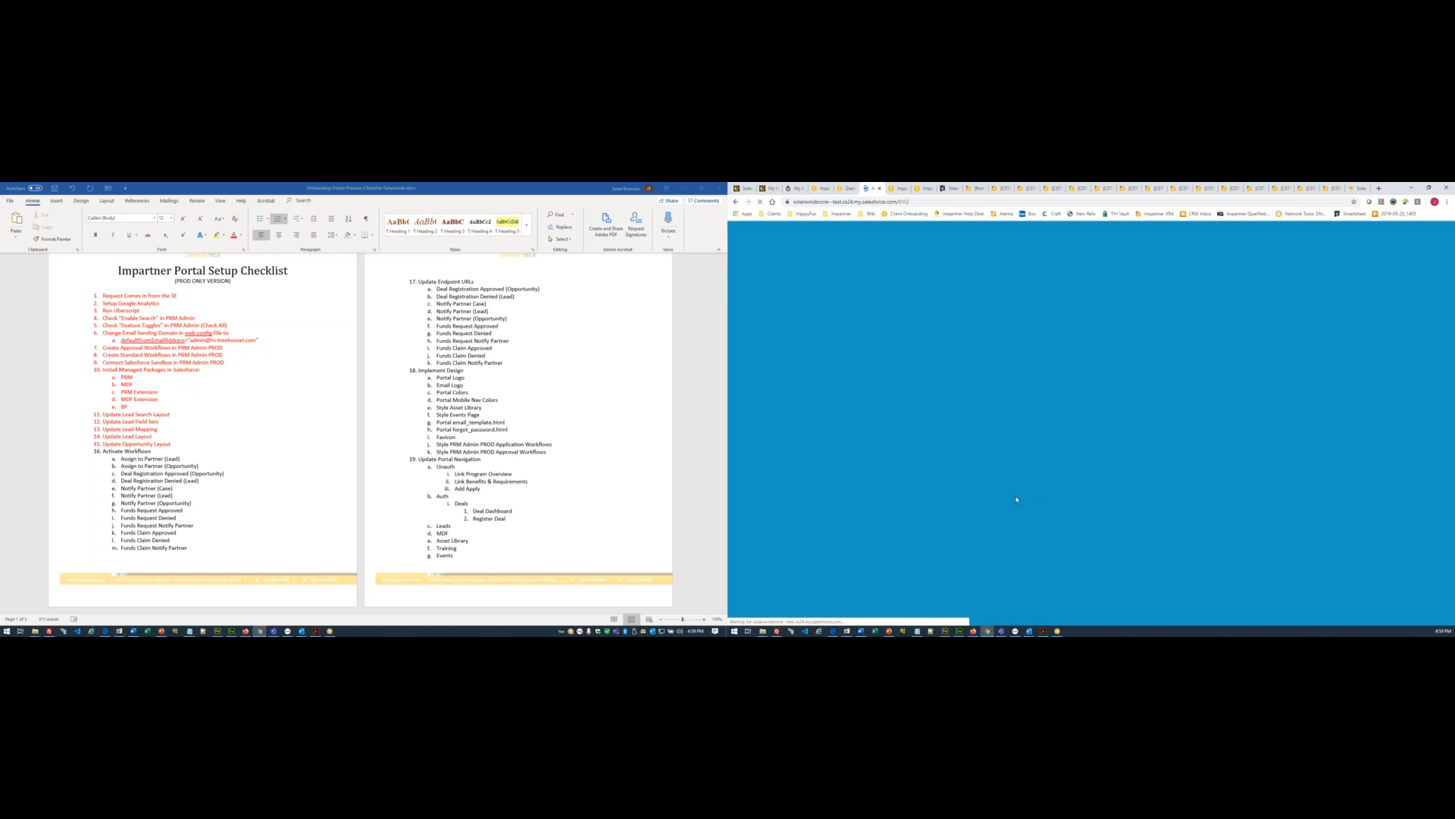
pyautogui.click(853, 491)
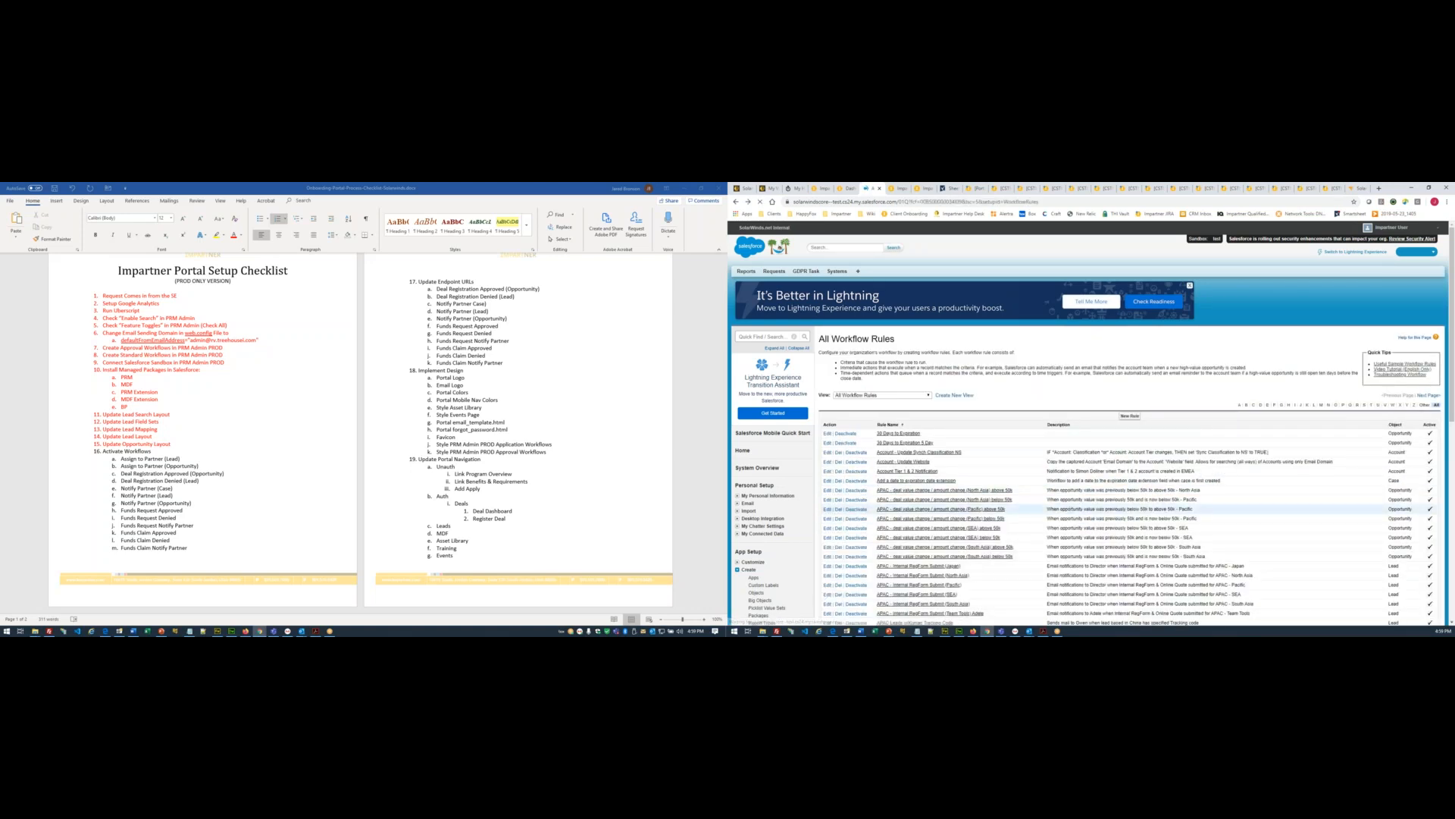
pyautogui.click(855, 499)
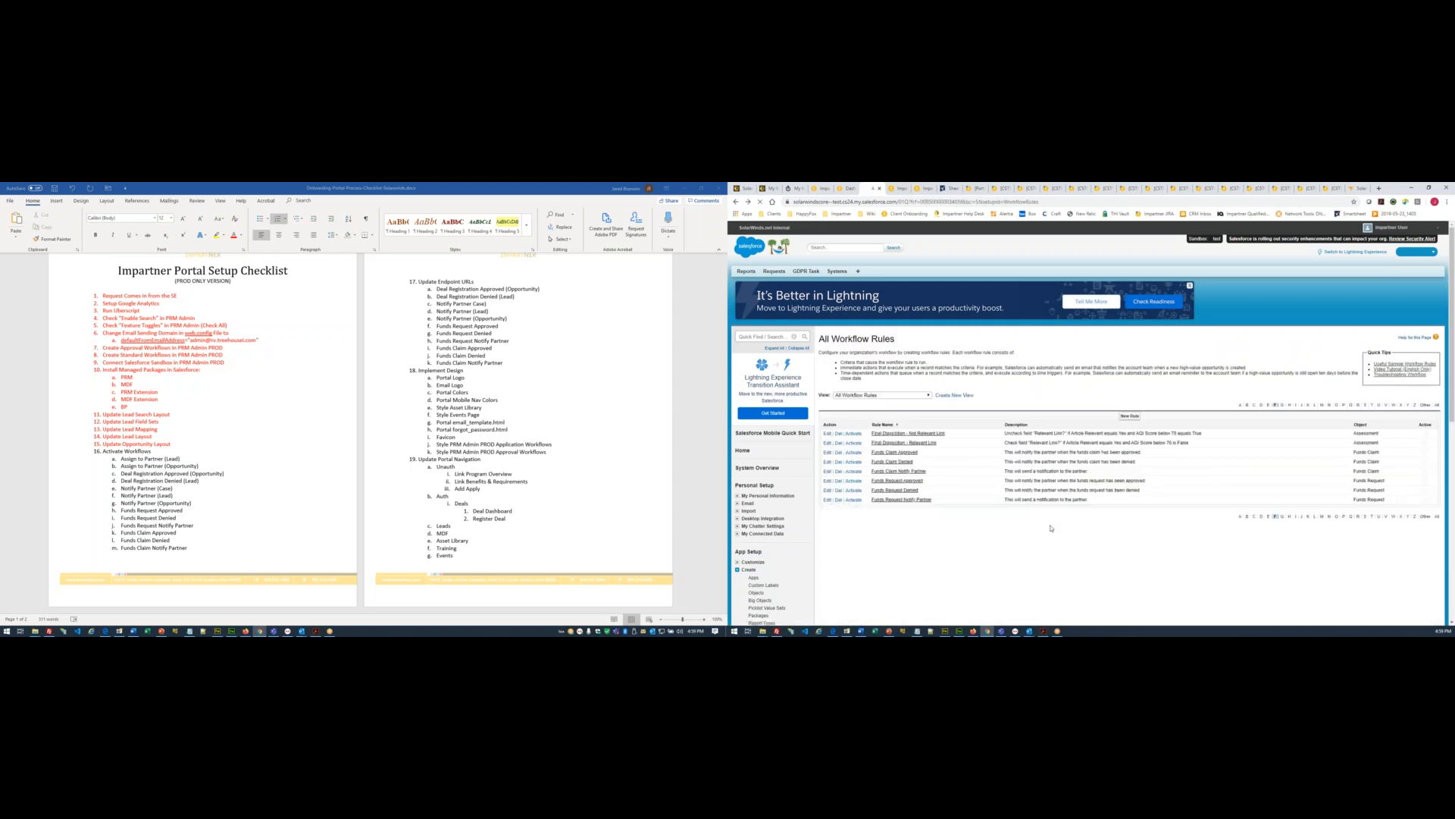
pyautogui.click(855, 481)
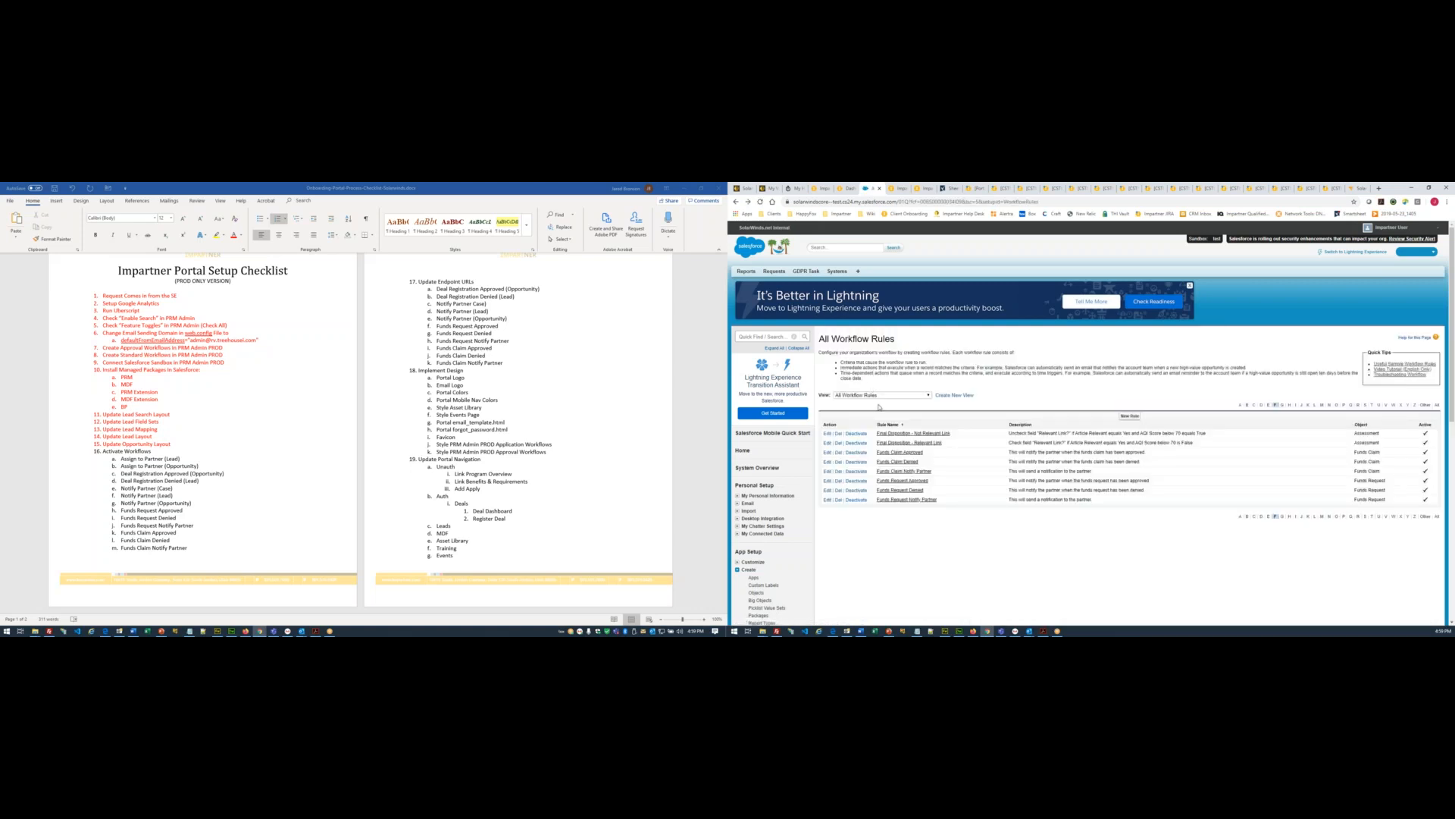
# - Colour the finished Activate Workflows items red in the Word setup checklist
pyautogui.click(213, 524)
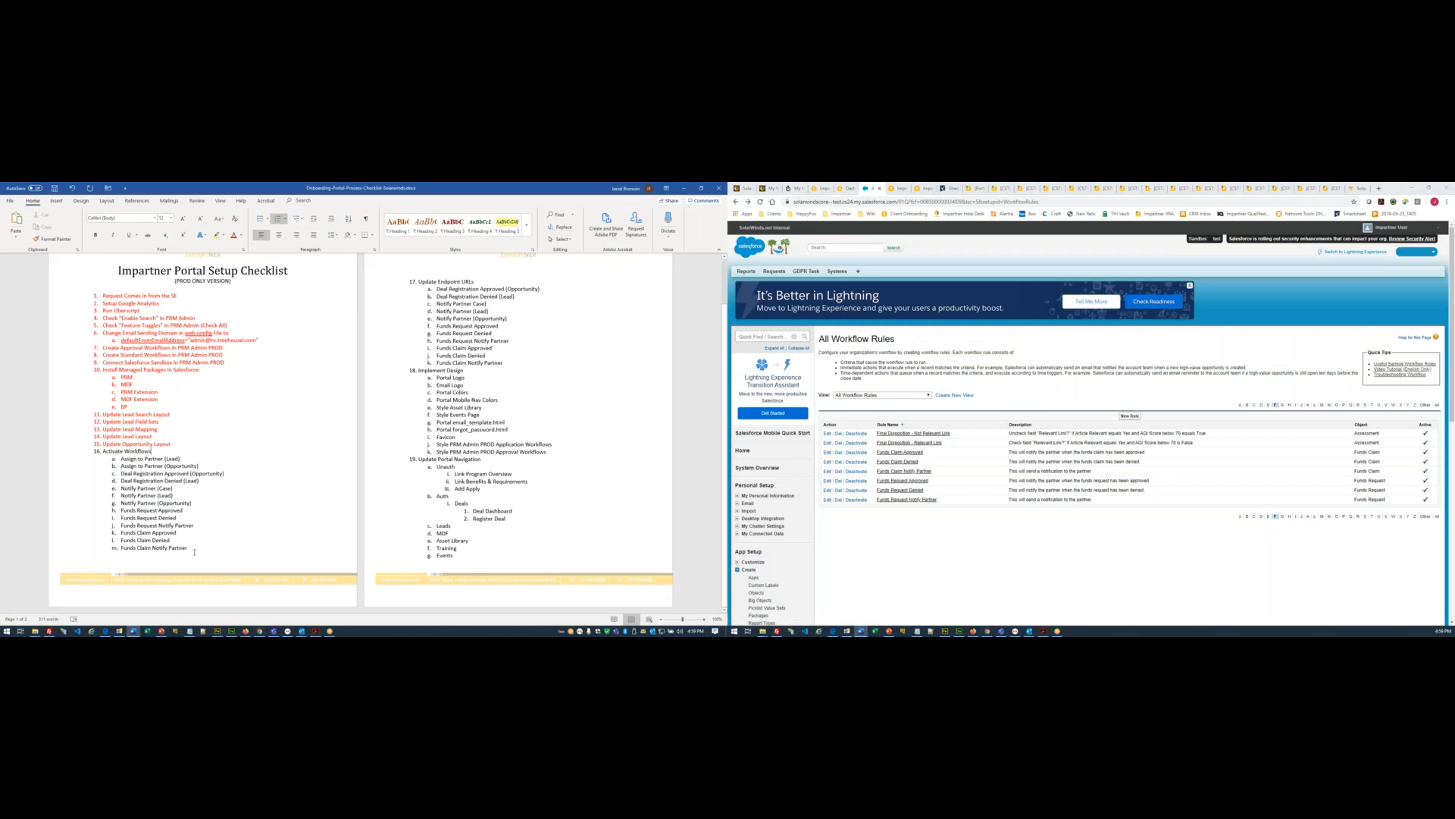
pyautogui.moveTo(193, 548); pyautogui.dragTo(103, 444)
pyautogui.click(233, 234)
pyautogui.click(306, 483)
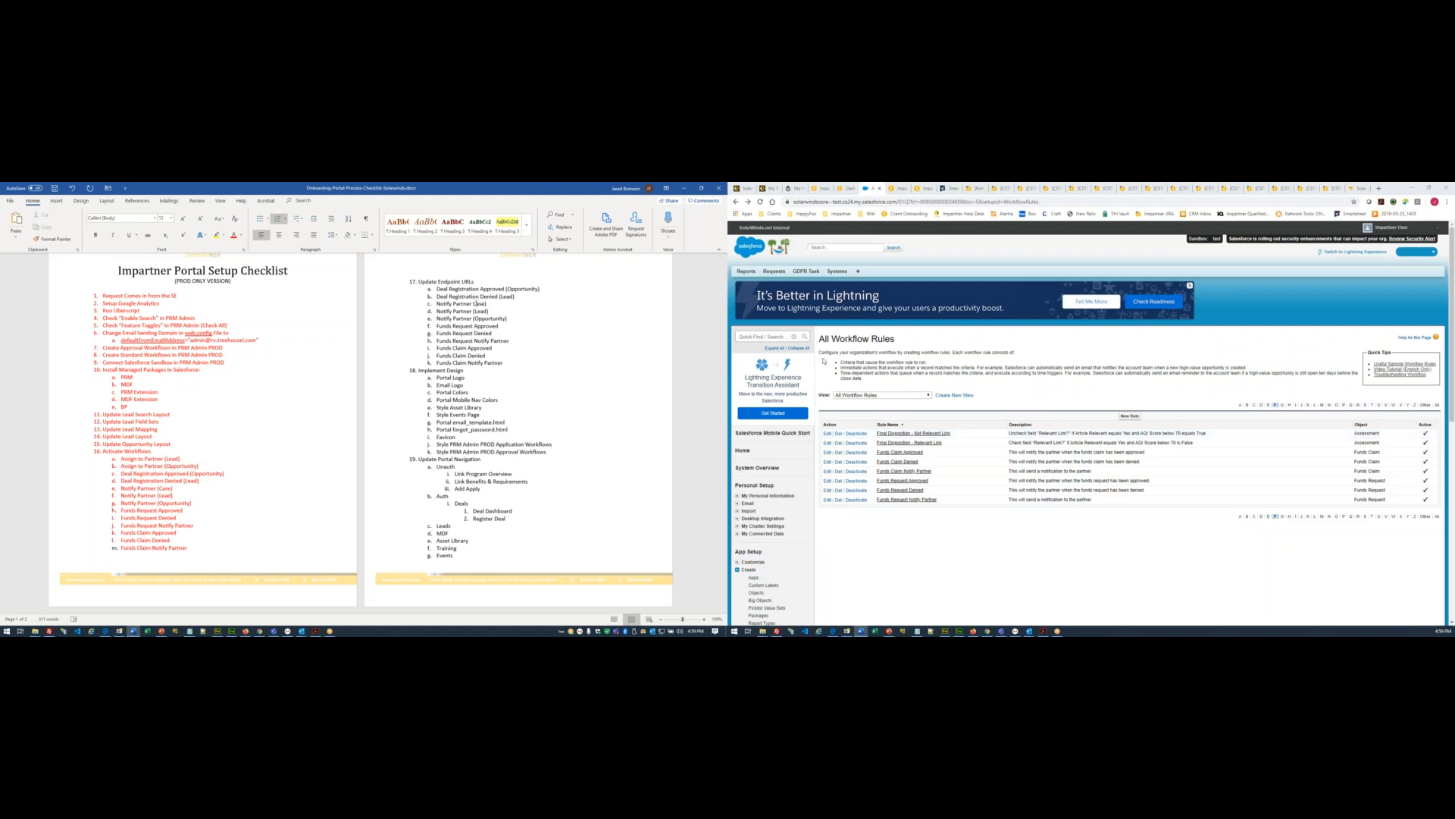
pyautogui.click(755, 336)
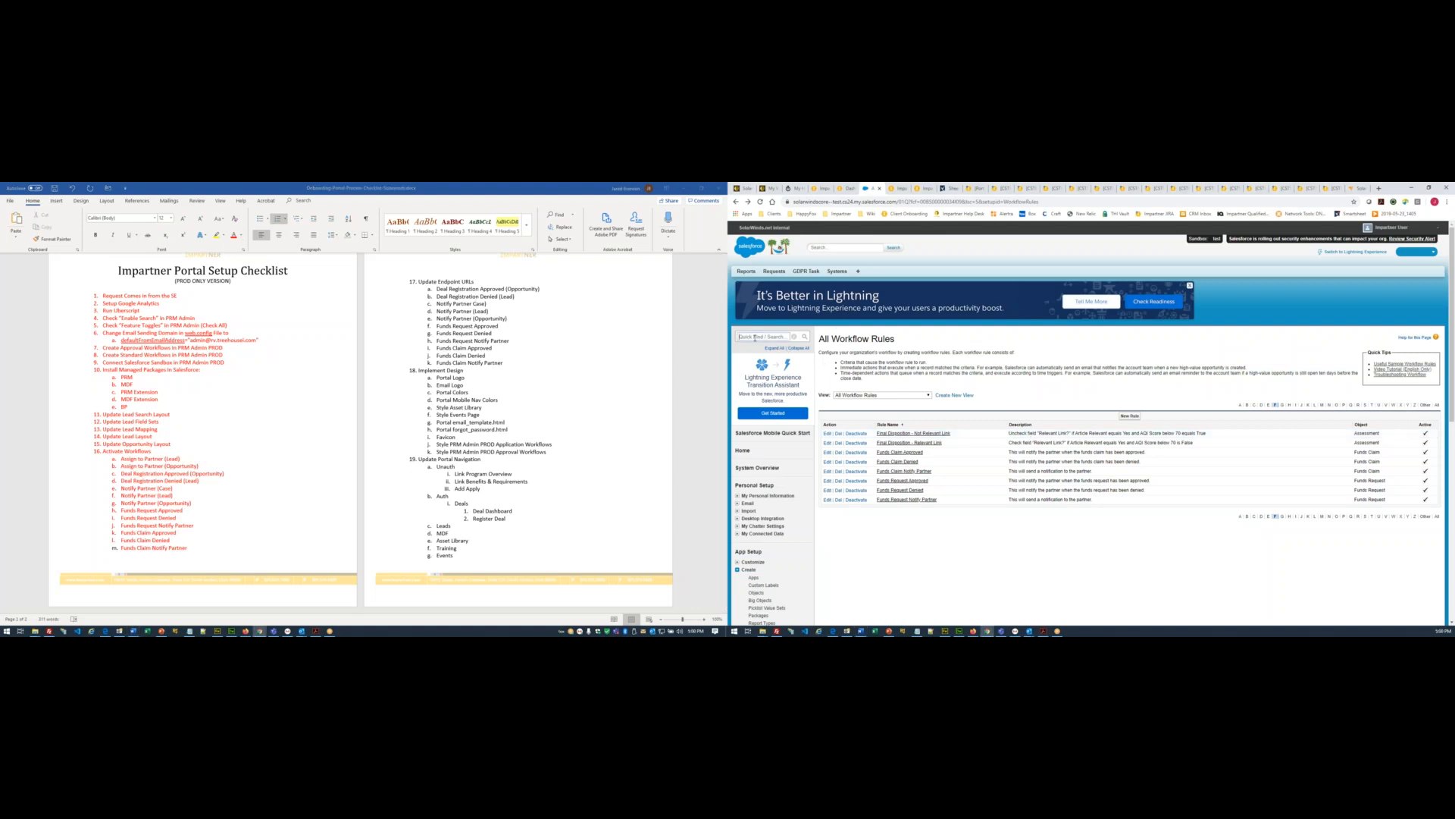
# - Open the All Outbound Messages list from a Quick Find 'Outbo' search and bring up the Notepad notes
pyautogui.write('Outbo')
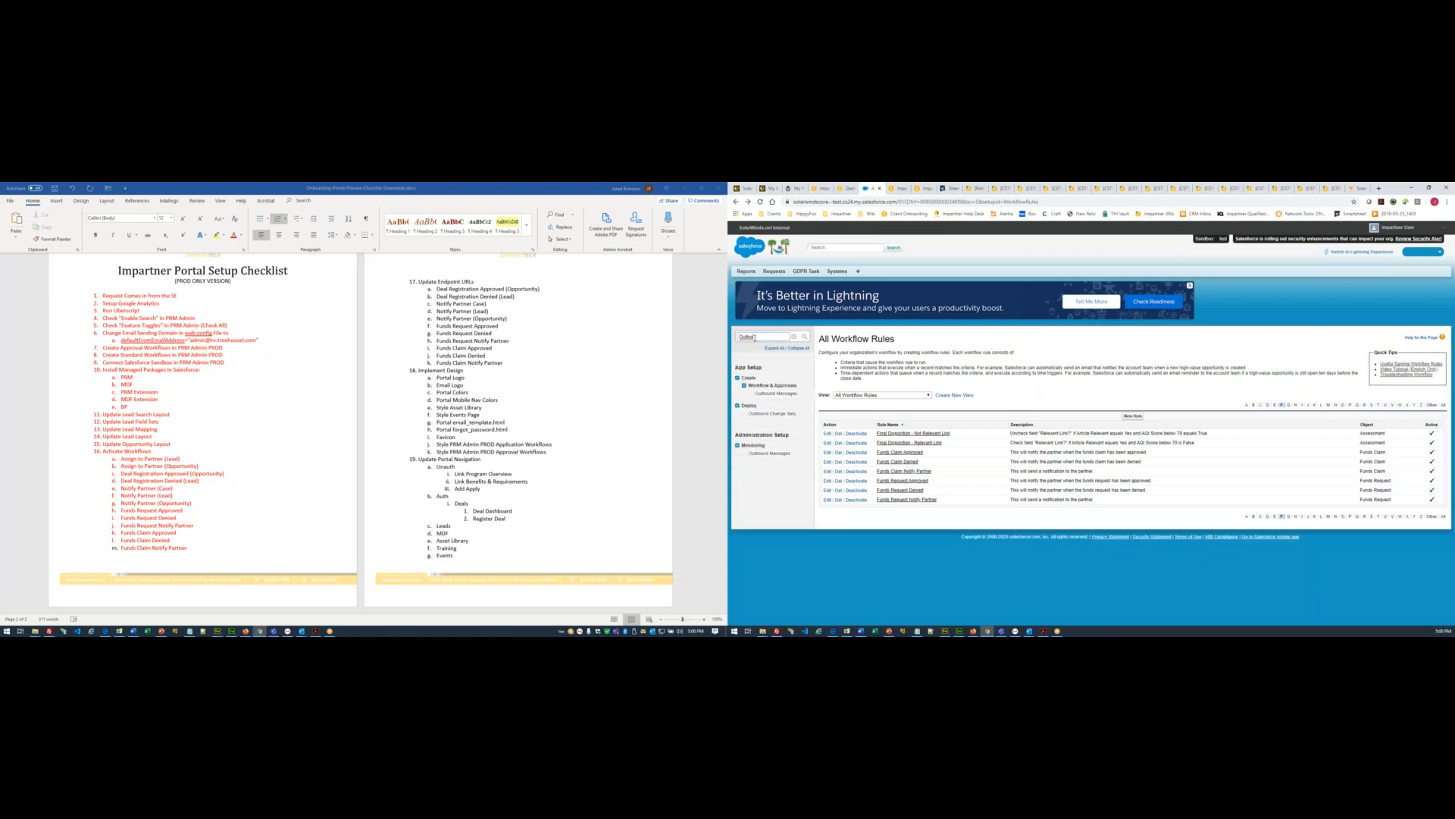
pyautogui.click(775, 393)
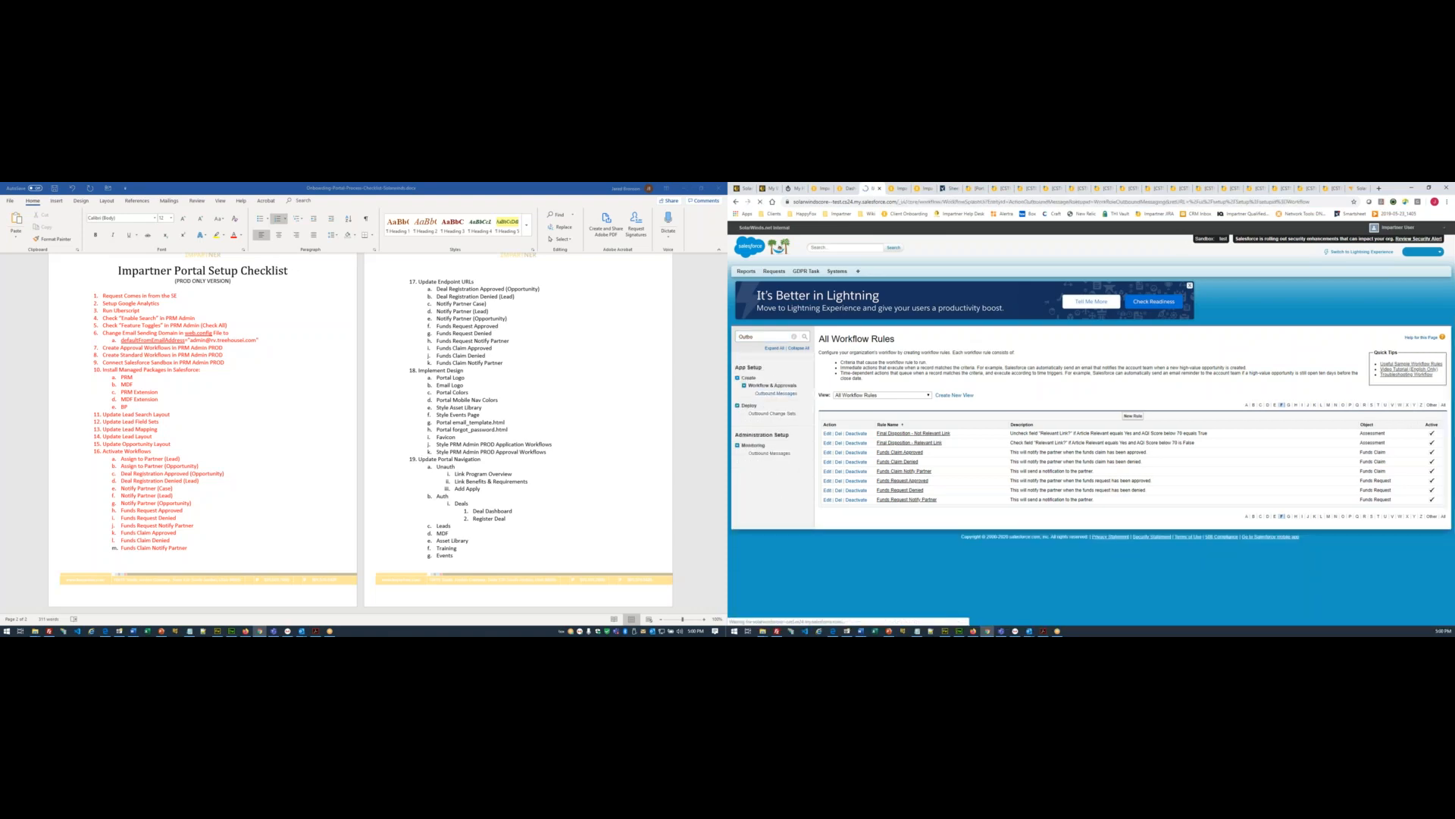
pyautogui.click(839, 535)
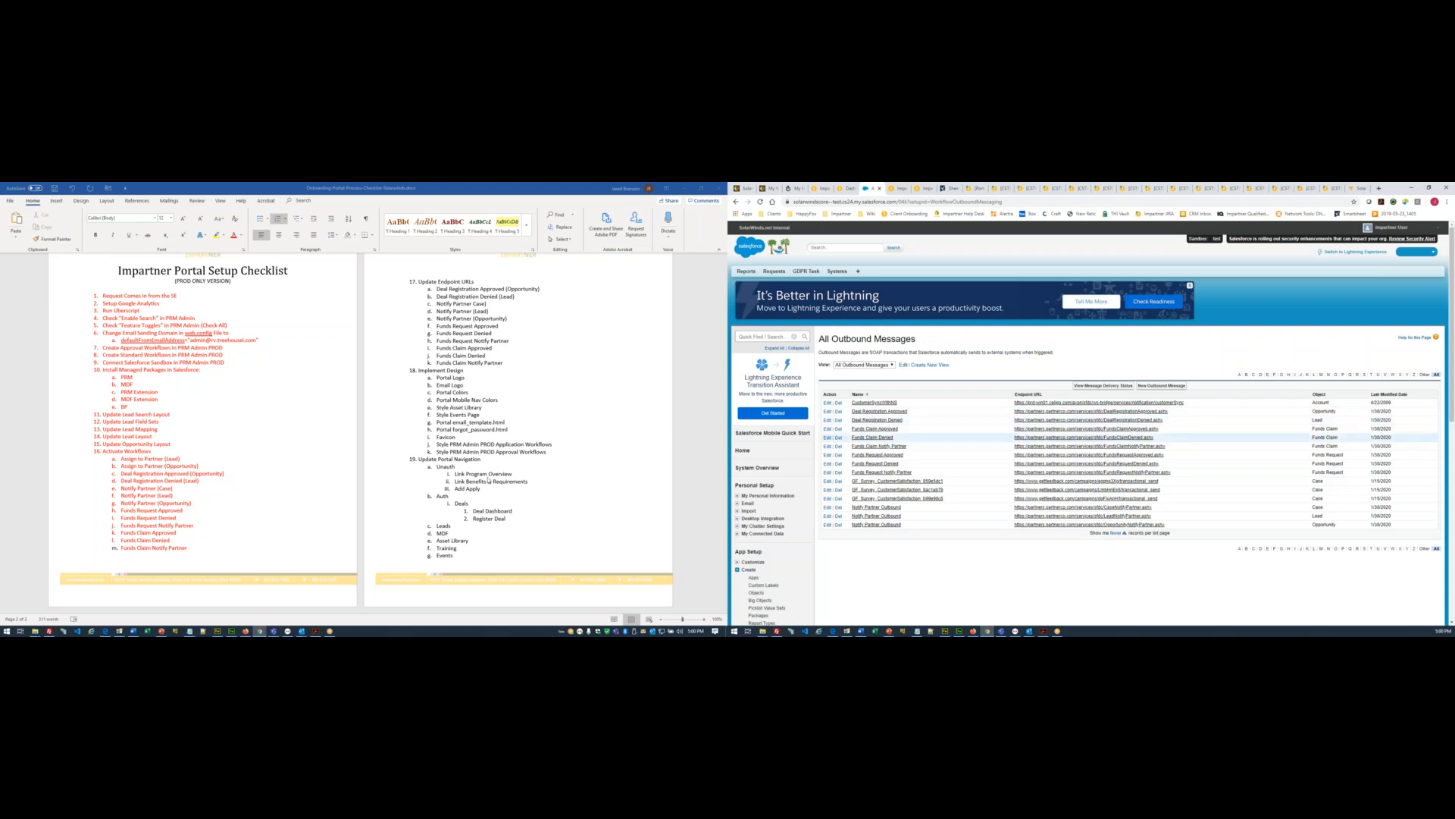
pyautogui.click(195, 627)
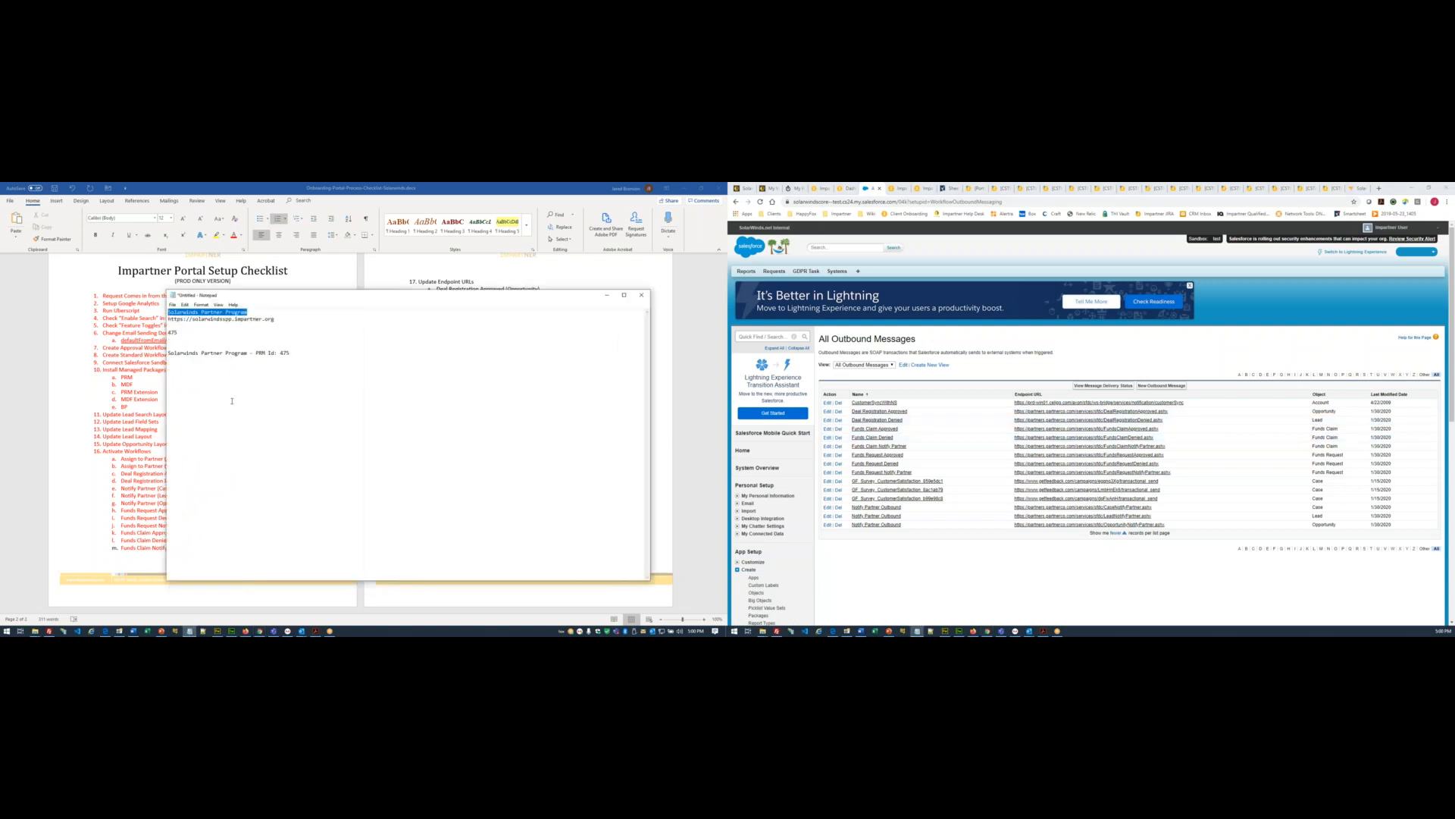
# - Copy the new impartner.org endpoint address from the Notepad notes and minimize Notepad
pyautogui.click(256, 372)
pyautogui.moveTo(252, 321); pyautogui.dragTo(148, 321)
pyautogui.hotkey('ctrl', 'c')
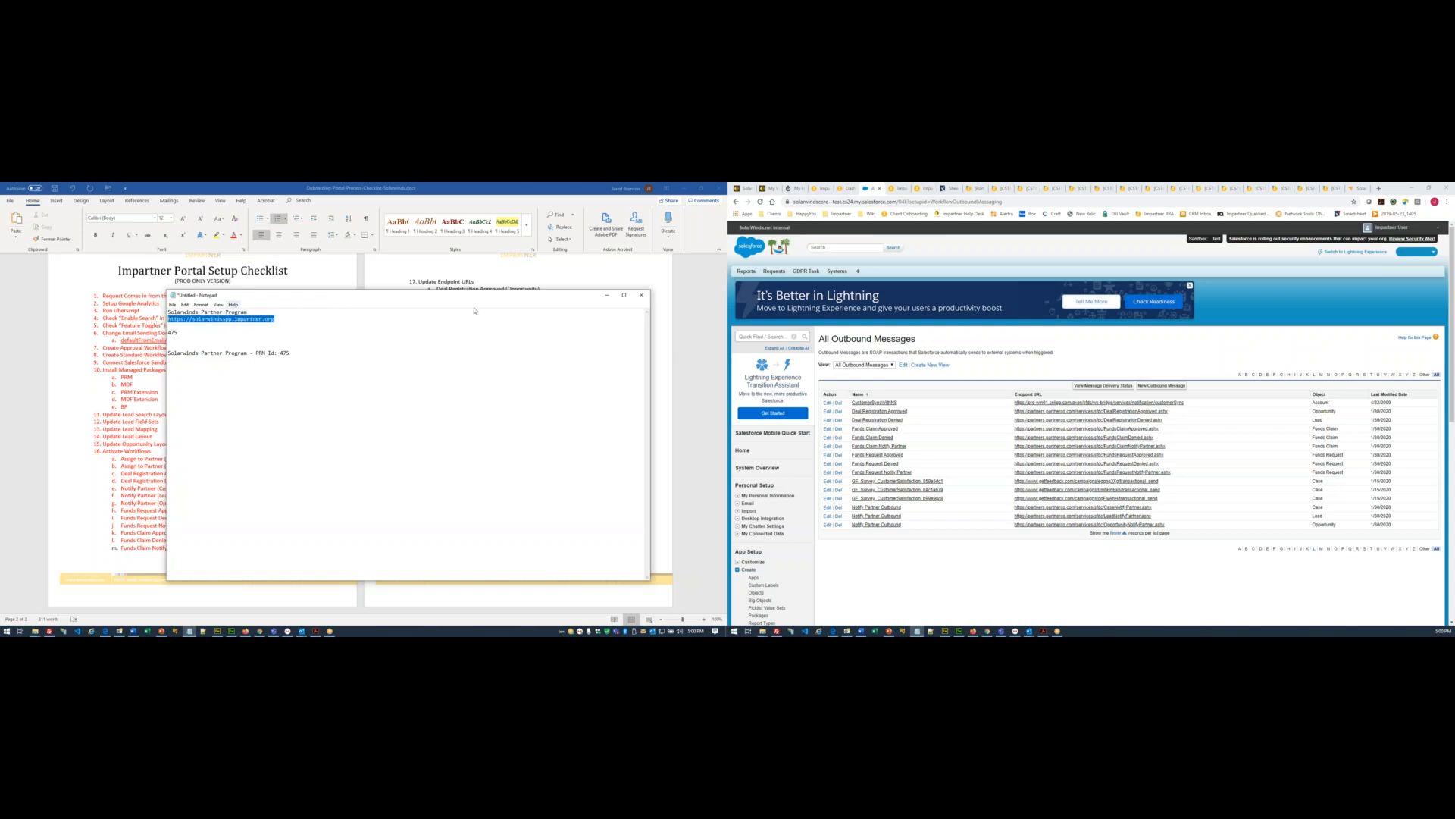
pyautogui.click(607, 295)
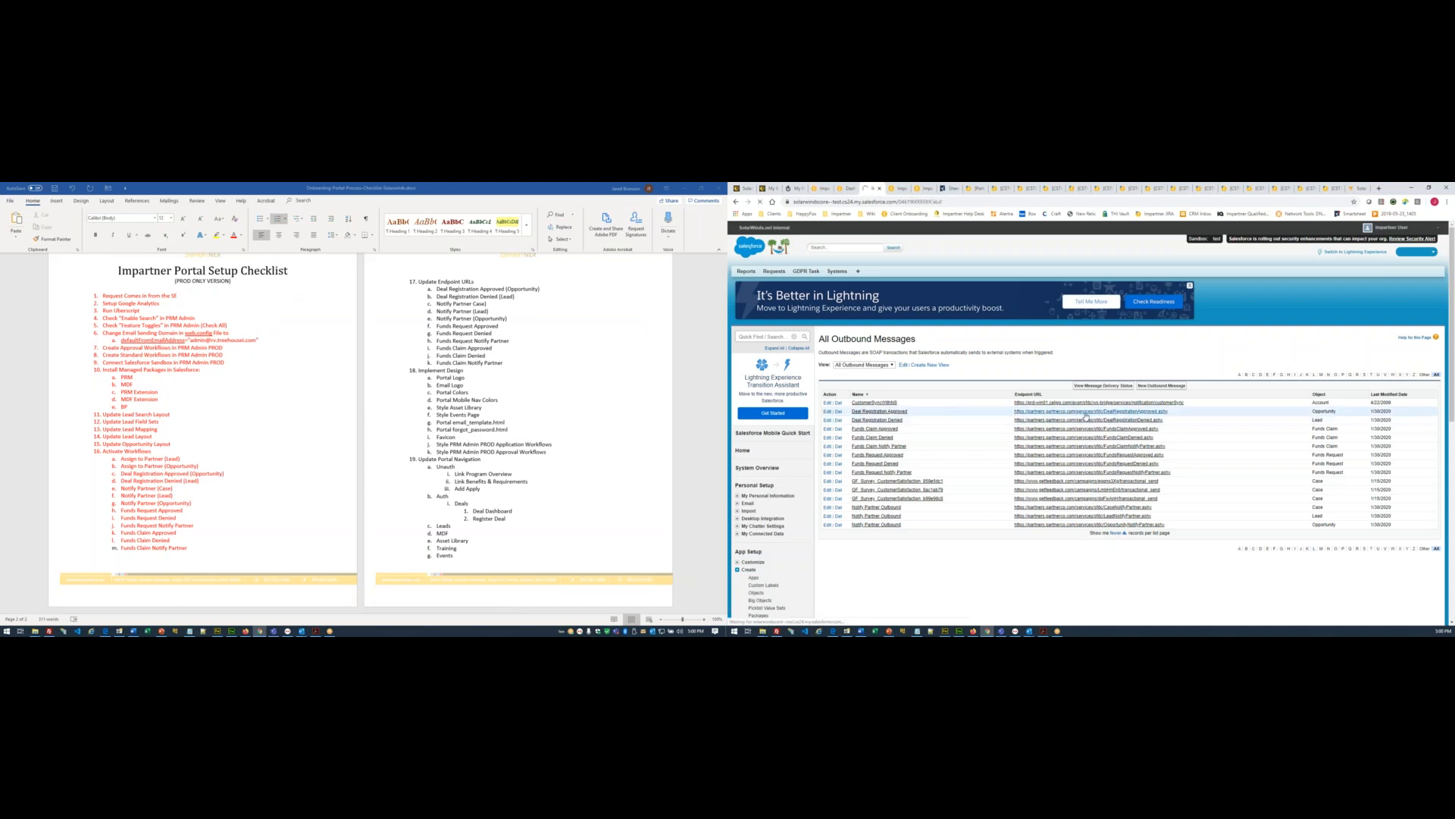
pyautogui.click(1087, 415)
# - Repoint the Deal Registration Approved message's endpoint URL to the impartner.org domain
pyautogui.click(1016, 374)
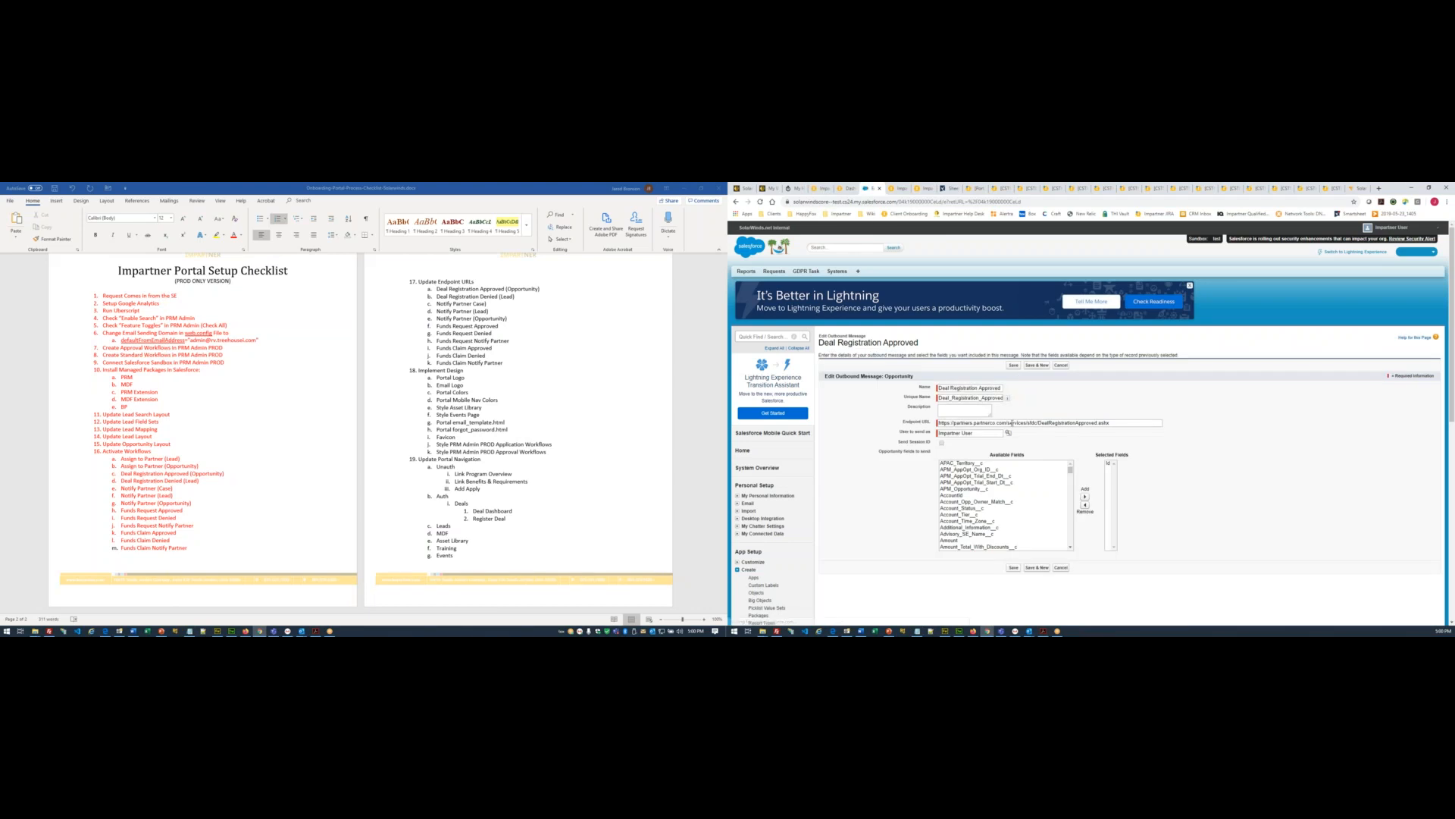
pyautogui.moveTo(1008, 423); pyautogui.dragTo(937, 423)
pyautogui.hotkey('ctrl', 'v')
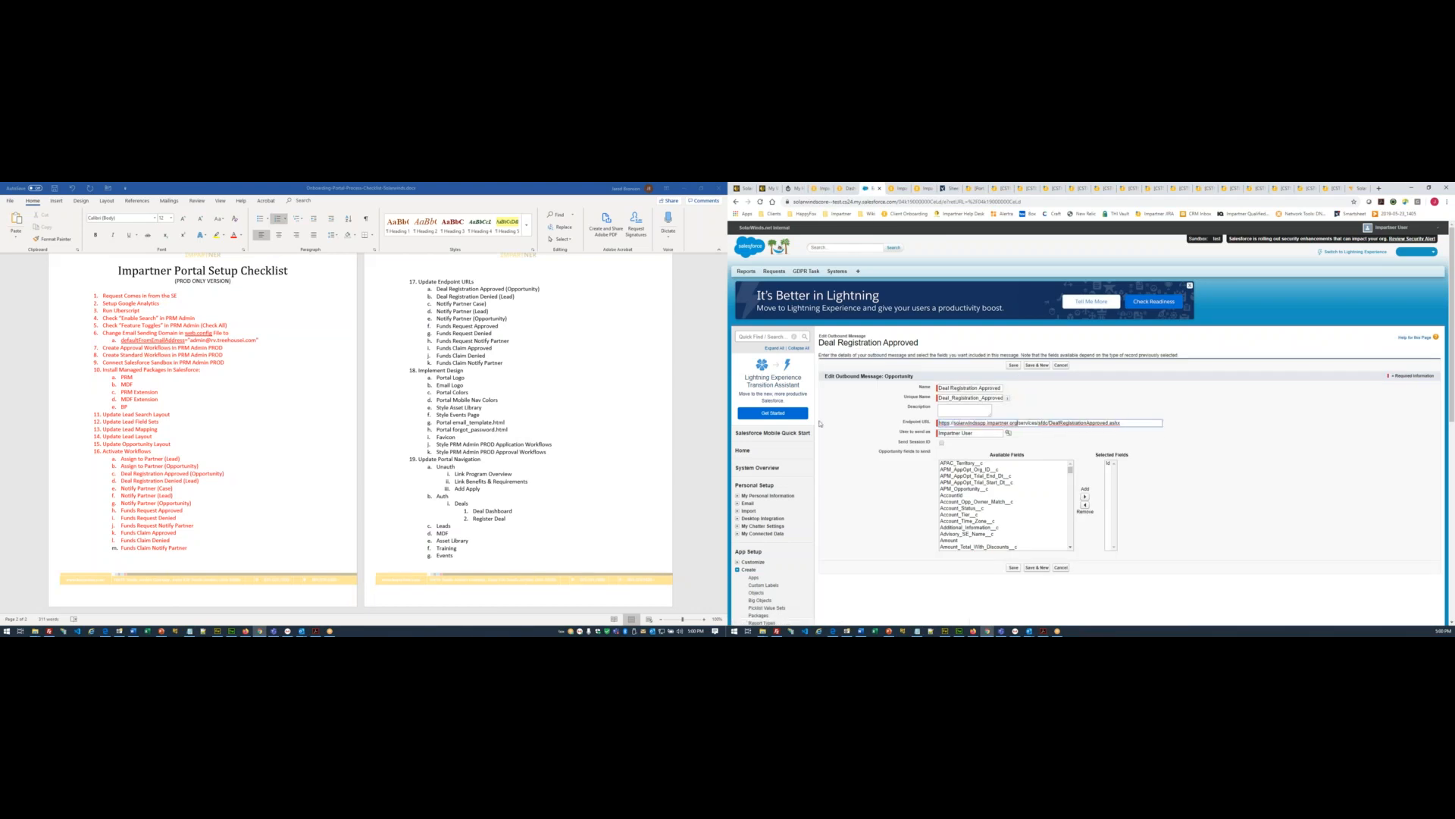
pyautogui.click(1014, 568)
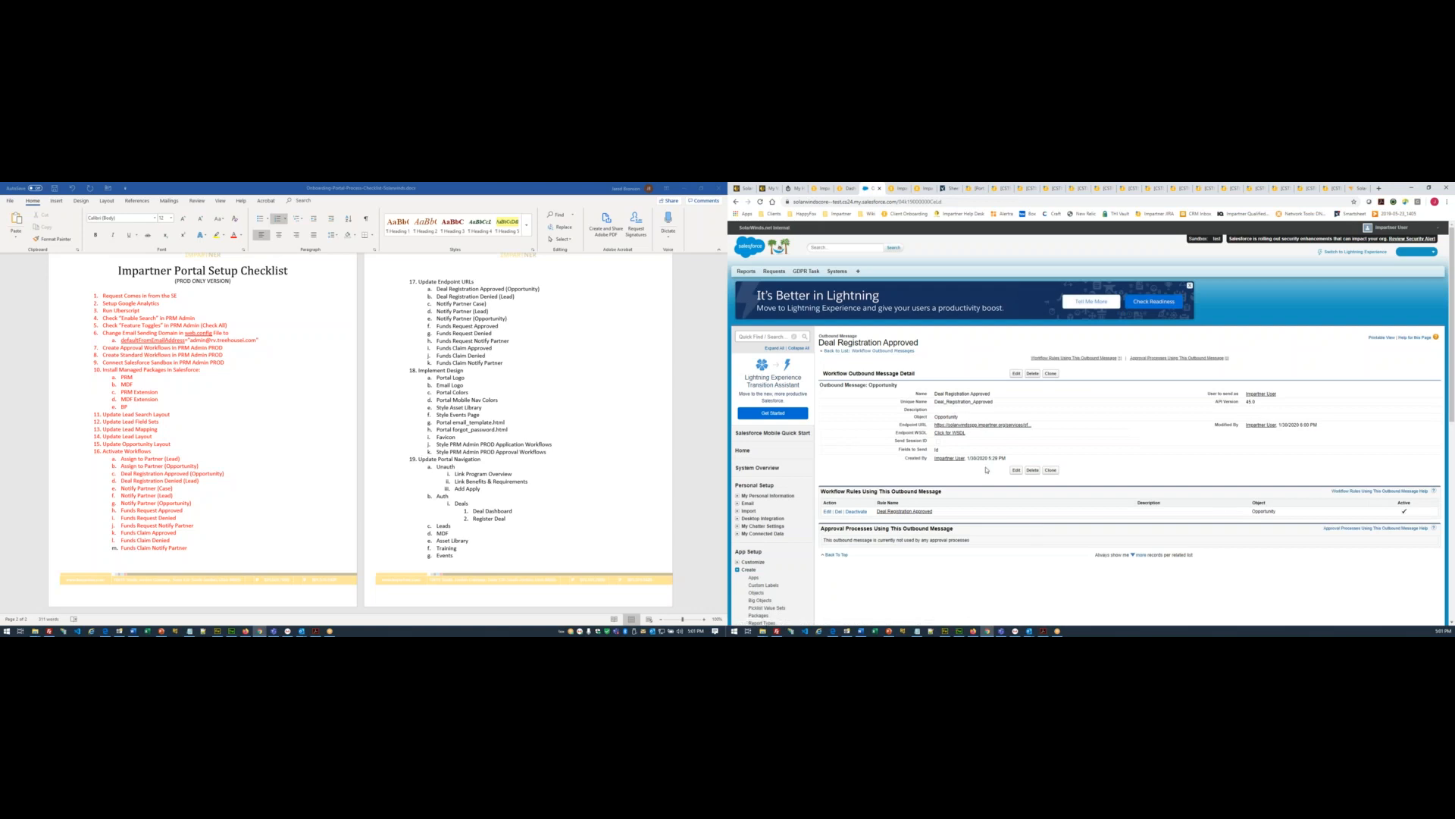
pyautogui.click(881, 352)
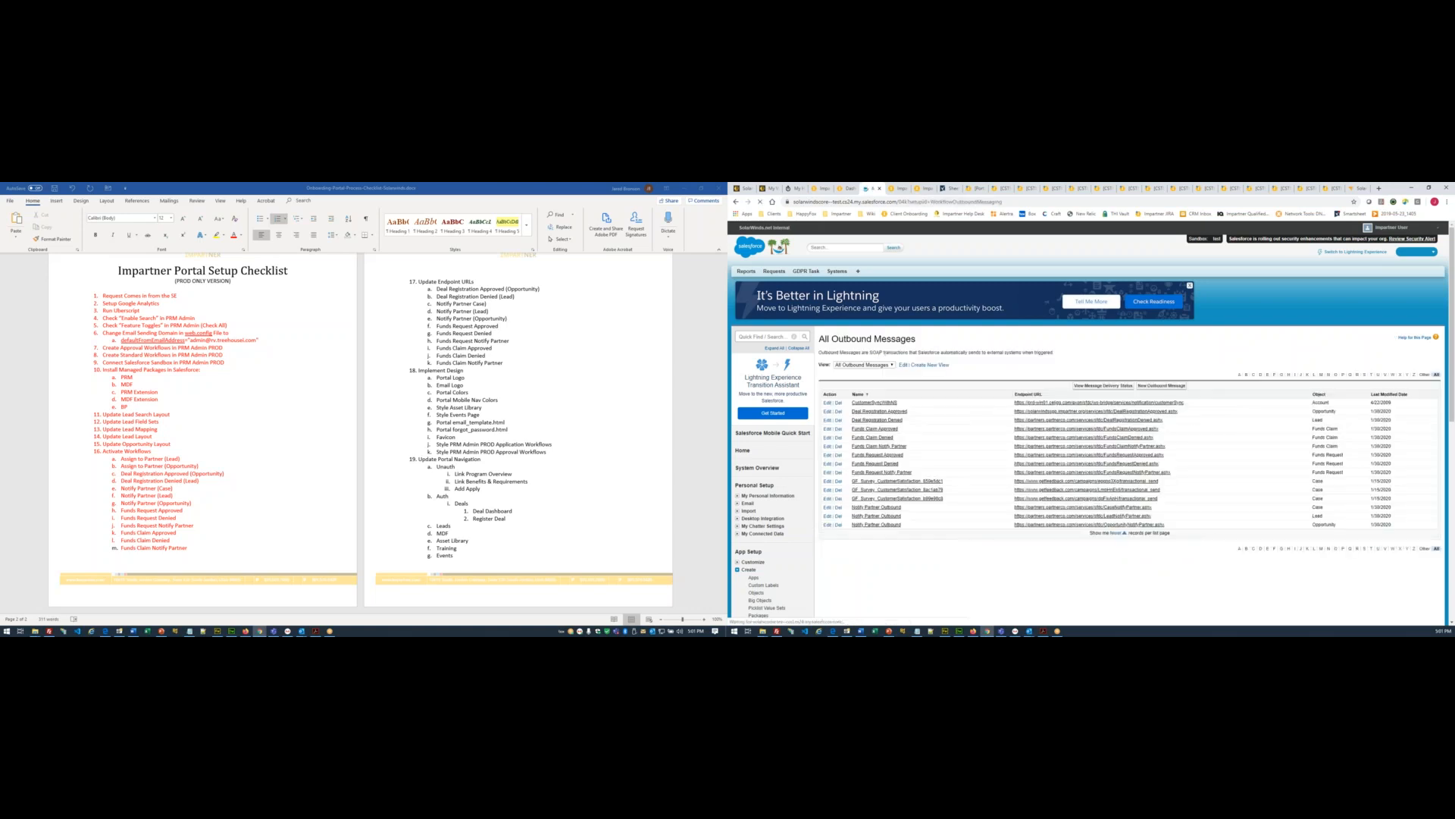
# - Repoint the Deal Registration Denied message's endpoint URL to the impartner.org domain
pyautogui.click(1052, 423)
pyautogui.click(1017, 374)
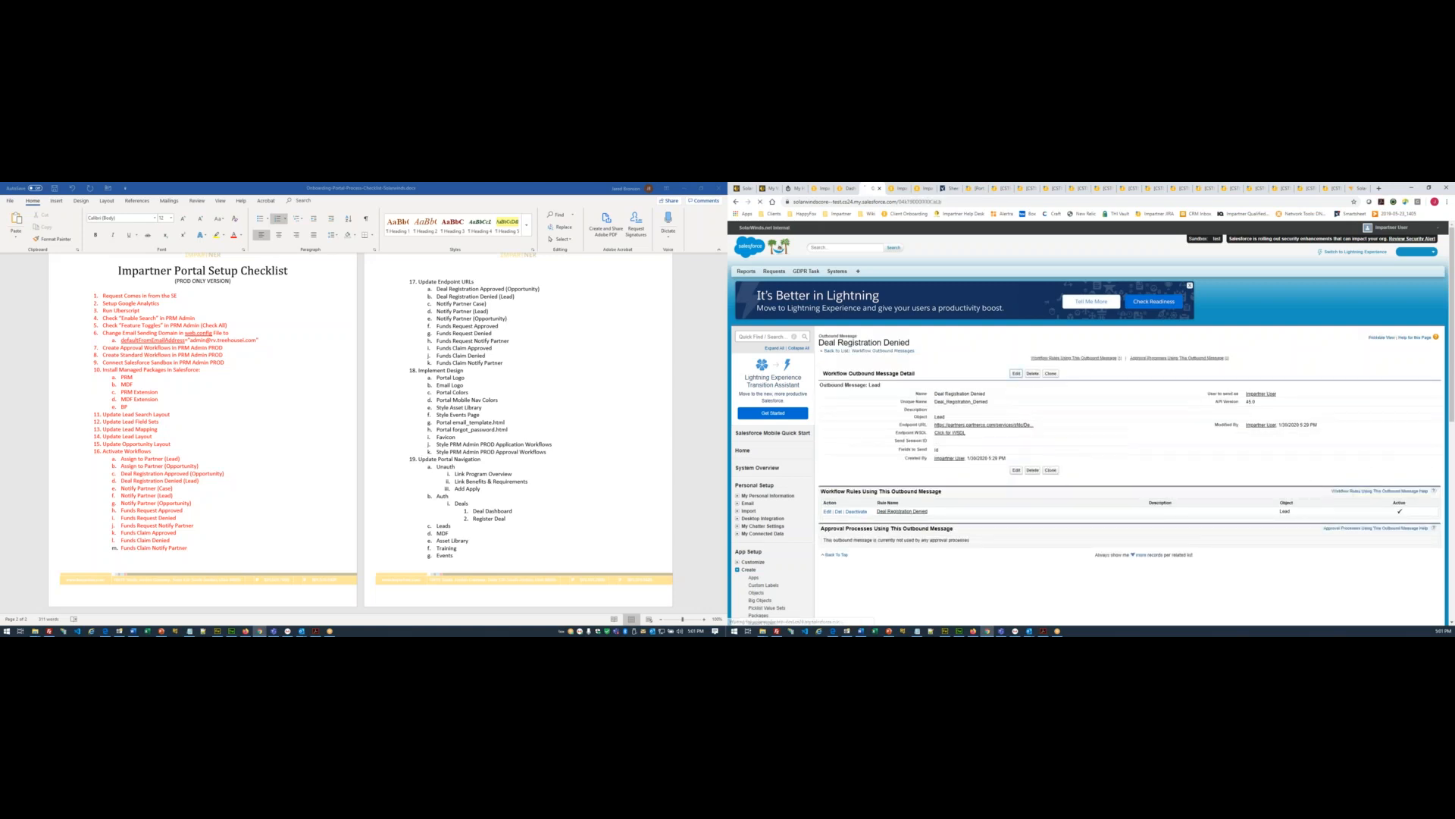
pyautogui.moveTo(1006, 423); pyautogui.dragTo(799, 418)
pyautogui.hotkey('ctrl', 'v')
pyautogui.click(1014, 567)
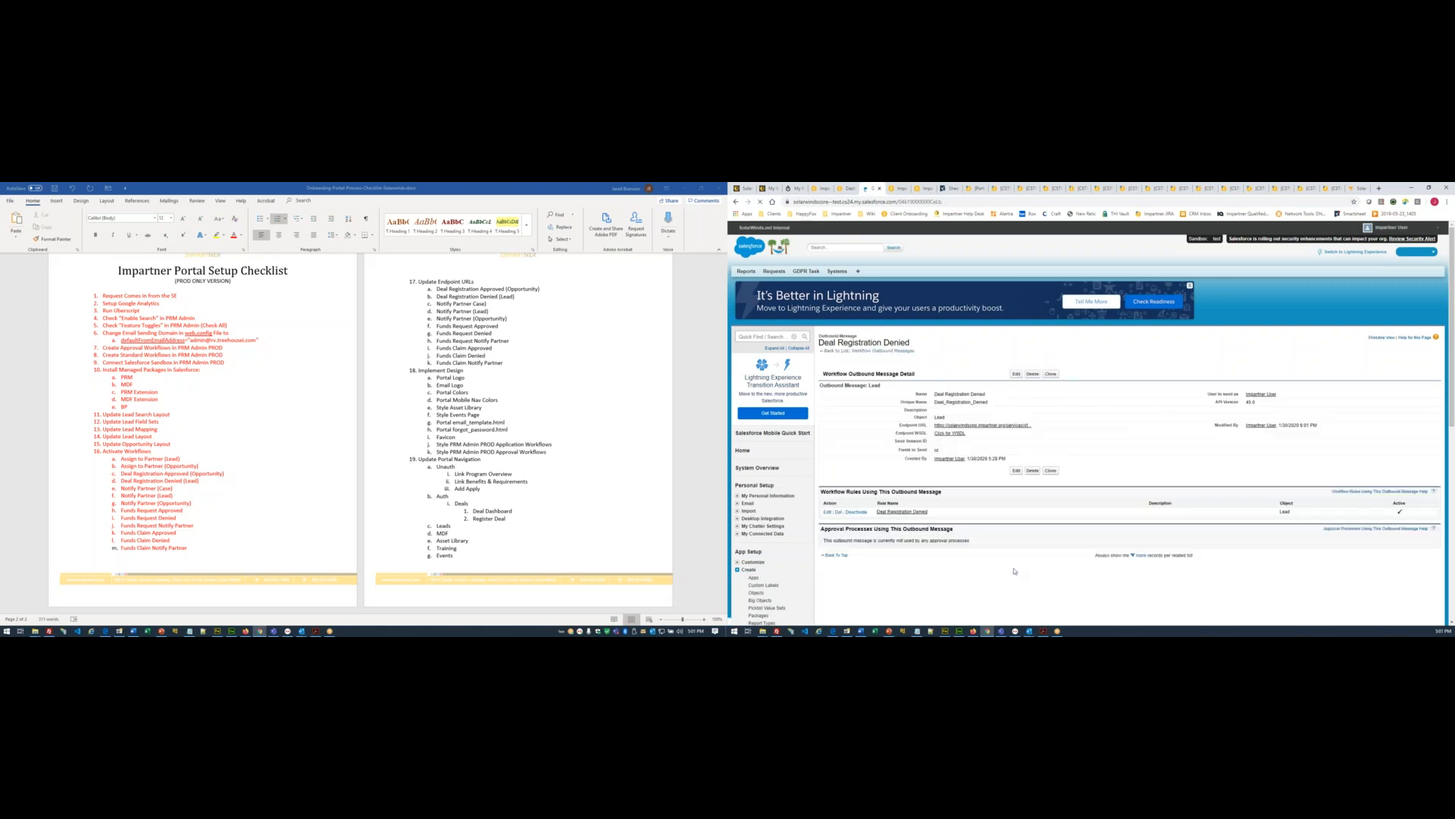
pyautogui.click(882, 351)
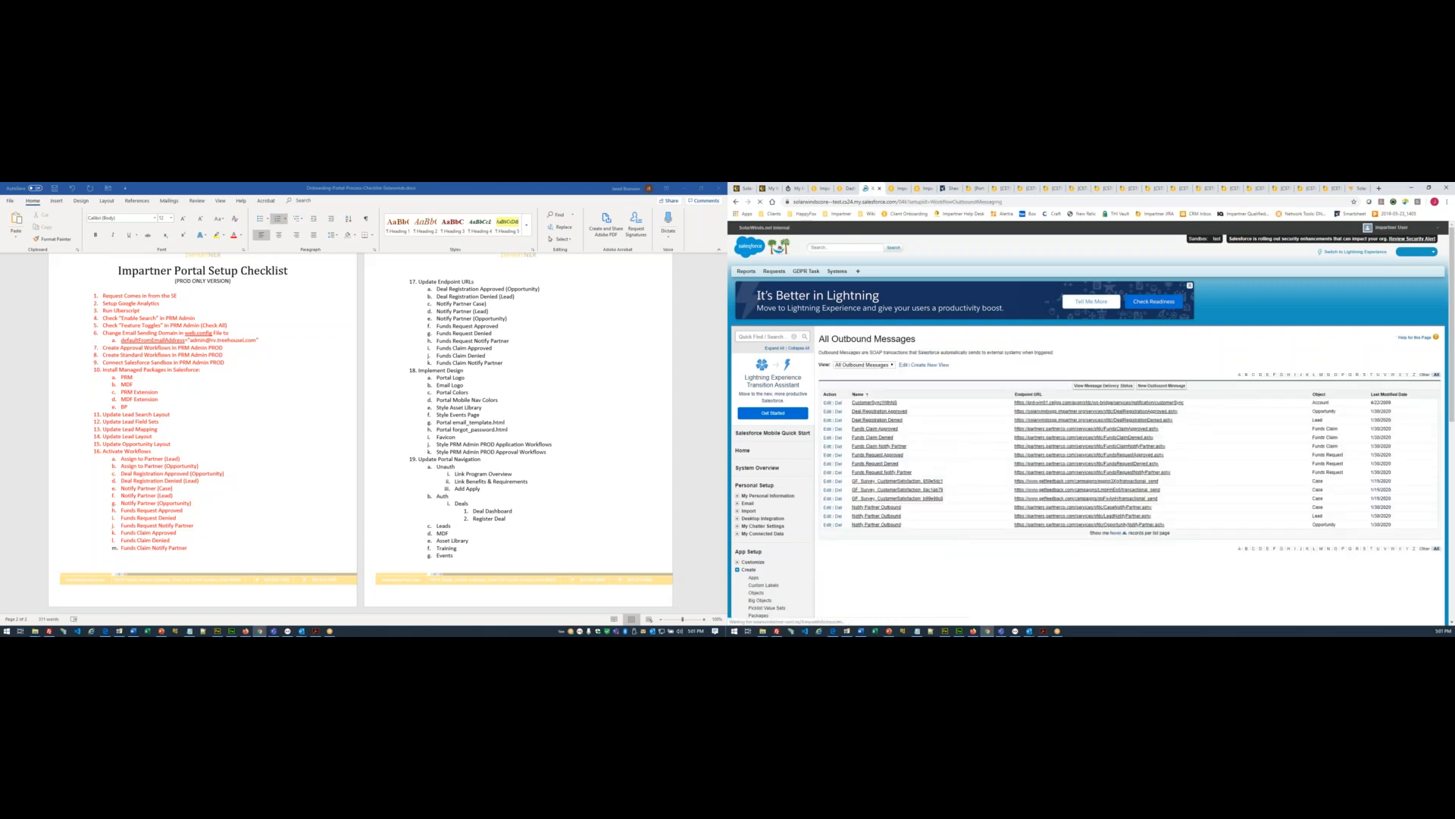
pyautogui.click(875, 428)
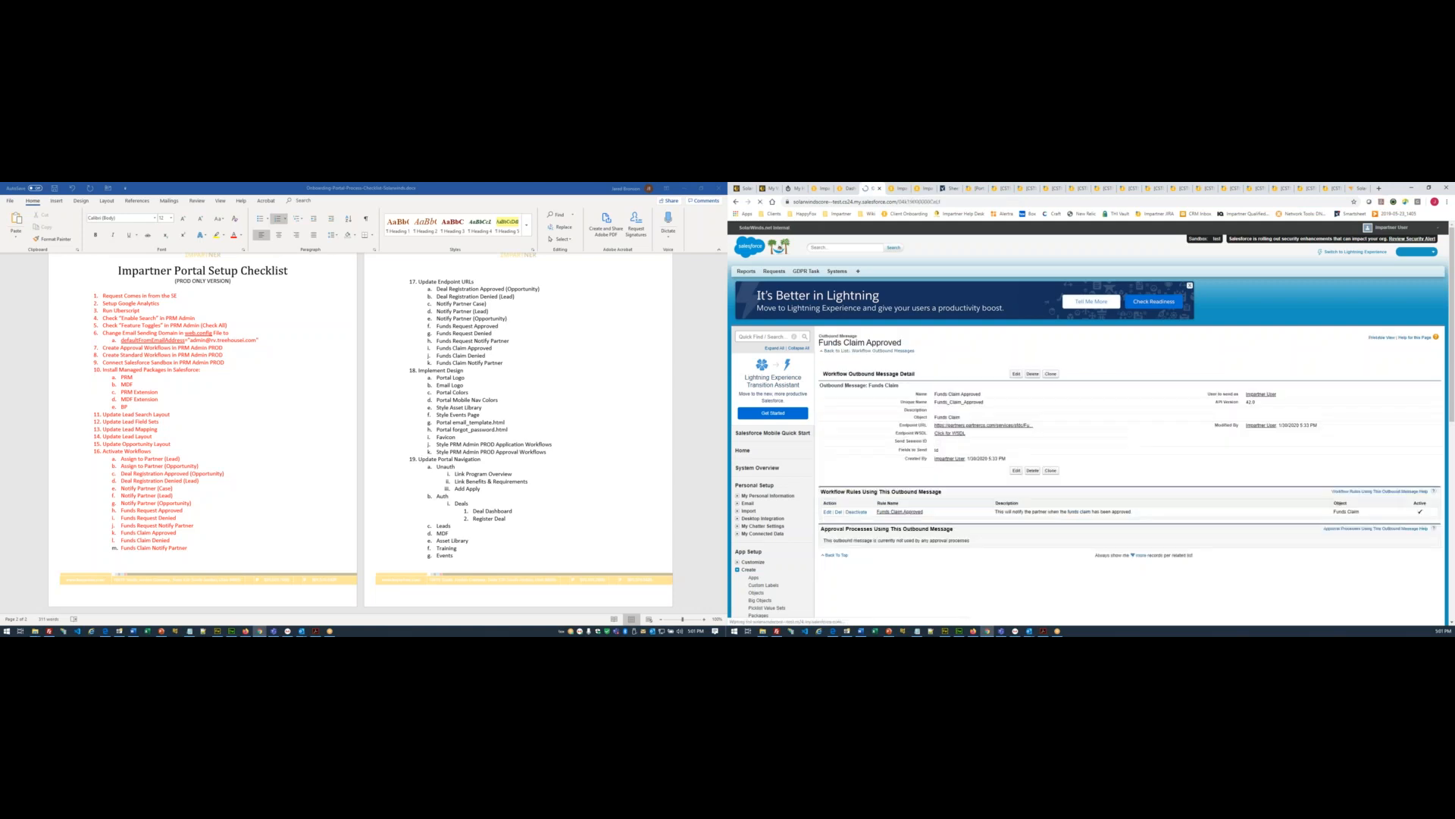
# - Repoint the Funds Claim Approved message's endpoint URL to the impartner.org domain
pyautogui.click(1016, 374)
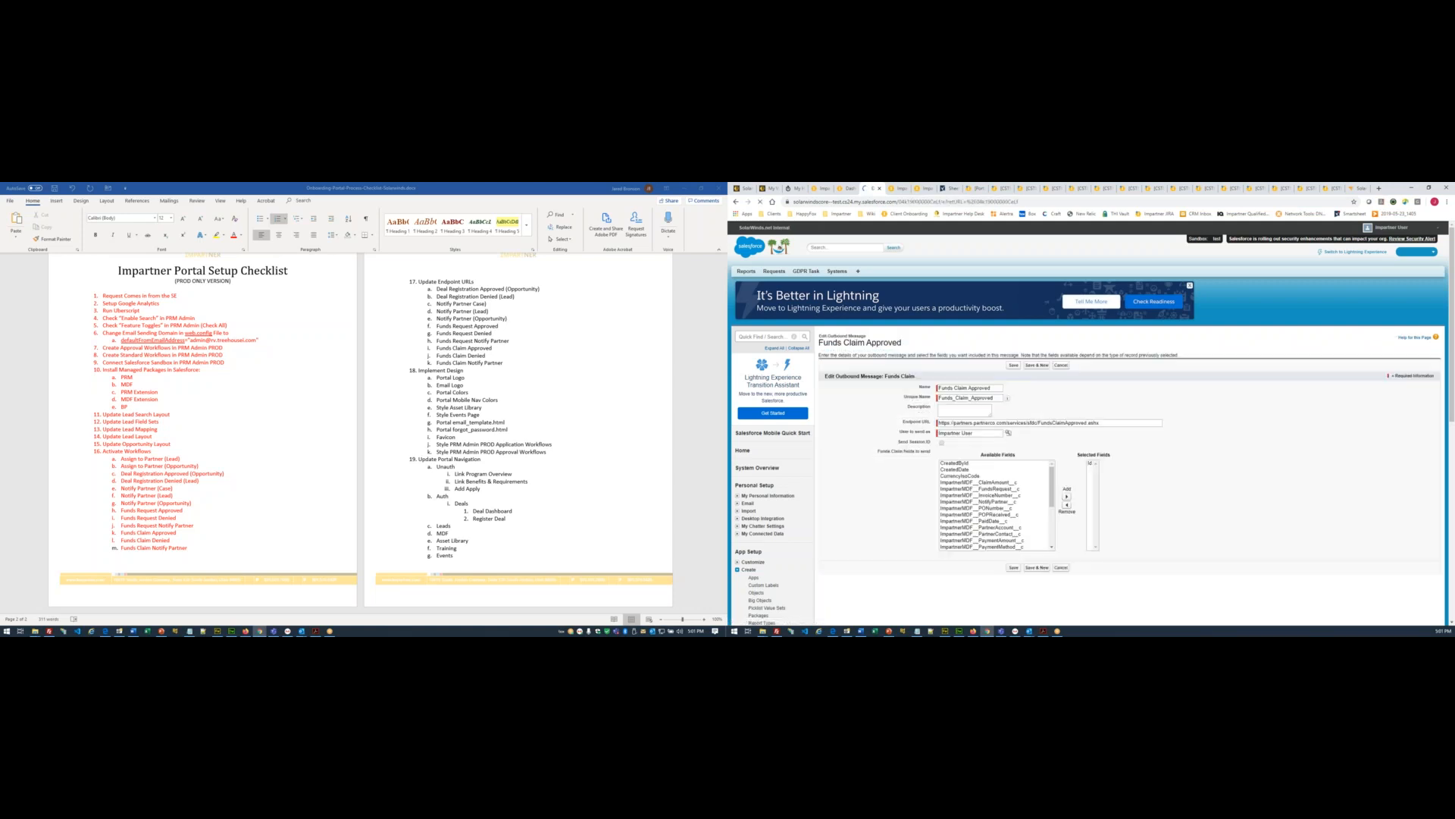
pyautogui.hotkey('shift', 'Home')
pyautogui.hotkey('ctrl', 'v')
pyautogui.click(1014, 567)
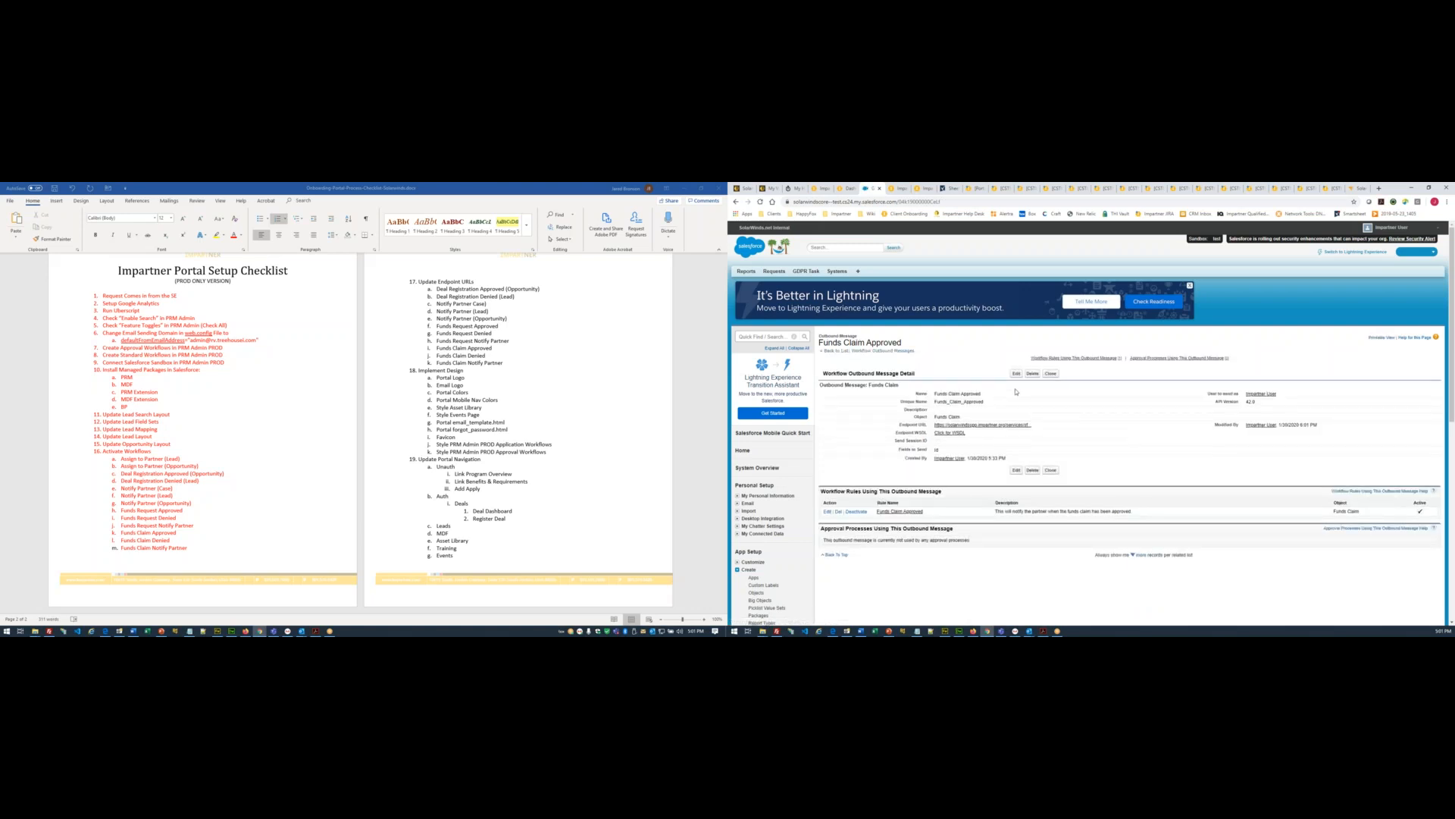
pyautogui.click(905, 351)
# - Repoint the Funds Claim Denied message's endpoint URL to the impartner.org domain
pyautogui.click(871, 437)
pyautogui.click(1016, 374)
pyautogui.moveTo(1006, 423); pyautogui.dragTo(874, 425)
pyautogui.write('https://solarwindsapp.impartner.org')
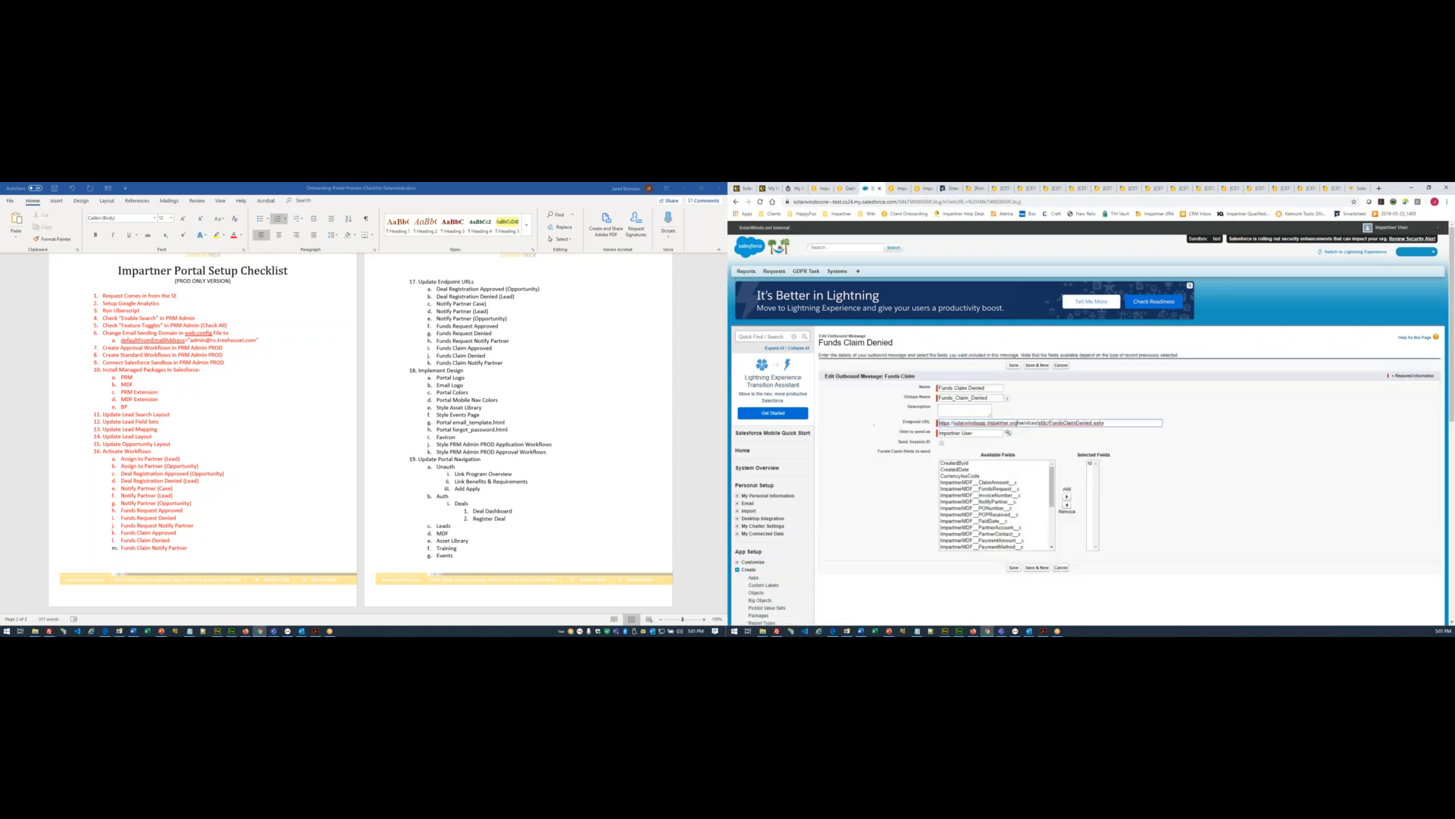
pyautogui.click(1014, 366)
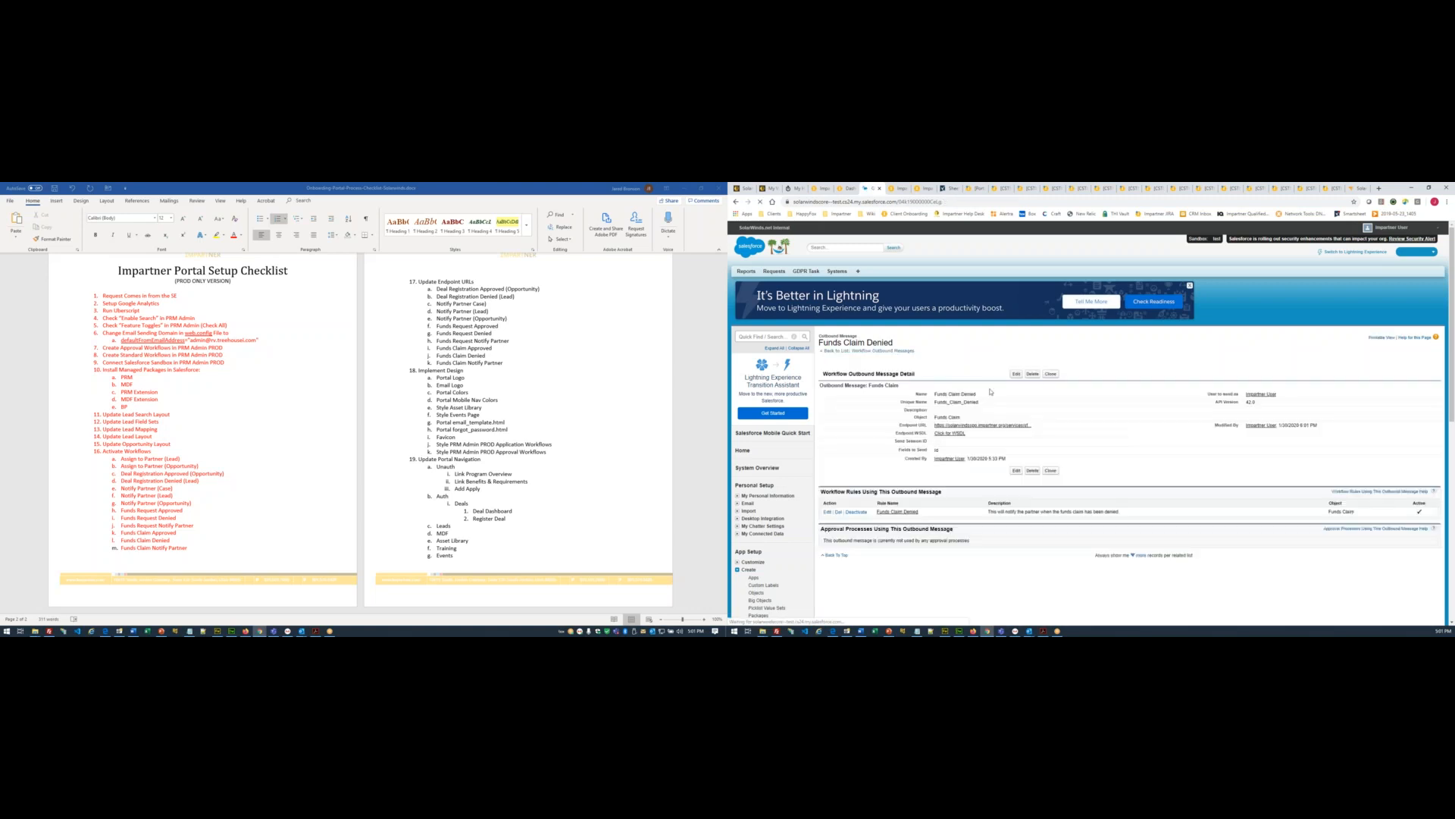
pyautogui.click(899, 353)
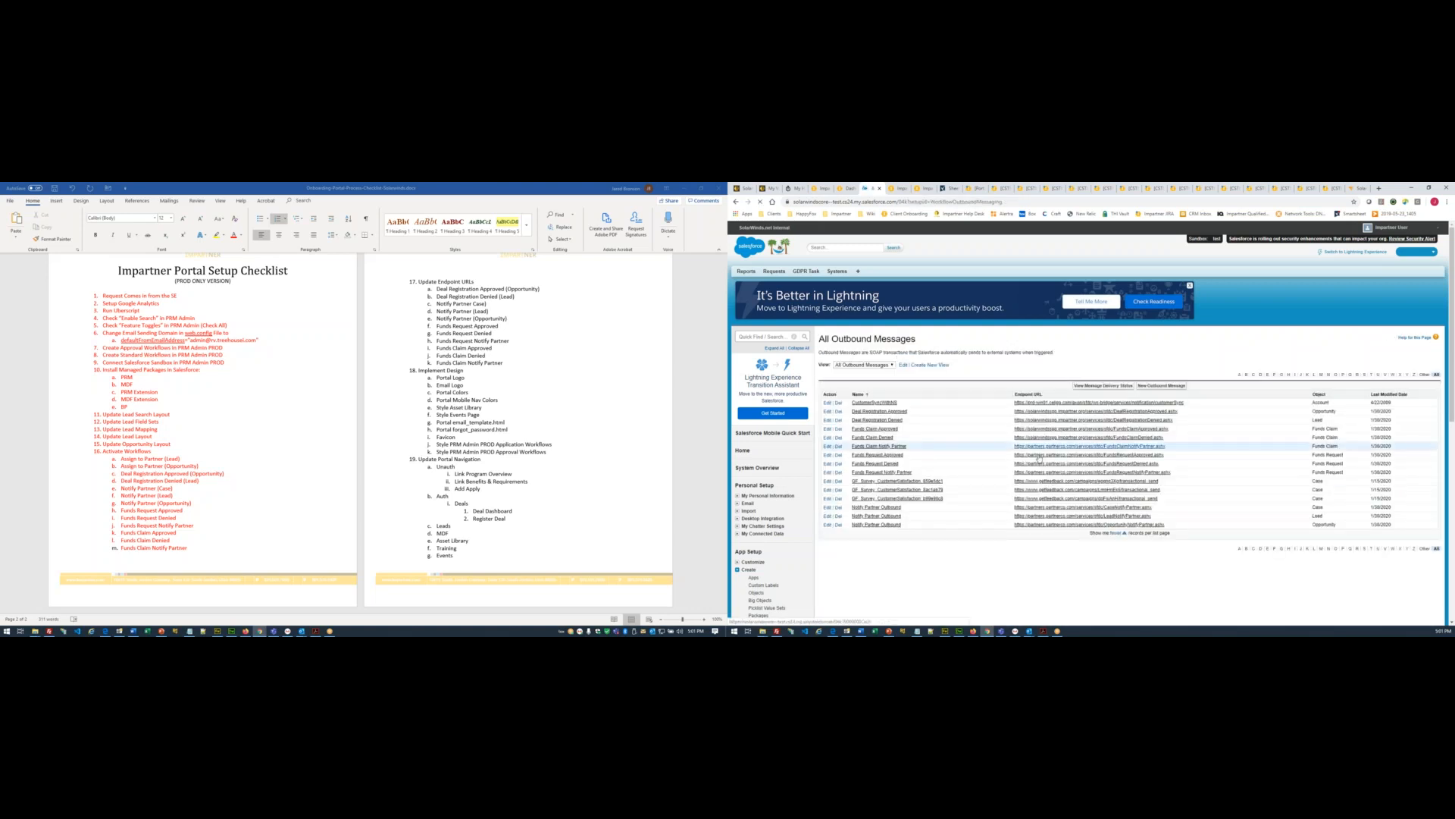
# - Repoint the Funds Claim Notify Partner message's endpoint URL to the impartner.org domain
pyautogui.click(879, 446)
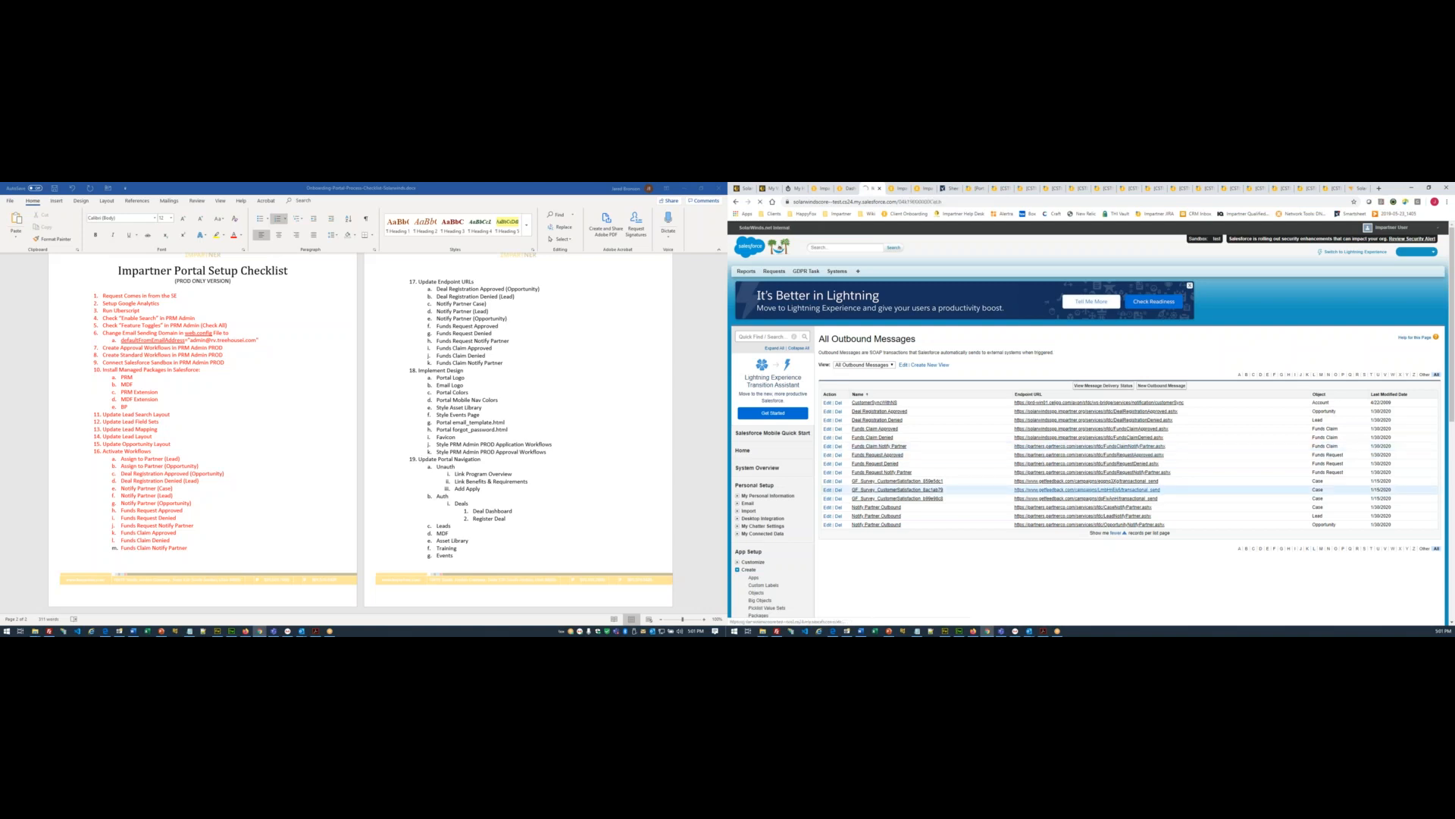
pyautogui.click(1016, 374)
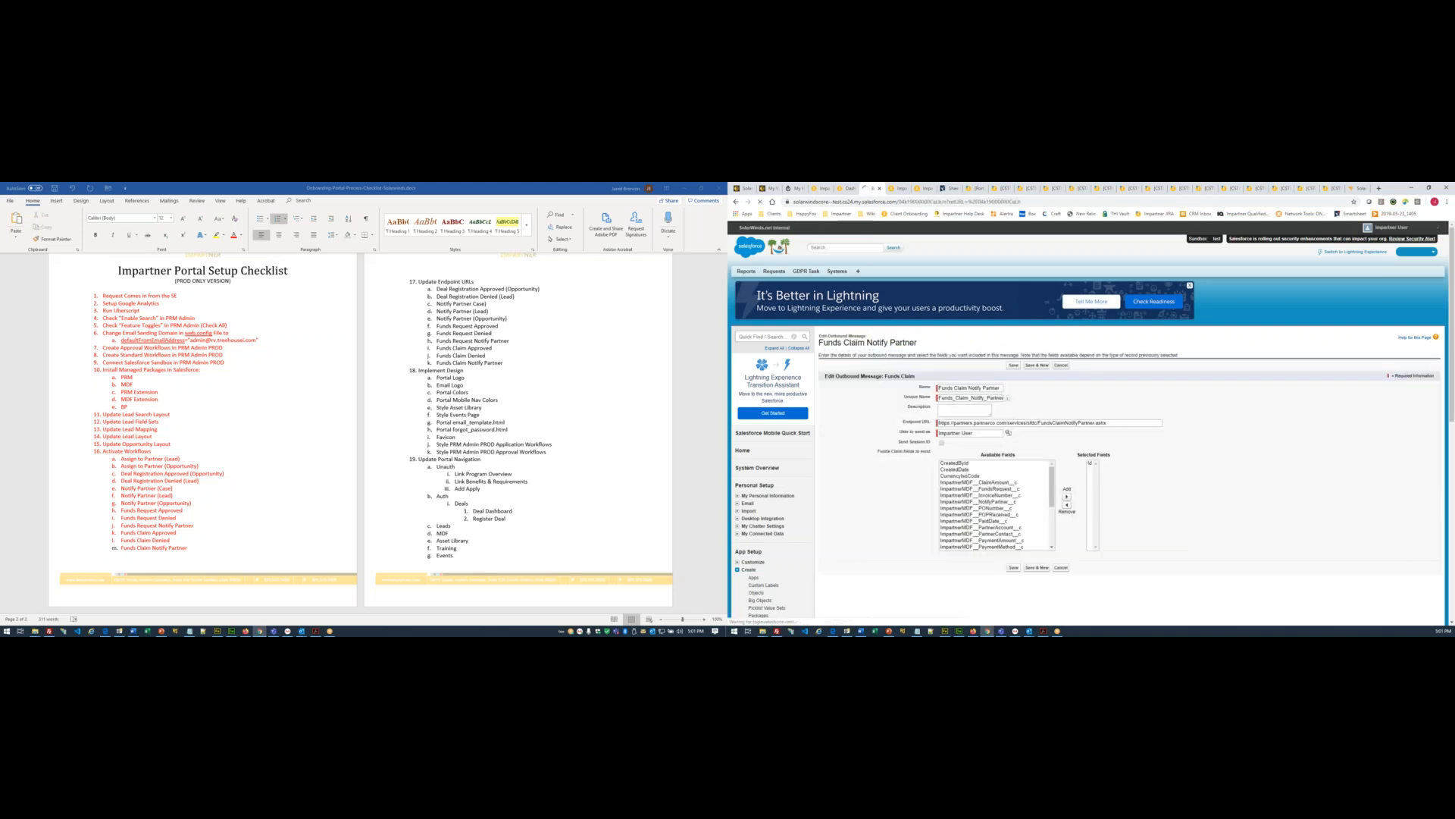
pyautogui.tripleClick(1010, 423)
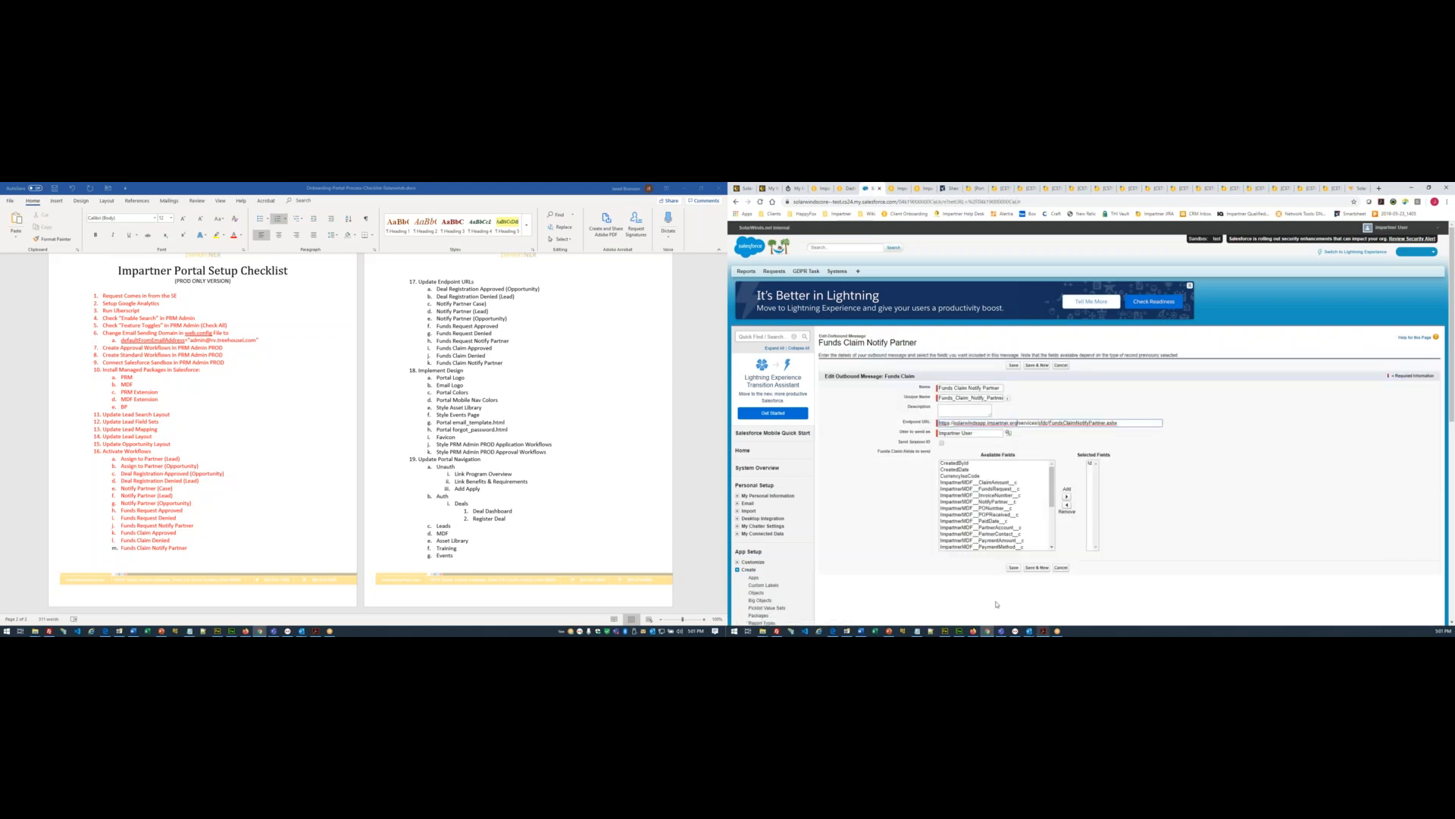
pyautogui.click(1014, 568)
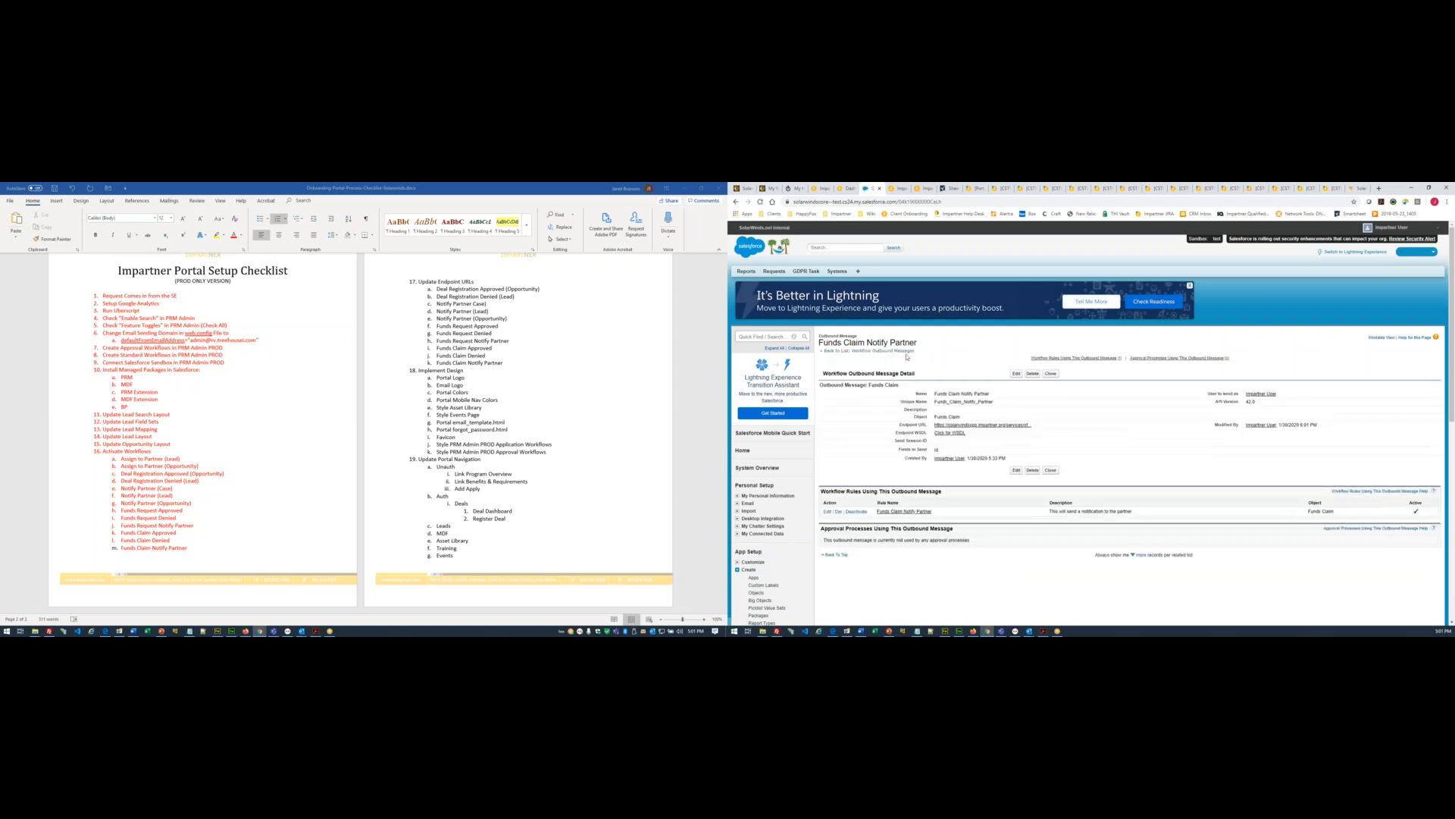
pyautogui.click(872, 350)
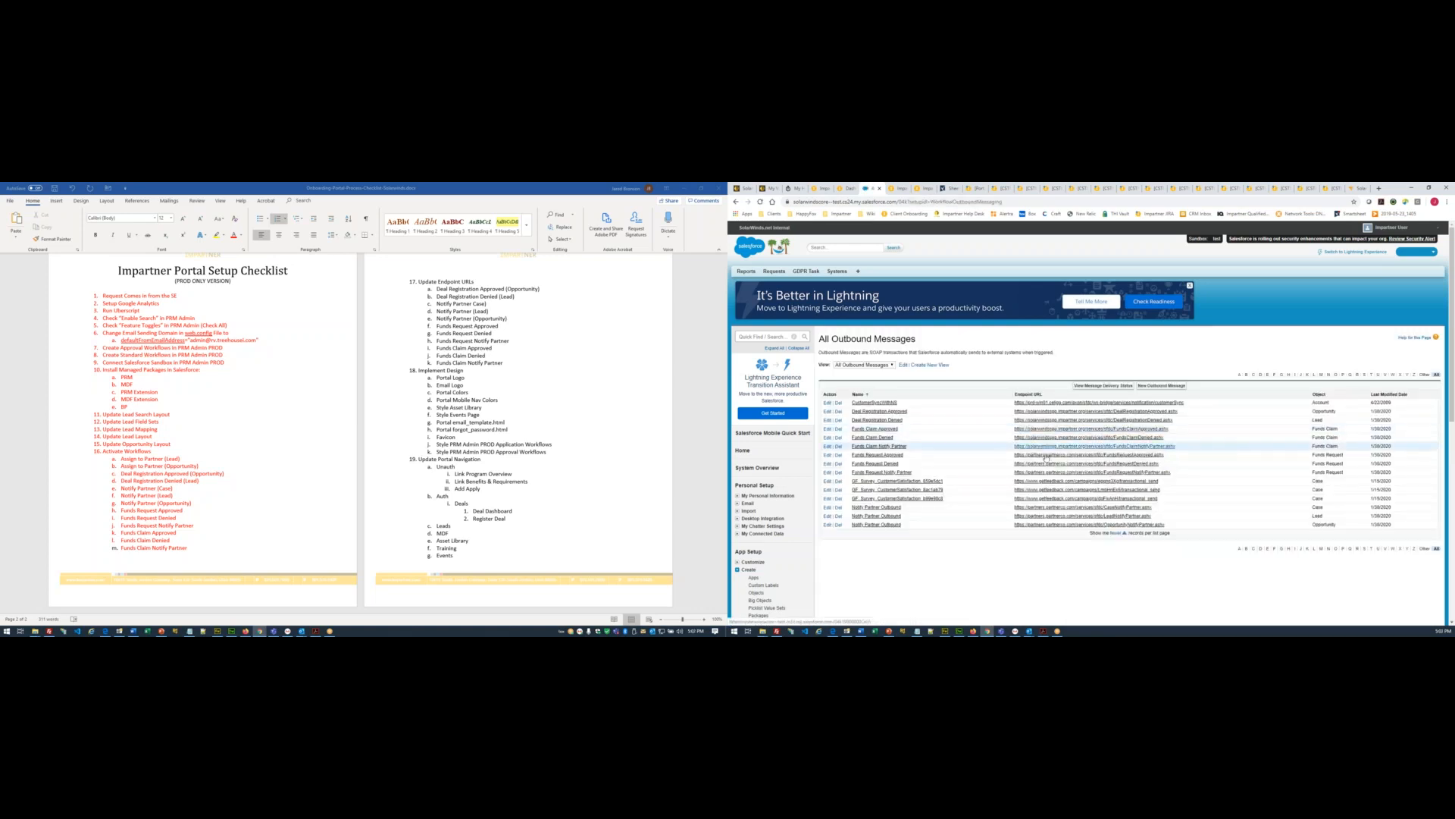
# - Repoint the Funds Request Approved message's endpoint to the solarwindsspp.impartner.org host
pyautogui.click(1047, 457)
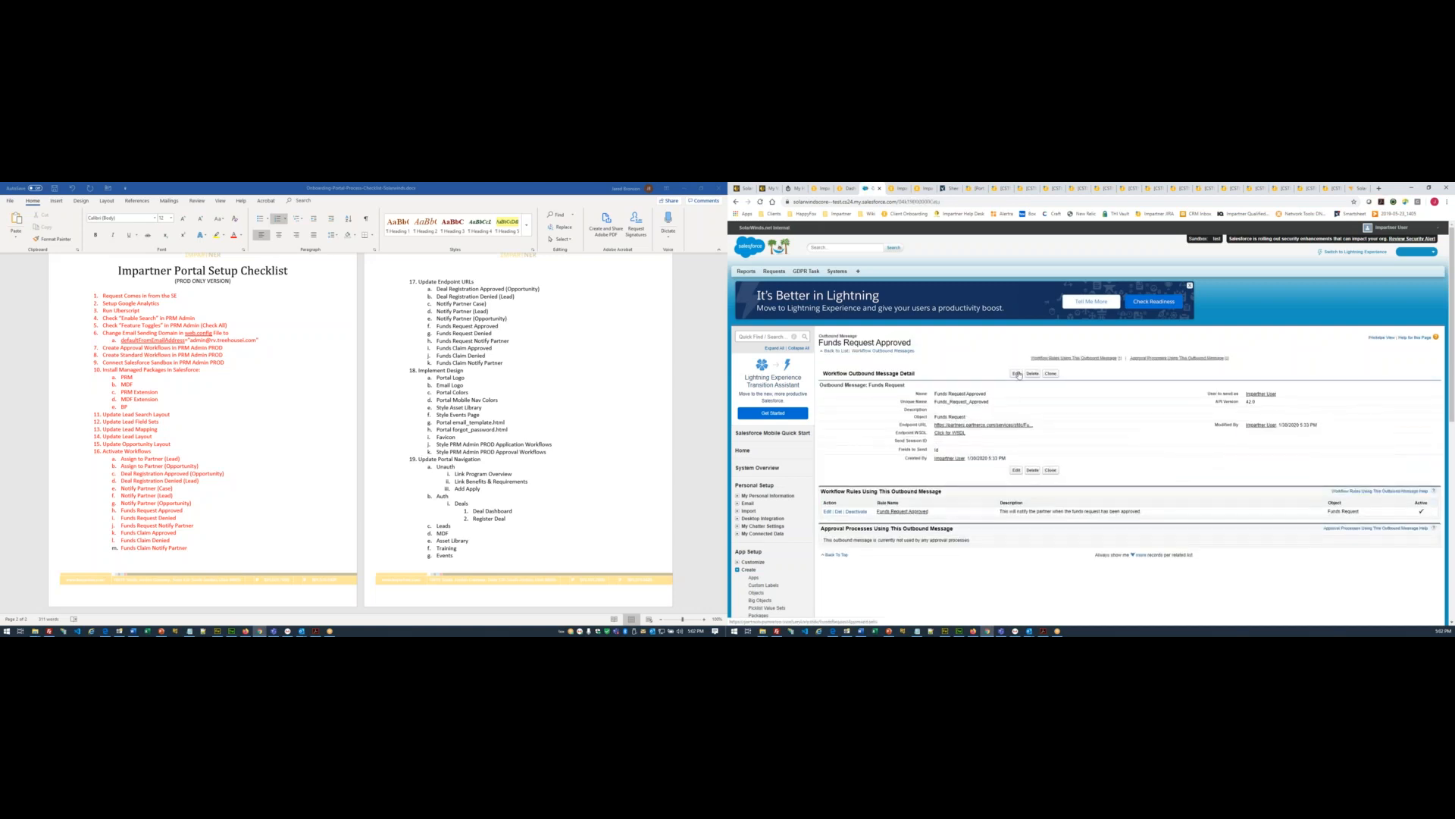
pyautogui.tripleClick(999, 423)
pyautogui.click(1015, 366)
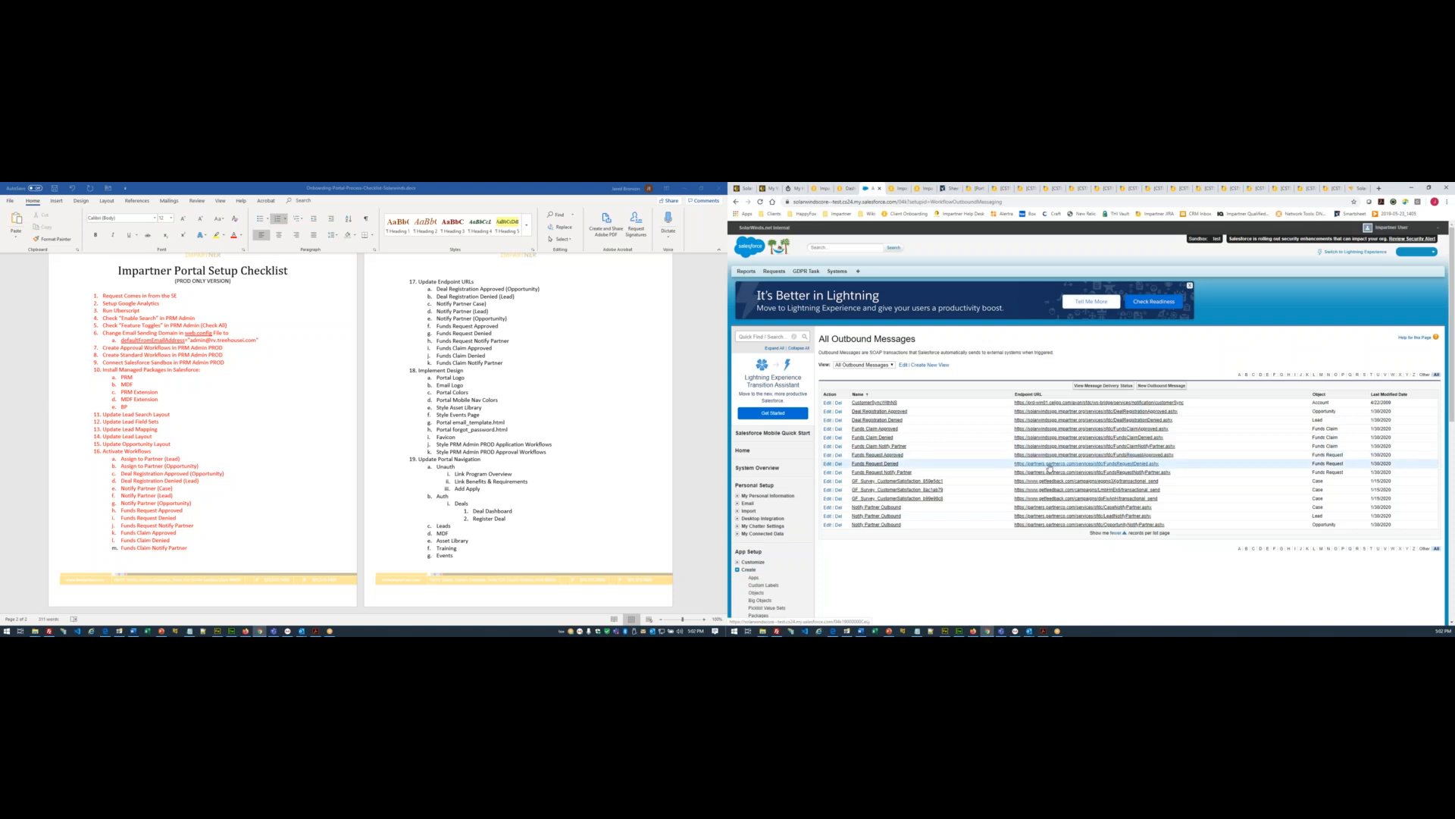
# - Repoint the Funds Request Denied message's endpoint to the solarwindsspp.impartner.org host
pyautogui.click(1050, 467)
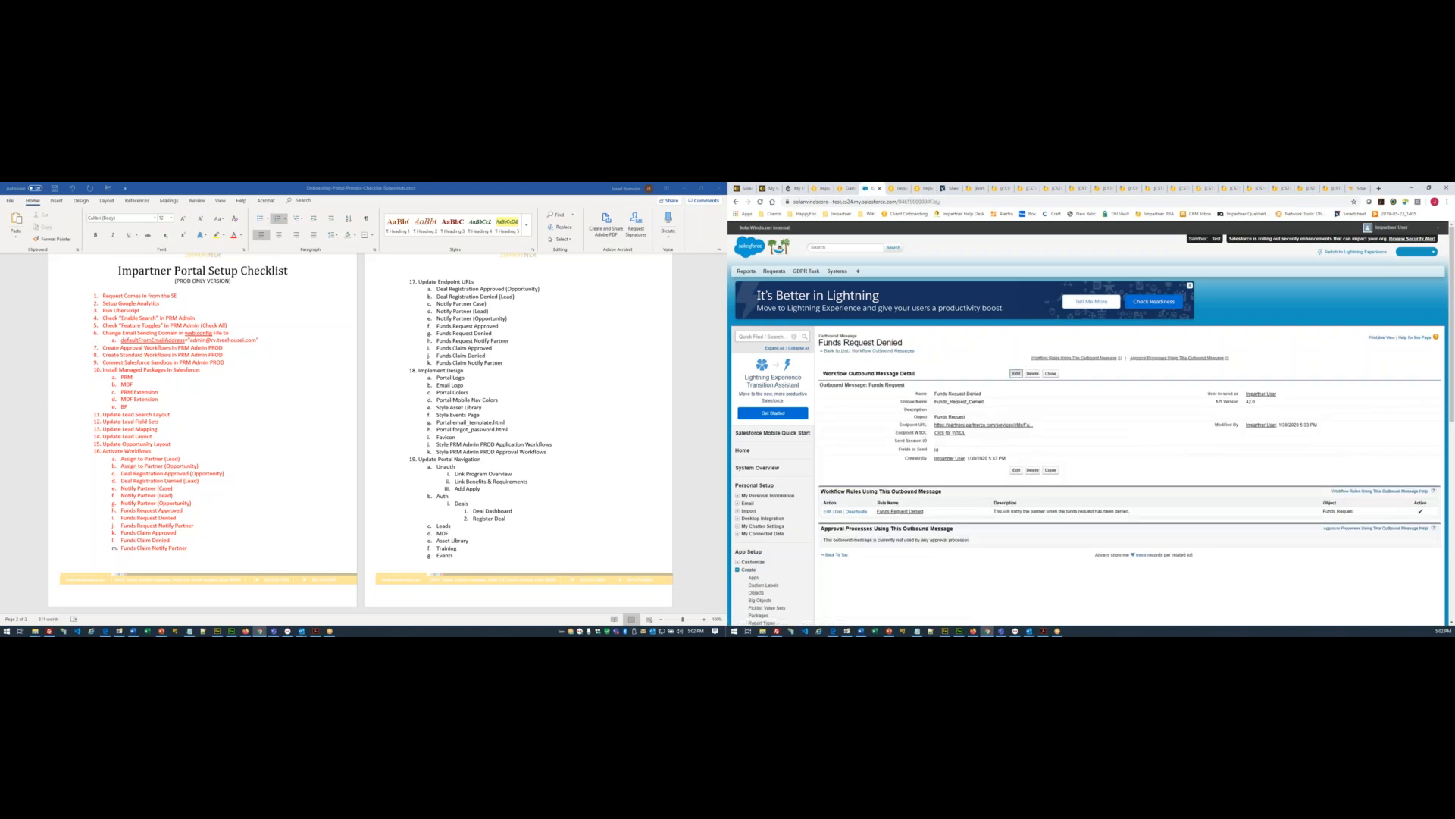
pyautogui.moveTo(1006, 423); pyautogui.dragTo(902, 416)
pyautogui.hotkey('ctrl', 'v')
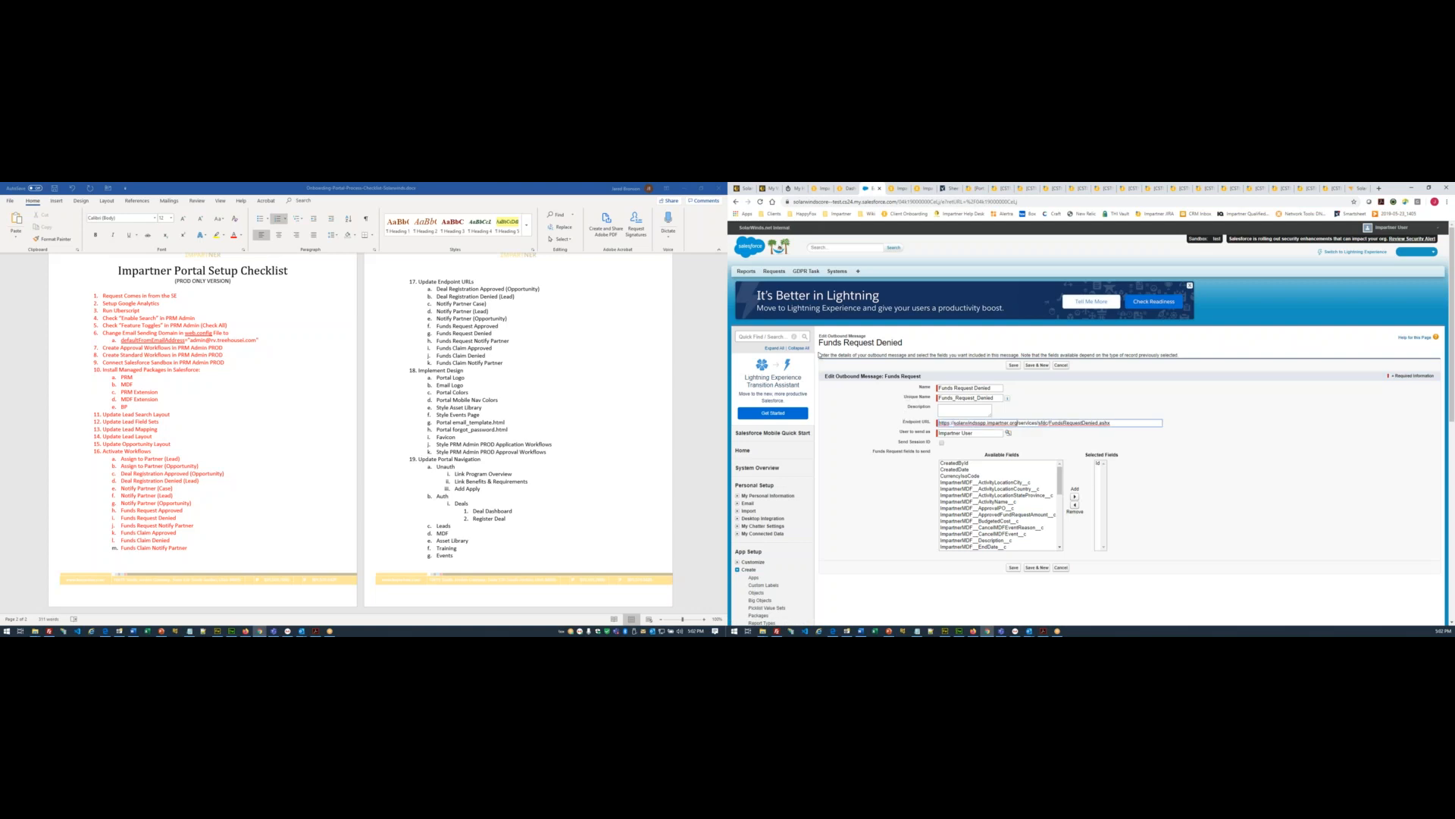
pyautogui.click(1014, 365)
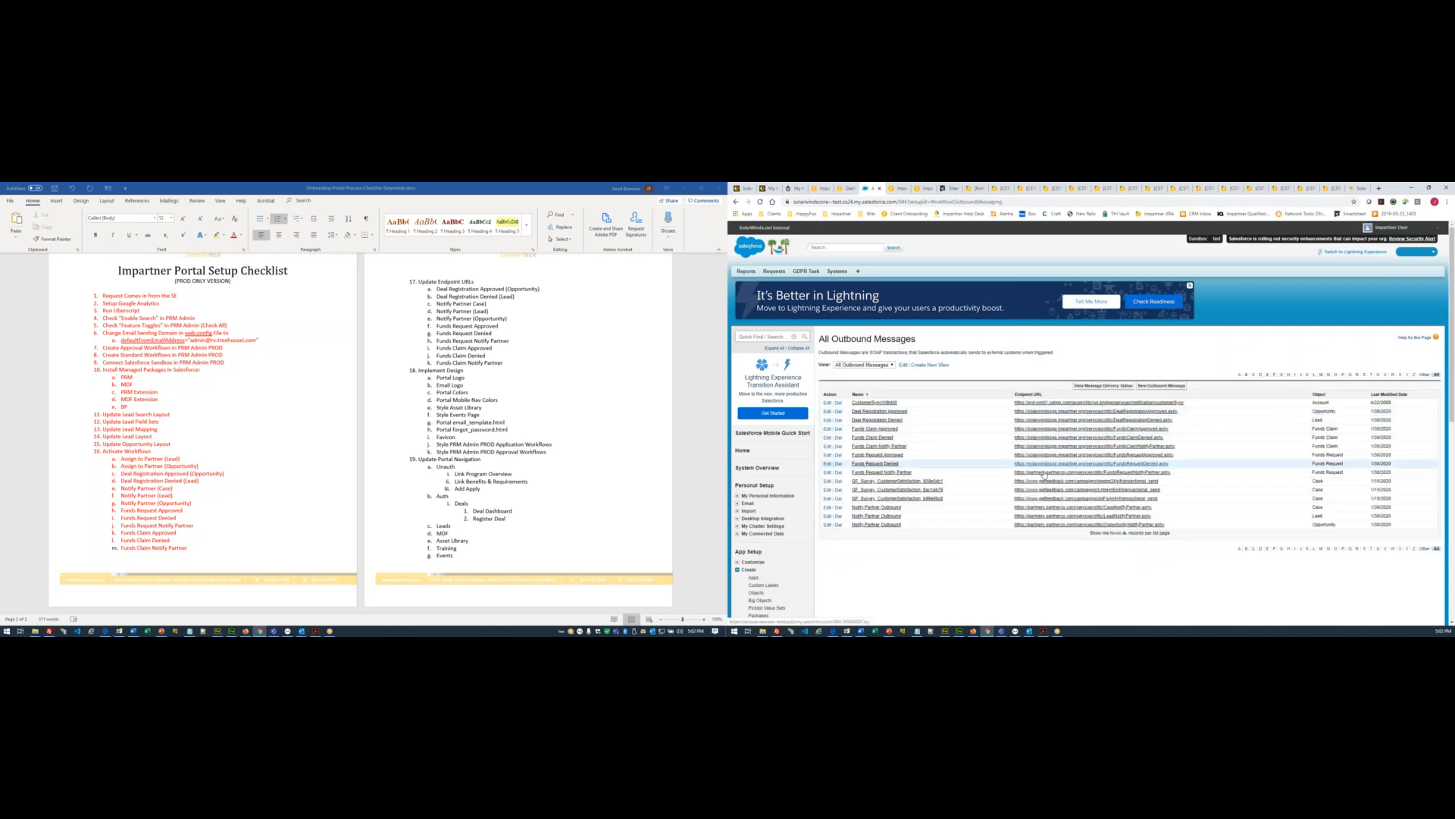
# - Repoint the Funds Request Notify Partner message's endpoint to the solarwindsspp.impartner.org host
pyautogui.click(1044, 475)
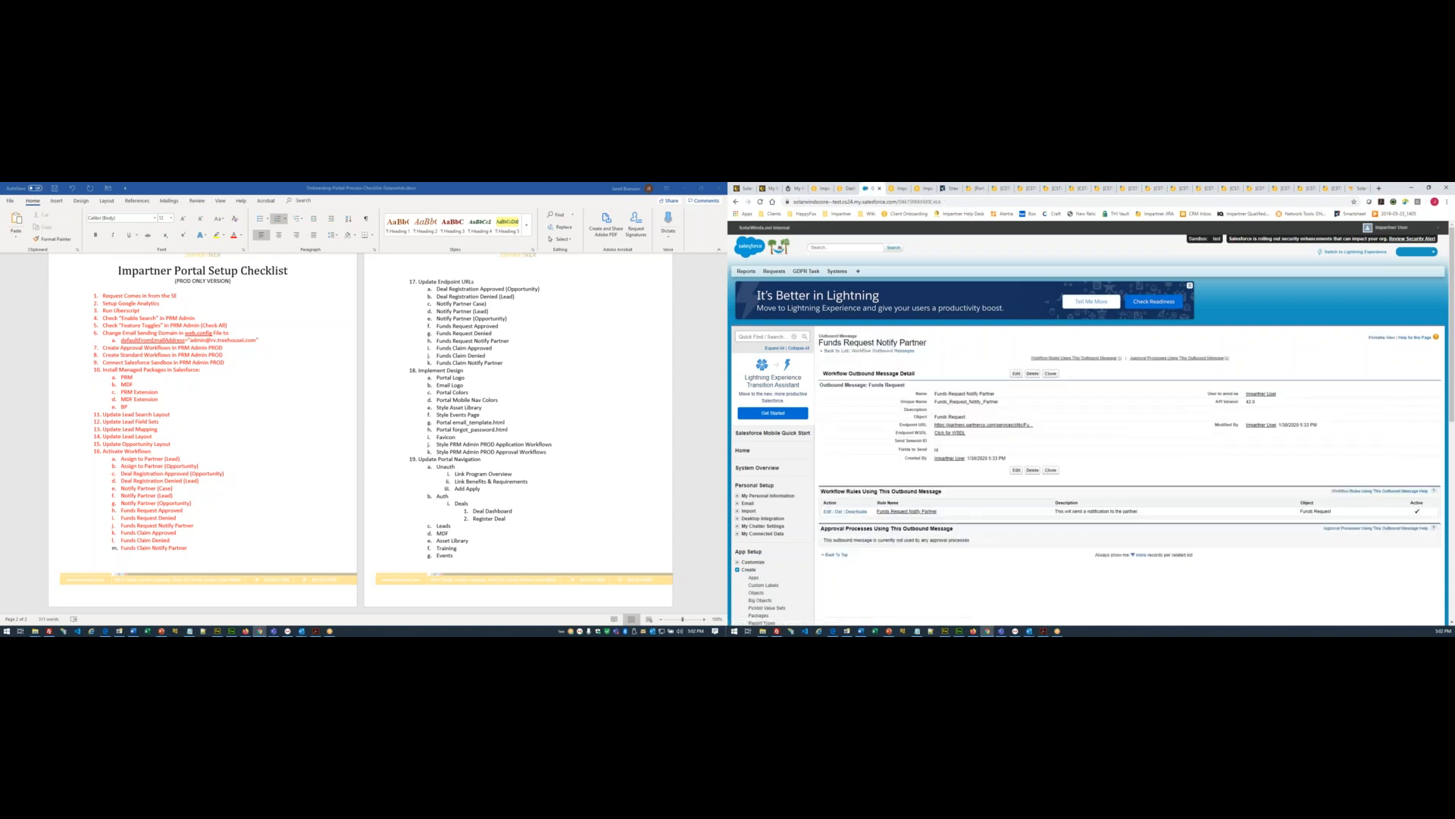
pyautogui.click(1016, 373)
pyautogui.moveTo(1006, 422); pyautogui.dragTo(937, 423)
pyautogui.write('https://solarwindsspp.impartner.org')
pyautogui.click(1014, 364)
pyautogui.click(889, 352)
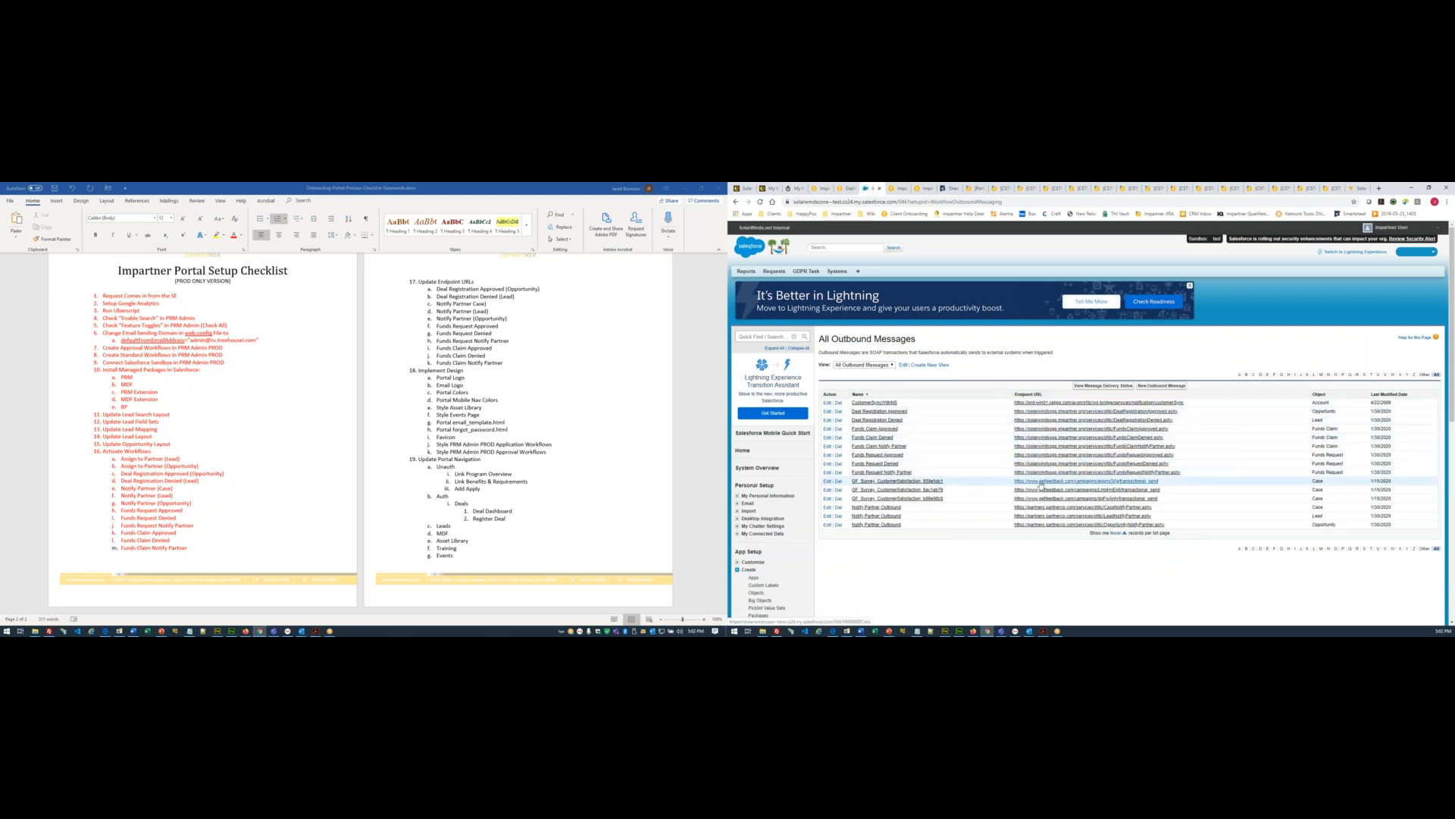
# - Repoint the Case Notify Partner Outbound message's endpoint to the Impartner host
pyautogui.click(1041, 512)
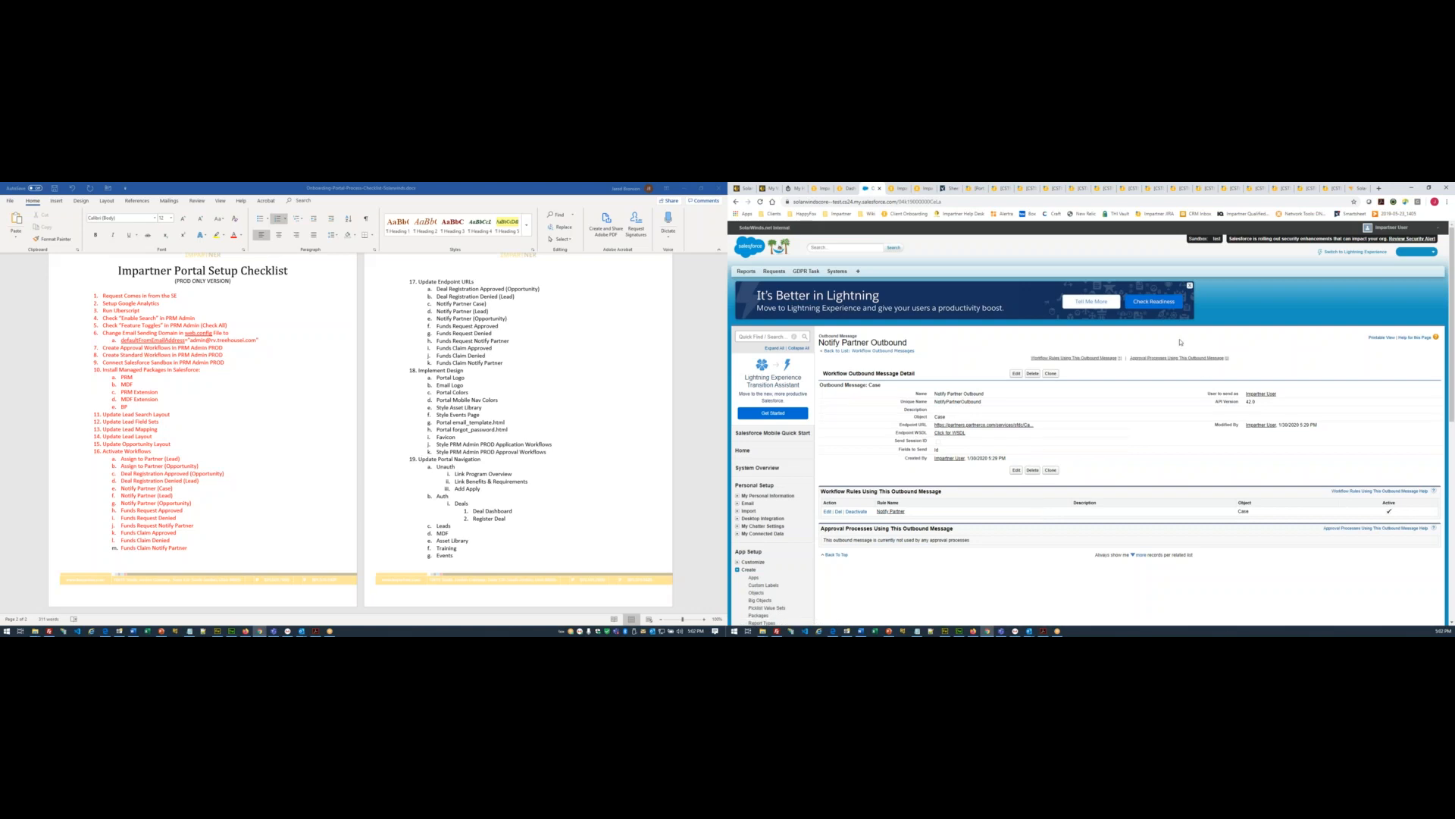
pyautogui.click(1018, 374)
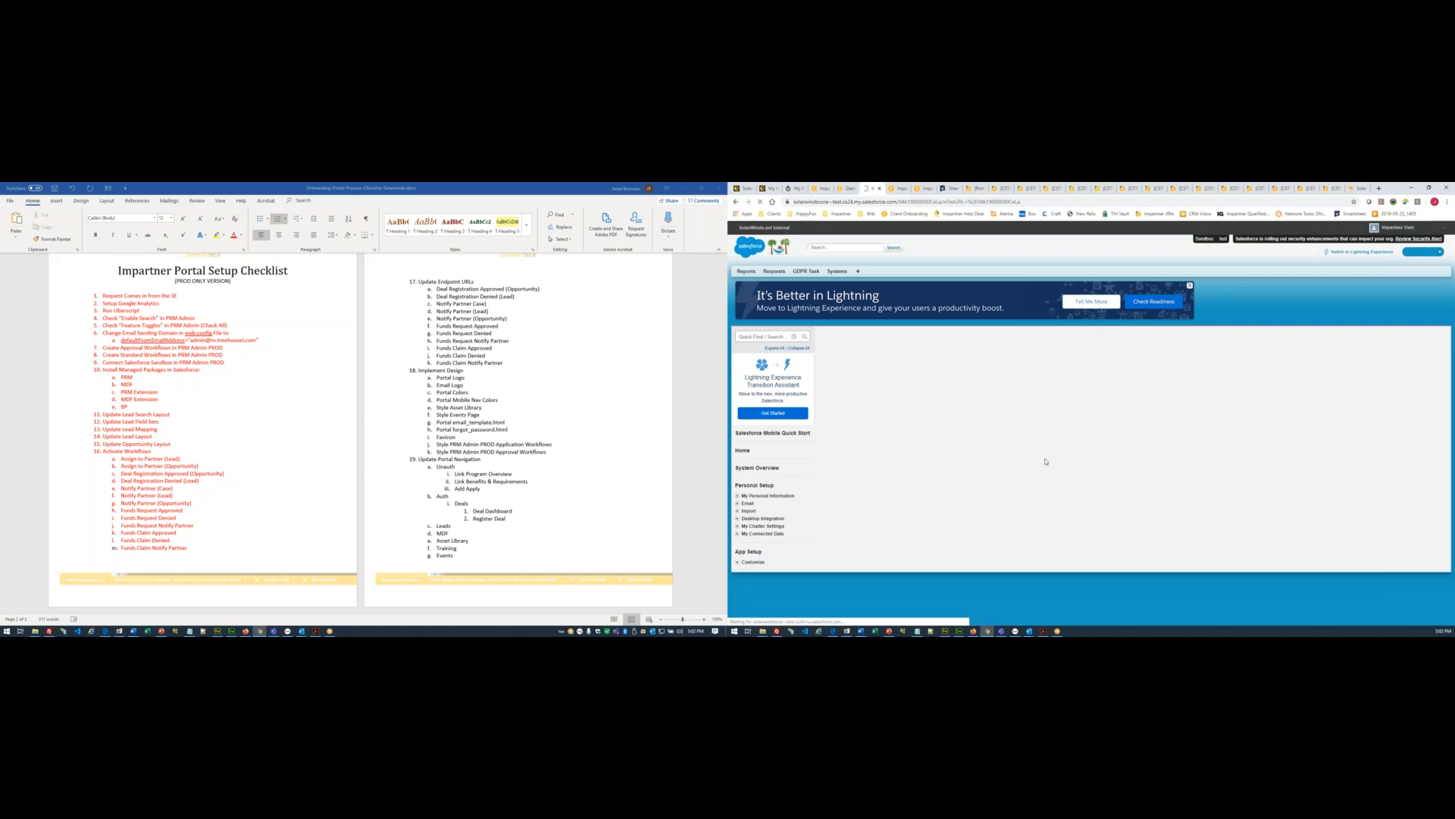
pyautogui.moveTo(1007, 423); pyautogui.dragTo(937, 423)
pyautogui.write('https://solarwindsspp.impartner.org')
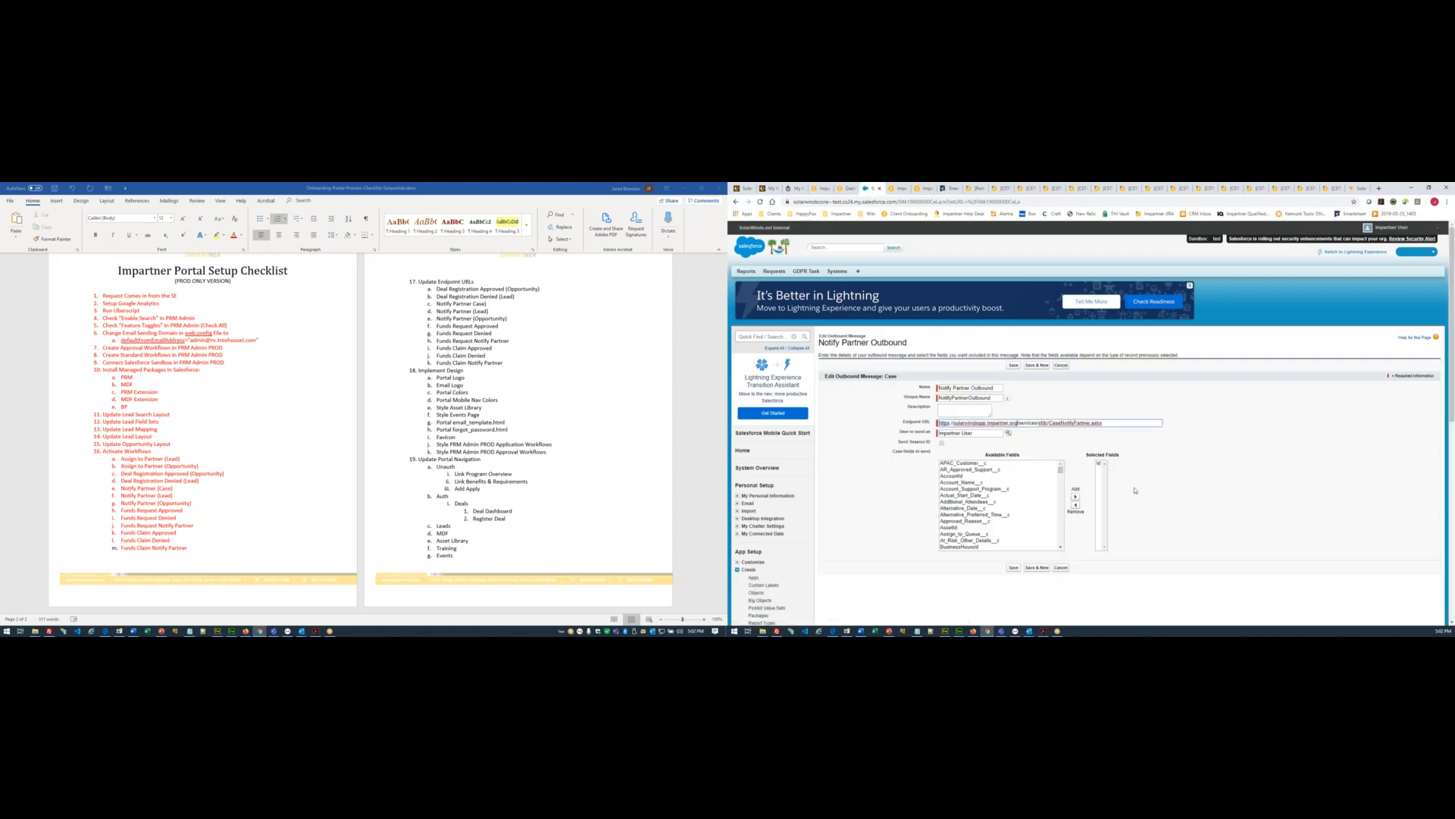
pyautogui.click(1014, 568)
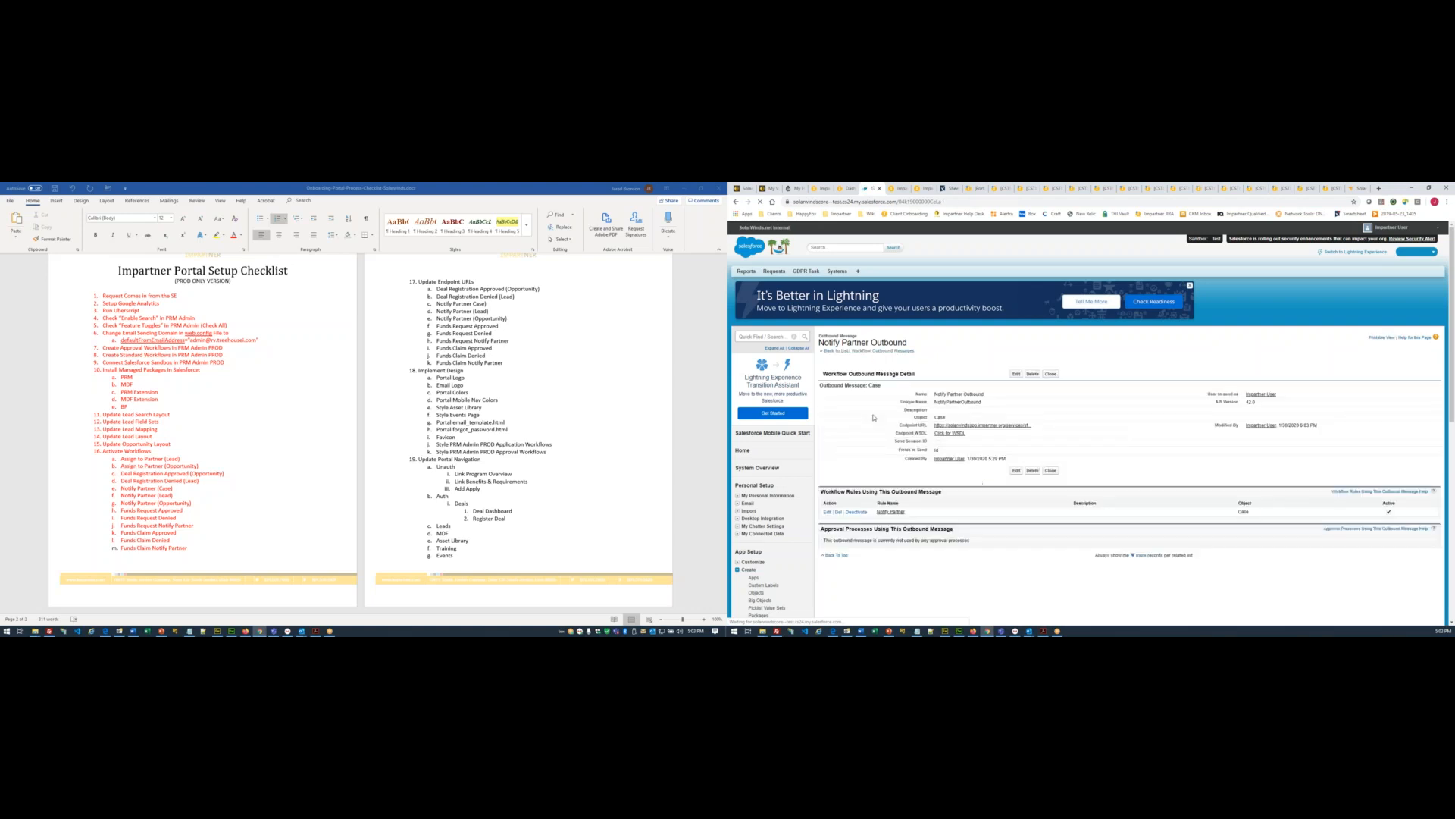
pyautogui.click(897, 351)
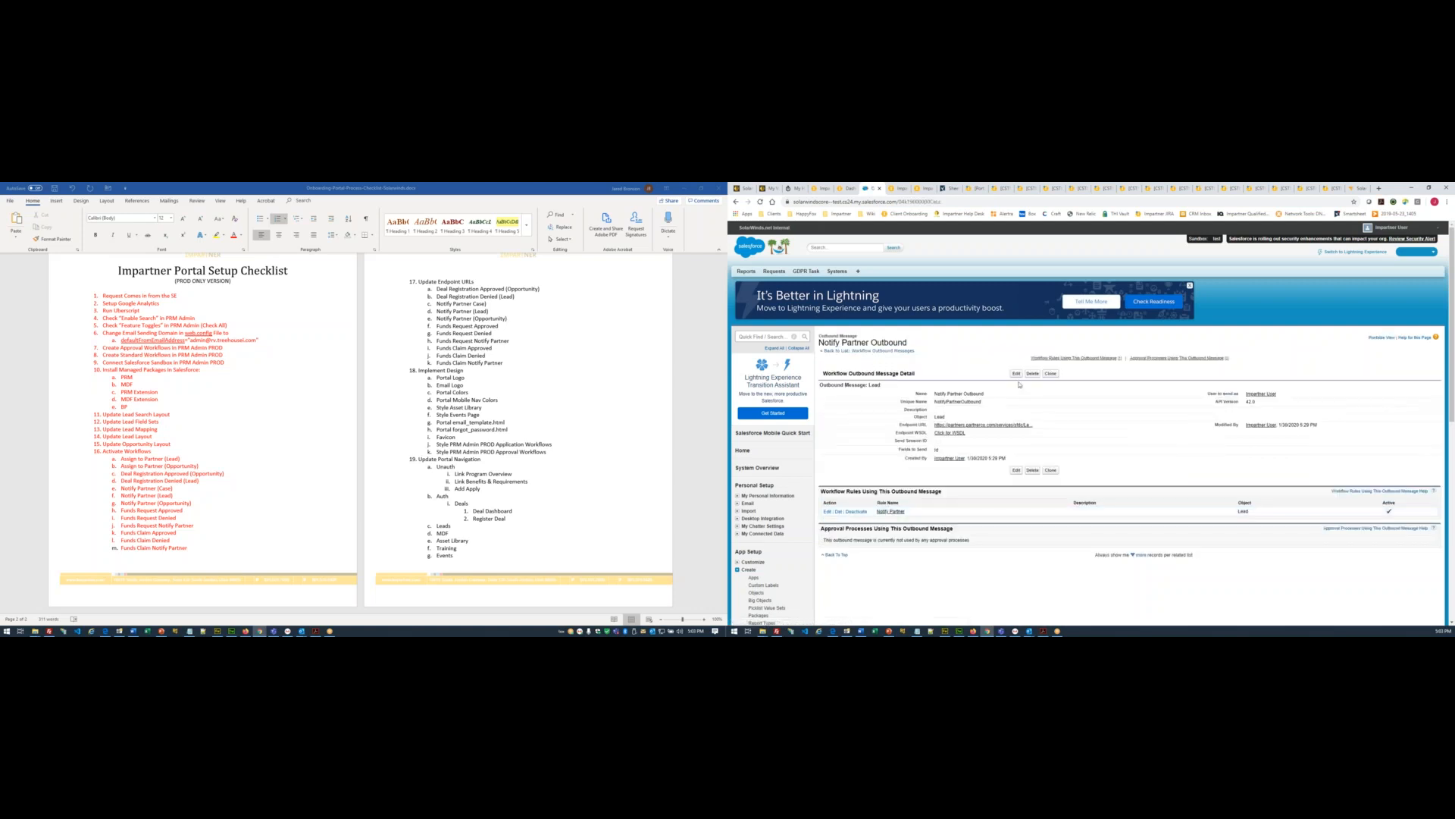
# - Repoint the Lead Notify Partner Outbound message's endpoint to the Impartner host
pyautogui.click(1016, 470)
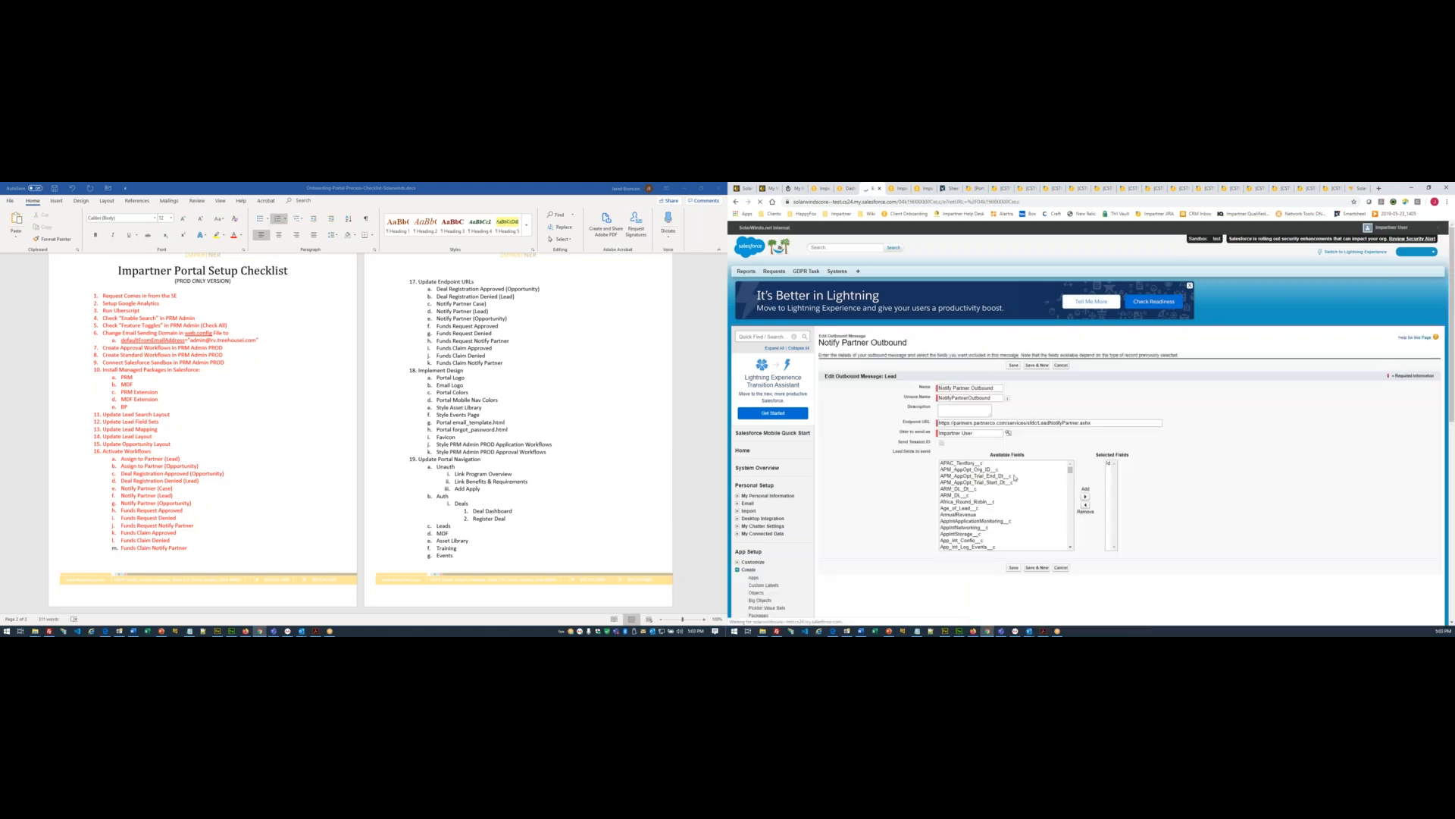
pyautogui.moveTo(1007, 423); pyautogui.dragTo(938, 423)
pyautogui.write('https://solarwindsspp.impartner.org')
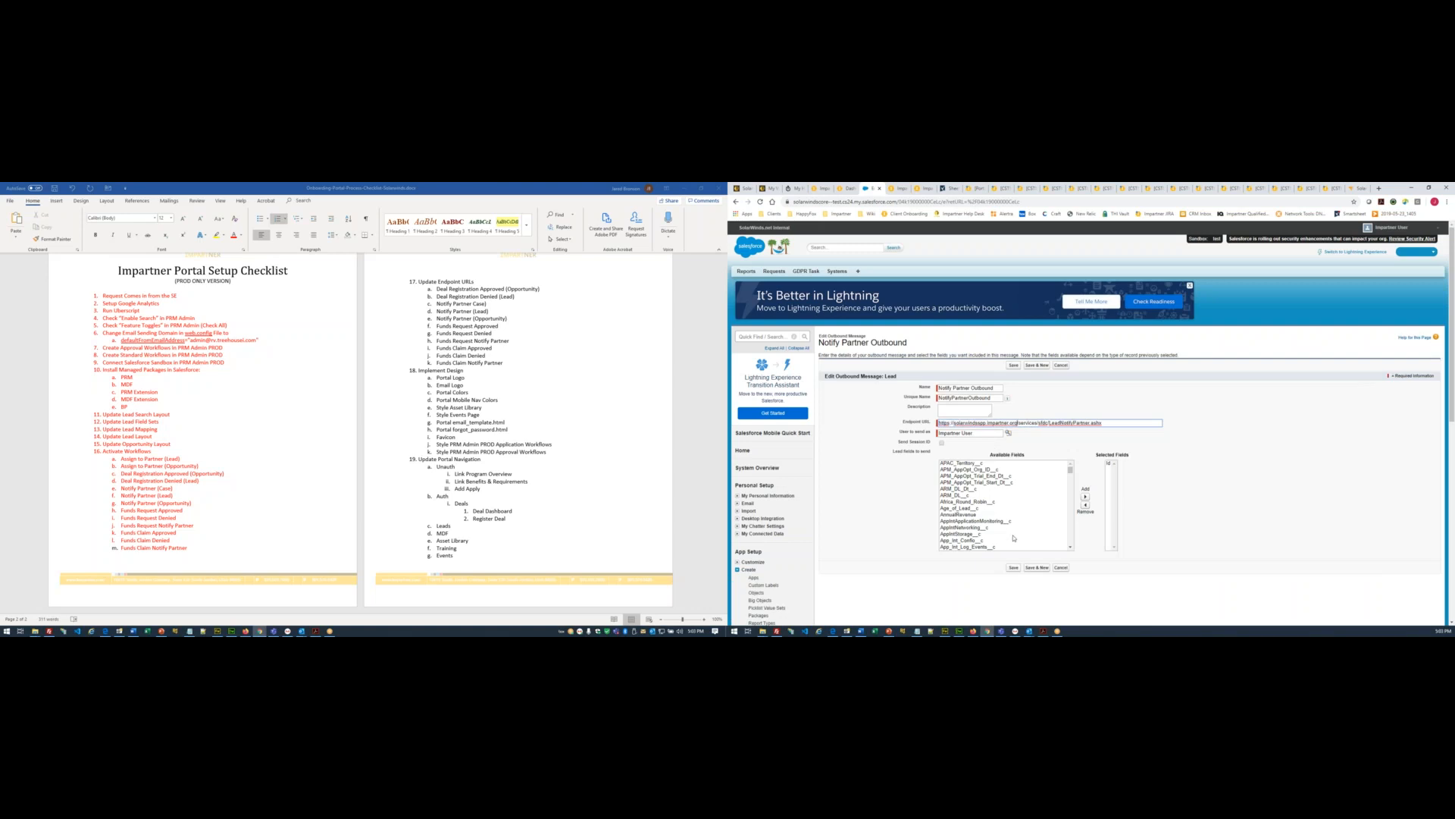
pyautogui.click(1013, 567)
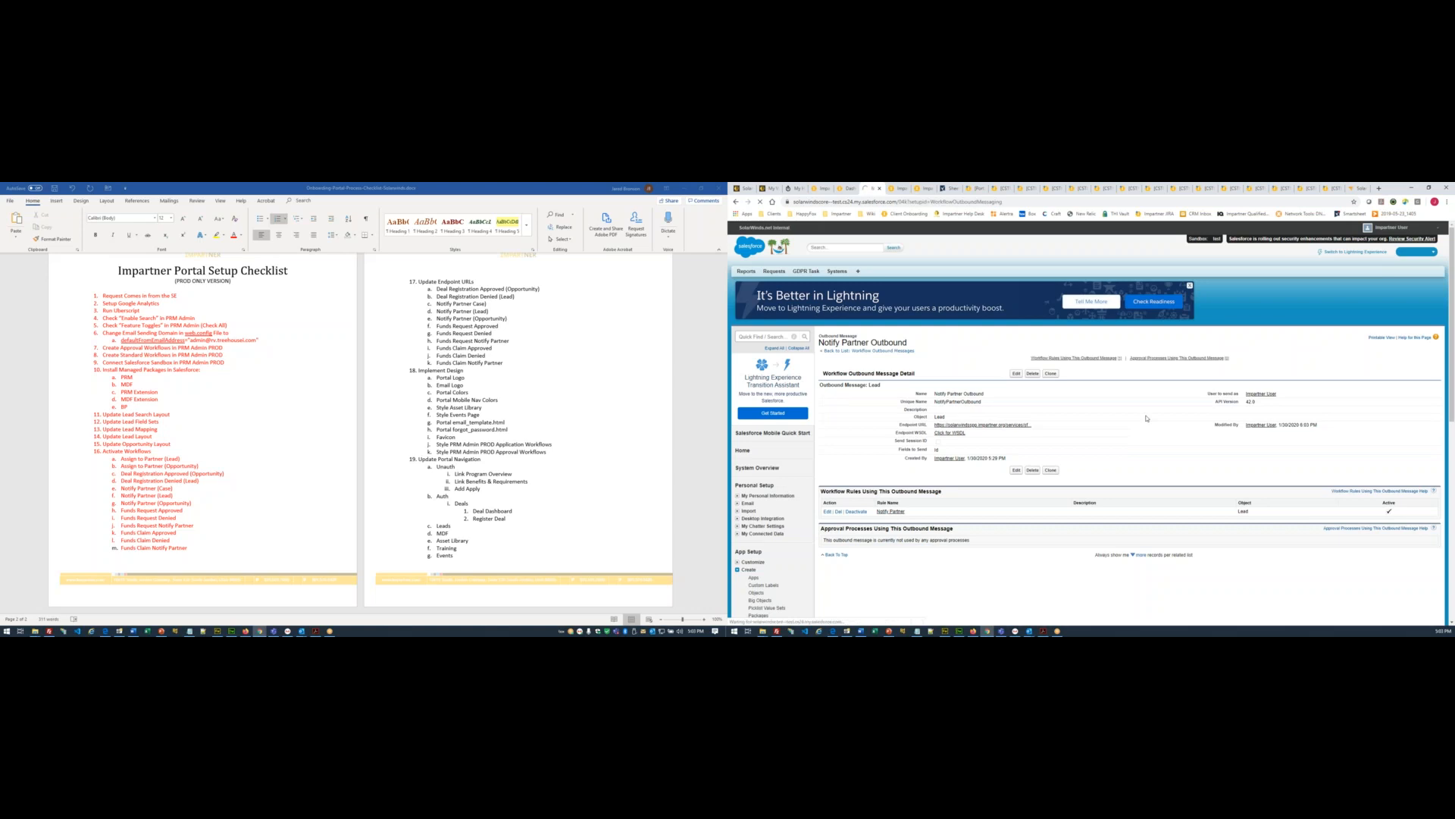
# - Repoint the Opportunity Notify Partner Outbound message's endpoint to the Impartner host
pyautogui.click(1060, 526)
pyautogui.click(1016, 373)
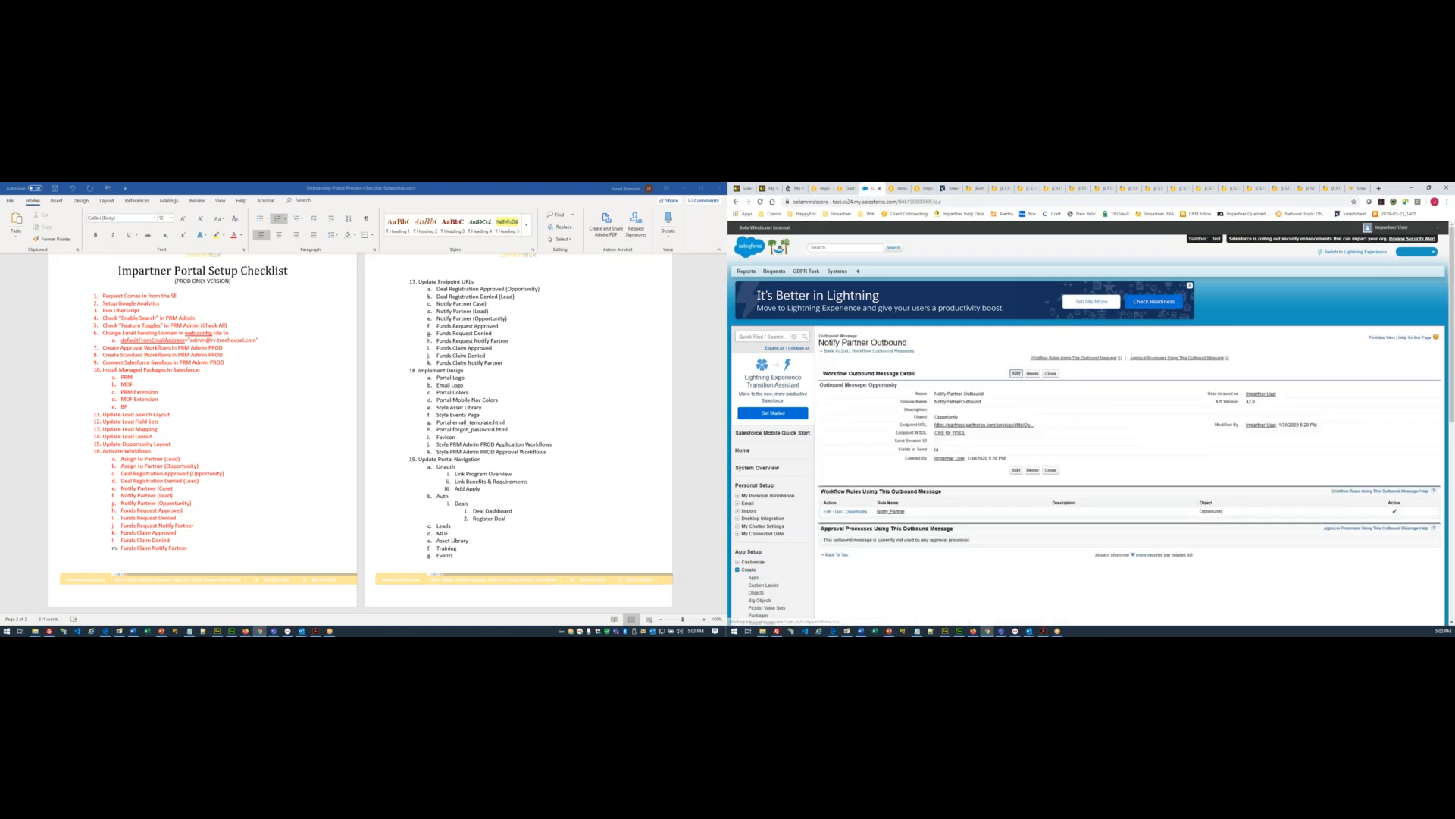
pyautogui.moveTo(1008, 423); pyautogui.dragTo(858, 423)
pyautogui.write('https://solarwindsspp.impartner.org')
pyautogui.click(1016, 570)
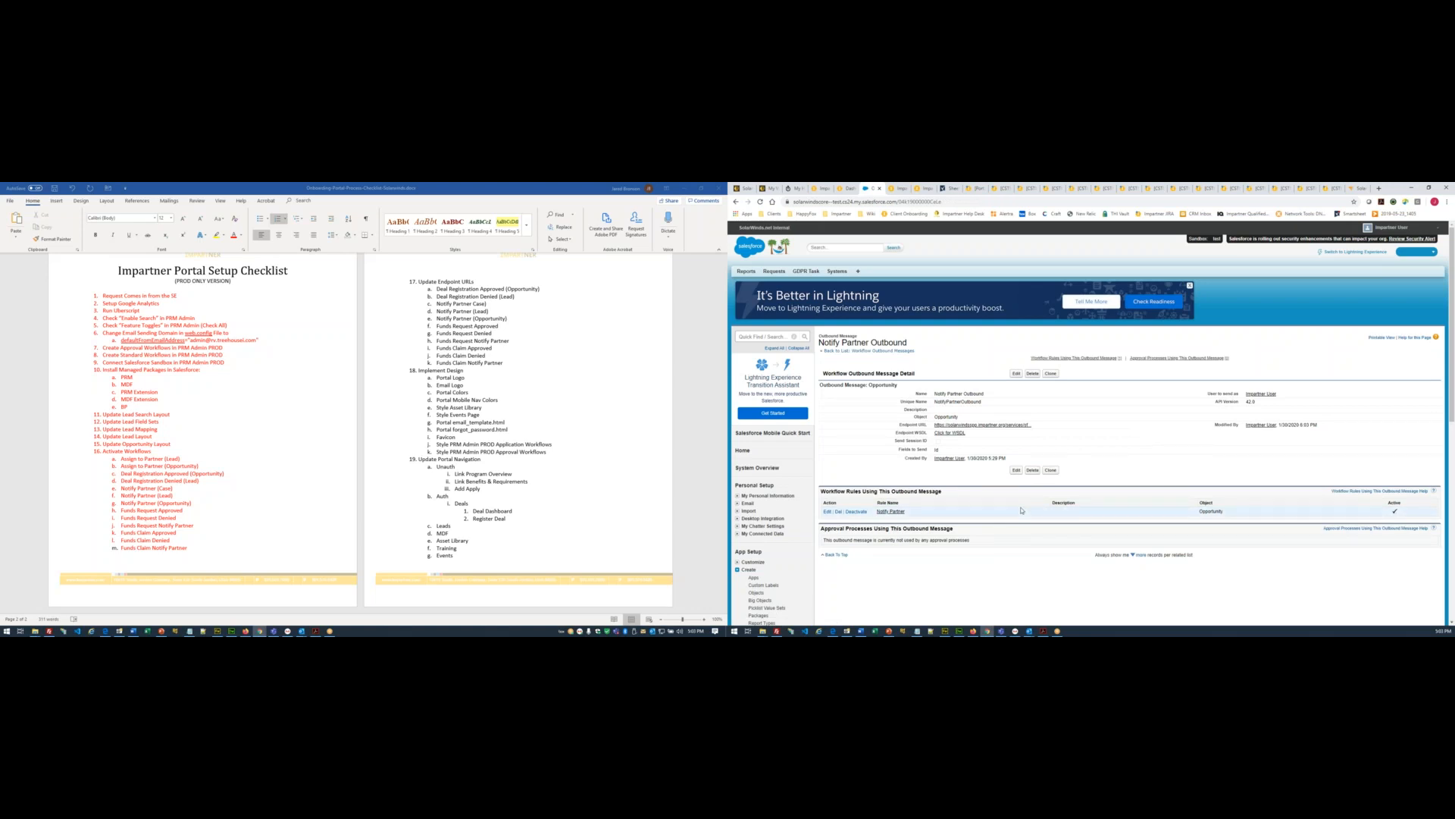
pyautogui.click(910, 351)
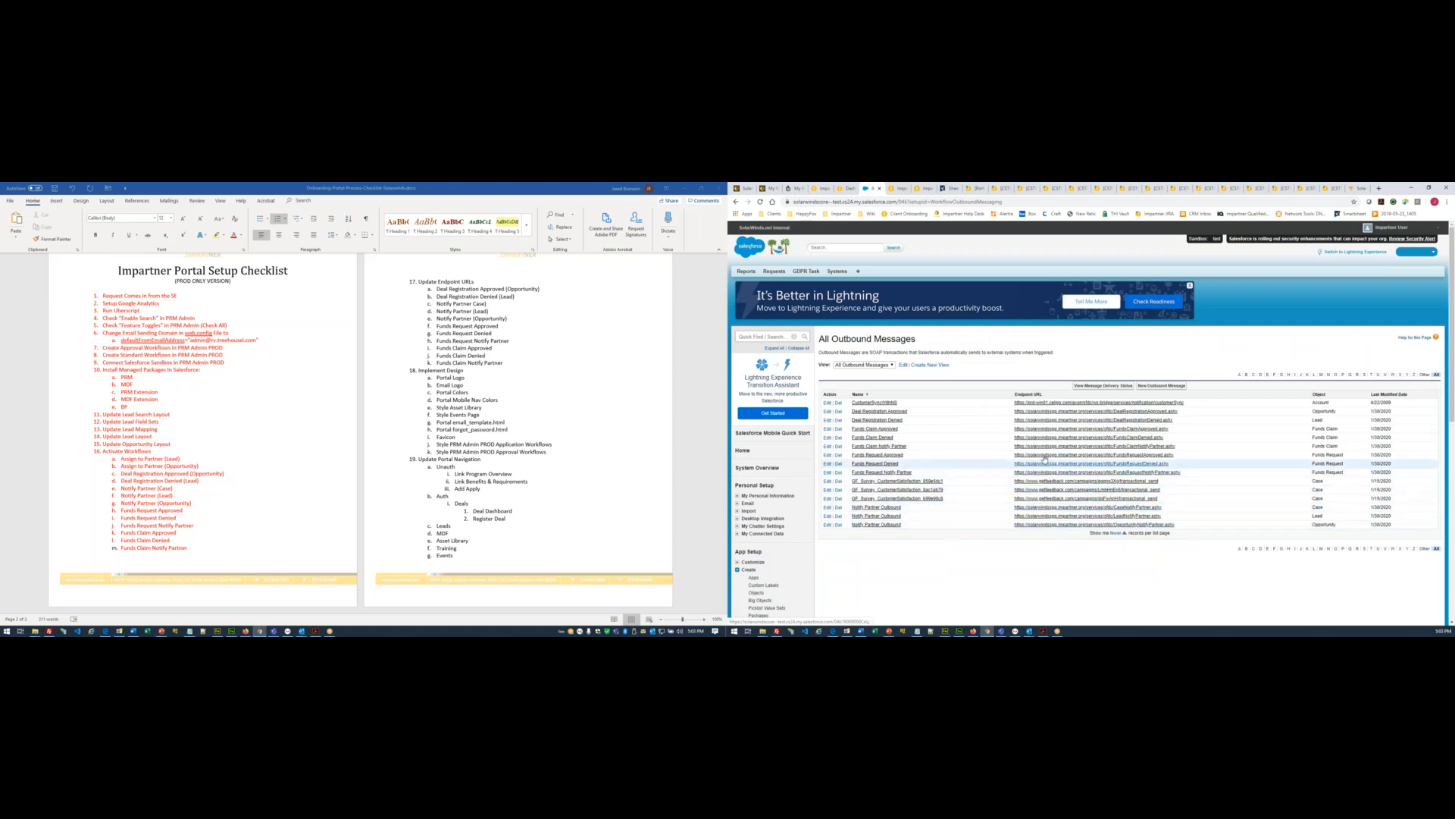
# - Colour the checklist text from Activate Workflows through the Update Endpoint URLs outbound-message items red
pyautogui.click(476, 303)
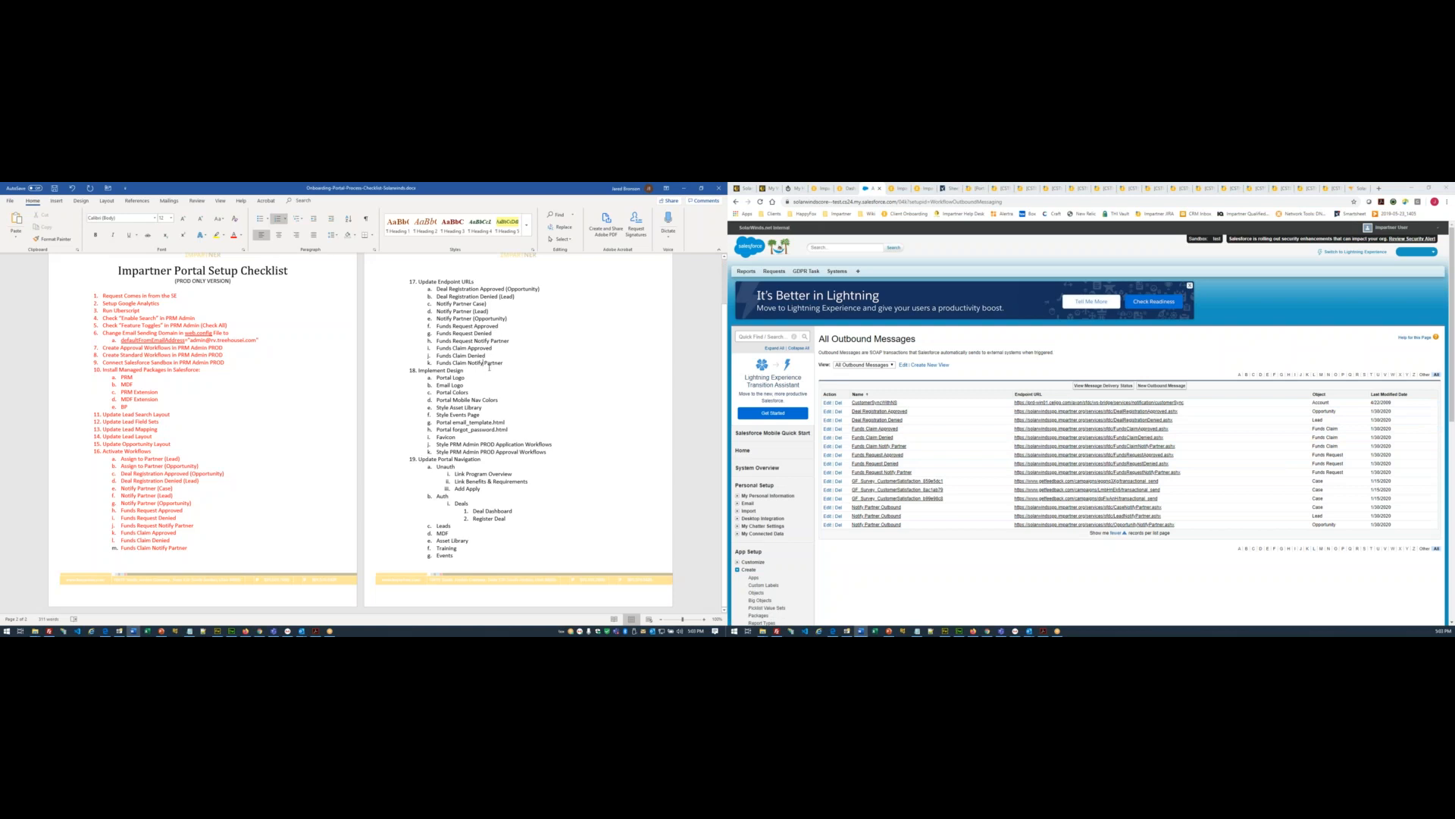
pyautogui.moveTo(504, 363); pyautogui.dragTo(395, 278)
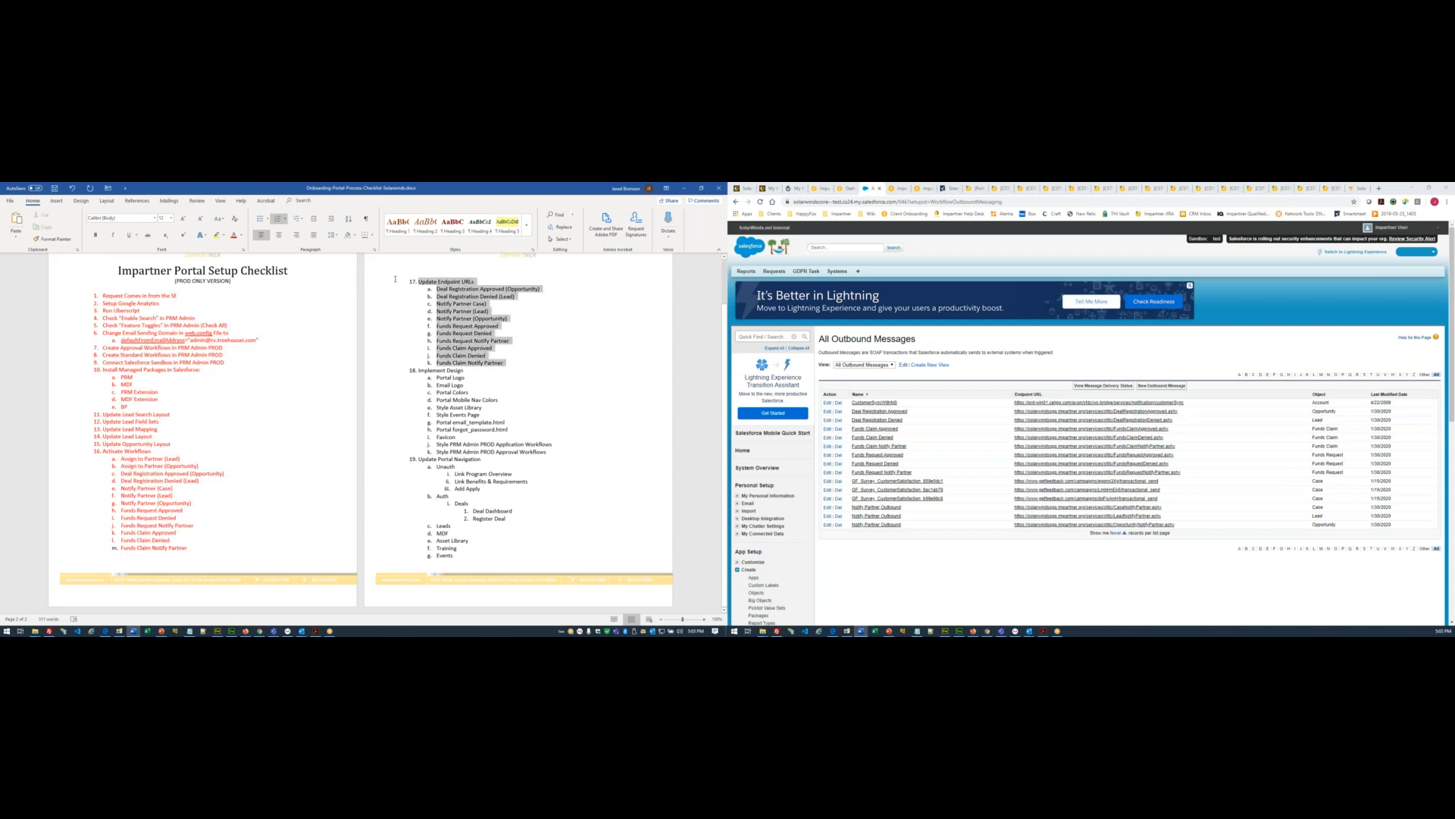
pyautogui.click(96, 449)
pyautogui.moveTo(121, 458); pyautogui.dragTo(204, 511)
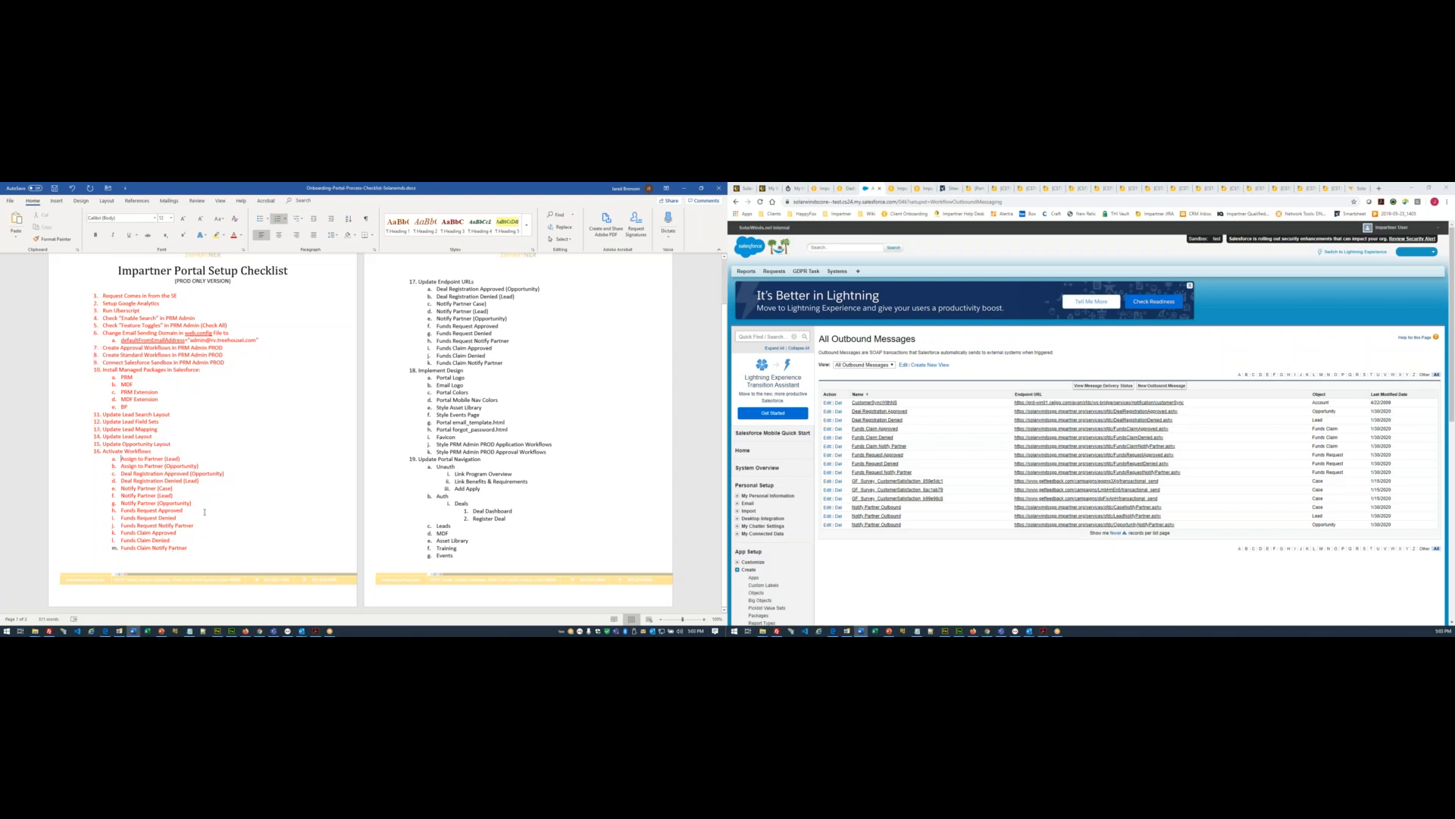
pyautogui.moveTo(103, 451); pyautogui.dragTo(508, 363)
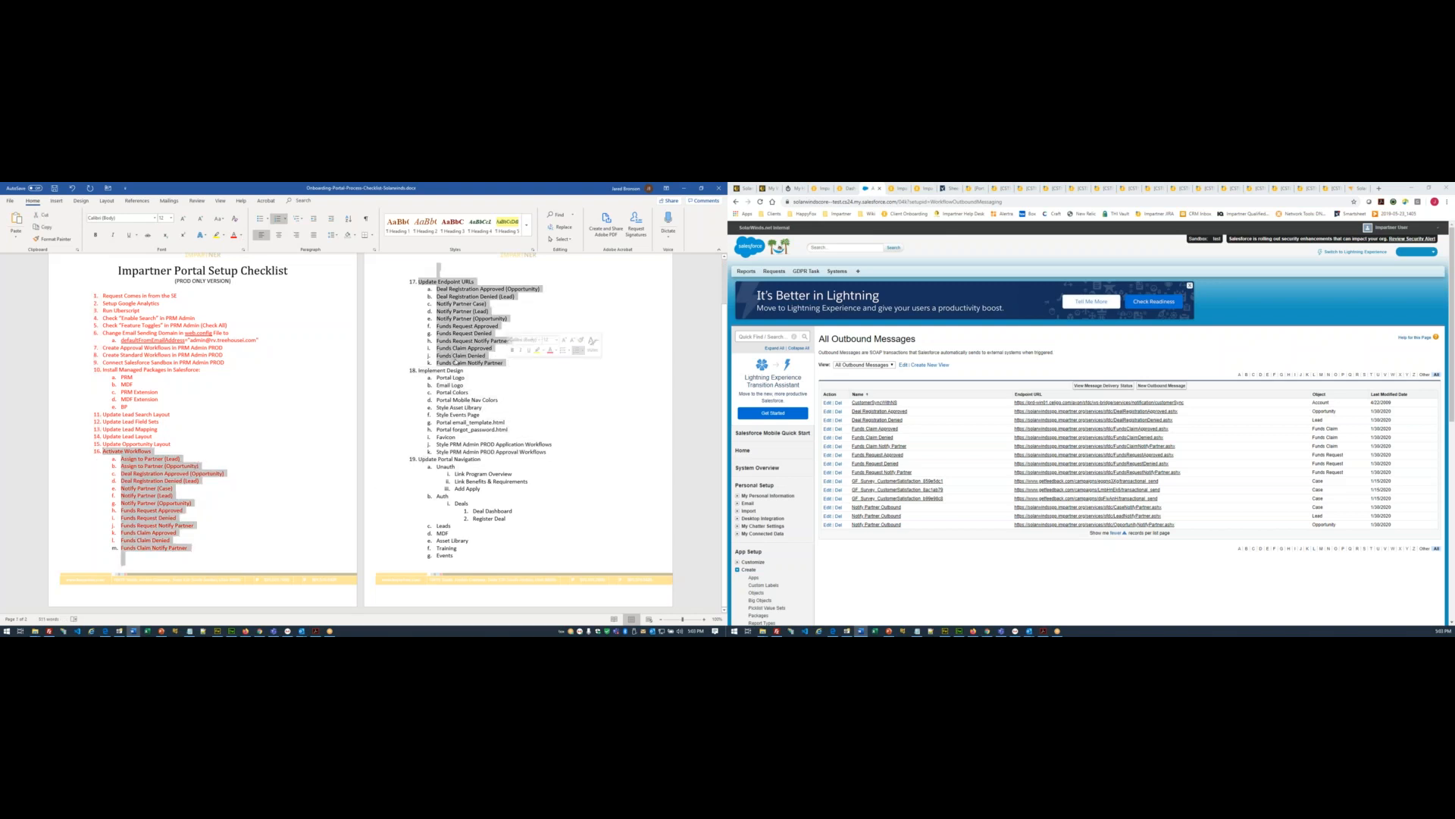
pyautogui.click(234, 235)
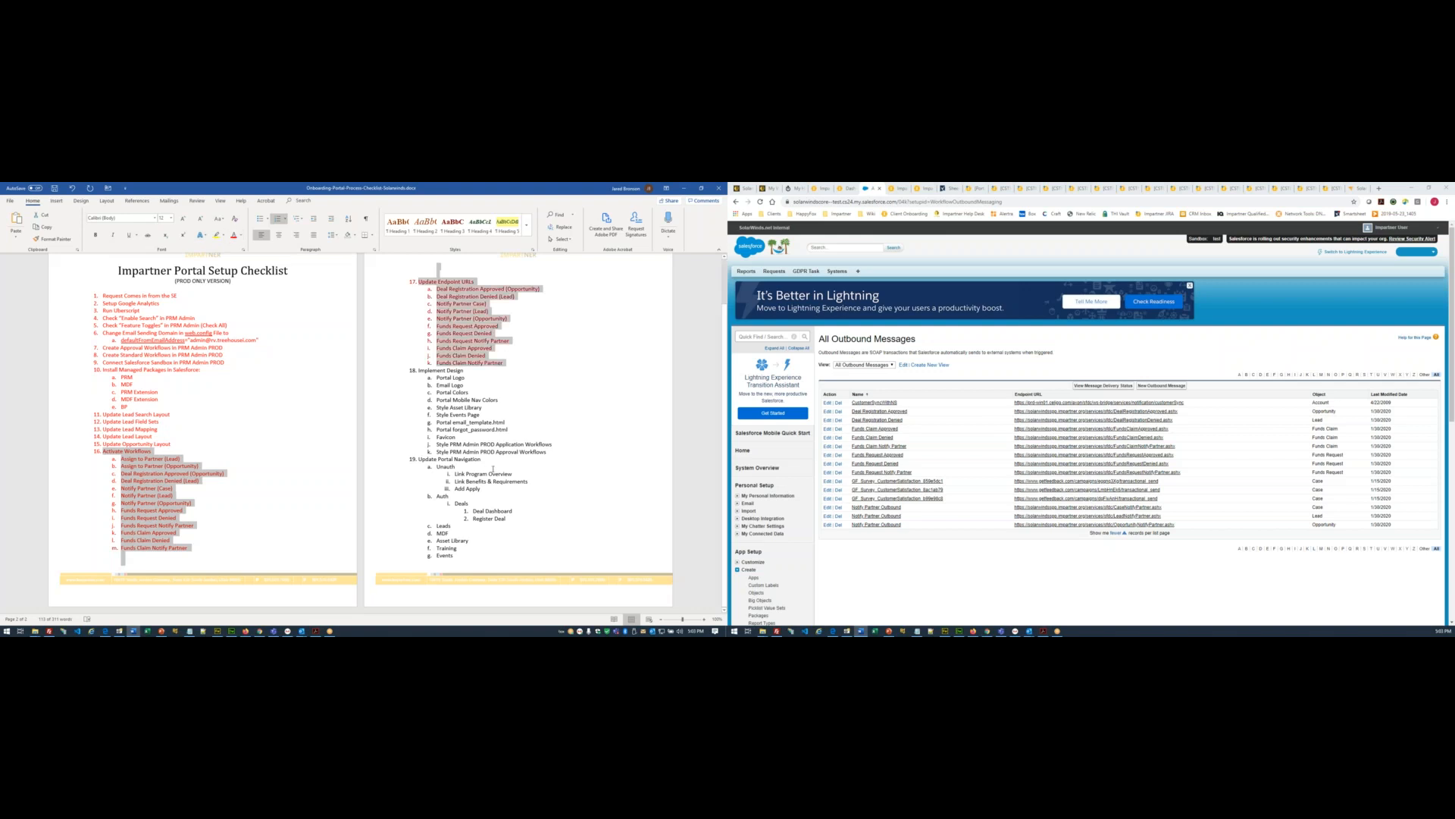
pyautogui.click(455, 467)
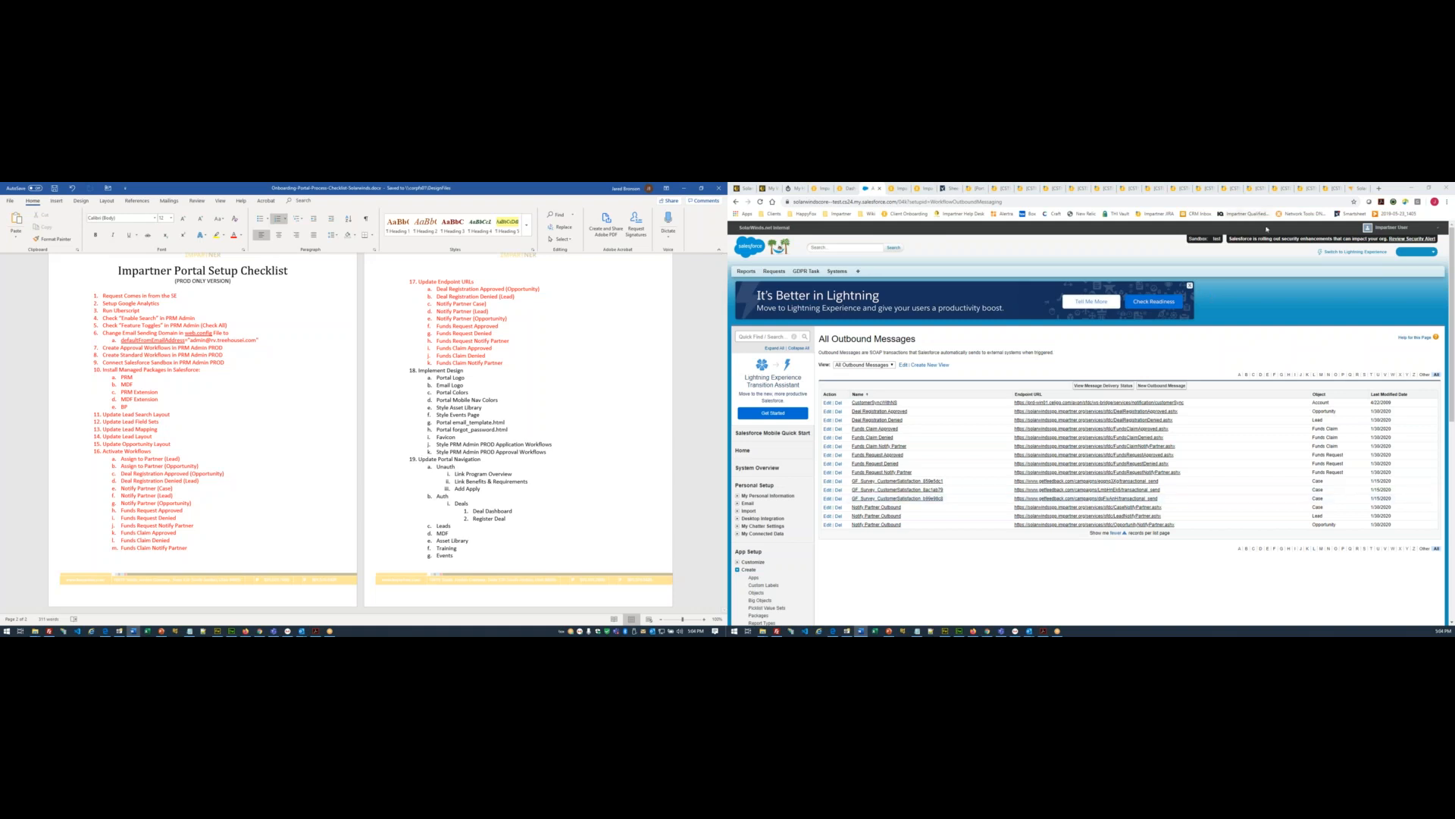
pyautogui.click(1341, 190)
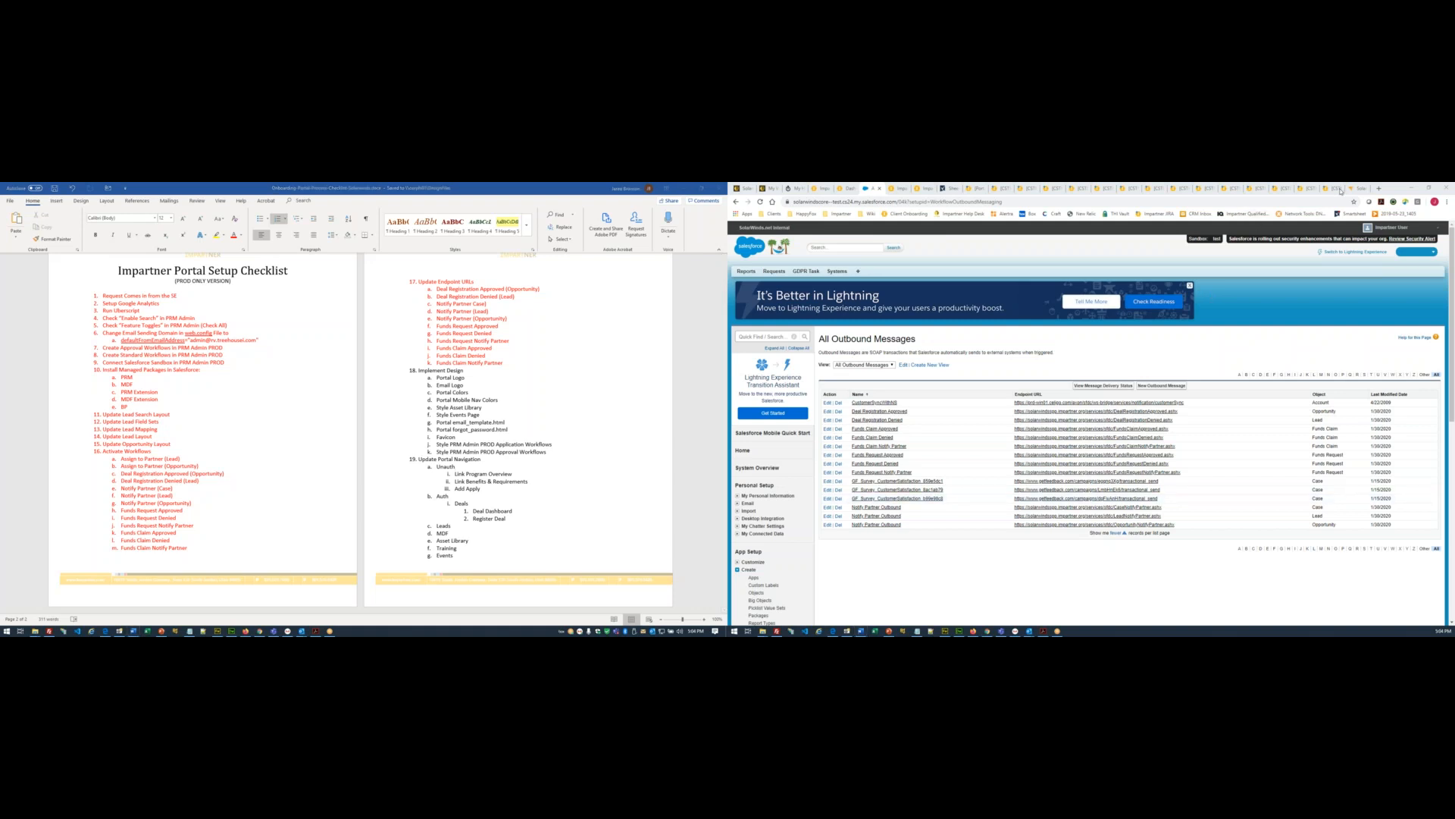